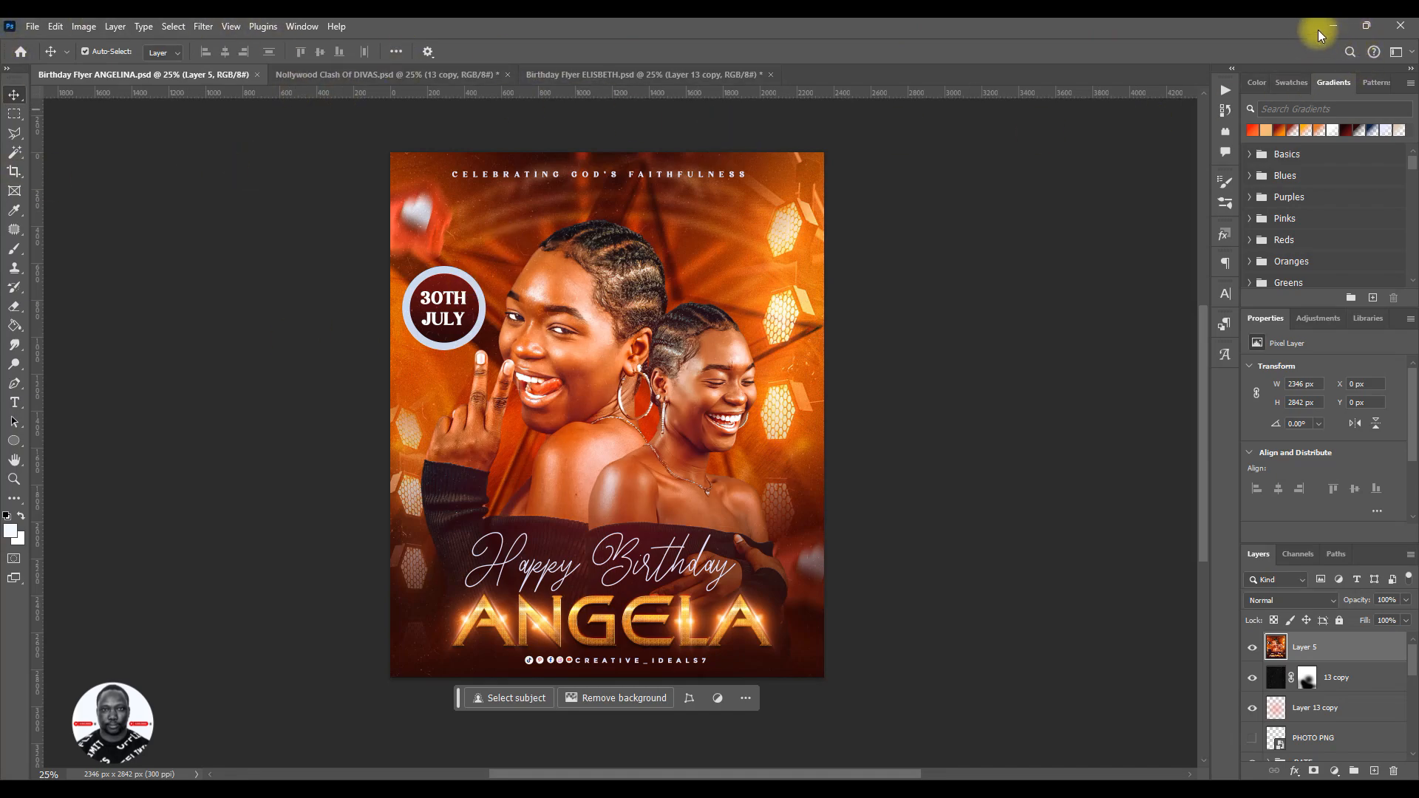
- Start a new document of 7.819 by 9.472 inches, keeping inches as the measurement unit
{"action": "left_click", "coordinate": [33, 26]}
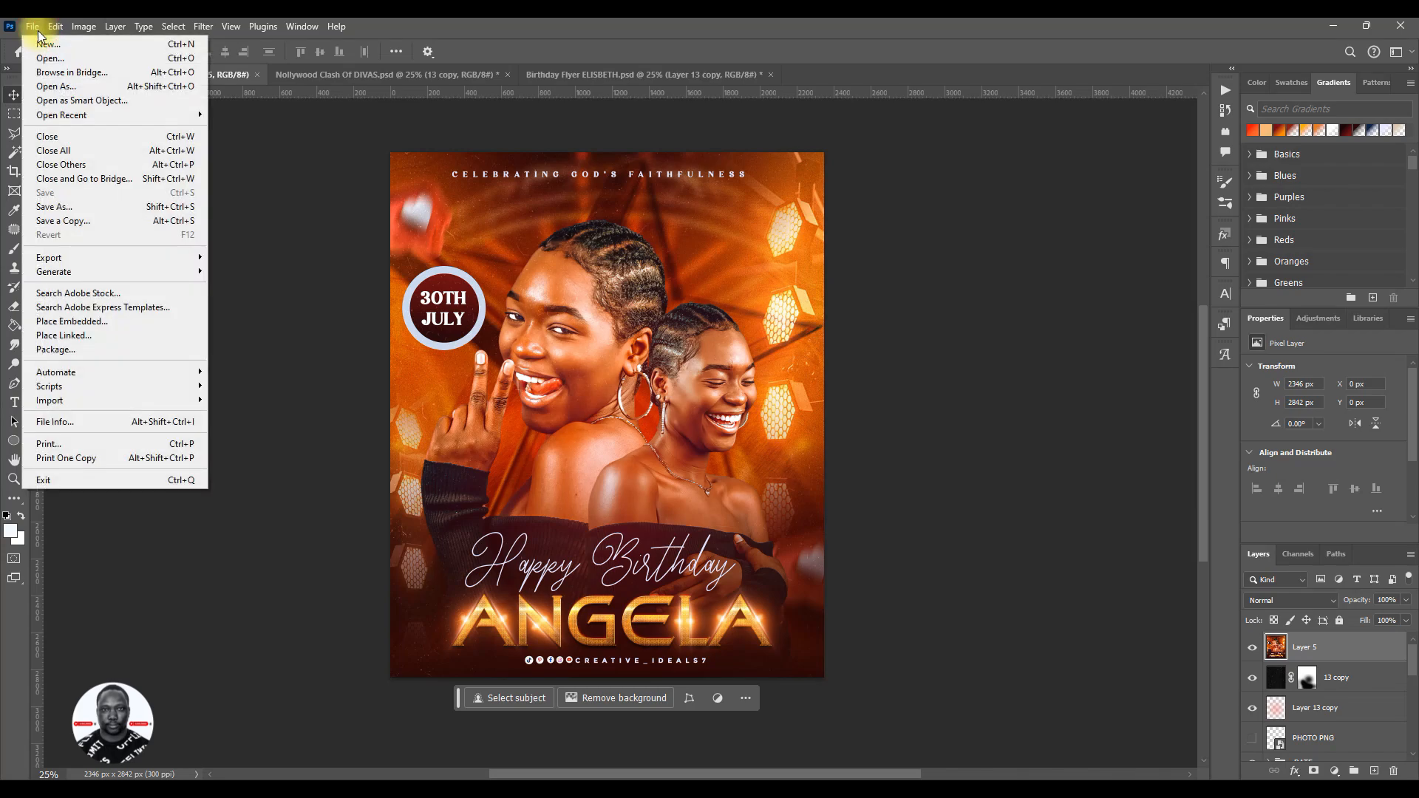
{"action": "left_click", "coordinate": [46, 44]}
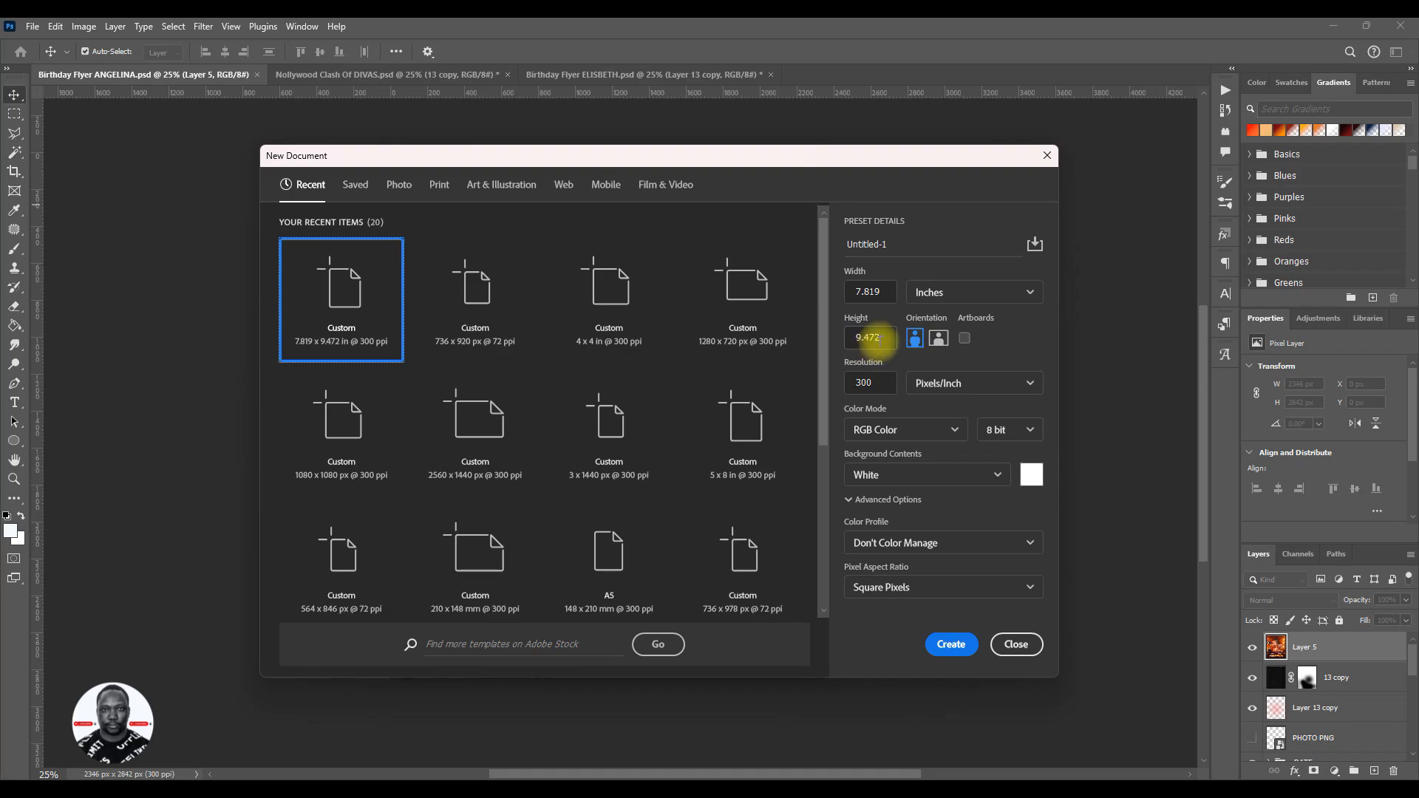
{"action": "left_click", "coordinate": [1017, 293]}
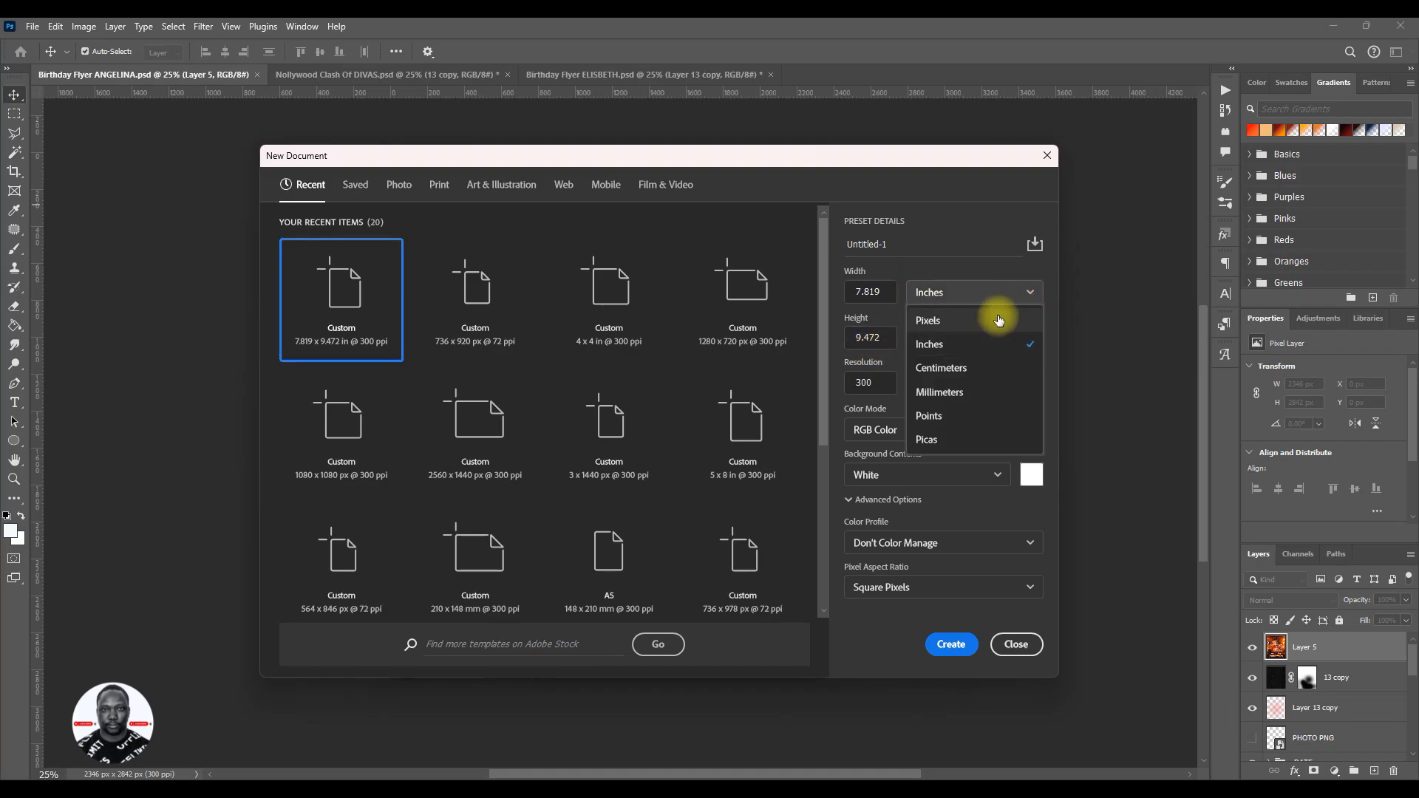
{"action": "left_click", "coordinate": [988, 346]}
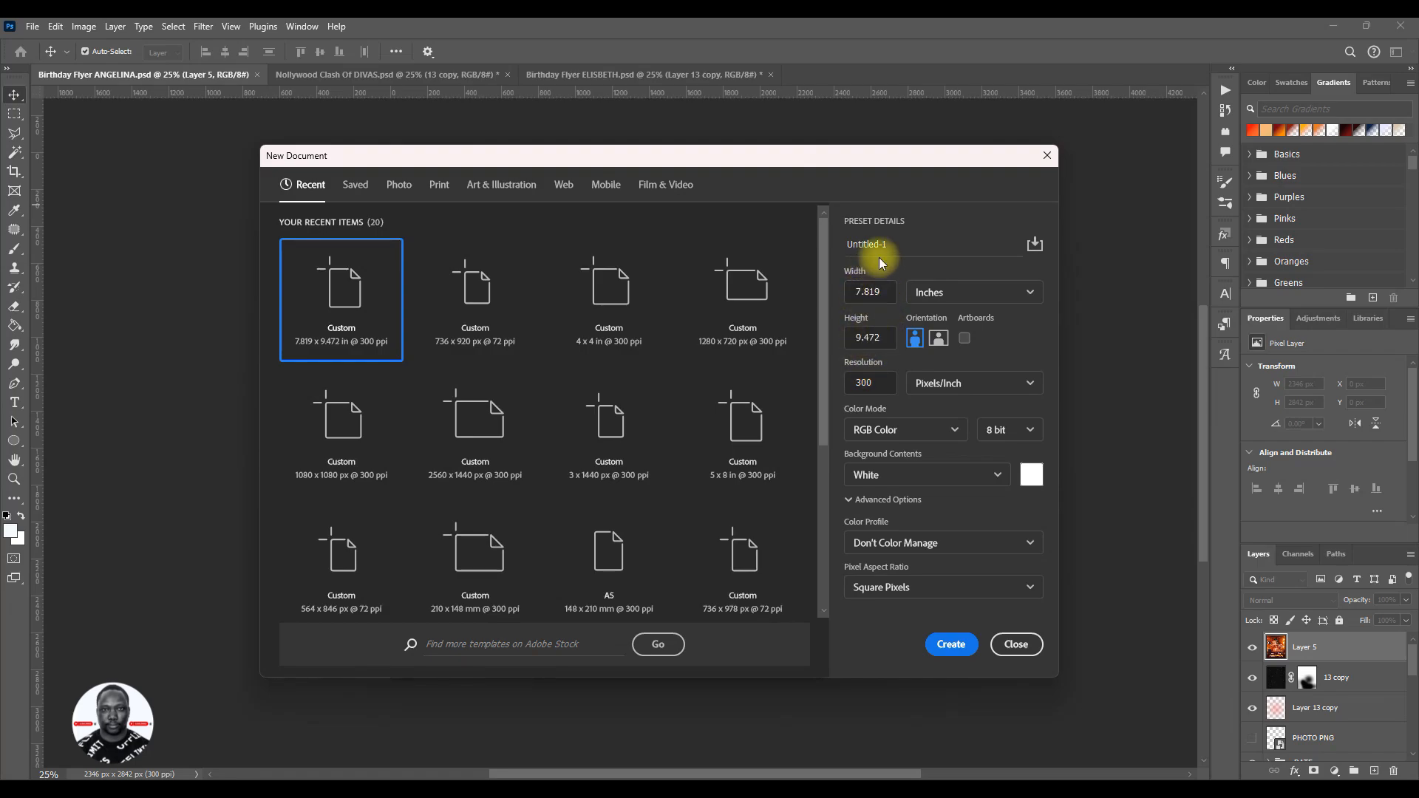
- Name the new document "Birhtday flyer" plus the celebrant's first name and "Tutorial", and create it at 300 pixels/inch
{"action": "left_click_drag", "start_coordinate": [890, 246], "coordinate": [840, 244]}
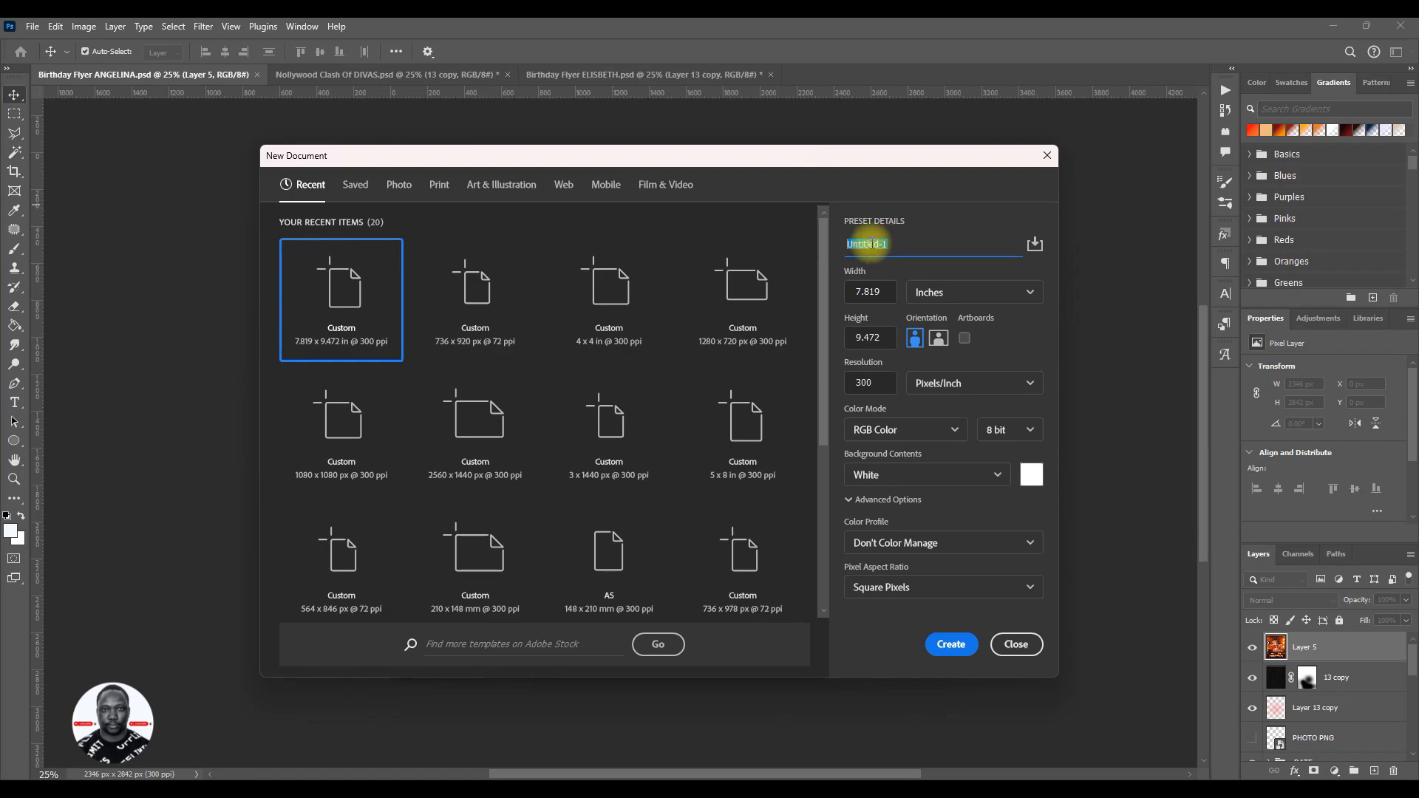
{"action": "type", "text": "B"}
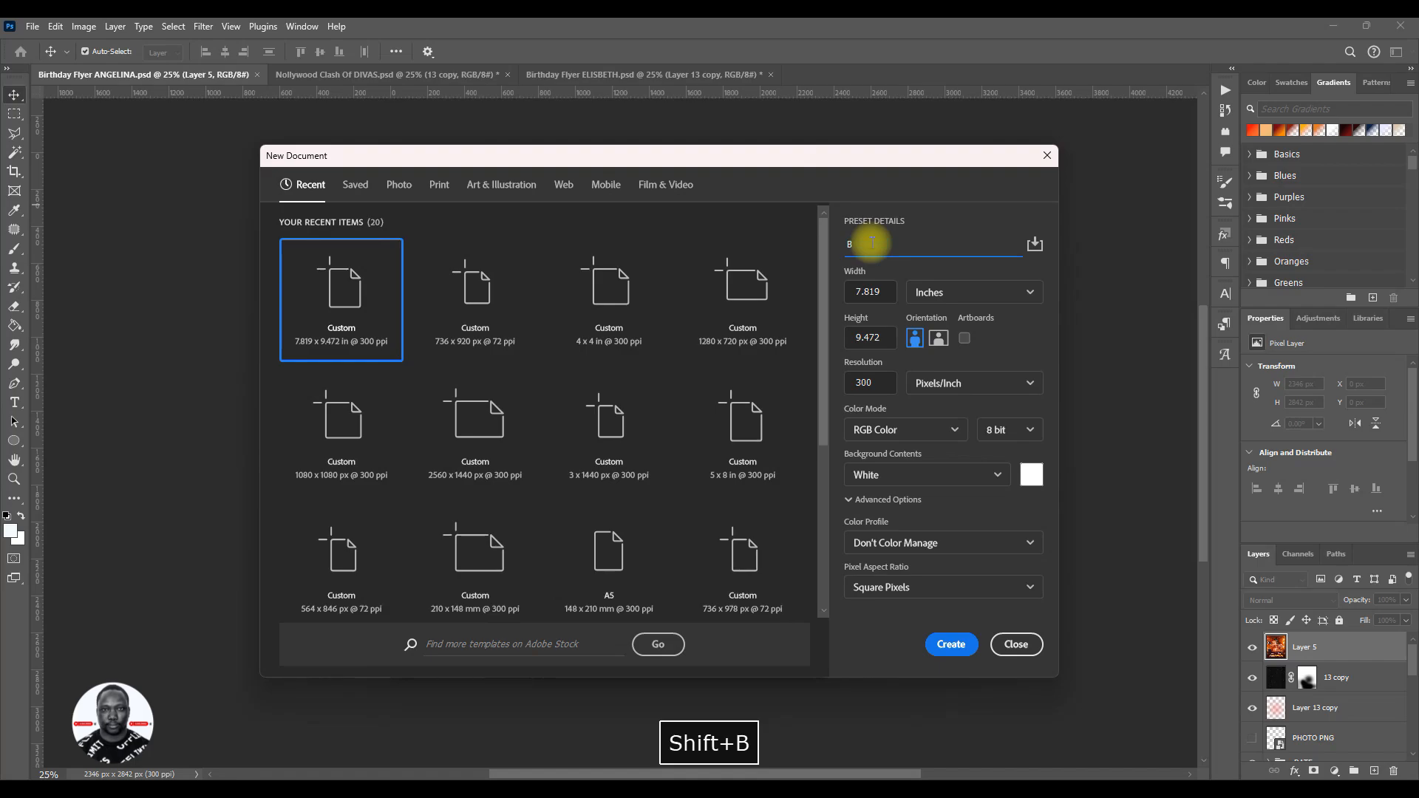
{"action": "type", "text": "irh"}
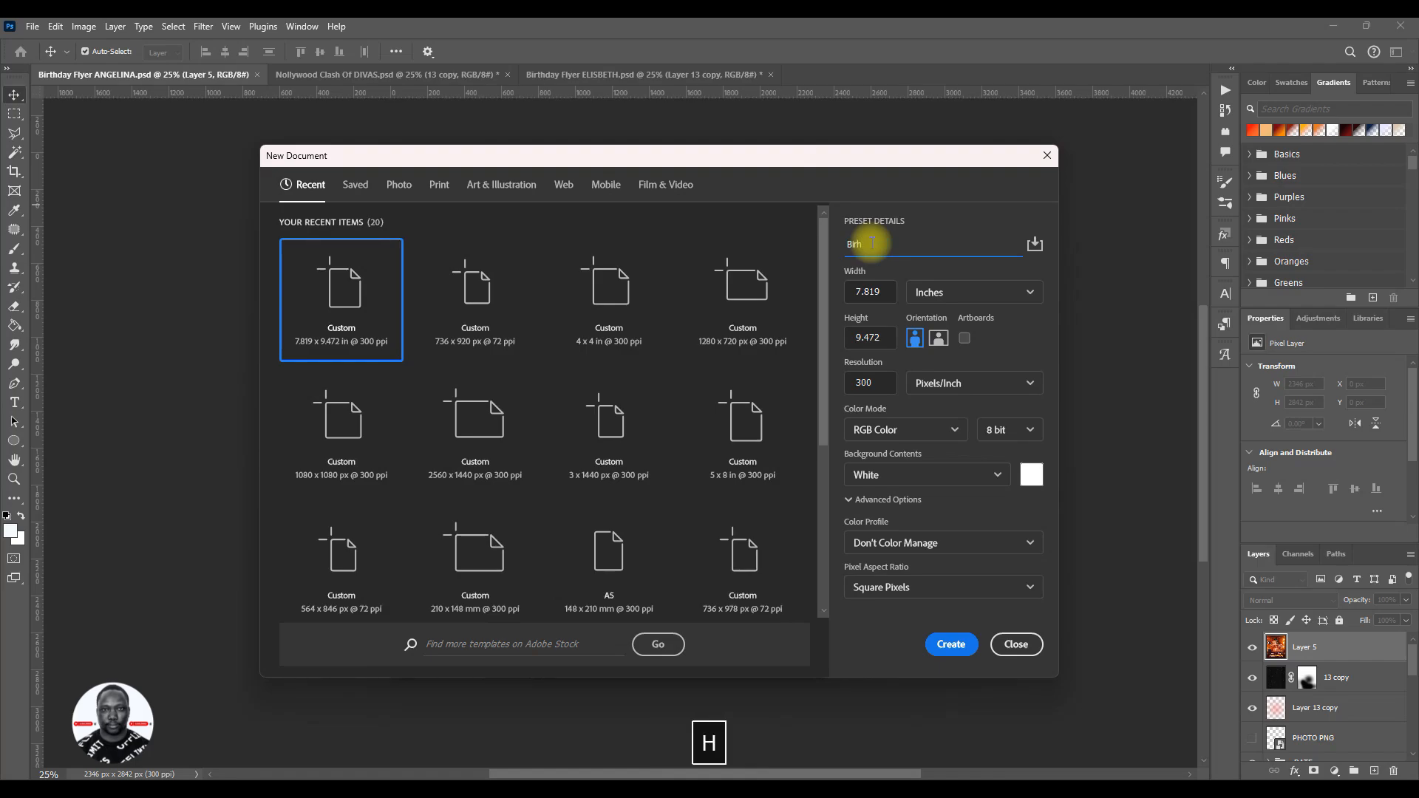
{"action": "type", "text": "tday flyer "}
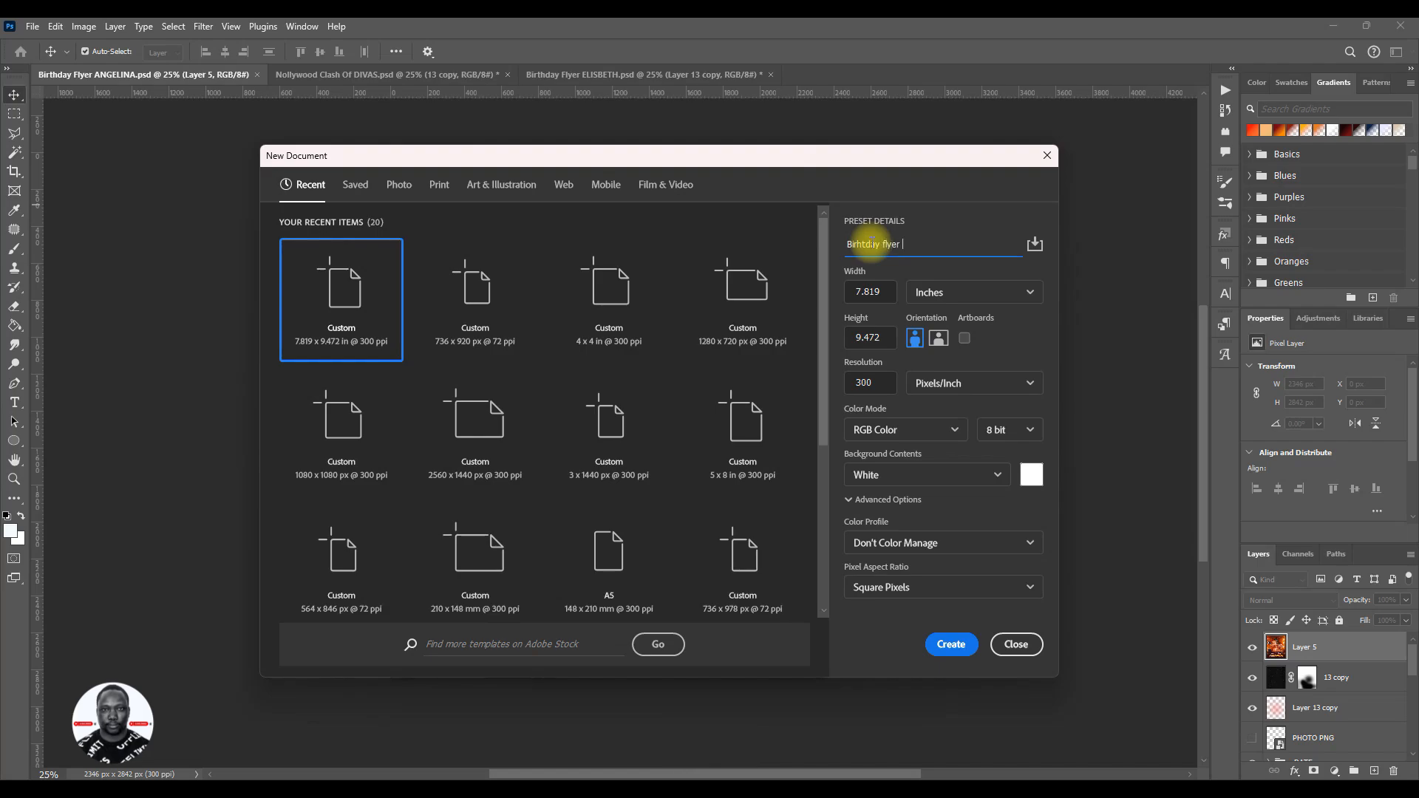
{"action": "type", "text": "ANGELA "}
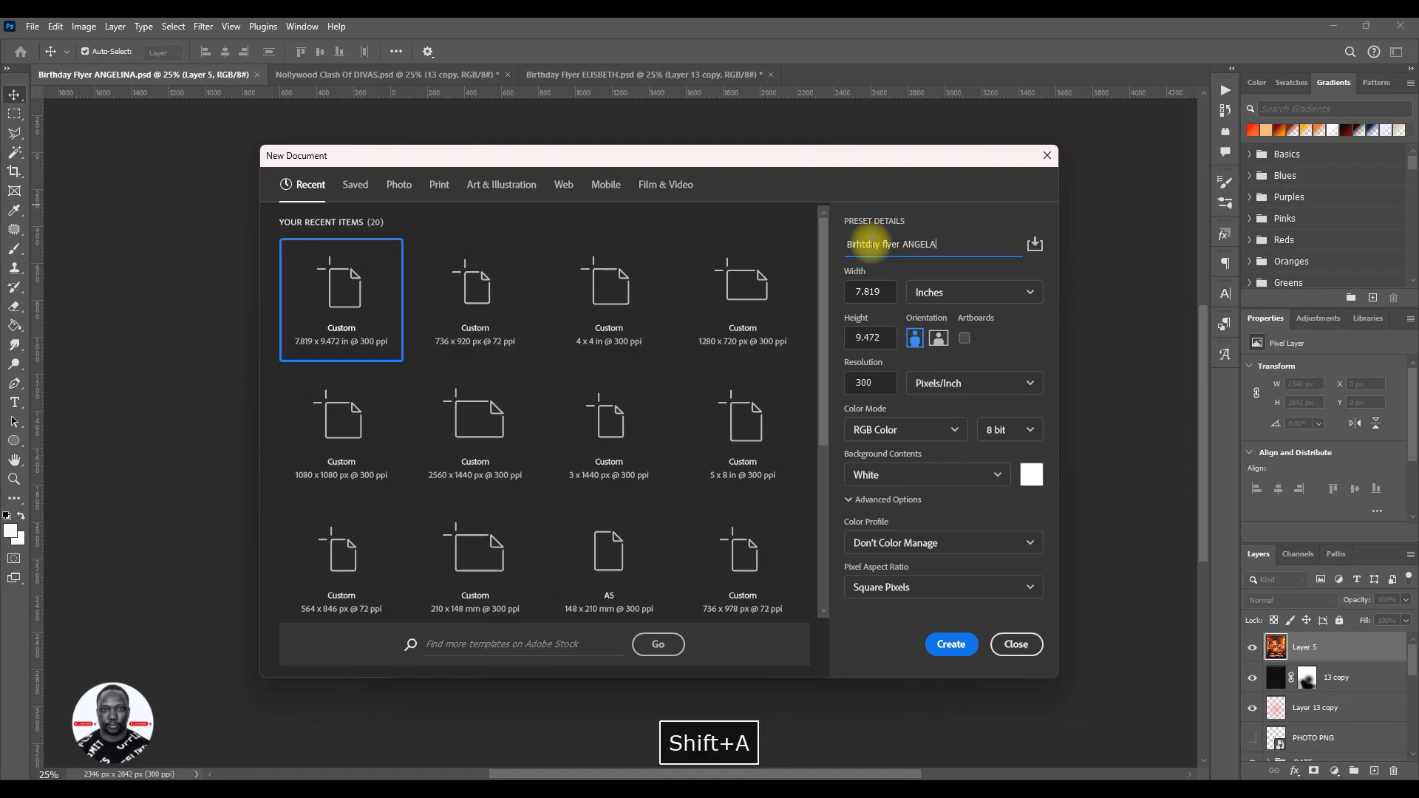
{"action": "type", "text": "Tutot"}
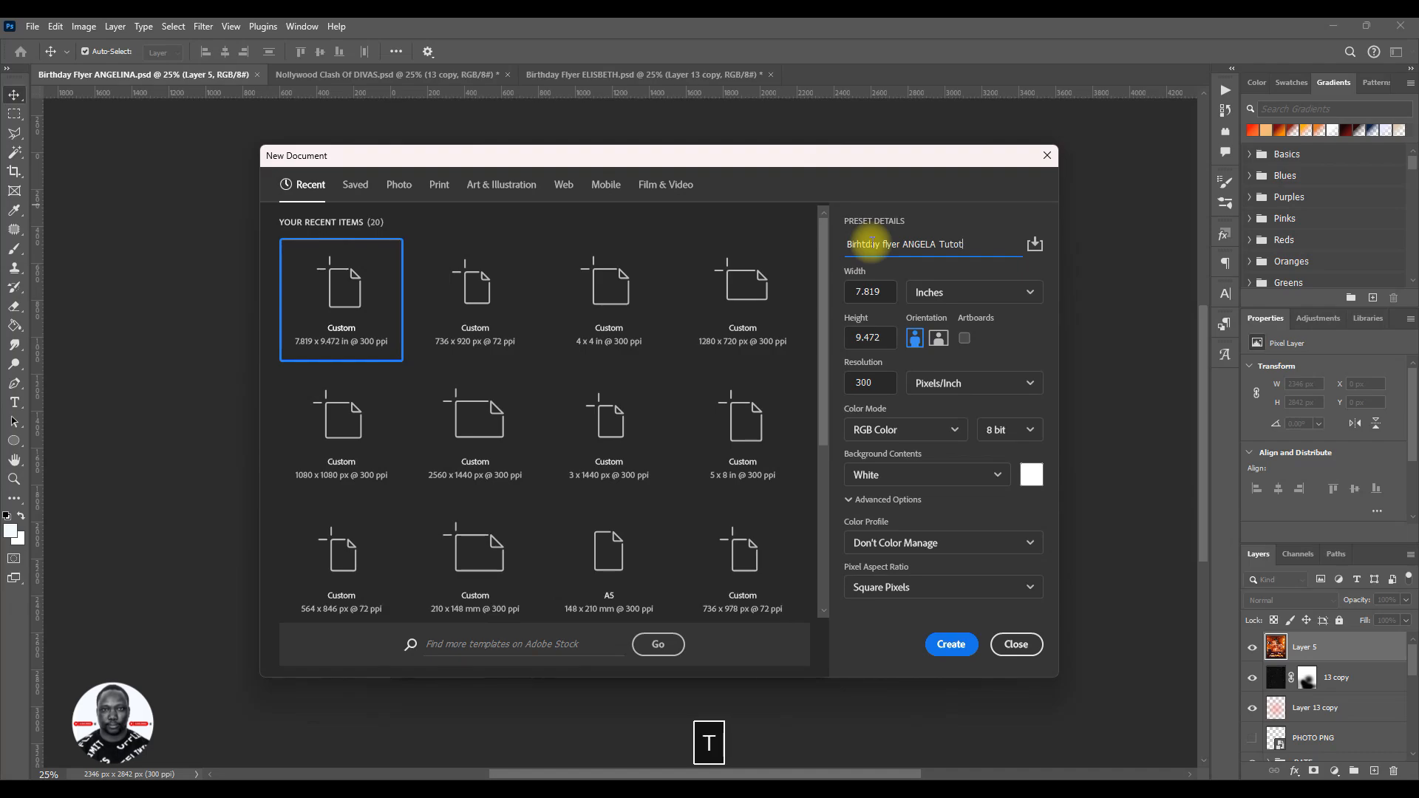
{"action": "key", "text": "BackSpace"}
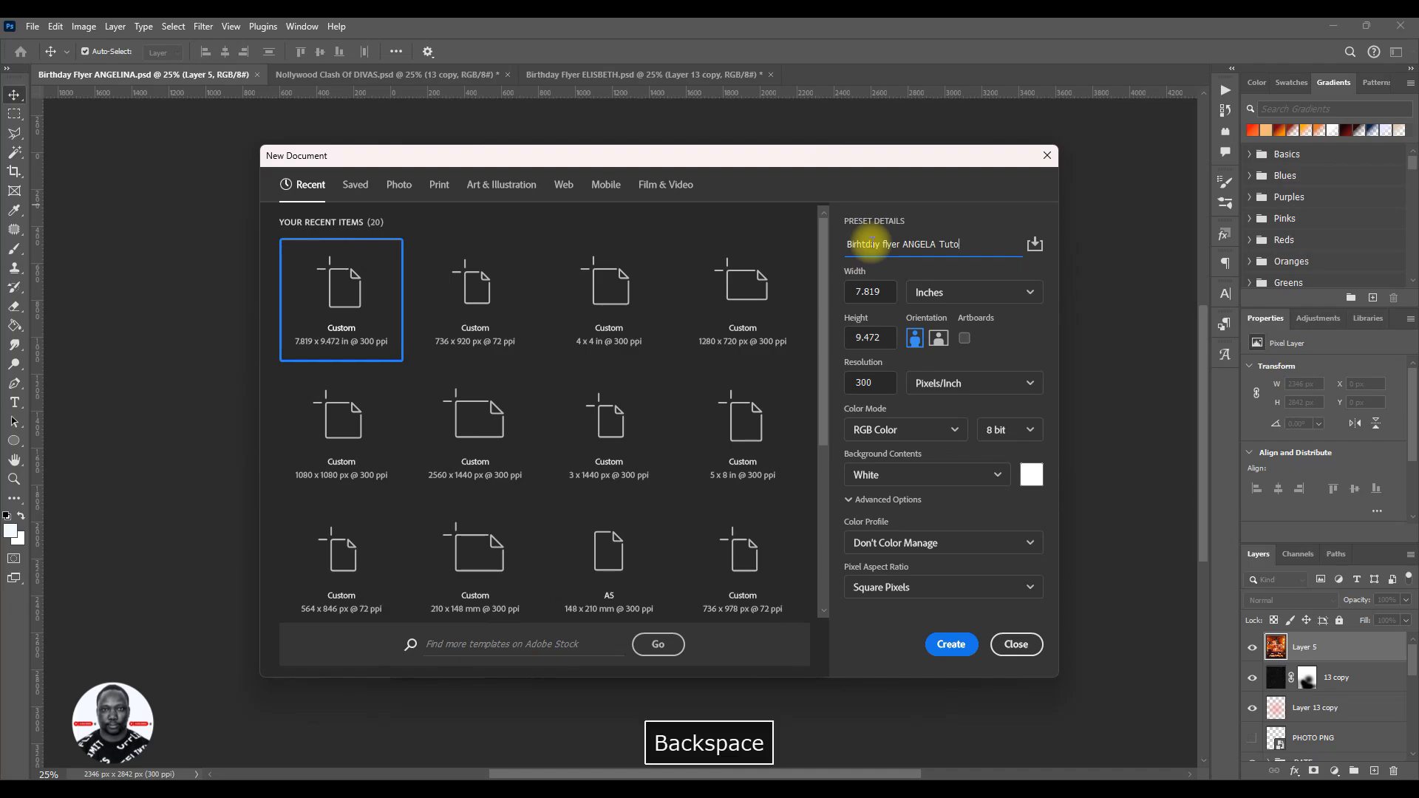
{"action": "type", "text": "utorial"}
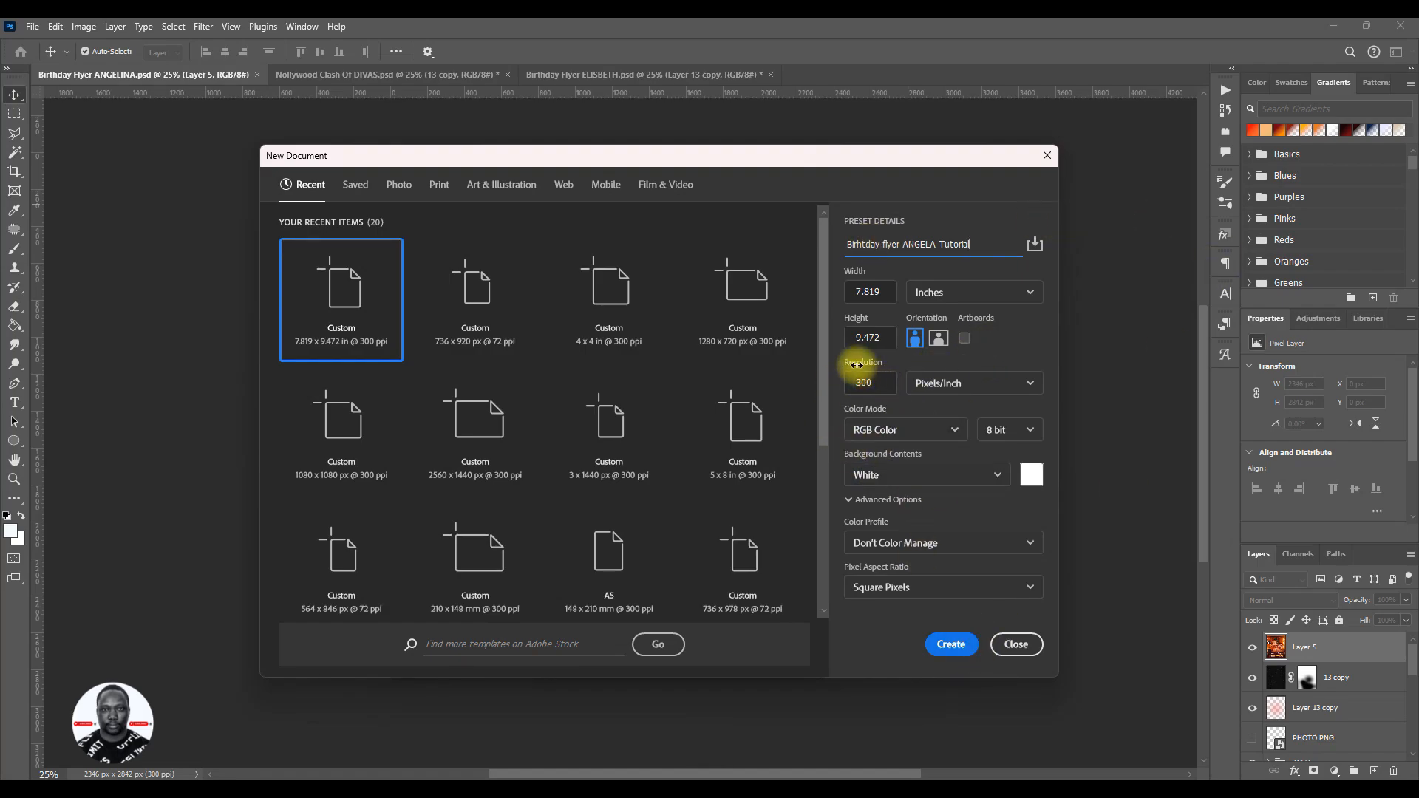
{"action": "left_click_drag", "start_coordinate": [883, 385], "coordinate": [843, 389]}
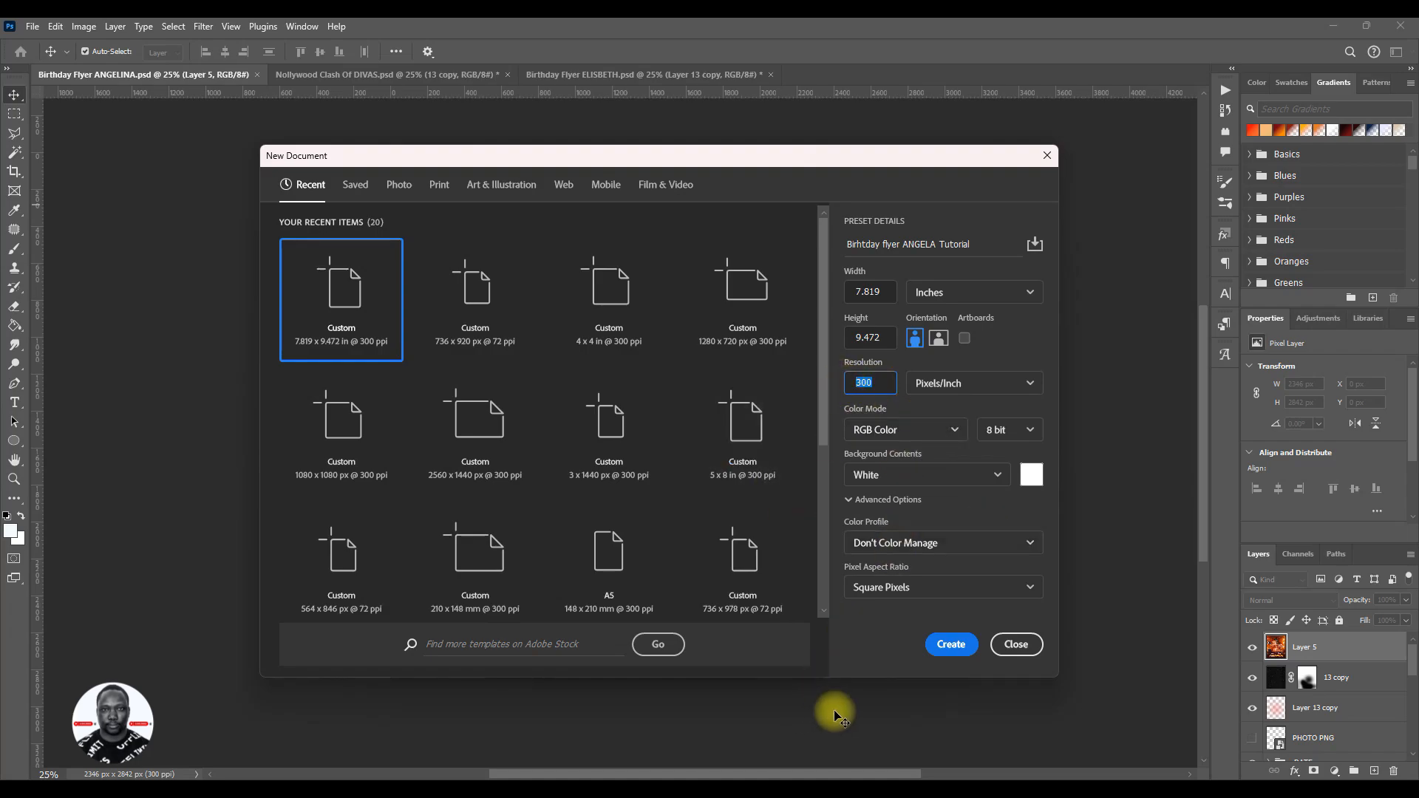
{"action": "left_click", "coordinate": [940, 654]}
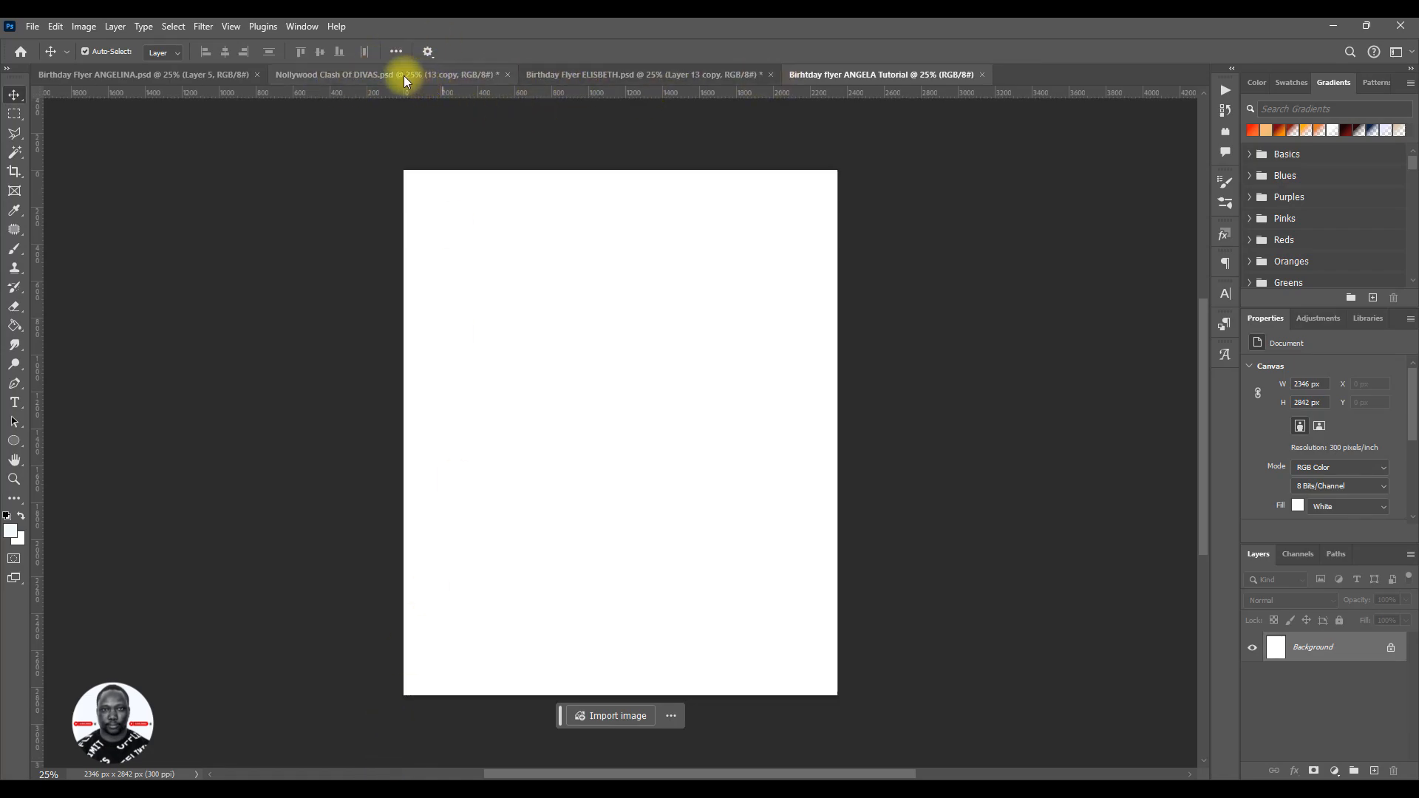
- Close the other birthday flyer with unsaved changes without saving it, and review the finished orange flyer before returning to the blank document
{"action": "left_click", "coordinate": [773, 77]}
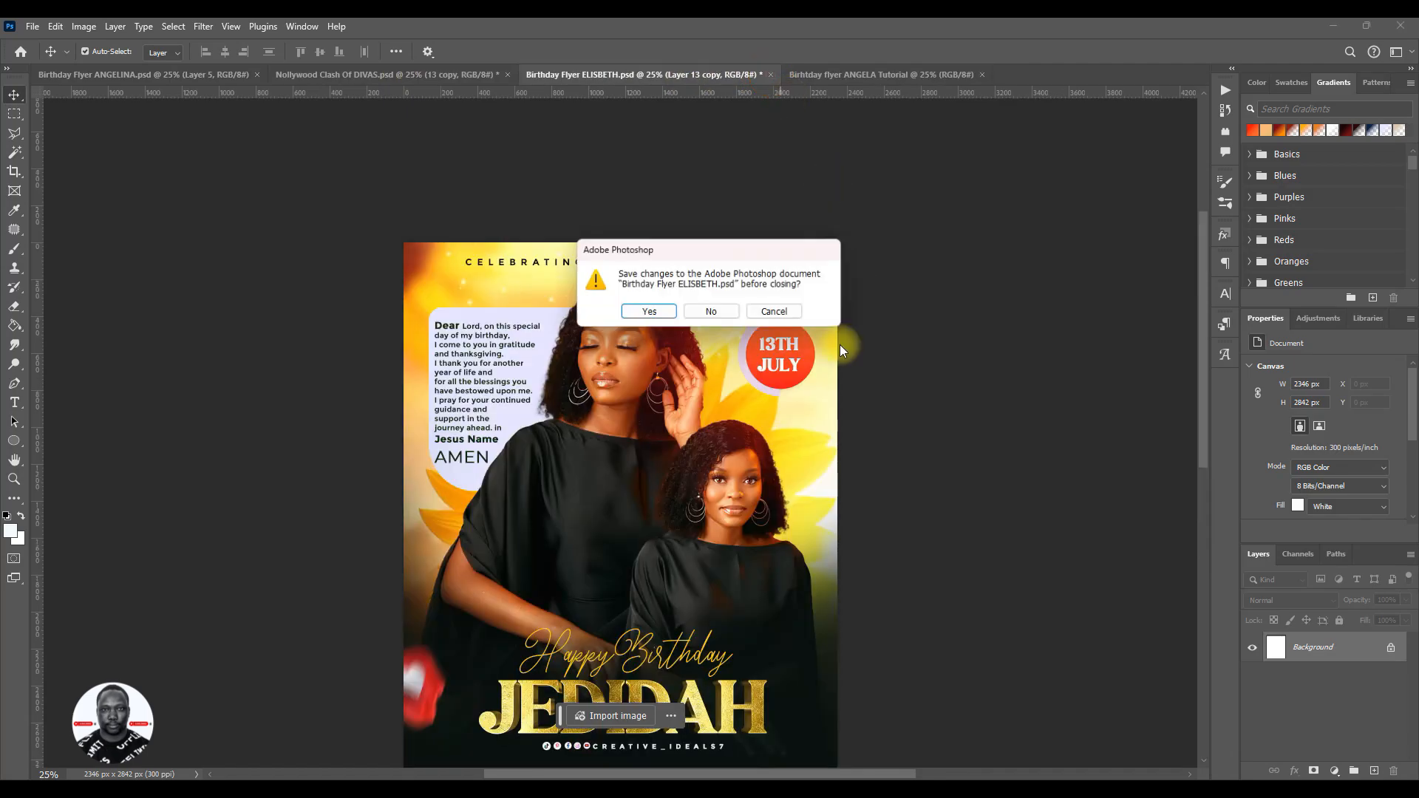
{"action": "left_click", "coordinate": [701, 310]}
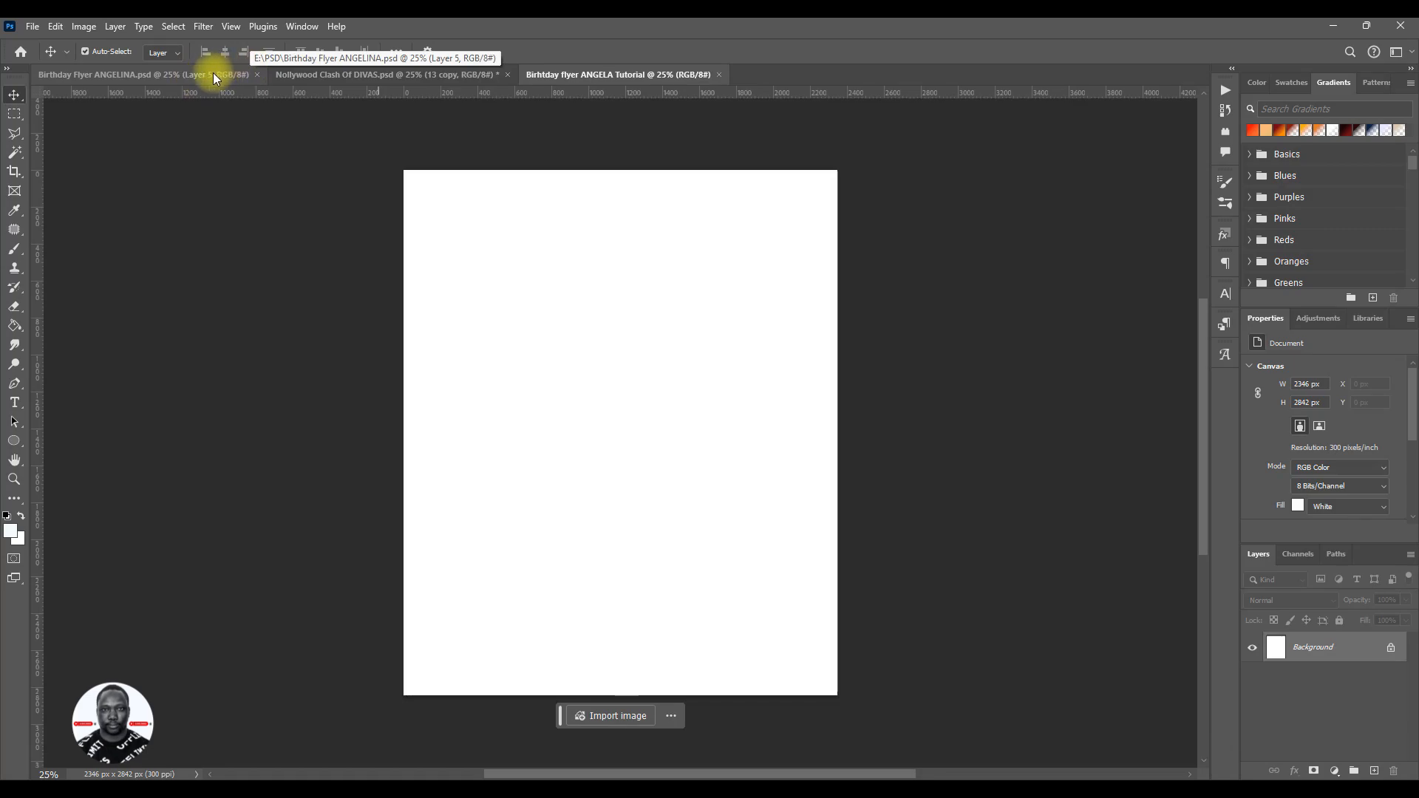
{"action": "left_click", "coordinate": [192, 77]}
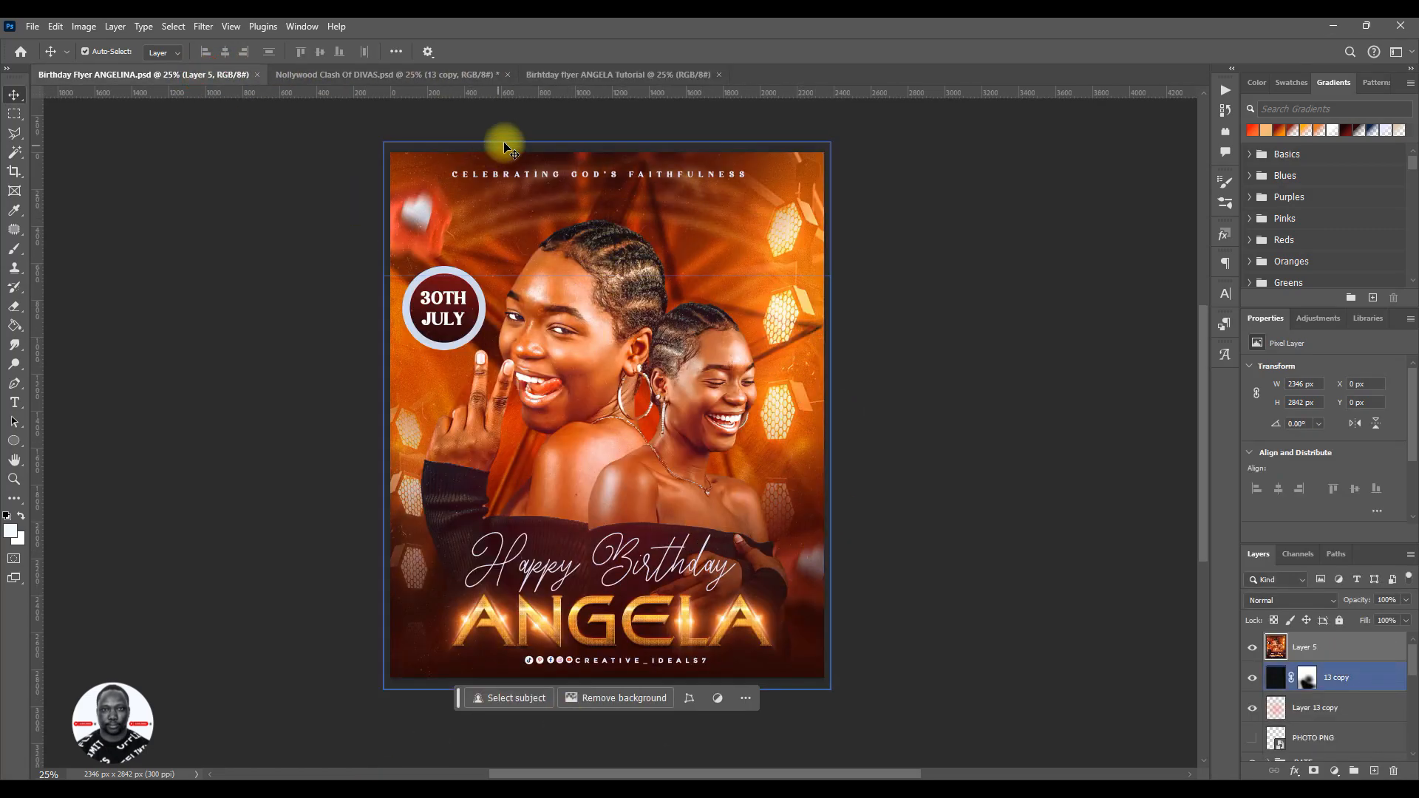
{"action": "left_click", "coordinate": [590, 74]}
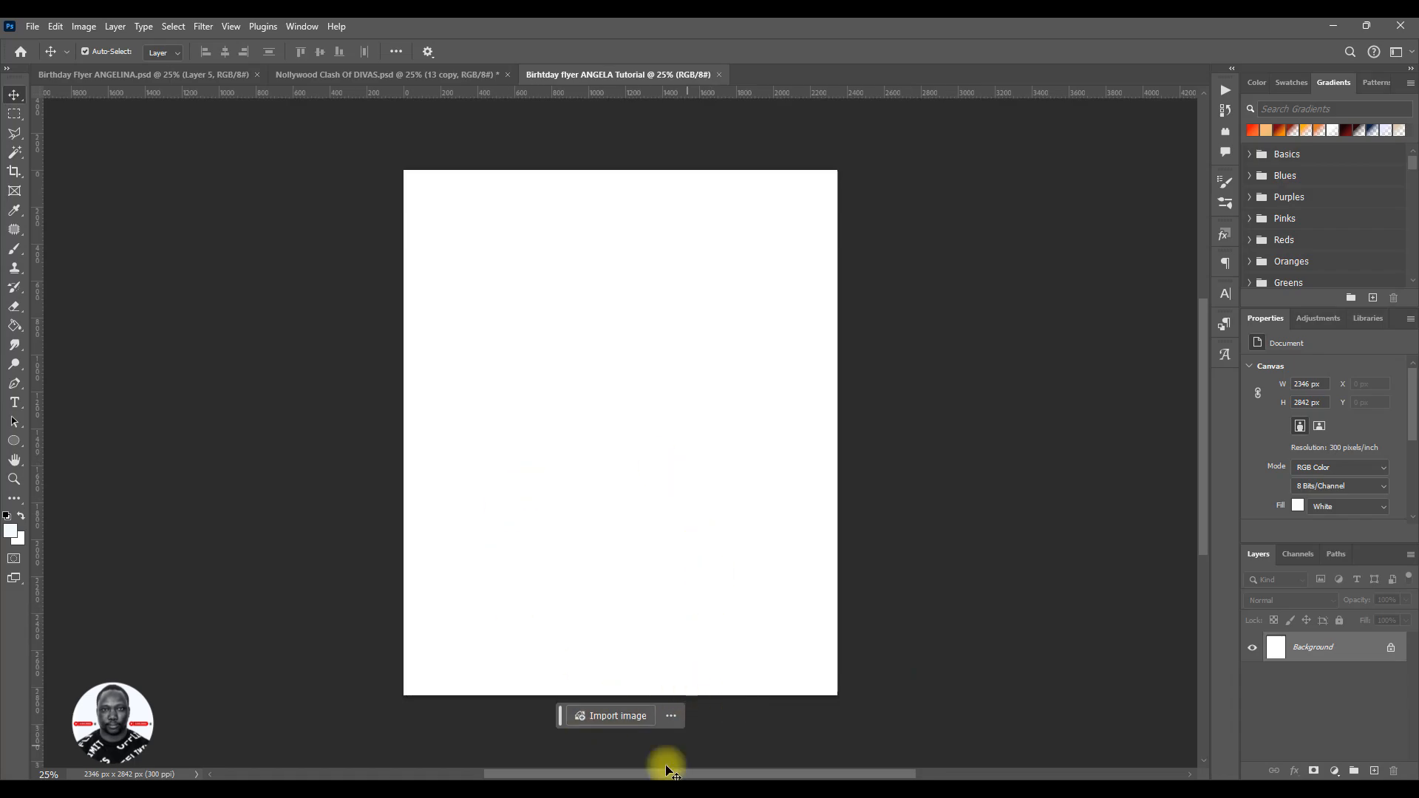
- Switch to Pinterest, open the glossy yellow-orange liquid paint pin and copy its image
{"action": "left_click", "coordinate": [318, 788]}
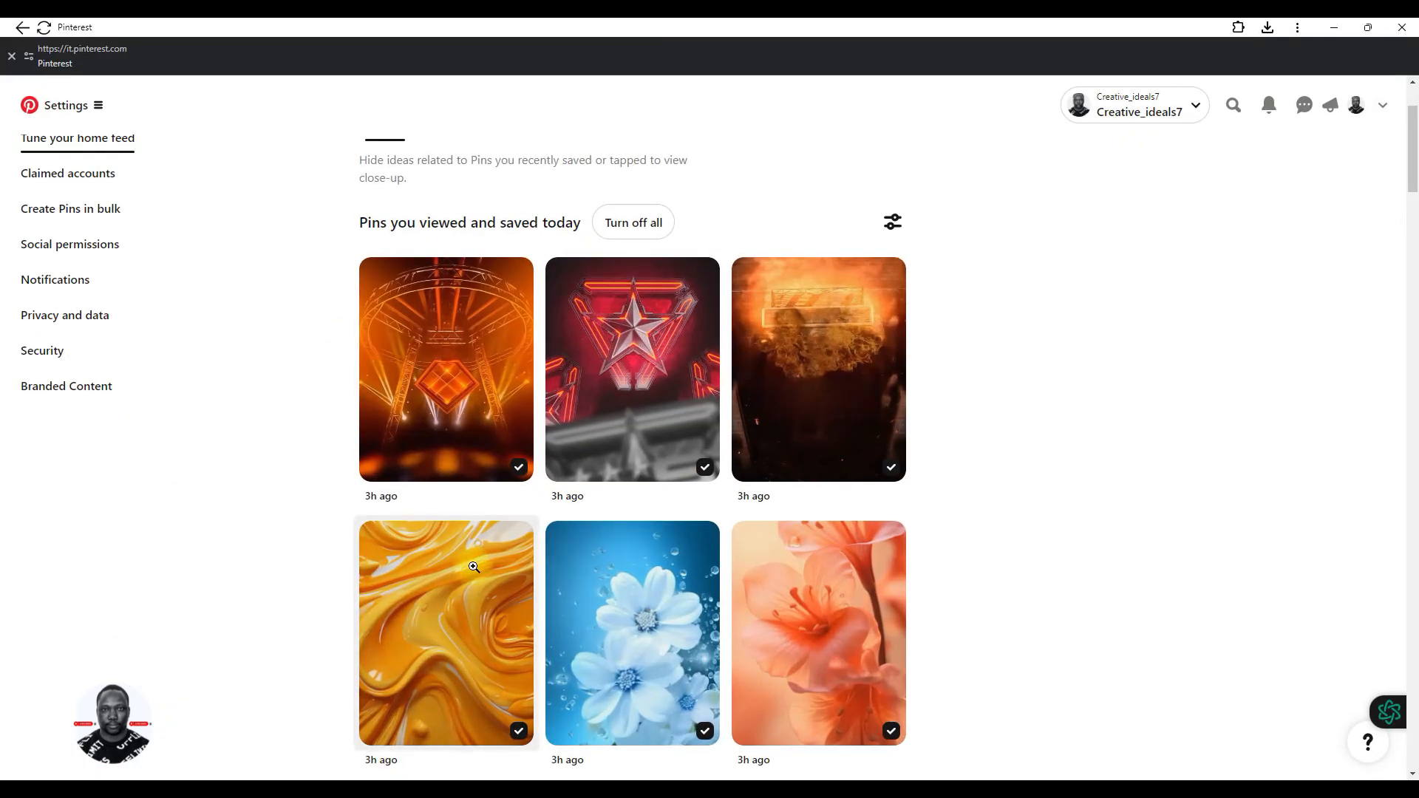
{"action": "scroll", "coordinate": [485, 551], "scroll_direction": "down", "scroll_amount": 3}
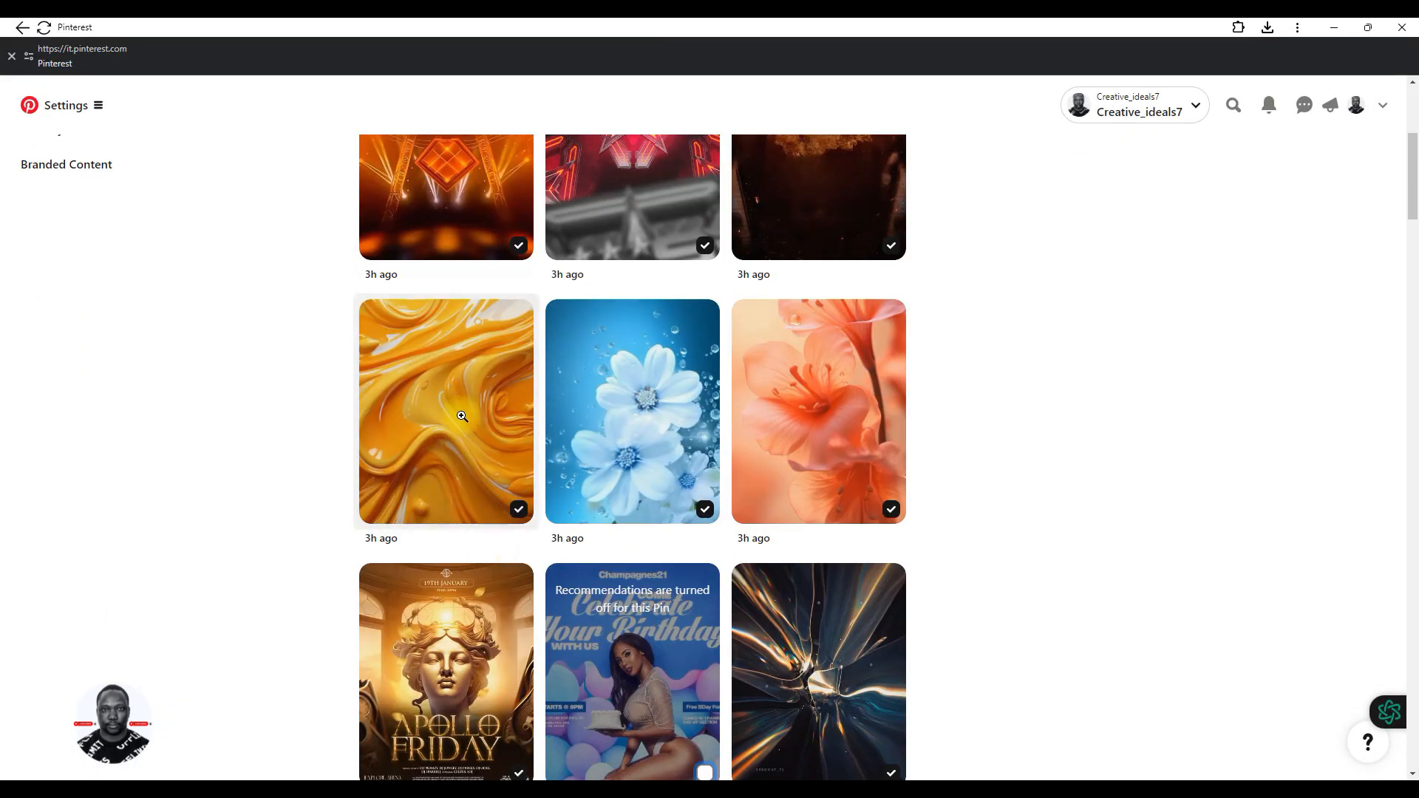
{"action": "scroll", "coordinate": [477, 533], "scroll_direction": "up", "scroll_amount": 3}
{"action": "left_click", "coordinate": [465, 518]}
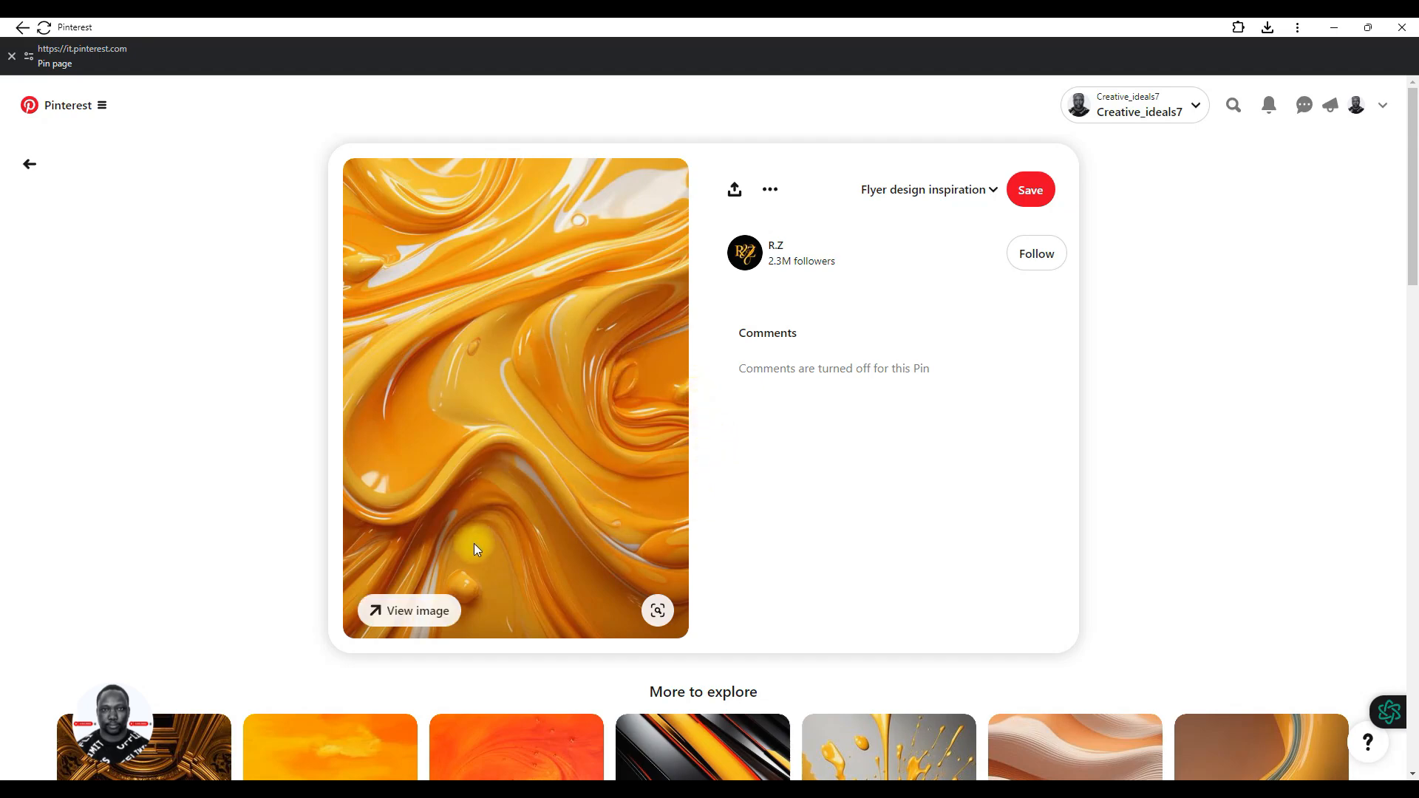
{"action": "right_click", "coordinate": [580, 315]}
{"action": "left_click", "coordinate": [623, 371]}
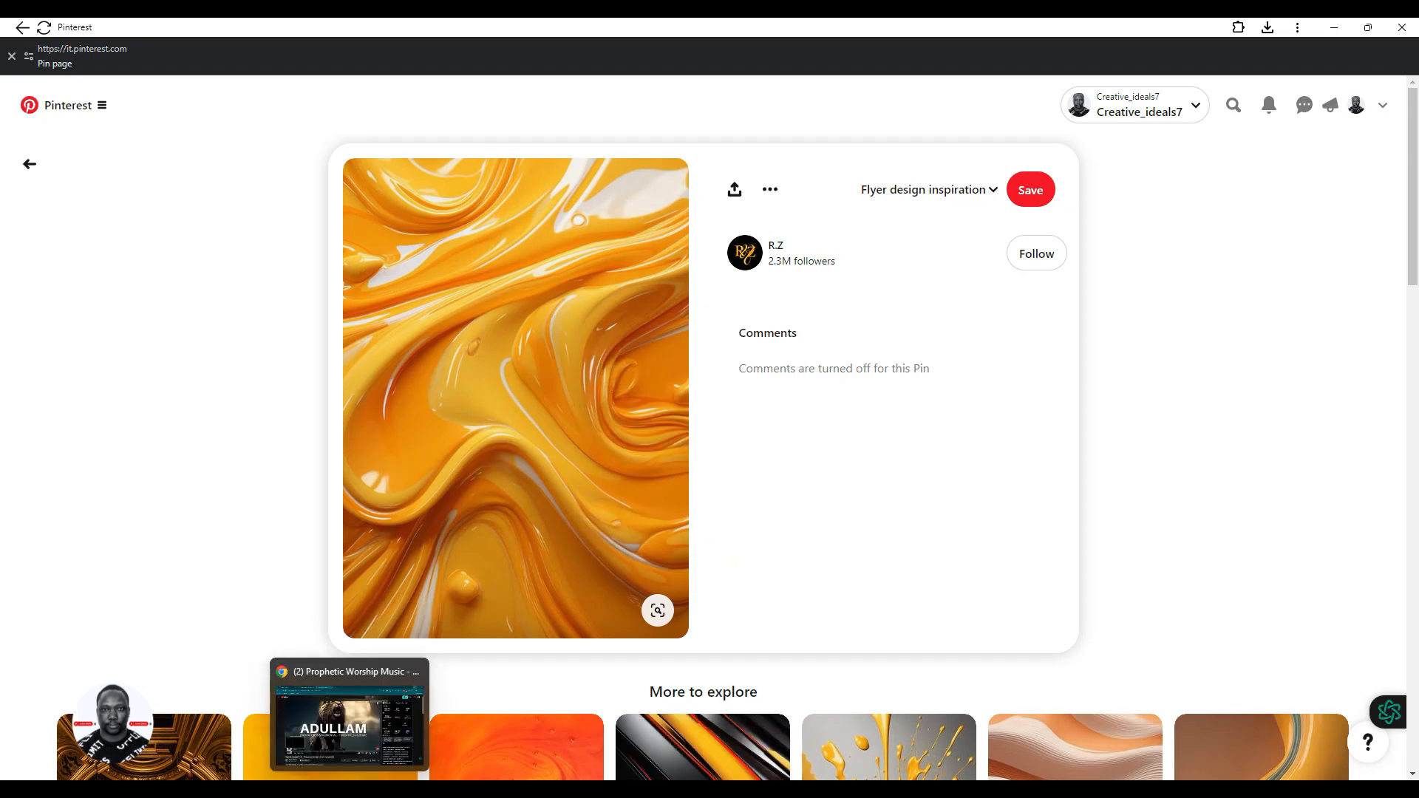
- Back in Photoshop, unlock the Background layer and paste the copied image, scaled to about 429% to cover the canvas
{"action": "left_click", "coordinate": [325, 788]}
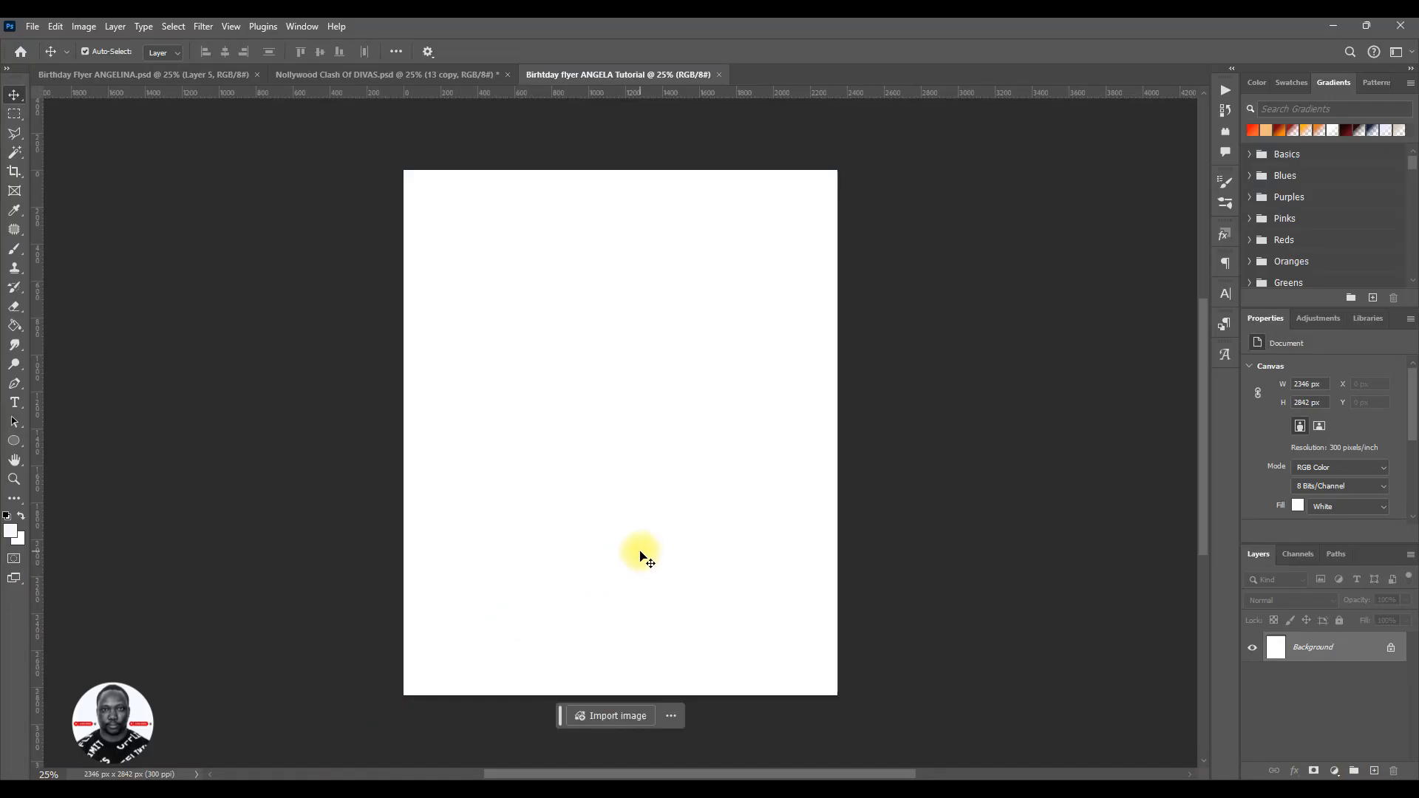
{"action": "left_click", "coordinate": [1395, 651]}
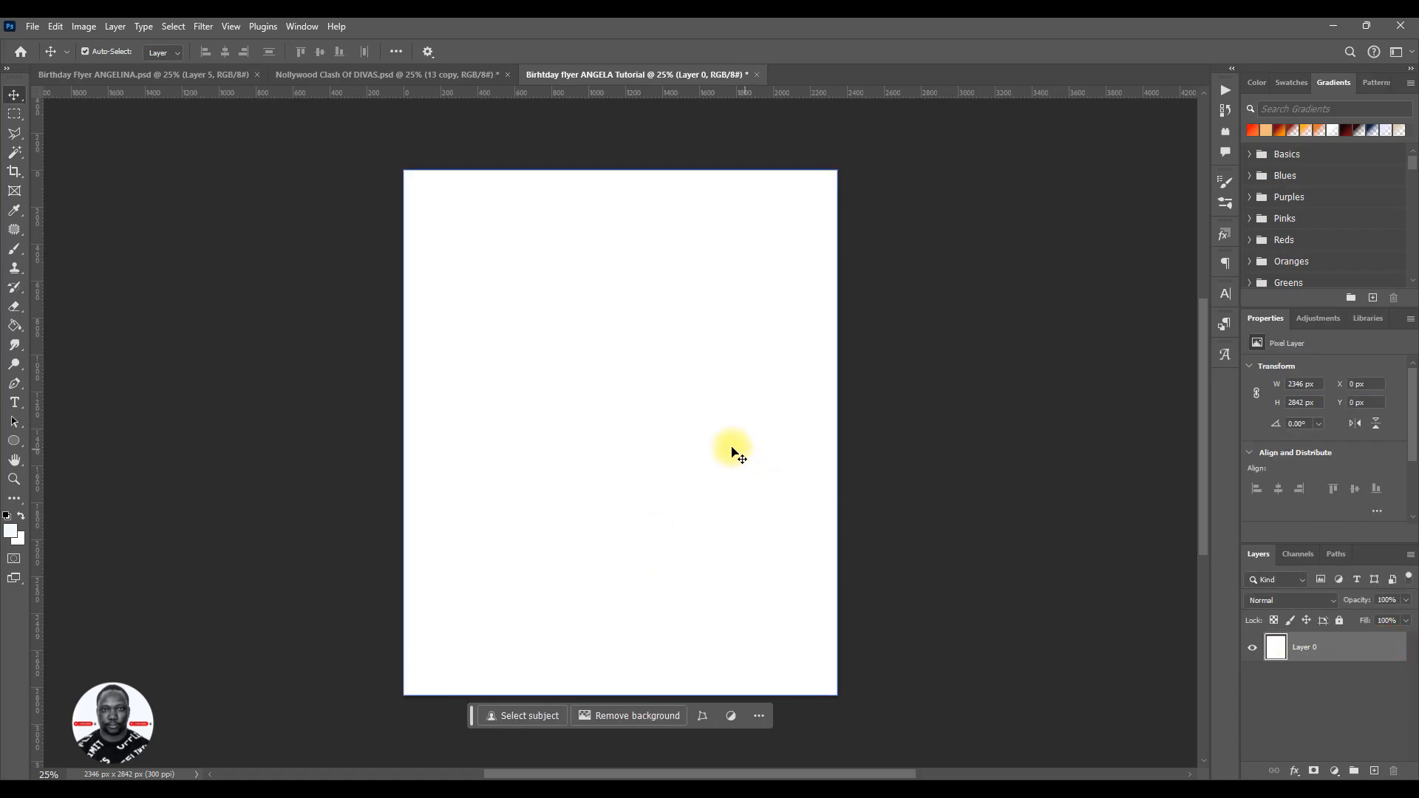
{"action": "key", "text": "ctrl+v"}
{"action": "key", "text": "ctrl+t"}
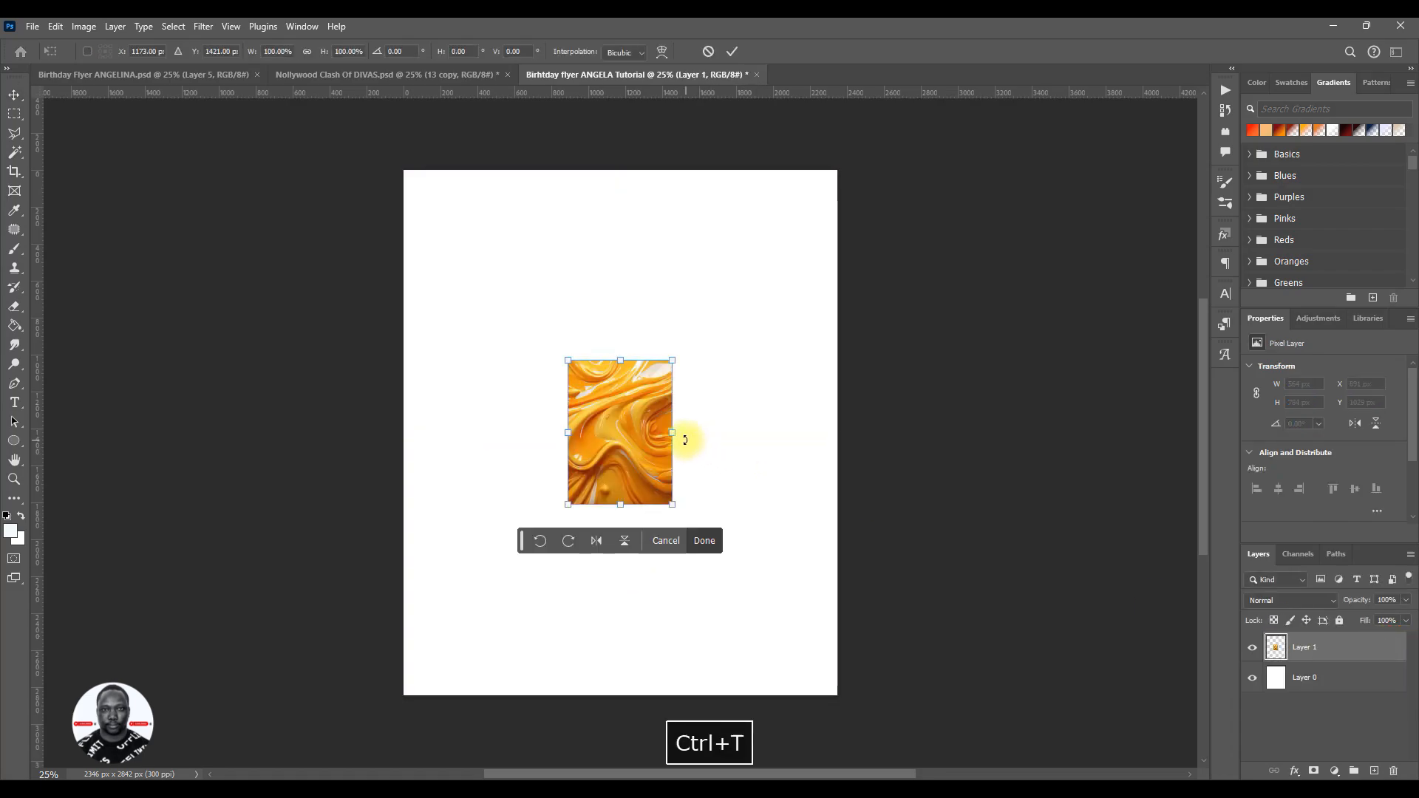
{"action": "left_click_drag", "start_coordinate": [677, 435], "coordinate": [850, 498]}
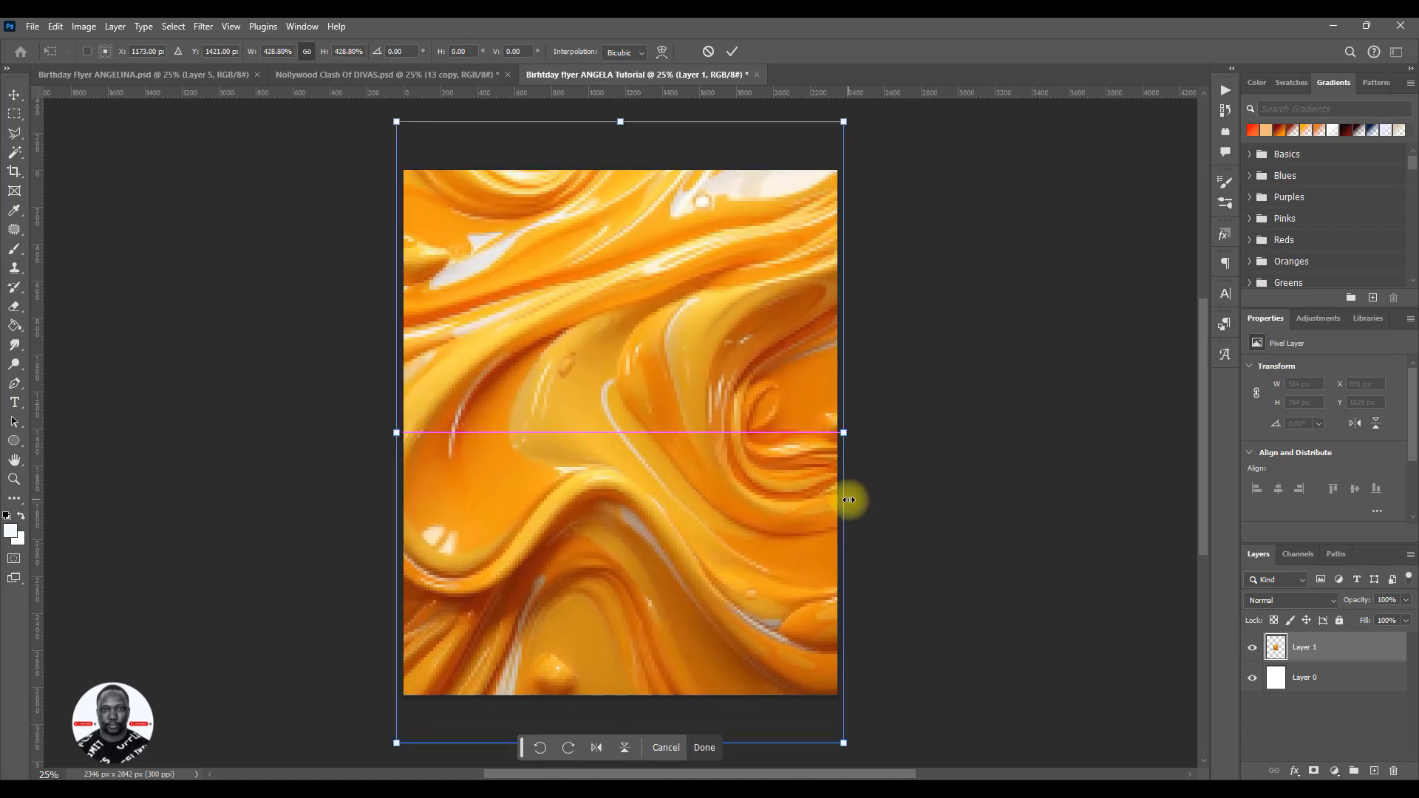
{"action": "left_click", "coordinate": [732, 52]}
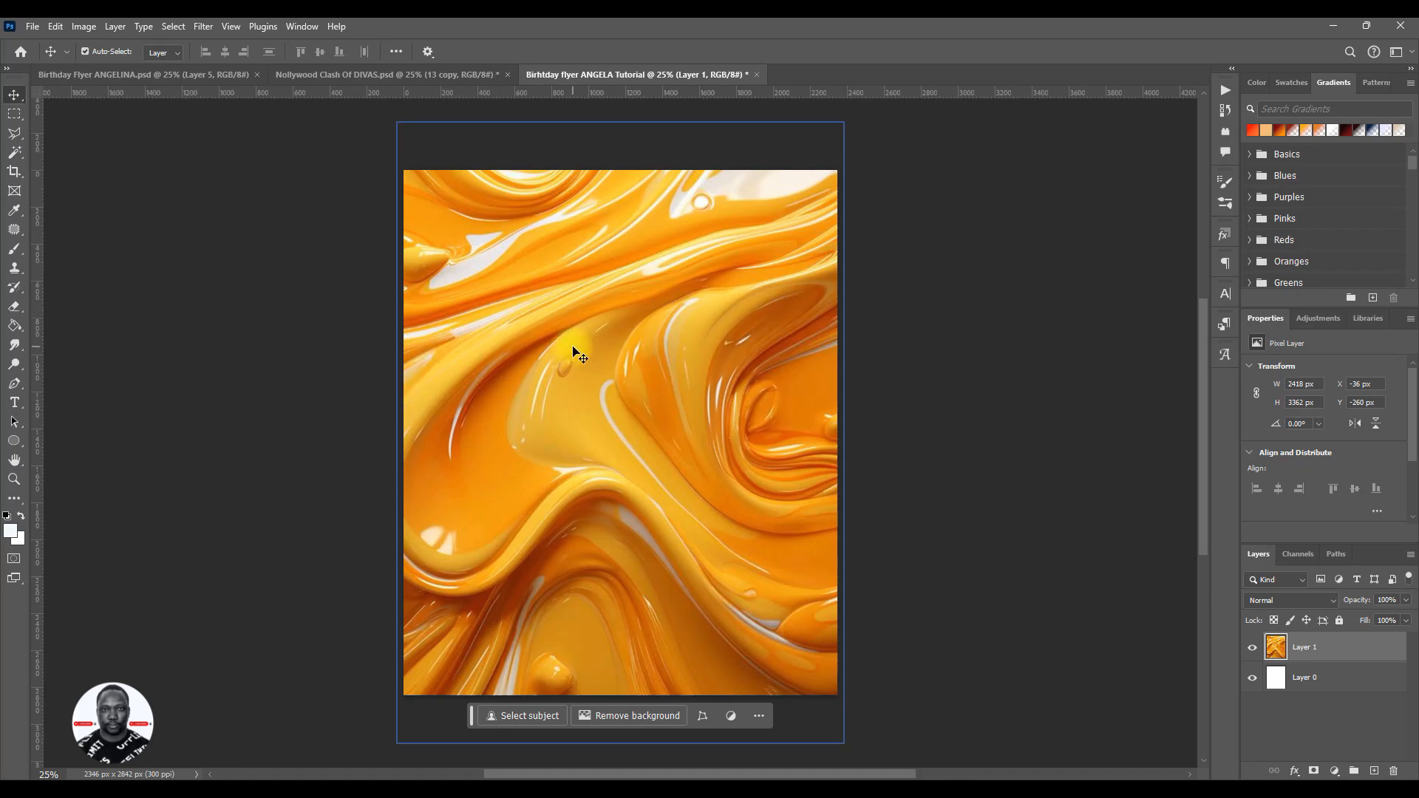
- Open the paint layer in Liquify and smear its centre, sides and upper area into swirls with the 900-size Forward Warp brush
{"action": "left_click", "coordinate": [203, 27]}
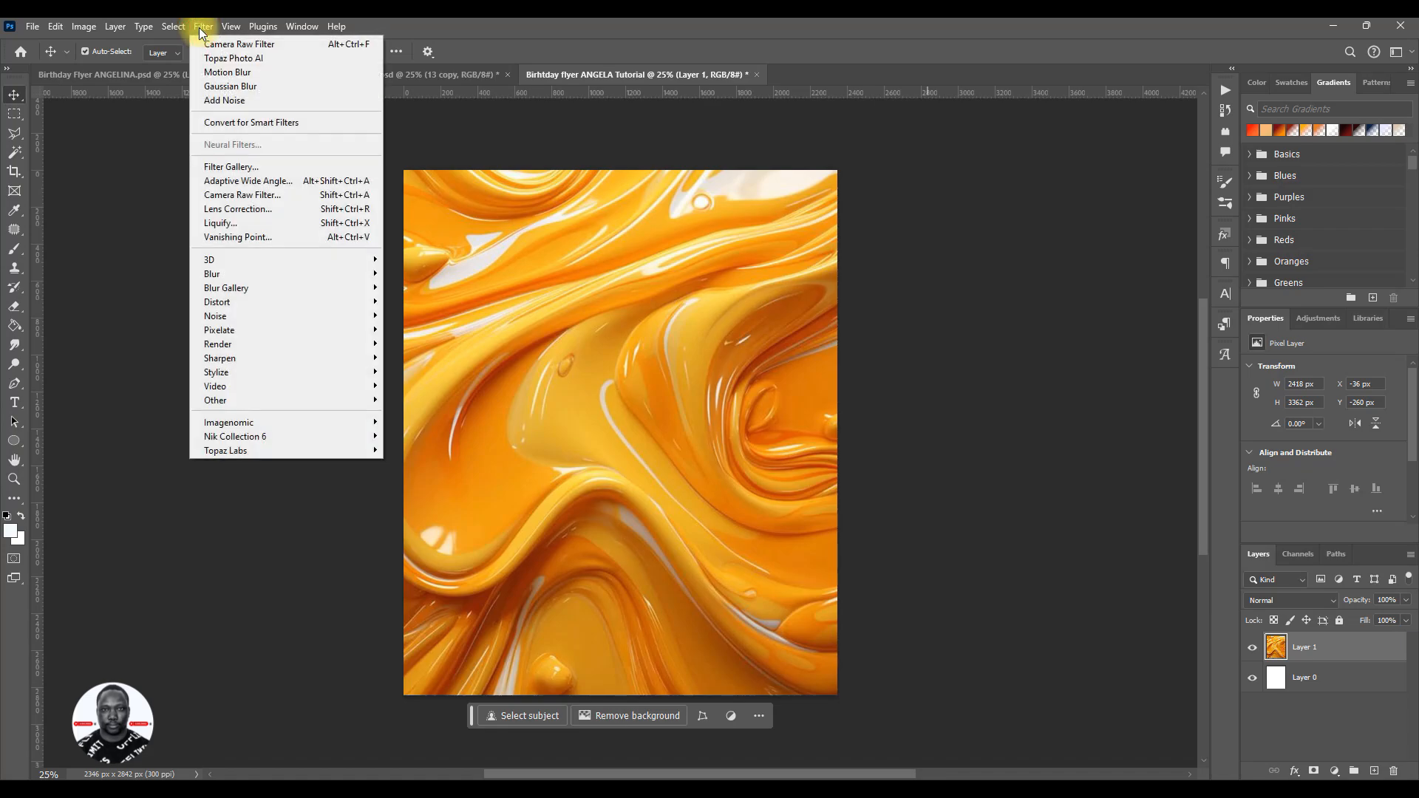
{"action": "left_click", "coordinate": [242, 225]}
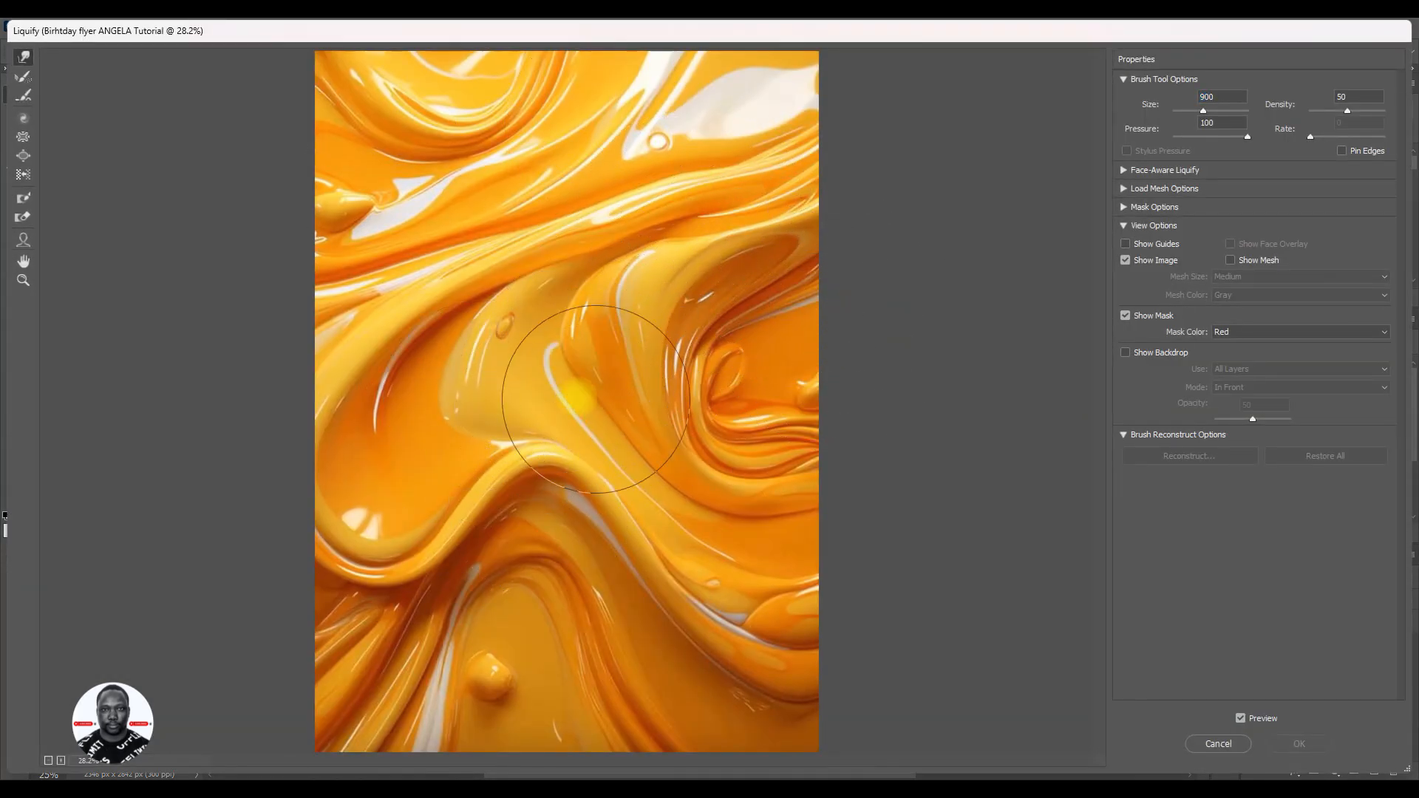
{"action": "mouse_move", "coordinate": [661, 283]}
{"action": "left_mouse_down"}
{"action": "mouse_move", "coordinate": [544, 207]}
{"action": "mouse_move", "coordinate": [665, 310]}
{"action": "mouse_move", "coordinate": [760, 292]}
{"action": "mouse_move", "coordinate": [552, 159]}
{"action": "mouse_move", "coordinate": [403, 242]}
{"action": "mouse_move", "coordinate": [329, 327]}
{"action": "mouse_move", "coordinate": [527, 351]}
{"action": "mouse_move", "coordinate": [396, 542]}
{"action": "mouse_move", "coordinate": [577, 450]}
{"action": "mouse_move", "coordinate": [765, 588]}
{"action": "mouse_move", "coordinate": [440, 521]}
{"action": "mouse_move", "coordinate": [481, 430]}
{"action": "mouse_move", "coordinate": [554, 421]}
{"action": "mouse_move", "coordinate": [568, 509]}
{"action": "mouse_move", "coordinate": [472, 265]}
{"action": "mouse_move", "coordinate": [453, 329]}
{"action": "mouse_move", "coordinate": [580, 492]}
{"action": "mouse_move", "coordinate": [610, 290]}
{"action": "mouse_move", "coordinate": [731, 354]}
{"action": "mouse_move", "coordinate": [972, 367]}
{"action": "left_mouse_up"}
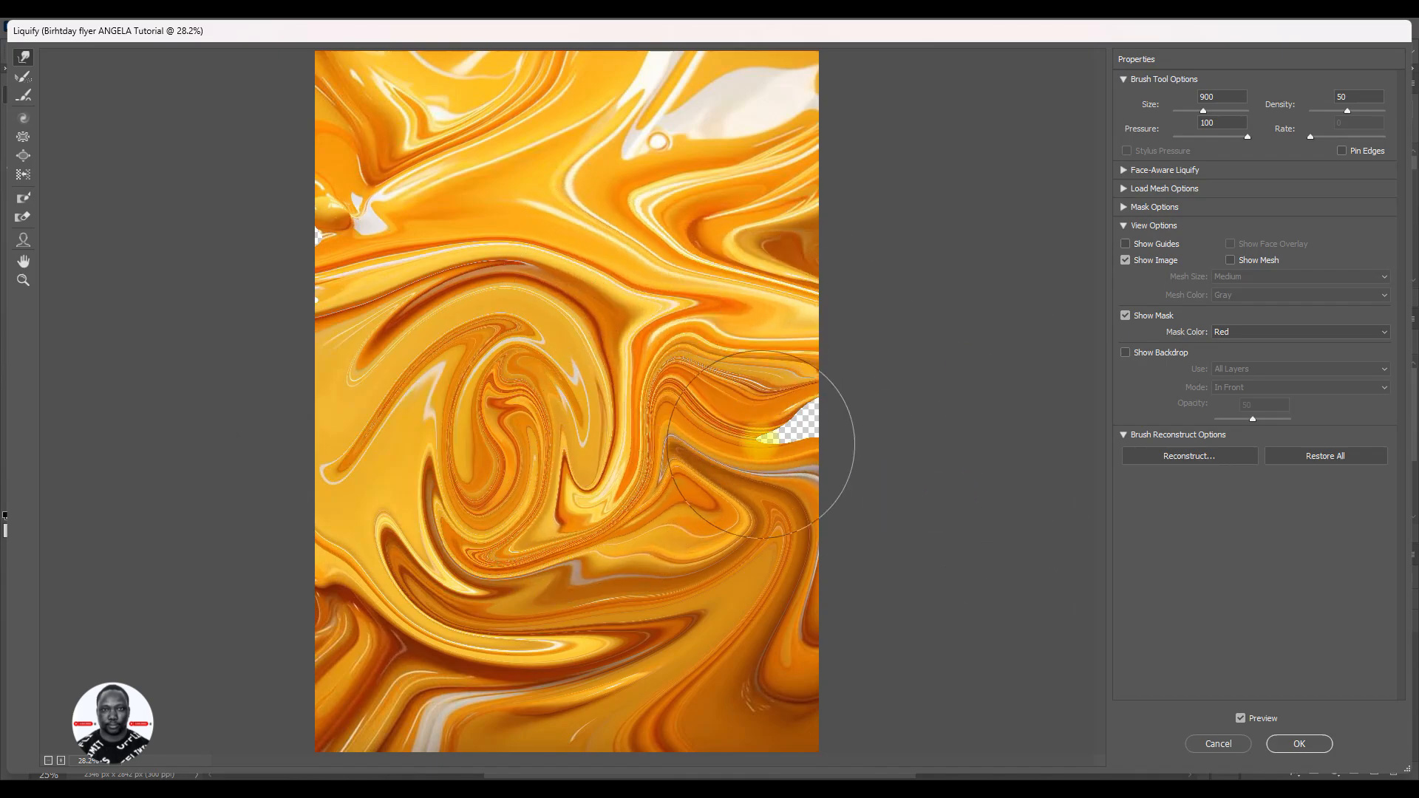
{"action": "mouse_move", "coordinate": [766, 432]}
{"action": "left_mouse_down"}
{"action": "mouse_move", "coordinate": [676, 179]}
{"action": "mouse_move", "coordinate": [586, 168]}
{"action": "mouse_move", "coordinate": [317, 190]}
{"action": "mouse_move", "coordinate": [481, 311]}
{"action": "mouse_move", "coordinate": [375, 408]}
{"action": "mouse_move", "coordinate": [273, 444]}
{"action": "mouse_move", "coordinate": [364, 507]}
{"action": "mouse_move", "coordinate": [444, 536]}
{"action": "mouse_move", "coordinate": [414, 392]}
{"action": "left_mouse_up"}
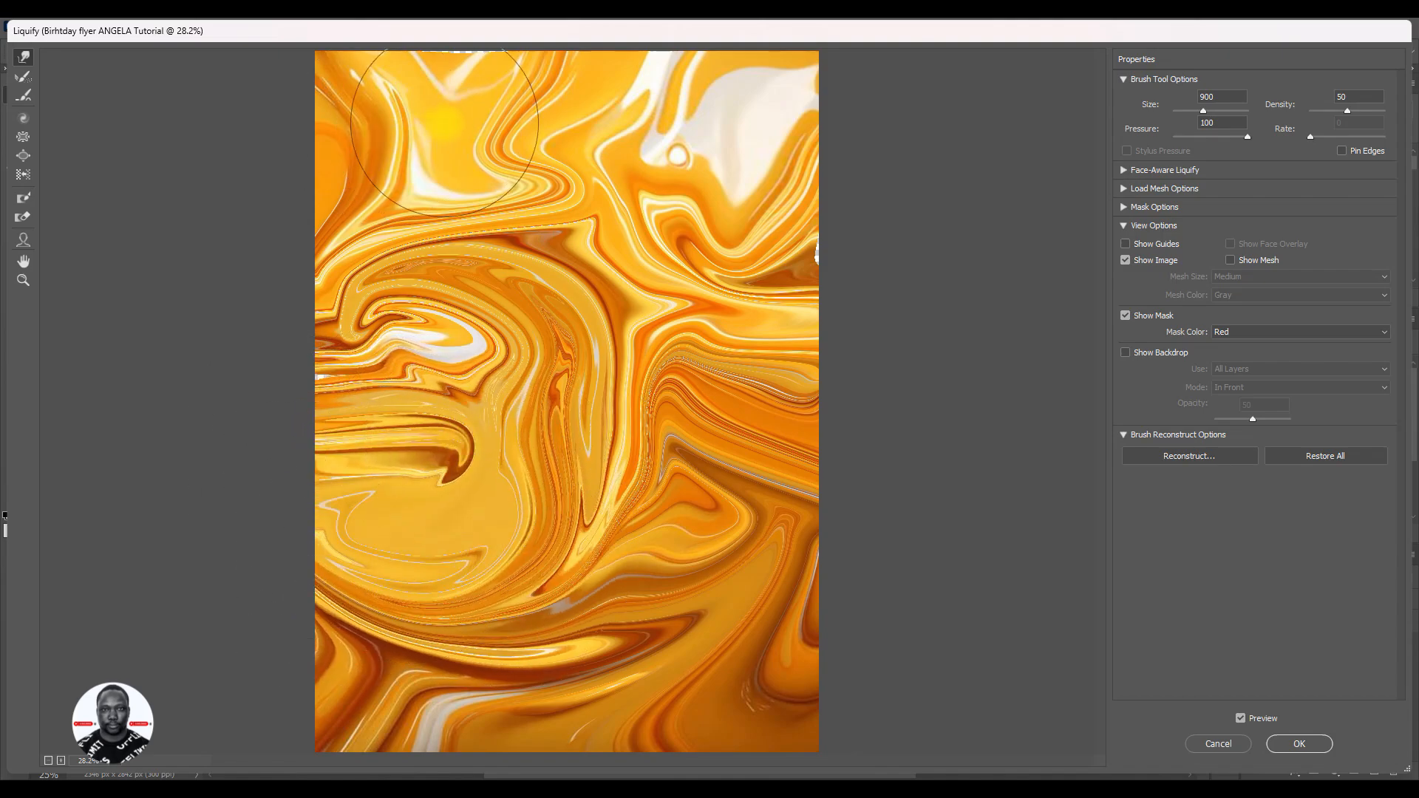
{"action": "mouse_move", "coordinate": [436, 177]}
{"action": "left_mouse_down"}
{"action": "mouse_move", "coordinate": [462, 90]}
{"action": "mouse_move", "coordinate": [279, 140]}
{"action": "left_mouse_up"}
{"action": "mouse_move", "coordinate": [597, 150]}
{"action": "left_mouse_down"}
{"action": "mouse_move", "coordinate": [653, 155]}
{"action": "mouse_move", "coordinate": [575, 315]}
{"action": "mouse_move", "coordinate": [499, 249]}
{"action": "mouse_move", "coordinate": [629, 180]}
{"action": "left_mouse_up"}
{"action": "left_click_drag", "start_coordinate": [642, 255], "coordinate": [787, 372]}
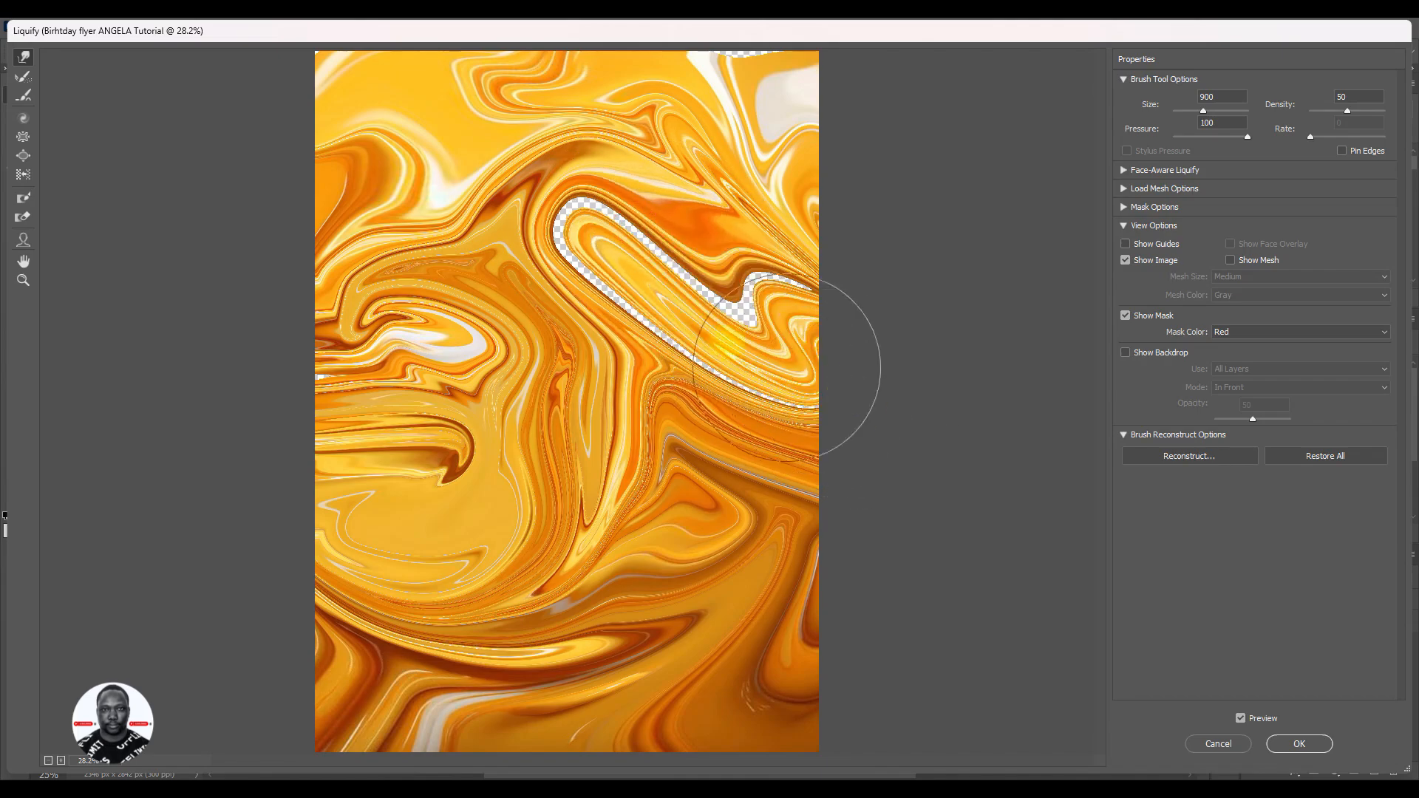
- Try several more Forward Warp strokes pulling the paint's upper-right area outward, and undo the latest strokes
{"action": "left_click_drag", "start_coordinate": [572, 267], "coordinate": [828, 277]}
{"action": "left_click_drag", "start_coordinate": [655, 240], "coordinate": [849, 310]}
{"action": "left_click_drag", "start_coordinate": [690, 289], "coordinate": [760, 328]}
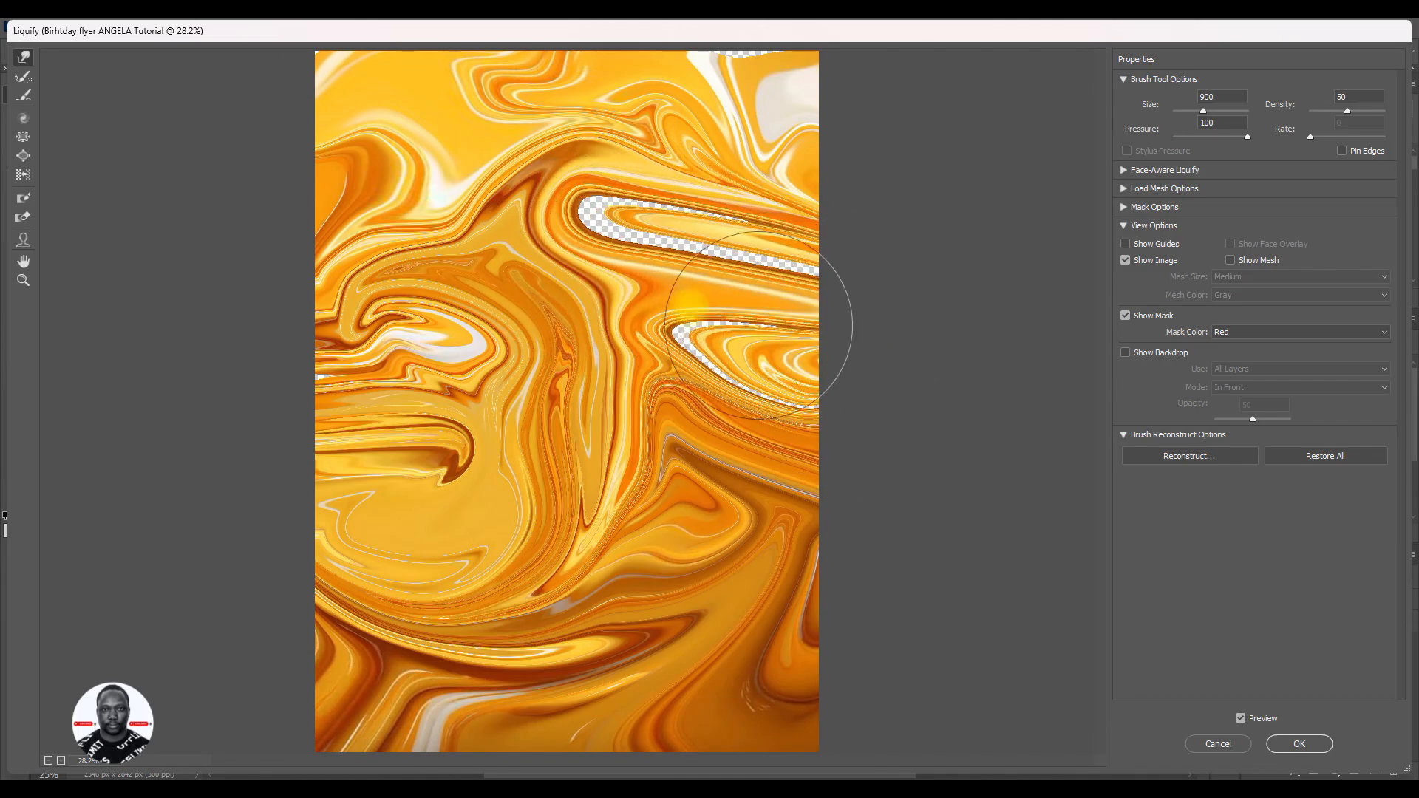
{"action": "left_click_drag", "start_coordinate": [669, 255], "coordinate": [870, 269]}
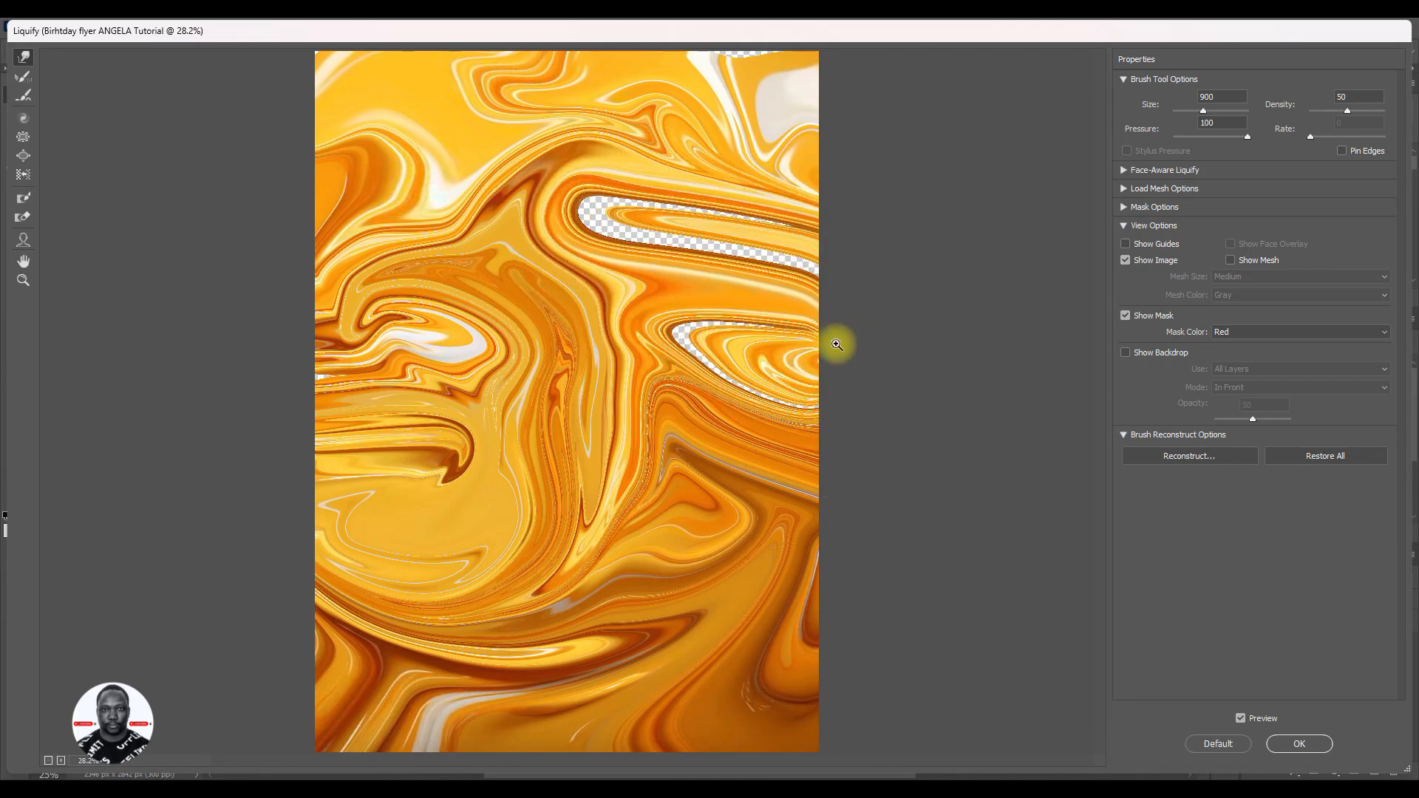
{"action": "key", "text": "ctrl+z"}
{"action": "key", "text": "ctrl+z"}
{"action": "key", "text": "ctrl+z"}
{"action": "key", "text": "ctrl+z"}
{"action": "key", "text": "ctrl+z"}
{"action": "key", "text": "ctrl+z"}
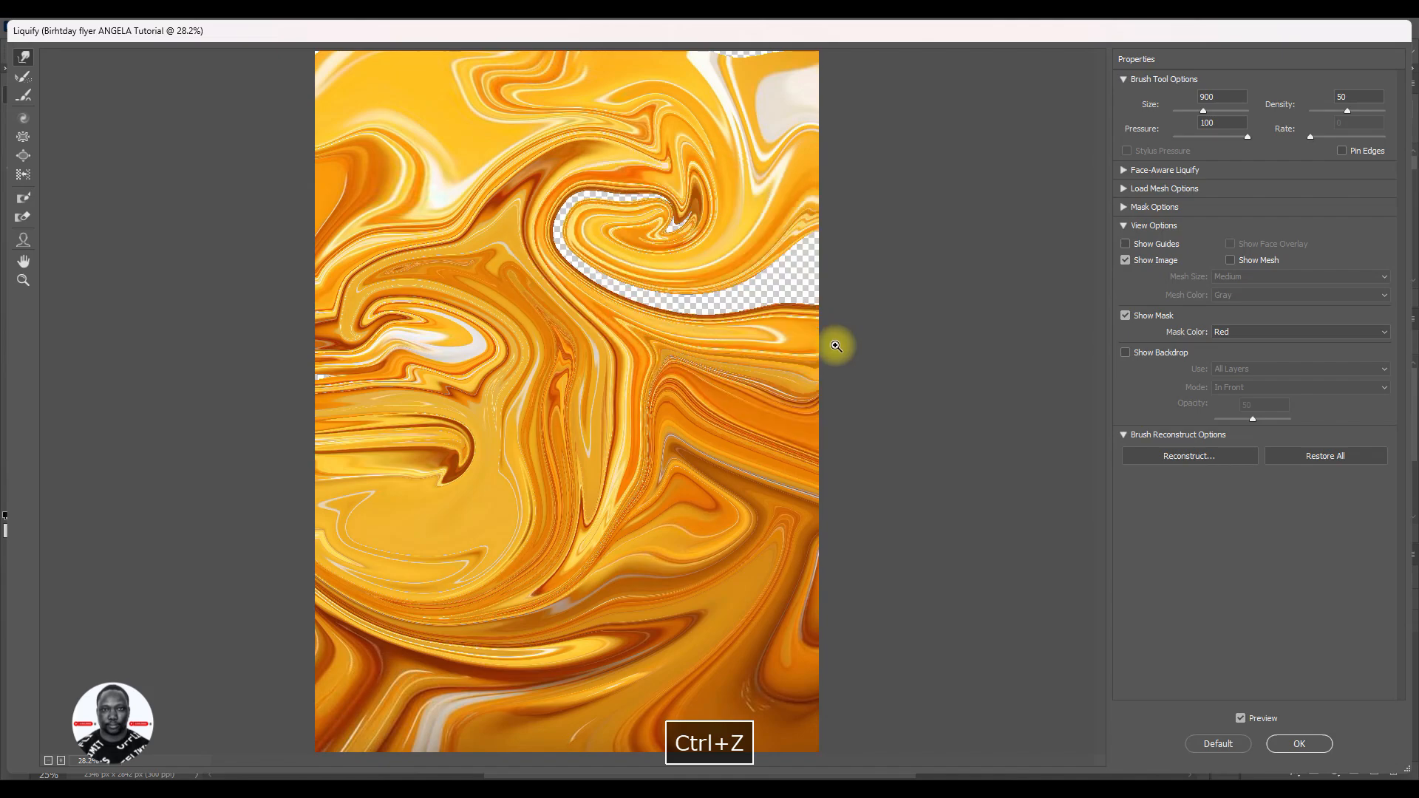
- Undo the last stroke, warp the paint's upper area, left side and lower part into further swirls, and apply Liquify
{"action": "key", "text": "ctrl+z"}
{"action": "mouse_move", "coordinate": [570, 175]}
{"action": "left_mouse_down"}
{"action": "mouse_move", "coordinate": [612, 282]}
{"action": "mouse_move", "coordinate": [721, 151]}
{"action": "mouse_move", "coordinate": [613, 256]}
{"action": "left_mouse_up"}
{"action": "left_click_drag", "start_coordinate": [663, 161], "coordinate": [802, 225]}
{"action": "left_click_drag", "start_coordinate": [728, 122], "coordinate": [771, 137]}
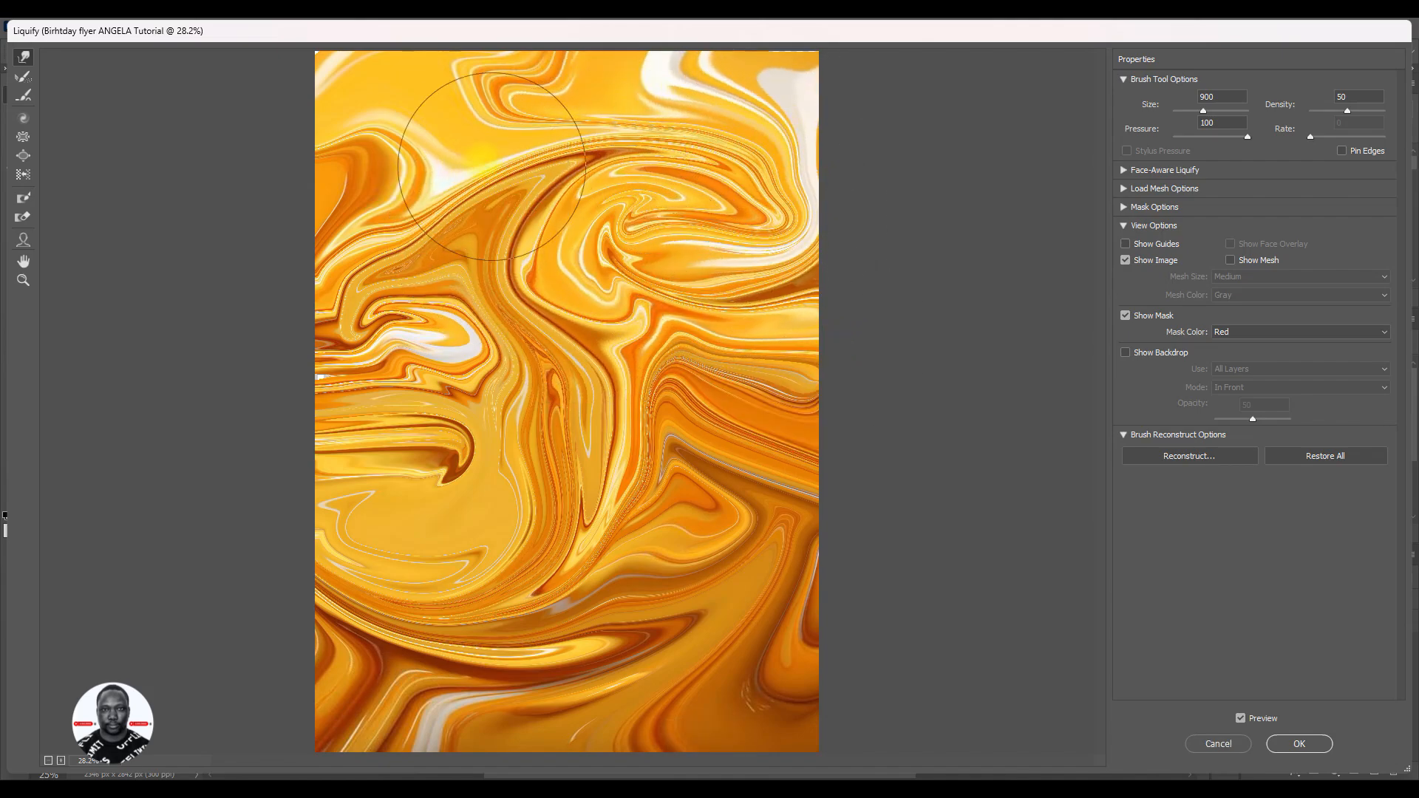
{"action": "mouse_move", "coordinate": [491, 166]}
{"action": "left_mouse_down"}
{"action": "mouse_move", "coordinate": [416, 161]}
{"action": "mouse_move", "coordinate": [431, 142]}
{"action": "mouse_move", "coordinate": [415, 150]}
{"action": "mouse_move", "coordinate": [428, 209]}
{"action": "mouse_move", "coordinate": [400, 225]}
{"action": "mouse_move", "coordinate": [378, 167]}
{"action": "left_mouse_up"}
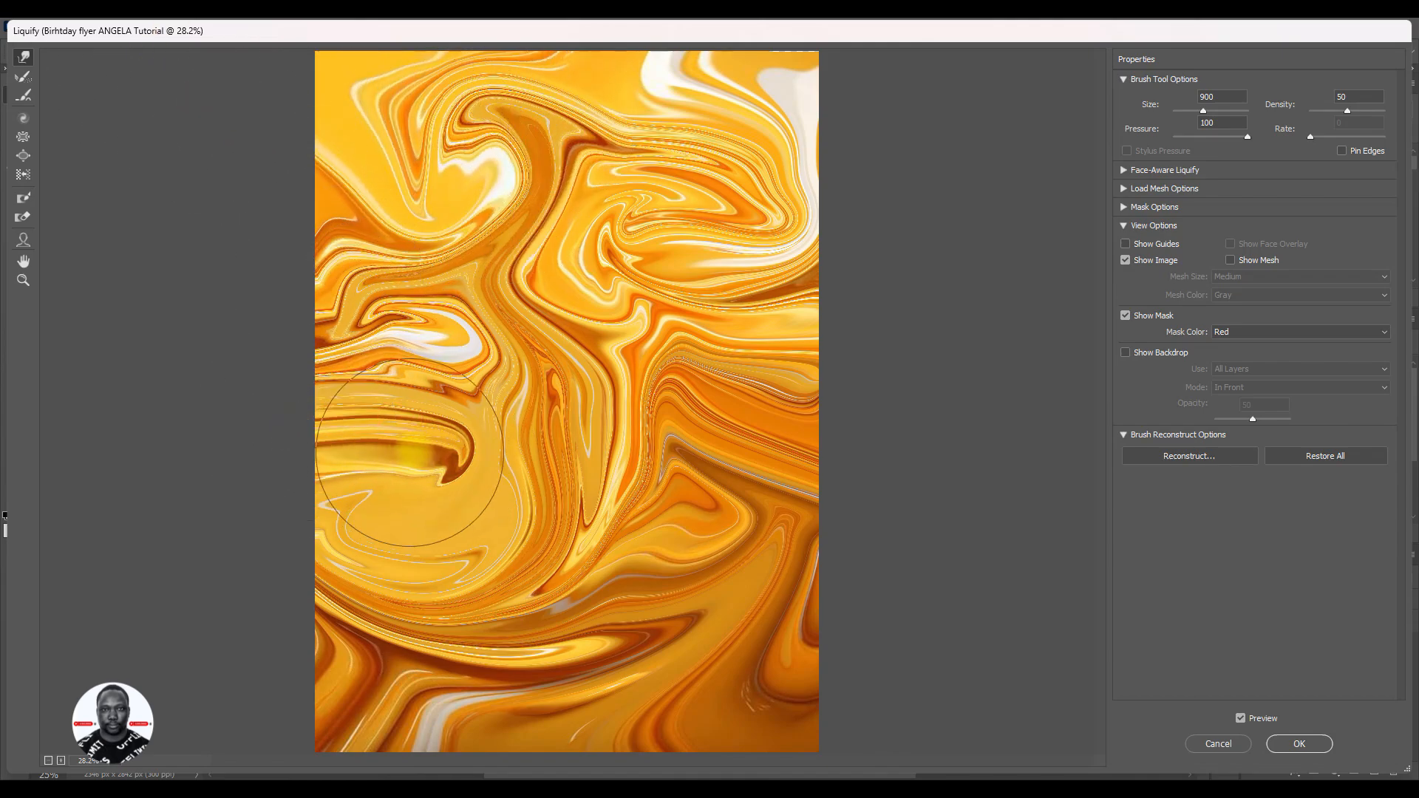
{"action": "mouse_move", "coordinate": [410, 453]}
{"action": "left_mouse_down"}
{"action": "mouse_move", "coordinate": [446, 638]}
{"action": "mouse_move", "coordinate": [402, 572]}
{"action": "mouse_move", "coordinate": [512, 625]}
{"action": "mouse_move", "coordinate": [590, 626]}
{"action": "mouse_move", "coordinate": [725, 673]}
{"action": "mouse_move", "coordinate": [654, 695]}
{"action": "mouse_move", "coordinate": [720, 687]}
{"action": "mouse_move", "coordinate": [702, 649]}
{"action": "mouse_move", "coordinate": [721, 638]}
{"action": "mouse_move", "coordinate": [658, 632]}
{"action": "mouse_move", "coordinate": [652, 669]}
{"action": "mouse_move", "coordinate": [593, 710]}
{"action": "mouse_move", "coordinate": [643, 596]}
{"action": "mouse_move", "coordinate": [563, 427]}
{"action": "mouse_move", "coordinate": [575, 536]}
{"action": "mouse_move", "coordinate": [585, 266]}
{"action": "mouse_move", "coordinate": [578, 417]}
{"action": "mouse_move", "coordinate": [600, 321]}
{"action": "mouse_move", "coordinate": [360, 318]}
{"action": "mouse_move", "coordinate": [556, 196]}
{"action": "mouse_move", "coordinate": [553, 255]}
{"action": "mouse_move", "coordinate": [620, 271]}
{"action": "mouse_move", "coordinate": [829, 614]}
{"action": "mouse_move", "coordinate": [533, 633]}
{"action": "mouse_move", "coordinate": [433, 606]}
{"action": "mouse_move", "coordinate": [259, 639]}
{"action": "mouse_move", "coordinate": [400, 518]}
{"action": "mouse_move", "coordinate": [296, 524]}
{"action": "mouse_move", "coordinate": [423, 281]}
{"action": "mouse_move", "coordinate": [410, 214]}
{"action": "mouse_move", "coordinate": [225, 117]}
{"action": "mouse_move", "coordinate": [301, 133]}
{"action": "mouse_move", "coordinate": [272, 72]}
{"action": "mouse_move", "coordinate": [396, 255]}
{"action": "mouse_move", "coordinate": [766, 307]}
{"action": "mouse_move", "coordinate": [714, 311]}
{"action": "mouse_move", "coordinate": [775, 396]}
{"action": "mouse_move", "coordinate": [594, 716]}
{"action": "mouse_move", "coordinate": [584, 660]}
{"action": "left_mouse_up"}
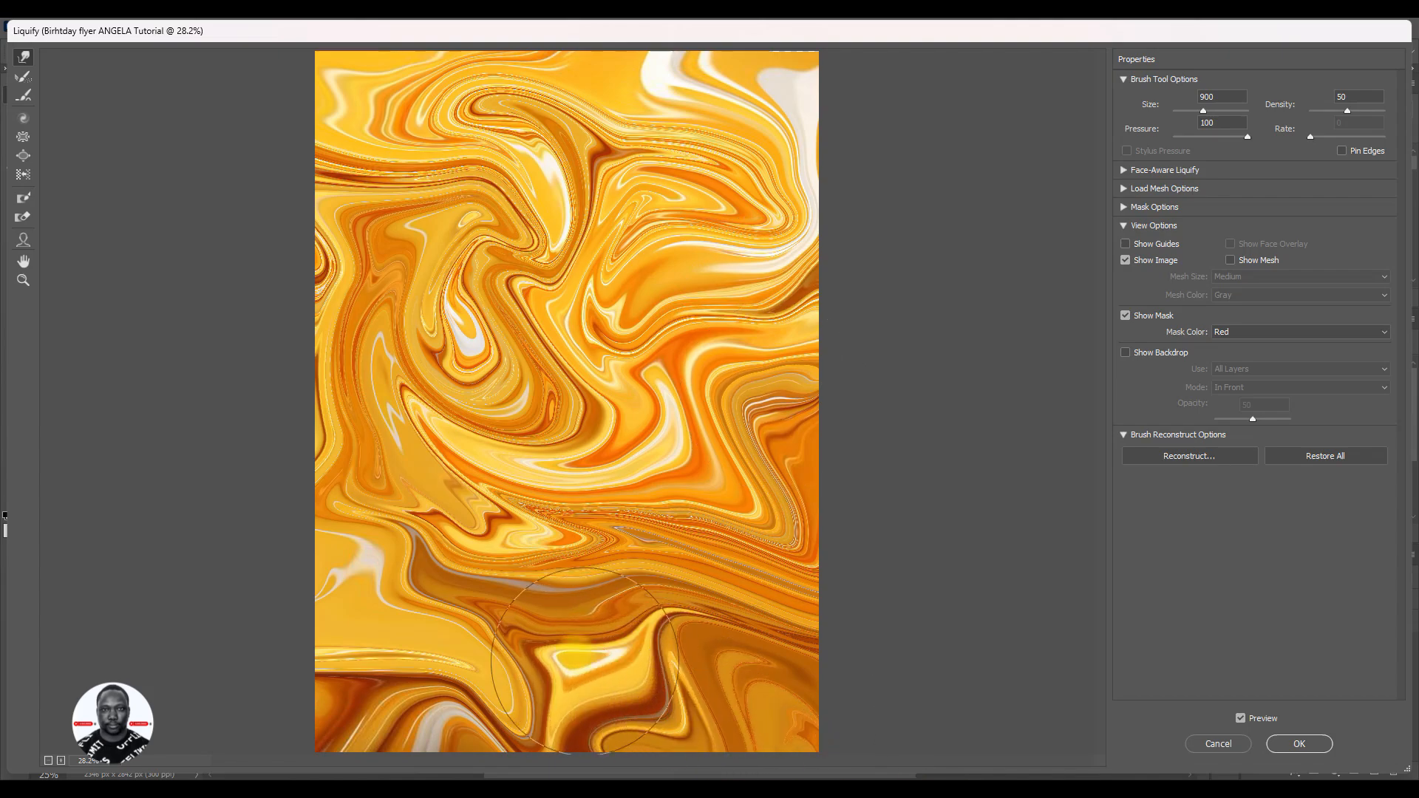
{"action": "left_click", "coordinate": [1301, 744]}
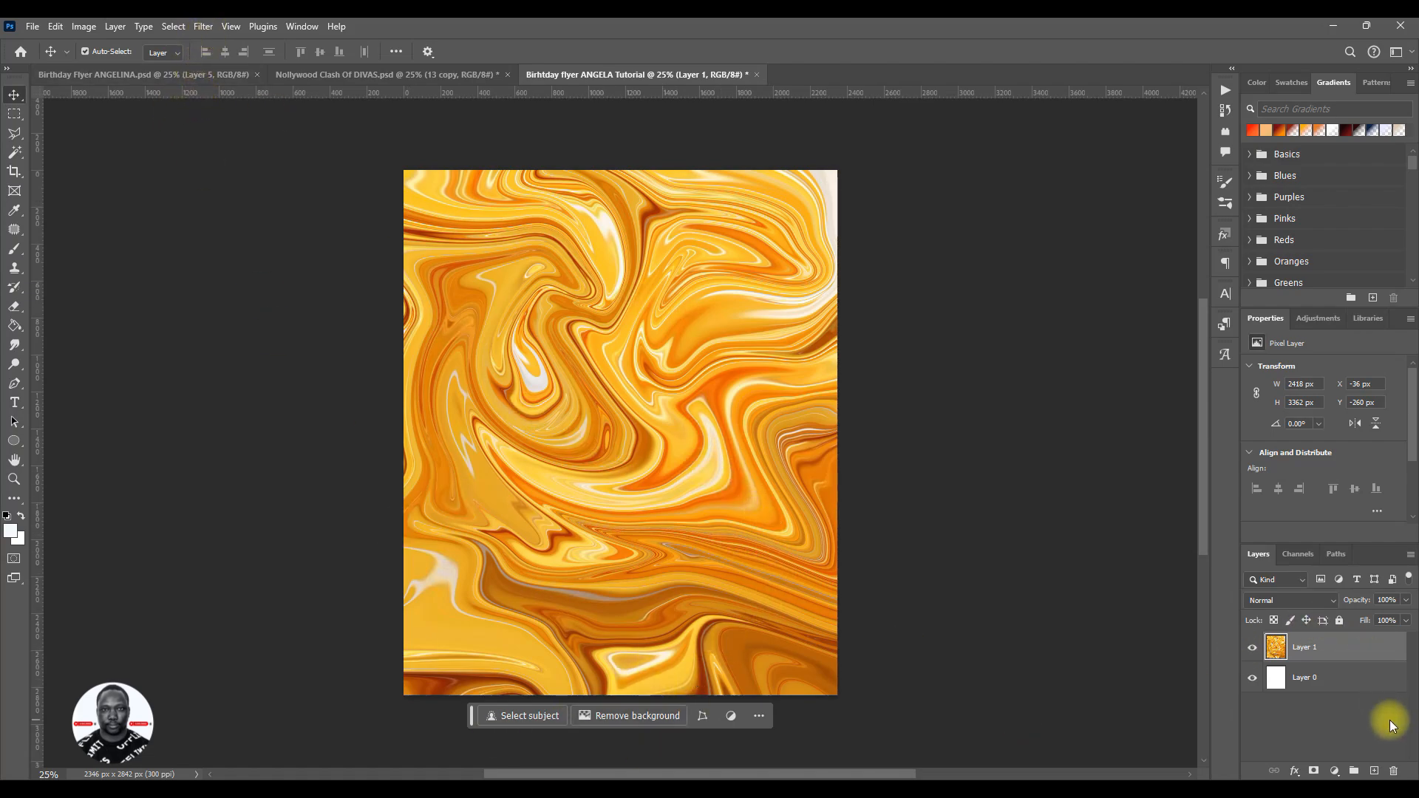
- Apply Add Noise to the paint layer with a 40% amount, Uniform distribution and Monochromatic enabled
{"action": "left_click", "coordinate": [208, 35]}
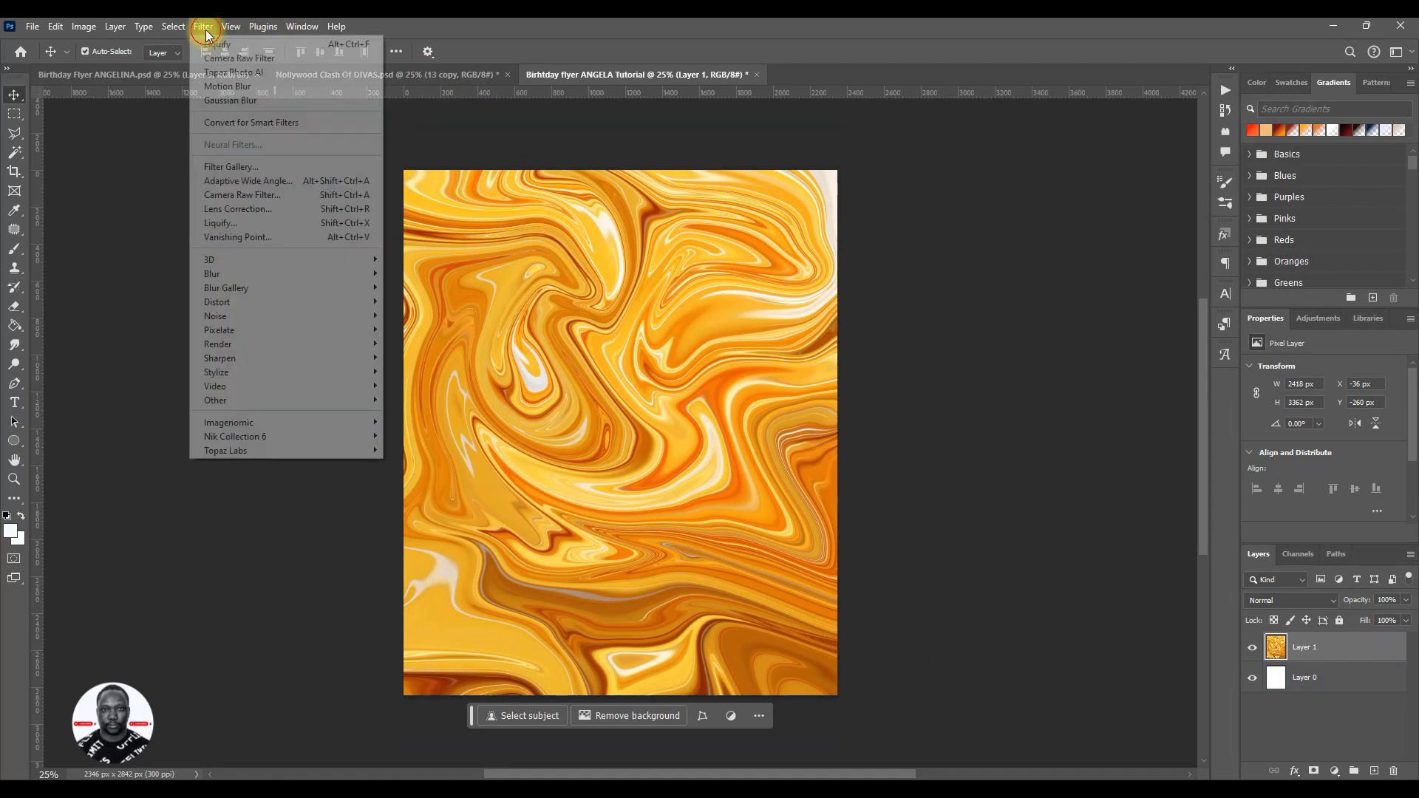
{"action": "left_click", "coordinate": [192, 27]}
{"action": "left_click", "coordinate": [196, 26]}
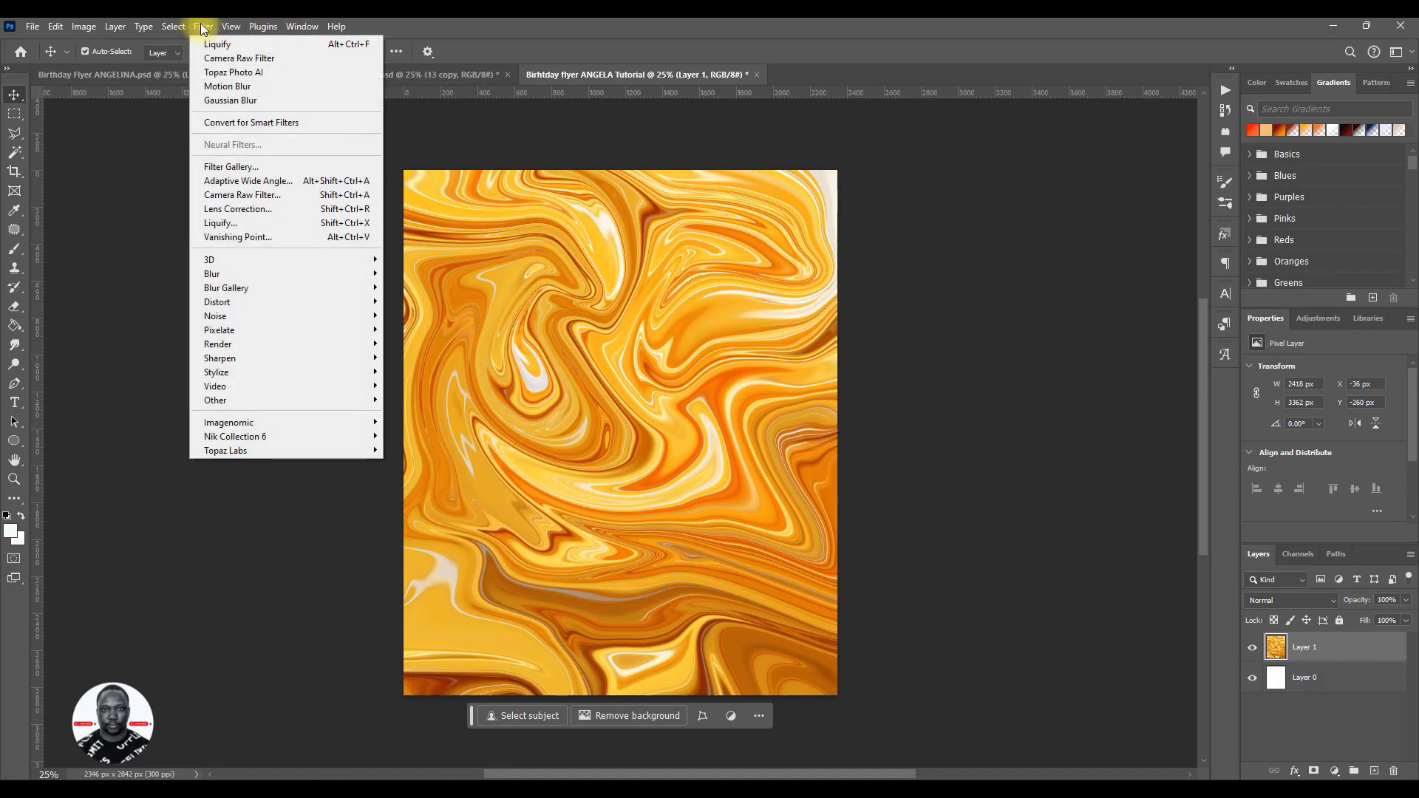
{"action": "mouse_move", "coordinate": [220, 318]}
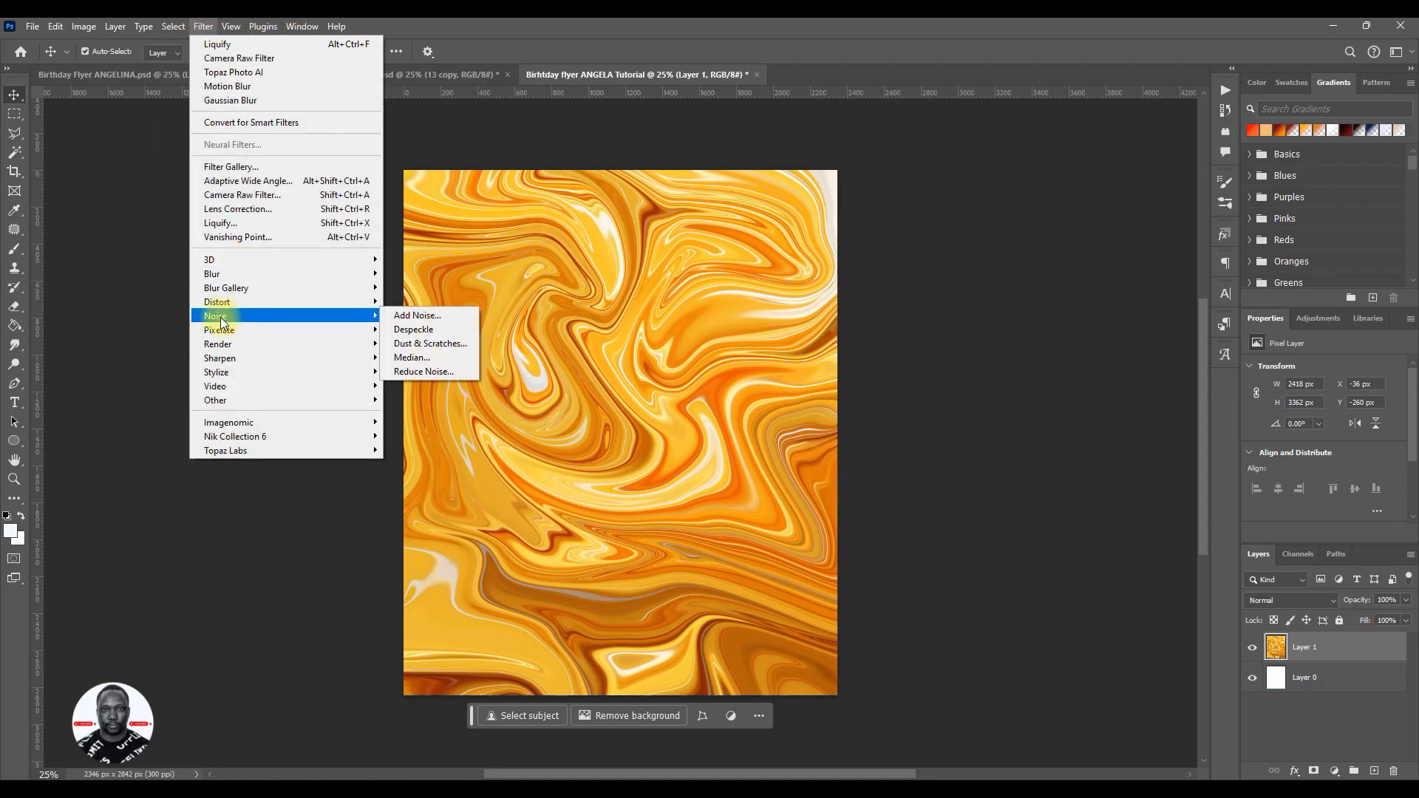
{"action": "left_click", "coordinate": [414, 316]}
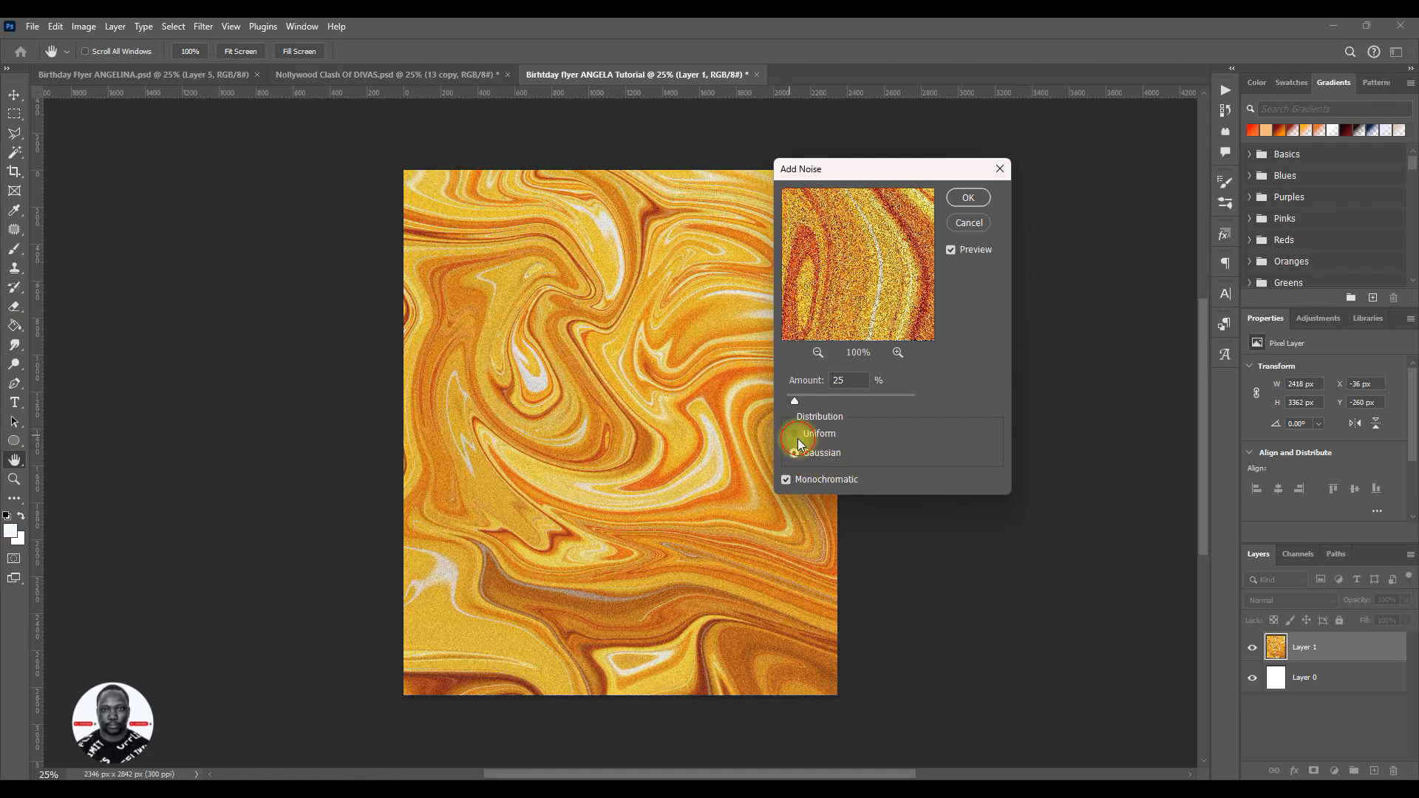
{"action": "left_click", "coordinate": [798, 436]}
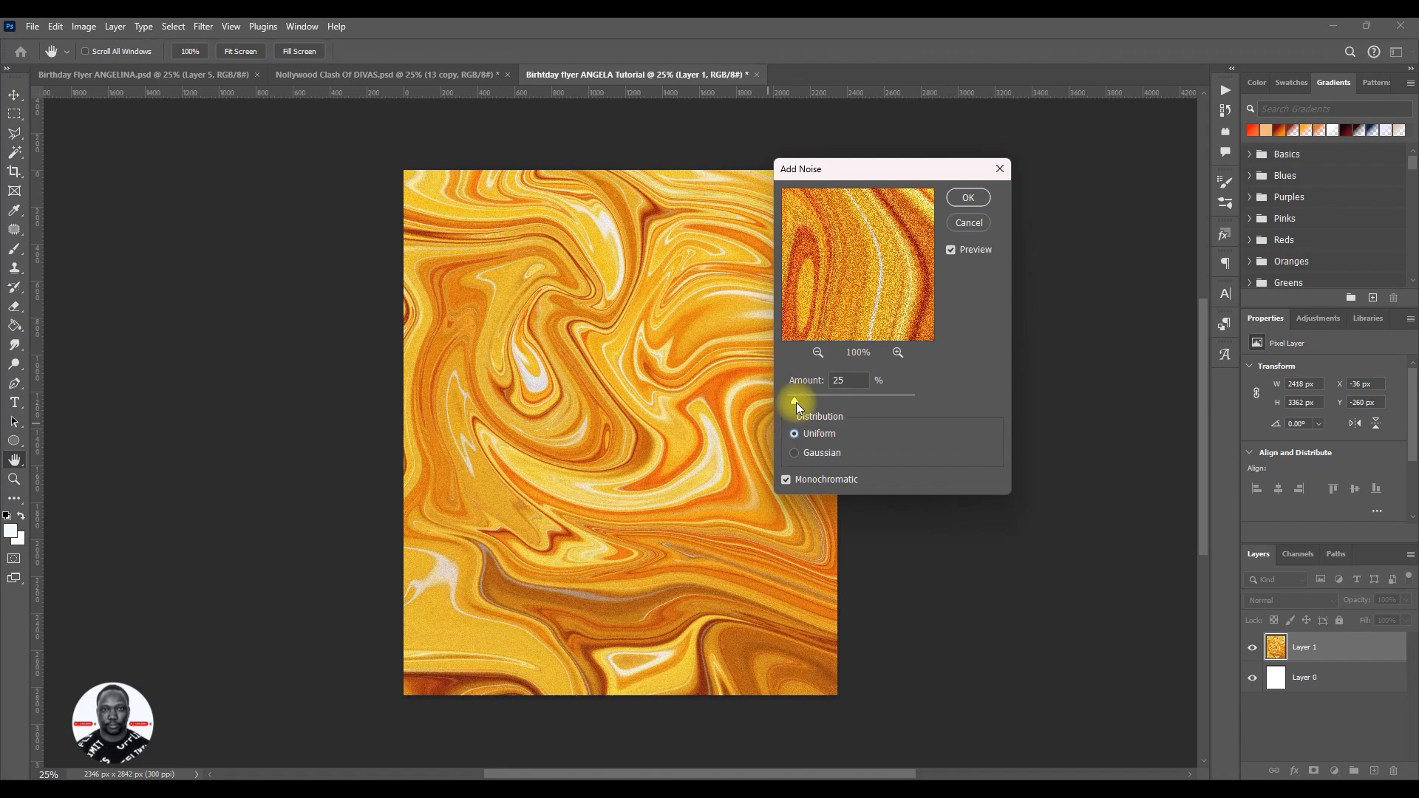
{"action": "left_click_drag", "start_coordinate": [797, 405], "coordinate": [806, 403]}
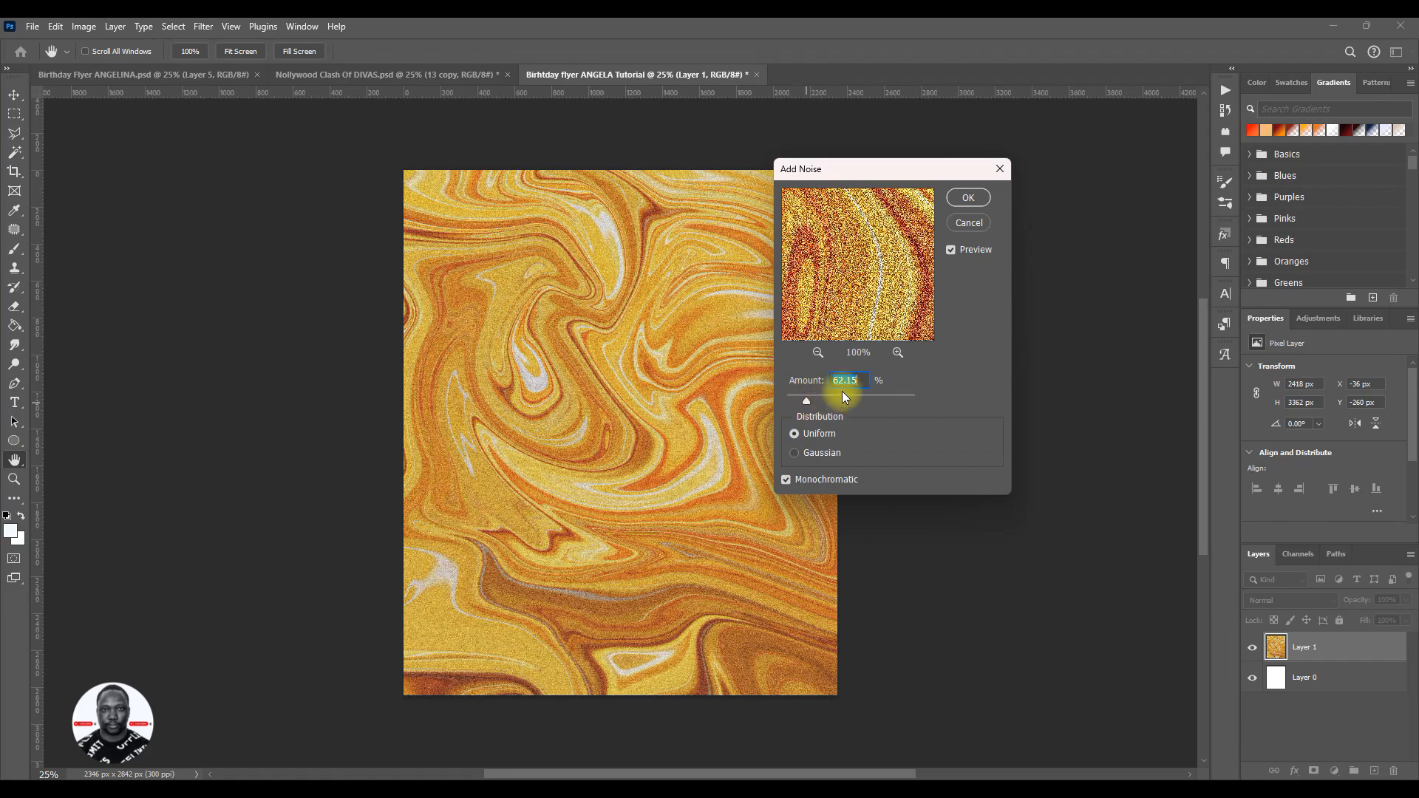
{"action": "type", "text": "45"}
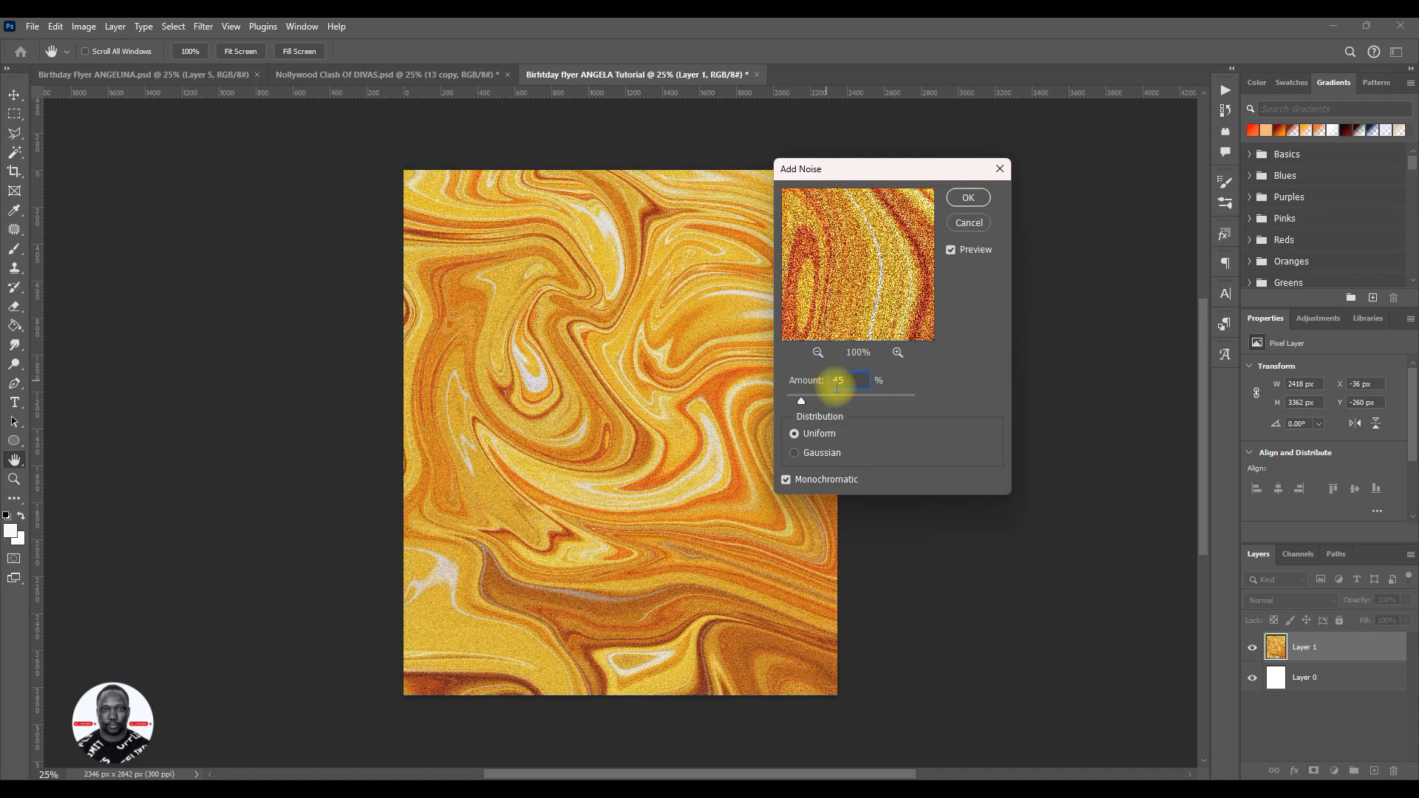
{"action": "double_click", "coordinate": [839, 379]}
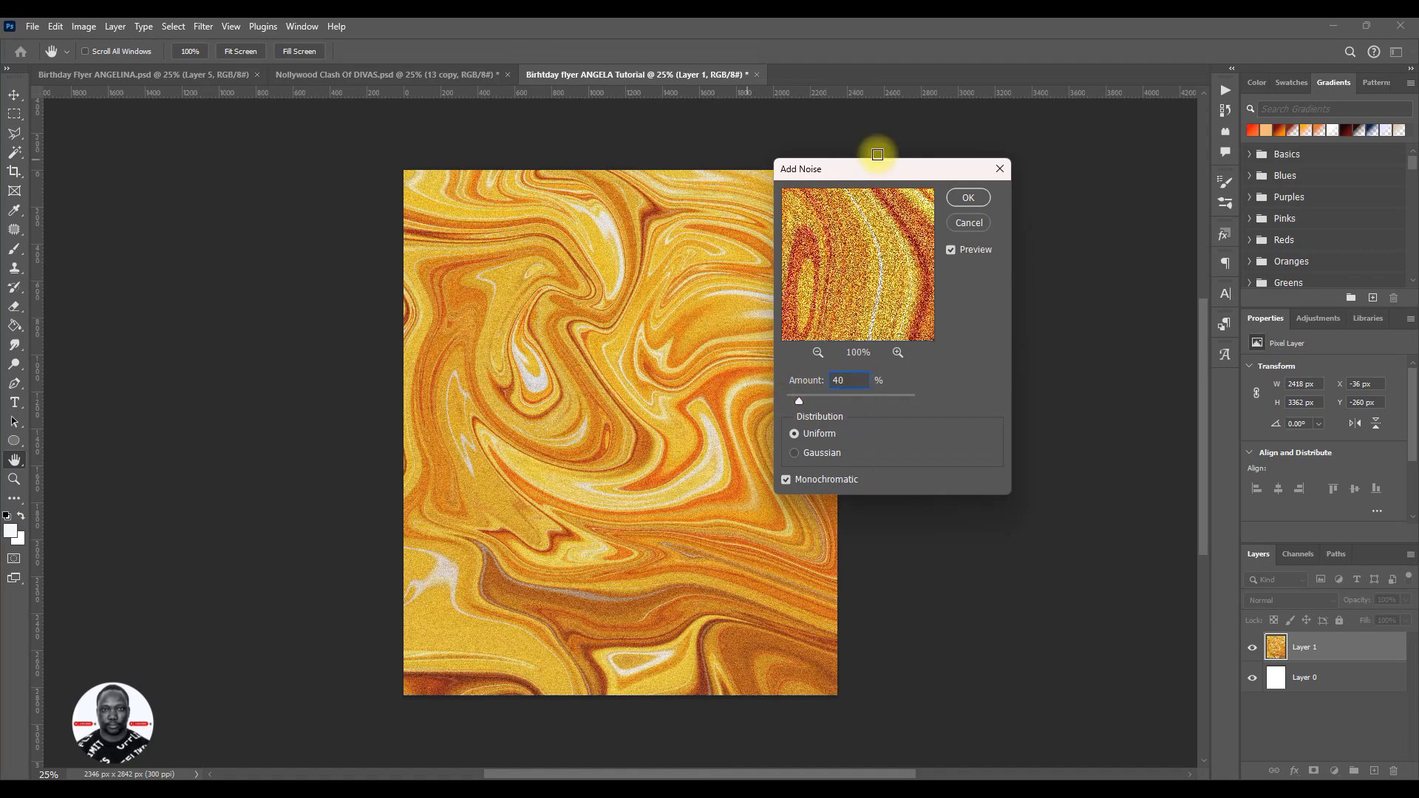
{"action": "left_click", "coordinate": [968, 197]}
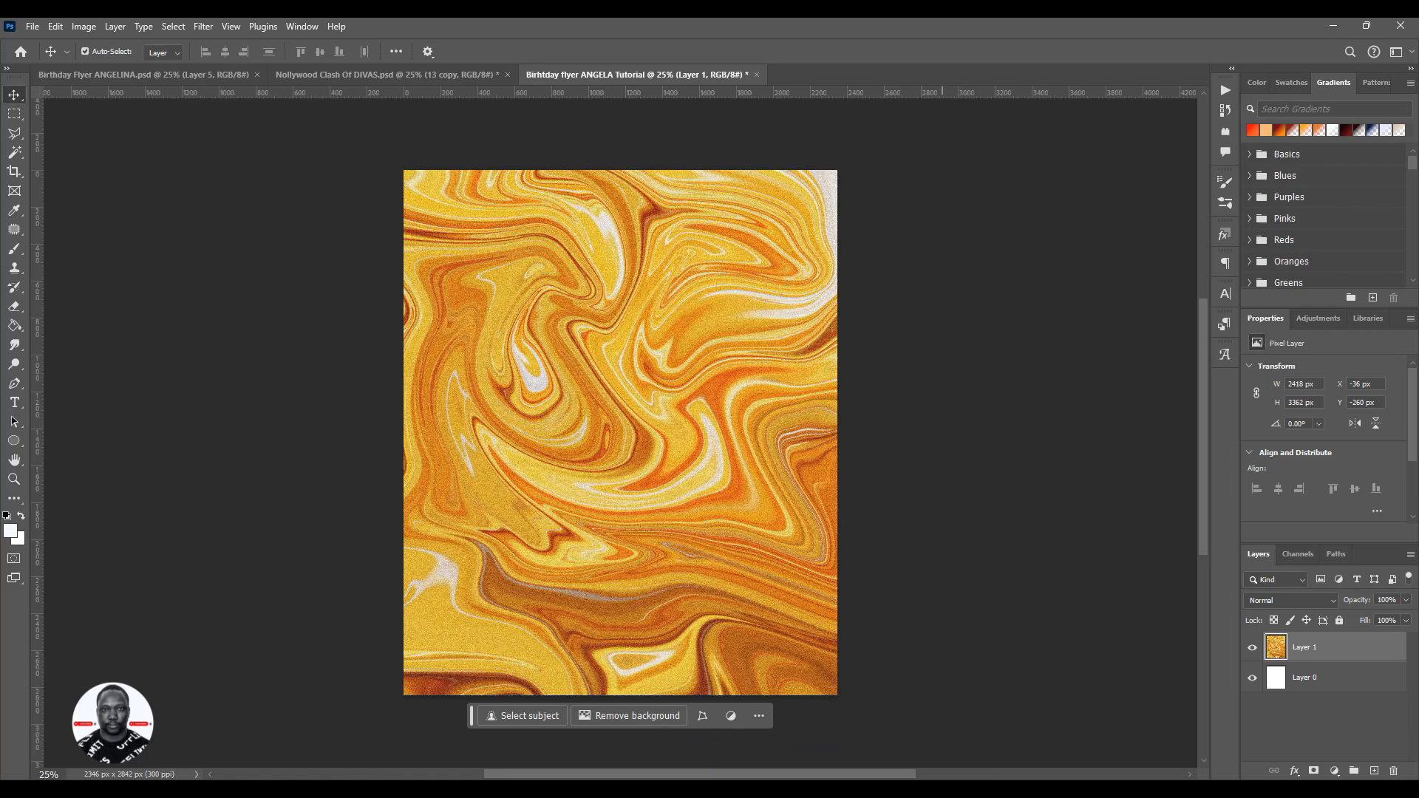
- Group Layer 1 and Layer 0 and name the group BG
{"action": "left_click", "coordinate": [1305, 678]}
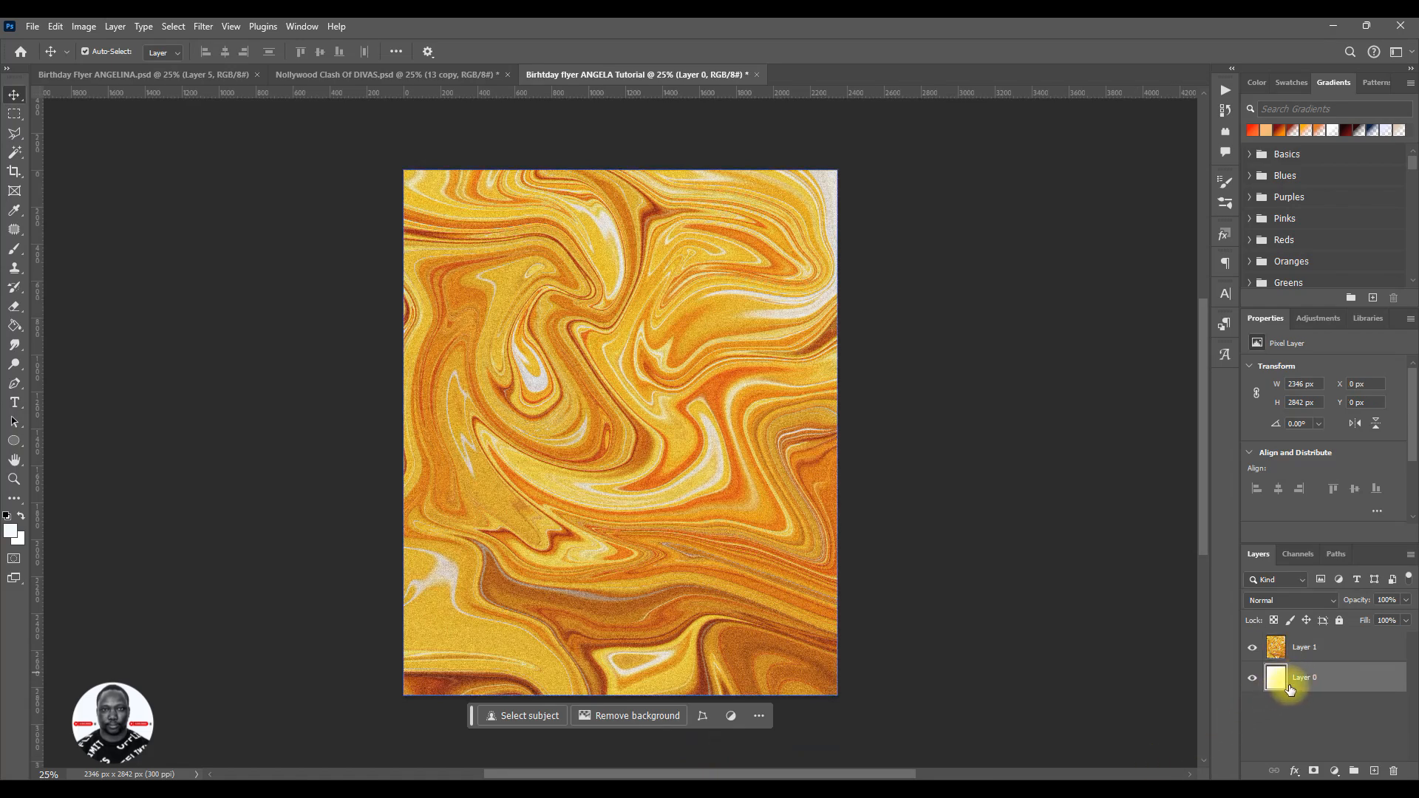
{"action": "left_click", "coordinate": [1306, 649], "text": "ctrl"}
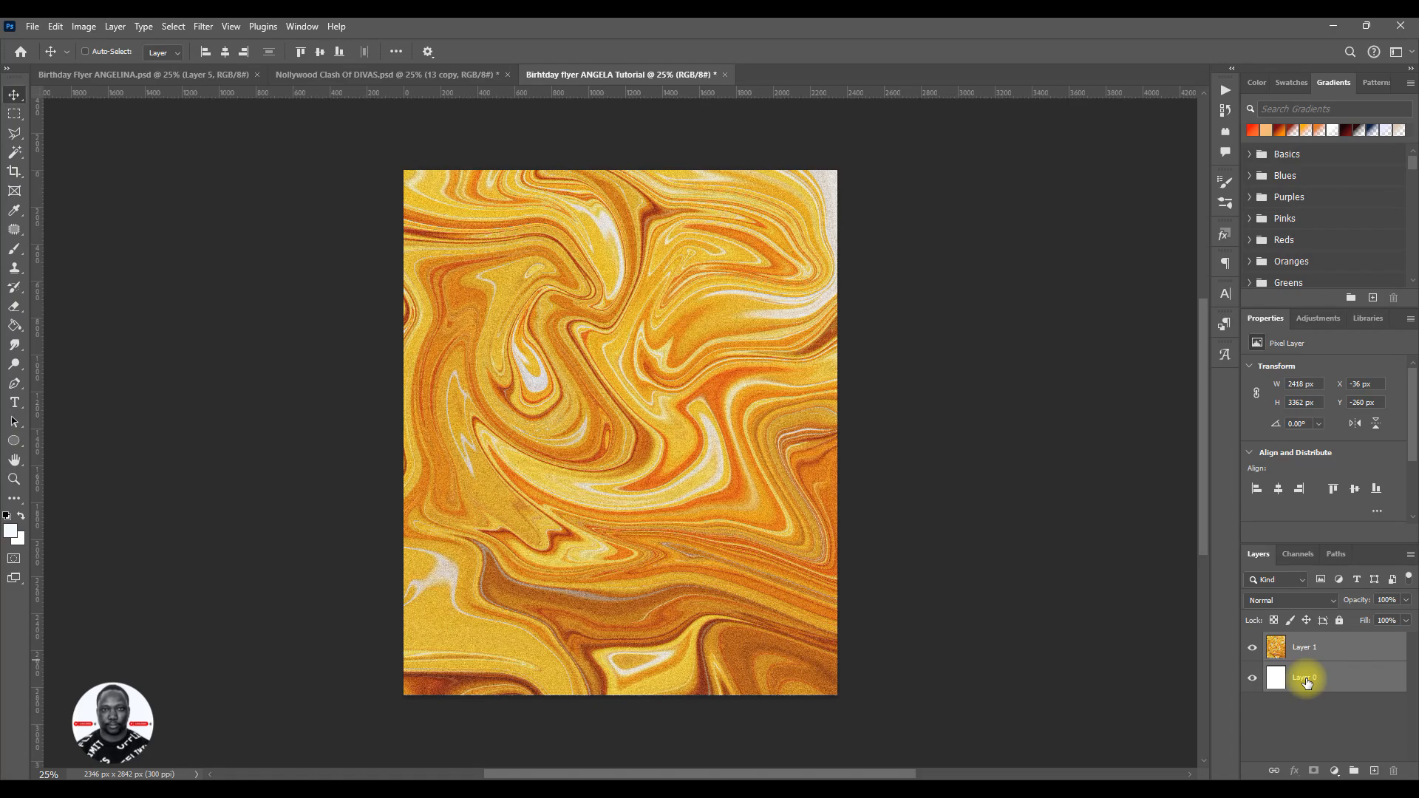
{"action": "key", "text": "ctrl+g"}
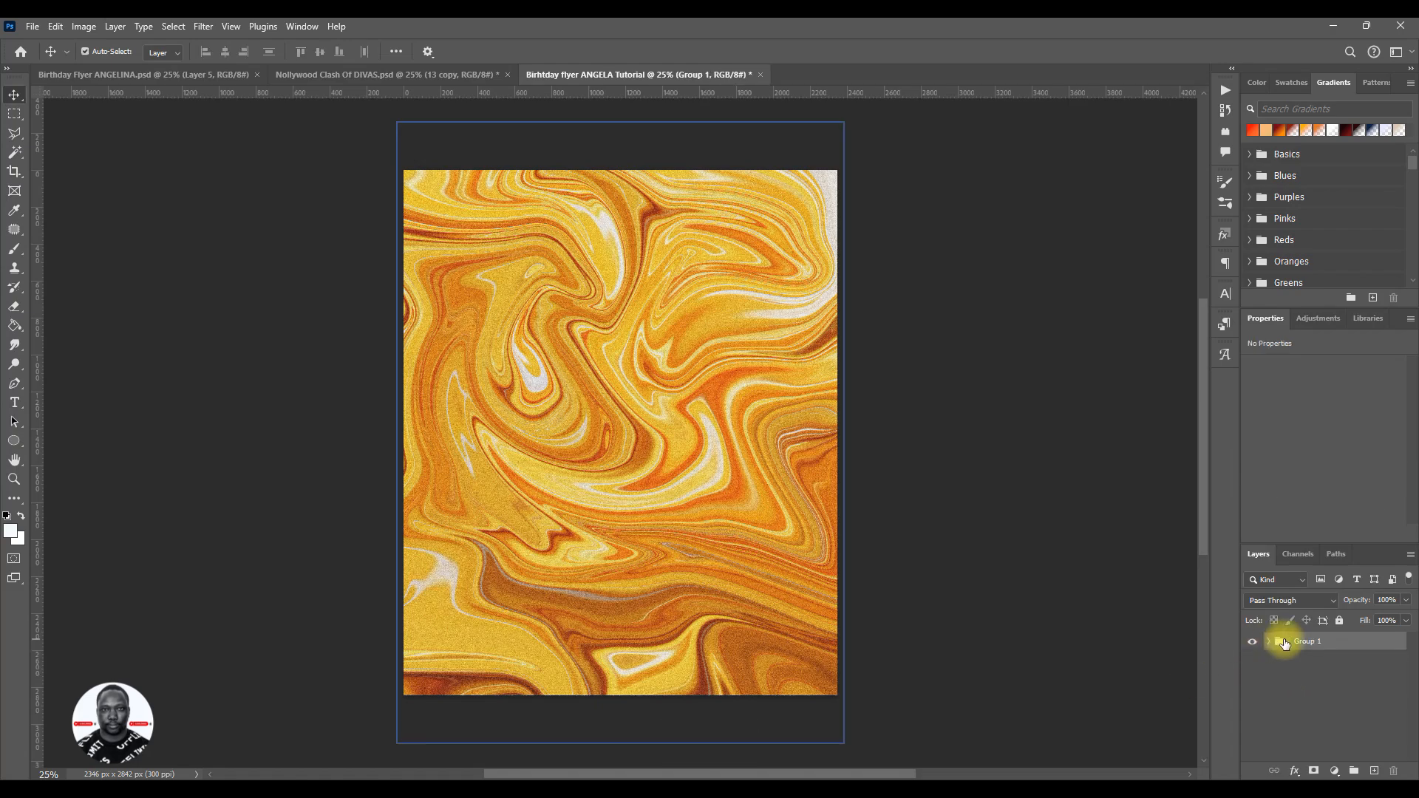
{"action": "left_click", "coordinate": [1307, 641]}
{"action": "type", "text": "BG"}
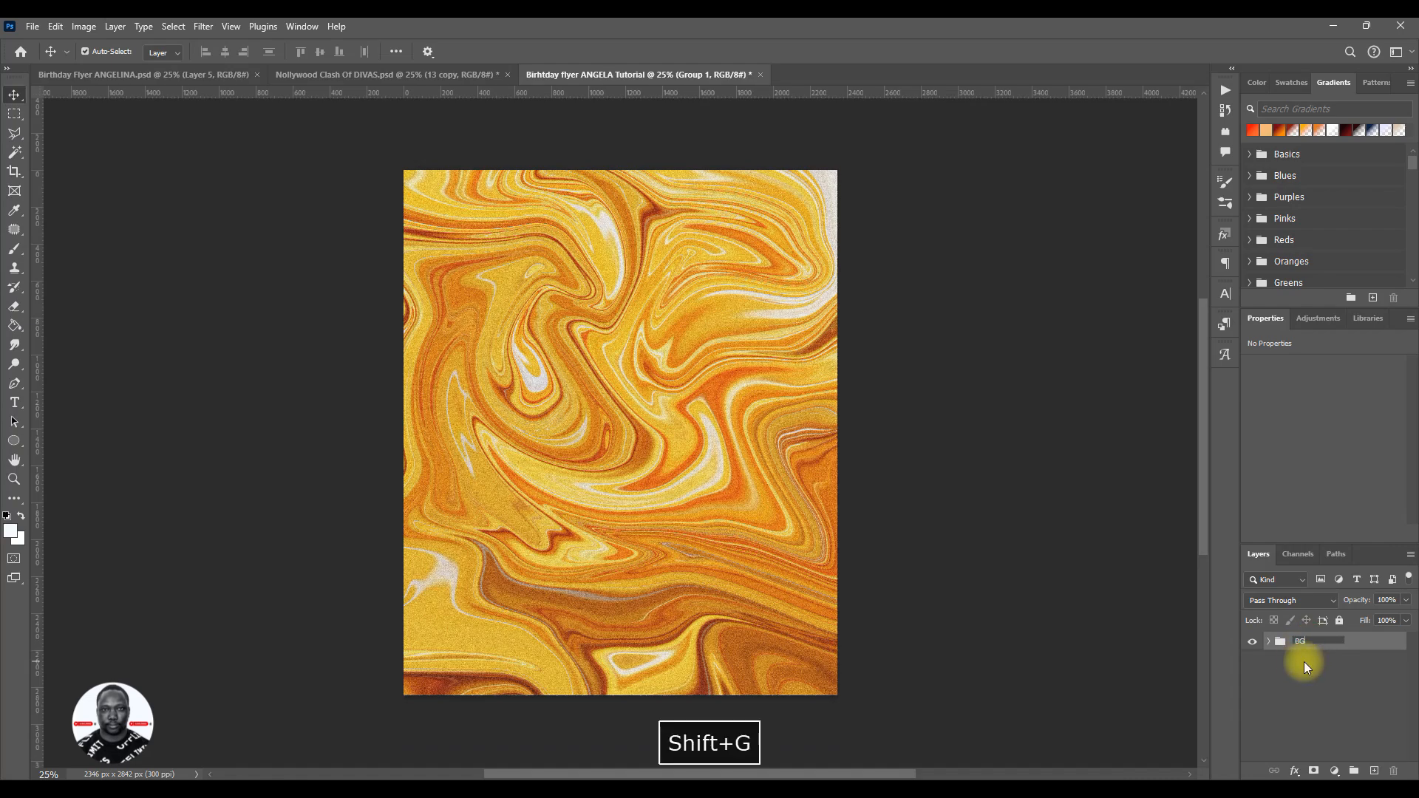
{"action": "key", "text": "Return"}
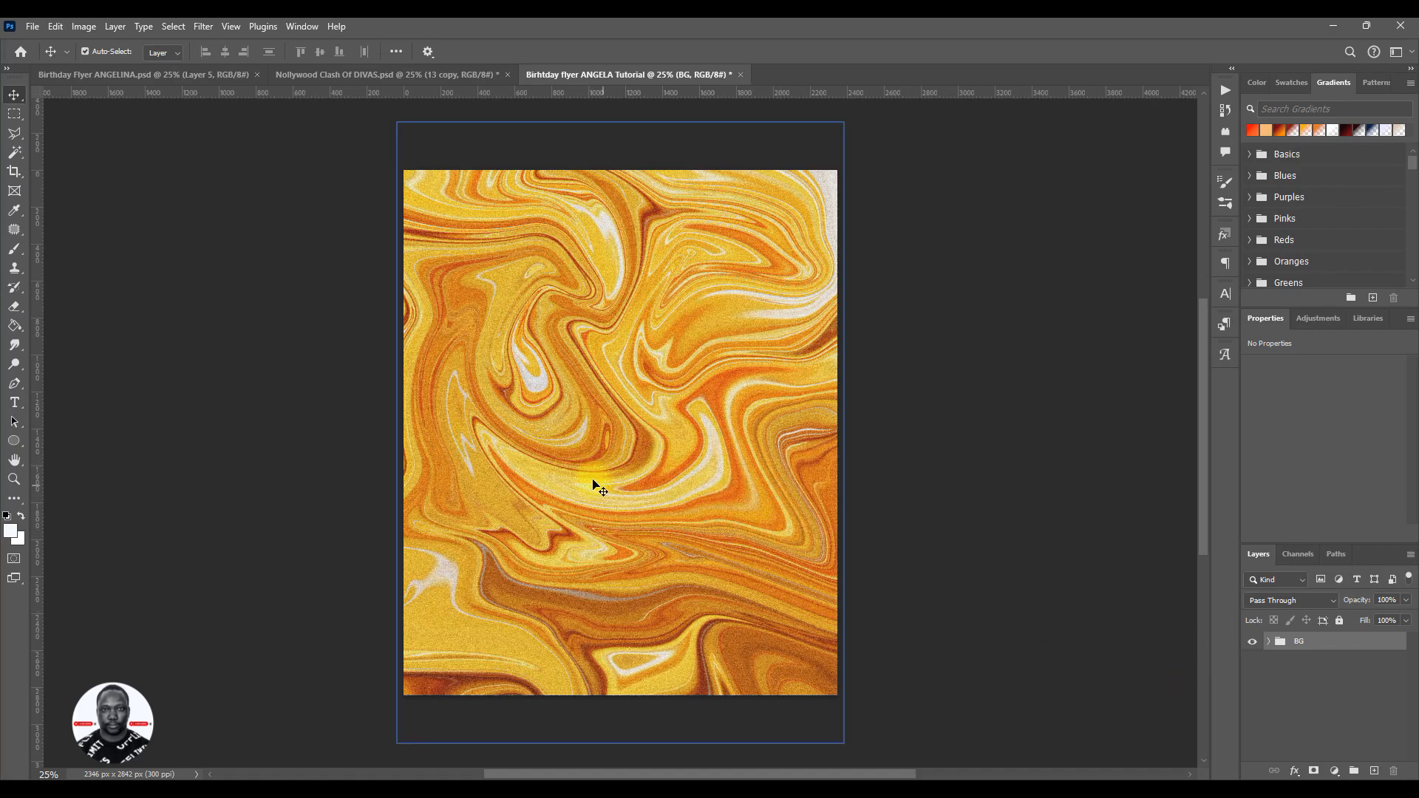
{"action": "left_click", "coordinate": [868, 482]}
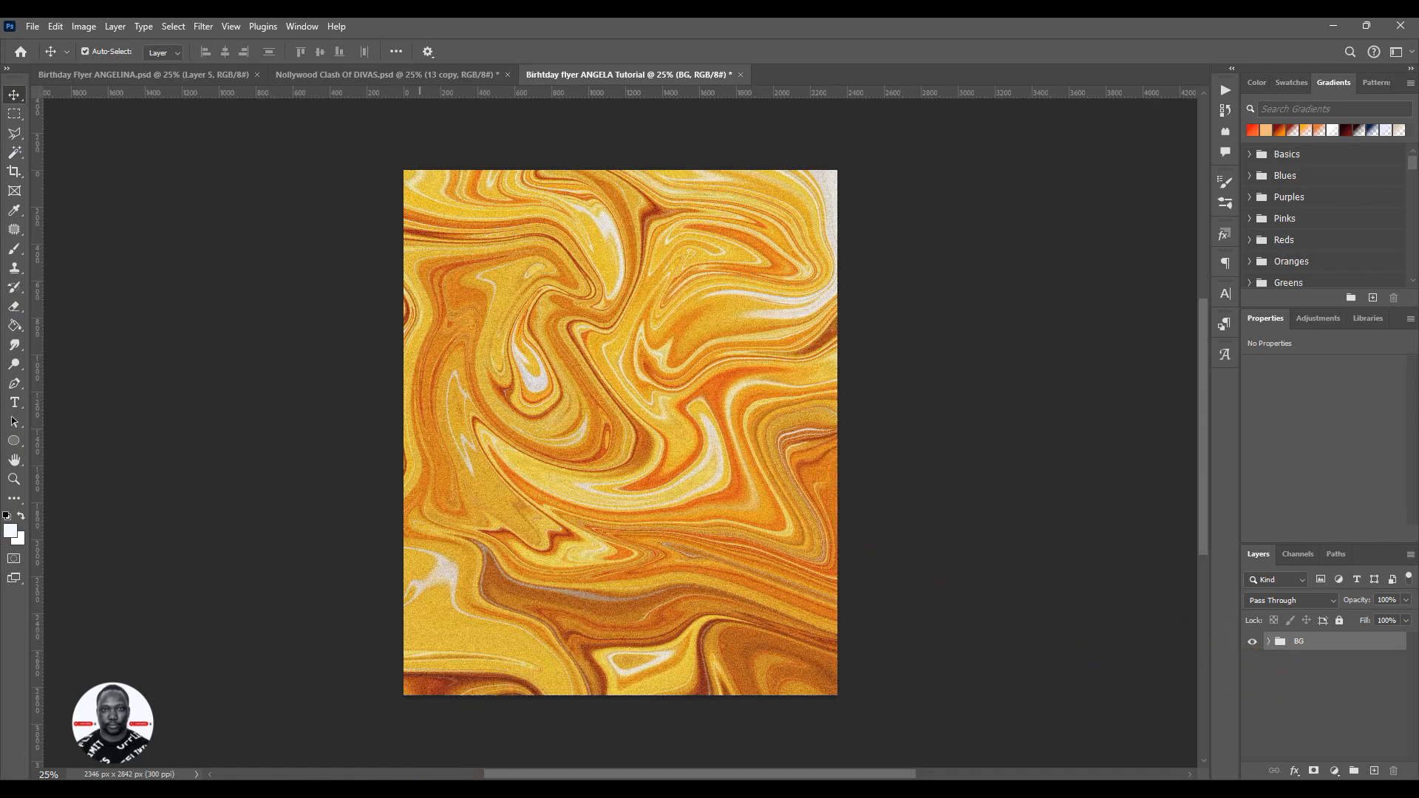
- Switch to Pinterest, open the orange stage-lights pin with the diamond centrepiece and copy its image
{"action": "mouse_move", "coordinate": [382, 789]}
{"action": "left_click", "coordinate": [436, 702]}
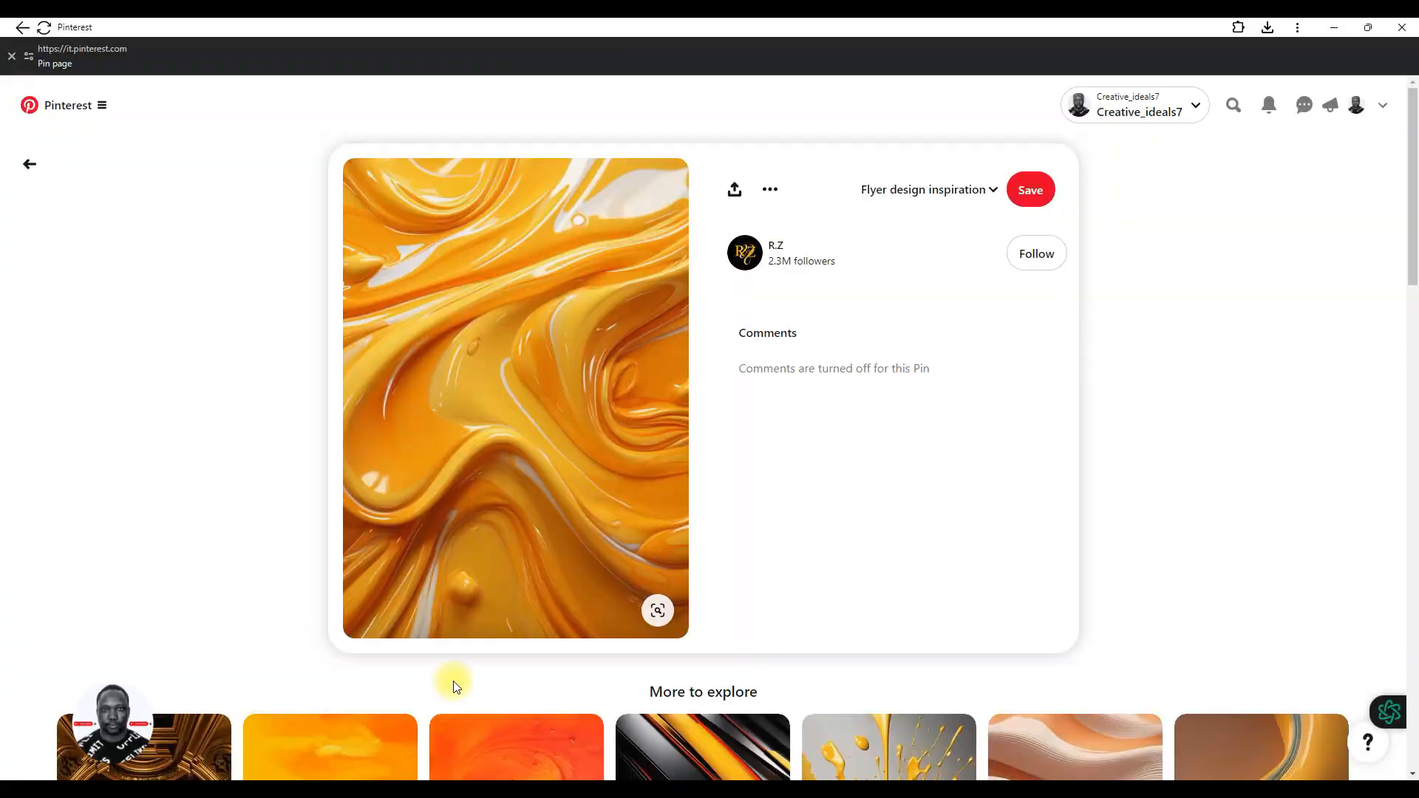
{"action": "left_click", "coordinate": [33, 164]}
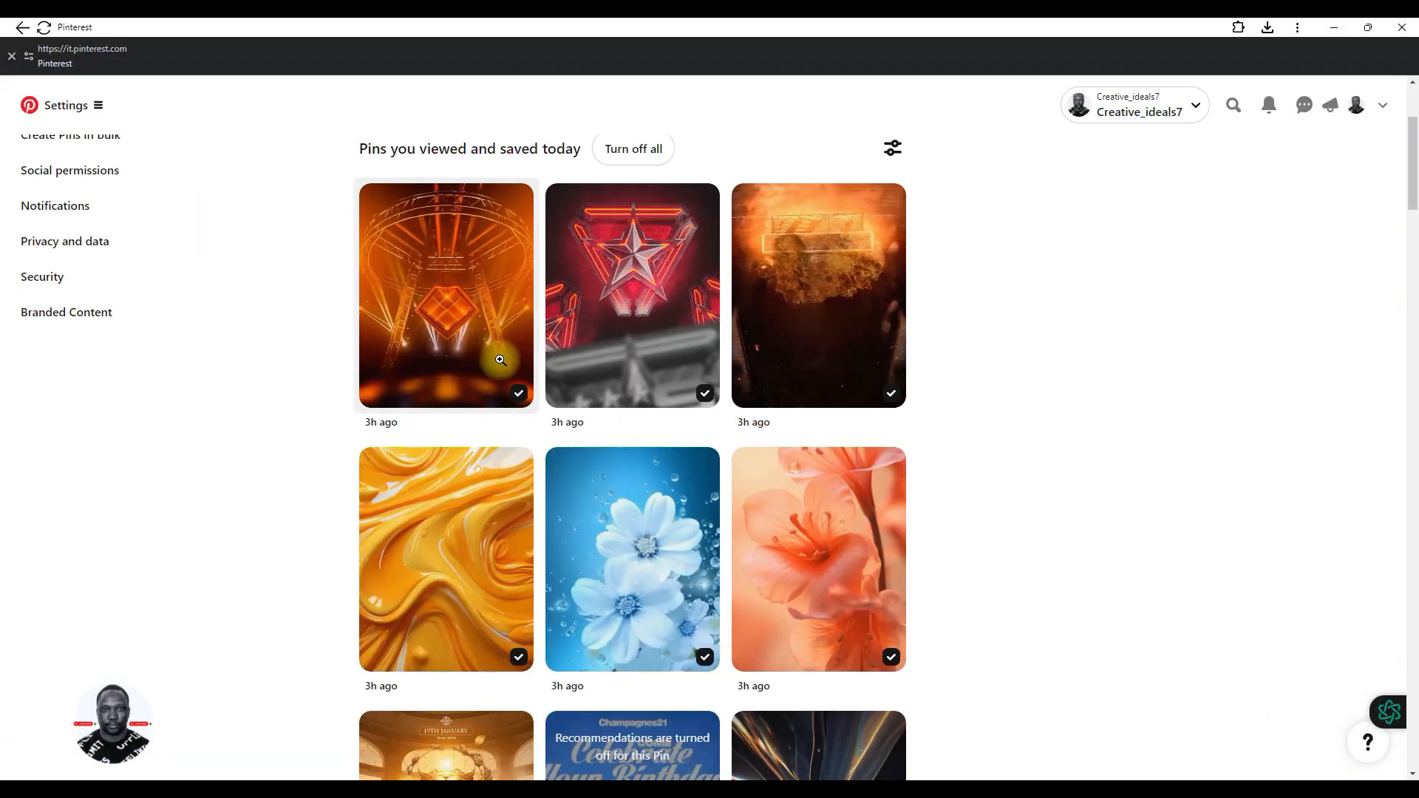
{"action": "left_click", "coordinate": [474, 290]}
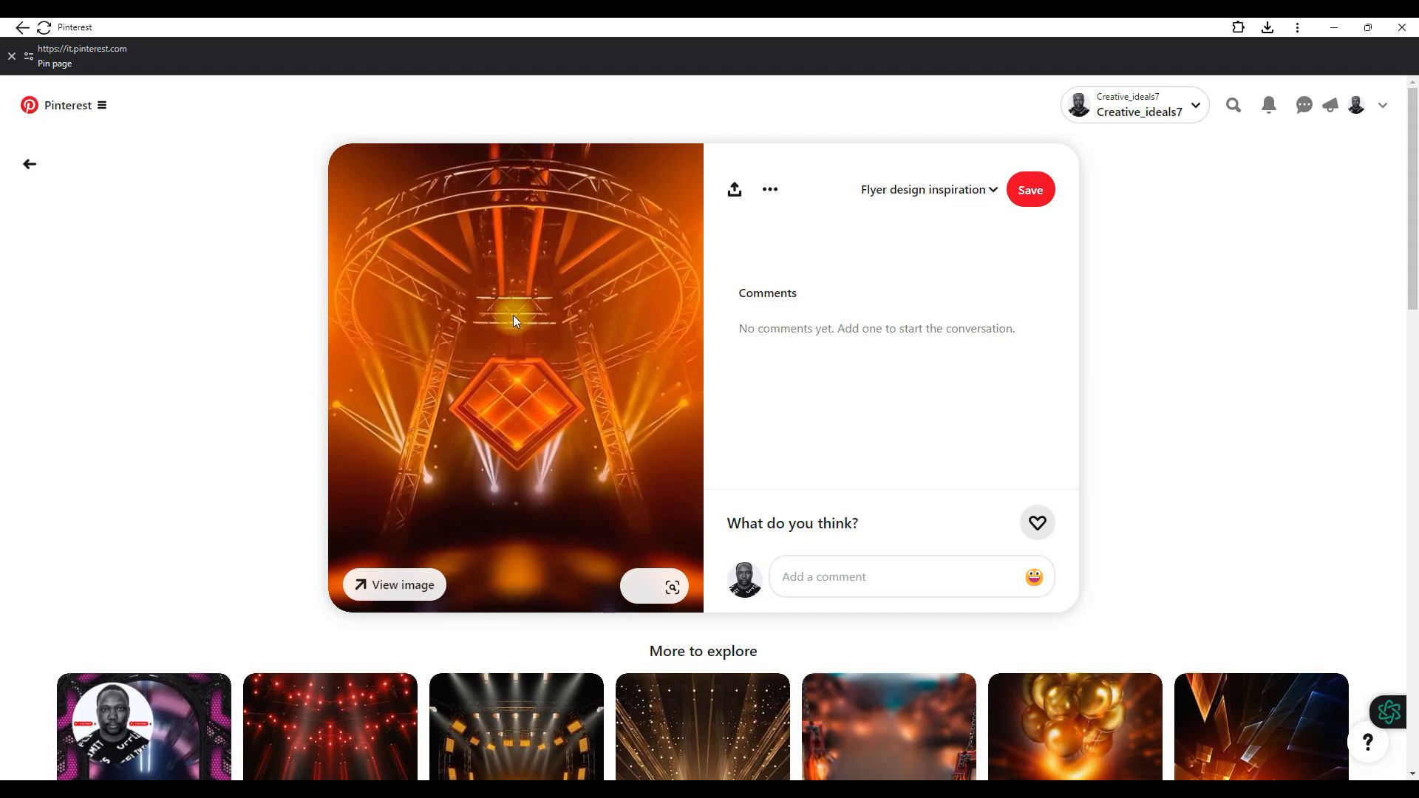
{"action": "right_click", "coordinate": [513, 316]}
{"action": "left_click", "coordinate": [554, 371]}
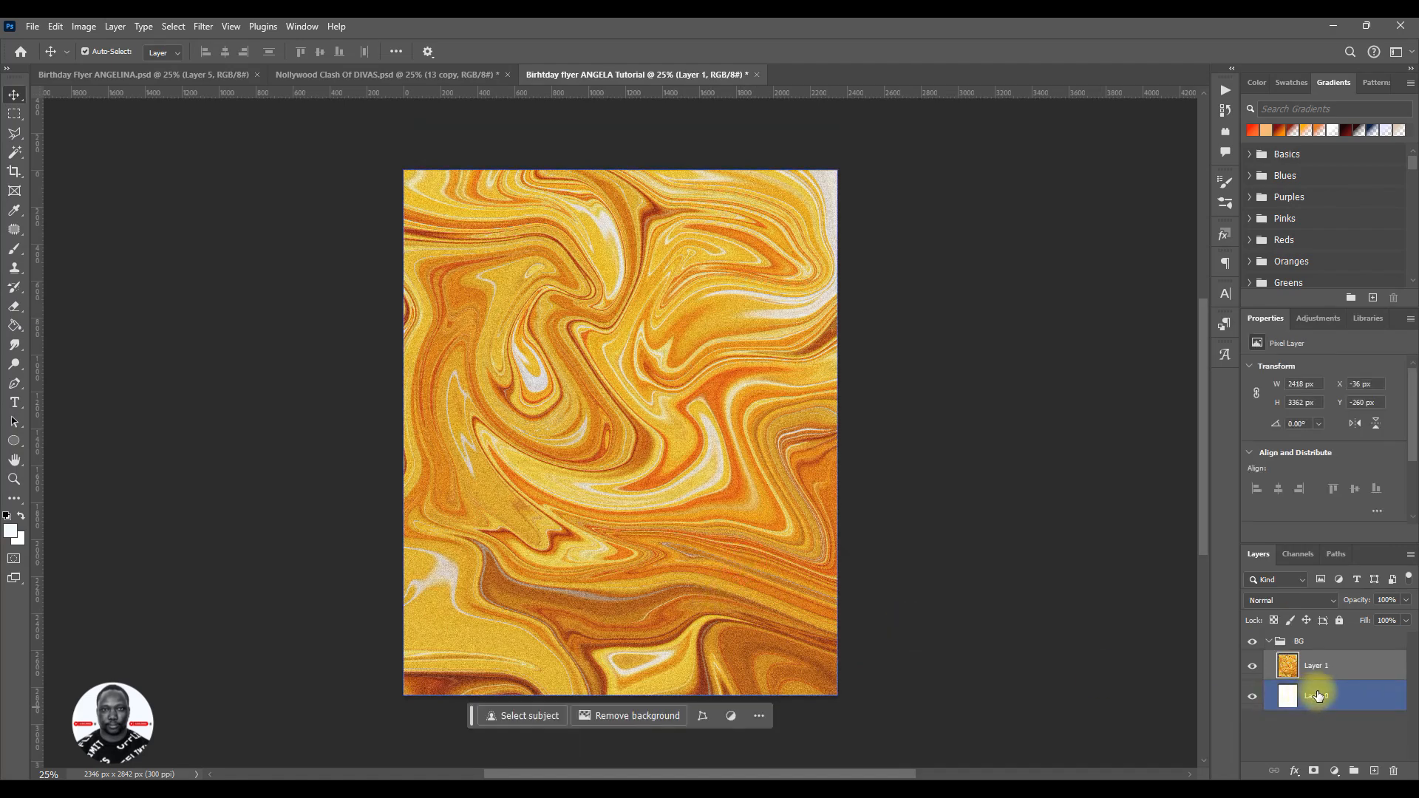
- Back in Photoshop, hide the paint layer and paste the copied stage image above Layer 0 in the BG group
{"action": "left_click", "coordinate": [1319, 696]}
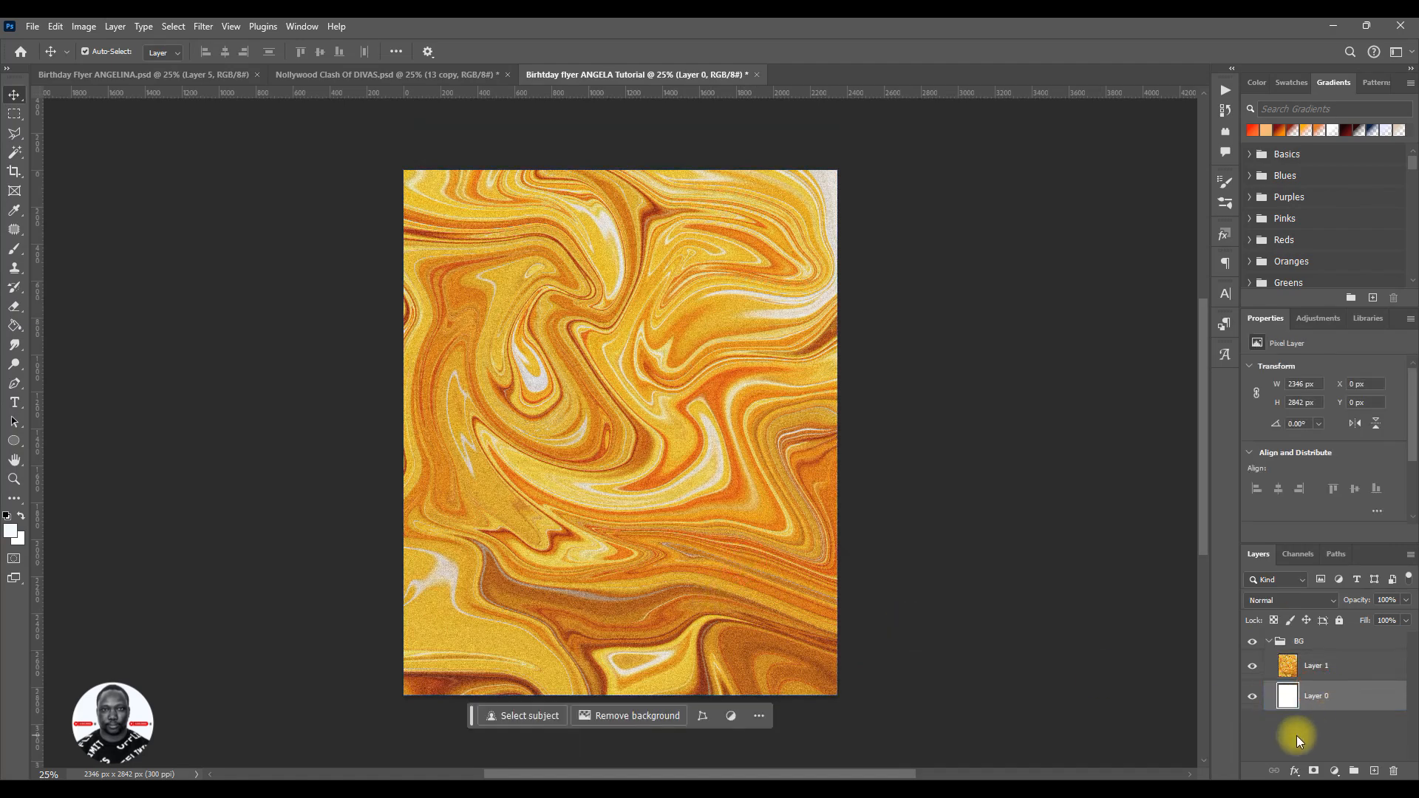
{"action": "left_click", "coordinate": [1252, 668]}
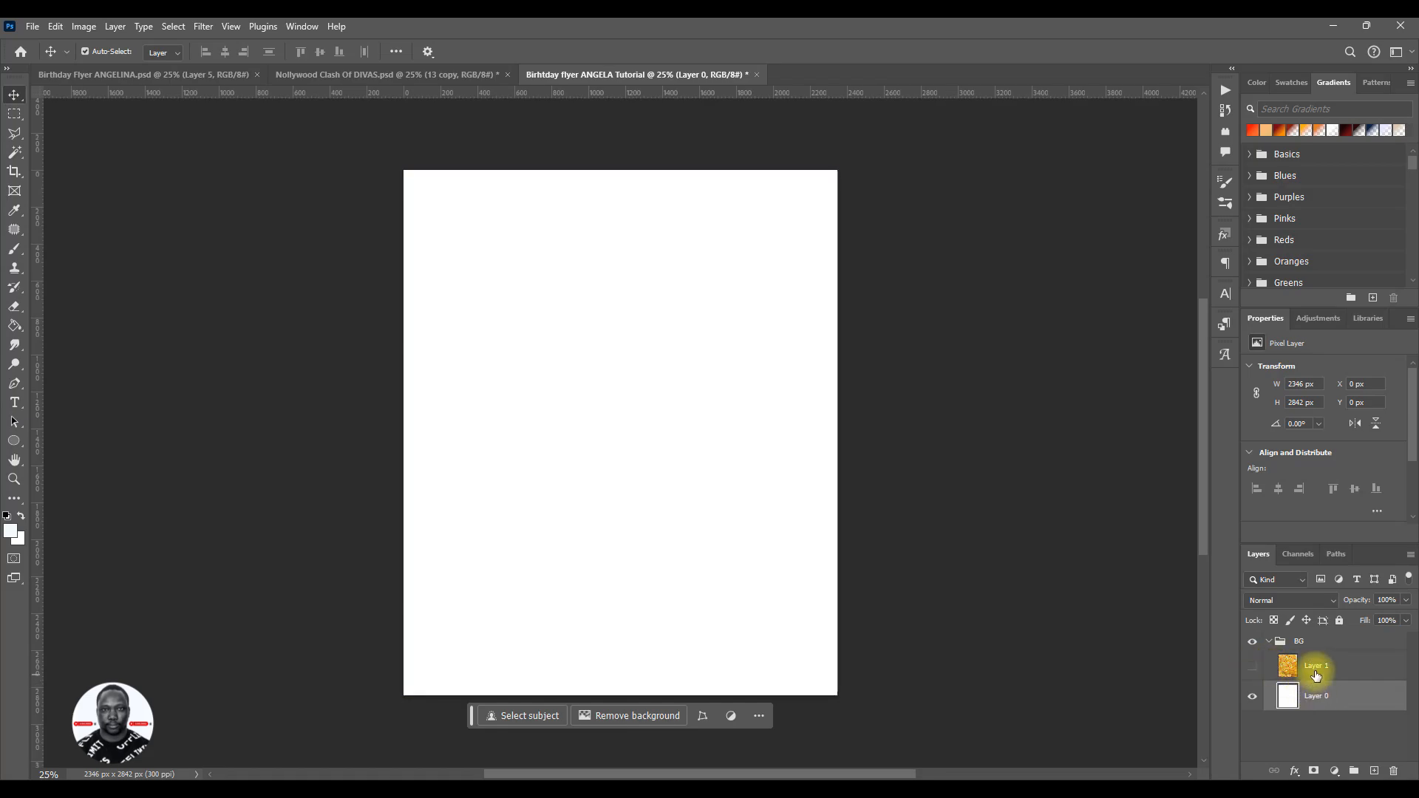
{"action": "key", "text": "ctrl+v"}
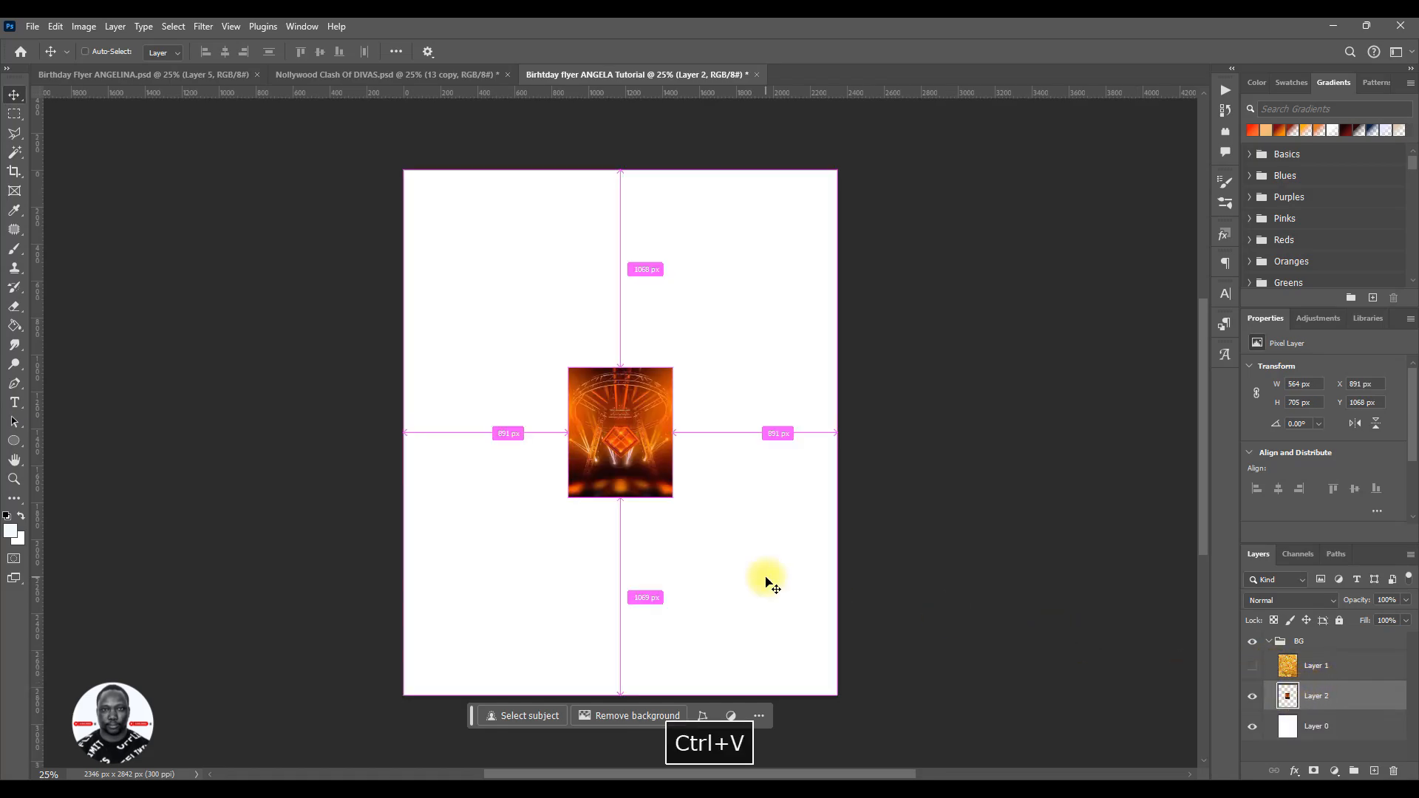
- Try scaling the pasted stage image to about 430% to cover the canvas, and undo the scaling
{"action": "key", "text": "ctrl+t"}
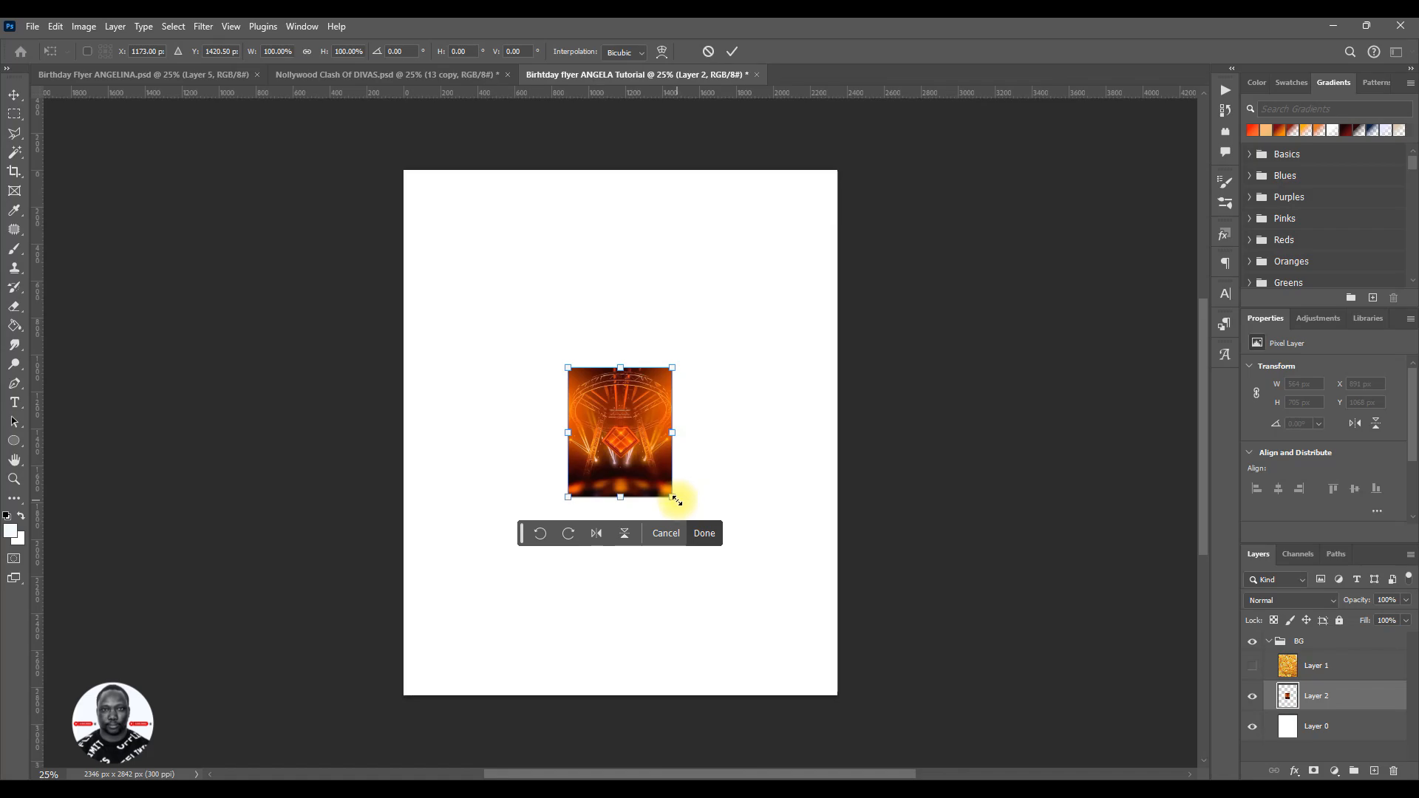
{"action": "left_click_drag", "start_coordinate": [675, 500], "coordinate": [955, 631]}
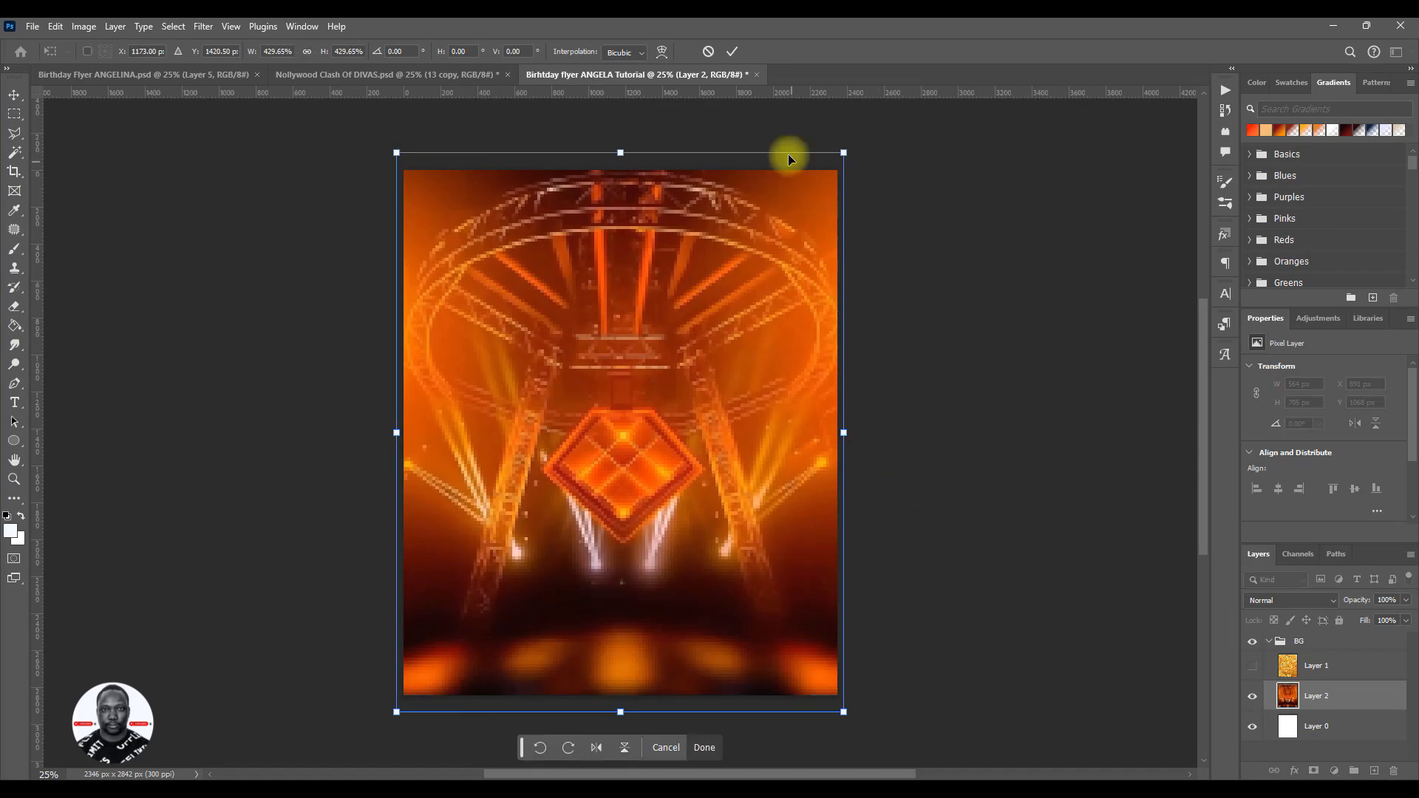
{"action": "left_click", "coordinate": [734, 52]}
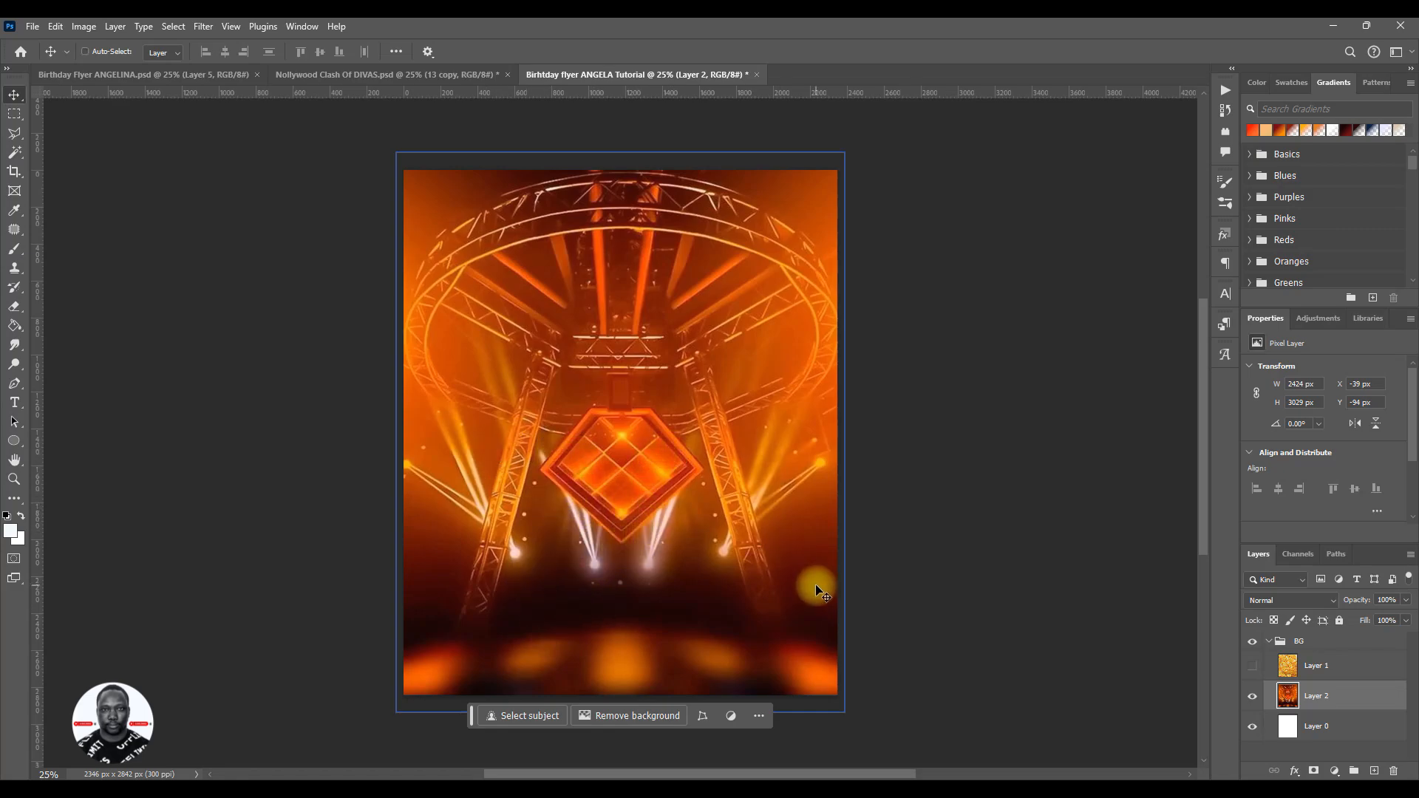
{"action": "key", "text": "ctrl+z"}
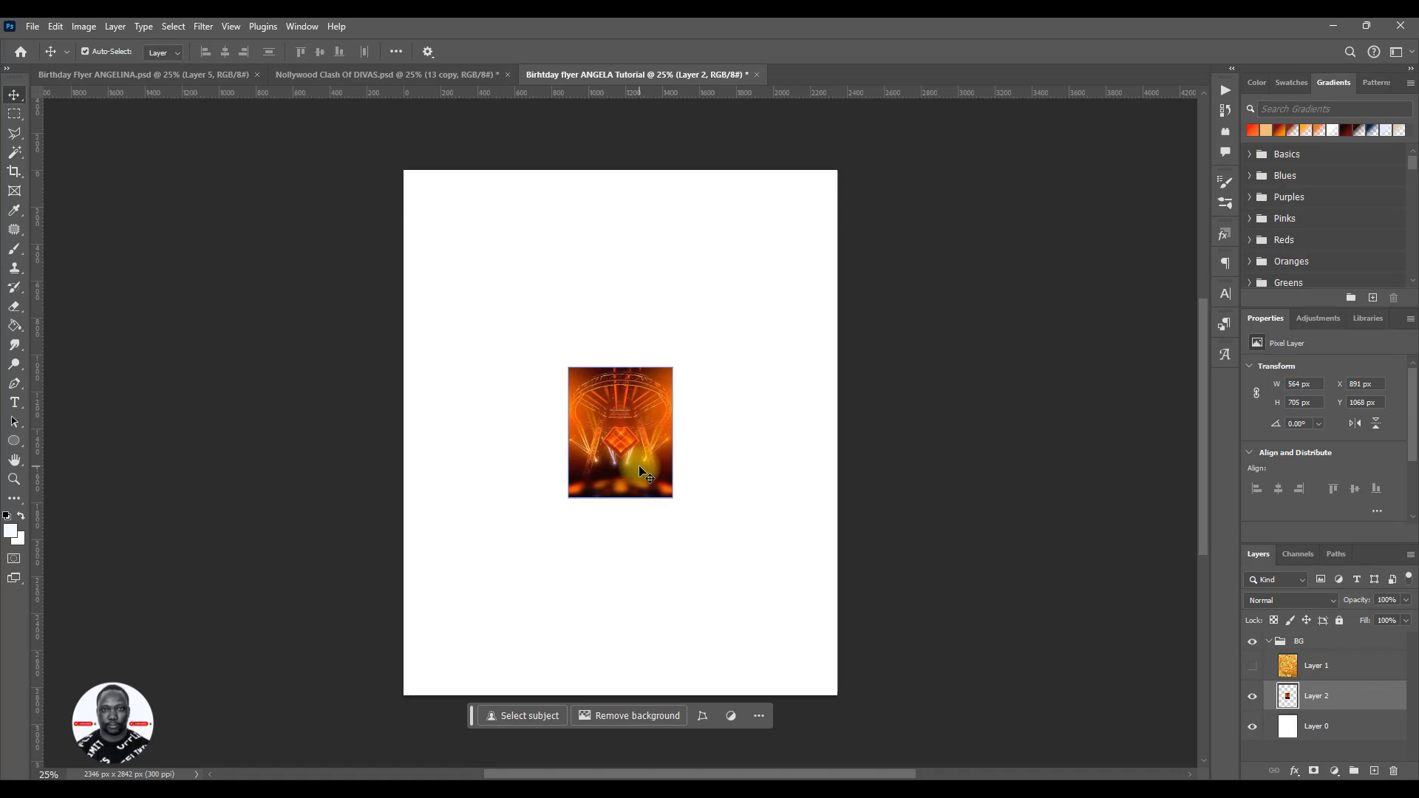
- Scale the stage image about its centre to about 426% so it covers the whole canvas
{"action": "key", "text": "ctrl"}
{"action": "key", "text": "ctrl+t"}
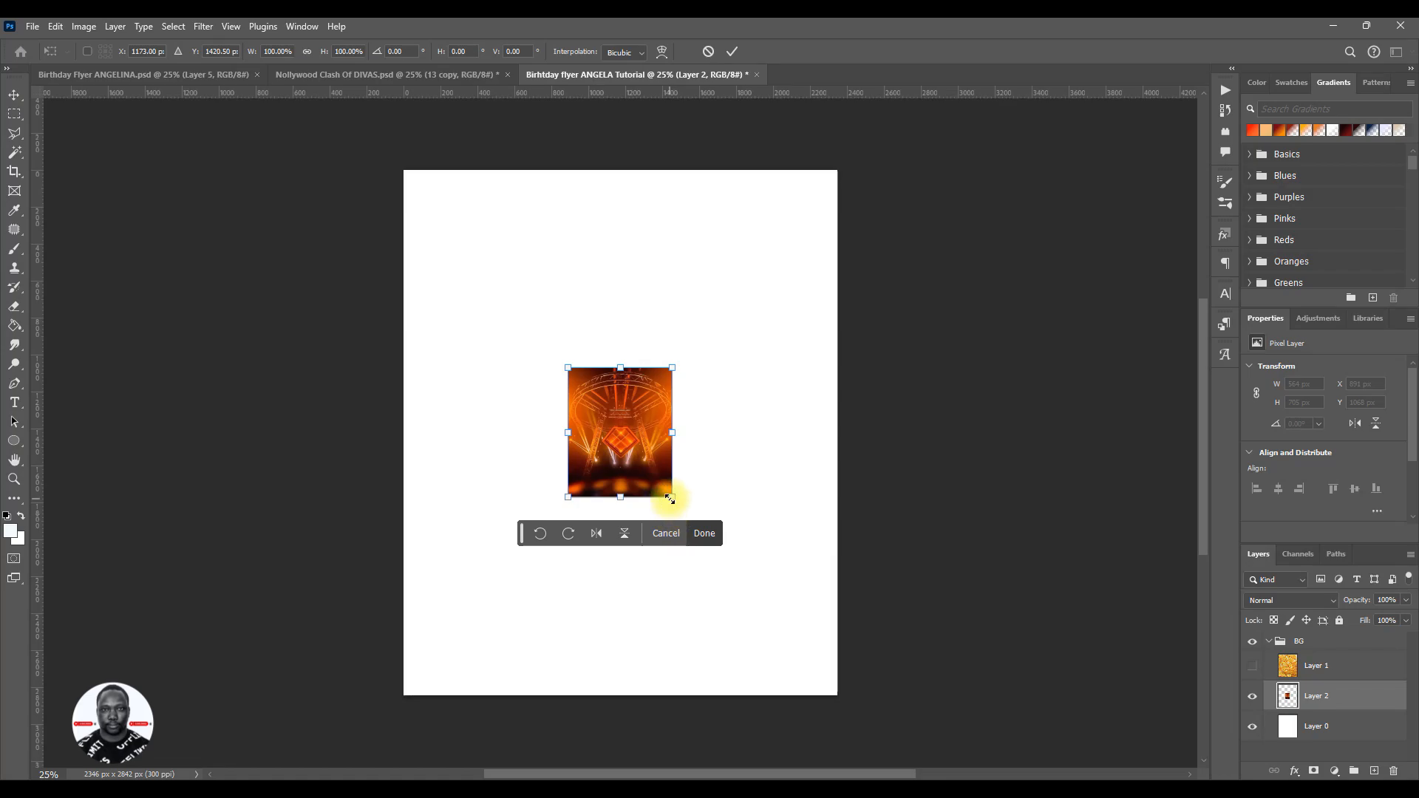
{"action": "left_click_drag", "start_coordinate": [672, 500], "coordinate": [903, 662]}
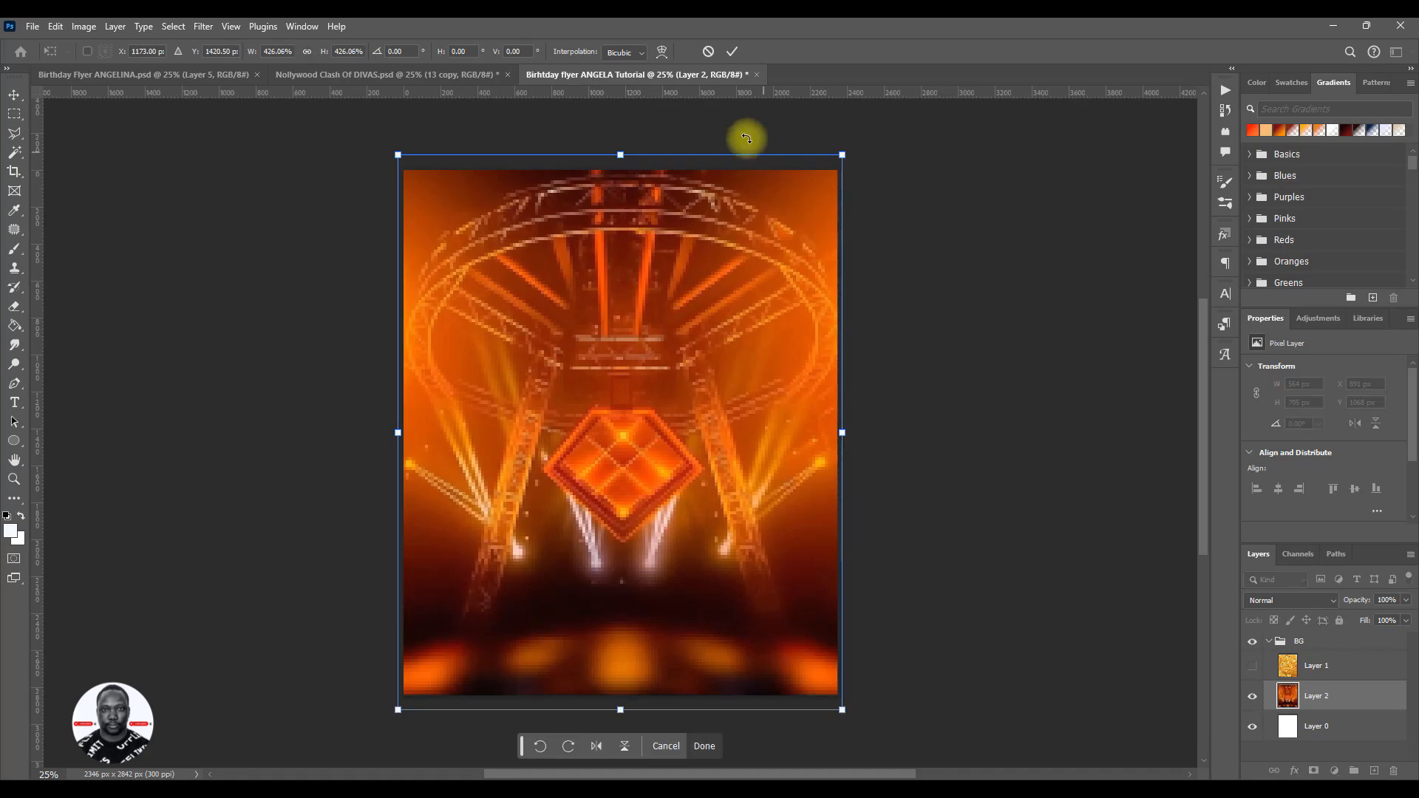
{"action": "left_click", "coordinate": [732, 51]}
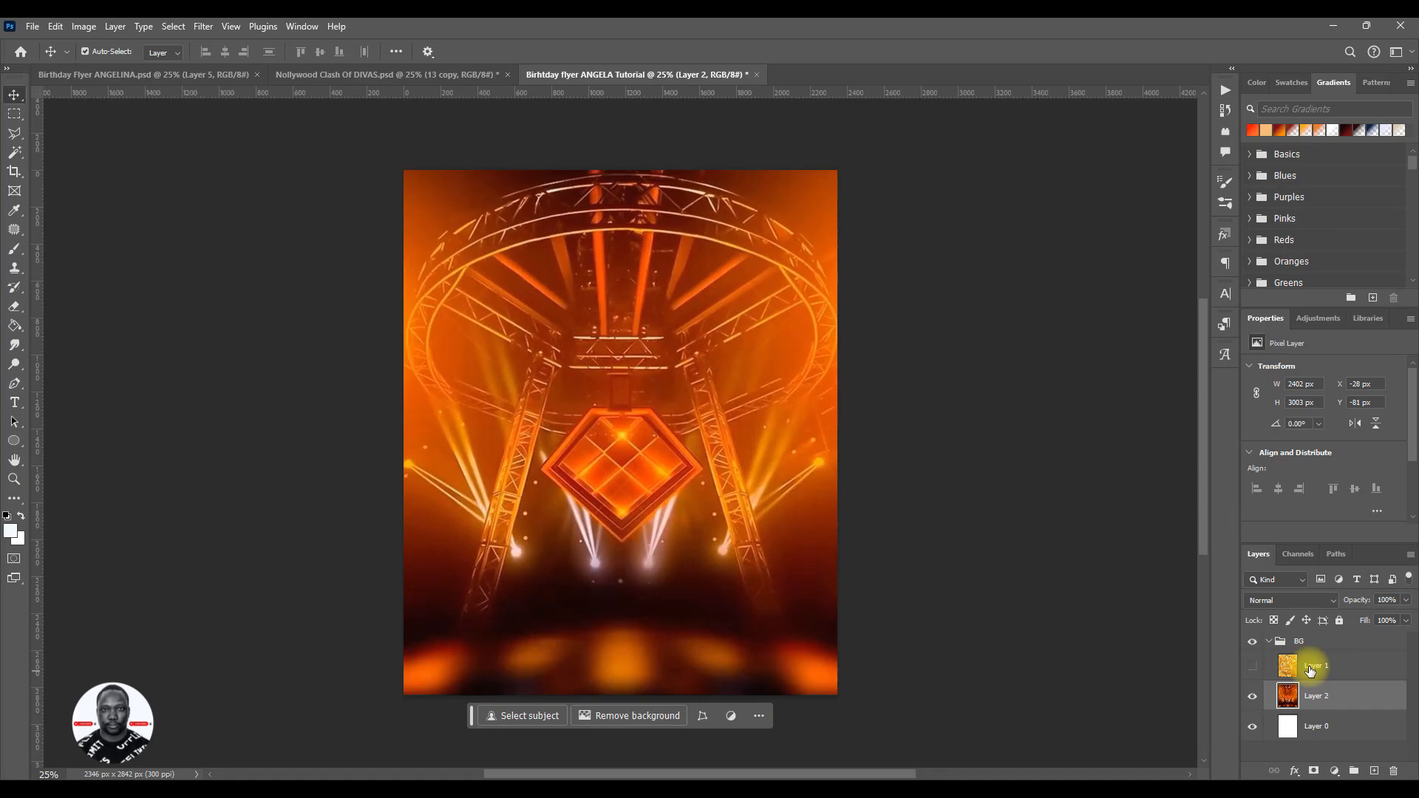
- Show the paint layer, Layer 1, again and set its blend mode to Multiply over the stage image
{"action": "left_click", "coordinate": [1254, 669]}
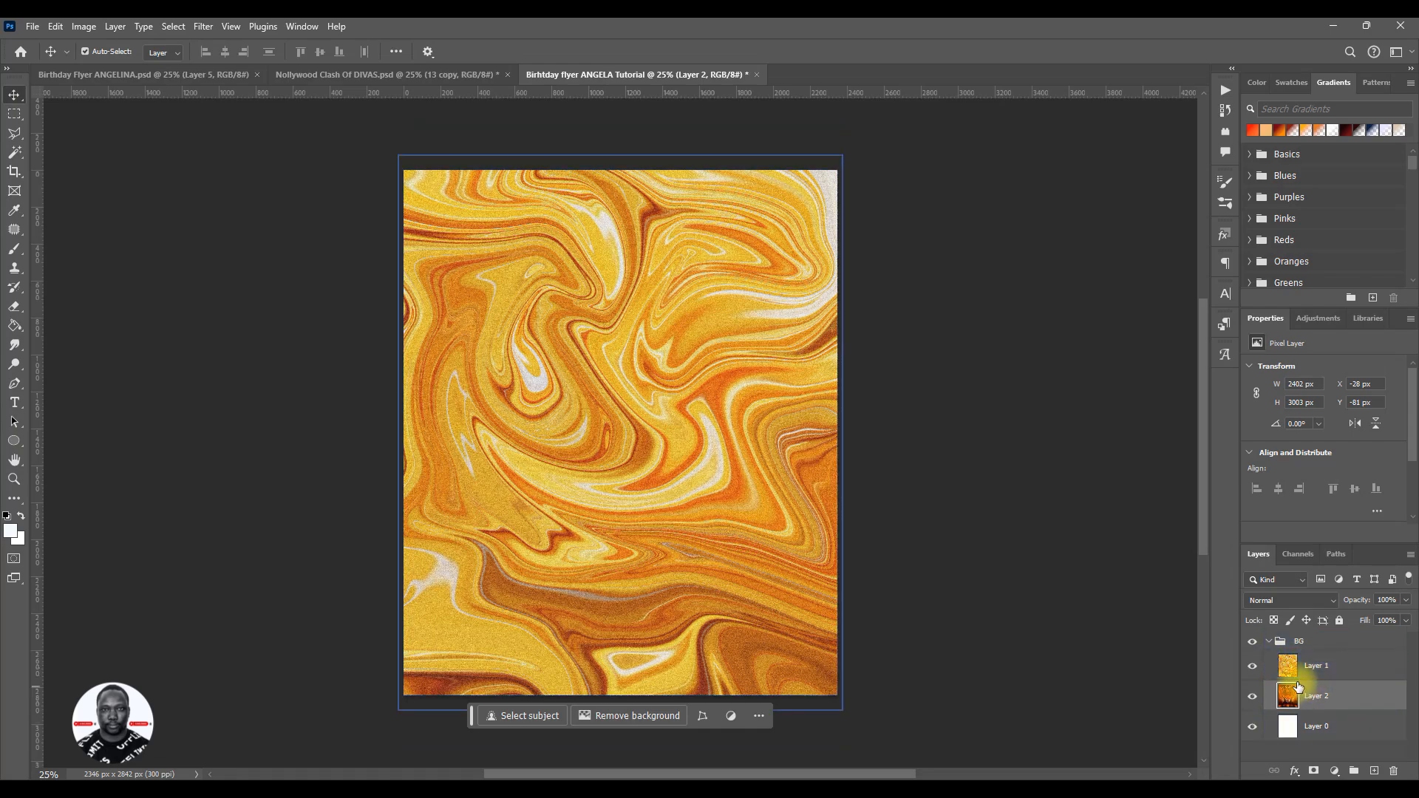
{"action": "left_click", "coordinate": [1292, 602]}
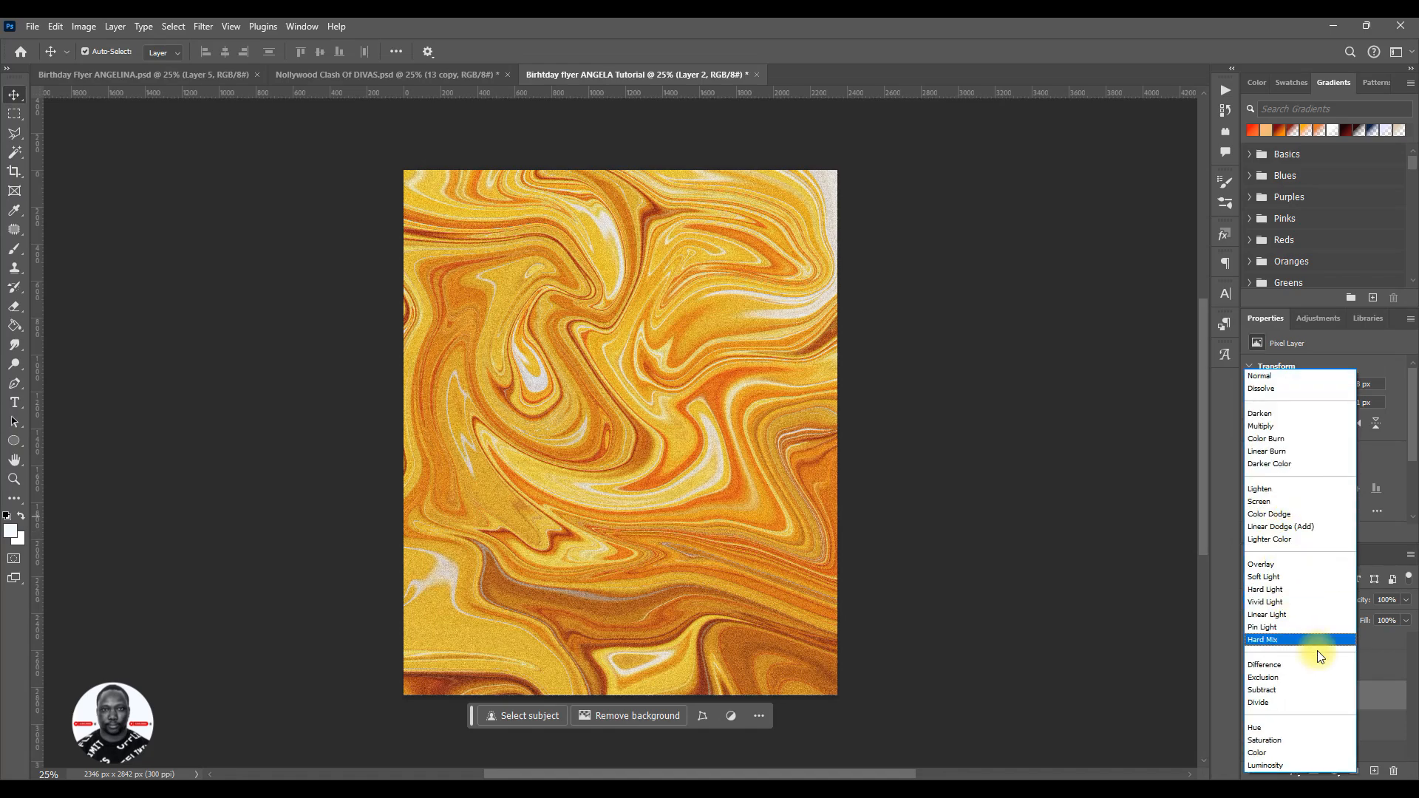
{"action": "left_click", "coordinate": [1366, 669]}
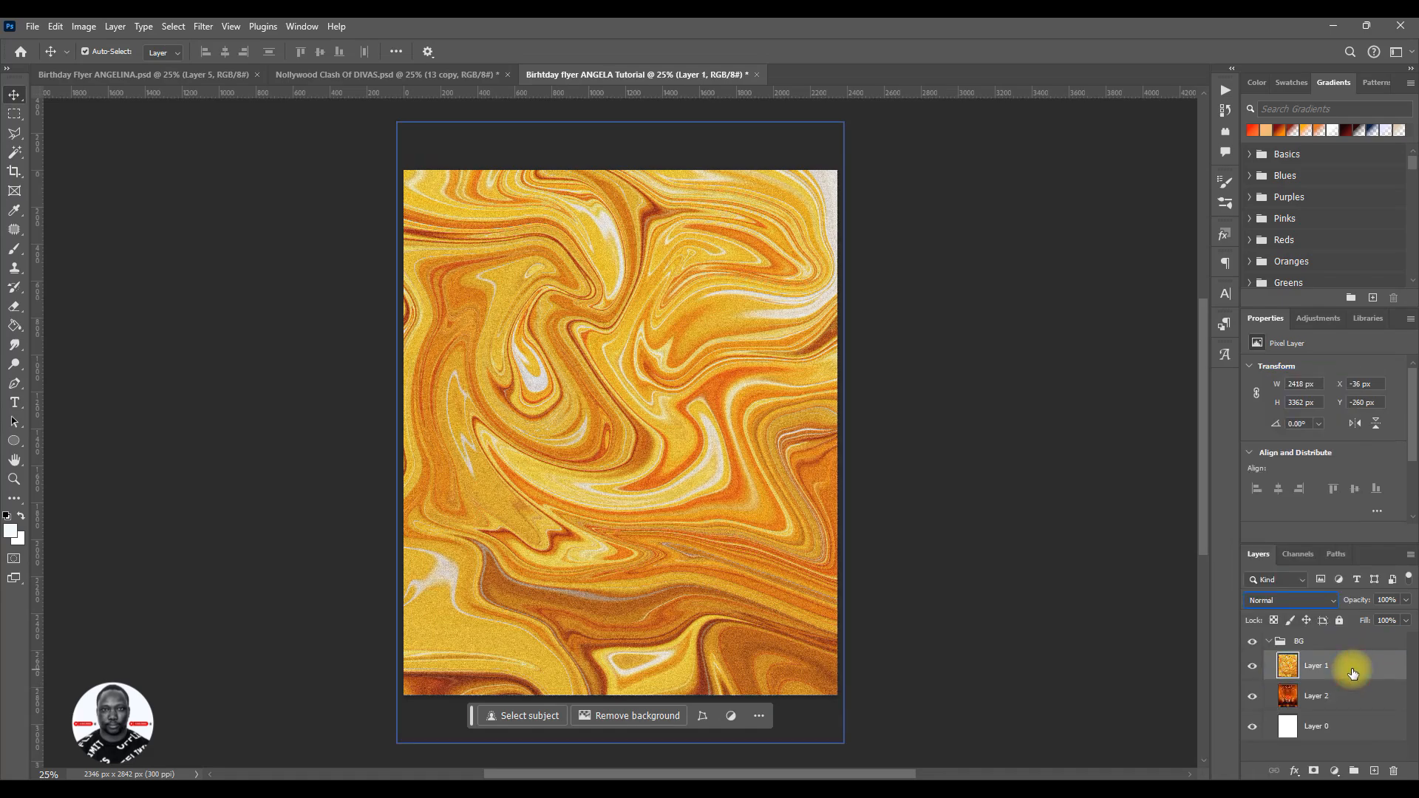
{"action": "left_click", "coordinate": [1289, 601]}
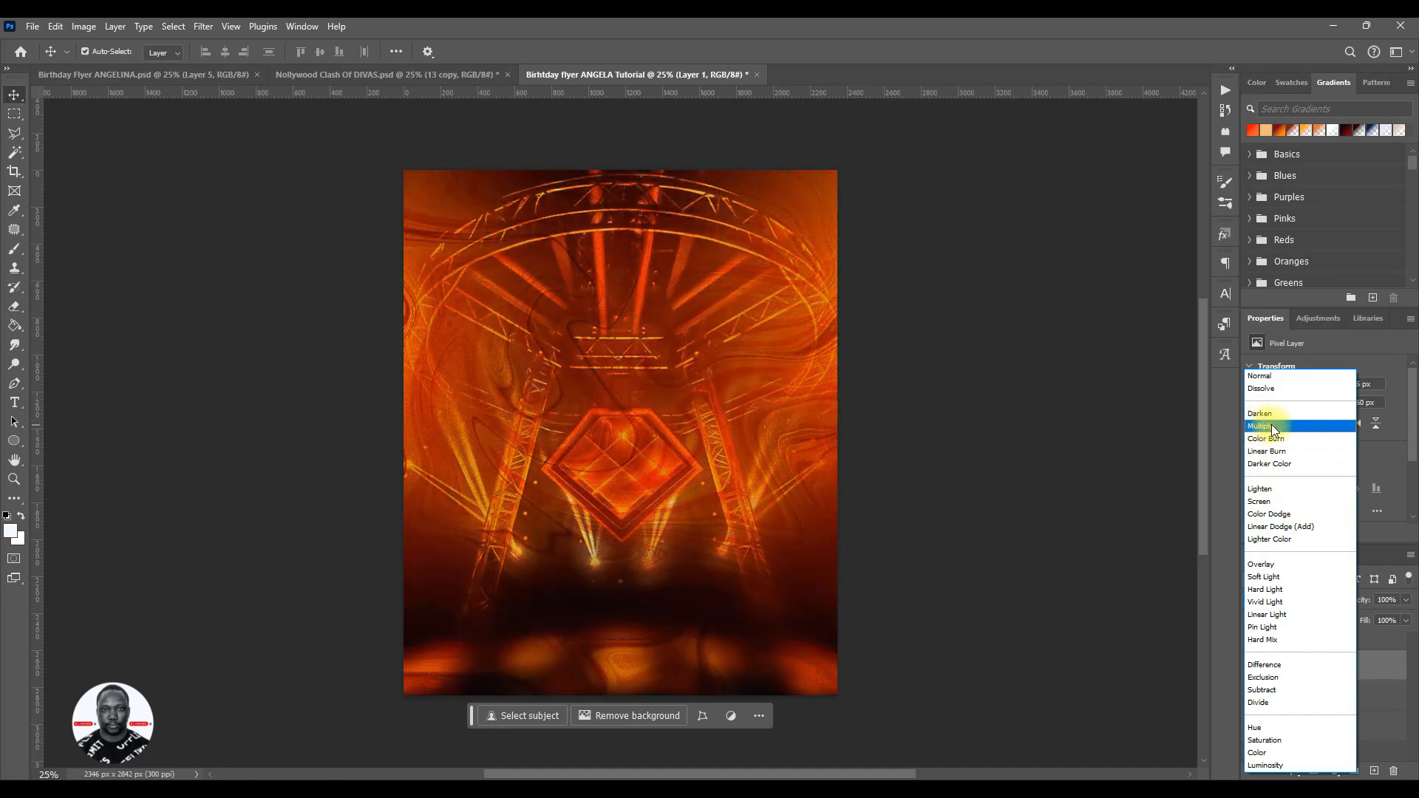
{"action": "left_click", "coordinate": [1271, 426]}
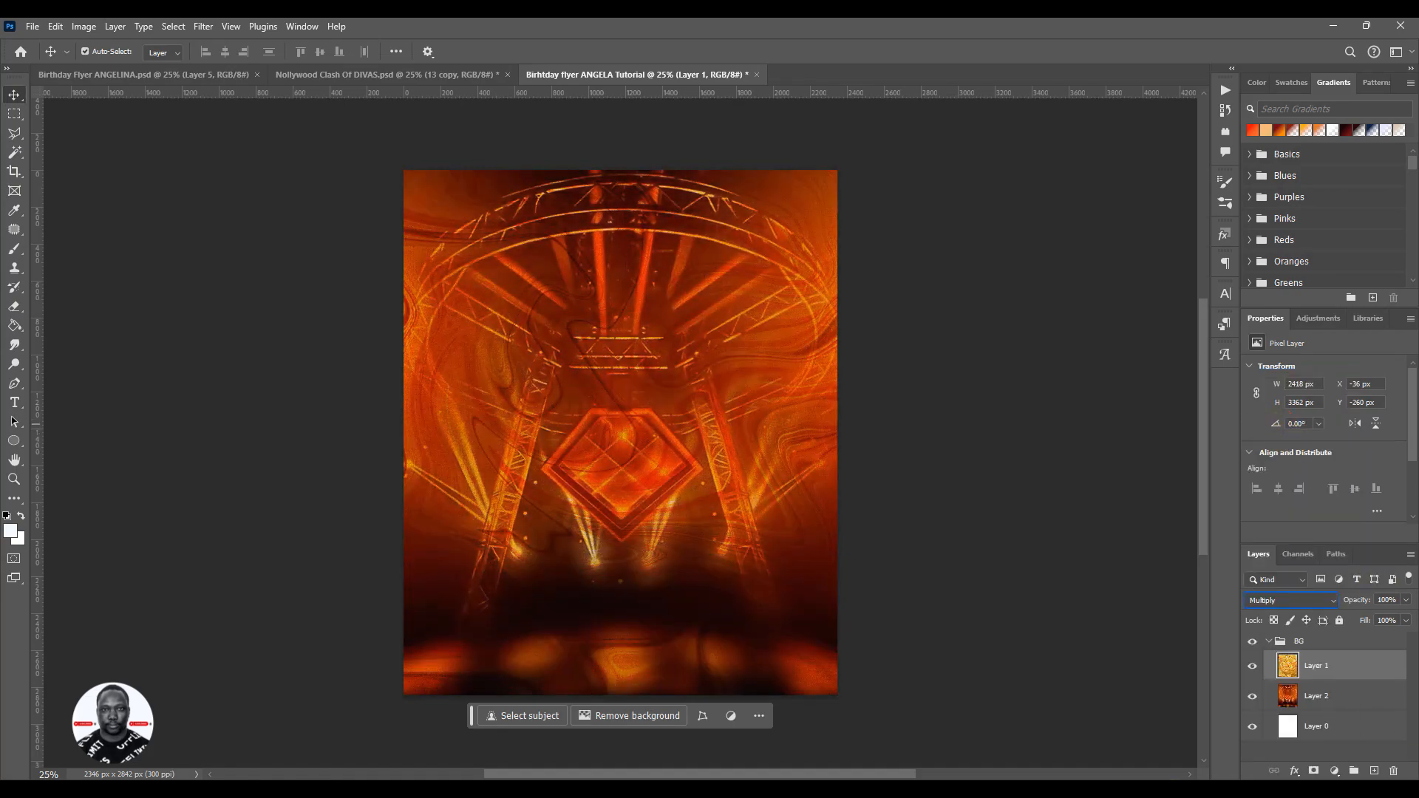
- Examine the blend mode and opacity of Layer 1 inside the BG group of the finished Birthday Flyer ANGELINA document
{"action": "left_click", "coordinate": [199, 76]}
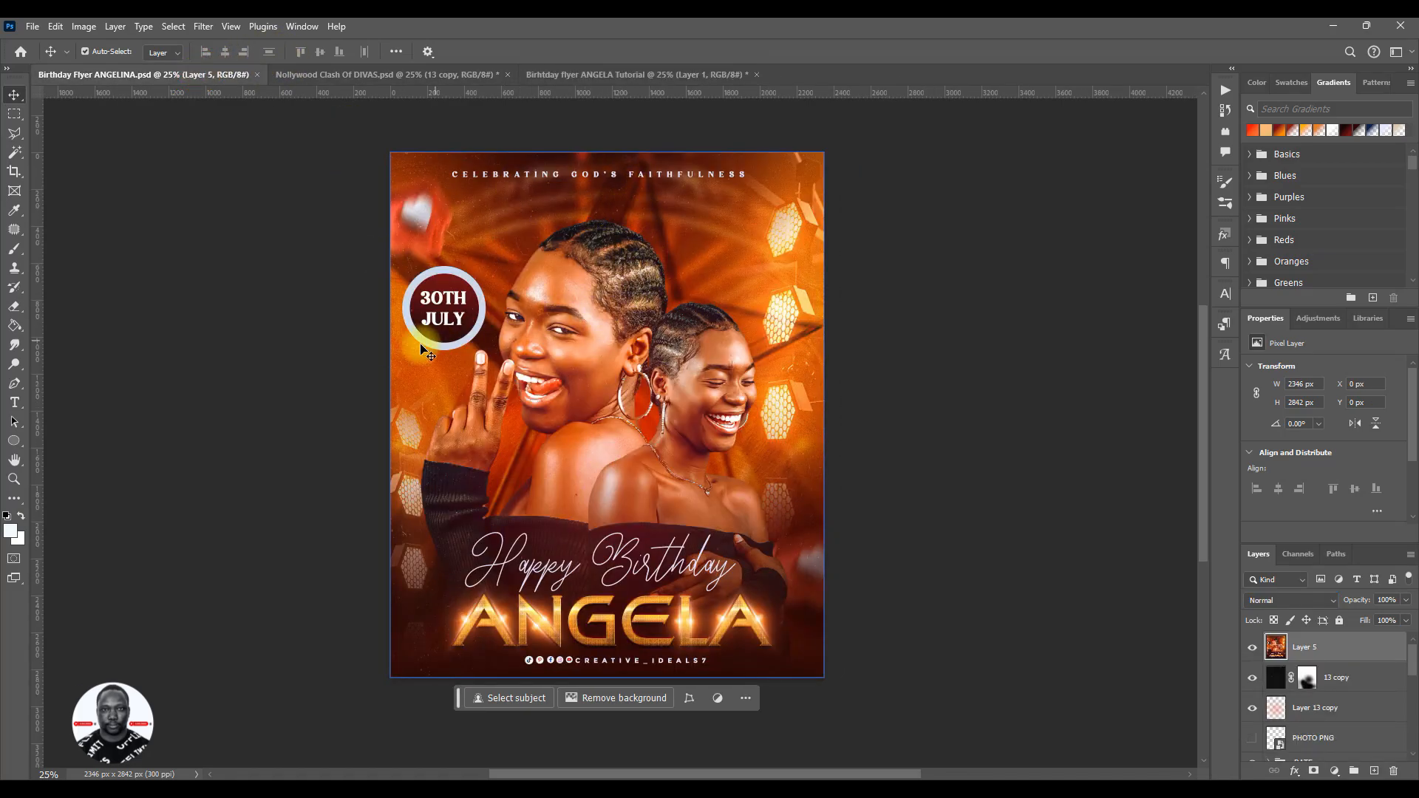
{"action": "scroll", "coordinate": [1296, 669], "scroll_direction": "down", "scroll_amount": 3}
{"action": "left_click", "coordinate": [1309, 704]}
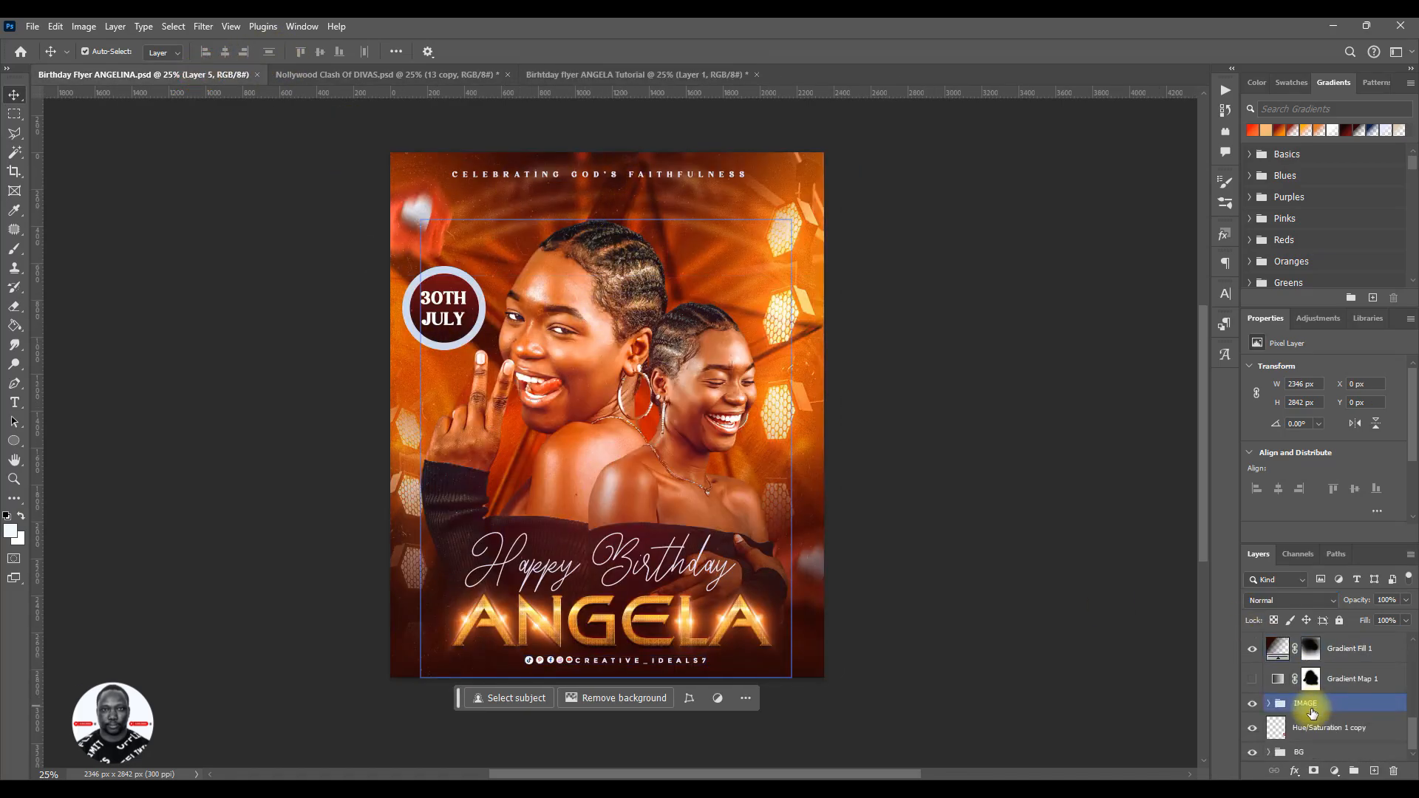
{"action": "left_click", "coordinate": [1270, 752]}
{"action": "scroll", "coordinate": [1299, 746], "scroll_direction": "down", "scroll_amount": 3}
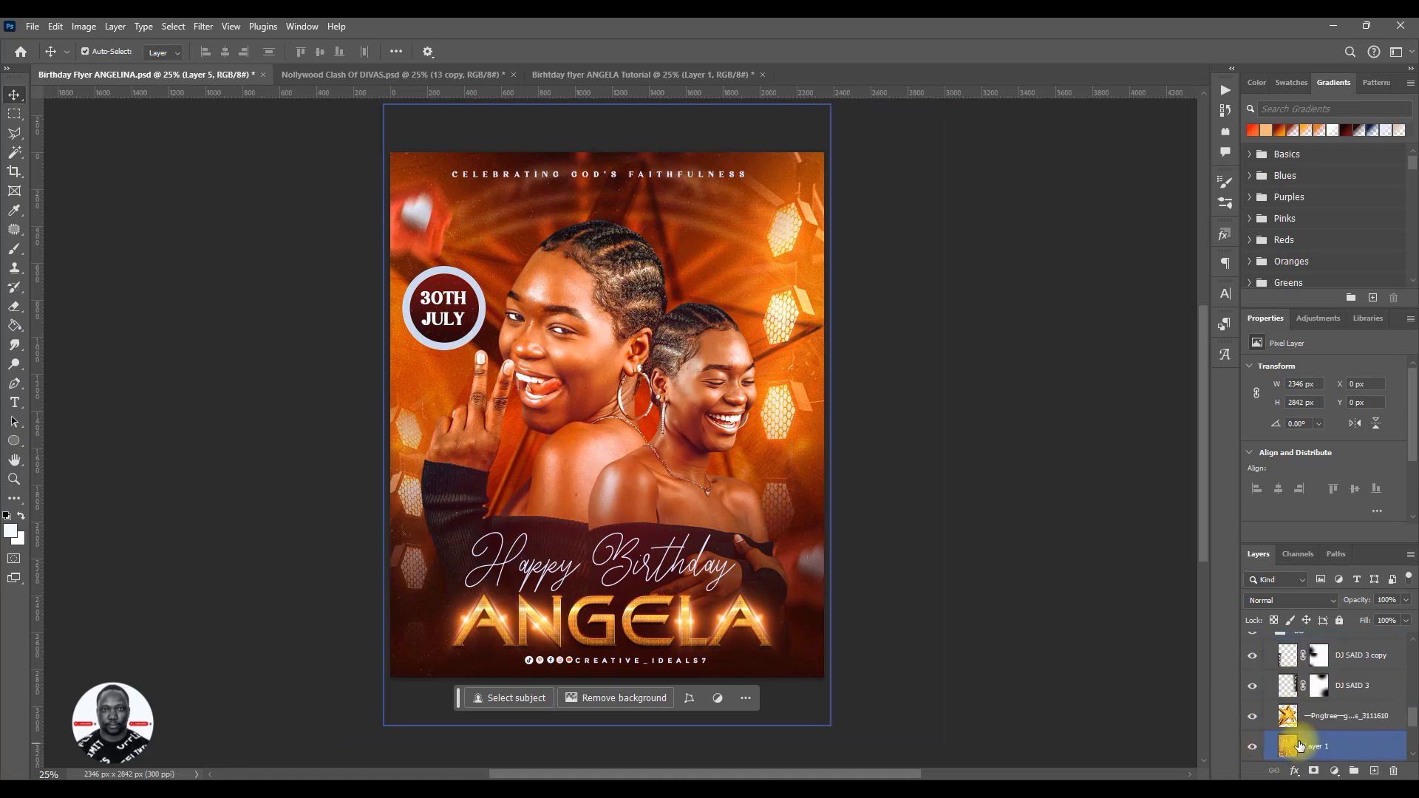
{"action": "scroll", "coordinate": [1300, 746], "scroll_direction": "down", "scroll_amount": 1}
{"action": "left_click", "coordinate": [1338, 686]}
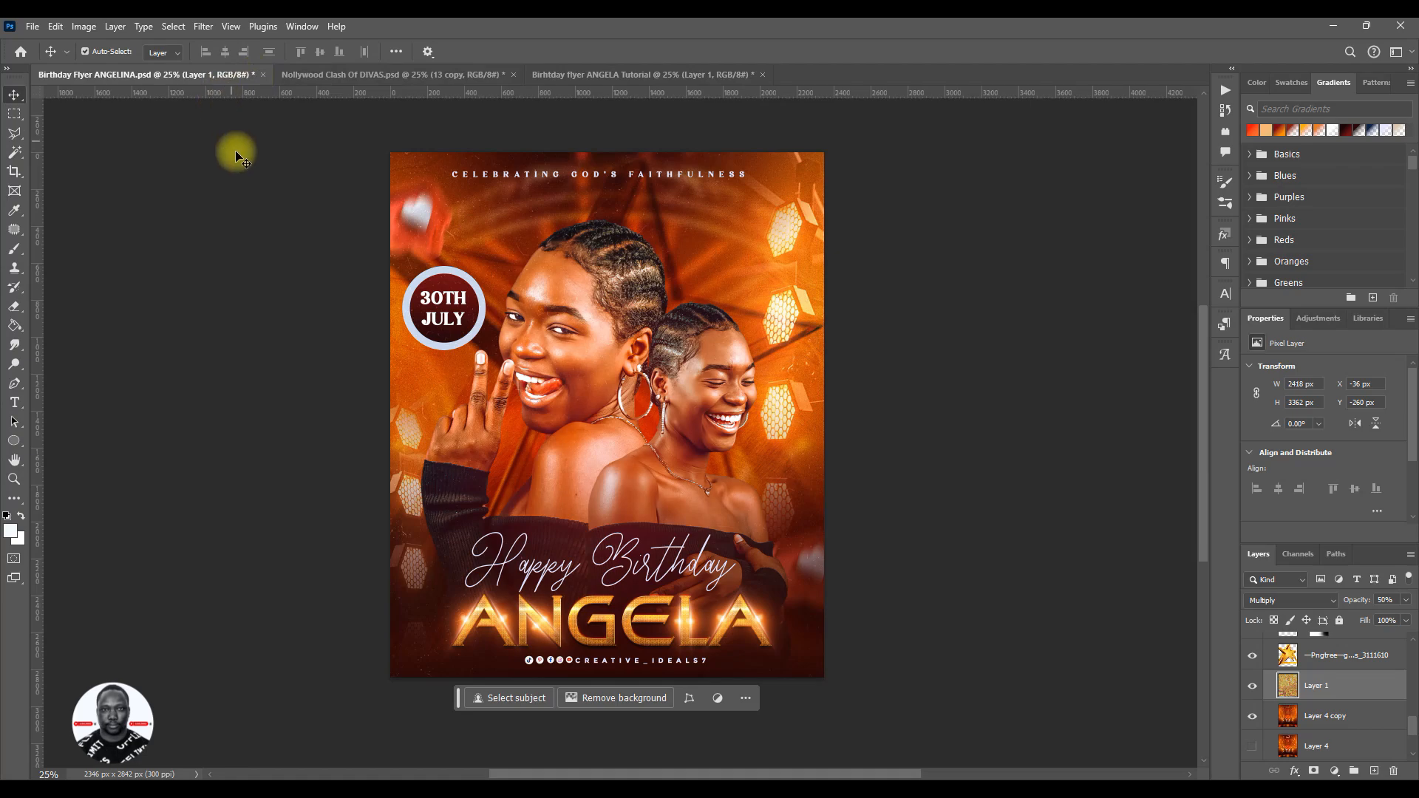
{"action": "scroll", "coordinate": [1351, 738], "scroll_direction": "up", "scroll_amount": 4}
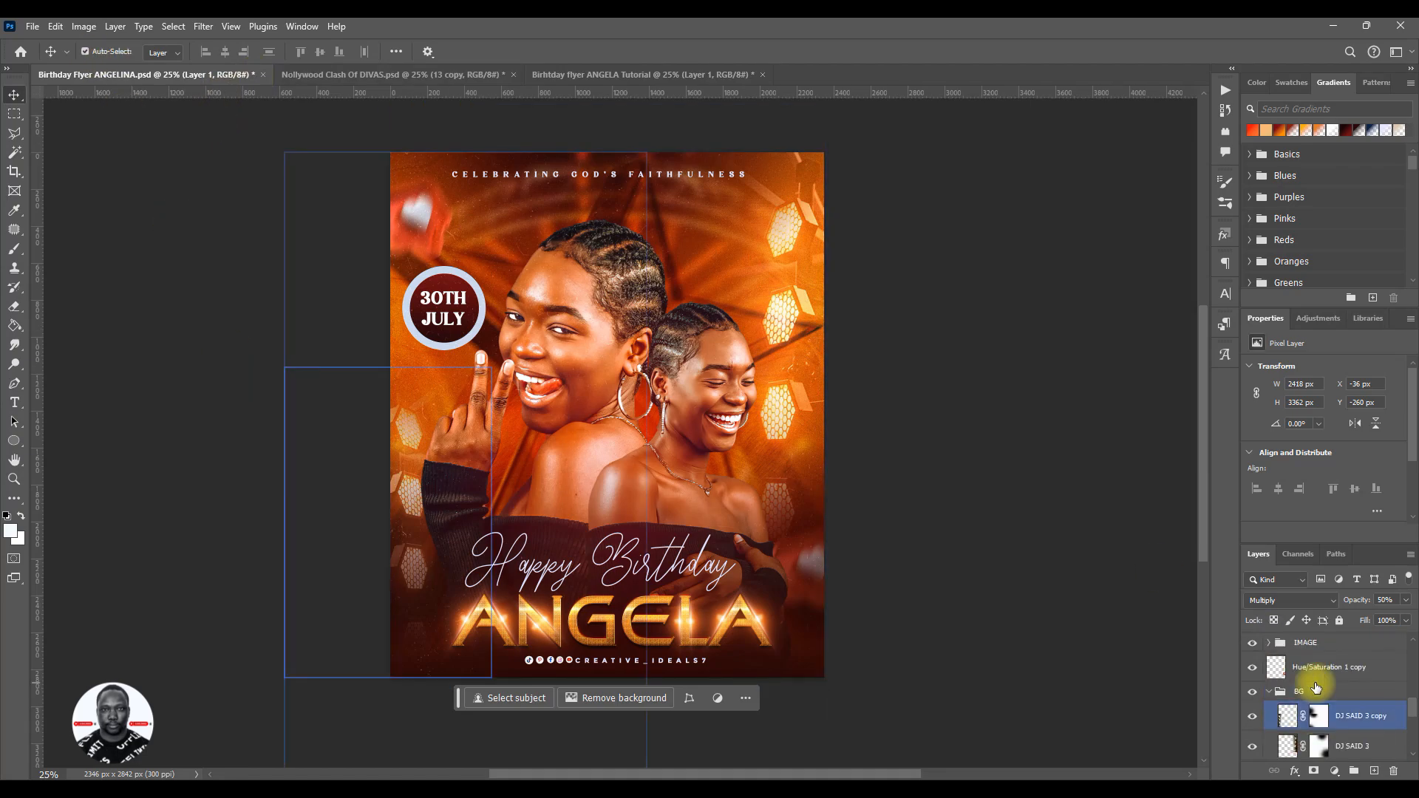
{"action": "left_click", "coordinate": [1269, 691]}
- Close the Nollywood Clash Of DIVAS document and return to the tutorial flyer document
{"action": "left_click", "coordinate": [410, 73]}
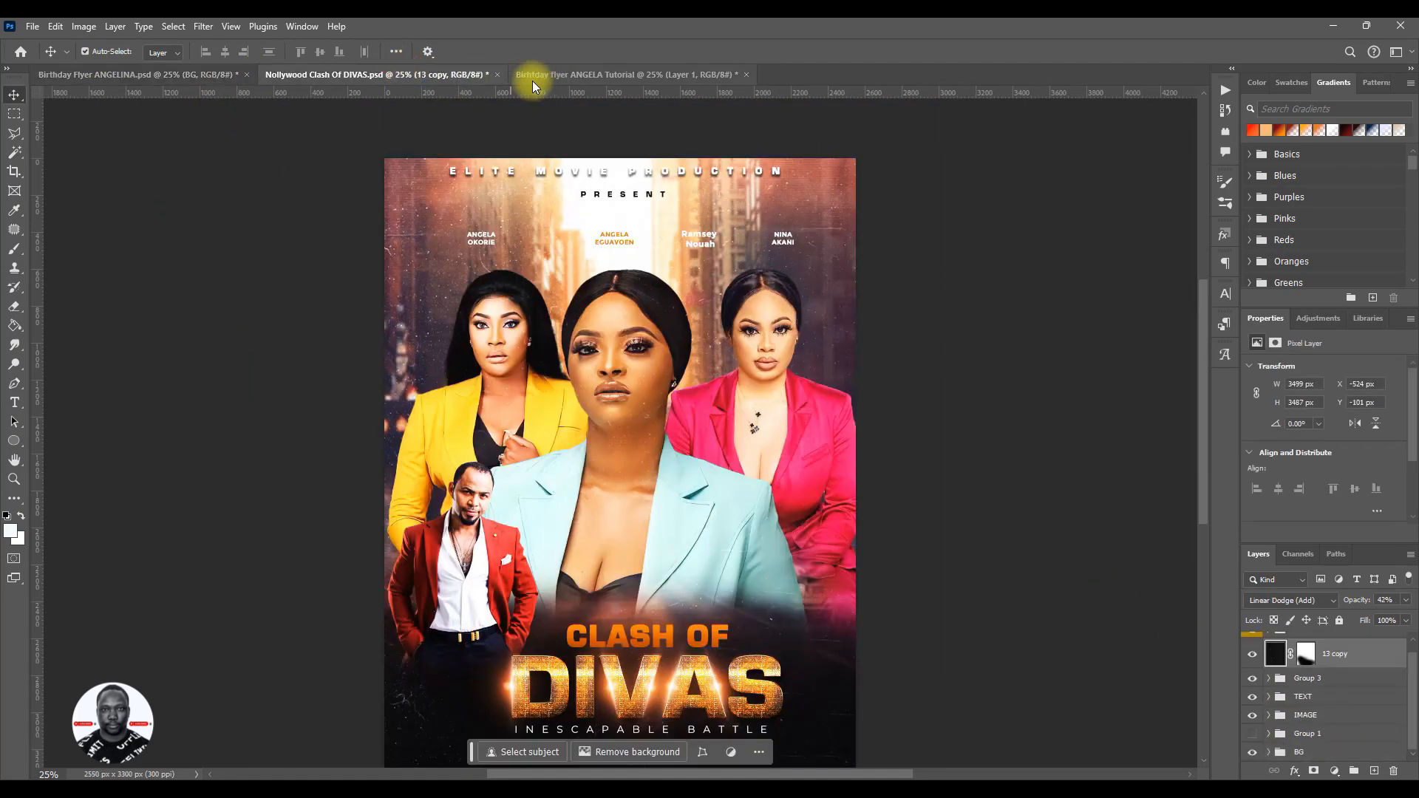
{"action": "left_click", "coordinate": [498, 75]}
{"action": "left_click", "coordinate": [732, 313]}
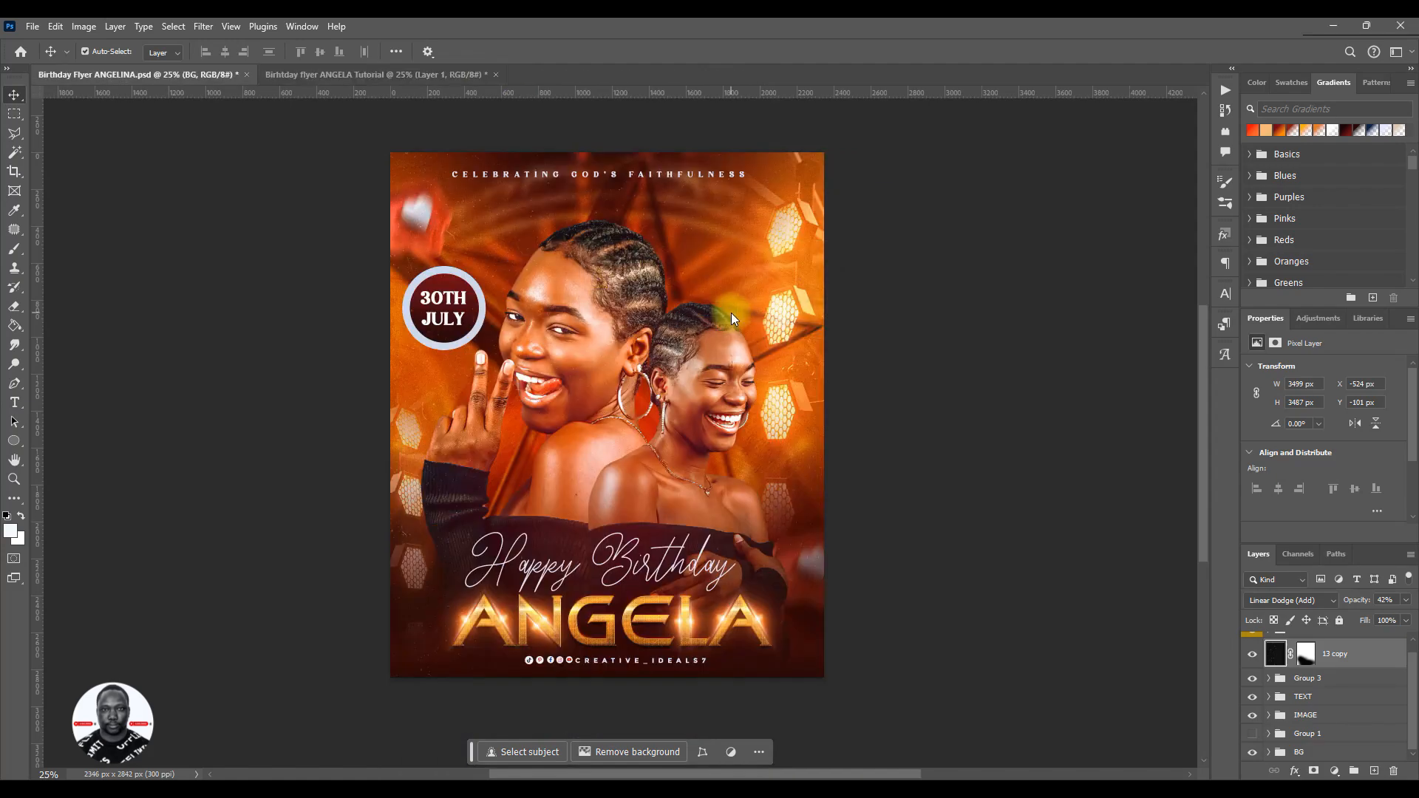
{"action": "left_click", "coordinate": [318, 73]}
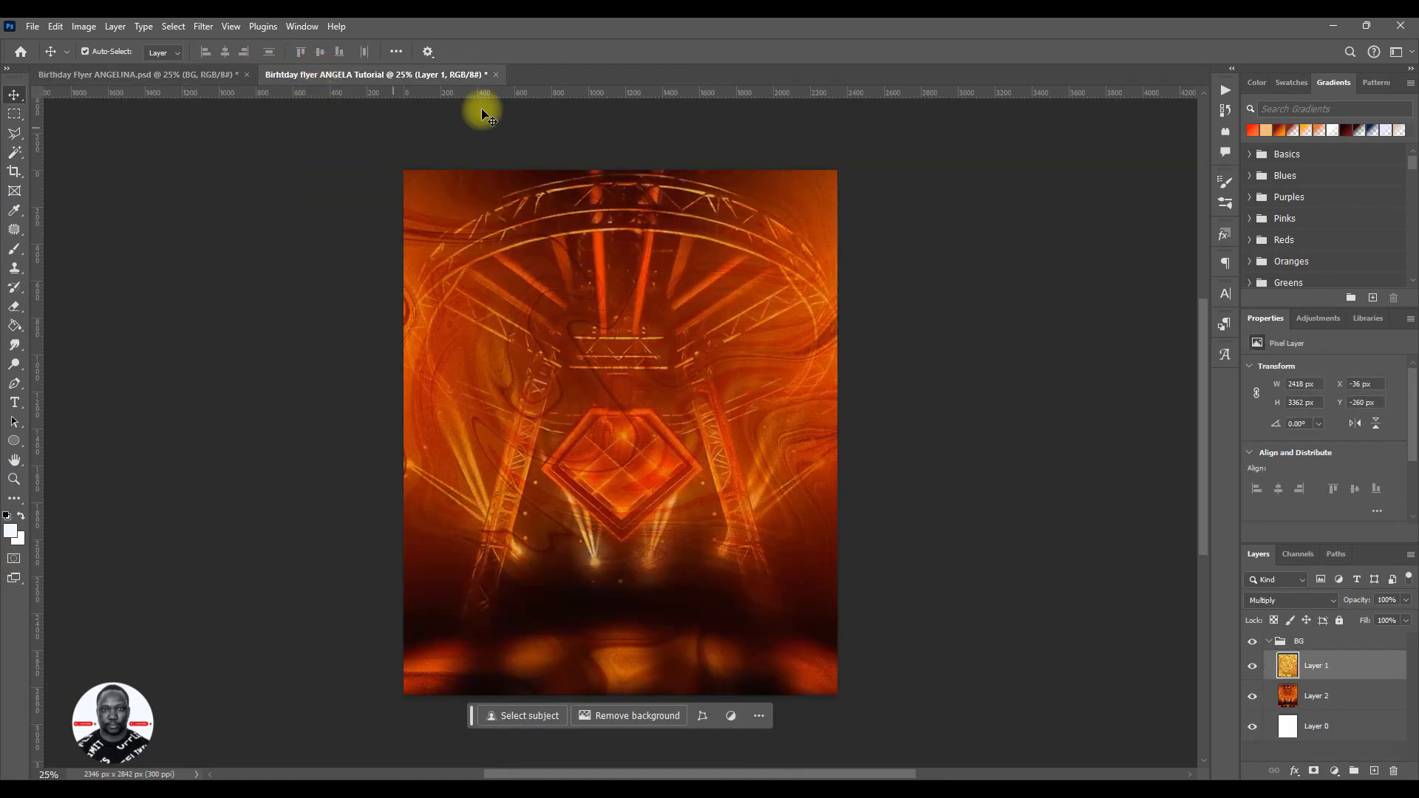
- Reapply Multiply to Layer 1 and save the document as Birhtday flyer ANGELA Tutorial in Photoshop format in the PSD folder
{"action": "left_click", "coordinate": [1286, 599]}
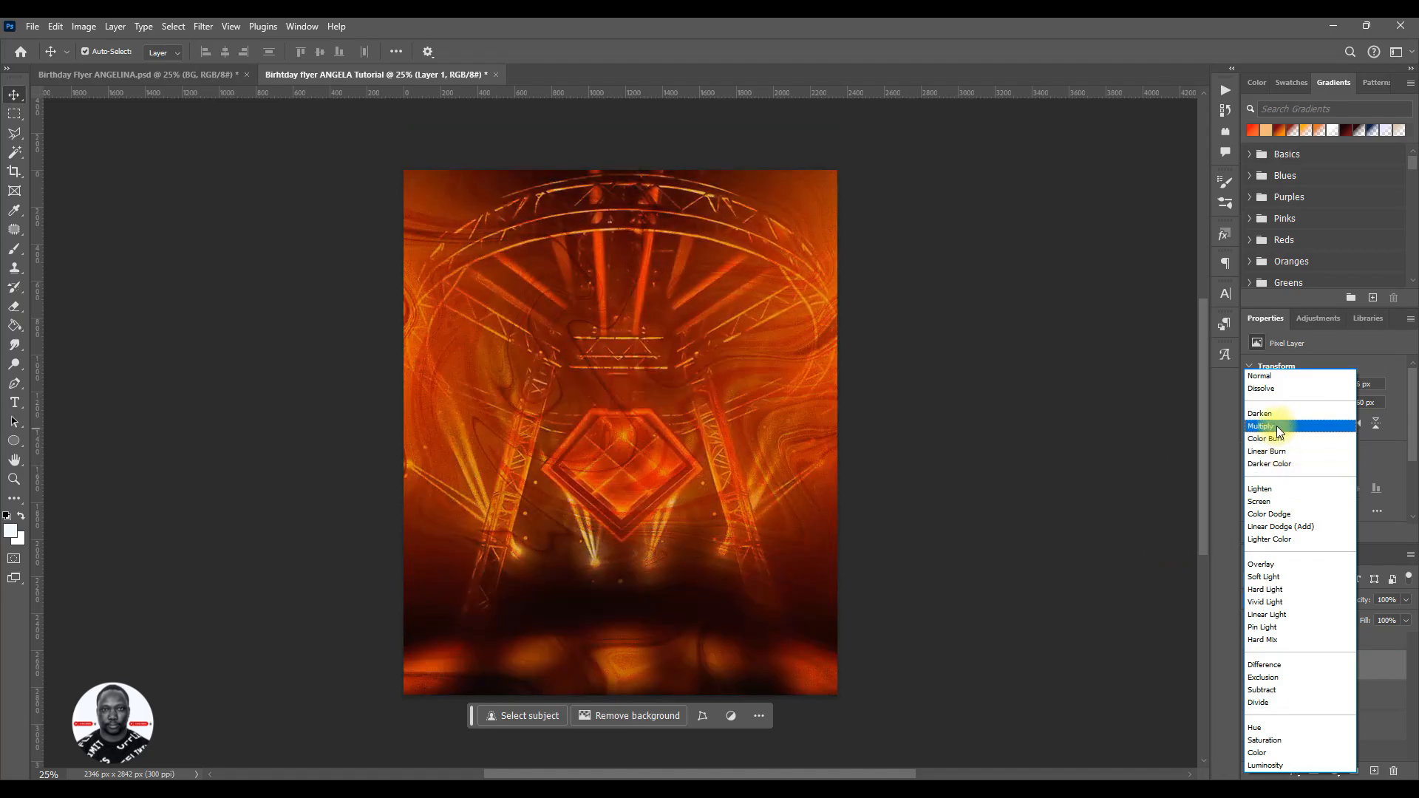
{"action": "left_click", "coordinate": [1265, 426]}
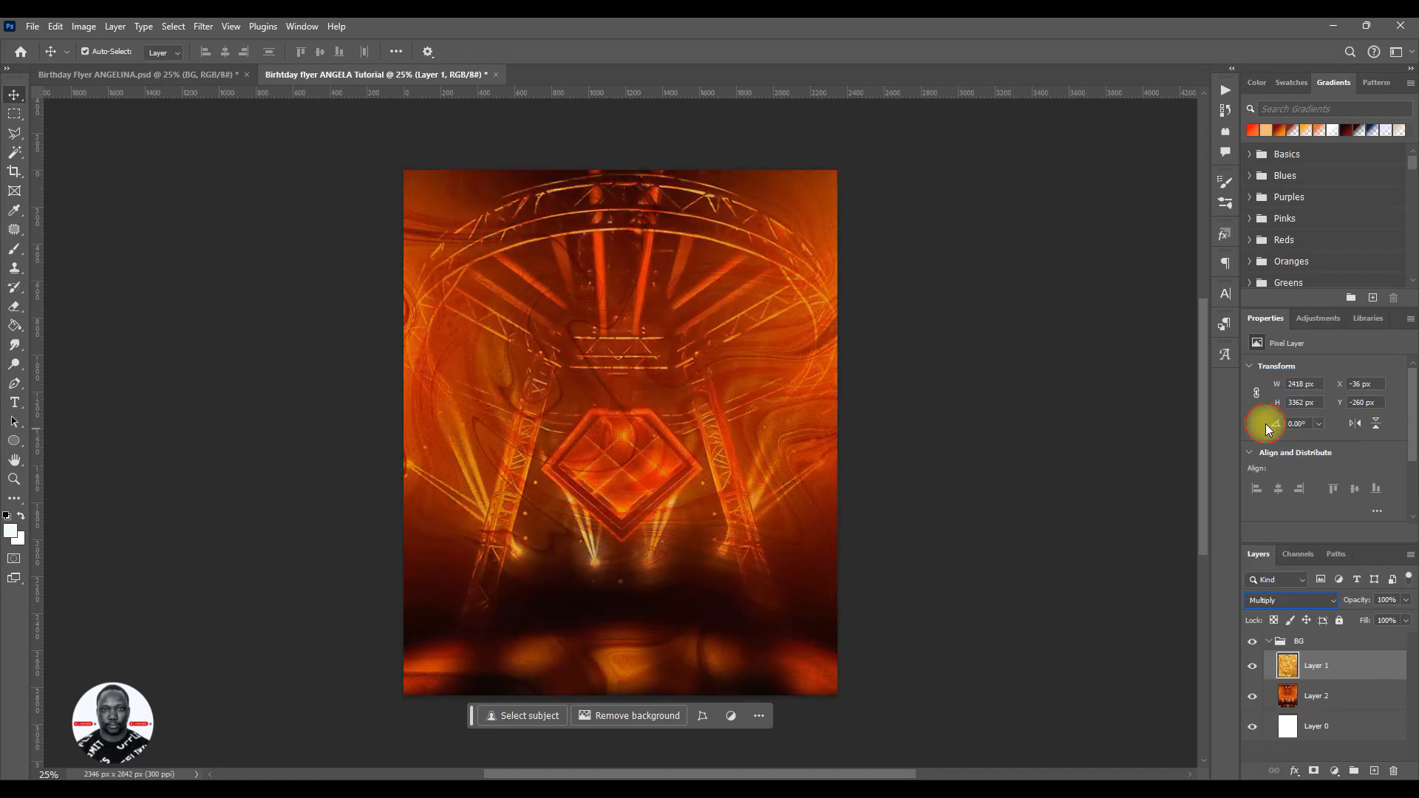
{"action": "key", "text": "ctrl"}
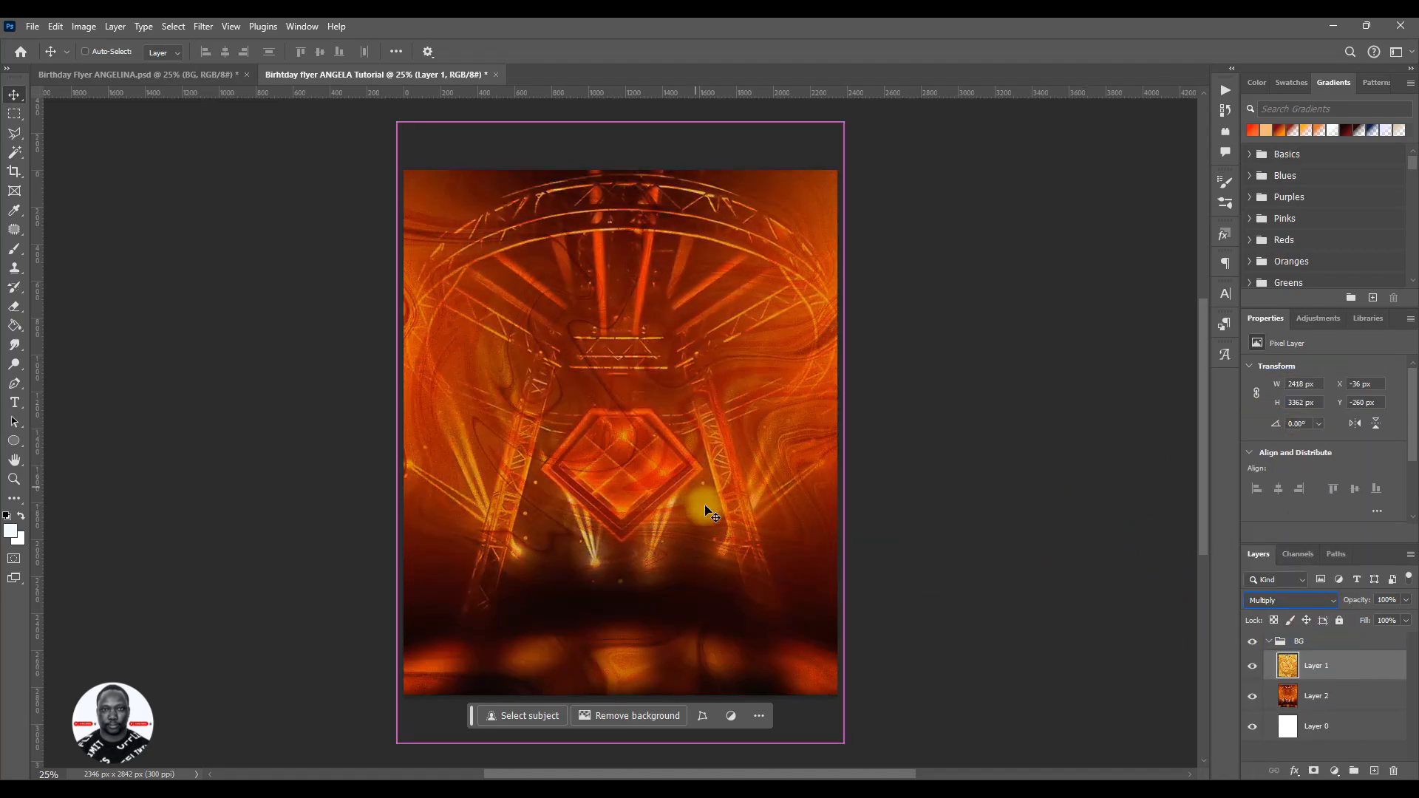
{"action": "key", "text": "ctrl+s"}
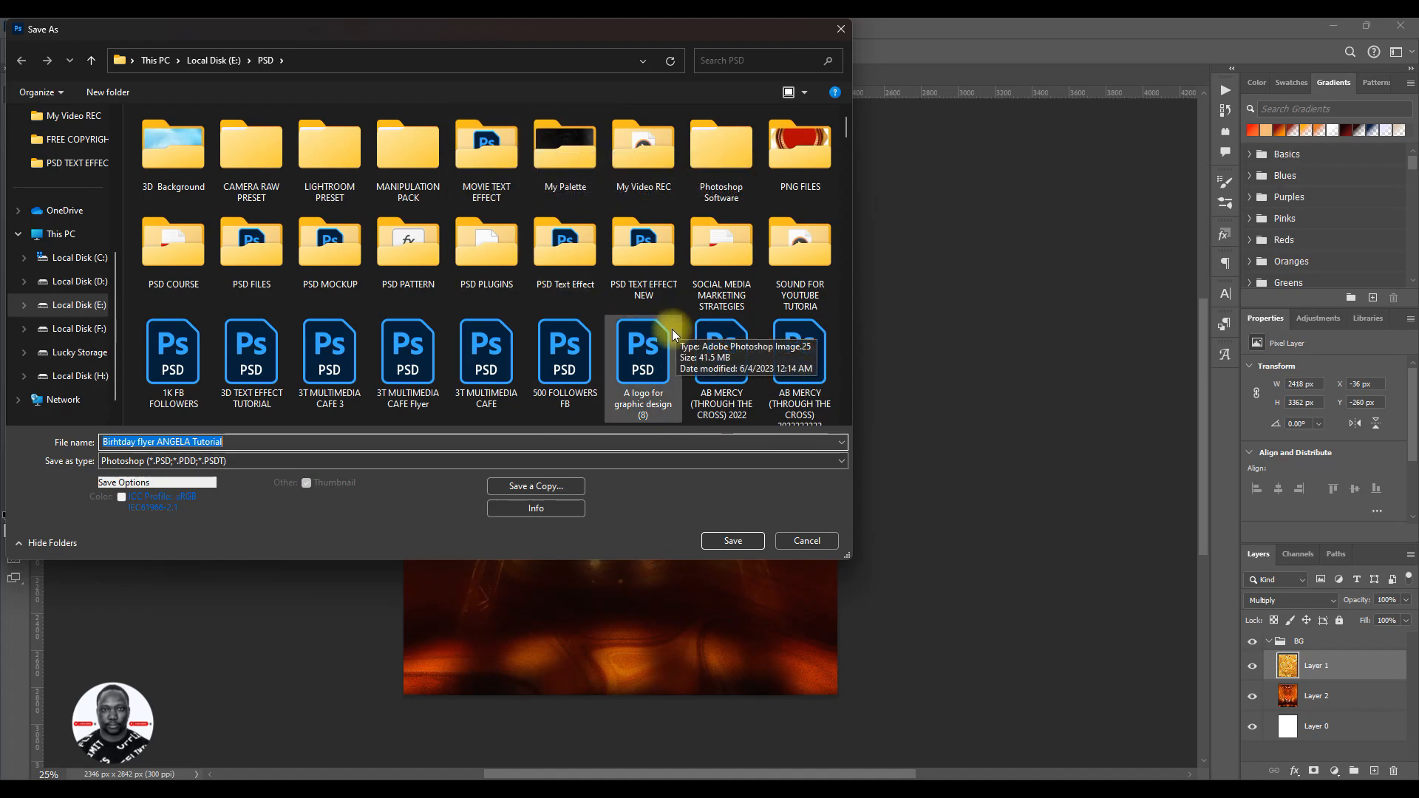
{"action": "left_click", "coordinate": [738, 539]}
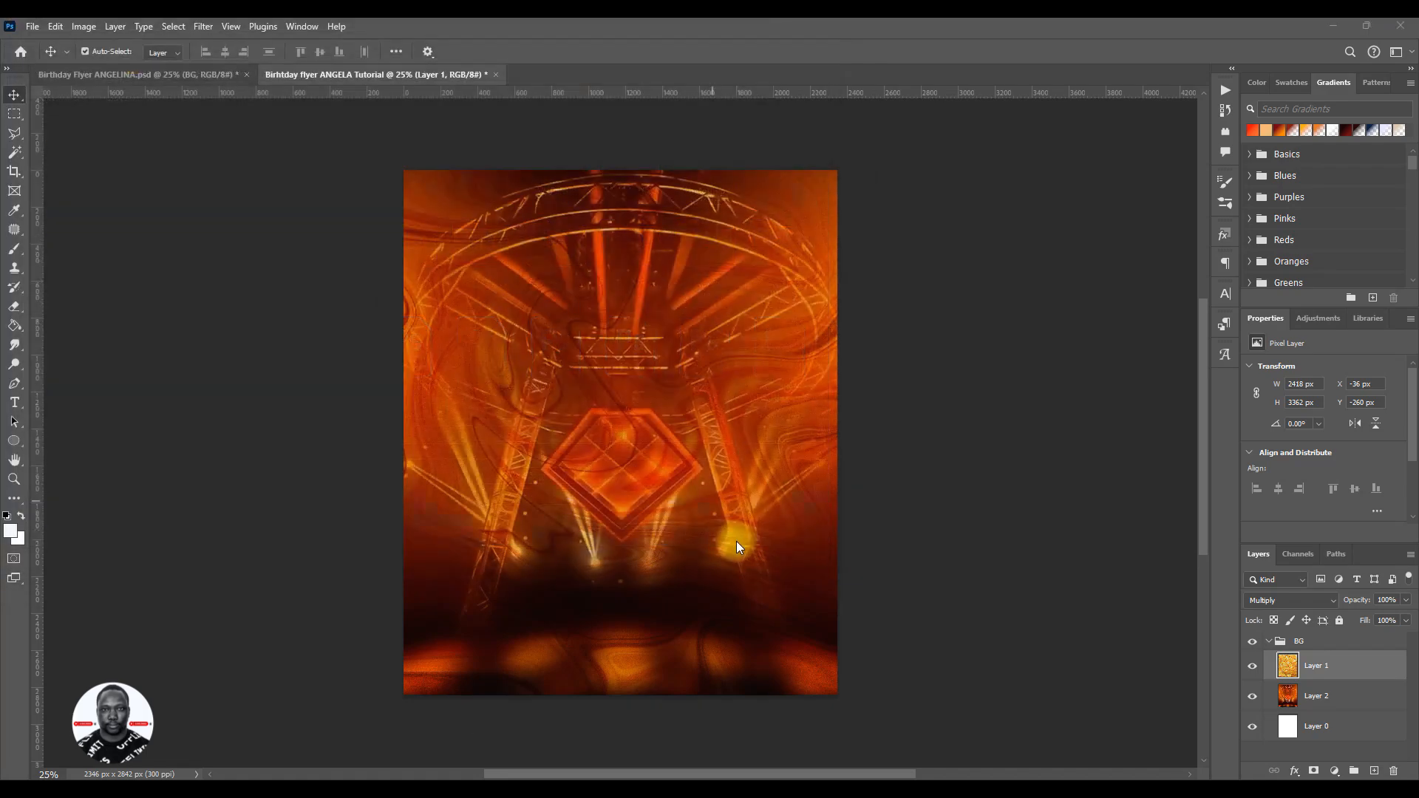
{"action": "left_click", "coordinate": [749, 306]}
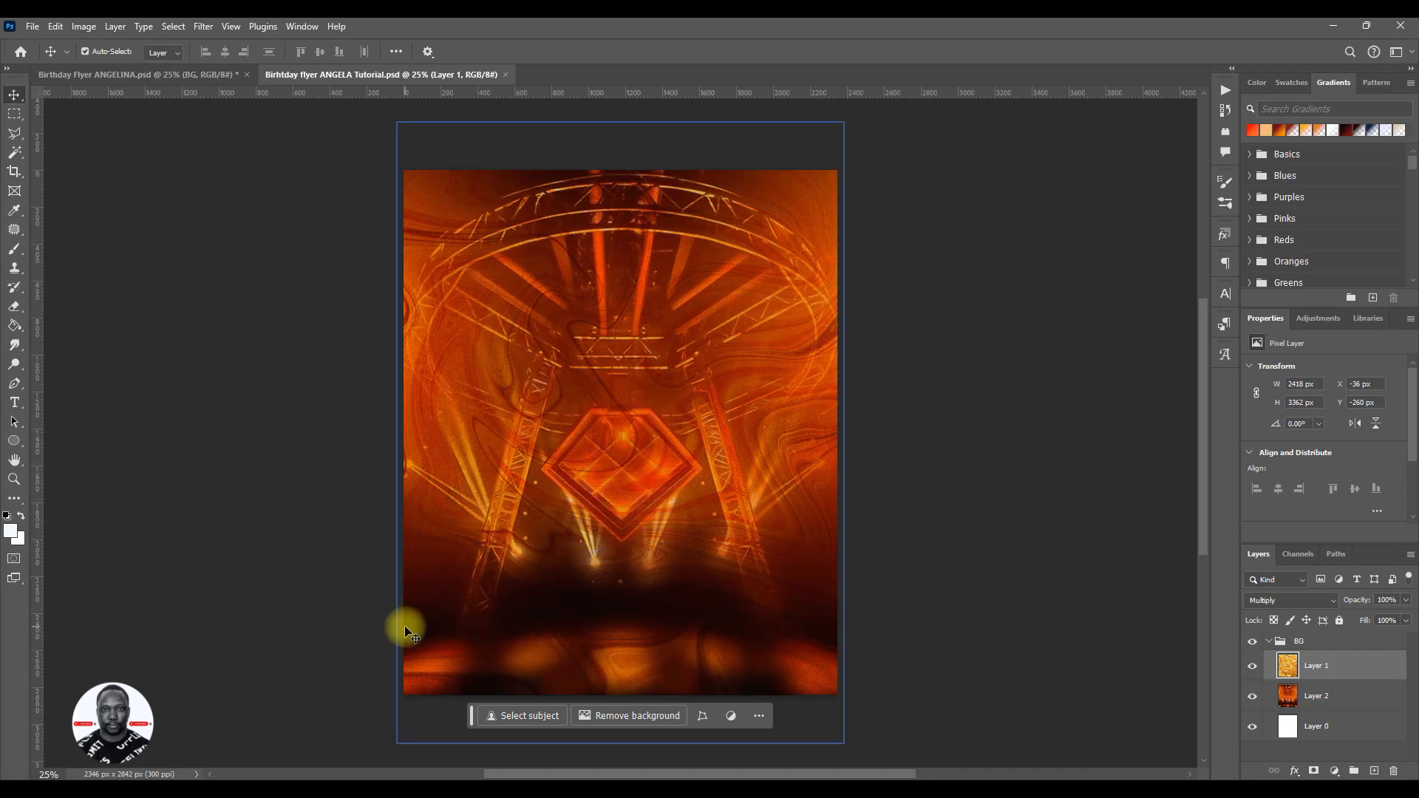
- Switch to File Explorer and bring up the NEW IMAGES folder
{"action": "mouse_move", "coordinate": [350, 790]}
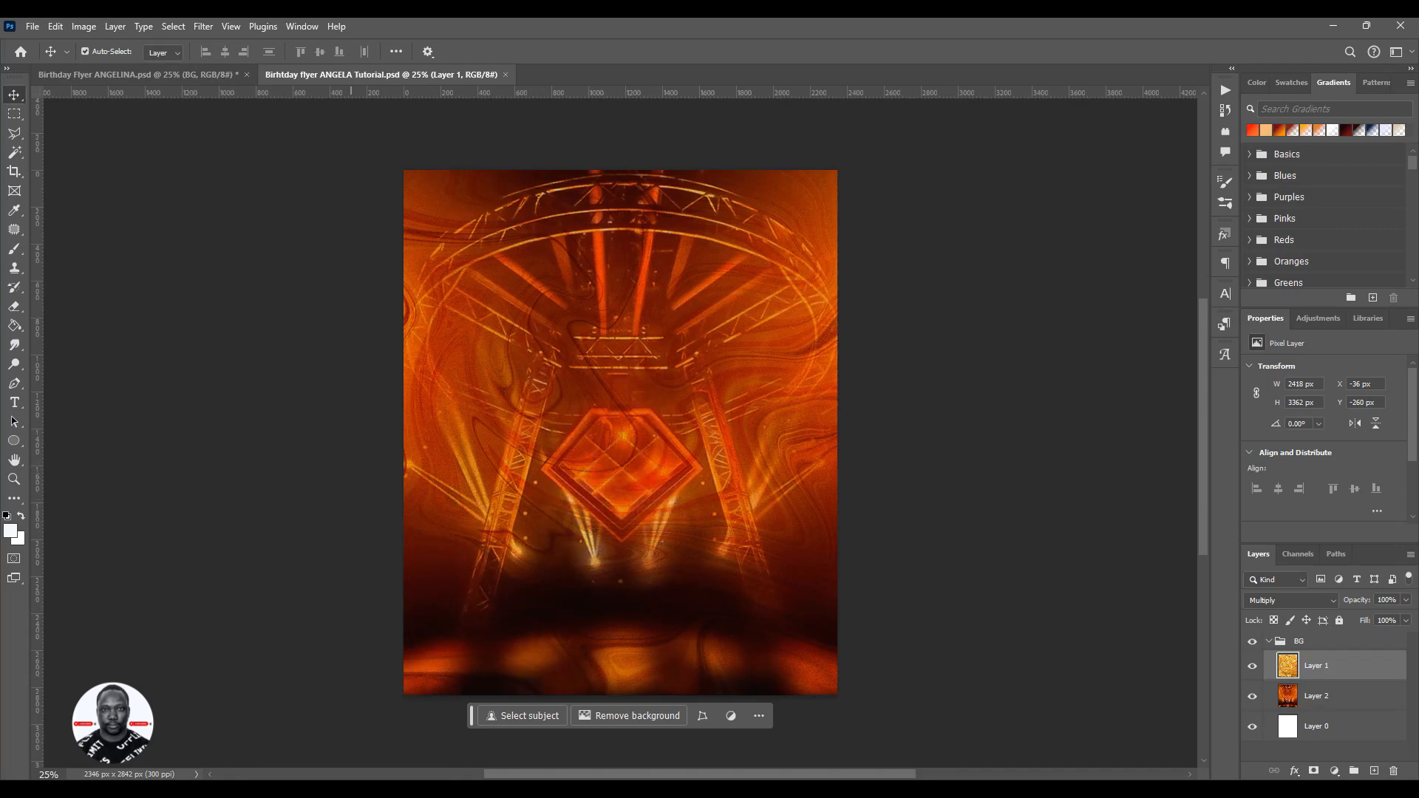
{"action": "left_click", "coordinate": [289, 789]}
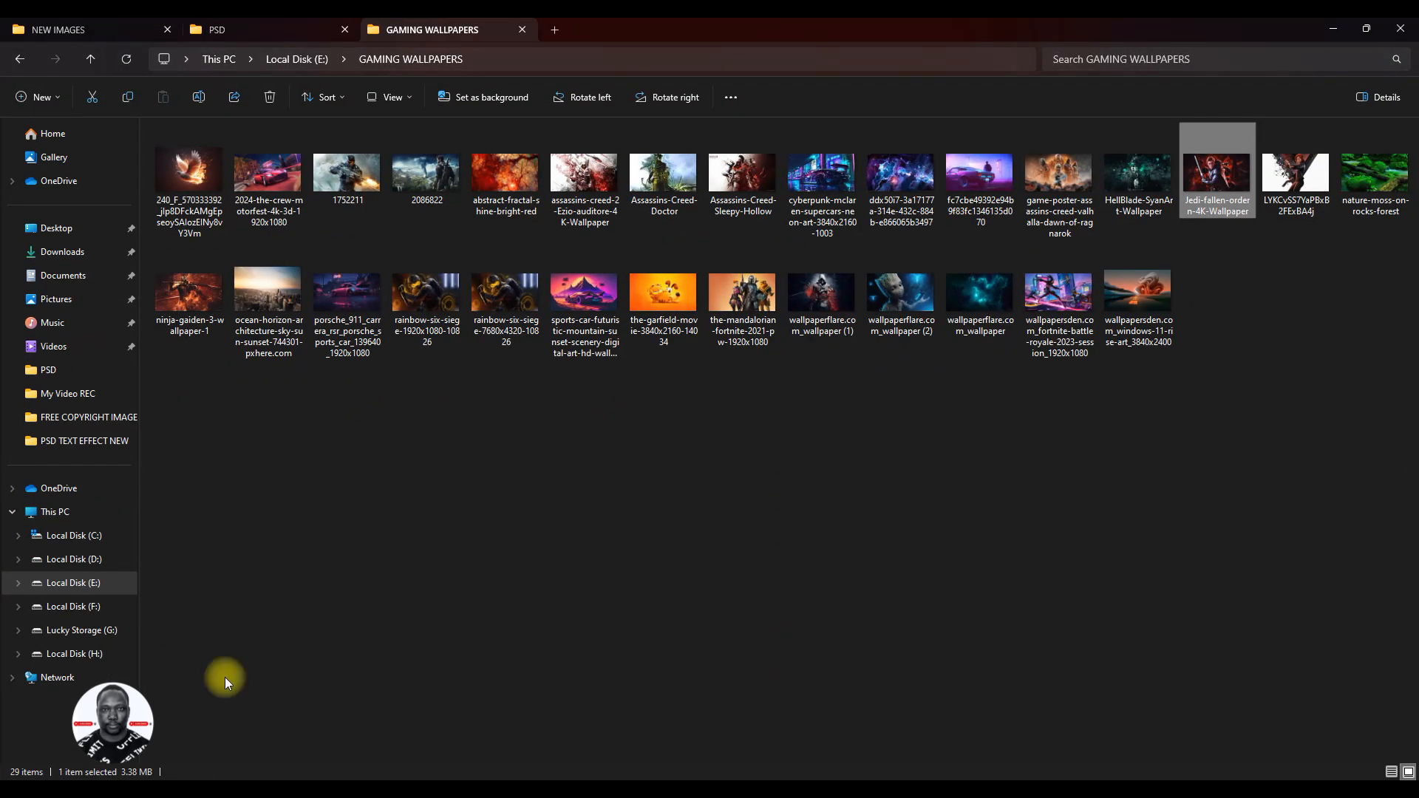
{"action": "left_click", "coordinate": [275, 29]}
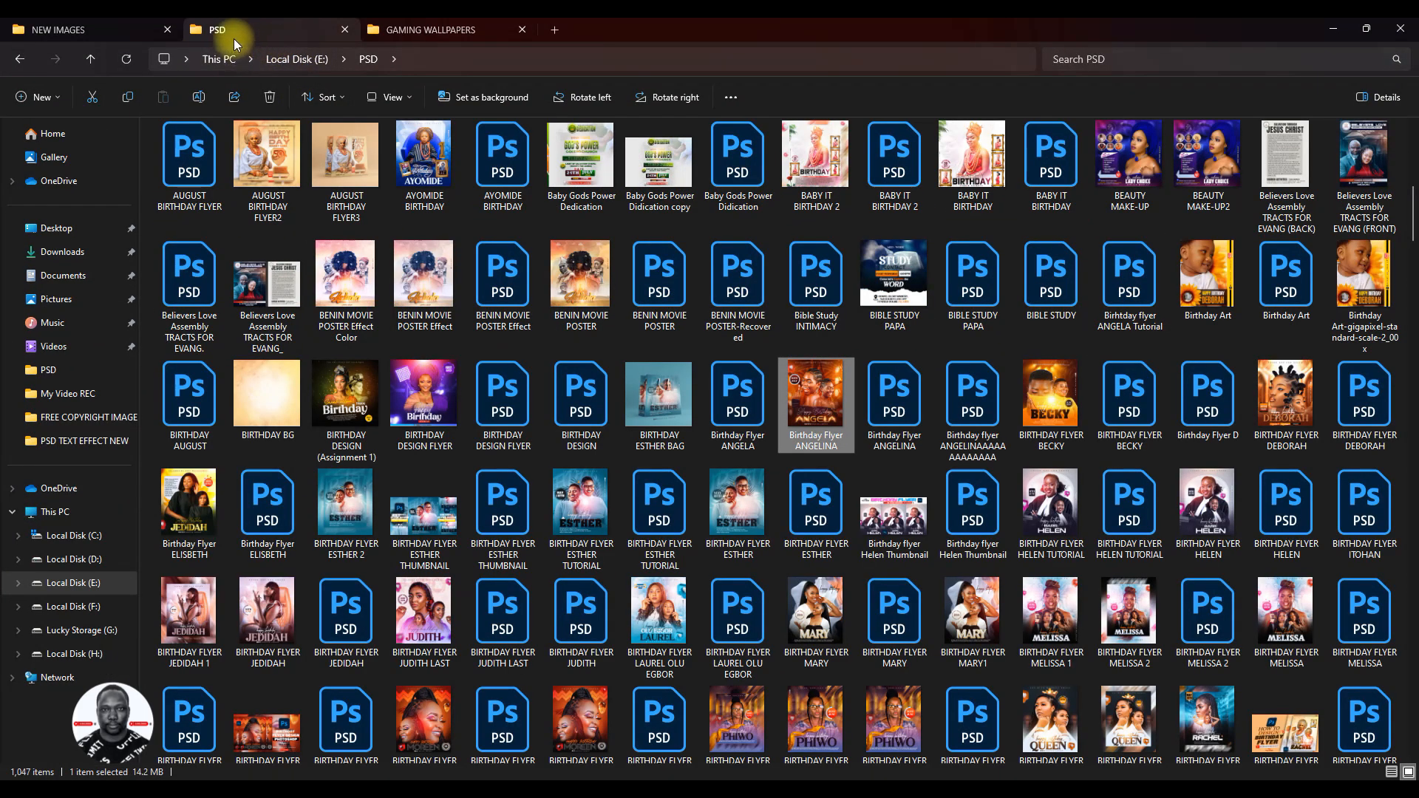
{"action": "left_click", "coordinate": [62, 28]}
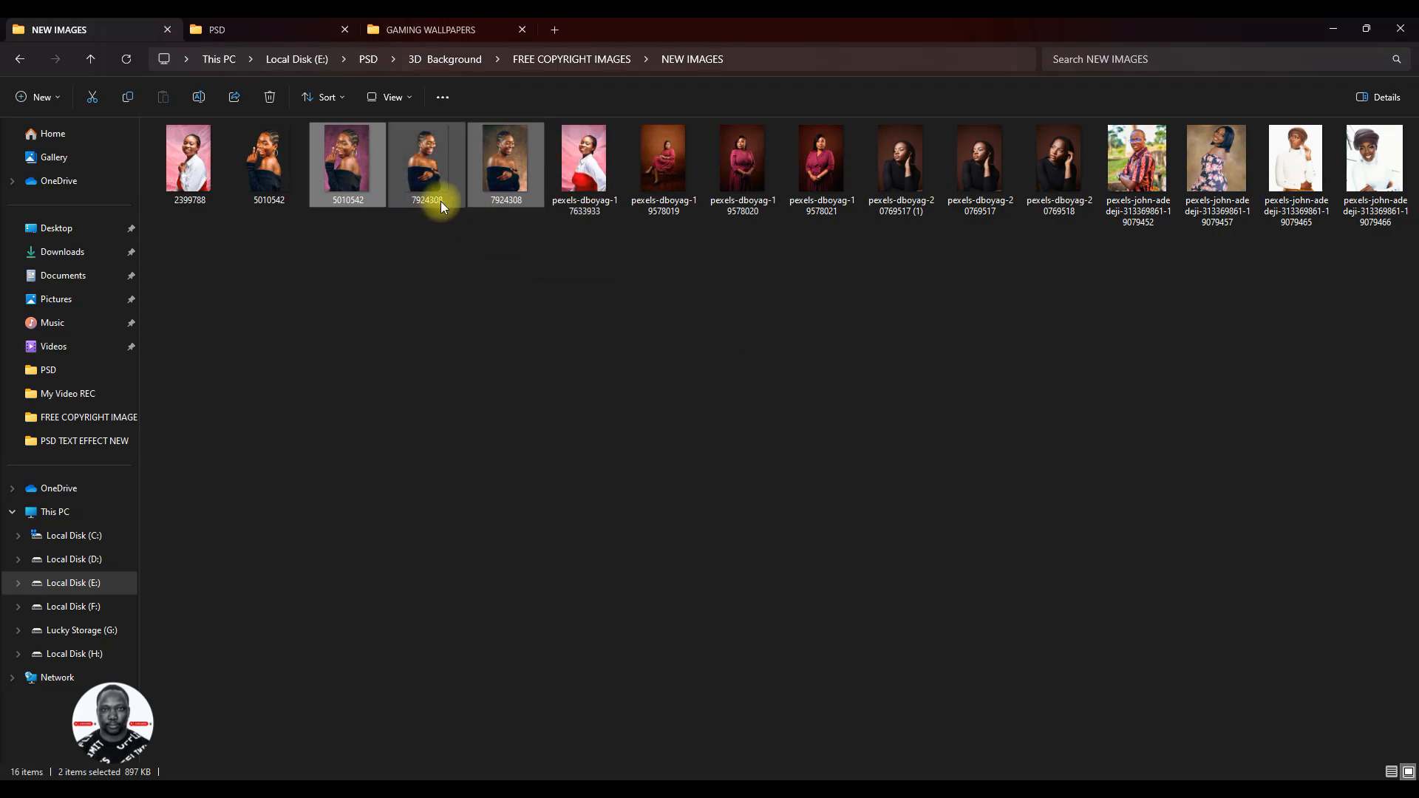
- Place the background-free cutouts 5010542 and 7924308 from the NEW IMAGES folder into the flyer above Layer 1
{"action": "left_click", "coordinate": [269, 193]}
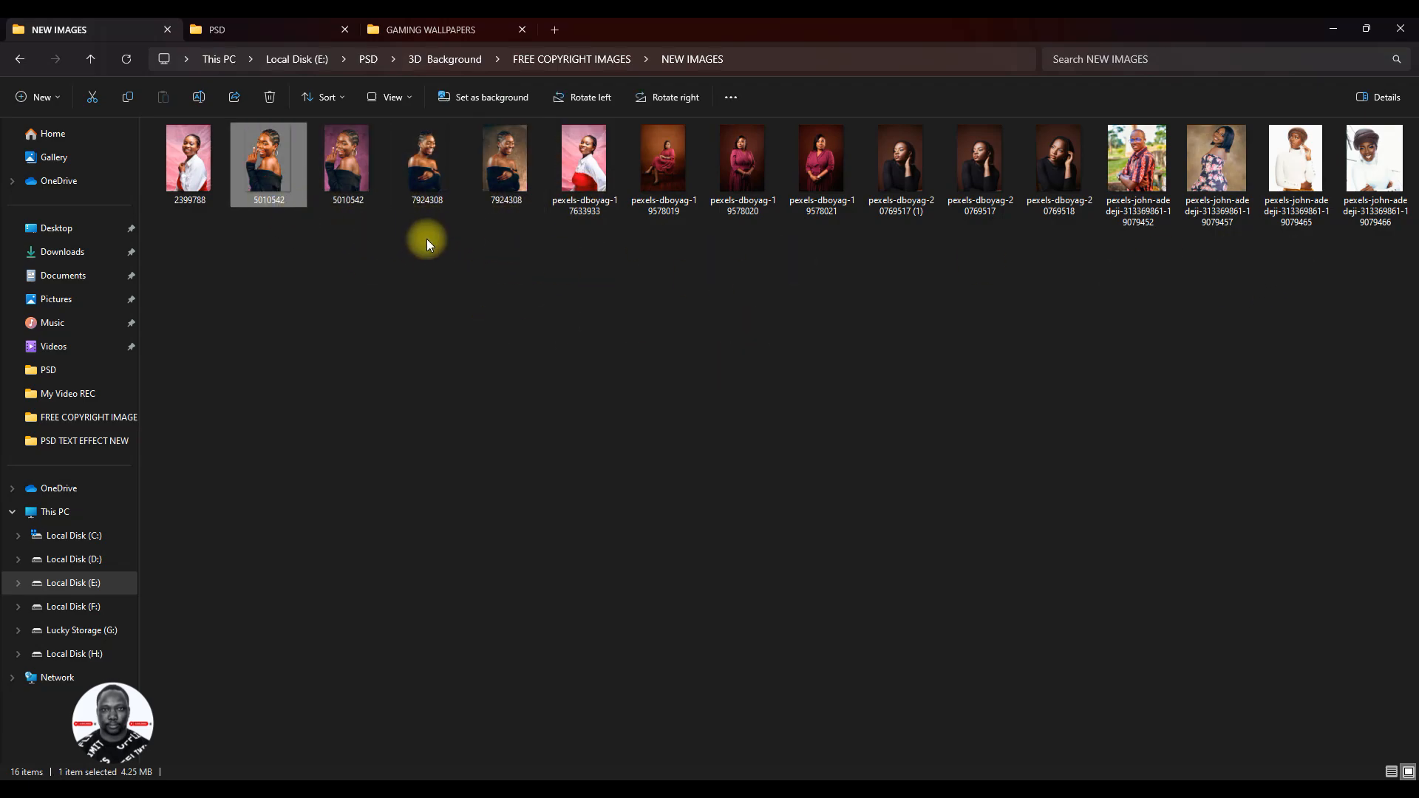
{"action": "left_click", "coordinate": [427, 189], "text": "ctrl"}
{"action": "left_click_drag", "start_coordinate": [438, 196], "coordinate": [601, 414]}
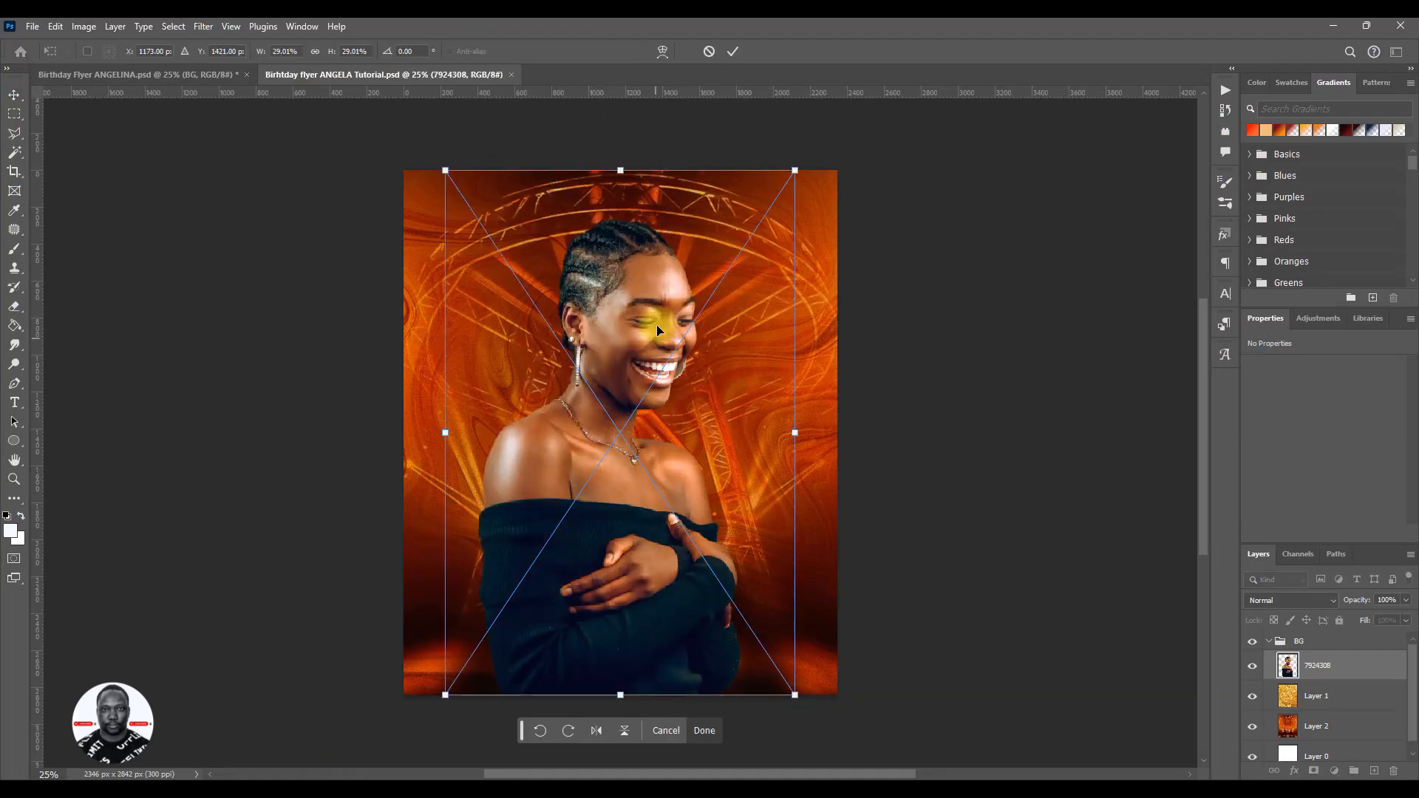
{"action": "left_click", "coordinate": [735, 55]}
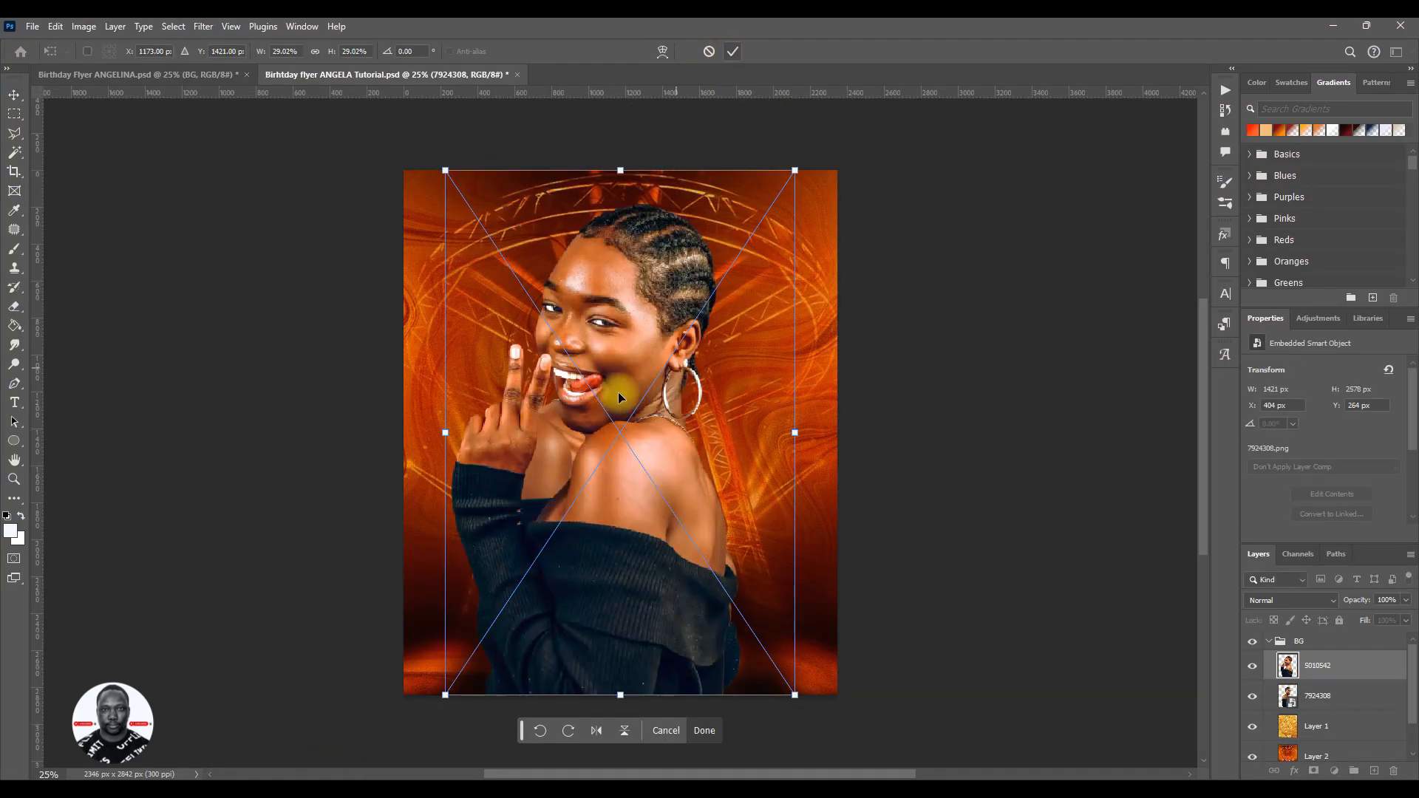
{"action": "left_click", "coordinate": [735, 51]}
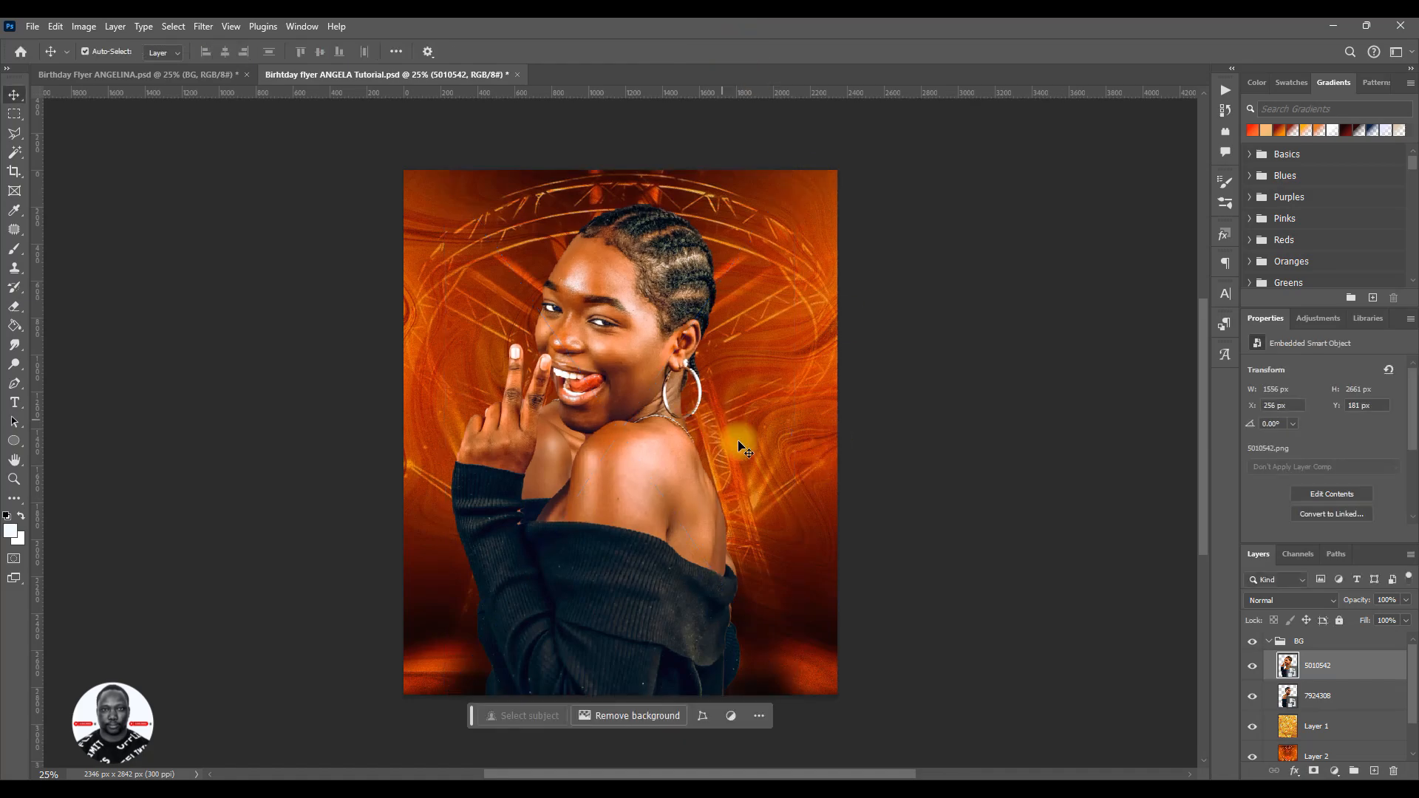
- Hide the 5010542 cutout and move the 7924308 cutout slightly right, to about X 512 px
{"action": "left_click", "coordinate": [1253, 666]}
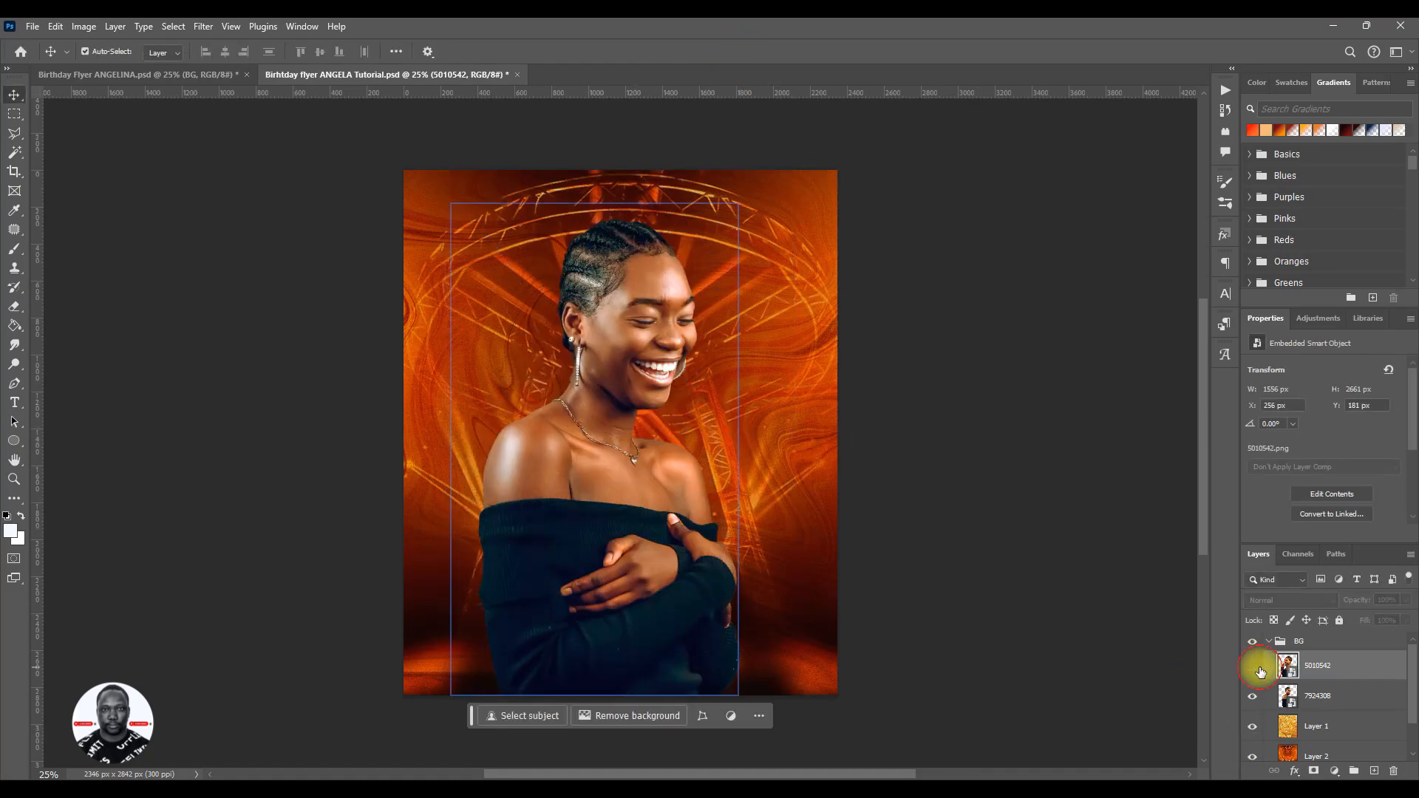
{"action": "left_click", "coordinate": [1259, 697]}
{"action": "mouse_move", "coordinate": [623, 547]}
{"action": "left_mouse_down"}
{"action": "mouse_move", "coordinate": [659, 545]}
{"action": "mouse_move", "coordinate": [643, 547]}
{"action": "left_mouse_up"}
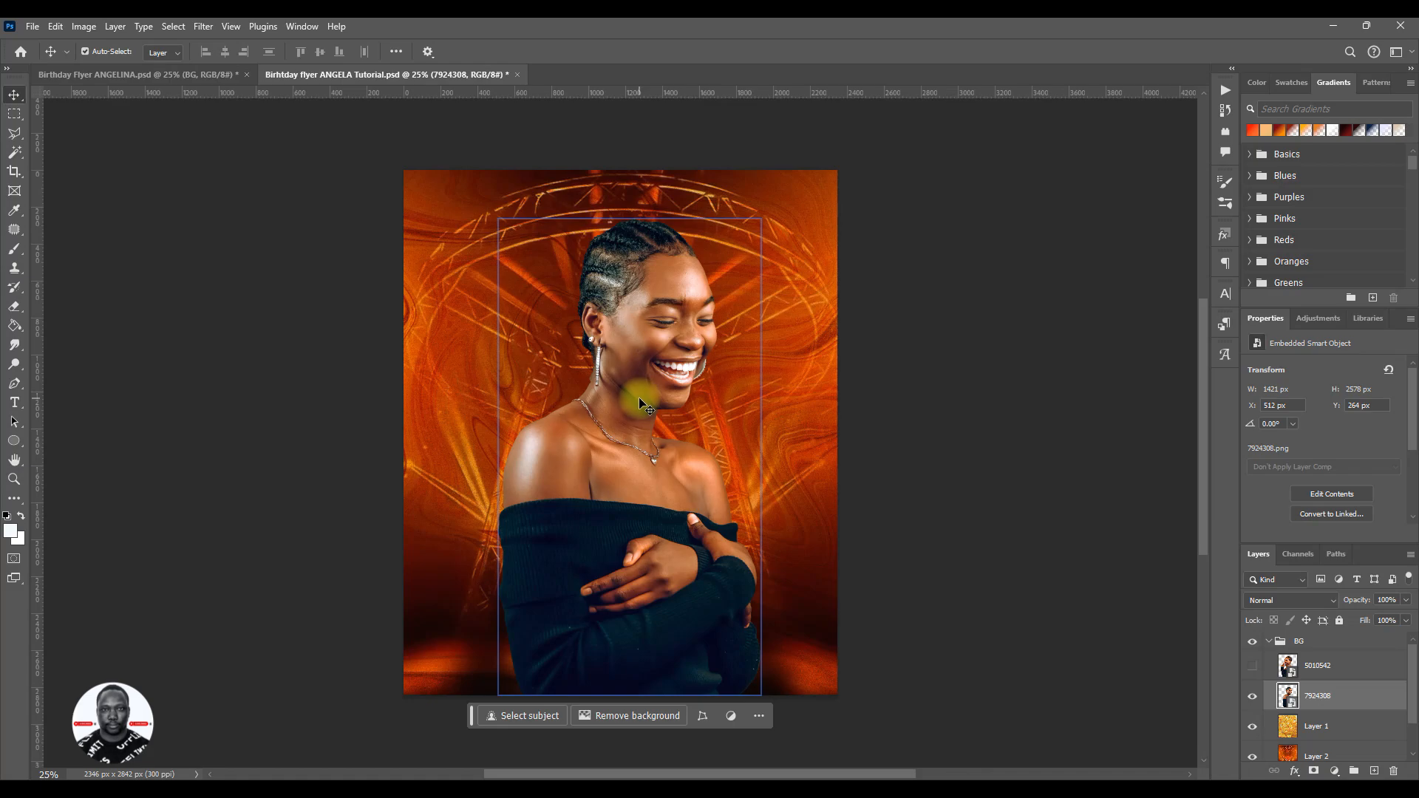
- Hide the 7924308 cutout, then show and select the 5010542 cutout
{"action": "left_click", "coordinate": [1252, 696]}
{"action": "left_click", "coordinate": [1252, 665]}
{"action": "left_click", "coordinate": [1299, 665]}
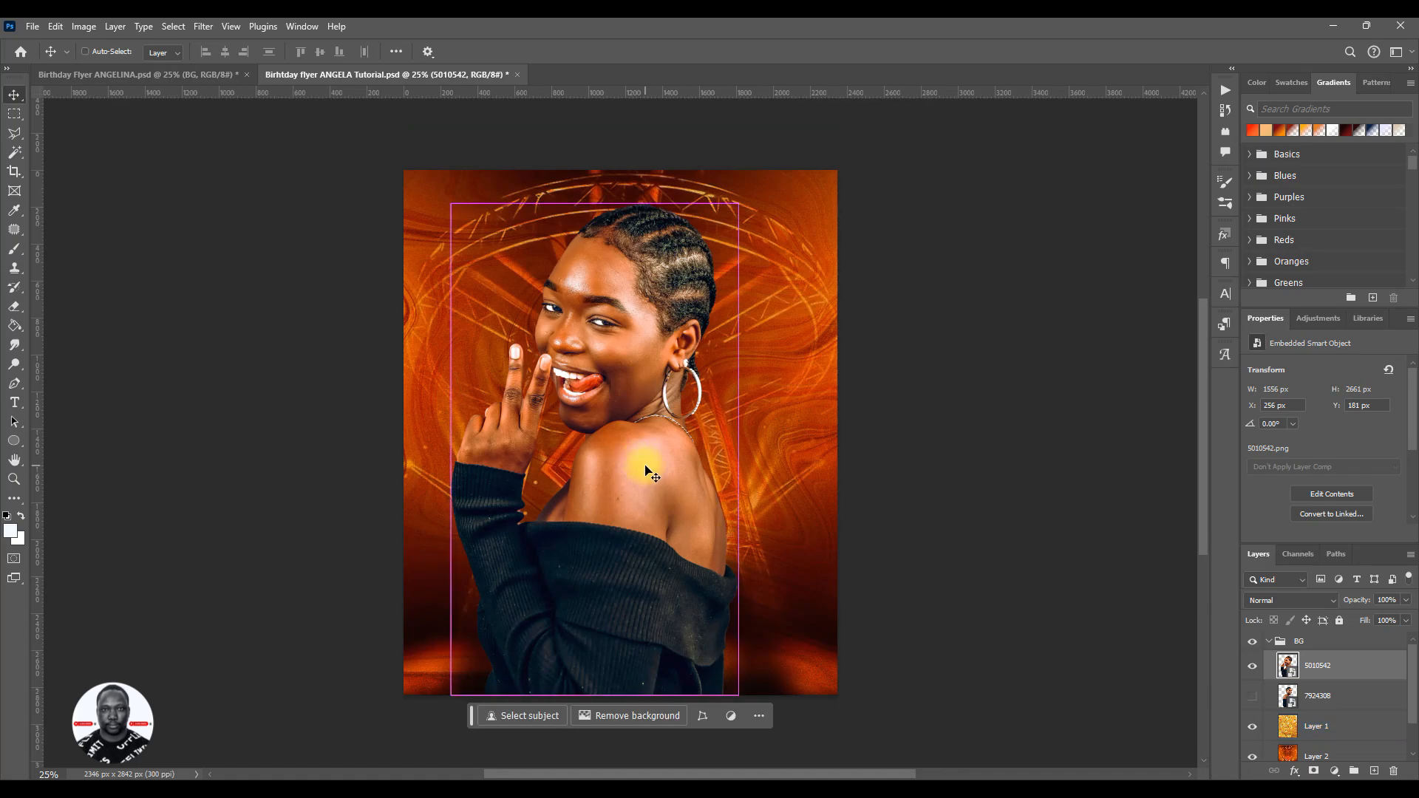
- Scale the 5010542 cutout to about 30.75% and move it toward the flyer's left edge, to about X 32 px, Y 224 px
{"action": "key", "text": "ctrl+t"}
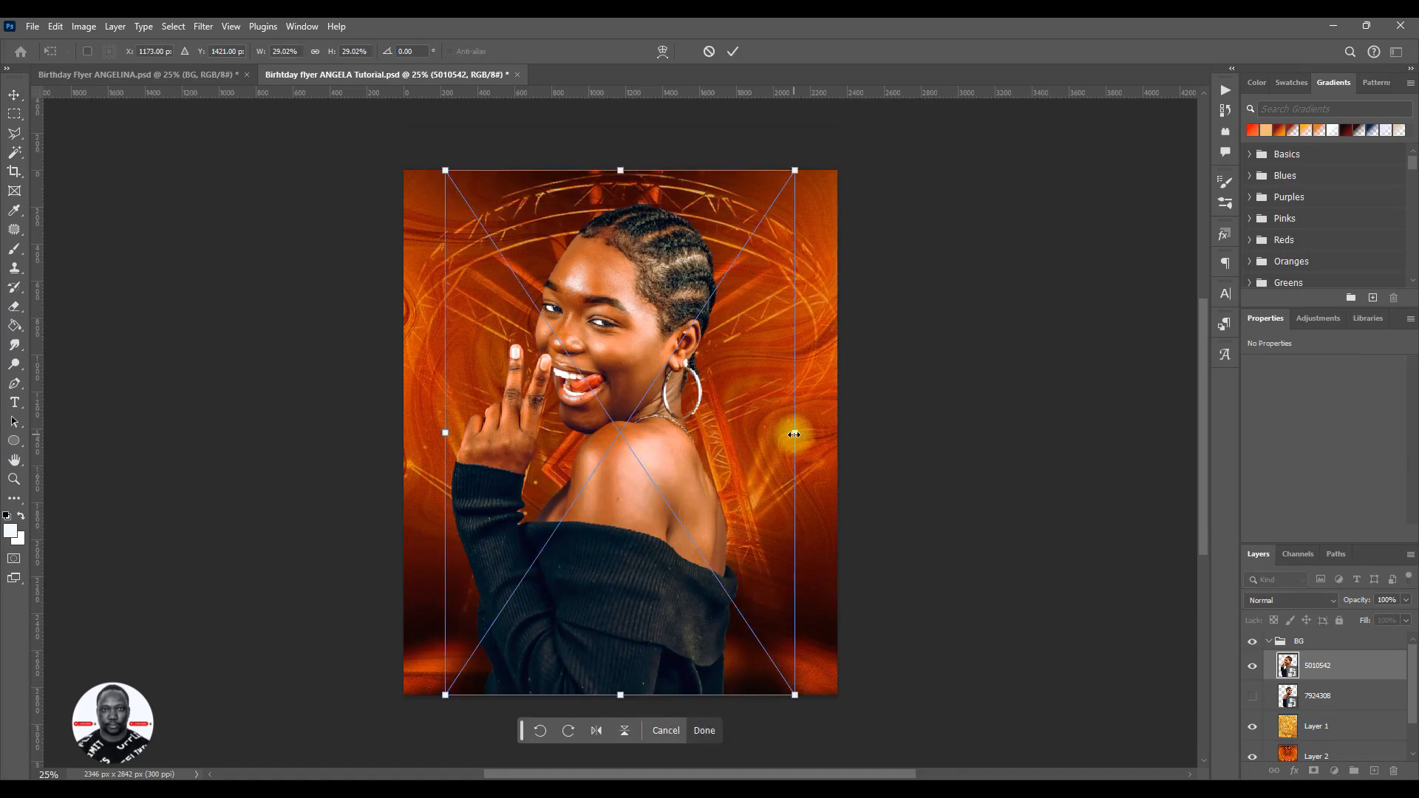
{"action": "left_click_drag", "start_coordinate": [794, 435], "coordinate": [862, 422]}
{"action": "left_click_drag", "start_coordinate": [755, 464], "coordinate": [704, 480]}
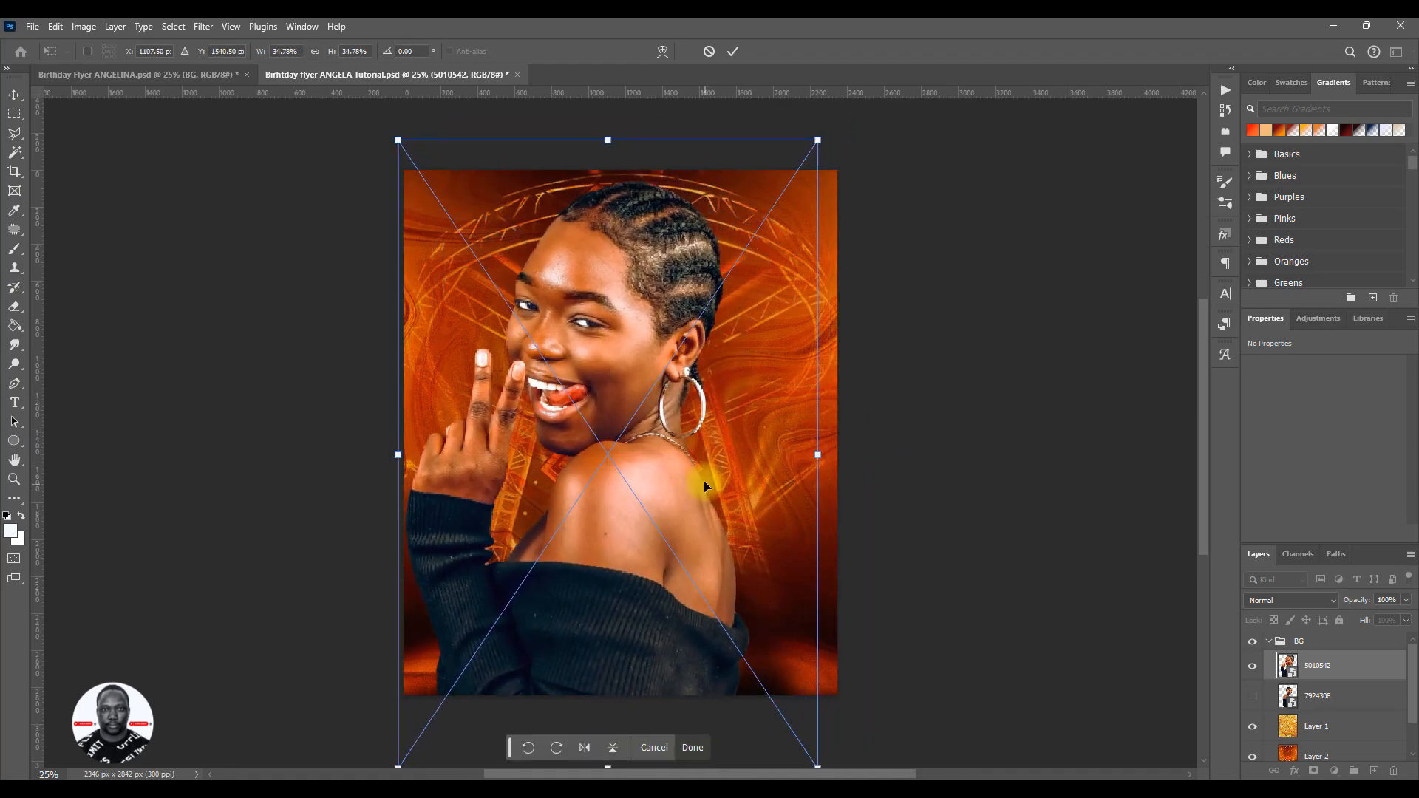
{"action": "left_click_drag", "start_coordinate": [609, 139], "coordinate": [612, 185]}
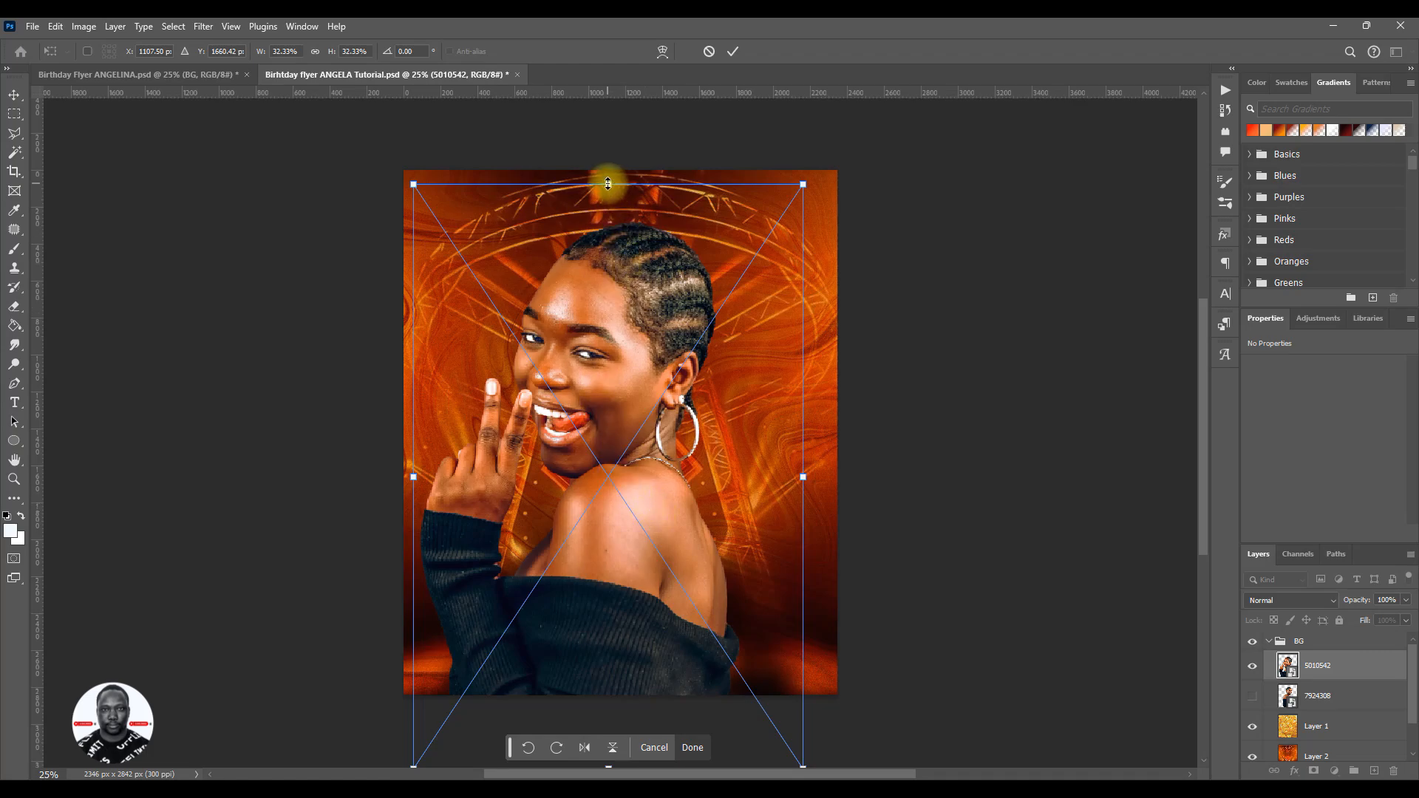
{"action": "left_click_drag", "start_coordinate": [609, 184], "coordinate": [608, 222]}
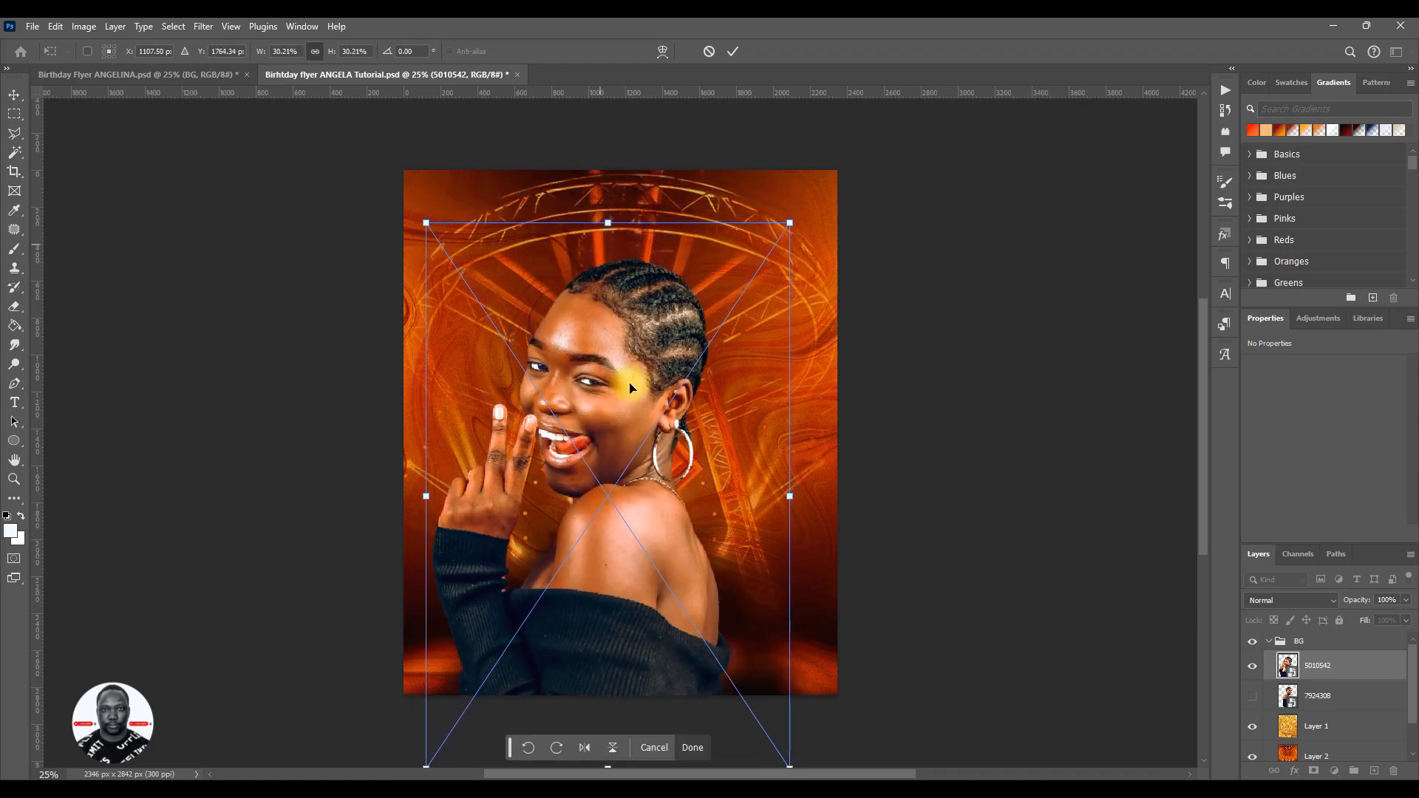
{"action": "left_click_drag", "start_coordinate": [616, 547], "coordinate": [603, 513]}
{"action": "left_click_drag", "start_coordinate": [586, 181], "coordinate": [584, 181]}
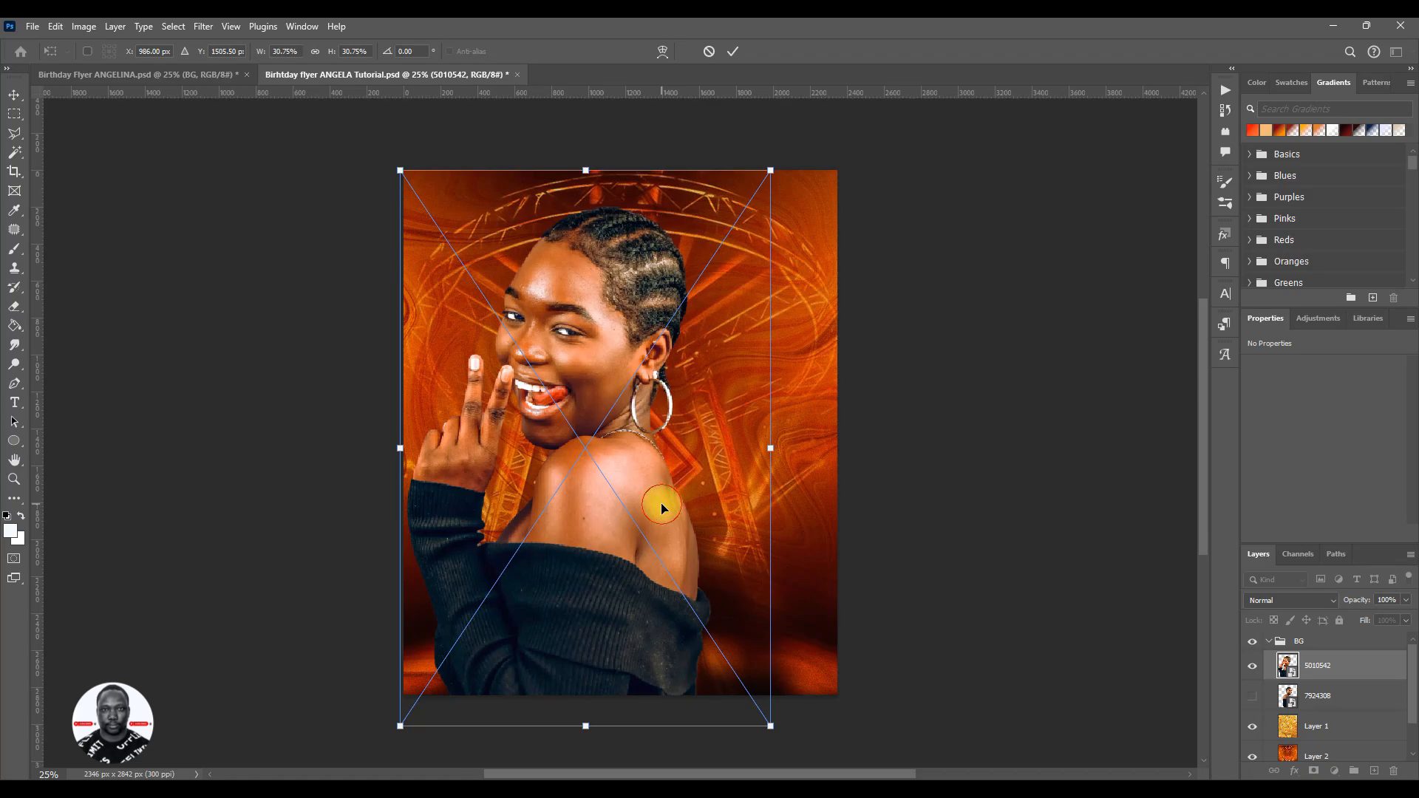
{"action": "left_click_drag", "start_coordinate": [663, 507], "coordinate": [666, 513]}
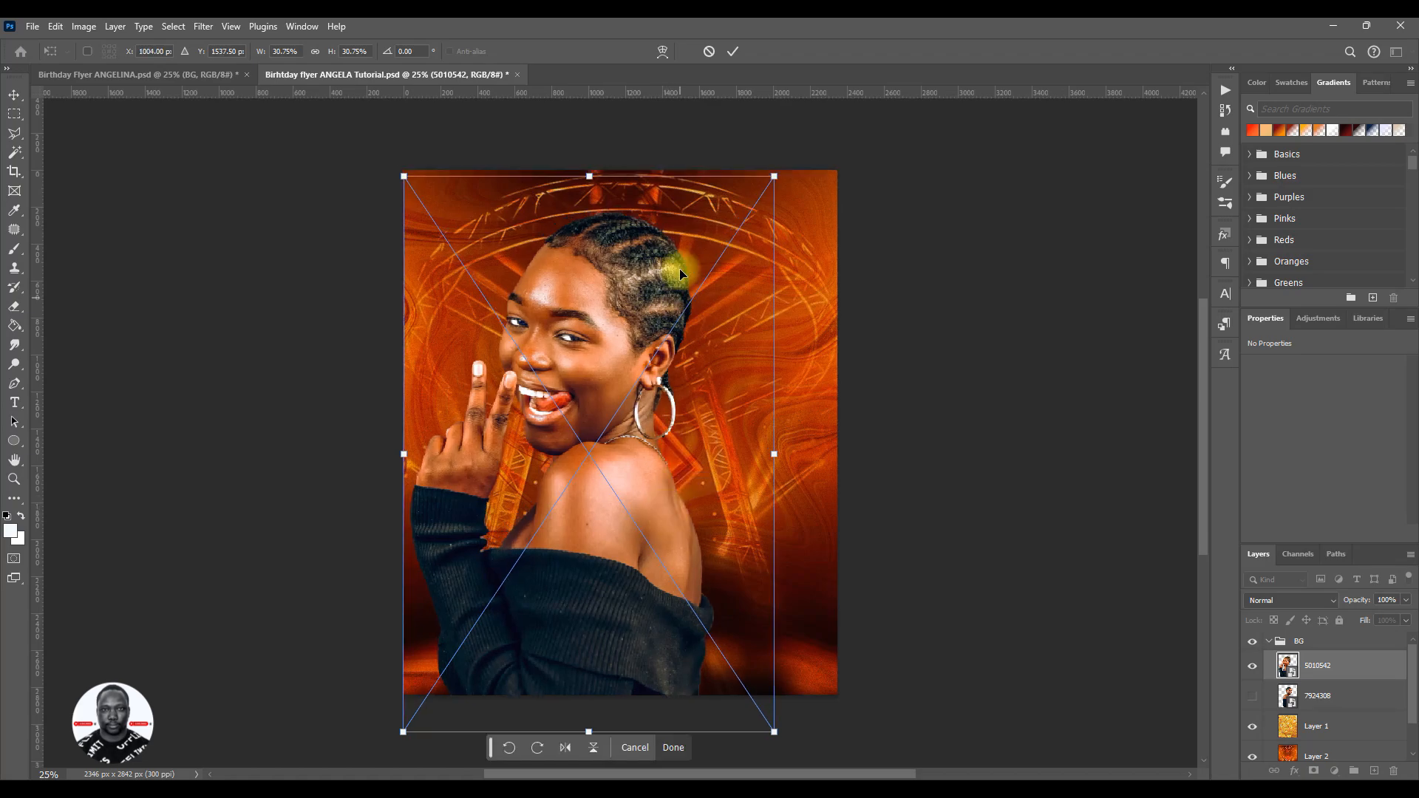
{"action": "left_click", "coordinate": [734, 50]}
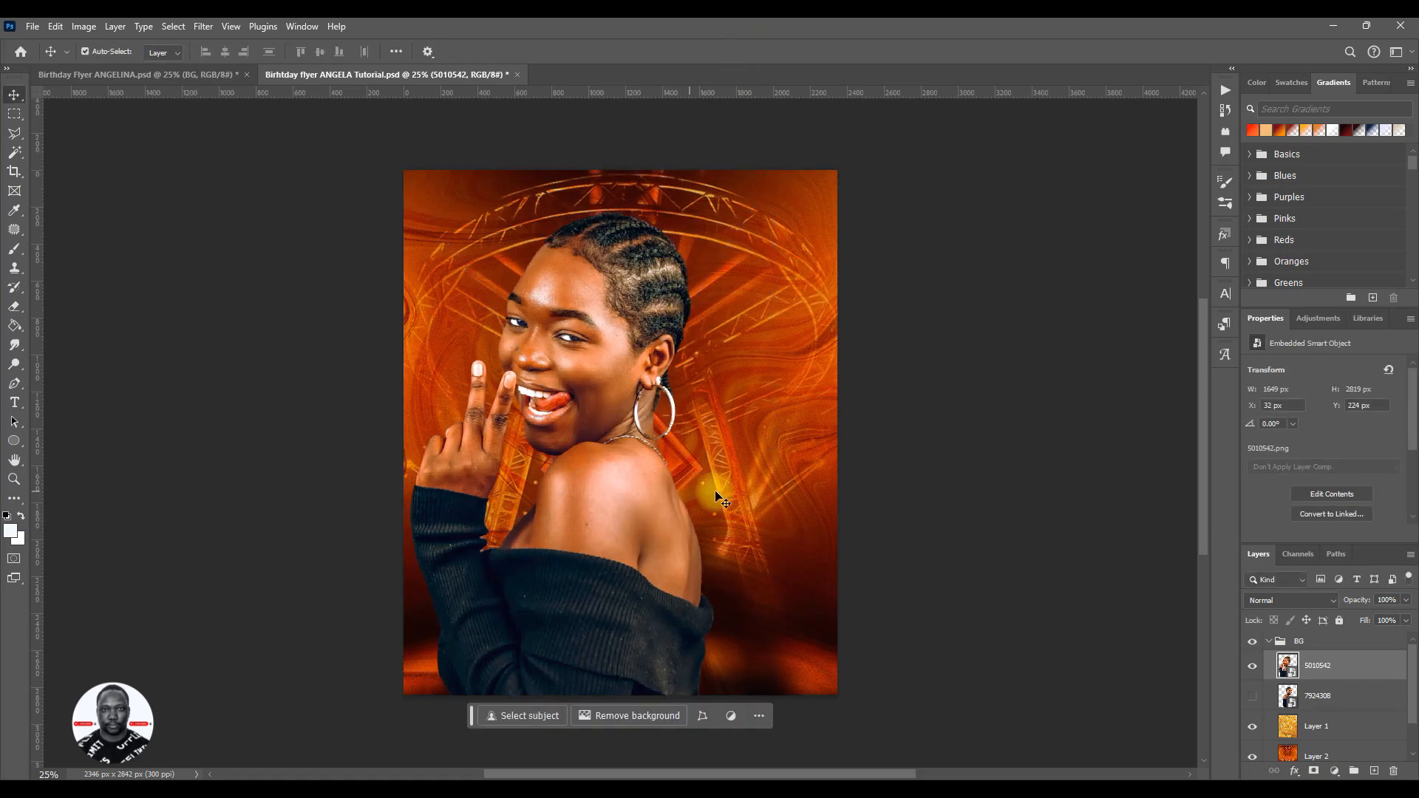
- Show the 7924308 cutout and move its layer above the 5010542 layer
{"action": "left_click", "coordinate": [1252, 695]}
{"action": "left_click", "coordinate": [1299, 706]}
{"action": "left_click_drag", "start_coordinate": [1328, 703], "coordinate": [1325, 666]}
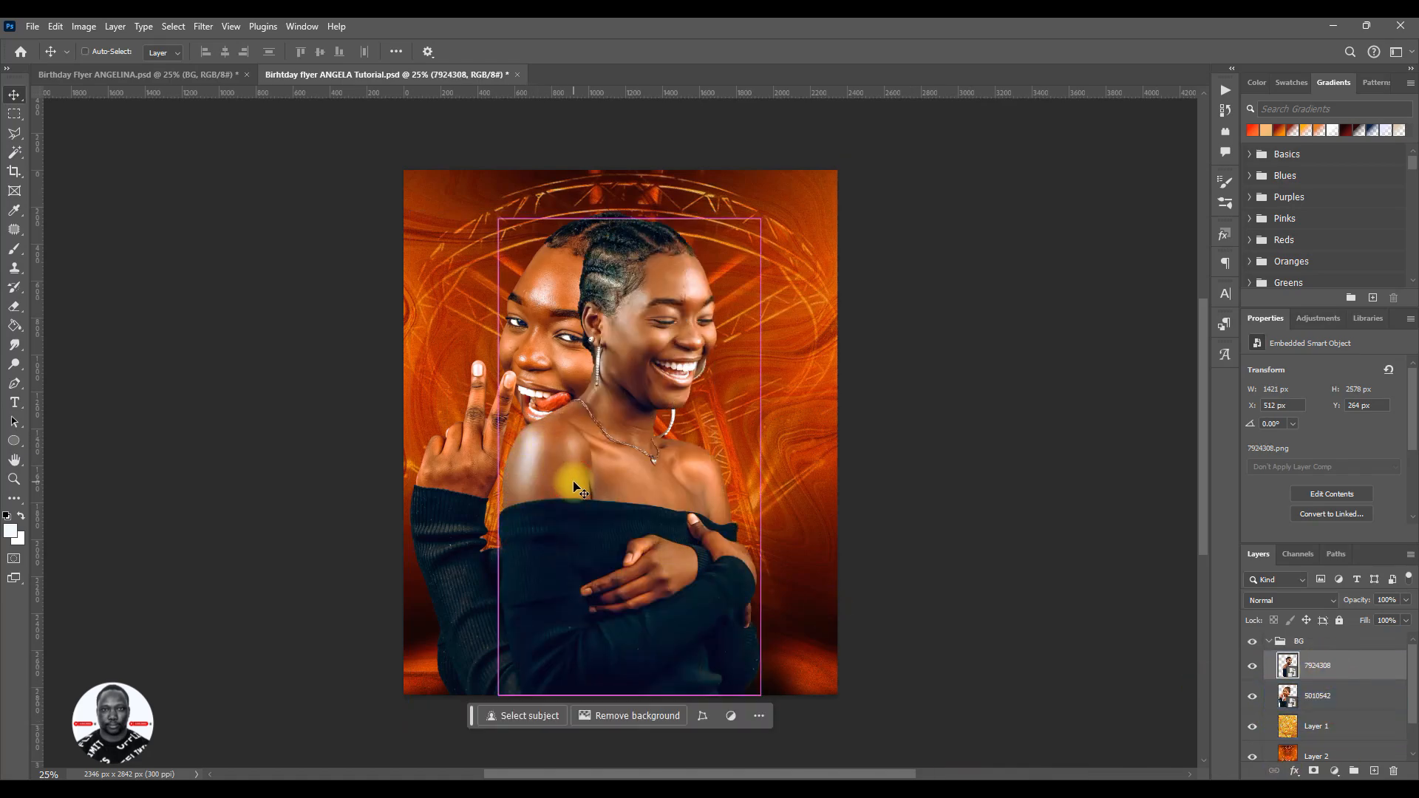
- Scale the 7924308 cutout down to about 21.83% and place it at the flyer's lower right, at about X 1047 px, Y 983 px
{"action": "key", "text": "ctrl+t"}
{"action": "left_click_drag", "start_coordinate": [640, 170], "coordinate": [667, 315]}
{"action": "left_click_drag", "start_coordinate": [665, 557], "coordinate": [720, 566]}
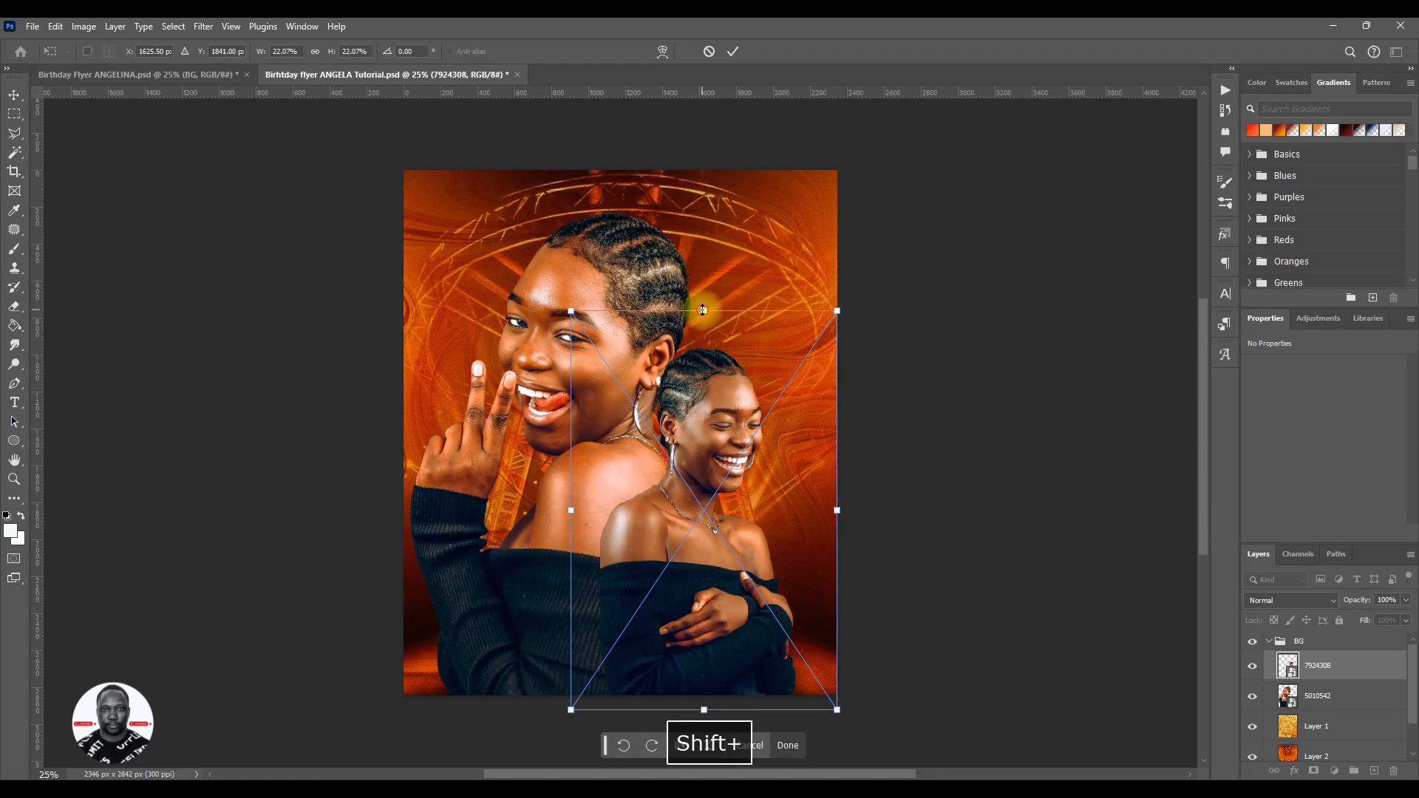
{"action": "left_click_drag", "start_coordinate": [703, 310], "coordinate": [704, 315]}
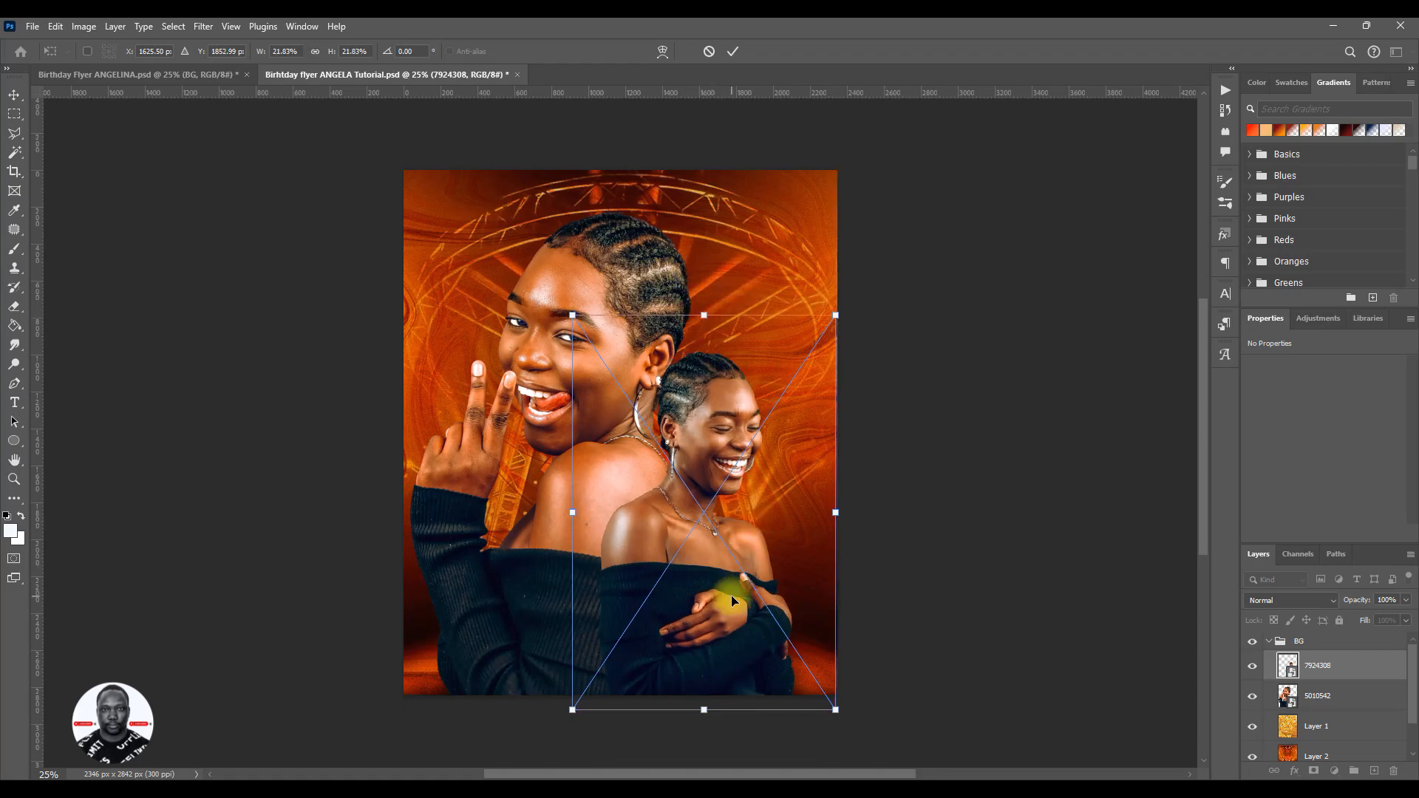
{"action": "left_click", "coordinate": [729, 53]}
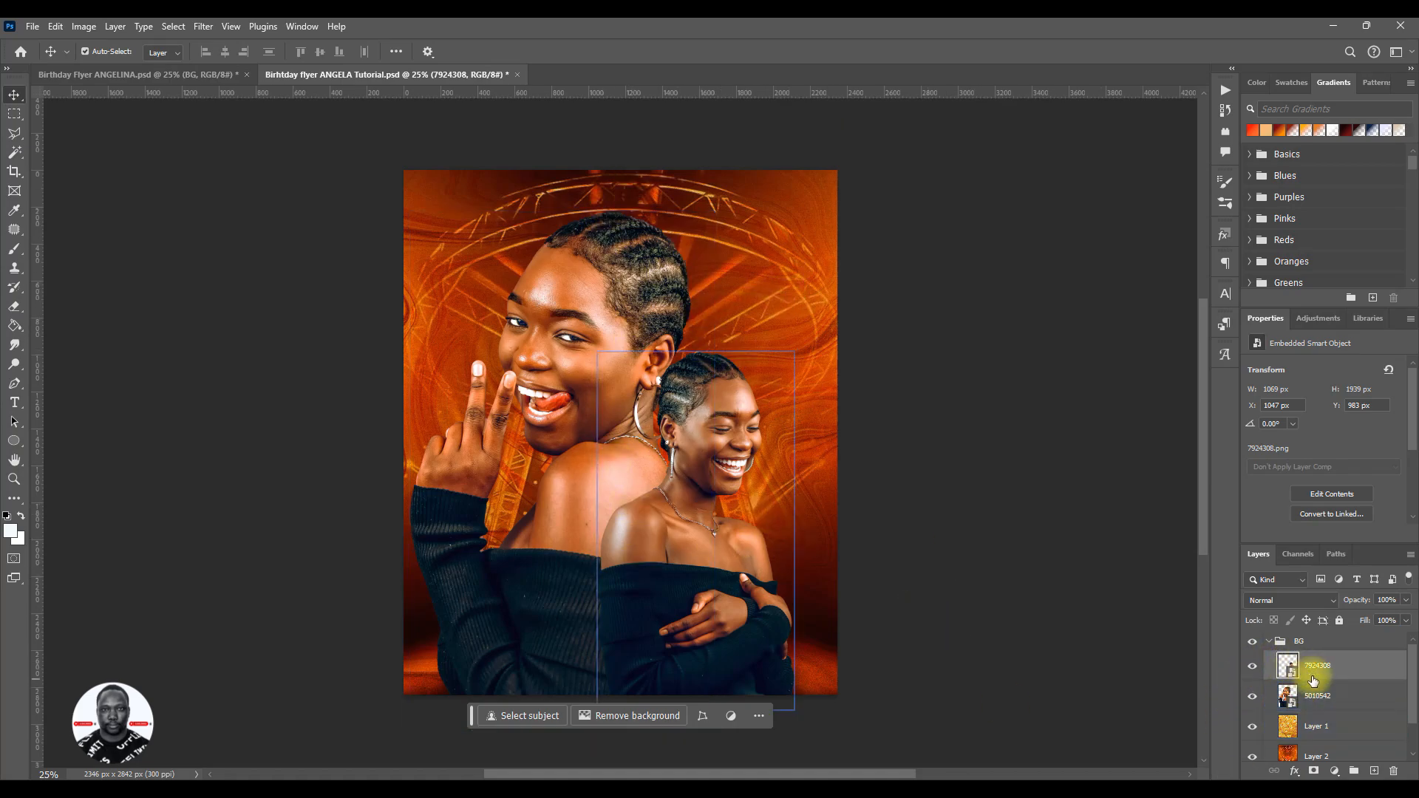
- Move both cutout layers, 7924308 and 5010542, out of the BG group to above it, and collapse the BG group
{"action": "left_click", "coordinate": [1318, 700]}
{"action": "left_click", "coordinate": [1320, 668], "text": "ctrl"}
{"action": "left_click_drag", "start_coordinate": [1320, 694], "coordinate": [1310, 636]}
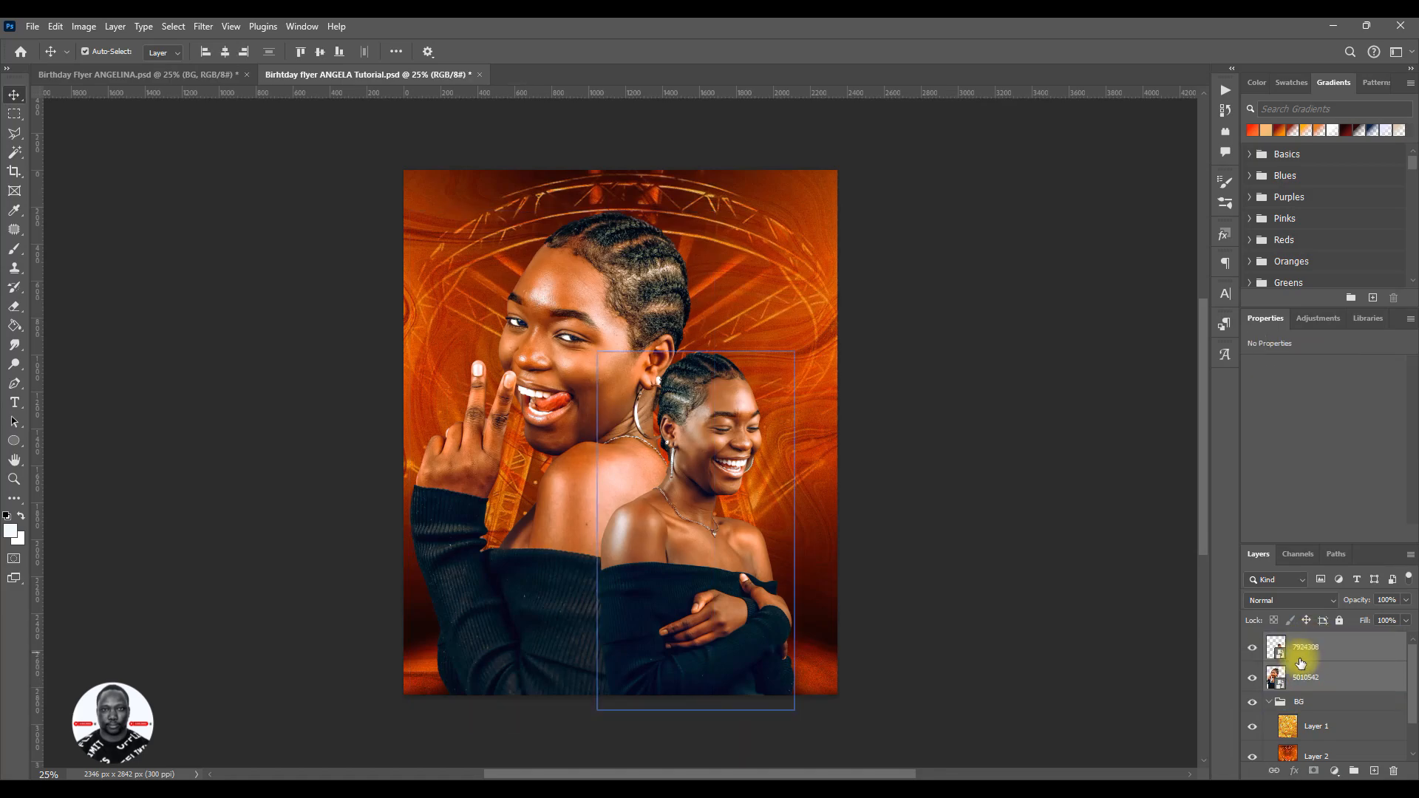
{"action": "left_click", "coordinate": [1269, 704]}
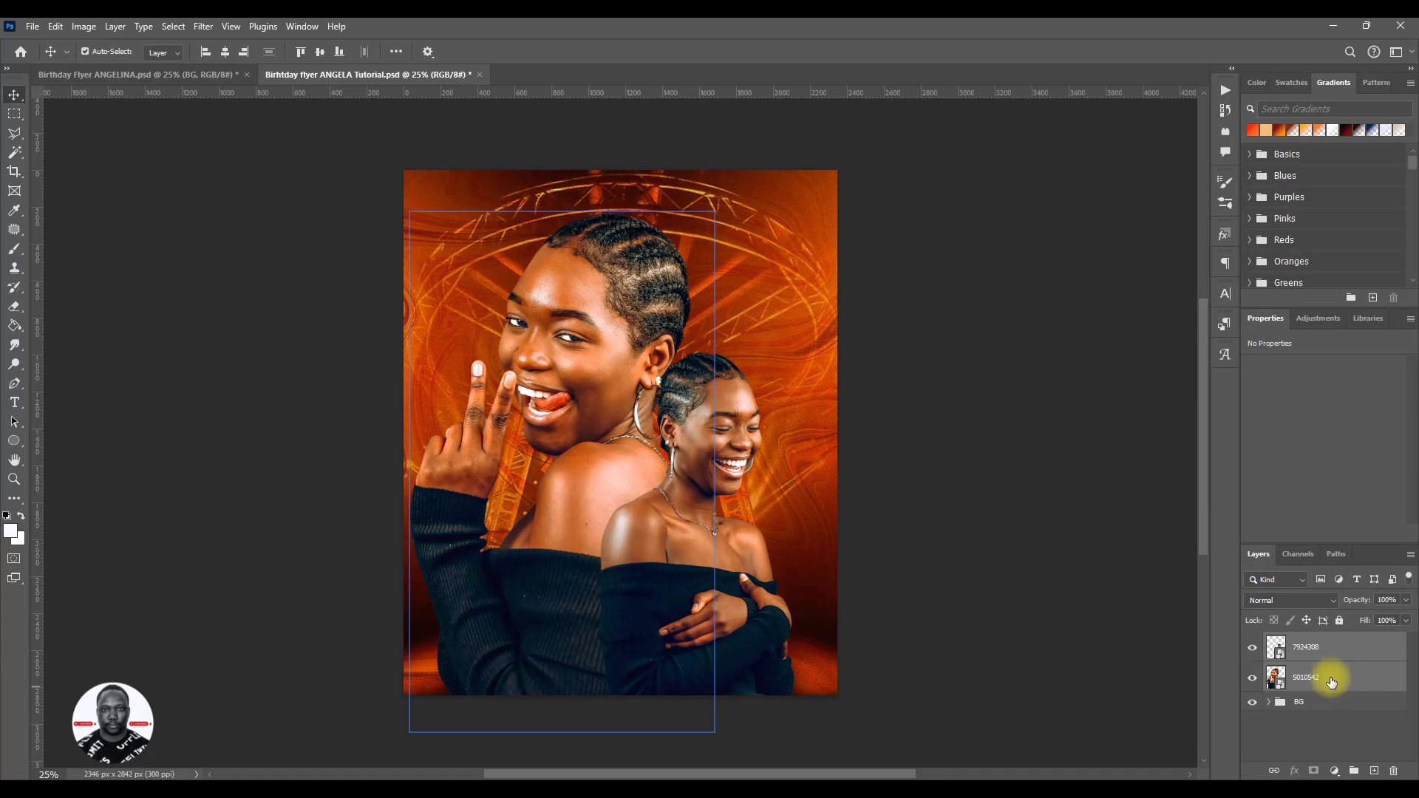
- Group the two cutout layers, name the group IMAGE, and save the flyer
{"action": "key", "text": "ctrl+g"}
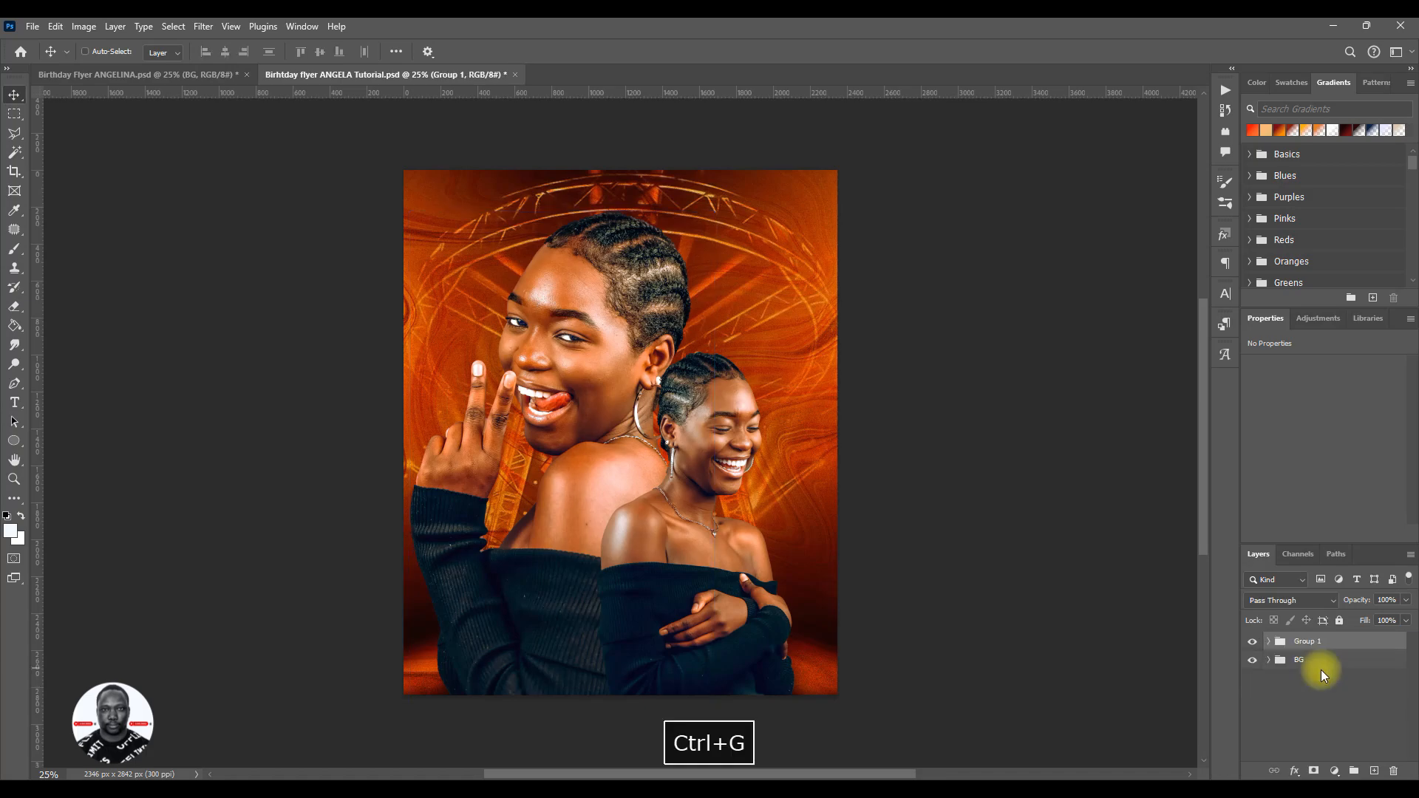
{"action": "double_click", "coordinate": [1309, 641]}
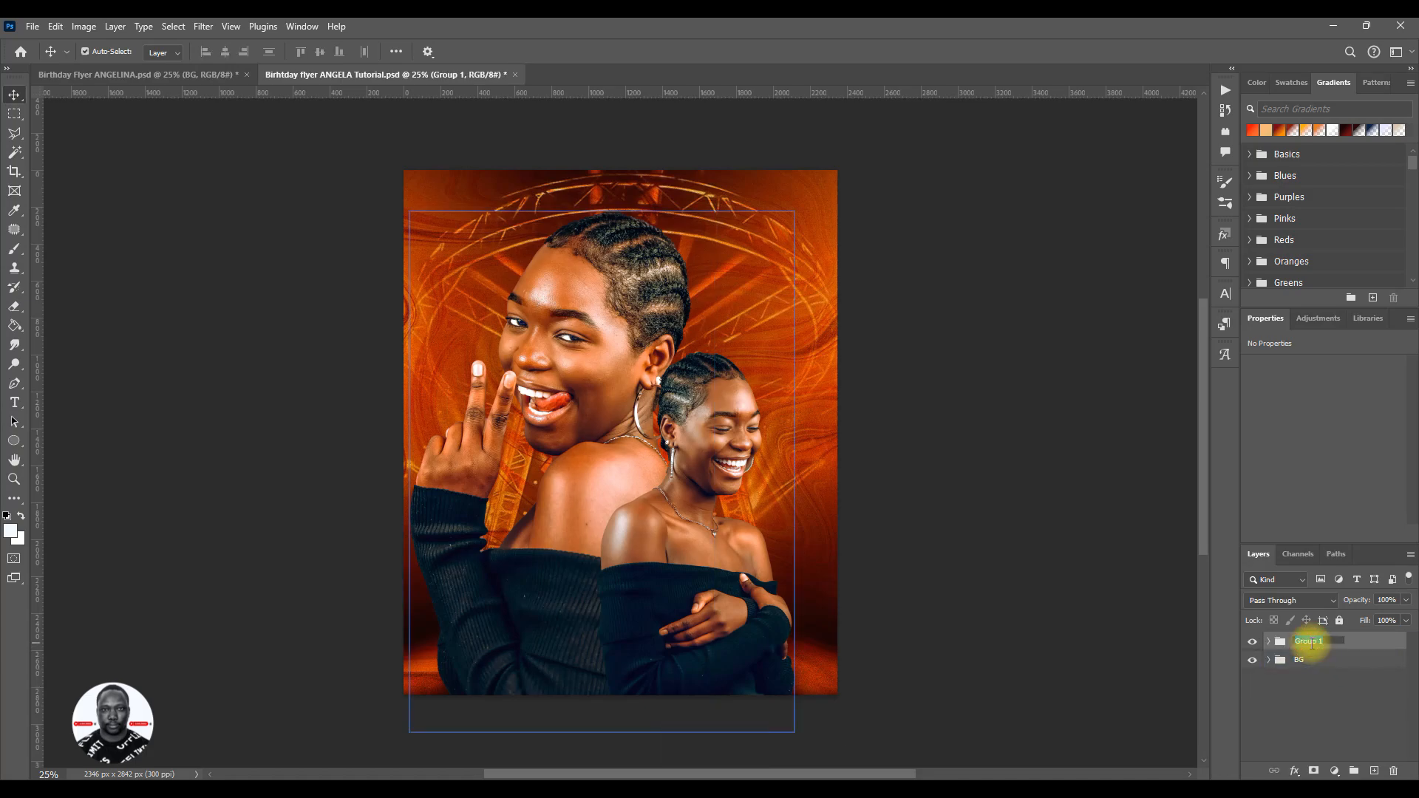
{"action": "type", "text": "IMAGE"}
{"action": "key", "text": "Return"}
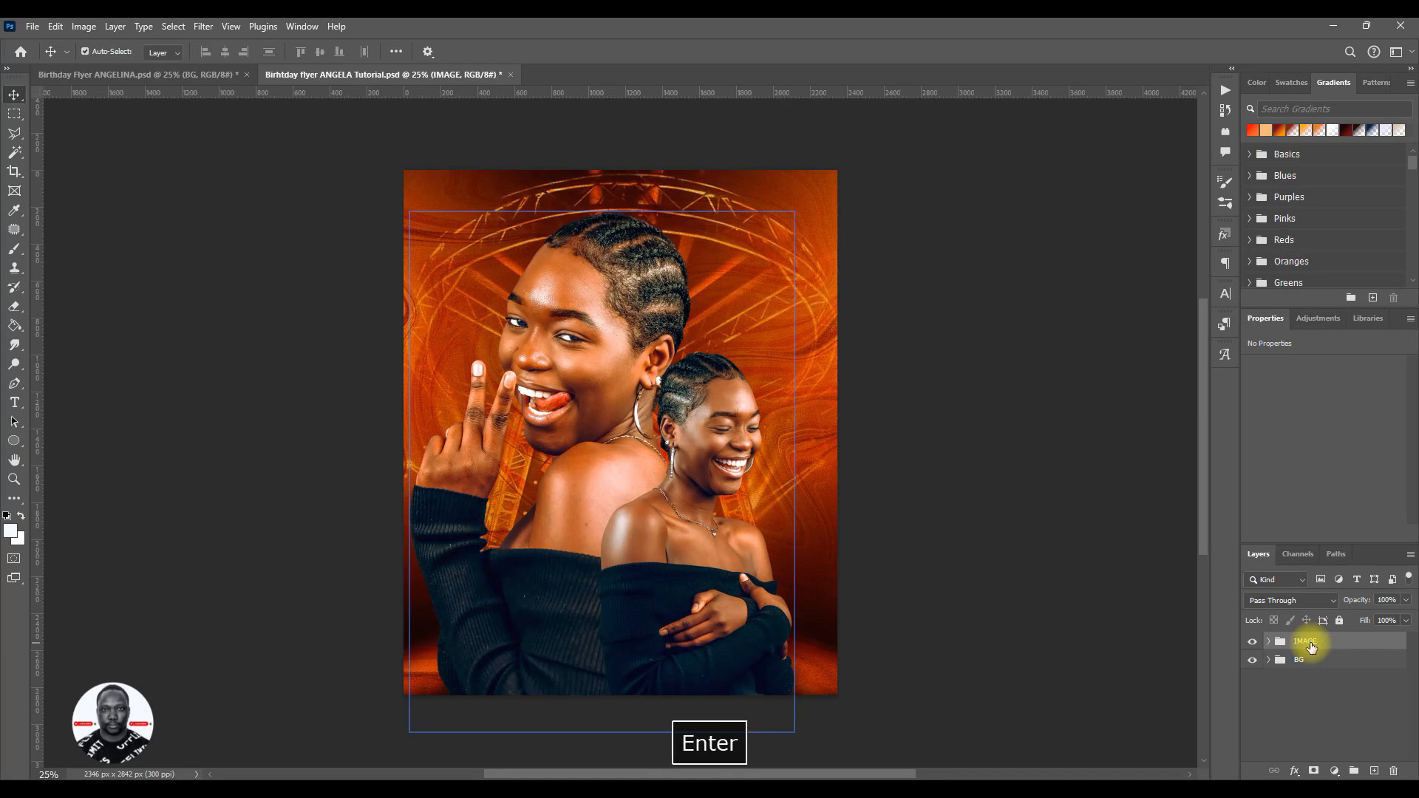
{"action": "key", "text": "ctrl+s"}
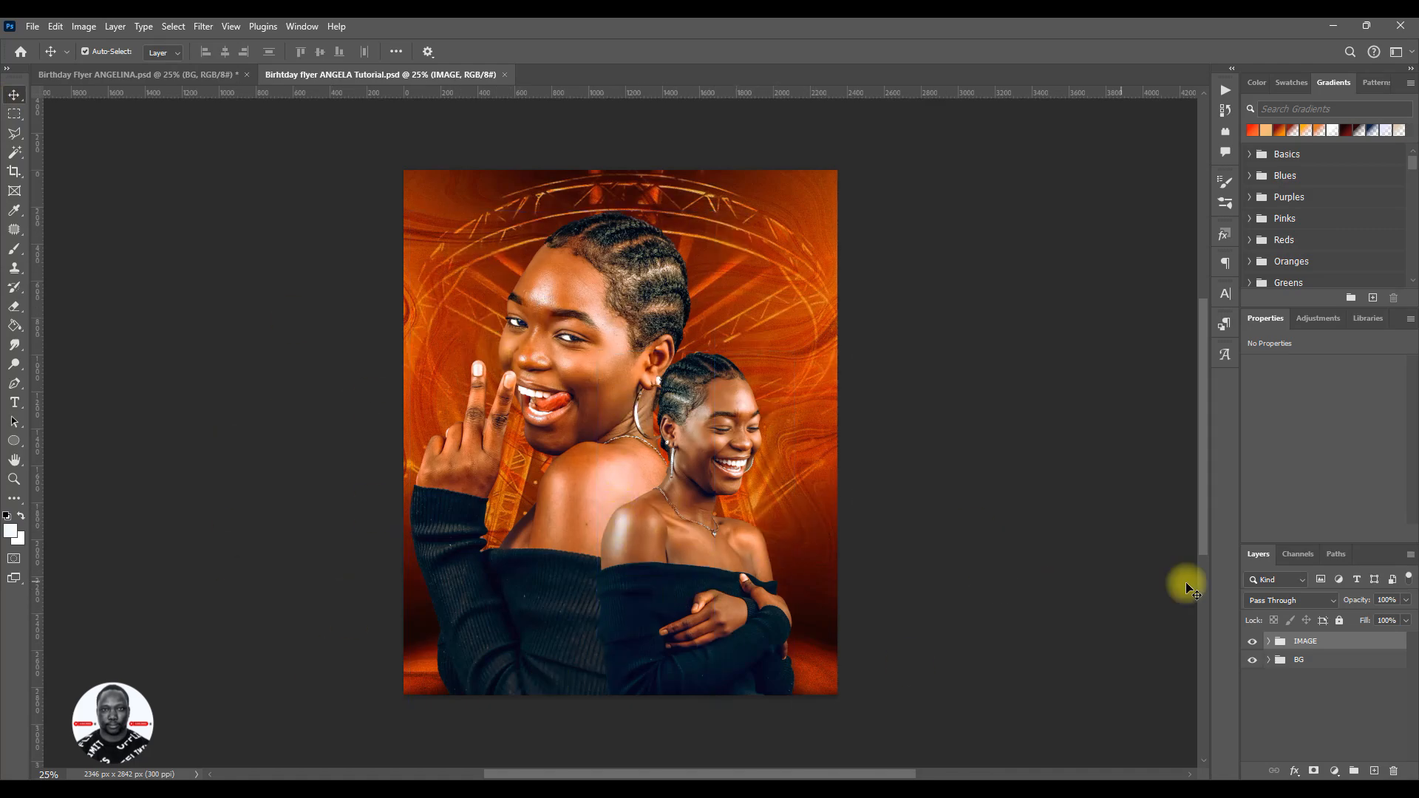
{"action": "key", "text": "ctrl+s"}
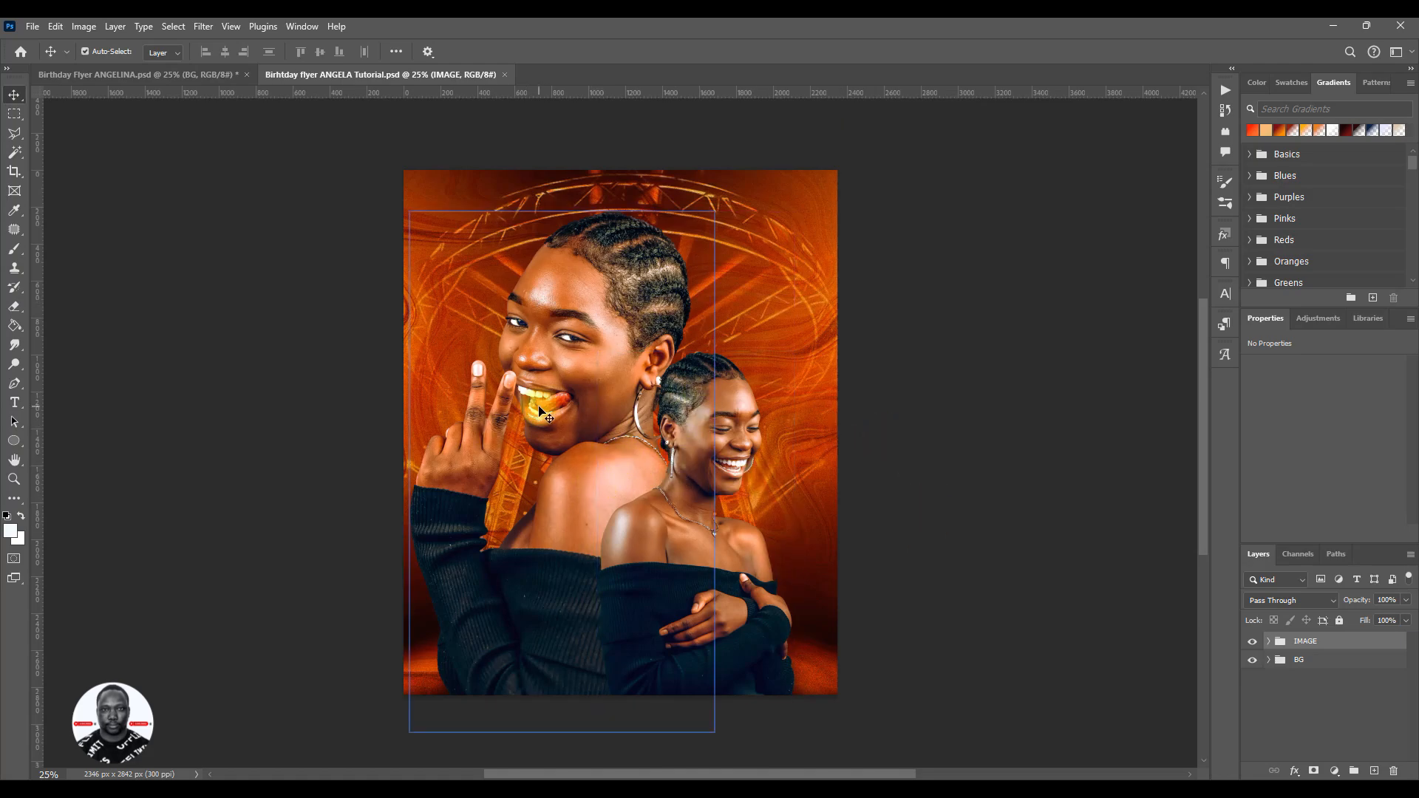
- Enlarge the 7924308 cutout slightly to about 22.07%, keeping its bottom edge in place
{"action": "left_click", "coordinate": [714, 431]}
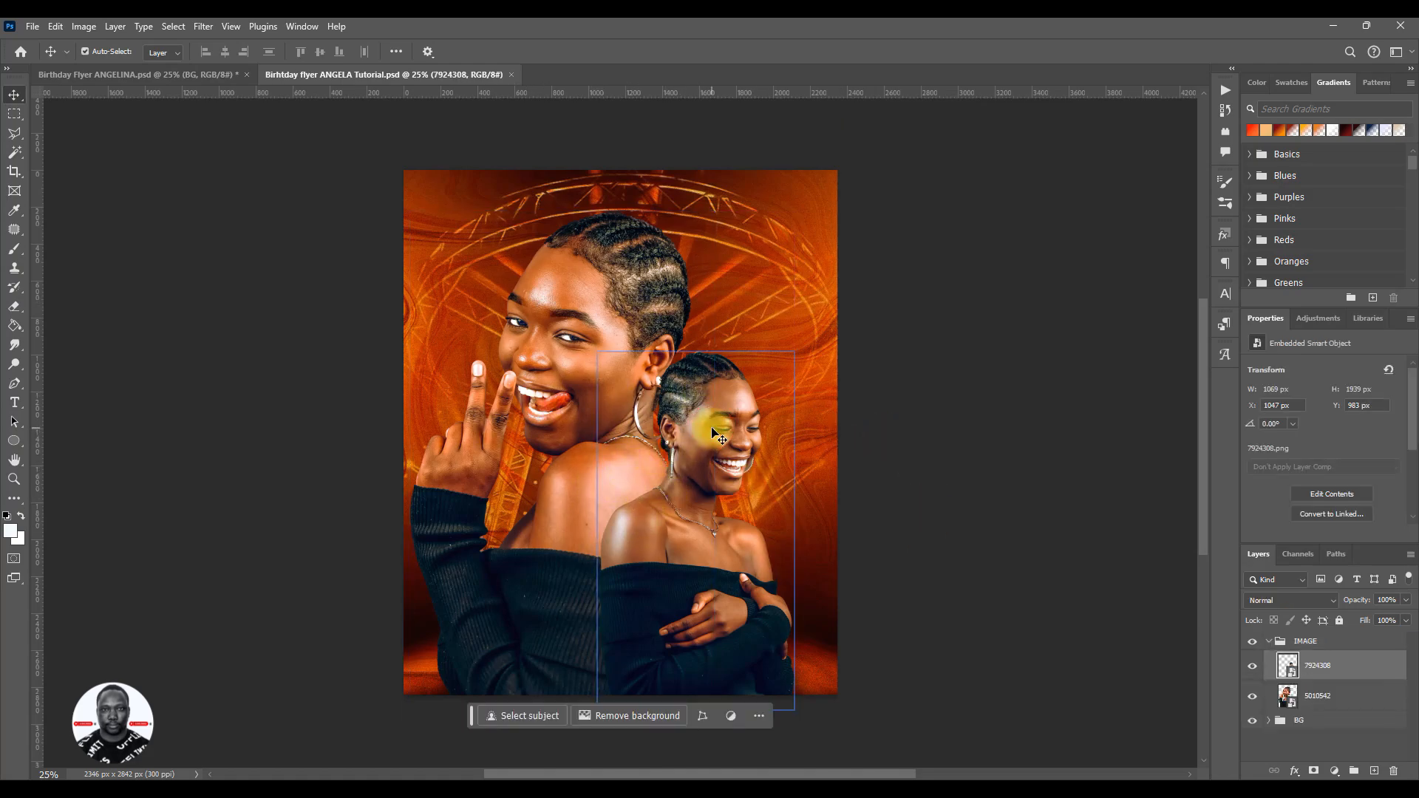
{"action": "key", "text": "ctrl+t"}
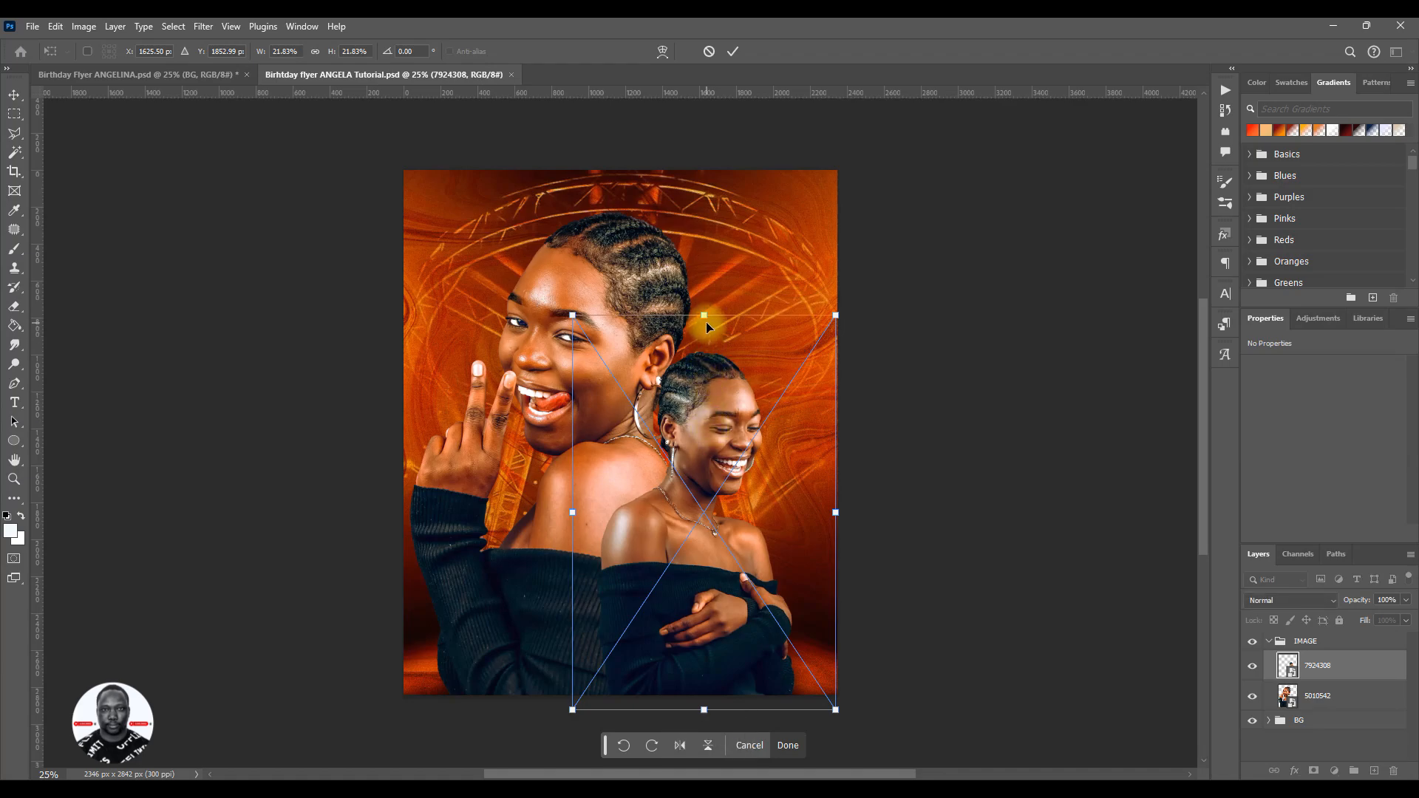
{"action": "left_click_drag", "start_coordinate": [706, 318], "coordinate": [709, 310]}
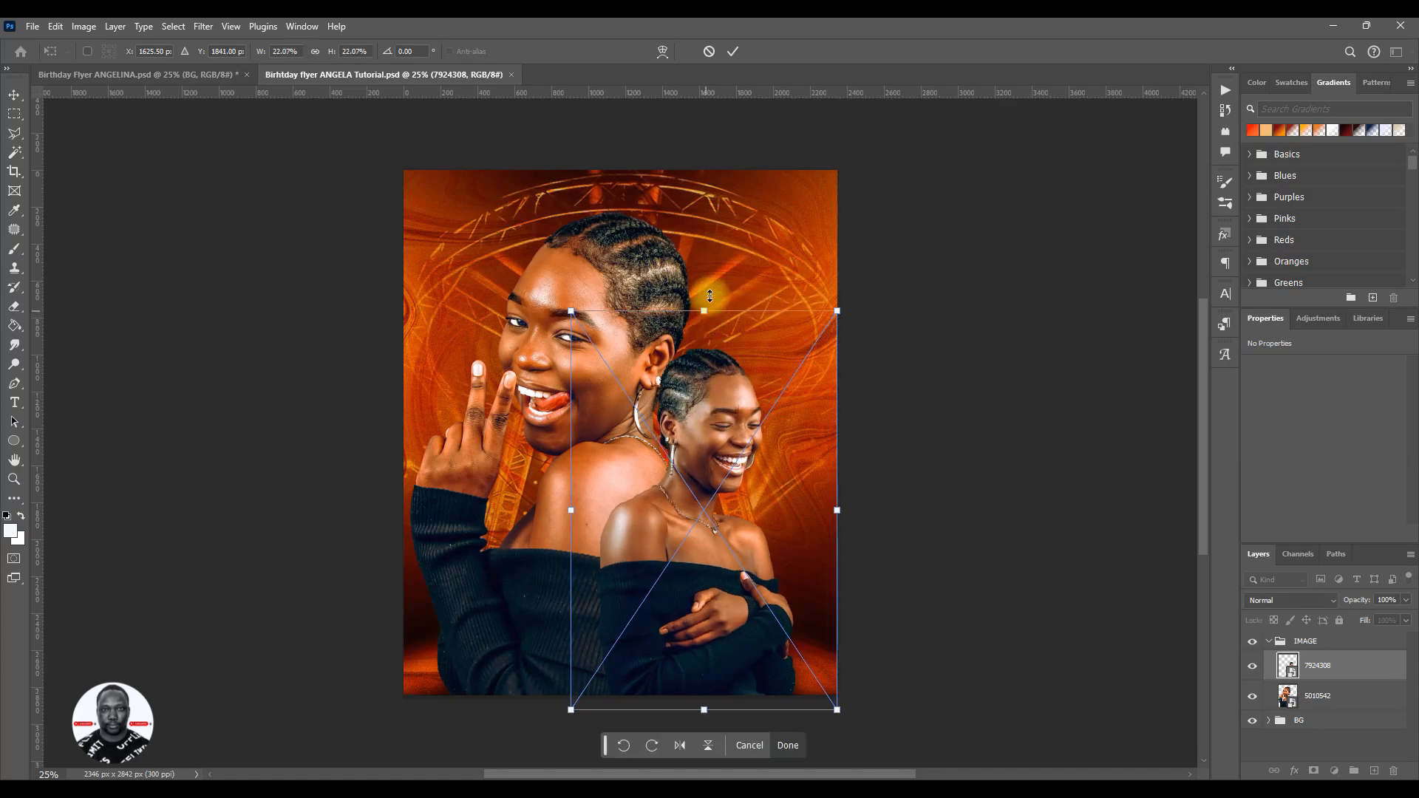
{"action": "left_click", "coordinate": [729, 52]}
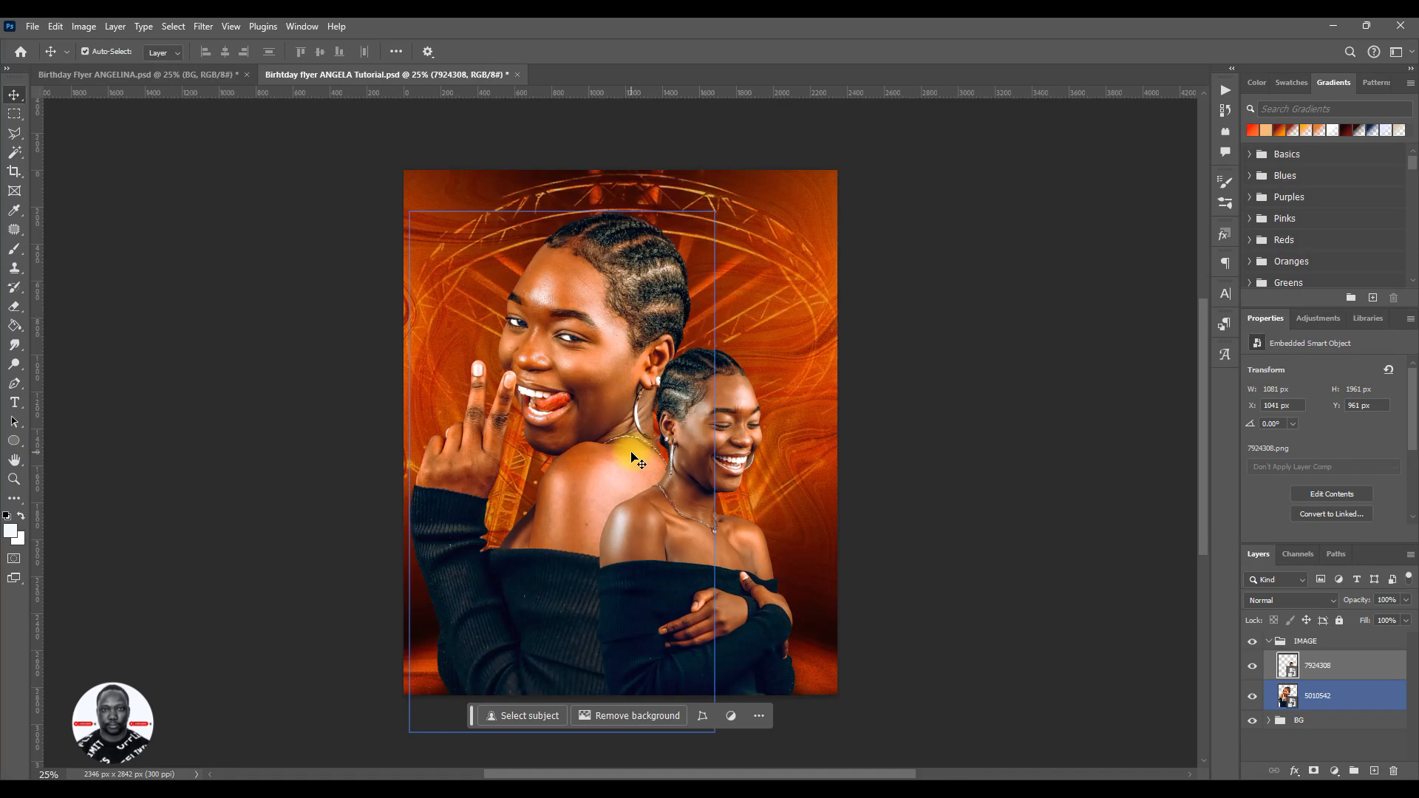
- Switch to File Explorer, view the original 5010542.webp photo with its purple background in the browser, and return to Photoshop
{"action": "mouse_move", "coordinate": [178, 791]}
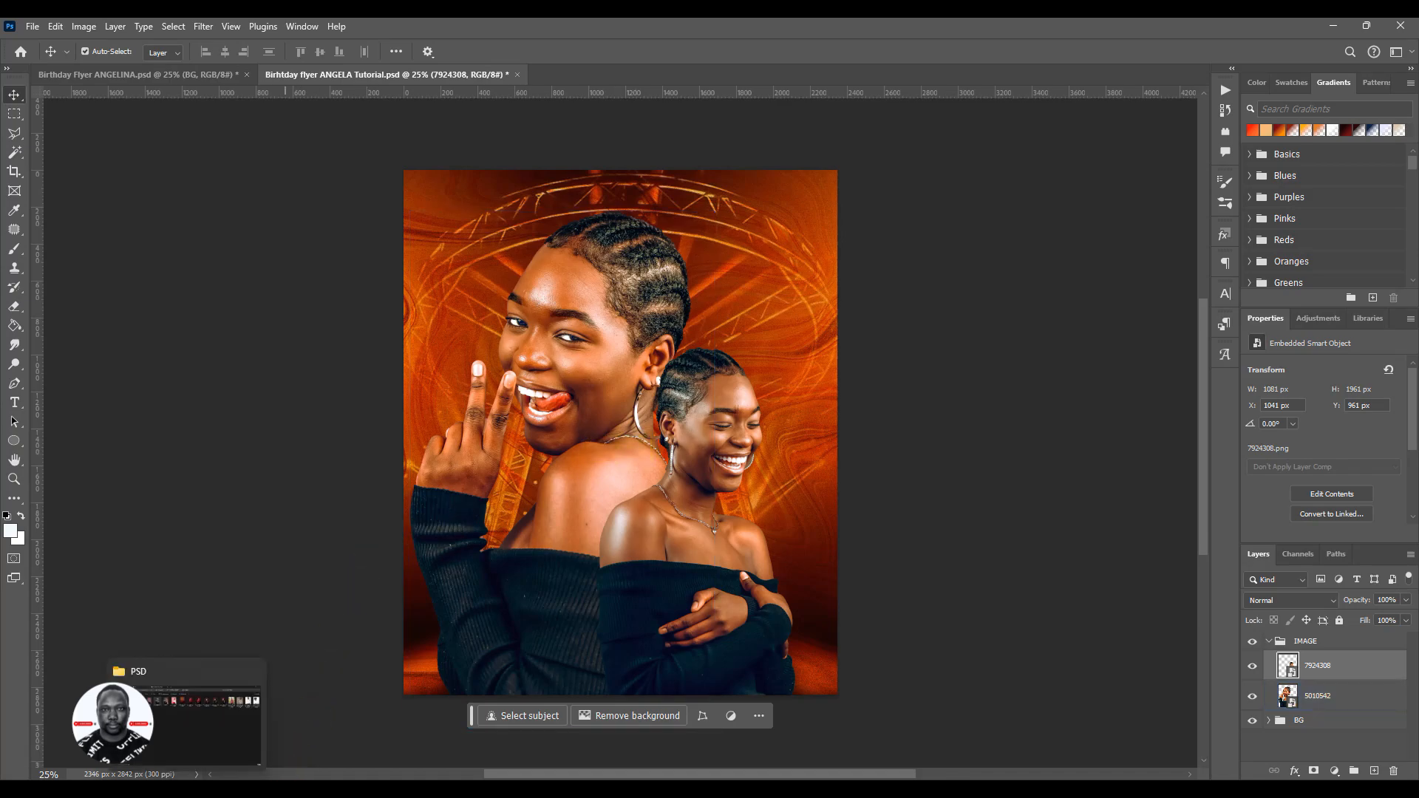
{"action": "left_click", "coordinate": [204, 742]}
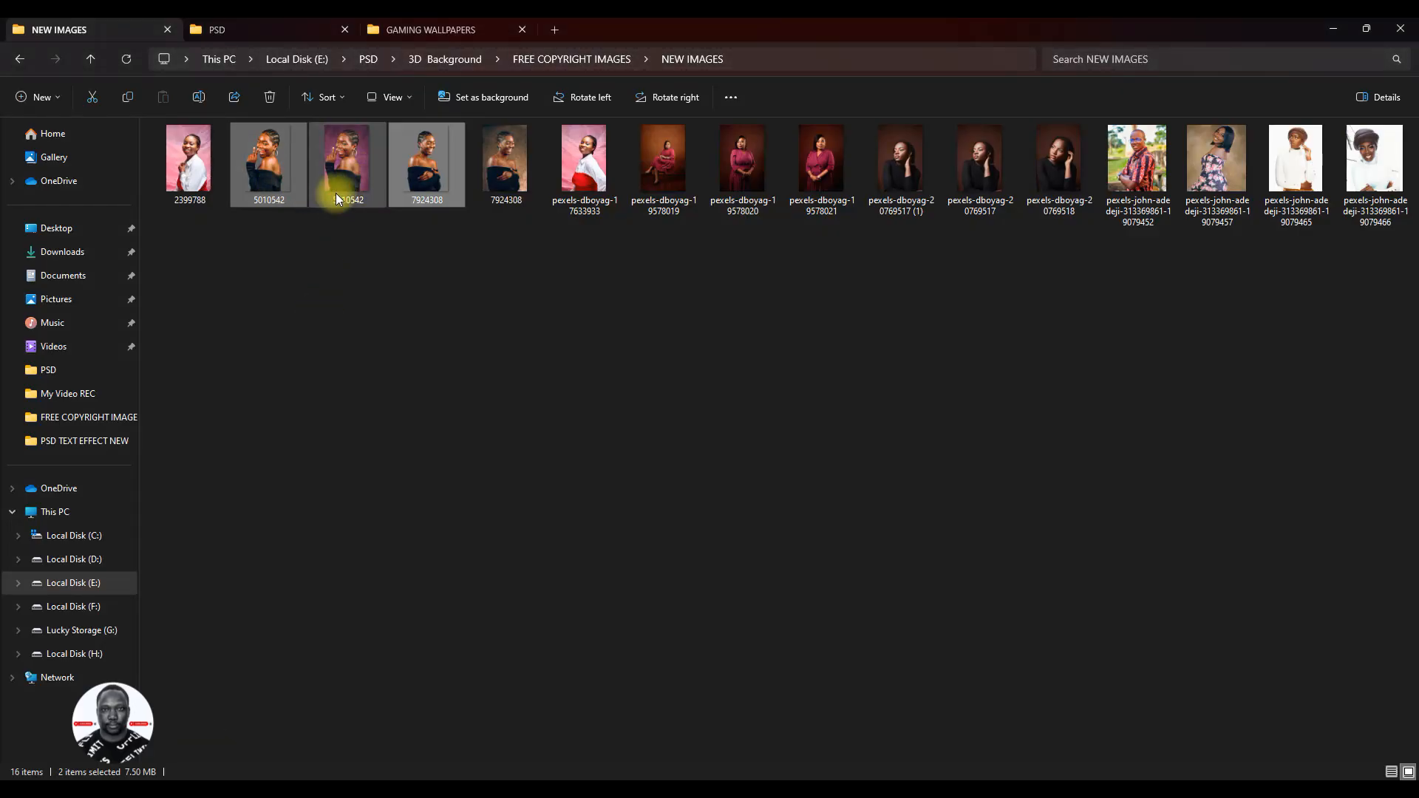
{"action": "left_click", "coordinate": [360, 184]}
{"action": "double_click", "coordinate": [359, 185]}
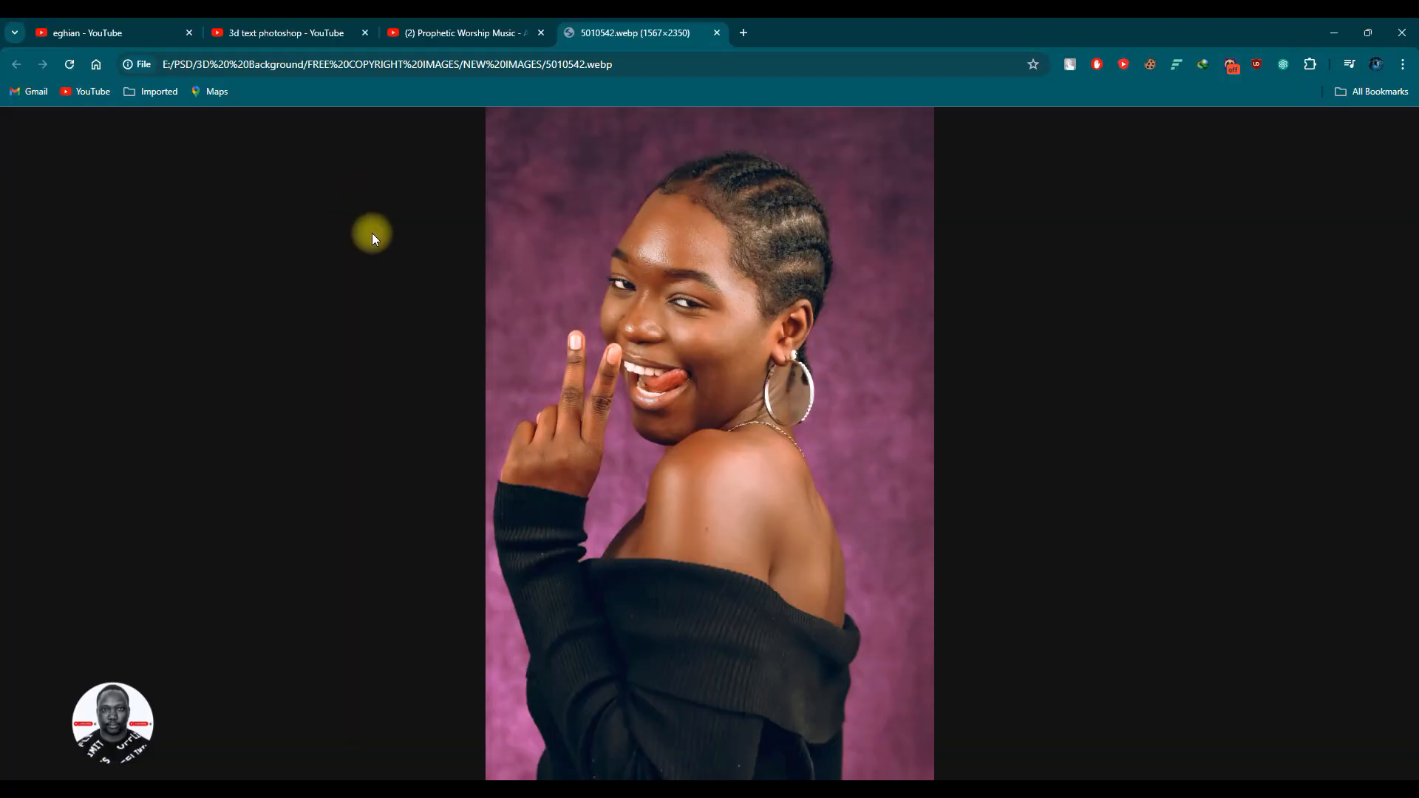
{"action": "left_click", "coordinate": [719, 33]}
{"action": "left_click", "coordinate": [1331, 28]}
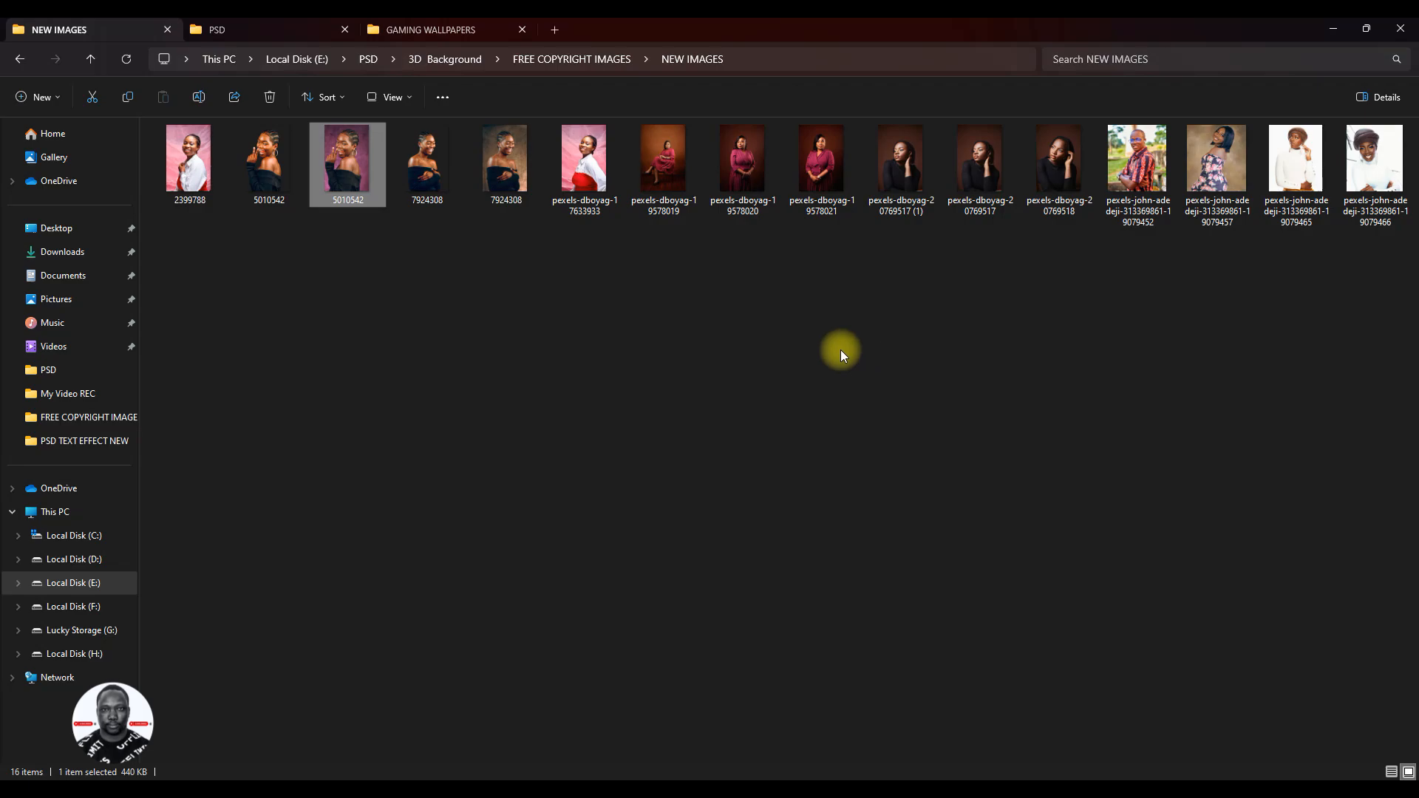
{"action": "left_click", "coordinate": [1333, 39]}
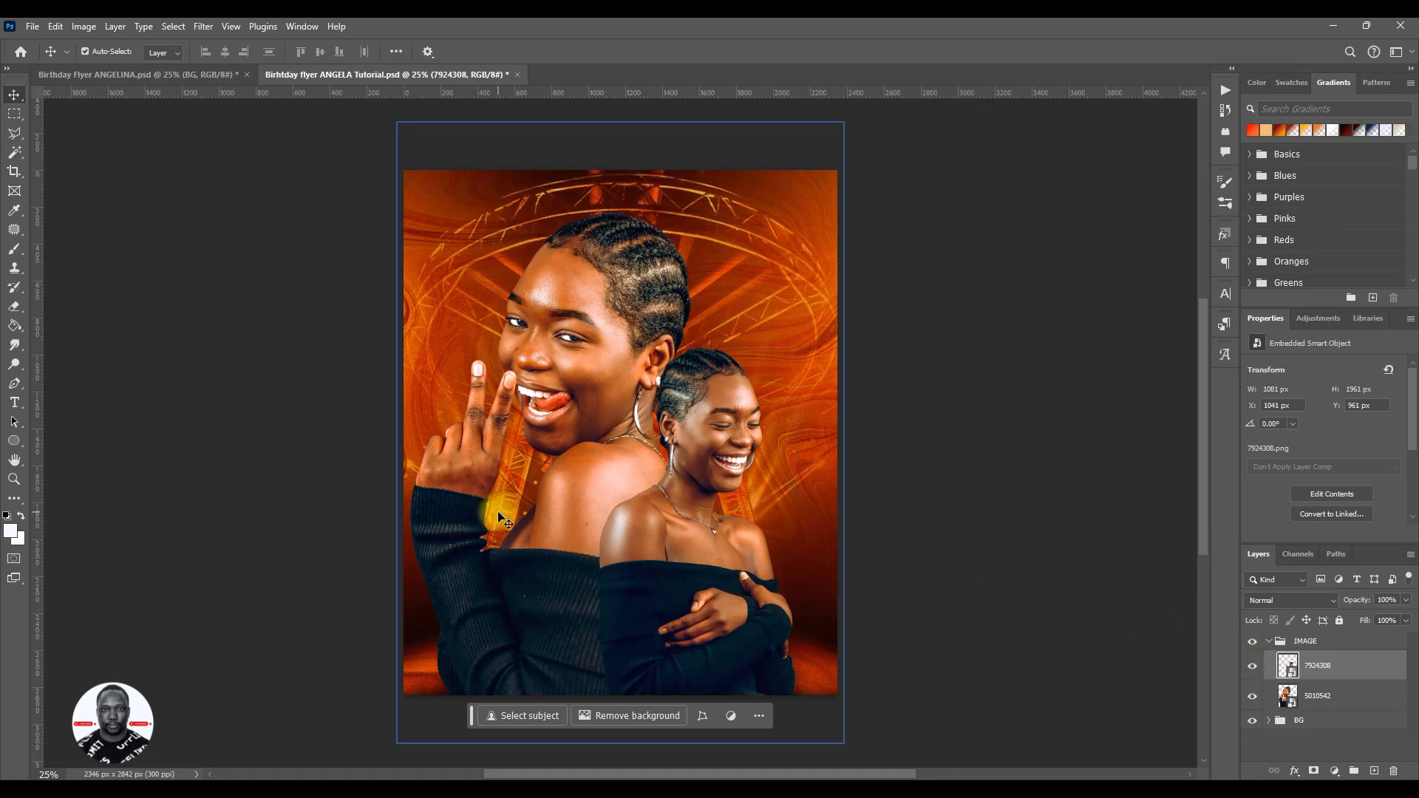
- Save the flyer, then select and collapse the IMAGE group
{"action": "key", "text": "ctrl"}
{"action": "key", "text": "ctrl+s"}
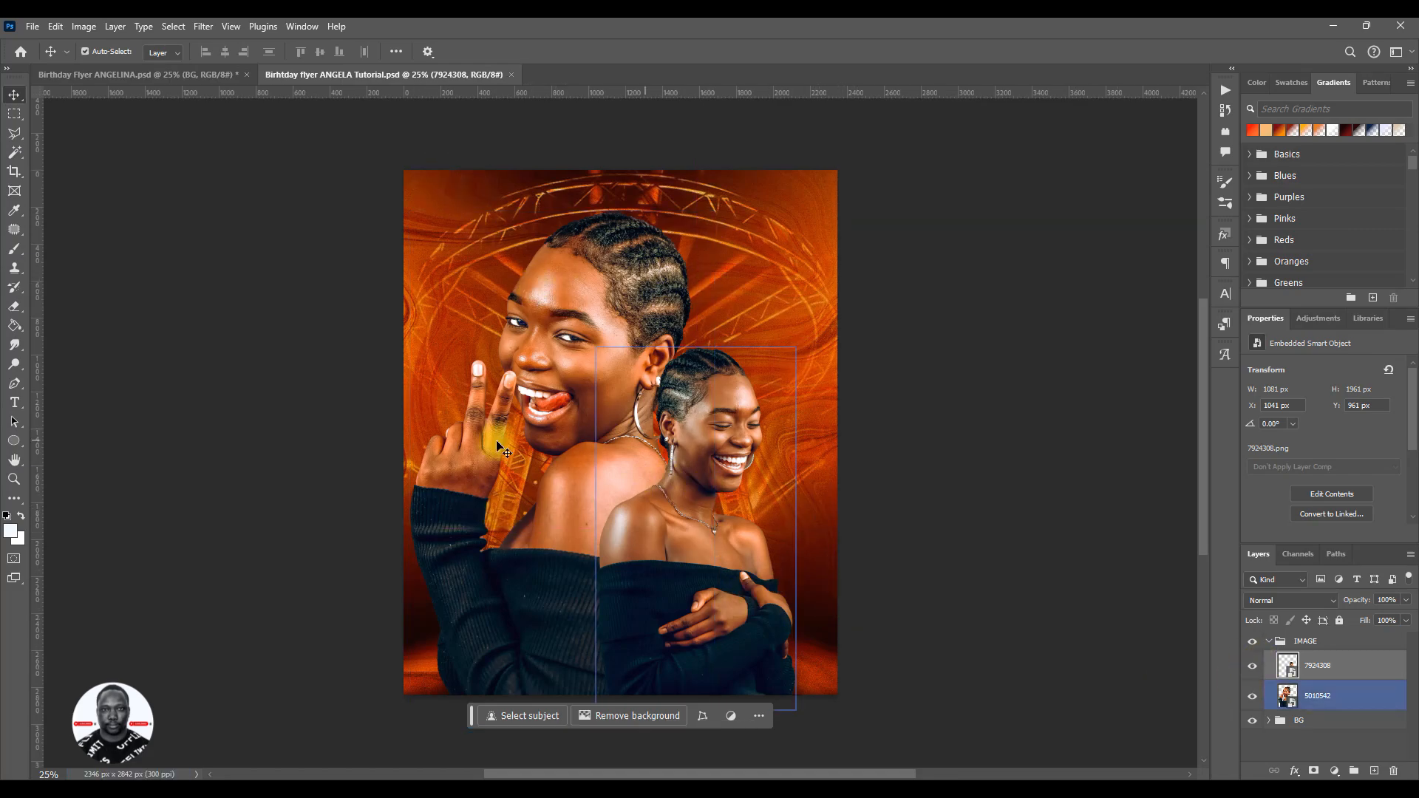
{"action": "left_click", "coordinate": [1287, 641]}
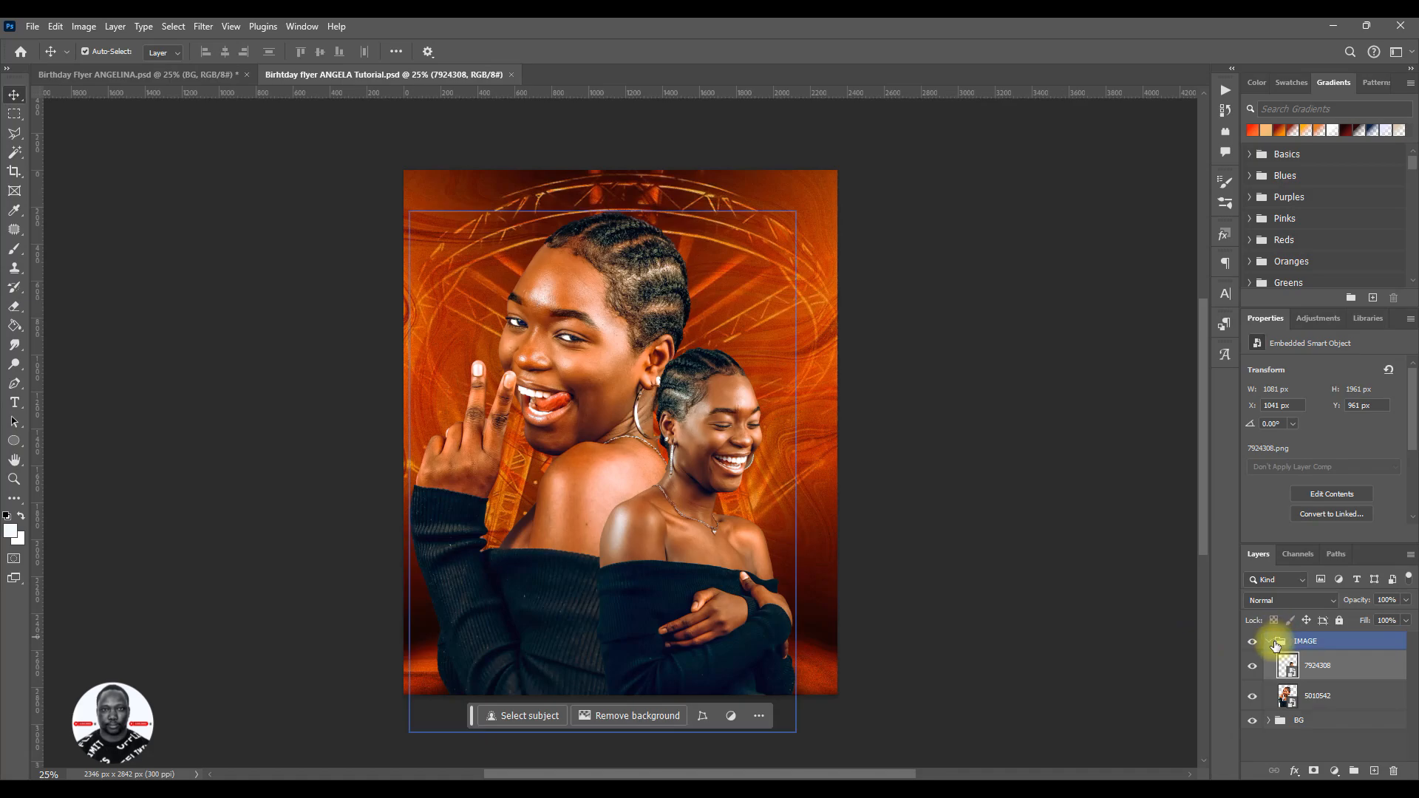
{"action": "left_click", "coordinate": [1269, 642]}
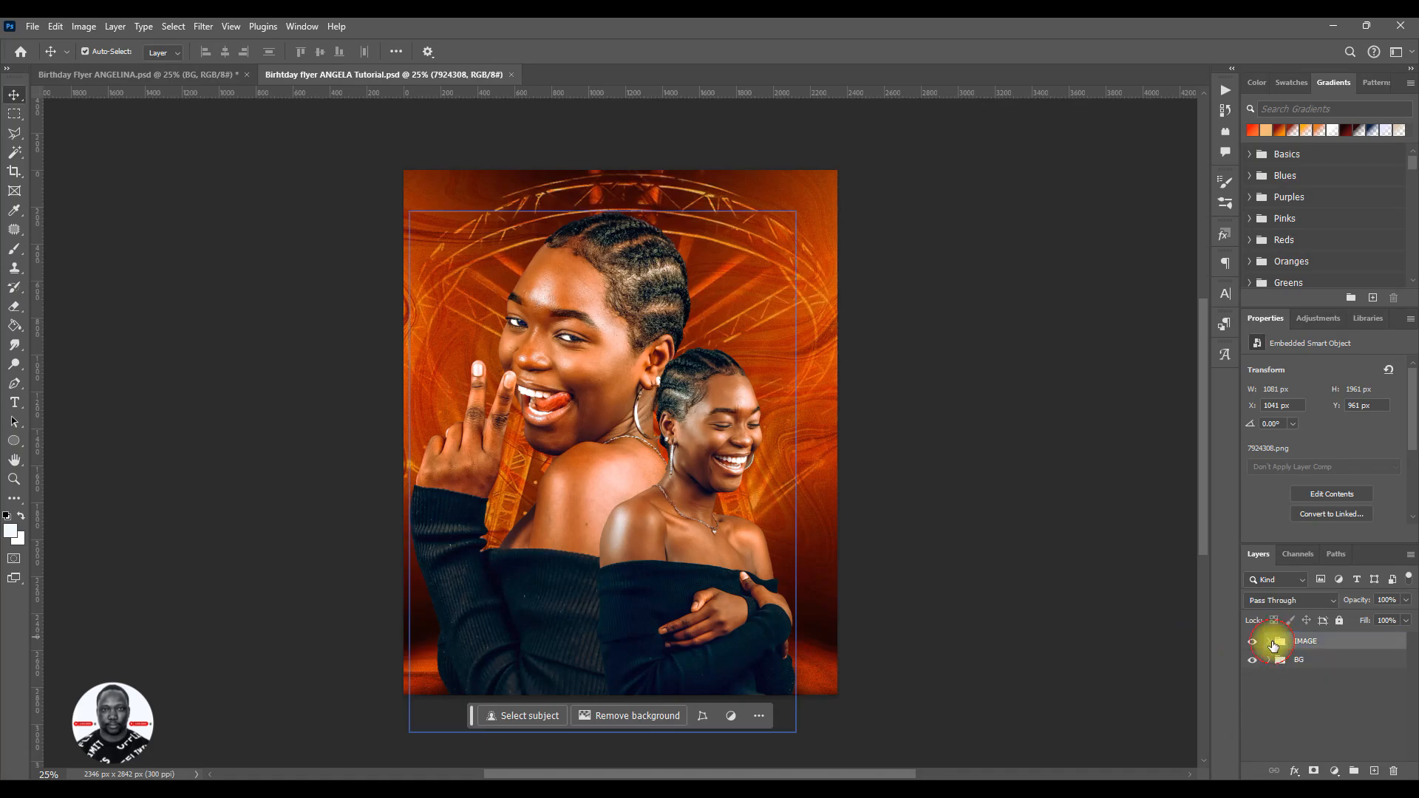
- Check the finished reference flyer, return to the tutorial flyer, and start a new text line above the larger portrait at 10 pt
{"action": "left_click", "coordinate": [136, 74]}
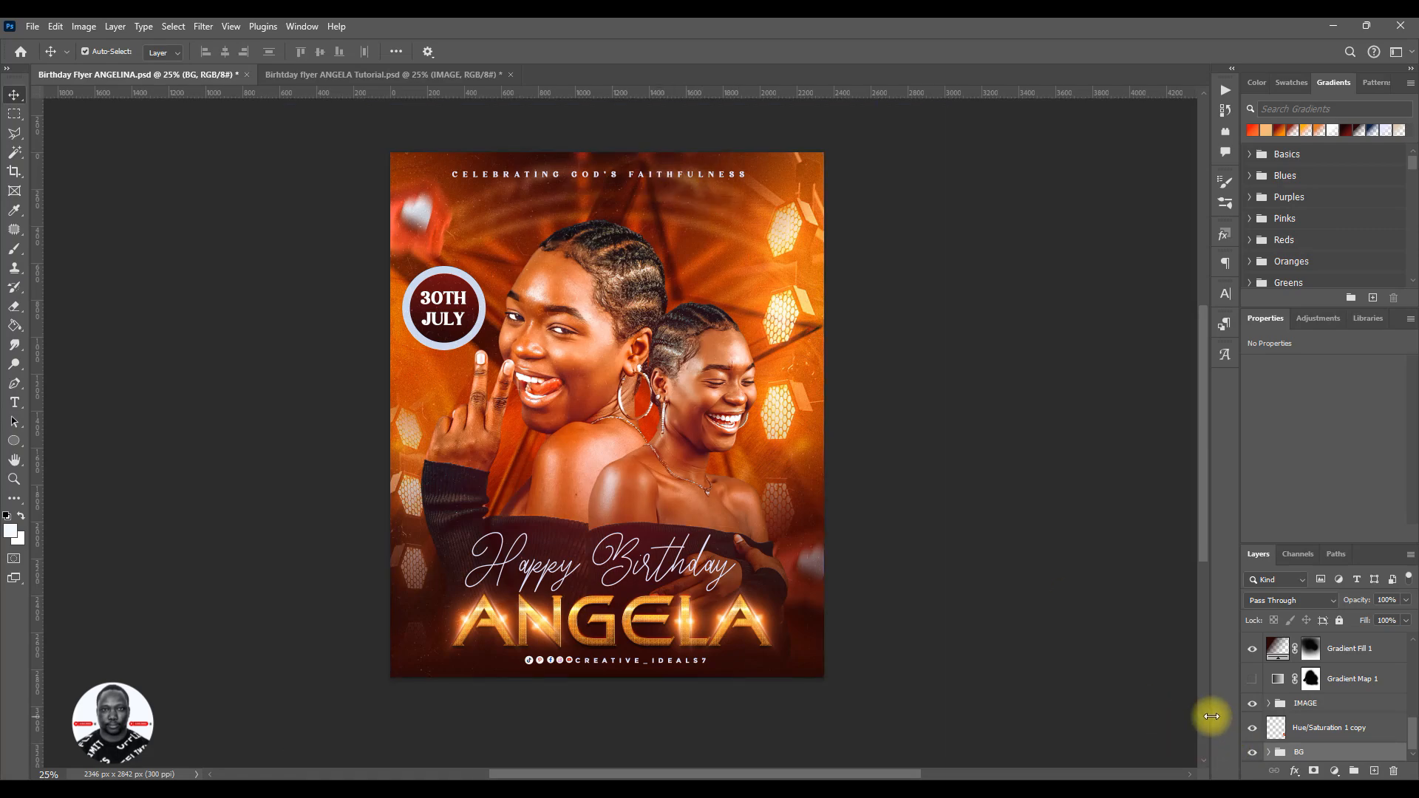
{"action": "left_click", "coordinate": [448, 69]}
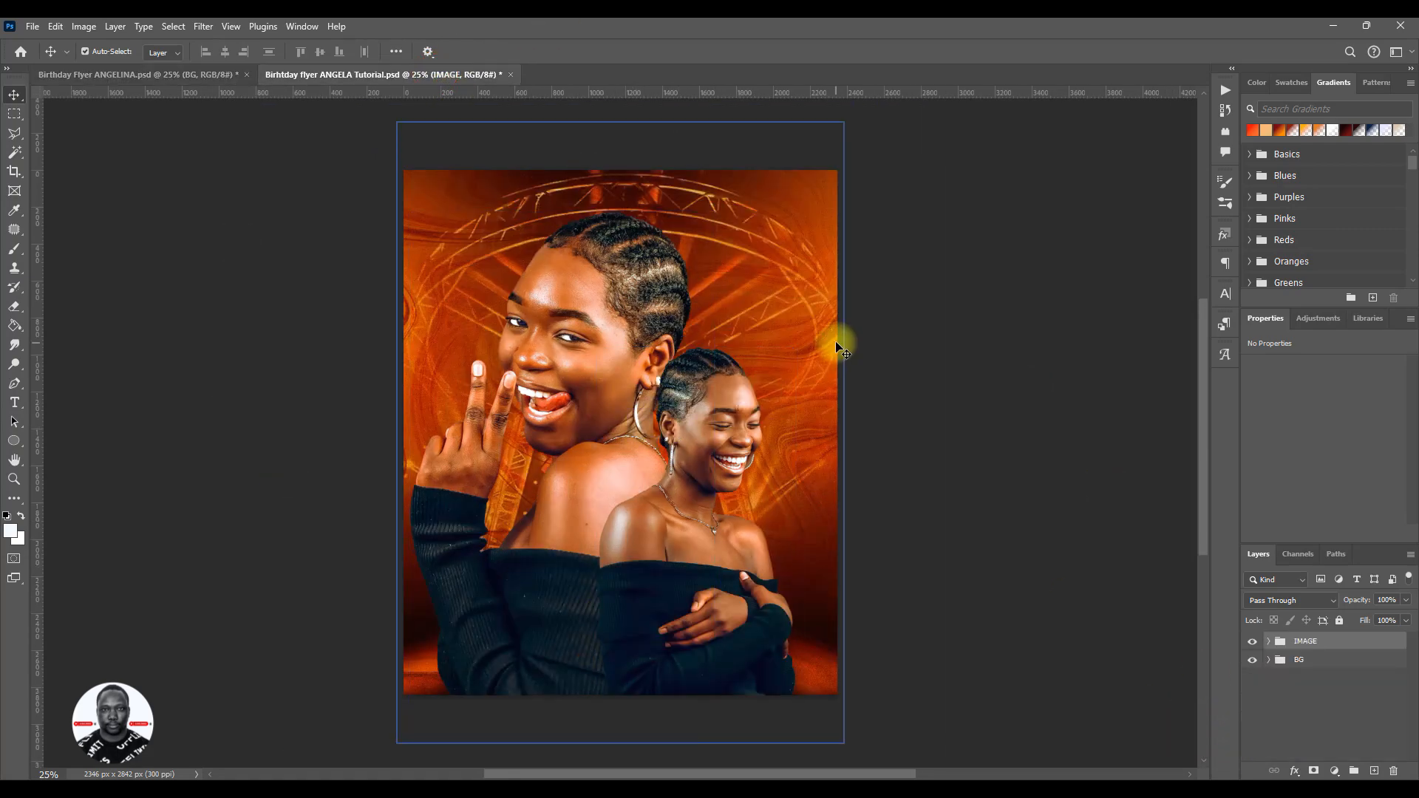
{"action": "key", "text": "t"}
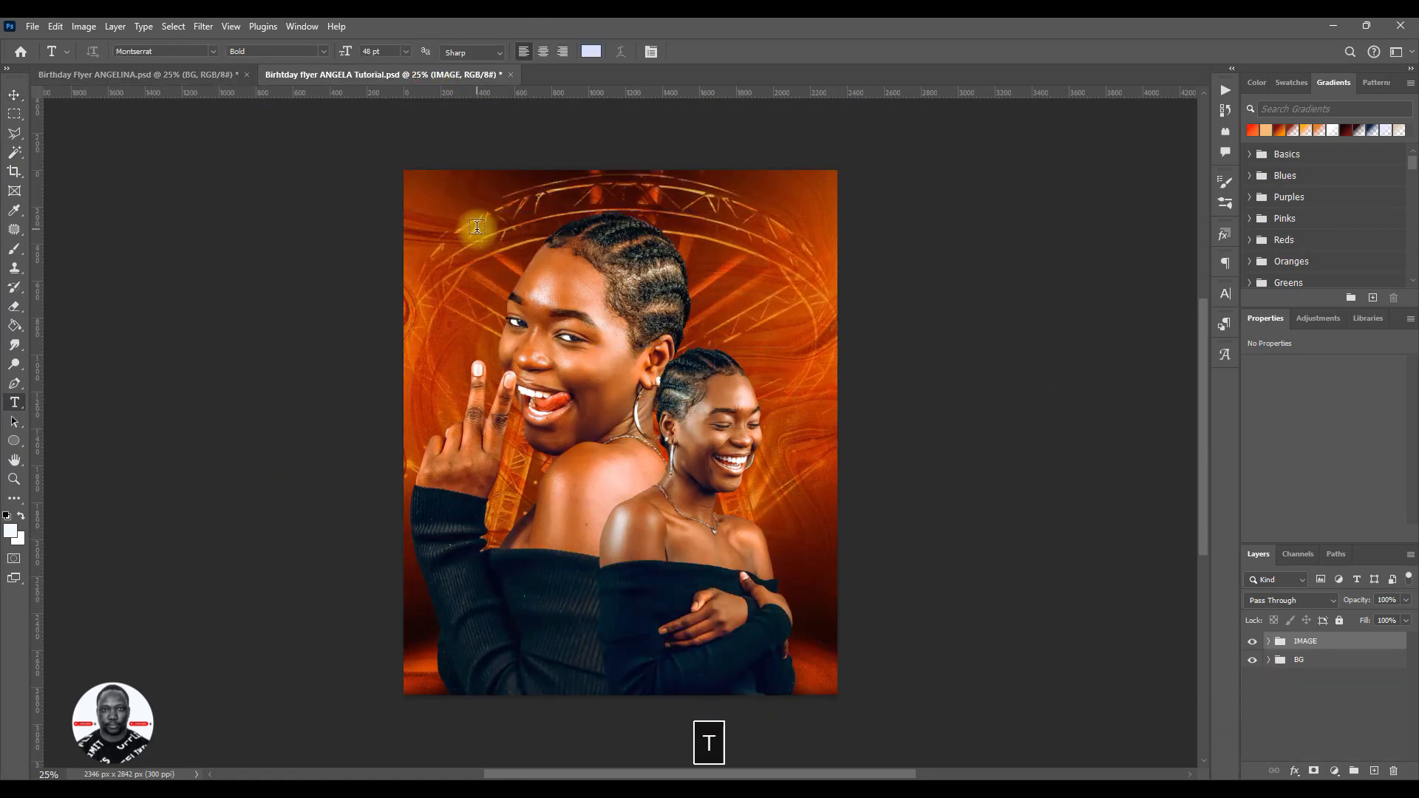
{"action": "left_click", "coordinate": [477, 229]}
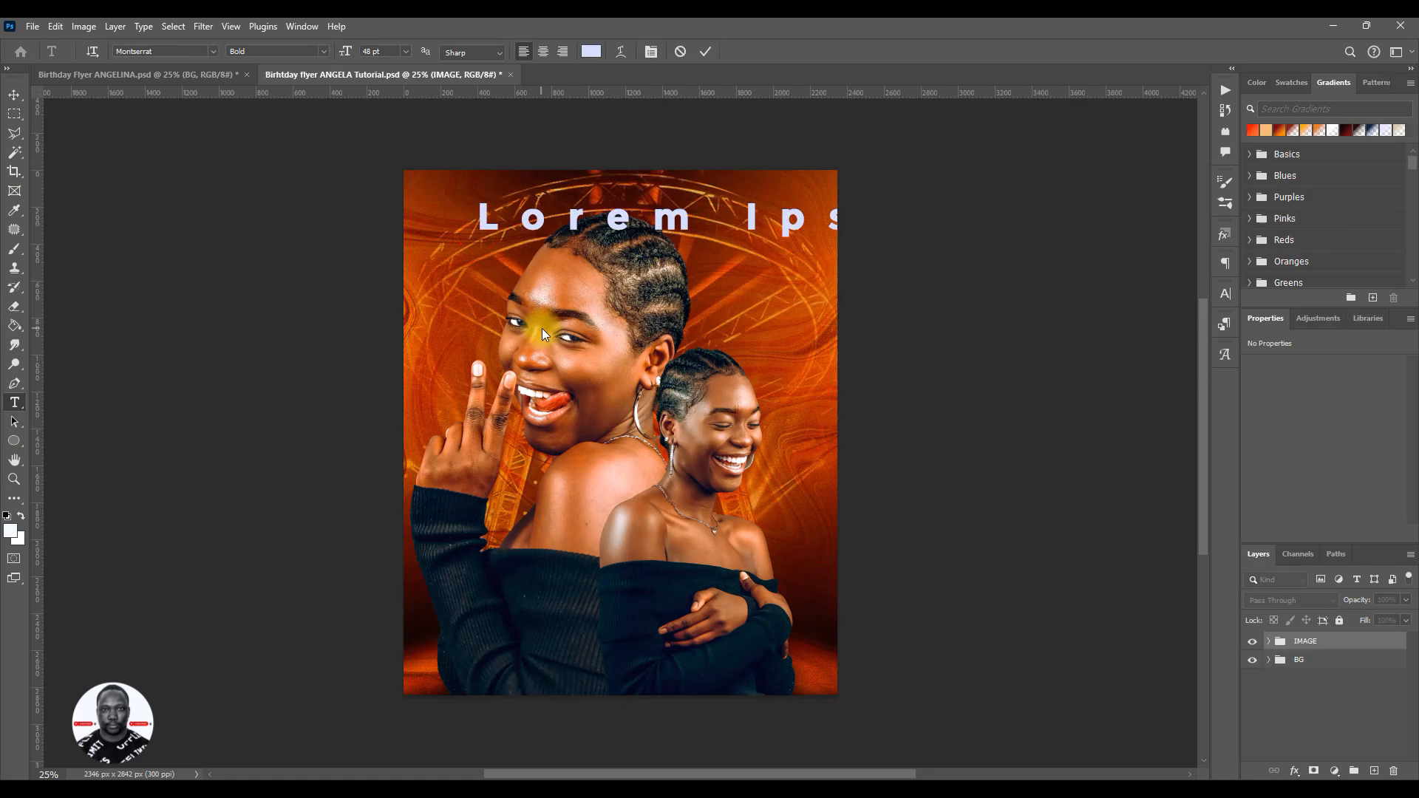
{"action": "left_click", "coordinate": [1225, 293]}
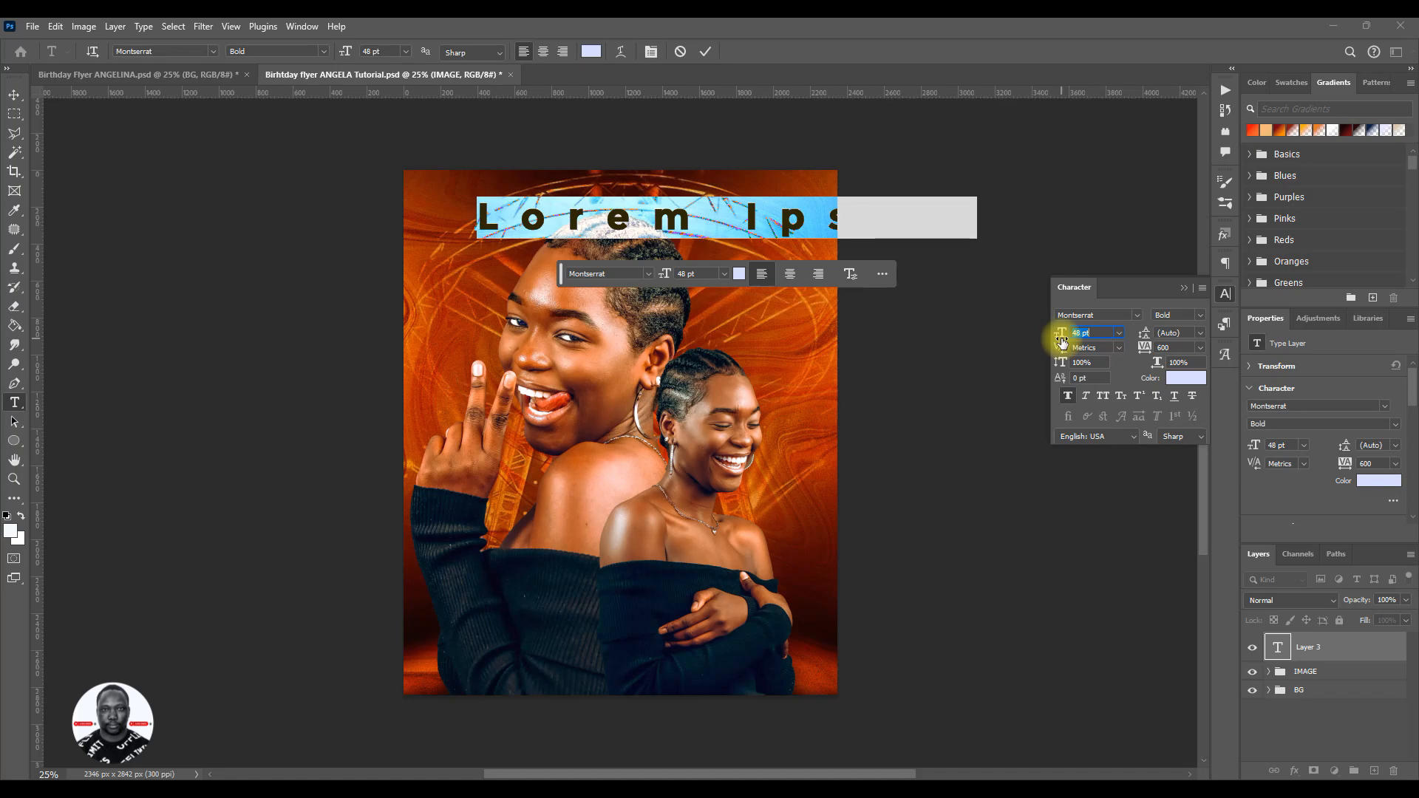
{"action": "left_click_drag", "start_coordinate": [1061, 342], "coordinate": [1034, 340]}
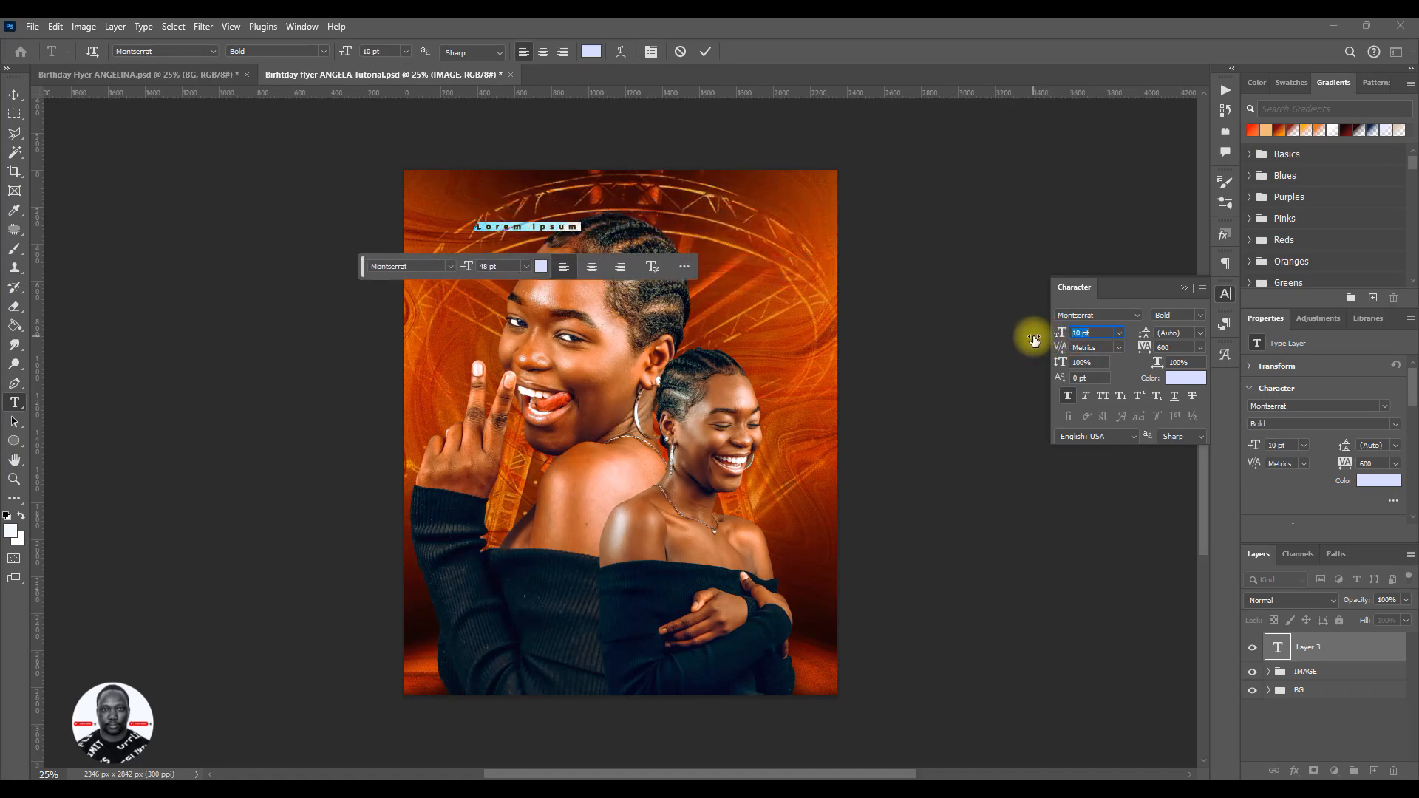
- Replace the placeholder text with "ZELEBRATING GOD'S FAITHFULNESS" and commit the text line
{"action": "type", "text": "C"}
{"action": "left_click", "coordinate": [540, 228]}
{"action": "left_click", "coordinate": [691, 317]}
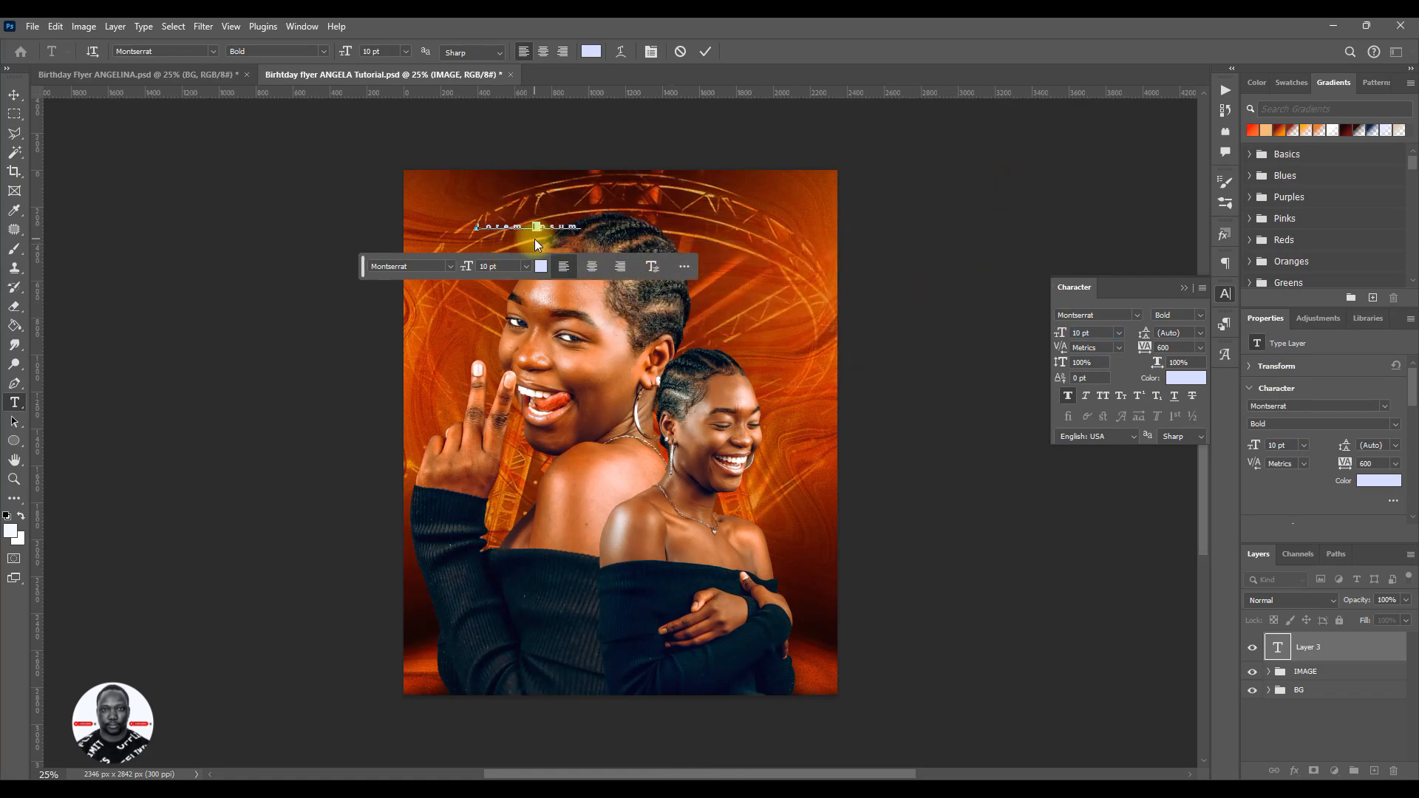
{"action": "key", "text": "ctrl+a"}
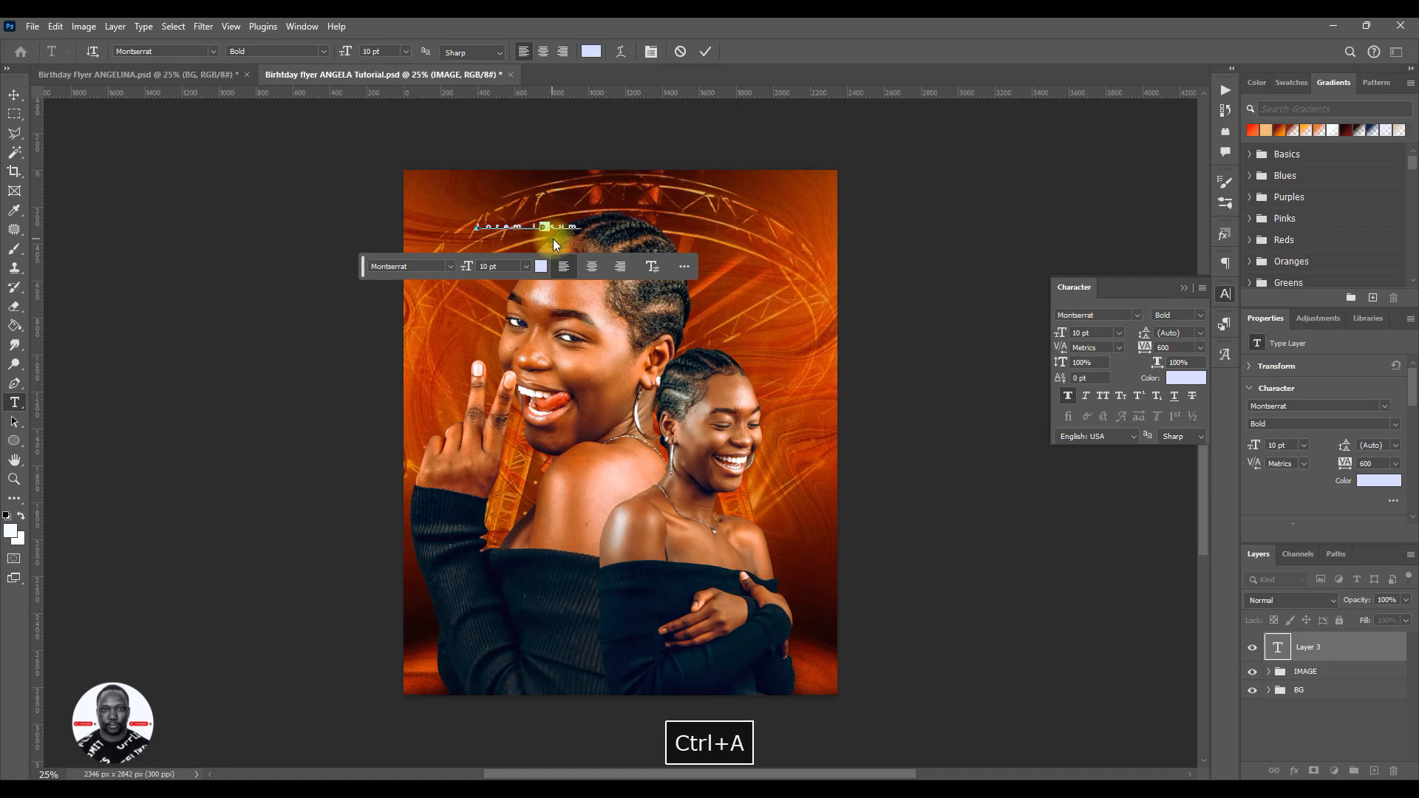
{"action": "left_click_drag", "start_coordinate": [577, 224], "coordinate": [476, 225]}
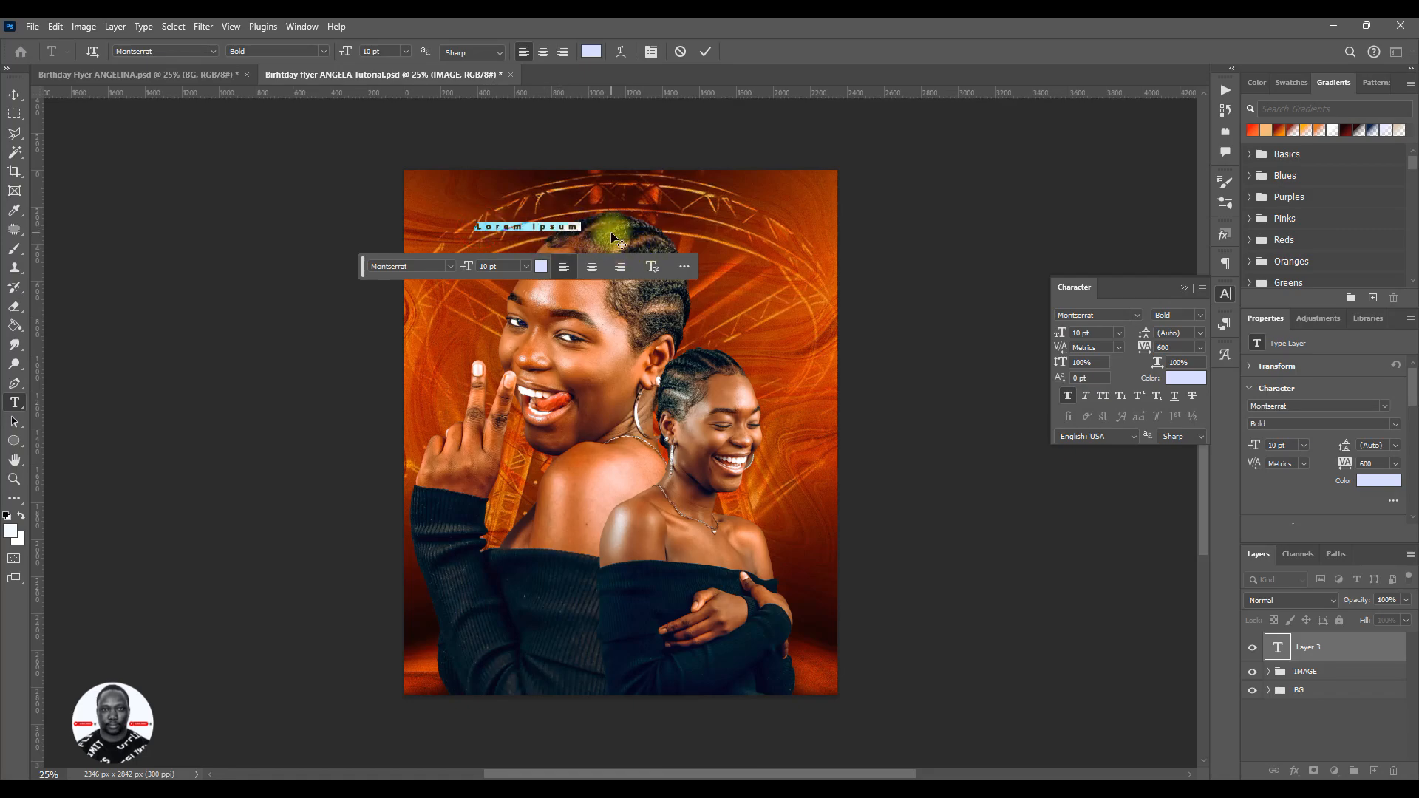
{"action": "type", "text": "Z"}
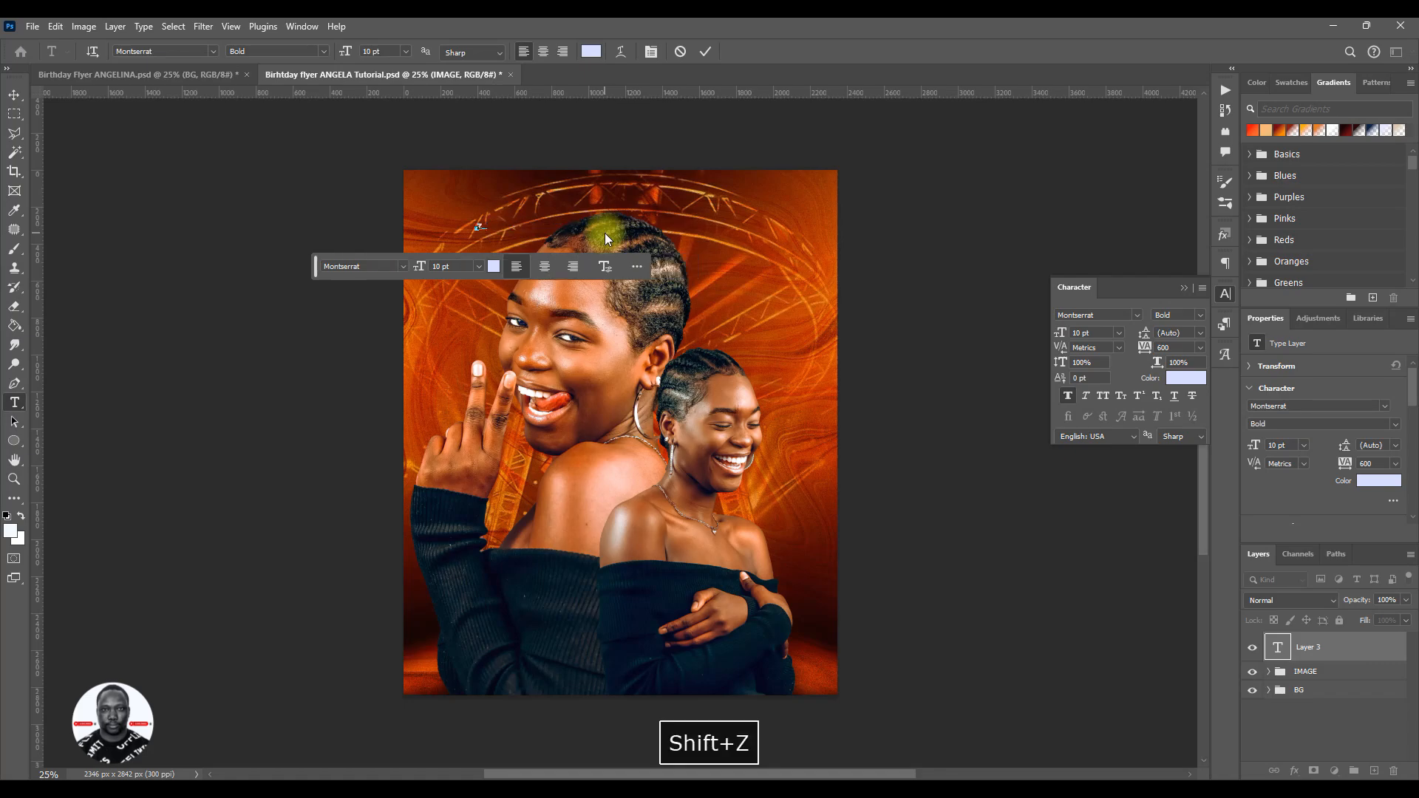
{"action": "type", "text": "ELEBRATIN"}
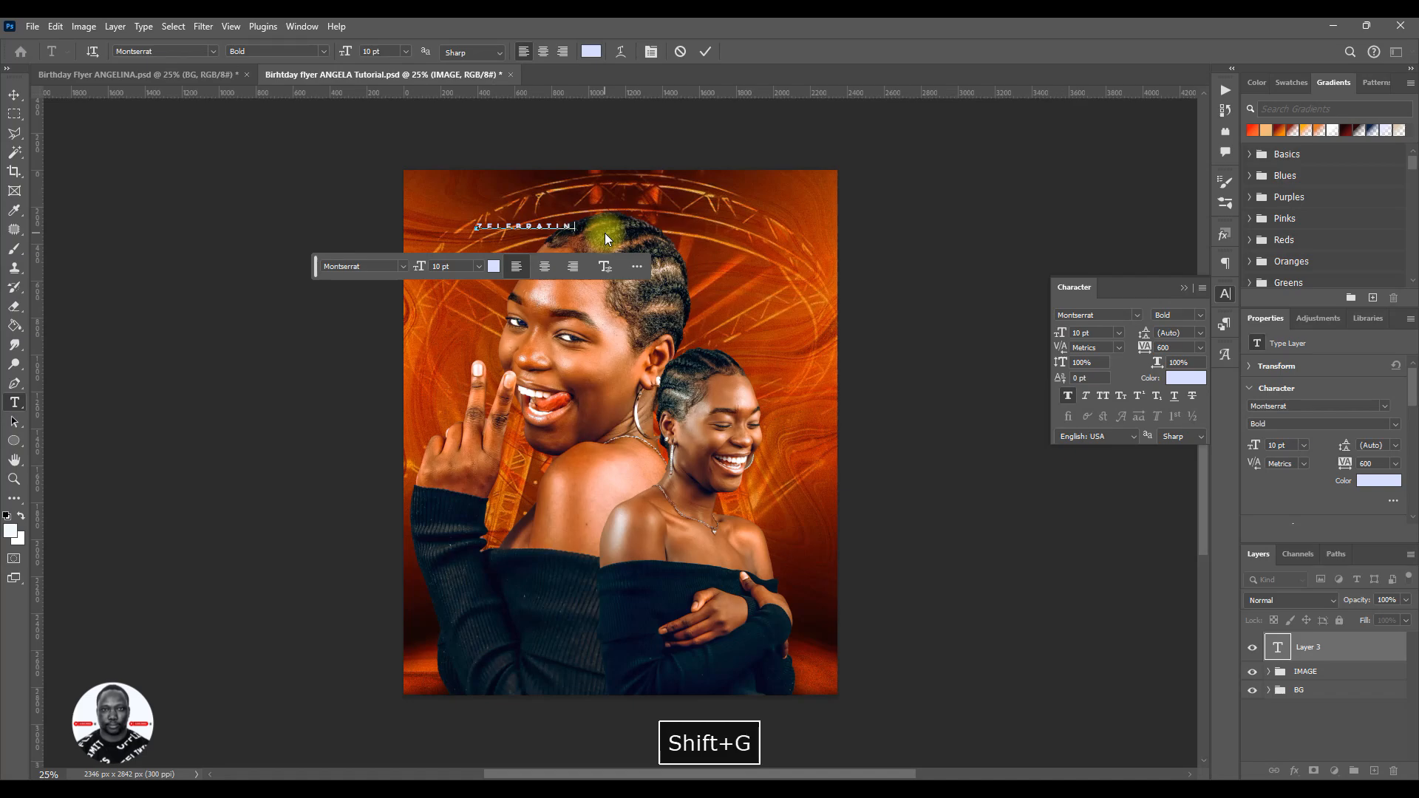
{"action": "type", "text": "G THE GO"}
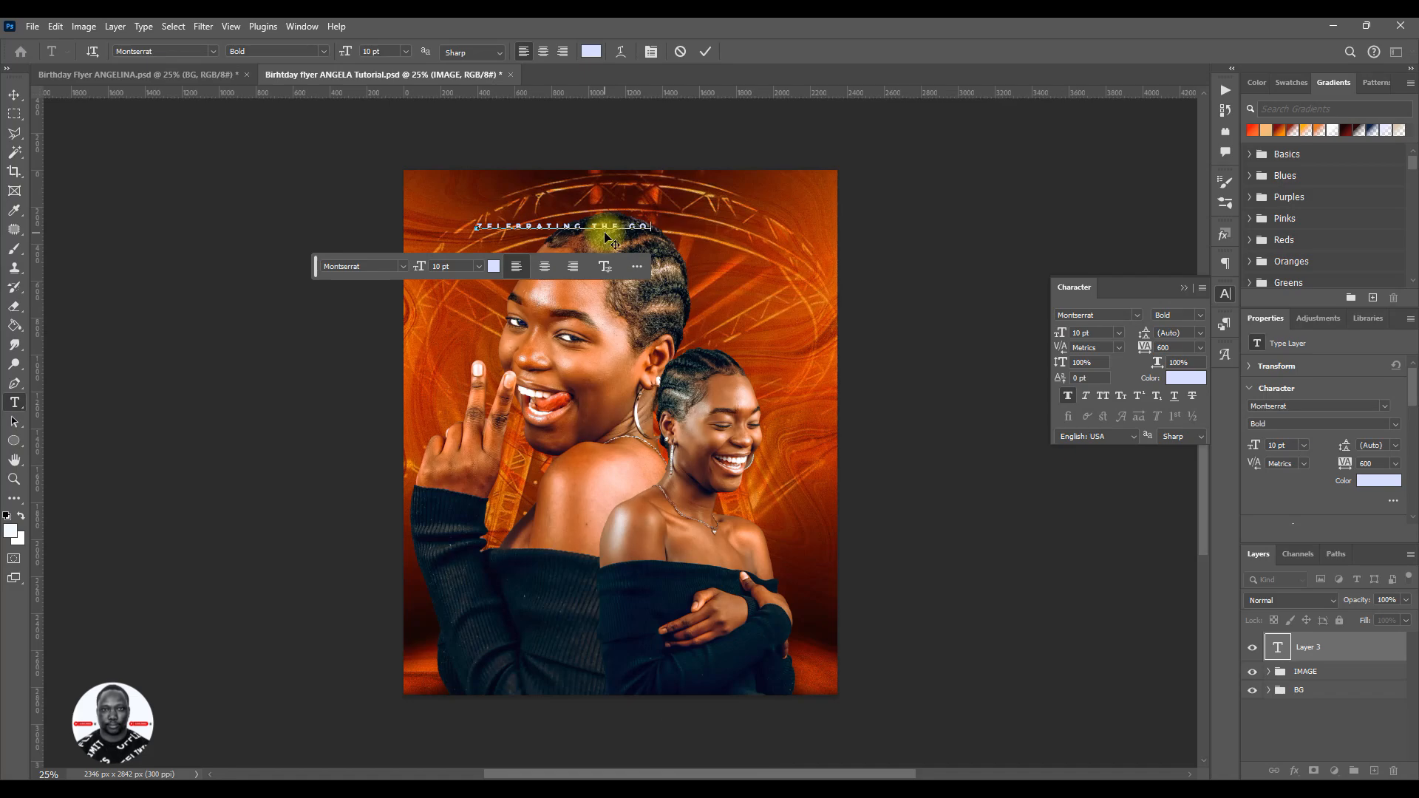
{"action": "key", "text": "BackSpace"}
{"action": "key", "text": "BackSpace"}
{"action": "key", "text": "BackSpace"}
{"action": "key", "text": "BackSpace"}
{"action": "key", "text": "BackSpace"}
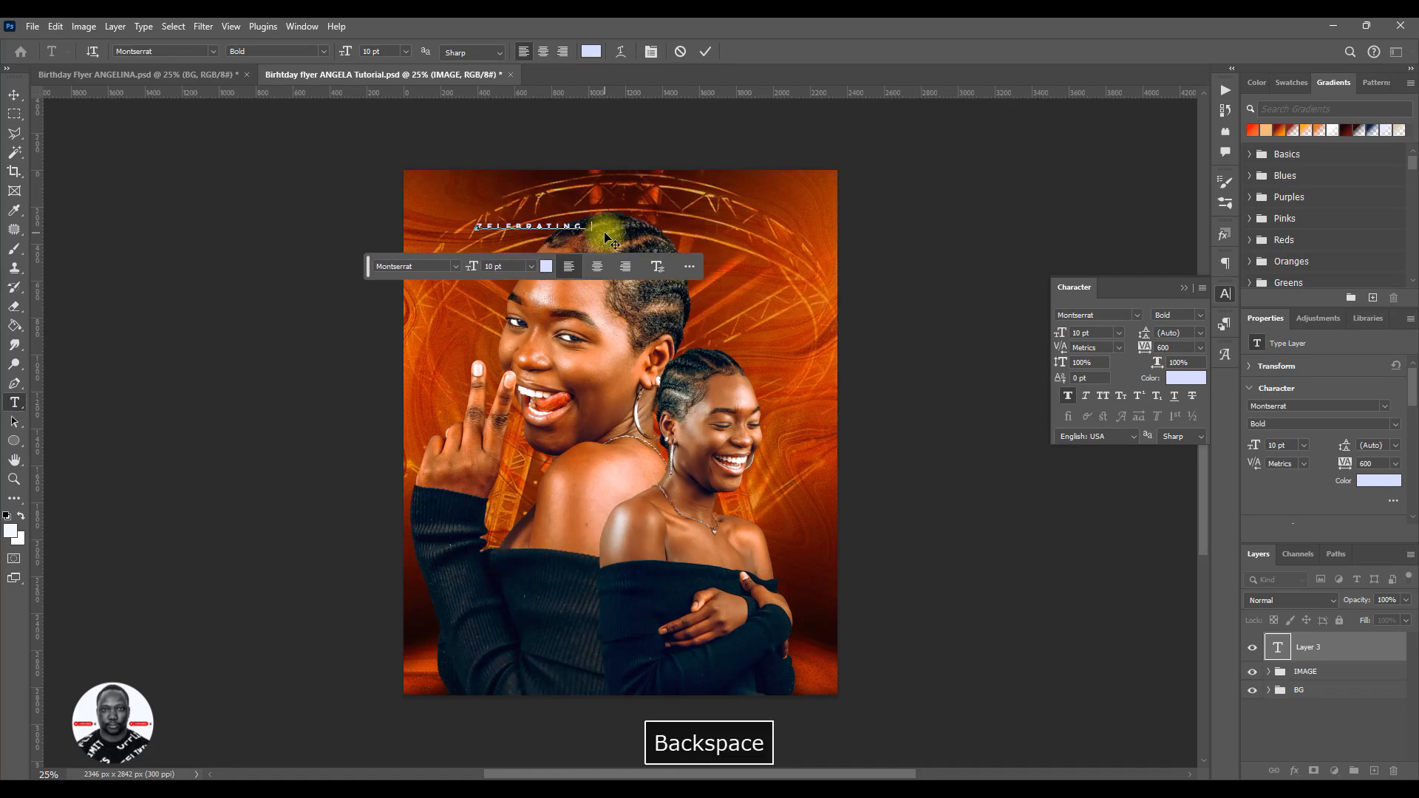
{"action": "type", "text": "GOD'"}
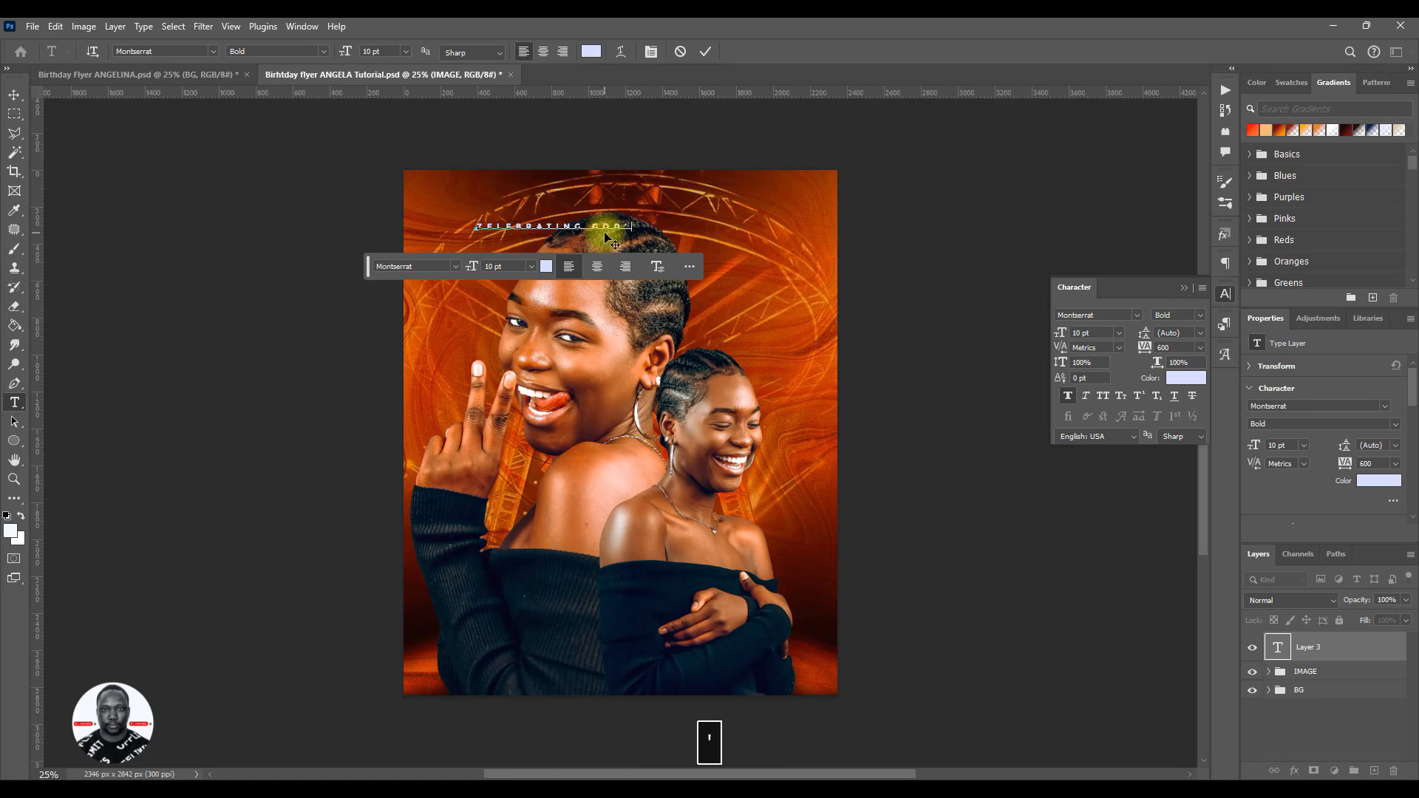
{"action": "type", "text": "S F"}
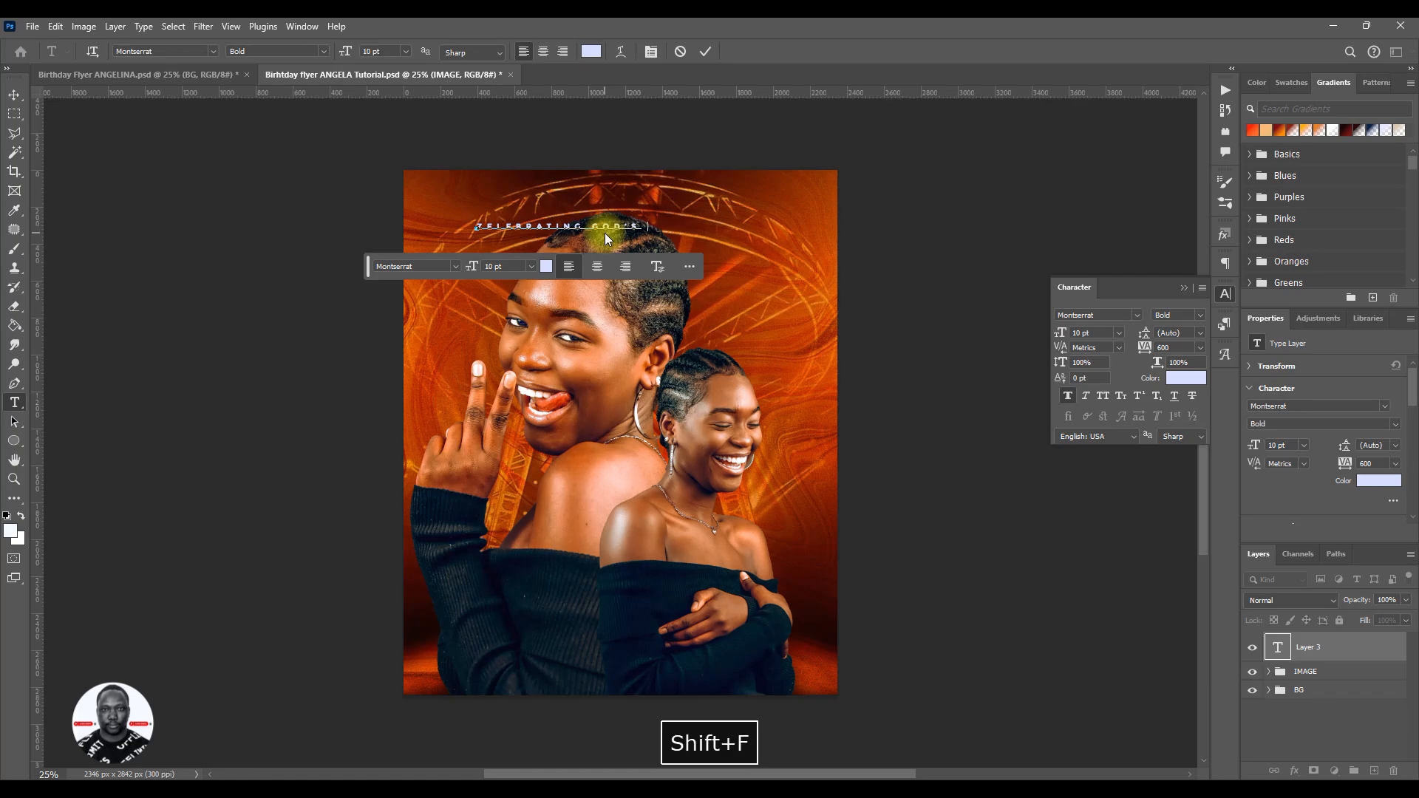
{"action": "type", "text": "AITH"}
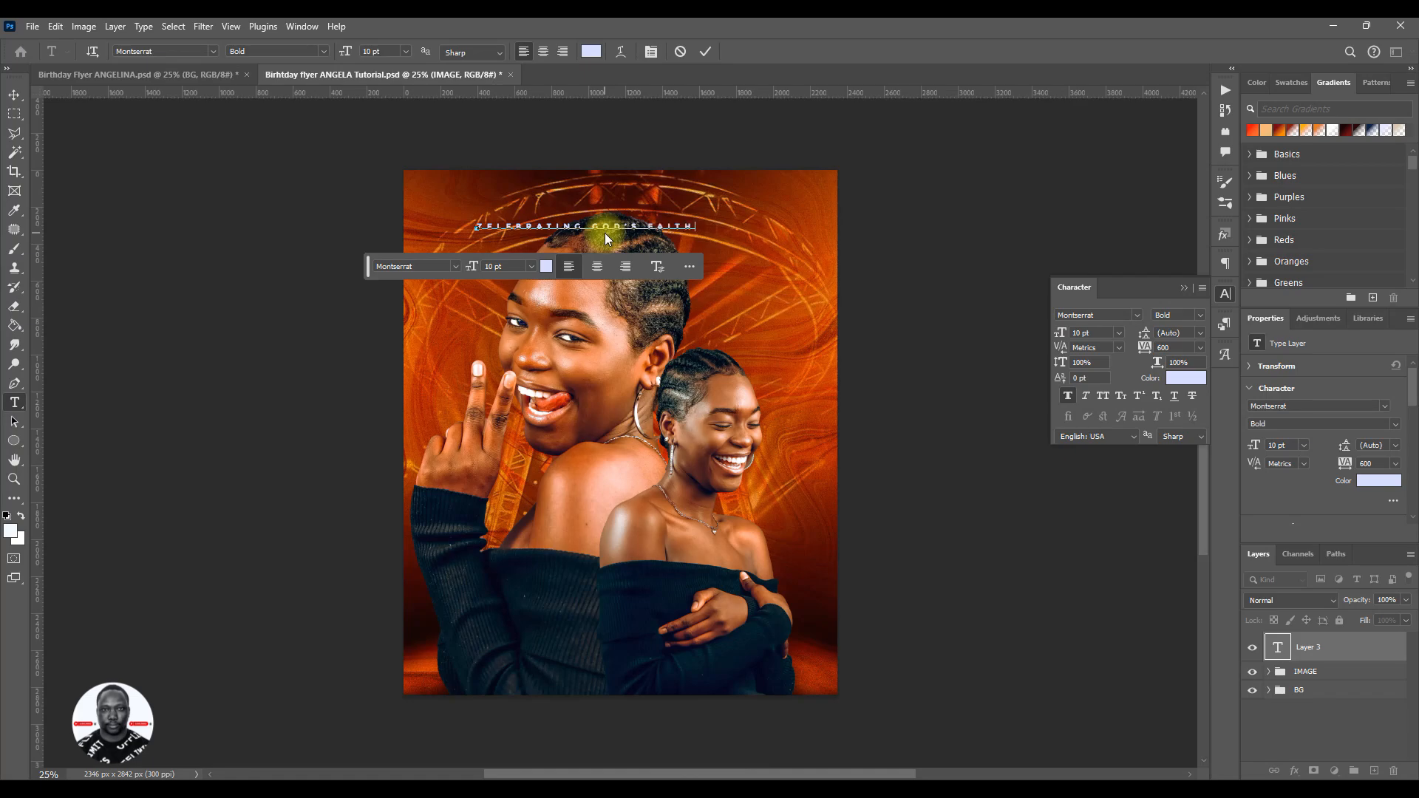
{"action": "type", "text": "FI"}
{"action": "key", "text": "BackSpace"}
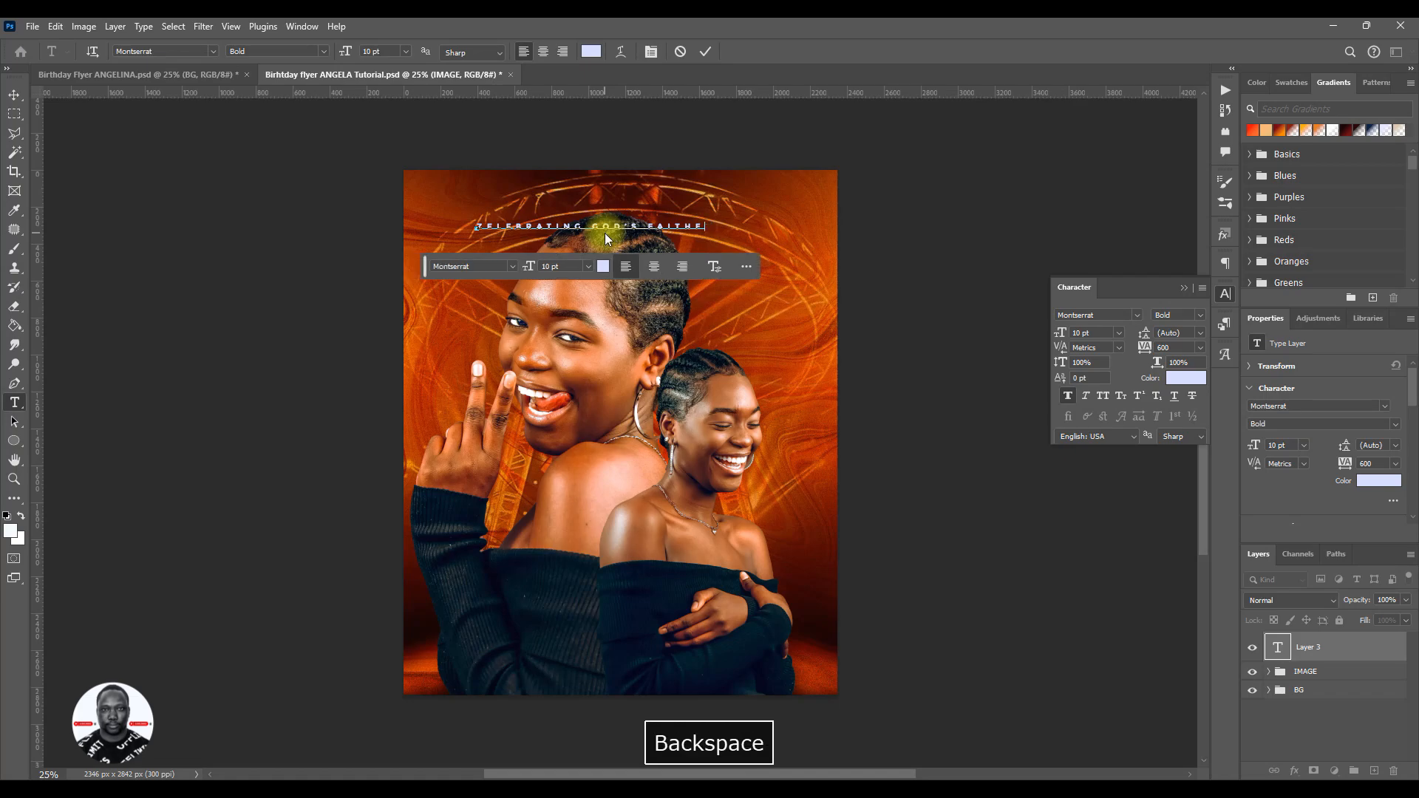
{"action": "type", "text": "ULNESS"}
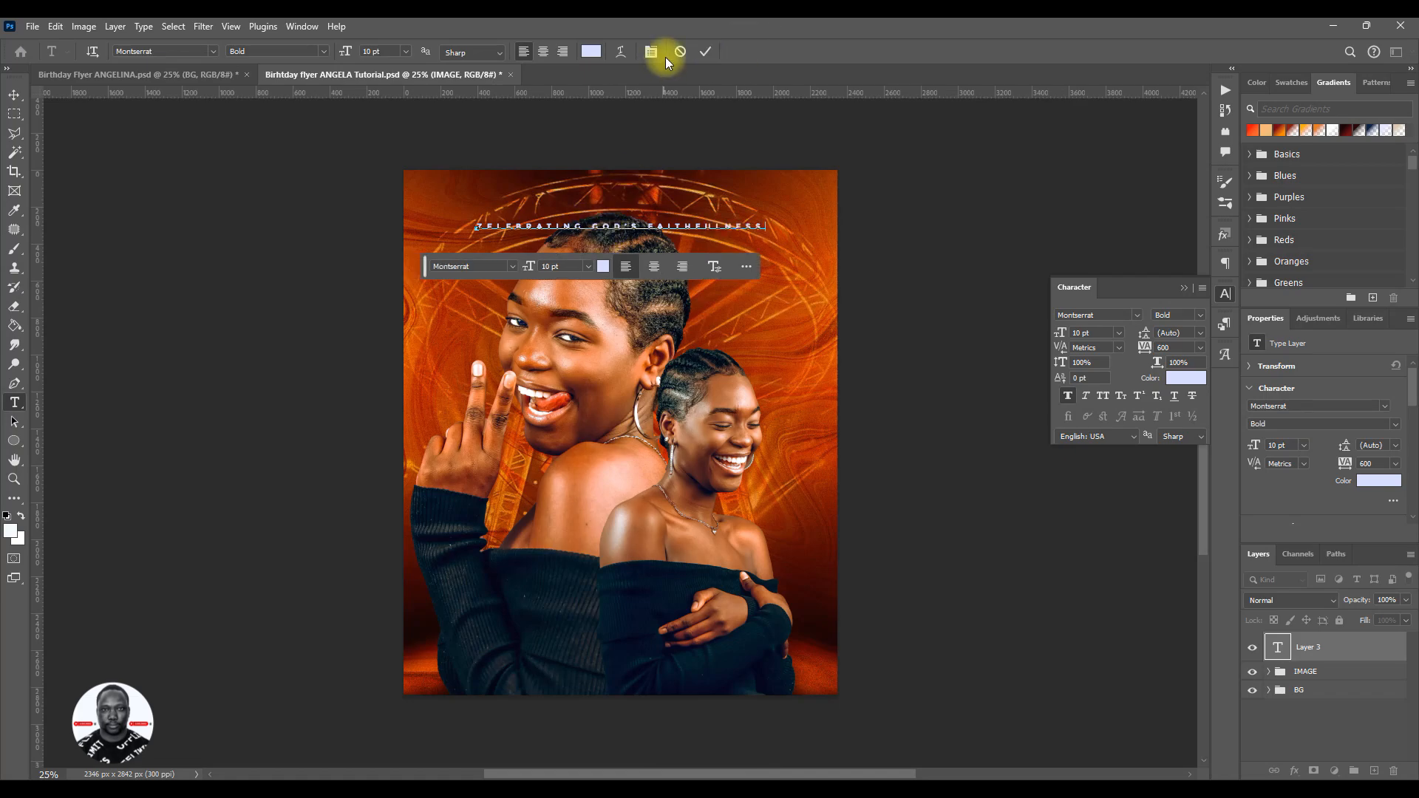
{"action": "left_click", "coordinate": [704, 51]}
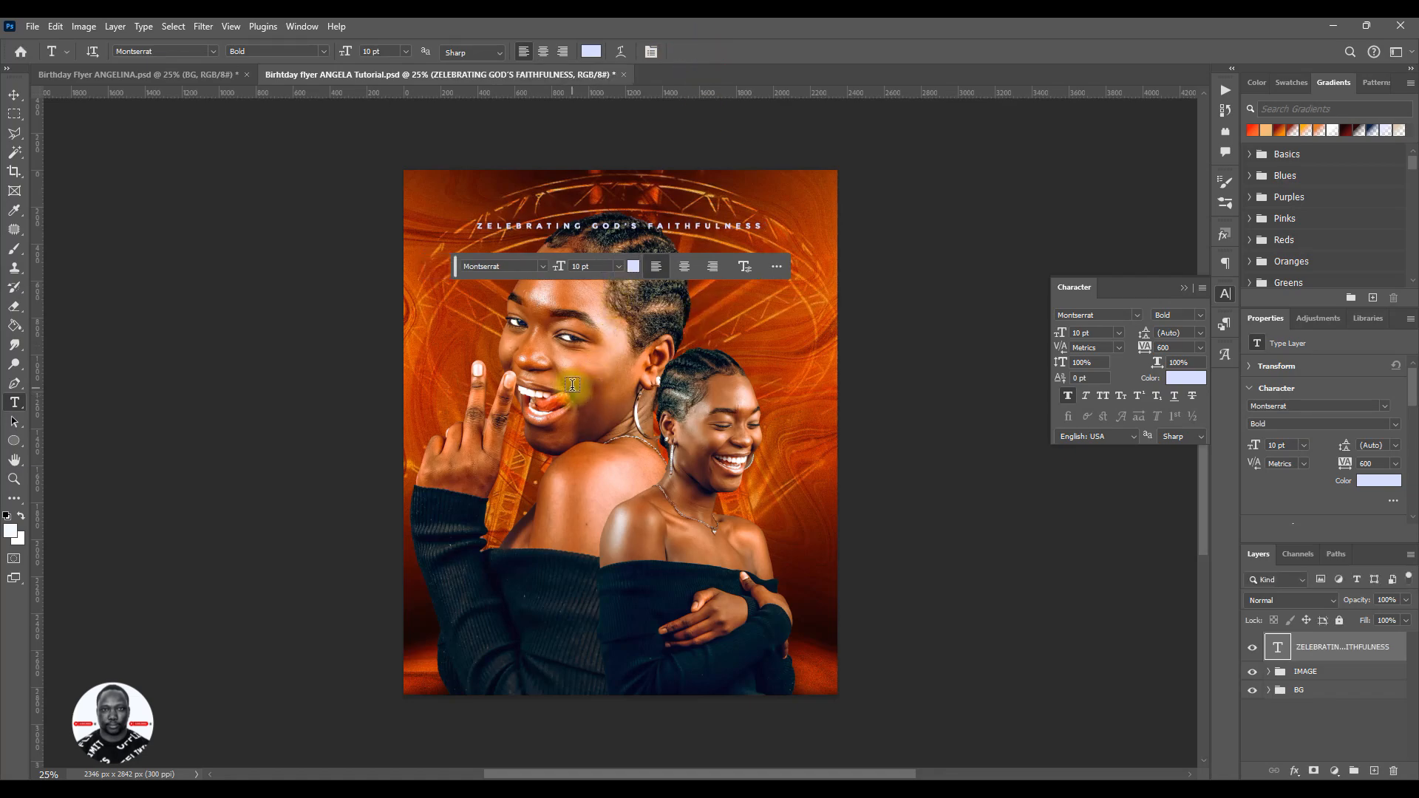
- Move the text line up close to the flyer's top edge and shift the floating text options bar clear of it
{"action": "key", "text": "v"}
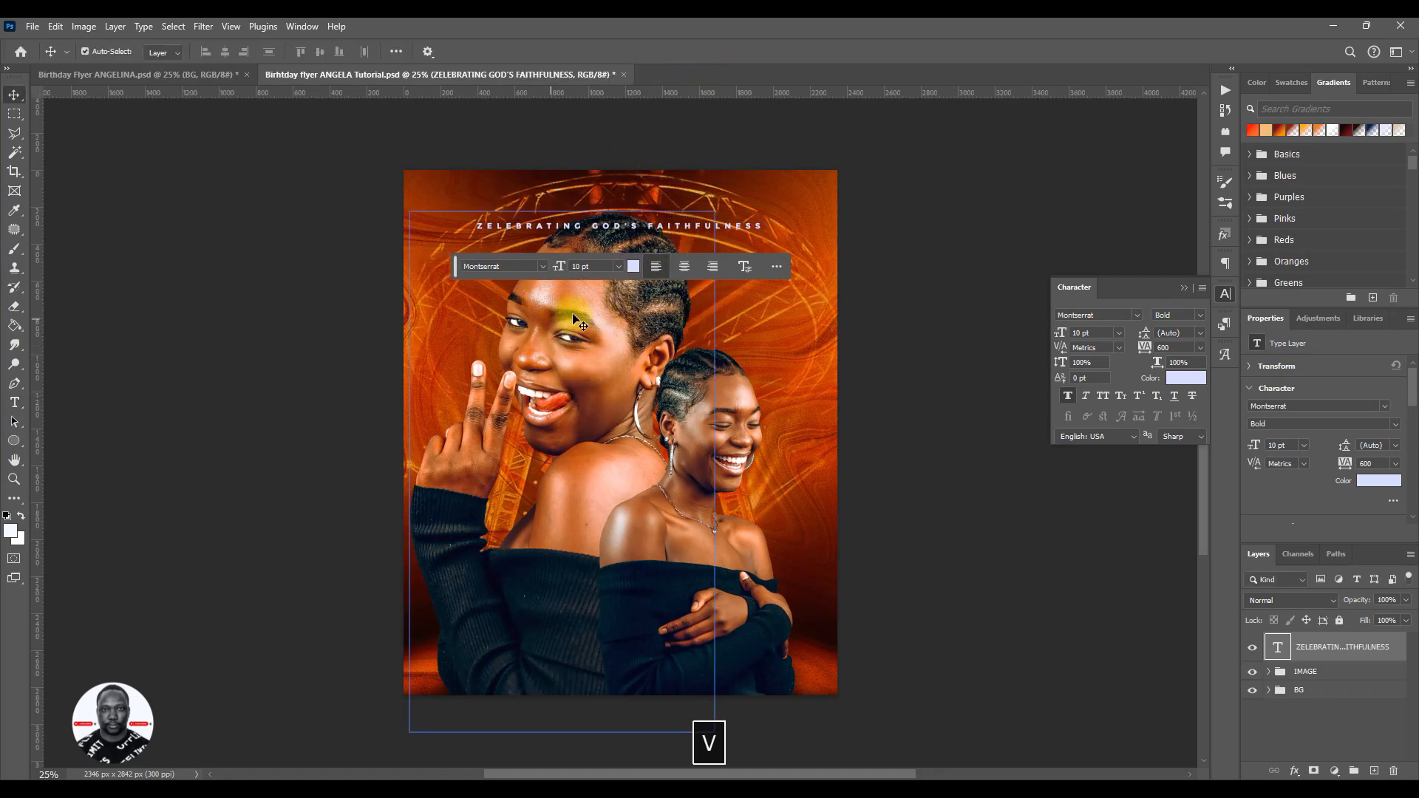
{"action": "mouse_move", "coordinate": [678, 214]}
{"action": "left_mouse_down"}
{"action": "mouse_move", "coordinate": [700, 191]}
{"action": "mouse_move", "coordinate": [680, 191]}
{"action": "left_mouse_up"}
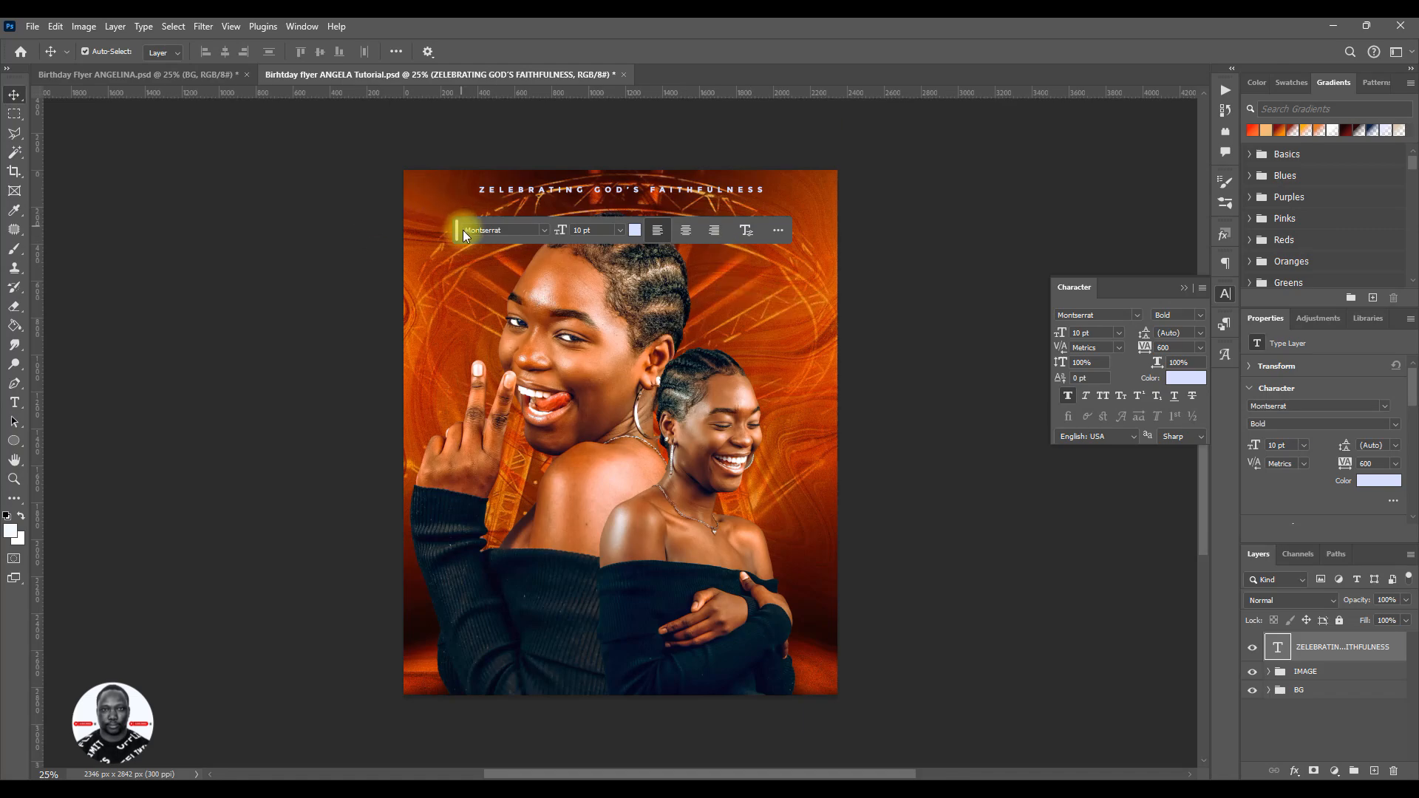
{"action": "left_click_drag", "start_coordinate": [460, 231], "coordinate": [610, 388]}
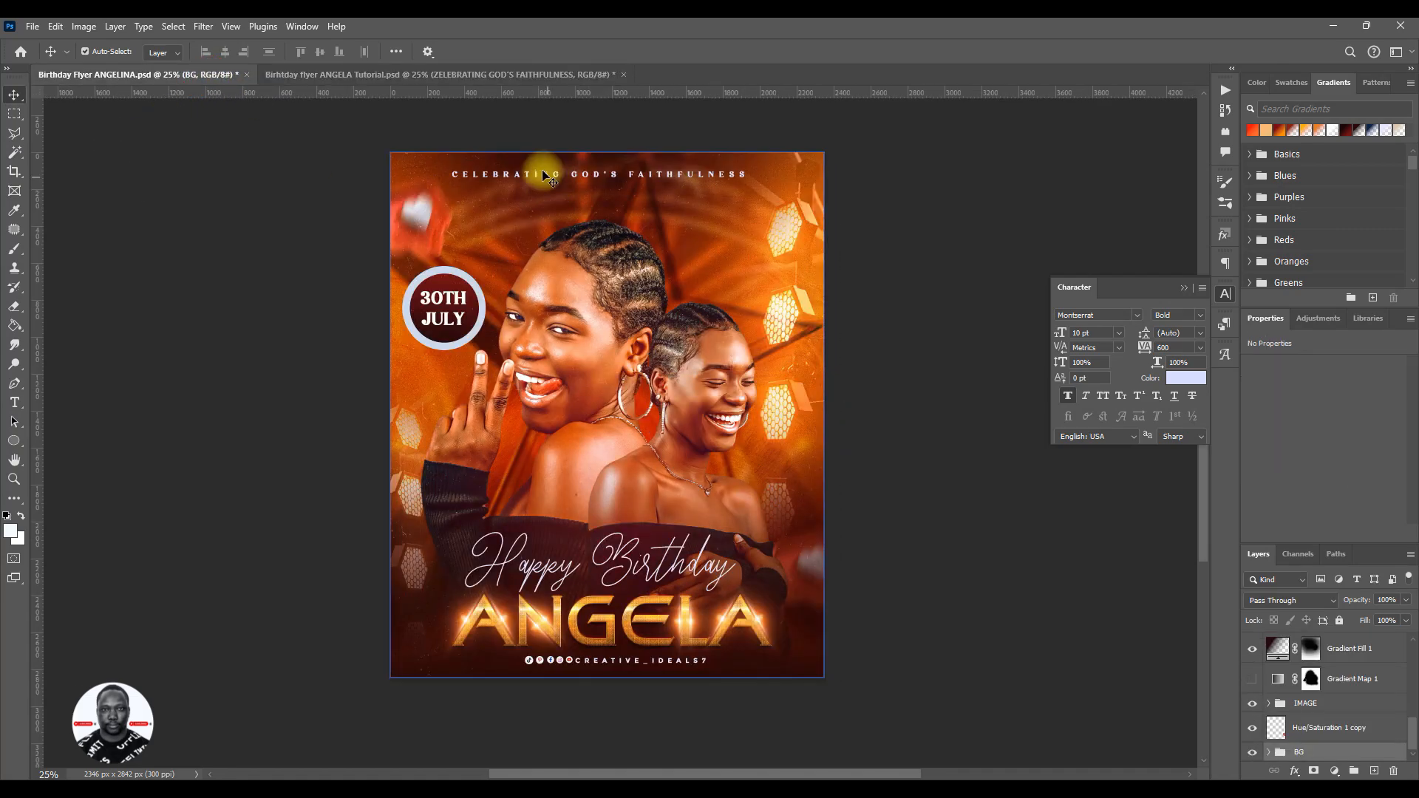
- Return from the reference flyer to the tutorial flyer and change the heading text line's font to Avigea
{"action": "left_click", "coordinate": [362, 76]}
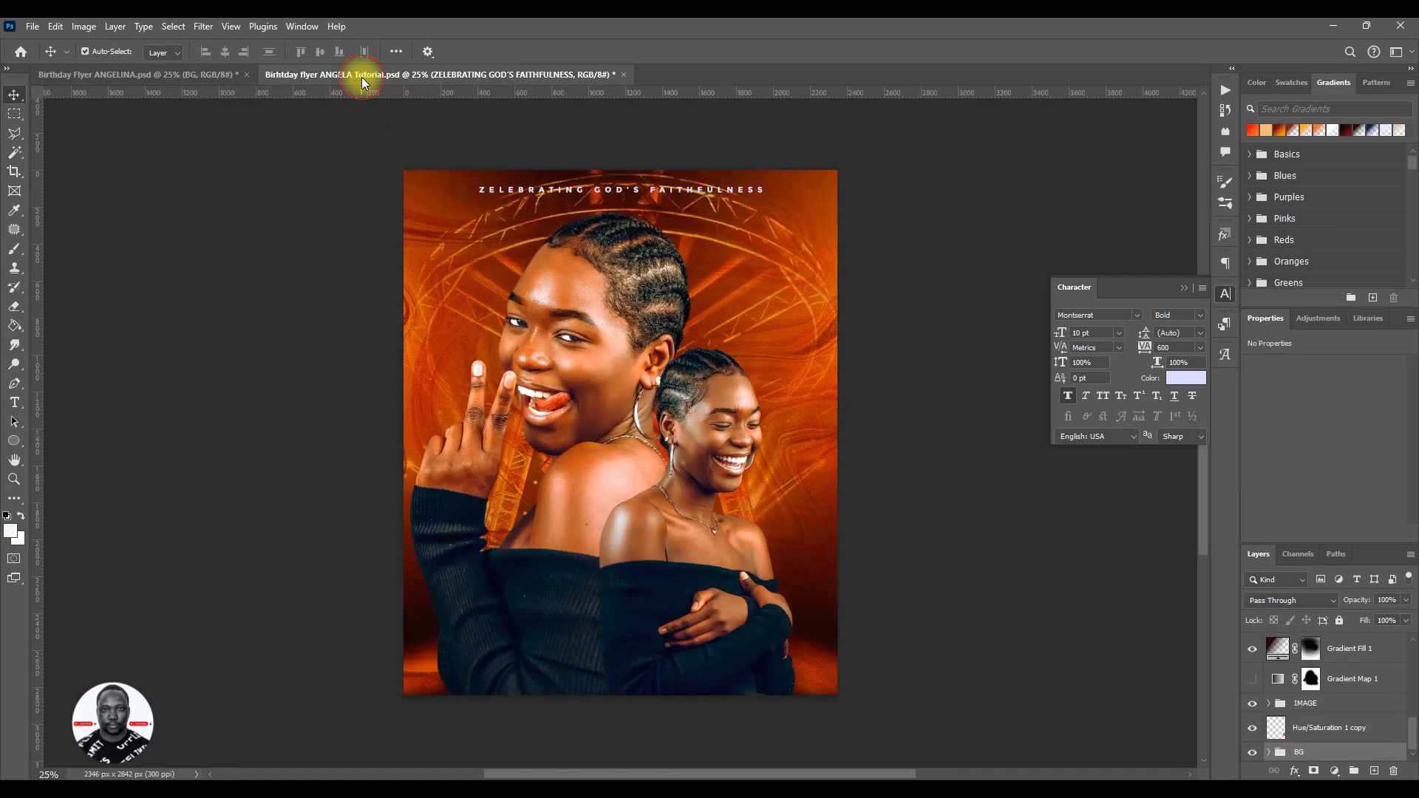
{"action": "left_click", "coordinate": [716, 188]}
{"action": "left_click", "coordinate": [1137, 315]}
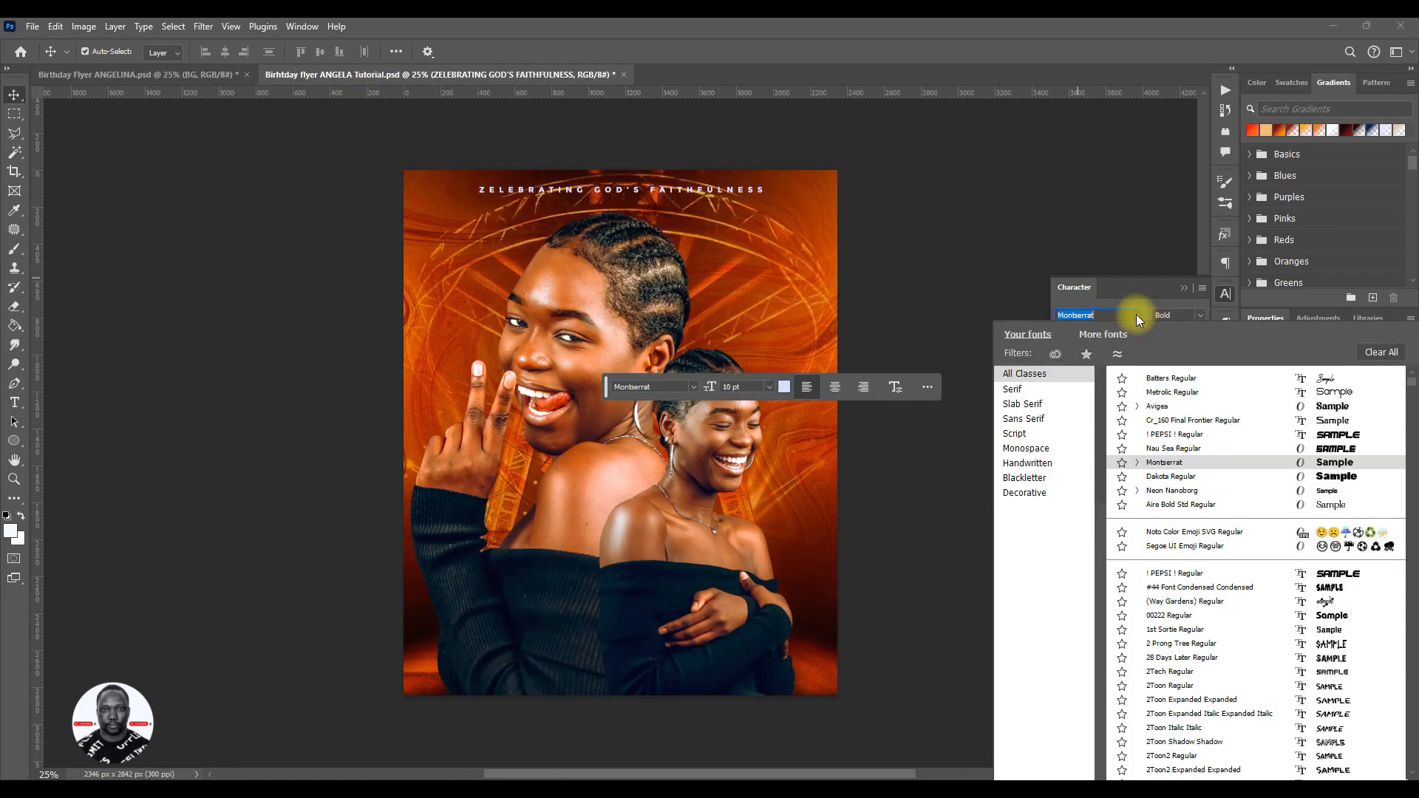
{"action": "left_click", "coordinate": [1186, 408]}
- Correct the heading's first letter so it reads "CELEBRATING GOD'S FAITHFULNESS", and save the flyer
{"action": "left_click", "coordinate": [493, 199]}
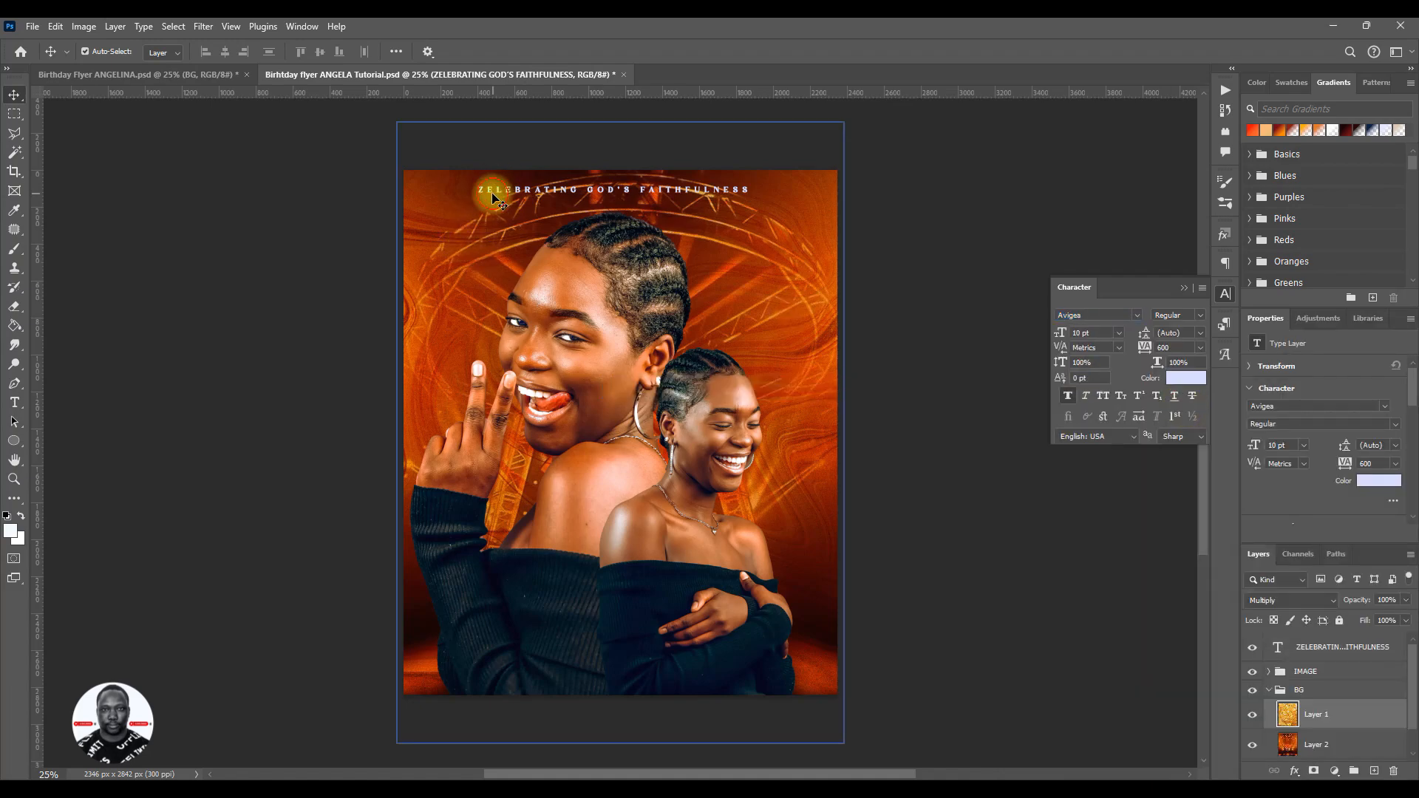
{"action": "double_click", "coordinate": [492, 192]}
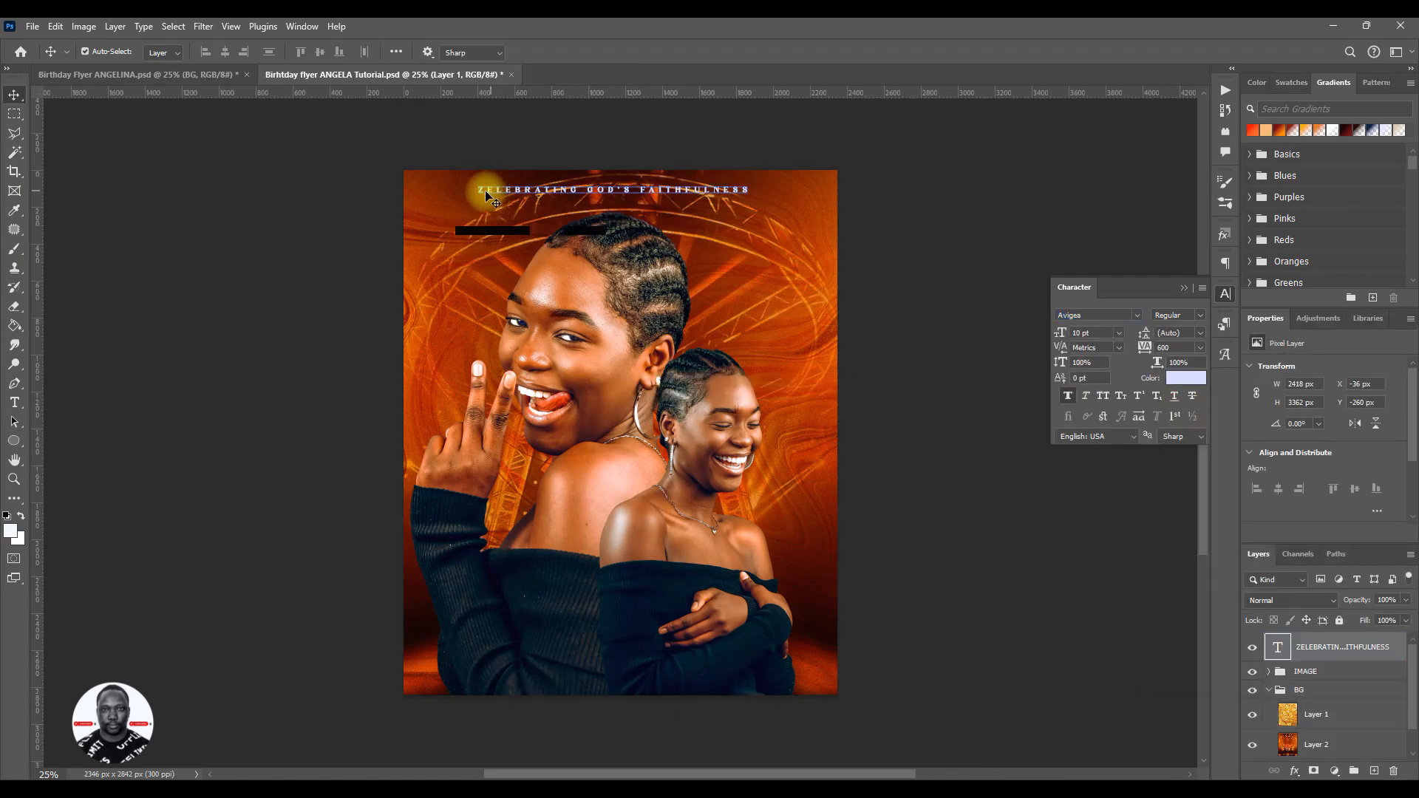
{"action": "left_click_drag", "start_coordinate": [488, 191], "coordinate": [454, 191]}
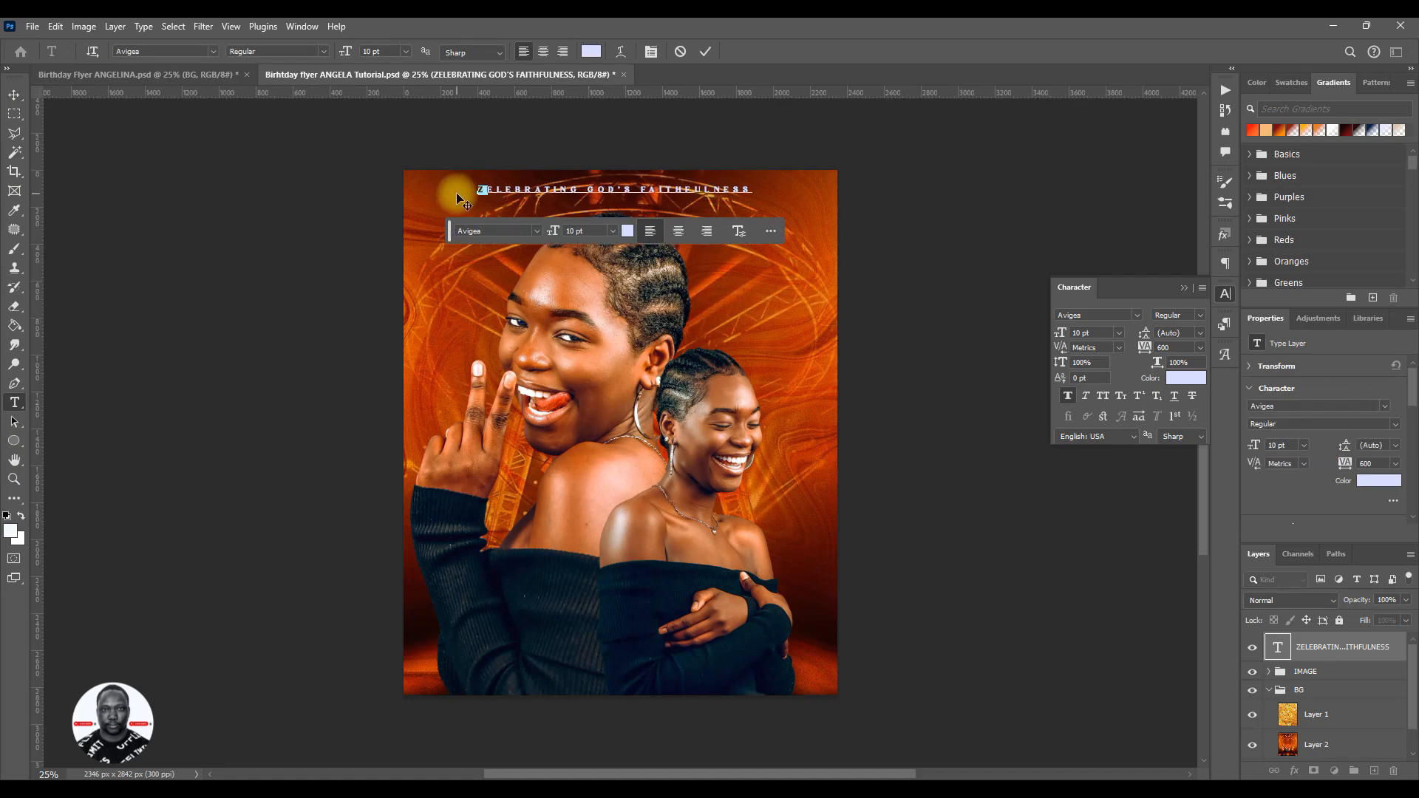
{"action": "type", "text": "C"}
{"action": "left_click", "coordinate": [705, 51]}
{"action": "key", "text": "v"}
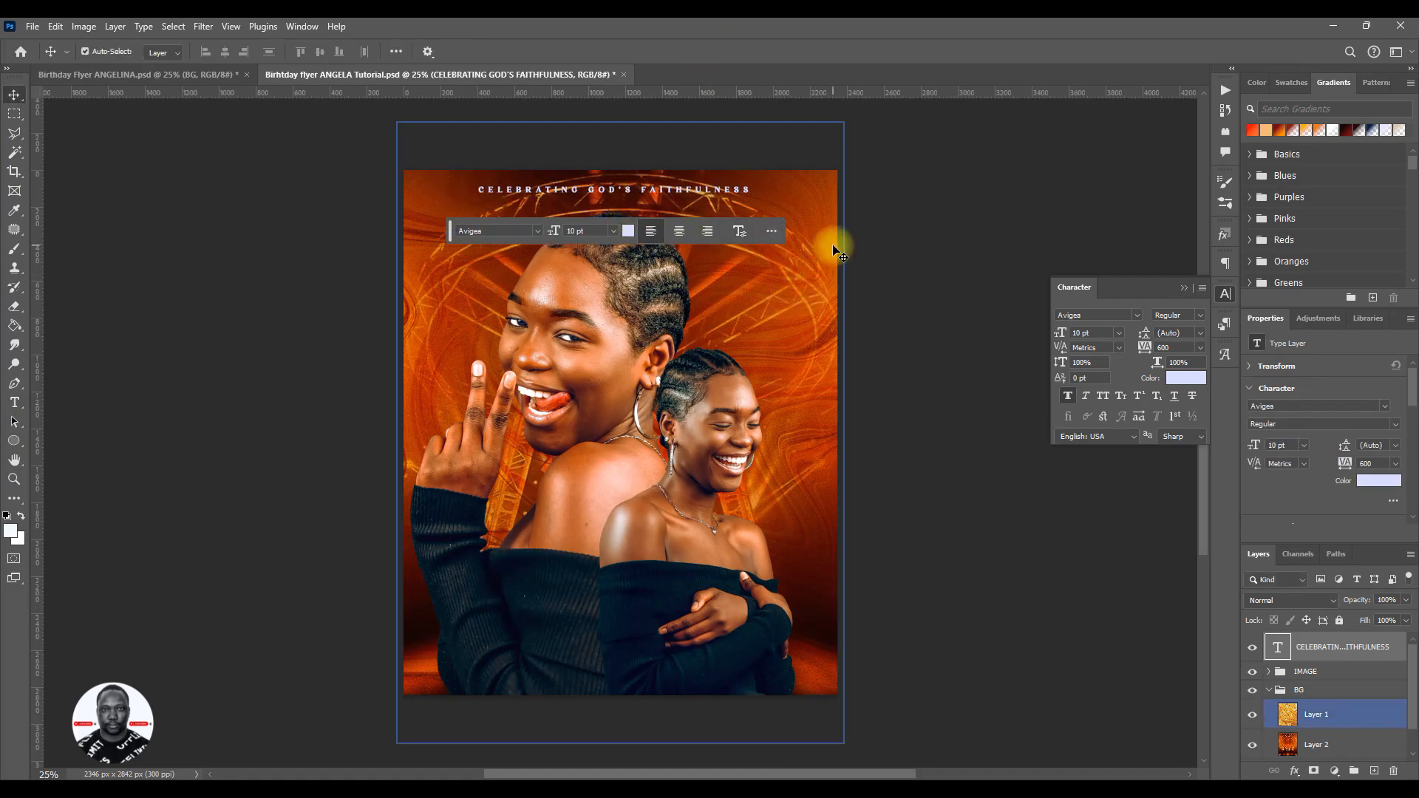
{"action": "left_click", "coordinate": [447, 231]}
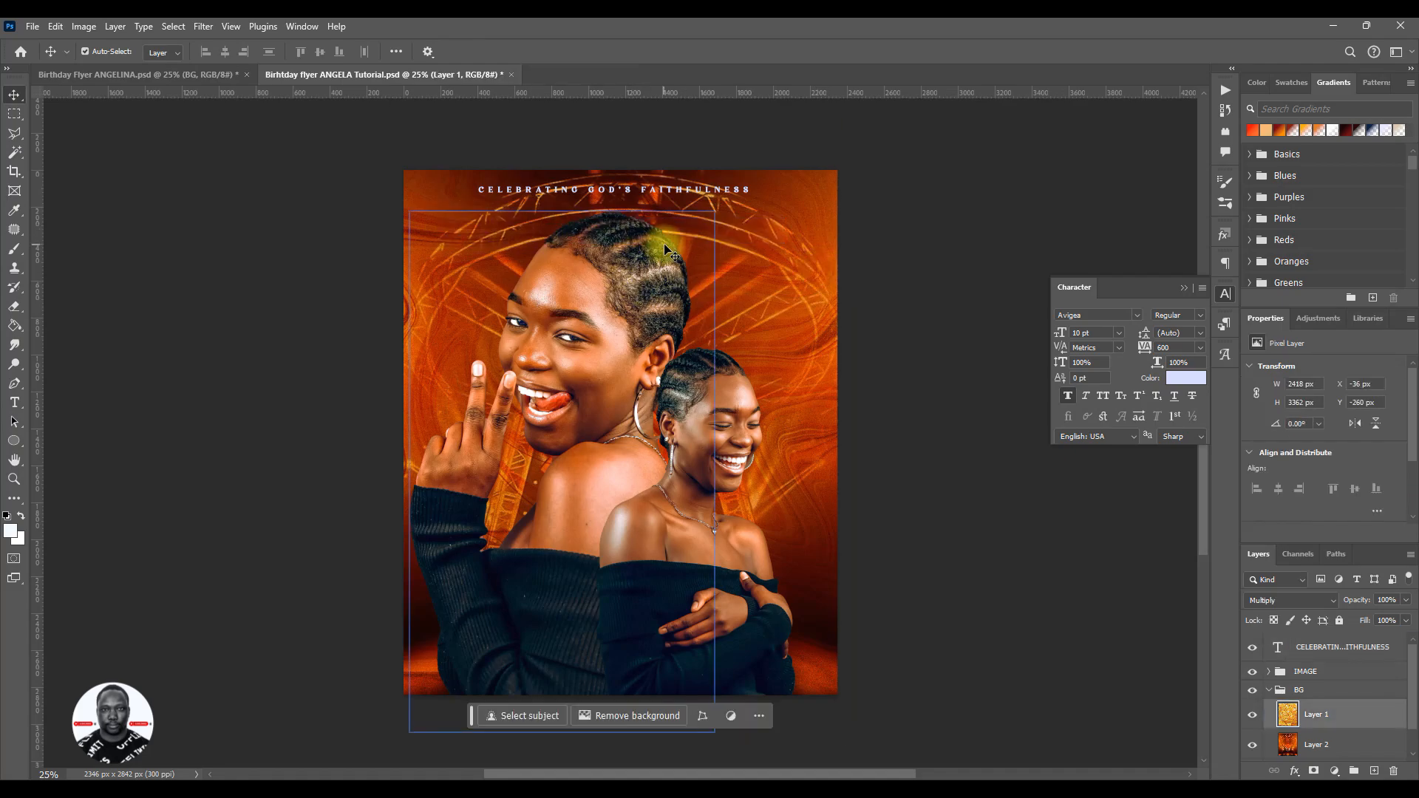
{"action": "key", "text": "ctrl+s"}
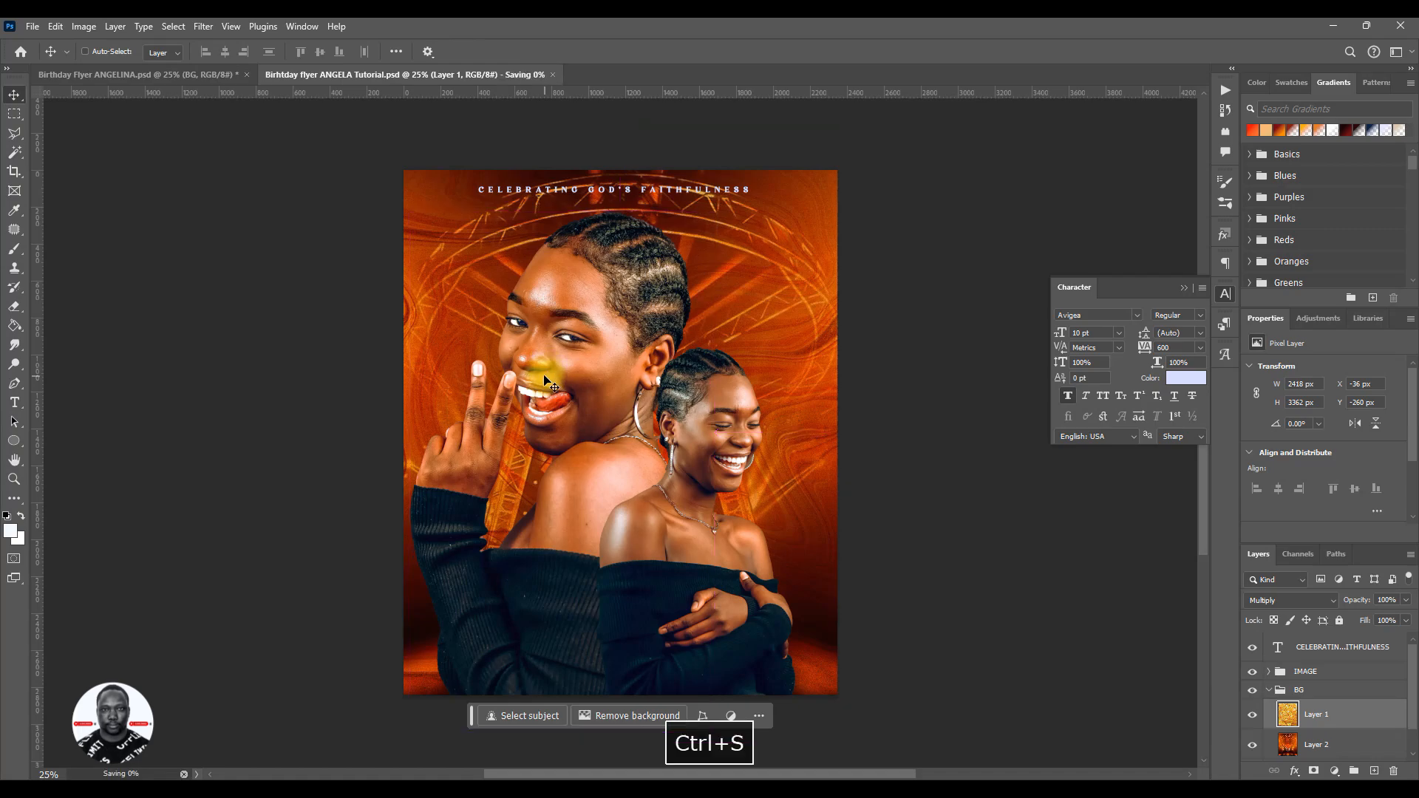
- Compare the tutorial flyer with the reference flyer, and hide the texture Layer 1 in the tutorial's BG group
{"action": "left_click", "coordinate": [192, 73]}
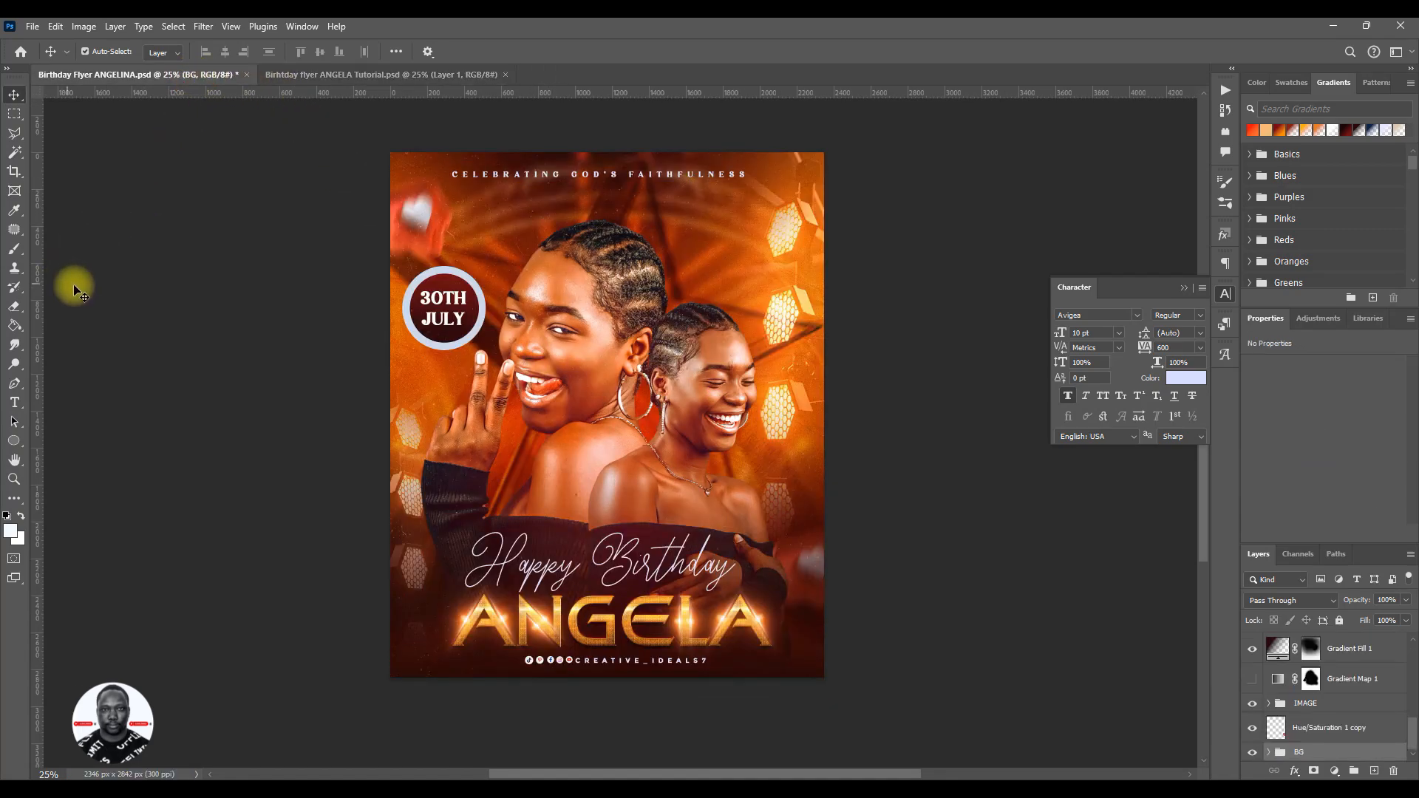
{"action": "left_click", "coordinate": [346, 75]}
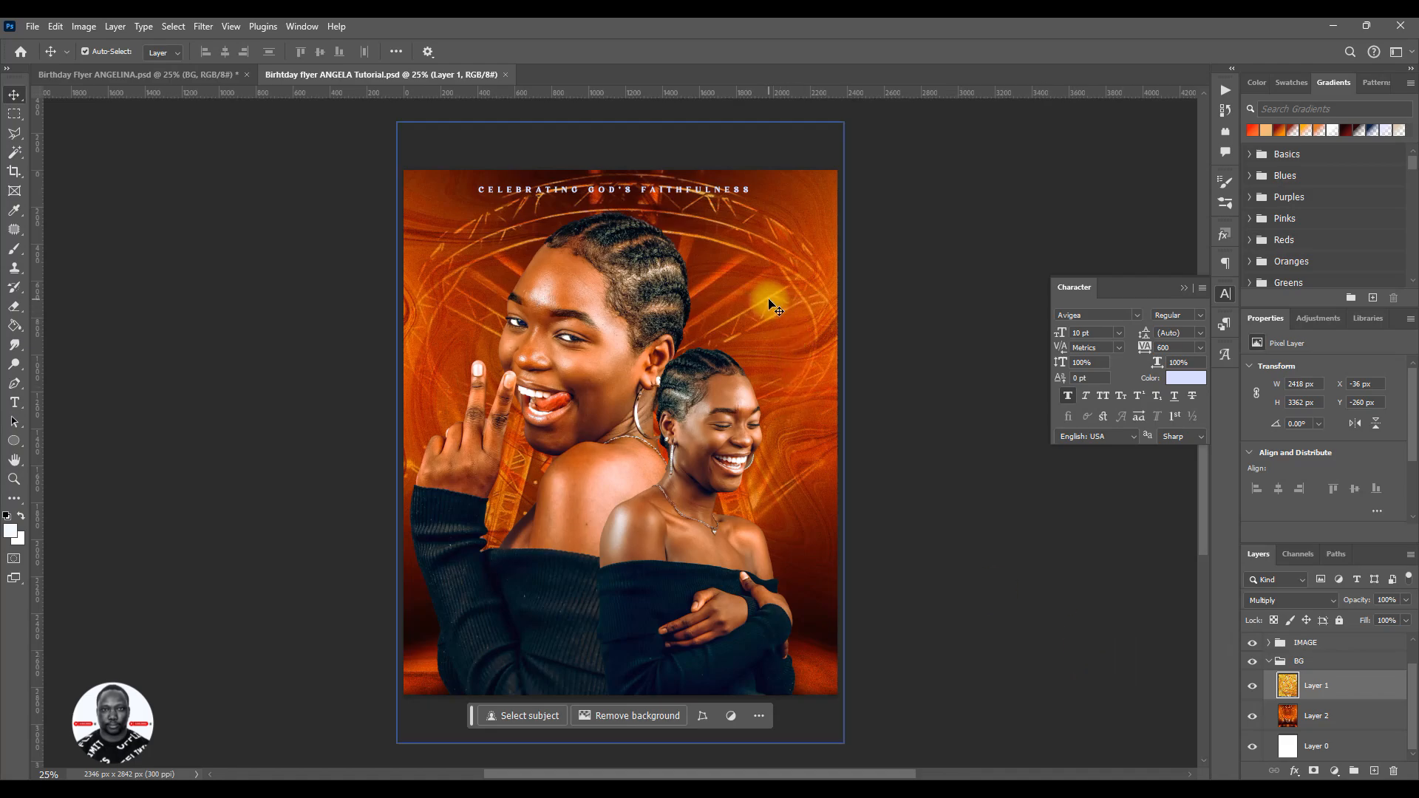
{"action": "left_click", "coordinate": [1253, 689]}
- Apply a Gaussian Blur with a radius of 10 pixels to the stage background on Layer 2
{"action": "left_click", "coordinate": [1319, 717]}
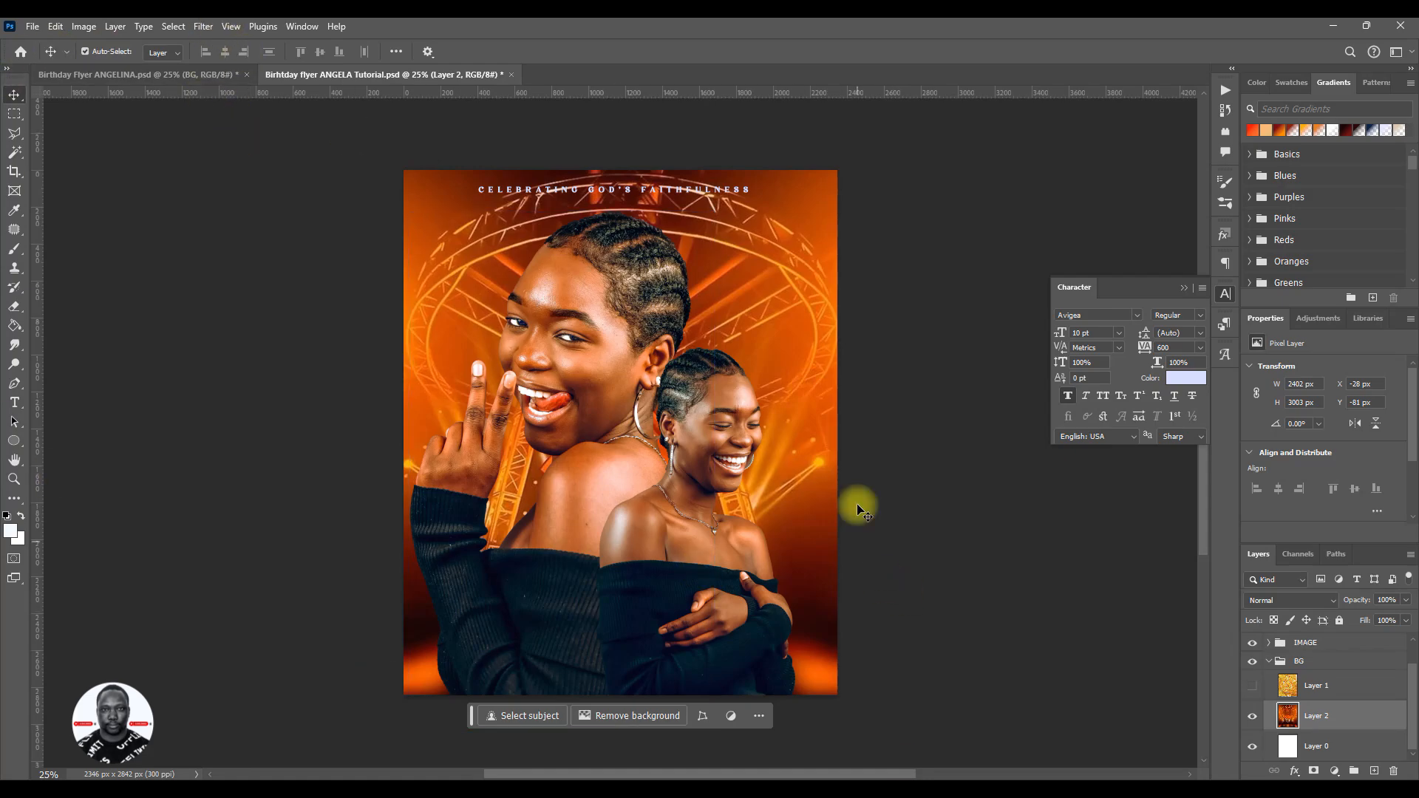
{"action": "left_click", "coordinate": [203, 26]}
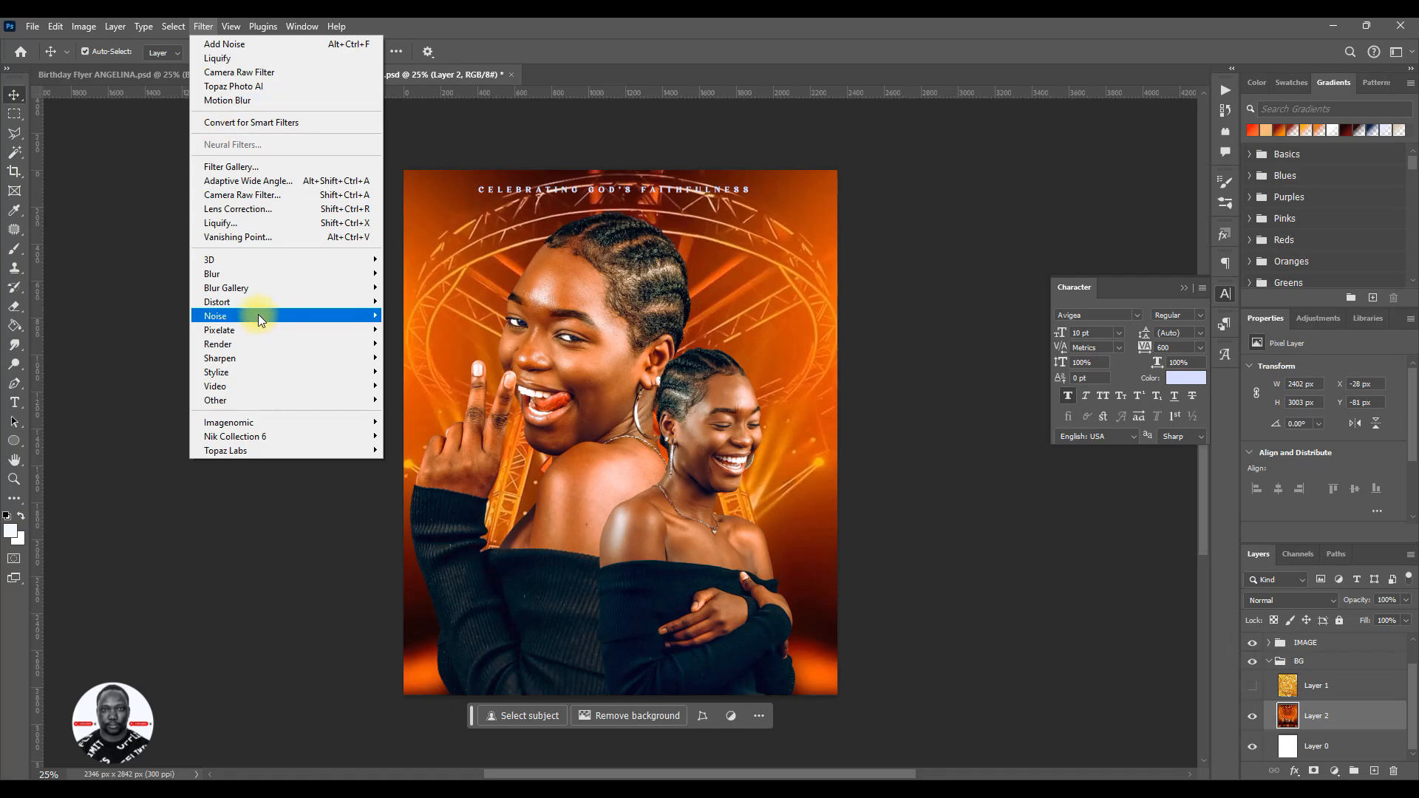
{"action": "mouse_move", "coordinate": [262, 274]}
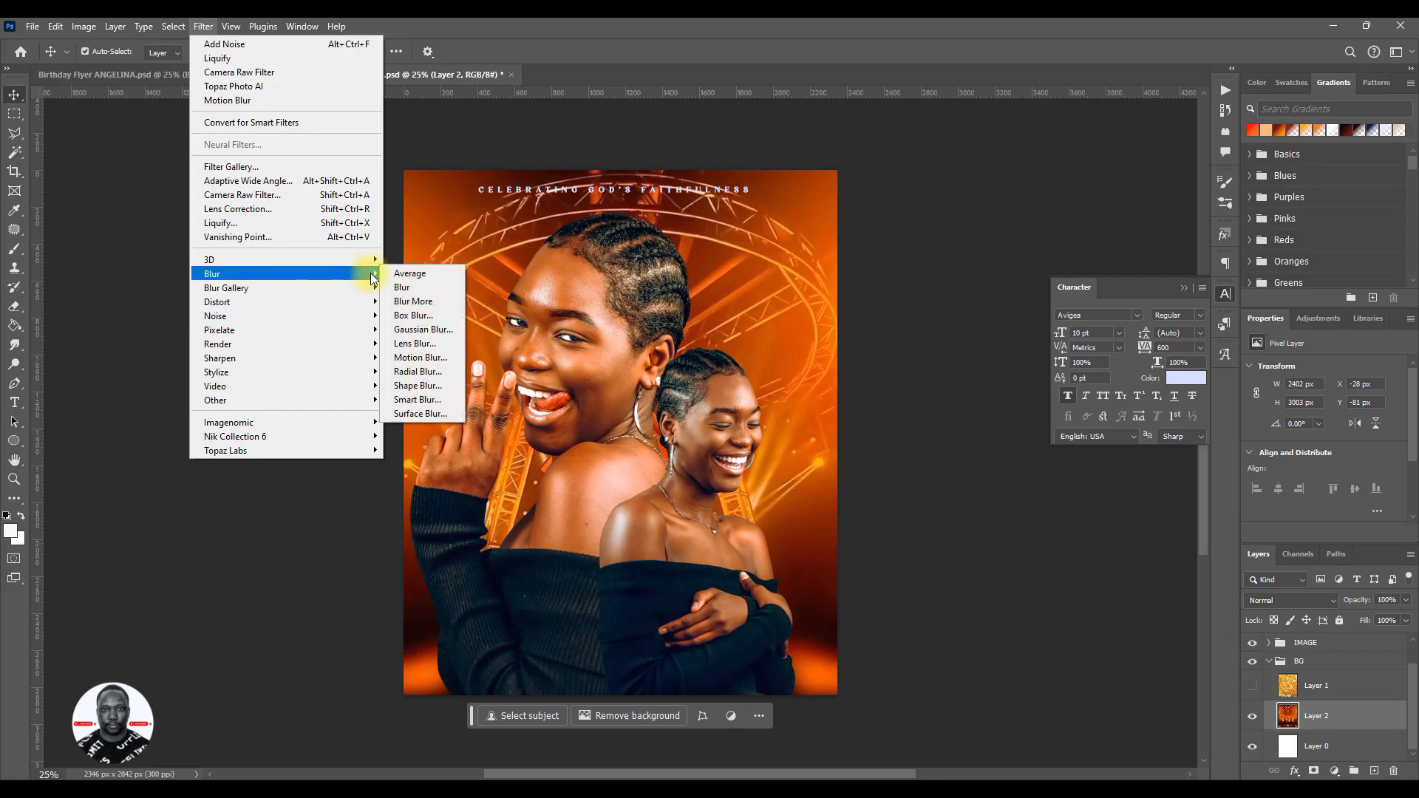
{"action": "left_click", "coordinate": [433, 337]}
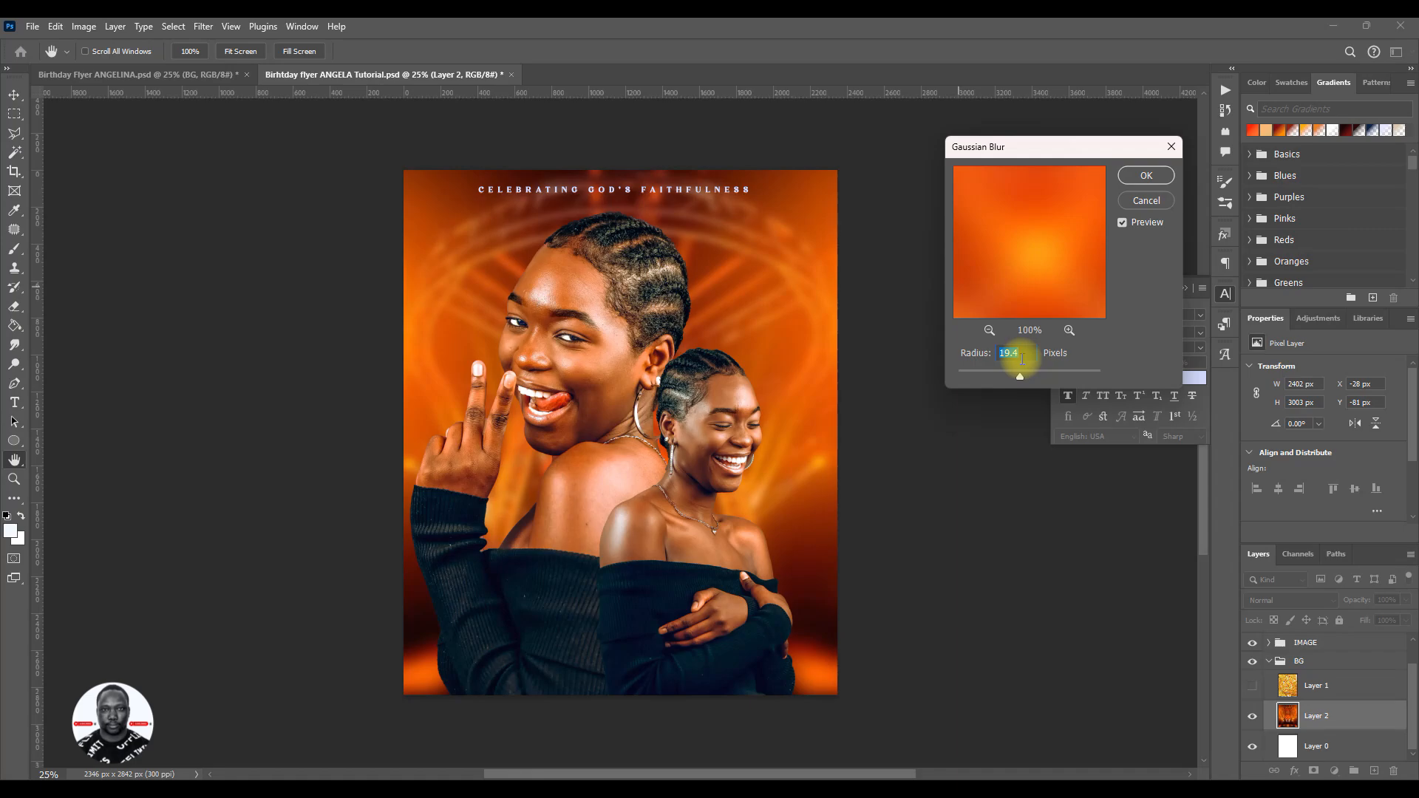
{"action": "type", "text": "15"}
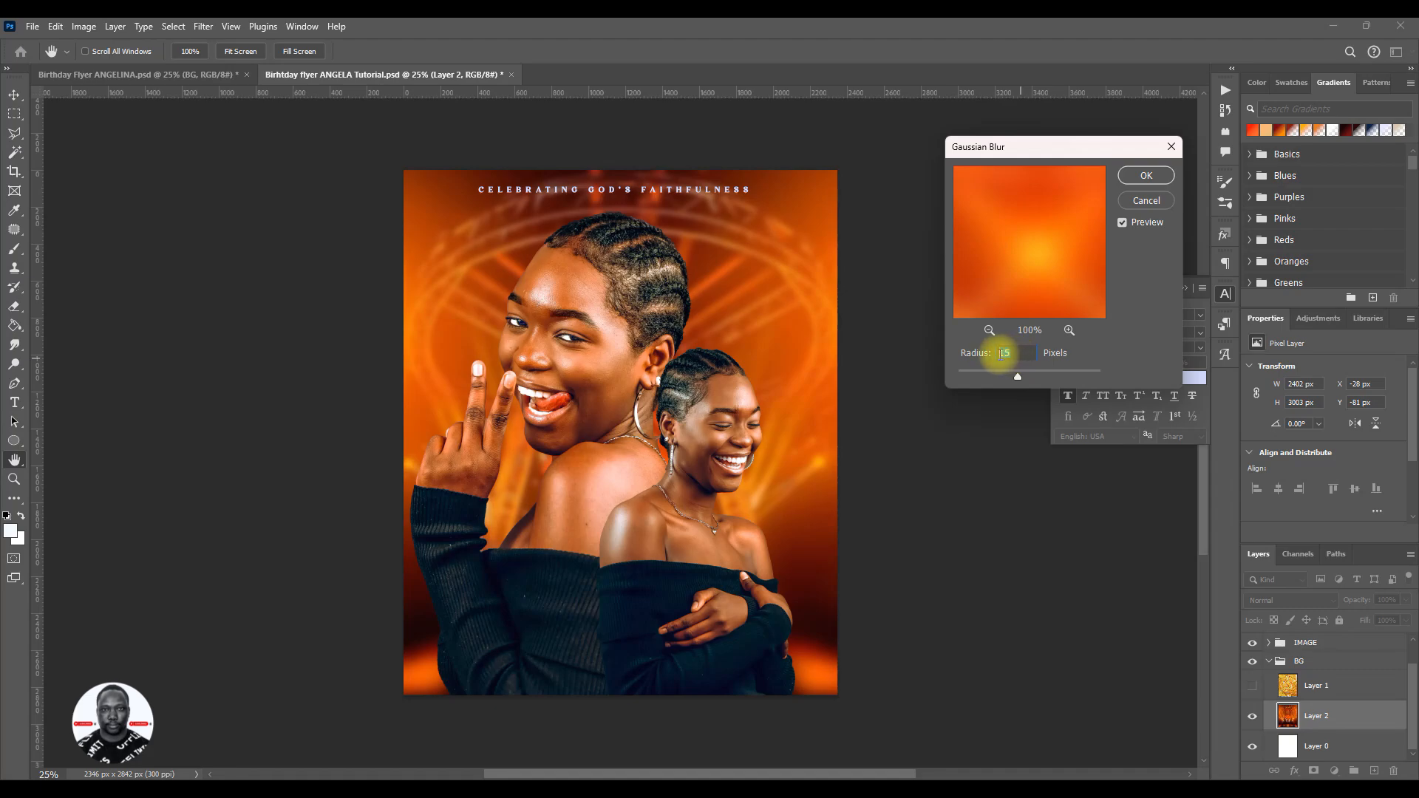
{"action": "type", "text": "12"}
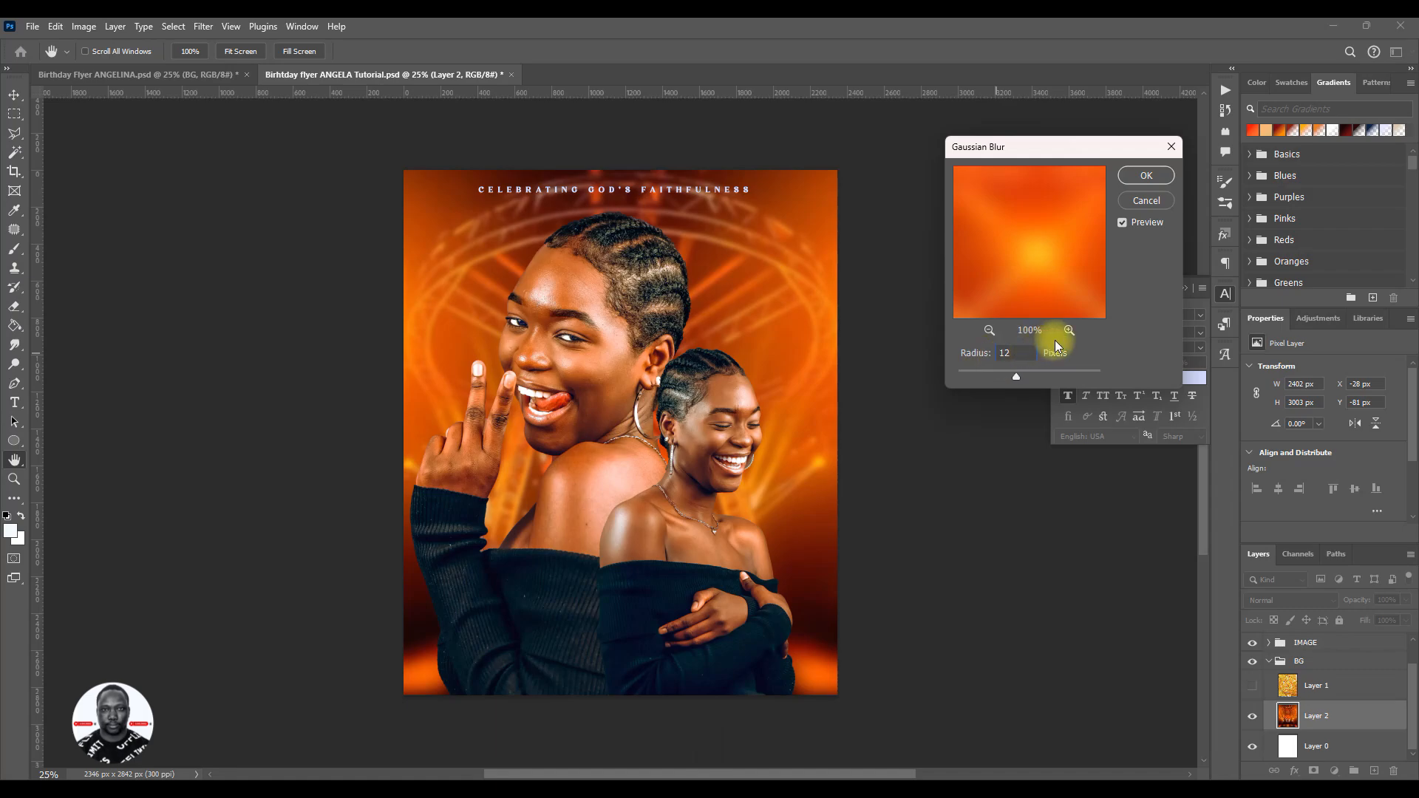
{"action": "left_click_drag", "start_coordinate": [1021, 373], "coordinate": [1010, 373]}
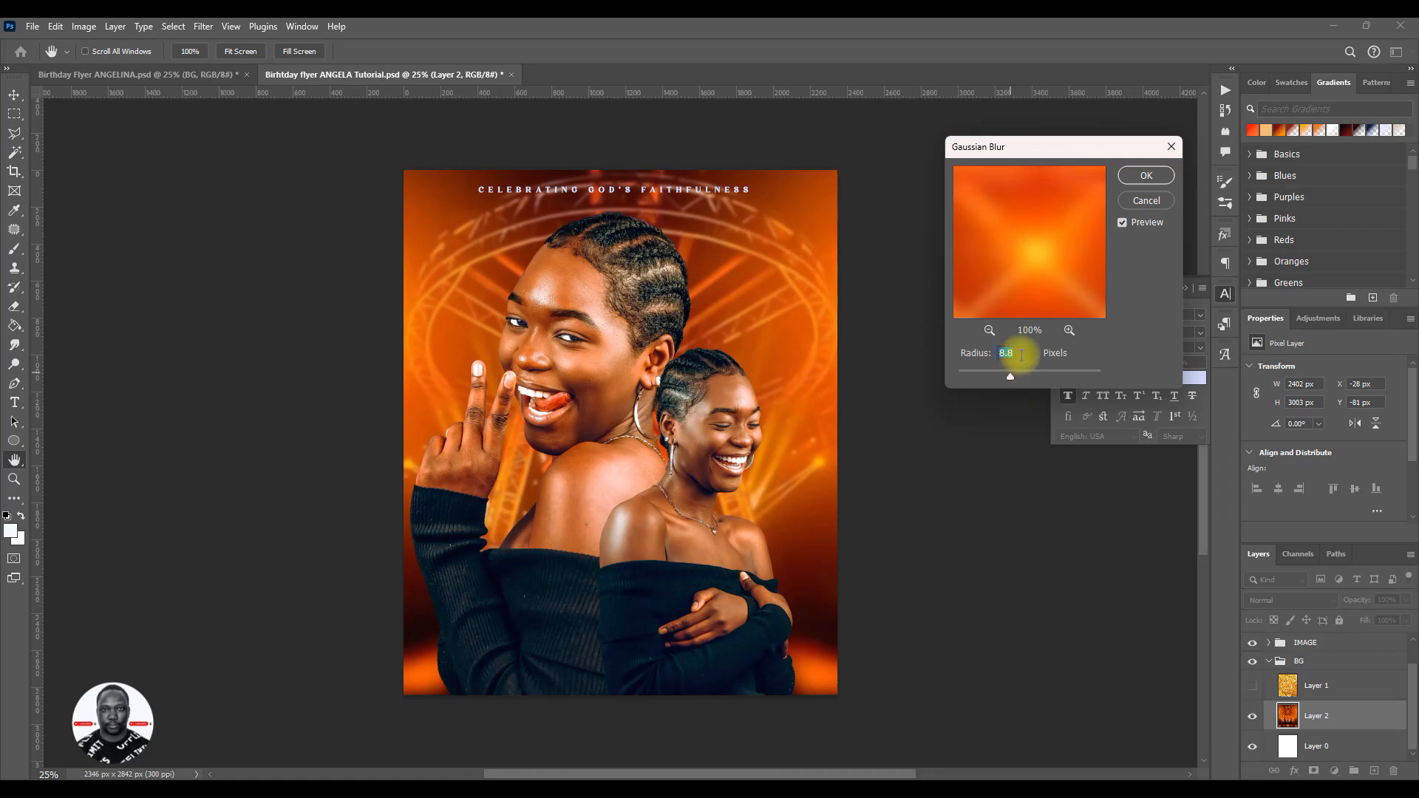
{"action": "type", "text": "10"}
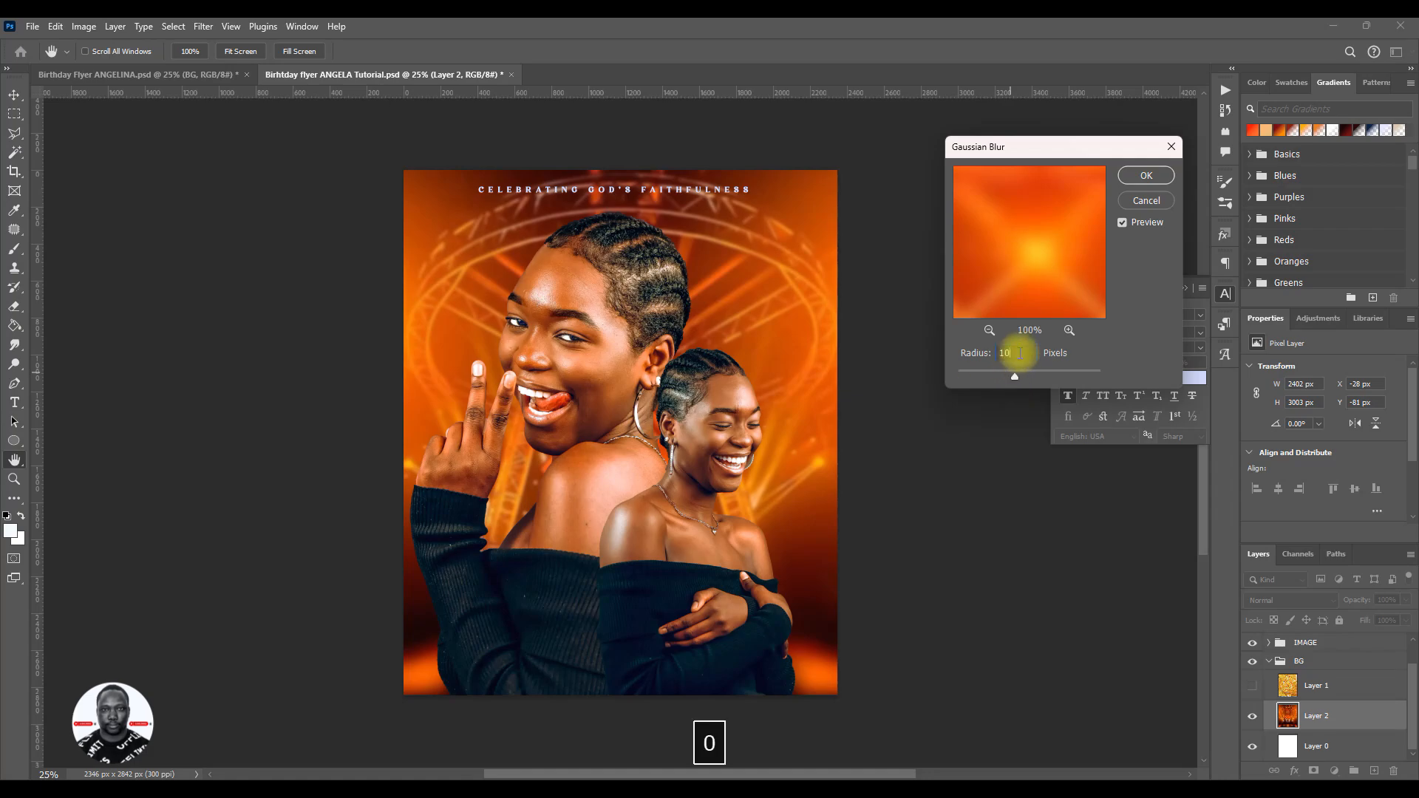
{"action": "left_click", "coordinate": [1144, 176]}
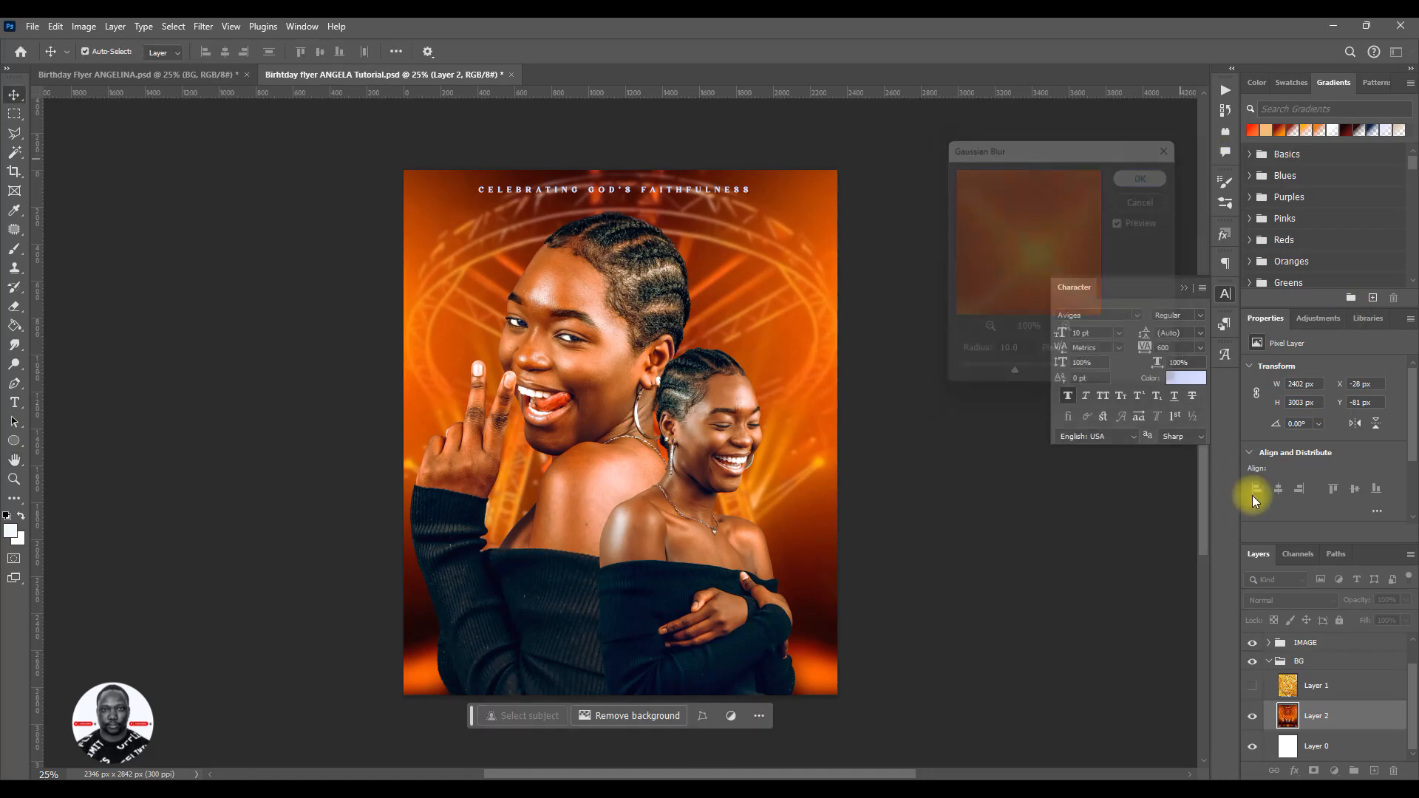
- Show the texture Layer 1 again with its opacity set to 70%, and save the flyer
{"action": "left_click", "coordinate": [1250, 686]}
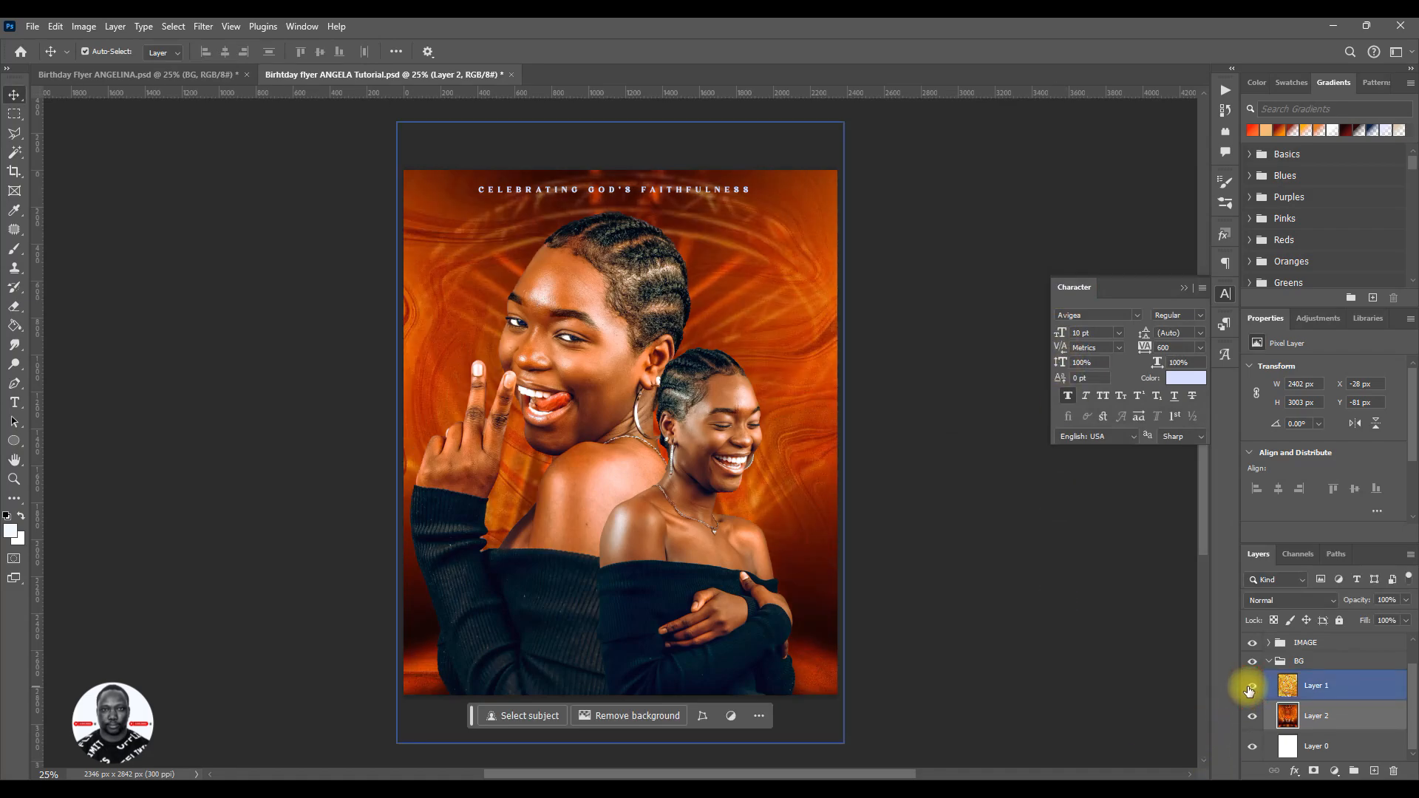
{"action": "left_click", "coordinate": [1336, 693]}
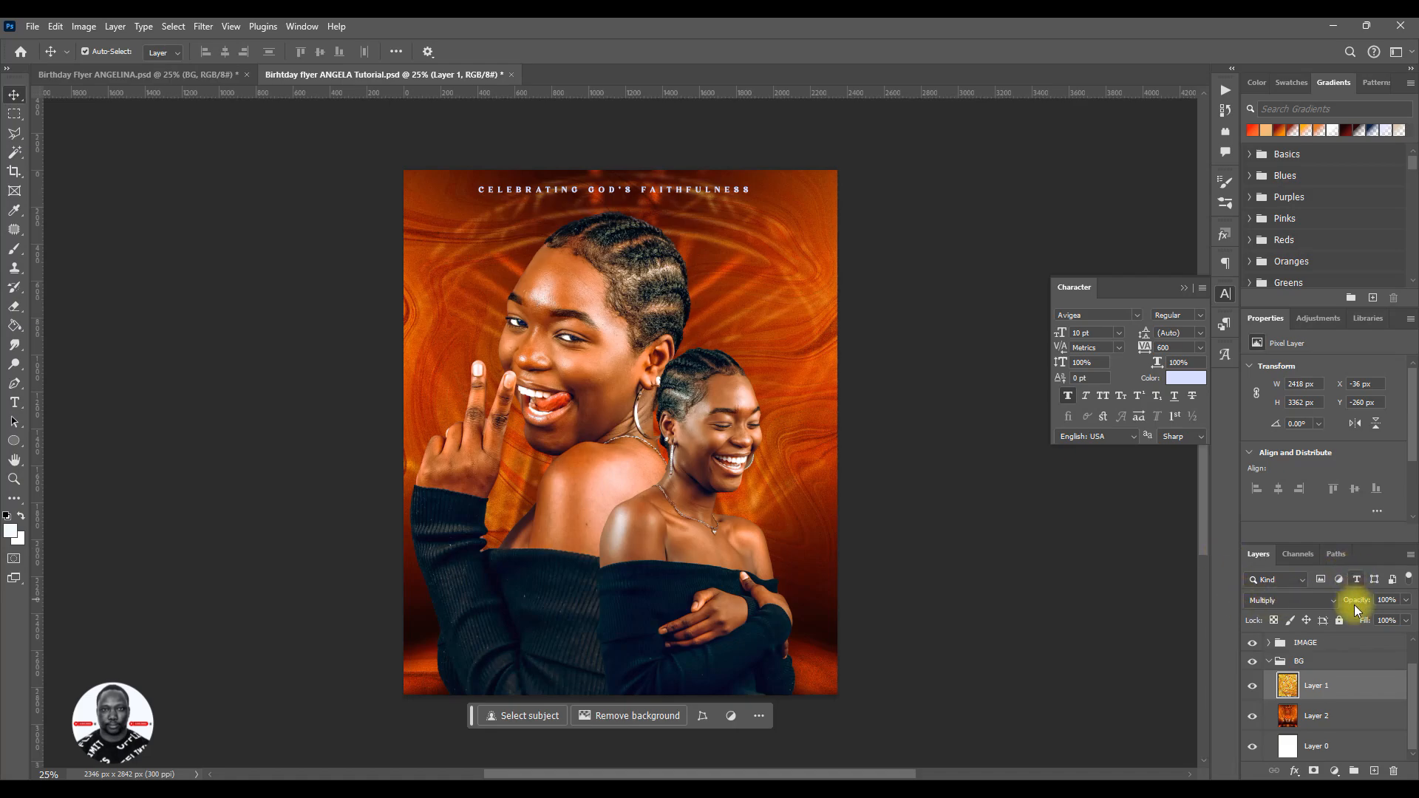
{"action": "left_click_drag", "start_coordinate": [1365, 606], "coordinate": [1344, 604]}
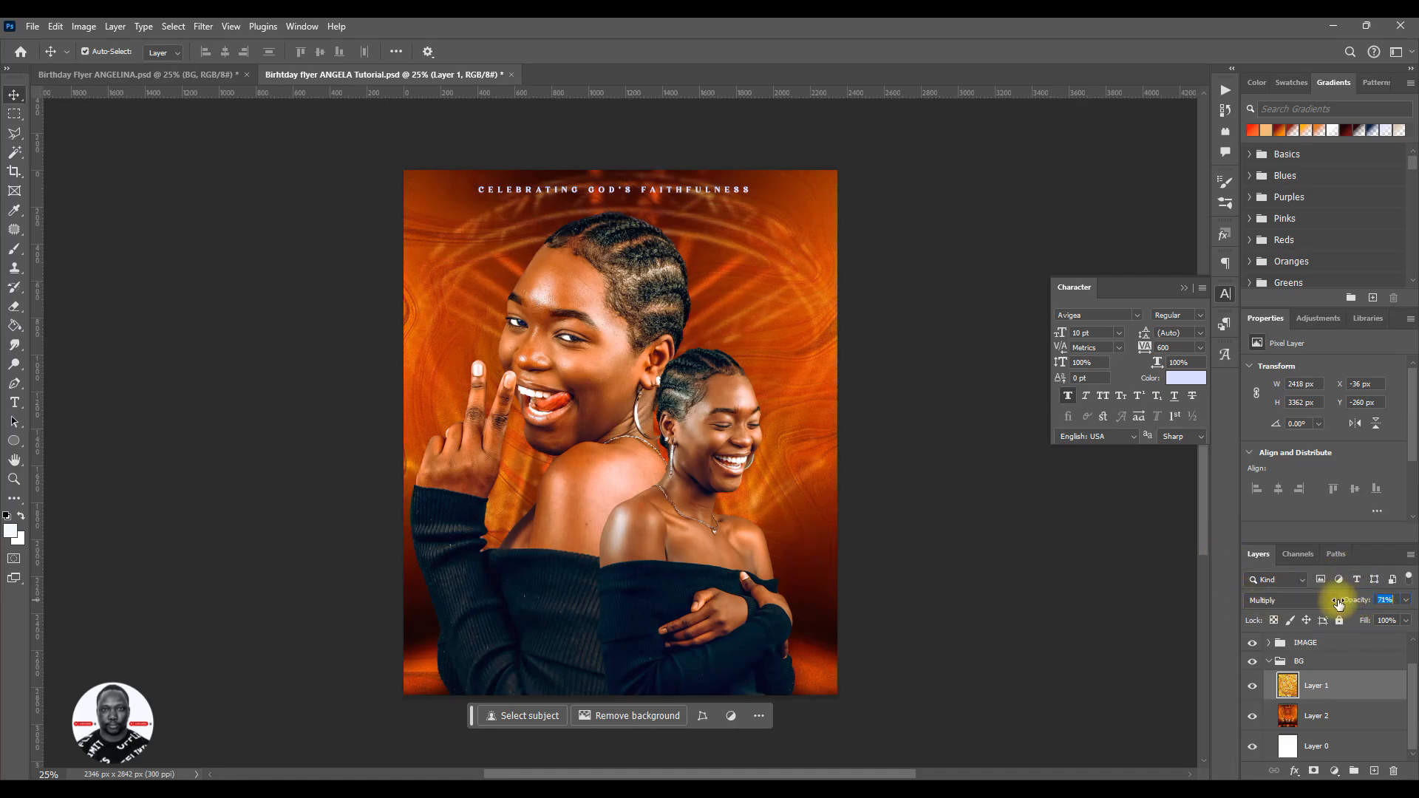
{"action": "left_click", "coordinate": [1384, 600]}
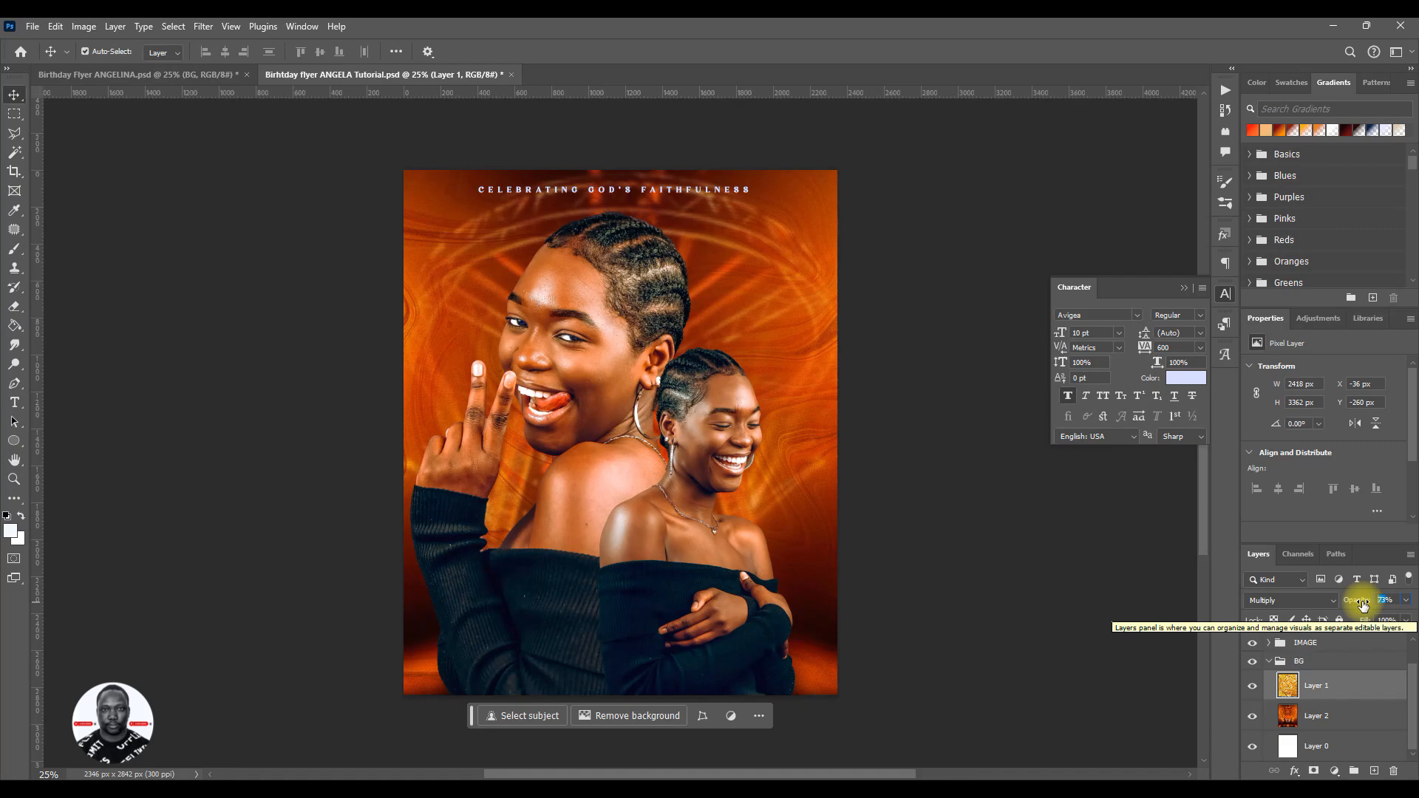
{"action": "type", "text": "70"}
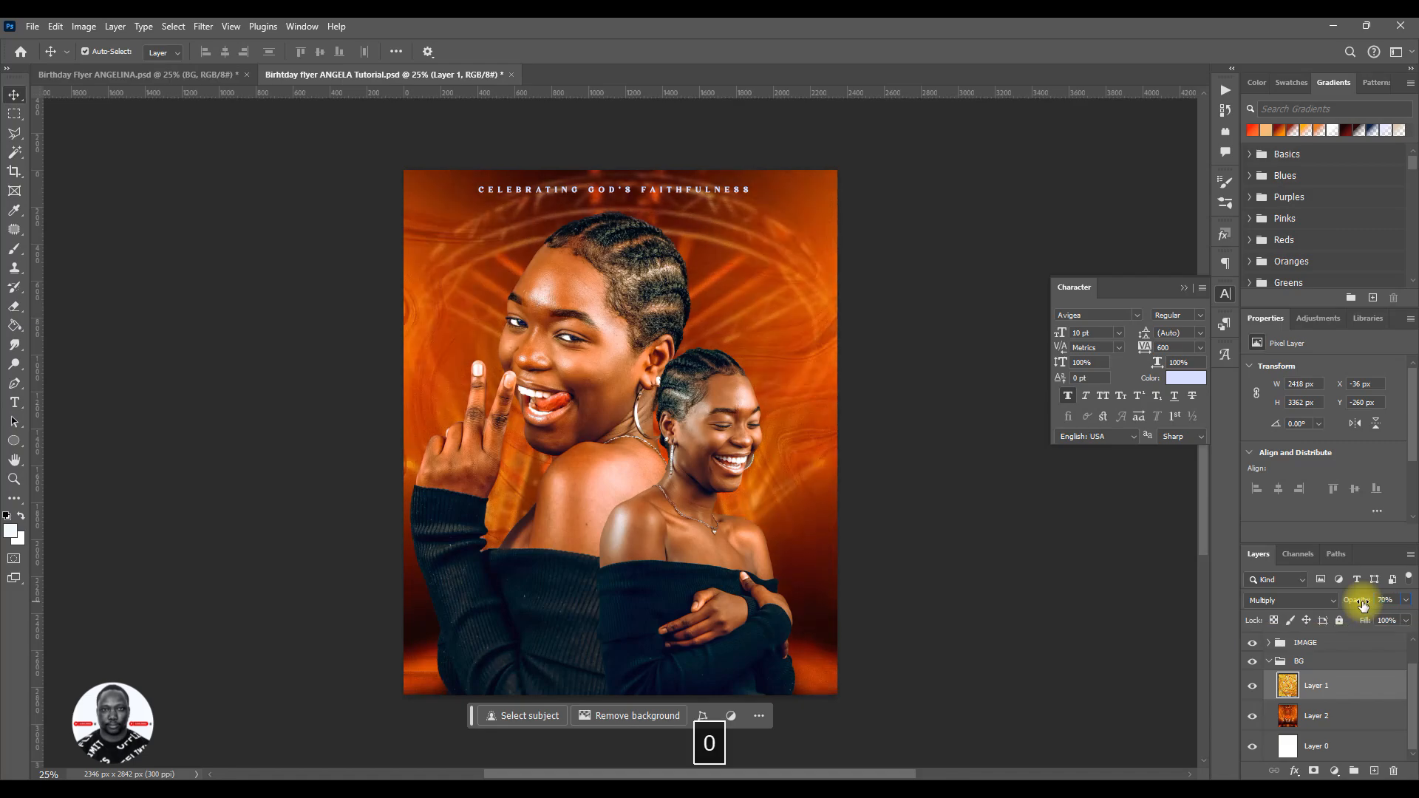
{"action": "key", "text": "ctrl+s"}
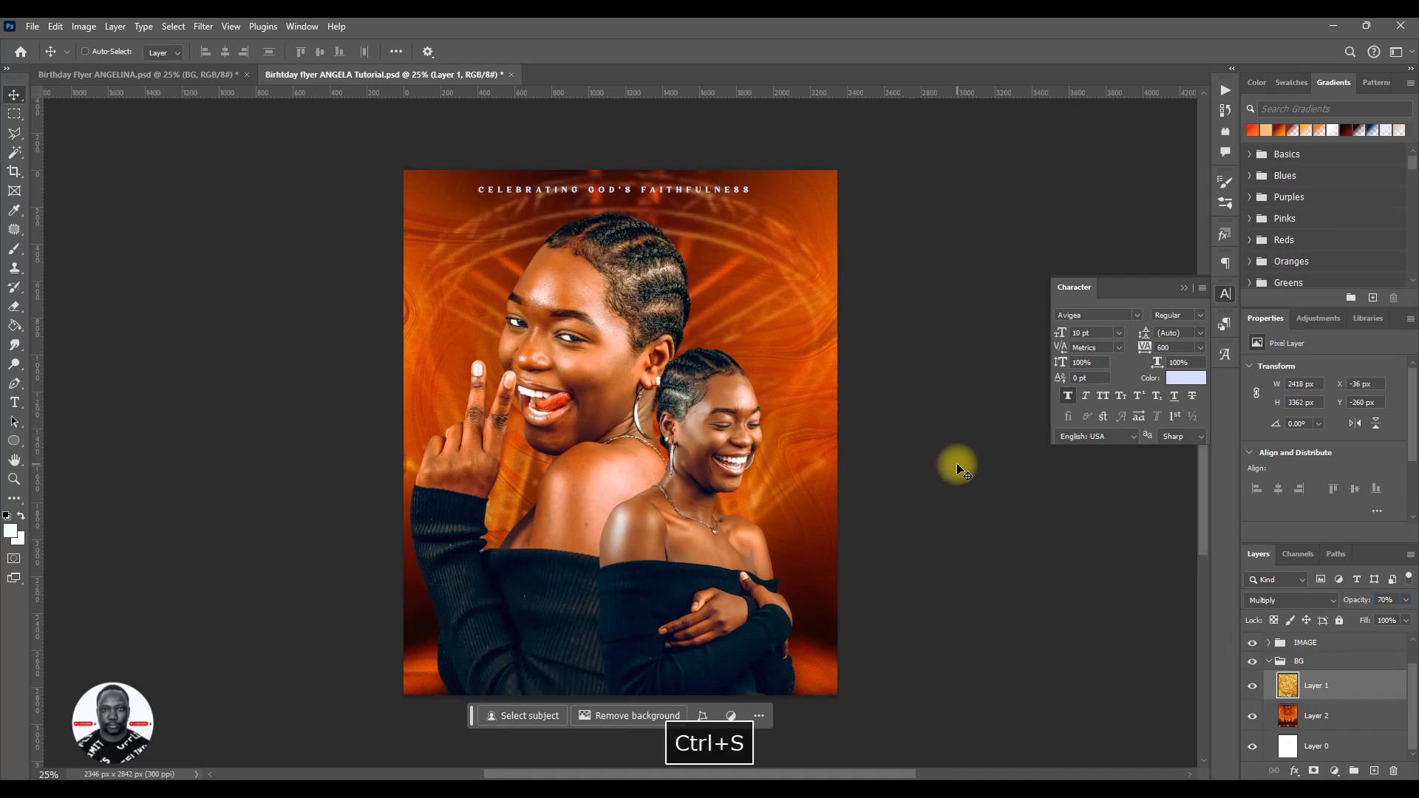
- Expand the BG group in the reference flyer and check the opacity of its texture Layer 1
{"action": "left_click", "coordinate": [173, 75]}
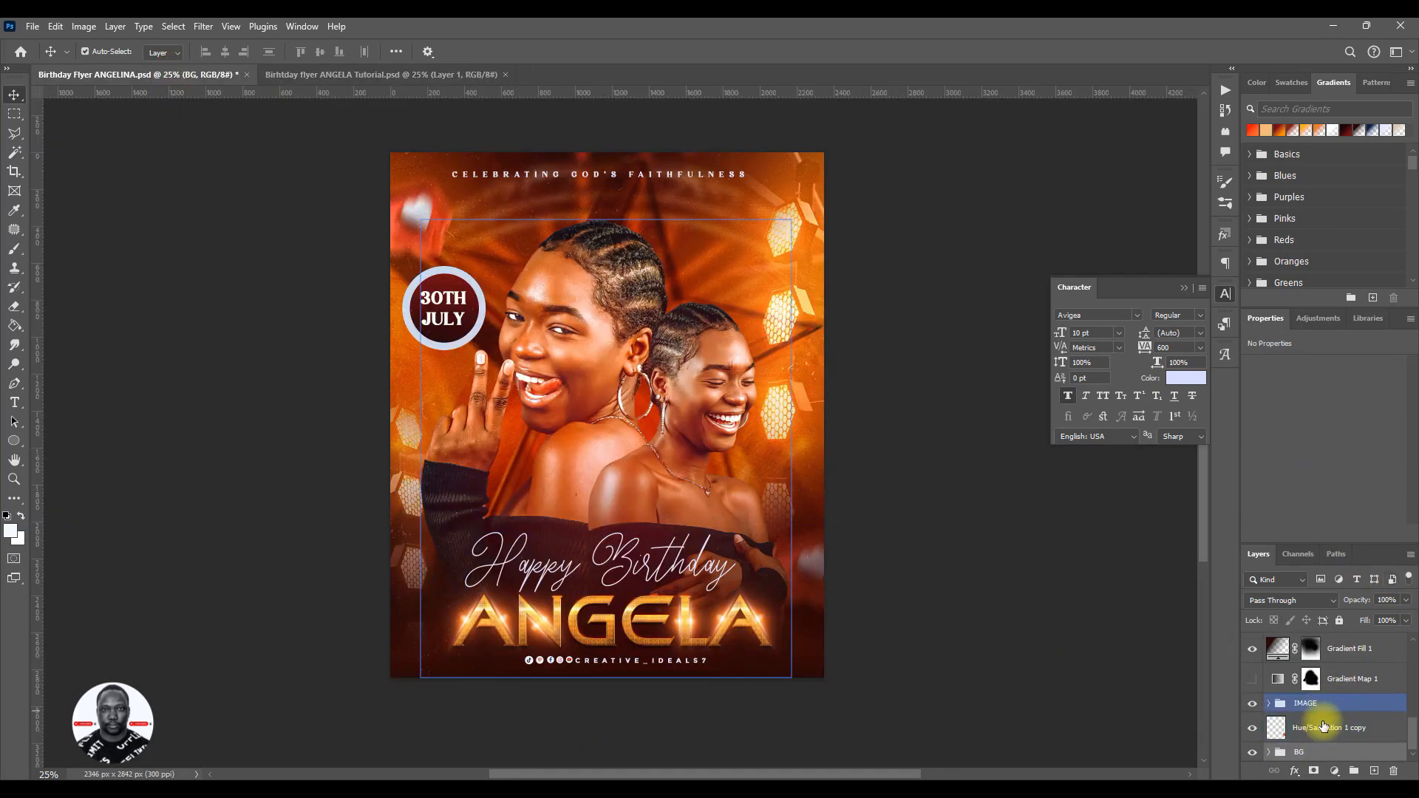
{"action": "left_click", "coordinate": [1283, 751]}
{"action": "left_click", "coordinate": [1269, 753]}
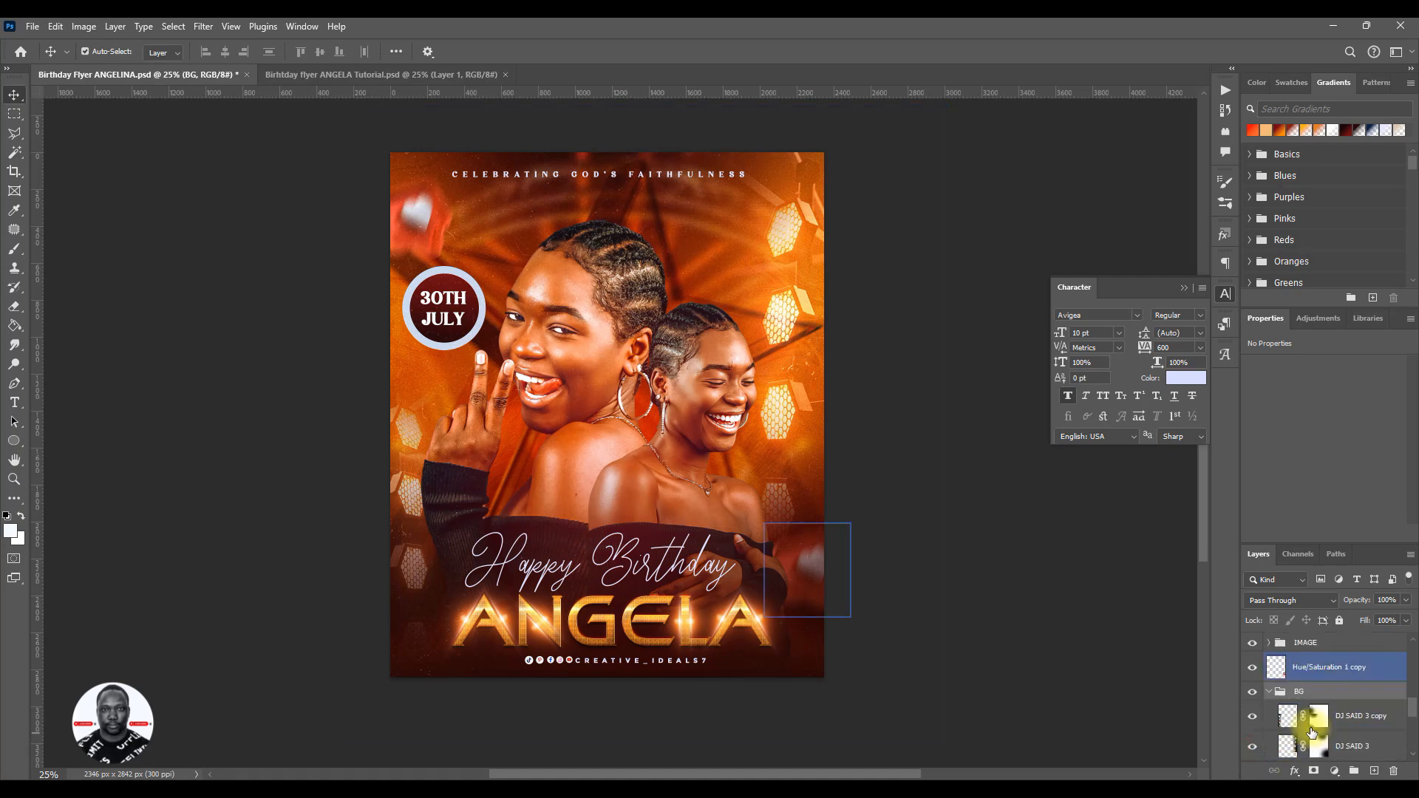
{"action": "left_click", "coordinate": [1318, 717]}
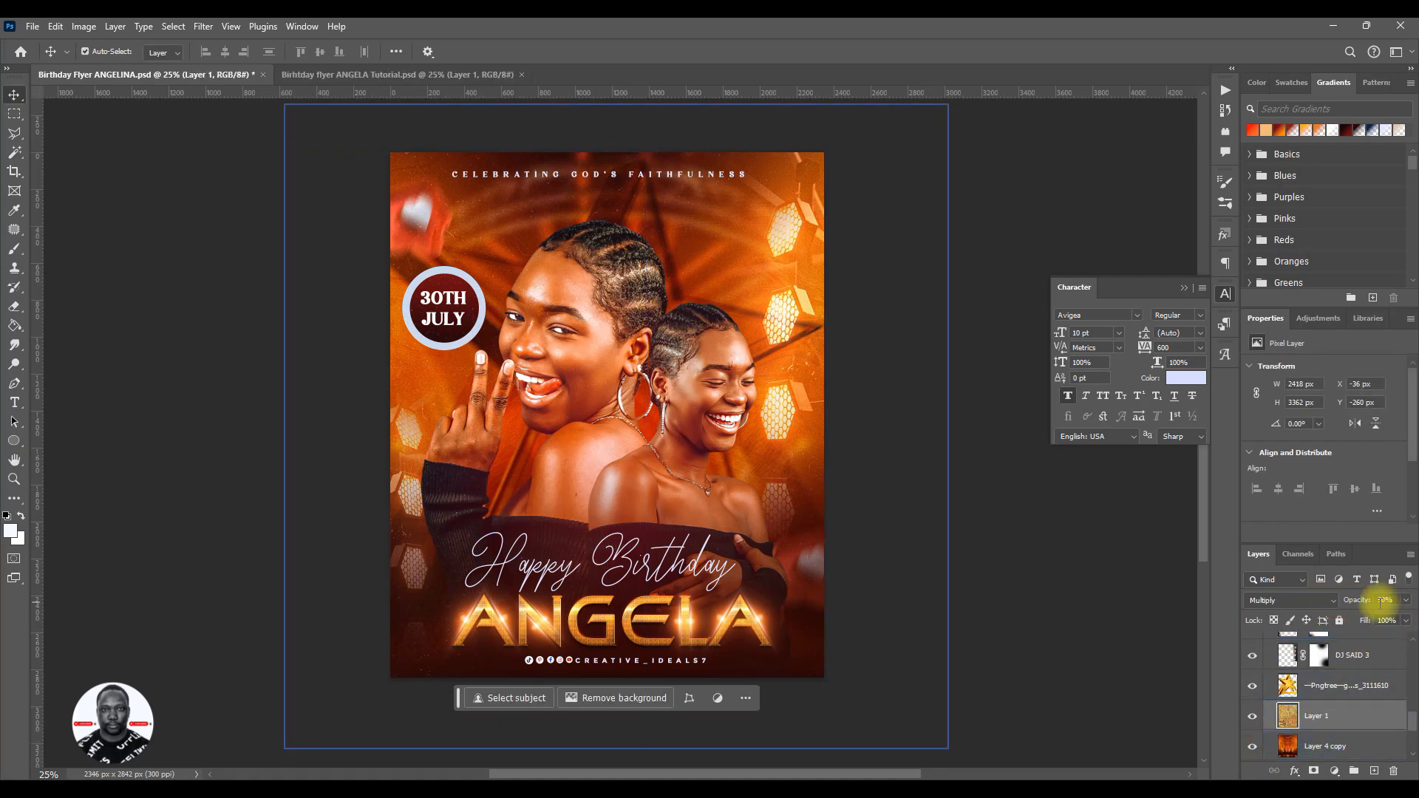
- Return to the tutorial flyer, set the texture Layer 1's opacity to 50%, and collapse the BG group
{"action": "left_click", "coordinate": [436, 74]}
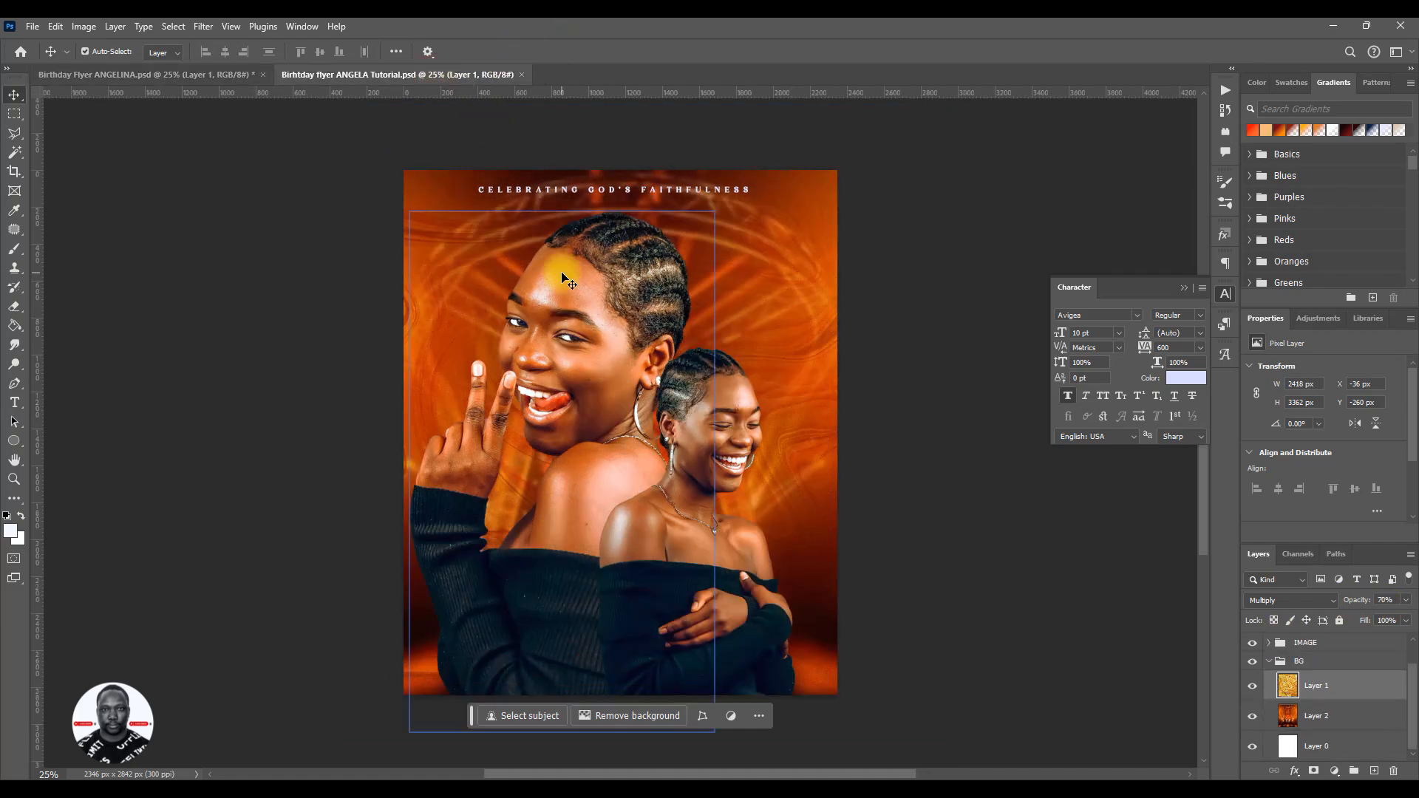
{"action": "left_click", "coordinate": [1381, 601]}
{"action": "type", "text": "50"}
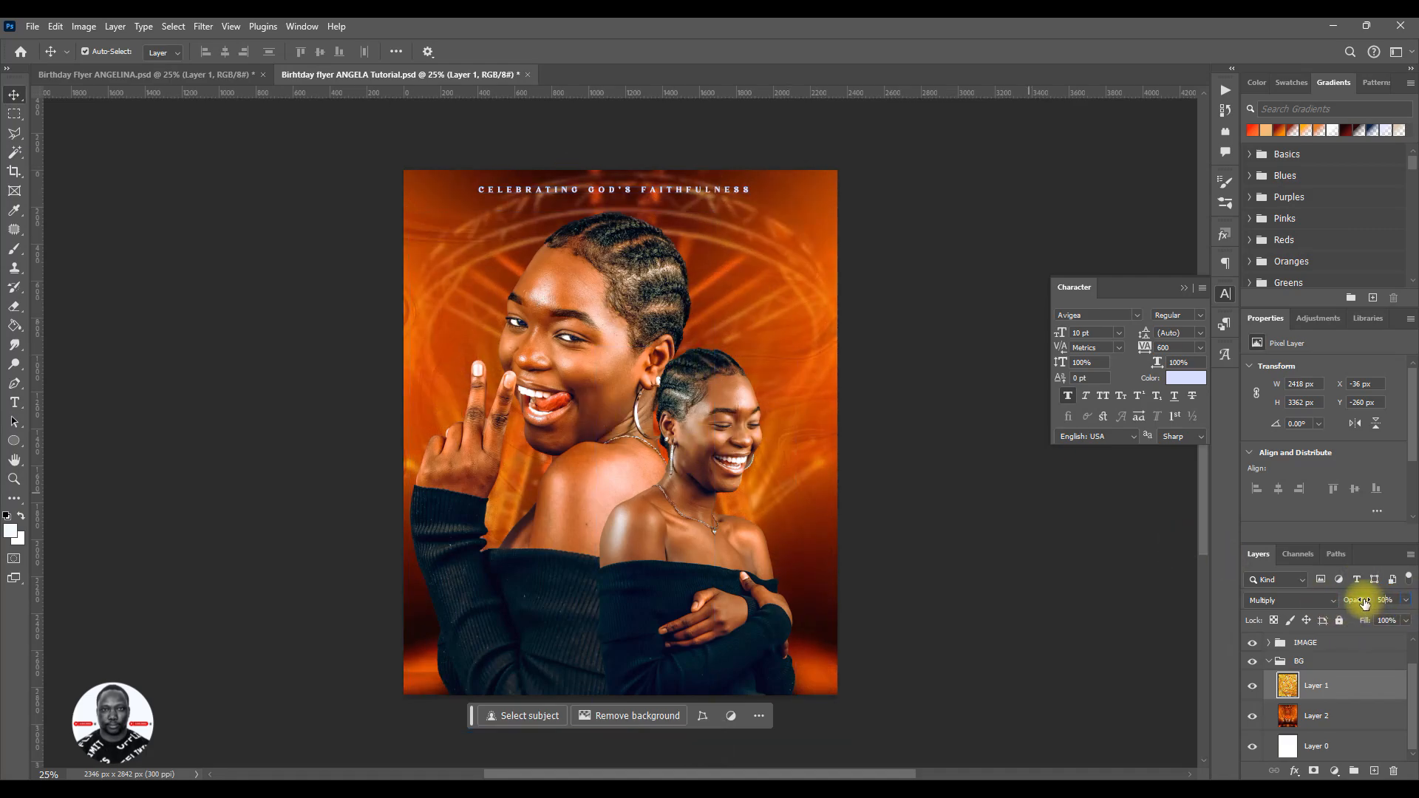
{"action": "key", "text": "Return"}
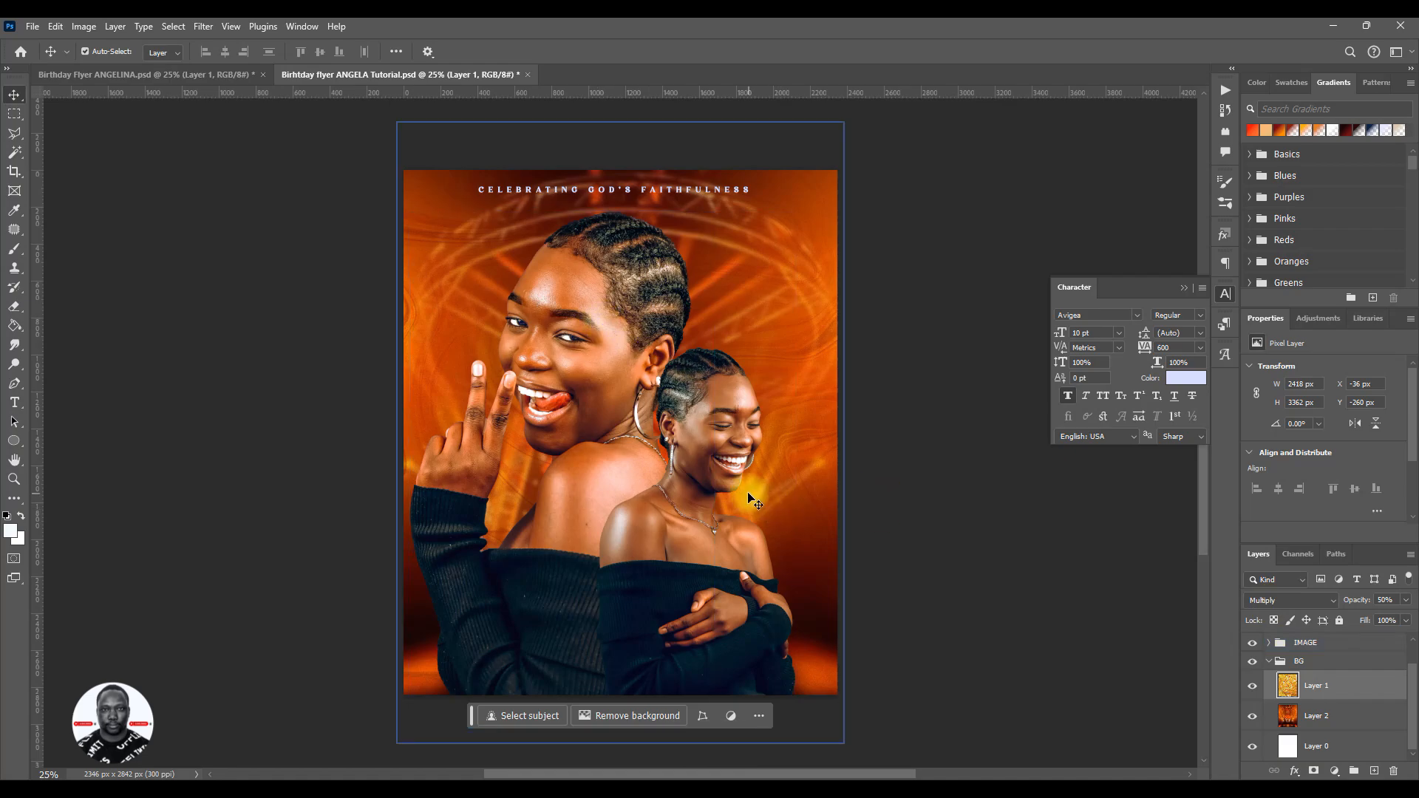
{"action": "left_click", "coordinate": [1279, 663]}
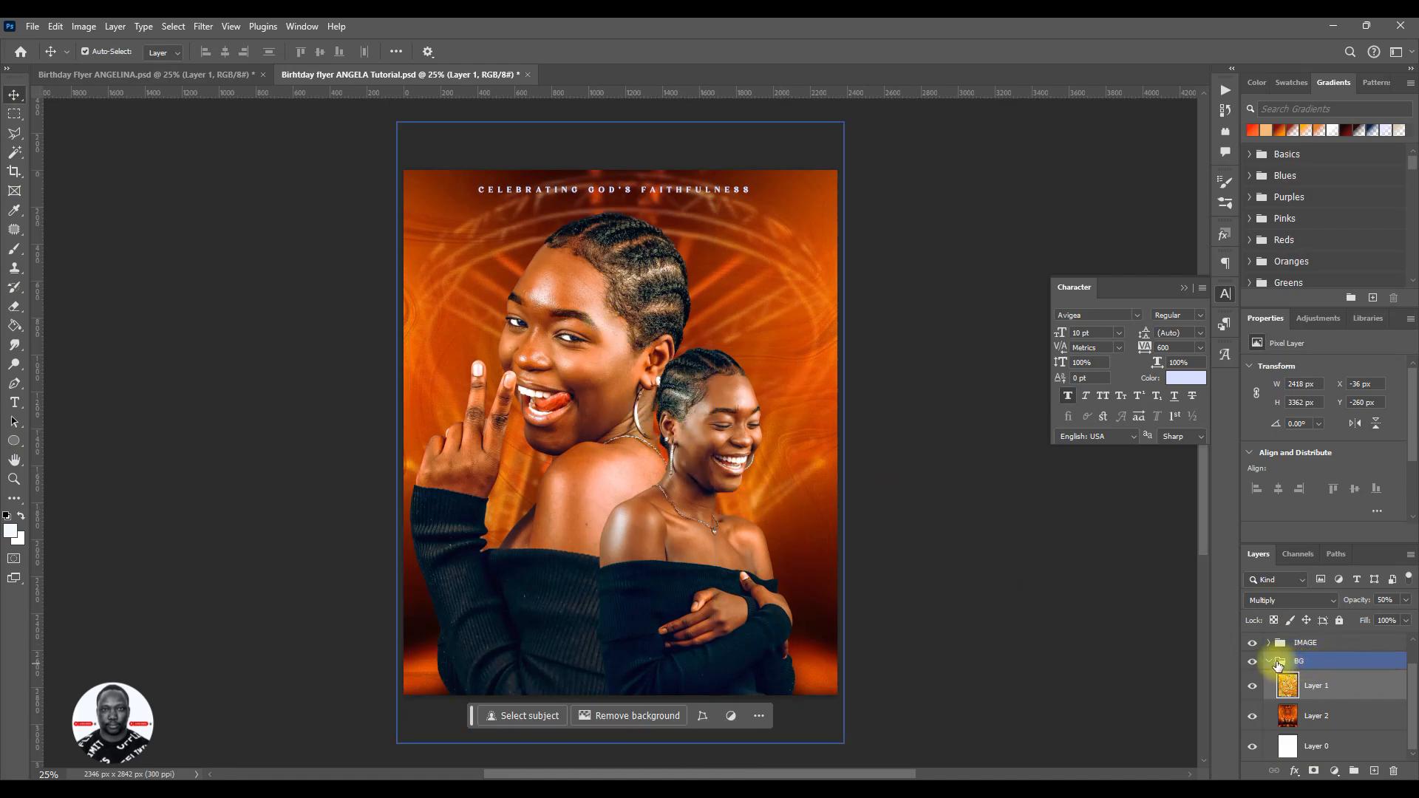
{"action": "left_click", "coordinate": [1270, 662]}
- Scale the IMAGE group down to about 93% and move both portraits up below the heading
{"action": "left_click", "coordinate": [1301, 671]}
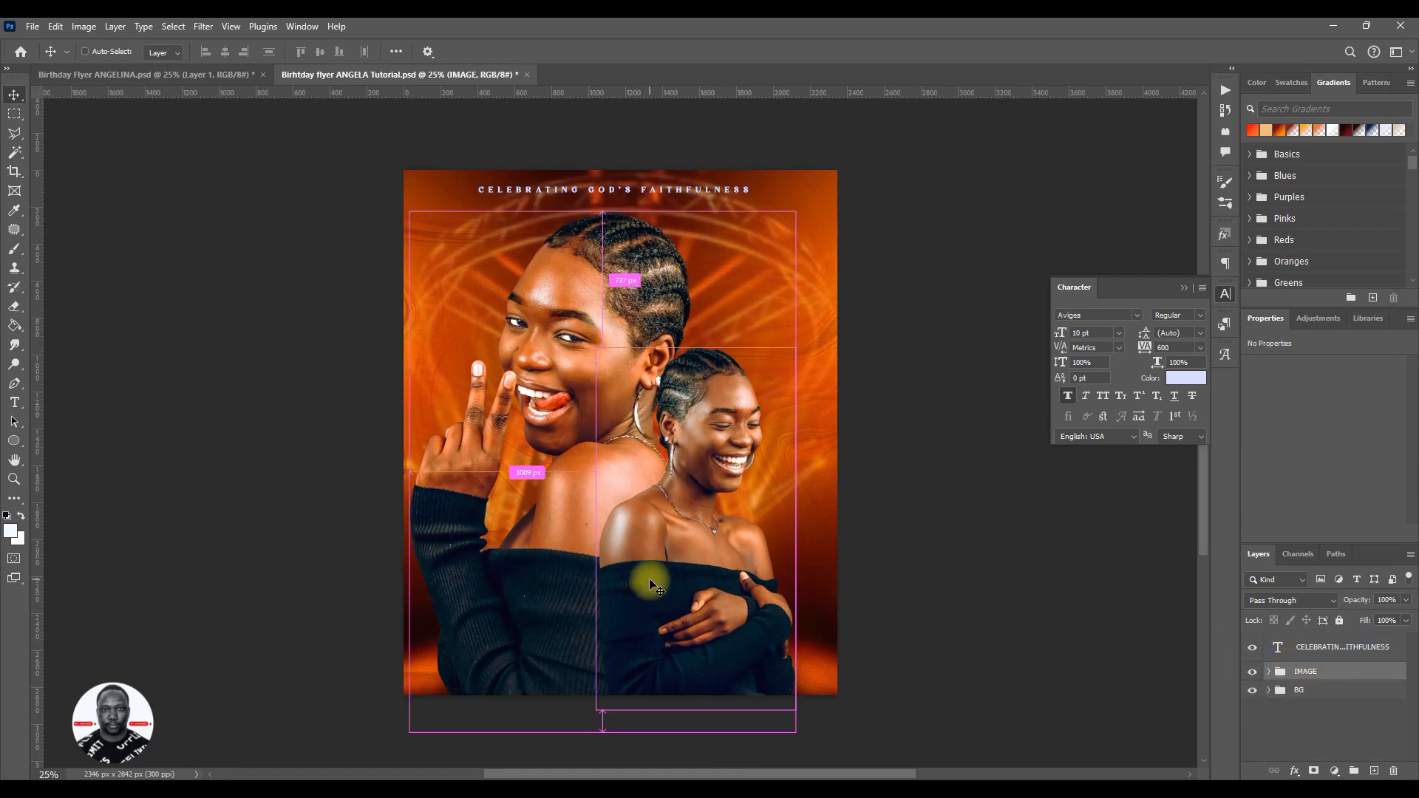
{"action": "key", "text": "ctrl+t"}
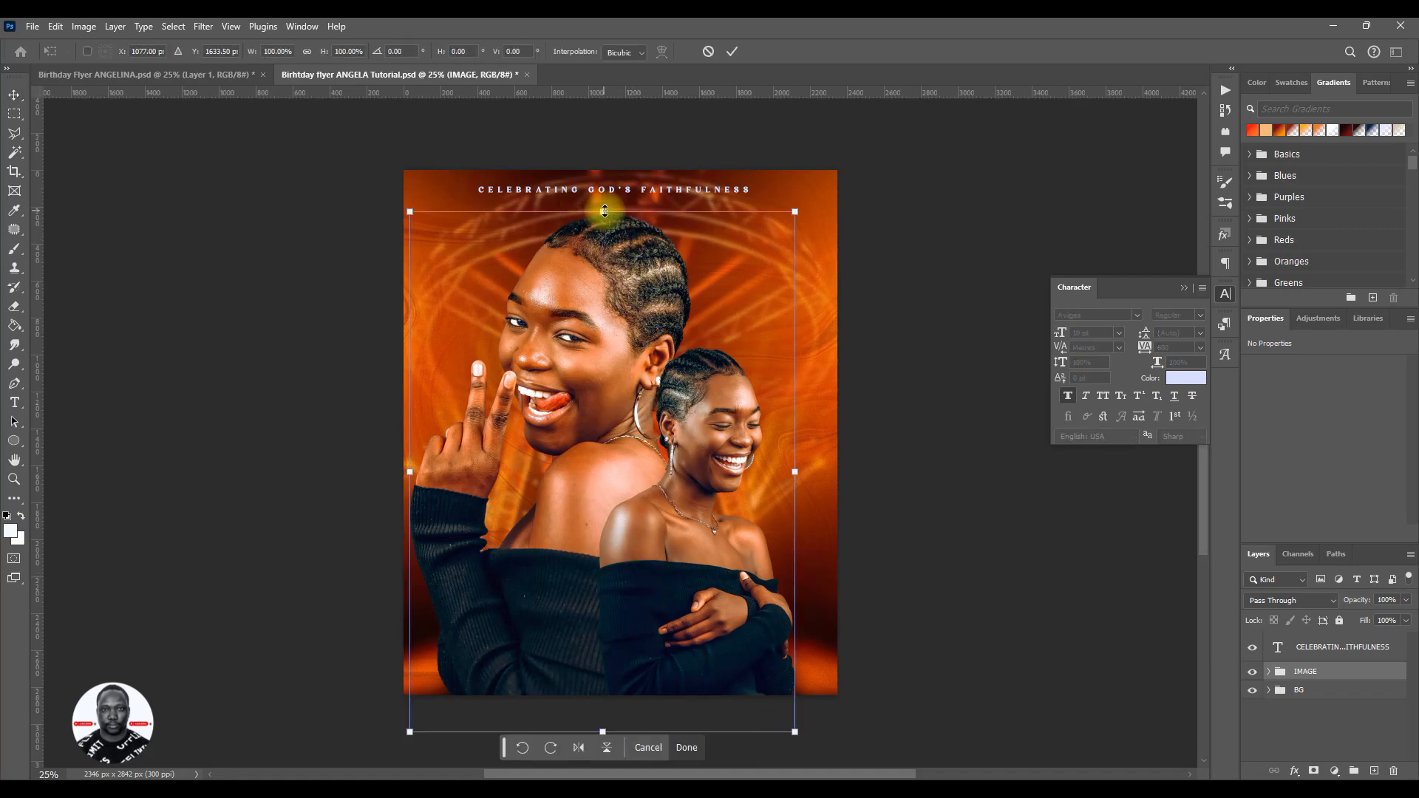
{"action": "left_click_drag", "start_coordinate": [605, 212], "coordinate": [606, 240]}
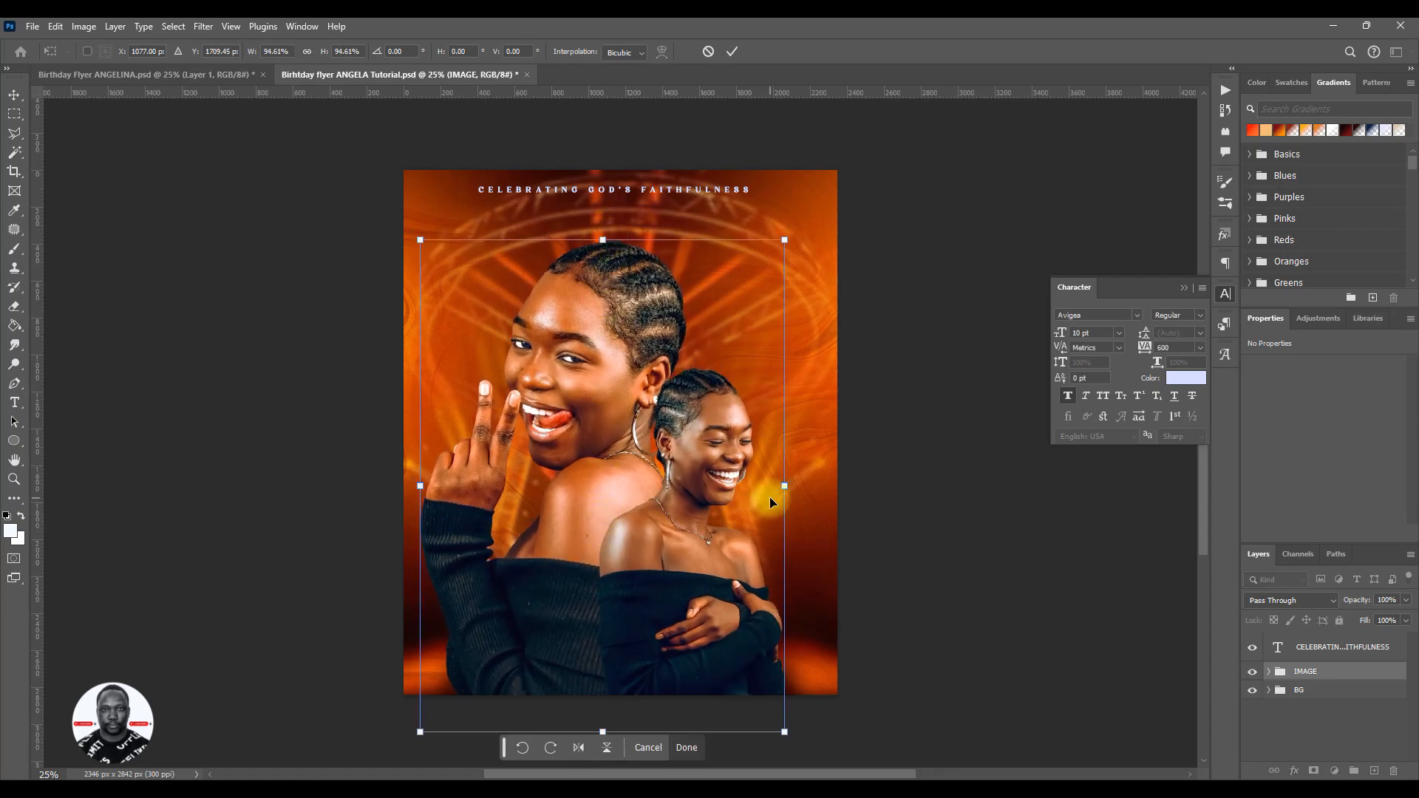
{"action": "left_click_drag", "start_coordinate": [790, 488], "coordinate": [796, 485]}
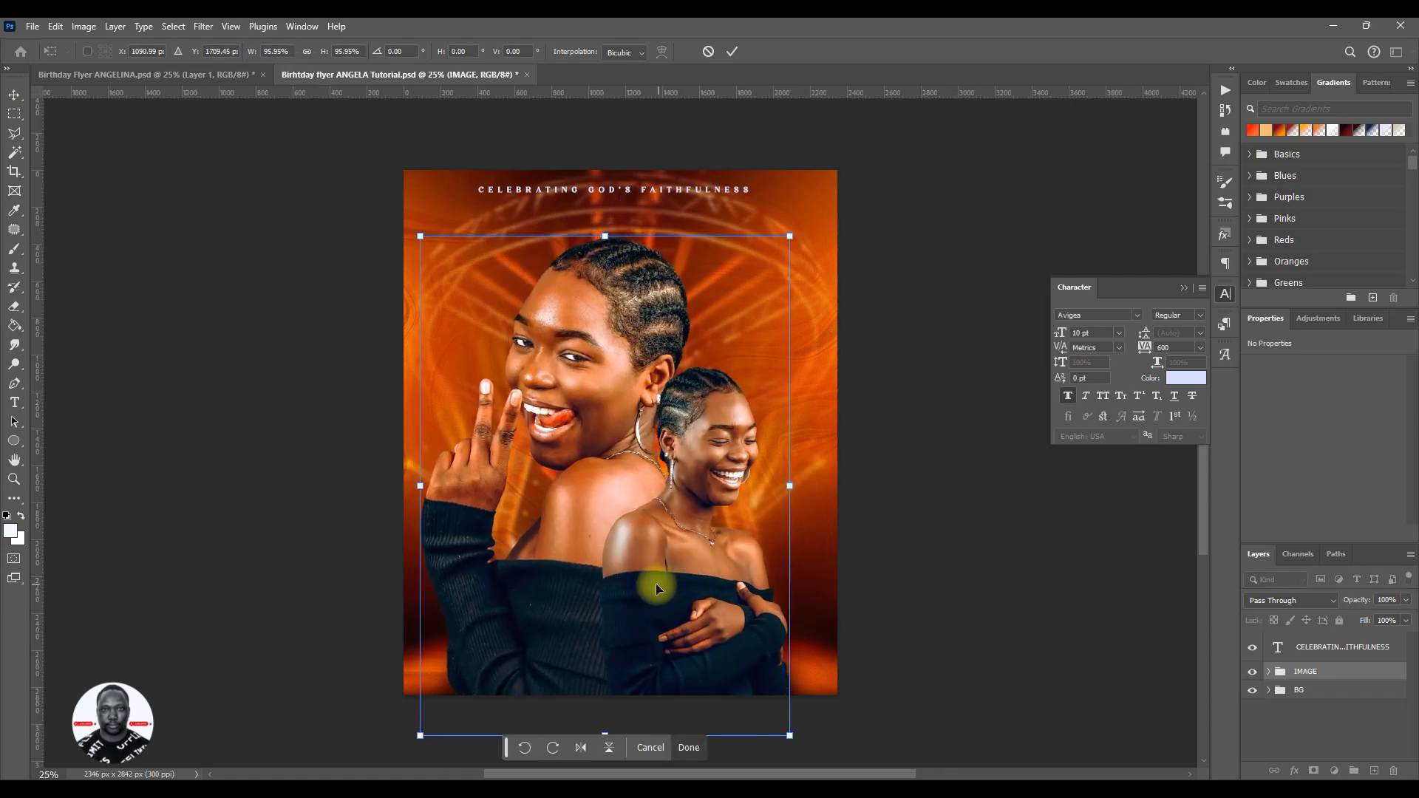
{"action": "left_click_drag", "start_coordinate": [647, 592], "coordinate": [645, 574]}
{"action": "left_click_drag", "start_coordinate": [605, 717], "coordinate": [605, 701]}
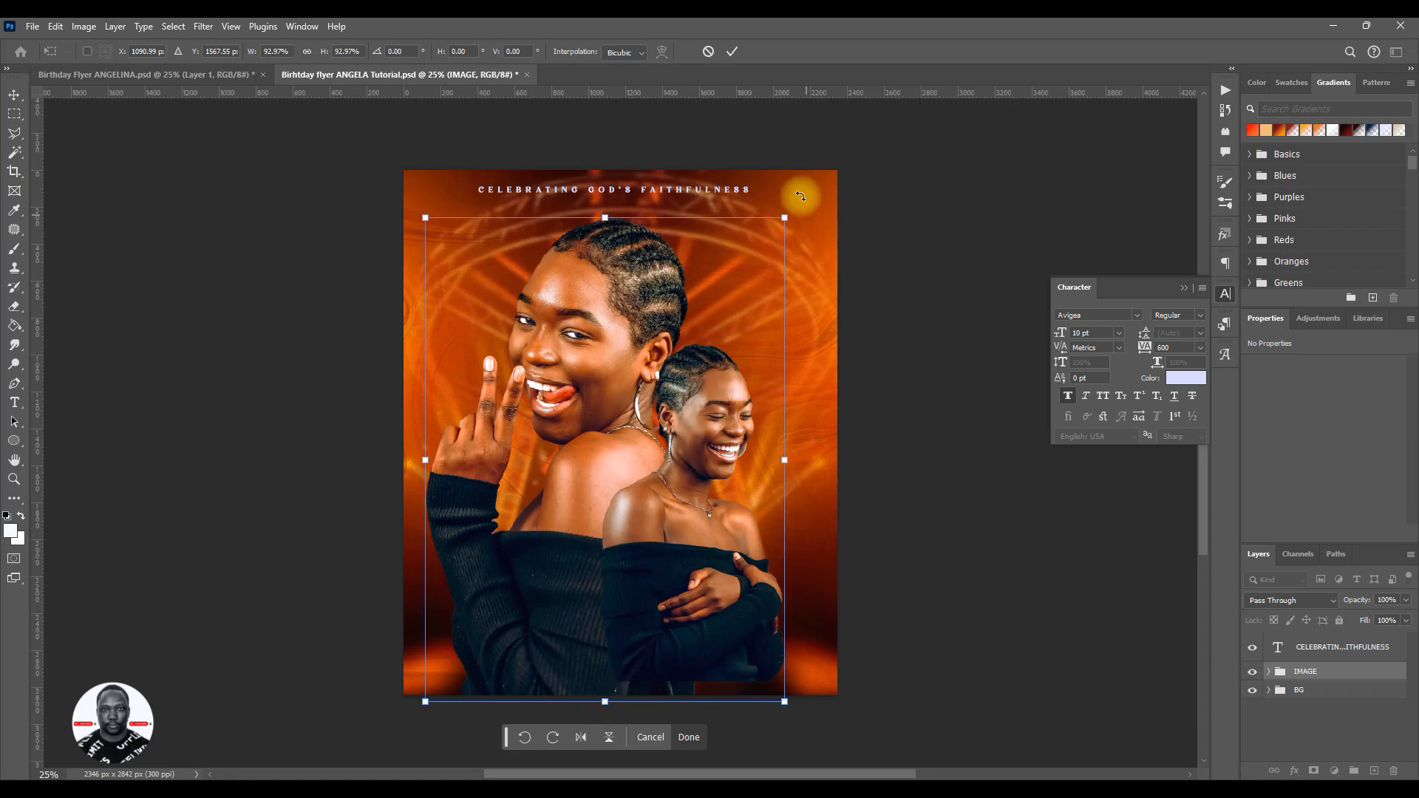
{"action": "left_click", "coordinate": [739, 57]}
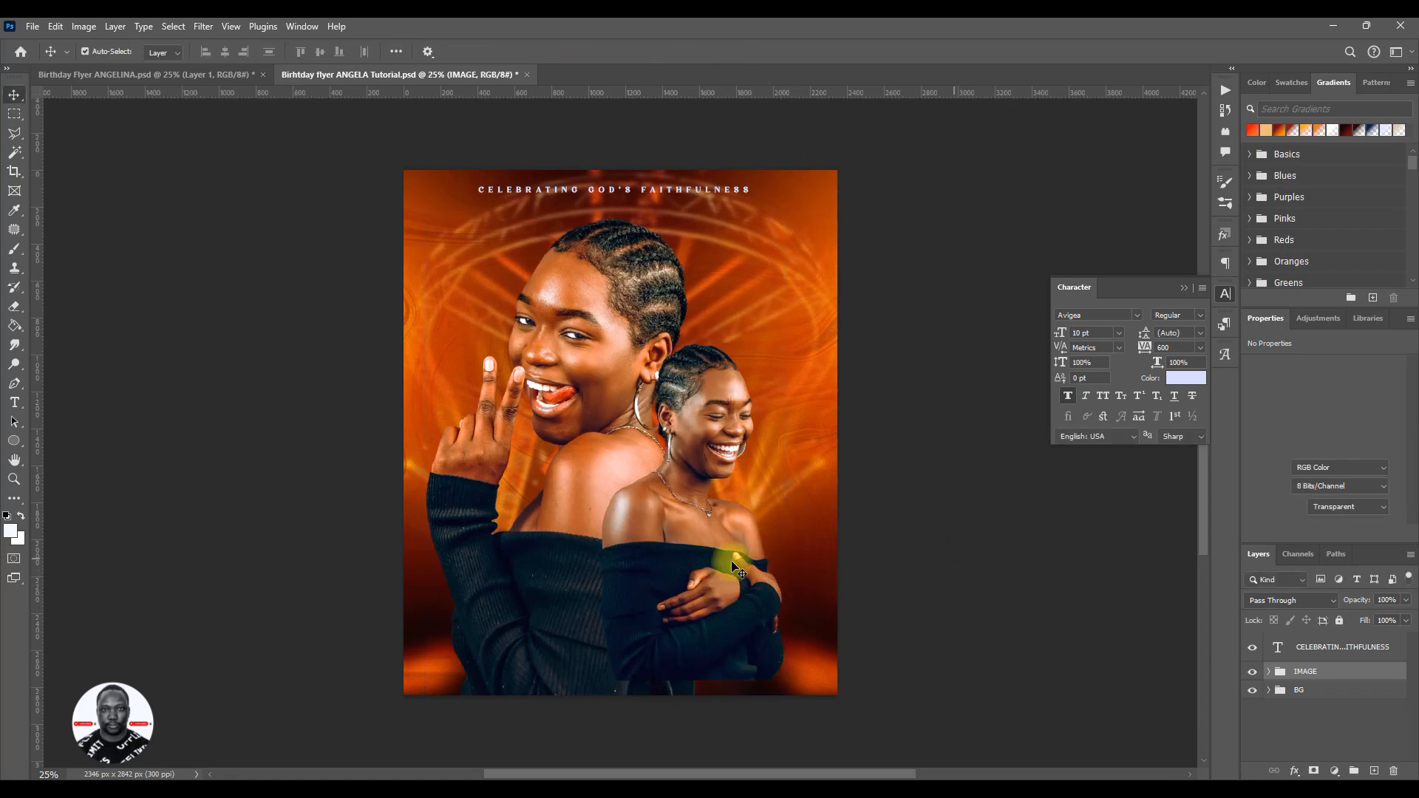
- Lower the smaller portrait to the flyer's bottom edge, enlarge it upward to about 22% scale, and collapse the IMAGE group
{"action": "left_click", "coordinate": [702, 560]}
{"action": "left_click_drag", "start_coordinate": [703, 559], "coordinate": [703, 566]}
{"action": "key", "text": "ctrl+t"}
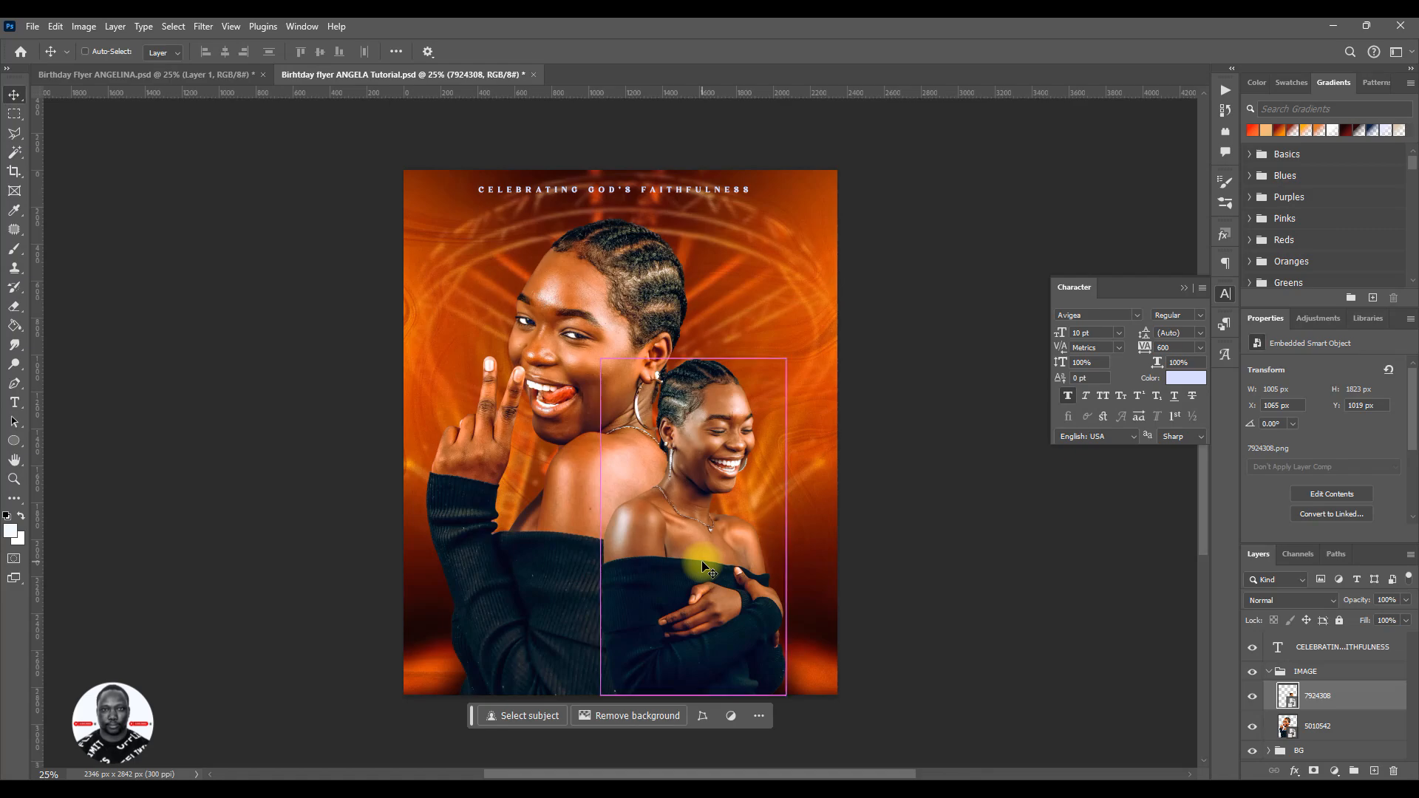
{"action": "left_click_drag", "start_coordinate": [711, 318], "coordinate": [716, 295]}
{"action": "left_click", "coordinate": [729, 55]}
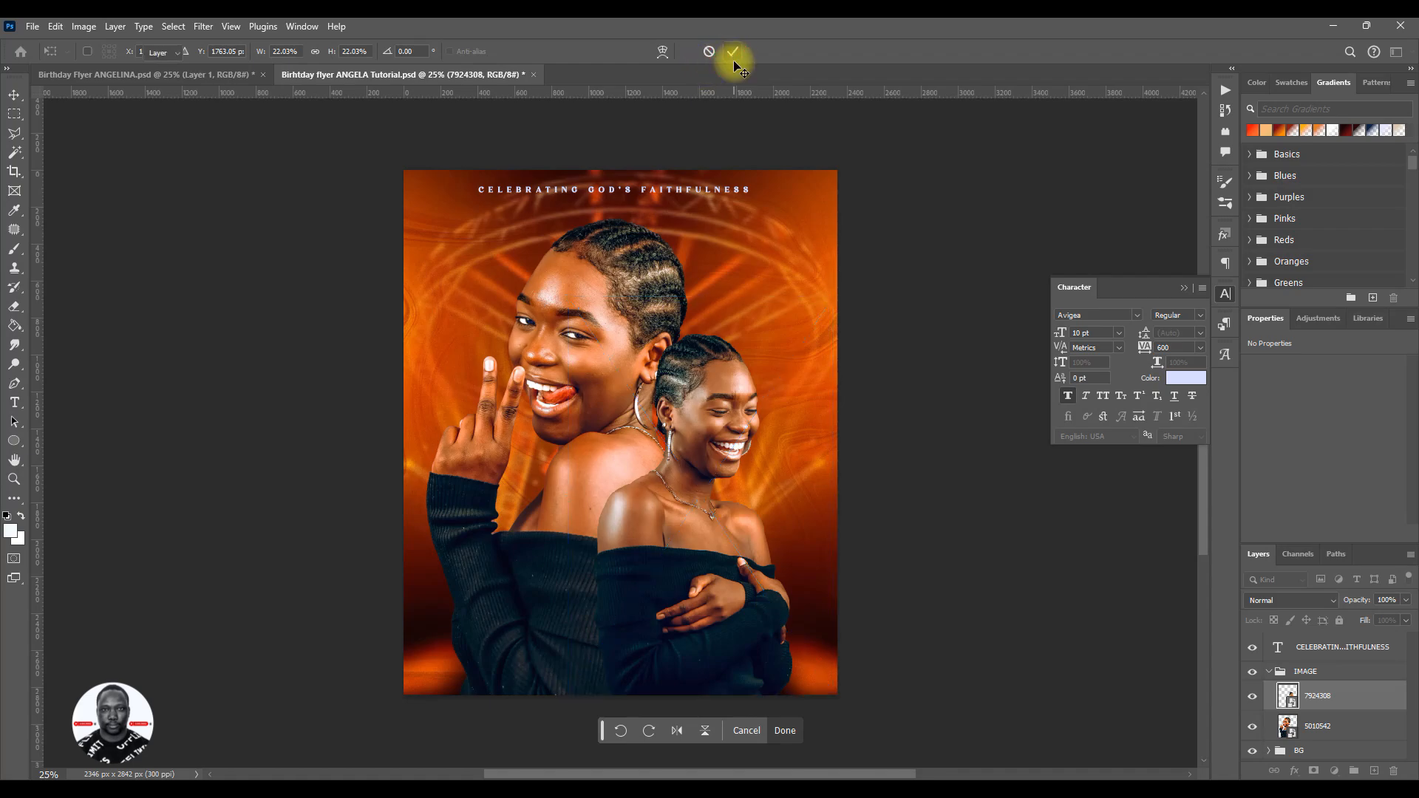
{"action": "left_click", "coordinate": [1269, 672]}
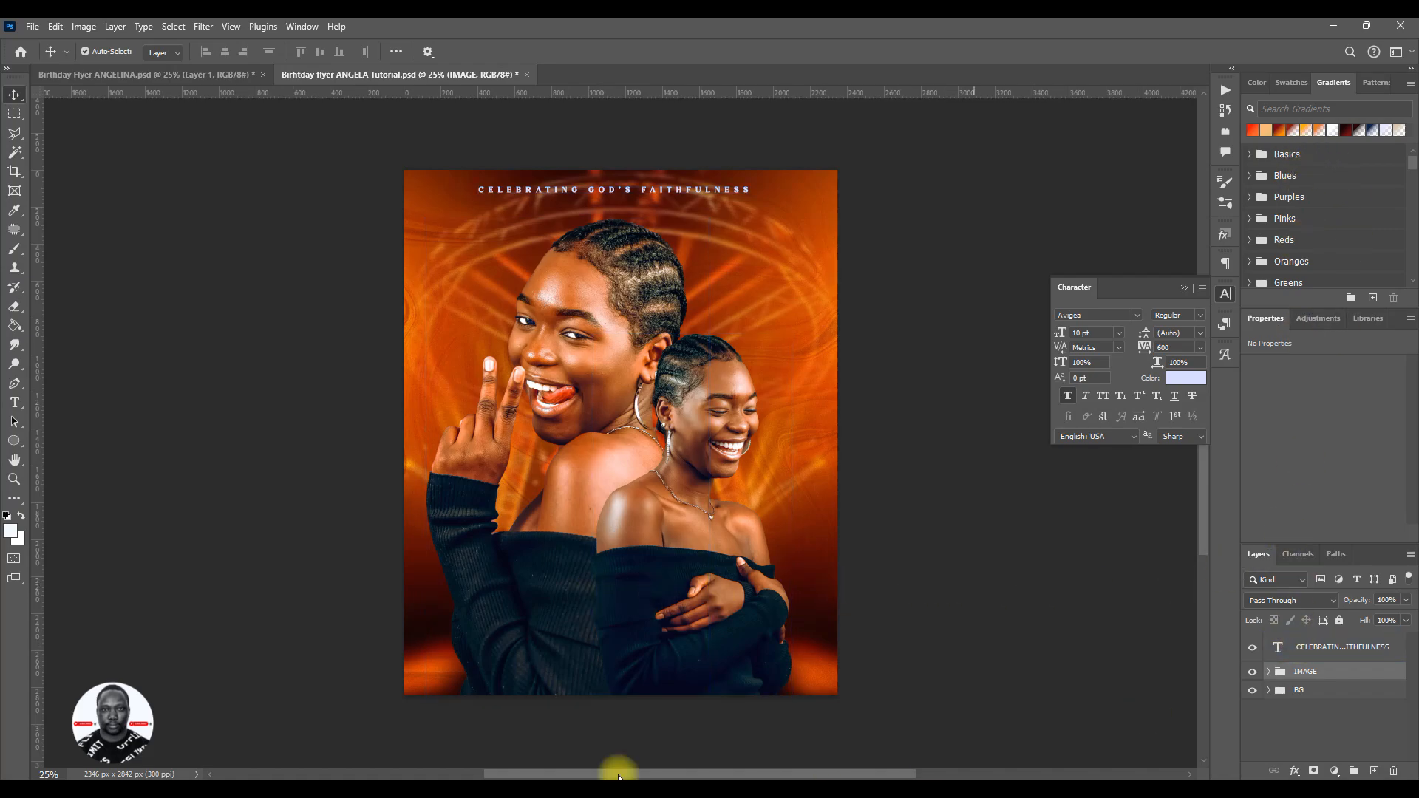
- Compare the portraits' size and placement with the reference flyer
{"action": "left_click", "coordinate": [195, 77]}
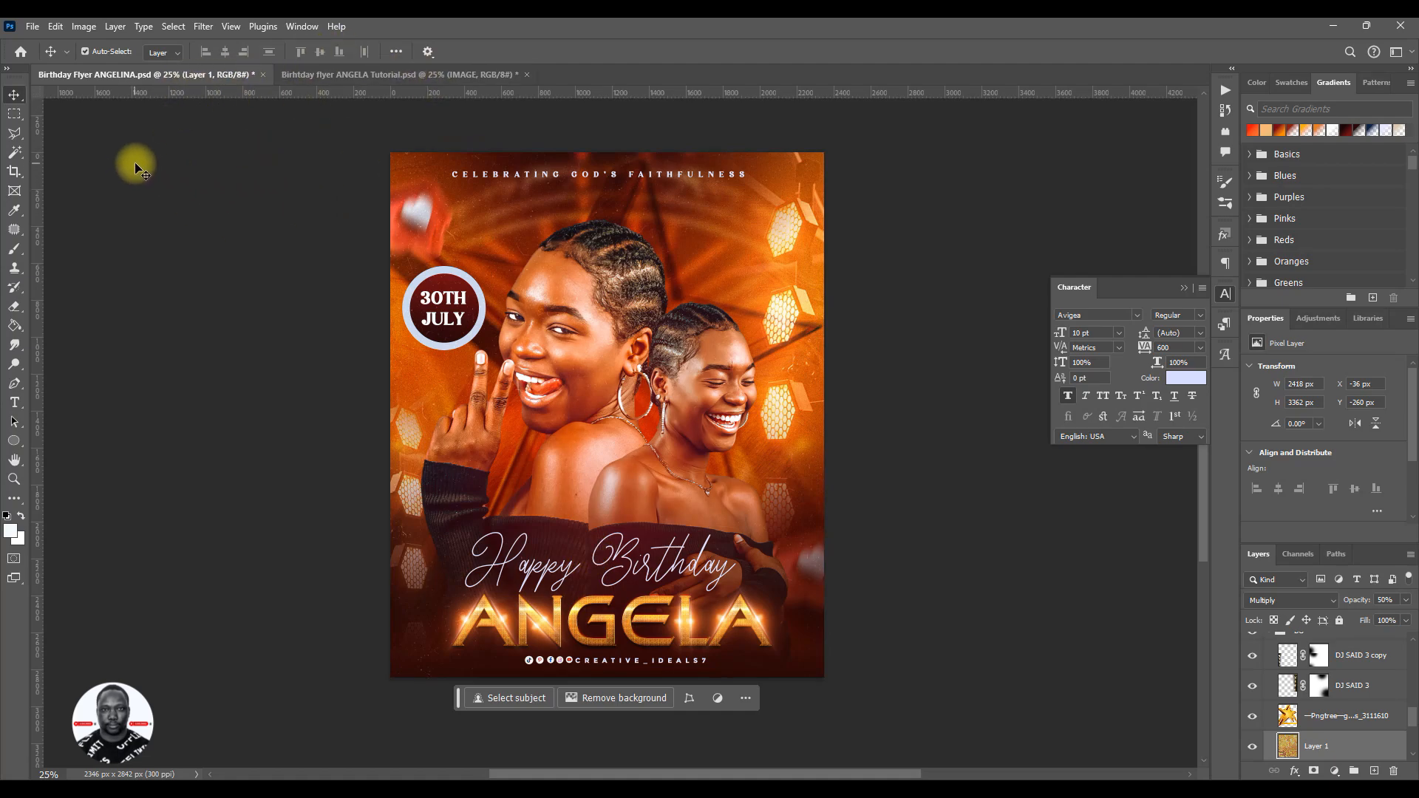
{"action": "left_click", "coordinate": [323, 74]}
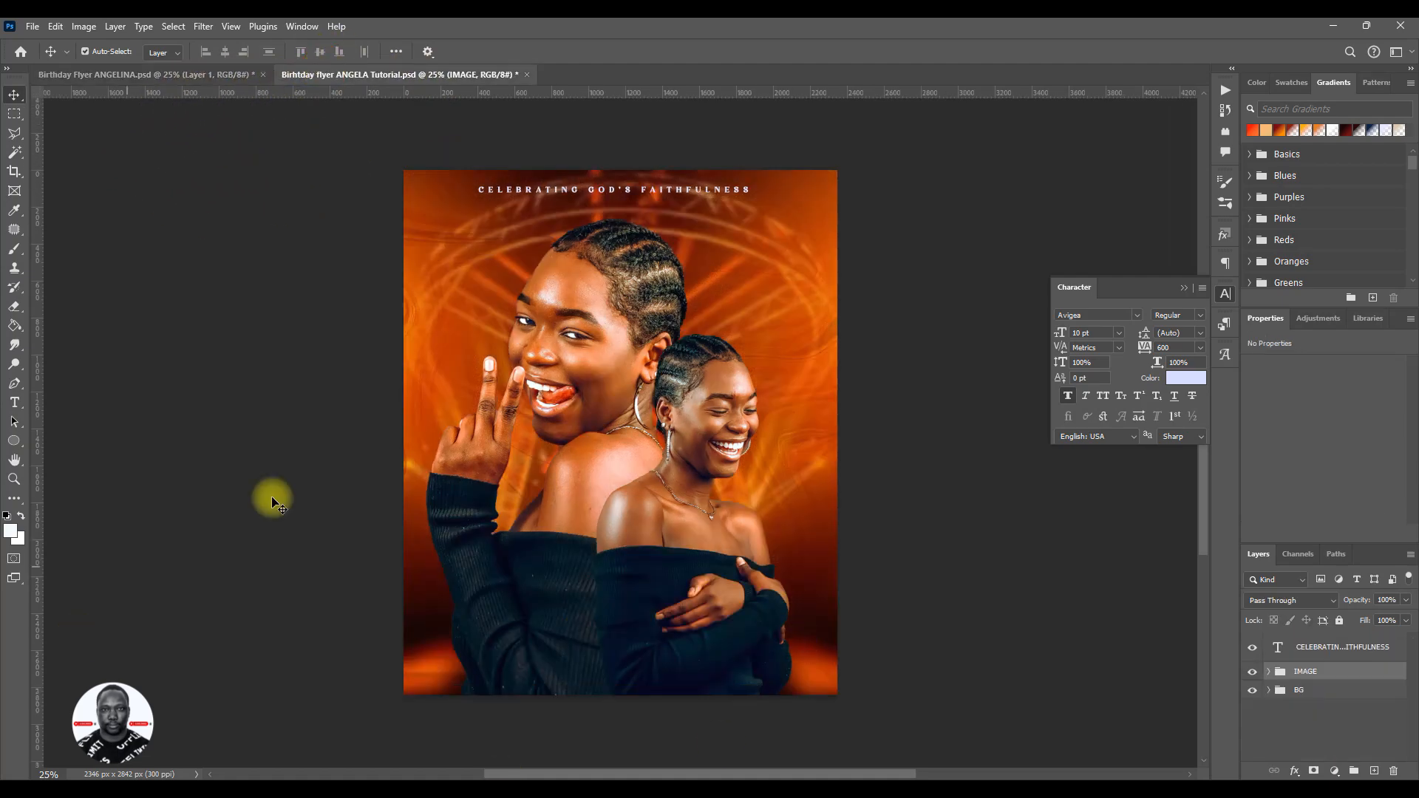
- Add a Gradient Map adjustment layer above the IMAGE group and set its starting color stop to black
{"action": "left_click", "coordinate": [1335, 772]}
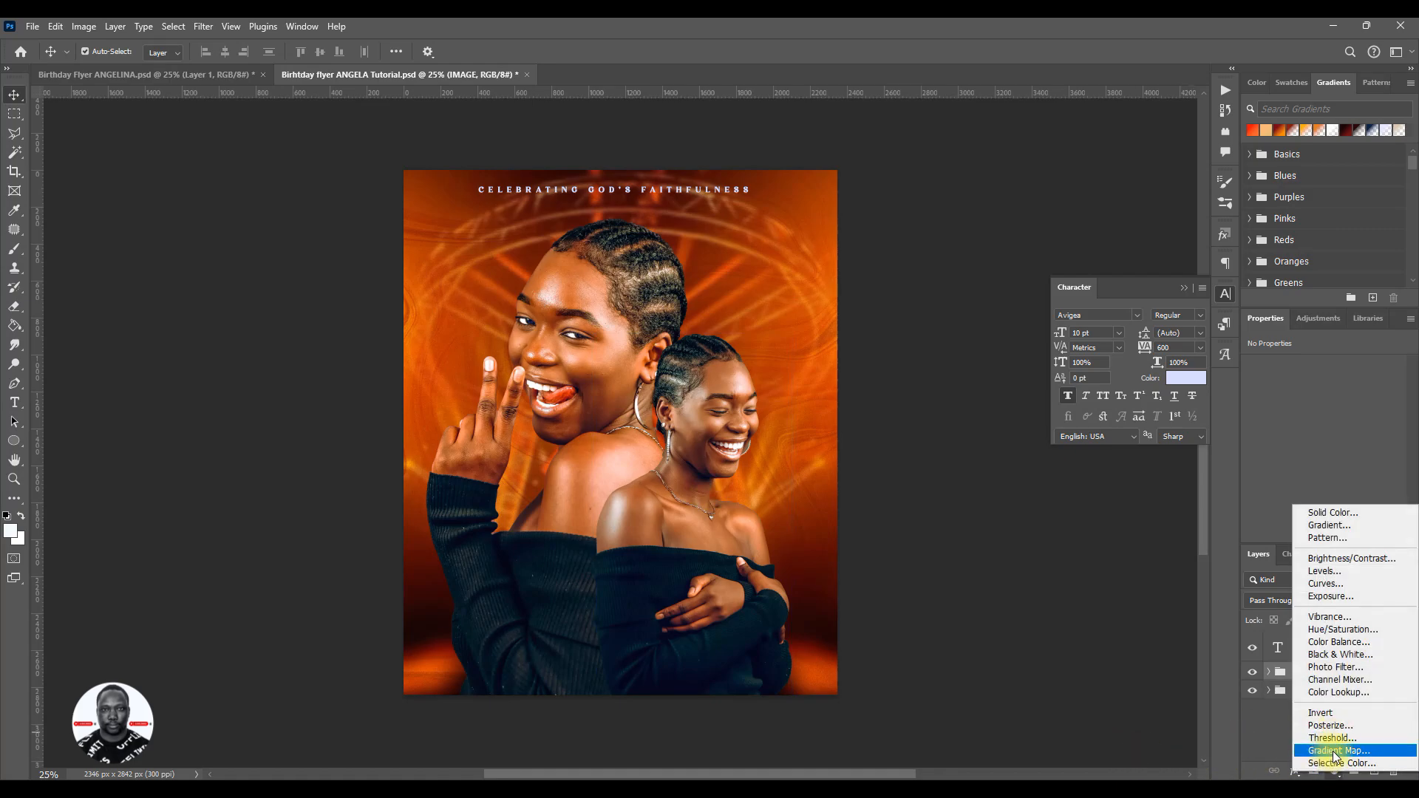
{"action": "left_click", "coordinate": [1335, 751]}
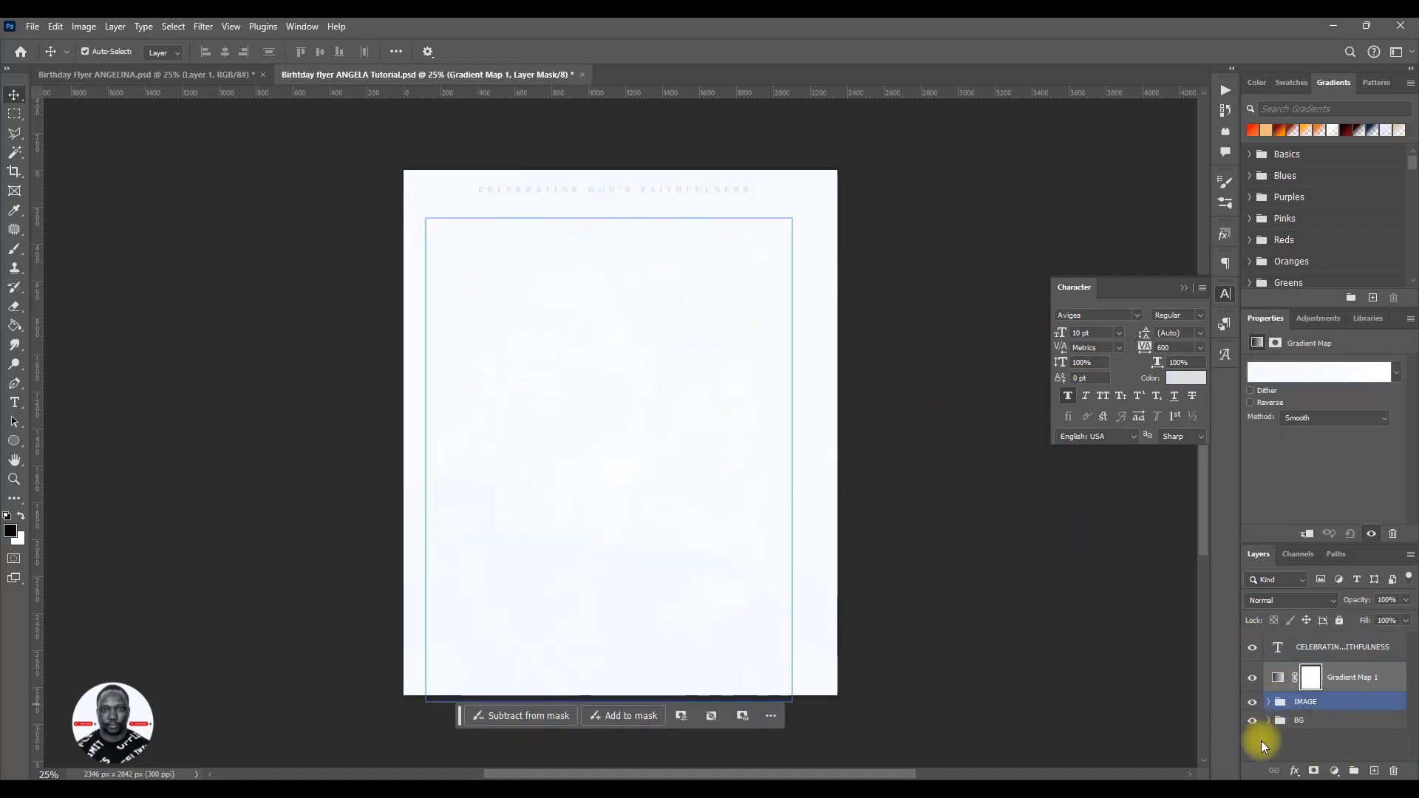
{"action": "left_click", "coordinate": [1272, 375]}
{"action": "left_click", "coordinate": [1009, 620]}
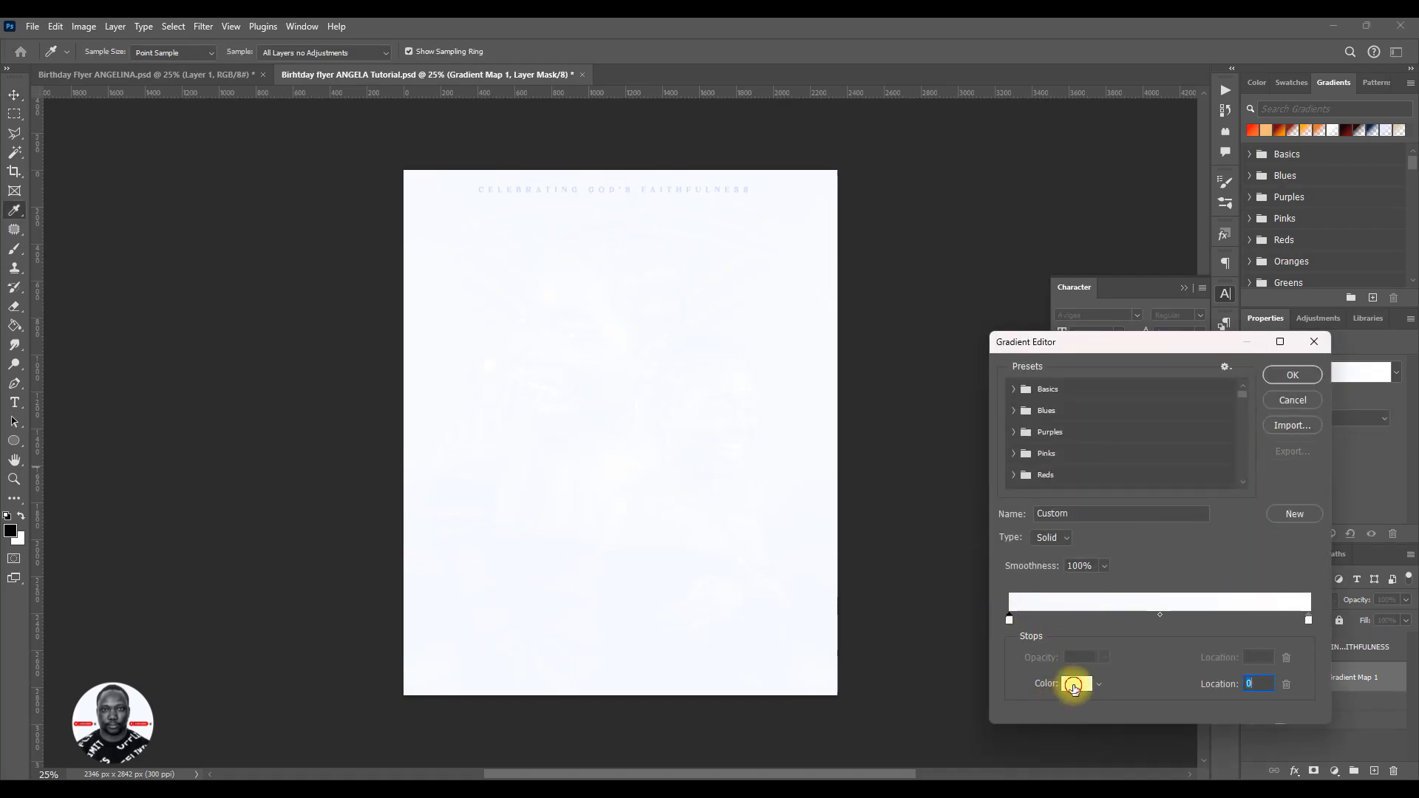
{"action": "left_click", "coordinate": [1074, 685]}
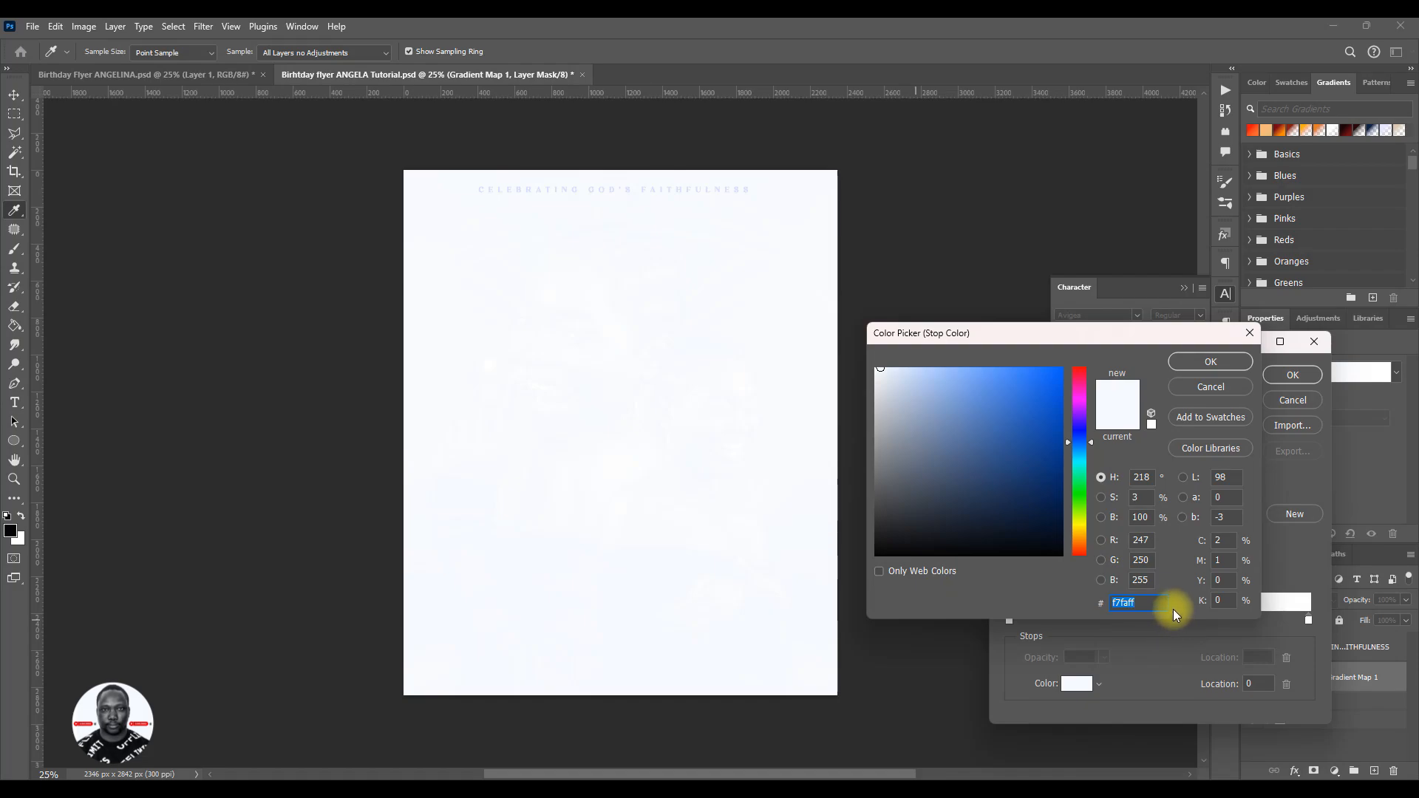
{"action": "left_click_drag", "start_coordinate": [885, 546], "coordinate": [858, 586]}
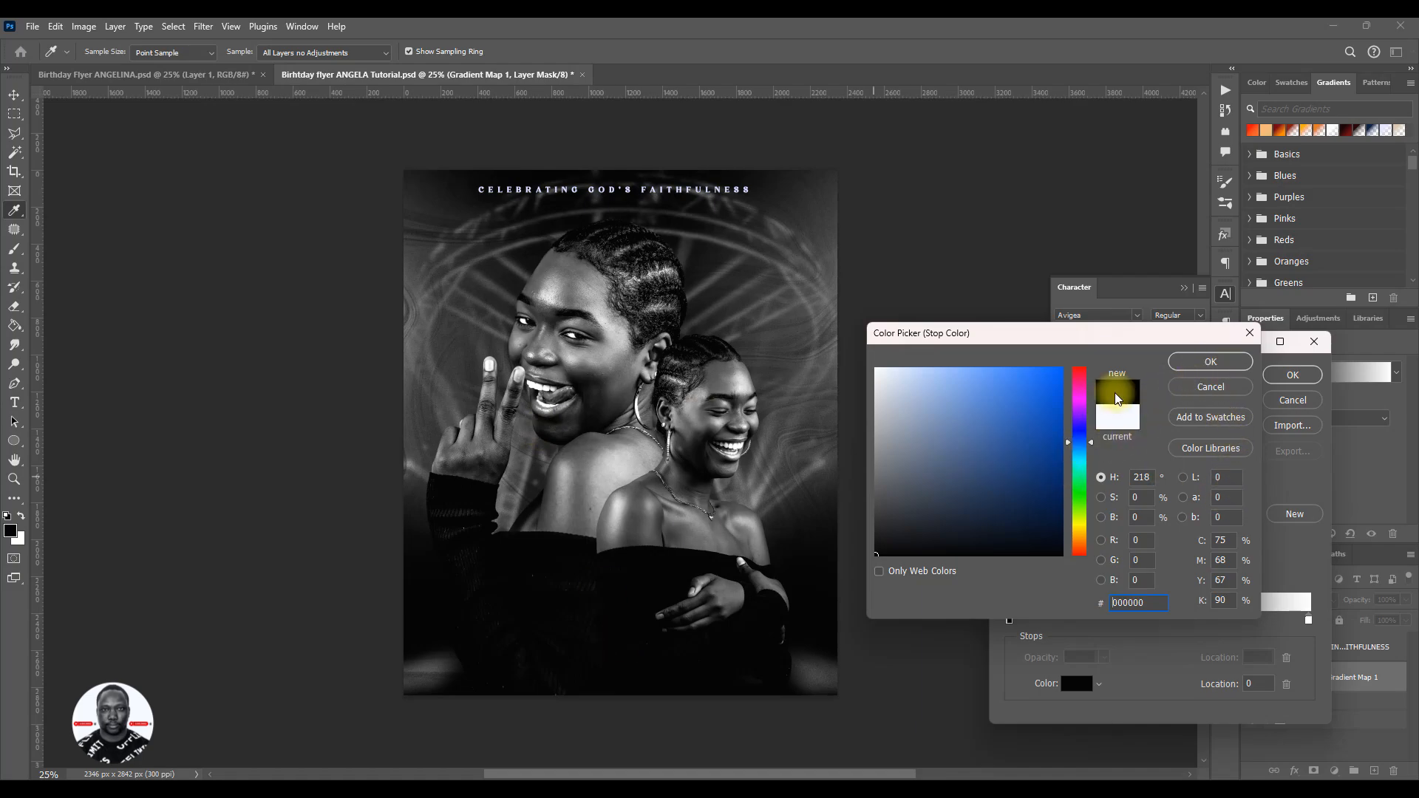
{"action": "left_click", "coordinate": [1211, 361]}
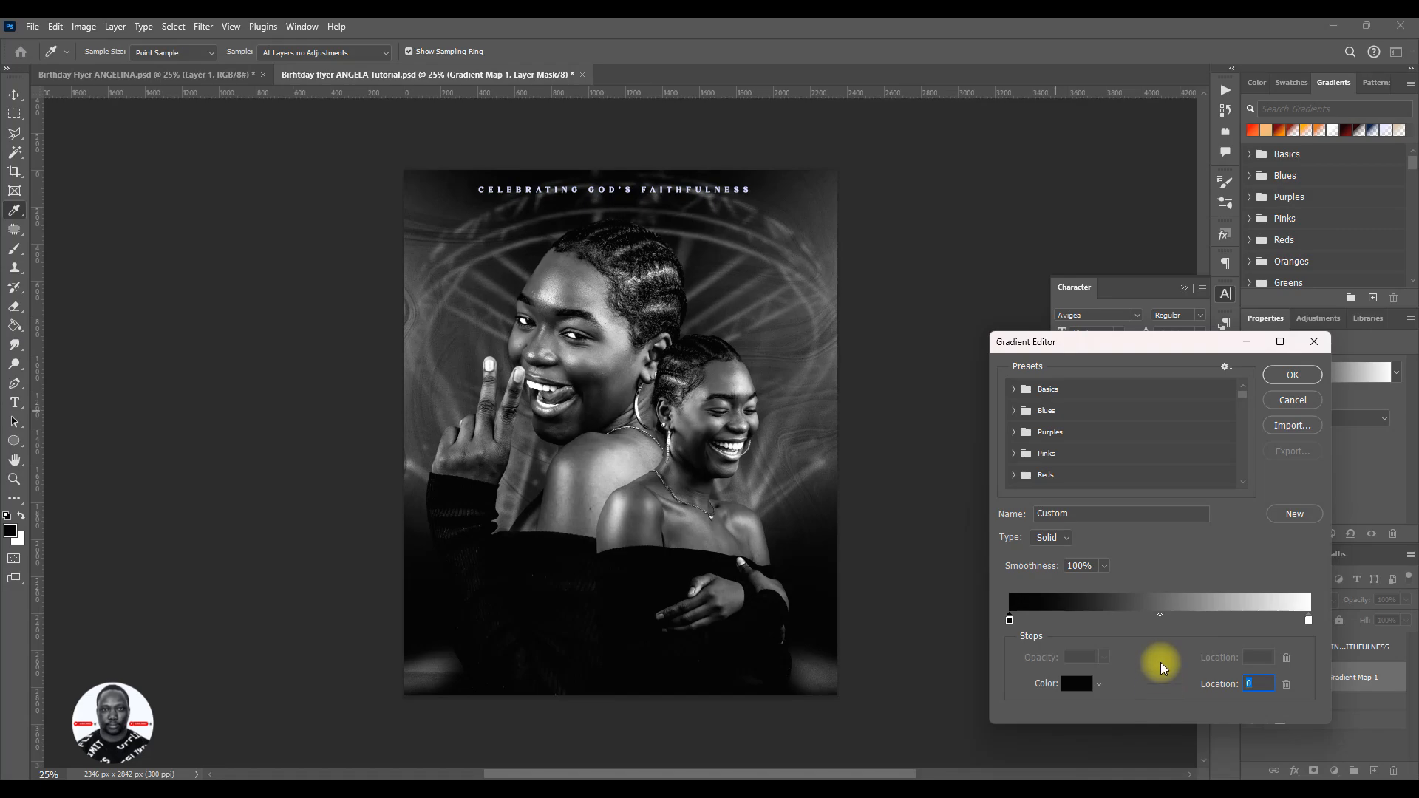
- Set the gradient map's starting color stop to dark red #580101, accept the gradient, and select the layer's mask
{"action": "left_click", "coordinate": [1077, 683]}
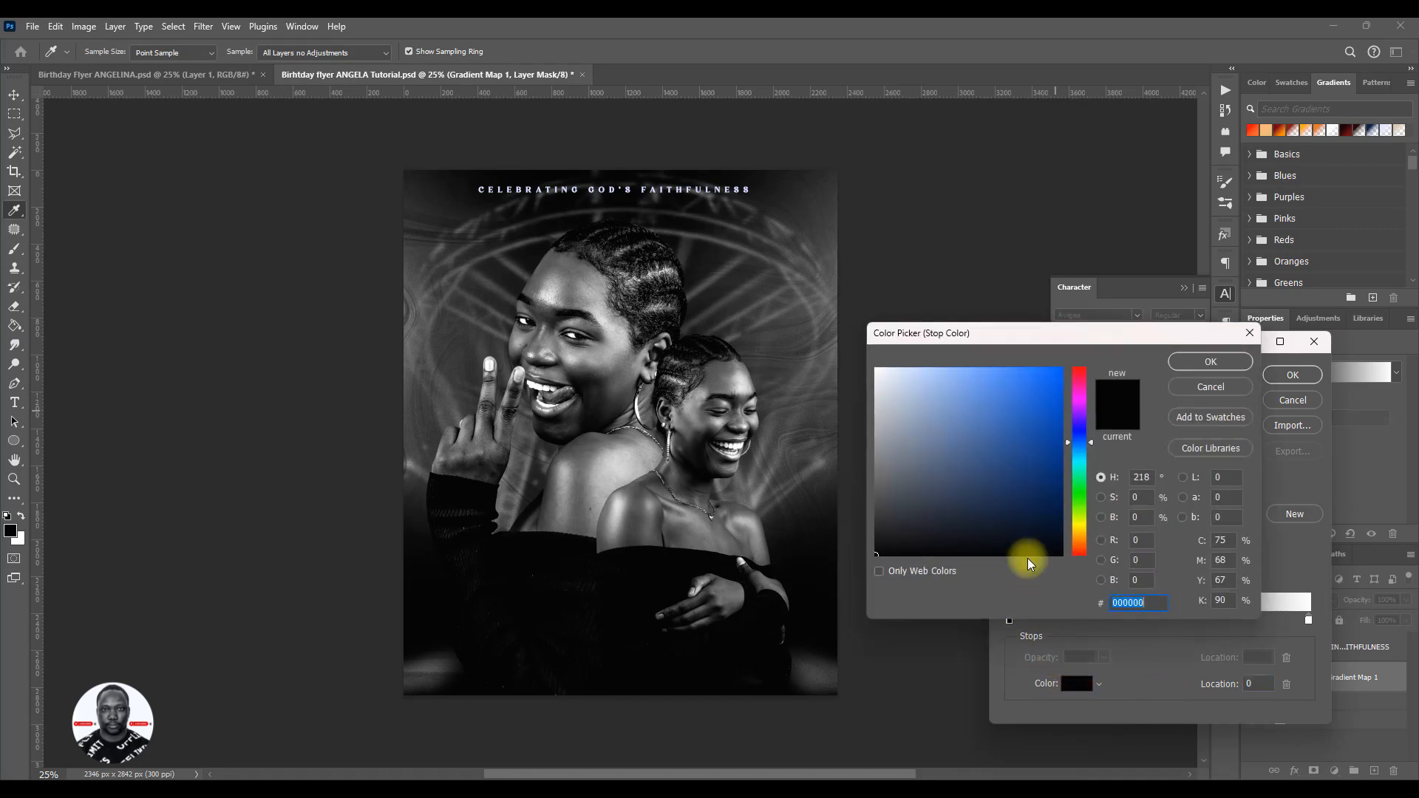
{"action": "left_click_drag", "start_coordinate": [1081, 379], "coordinate": [1080, 368]}
{"action": "left_click", "coordinate": [1063, 369]}
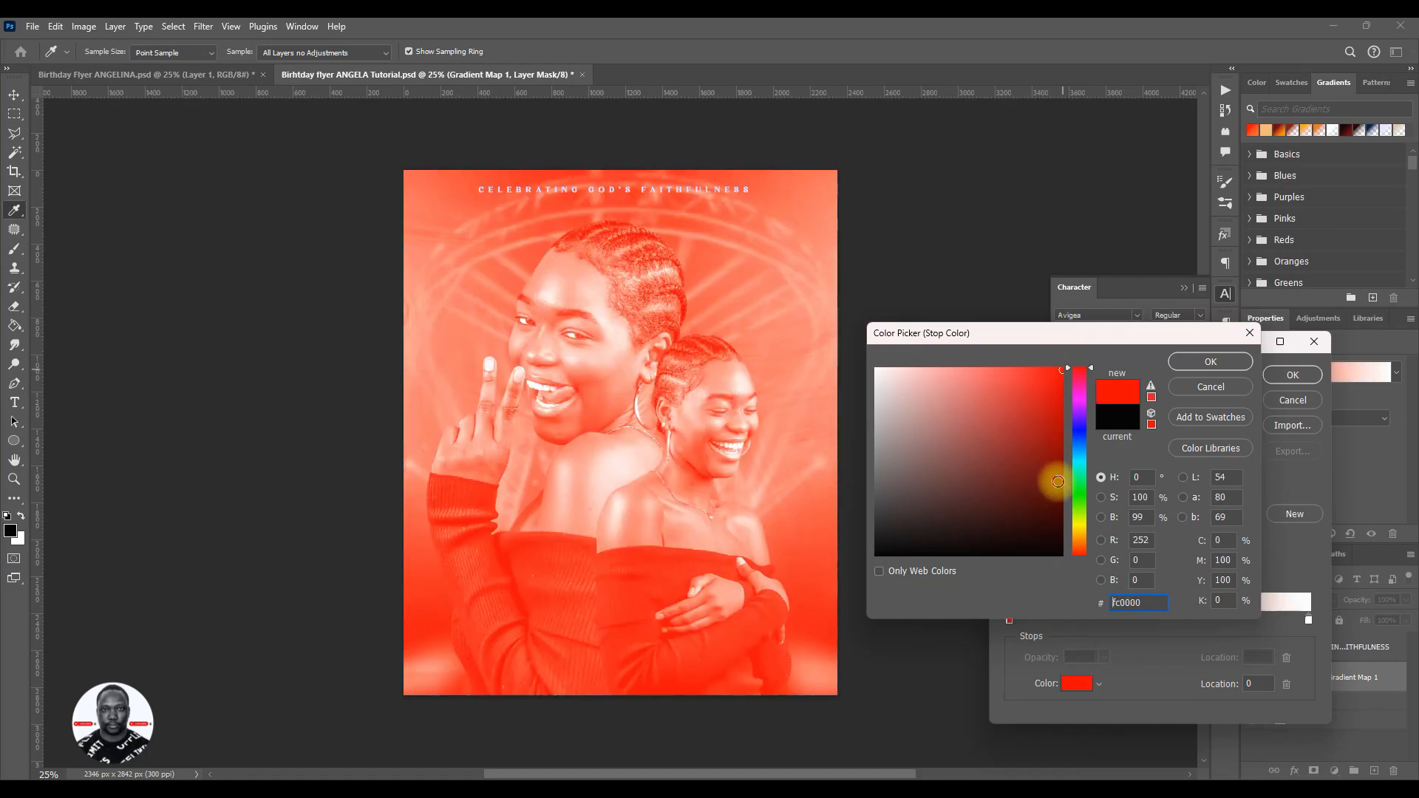
{"action": "left_click", "coordinate": [1058, 481]}
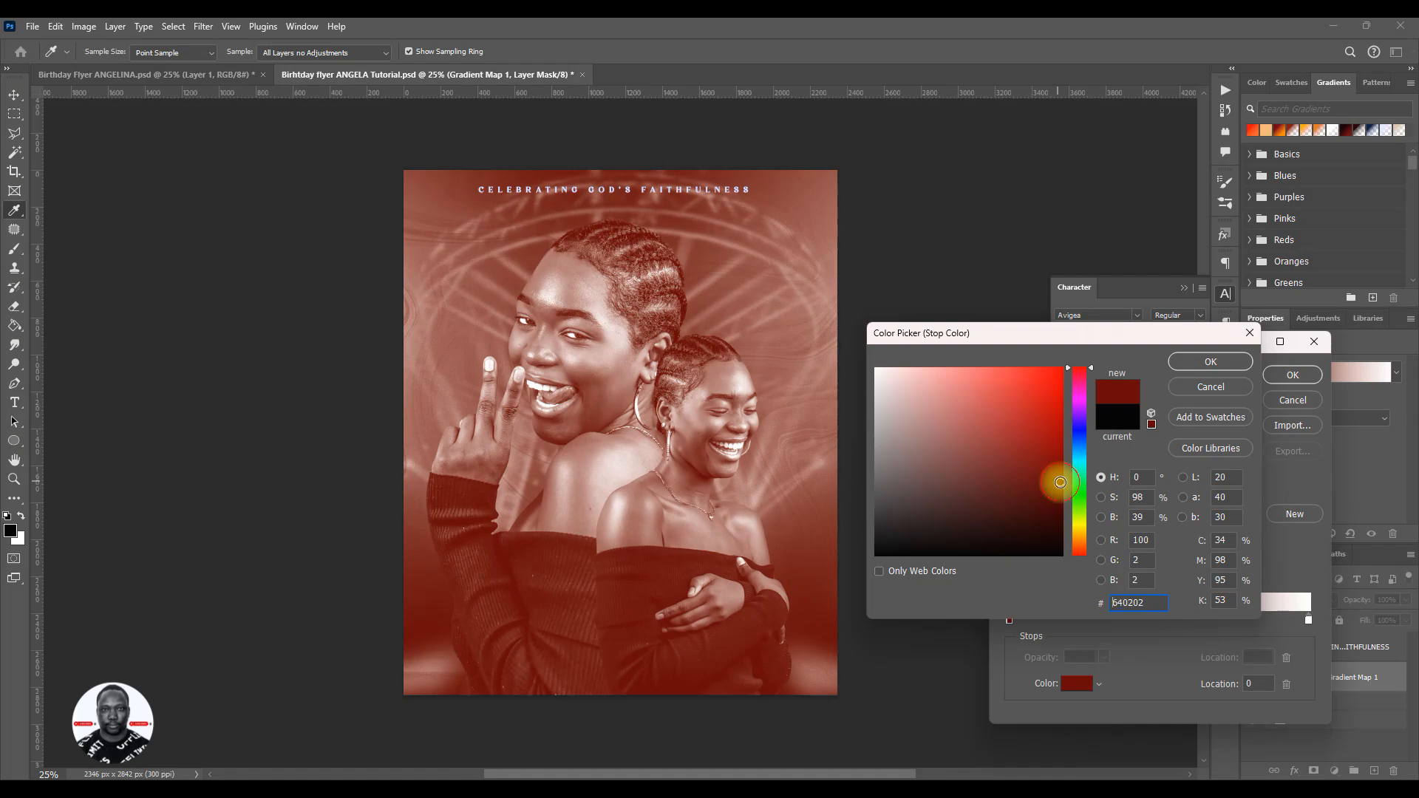
{"action": "left_click_drag", "start_coordinate": [882, 548], "coordinate": [840, 618]}
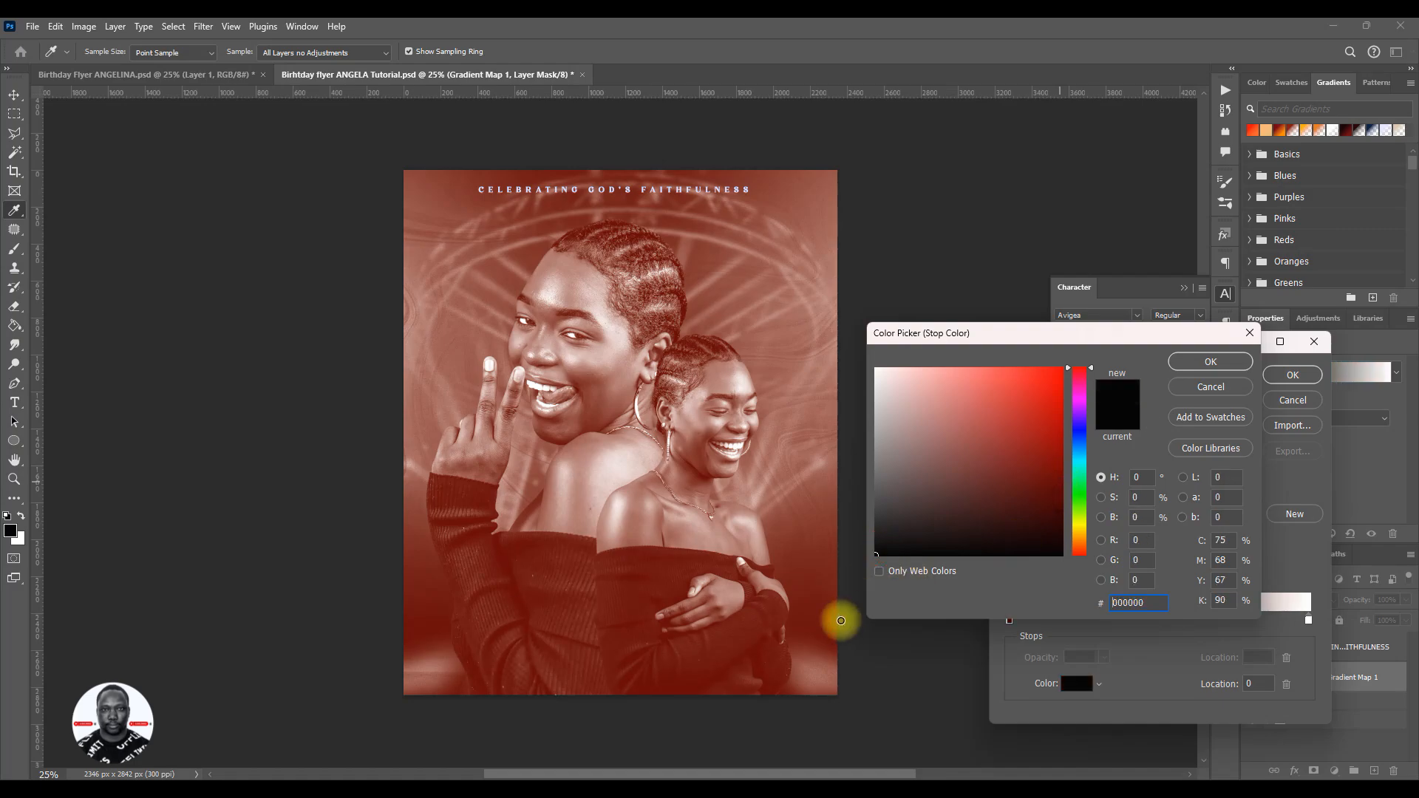
{"action": "left_click", "coordinate": [1061, 491]}
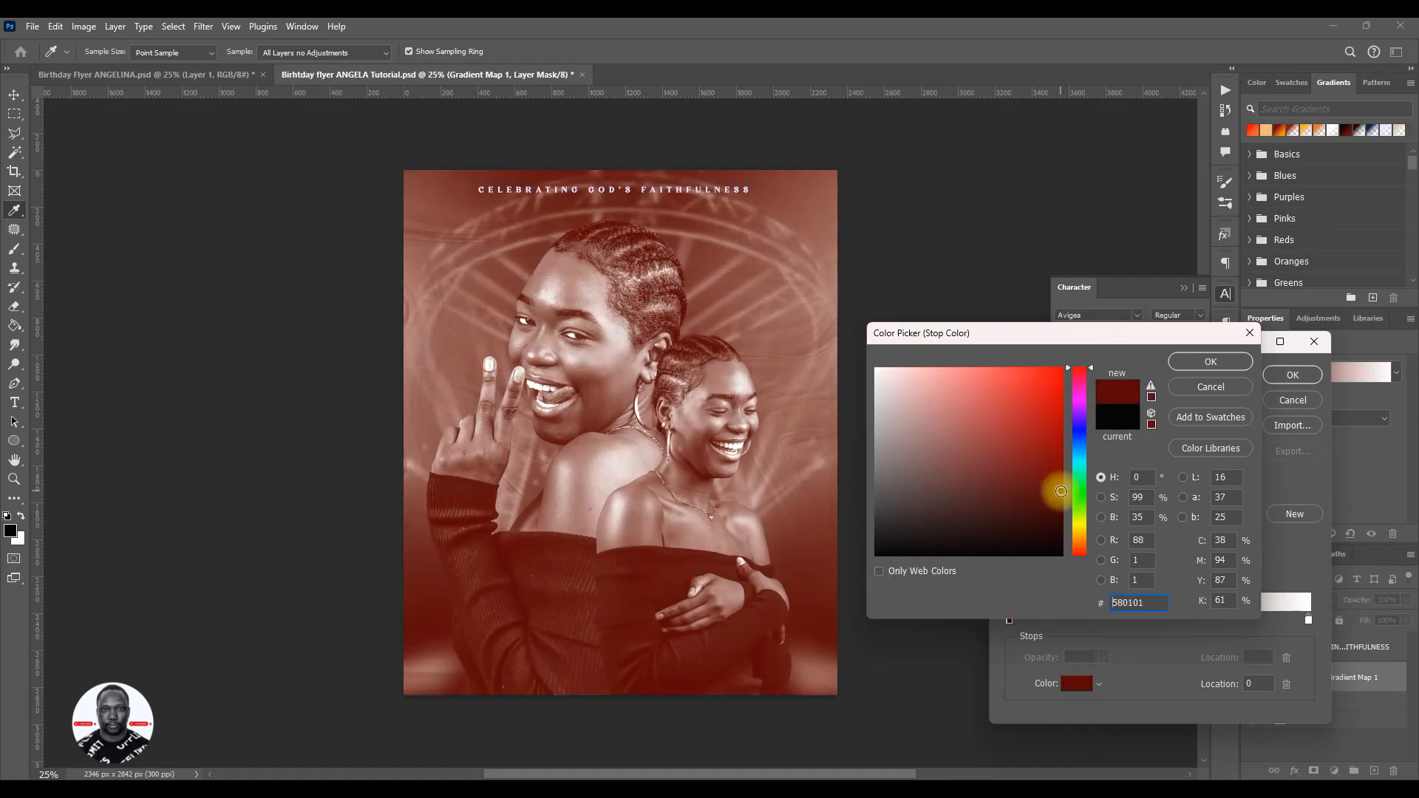
{"action": "left_click", "coordinate": [1210, 363]}
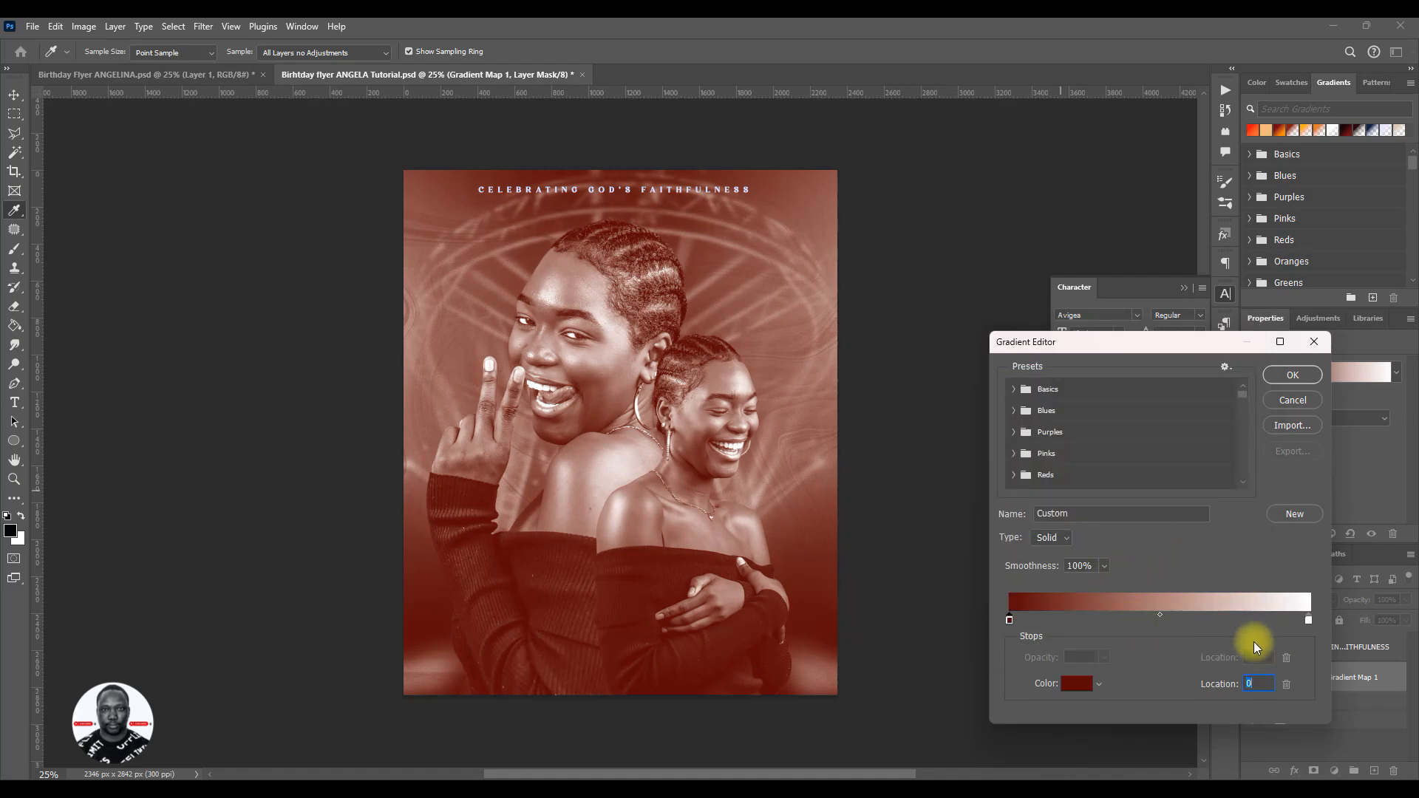
{"action": "left_click", "coordinate": [1293, 375]}
{"action": "key", "text": "v"}
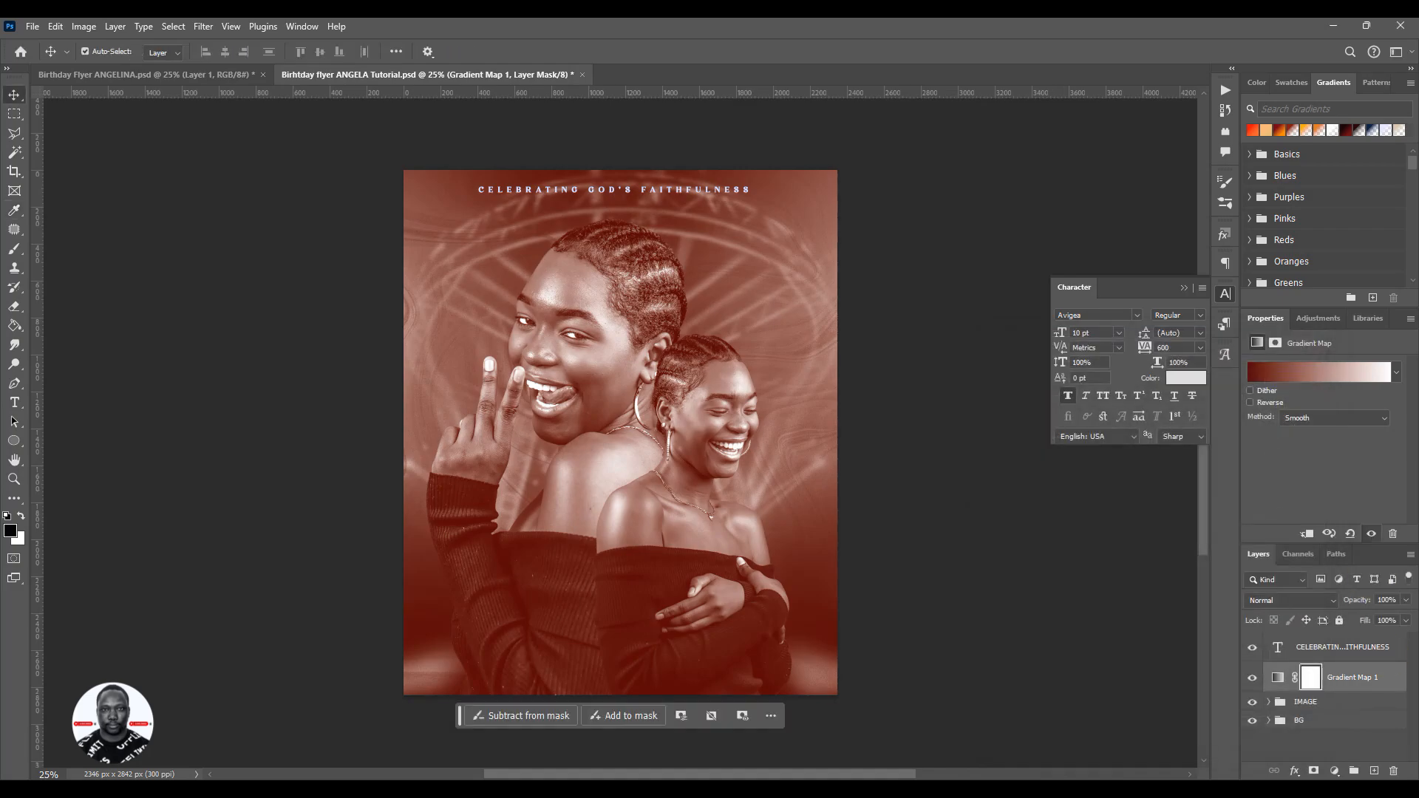
{"action": "left_click", "coordinate": [1247, 651]}
{"action": "left_click", "coordinate": [1310, 683]}
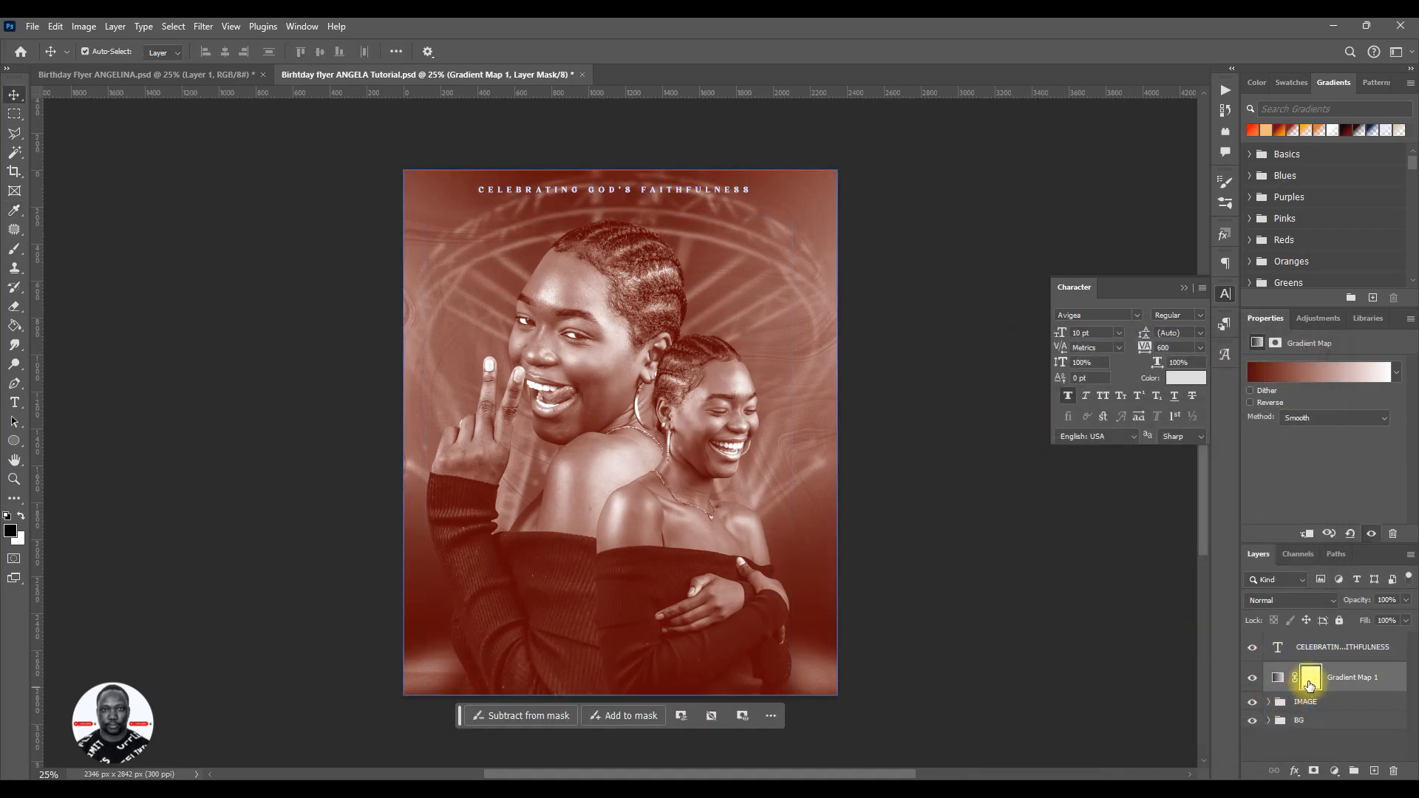
{"action": "left_click", "coordinate": [1309, 685]}
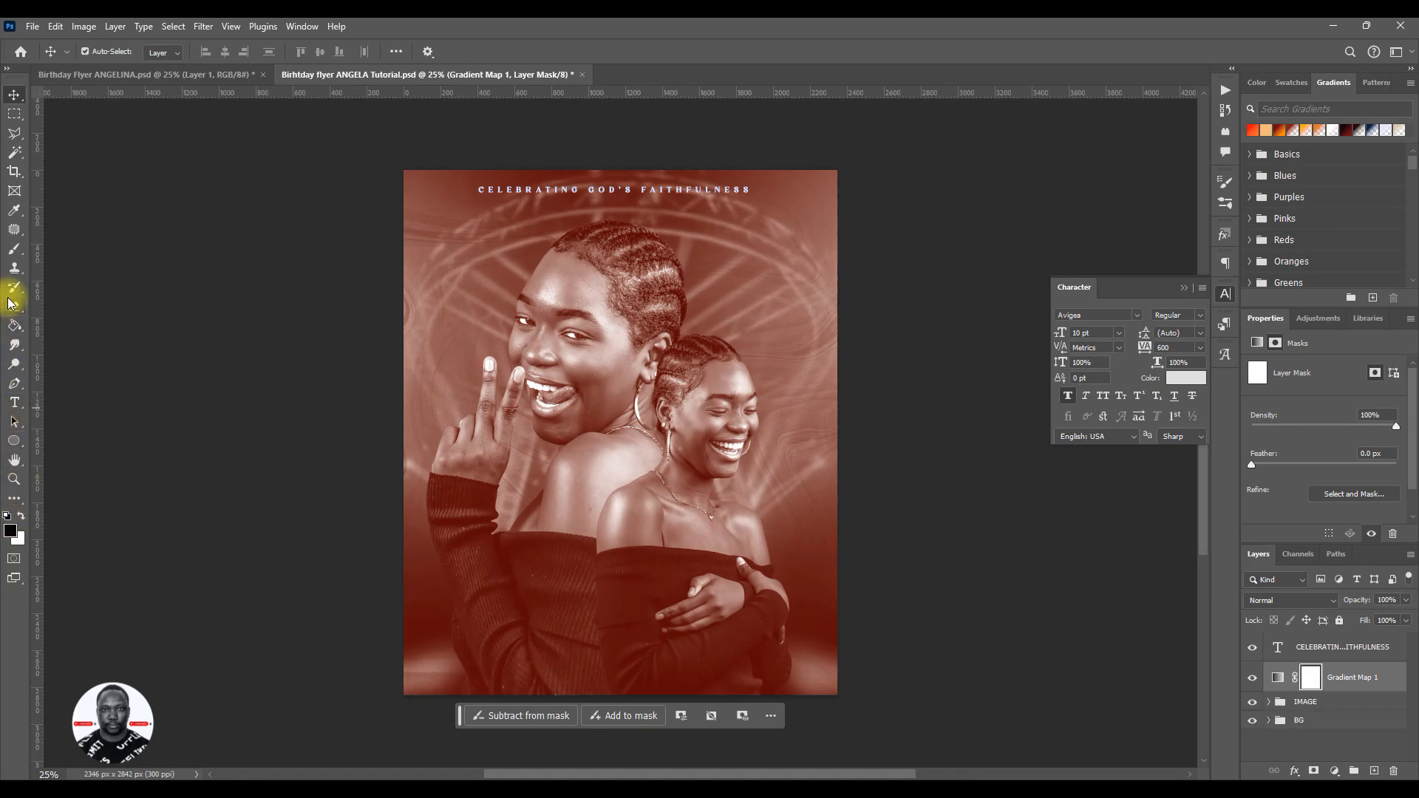
- Switch to the reference flyer, stamp all visible layers into a new top layer, and hide that layer
{"action": "left_click", "coordinate": [189, 75]}
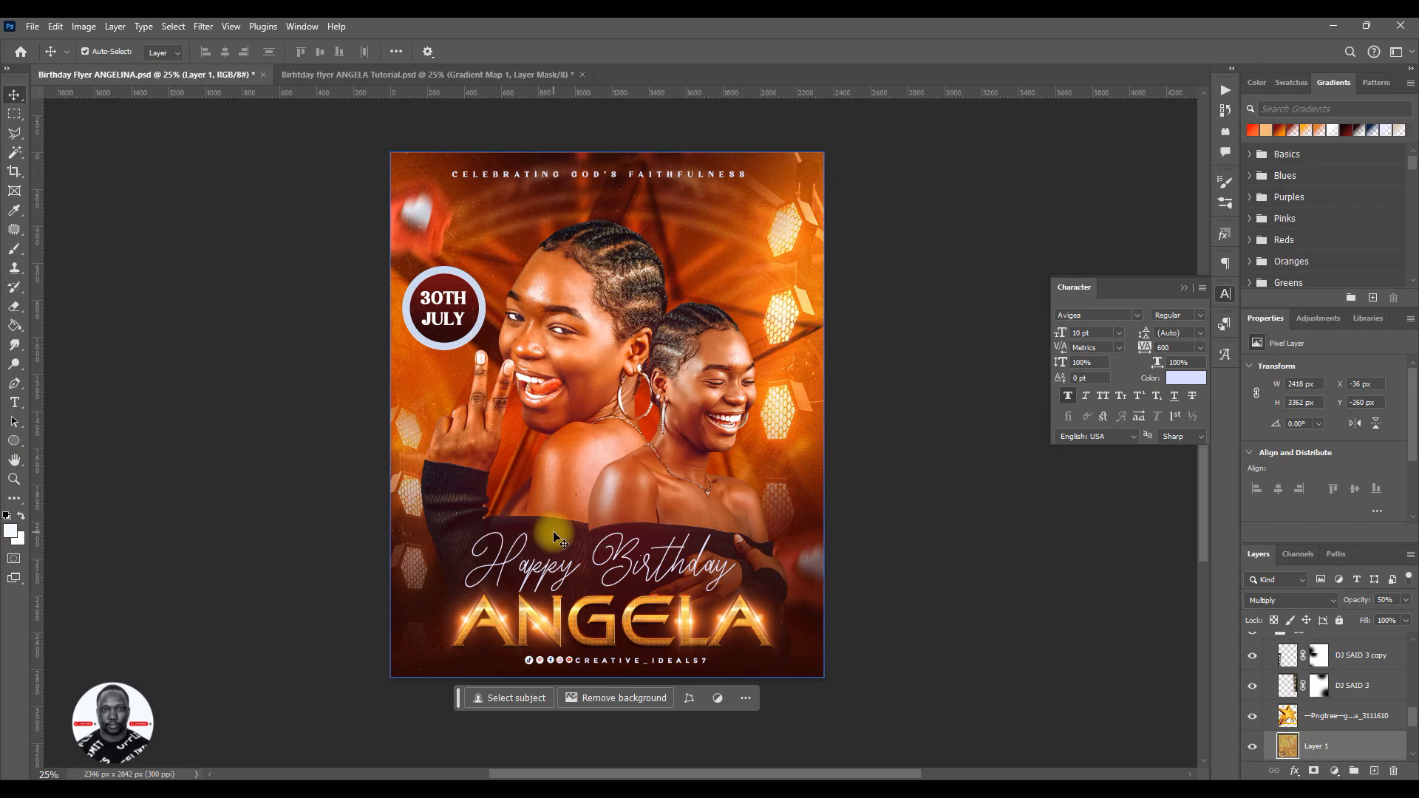
{"action": "key", "text": "ctrl+shift+alt+e"}
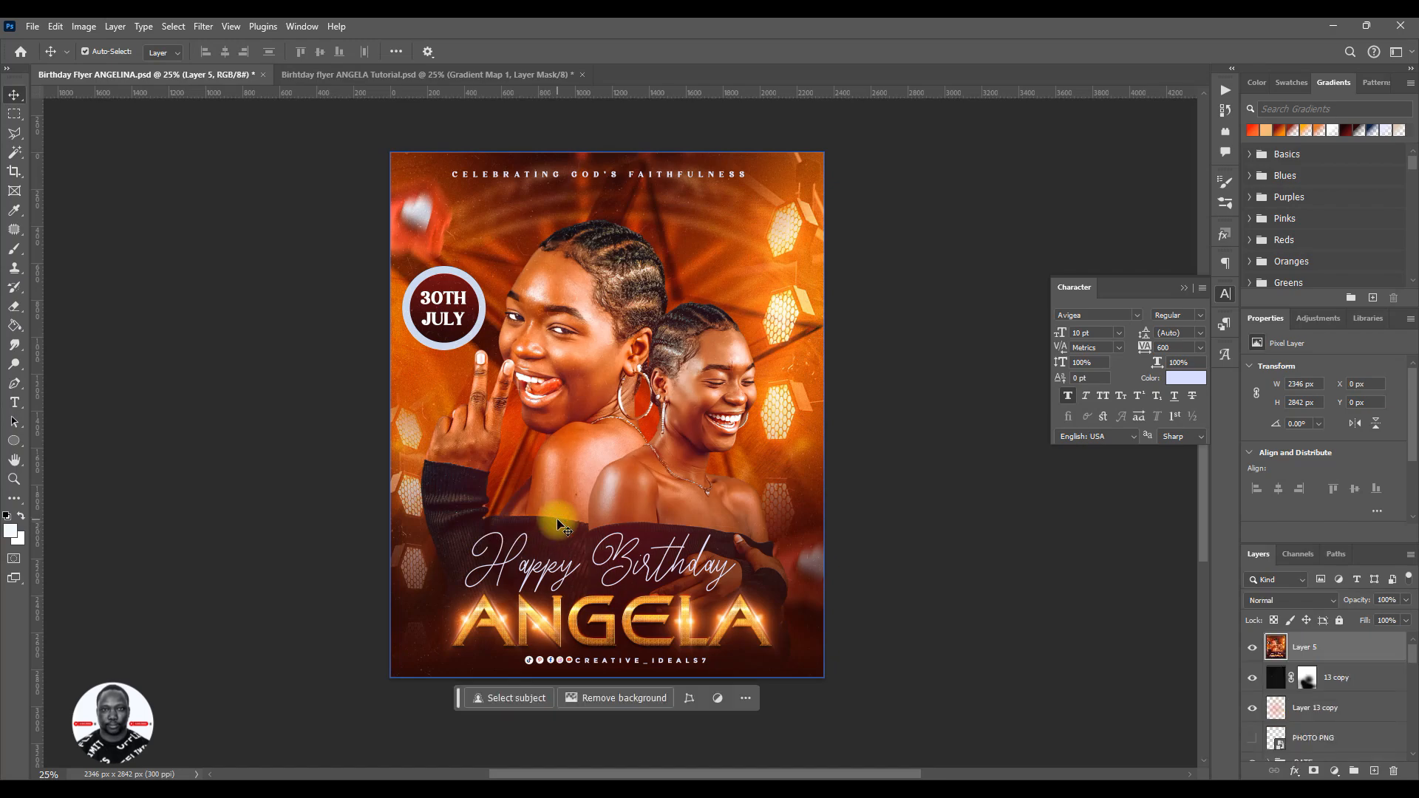
{"action": "left_click", "coordinate": [1252, 647]}
- Examine the reference flyer's layer stack, toggling the visibility of Layer 13 copy and Gradient Map 1 to check their effect
{"action": "left_click", "coordinate": [577, 518]}
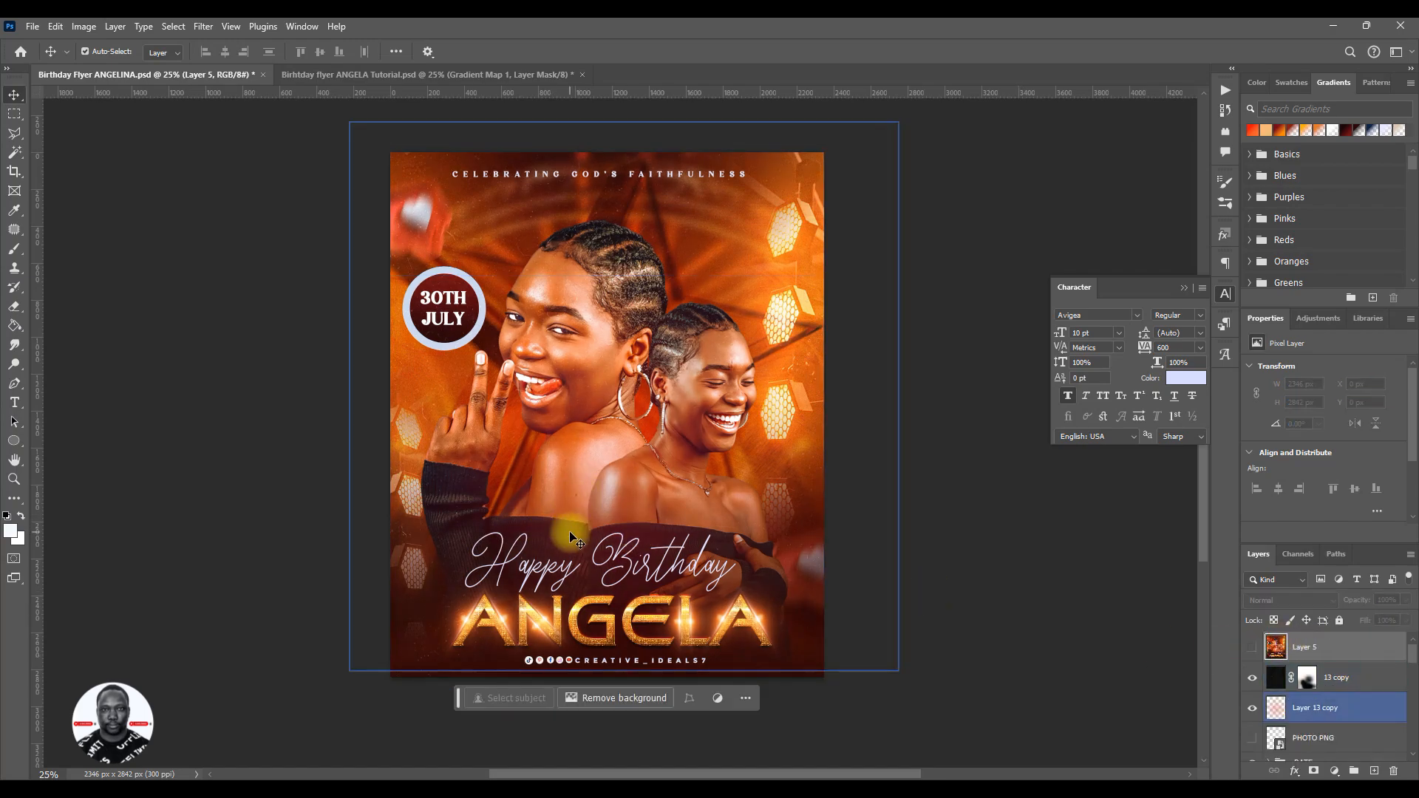
{"action": "left_click", "coordinate": [1252, 709]}
{"action": "scroll", "coordinate": [1326, 729], "scroll_direction": "down", "scroll_amount": 5}
{"action": "scroll", "coordinate": [1326, 731], "scroll_direction": "down", "scroll_amount": 2}
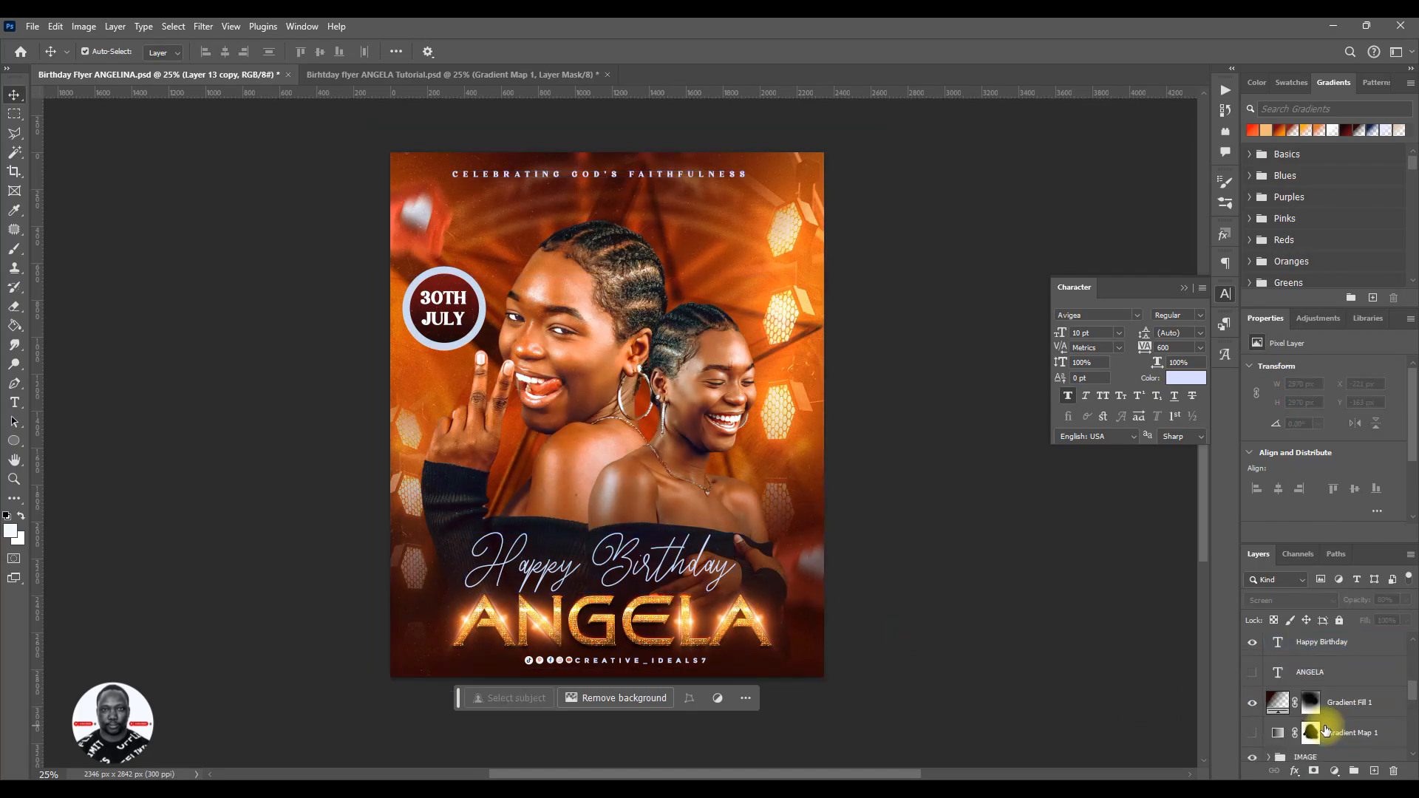
{"action": "left_click", "coordinate": [1326, 729]}
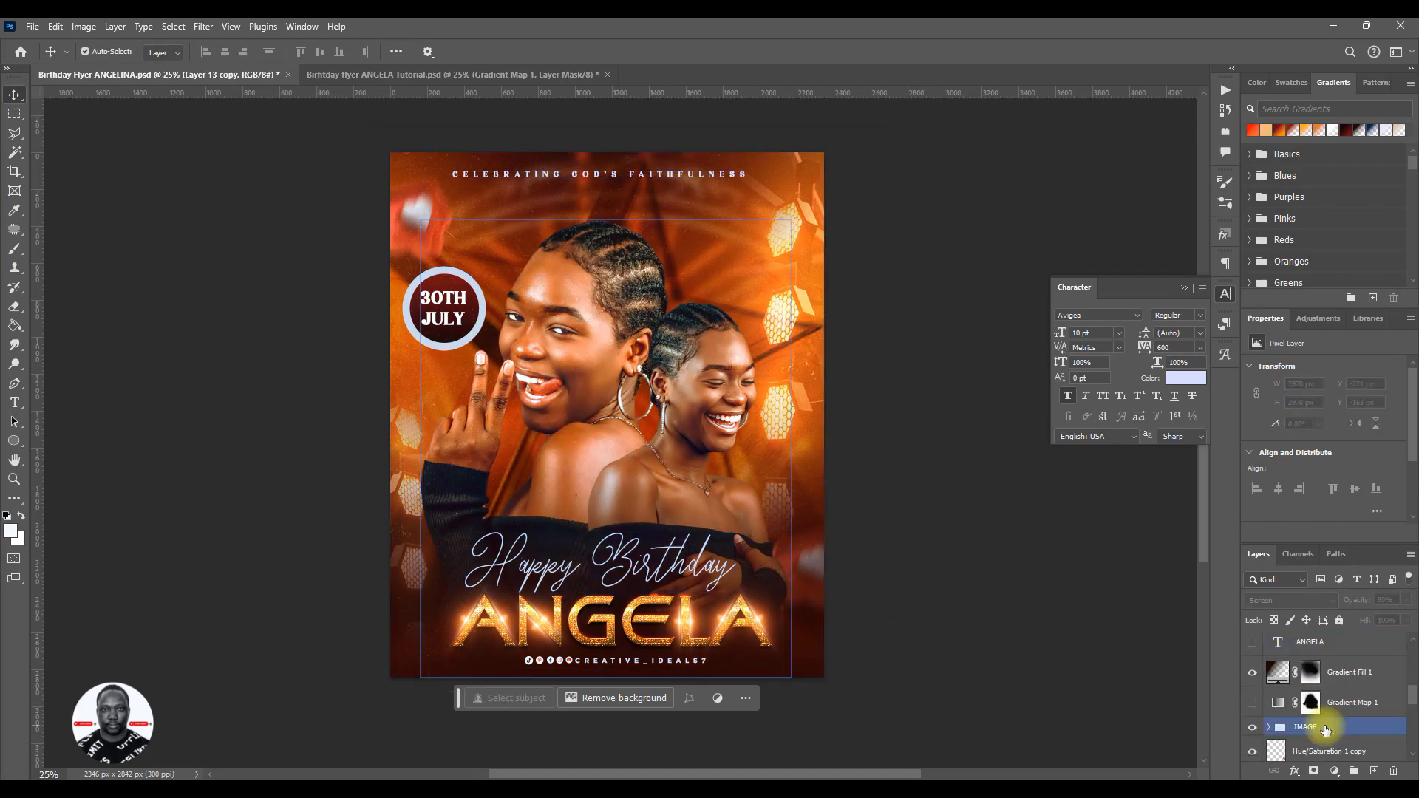
{"action": "left_click", "coordinate": [1277, 704]}
{"action": "left_click", "coordinate": [1253, 704]}
{"action": "left_click", "coordinate": [1253, 703]}
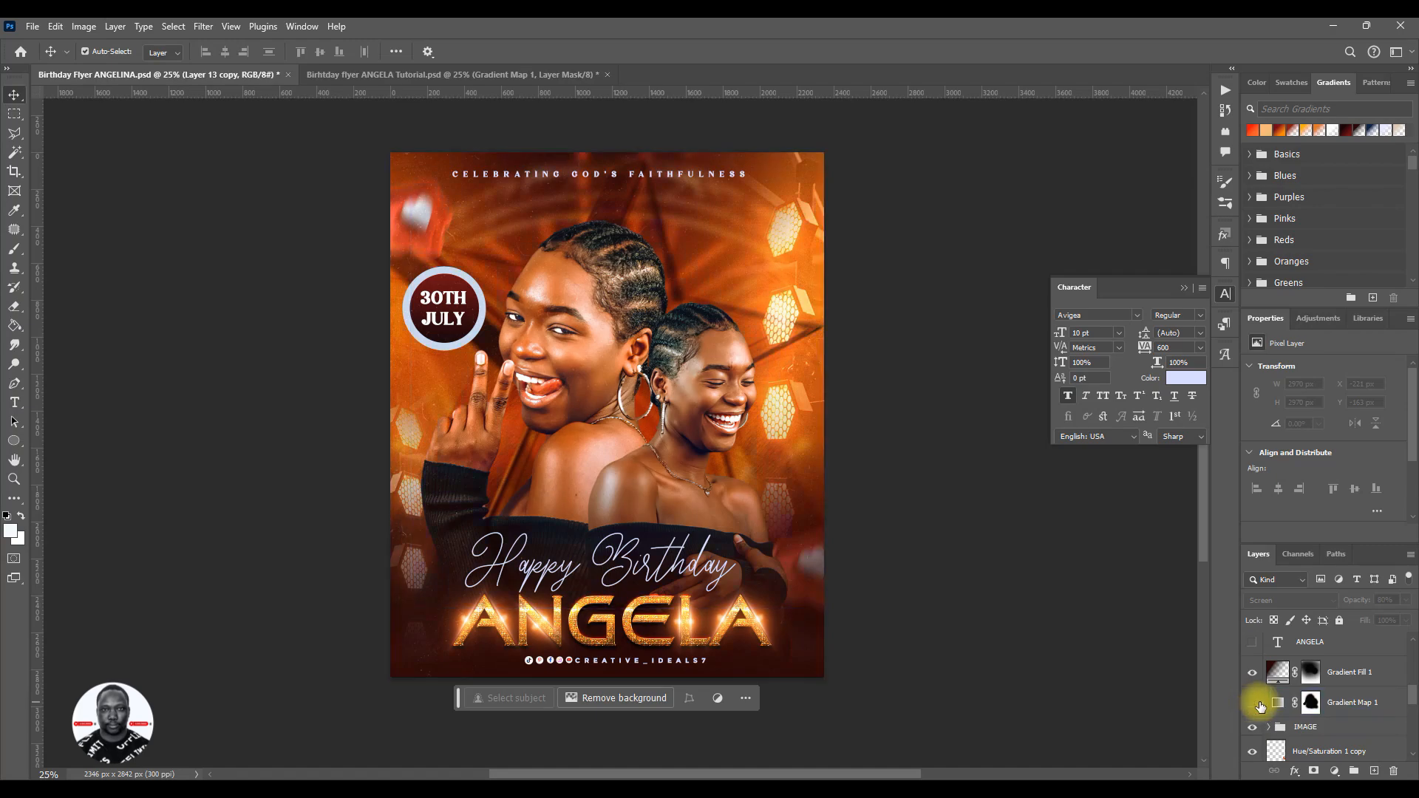
- Return to the tutorial flyer and replace the Gradient Map adjustment with a Gradient Fill layer above the IMAGE group
{"action": "left_click", "coordinate": [370, 75]}
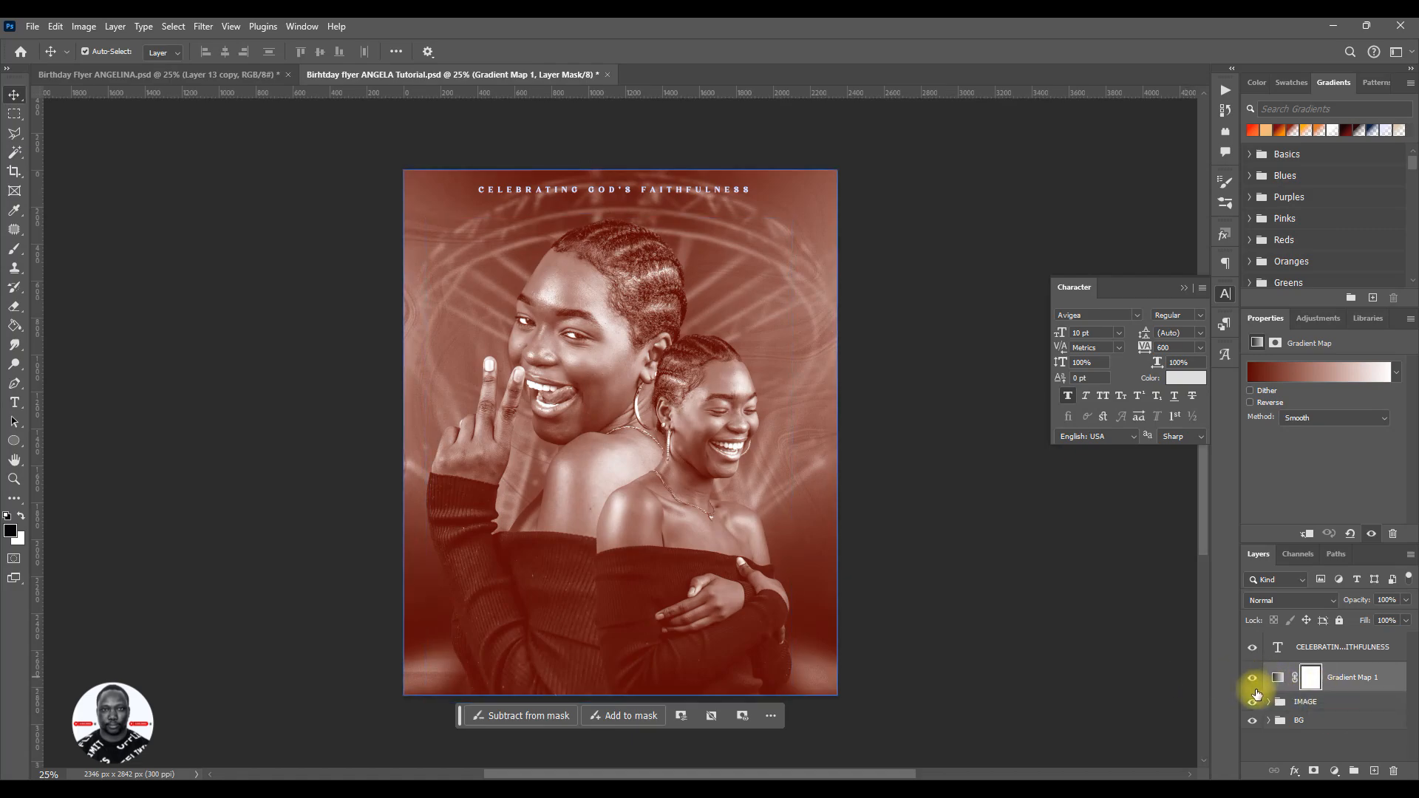
{"action": "key", "text": "Delete"}
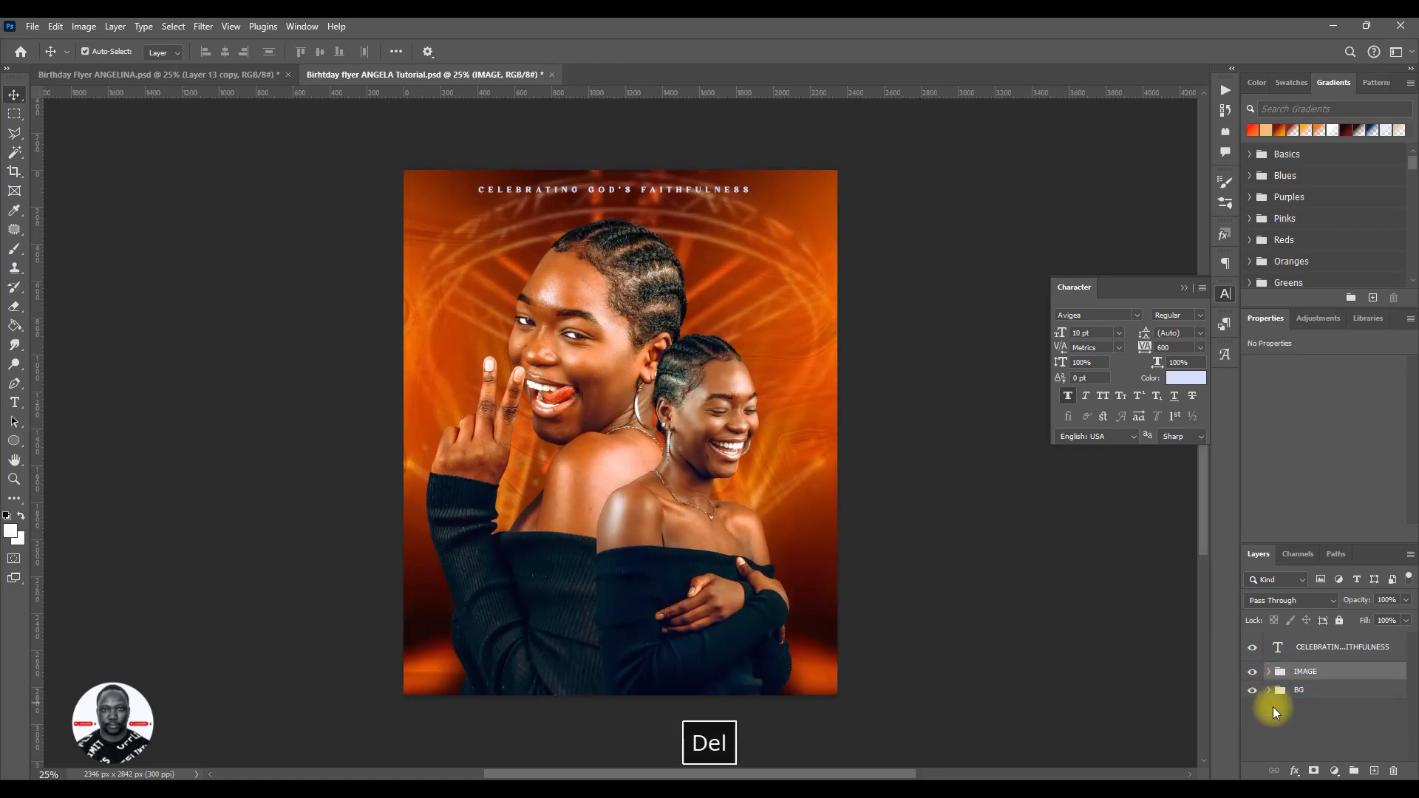
{"action": "left_click", "coordinate": [1335, 767]}
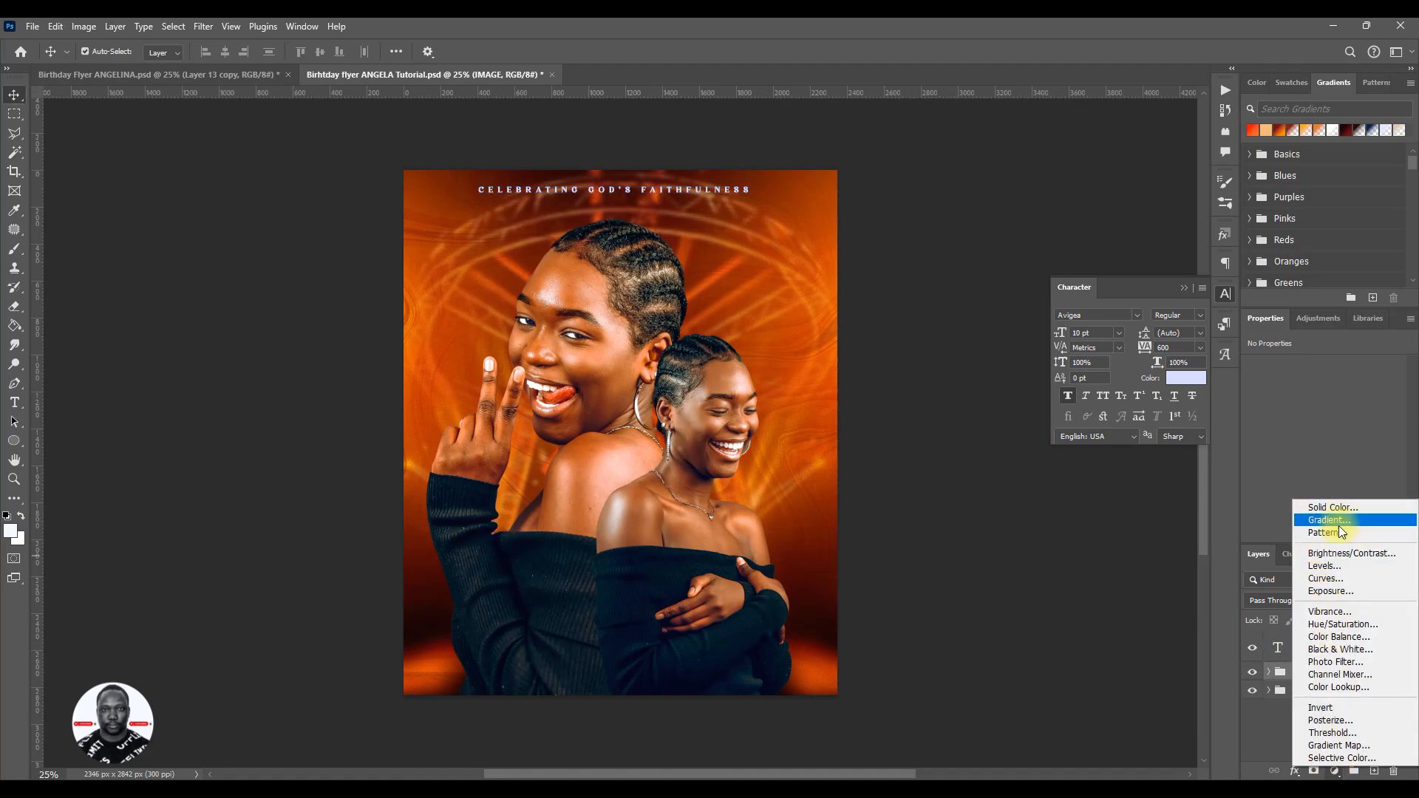
{"action": "left_click", "coordinate": [1337, 521]}
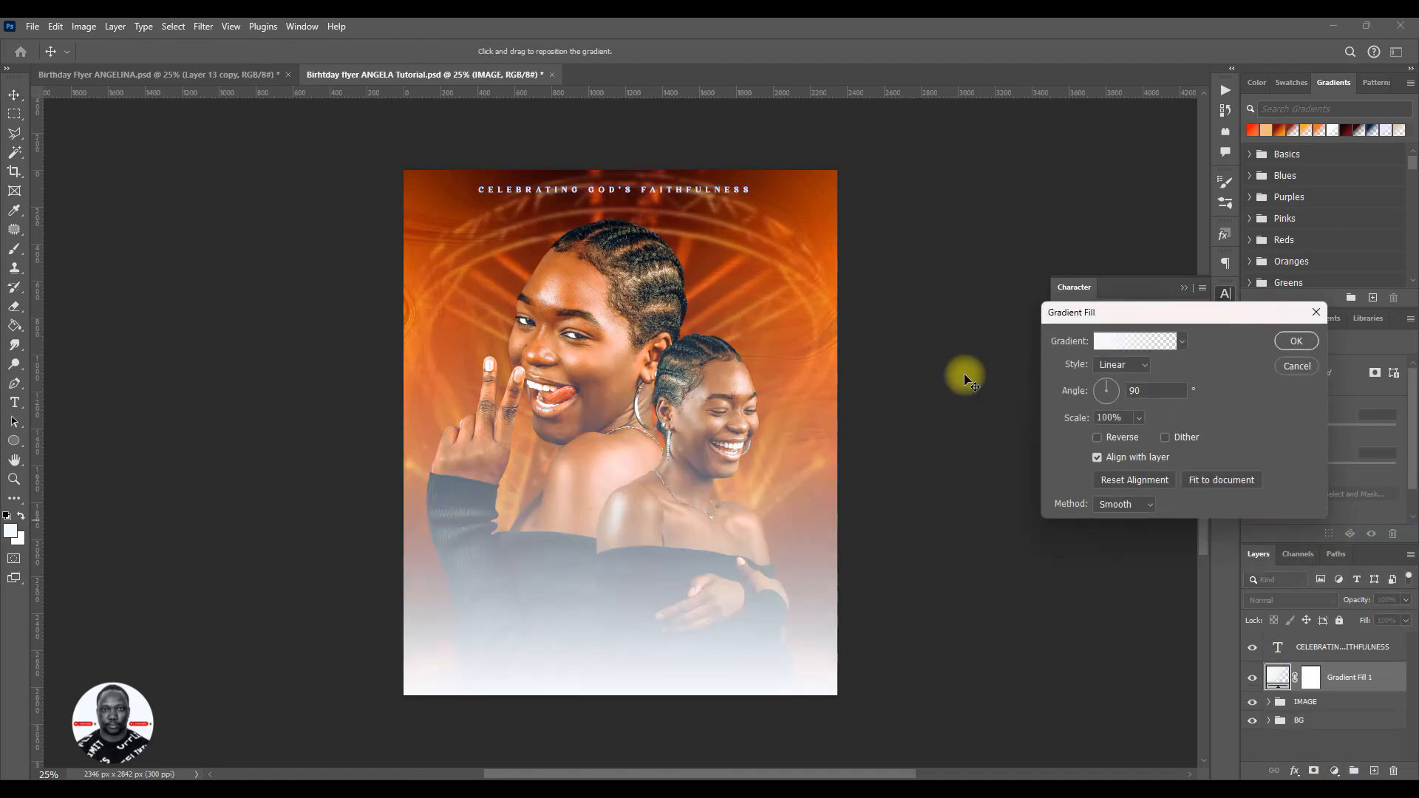
- Set the color-to-transparent gradient's starting stop to dark red #4d0804, sampled from the background just above the larger portrait's head
{"action": "left_click", "coordinate": [1112, 344]}
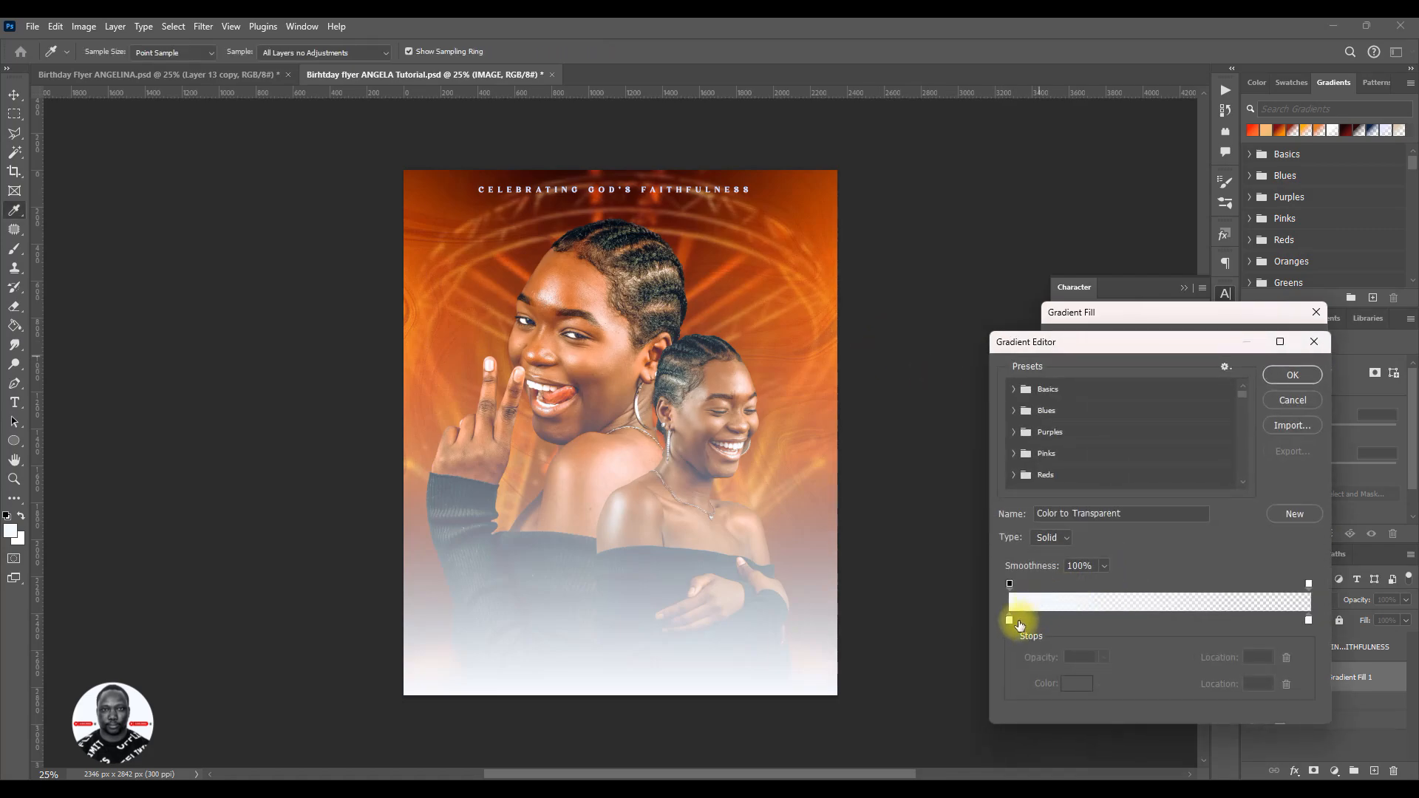
{"action": "left_click", "coordinate": [1062, 686]}
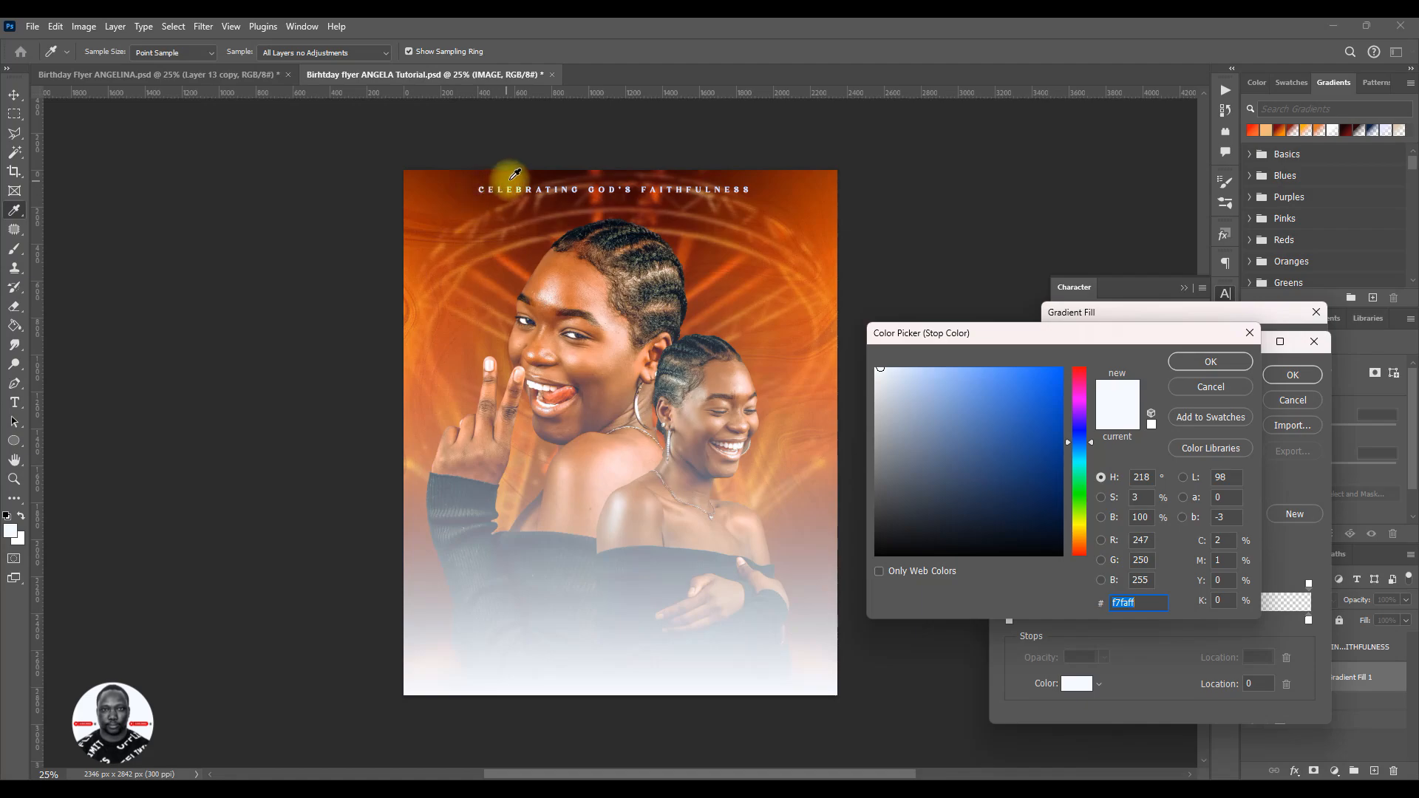
{"action": "left_click", "coordinate": [558, 219]}
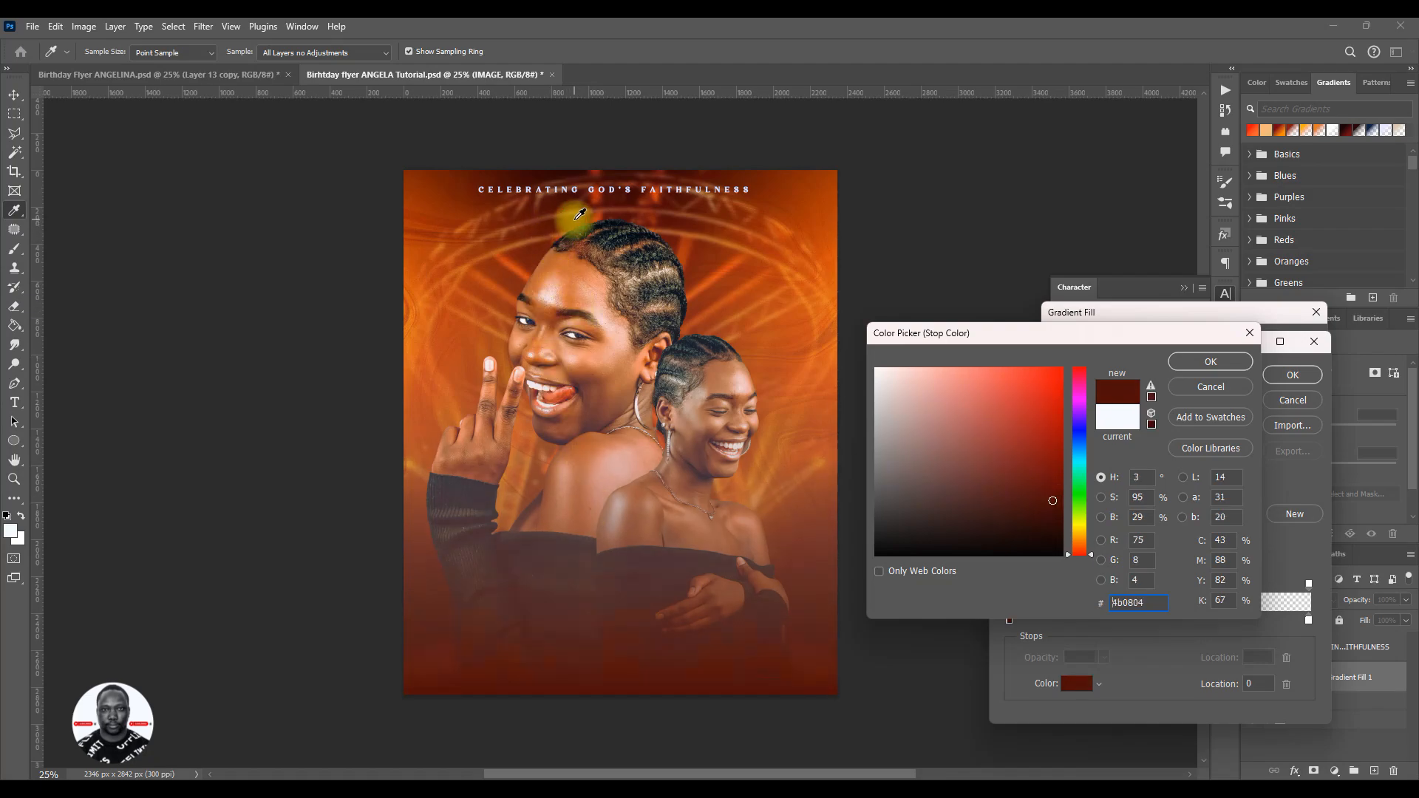
{"action": "left_click", "coordinate": [721, 259]}
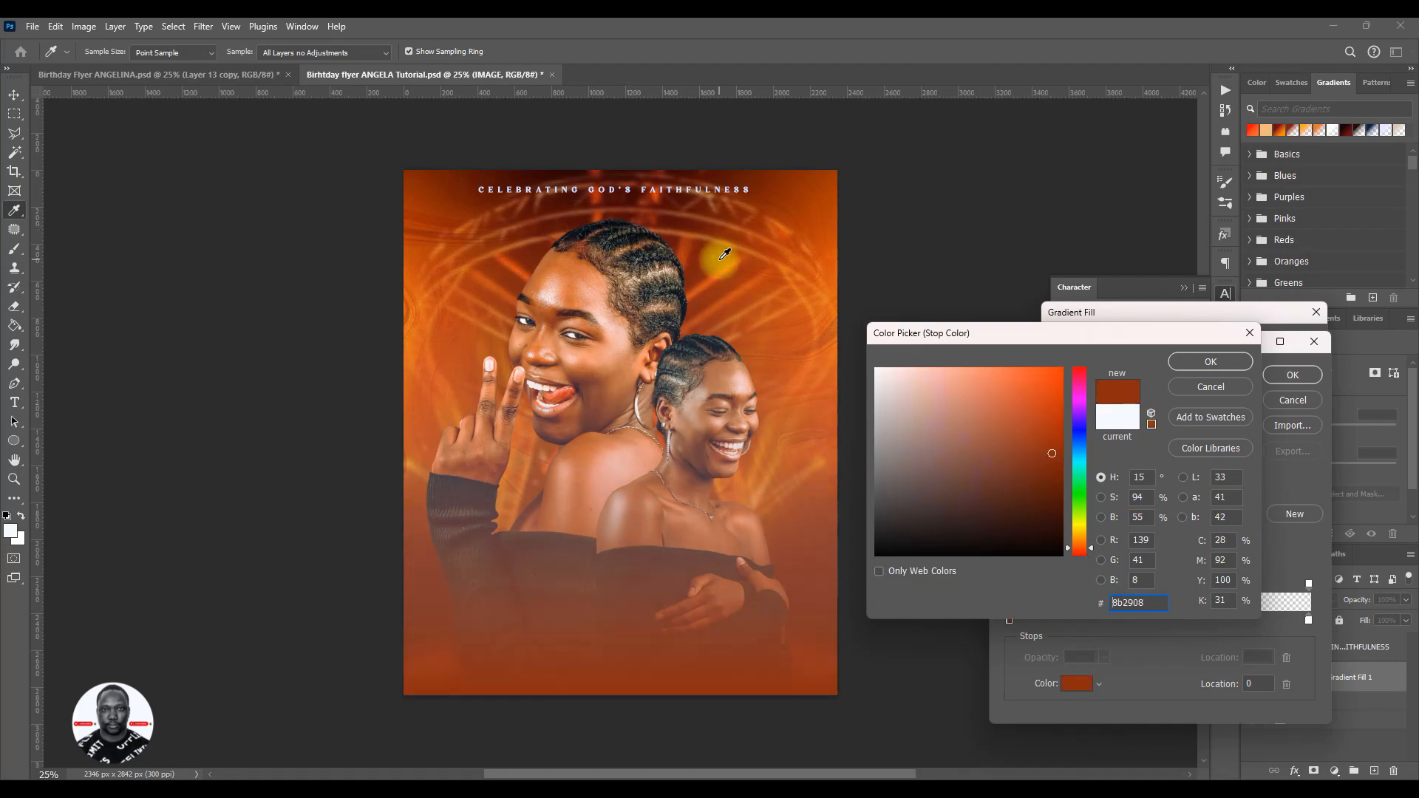
{"action": "left_click_drag", "start_coordinate": [488, 191], "coordinate": [544, 172]}
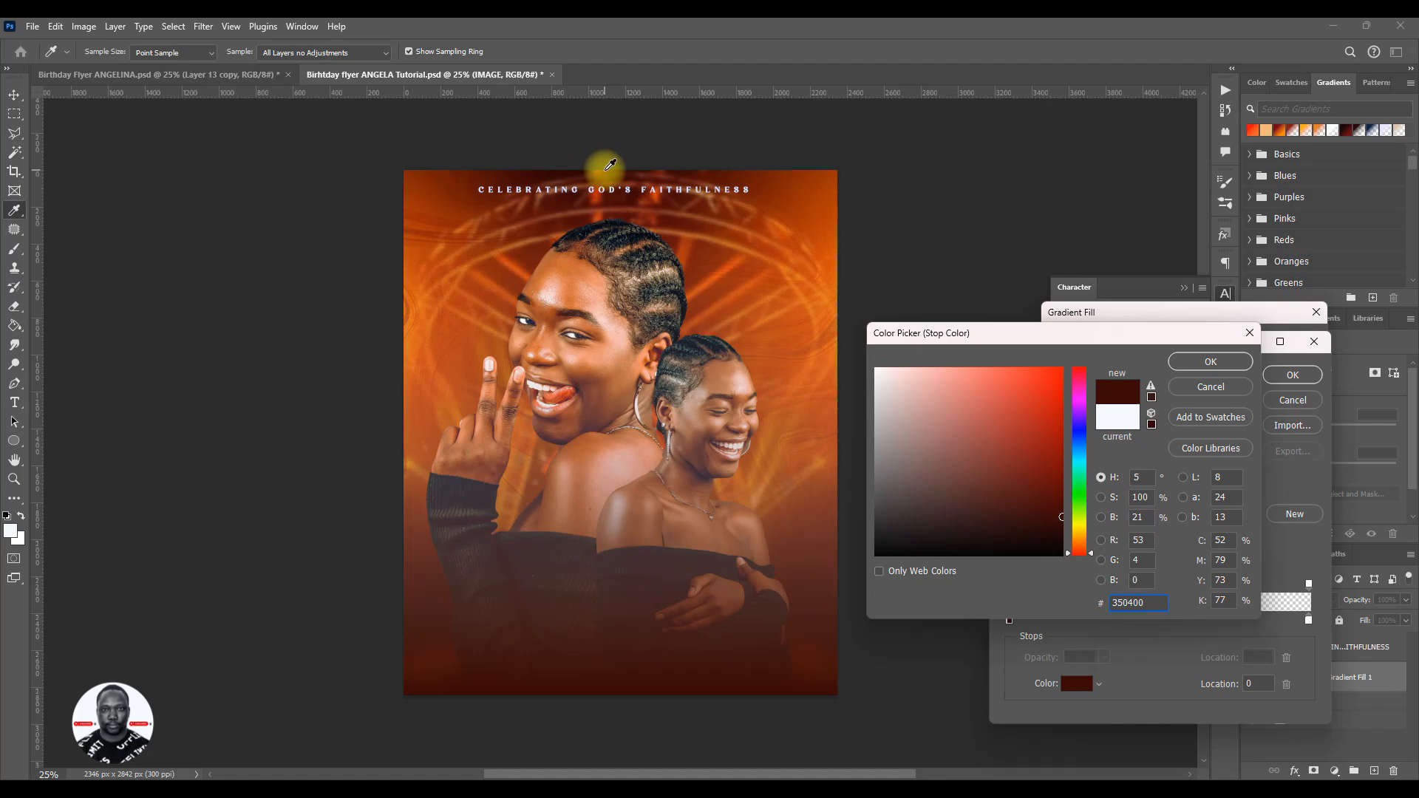
{"action": "left_click", "coordinate": [597, 167]}
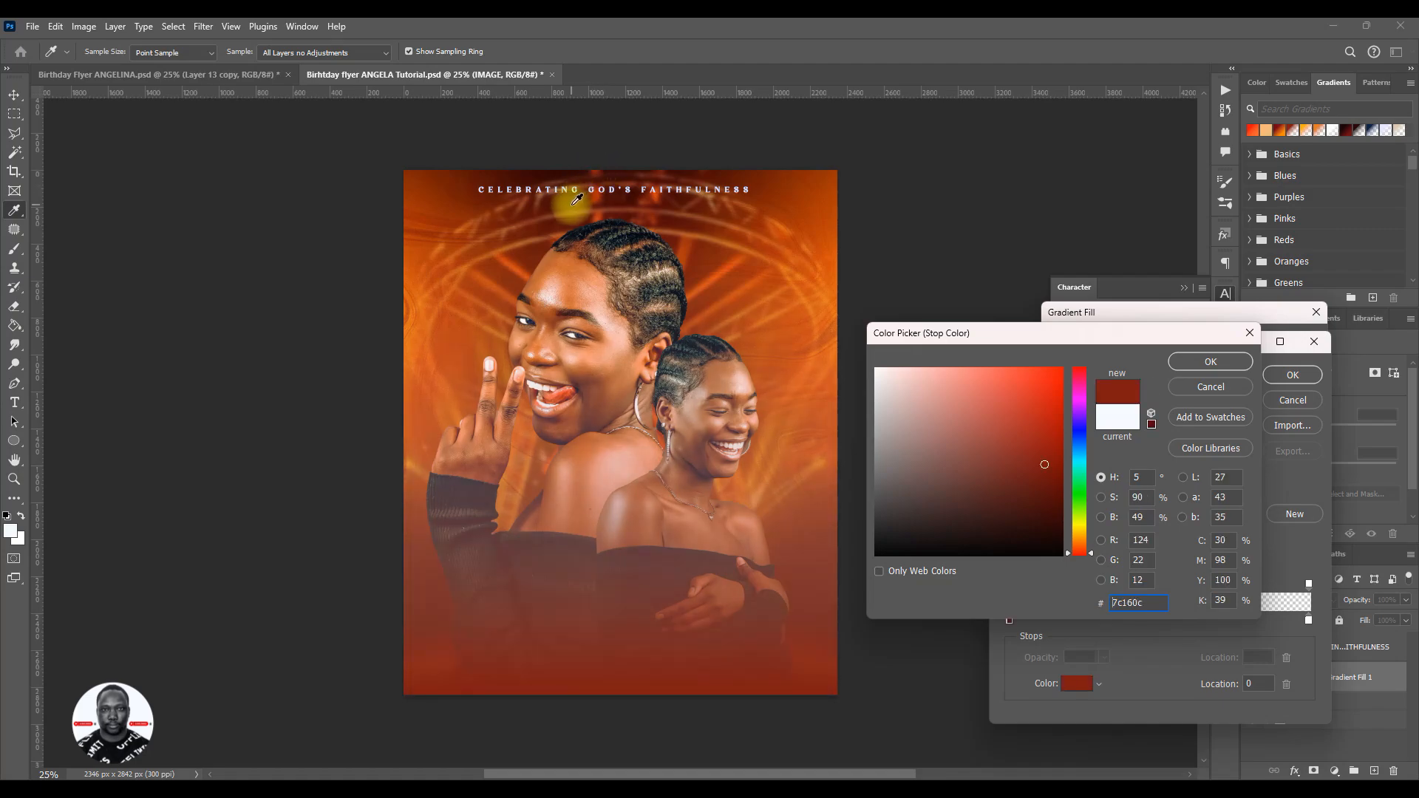
{"action": "mouse_move", "coordinate": [565, 199]}
{"action": "left_mouse_down"}
{"action": "mouse_move", "coordinate": [562, 229]}
{"action": "mouse_move", "coordinate": [578, 216]}
{"action": "left_mouse_up"}
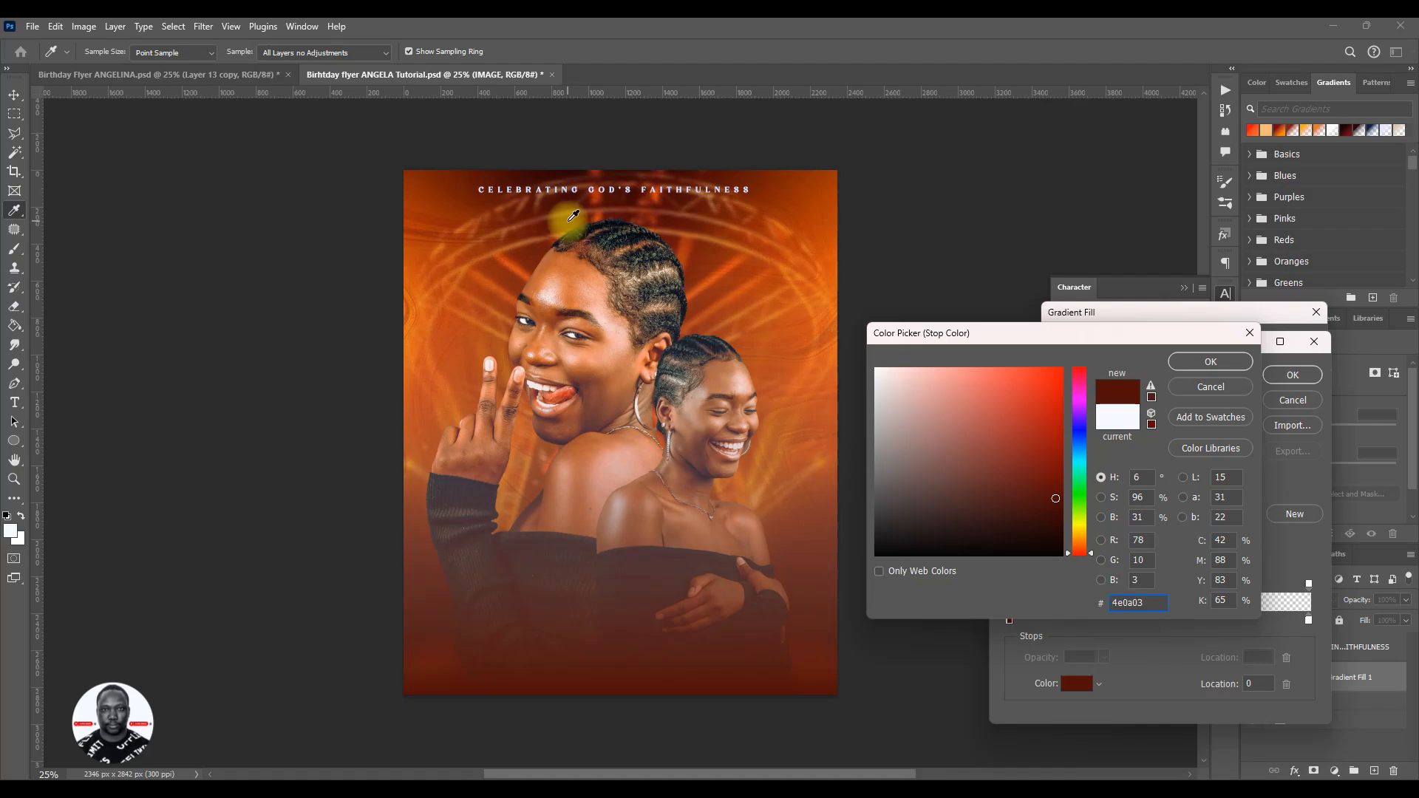
{"action": "mouse_move", "coordinate": [573, 215]}
{"action": "left_mouse_down"}
{"action": "mouse_move", "coordinate": [539, 251]}
{"action": "mouse_move", "coordinate": [590, 216]}
{"action": "mouse_move", "coordinate": [671, 215]}
{"action": "mouse_move", "coordinate": [584, 215]}
{"action": "left_mouse_up"}
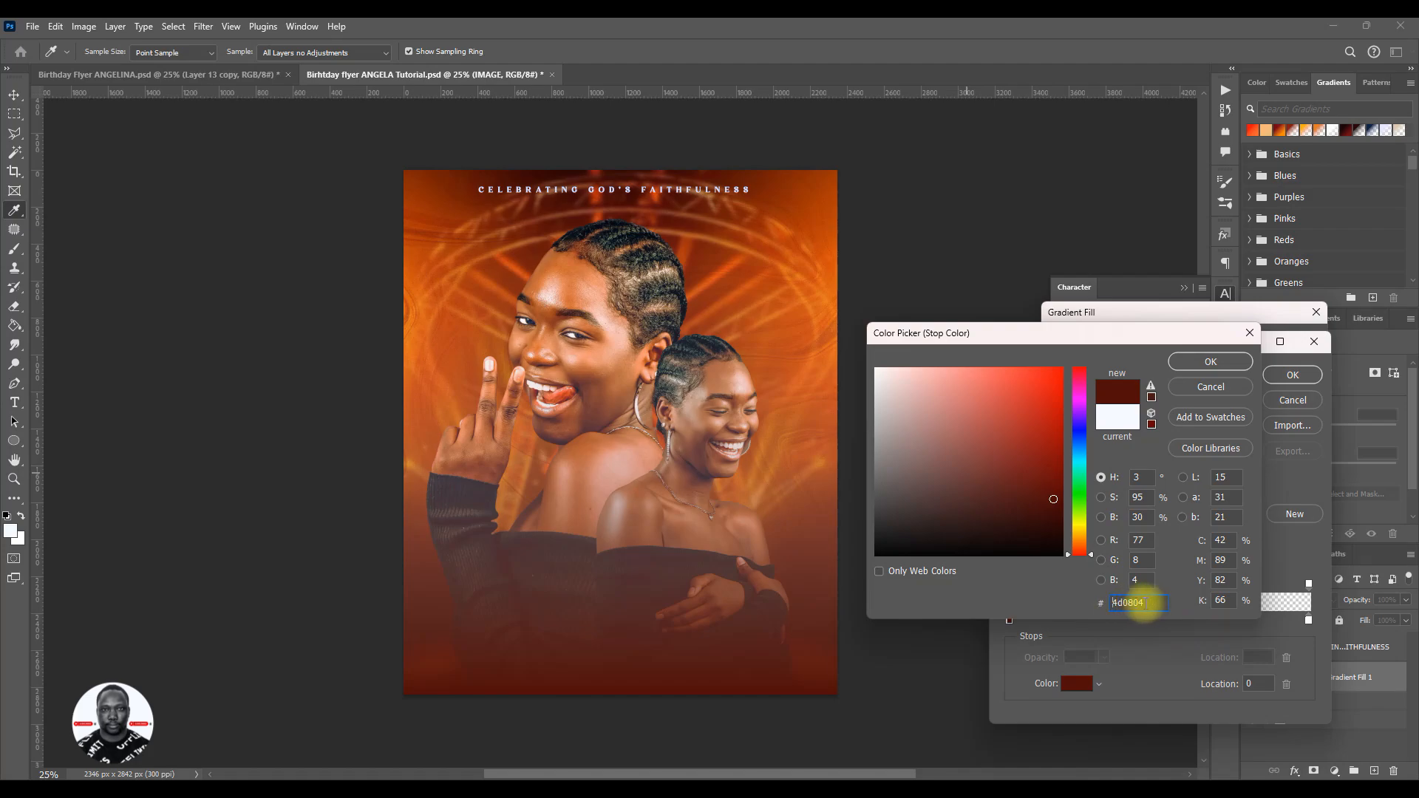
- Copy the starting stop's hex code, apply #4d0804 to the gradient's ending stop as well, and accept the edited gradient
{"action": "left_click_drag", "start_coordinate": [1157, 602], "coordinate": [1102, 603]}
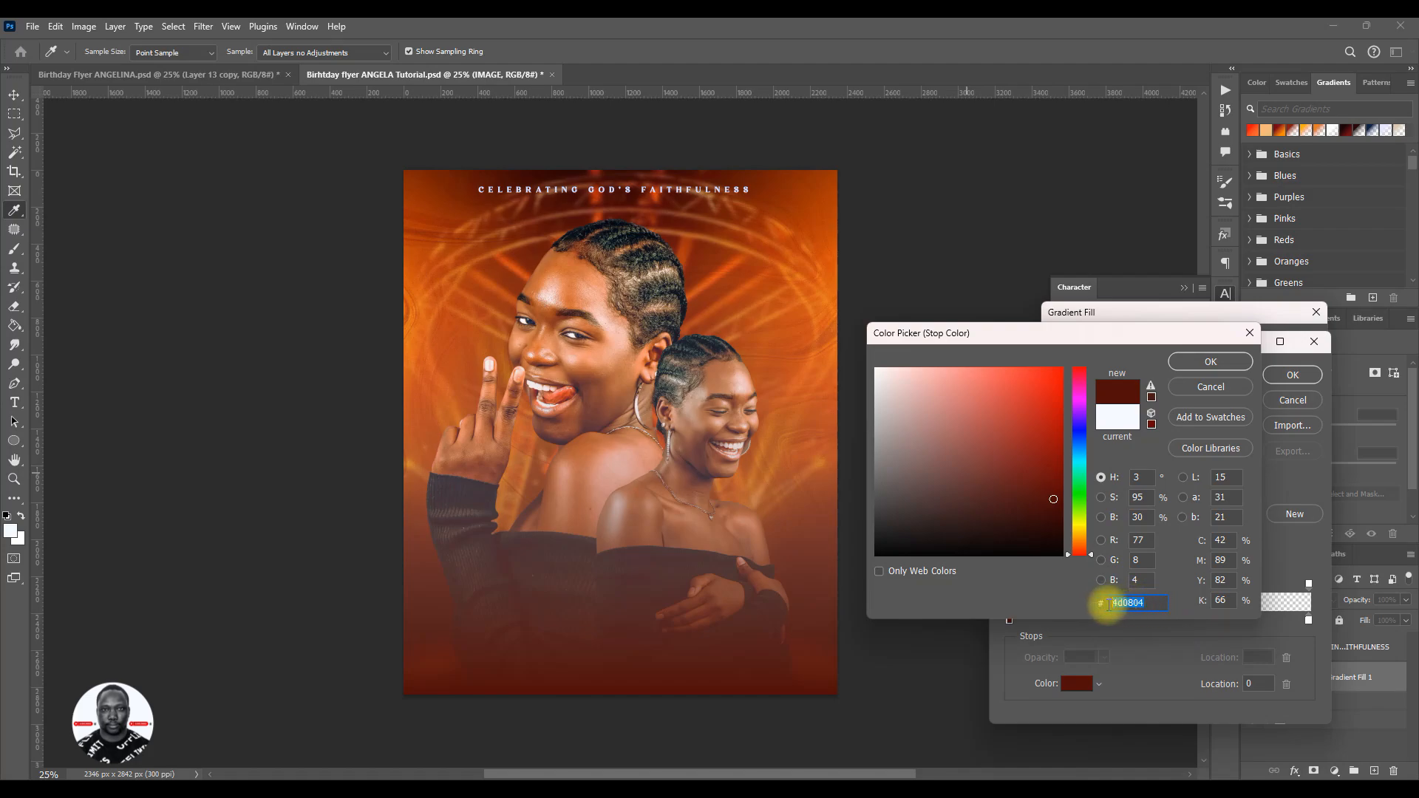
{"action": "right_click", "coordinate": [1130, 603]}
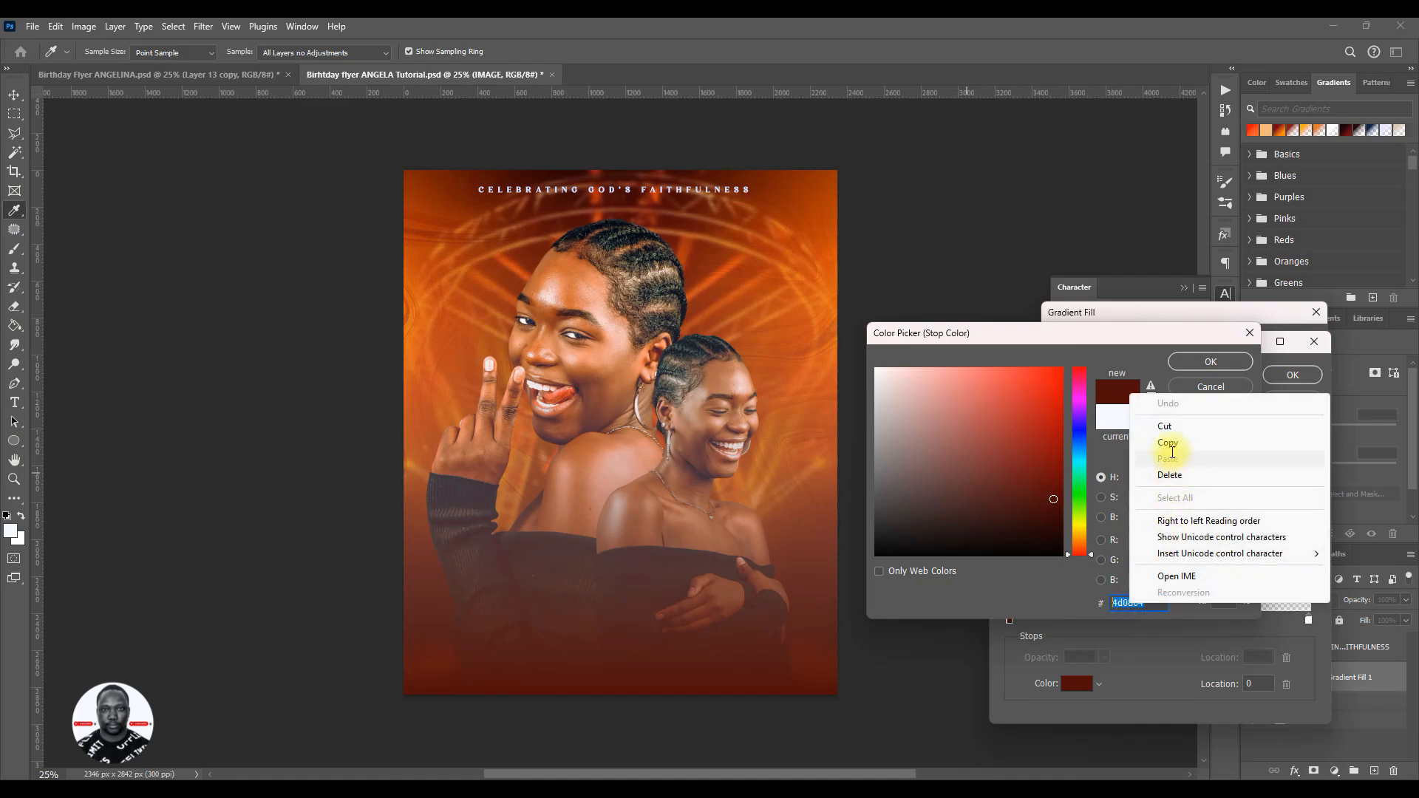
{"action": "left_click", "coordinate": [1168, 443]}
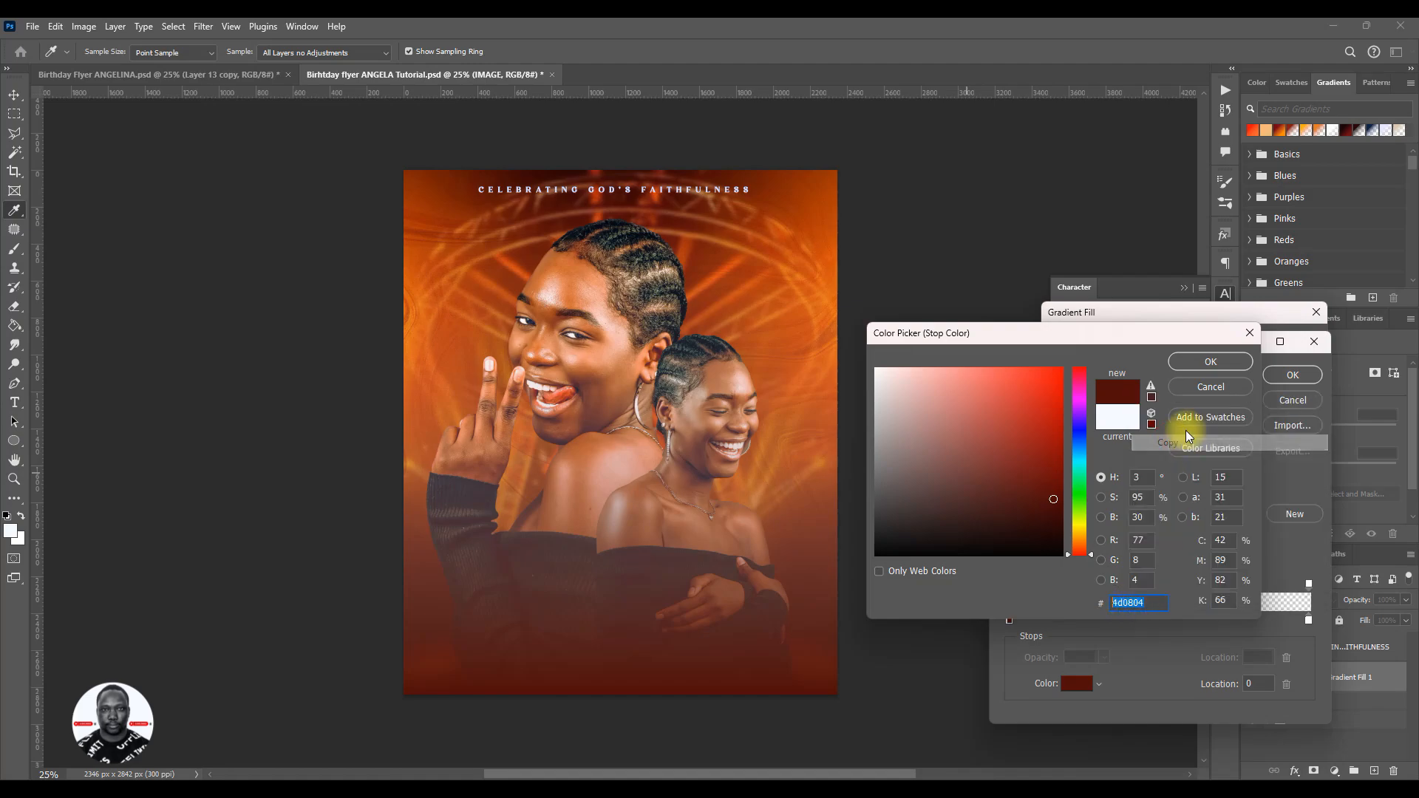
{"action": "left_click", "coordinate": [1211, 361]}
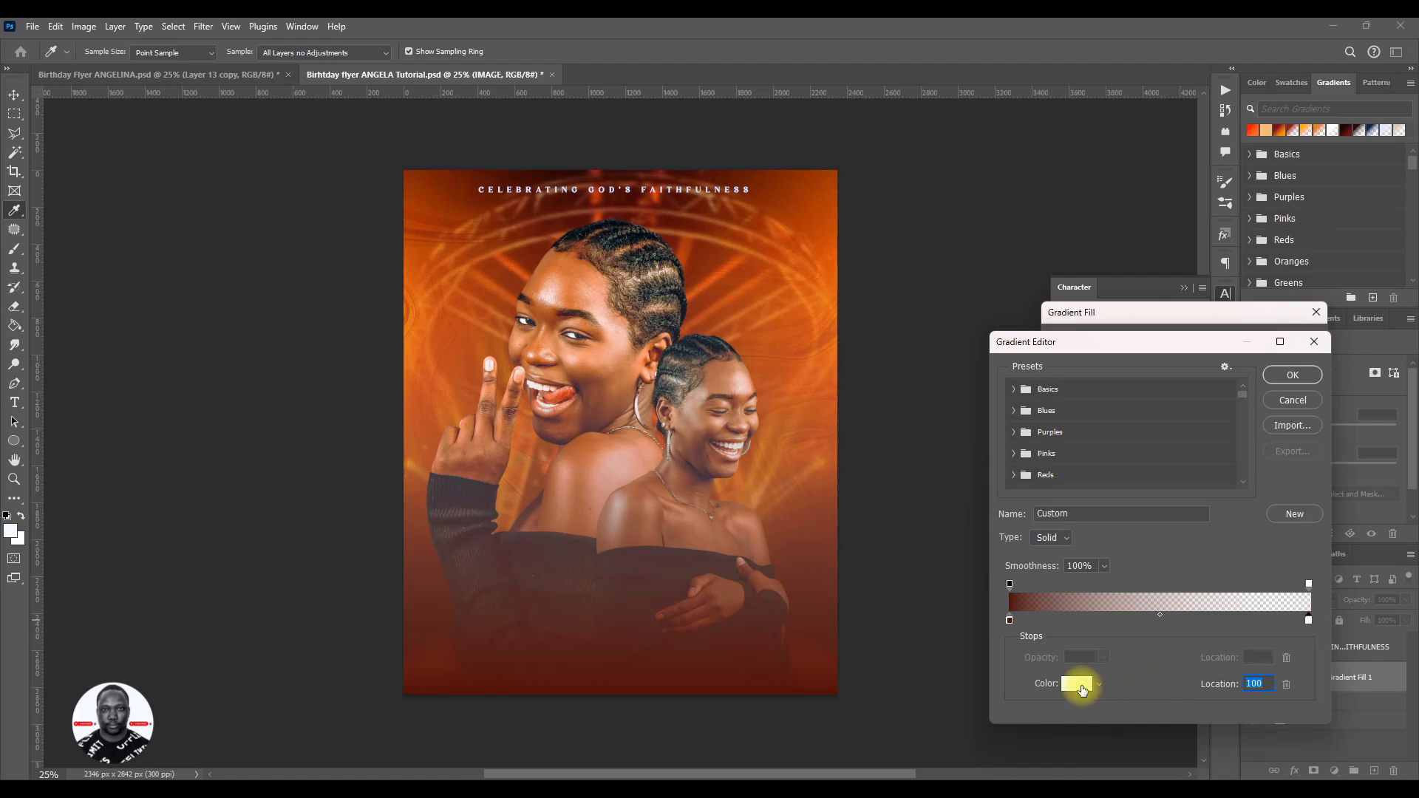
{"action": "left_click", "coordinate": [1083, 691]}
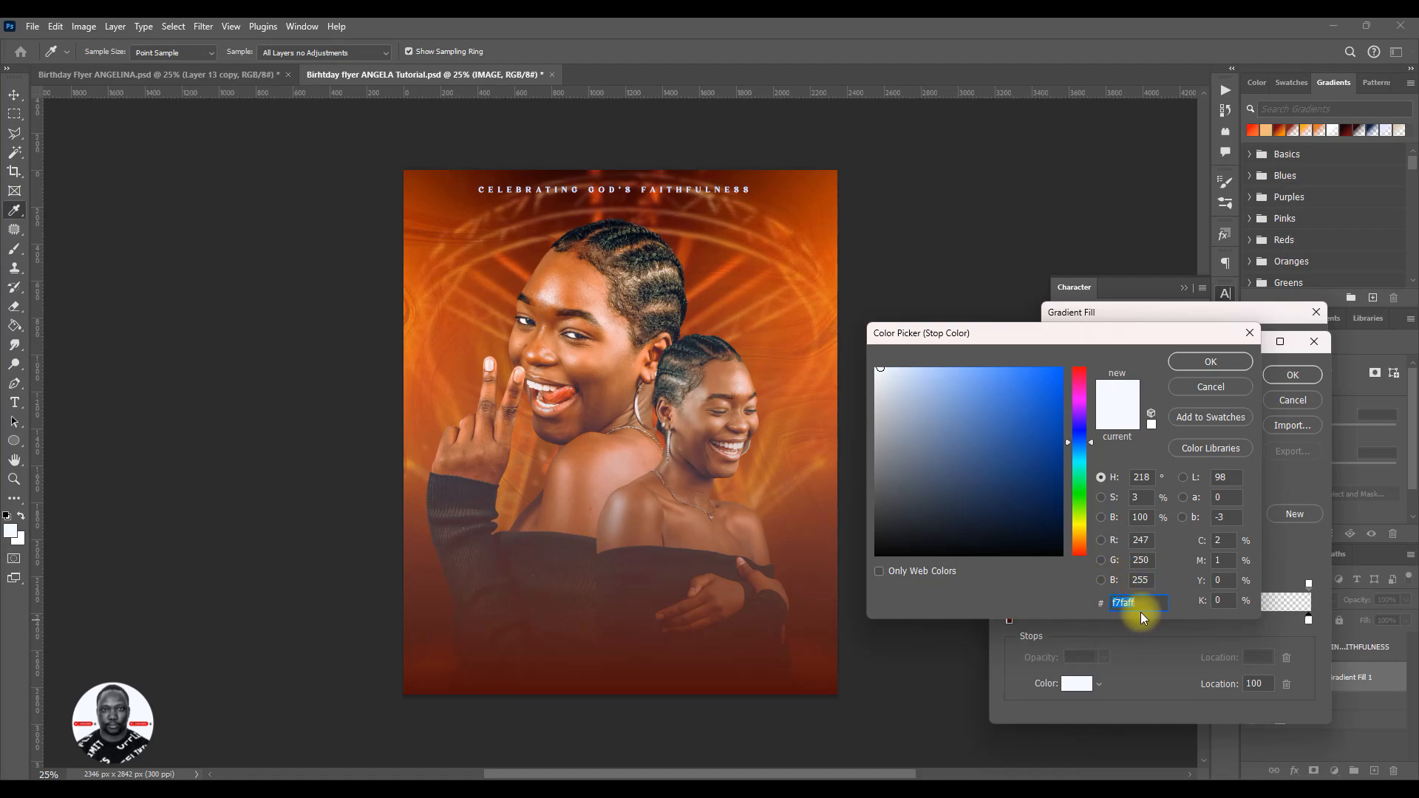
{"action": "key", "text": "ctrl+v"}
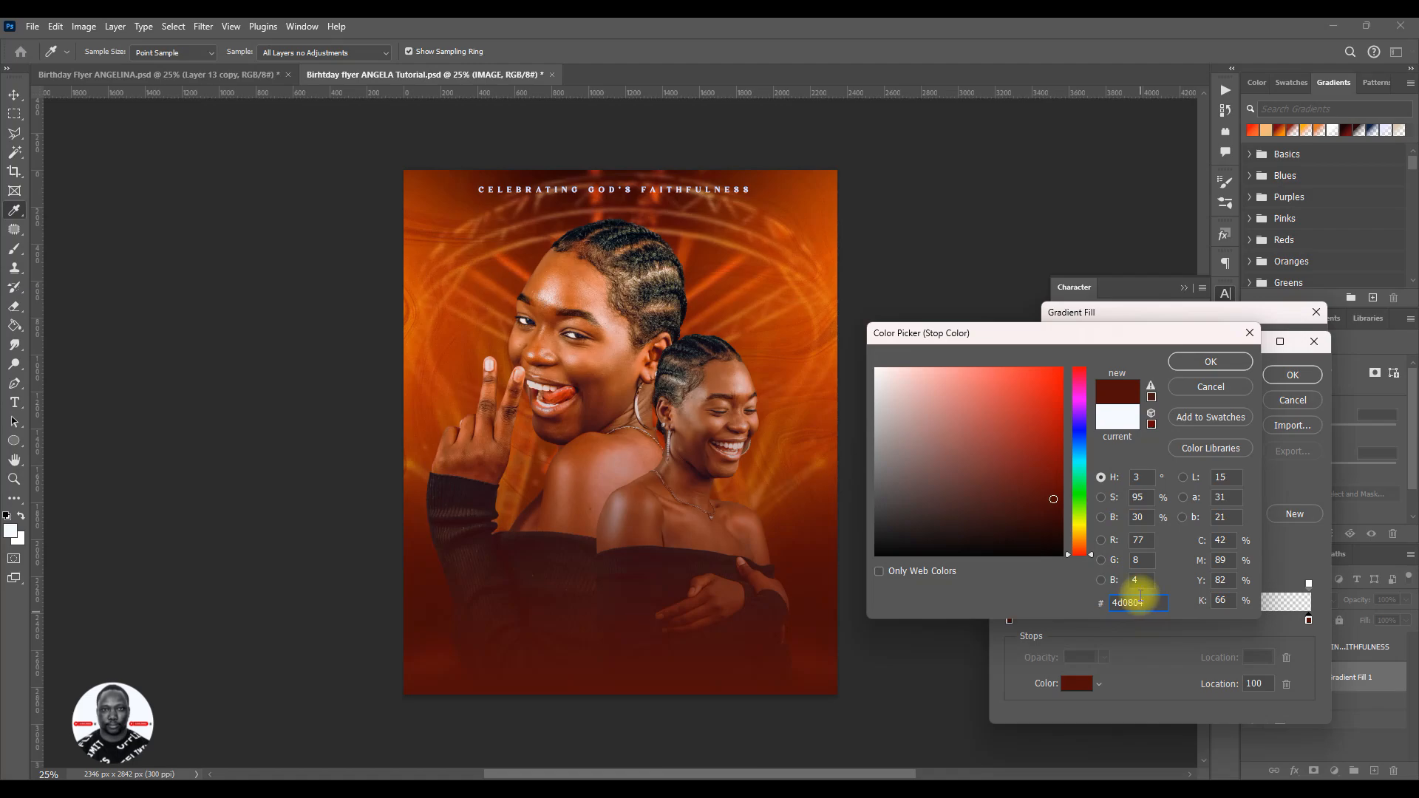
{"action": "left_click", "coordinate": [1118, 603]}
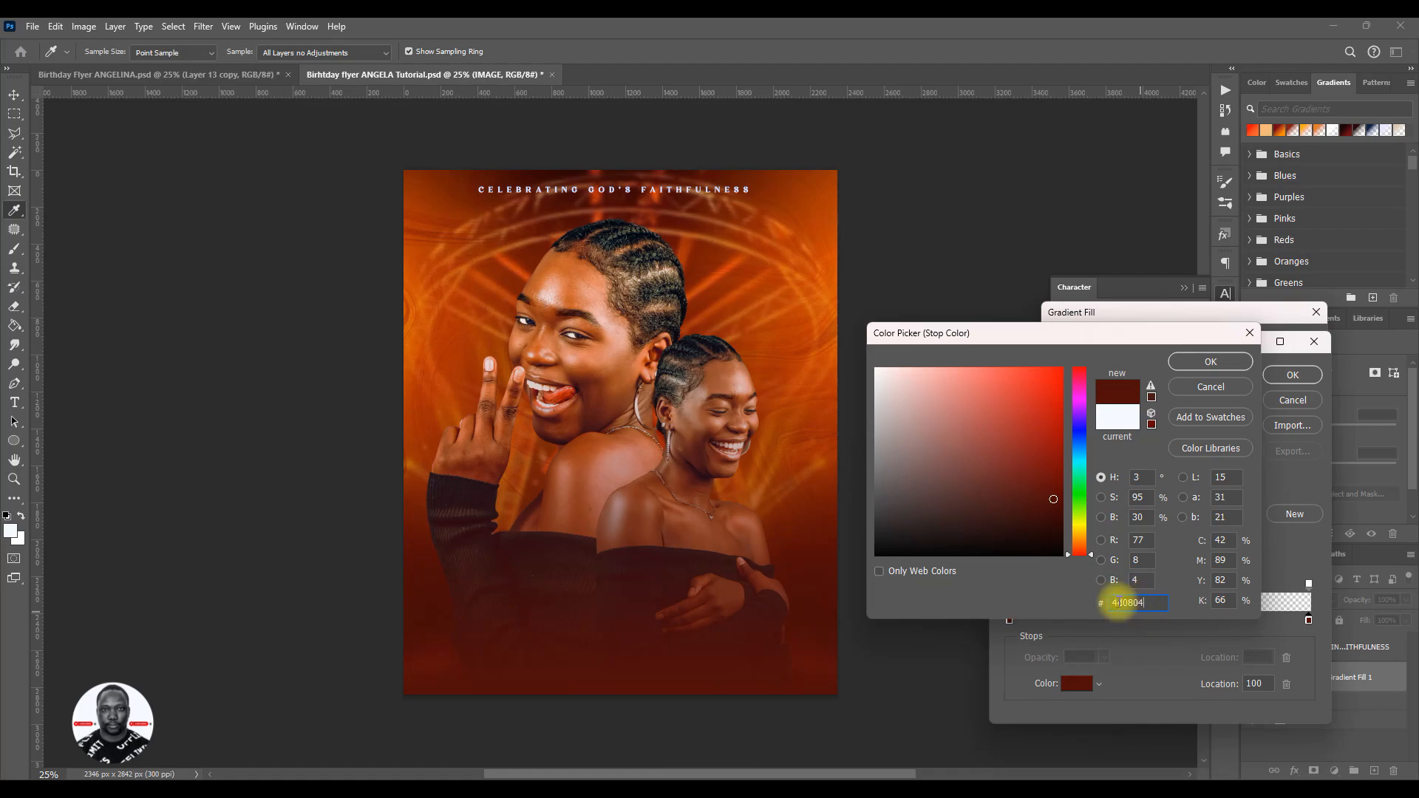
{"action": "left_click", "coordinate": [1214, 363]}
{"action": "left_click", "coordinate": [1293, 376]}
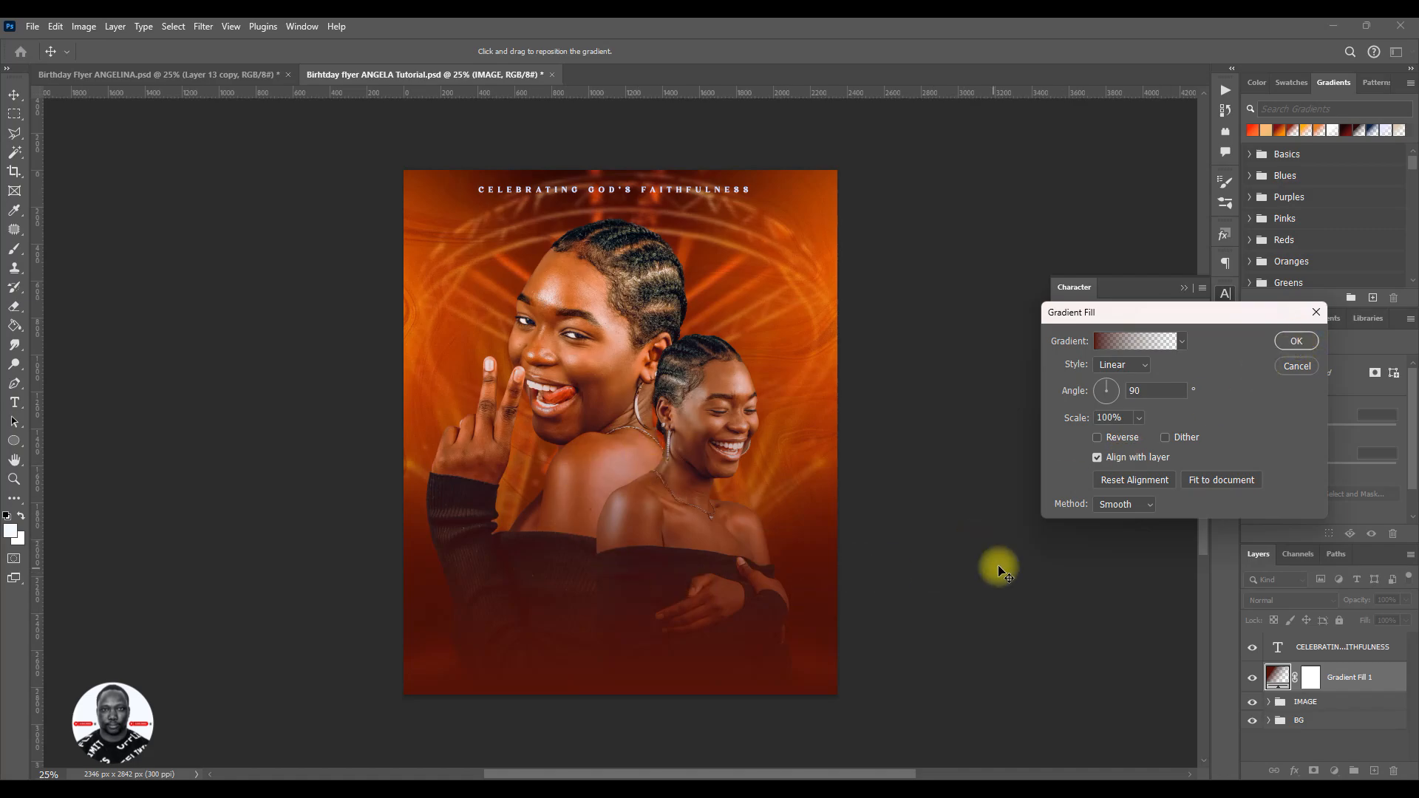
- Compare the Perceptual, Linear, Classic and Smooth interpolation methods of the Gradient Fill on the flyer
{"action": "left_click", "coordinate": [1147, 505]}
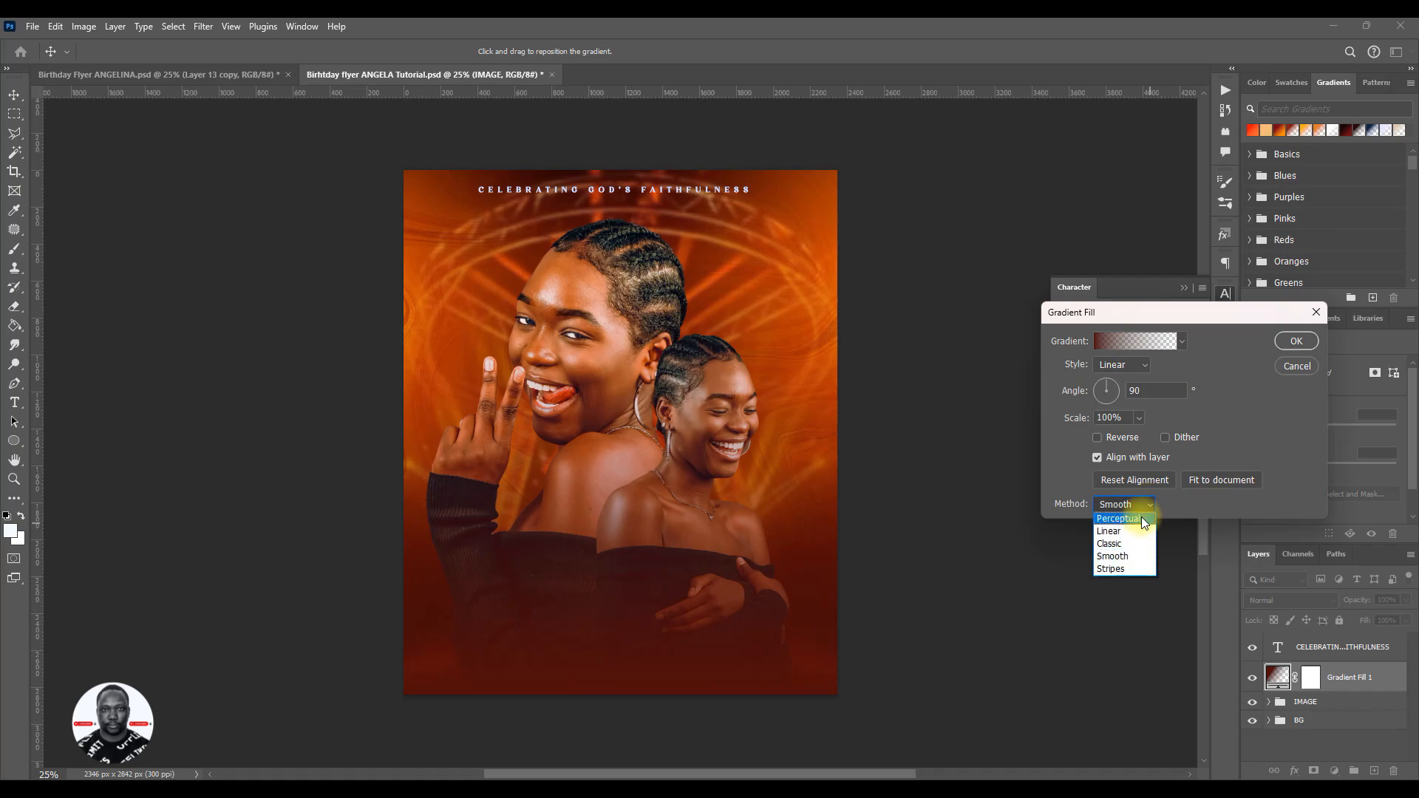
{"action": "left_click", "coordinate": [1143, 520]}
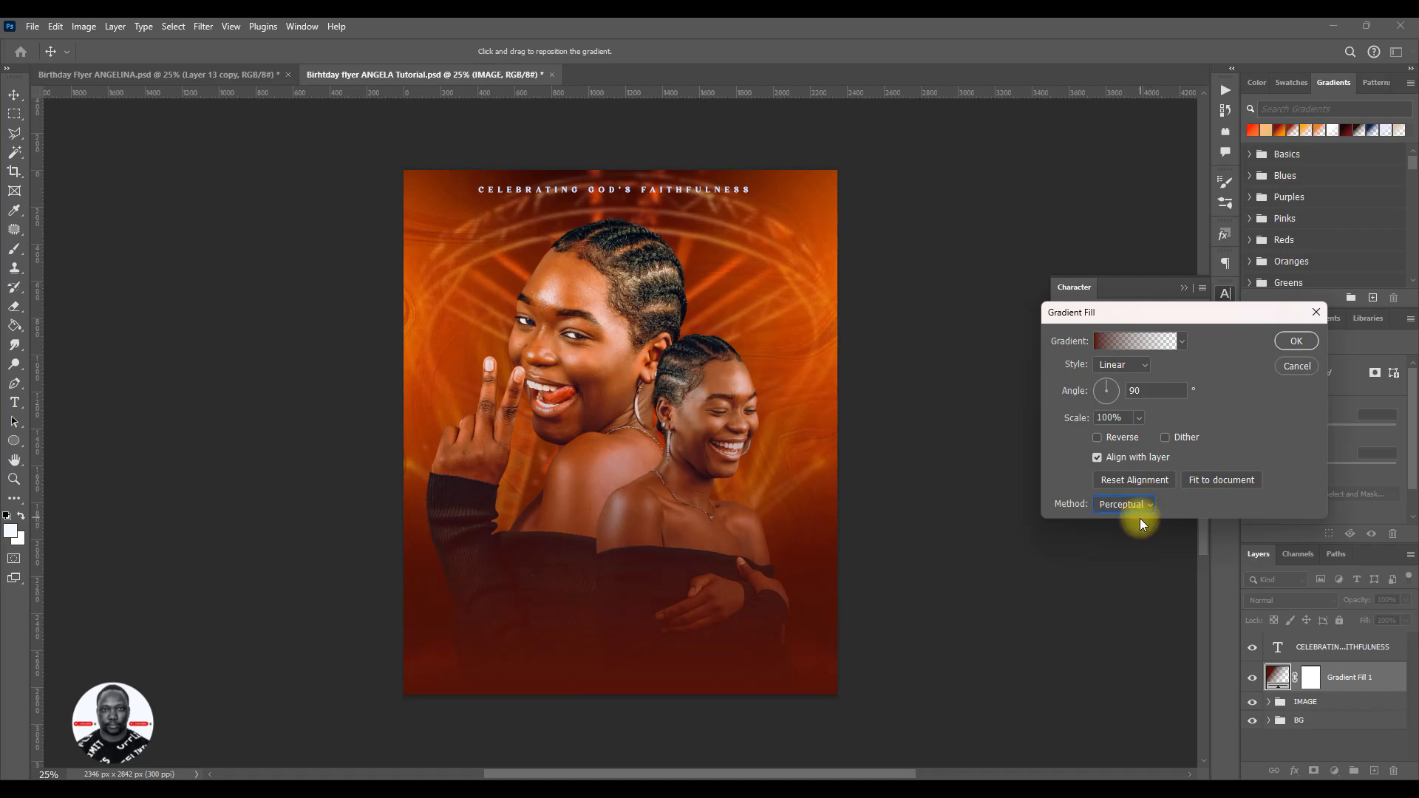
{"action": "left_click", "coordinate": [1148, 506]}
{"action": "left_click", "coordinate": [1138, 530]}
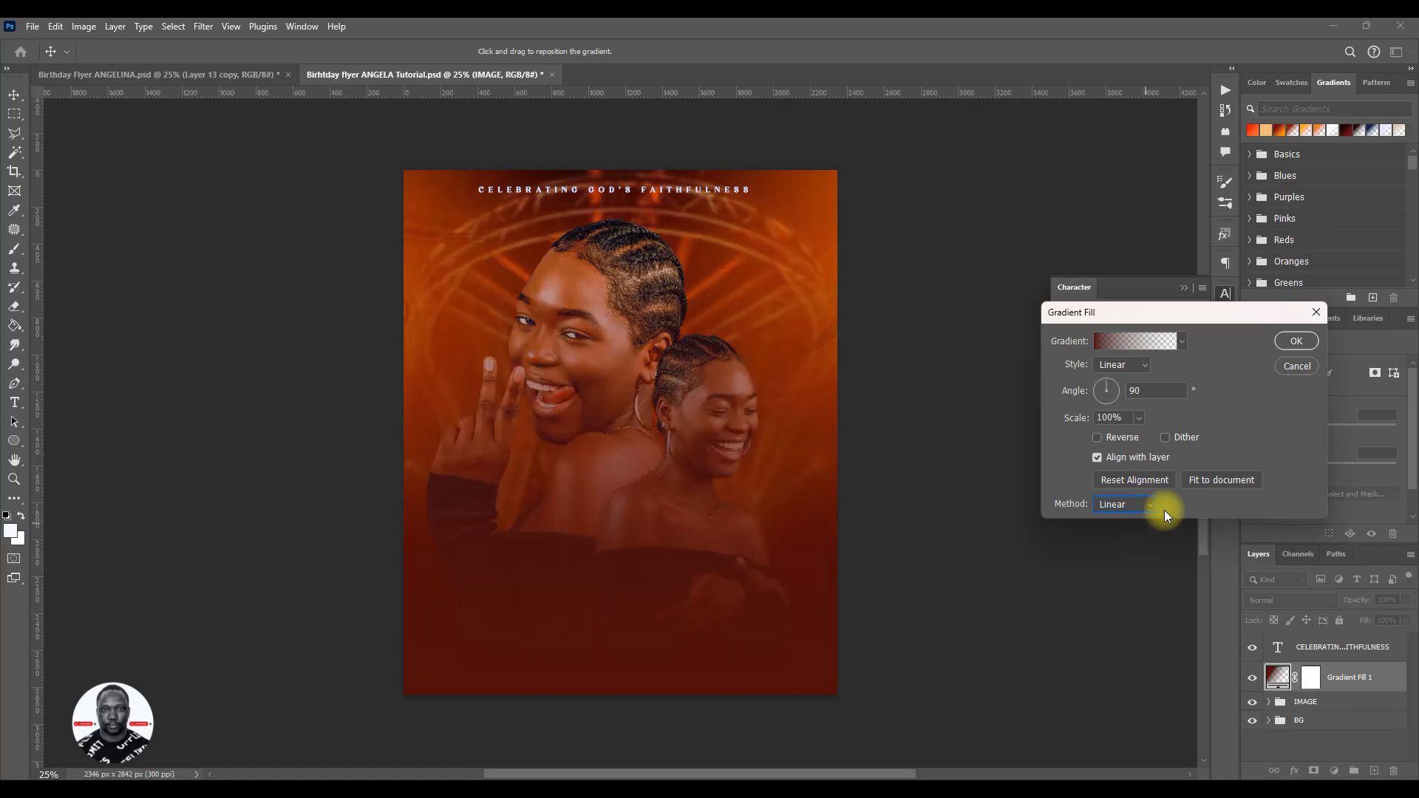
{"action": "left_click", "coordinate": [1147, 506]}
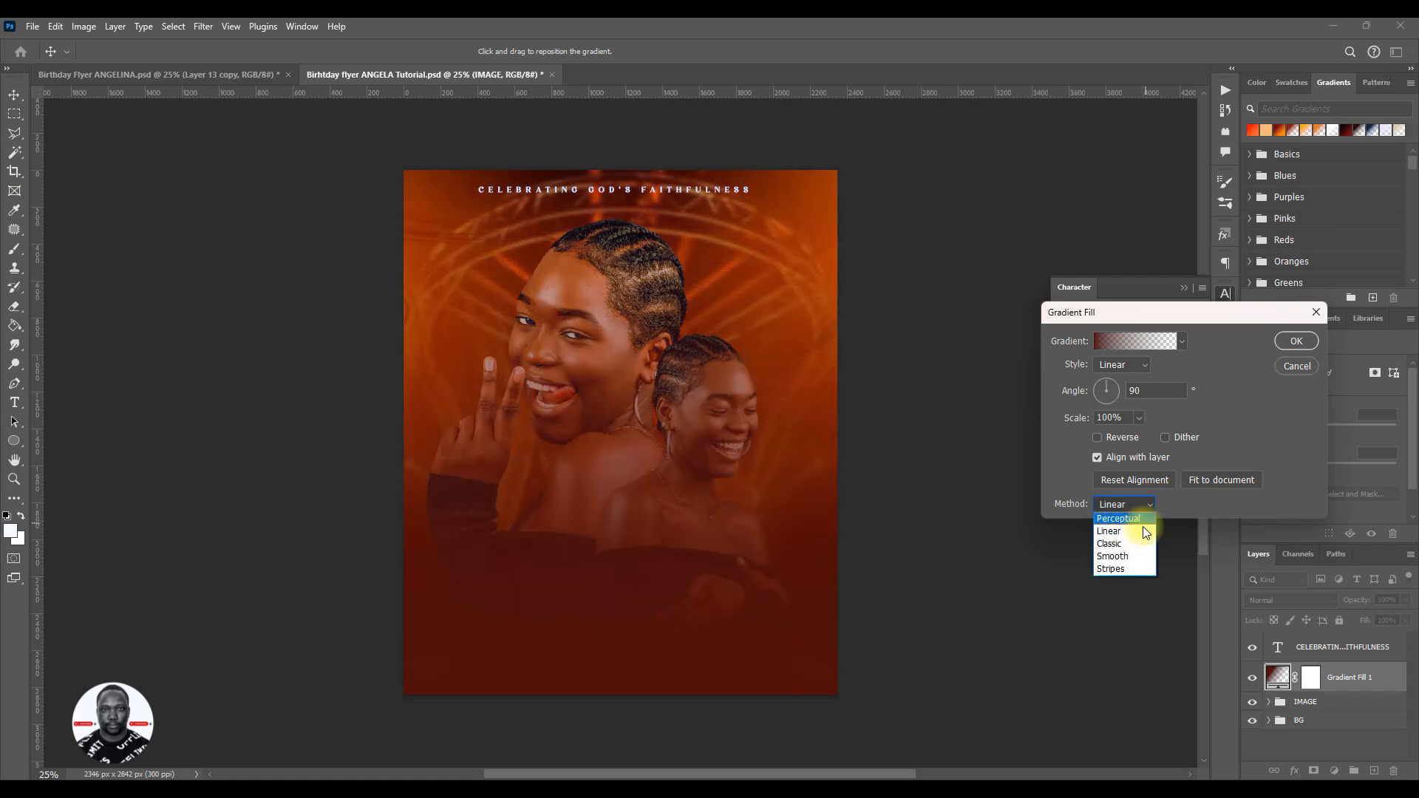
{"action": "left_click", "coordinate": [1132, 543]}
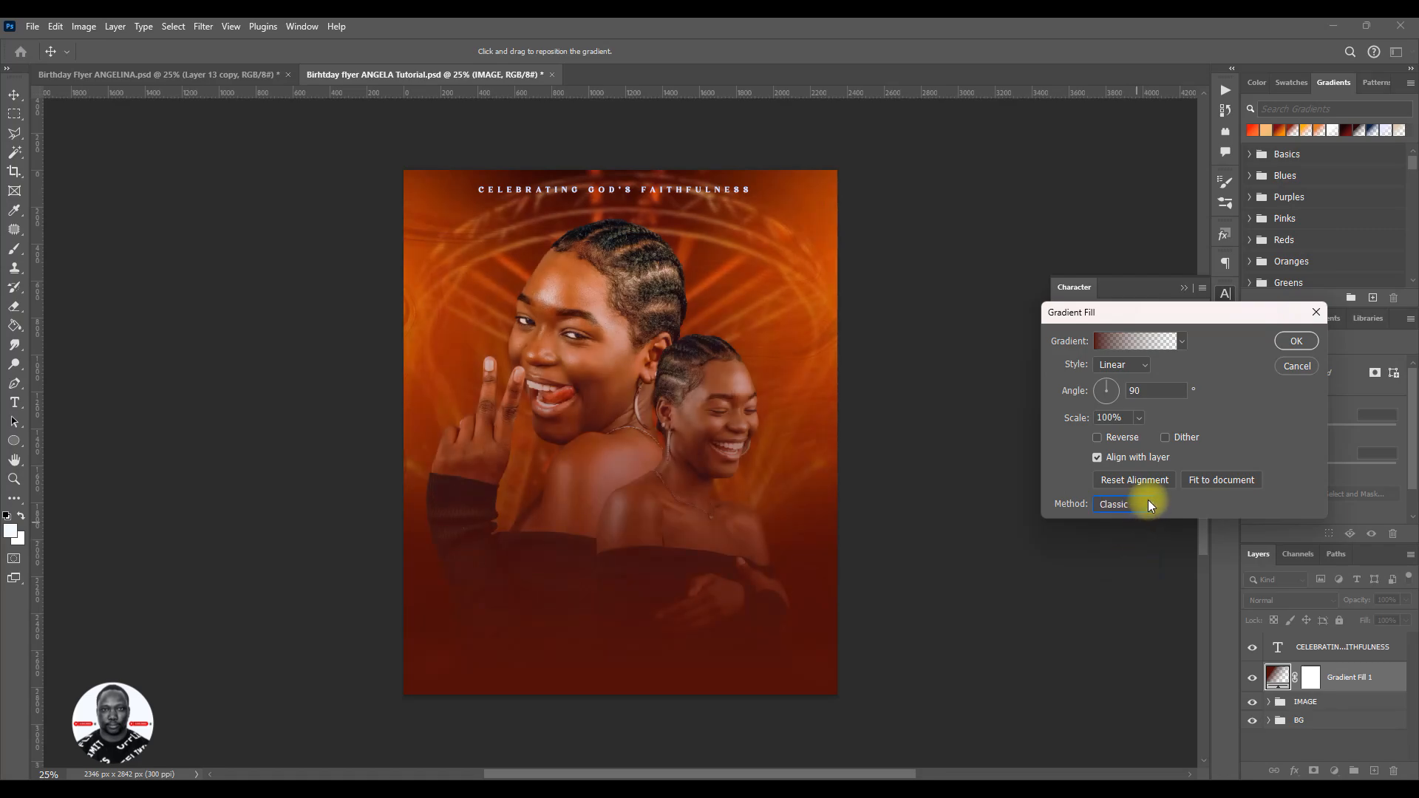
{"action": "left_click", "coordinate": [1149, 502]}
{"action": "left_click", "coordinate": [1131, 556]}
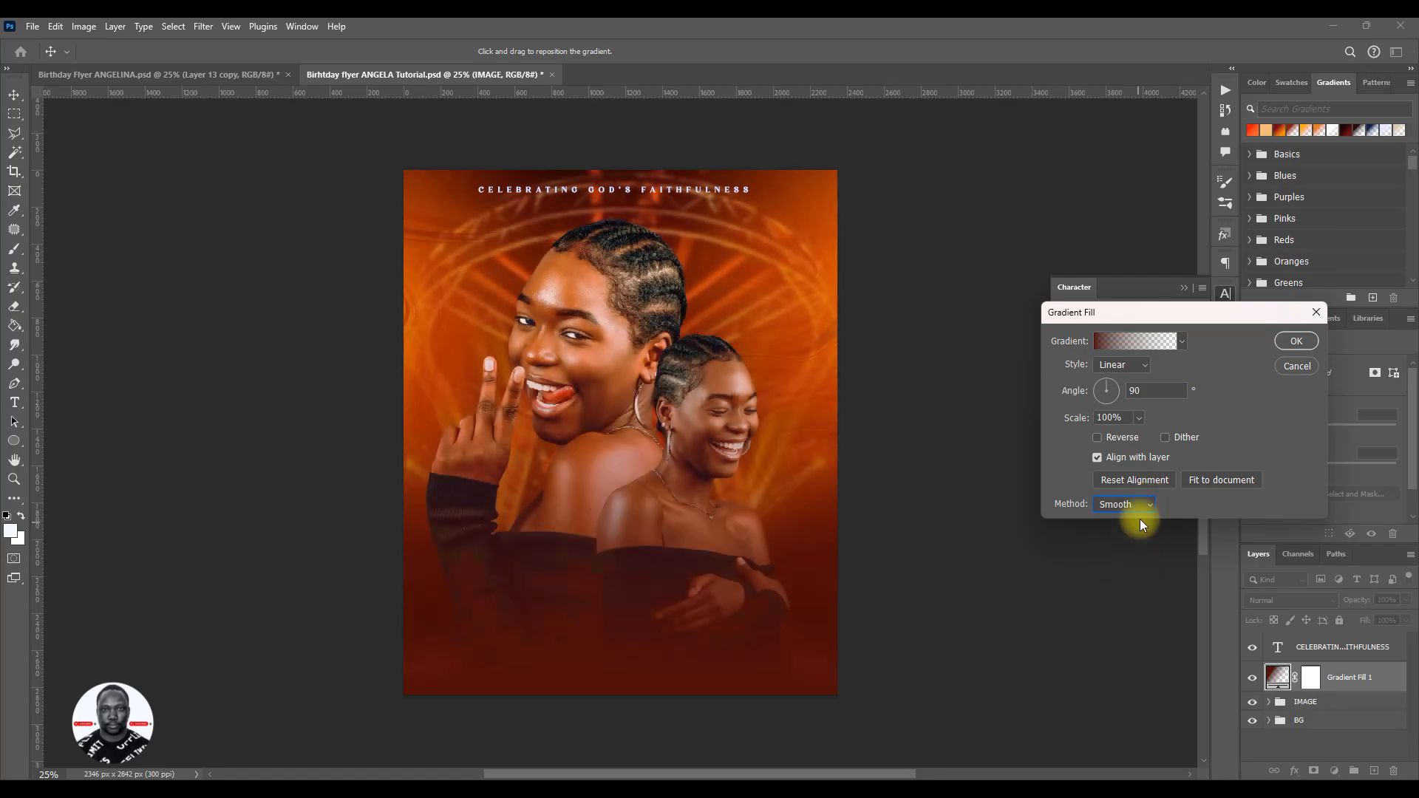
{"action": "left_click", "coordinate": [1149, 501]}
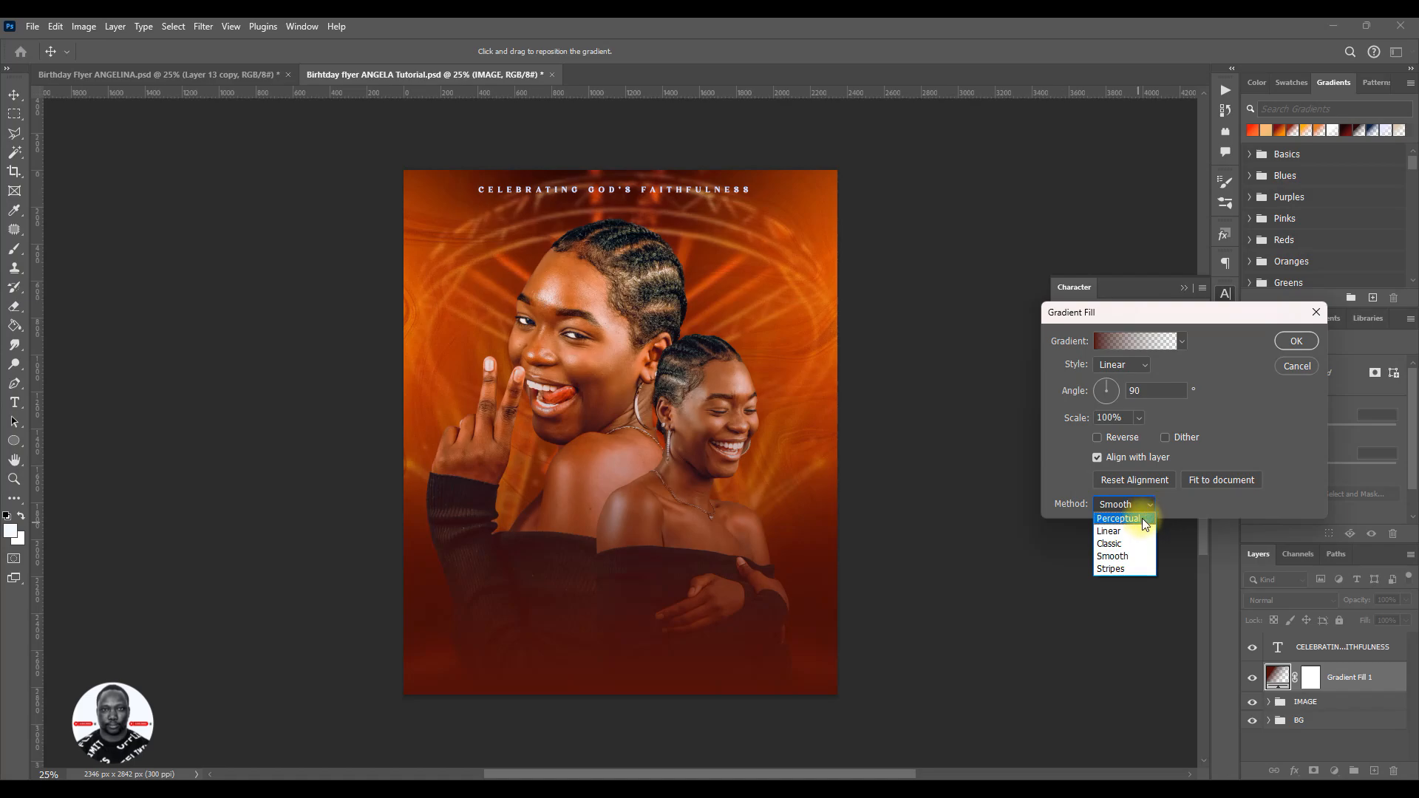
{"action": "left_click", "coordinate": [1142, 518]}
{"action": "left_click", "coordinate": [1143, 509]}
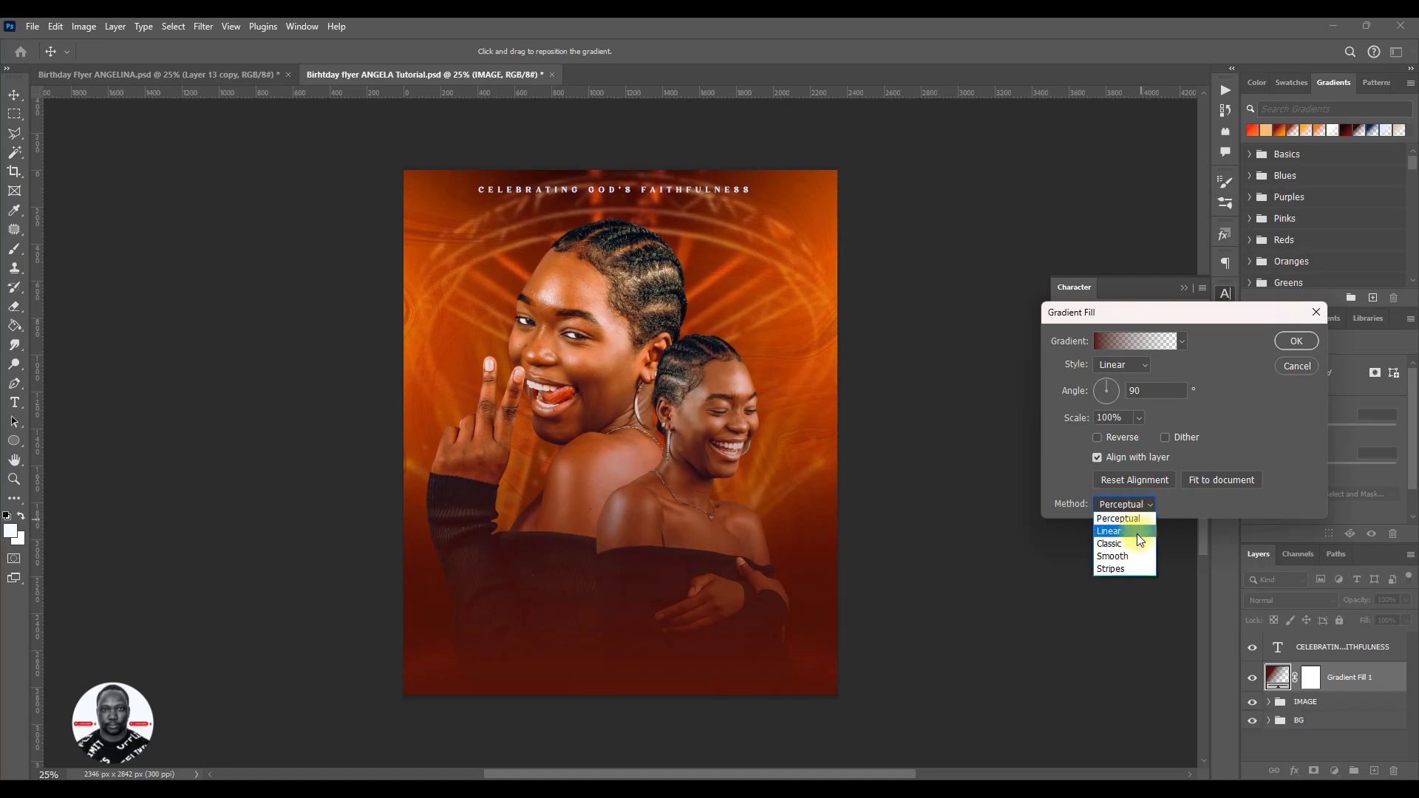
{"action": "left_click", "coordinate": [1137, 532]}
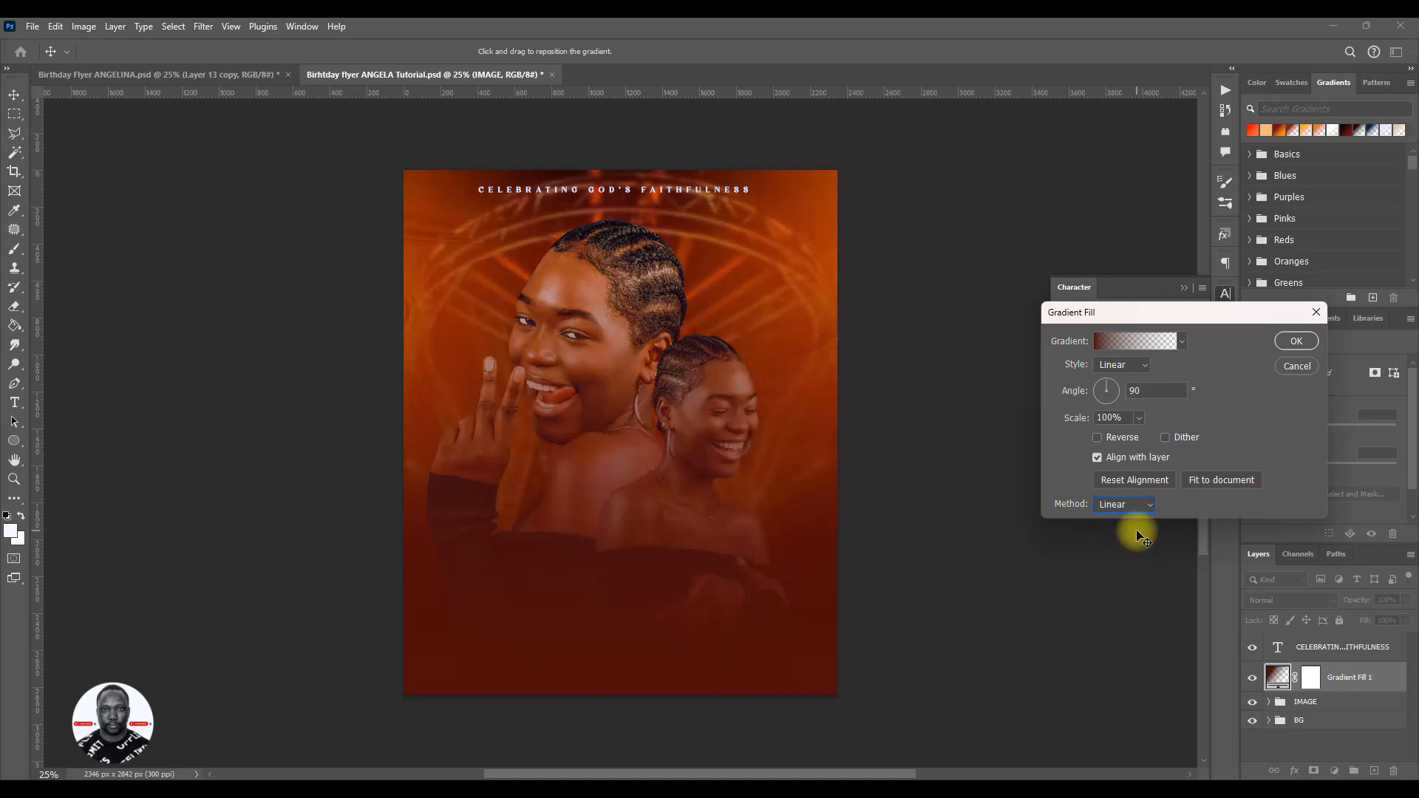
{"action": "left_click", "coordinate": [1151, 506]}
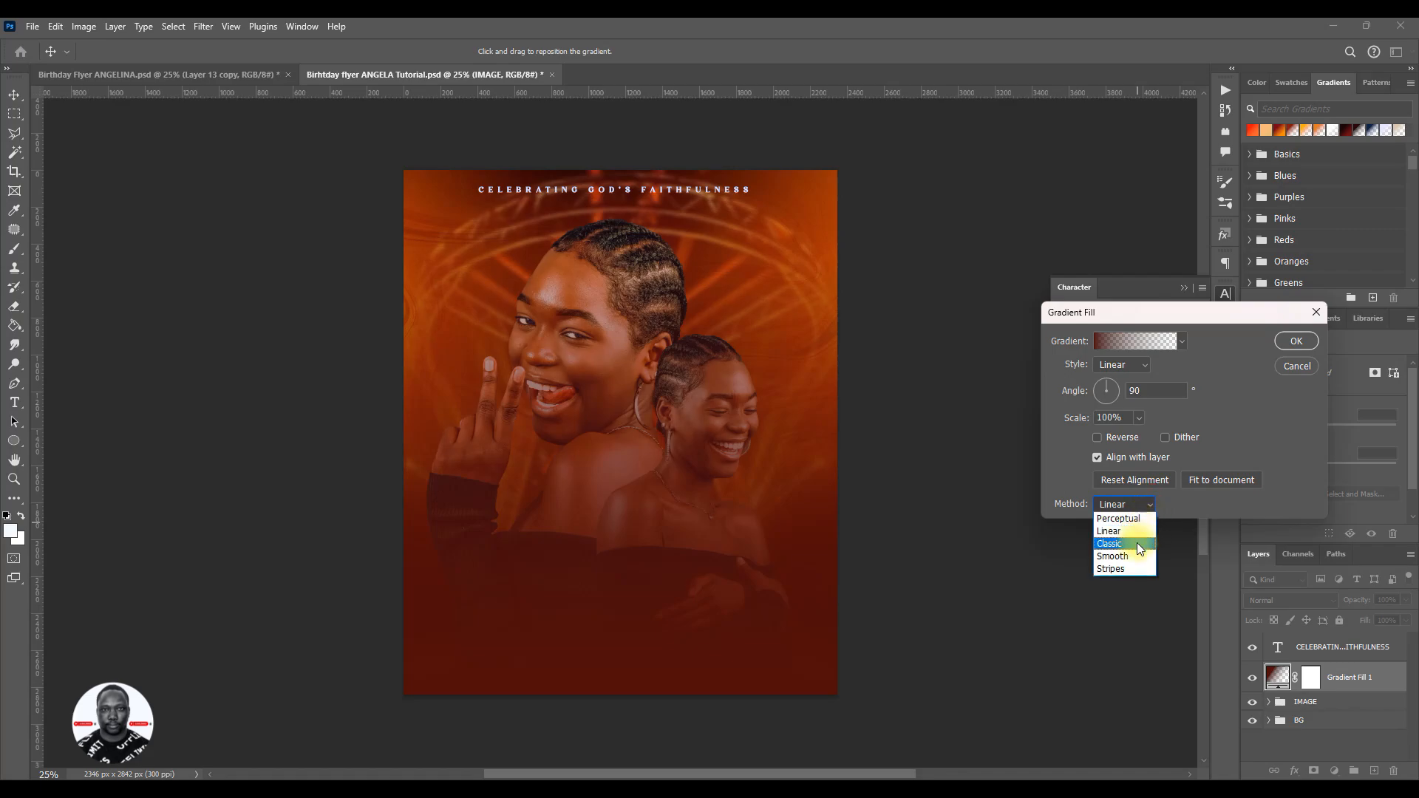
{"action": "left_click", "coordinate": [1137, 545]}
{"action": "left_click", "coordinate": [1145, 510]}
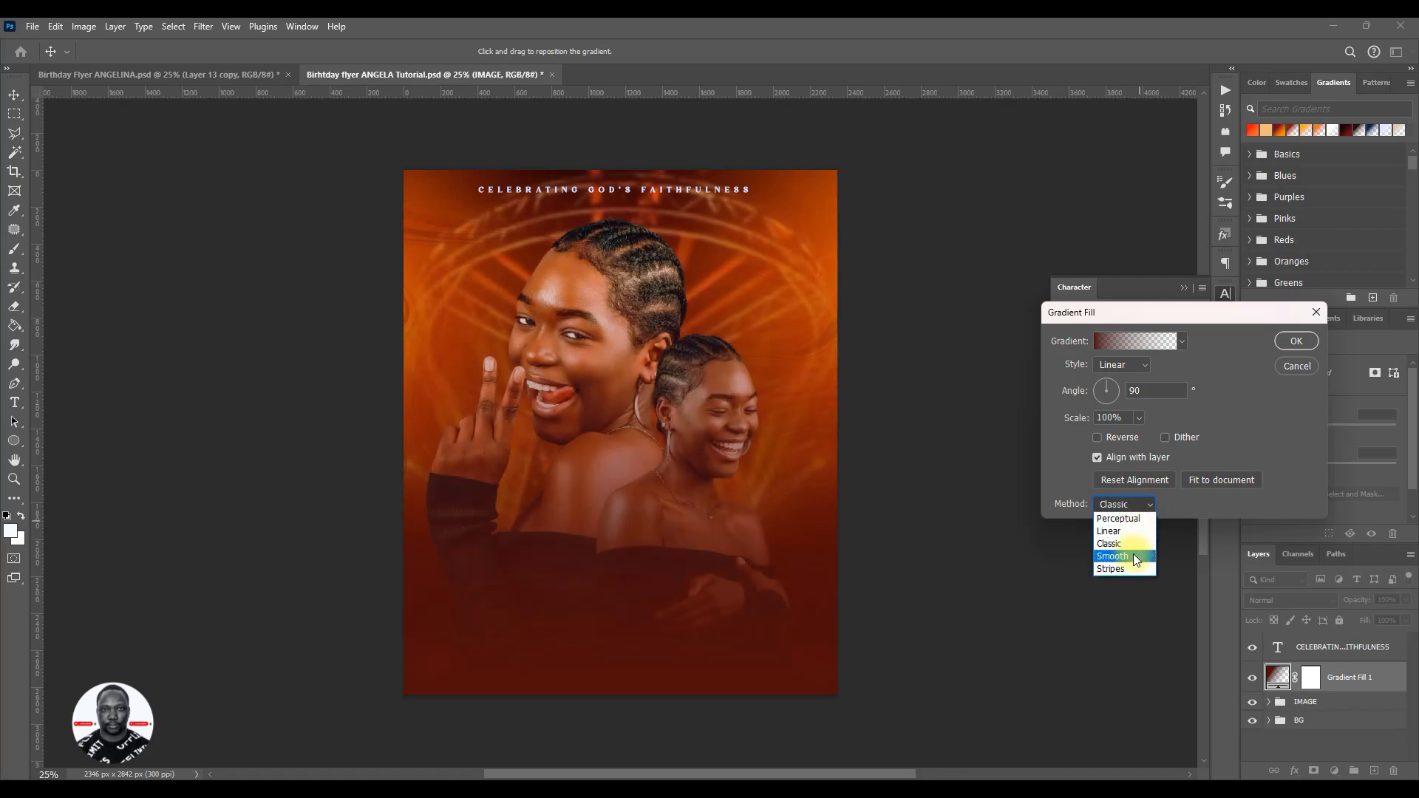
{"action": "left_click", "coordinate": [1136, 558]}
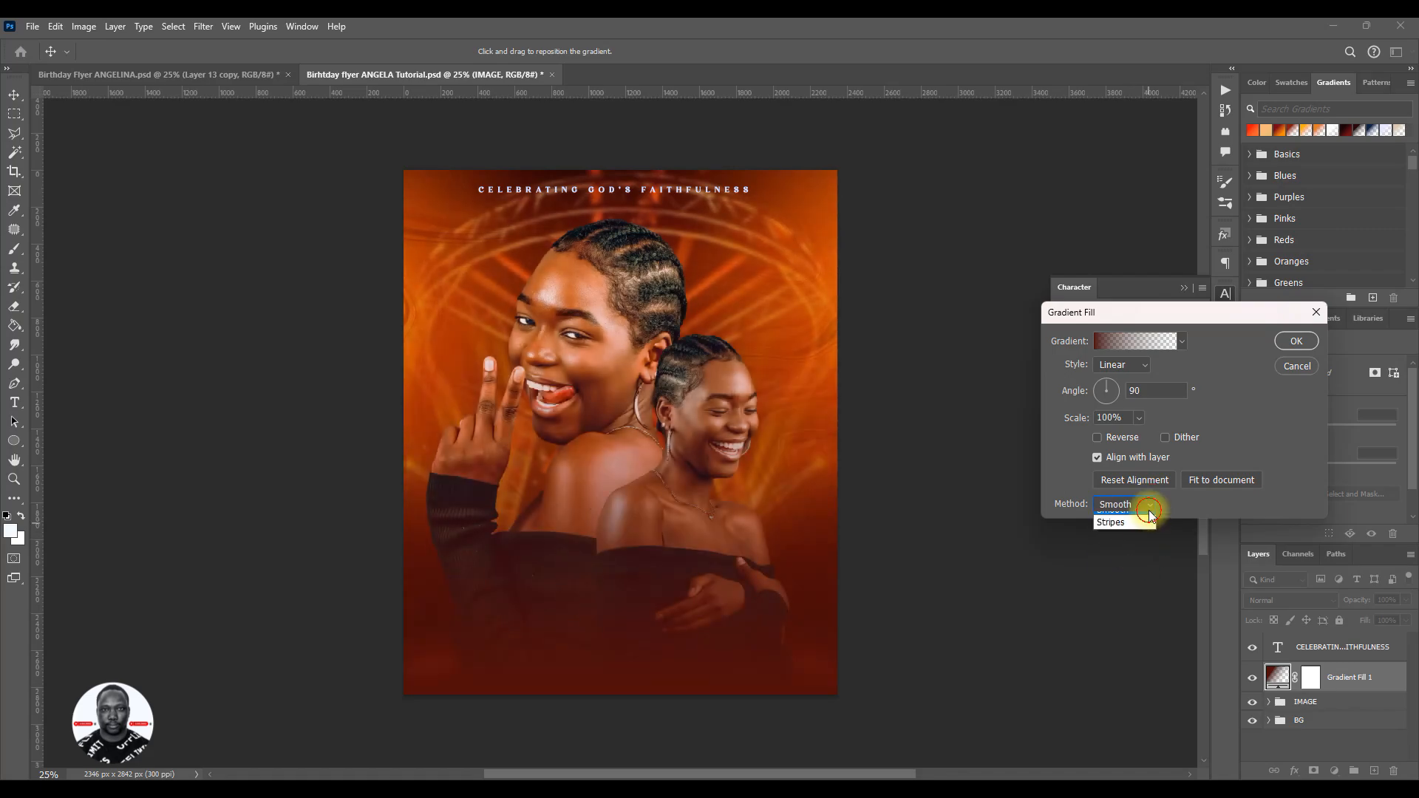
{"action": "left_click", "coordinate": [1134, 544]}
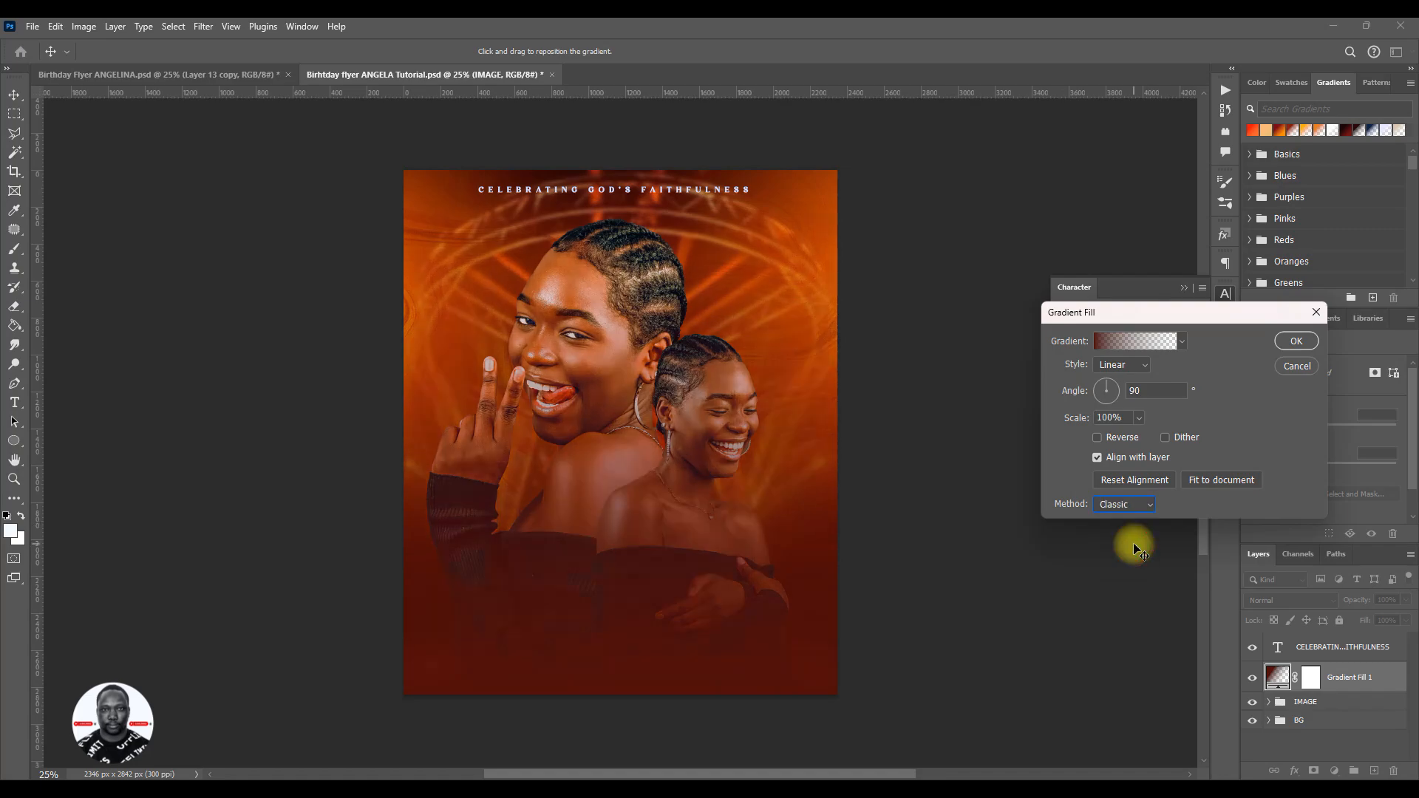
{"action": "left_click", "coordinate": [1150, 504]}
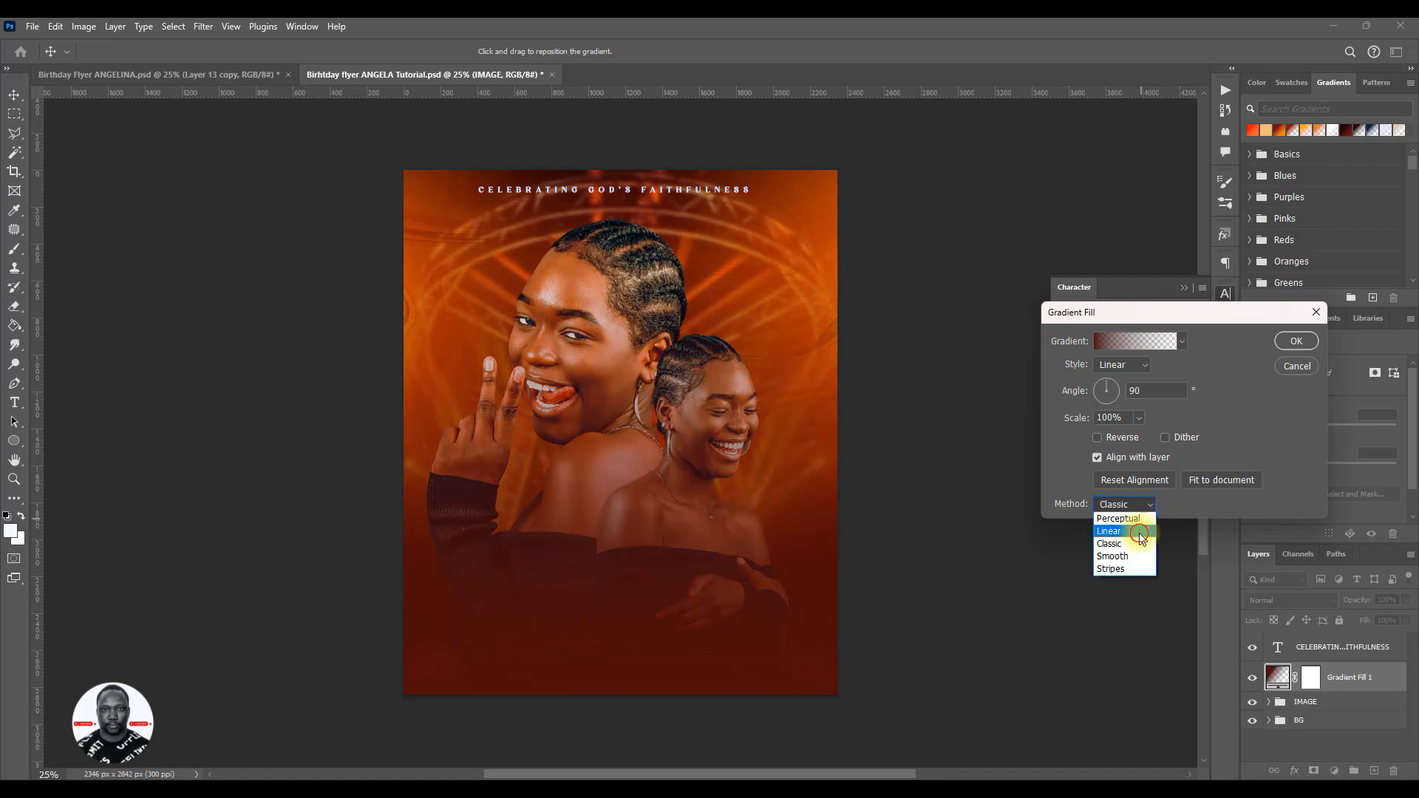
{"action": "left_click", "coordinate": [1146, 531]}
- Set the gradient's interpolation method to Classic and accept the Gradient Fill settings
{"action": "left_click", "coordinate": [1151, 506]}
{"action": "left_click", "coordinate": [1138, 543]}
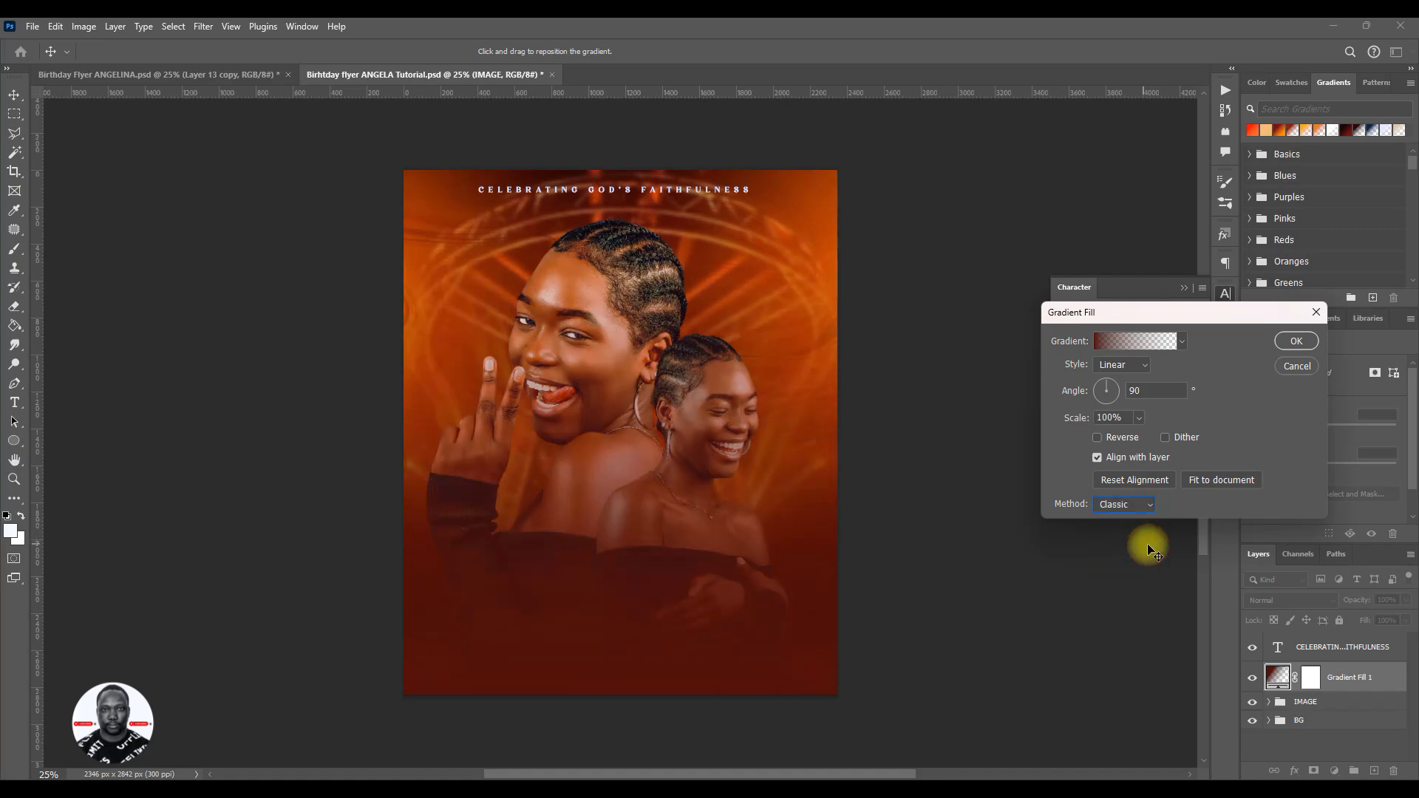
{"action": "left_click", "coordinate": [1295, 341]}
- Paint black with a 1000 px soft brush on the Gradient Fill 1 layer mask over both portraits' faces and shoulders
{"action": "left_click", "coordinate": [1334, 658]}
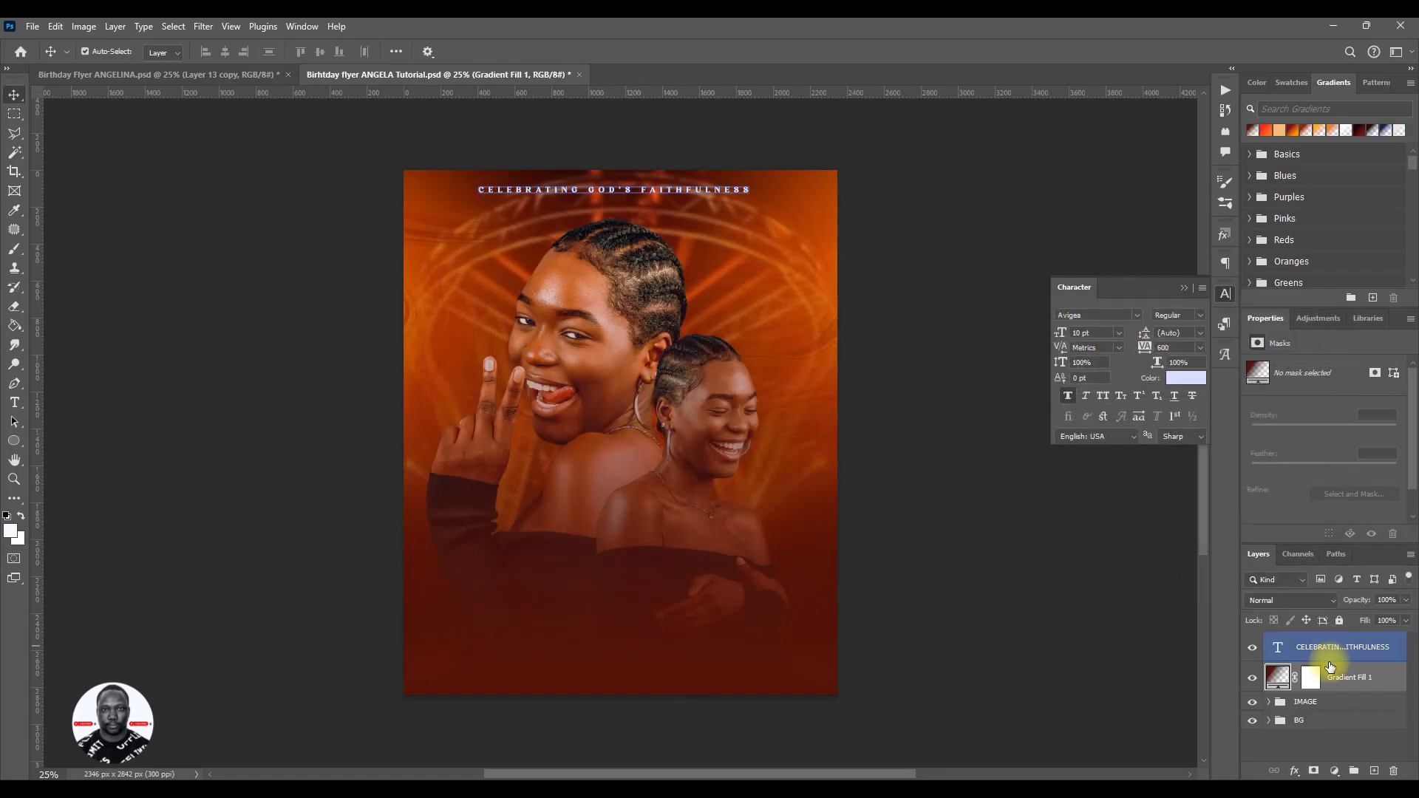
{"action": "left_click", "coordinate": [1331, 676]}
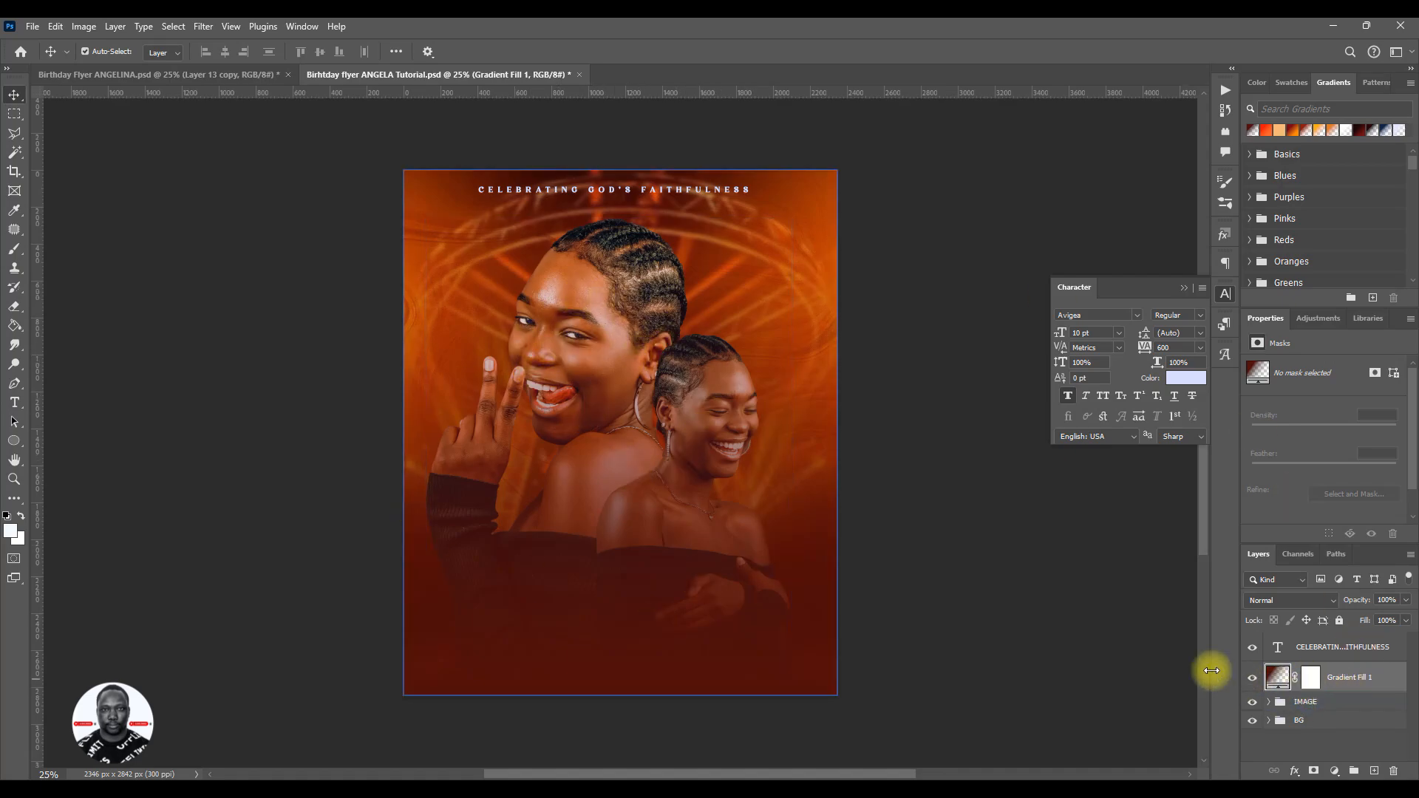
{"action": "left_click", "coordinate": [1311, 679]}
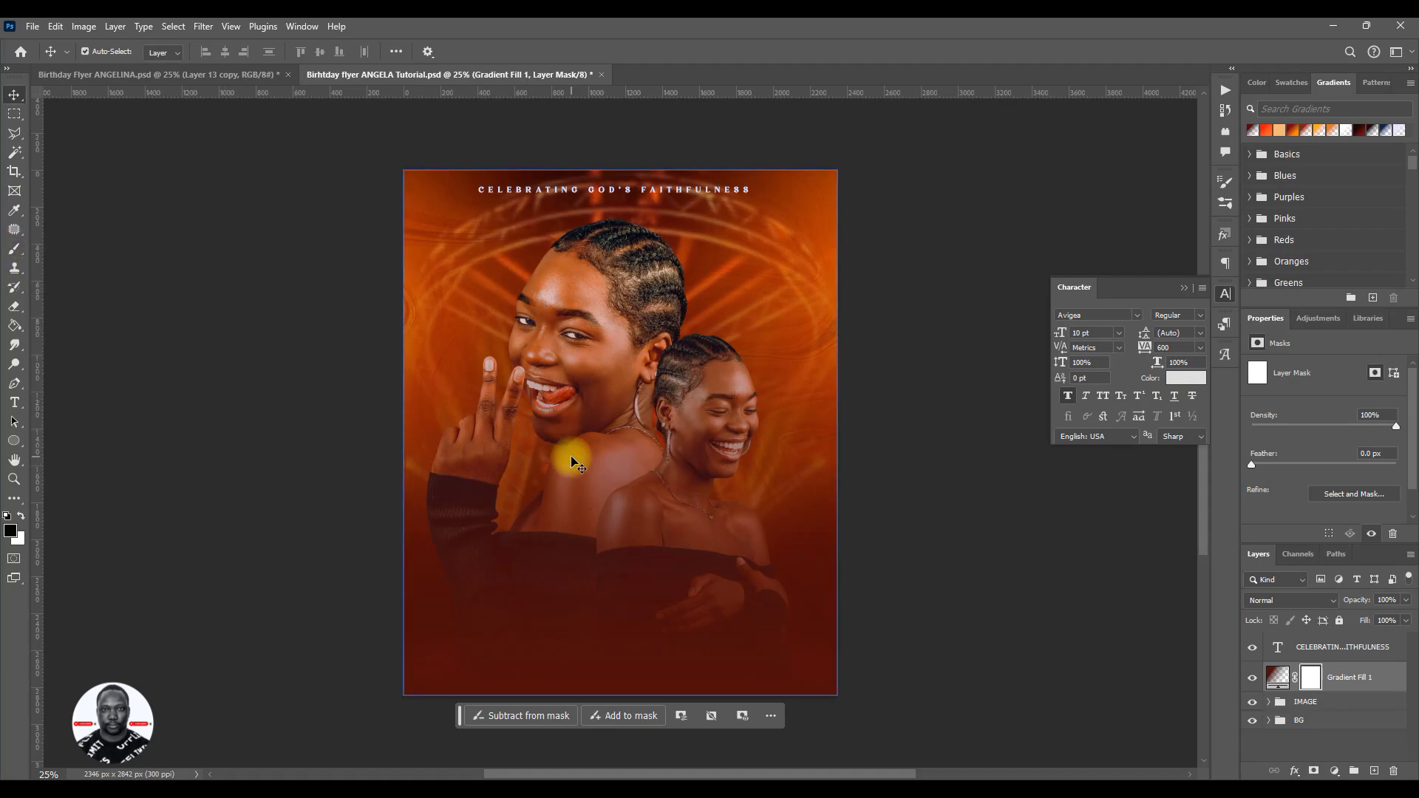
{"action": "key", "text": "b"}
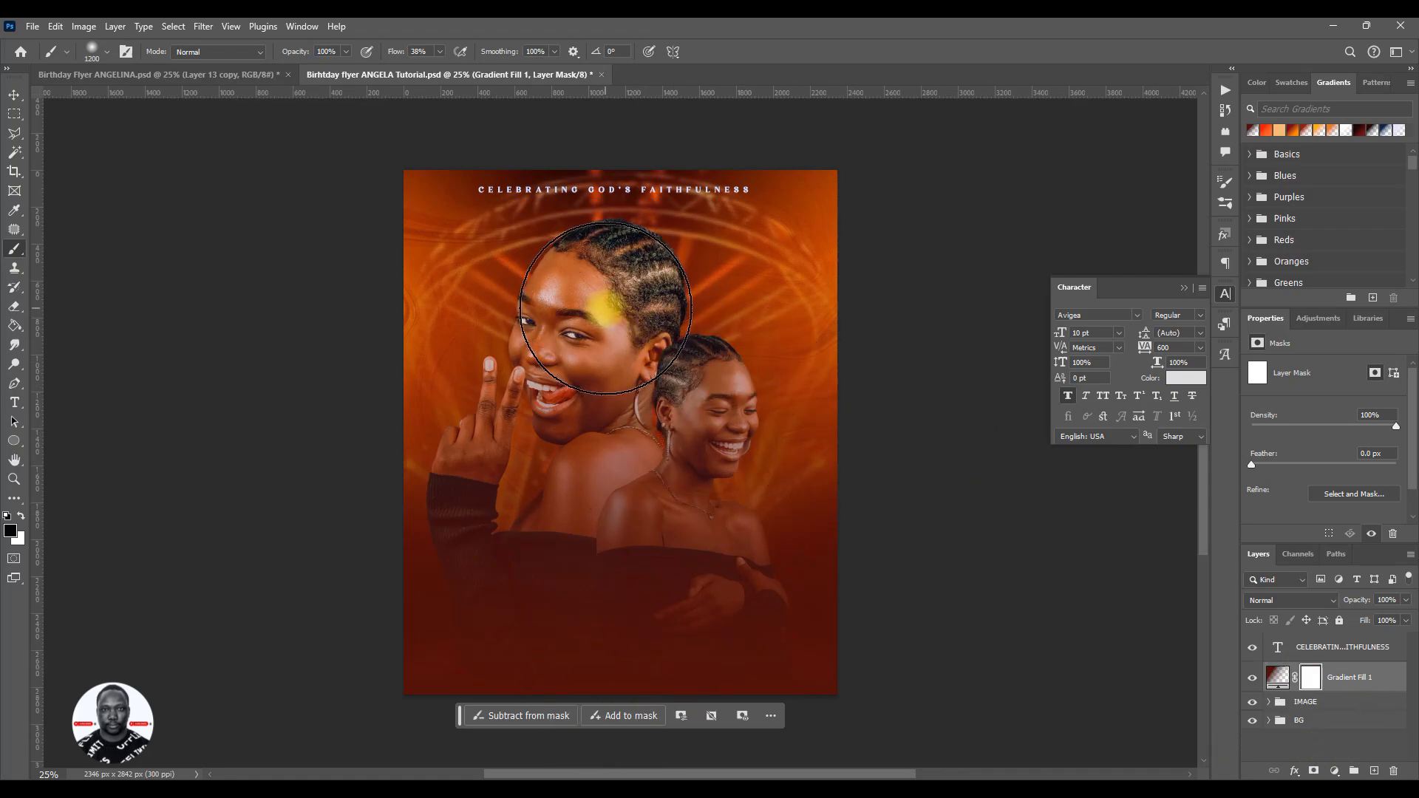
{"action": "key", "text": "bracketleft"}
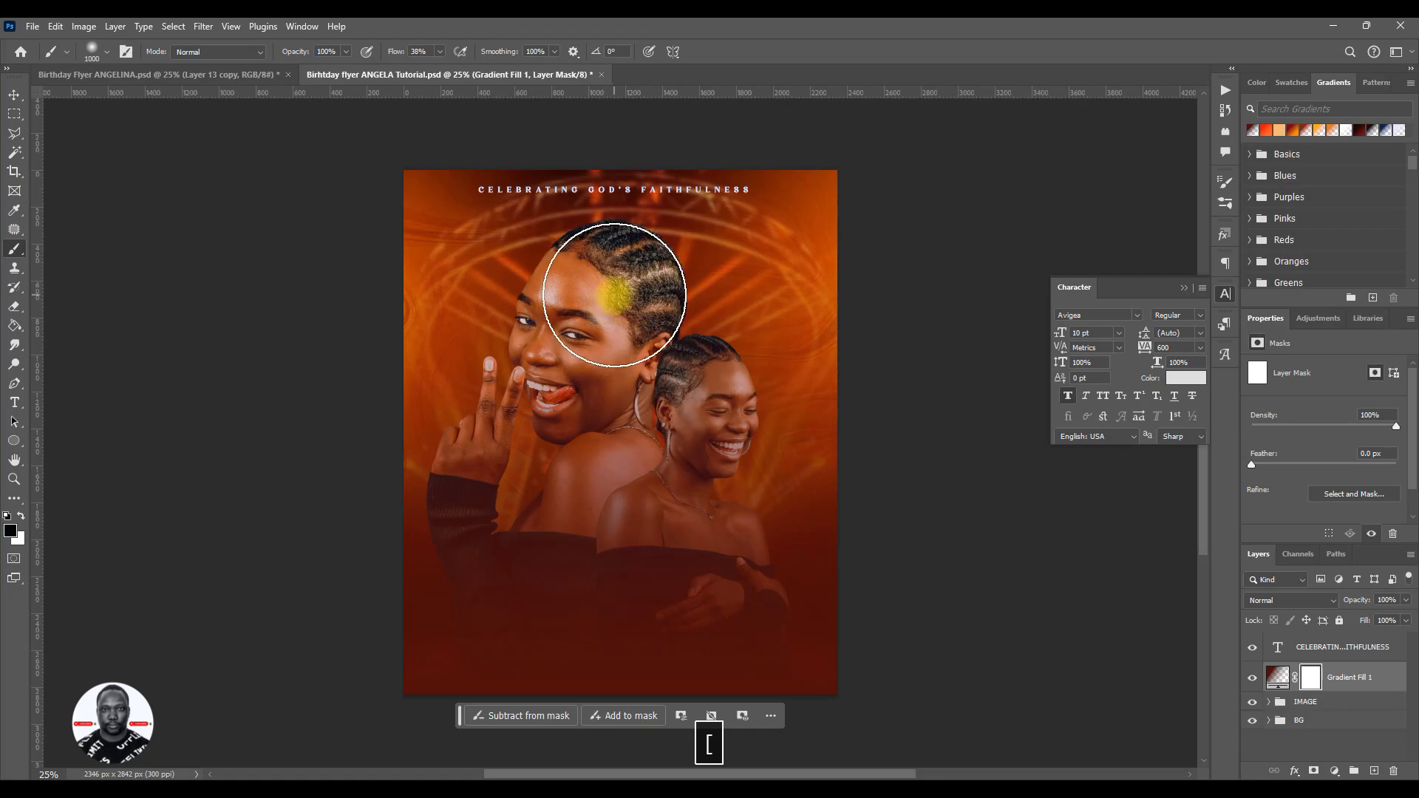
{"action": "mouse_move", "coordinate": [614, 295]}
{"action": "left_mouse_down"}
{"action": "mouse_move", "coordinate": [585, 365]}
{"action": "mouse_move", "coordinate": [601, 309]}
{"action": "mouse_move", "coordinate": [587, 363]}
{"action": "mouse_move", "coordinate": [595, 319]}
{"action": "mouse_move", "coordinate": [573, 349]}
{"action": "mouse_move", "coordinate": [578, 377]}
{"action": "mouse_move", "coordinate": [587, 345]}
{"action": "mouse_move", "coordinate": [582, 379]}
{"action": "mouse_move", "coordinate": [608, 295]}
{"action": "mouse_move", "coordinate": [580, 391]}
{"action": "mouse_move", "coordinate": [606, 315]}
{"action": "mouse_move", "coordinate": [608, 351]}
{"action": "mouse_move", "coordinate": [624, 310]}
{"action": "mouse_move", "coordinate": [577, 437]}
{"action": "mouse_move", "coordinate": [632, 397]}
{"action": "mouse_move", "coordinate": [641, 415]}
{"action": "mouse_move", "coordinate": [653, 377]}
{"action": "mouse_move", "coordinate": [598, 476]}
{"action": "mouse_move", "coordinate": [585, 472]}
{"action": "mouse_move", "coordinate": [649, 427]}
{"action": "mouse_move", "coordinate": [655, 457]}
{"action": "mouse_move", "coordinate": [670, 448]}
{"action": "mouse_move", "coordinate": [687, 407]}
{"action": "mouse_move", "coordinate": [695, 481]}
{"action": "mouse_move", "coordinate": [698, 427]}
{"action": "mouse_move", "coordinate": [678, 448]}
{"action": "mouse_move", "coordinate": [656, 444]}
{"action": "mouse_move", "coordinate": [685, 413]}
{"action": "left_mouse_up"}
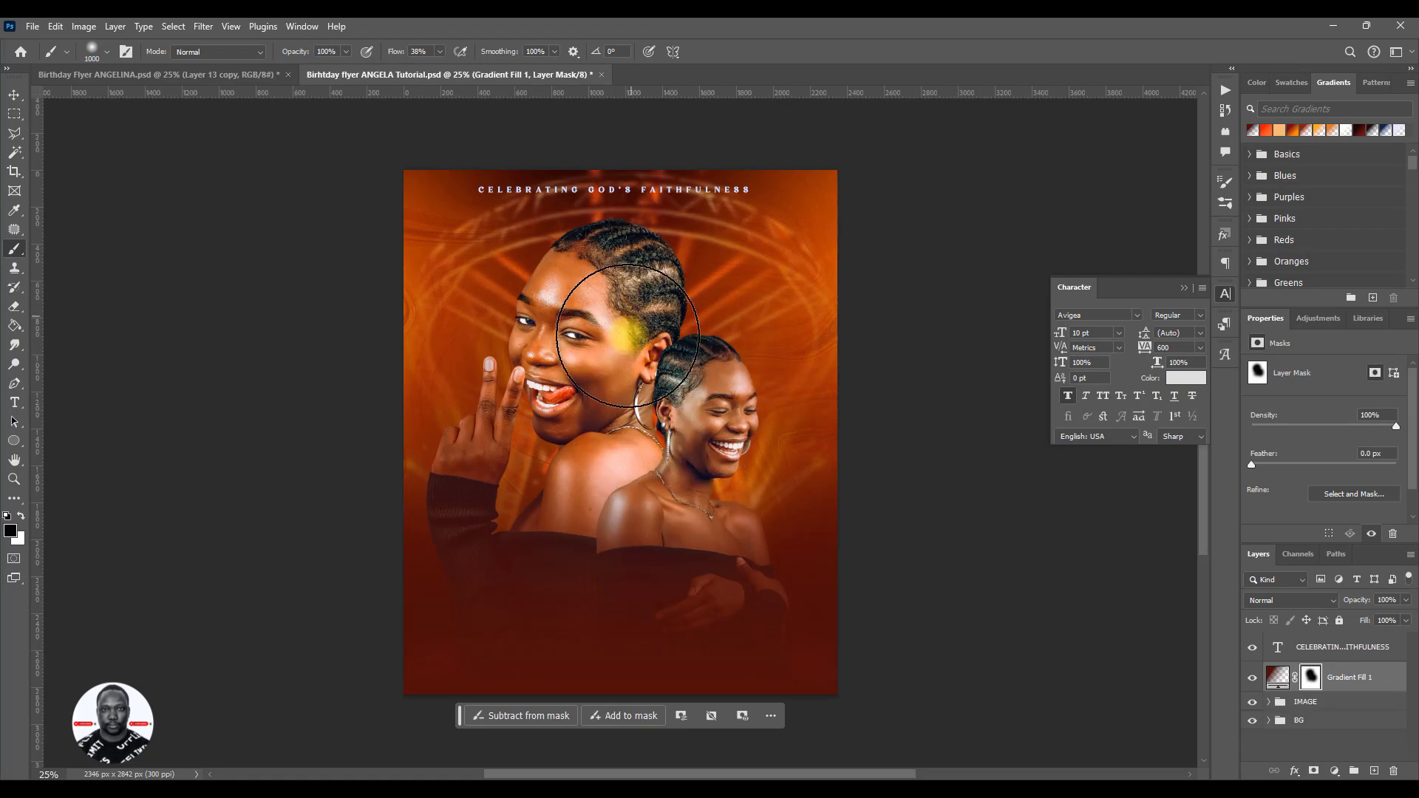
- Set the brush flow to 100% and its size to 700 px, and brush the mask over both faces and the larger portrait's neck
{"action": "left_click", "coordinate": [415, 52]}
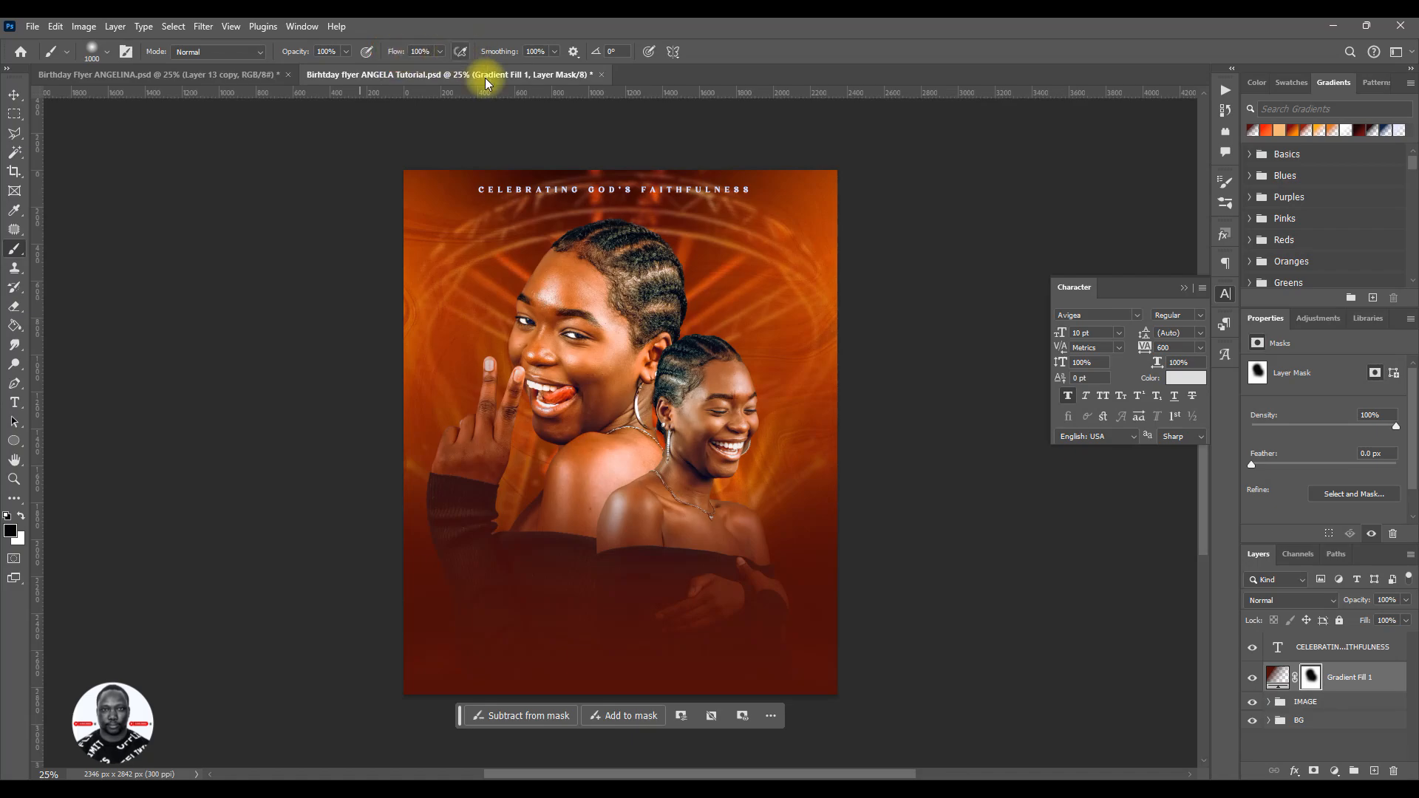
{"action": "left_click", "coordinate": [593, 342]}
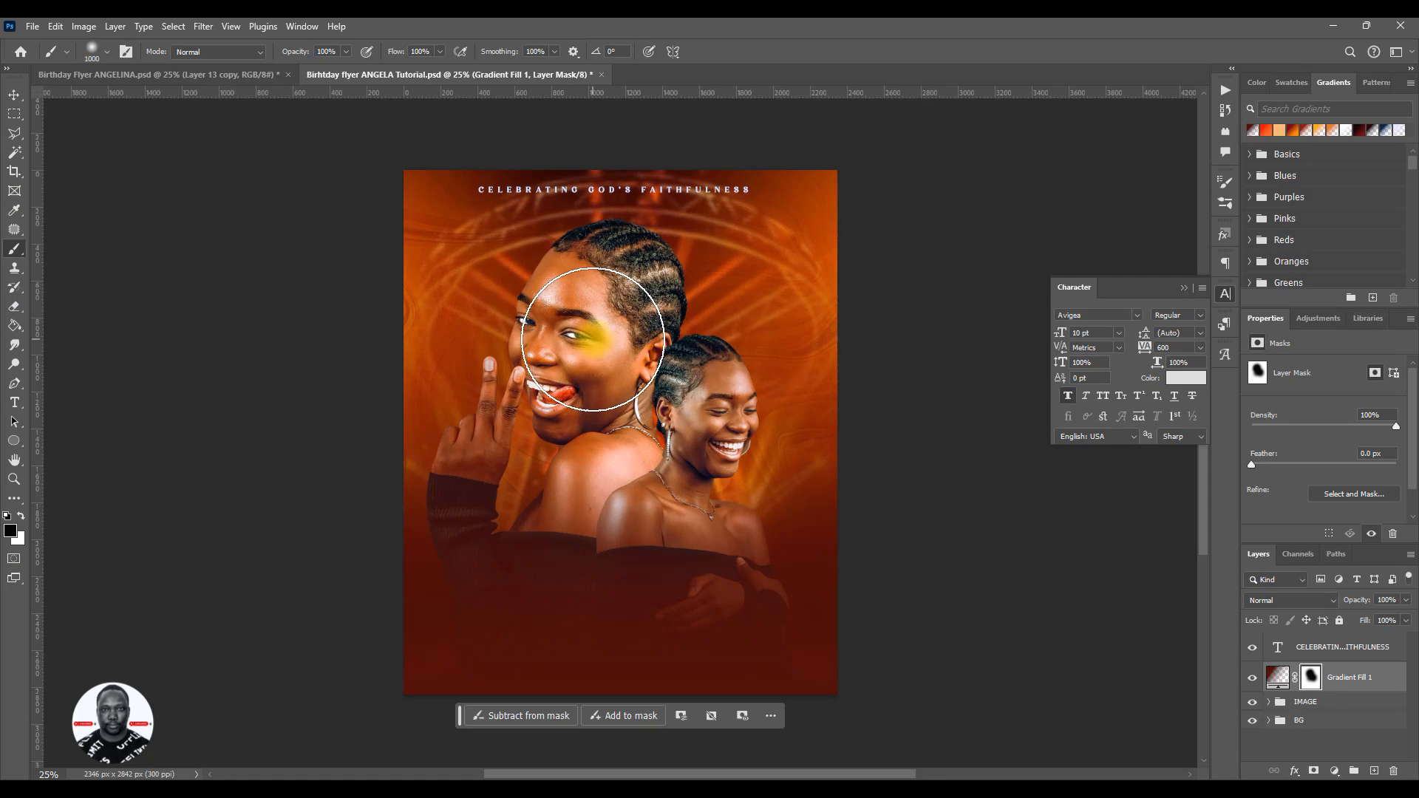
{"action": "key", "text": "bracketleft"}
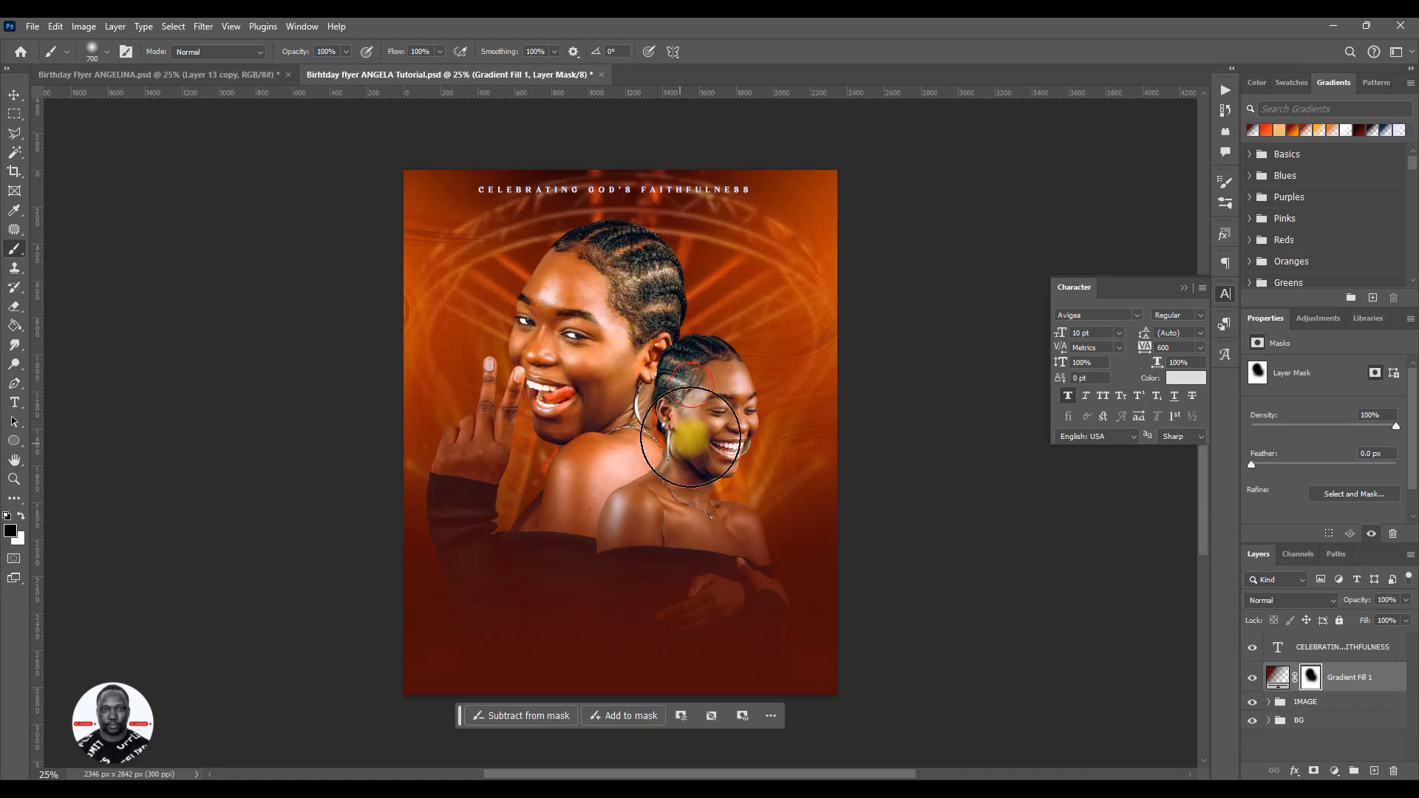
{"action": "mouse_move", "coordinate": [691, 469]}
{"action": "left_mouse_down"}
{"action": "mouse_move", "coordinate": [646, 499]}
{"action": "mouse_move", "coordinate": [658, 457]}
{"action": "mouse_move", "coordinate": [600, 458]}
{"action": "mouse_move", "coordinate": [620, 416]}
{"action": "left_mouse_up"}
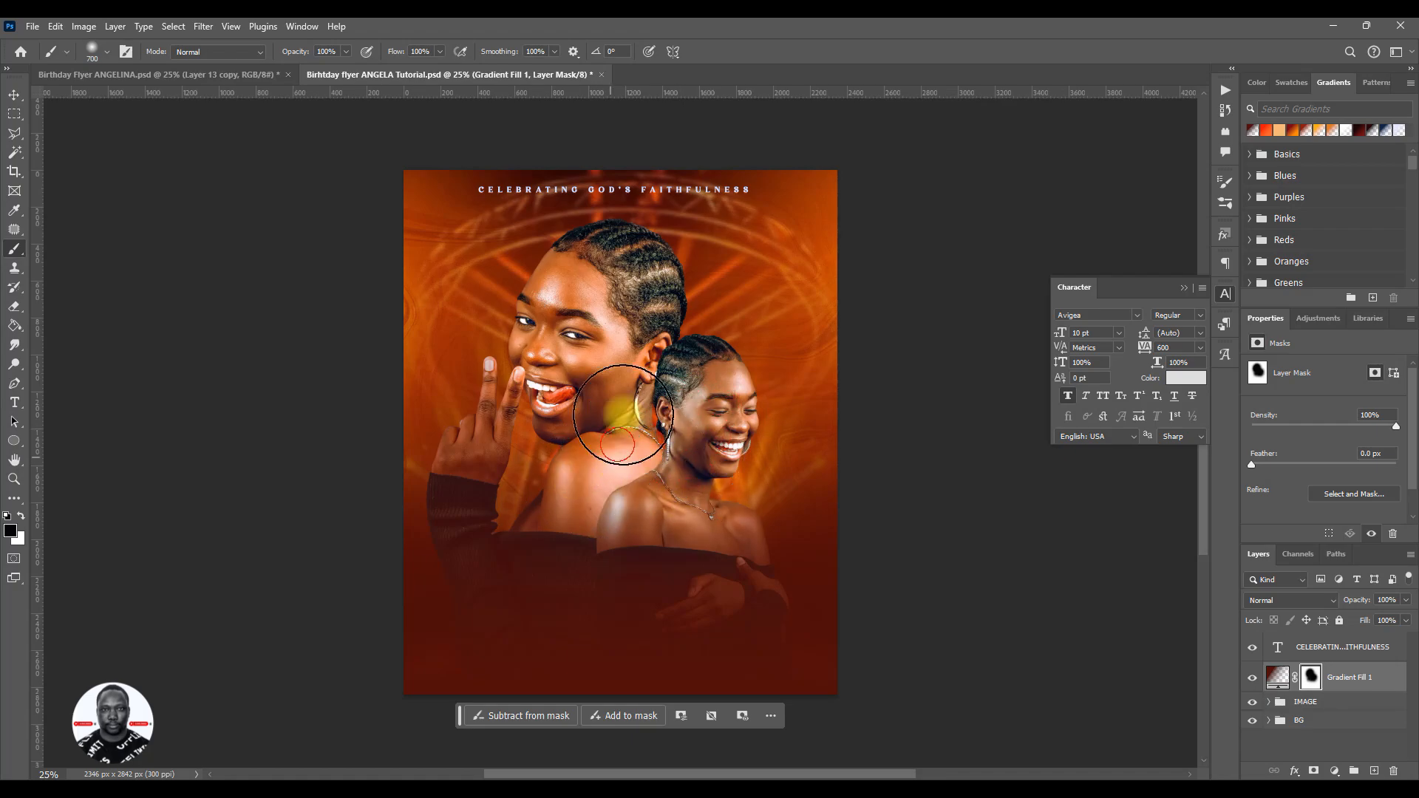
{"action": "mouse_move", "coordinate": [611, 347]}
{"action": "left_mouse_down"}
{"action": "mouse_move", "coordinate": [598, 377]}
{"action": "mouse_move", "coordinate": [566, 310]}
{"action": "left_mouse_up"}
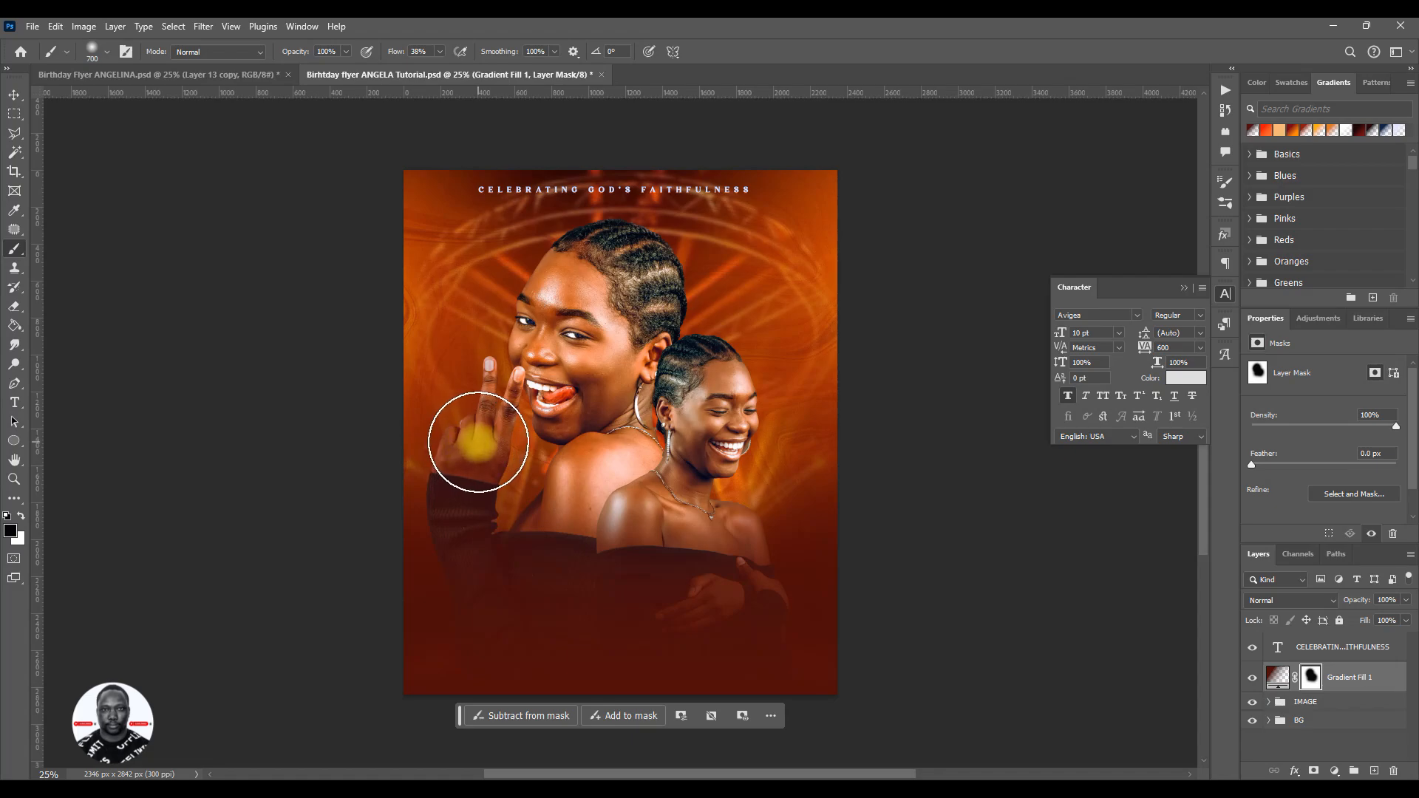
- Paint black with a 200 px soft brush on the Gradient Fill 1 mask over the larger portrait's raised hand and fingers
{"action": "key", "text": "bracketleft"}
{"action": "key", "text": "bracketleft"}
{"action": "key", "text": "bracketleft"}
{"action": "left_click_drag", "start_coordinate": [510, 385], "coordinate": [489, 461]}
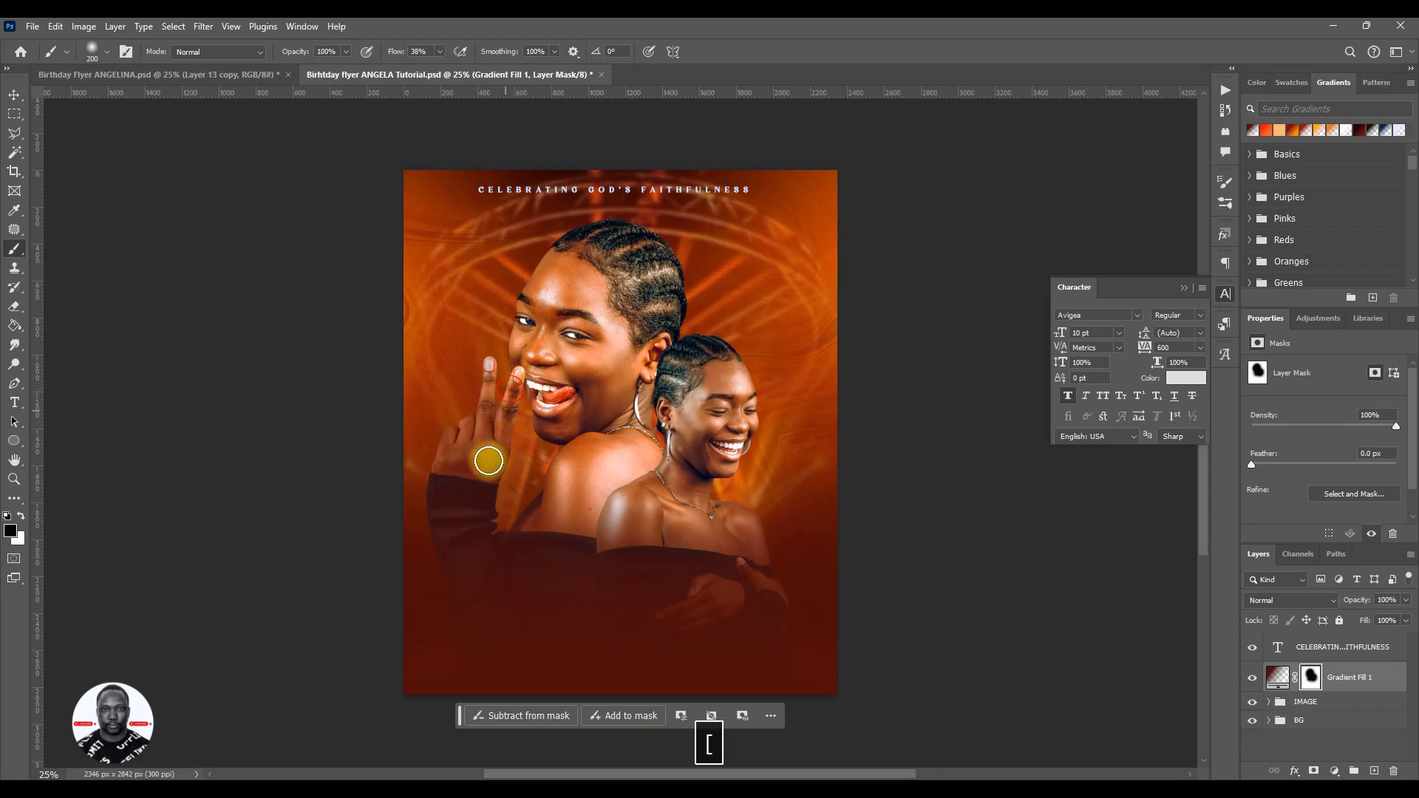
{"action": "mouse_move", "coordinate": [508, 412]}
{"action": "left_mouse_down"}
{"action": "mouse_move", "coordinate": [489, 495]}
{"action": "mouse_move", "coordinate": [494, 425]}
{"action": "mouse_move", "coordinate": [464, 488]}
{"action": "mouse_move", "coordinate": [501, 381]}
{"action": "mouse_move", "coordinate": [473, 467]}
{"action": "mouse_move", "coordinate": [469, 443]}
{"action": "mouse_move", "coordinate": [450, 489]}
{"action": "mouse_move", "coordinate": [444, 449]}
{"action": "mouse_move", "coordinate": [458, 498]}
{"action": "left_mouse_up"}
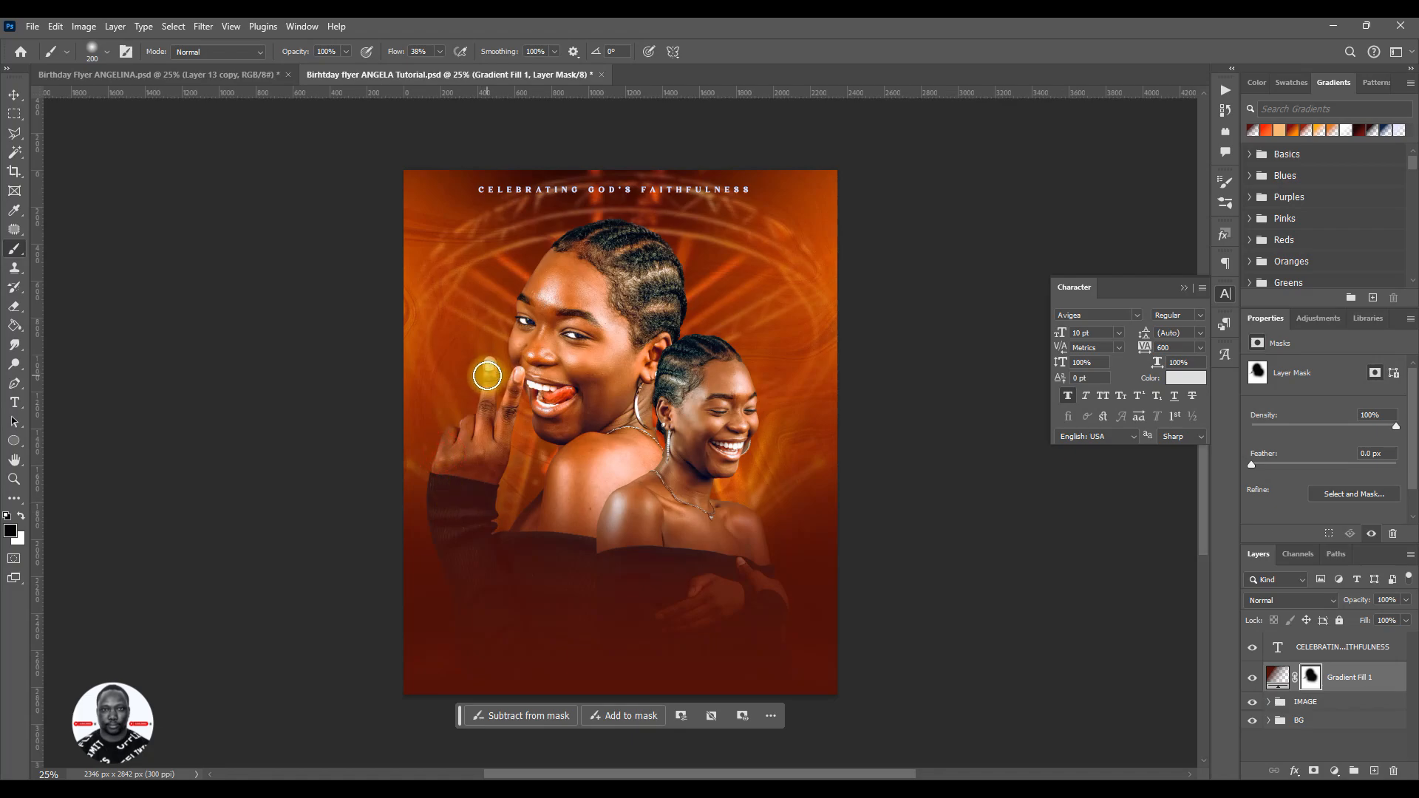
{"action": "mouse_move", "coordinate": [487, 376]}
{"action": "left_mouse_down"}
{"action": "mouse_move", "coordinate": [473, 471]}
{"action": "mouse_move", "coordinate": [480, 422]}
{"action": "mouse_move", "coordinate": [491, 465]}
{"action": "mouse_move", "coordinate": [522, 412]}
{"action": "mouse_move", "coordinate": [490, 488]}
{"action": "mouse_move", "coordinate": [500, 444]}
{"action": "mouse_move", "coordinate": [476, 467]}
{"action": "left_mouse_up"}
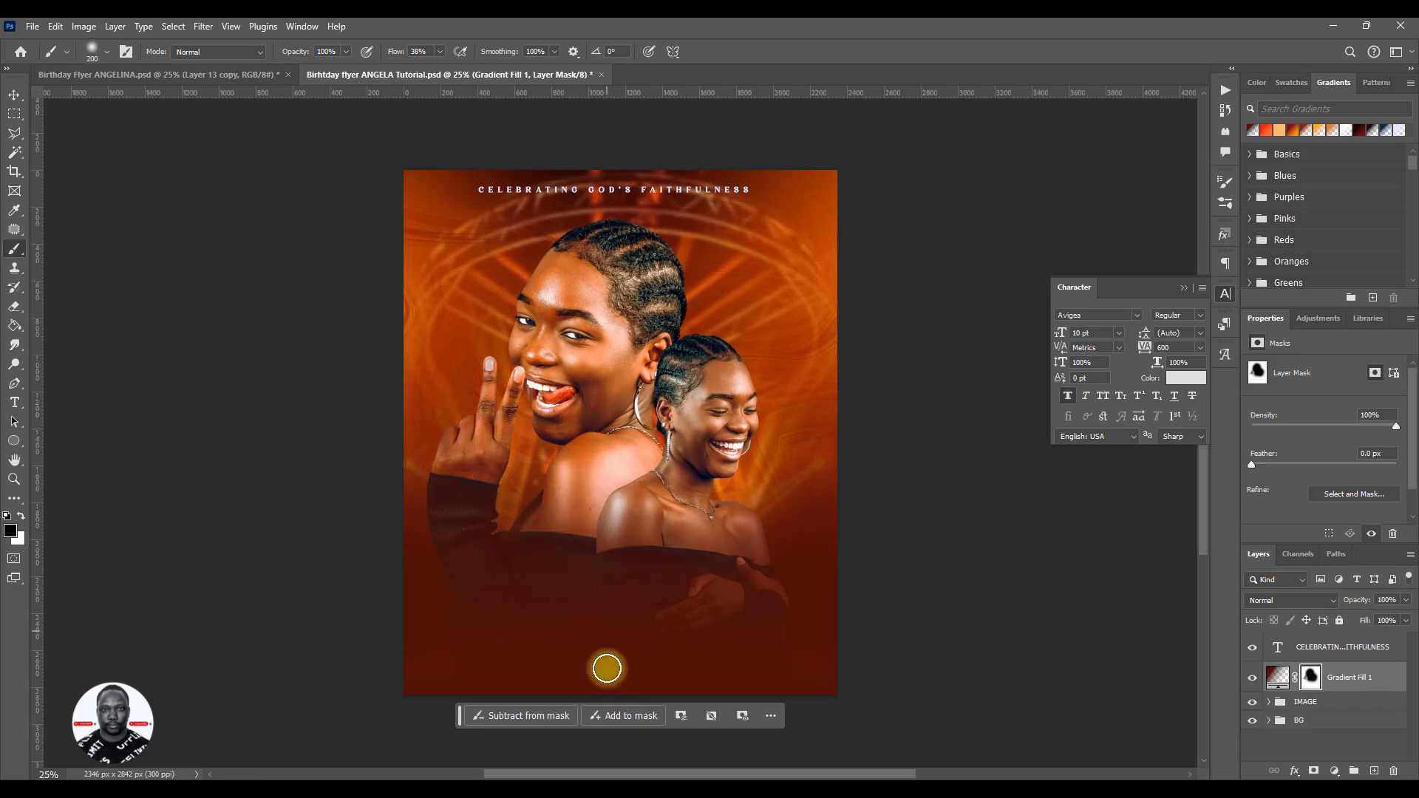
- Set the brush to 1100 px and 20% flow, and softly brush the Gradient Fill 1 mask over the portraits' sleeves and lower bodies
{"action": "key", "text": "bracketright"}
{"action": "key", "text": "bracketright"}
{"action": "key", "text": "bracketright"}
{"action": "key", "text": "bracketright"}
{"action": "key", "text": "bracketright"}
{"action": "key", "text": "bracketright"}
{"action": "key", "text": "bracketright"}
{"action": "key", "text": "bracketright"}
{"action": "key", "text": "bracketright"}
{"action": "key", "text": "bracketright"}
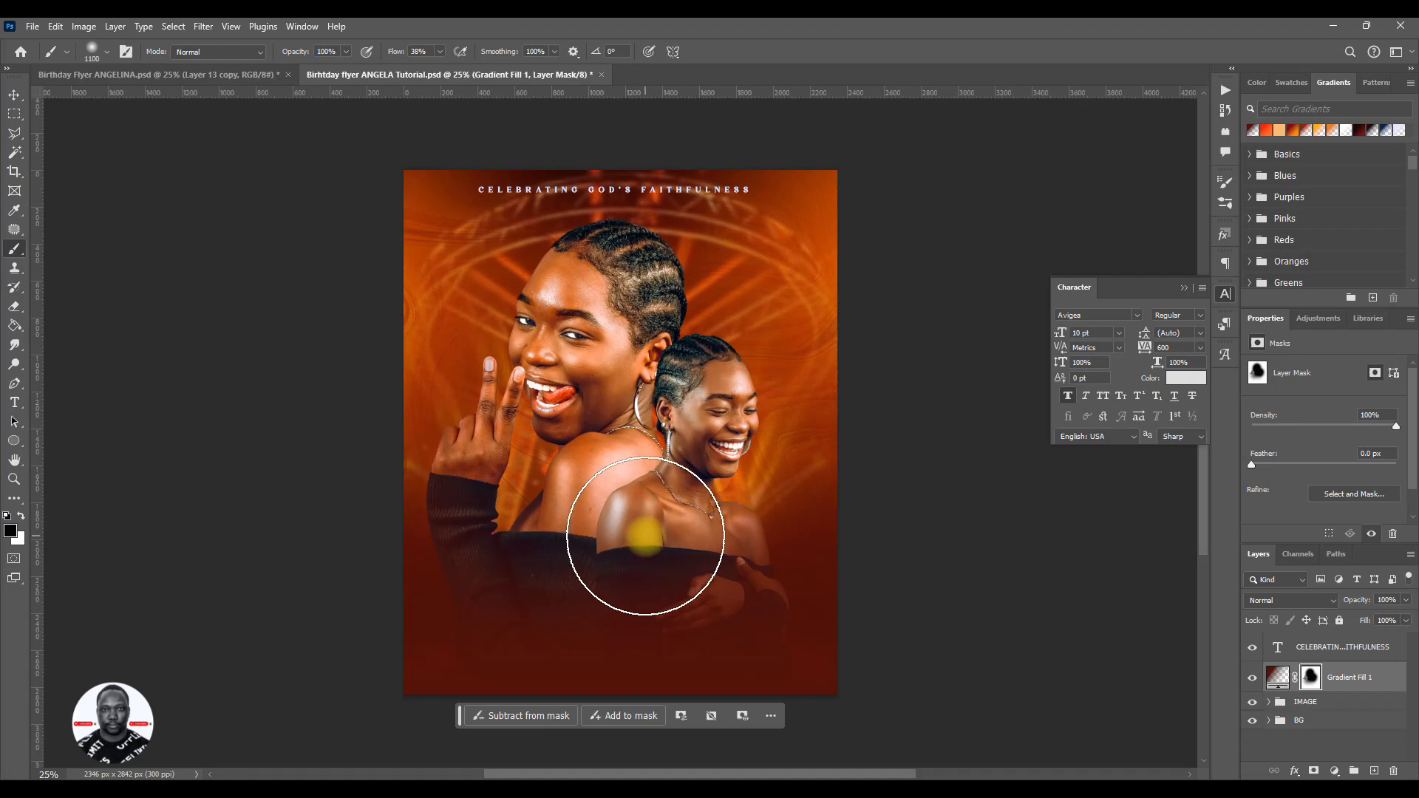
{"action": "left_click", "coordinate": [634, 664]}
{"action": "key", "text": "ctrl+z"}
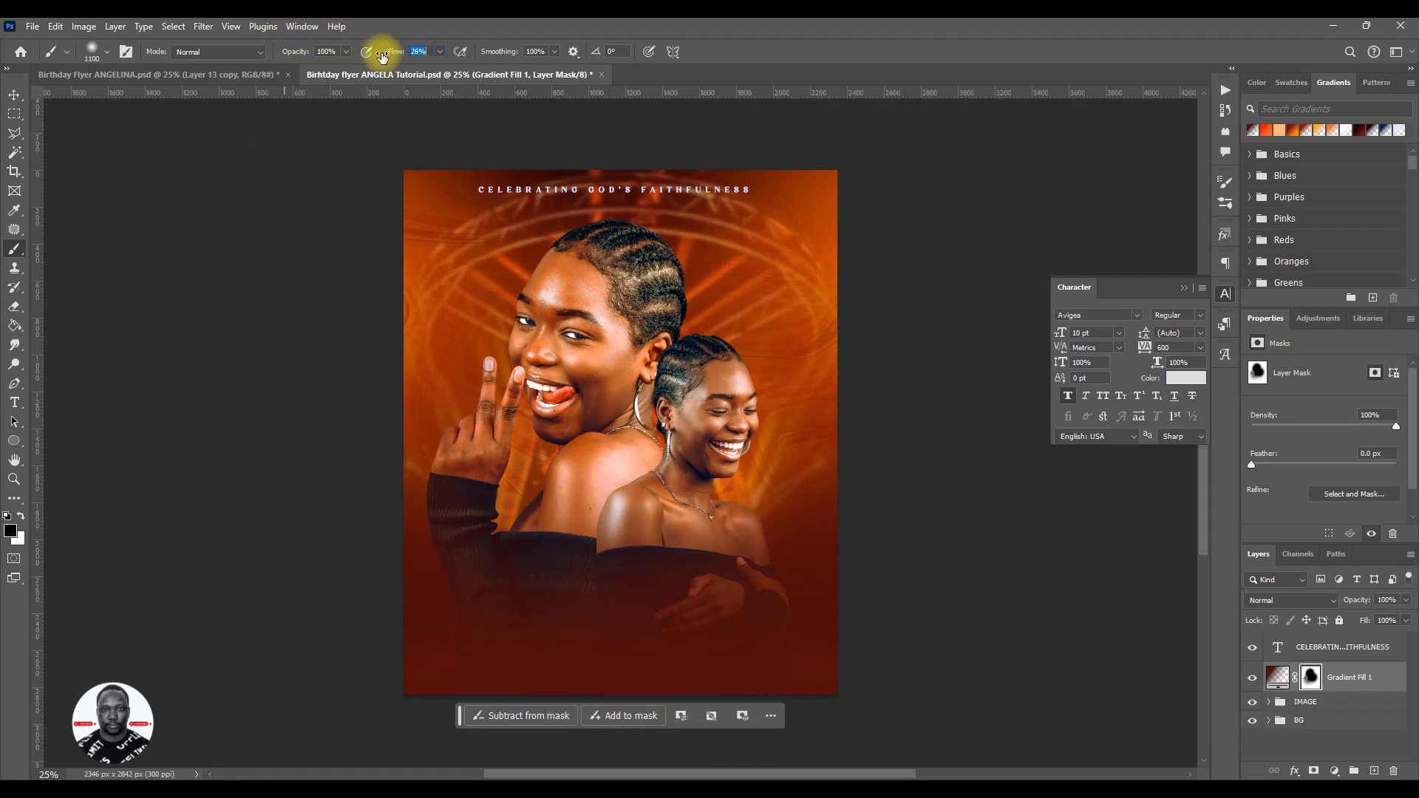
{"action": "left_click_drag", "start_coordinate": [379, 58], "coordinate": [378, 58]}
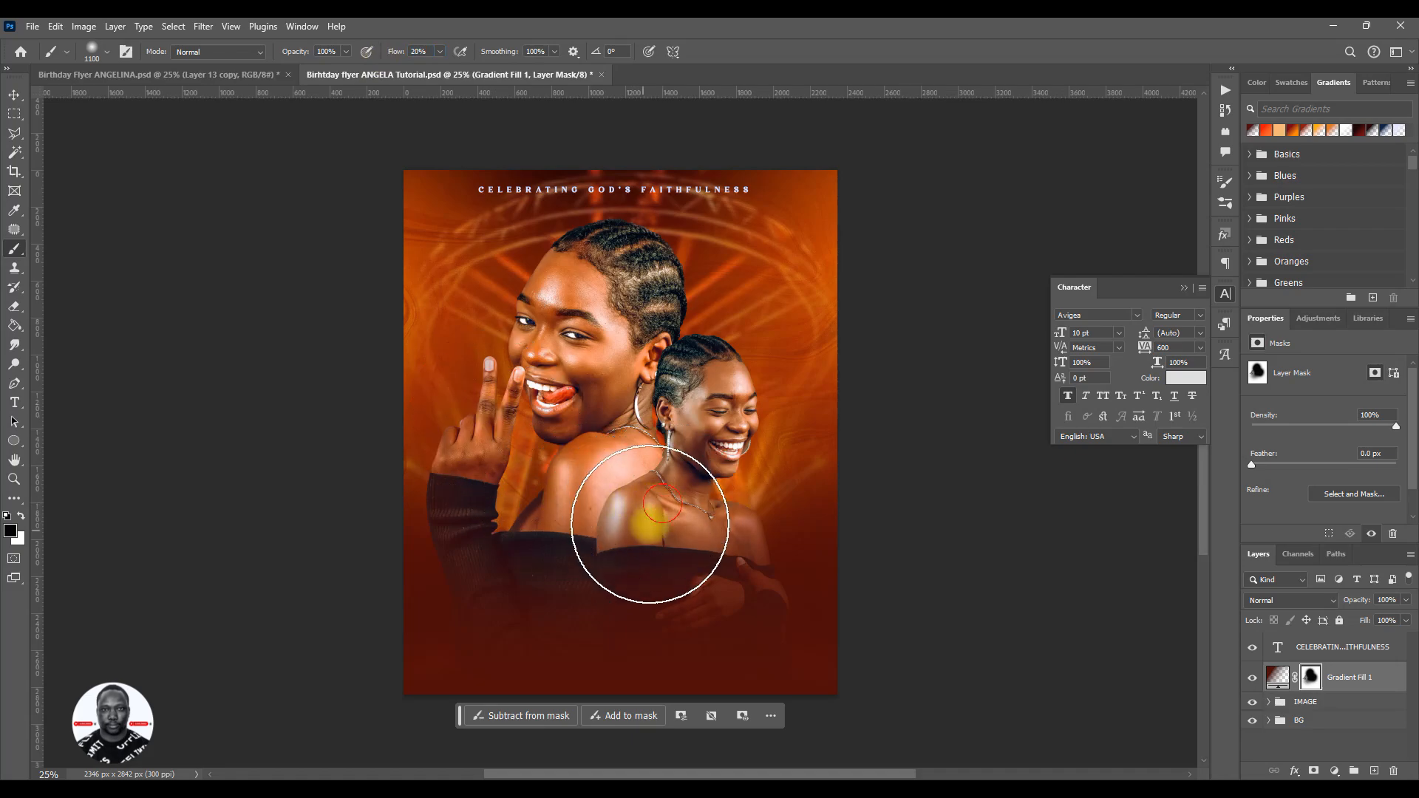
{"action": "mouse_move", "coordinate": [685, 527]}
{"action": "left_mouse_down"}
{"action": "mouse_move", "coordinate": [709, 509]}
{"action": "mouse_move", "coordinate": [657, 525]}
{"action": "mouse_move", "coordinate": [418, 514]}
{"action": "mouse_move", "coordinate": [517, 512]}
{"action": "mouse_move", "coordinate": [431, 510]}
{"action": "mouse_move", "coordinate": [510, 538]}
{"action": "mouse_move", "coordinate": [643, 521]}
{"action": "mouse_move", "coordinate": [647, 534]}
{"action": "mouse_move", "coordinate": [639, 323]}
{"action": "mouse_move", "coordinate": [615, 384]}
{"action": "mouse_move", "coordinate": [619, 290]}
{"action": "mouse_move", "coordinate": [600, 301]}
{"action": "mouse_move", "coordinate": [640, 496]}
{"action": "mouse_move", "coordinate": [614, 464]}
{"action": "mouse_move", "coordinate": [613, 413]}
{"action": "mouse_move", "coordinate": [596, 481]}
{"action": "mouse_move", "coordinate": [585, 392]}
{"action": "mouse_move", "coordinate": [493, 309]}
{"action": "left_mouse_up"}
{"action": "key", "text": "v"}
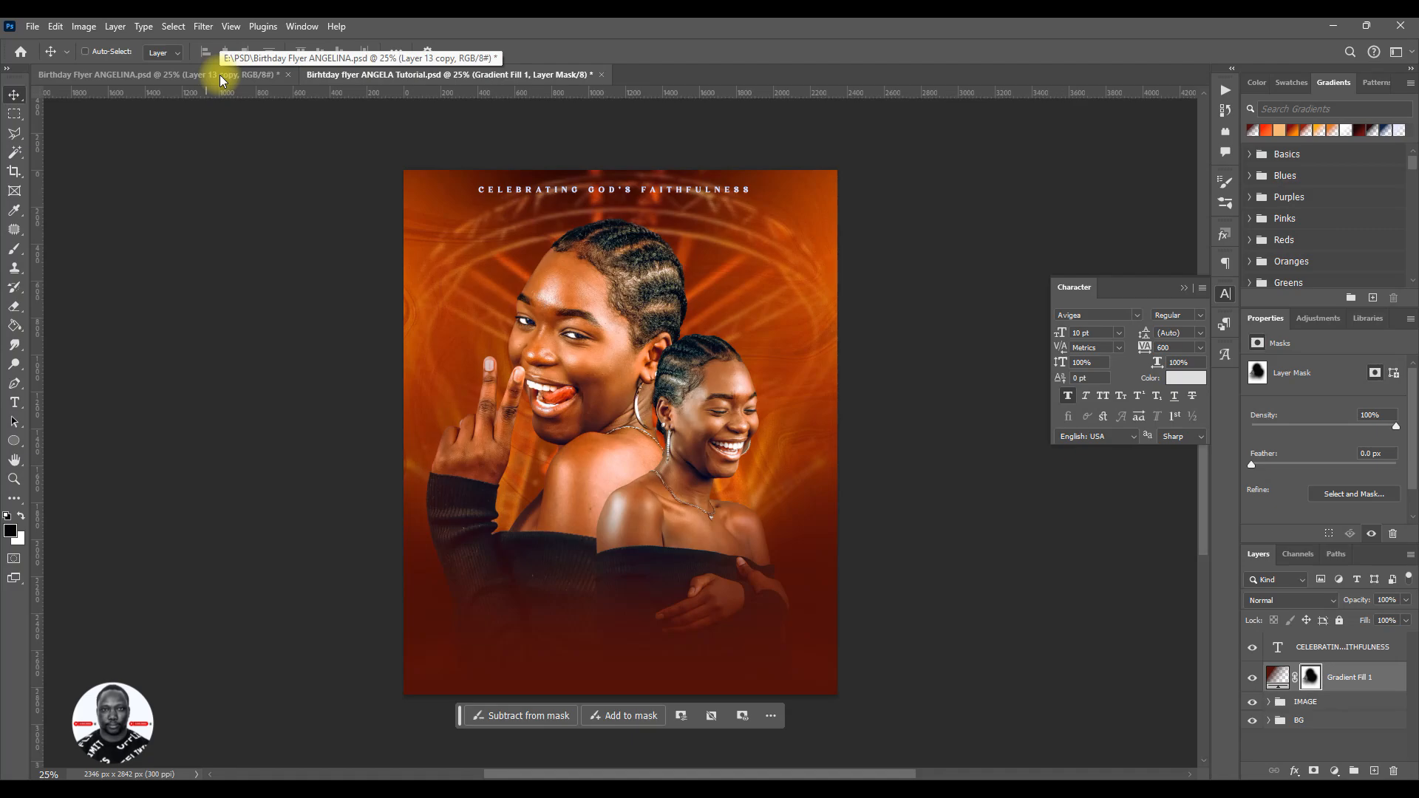
- Save the flyer document and compare it with the finished reference flyer
{"action": "key", "text": "ctrl+s"}
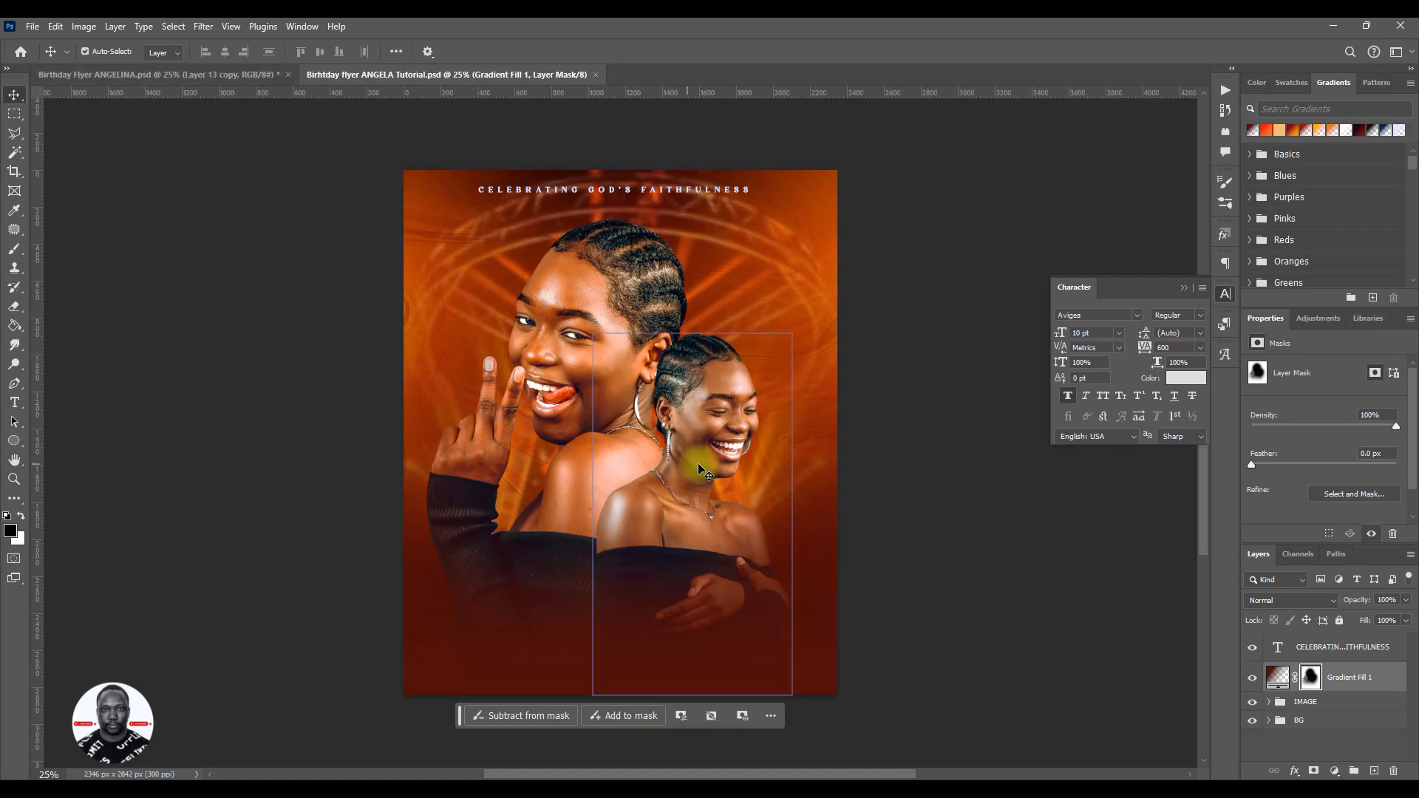
{"action": "left_click", "coordinate": [156, 74]}
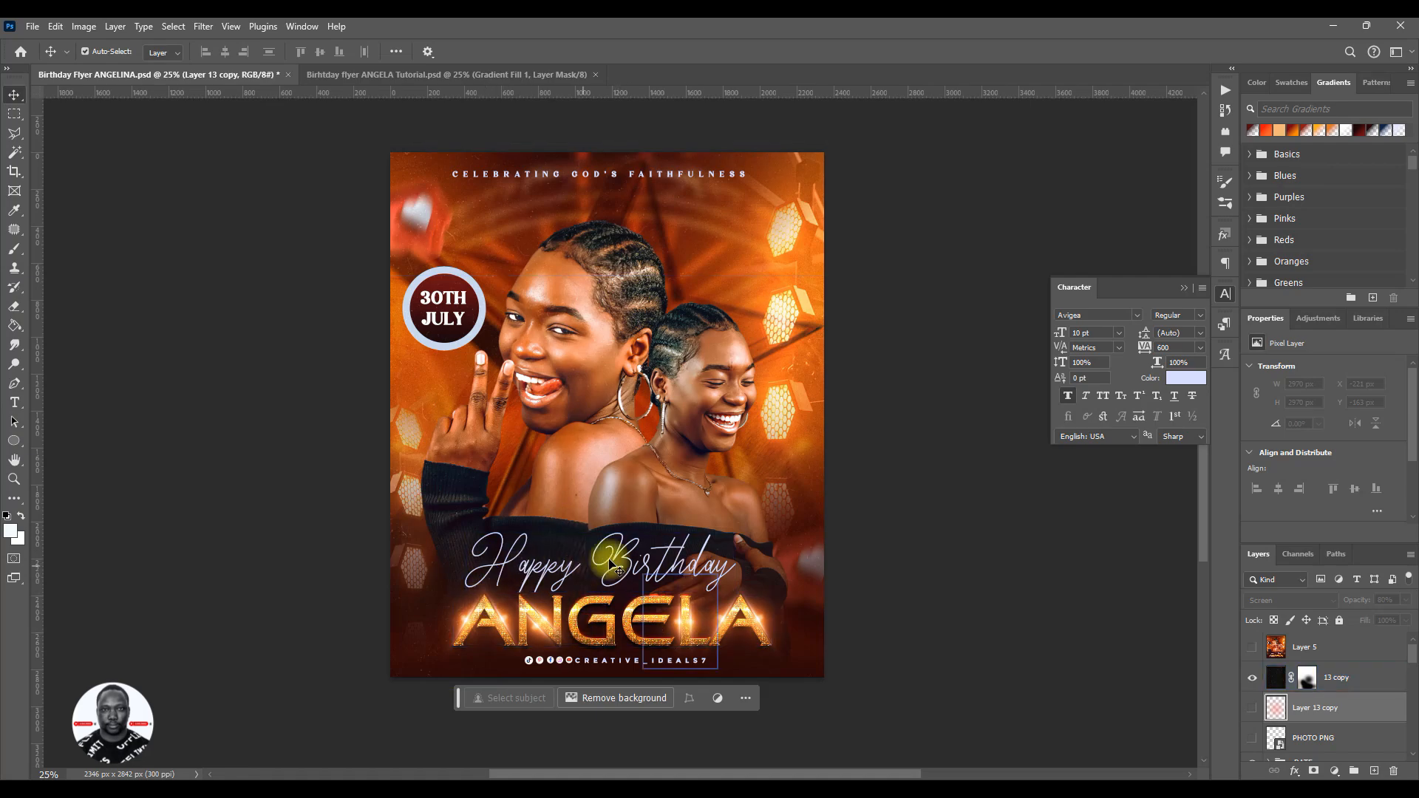
{"action": "left_click", "coordinate": [355, 73]}
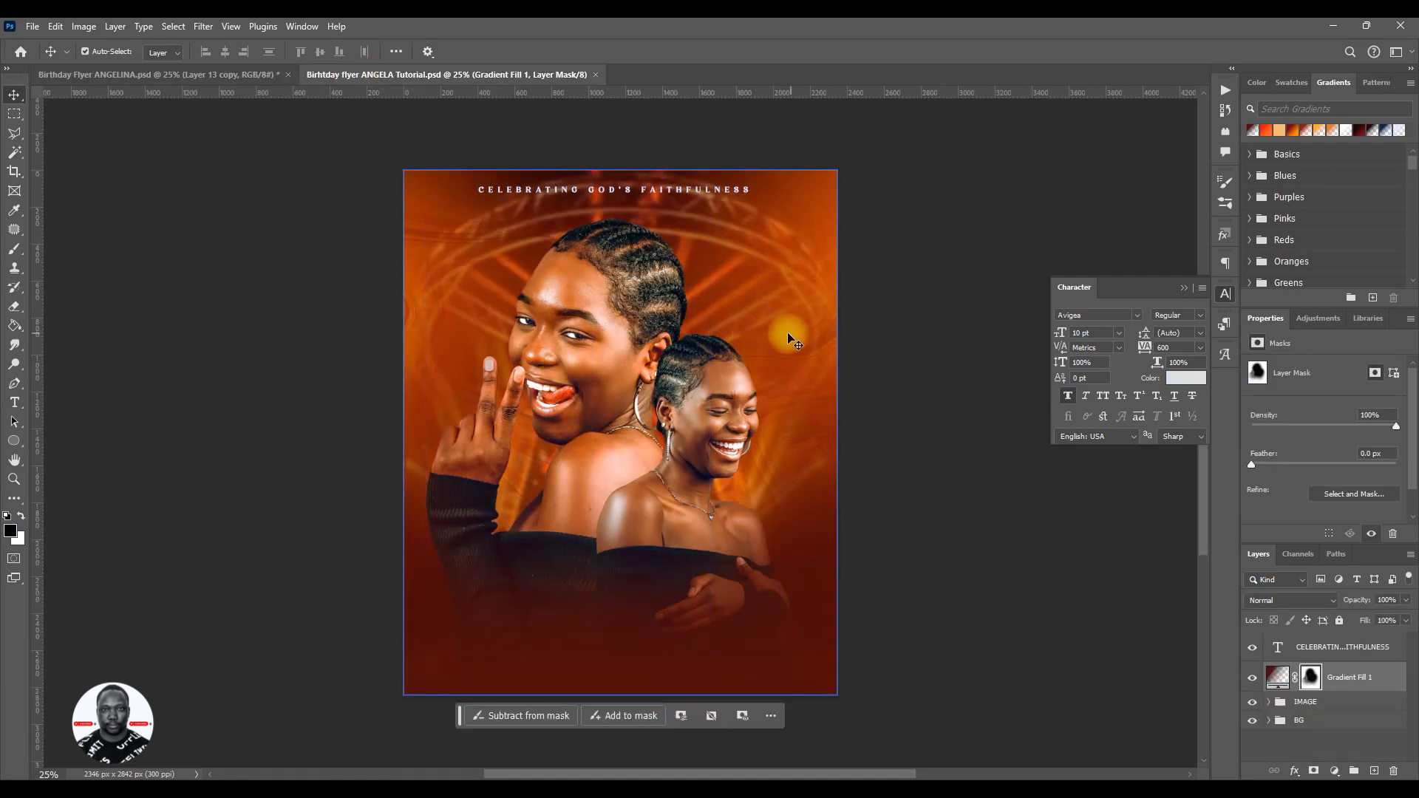
{"action": "left_click", "coordinate": [253, 74]}
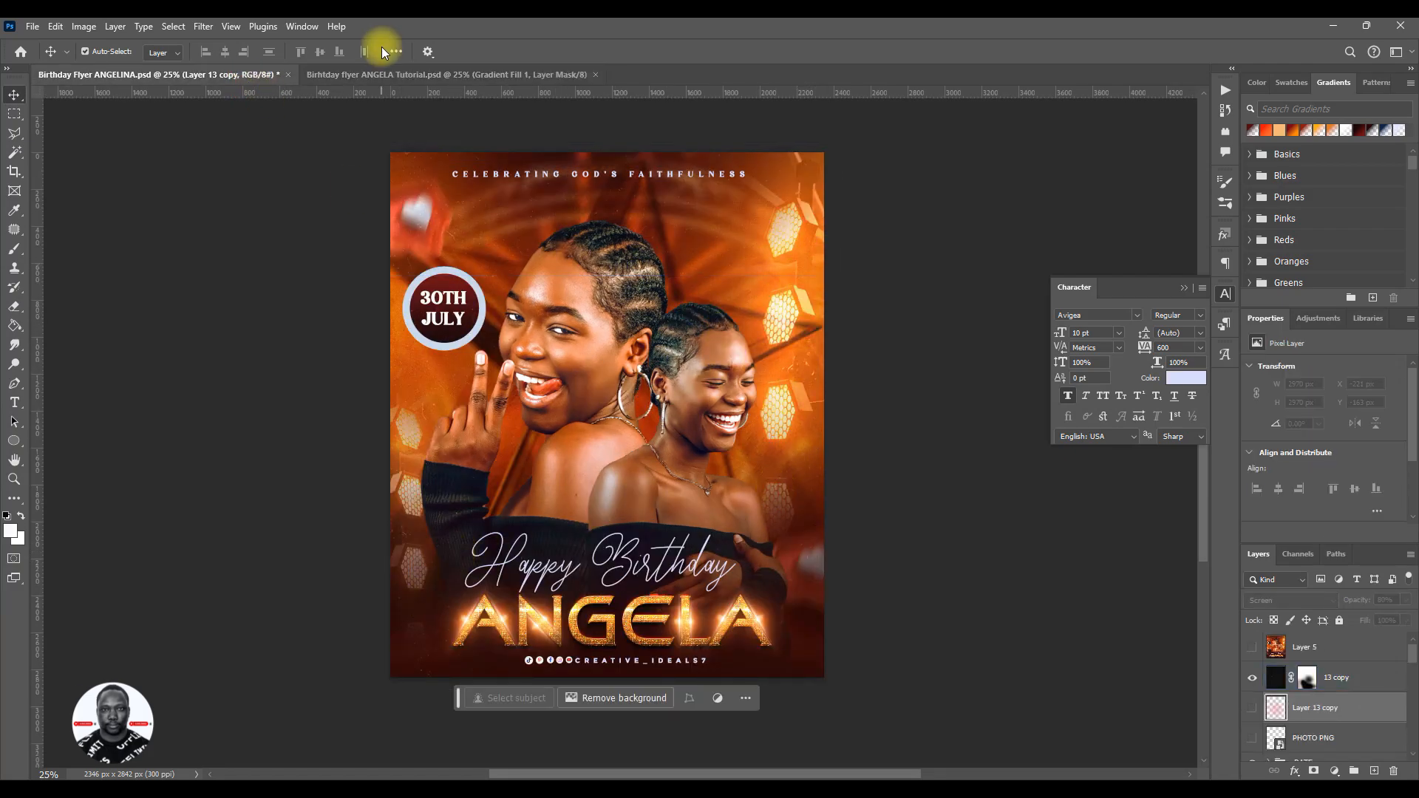
{"action": "left_click", "coordinate": [381, 74]}
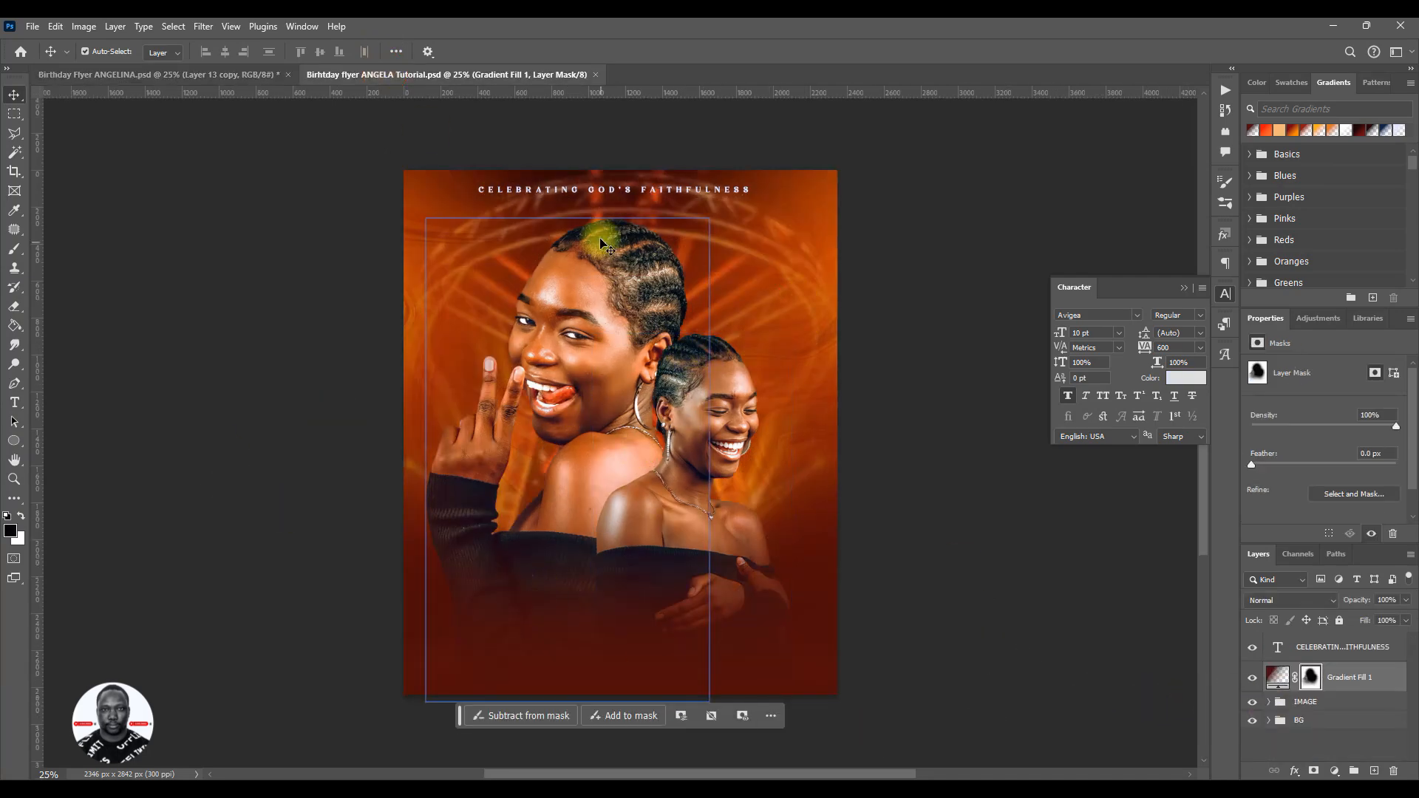
- Place the DJ SAID 3 image from the FREE COPYRIGHT IMAGES folder into the flyer document
{"action": "mouse_move", "coordinate": [349, 789]}
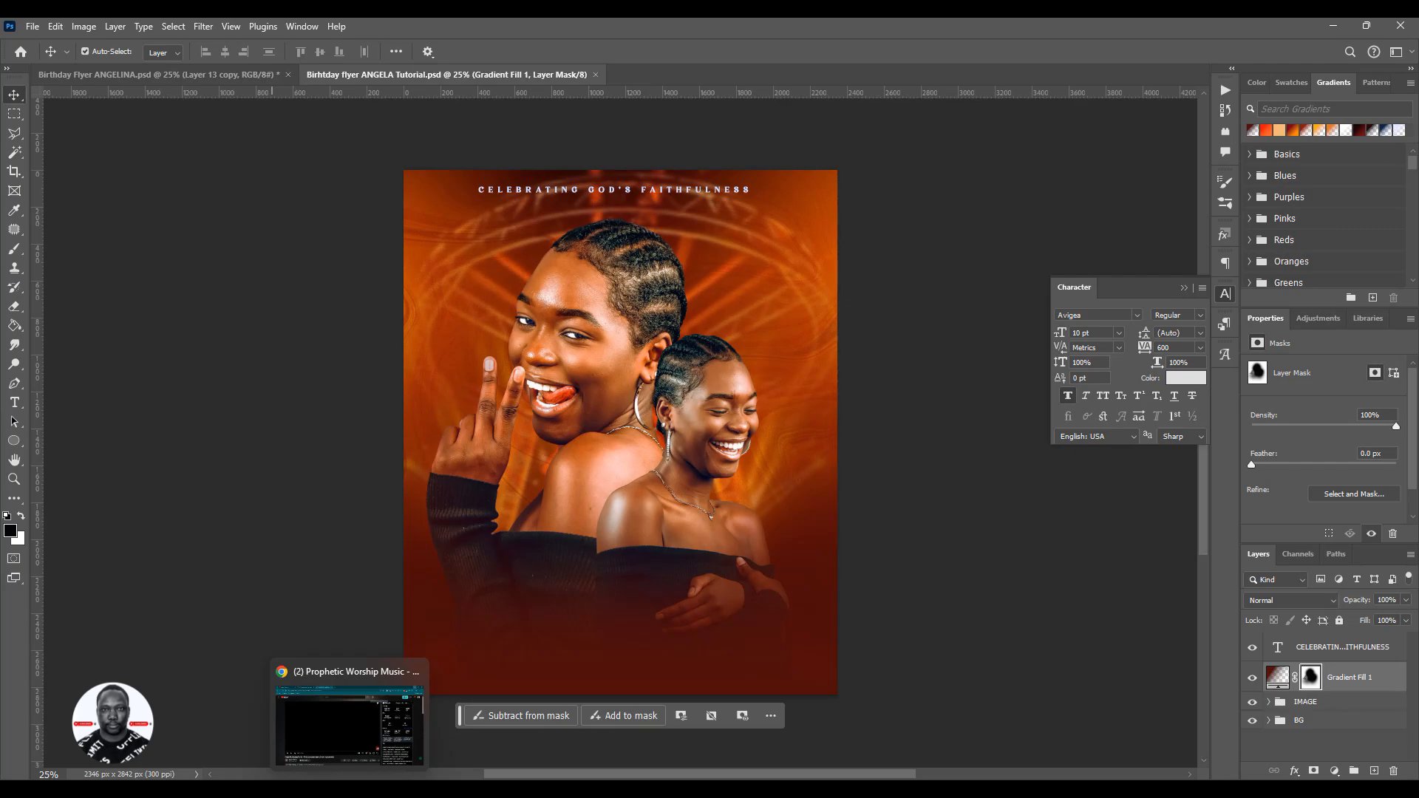
{"action": "mouse_move", "coordinate": [187, 788]}
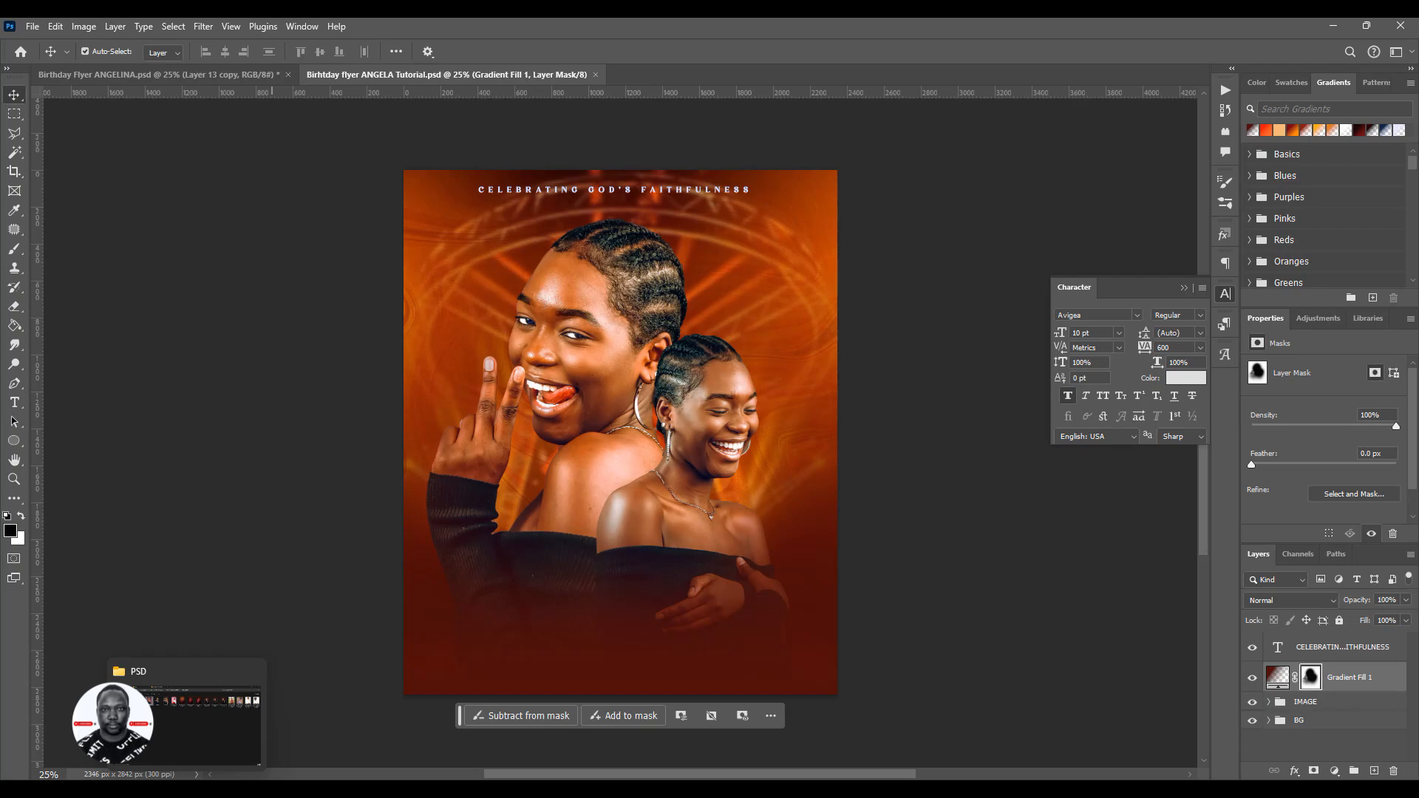
{"action": "left_click", "coordinate": [168, 769]}
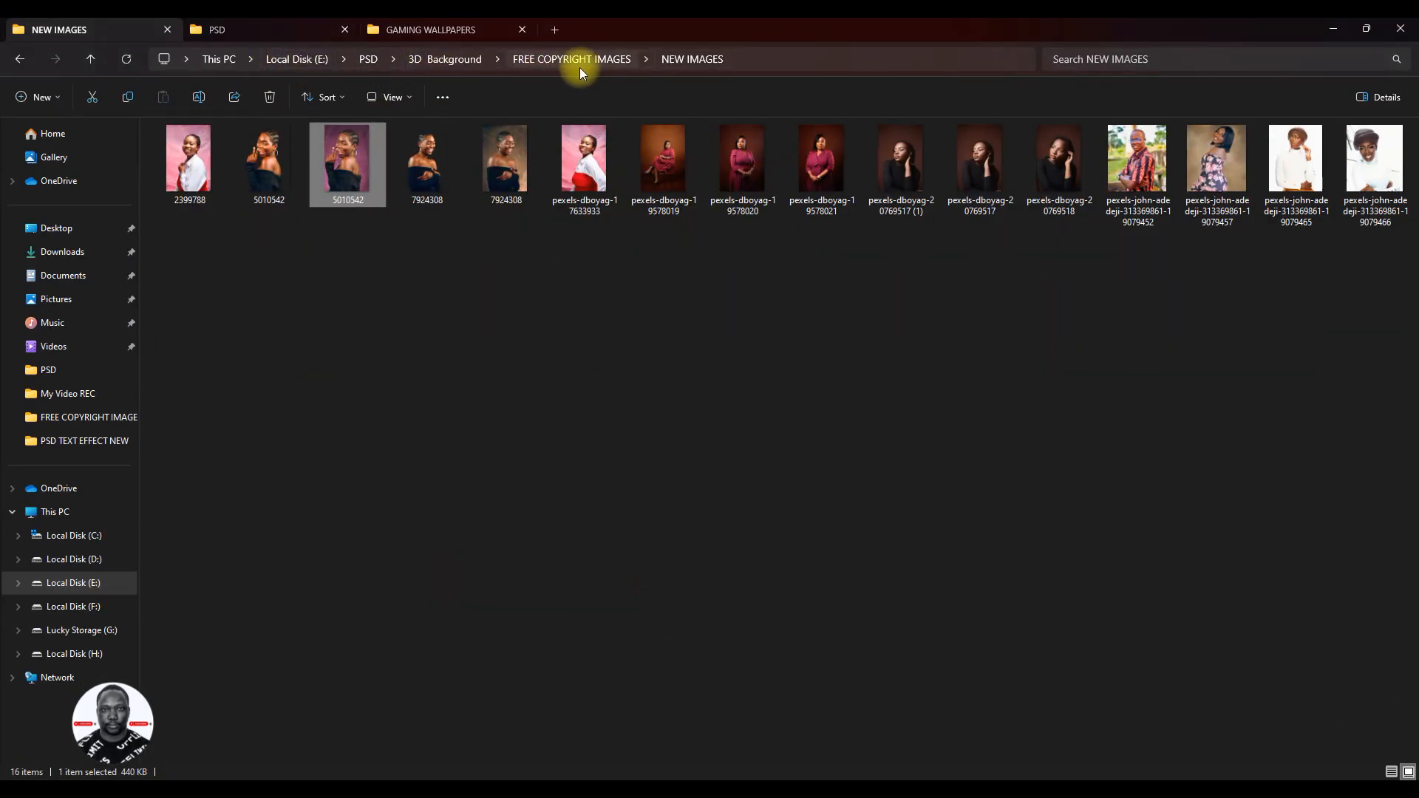
{"action": "left_click", "coordinate": [560, 65]}
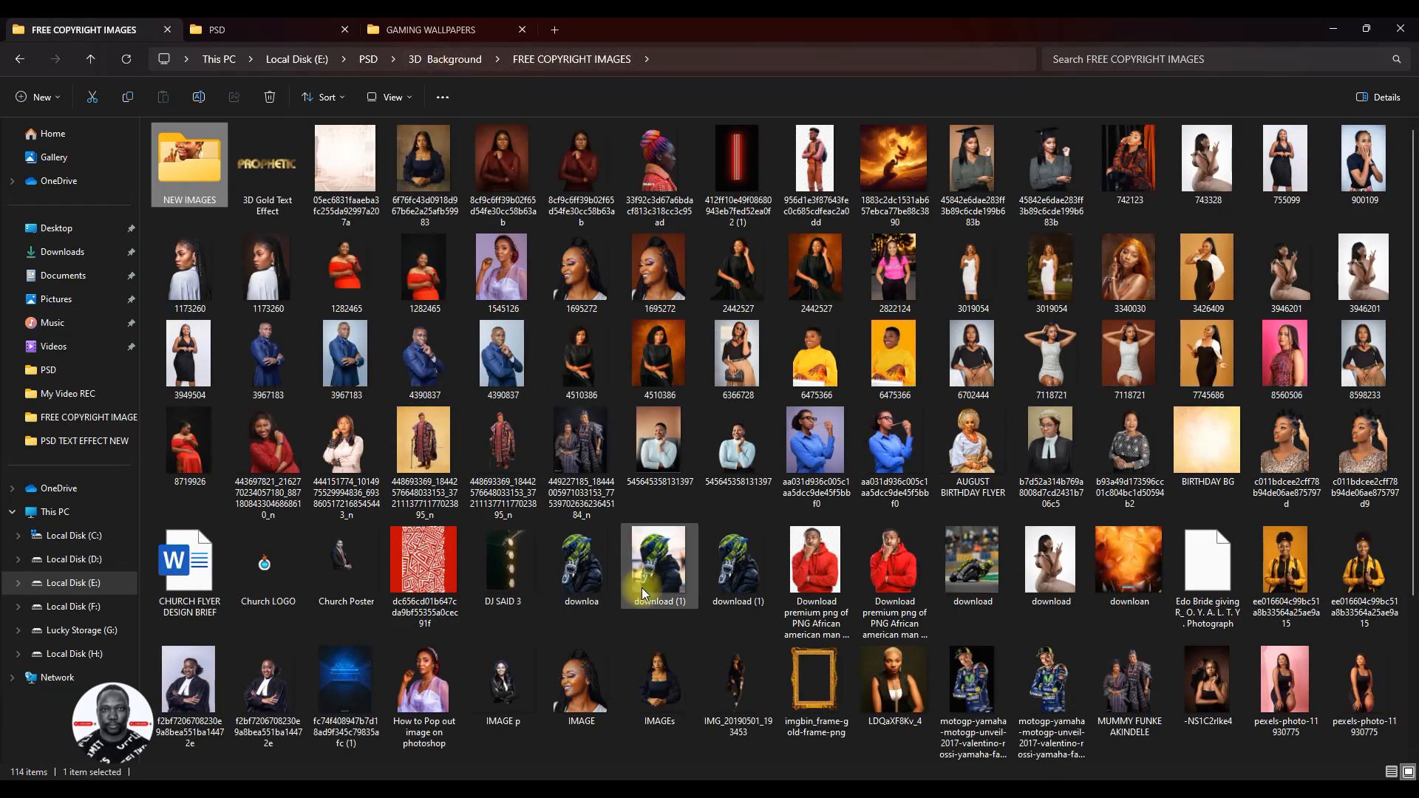
{"action": "scroll", "coordinate": [952, 602], "scroll_direction": "down", "scroll_amount": 3}
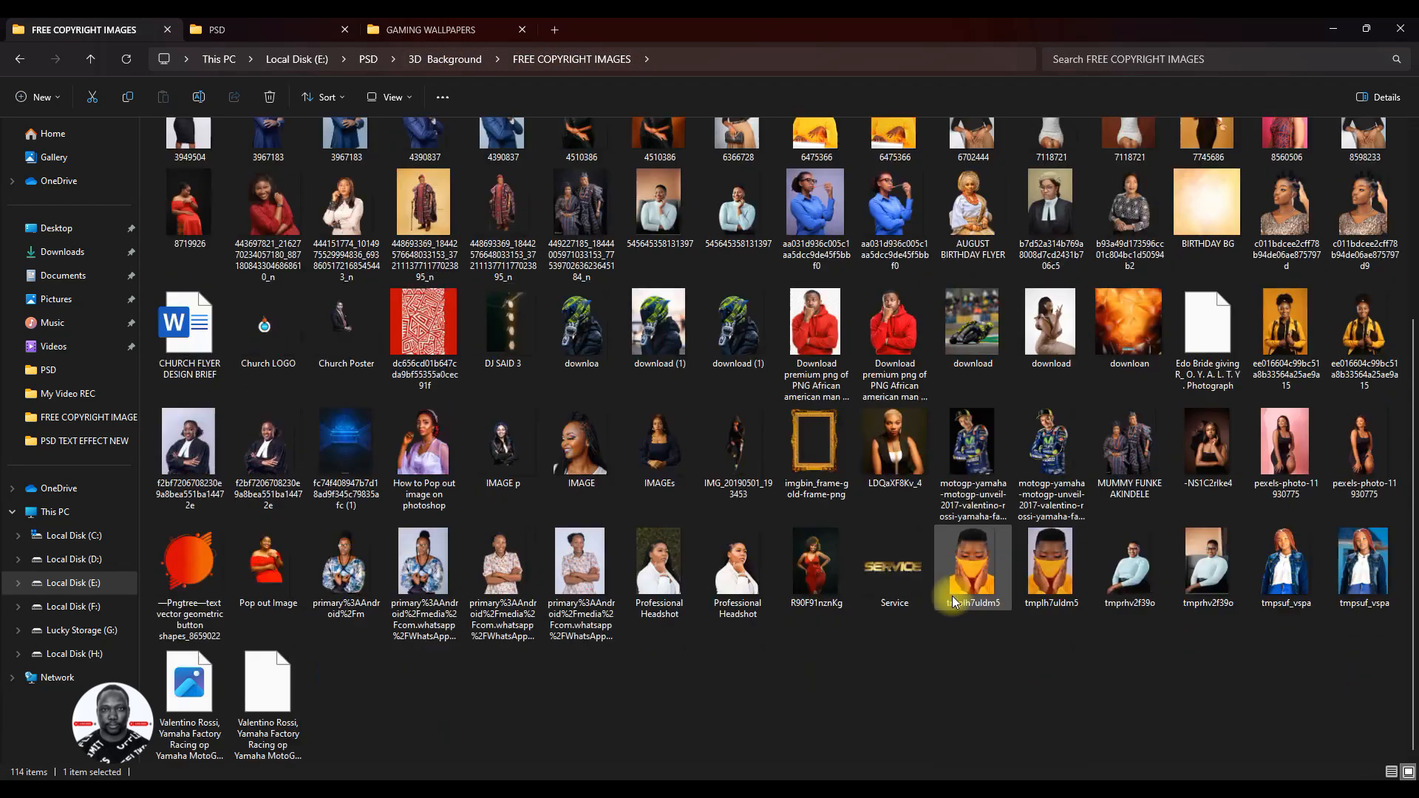
{"action": "left_click", "coordinate": [503, 336]}
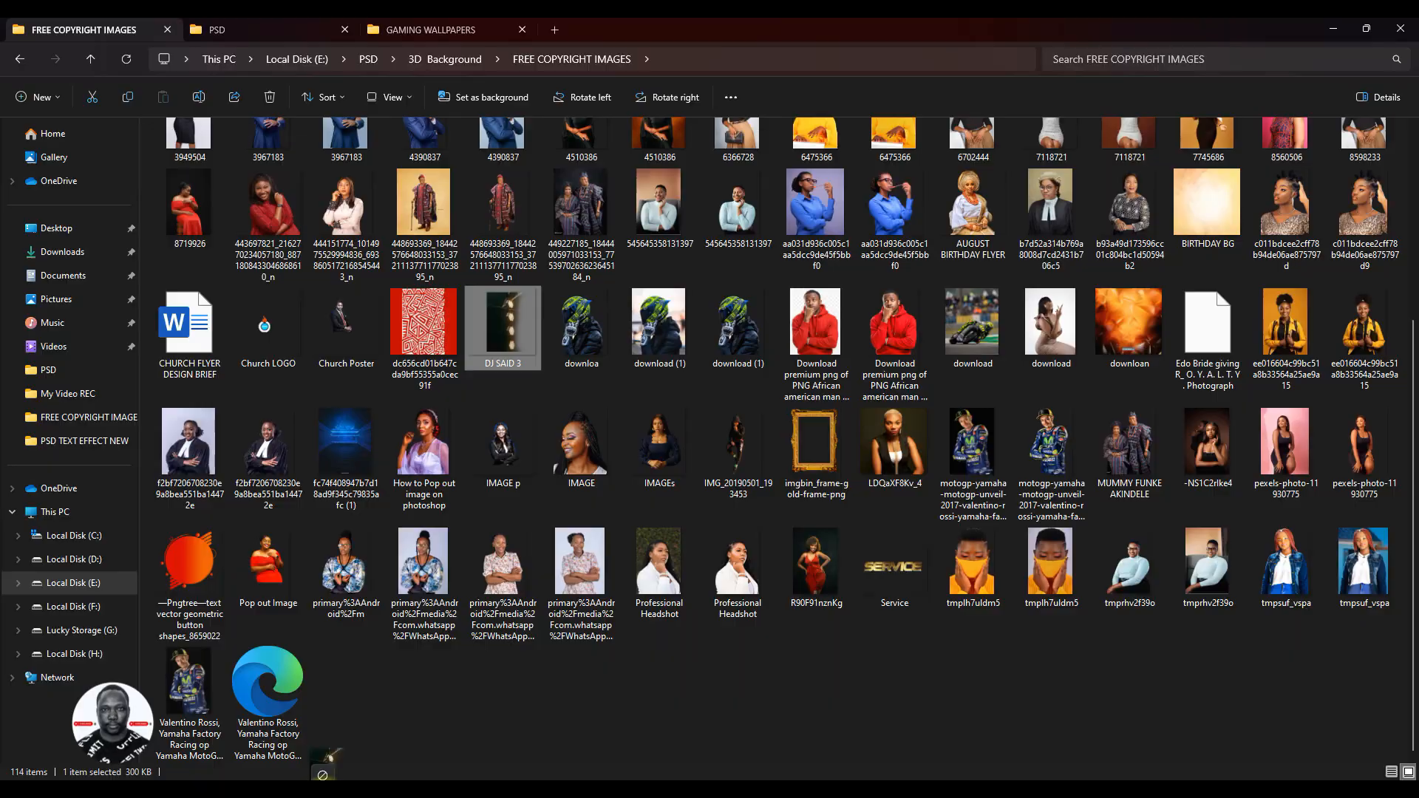
{"action": "left_click_drag", "start_coordinate": [322, 768], "coordinate": [592, 420]}
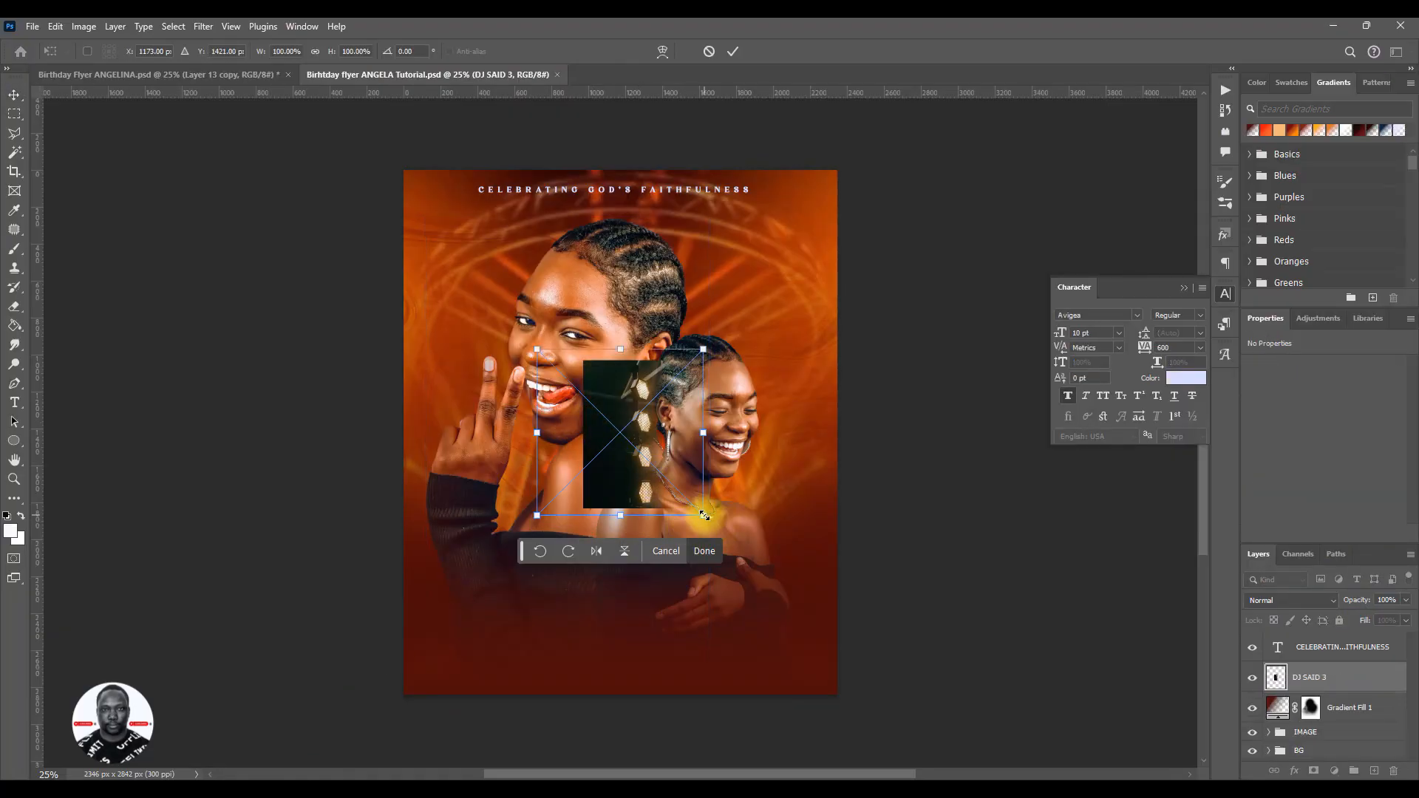
- Scale the placed stage-light image to about 316%, flip it horizontally, and position it over the flyer's right half
{"action": "left_click_drag", "start_coordinate": [704, 515], "coordinate": [861, 723]}
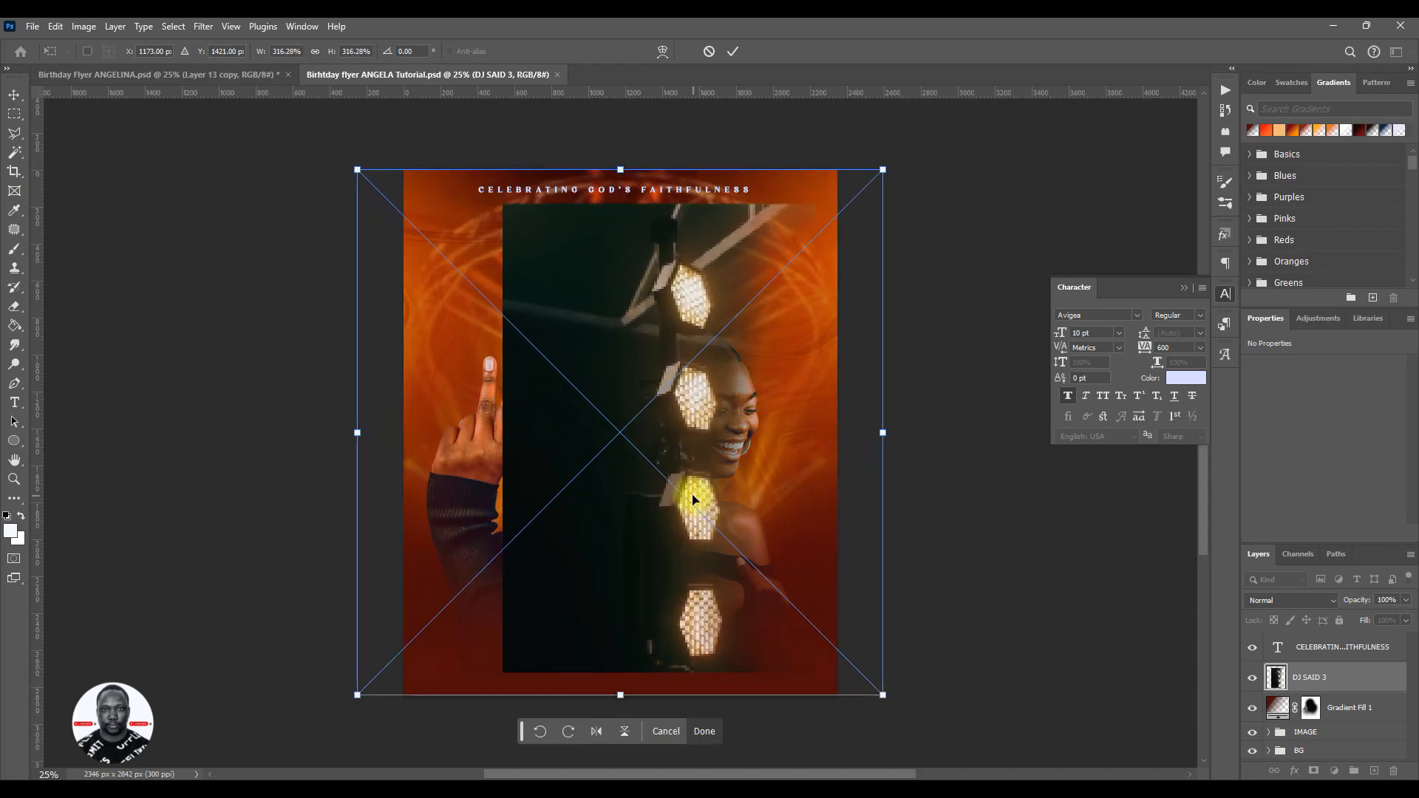
{"action": "right_click", "coordinate": [635, 437]}
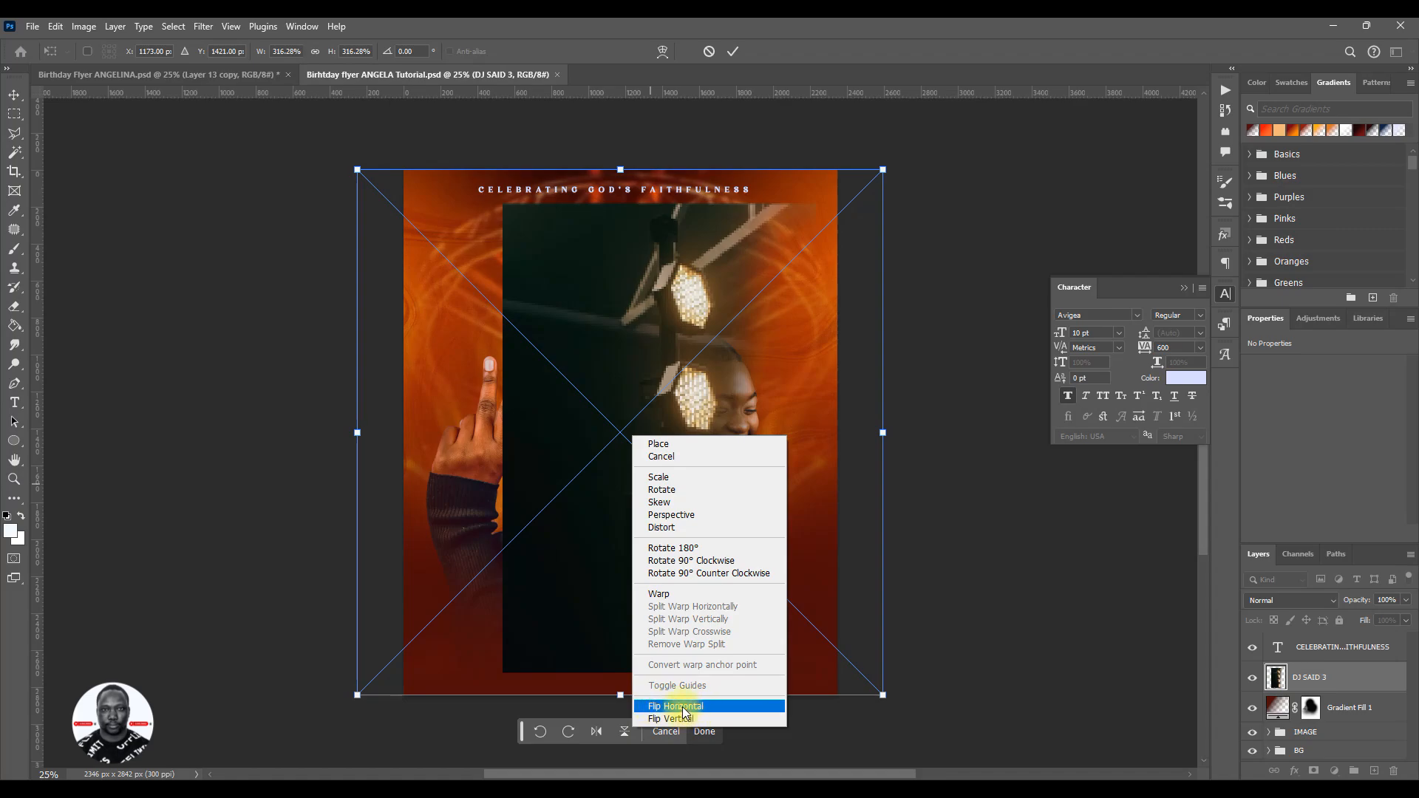
{"action": "left_click", "coordinate": [686, 707]}
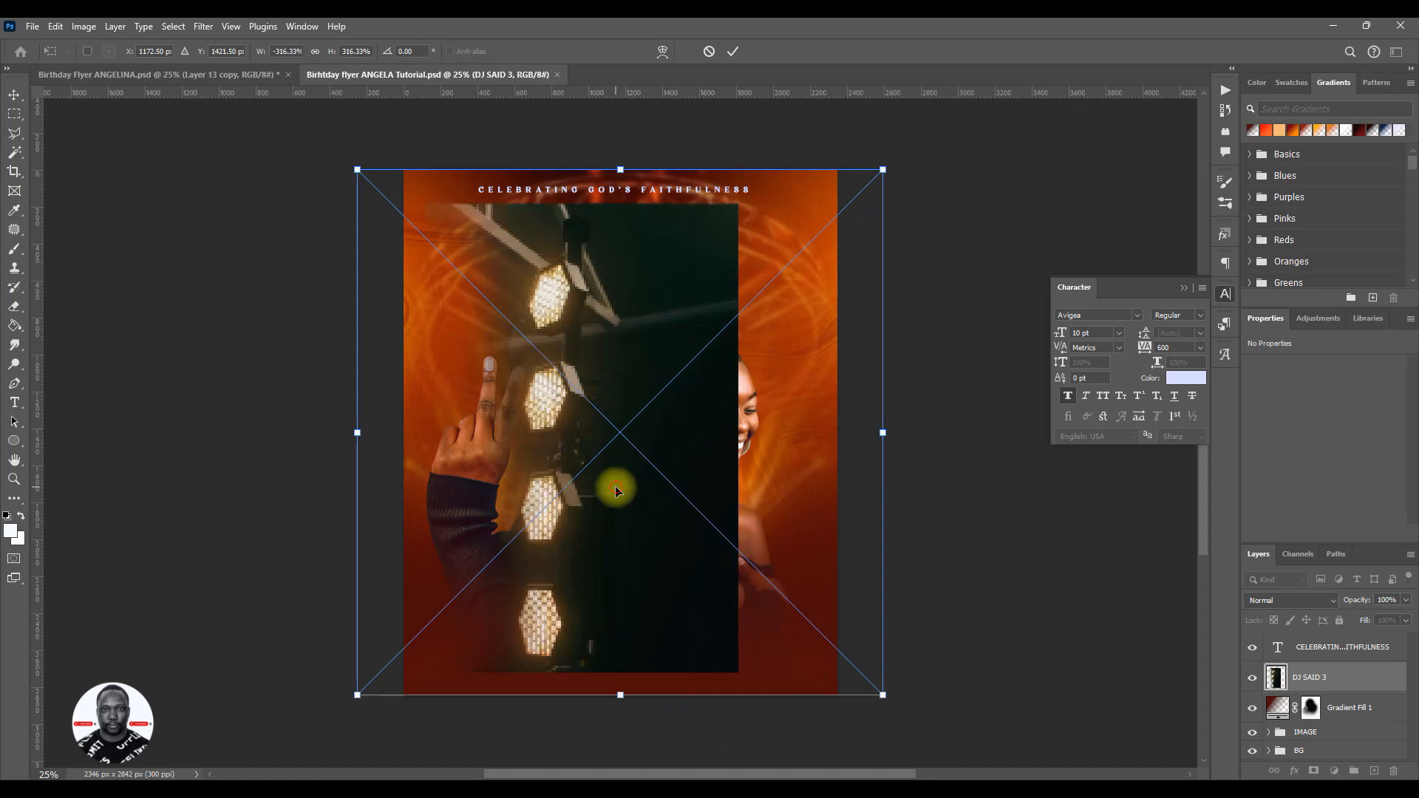
{"action": "left_click_drag", "start_coordinate": [614, 491], "coordinate": [726, 455]}
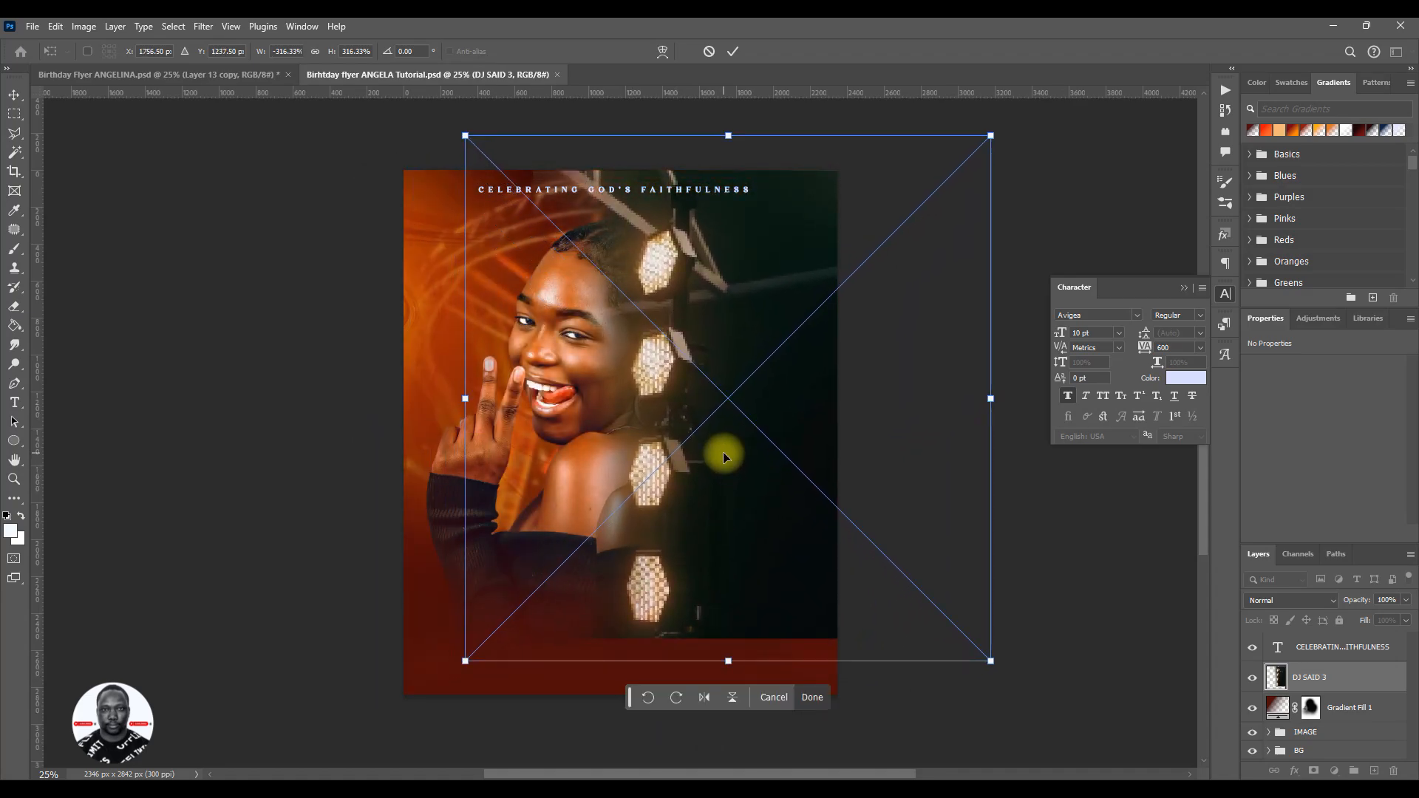
{"action": "left_click", "coordinate": [733, 51]}
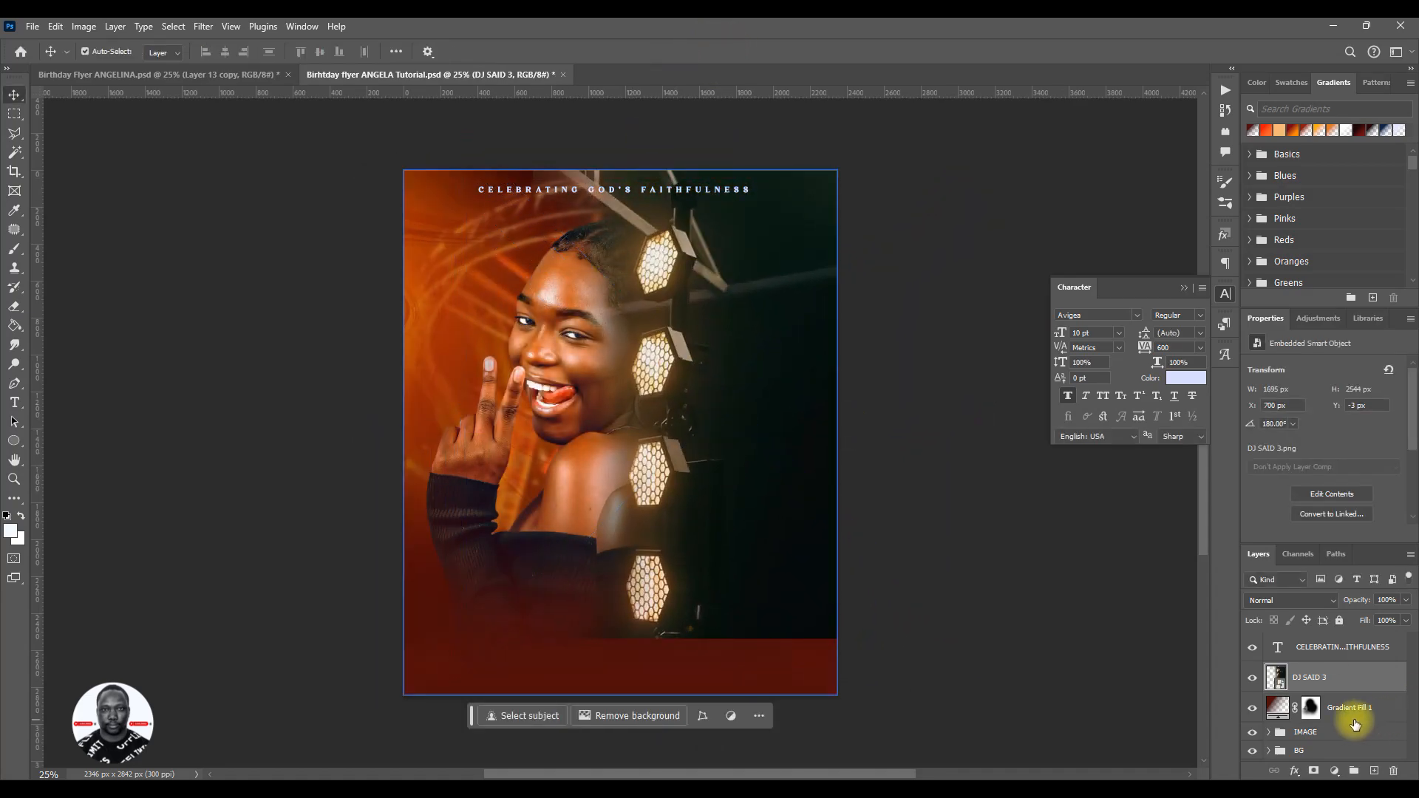
- Move the DJ SAID 3 layer into the BG group, directly above Layer 1
{"action": "left_click", "coordinate": [1257, 759]}
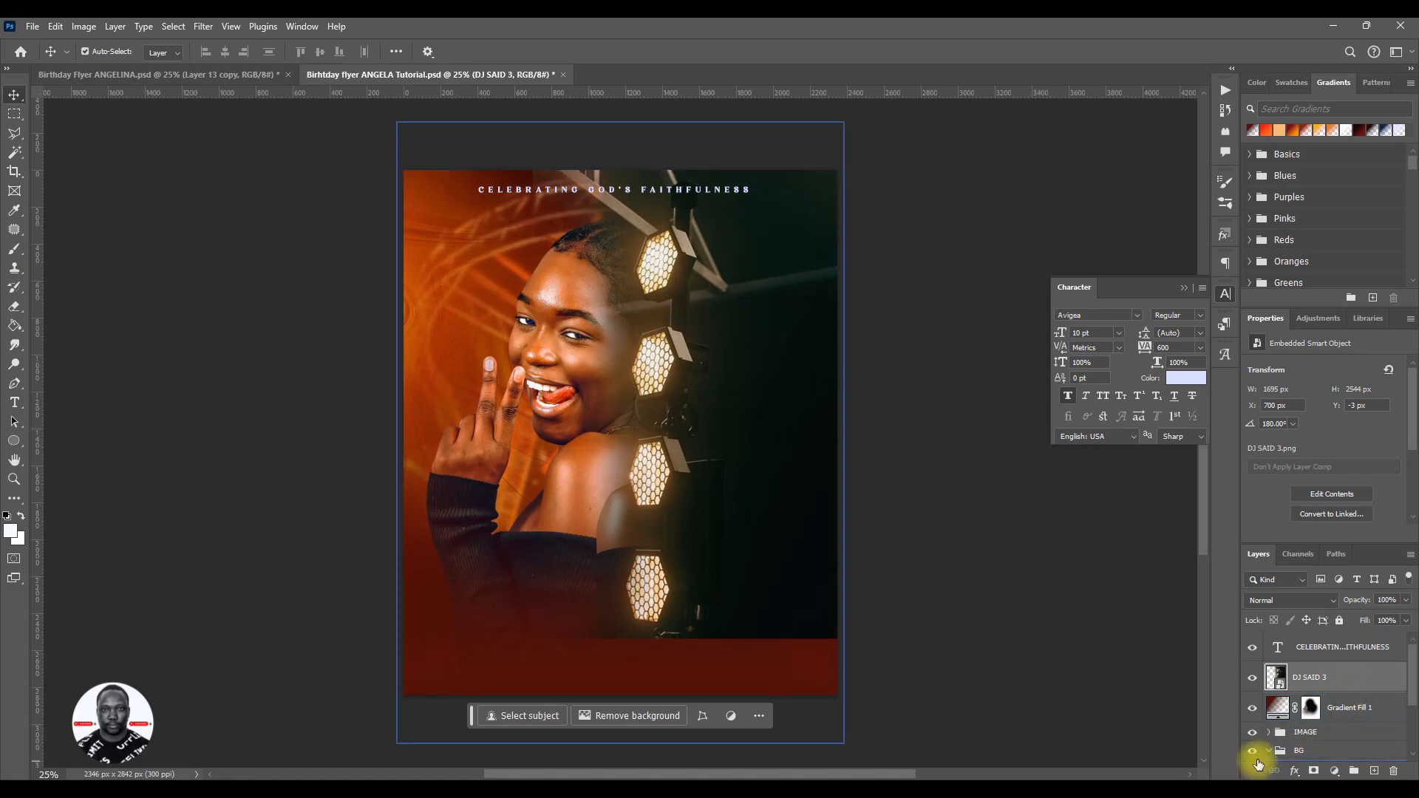
{"action": "mouse_move", "coordinate": [1327, 678]}
{"action": "left_mouse_down"}
{"action": "mouse_move", "coordinate": [1346, 755]}
{"action": "mouse_move", "coordinate": [1345, 680]}
{"action": "left_mouse_up"}
{"action": "left_click", "coordinate": [1345, 684]}
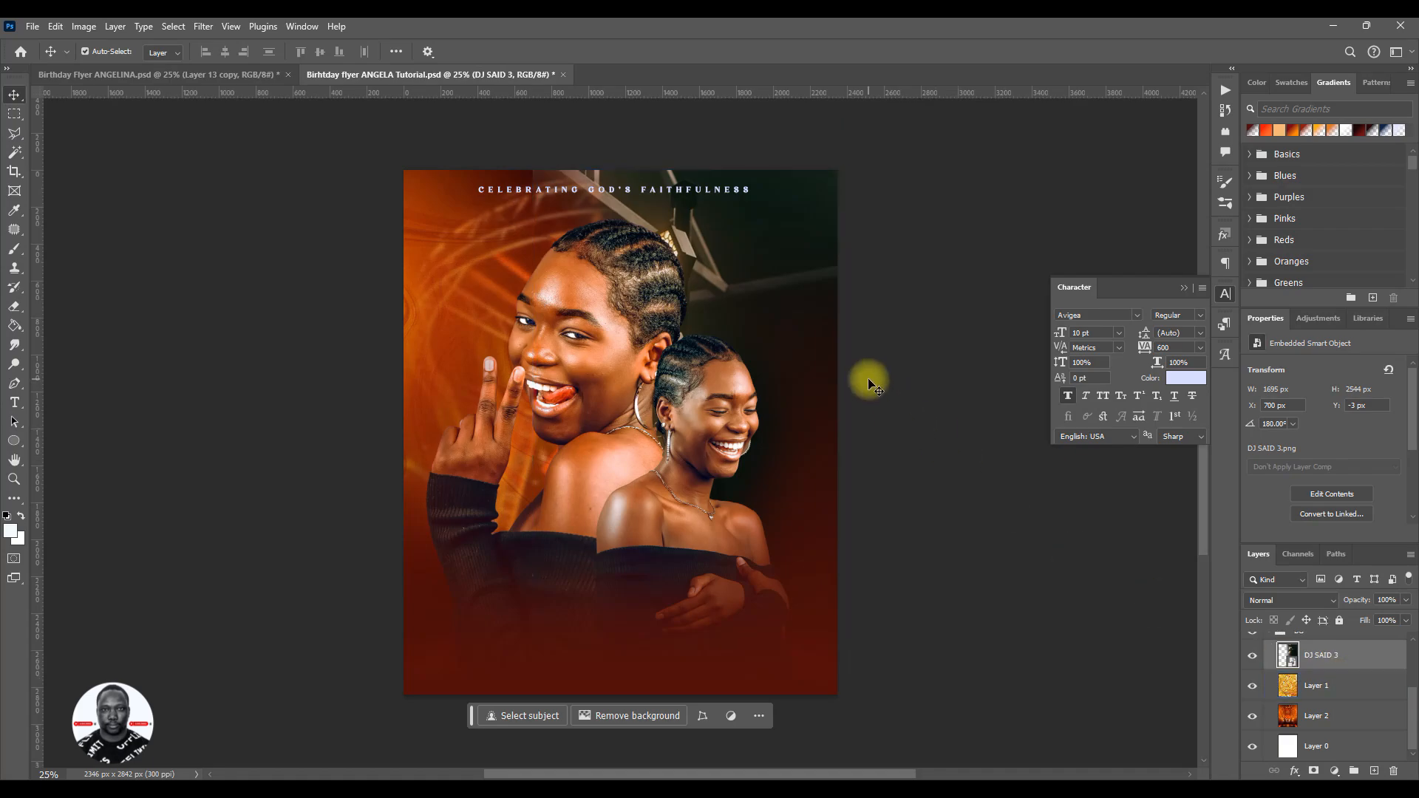
- Shift the stage-light image right so its column of lamps runs along the flyer's right edge
{"action": "key", "text": "ctrl+t"}
{"action": "left_click_drag", "start_coordinate": [768, 378], "coordinate": [904, 384]}
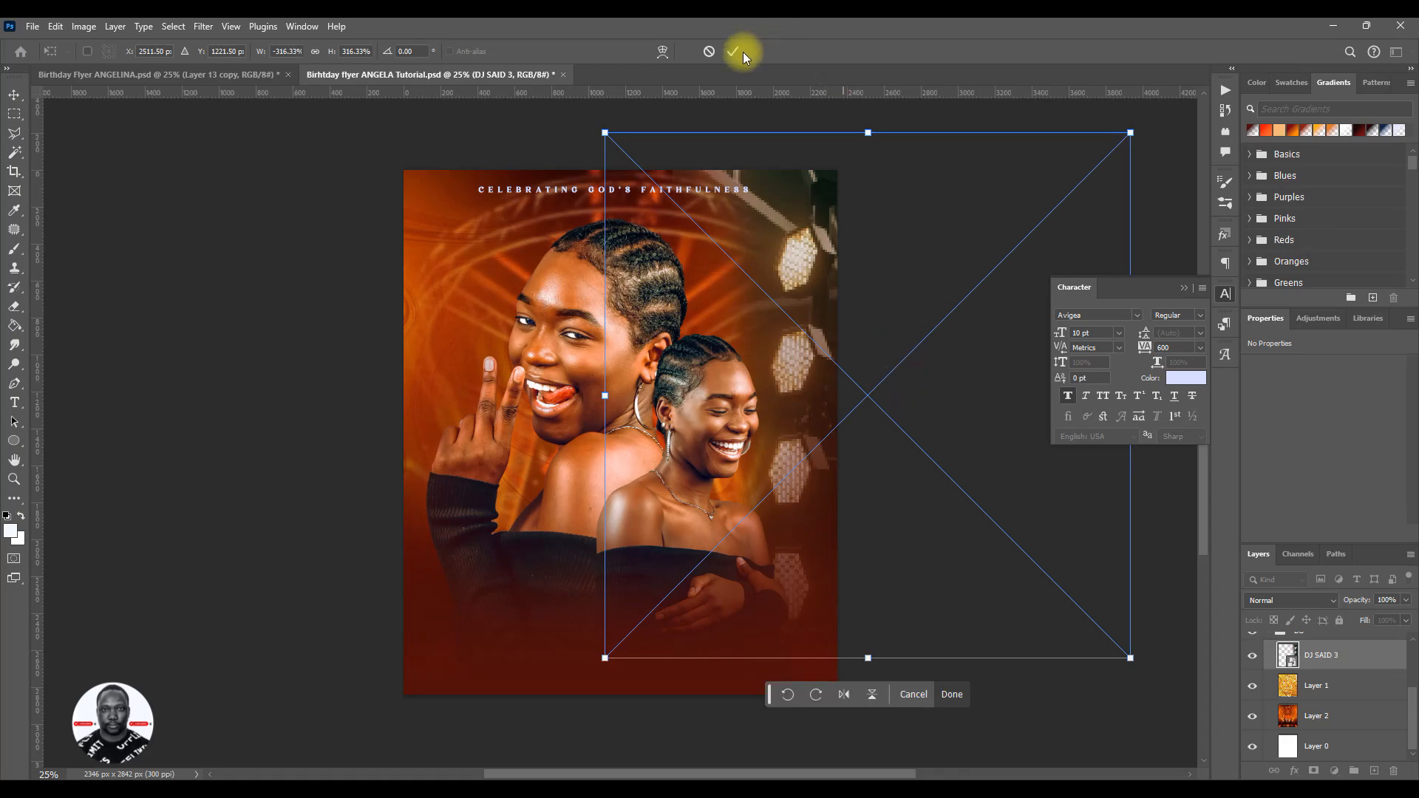
{"action": "left_click", "coordinate": [739, 51]}
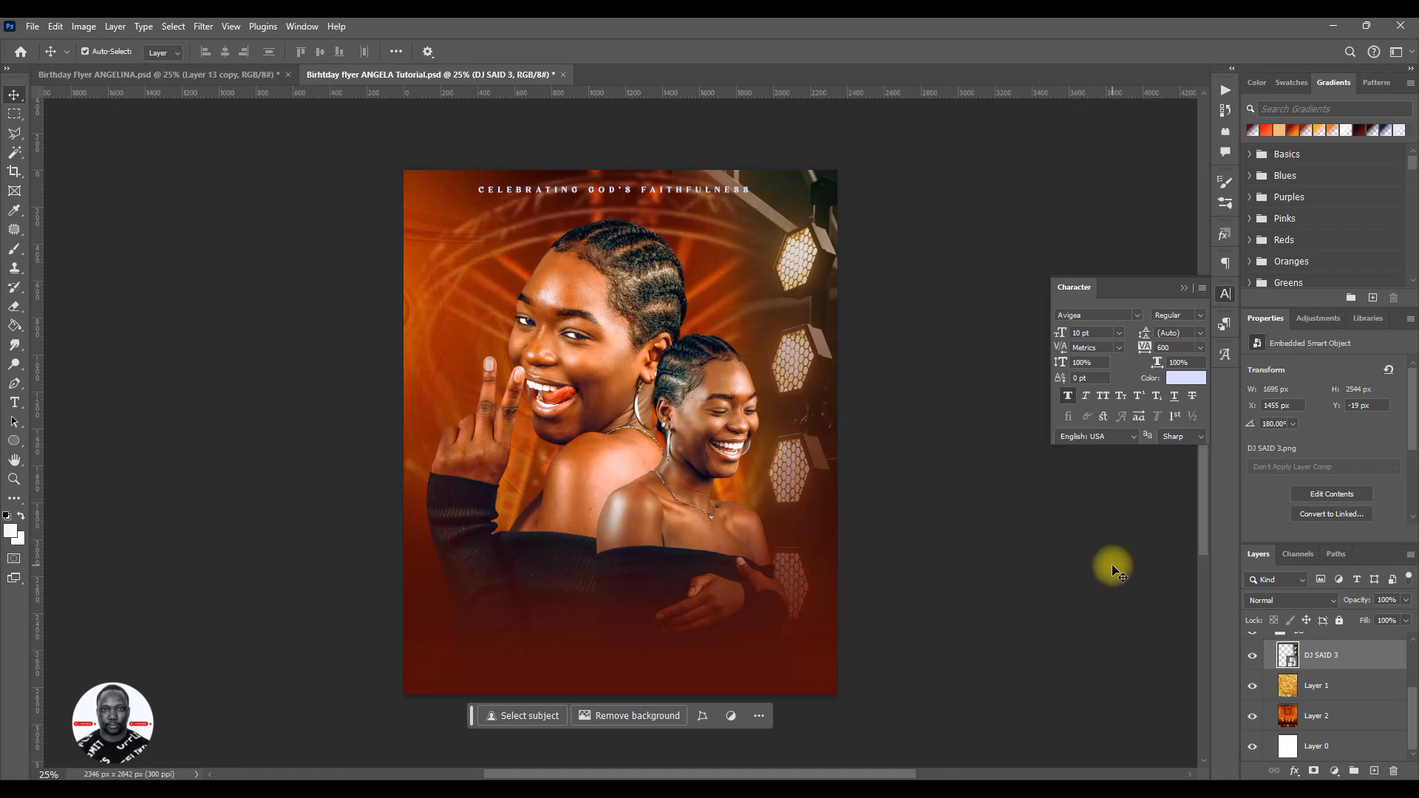
- Preview blend modes such as Vivid Light on the DJ SAID 3 layer
{"action": "left_click", "coordinate": [1293, 601]}
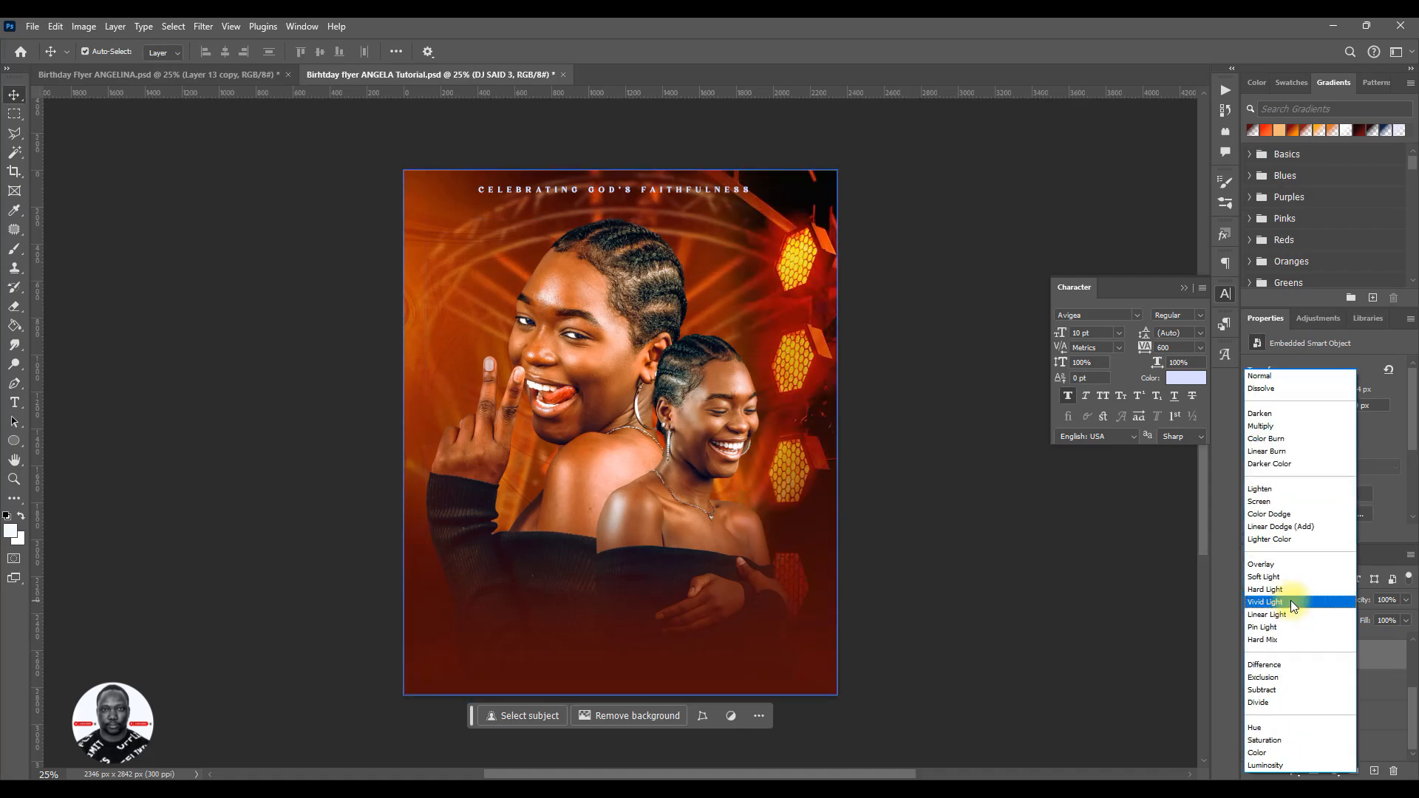
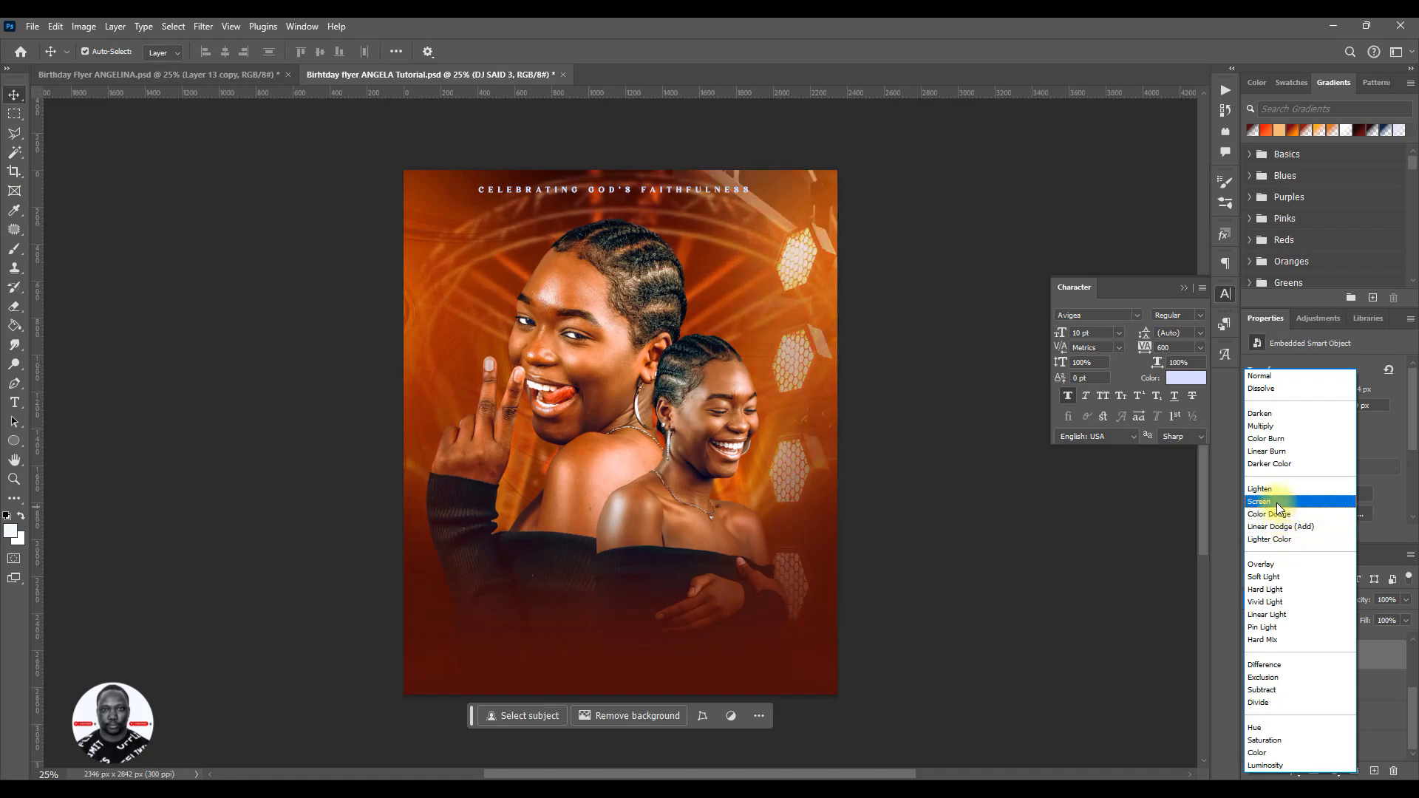
- Set the DJ SAID 3 layer's blend mode to Screen
{"action": "left_click", "coordinate": [1277, 503]}
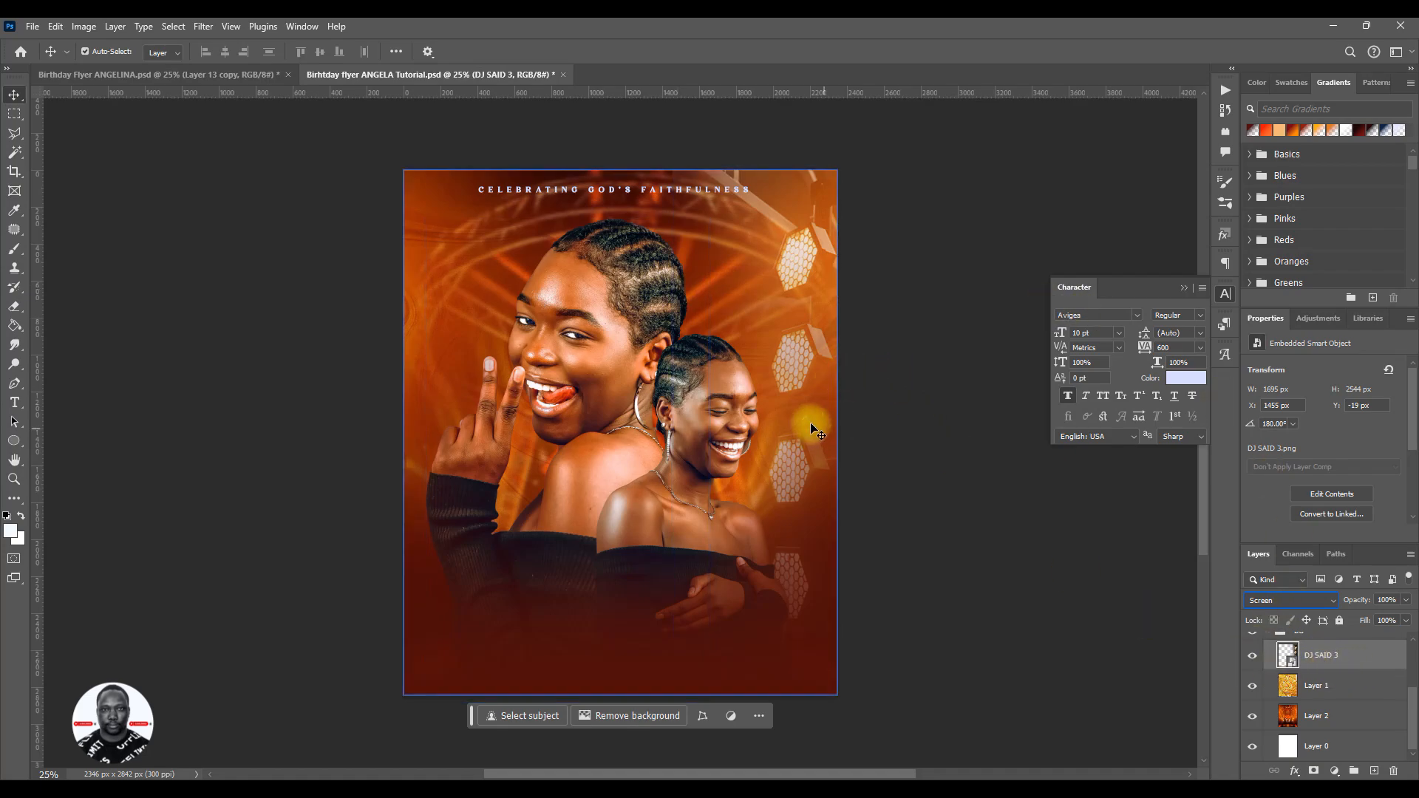
- Add a layer mask to the DJ SAID 3 layer and fade its top edge around the heading with a soft black brush
{"action": "key", "text": "ctrl+plus"}
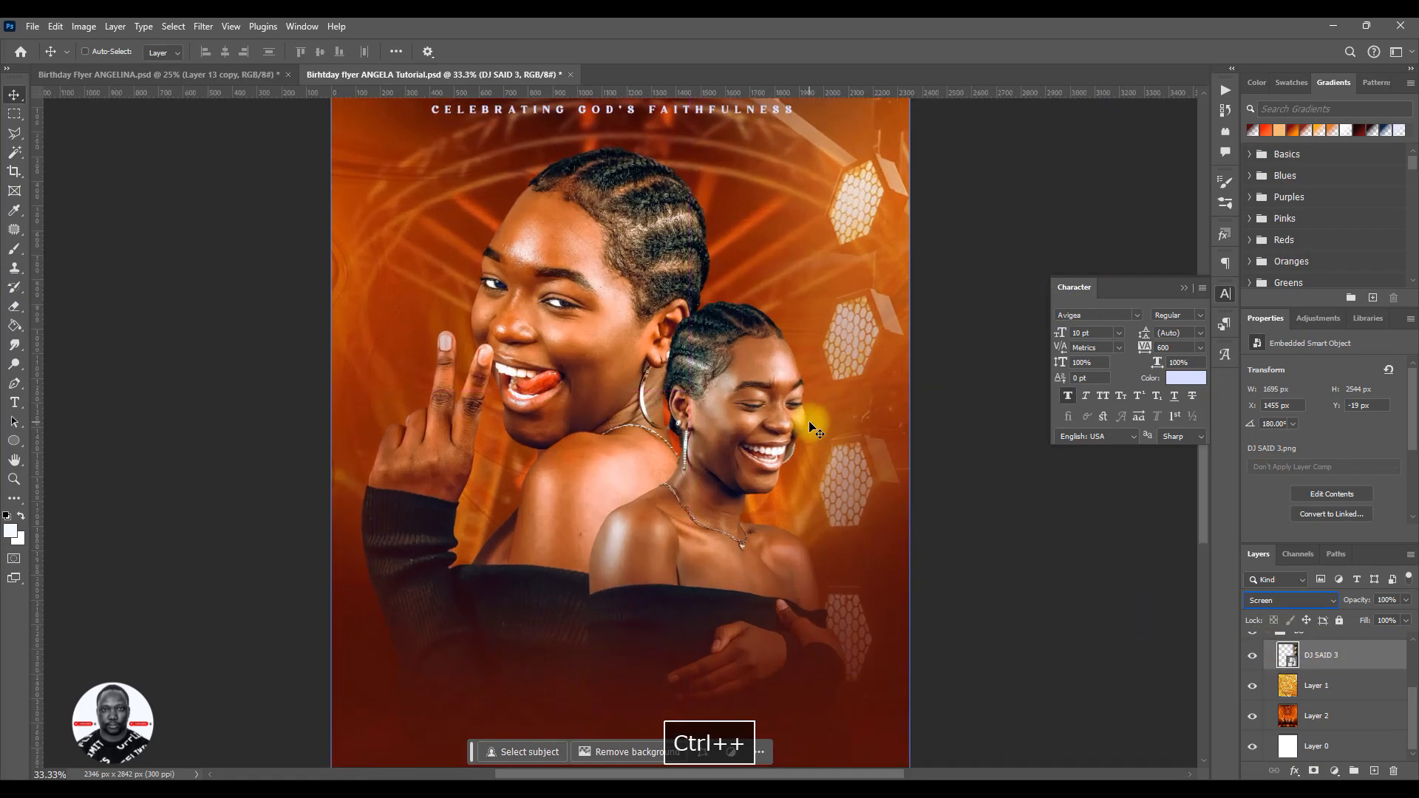
{"action": "key", "text": "space"}
{"action": "left_click_drag", "start_coordinate": [656, 209], "coordinate": [635, 432]}
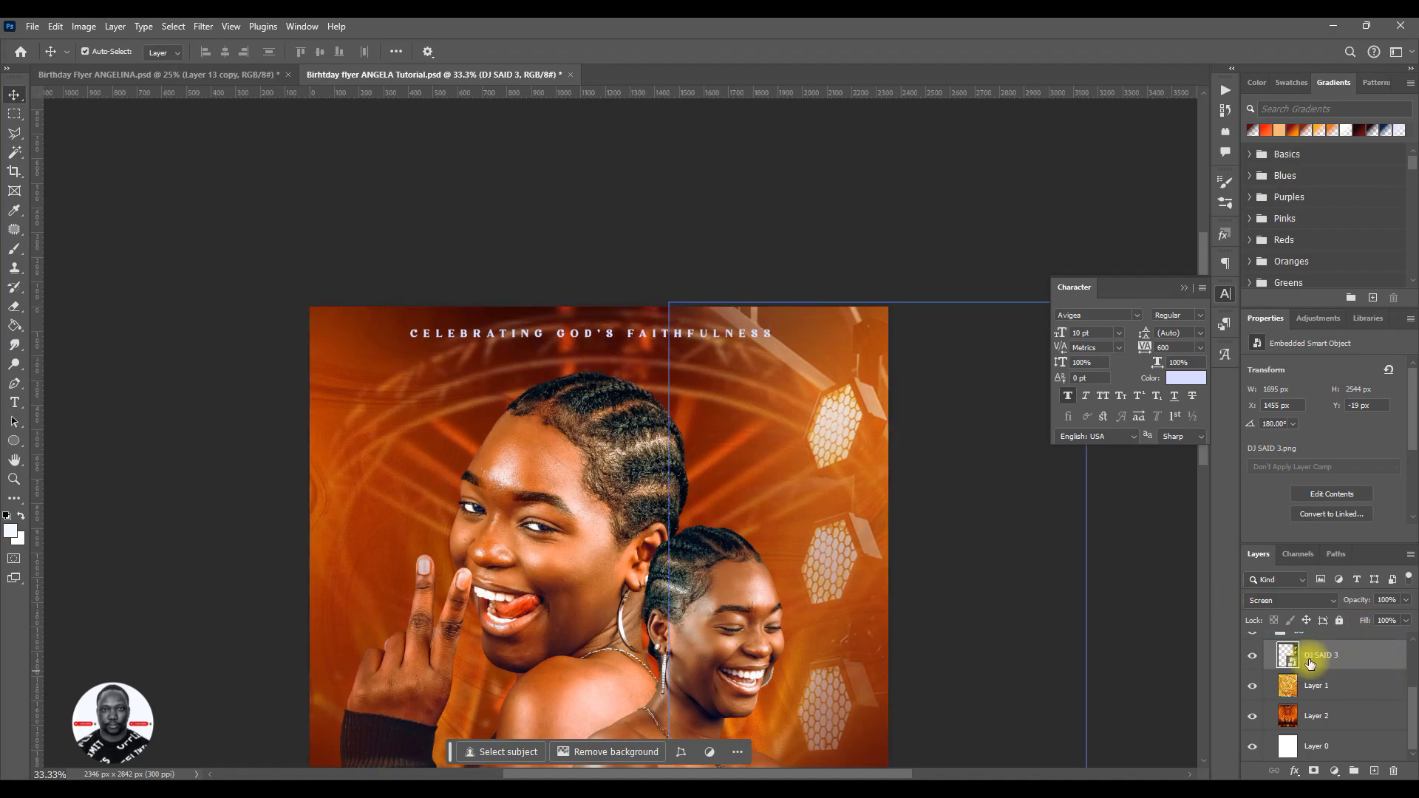
{"action": "left_click", "coordinate": [1322, 716]}
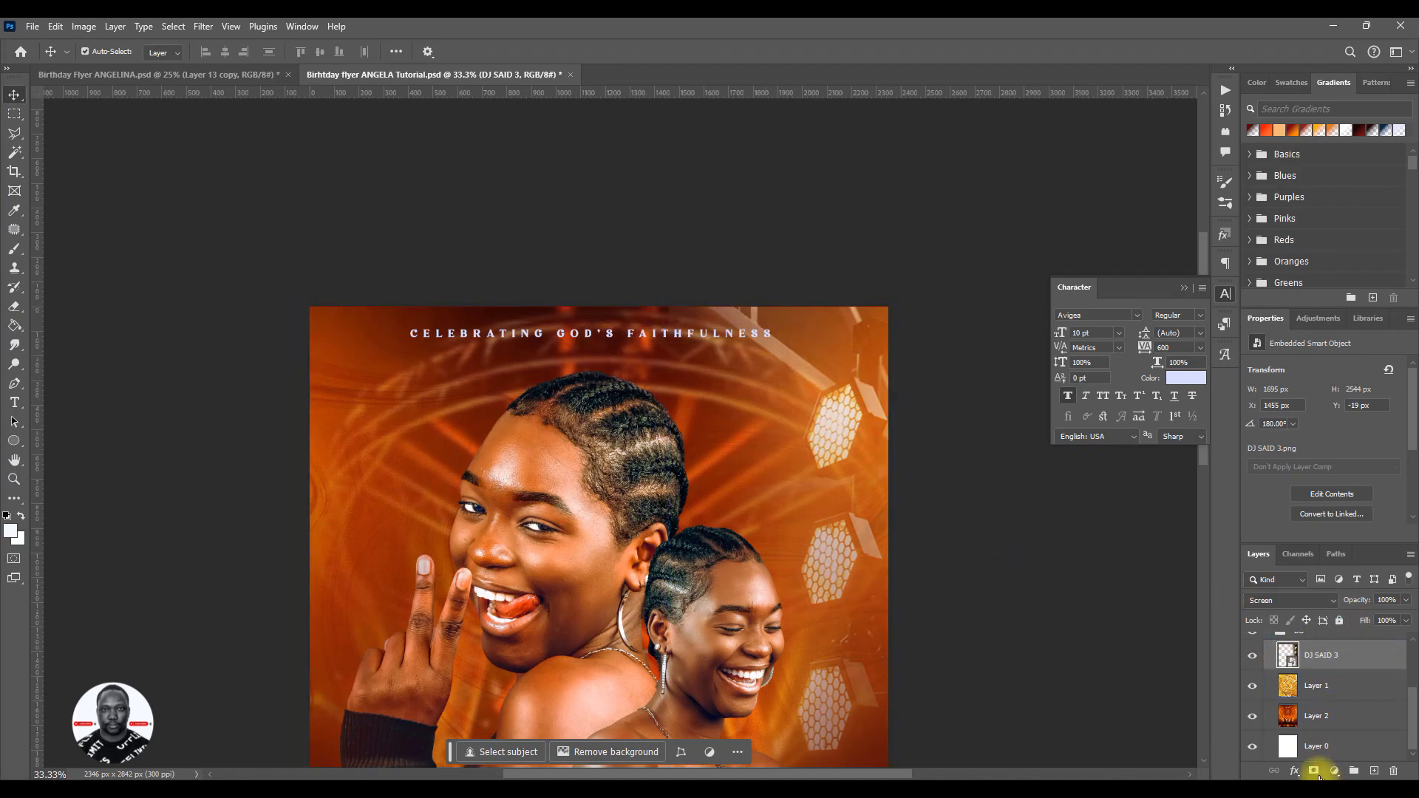
{"action": "left_click", "coordinate": [1314, 771]}
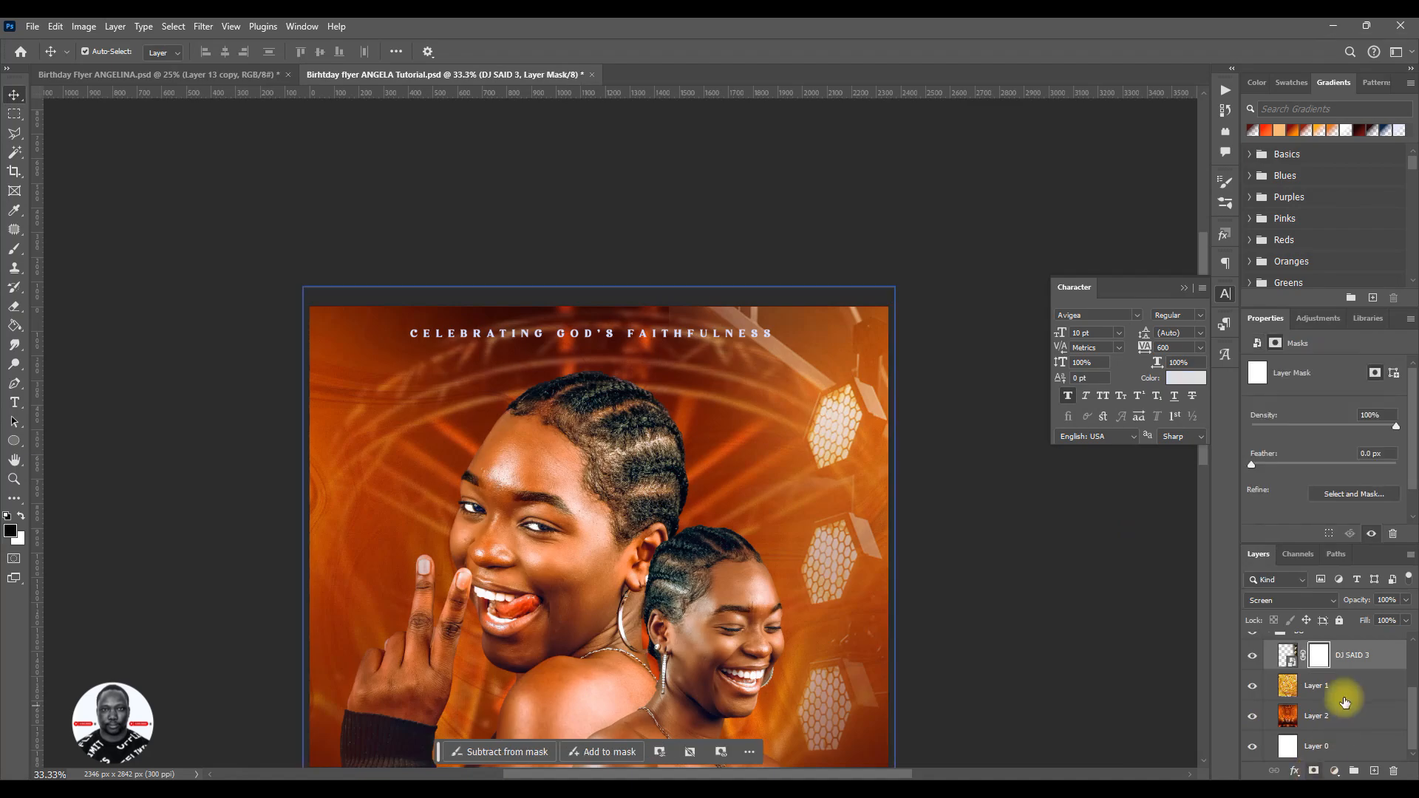
{"action": "left_click", "coordinate": [10, 250]}
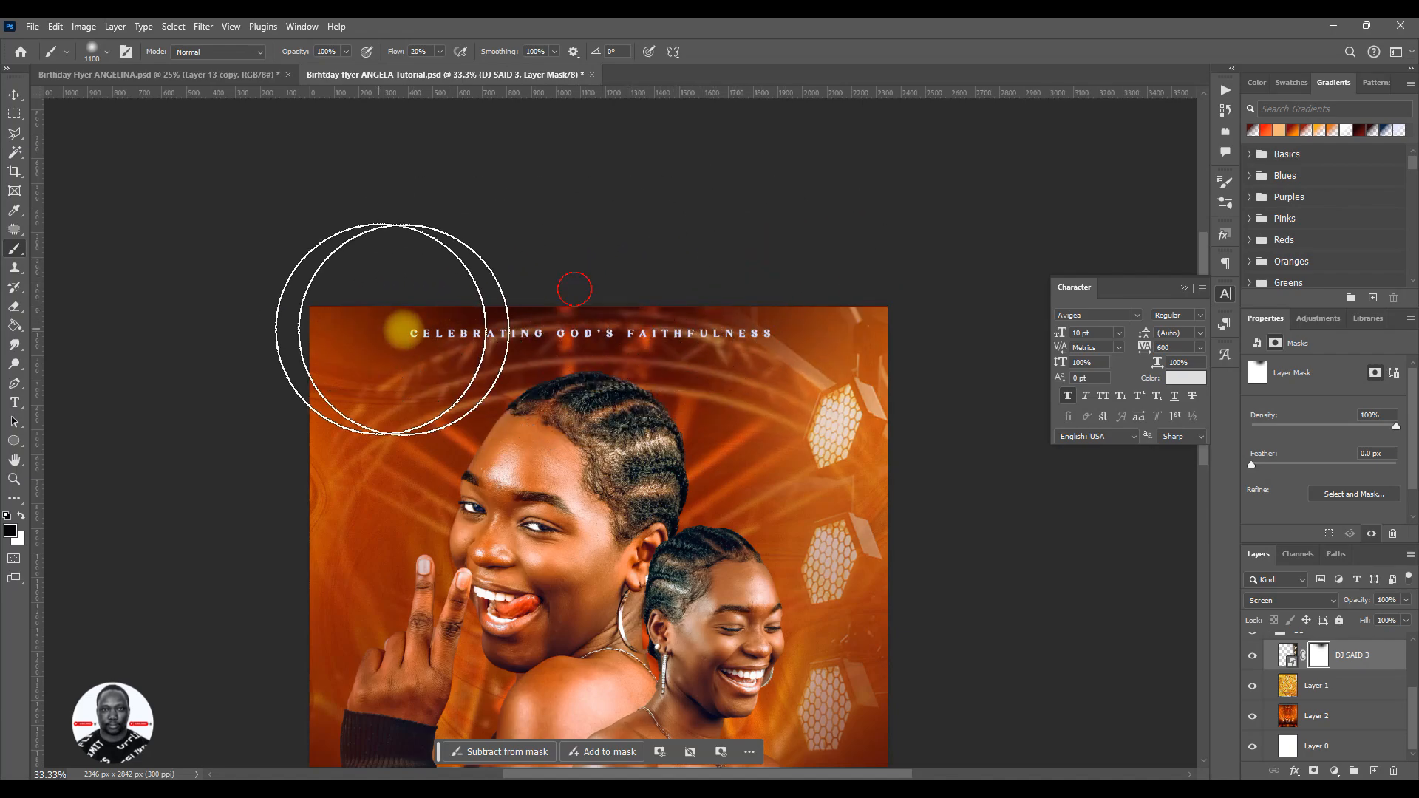
{"action": "key", "text": "v"}
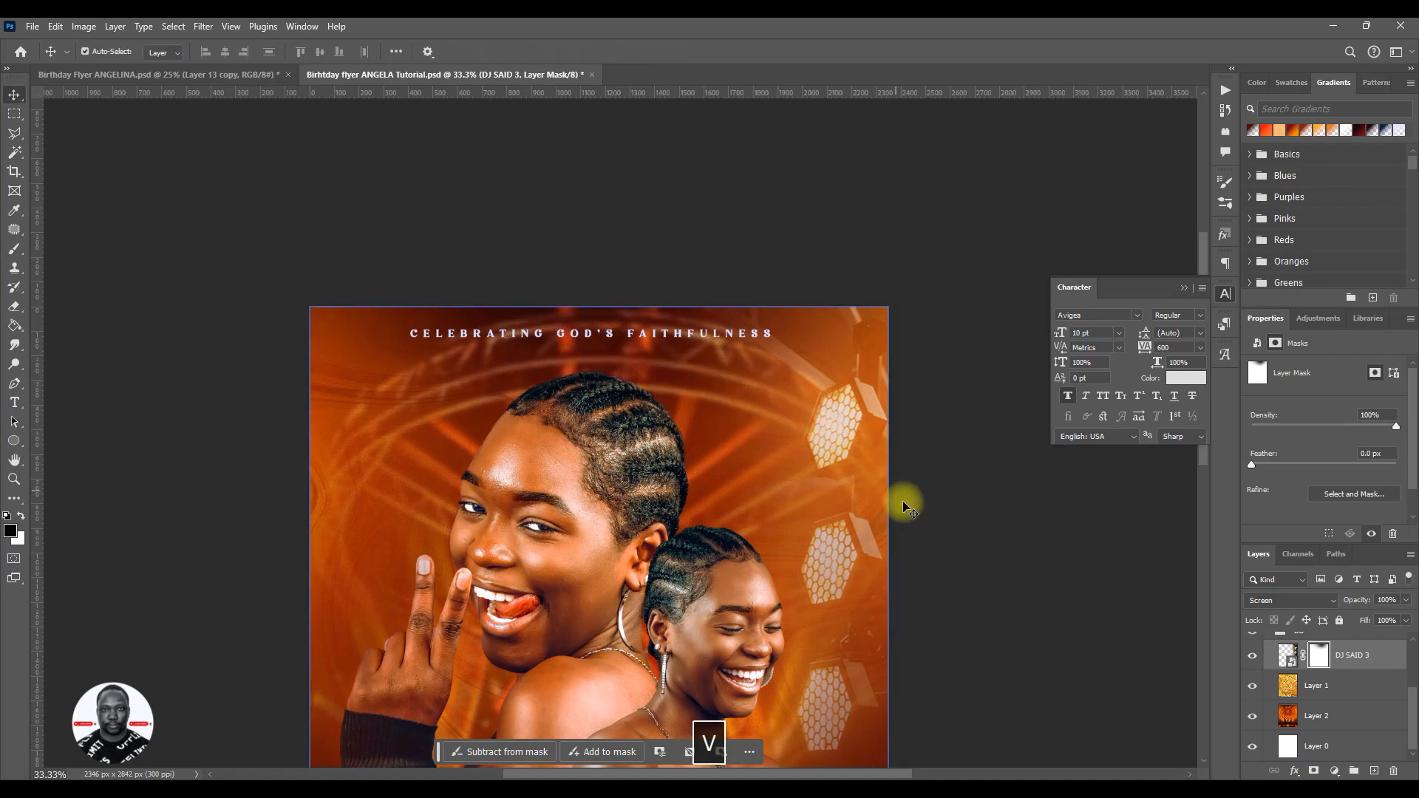
{"action": "key", "text": "ctrl+minus"}
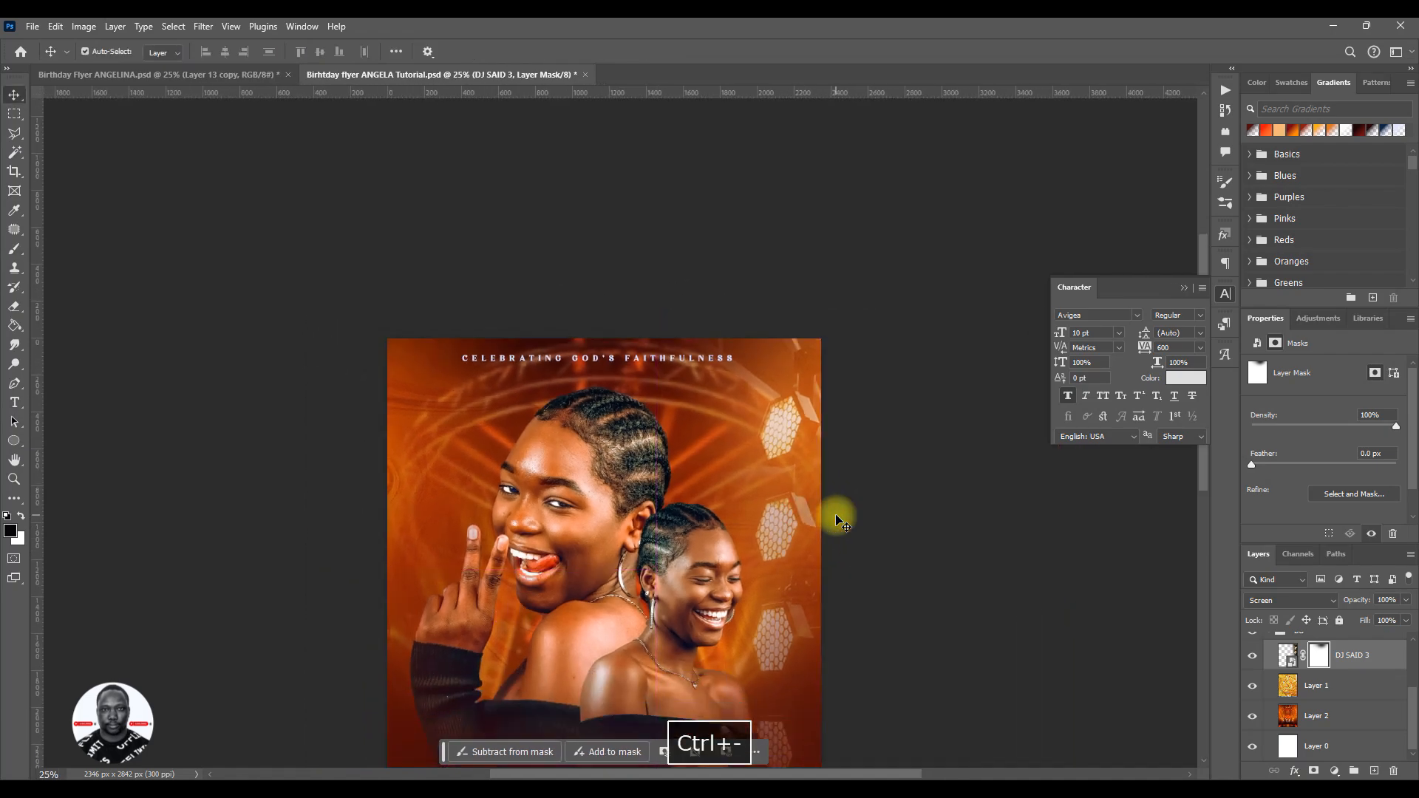
{"action": "left_click_drag", "start_coordinate": [651, 550], "coordinate": [672, 380]}
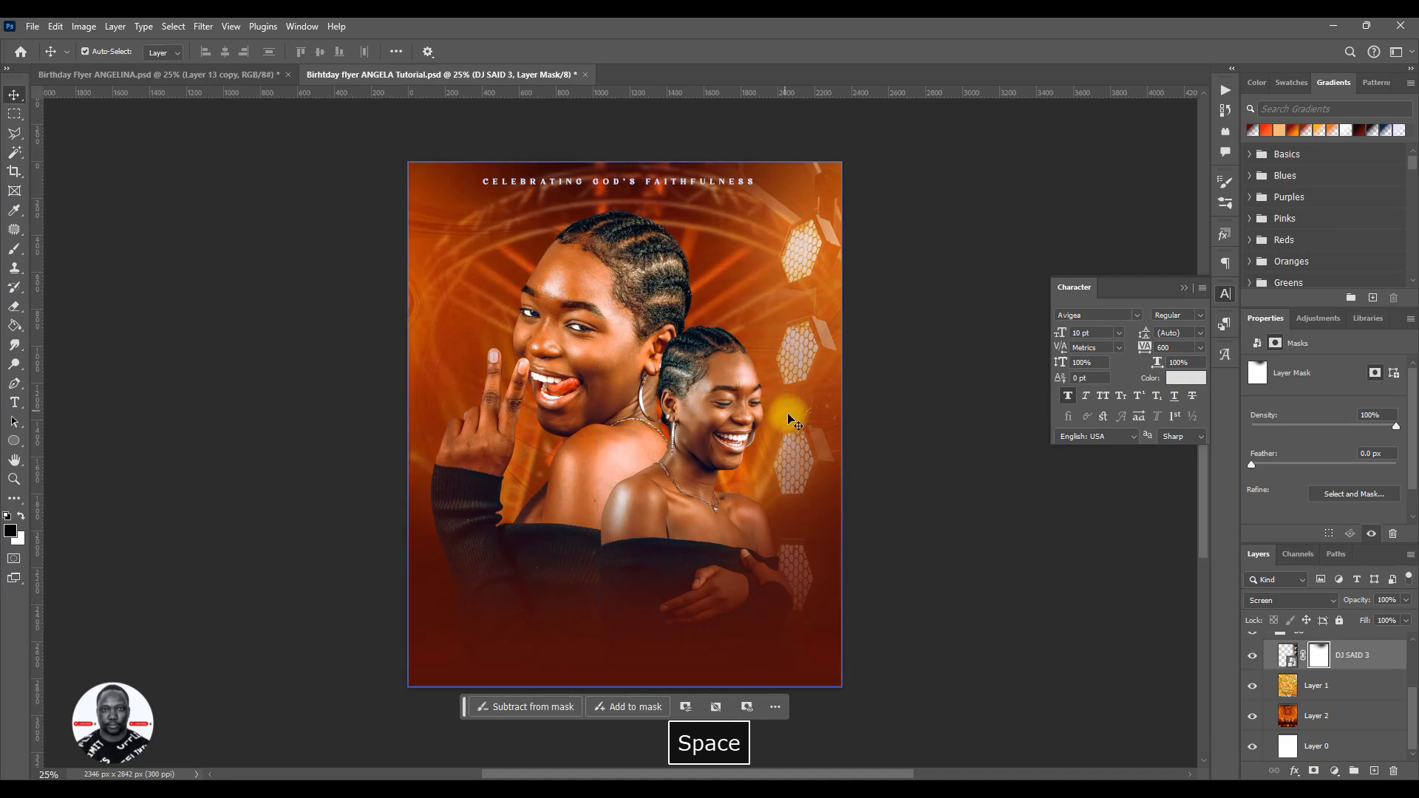
{"action": "left_click", "coordinate": [1288, 655]}
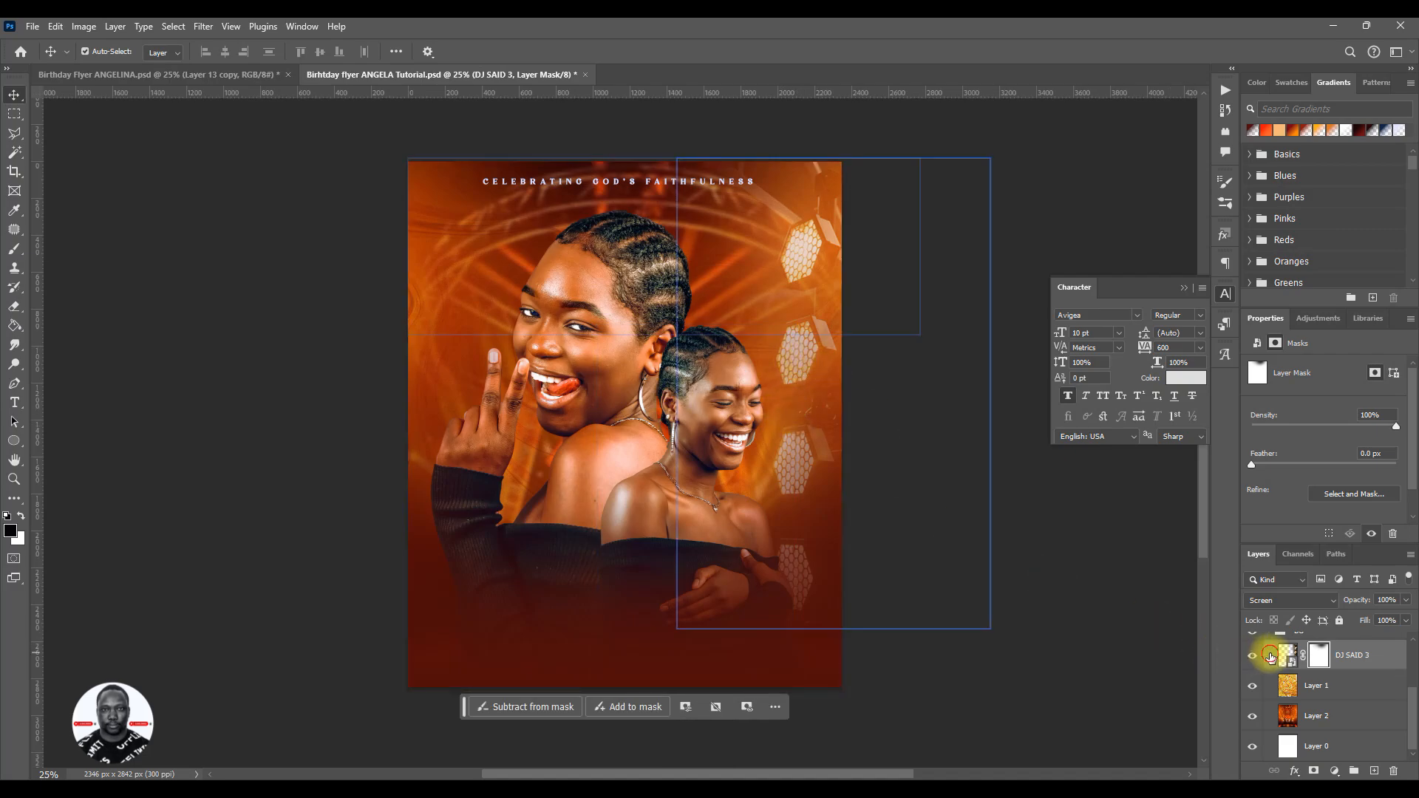
{"action": "left_click_drag", "start_coordinate": [763, 468], "coordinate": [743, 471]}
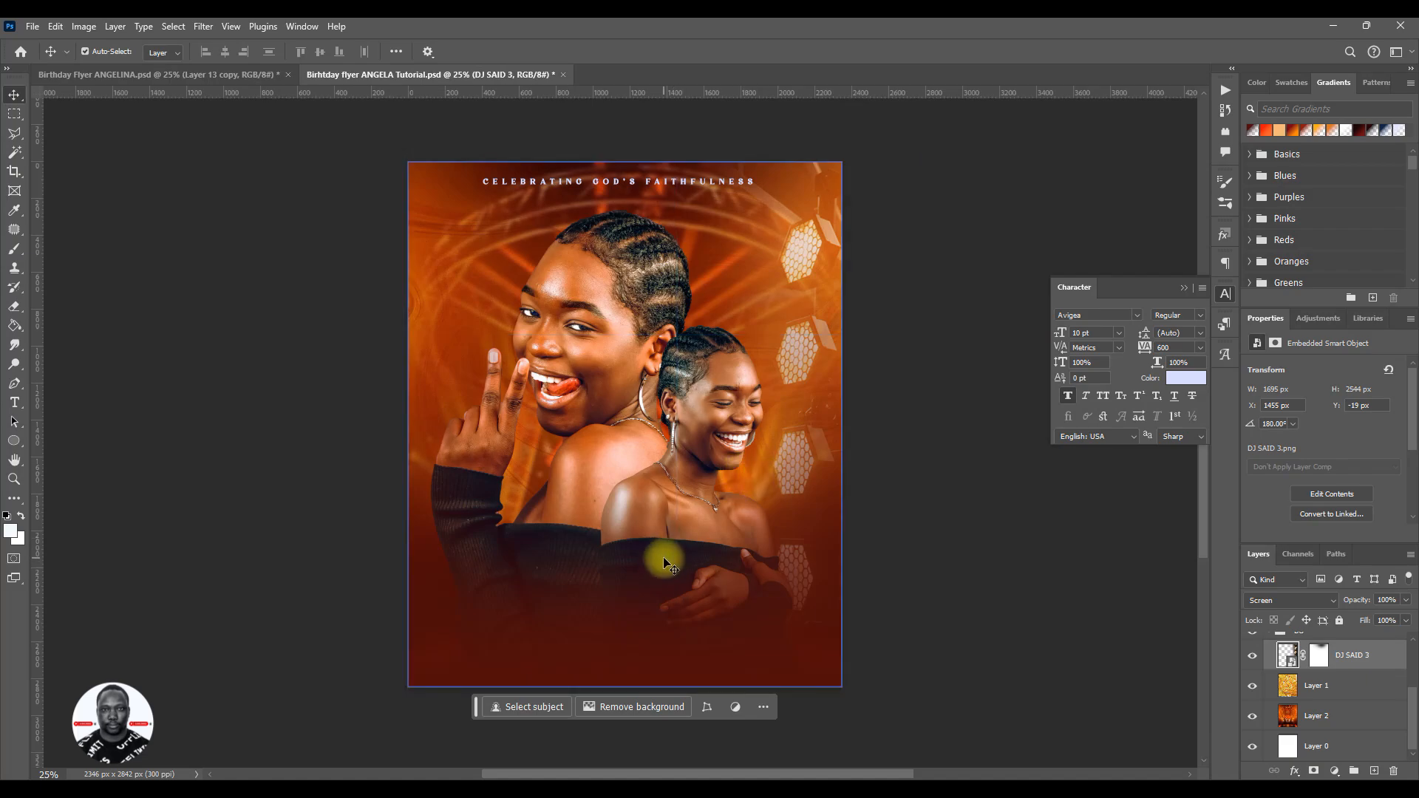
{"action": "key", "text": "ctrl+d"}
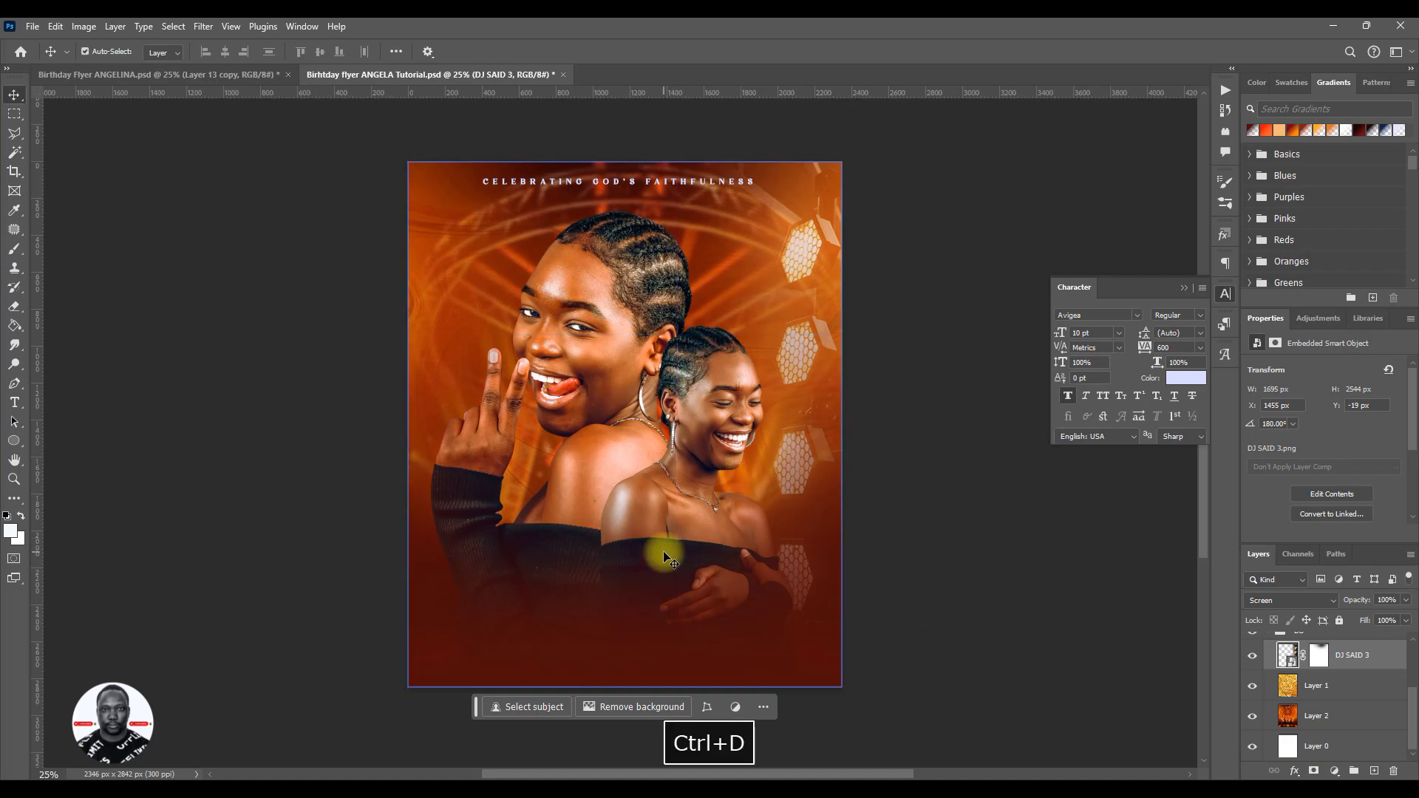
{"action": "left_click", "coordinate": [1360, 695]}
{"action": "scroll", "coordinate": [1360, 695], "scroll_direction": "up", "scroll_amount": 2}
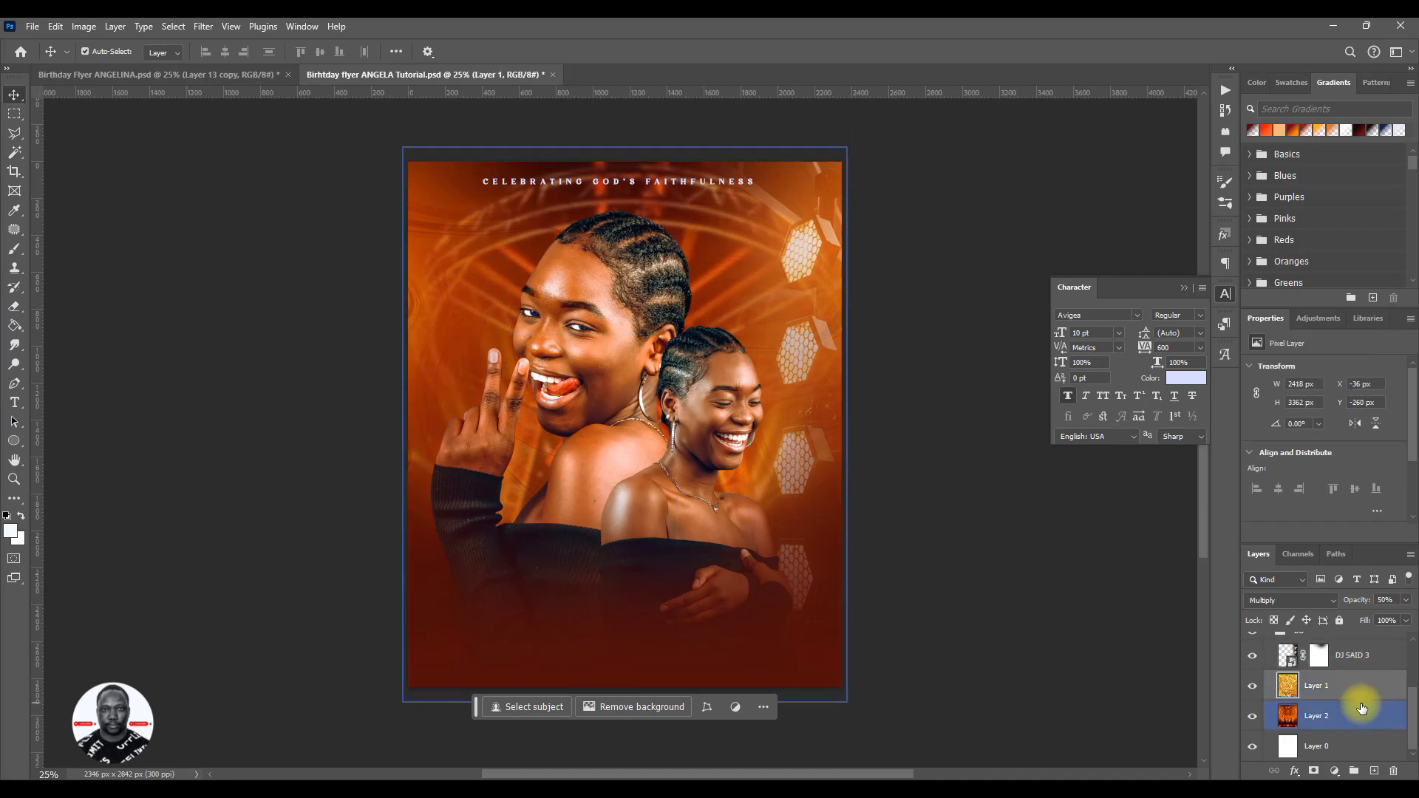
{"action": "left_click", "coordinate": [1359, 717]}
{"action": "left_click", "coordinate": [1340, 726]}
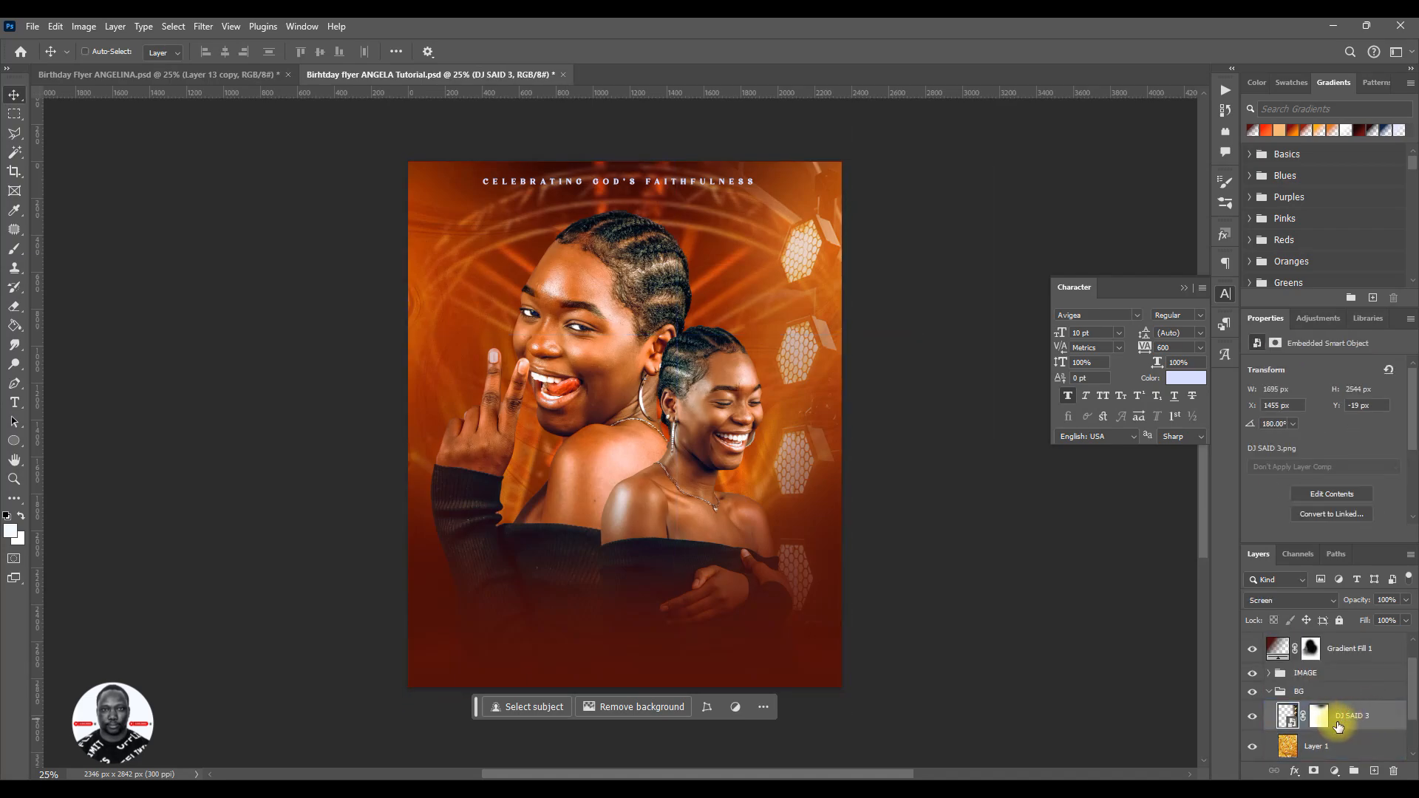
{"action": "key", "text": "ctrl+d"}
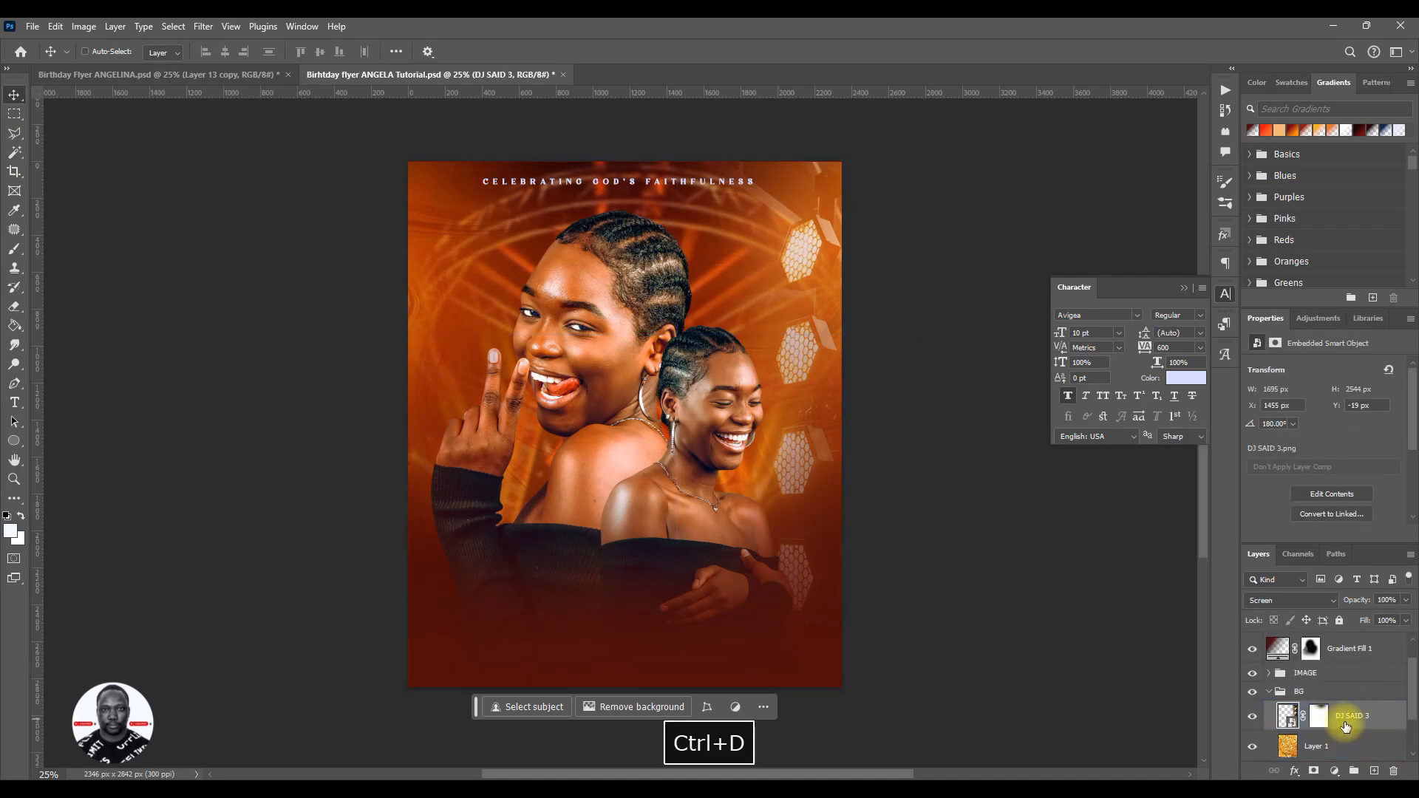
{"action": "left_click", "coordinate": [1382, 723]}
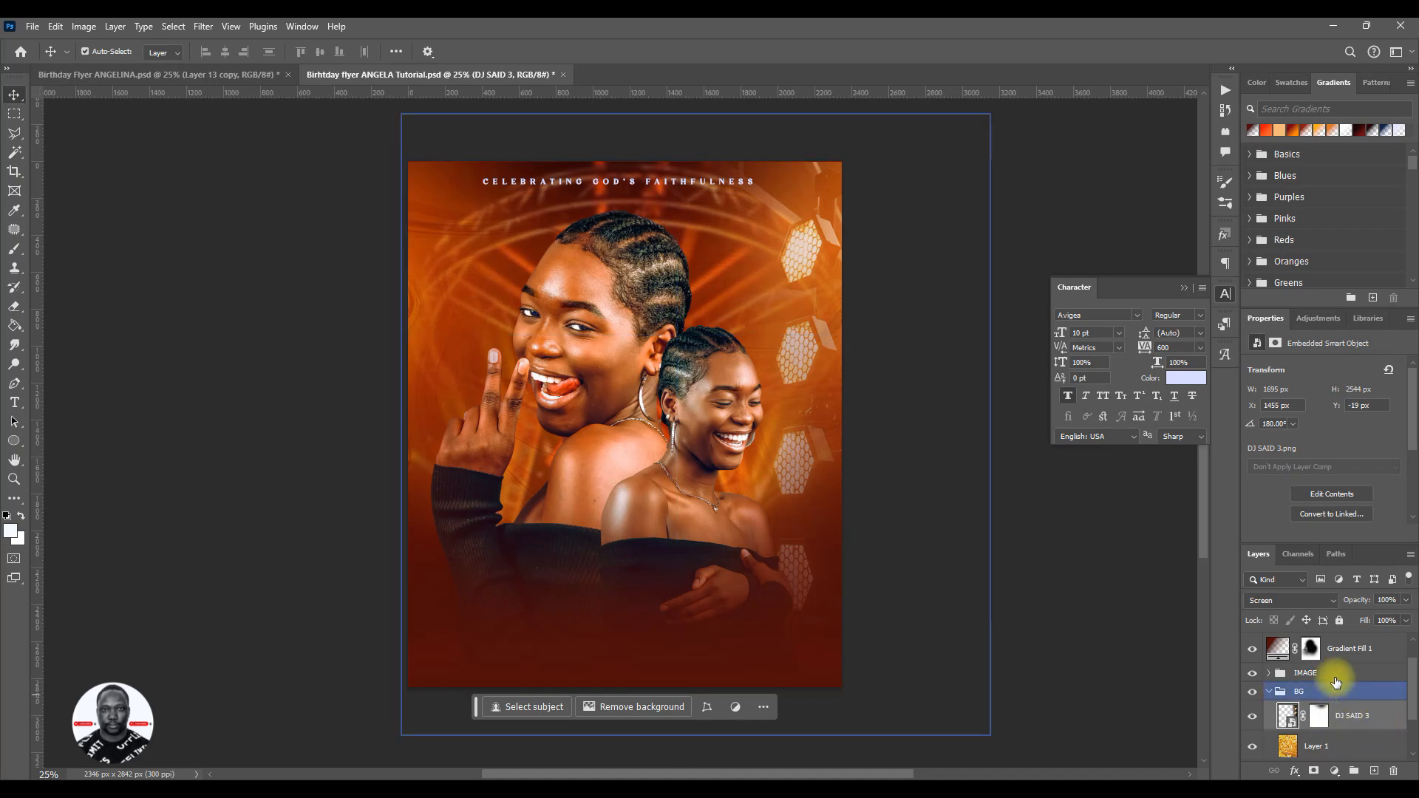
{"action": "left_click", "coordinate": [1352, 651]}
- Duplicate the masked DJ SAID 3 layer within the same document as DJ SAID 3 copy
{"action": "left_click", "coordinate": [1359, 720], "text": "ctrl"}
{"action": "left_click", "coordinate": [1356, 719]}
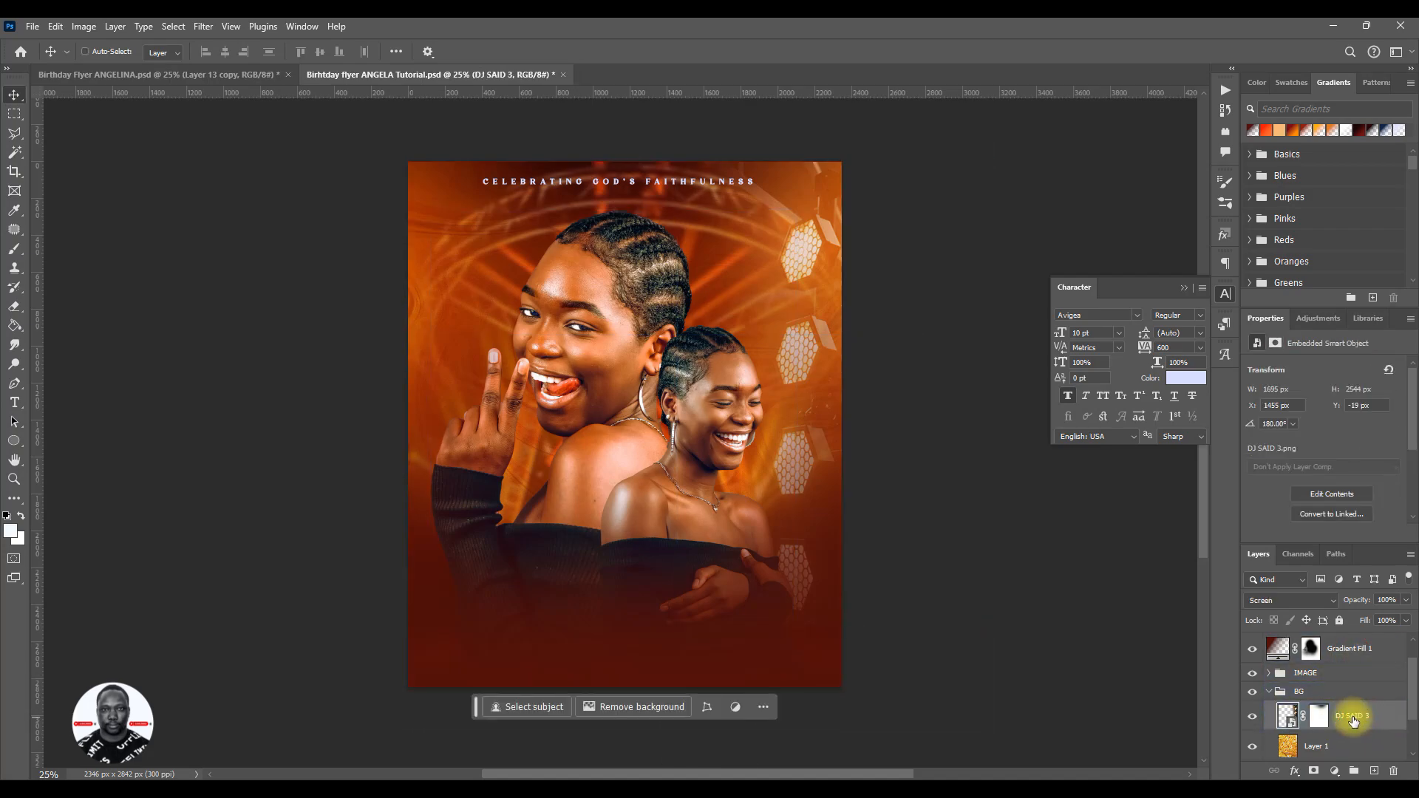
{"action": "key", "text": "ctrl+d"}
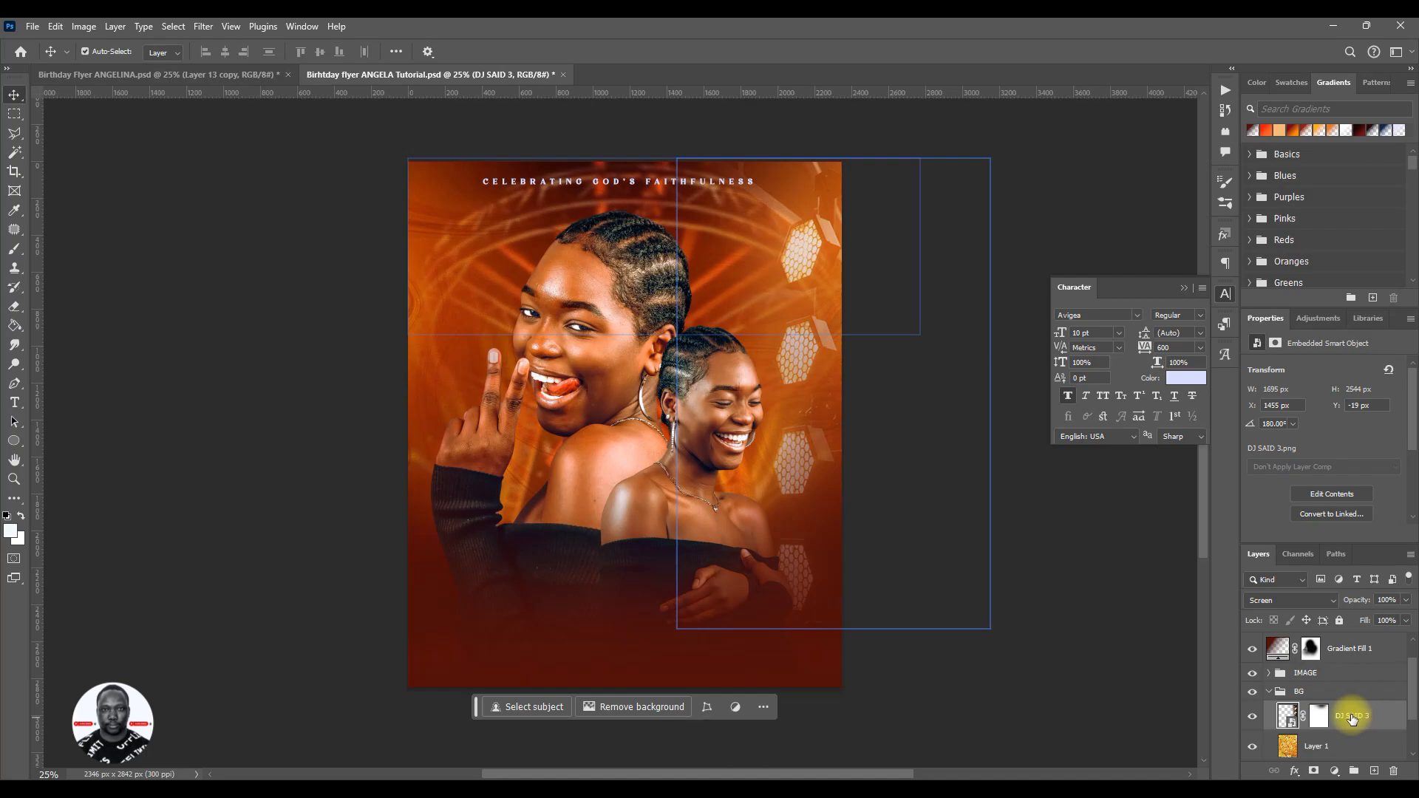
{"action": "right_click", "coordinate": [1353, 721]}
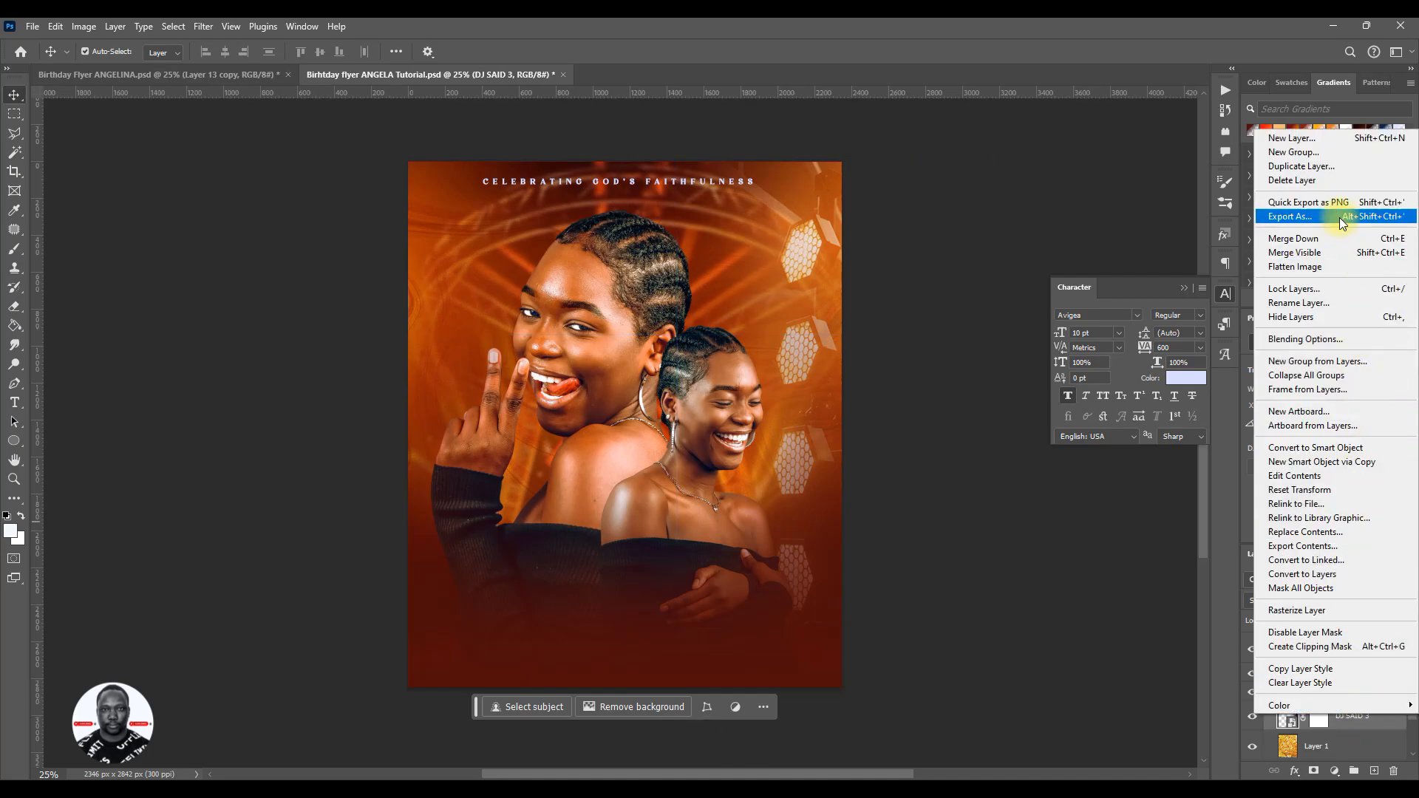
{"action": "left_click", "coordinate": [1303, 167]}
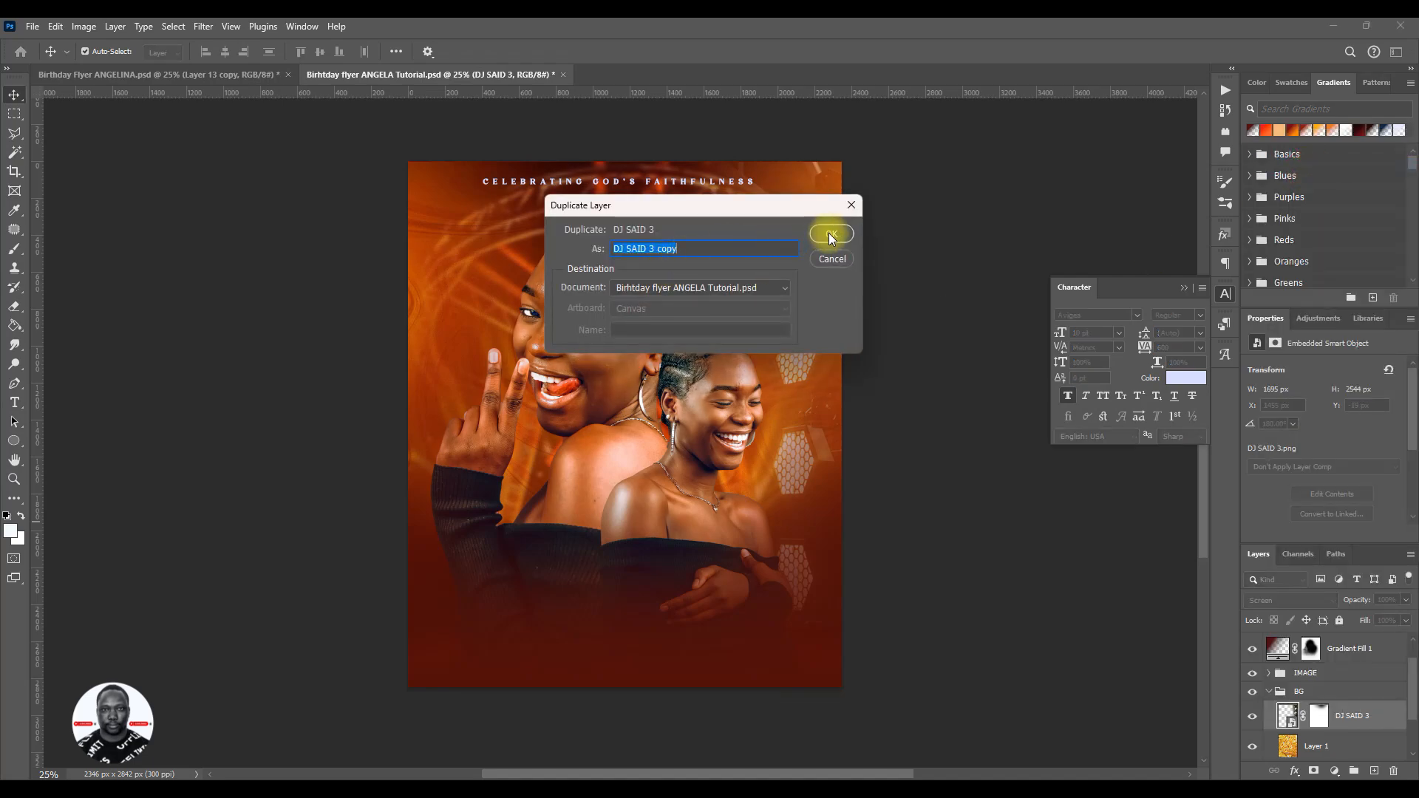
{"action": "left_click", "coordinate": [828, 233]}
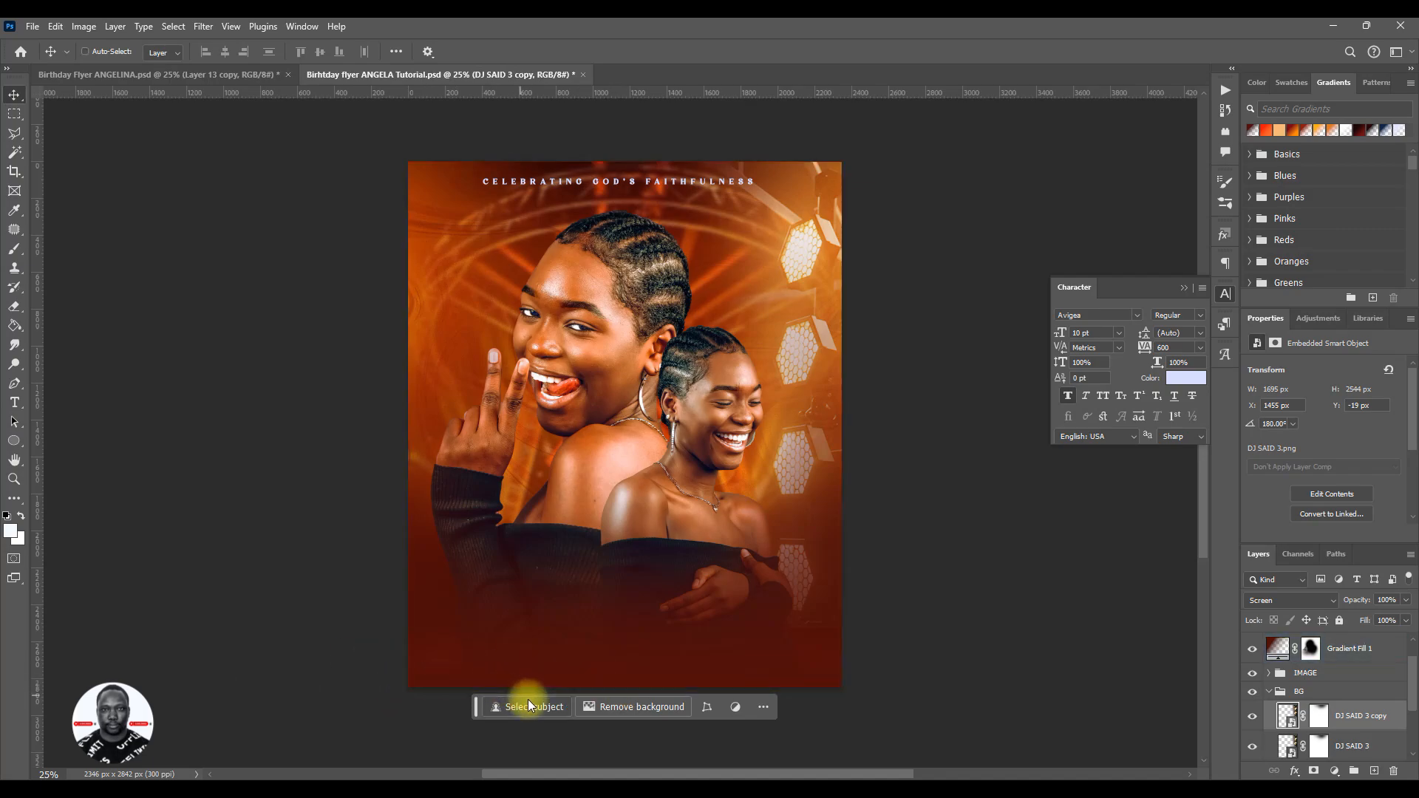
- Flip the DJ SAID 3 copy horizontally, scale it to about 76%, and place its lamps along the flyer's lower left edge
{"action": "key", "text": "ctrl+t"}
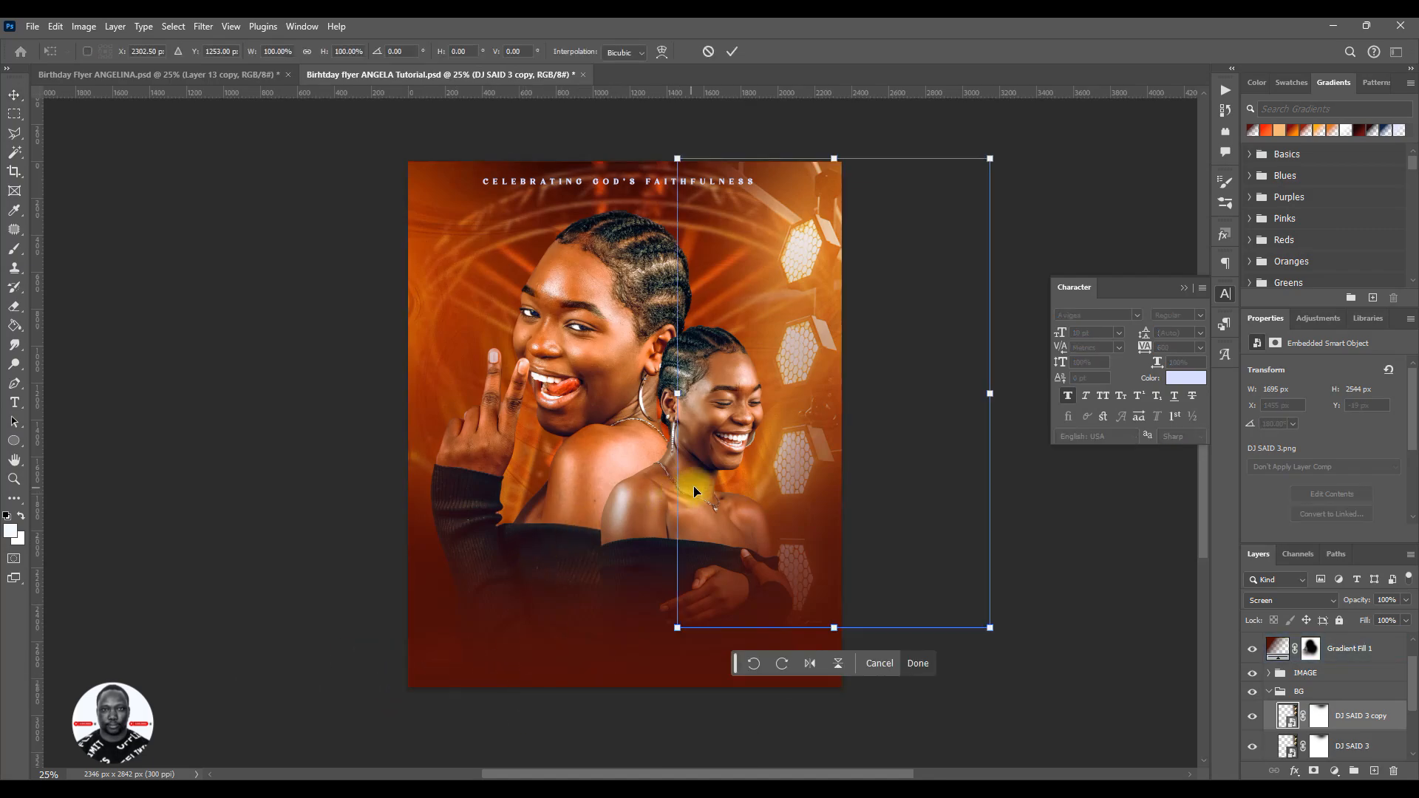
{"action": "right_click", "coordinate": [742, 313]}
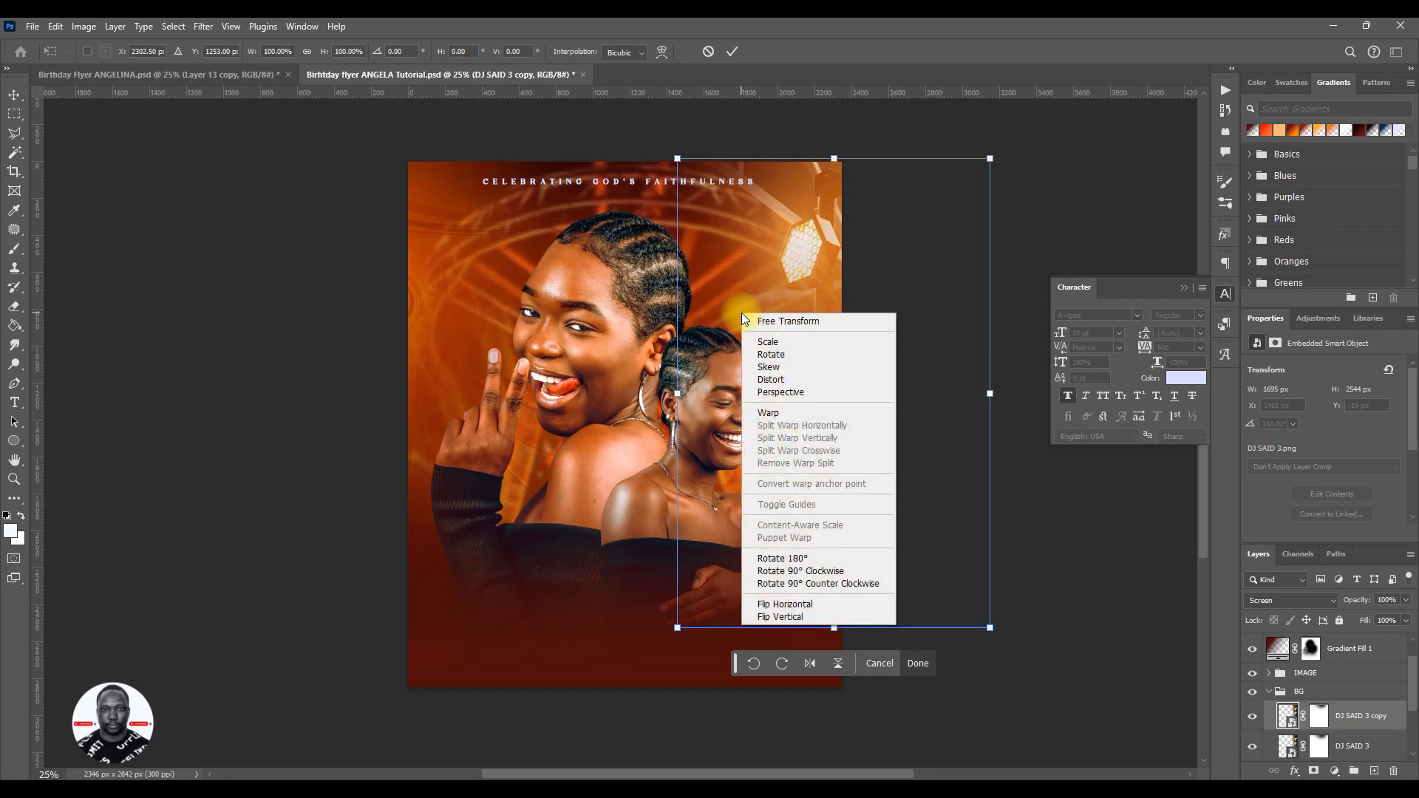
{"action": "left_click", "coordinate": [774, 607]}
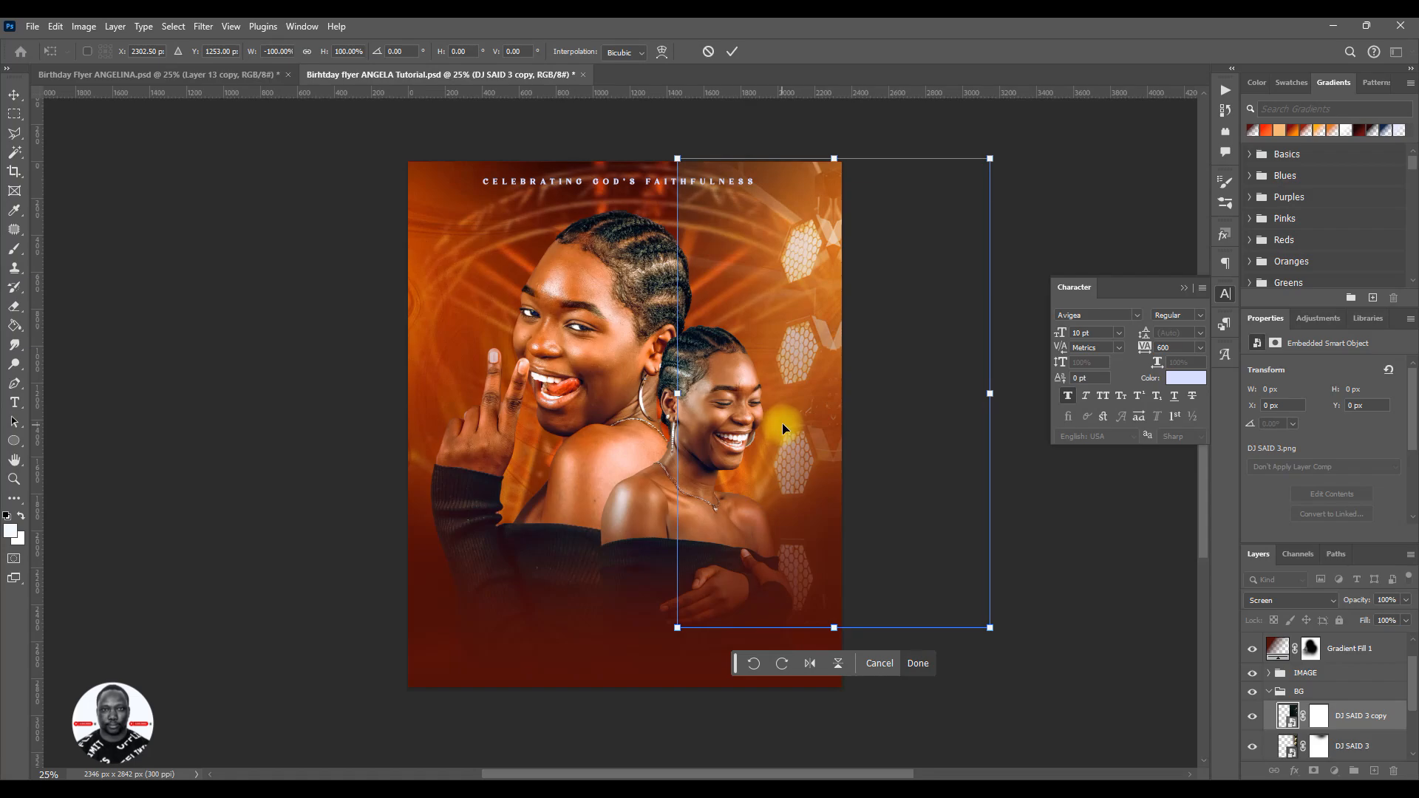
{"action": "left_click_drag", "start_coordinate": [810, 411], "coordinate": [412, 374]}
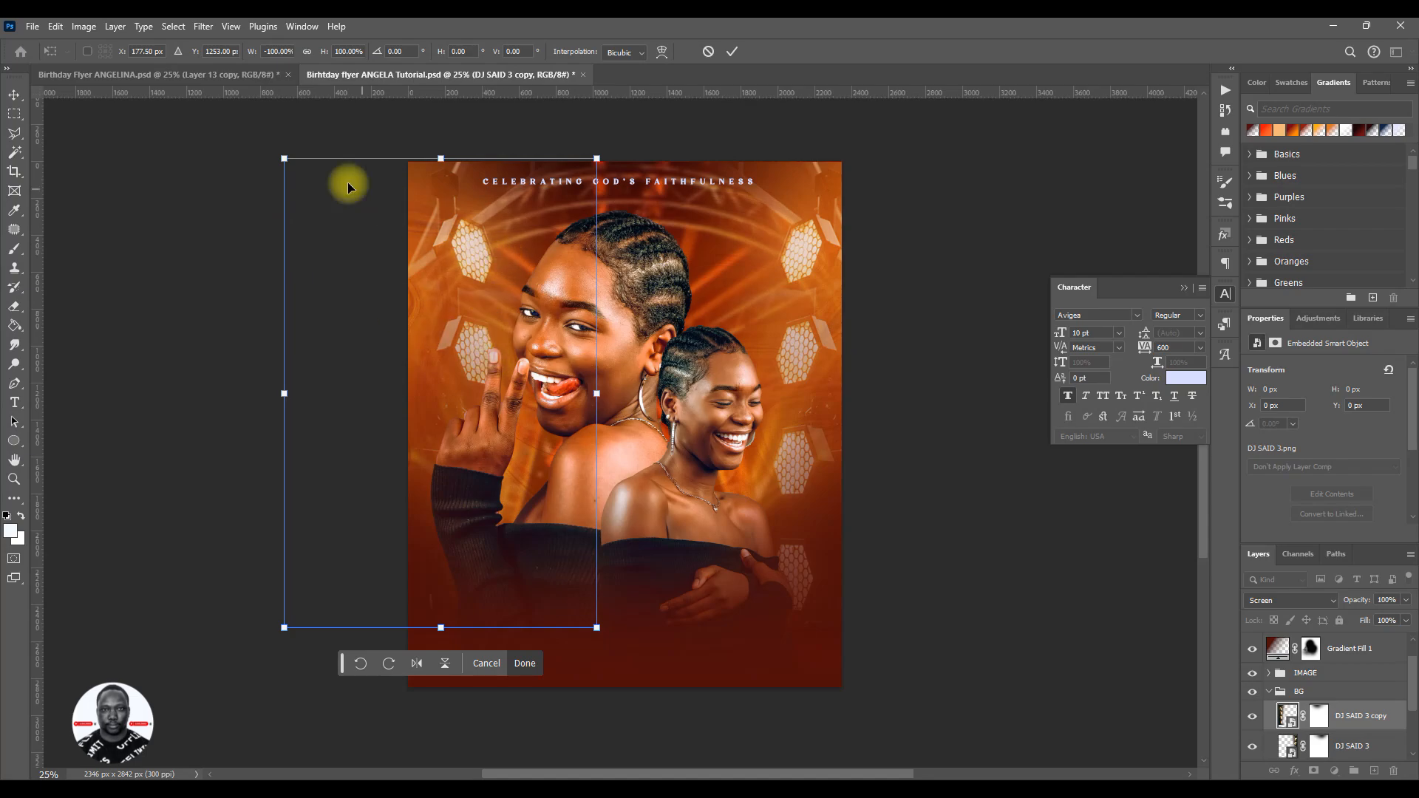
{"action": "left_click_drag", "start_coordinate": [286, 158], "coordinate": [367, 309]}
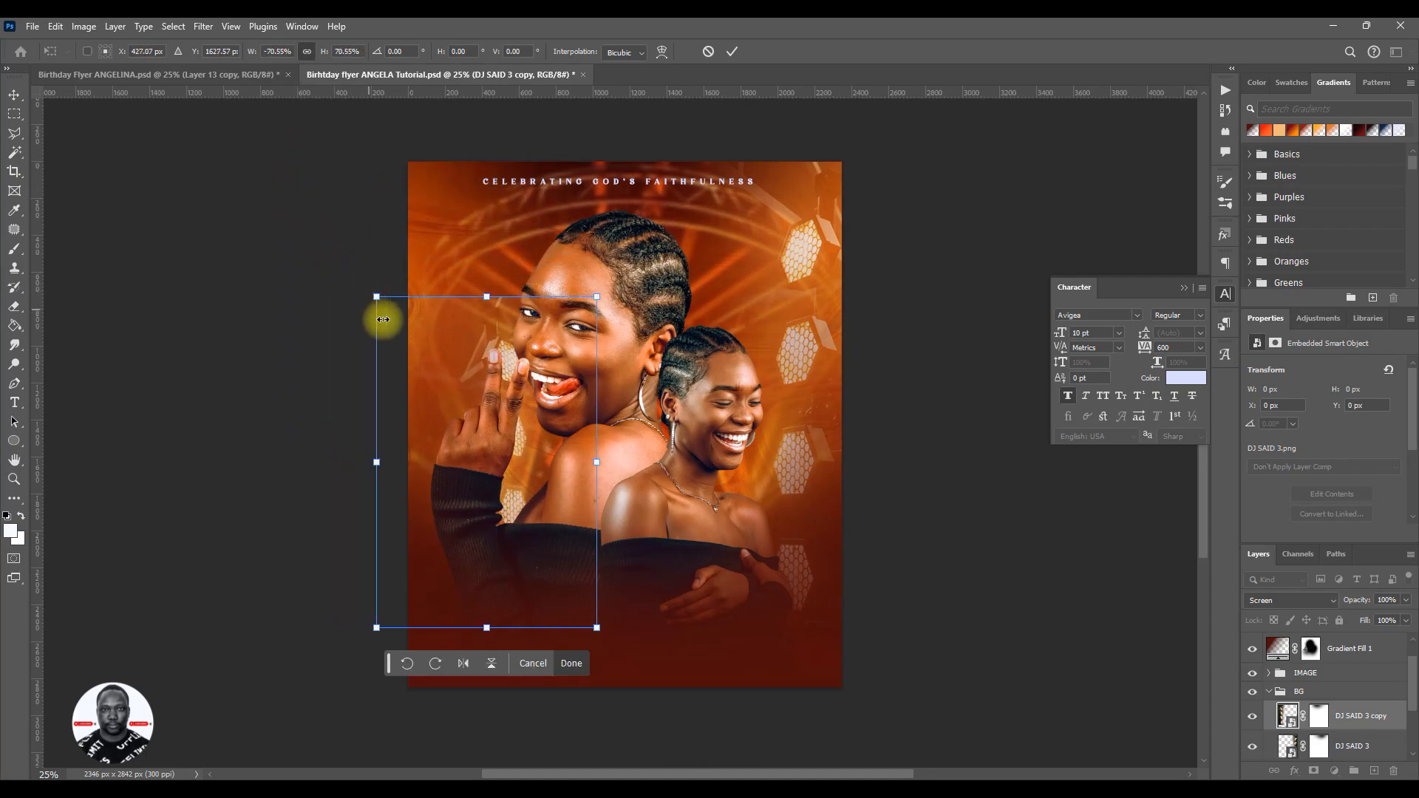
{"action": "left_click_drag", "start_coordinate": [556, 466], "coordinate": [477, 491]}
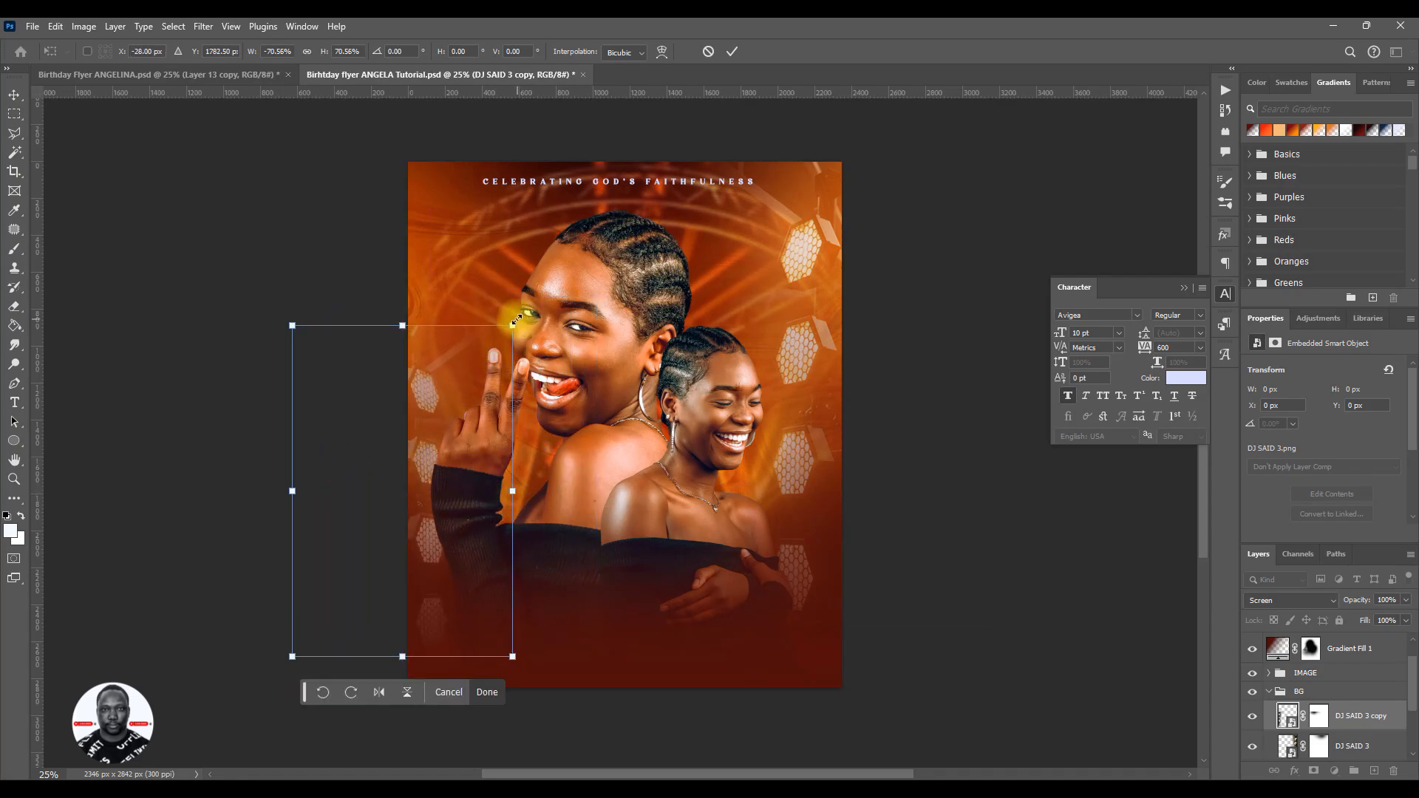
{"action": "left_click_drag", "start_coordinate": [512, 325], "coordinate": [529, 298]}
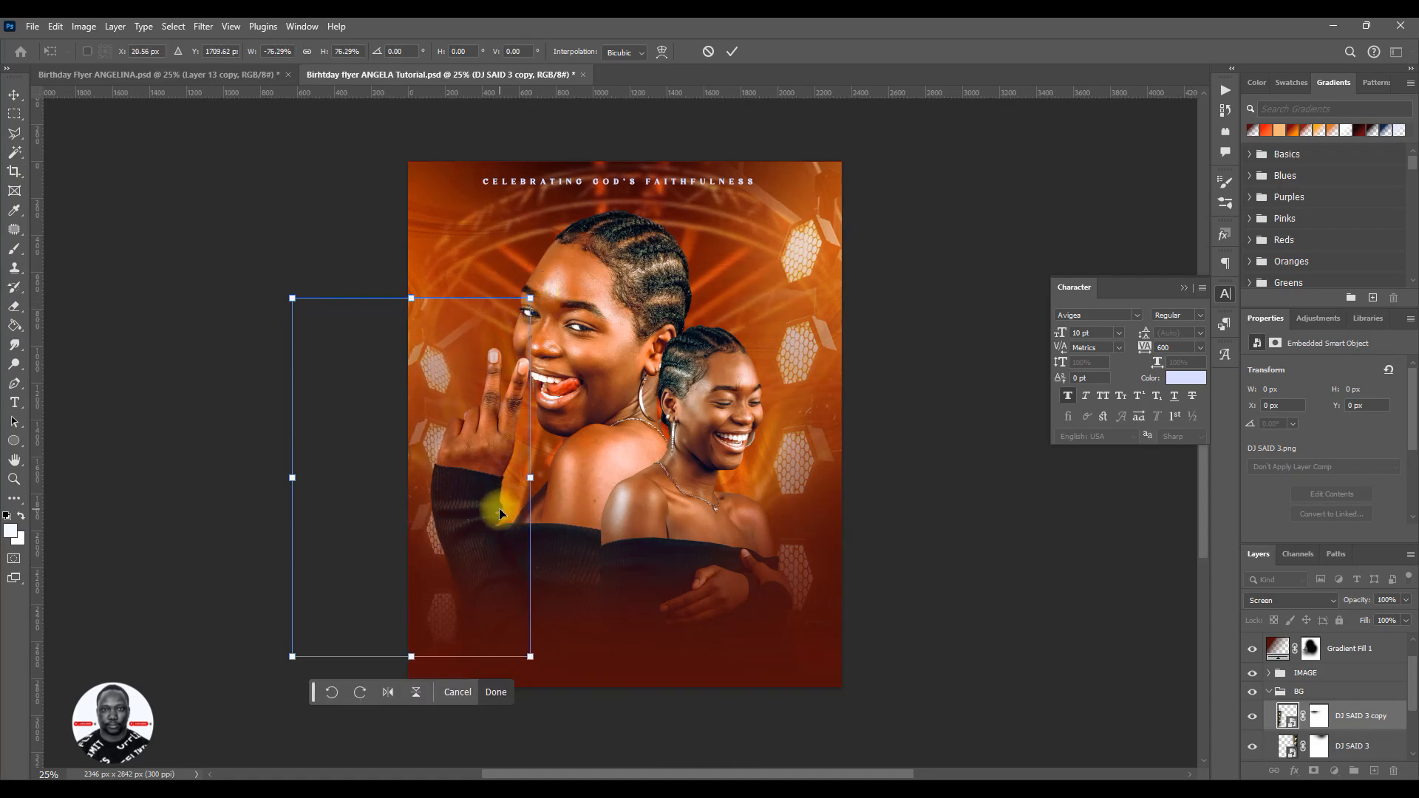
{"action": "mouse_move", "coordinate": [501, 507]}
{"action": "left_mouse_down"}
{"action": "mouse_move", "coordinate": [470, 518]}
{"action": "mouse_move", "coordinate": [481, 528]}
{"action": "left_mouse_up"}
{"action": "left_click", "coordinate": [728, 54]}
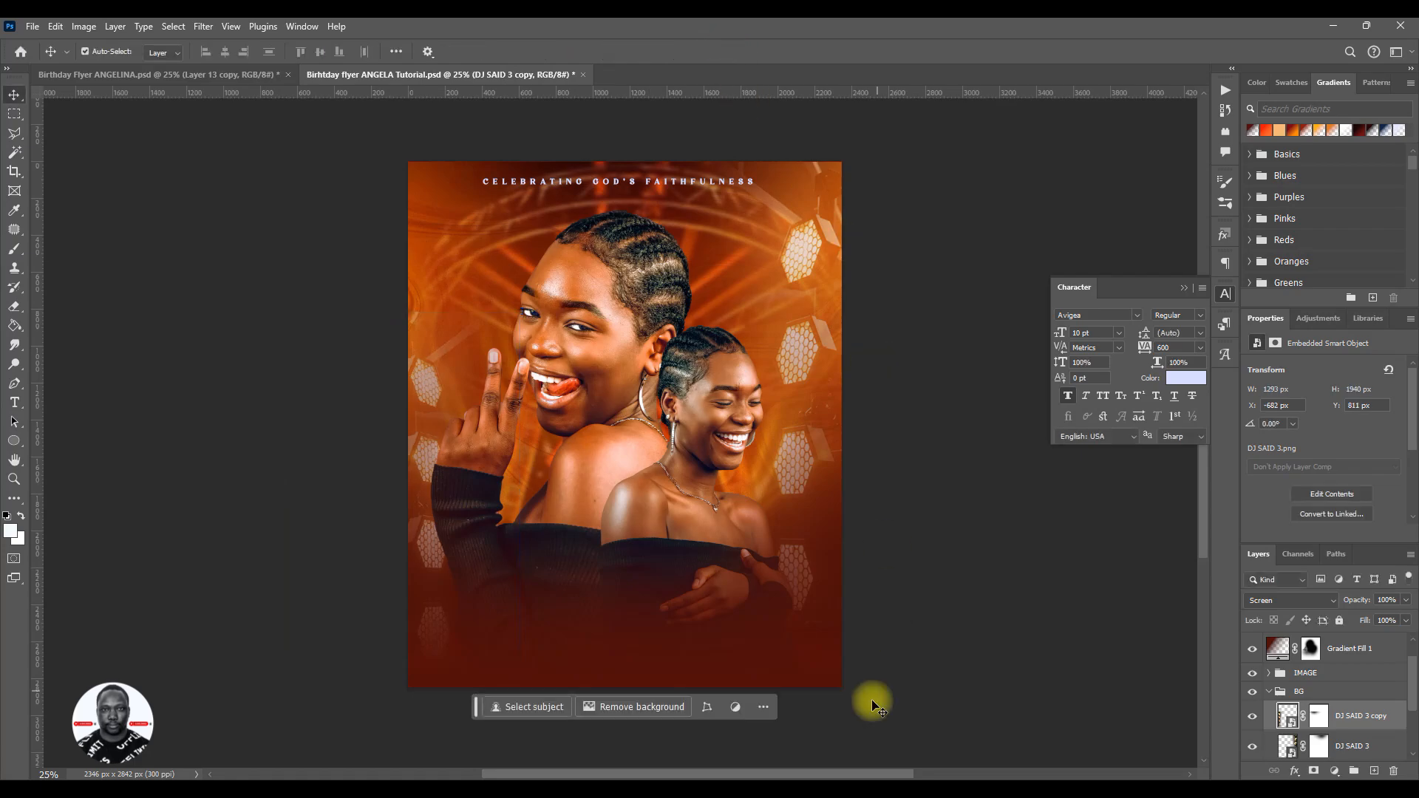
- Check the reference flyer Birthday Flyer ANGELINA.psd and nudge the IMAGE group with both portraits slightly to the right in the tutorial flyer
{"action": "left_click", "coordinate": [237, 77]}
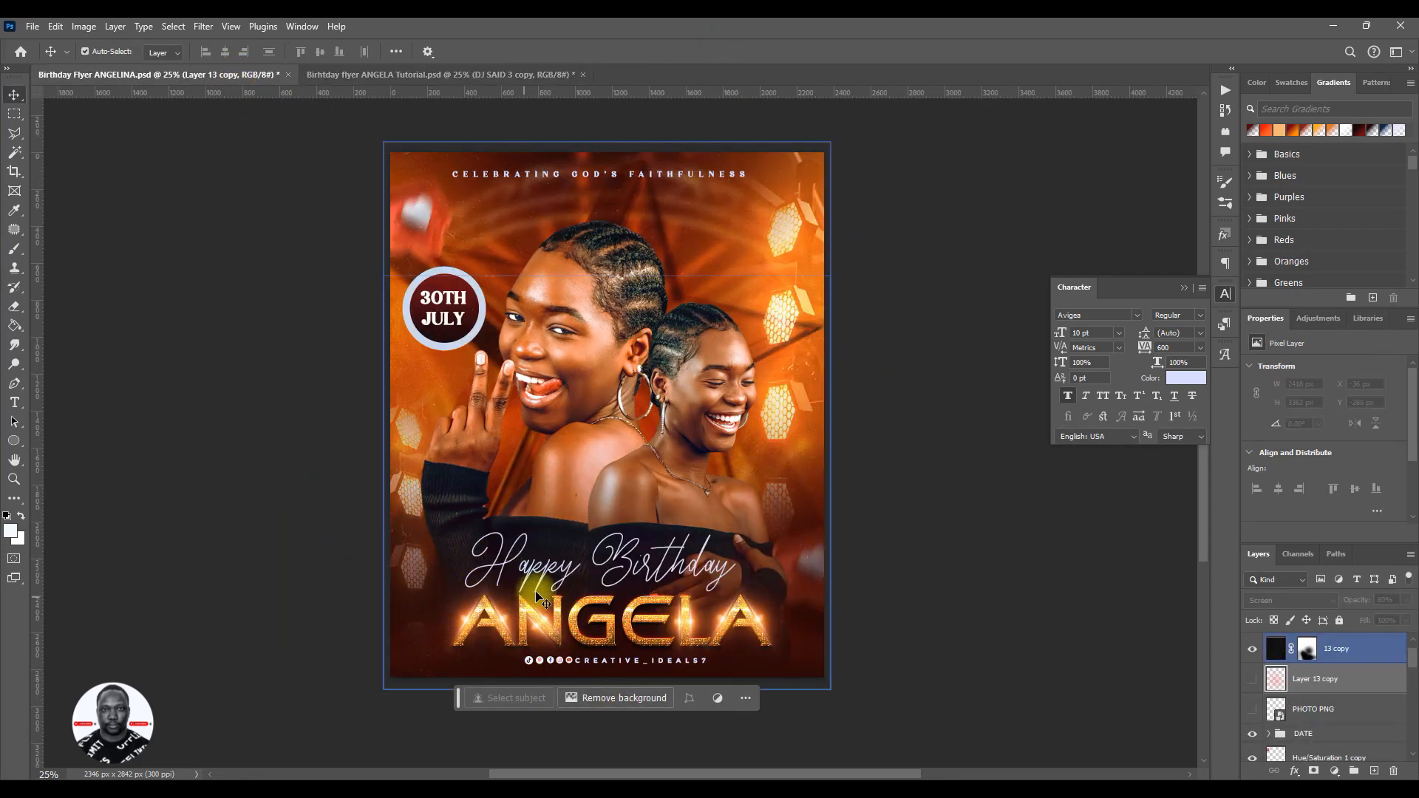
{"action": "left_click", "coordinate": [382, 80]}
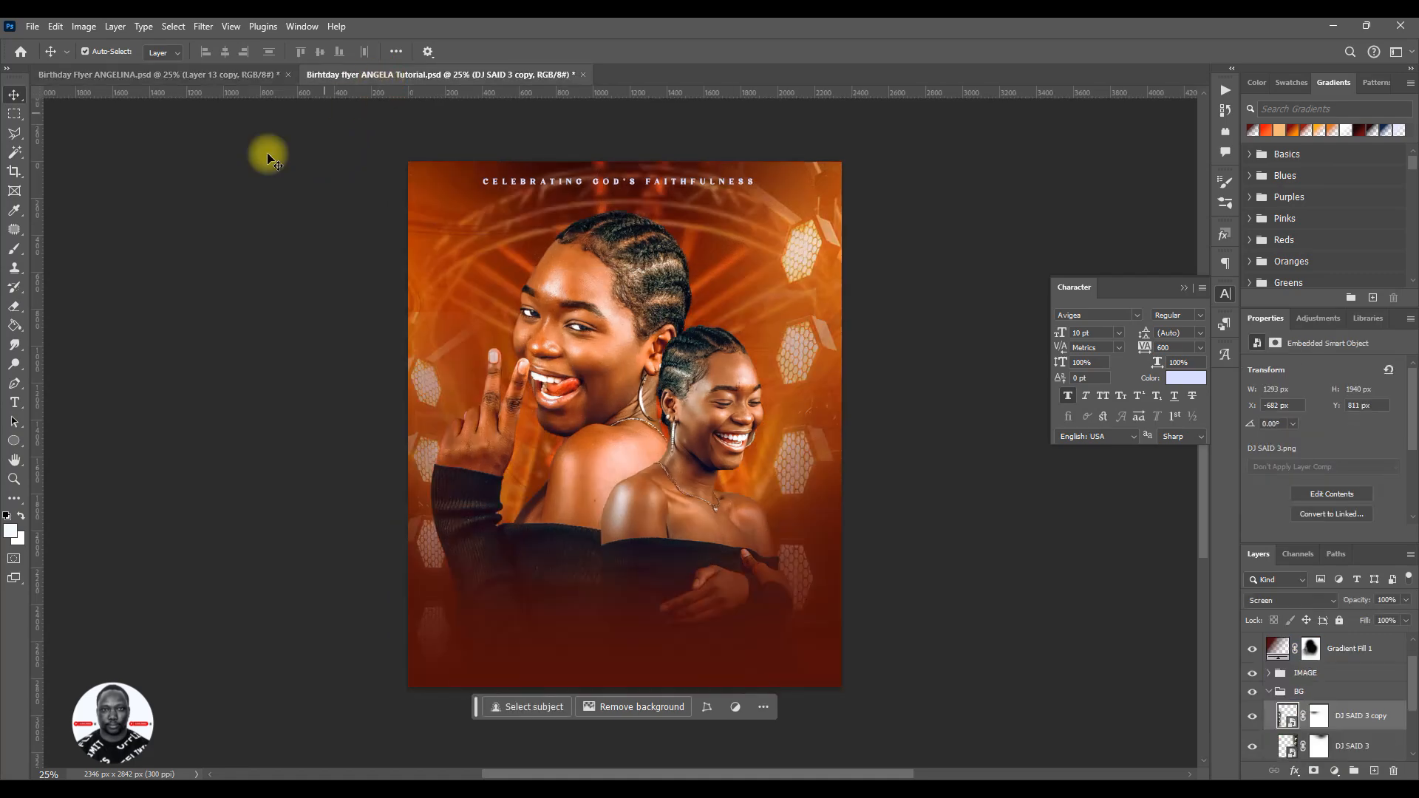
{"action": "left_click", "coordinate": [1280, 693]}
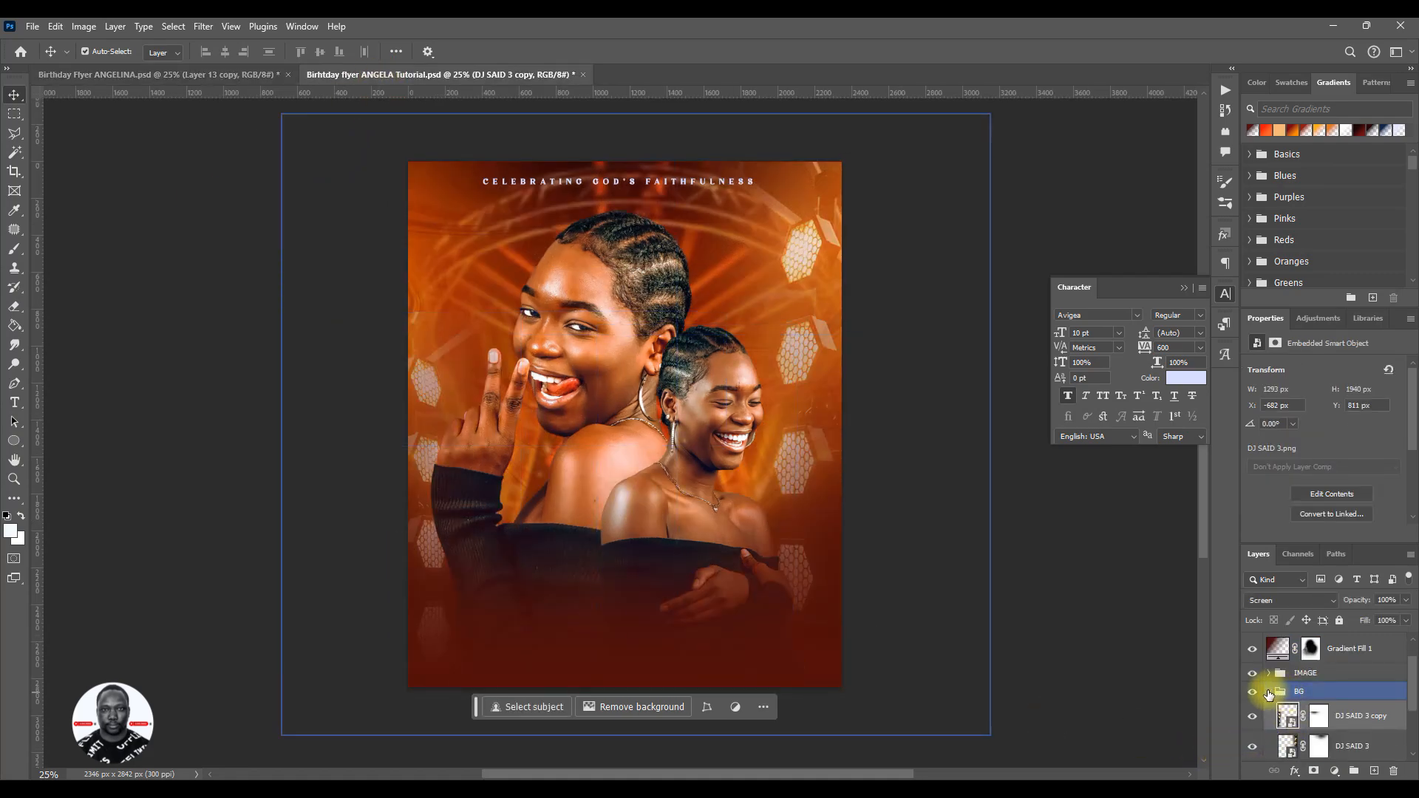
{"action": "left_click", "coordinate": [1321, 674]}
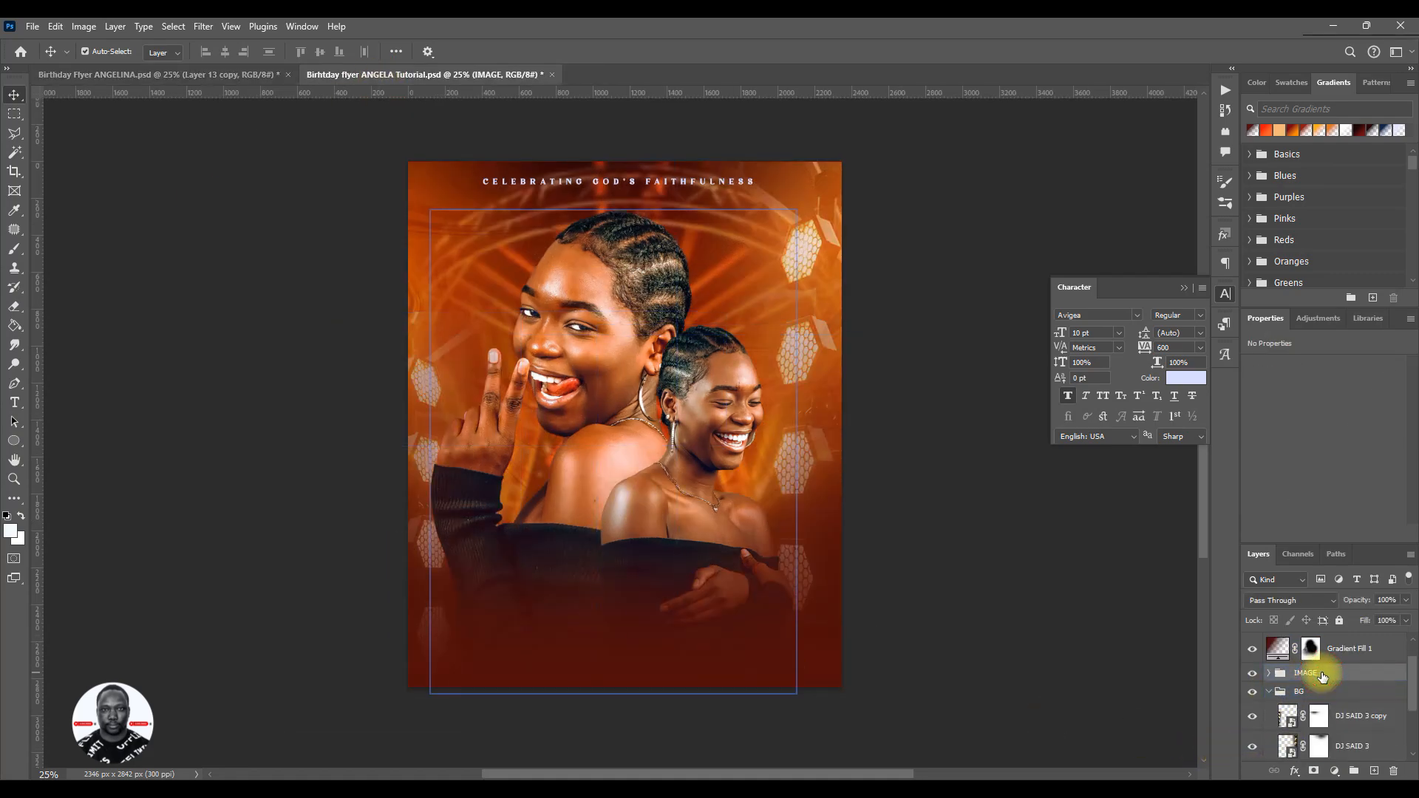
{"action": "key", "text": "Right"}
{"action": "key", "text": "Right"}
{"action": "key", "text": "Right"}
{"action": "key", "text": "Right"}
{"action": "key", "text": "Right"}
{"action": "key", "text": "Right"}
{"action": "key", "text": "Right"}
{"action": "key", "text": "Right"}
{"action": "key", "text": "Right"}
{"action": "key", "text": "Right"}
{"action": "key", "text": "Right"}
{"action": "key", "text": "Right"}
{"action": "key", "text": "Right"}
{"action": "key", "text": "Right"}
{"action": "key", "text": "Right"}
{"action": "key", "text": "Right"}
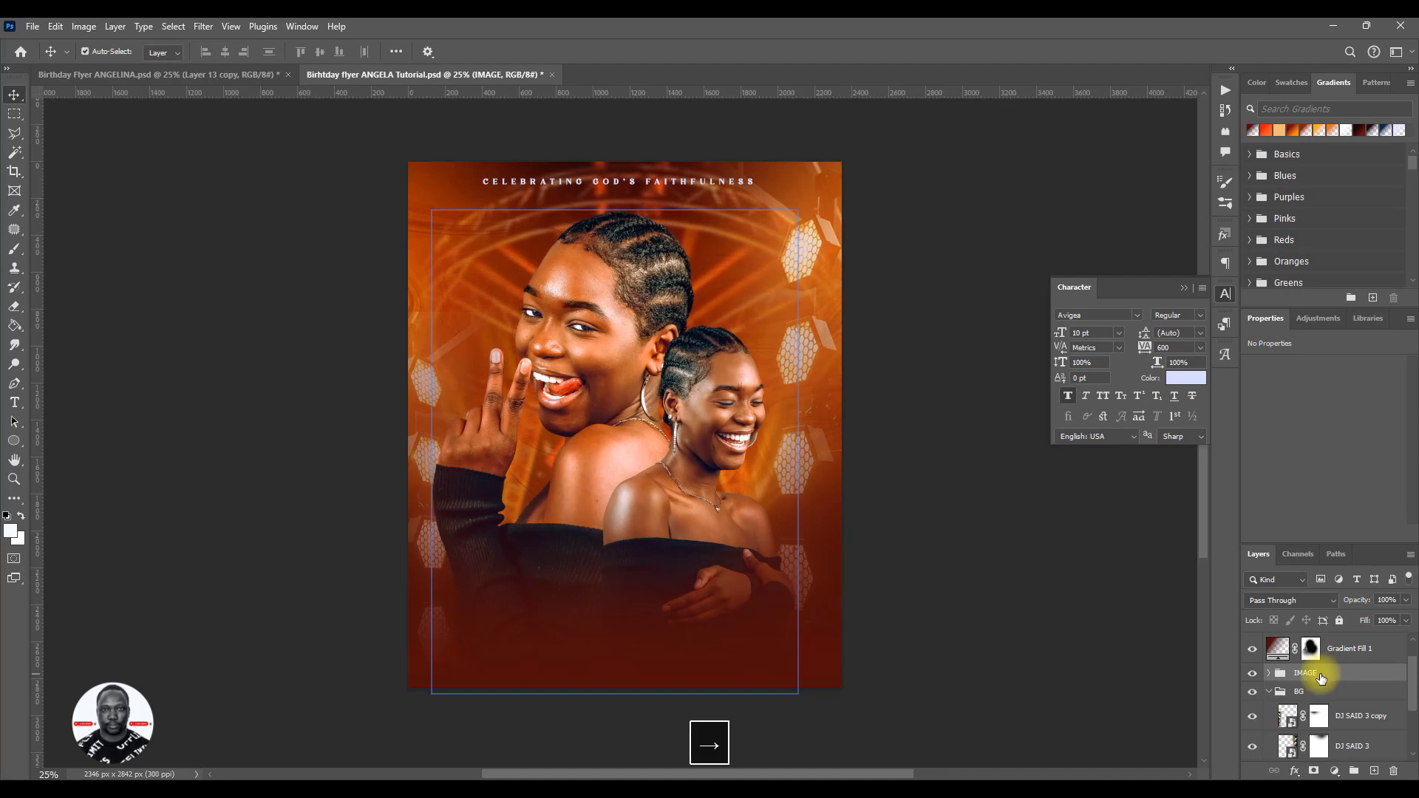
{"action": "key", "text": "Right"}
{"action": "key", "text": "Right"}
{"action": "key", "text": "Right"}
{"action": "key", "text": "Right"}
{"action": "key", "text": "Right"}
{"action": "key", "text": "Right"}
{"action": "key", "text": "Right"}
{"action": "key", "text": "Right"}
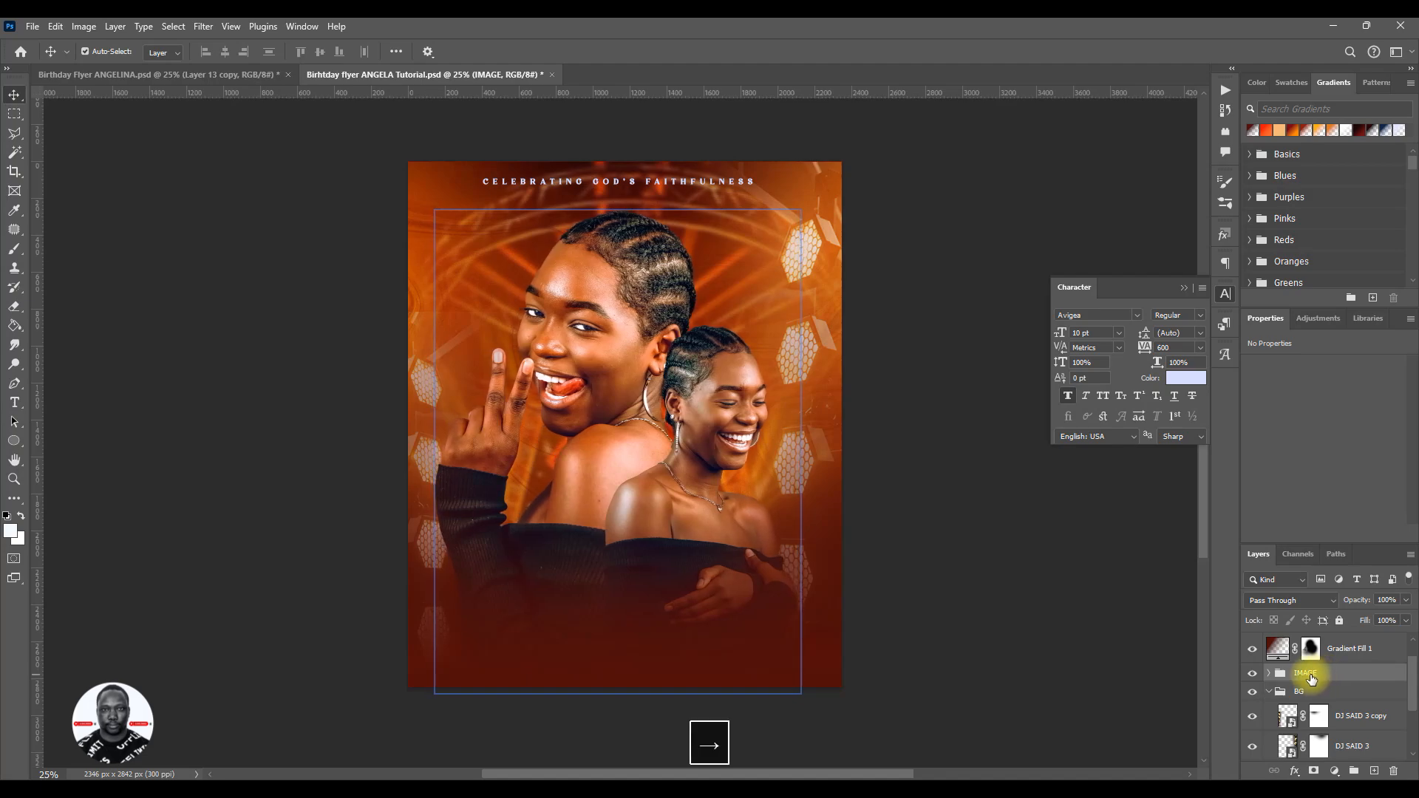
- Select the DJ SAID 3 copy layer in the BG group and set its blend mode to Screen
{"action": "left_click", "coordinate": [738, 656]}
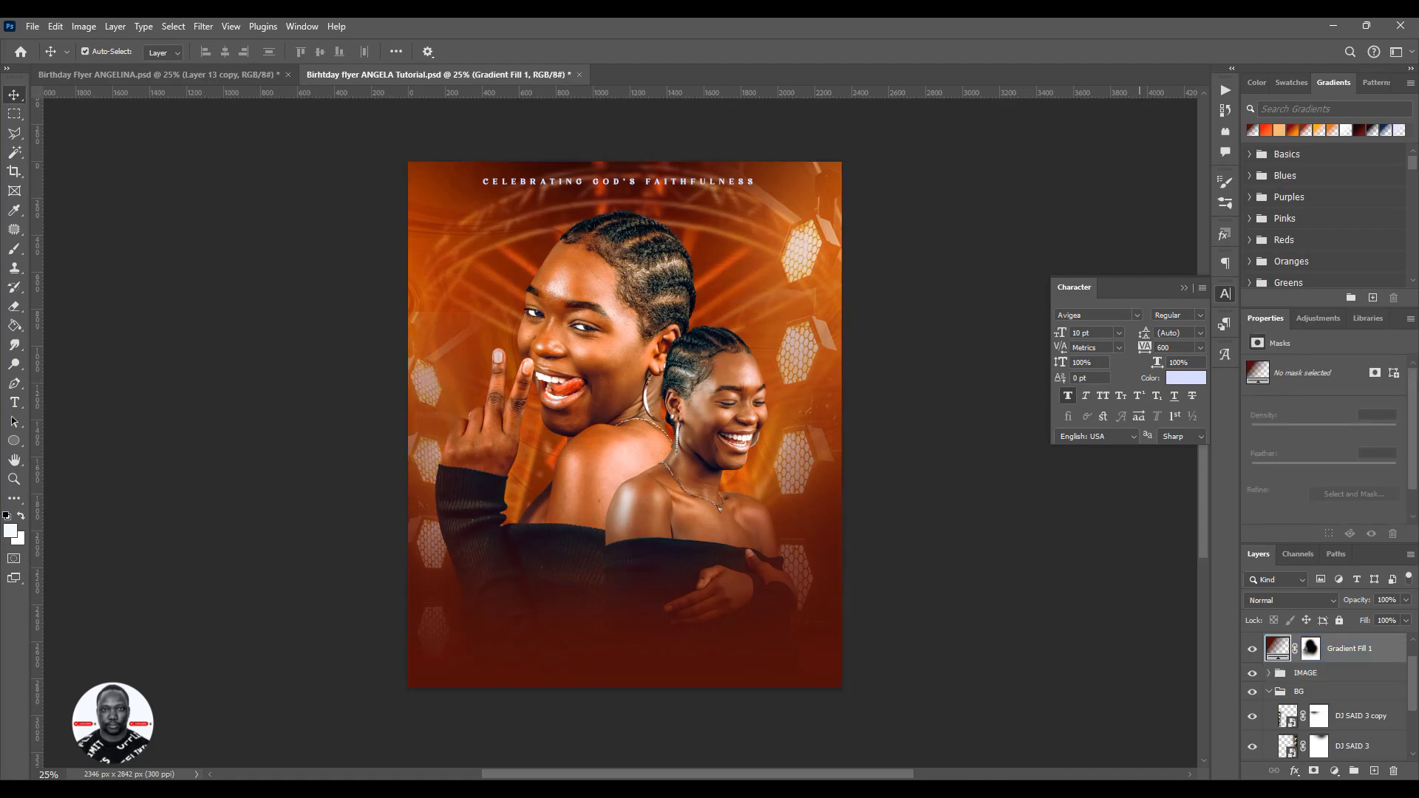
{"action": "left_click", "coordinate": [1353, 746]}
{"action": "left_click", "coordinate": [1347, 721]}
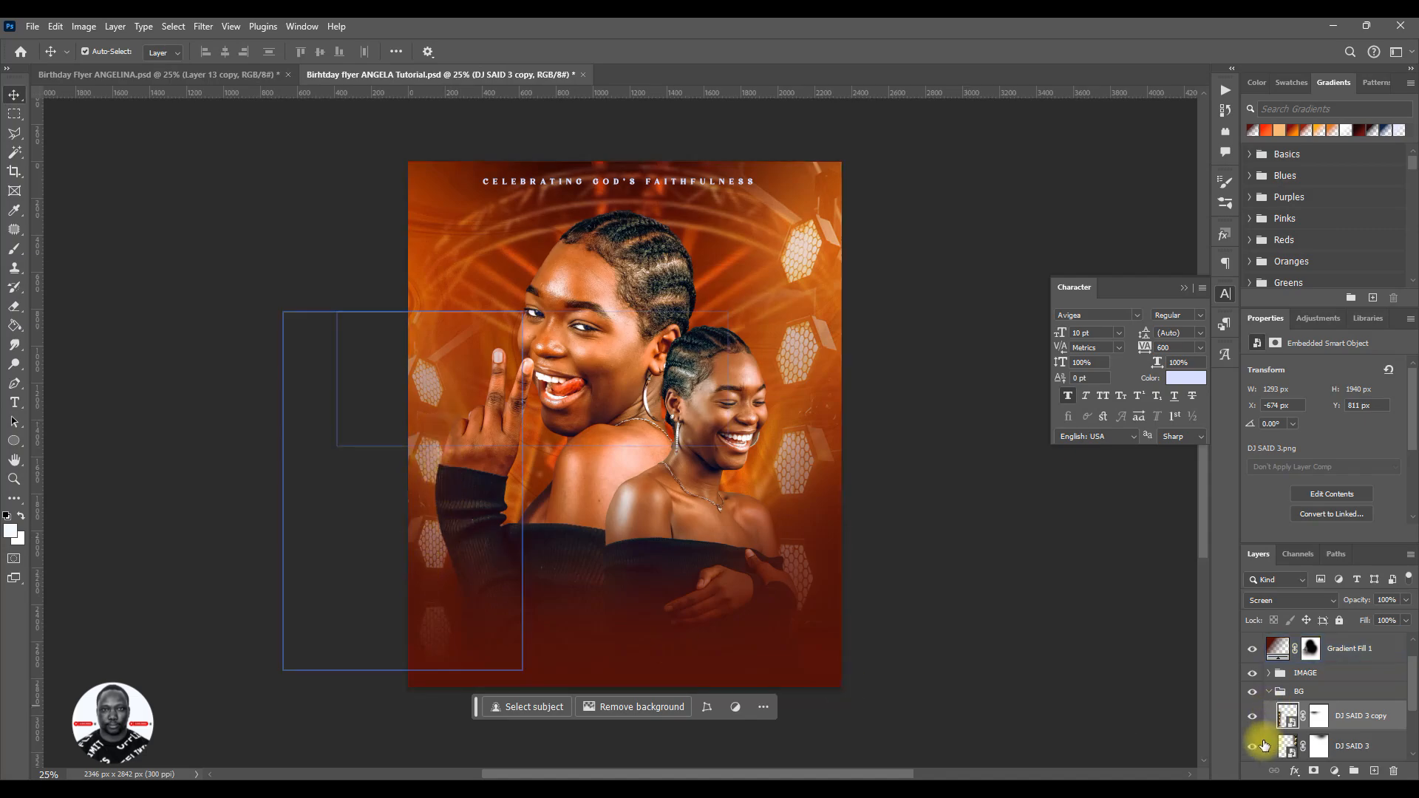
{"action": "left_click", "coordinate": [1321, 723]}
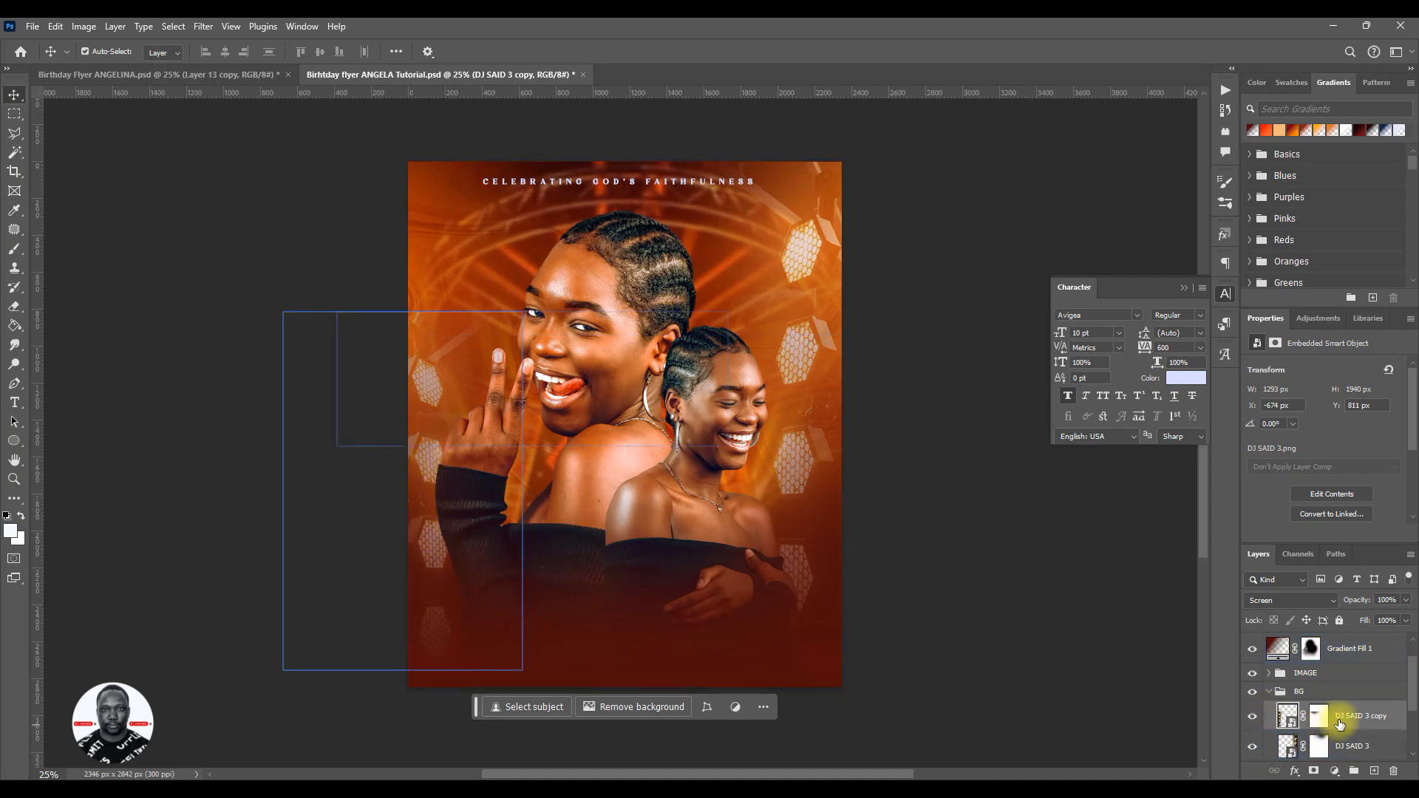
{"action": "left_click", "coordinate": [1284, 600]}
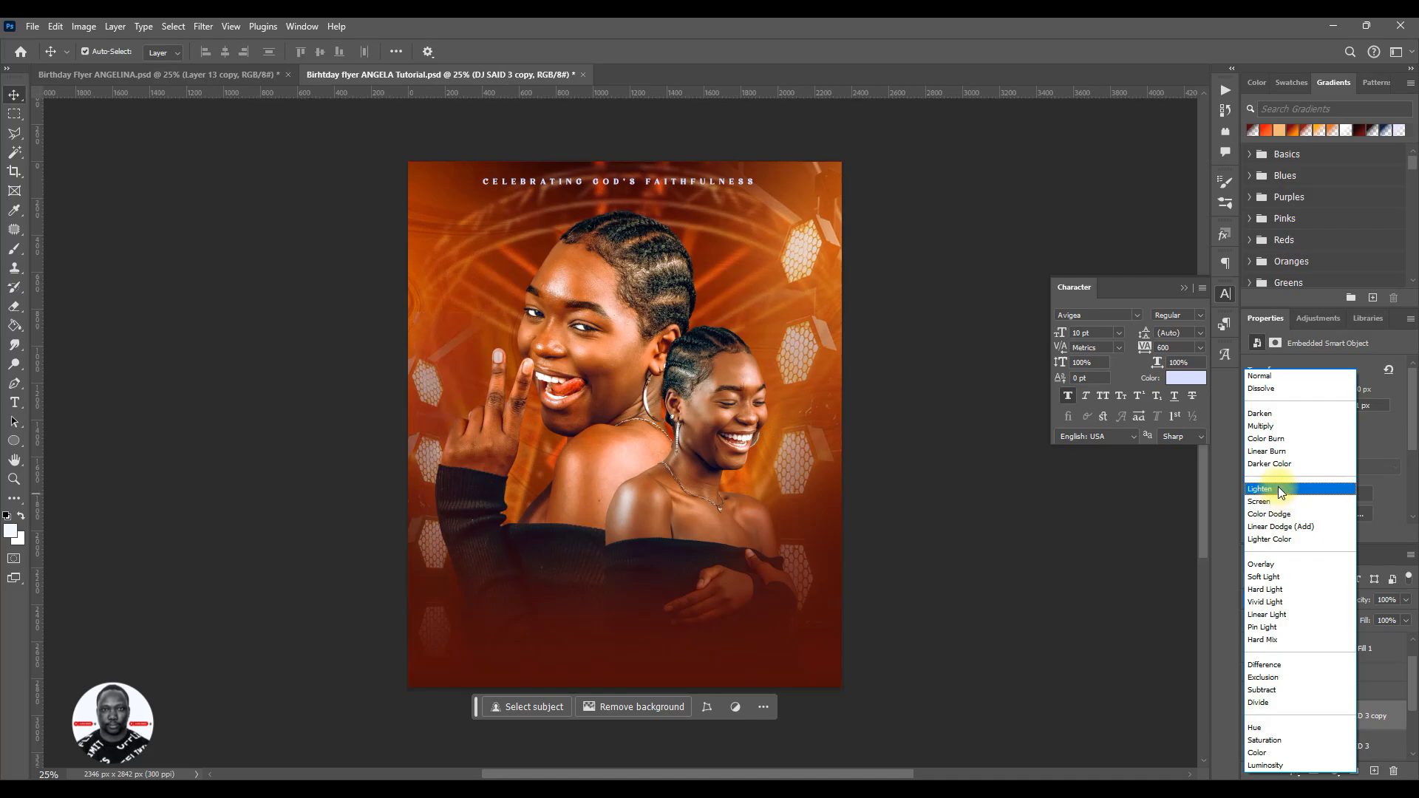
{"action": "left_click", "coordinate": [1282, 502]}
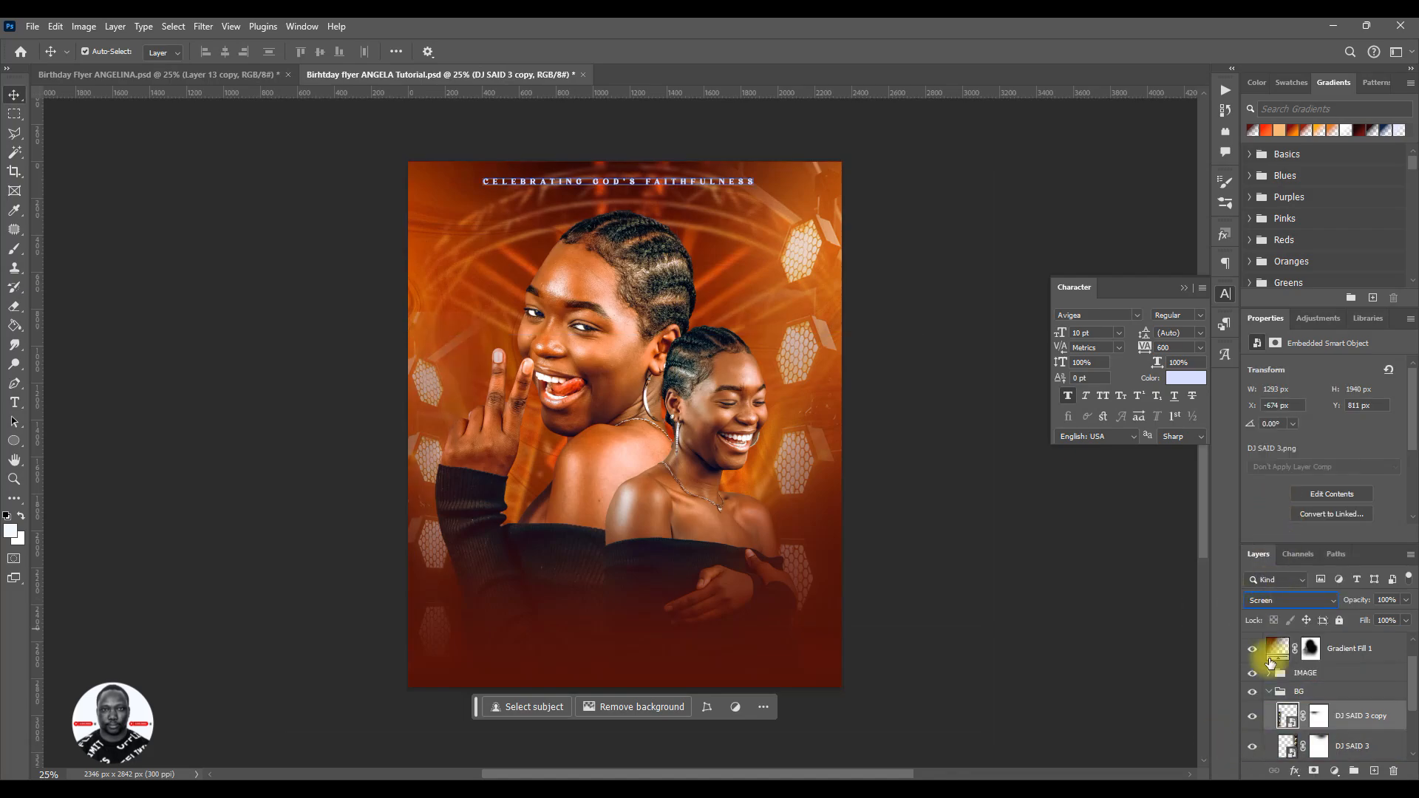
- Shift the Gradient Fill 1 layer slightly to the right over the flyer
{"action": "left_click", "coordinate": [1323, 721]}
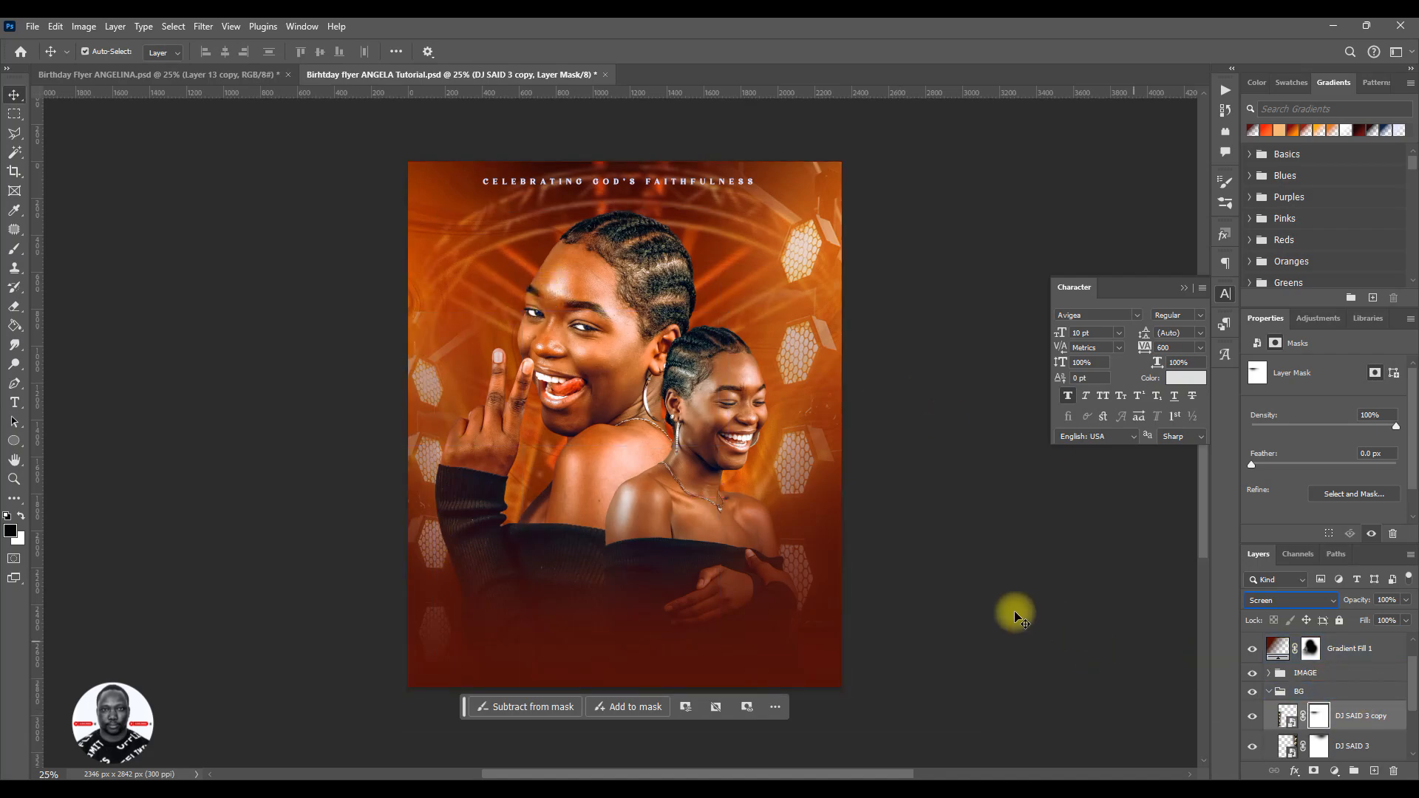
{"action": "key", "text": "ctrl+plus"}
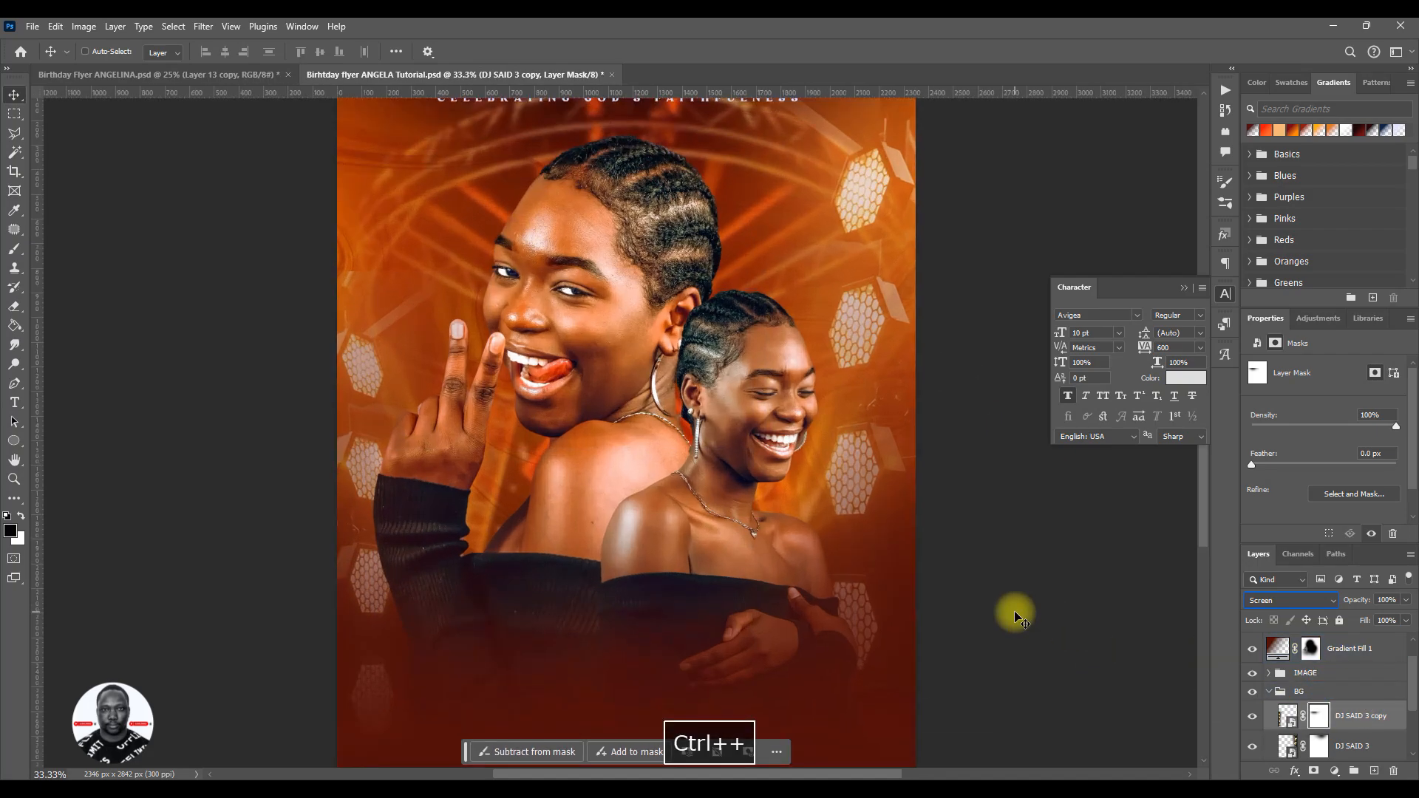
{"action": "left_click", "coordinate": [377, 357]}
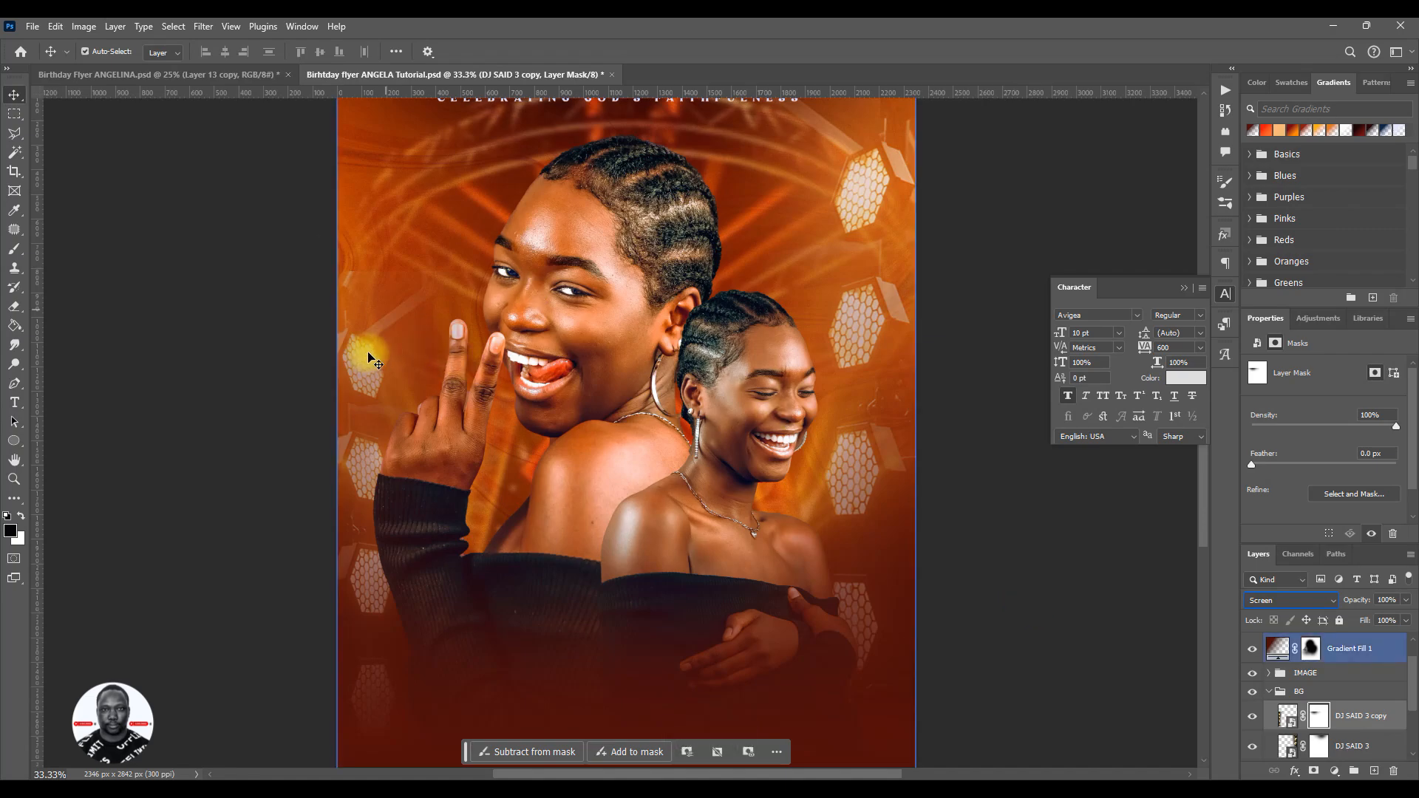
{"action": "mouse_move", "coordinate": [376, 362]}
{"action": "left_mouse_down"}
{"action": "mouse_move", "coordinate": [391, 355]}
{"action": "mouse_move", "coordinate": [377, 357]}
{"action": "mouse_move", "coordinate": [389, 382]}
{"action": "left_mouse_up"}
{"action": "key", "text": "ctrl+d"}
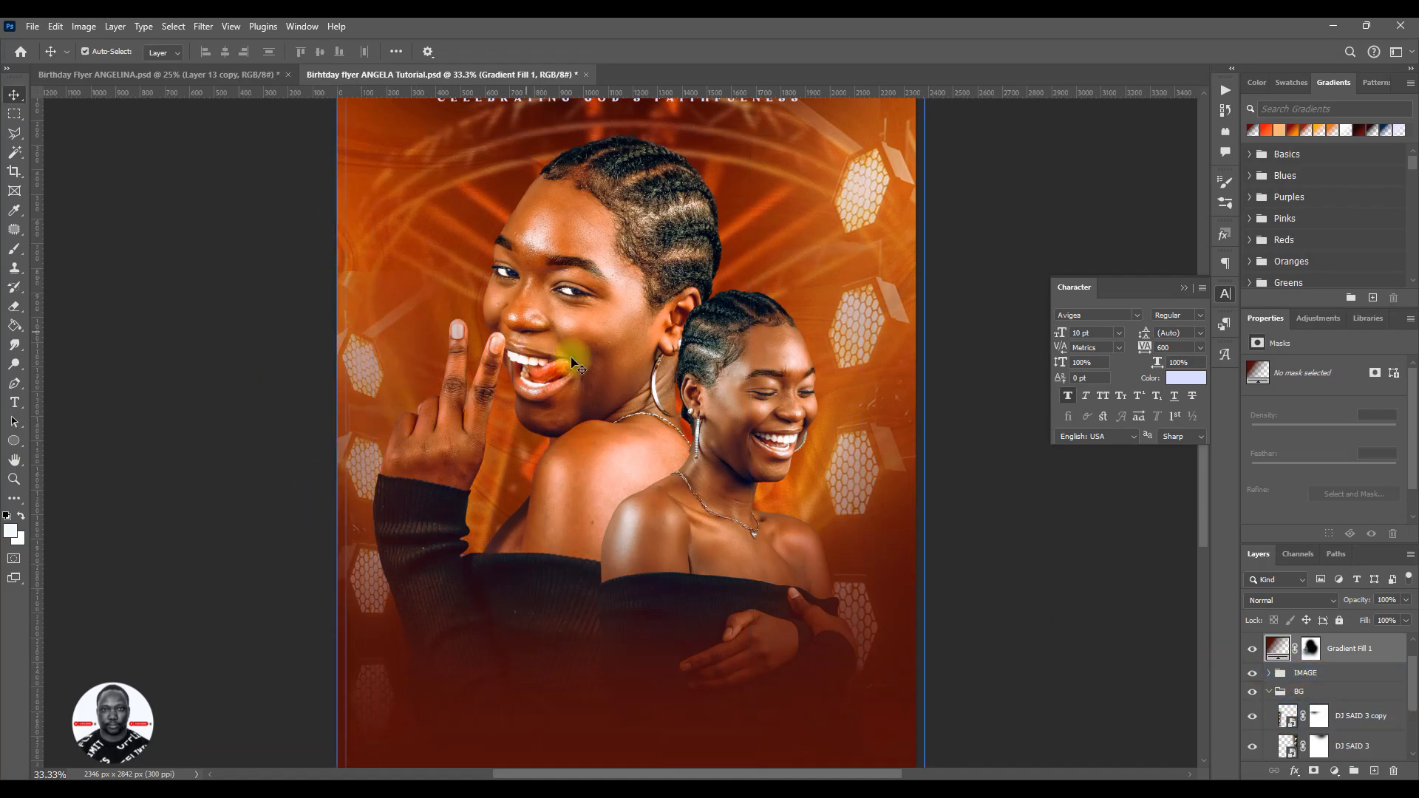
- Paint on the DJ SAID 3 copy layer mask with a soft black 500 px brush near the larger portrait's raised fingers
{"action": "left_click", "coordinate": [1319, 719]}
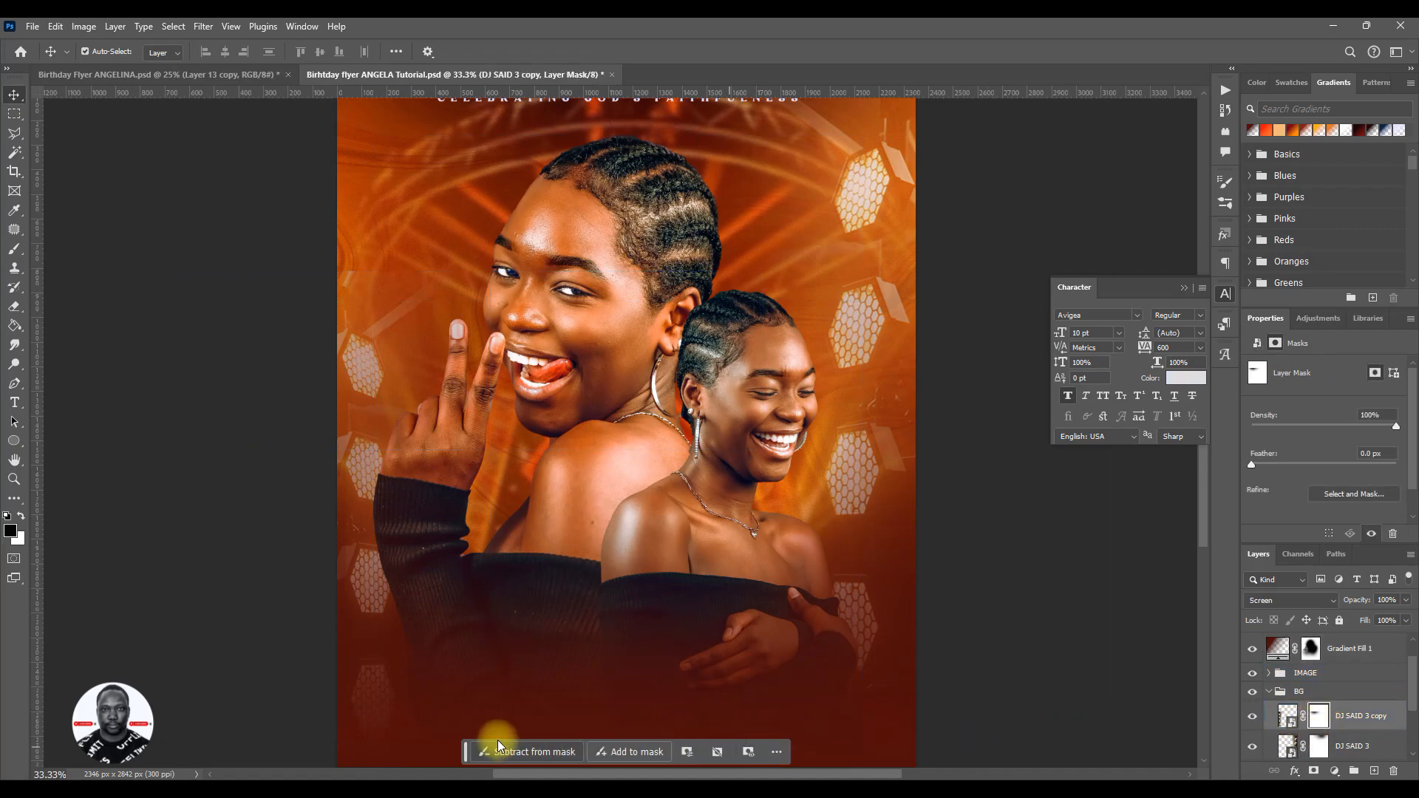
{"action": "key", "text": "b"}
{"action": "key", "text": "bracketleft"}
{"action": "key", "text": "bracketleft"}
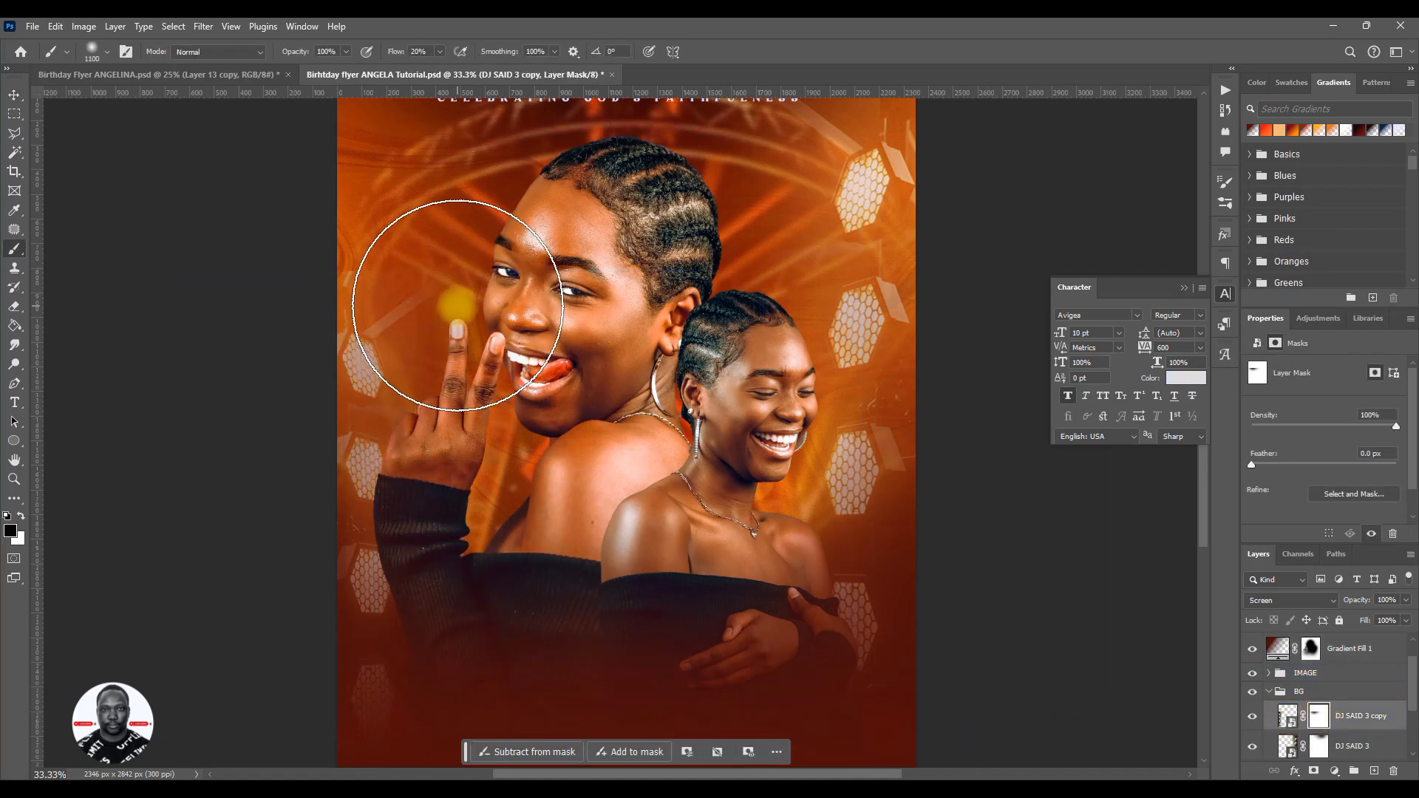
{"action": "key", "text": "bracketleft"}
{"action": "key", "text": "bracketleft"}
{"action": "key", "text": "bracketleft"}
{"action": "key", "text": "bracketleft"}
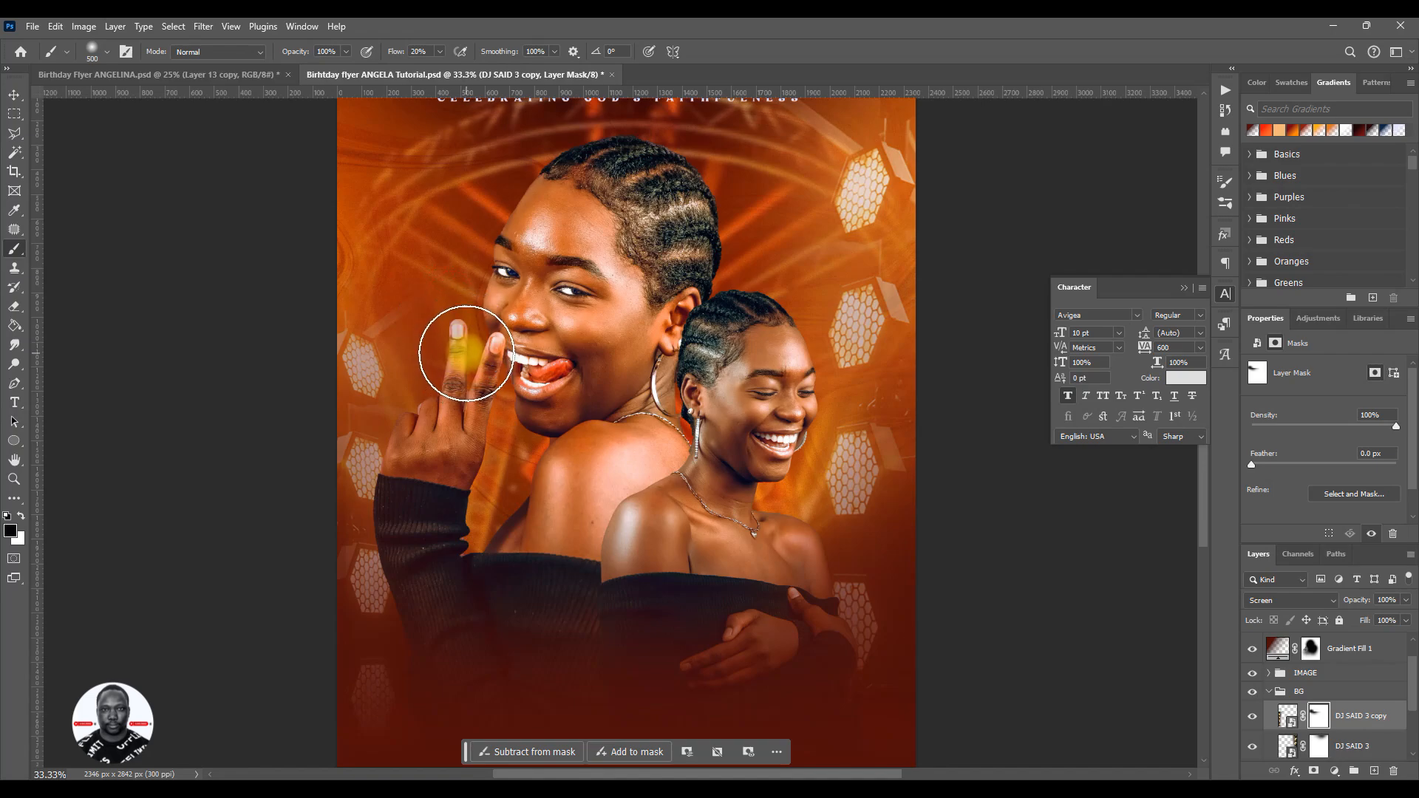
- Return to the Move tool, view the whole flyer and save the document
{"action": "key", "text": "v"}
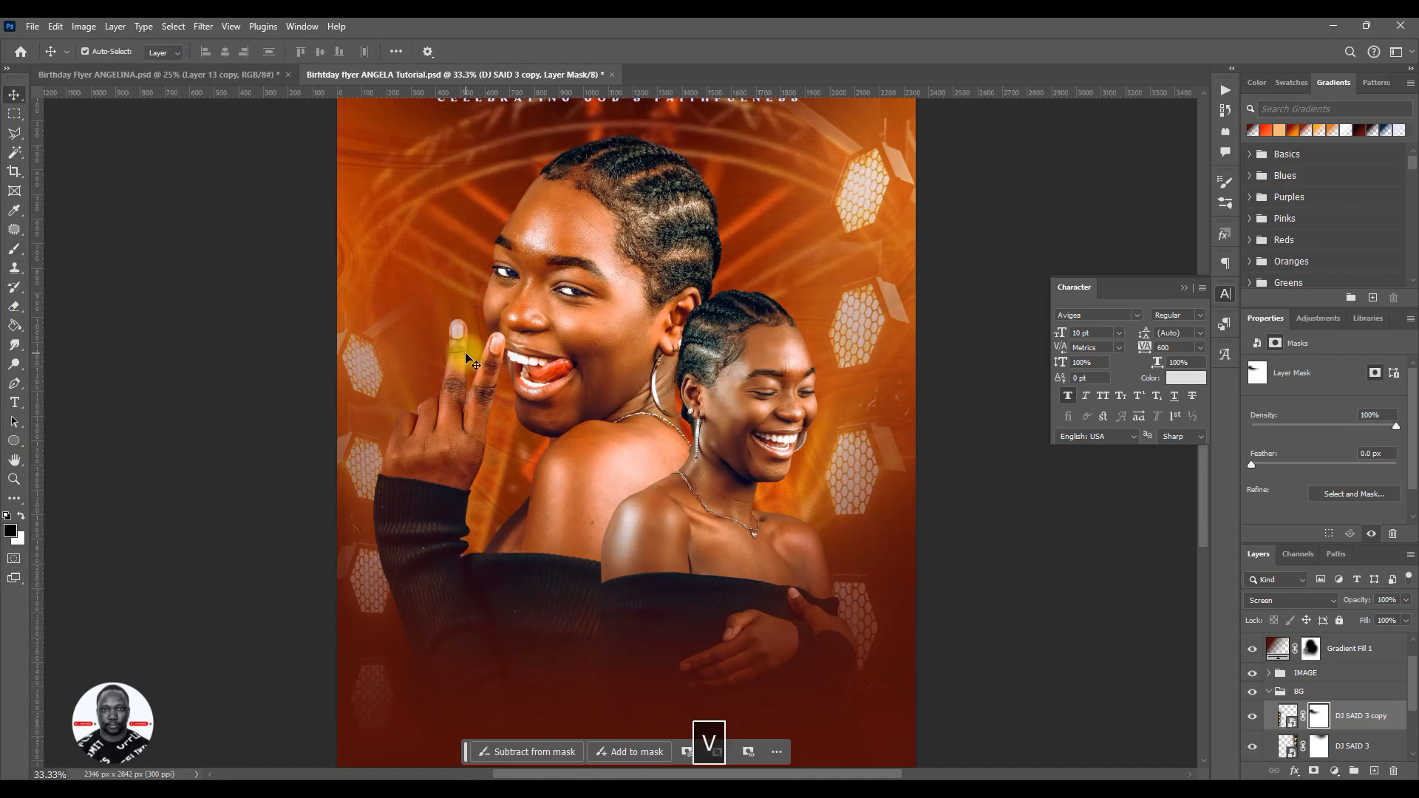
{"action": "key", "text": "ctrl+minus"}
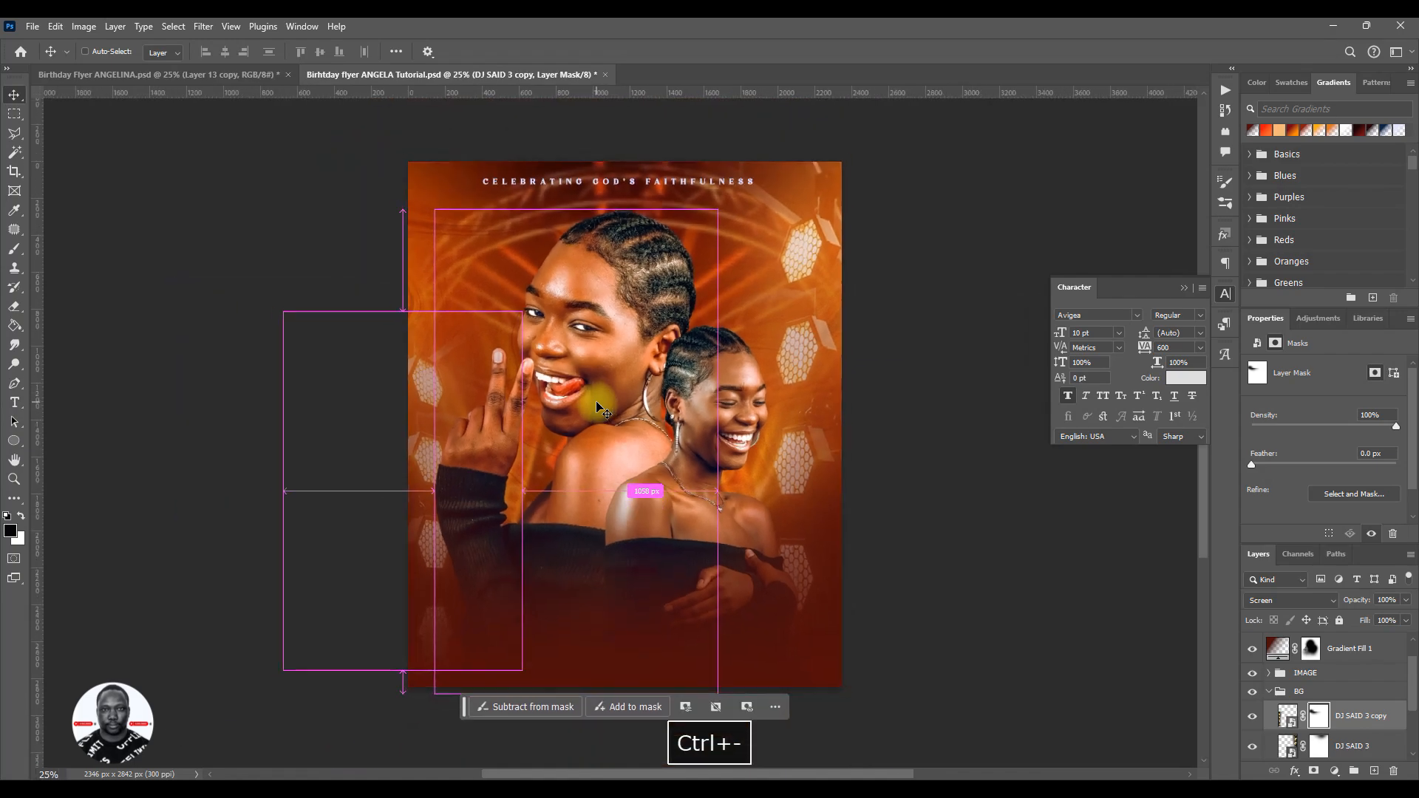
{"action": "left_click_drag", "start_coordinate": [566, 497], "coordinate": [517, 469]}
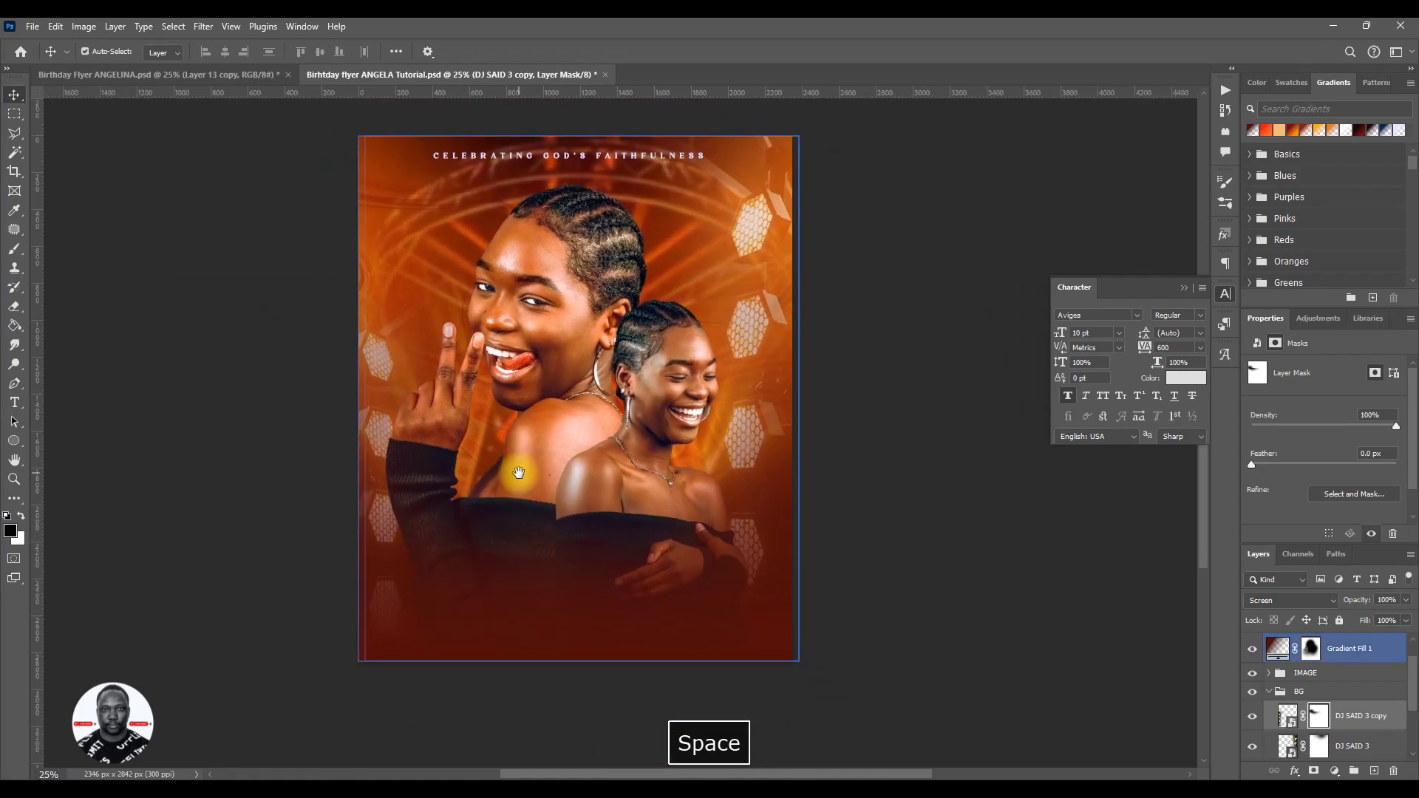
{"action": "key", "text": "ctrl+s"}
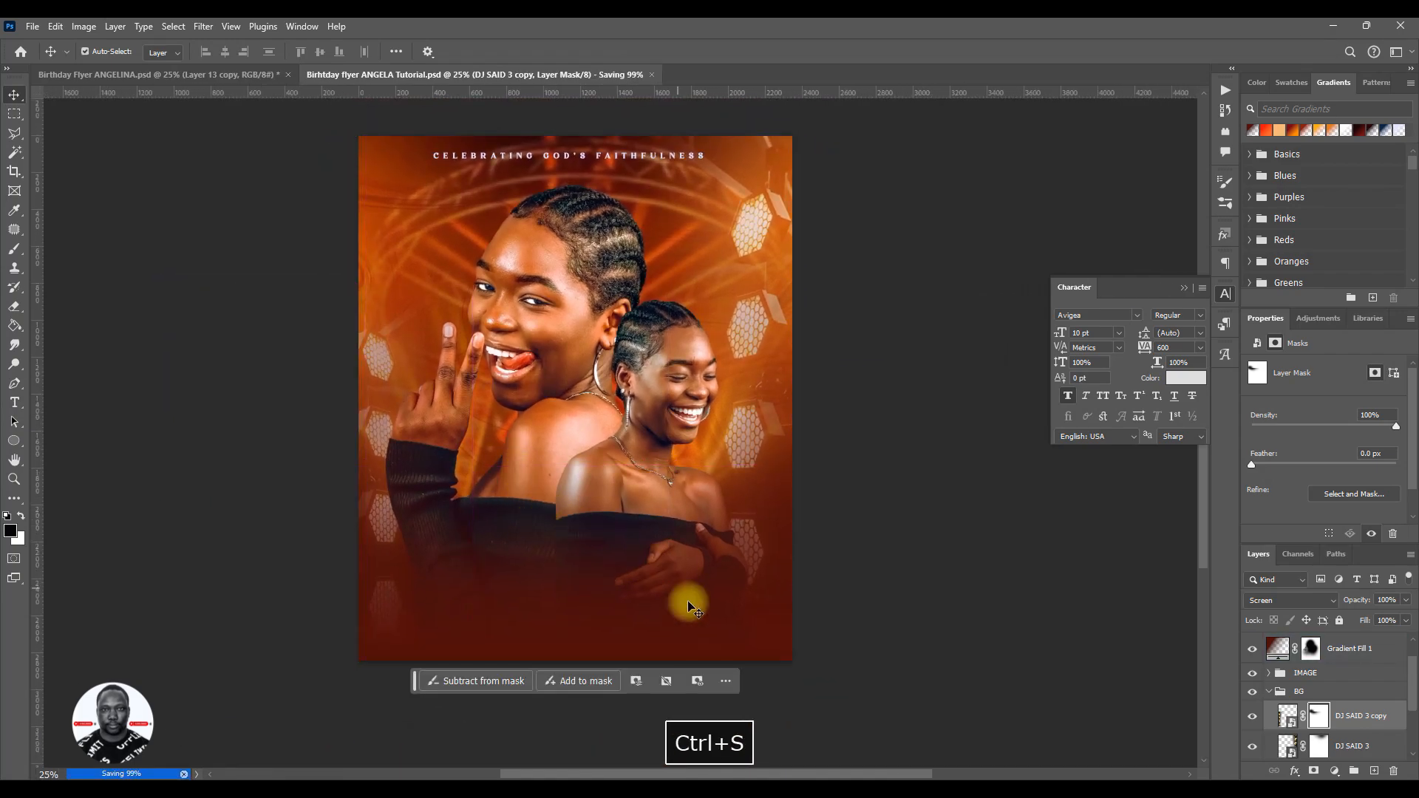
{"action": "left_click", "coordinate": [461, 544], "text": "ctrl"}
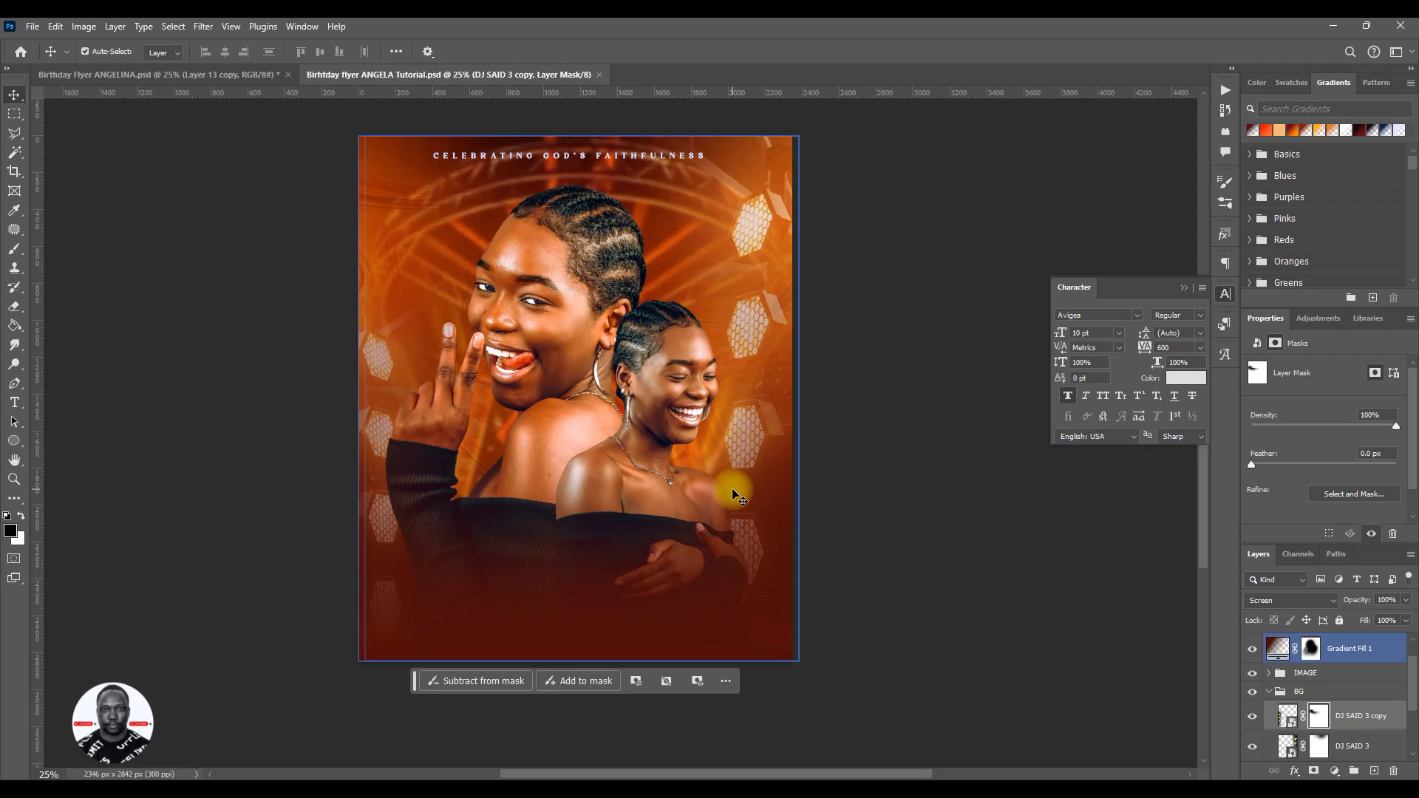
{"action": "key", "text": "ctrl+s"}
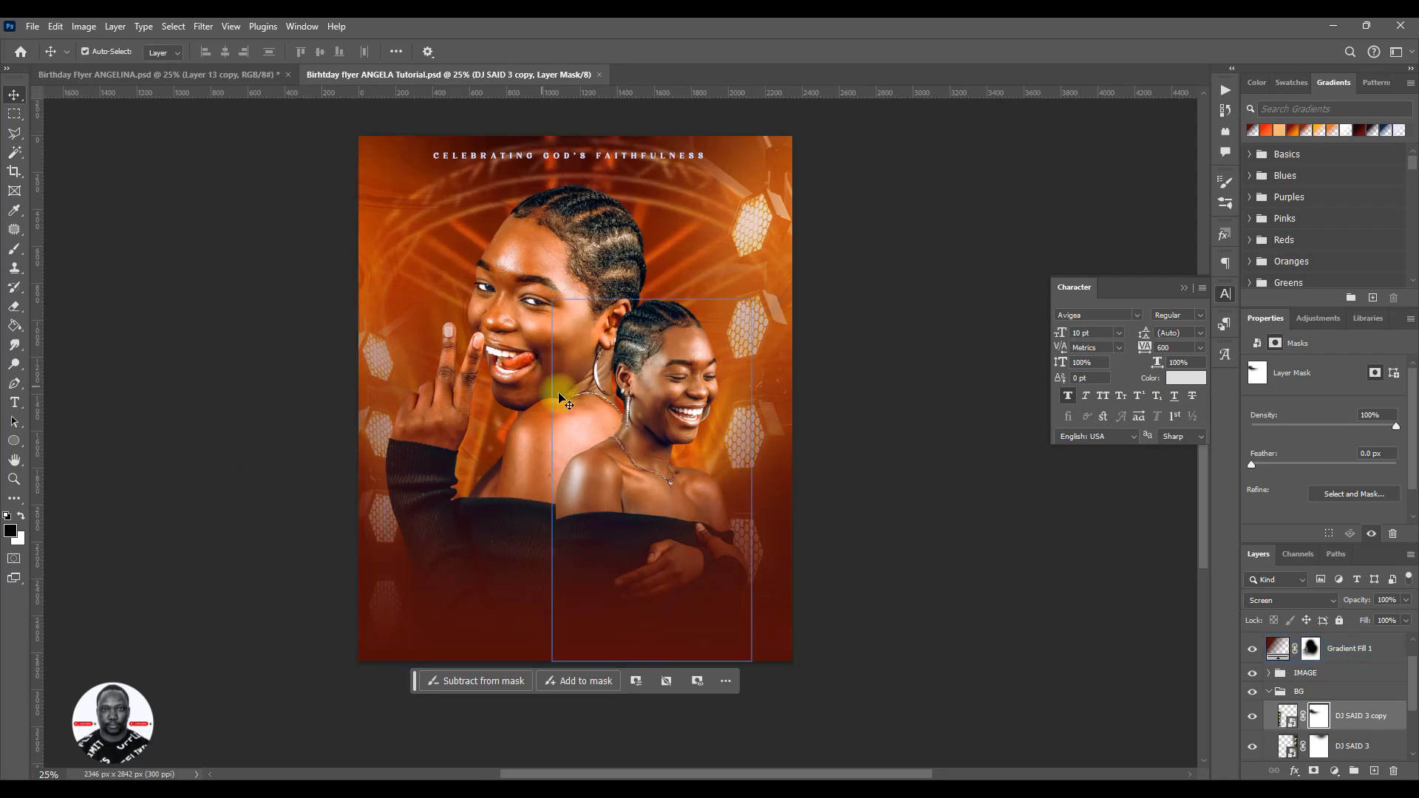
- Check the reference flyer Birthday Flyer ANGELINA.psd, then collapse the BG group and select the heading text layer in the tutorial flyer
{"action": "left_click", "coordinate": [247, 74]}
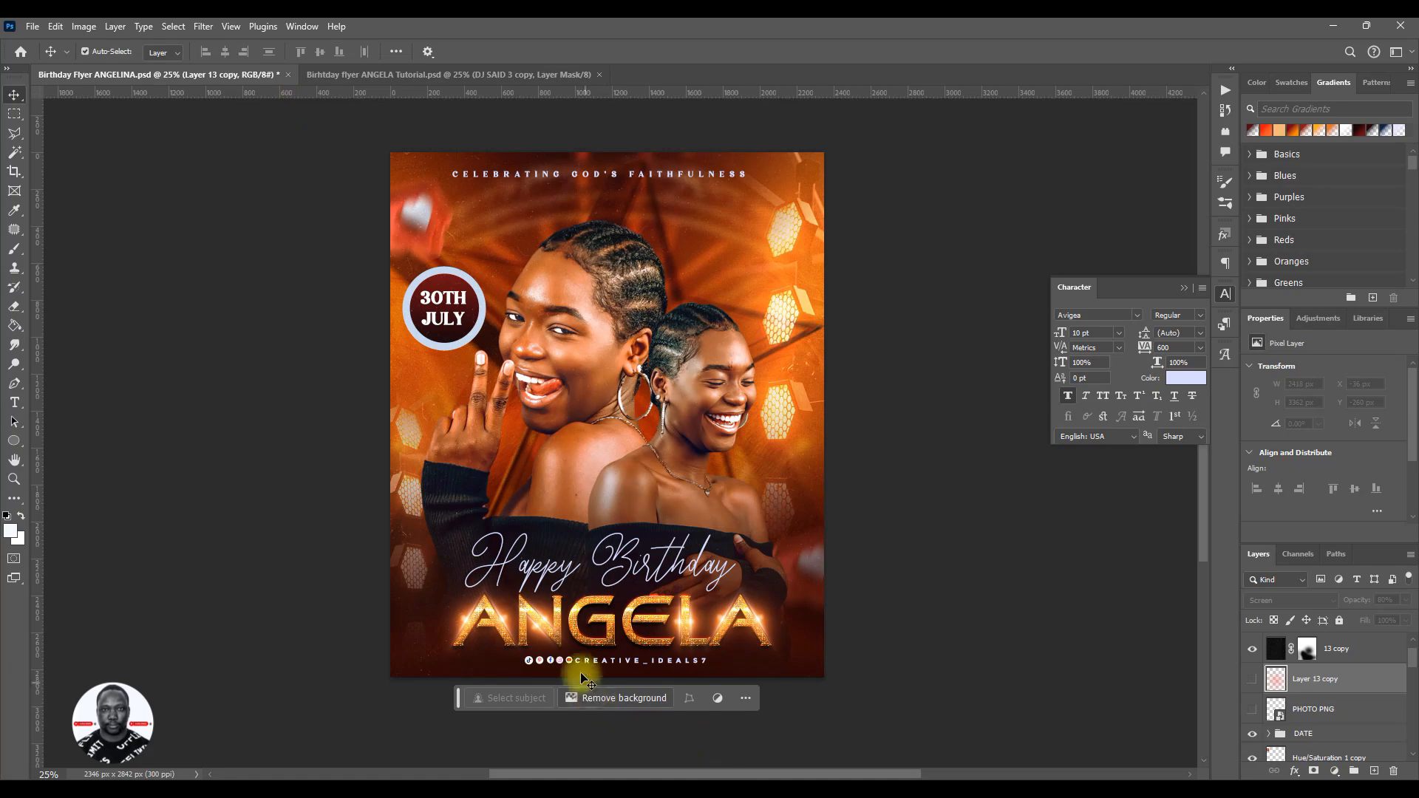
{"action": "left_click", "coordinate": [319, 75]}
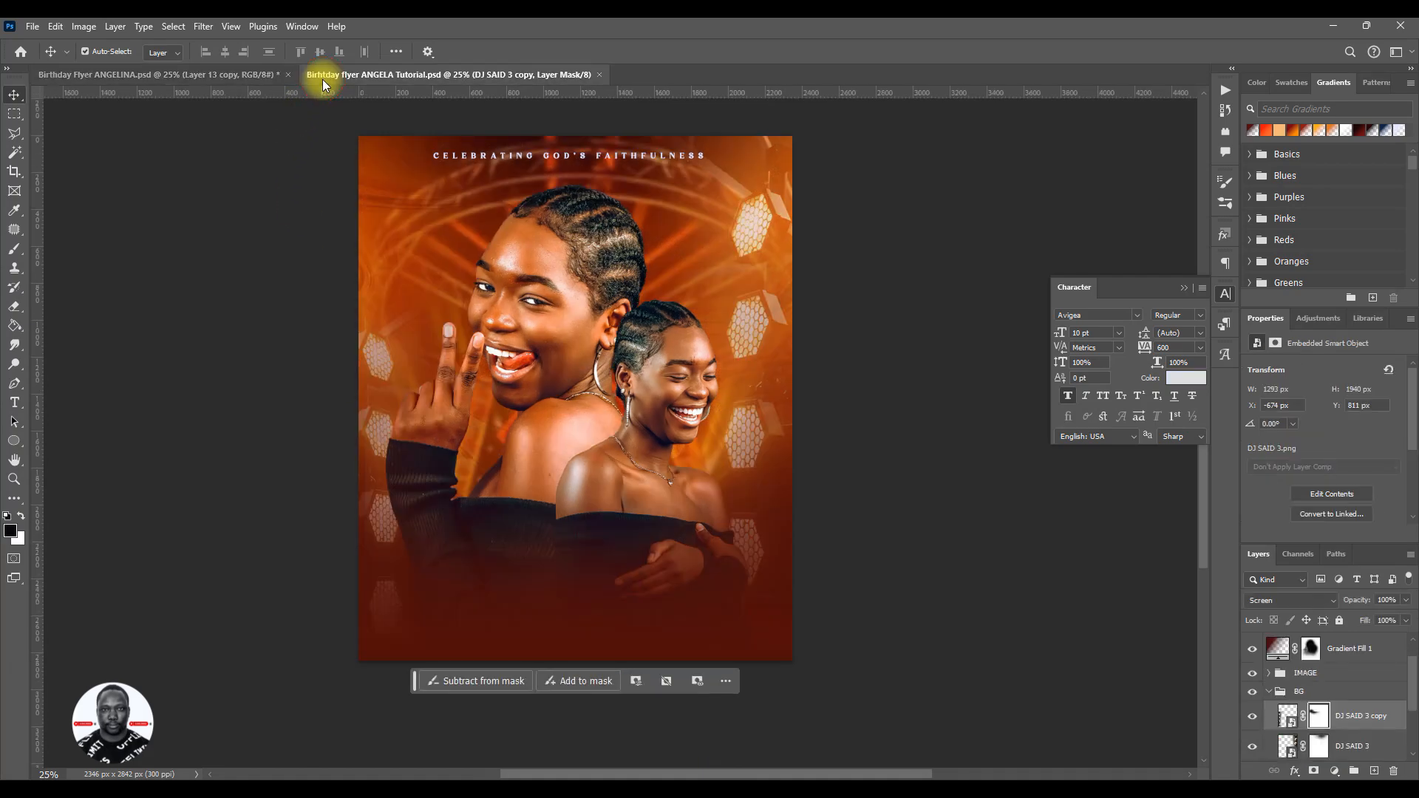
{"action": "left_click", "coordinate": [1300, 692]}
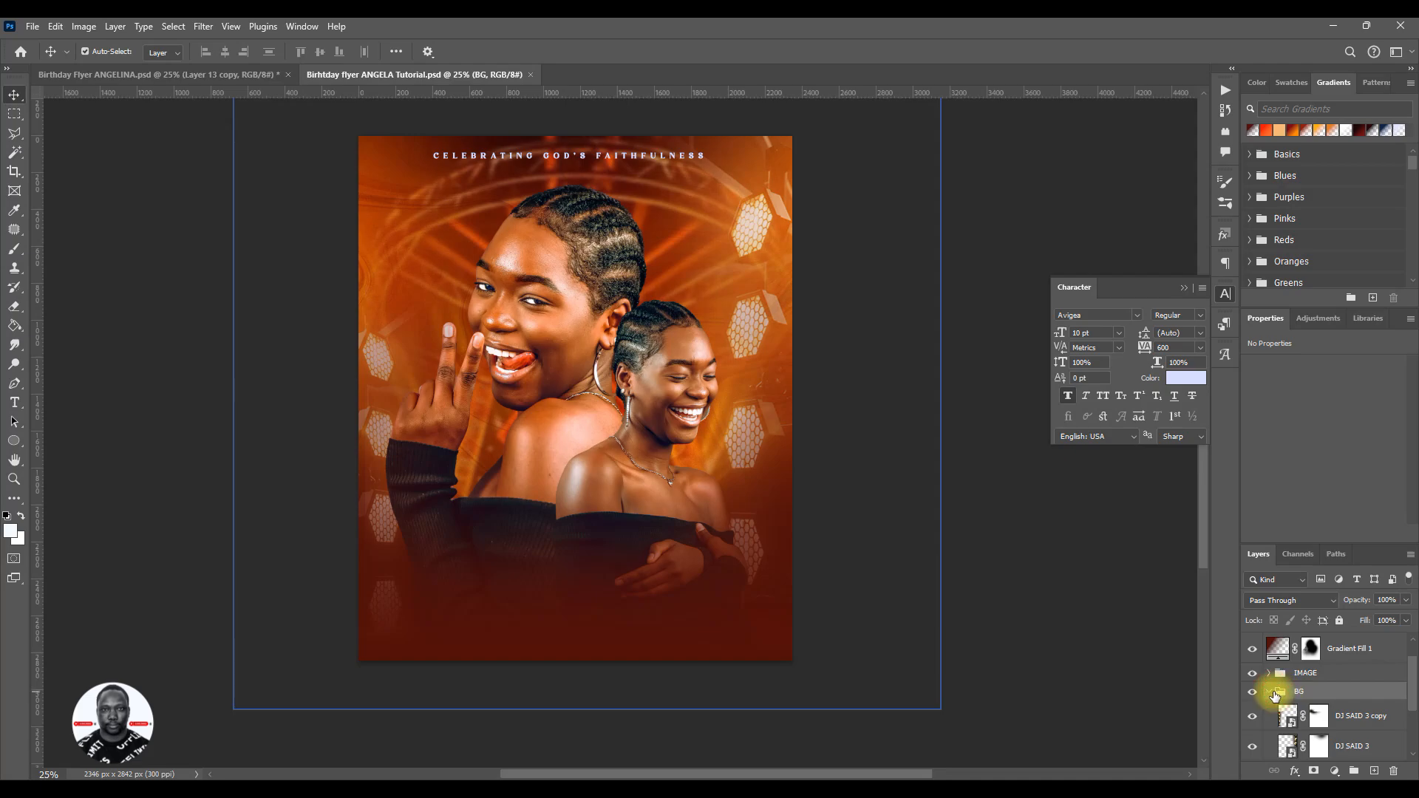
{"action": "left_click", "coordinate": [1269, 692]}
{"action": "left_click", "coordinate": [1312, 647]}
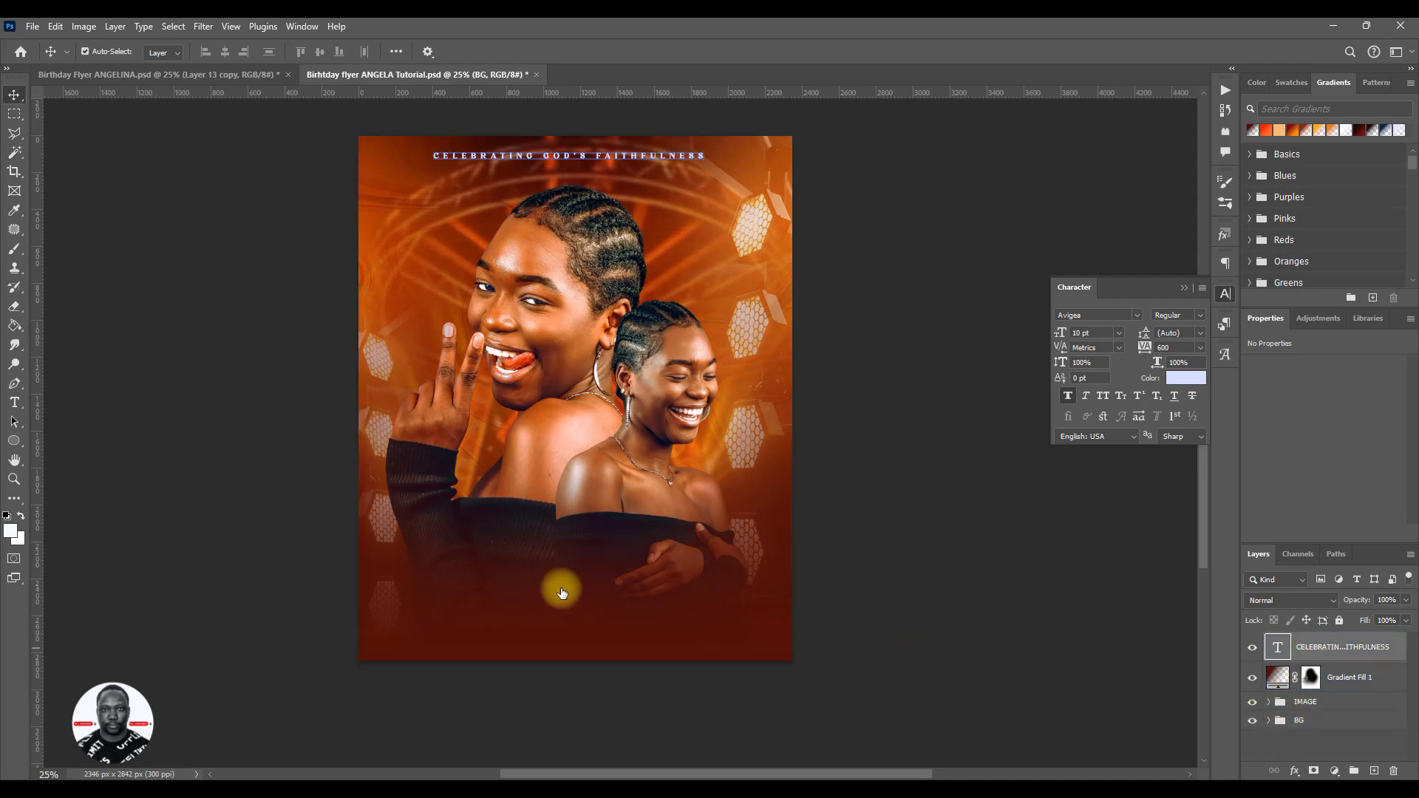
- Add a text layer with the celebrant's first name in capitals below the portraits
{"action": "key", "text": "t"}
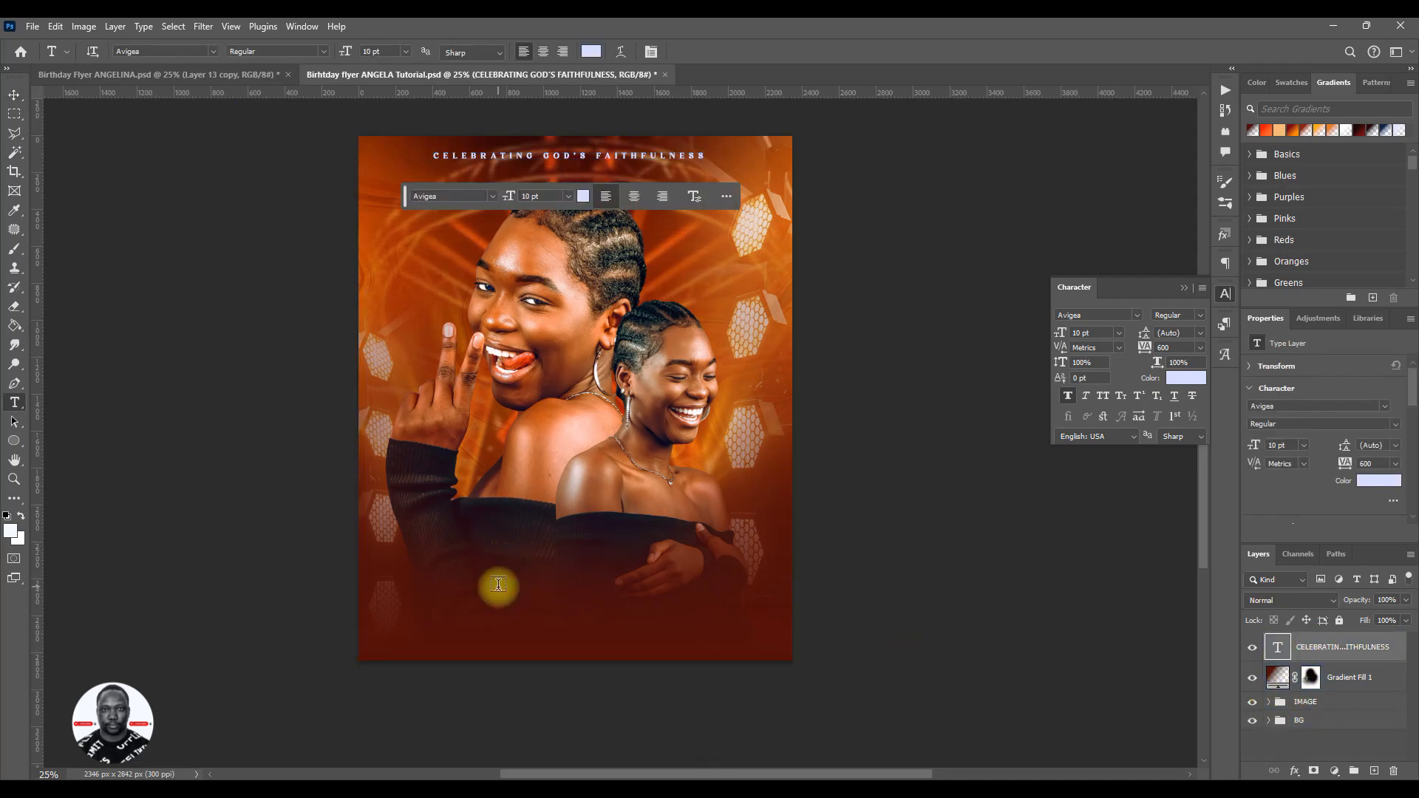
{"action": "left_click", "coordinate": [506, 565]}
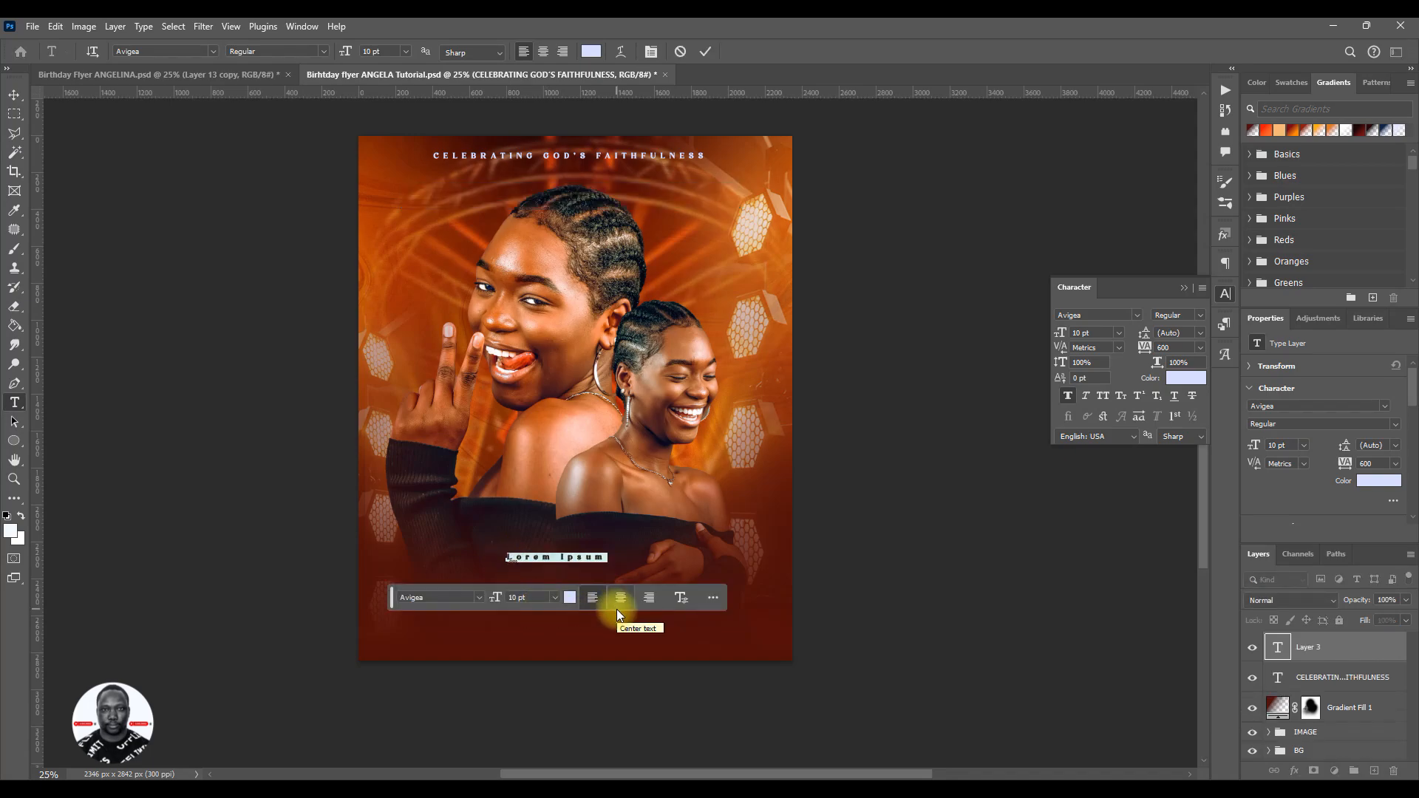
{"action": "type", "text": "ANG"}
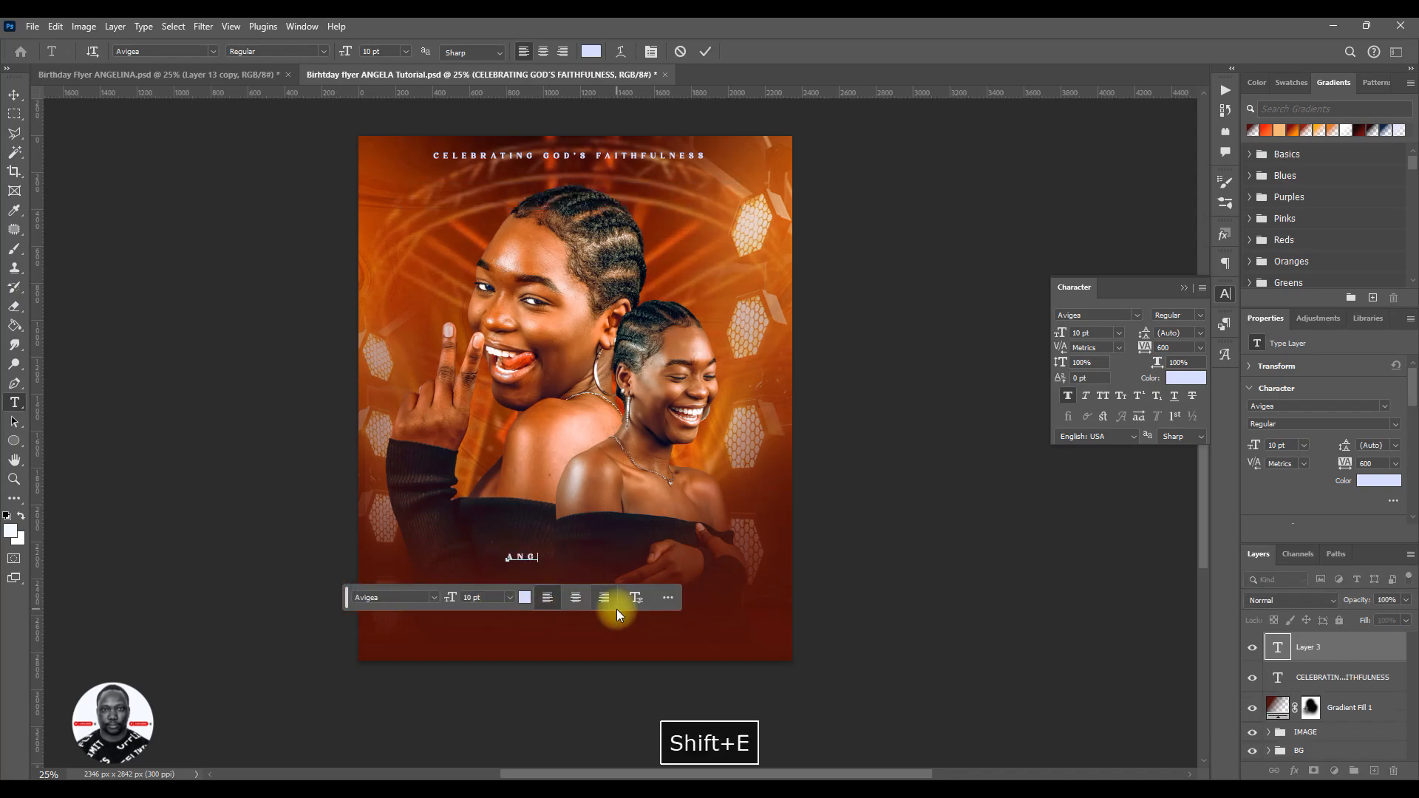
{"action": "type", "text": "ELA"}
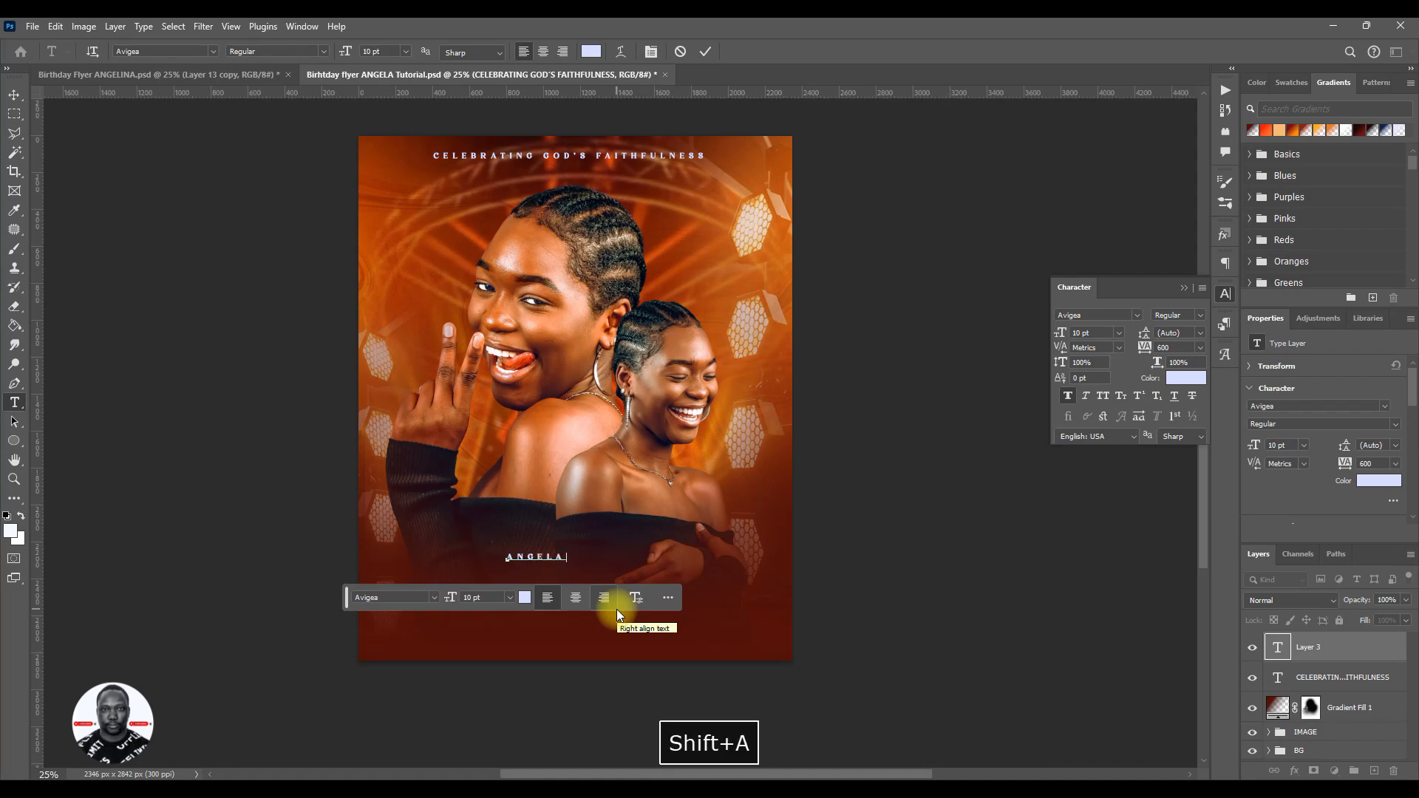
{"action": "left_click", "coordinate": [706, 51]}
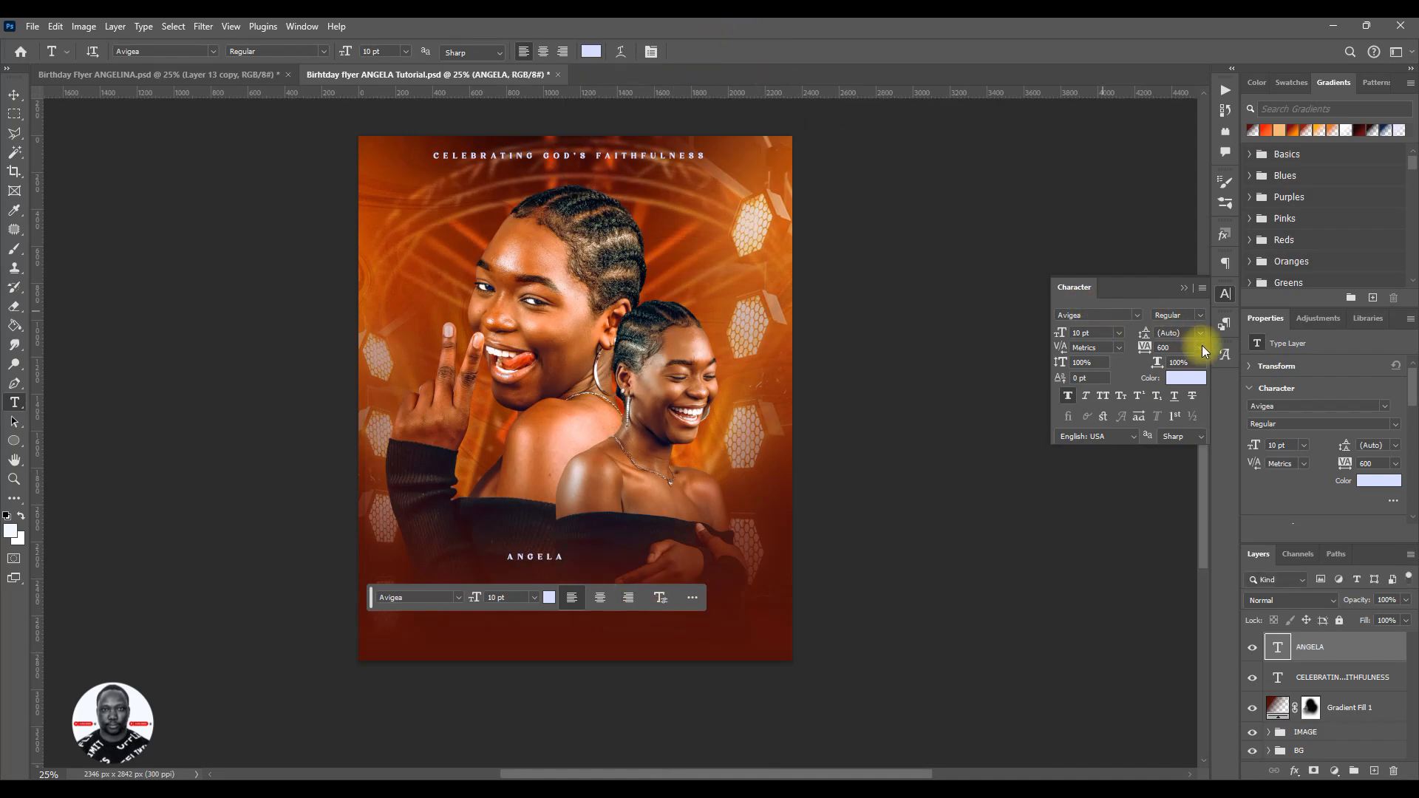
- Format the name text at 106 pt with tracking 0 and no faux bold, and place it across the flyer's bottom area
{"action": "left_click", "coordinate": [1200, 347]}
{"action": "left_click", "coordinate": [1182, 447]}
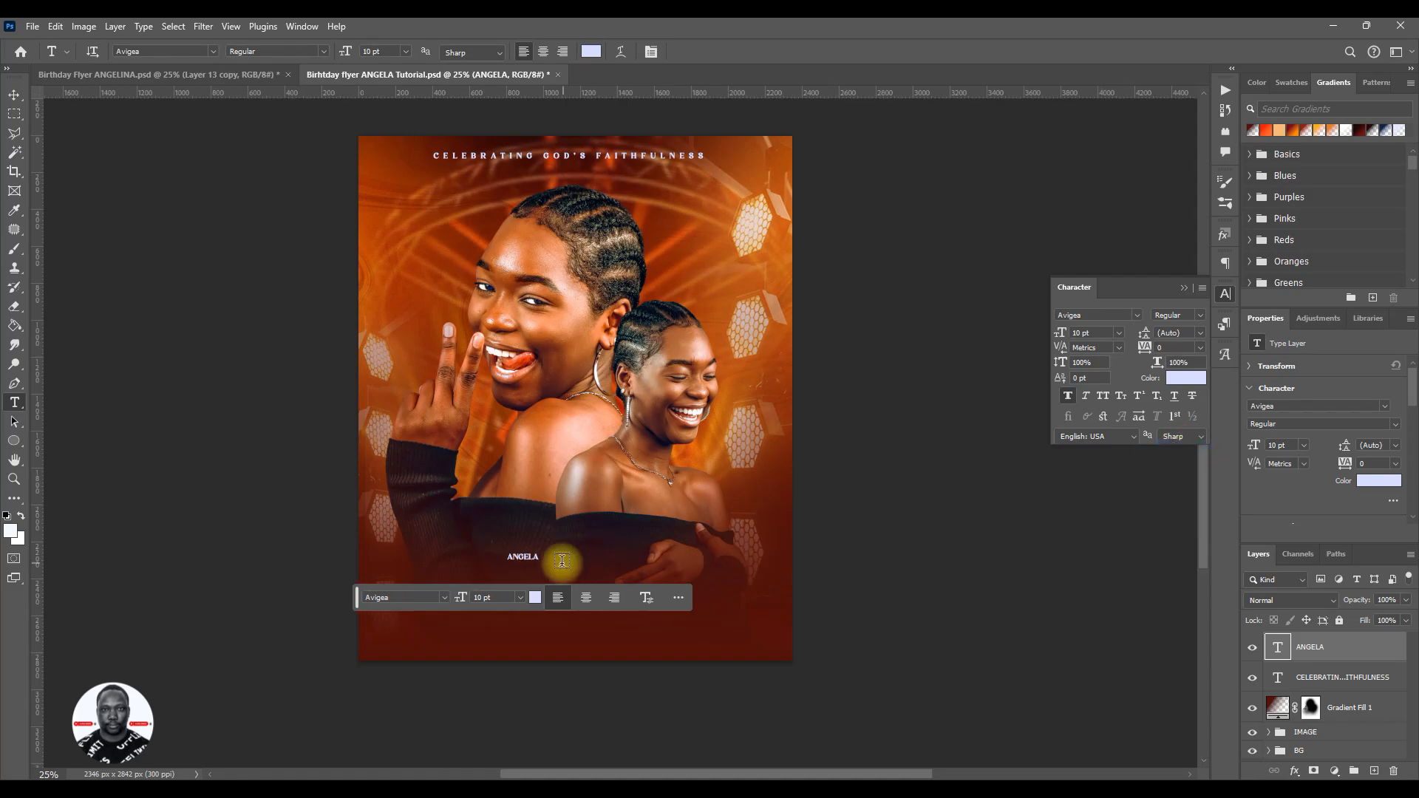
{"action": "key", "text": "v"}
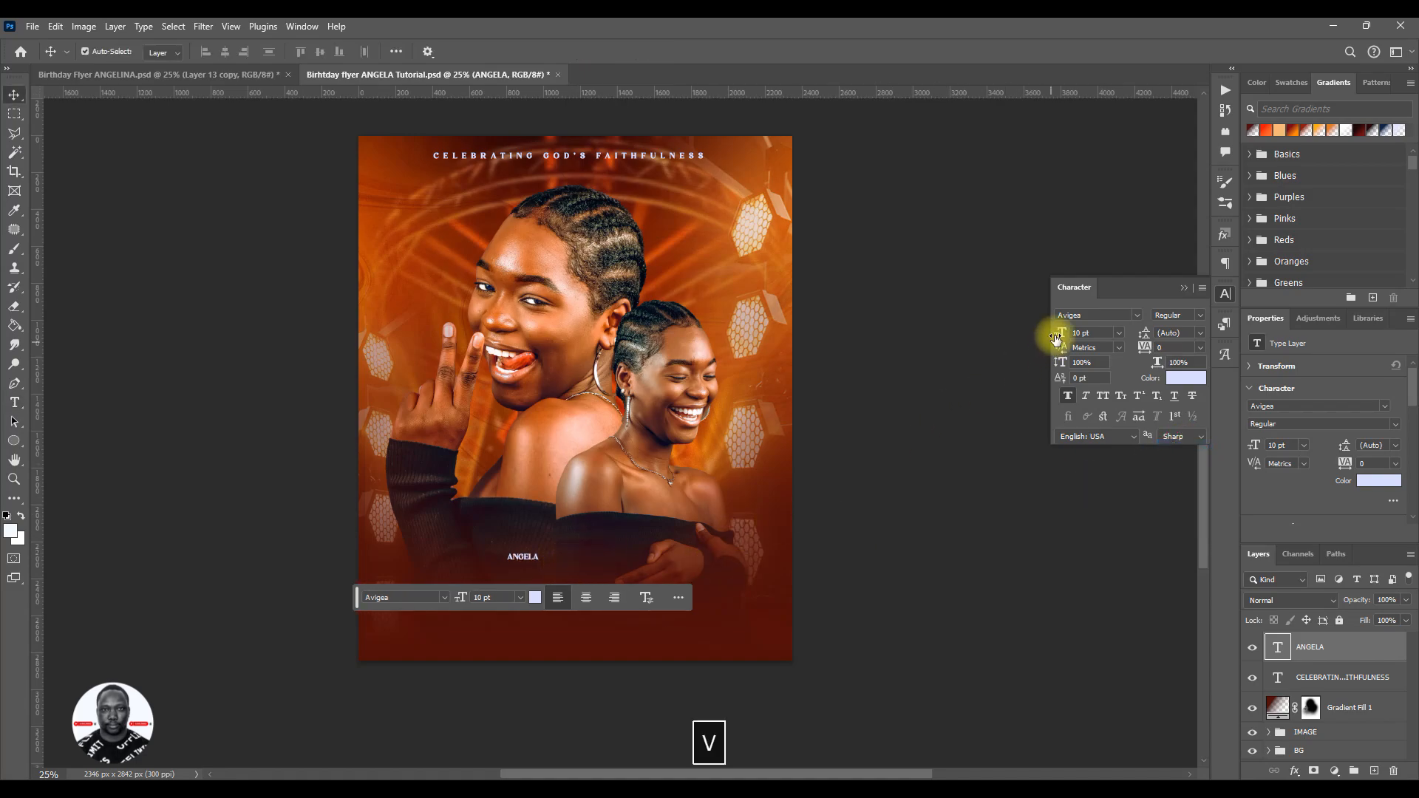
{"action": "left_click_drag", "start_coordinate": [1061, 334], "coordinate": [1125, 340]}
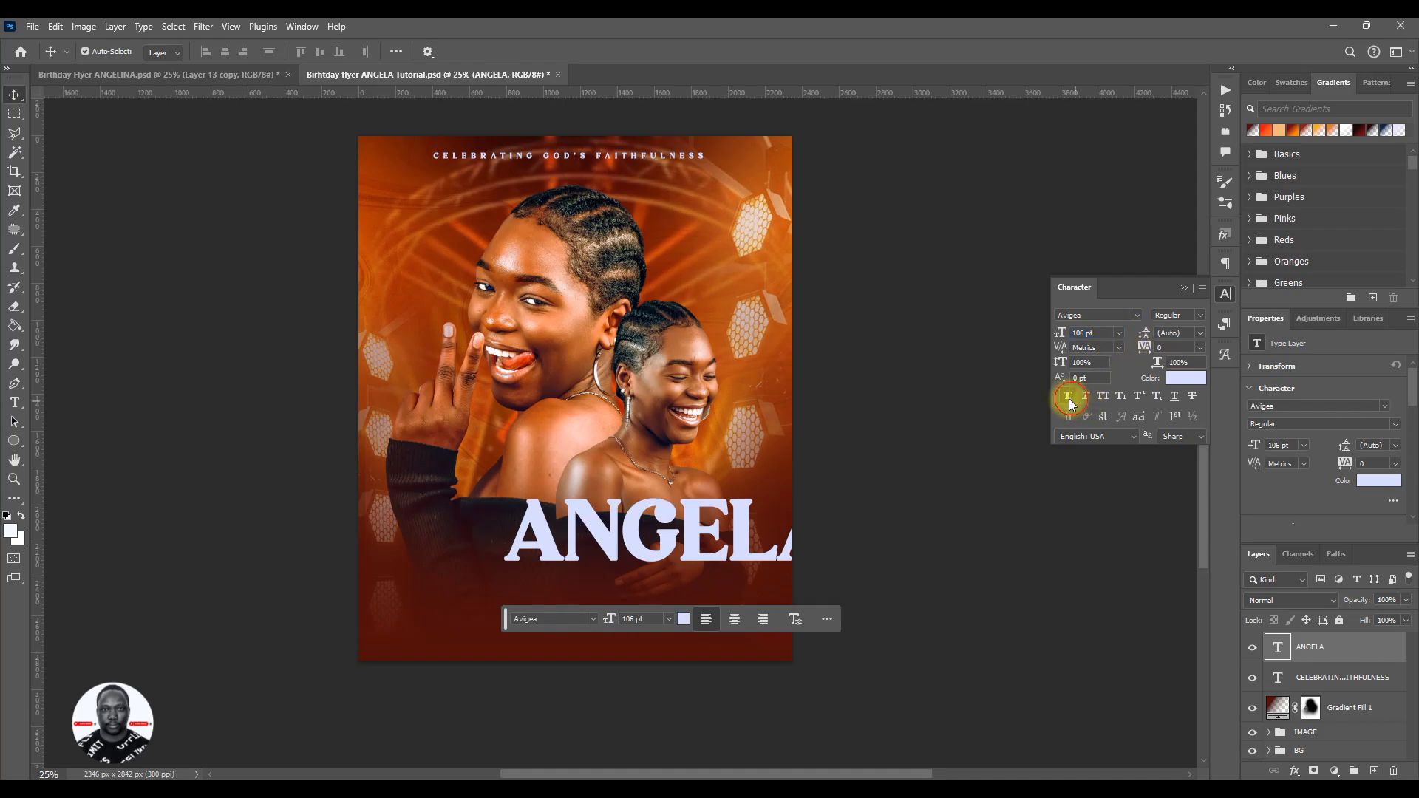
{"action": "left_click_drag", "start_coordinate": [732, 549], "coordinate": [641, 619]}
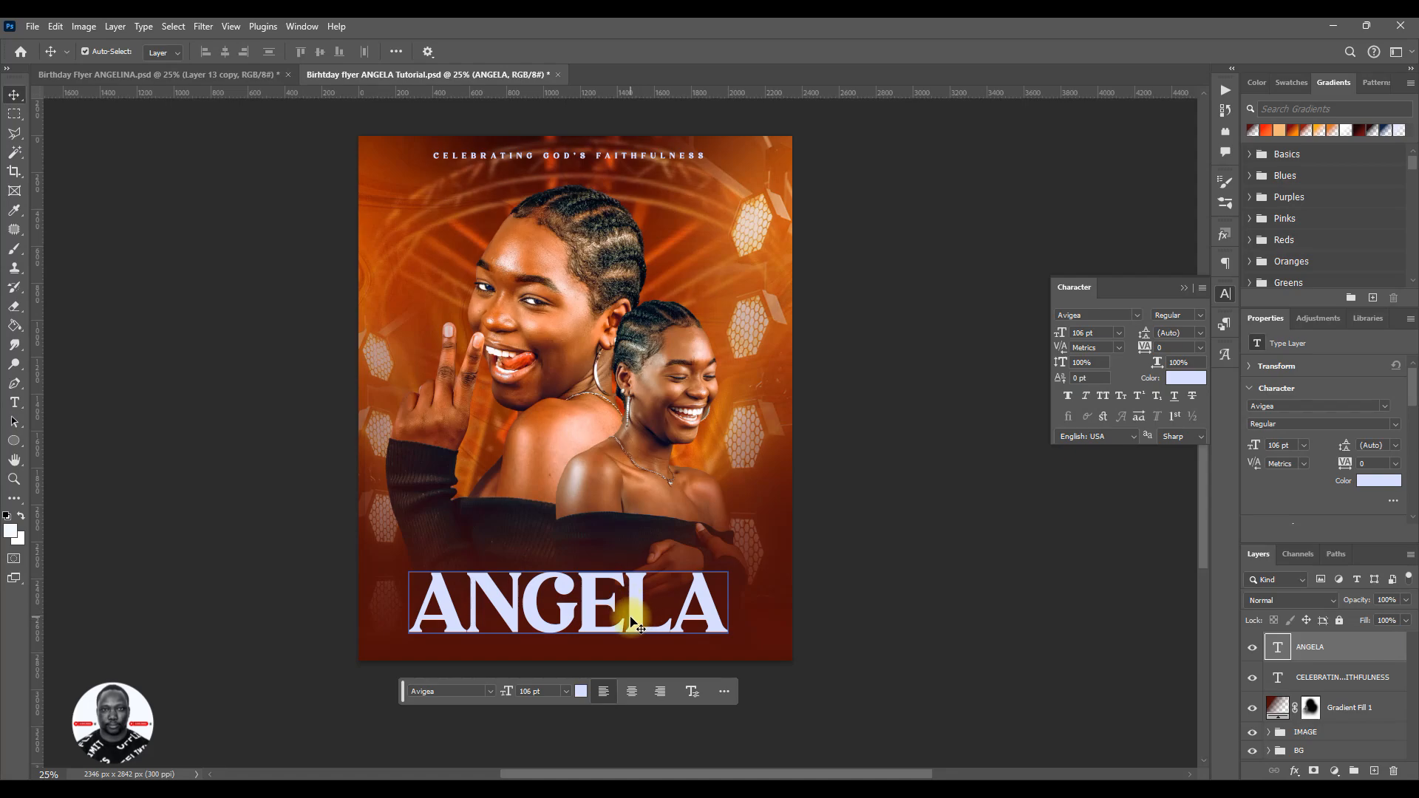
{"action": "left_click_drag", "start_coordinate": [634, 623], "coordinate": [640, 622]}
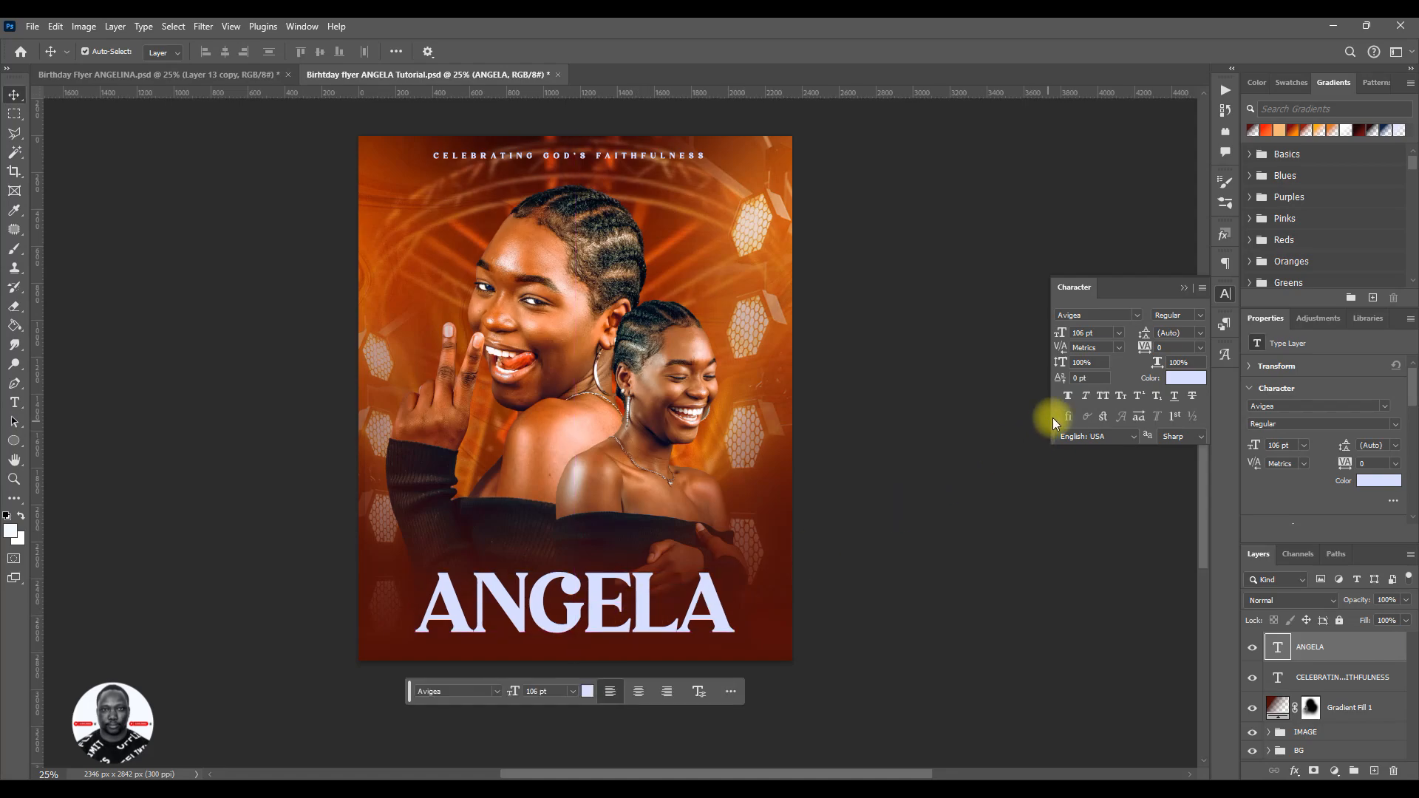
- Change the name text's font to Cr_160 Final Frontier Regular and recentre it horizontally near the flyer's bottom edge
{"action": "left_click", "coordinate": [1137, 316]}
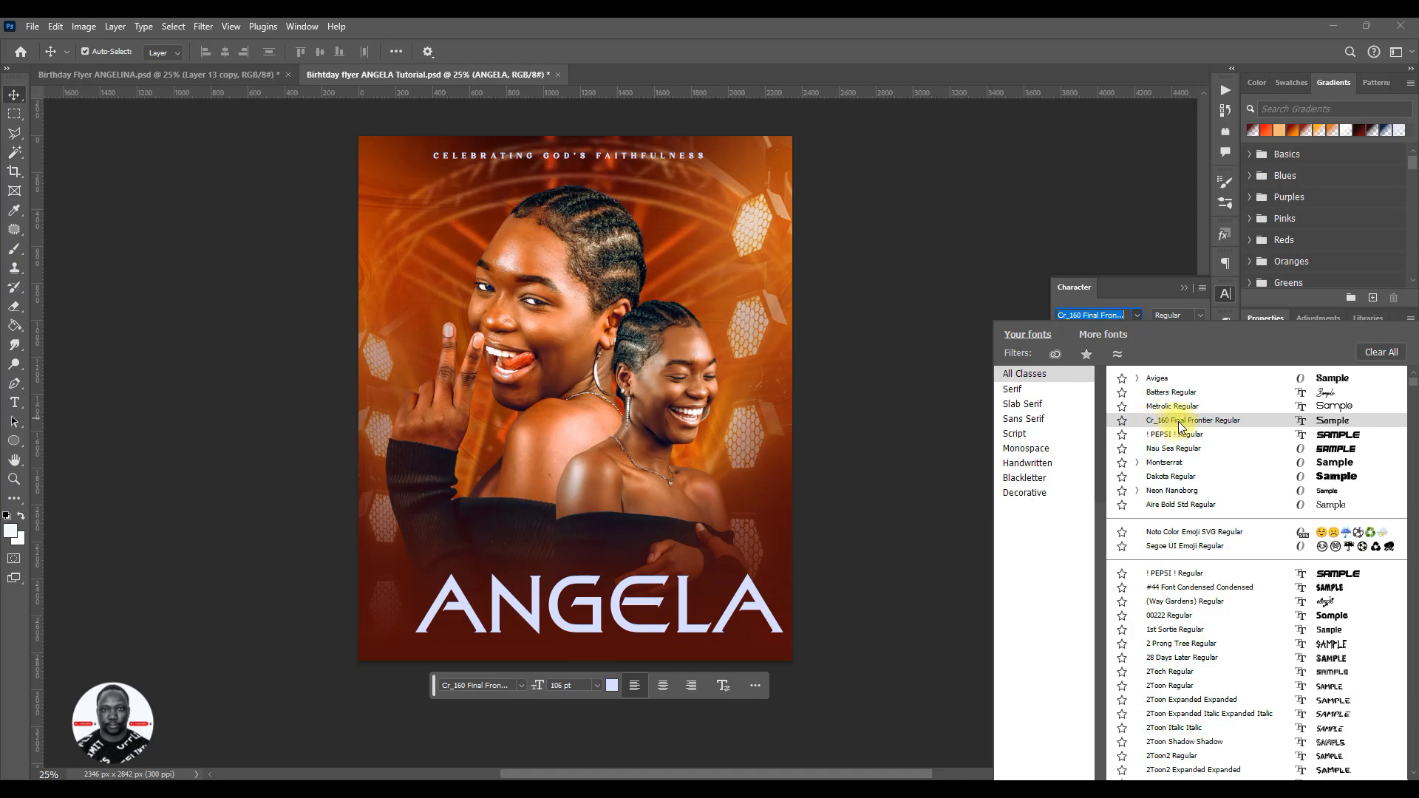
{"action": "key", "text": "Down"}
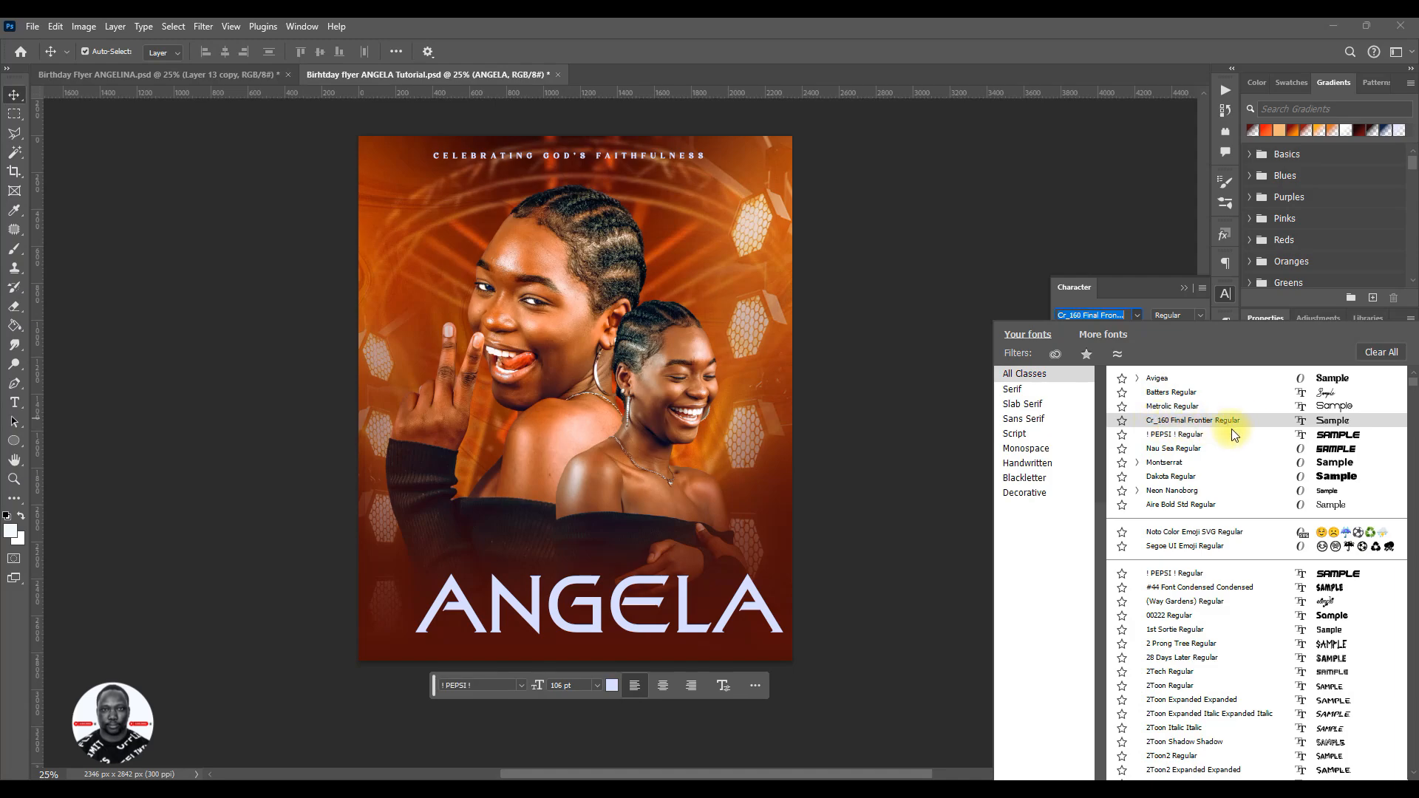
{"action": "key", "text": "Up"}
{"action": "left_click", "coordinate": [1310, 420]}
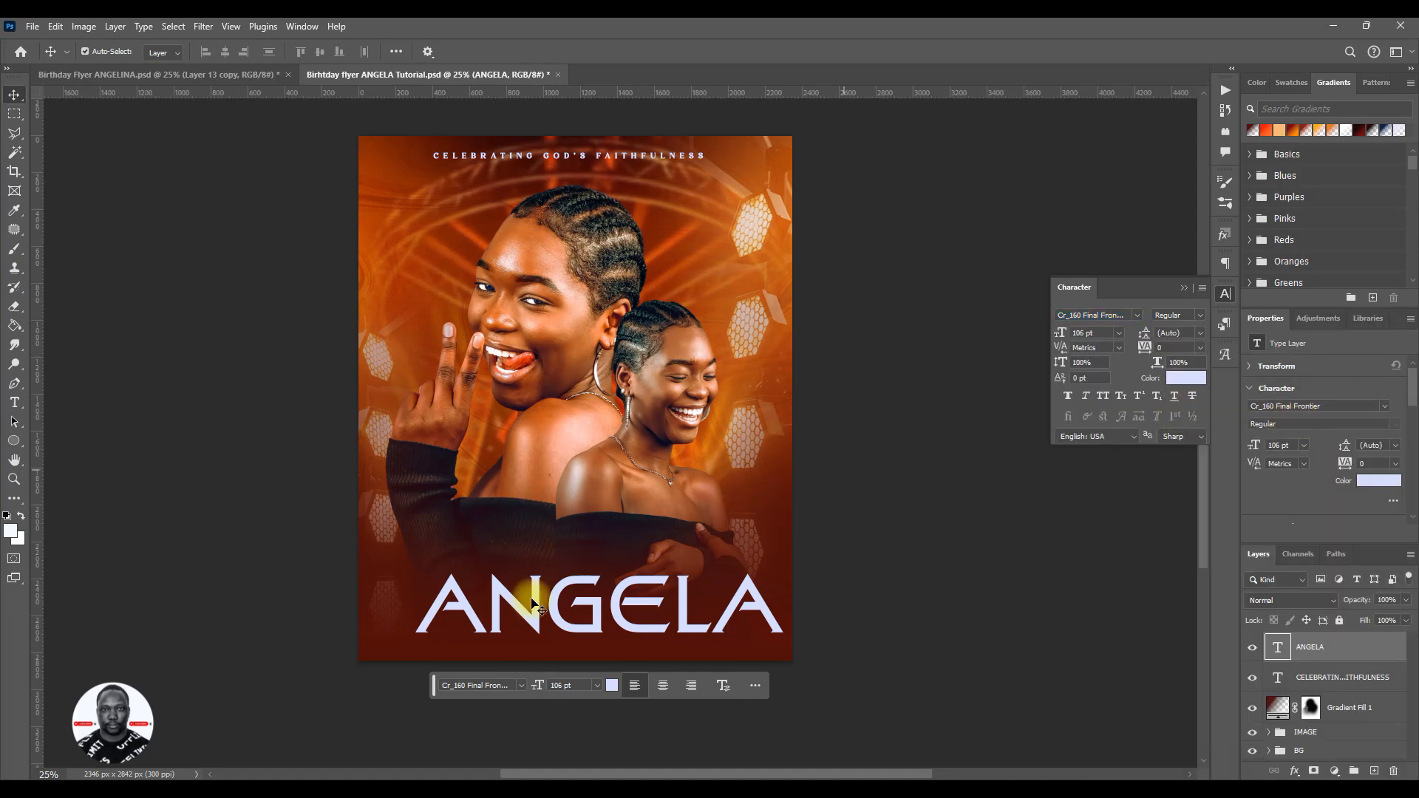
{"action": "left_click_drag", "start_coordinate": [687, 616], "coordinate": [660, 616]}
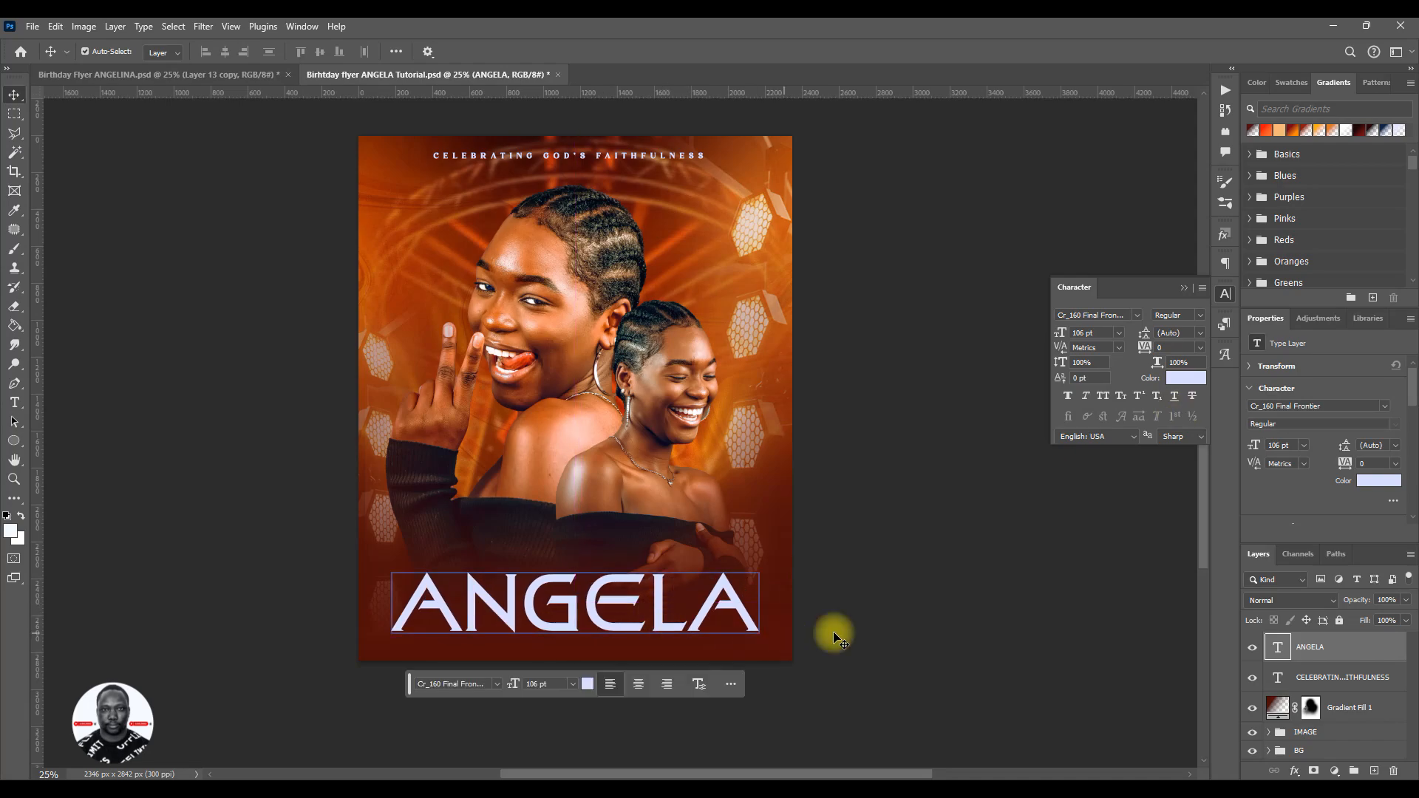
- Try the silver metallic preset from the 3D Extra Light Text Effects styles on the name text and clear it again
{"action": "left_click", "coordinate": [1224, 240]}
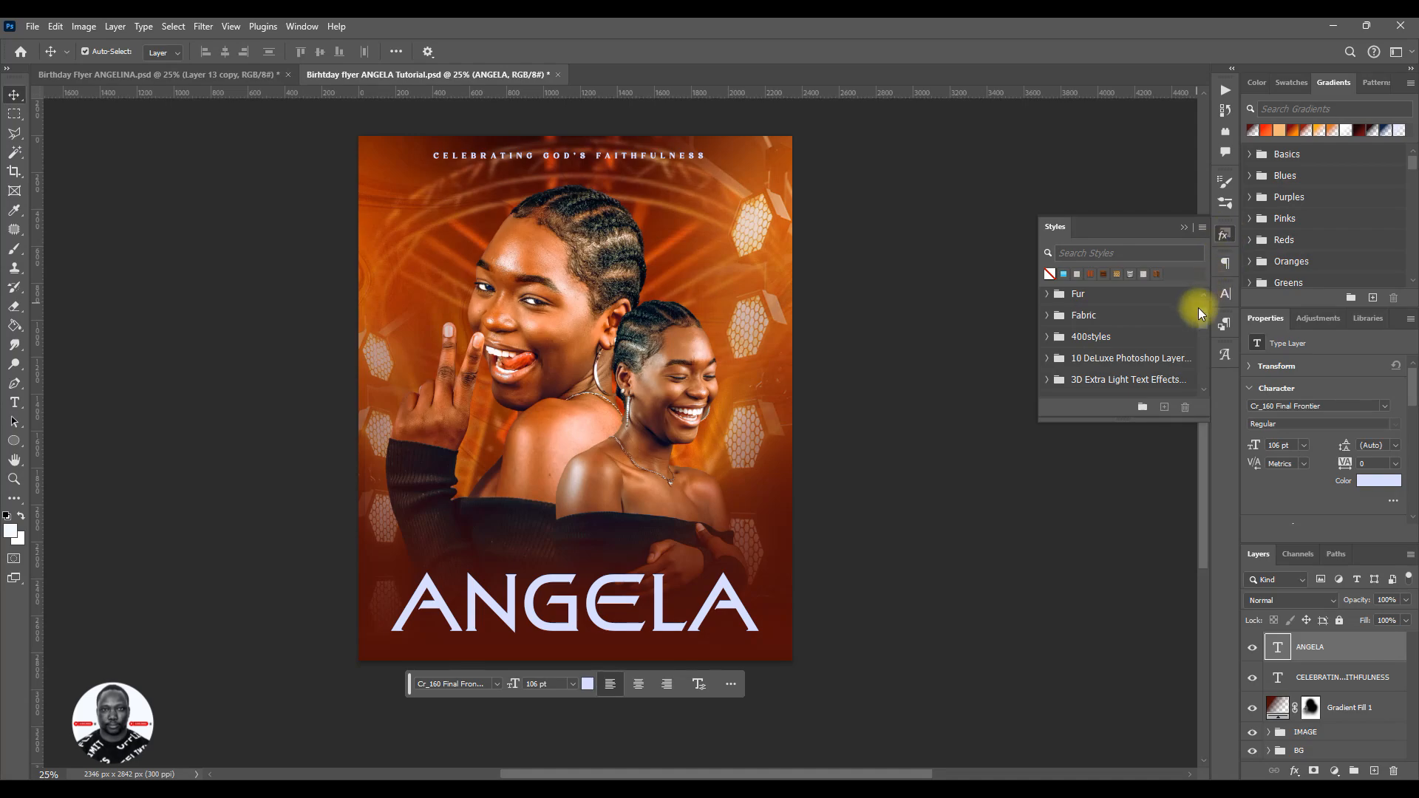
{"action": "scroll", "coordinate": [1203, 310], "scroll_direction": "up", "scroll_amount": 2}
{"action": "scroll", "coordinate": [1205, 312], "scroll_direction": "down", "scroll_amount": 1}
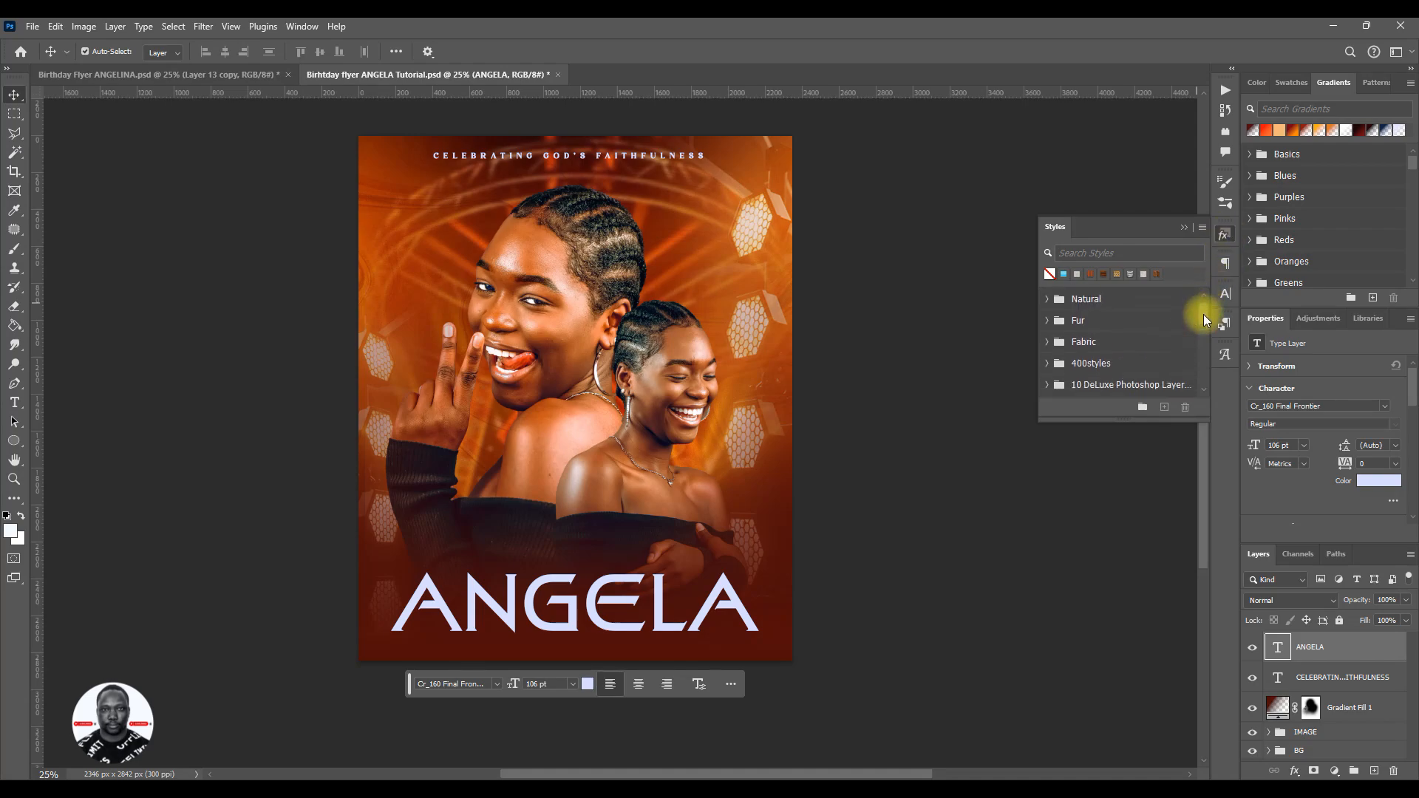
{"action": "scroll", "coordinate": [1092, 365], "scroll_direction": "down", "scroll_amount": 1}
{"action": "scroll", "coordinate": [1094, 366], "scroll_direction": "down", "scroll_amount": 1}
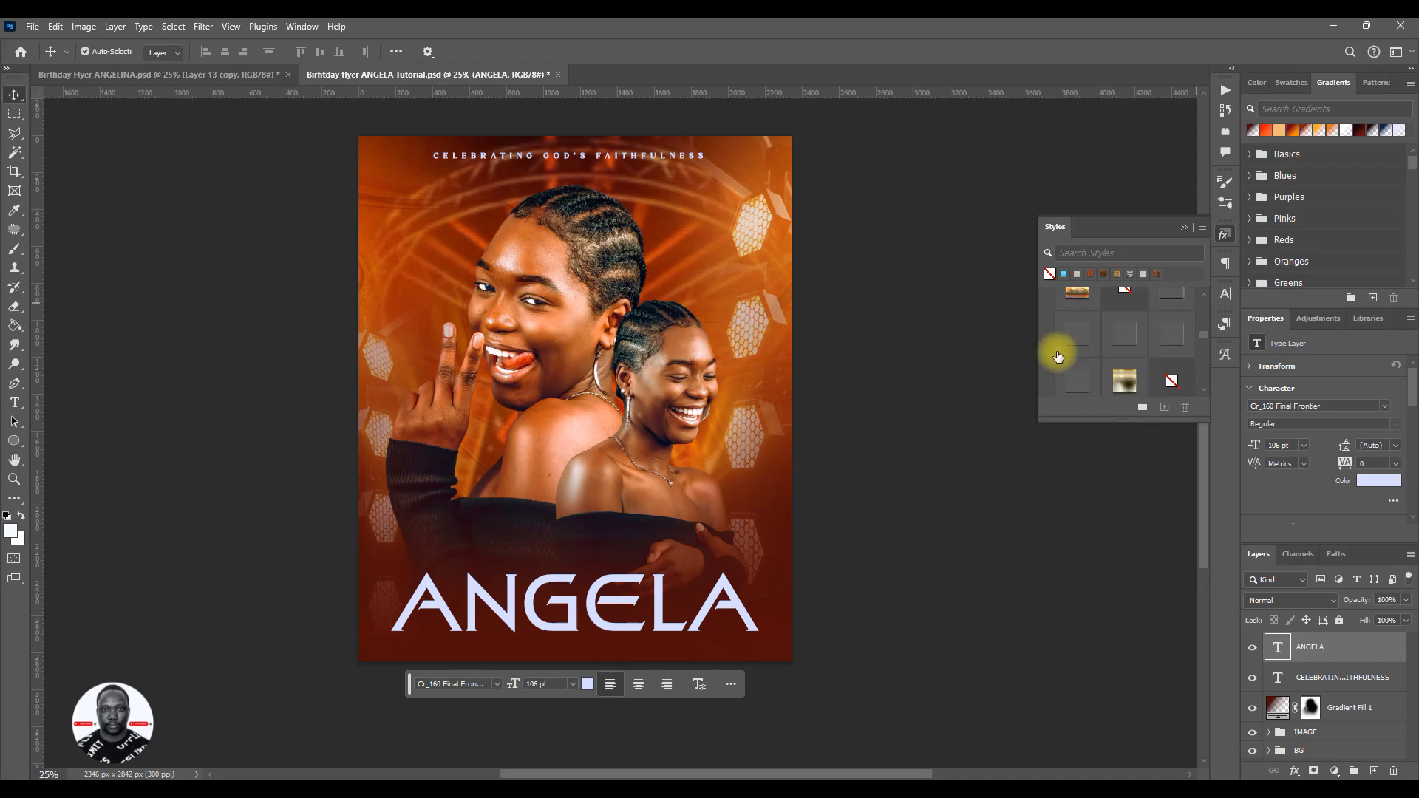
{"action": "left_click", "coordinate": [1123, 309]}
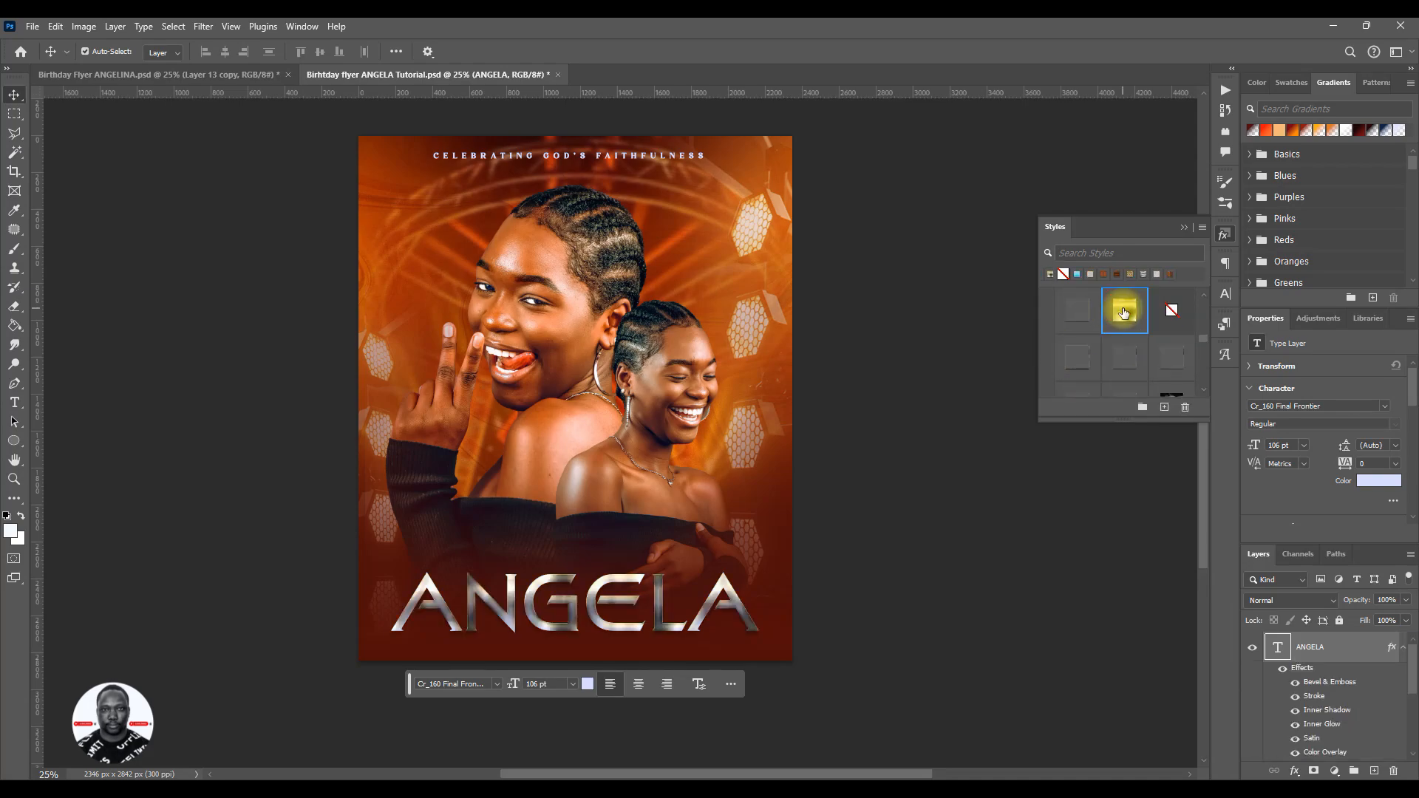
{"action": "left_click", "coordinate": [1063, 274]}
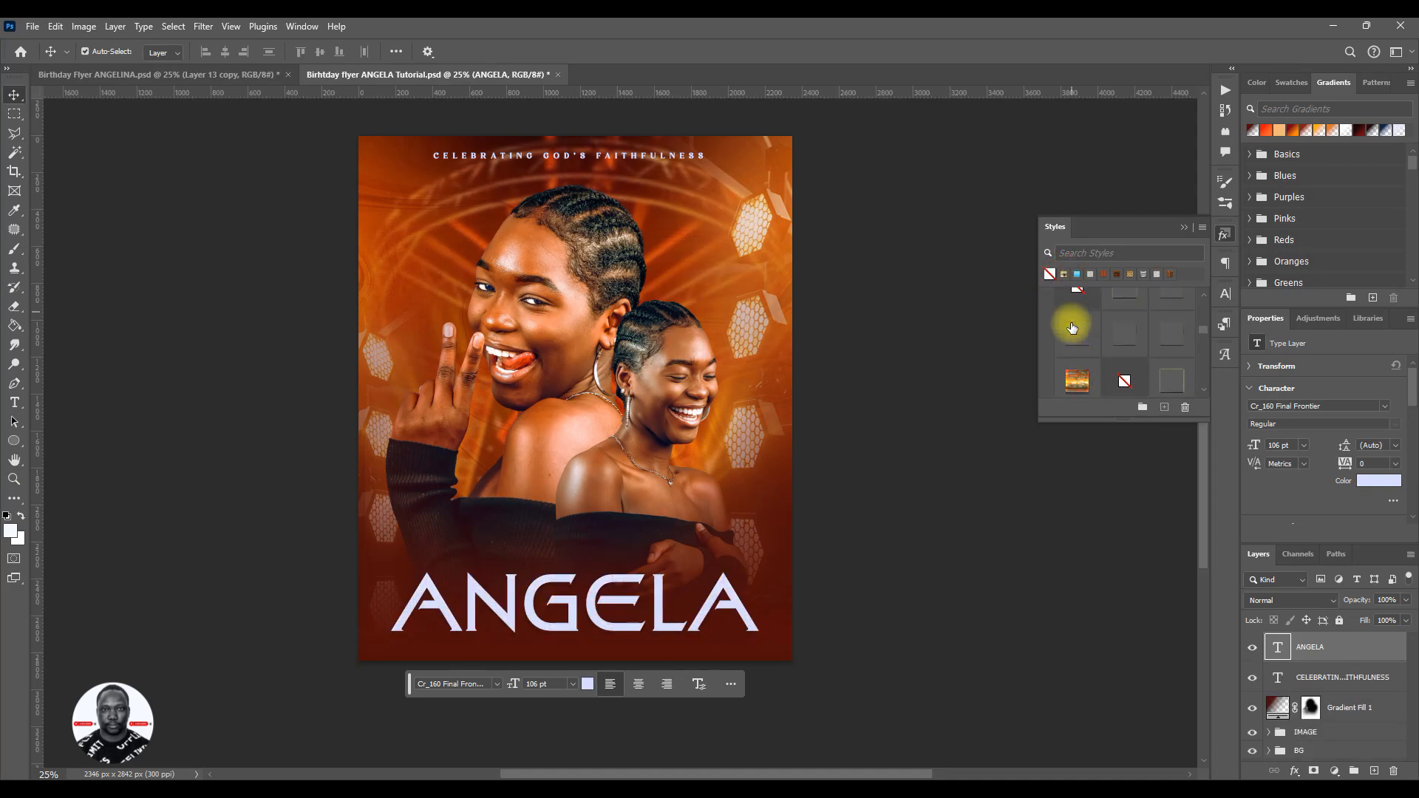
{"action": "scroll", "coordinate": [1073, 328], "scroll_direction": "up", "scroll_amount": 2}
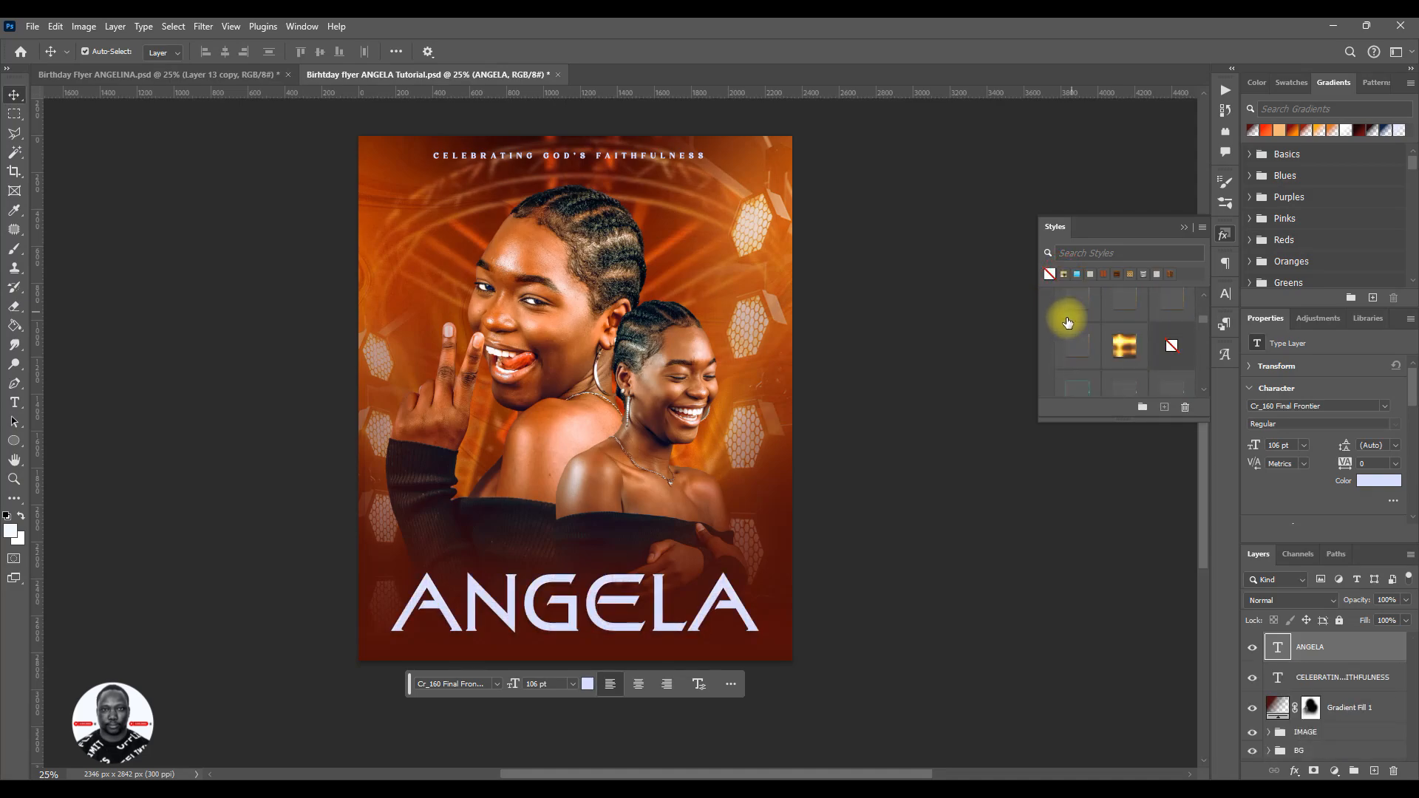
{"action": "scroll", "coordinate": [1067, 322], "scroll_direction": "up", "scroll_amount": 3}
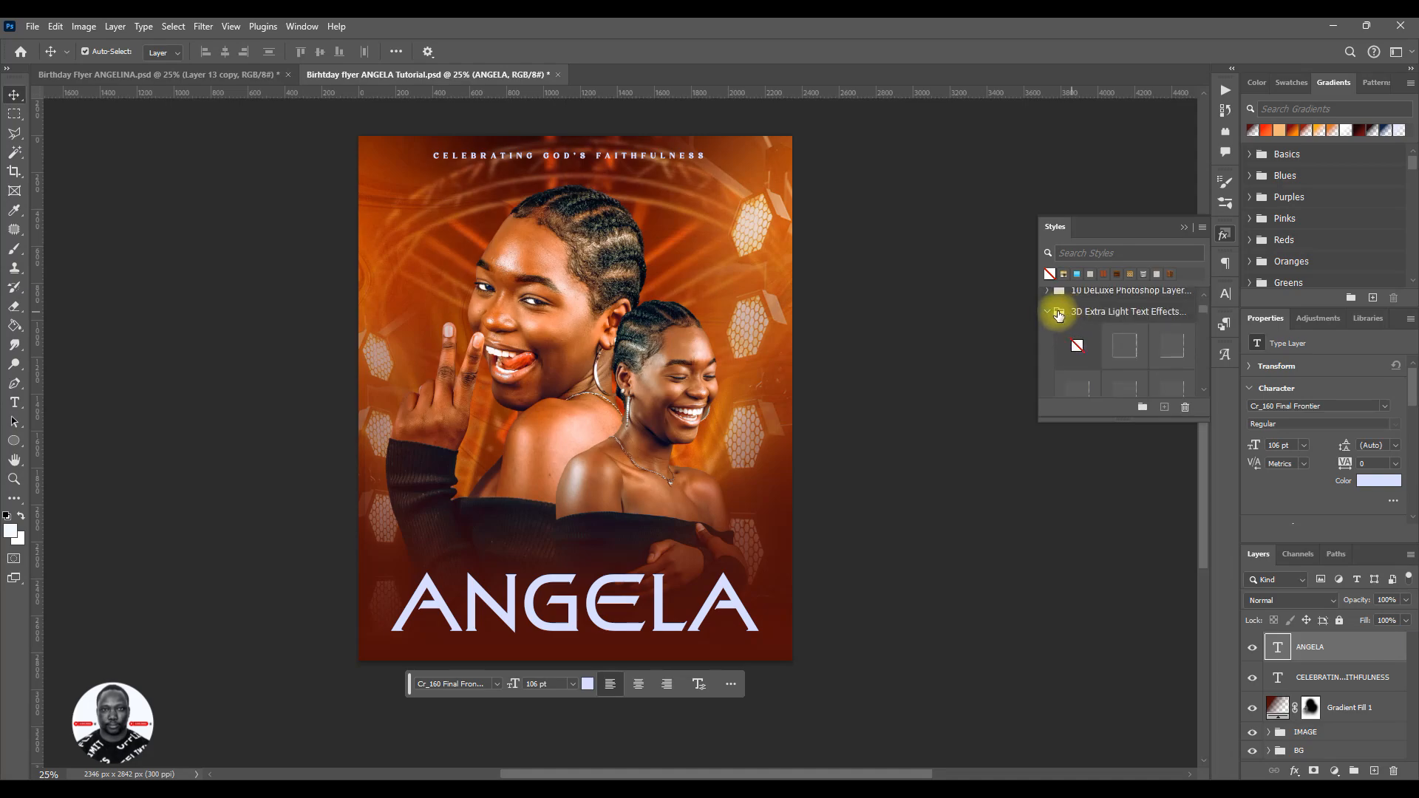
{"action": "left_click", "coordinate": [1048, 309]}
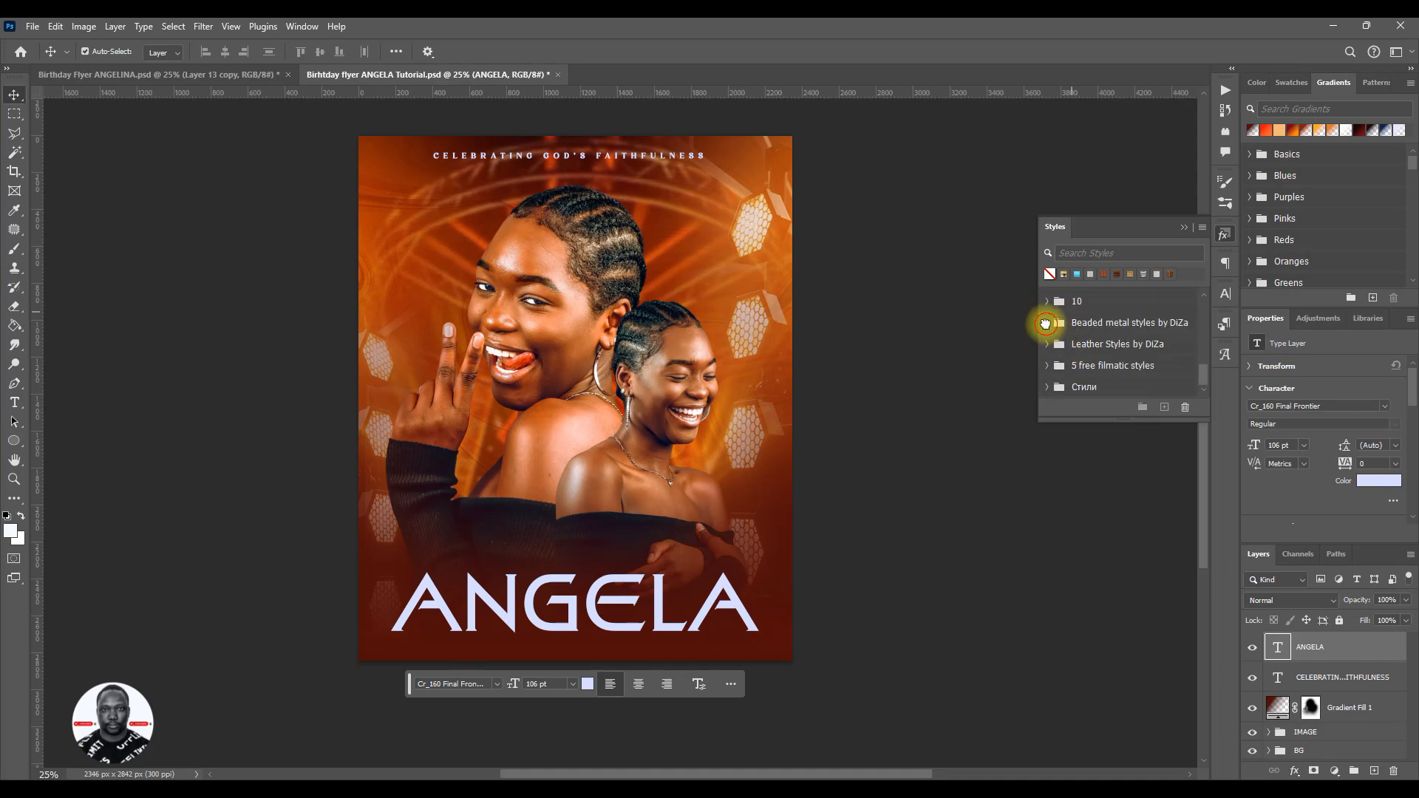
- Try two gold presets from Beaded metal styles by DiZa on the name text and clear the style again
{"action": "left_click", "coordinate": [1045, 323]}
{"action": "scroll", "coordinate": [1128, 358], "scroll_direction": "down", "scroll_amount": 3}
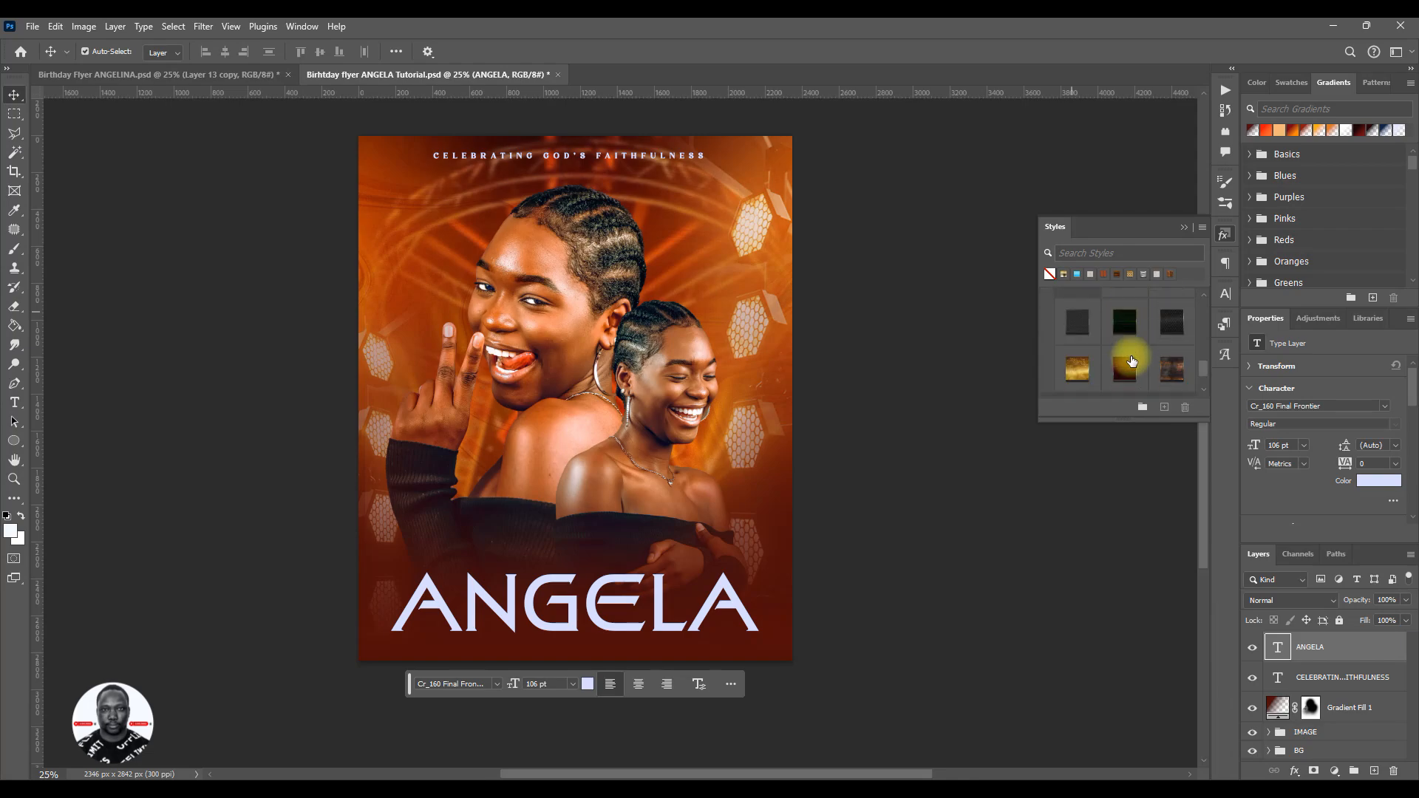
{"action": "left_click", "coordinate": [1079, 367]}
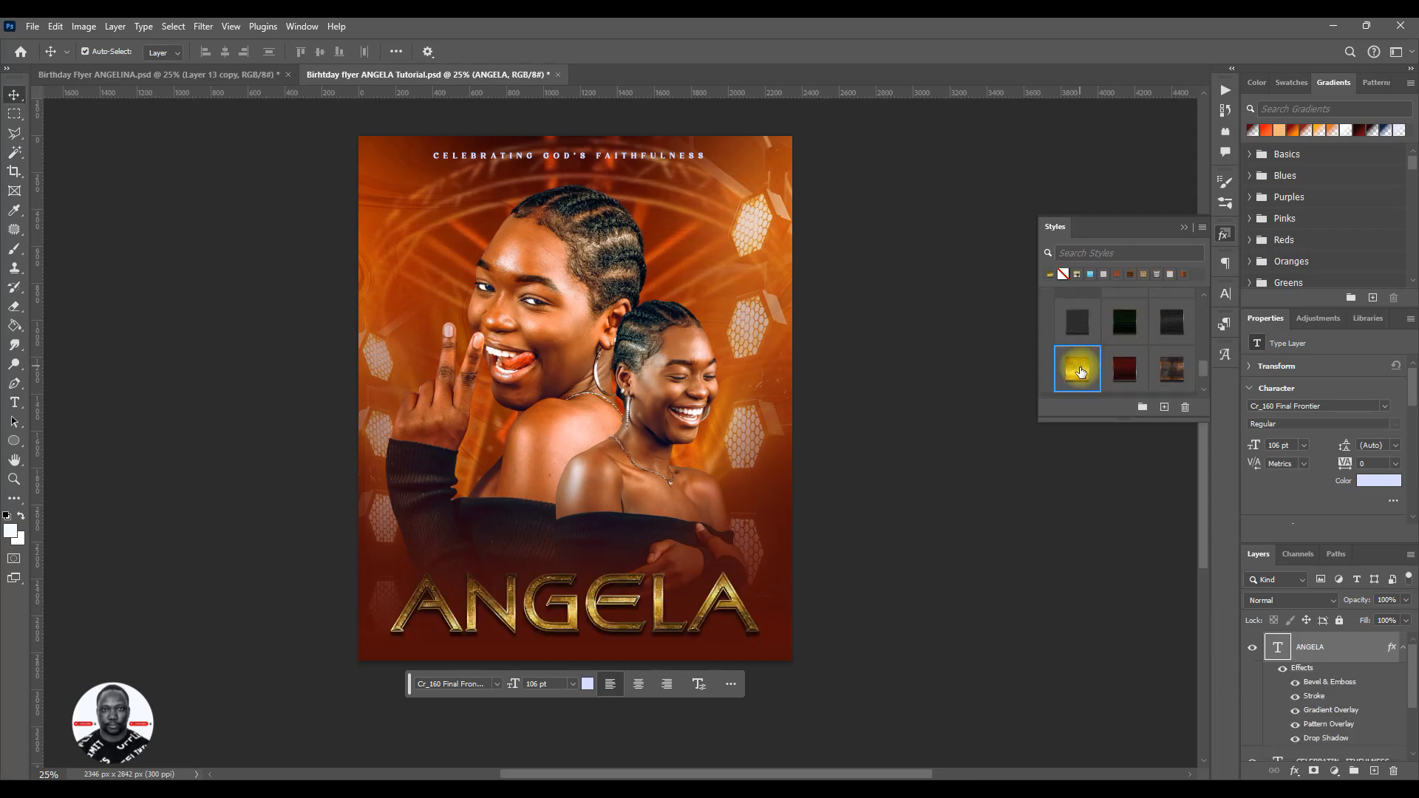
{"action": "scroll", "coordinate": [1087, 373], "scroll_direction": "down", "scroll_amount": 1}
{"action": "scroll", "coordinate": [1087, 370], "scroll_direction": "up", "scroll_amount": 2}
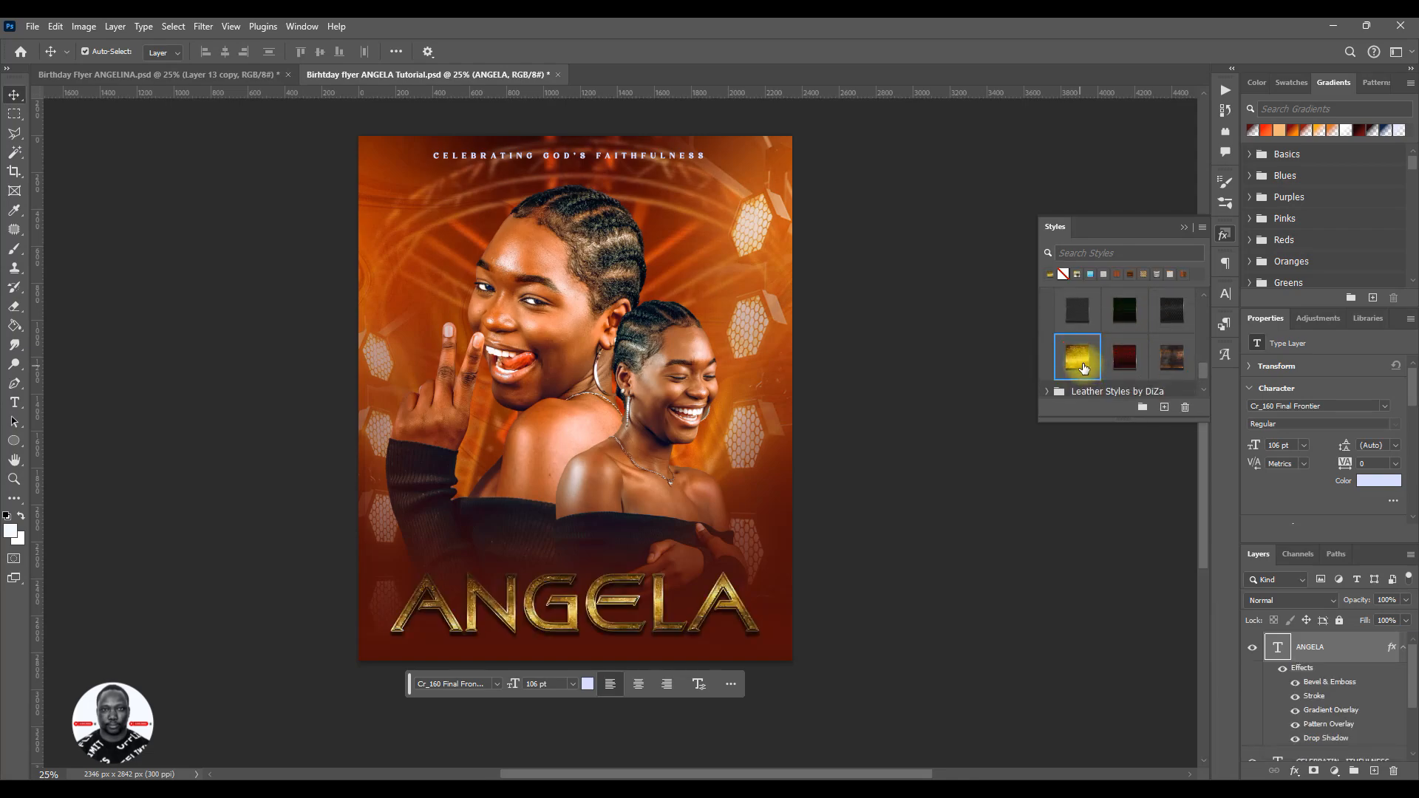
{"action": "scroll", "coordinate": [1109, 346], "scroll_direction": "up", "scroll_amount": 2}
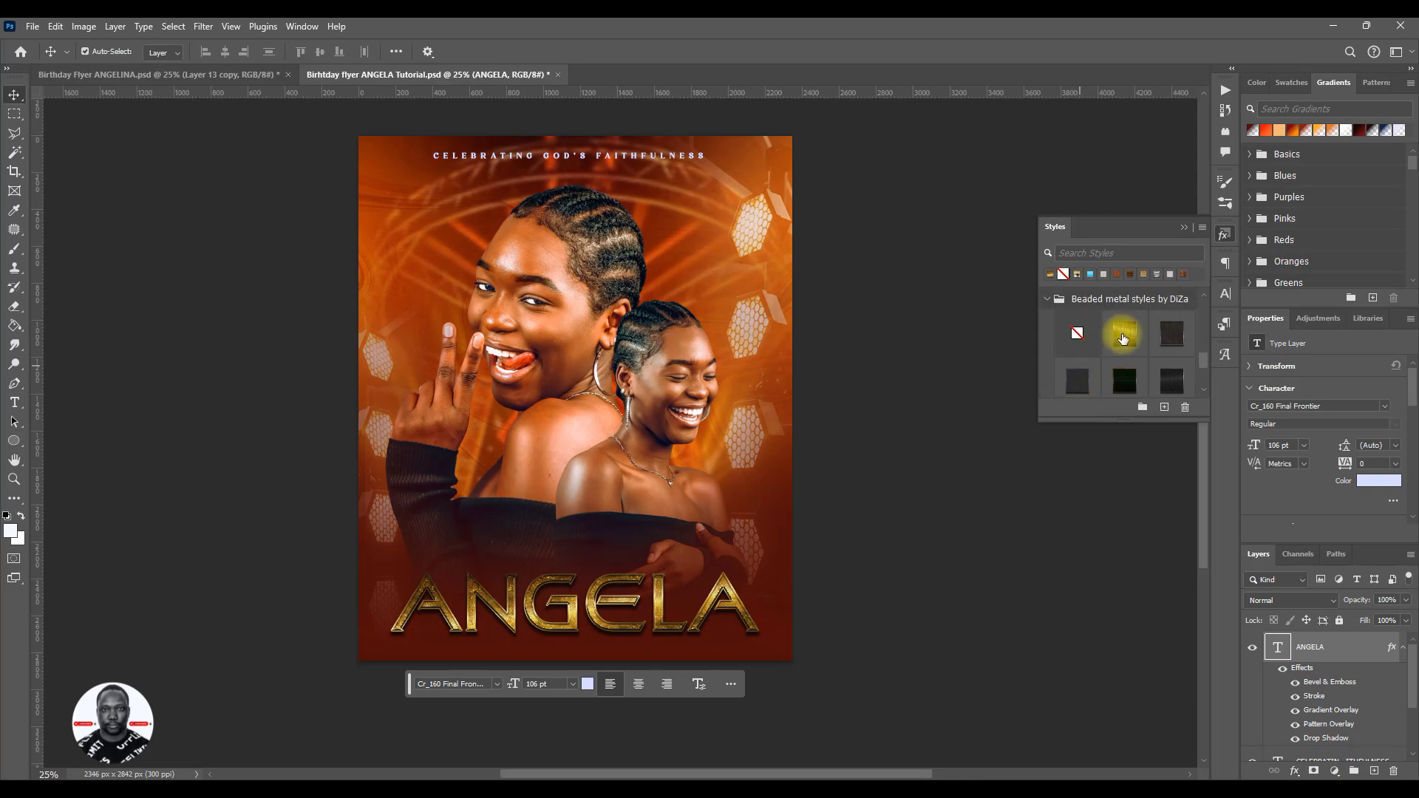
{"action": "left_click", "coordinate": [1117, 337]}
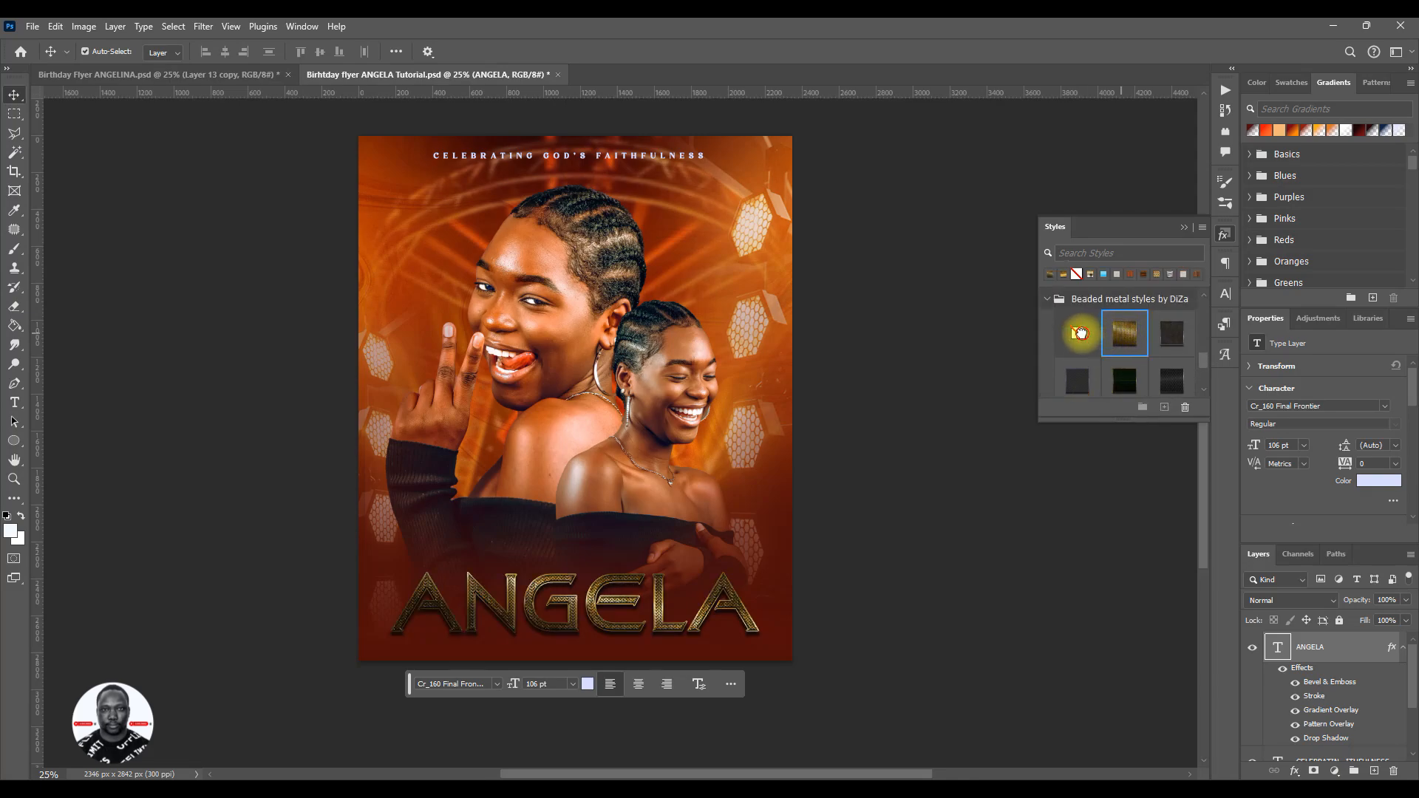
{"action": "left_click", "coordinate": [1081, 334]}
{"action": "left_click", "coordinate": [1047, 299]}
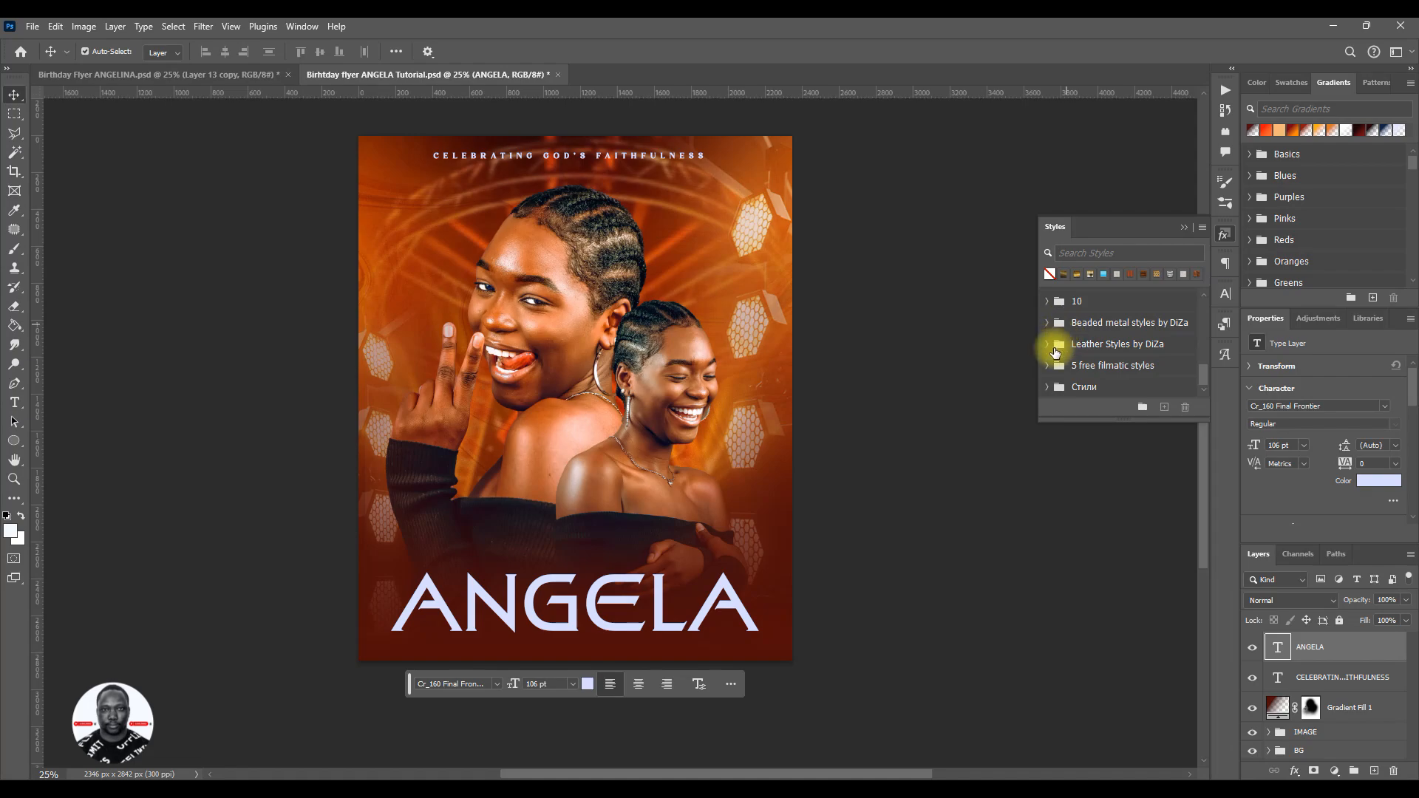
- Look through the presets in the Leather Styles by DiZa, 5 free filmatic styles and Стили groups for a suitable gold text style
{"action": "left_click", "coordinate": [1048, 322]}
{"action": "left_click", "coordinate": [1048, 321]}
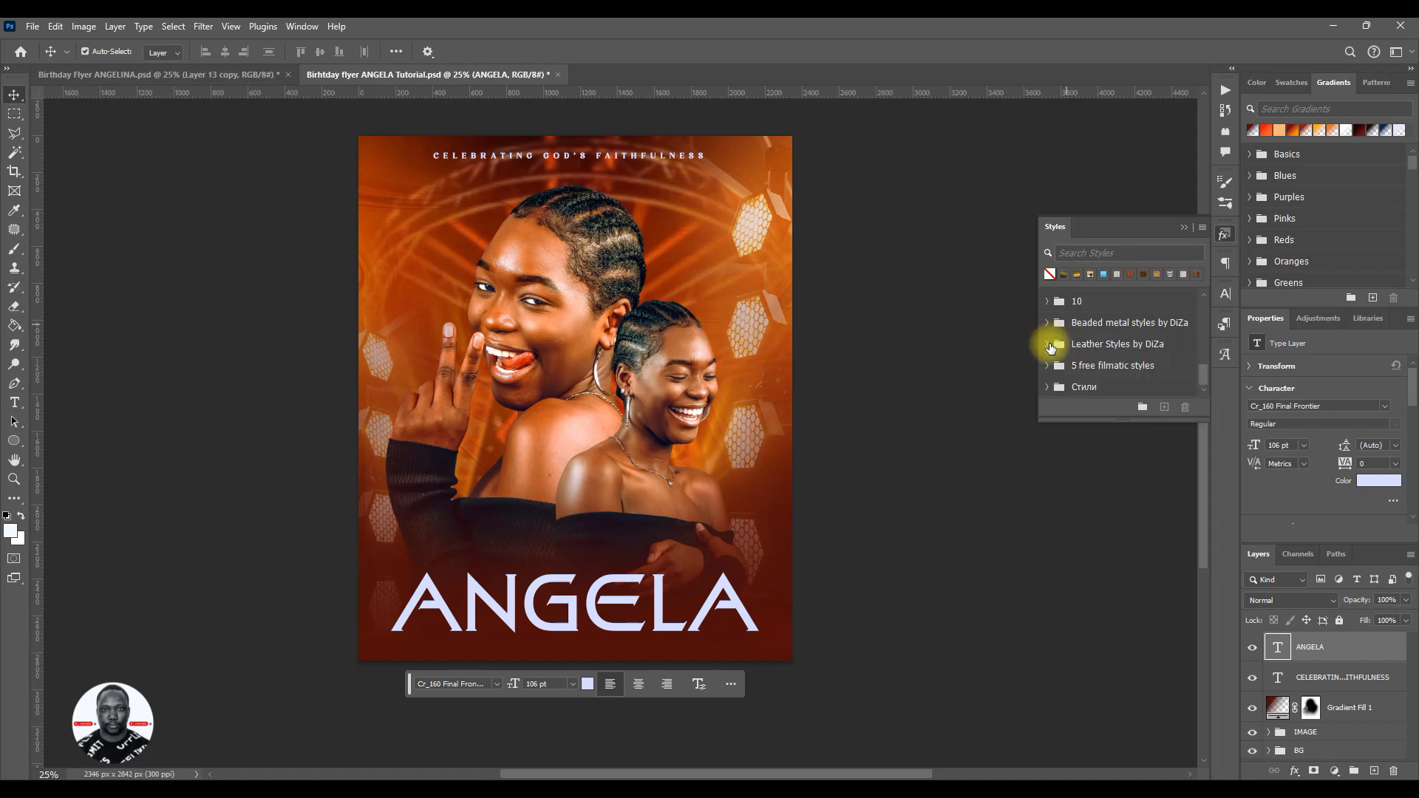
{"action": "left_click", "coordinate": [1048, 344]}
{"action": "scroll", "coordinate": [1056, 349], "scroll_direction": "down", "scroll_amount": 3}
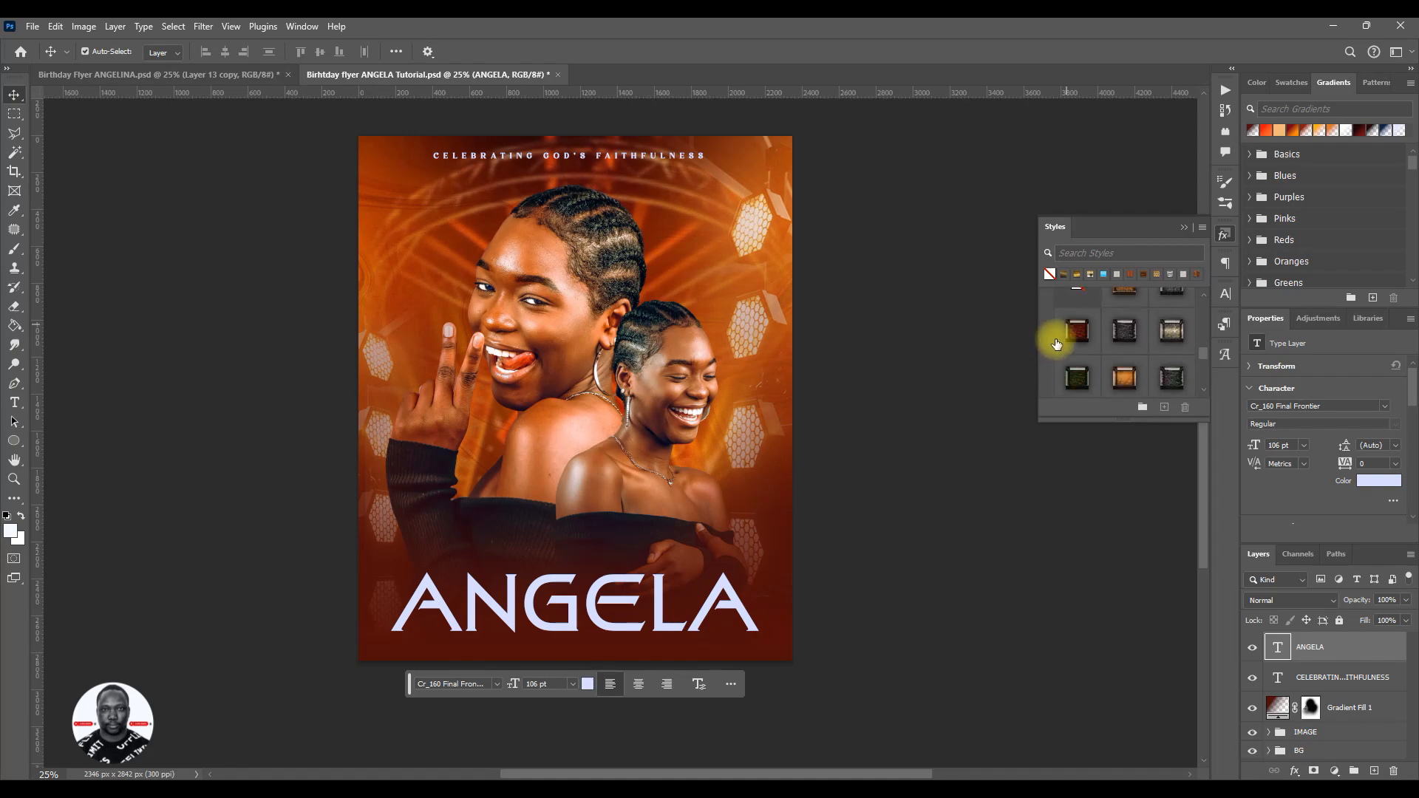
{"action": "scroll", "coordinate": [1056, 340], "scroll_direction": "up", "scroll_amount": 3}
{"action": "left_click", "coordinate": [1047, 309]}
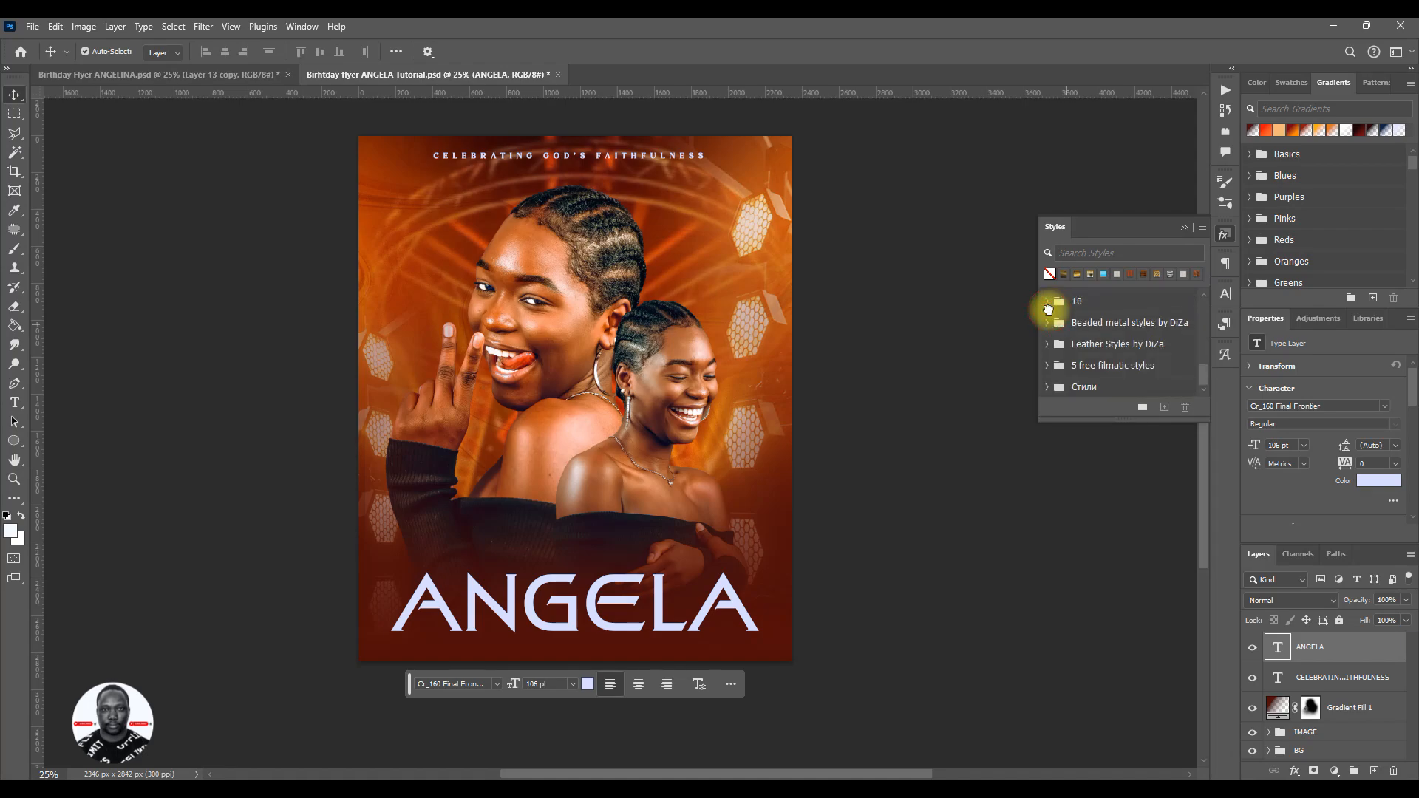
{"action": "left_click", "coordinate": [1048, 366]}
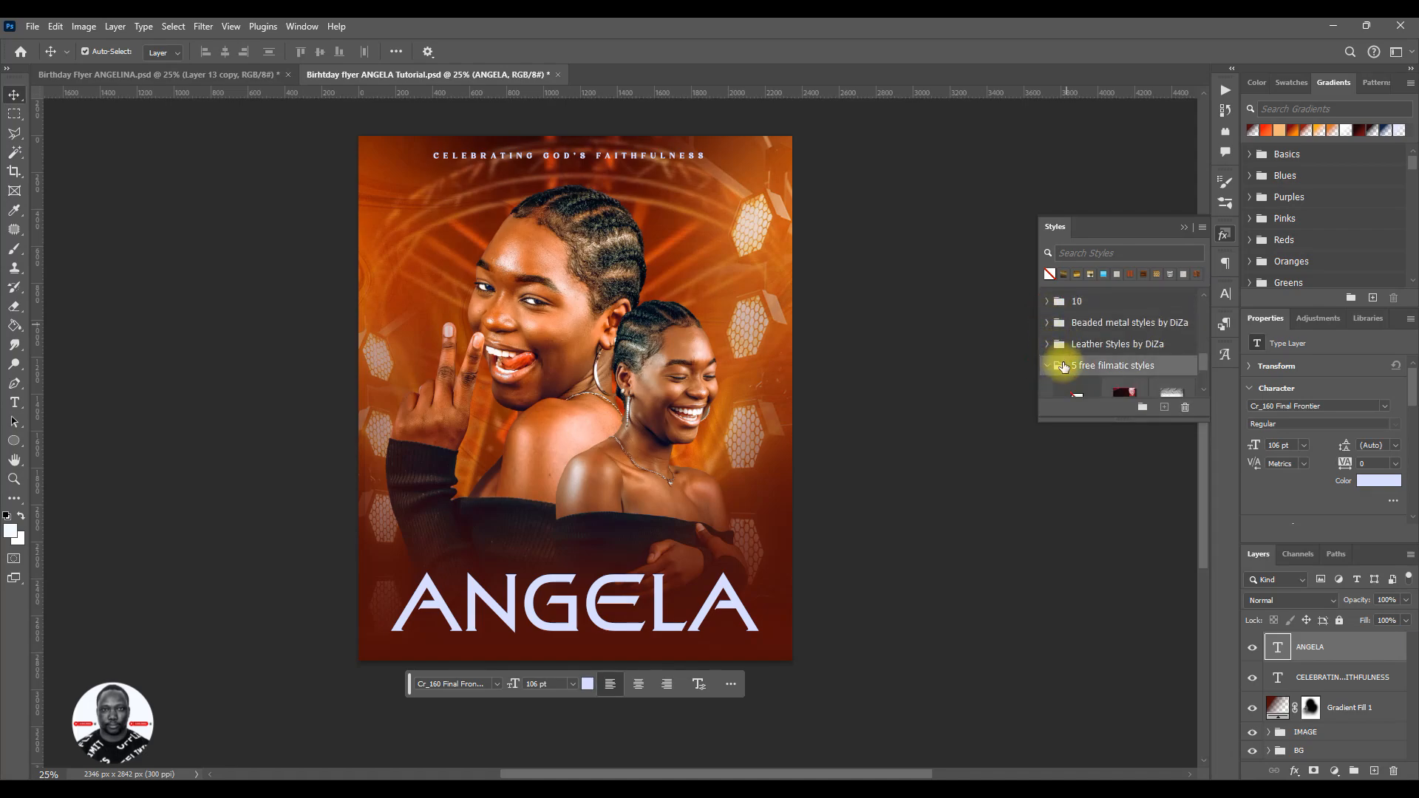
{"action": "left_click", "coordinate": [1047, 365]}
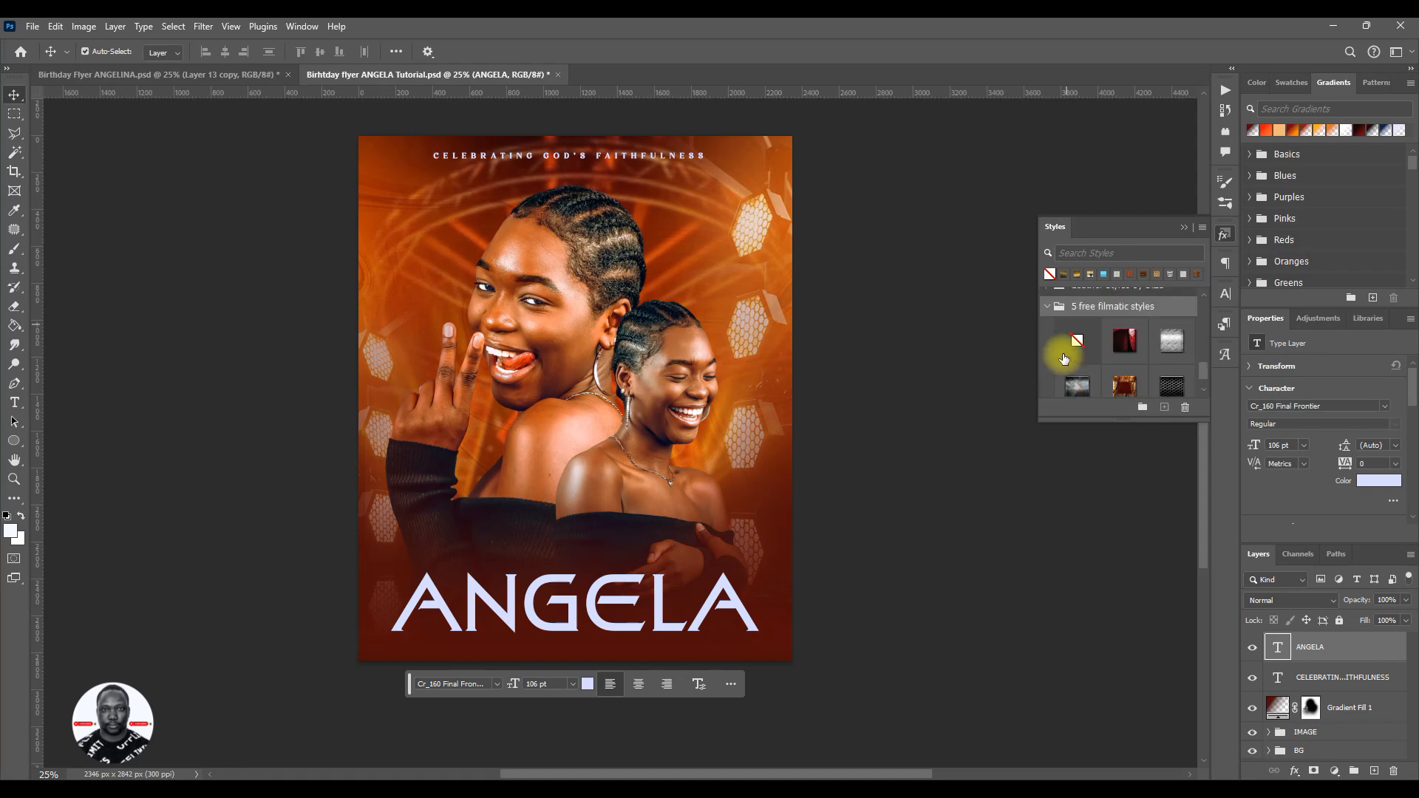
{"action": "left_click", "coordinate": [1048, 306]}
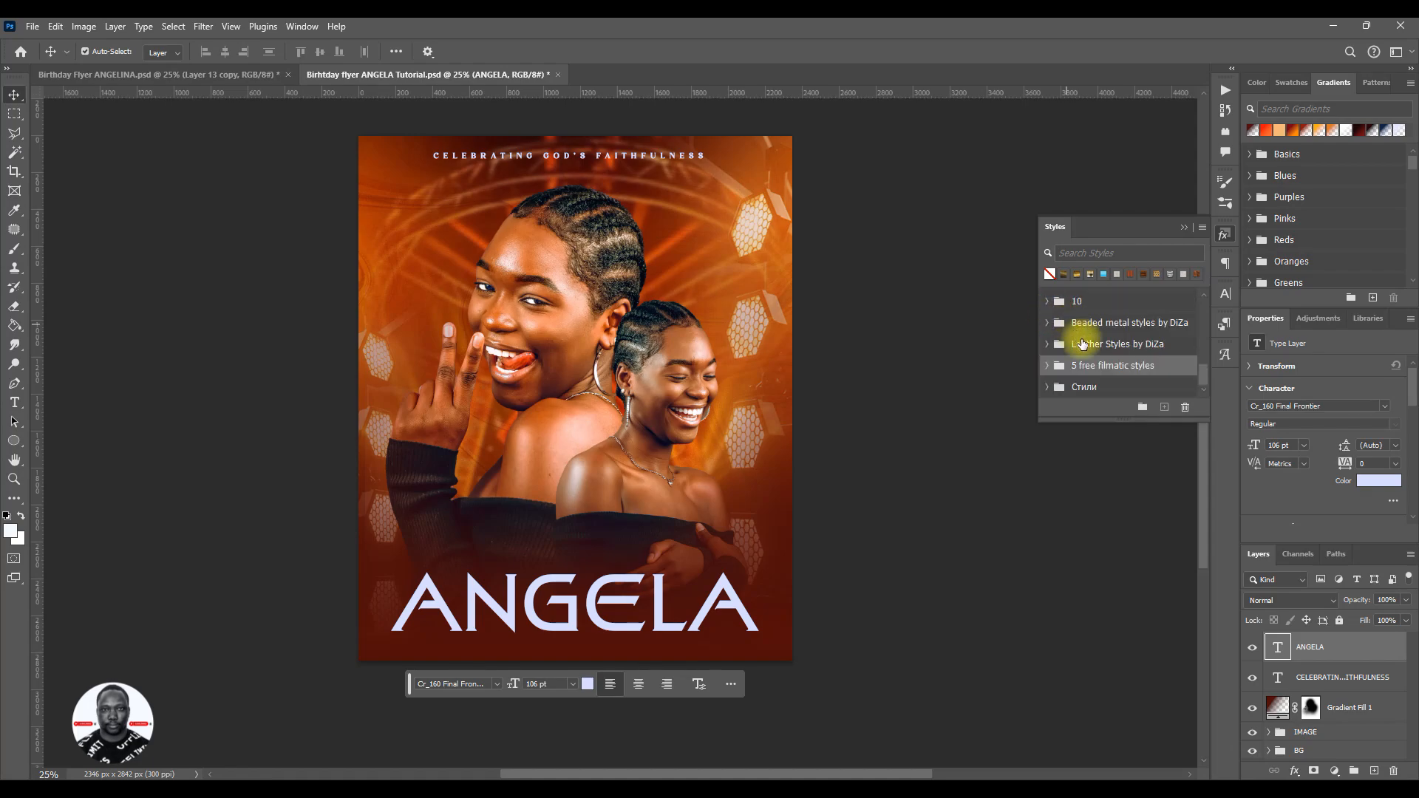
{"action": "left_click", "coordinate": [1048, 387]}
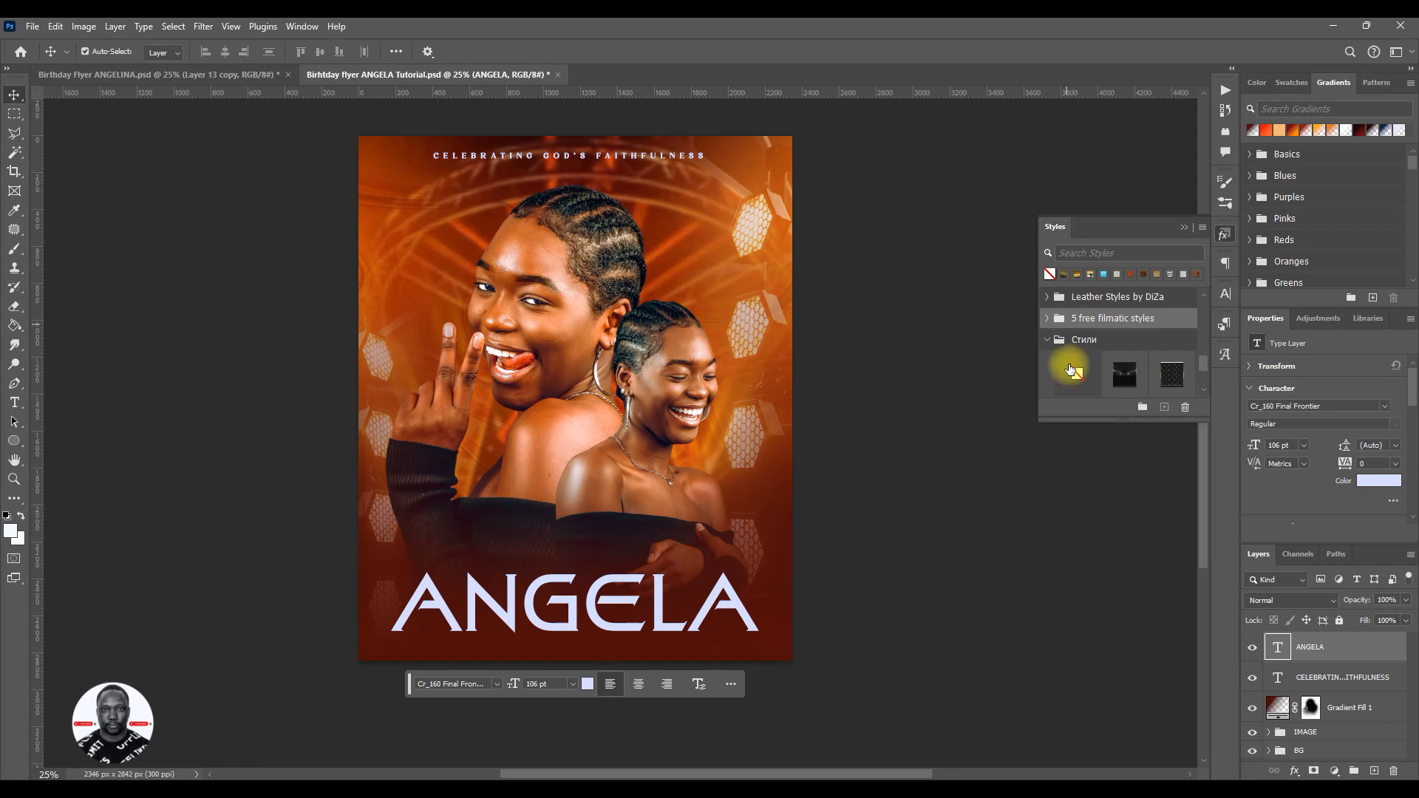
{"action": "scroll", "coordinate": [1089, 342], "scroll_direction": "down", "scroll_amount": 4}
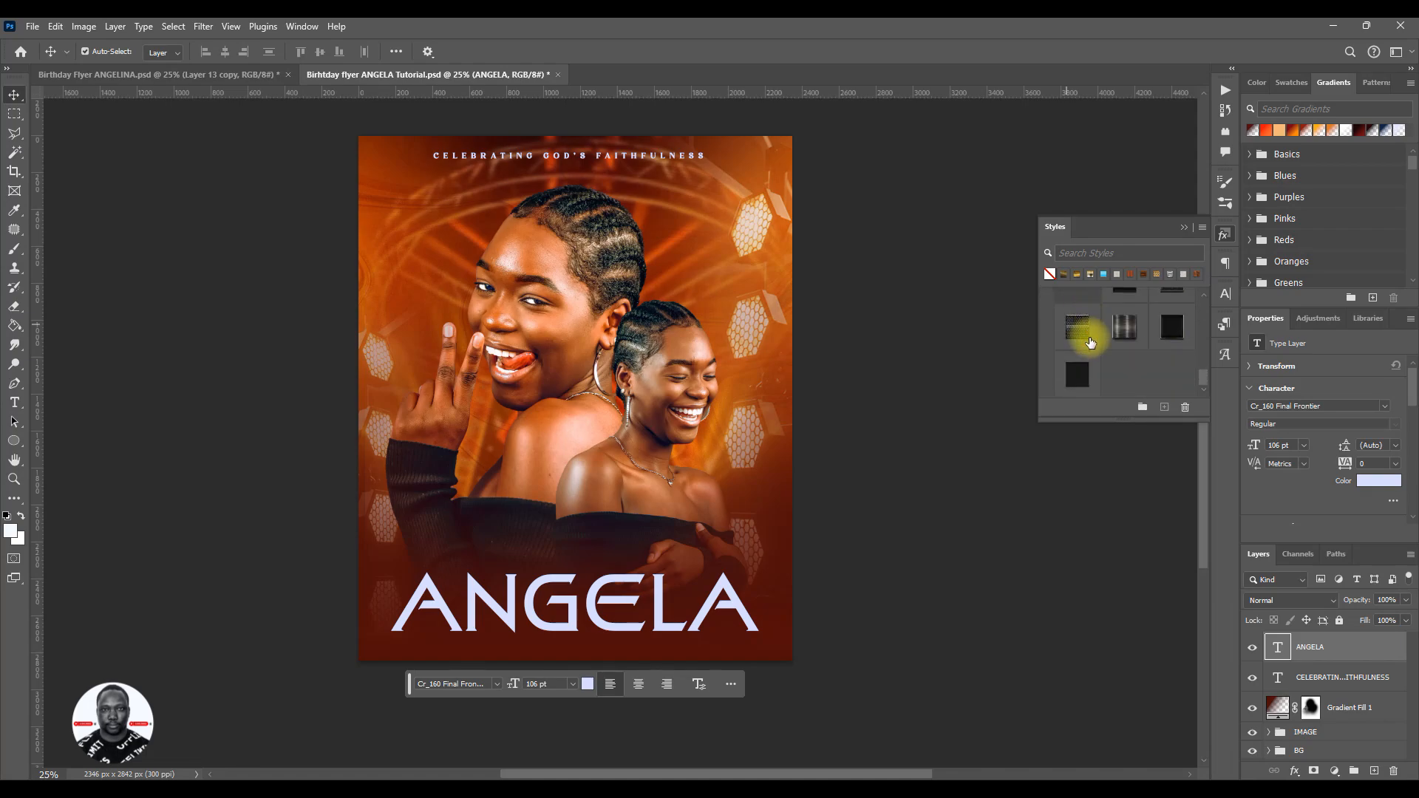
{"action": "scroll", "coordinate": [1091, 343], "scroll_direction": "up", "scroll_amount": 4}
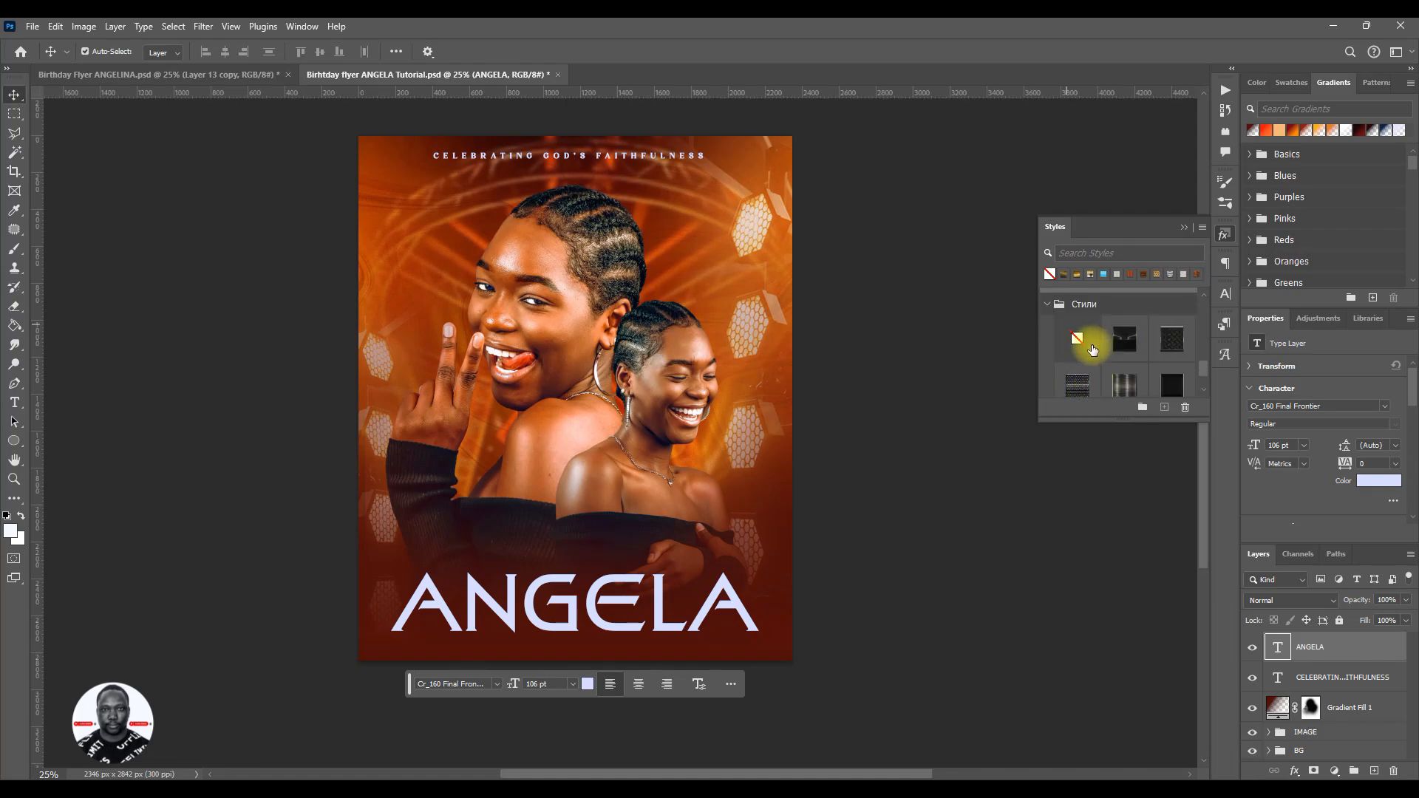
{"action": "left_click", "coordinate": [1047, 352]}
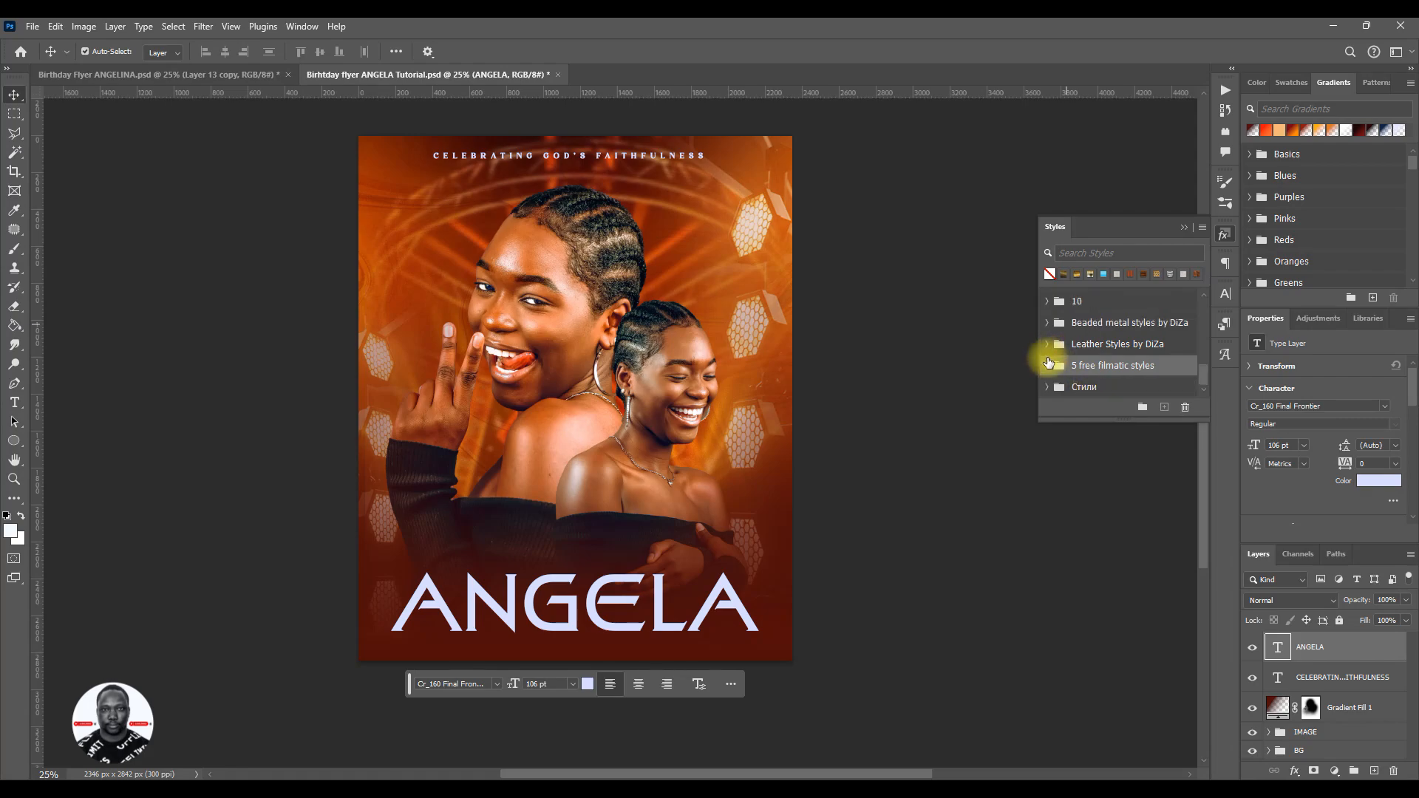
- Switch to the reference flyer Birthday Flyer ANGELINA.psd and copy the layer style of its gold name text layer
{"action": "left_click", "coordinate": [175, 75]}
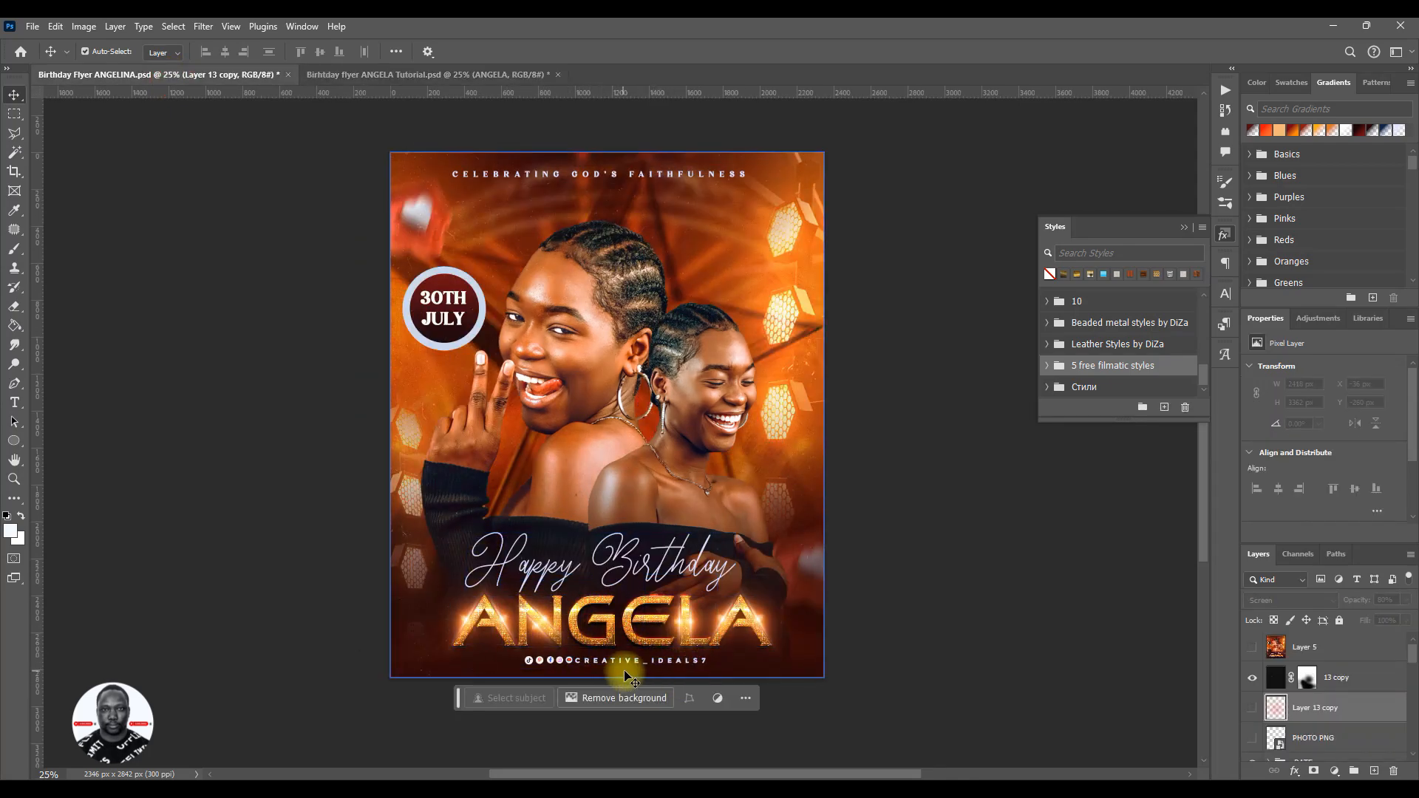
{"action": "left_click", "coordinate": [629, 623]}
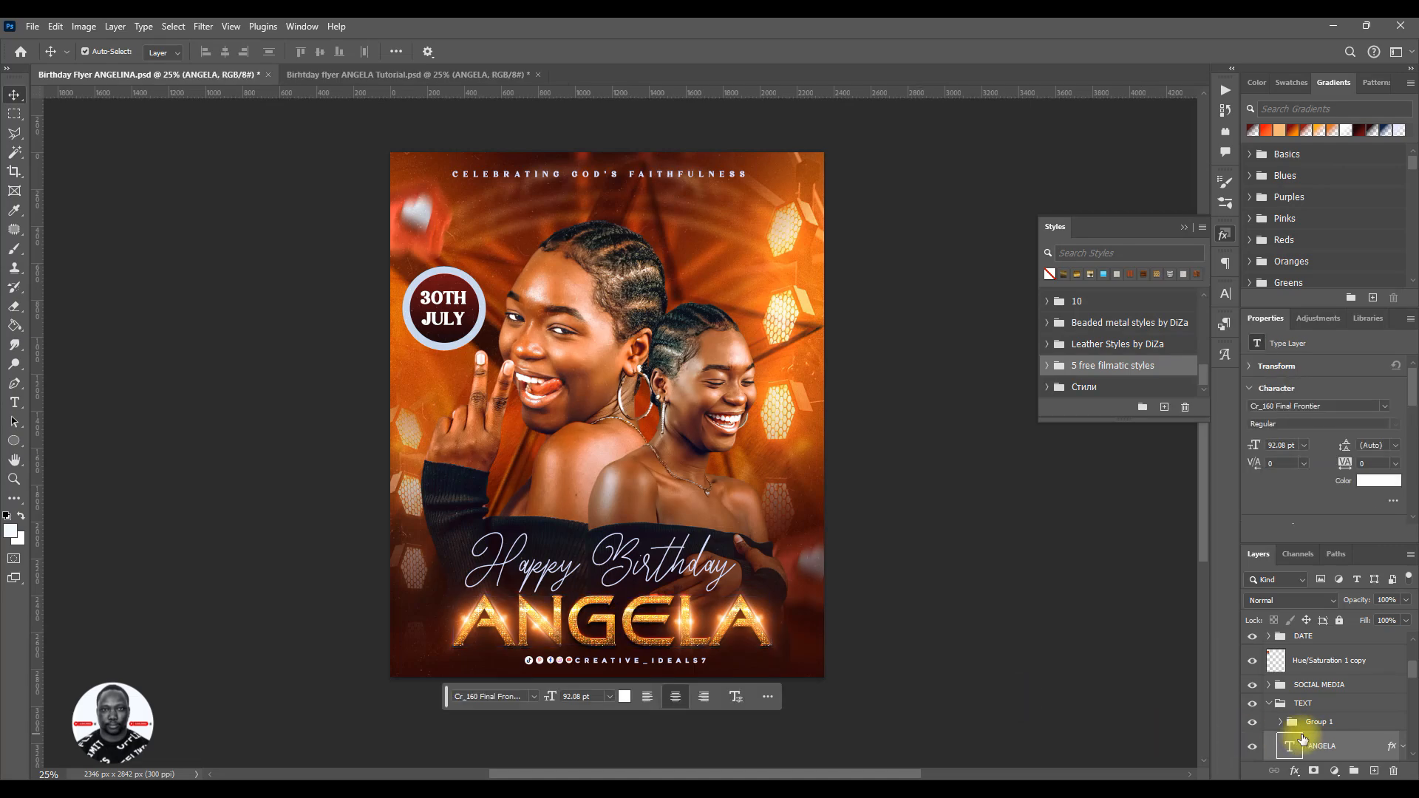
{"action": "scroll", "coordinate": [1399, 732], "scroll_direction": "down", "scroll_amount": 1}
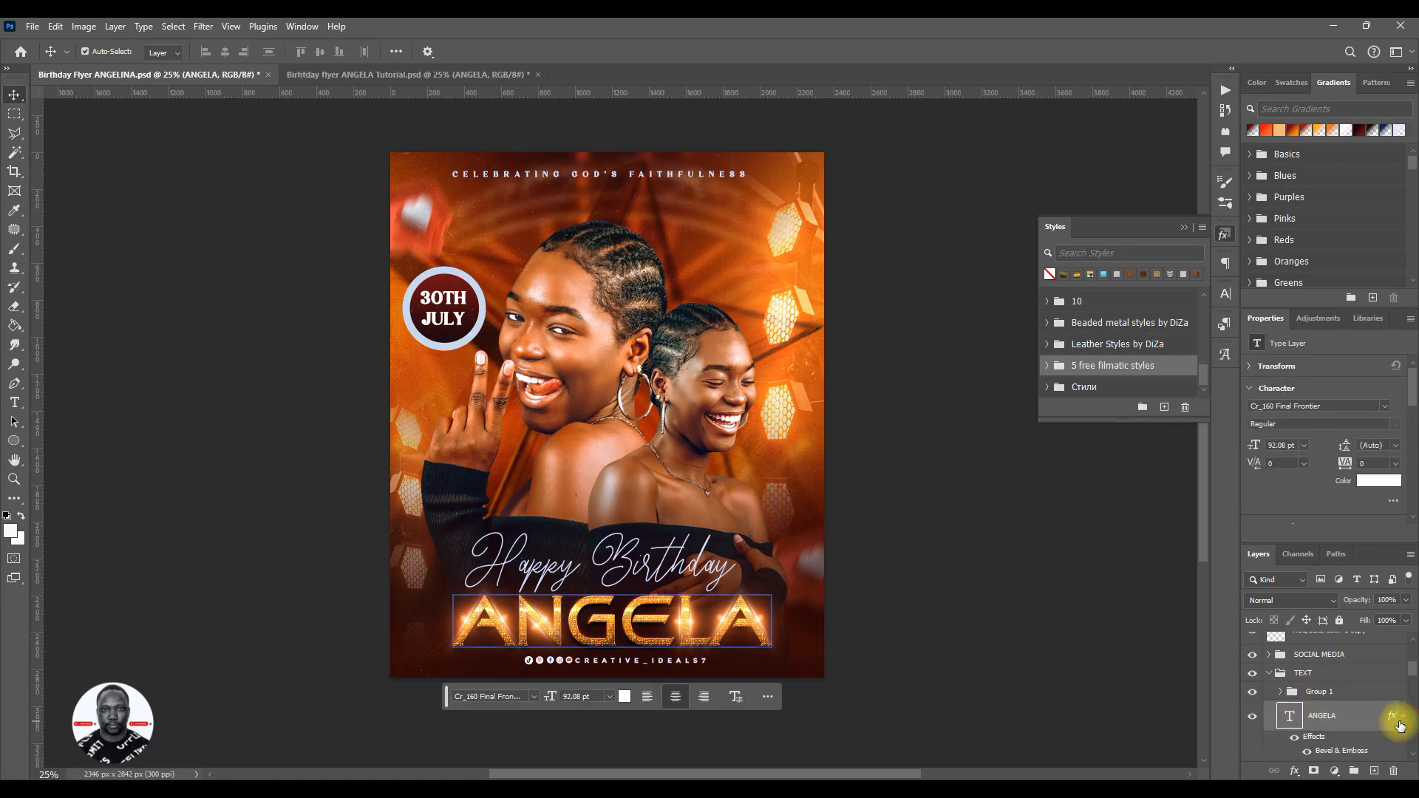
{"action": "scroll", "coordinate": [1400, 727], "scroll_direction": "down", "scroll_amount": 3}
{"action": "scroll", "coordinate": [1400, 727], "scroll_direction": "up", "scroll_amount": 3}
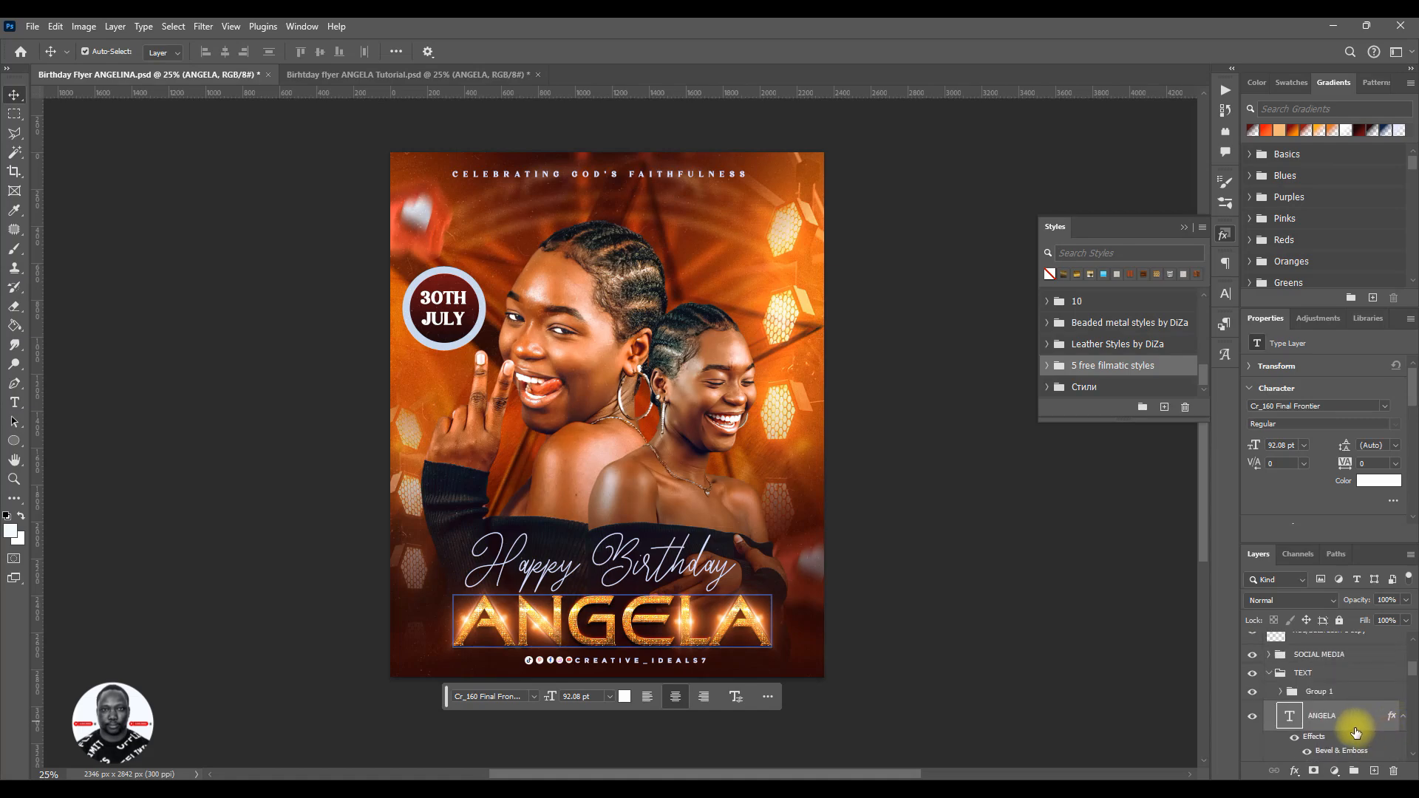
{"action": "scroll", "coordinate": [1359, 722], "scroll_direction": "down", "scroll_amount": 2}
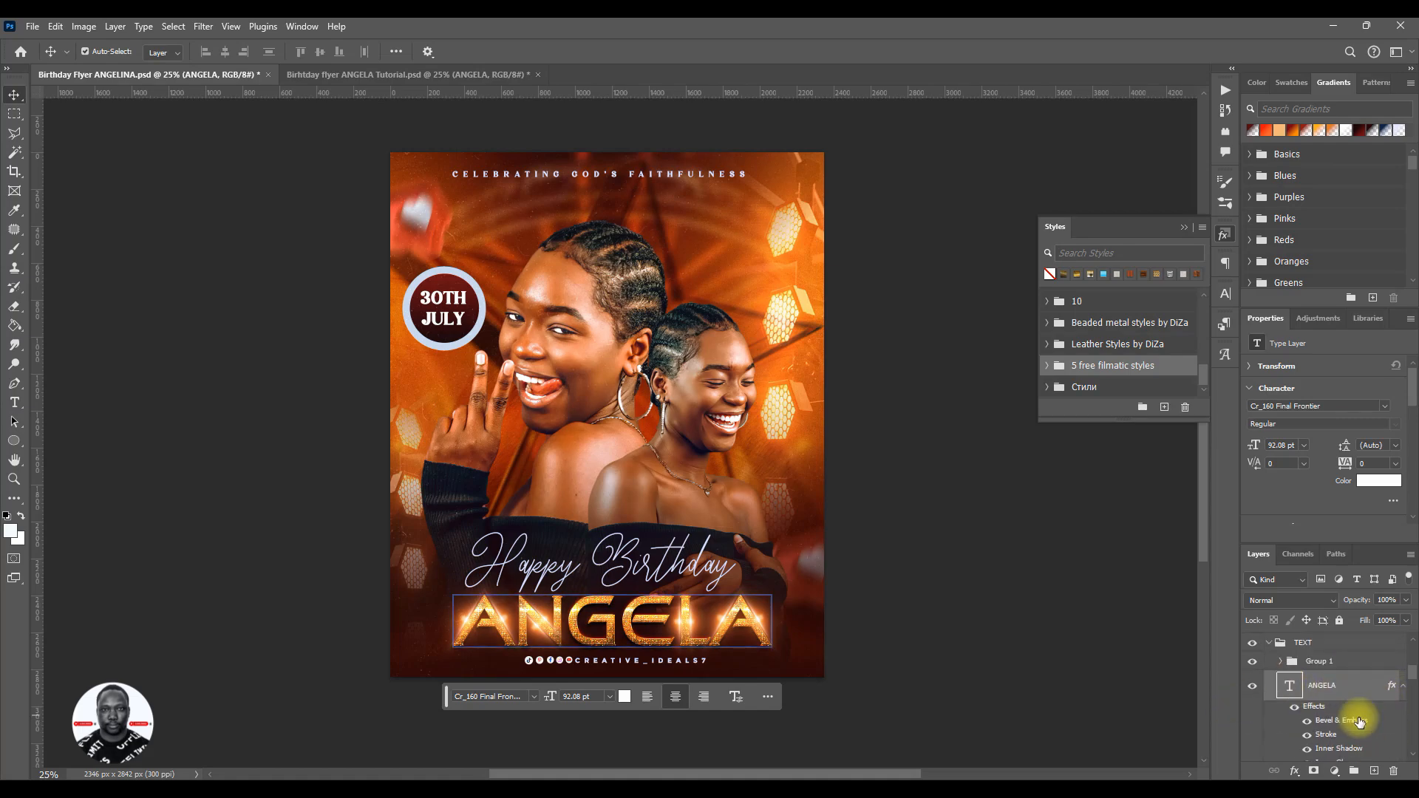
{"action": "scroll", "coordinate": [1370, 708], "scroll_direction": "up", "scroll_amount": 2}
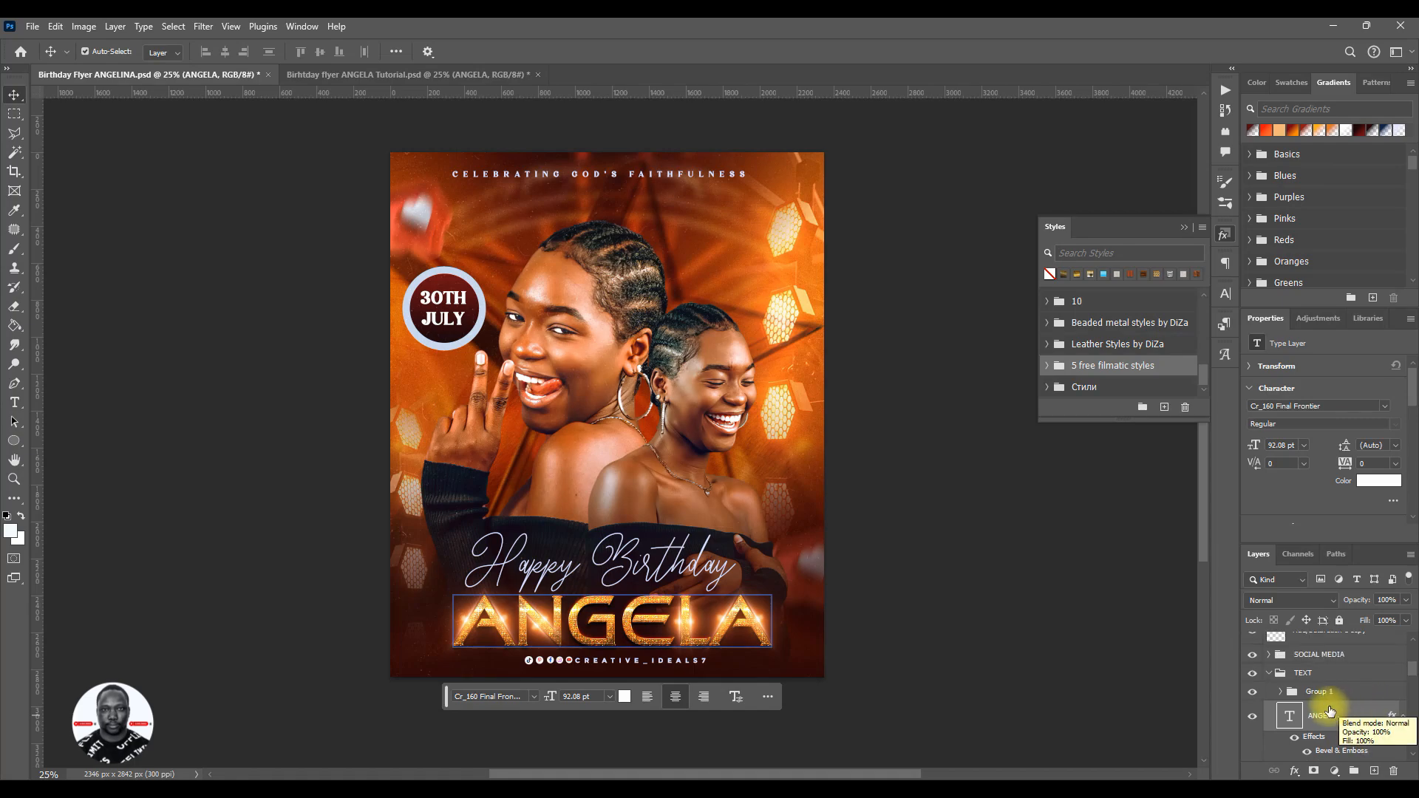
{"action": "left_click", "coordinate": [1403, 715]}
{"action": "right_click", "coordinate": [1358, 719]}
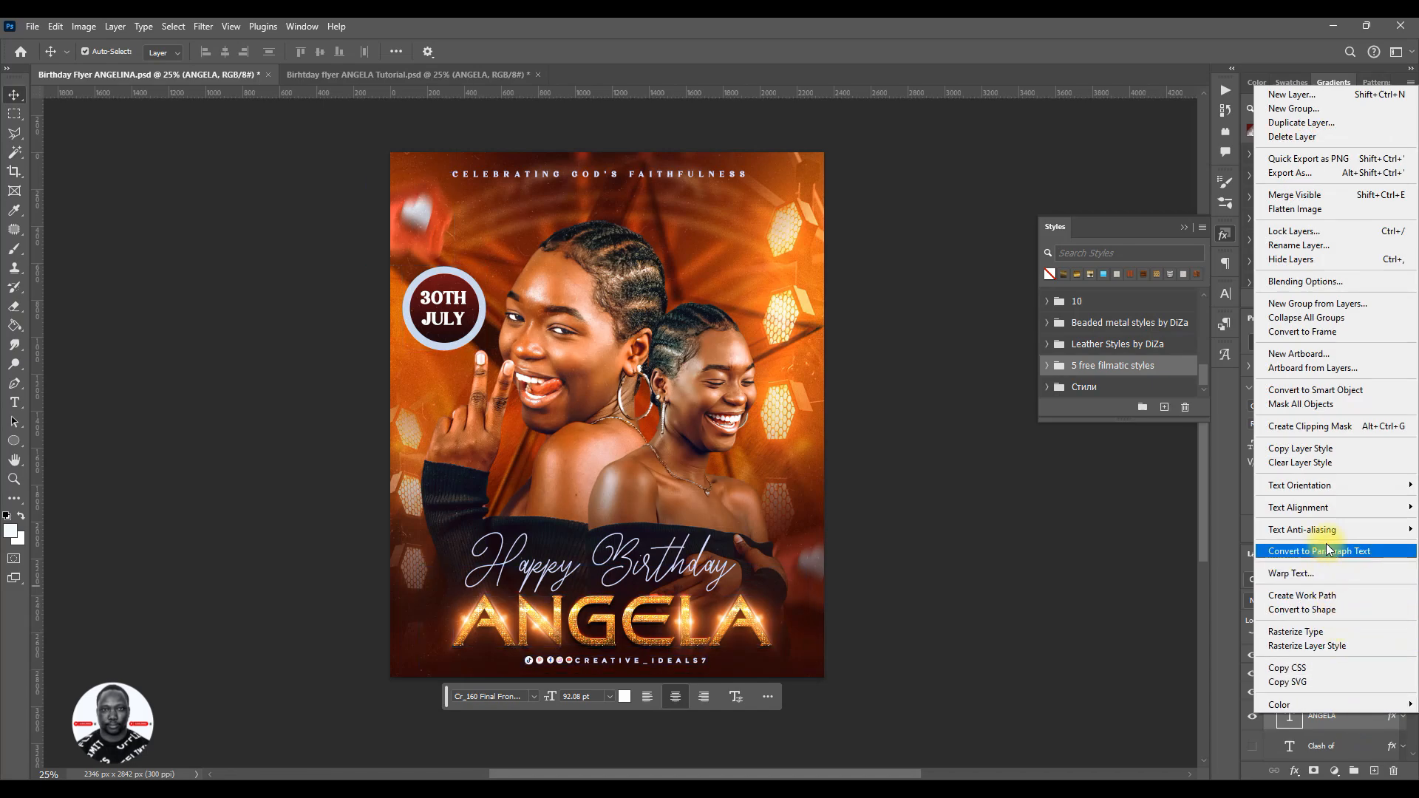
{"action": "left_click", "coordinate": [1328, 450]}
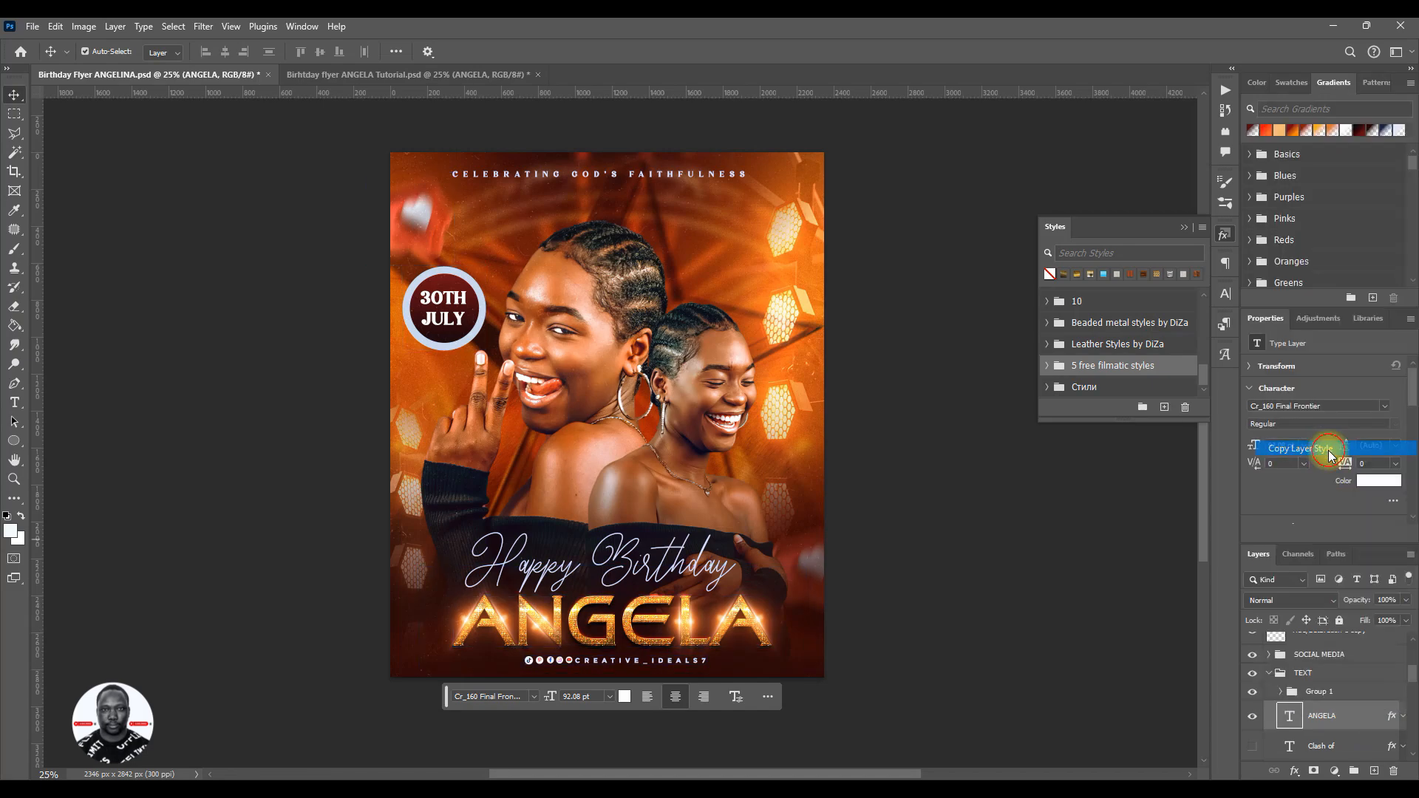
- Collapse the style presets and return to the tutorial flyer document with the unstyled name text
{"action": "left_click", "coordinate": [1186, 226]}
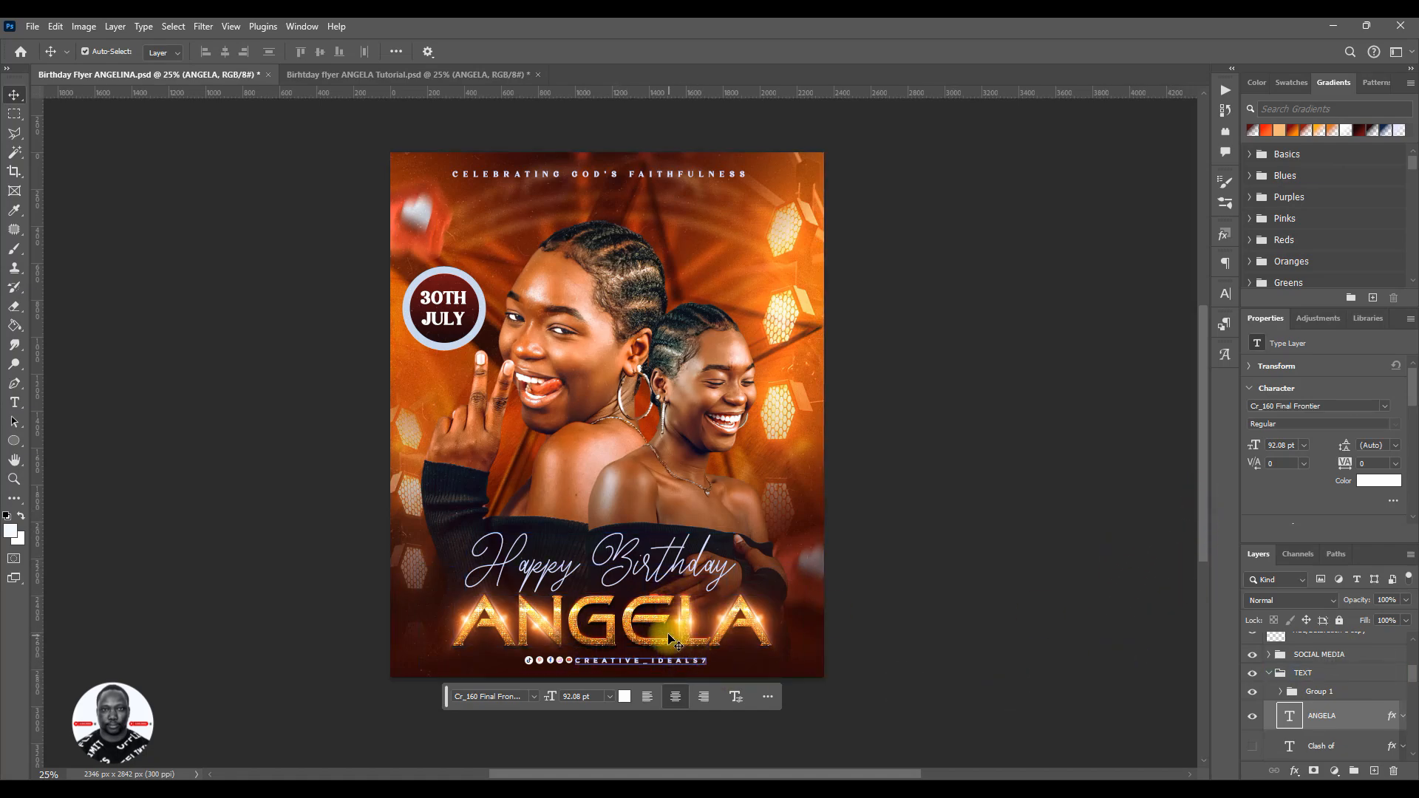
{"action": "left_click", "coordinate": [356, 70]}
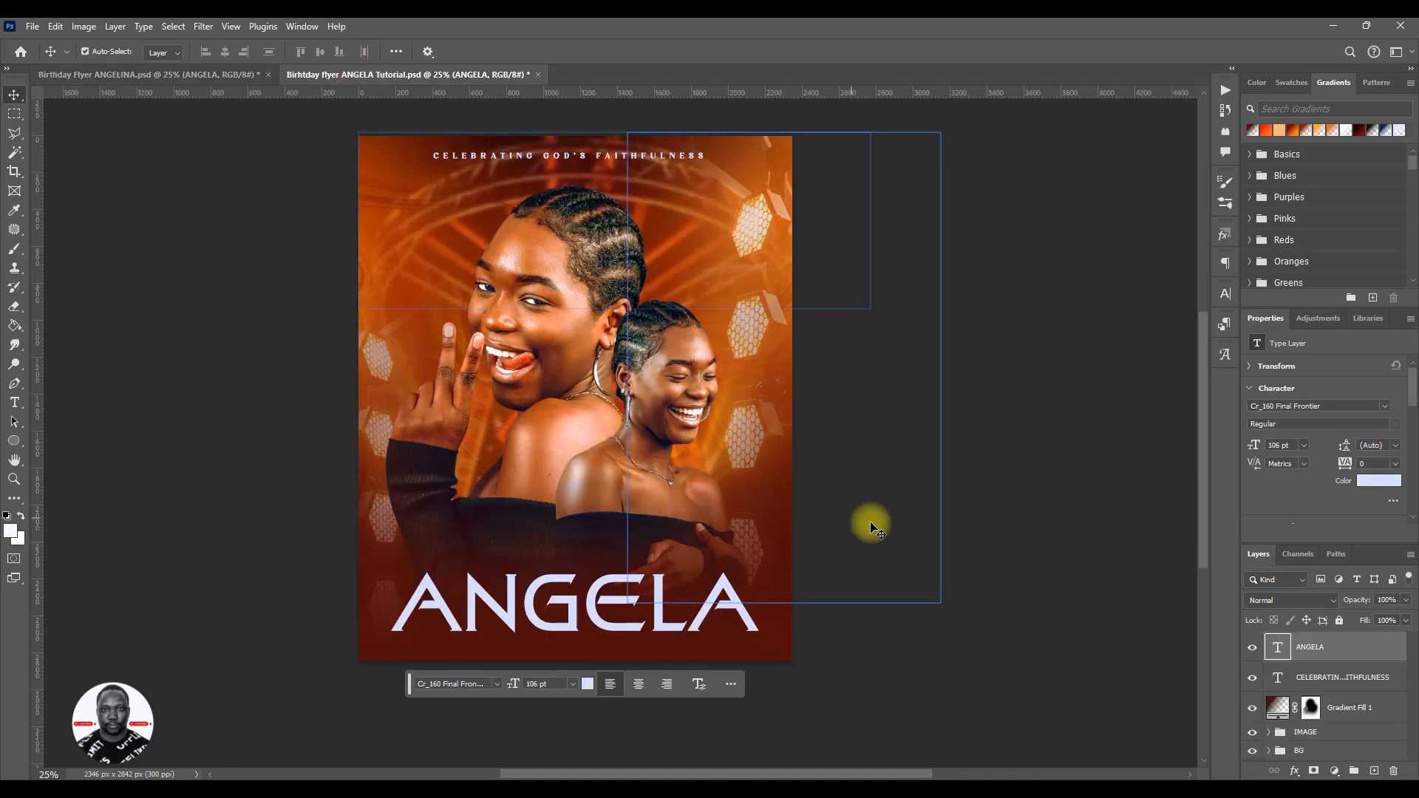
{"action": "left_click", "coordinate": [705, 570]}
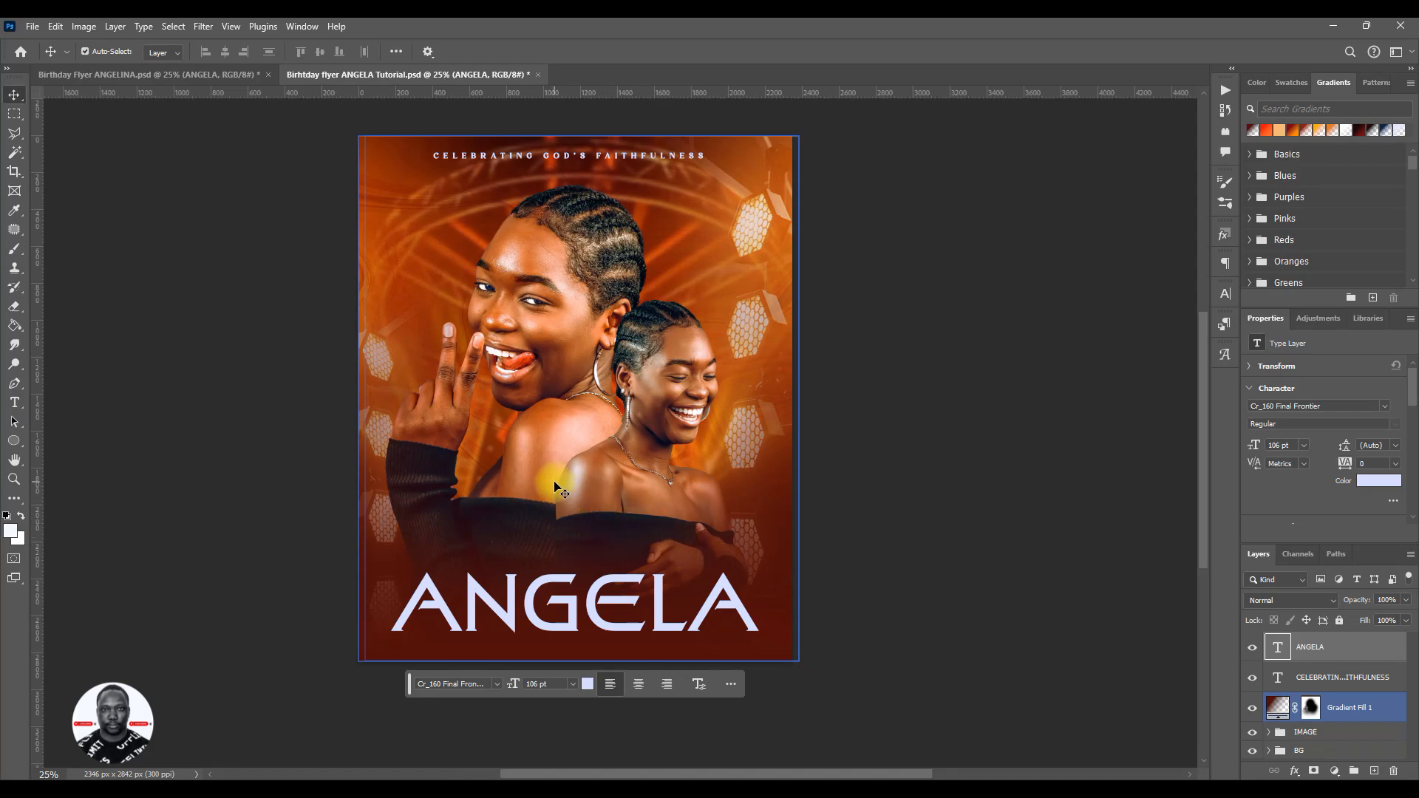
- Paste the copied gold layer style onto the celebrant name text and shift the text slightly to the right
{"action": "left_click", "coordinate": [631, 593]}
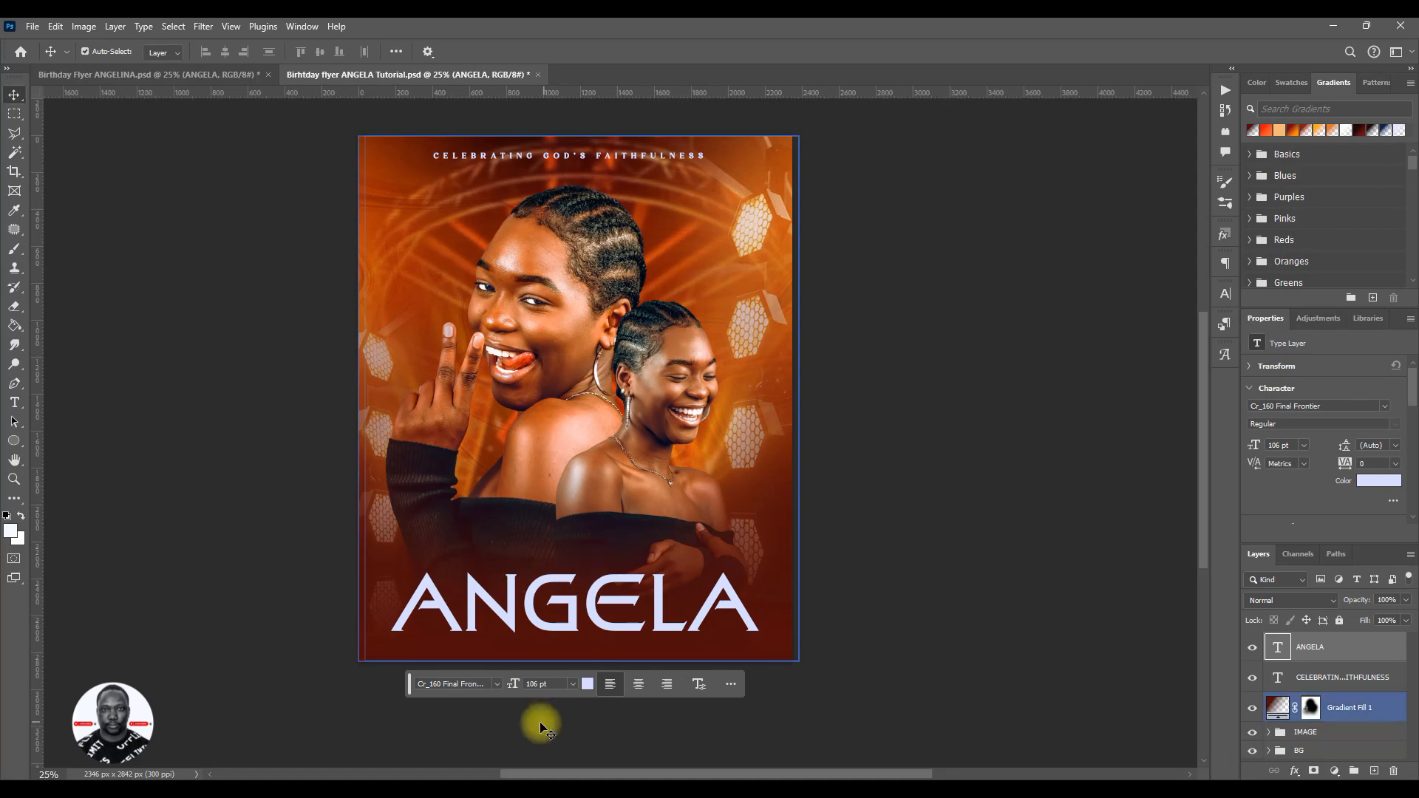
{"action": "right_click", "coordinate": [1358, 644]}
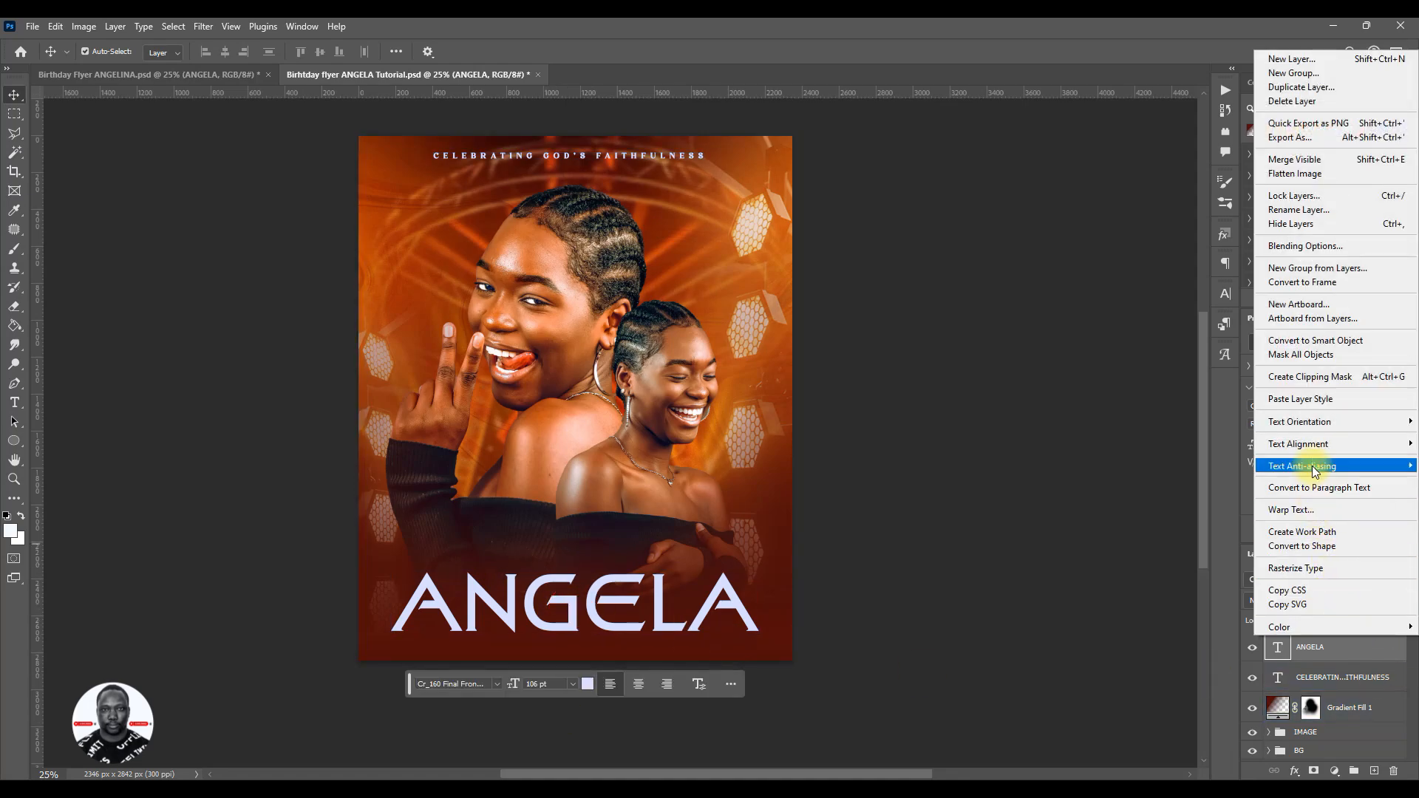
{"action": "left_click", "coordinate": [1309, 399]}
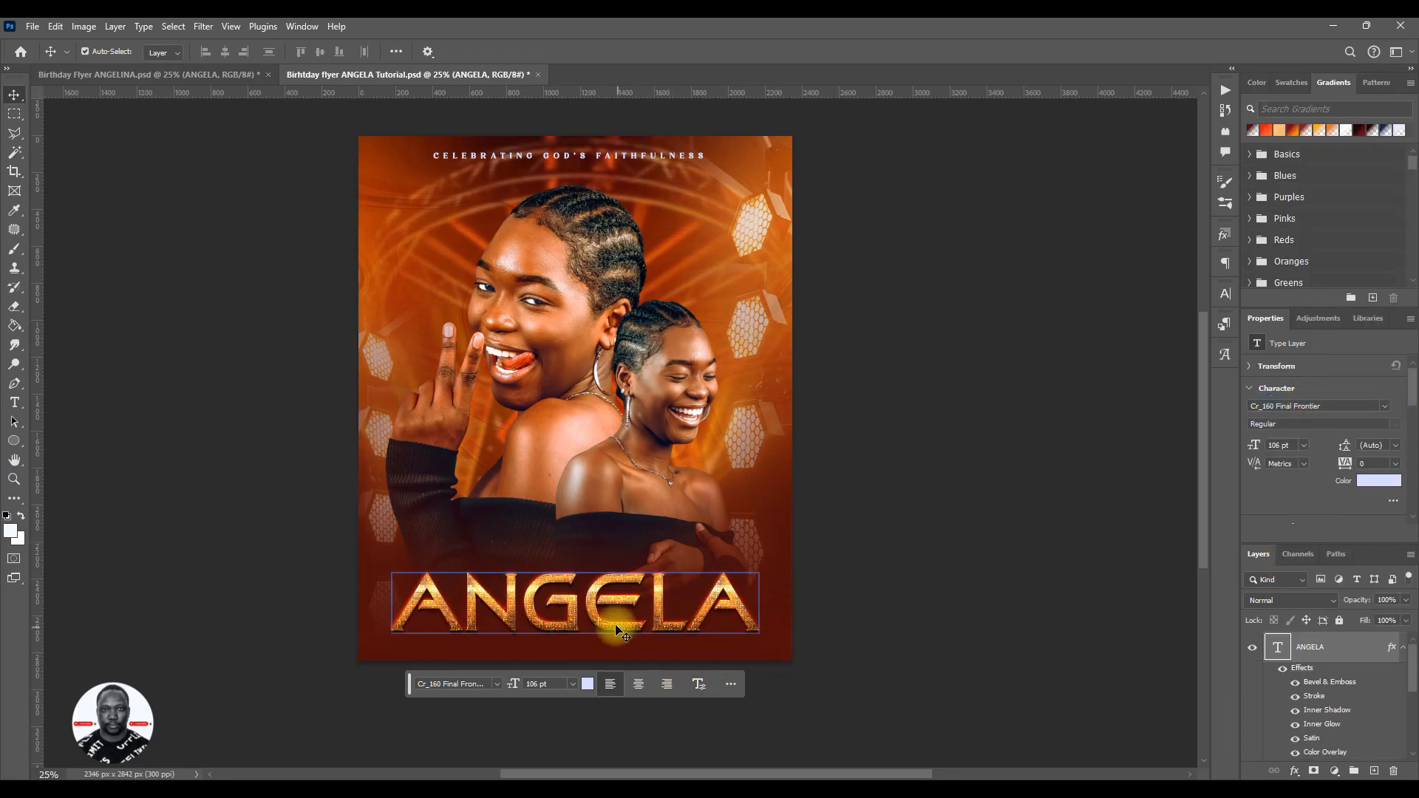
{"action": "left_click_drag", "start_coordinate": [596, 605], "coordinate": [605, 610]}
- In the reference flyer, hide the 13 copy overlay, and bring its light flare into the tutorial flyer at the name's first letter
{"action": "left_click", "coordinate": [225, 72]}
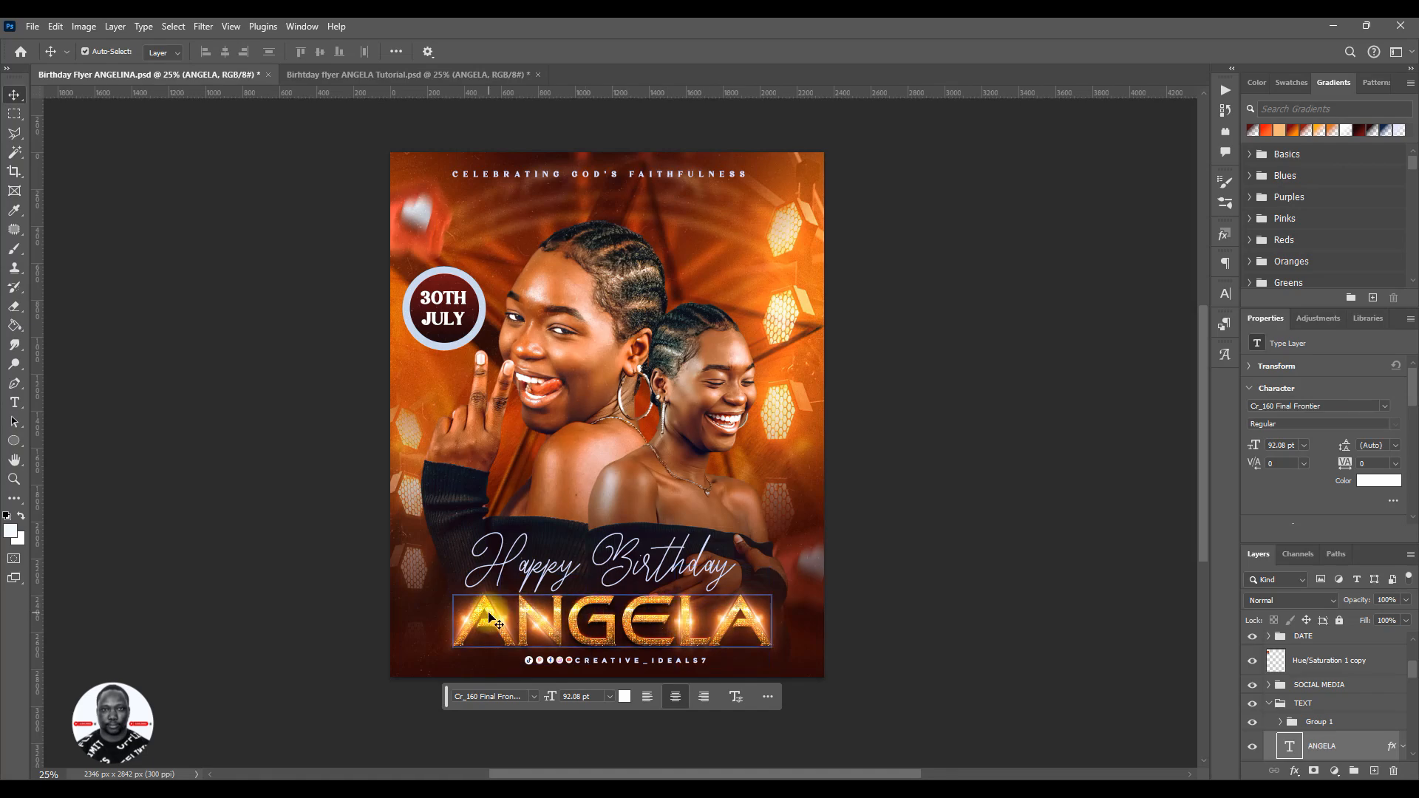
{"action": "left_click", "coordinate": [468, 625]}
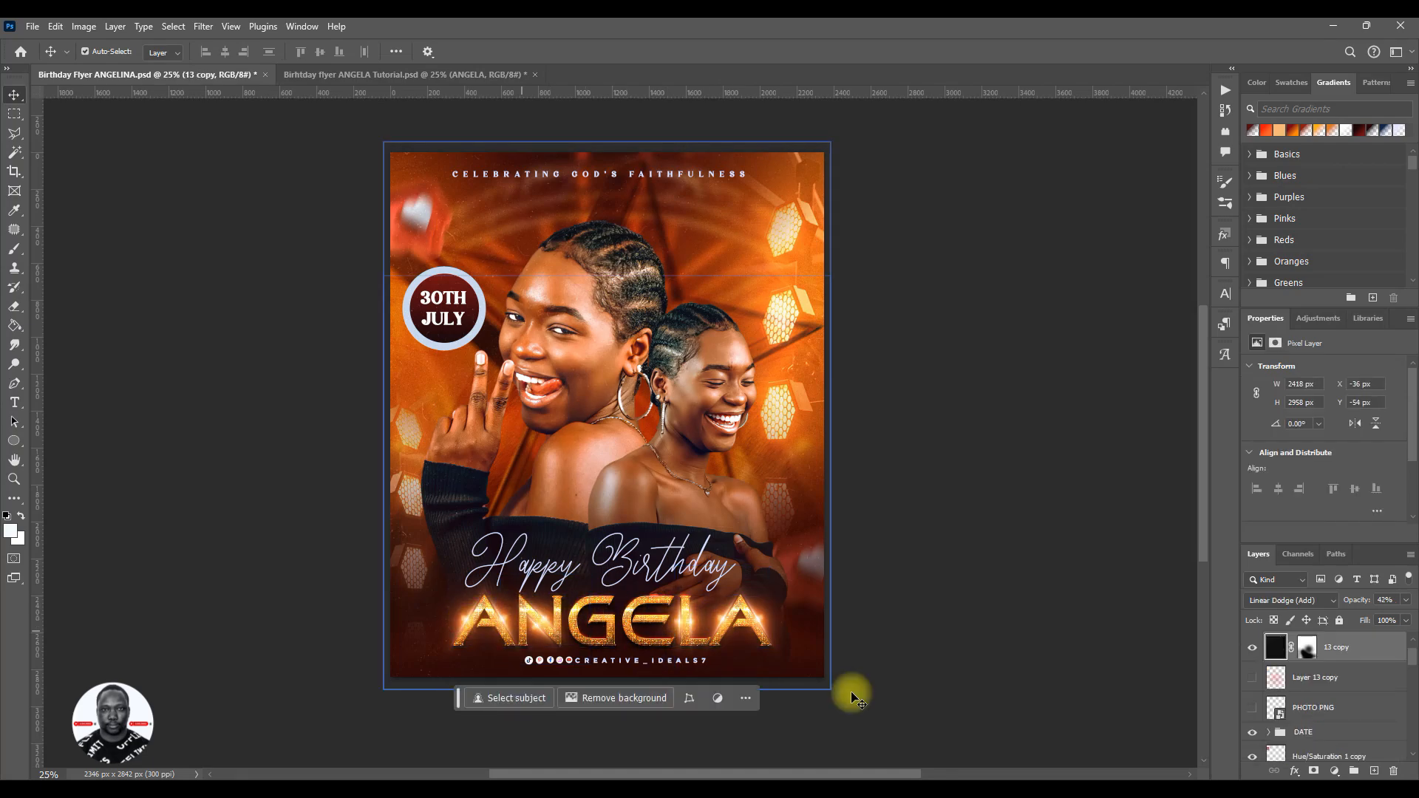
{"action": "left_click", "coordinate": [1252, 650]}
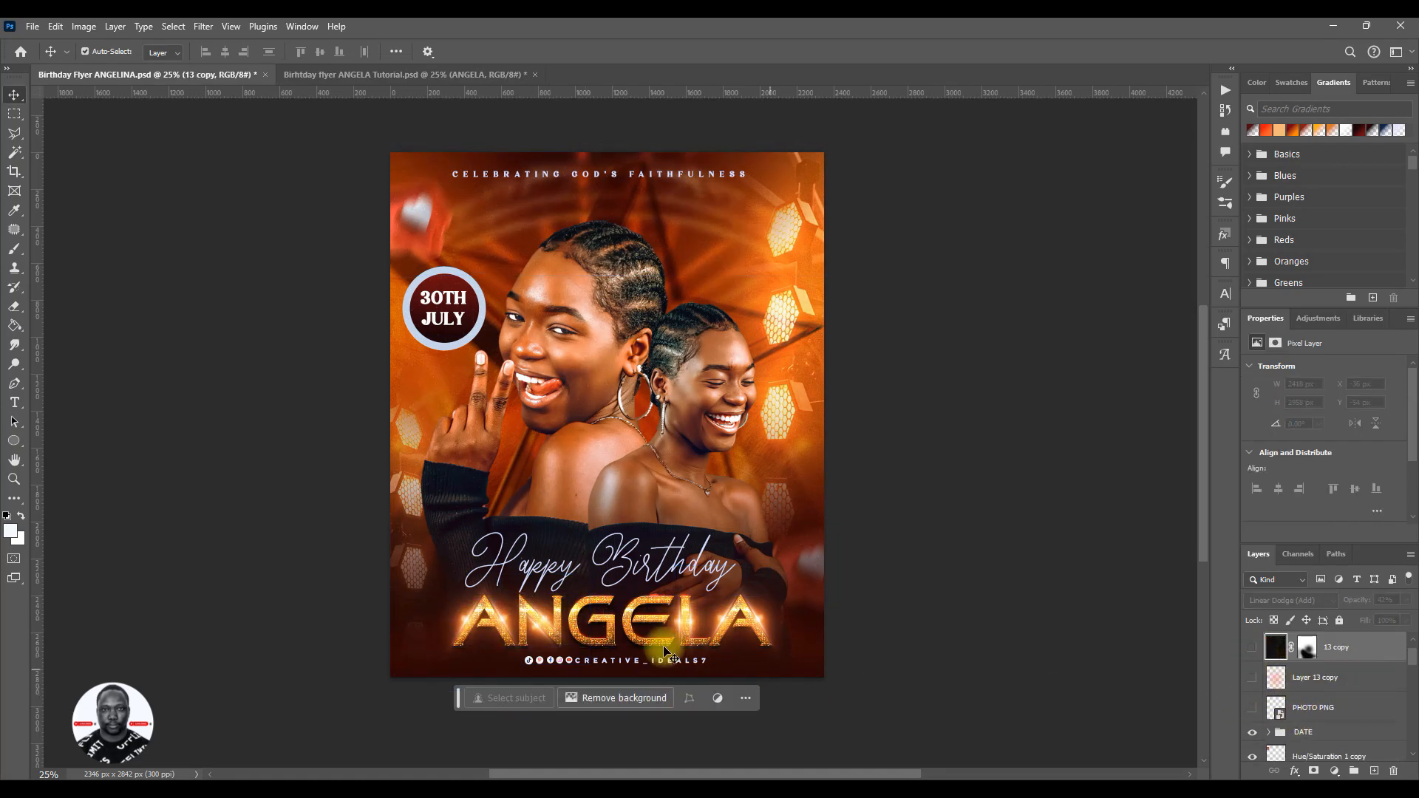
{"action": "left_click_drag", "start_coordinate": [472, 626], "coordinate": [415, 77]}
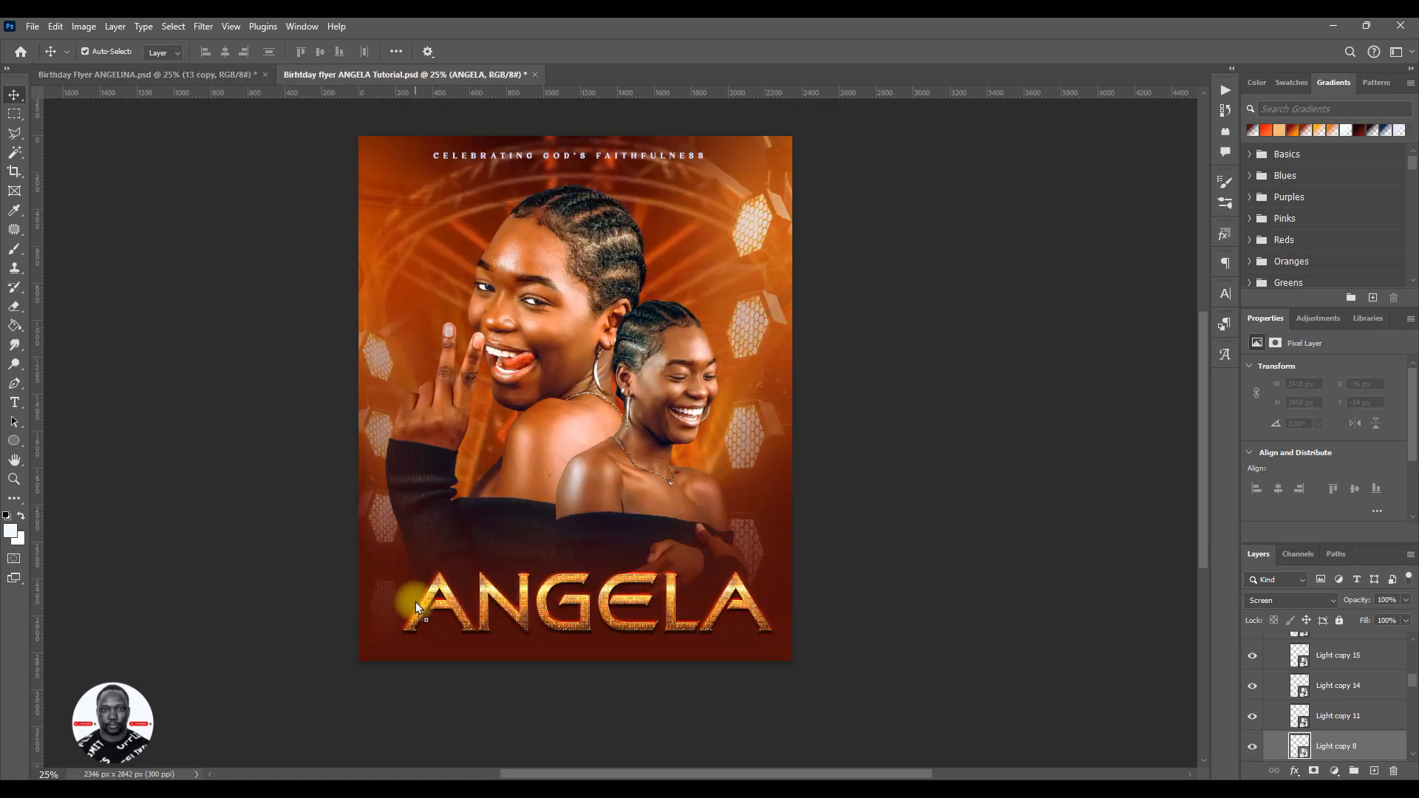
{"action": "left_click_drag", "start_coordinate": [416, 602], "coordinate": [416, 602]}
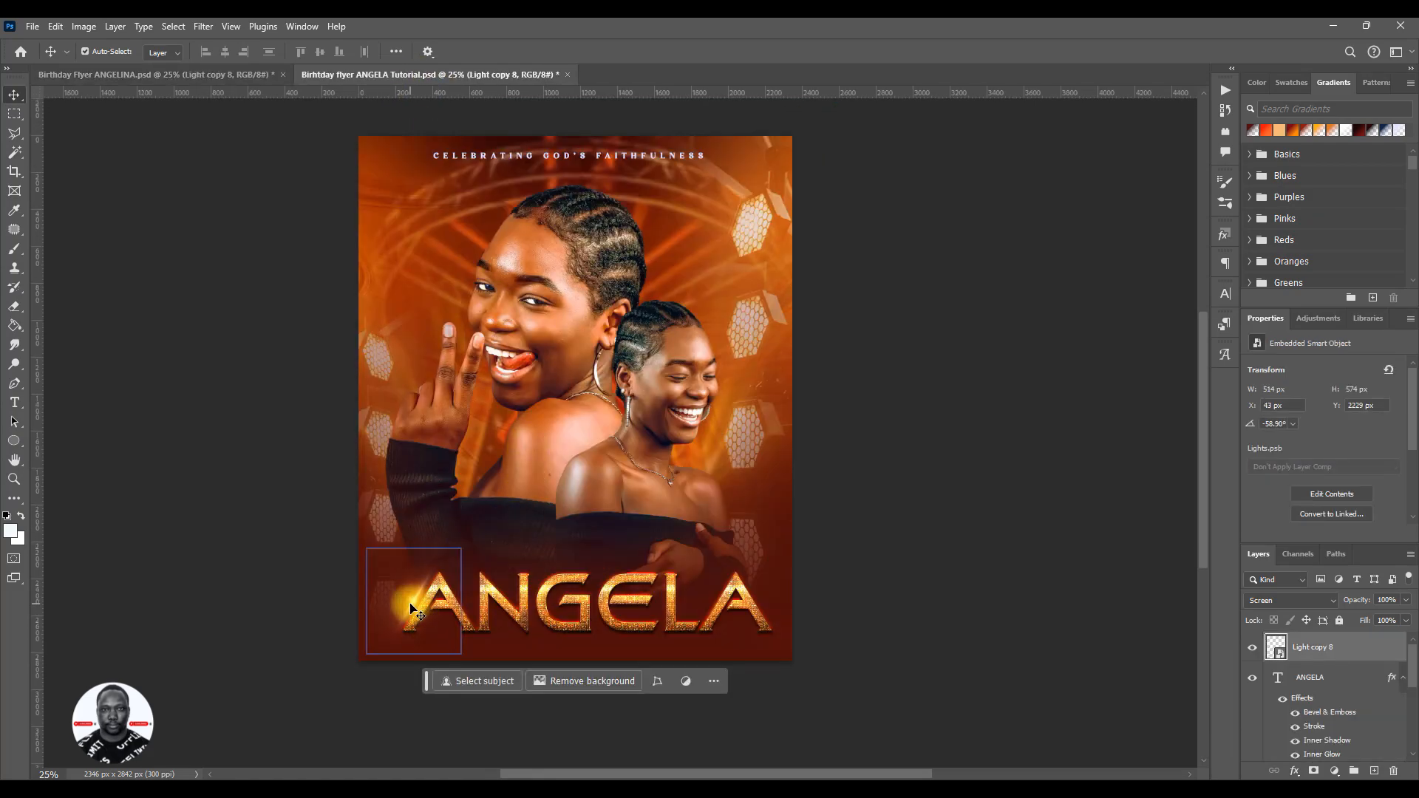
- Try orange and brown tones sampled from the flyer for the first colour stop of Gradient Fill 1, cancelling the edits
{"action": "left_click", "coordinate": [620, 648]}
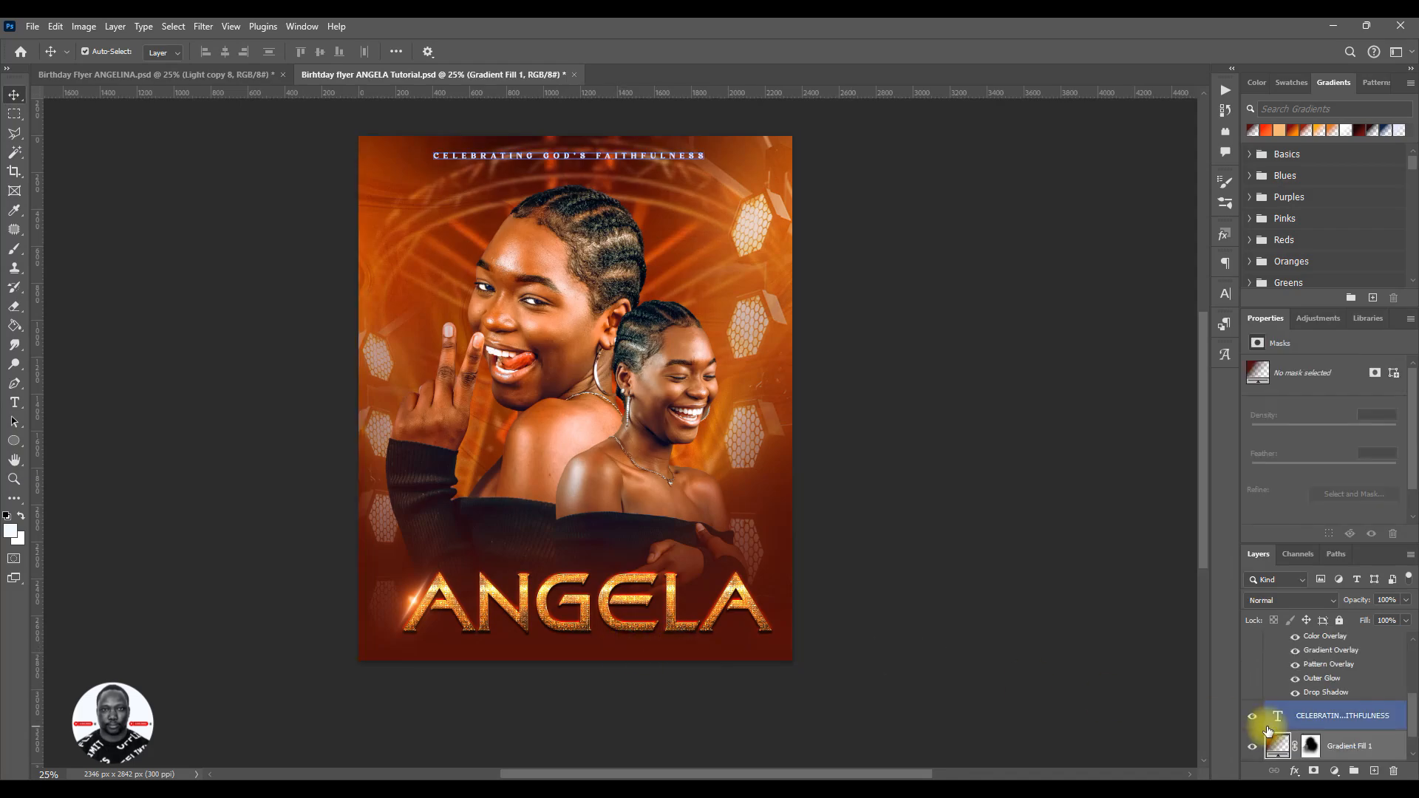
{"action": "double_click", "coordinate": [1279, 746]}
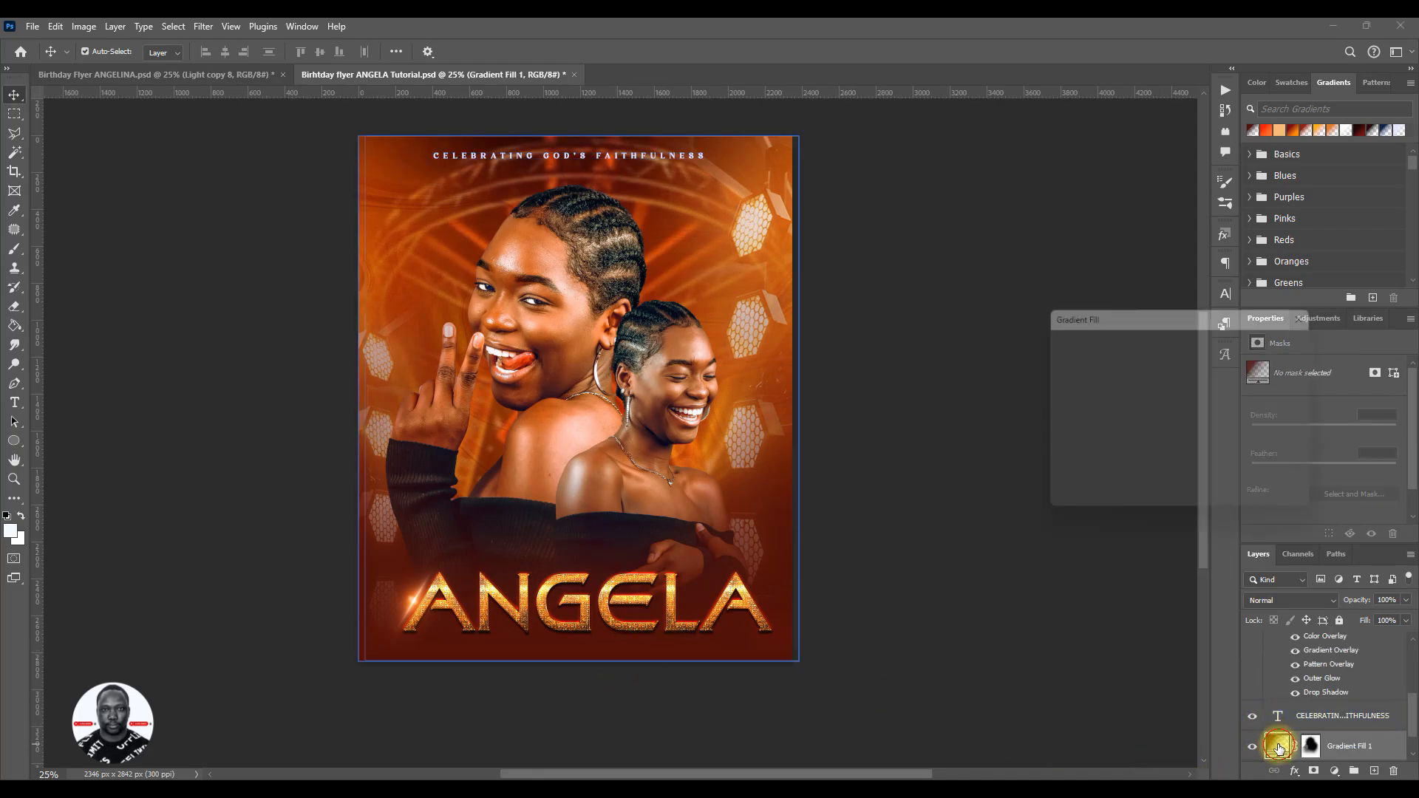
{"action": "left_click", "coordinate": [1123, 346]}
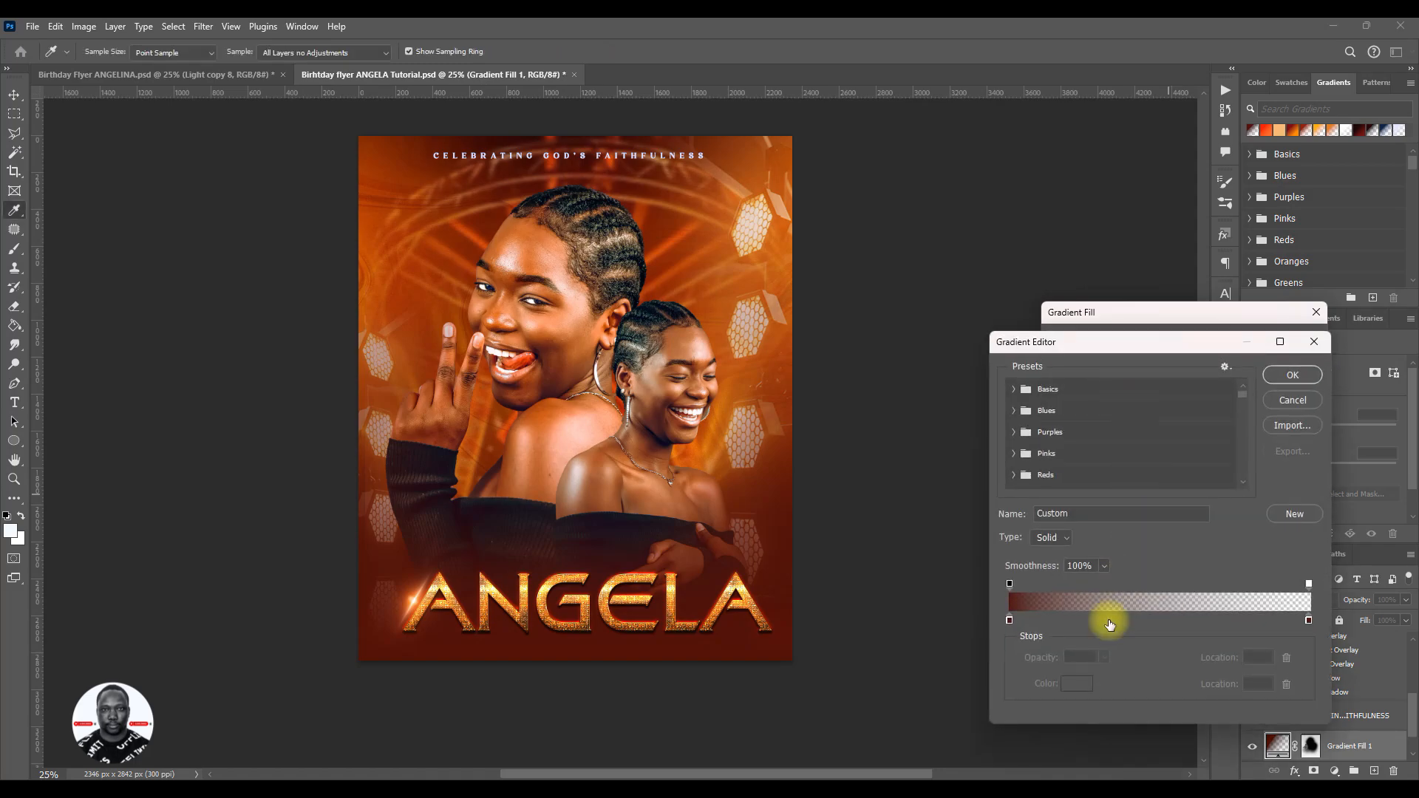
{"action": "left_click", "coordinate": [1010, 619]}
{"action": "left_click", "coordinate": [1078, 686]}
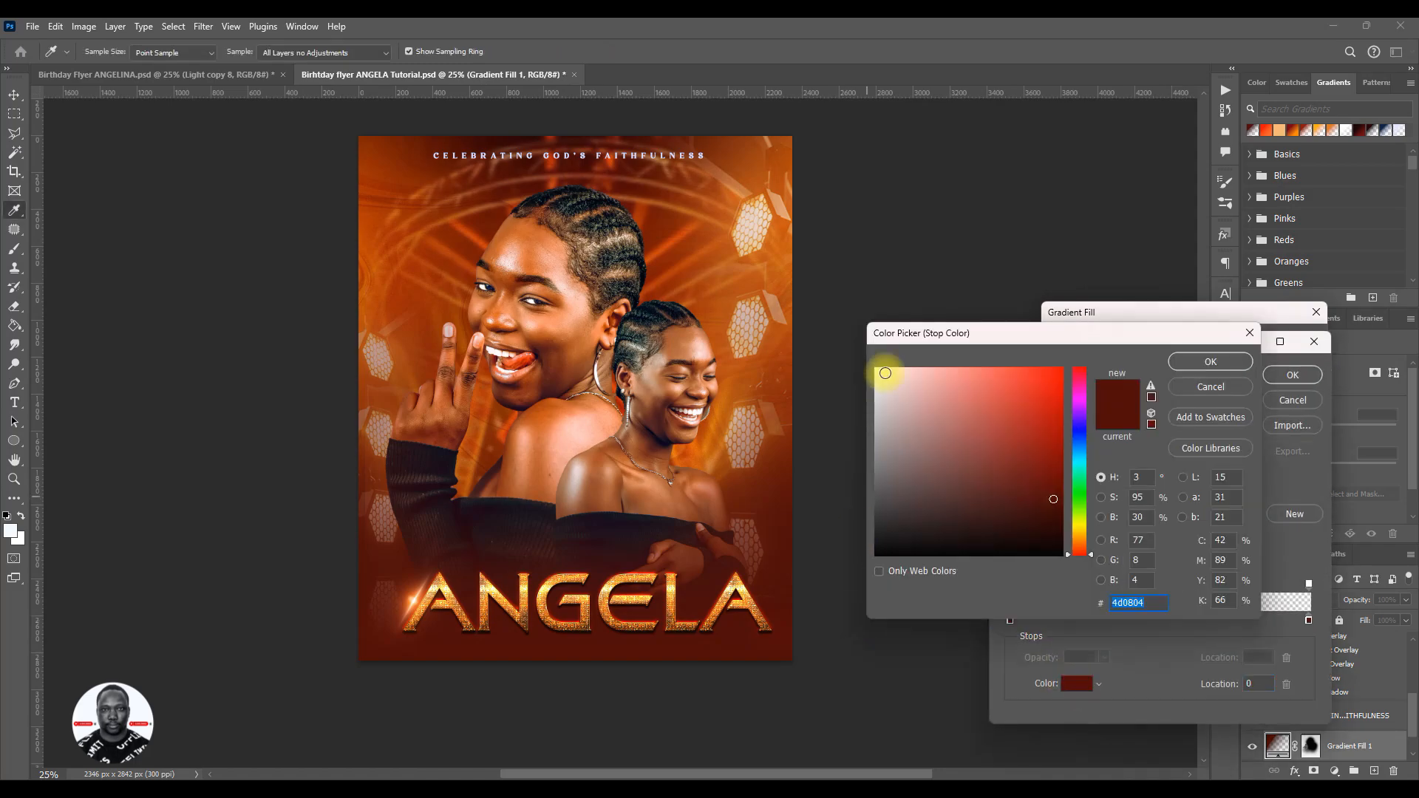
{"action": "left_click", "coordinate": [675, 239]}
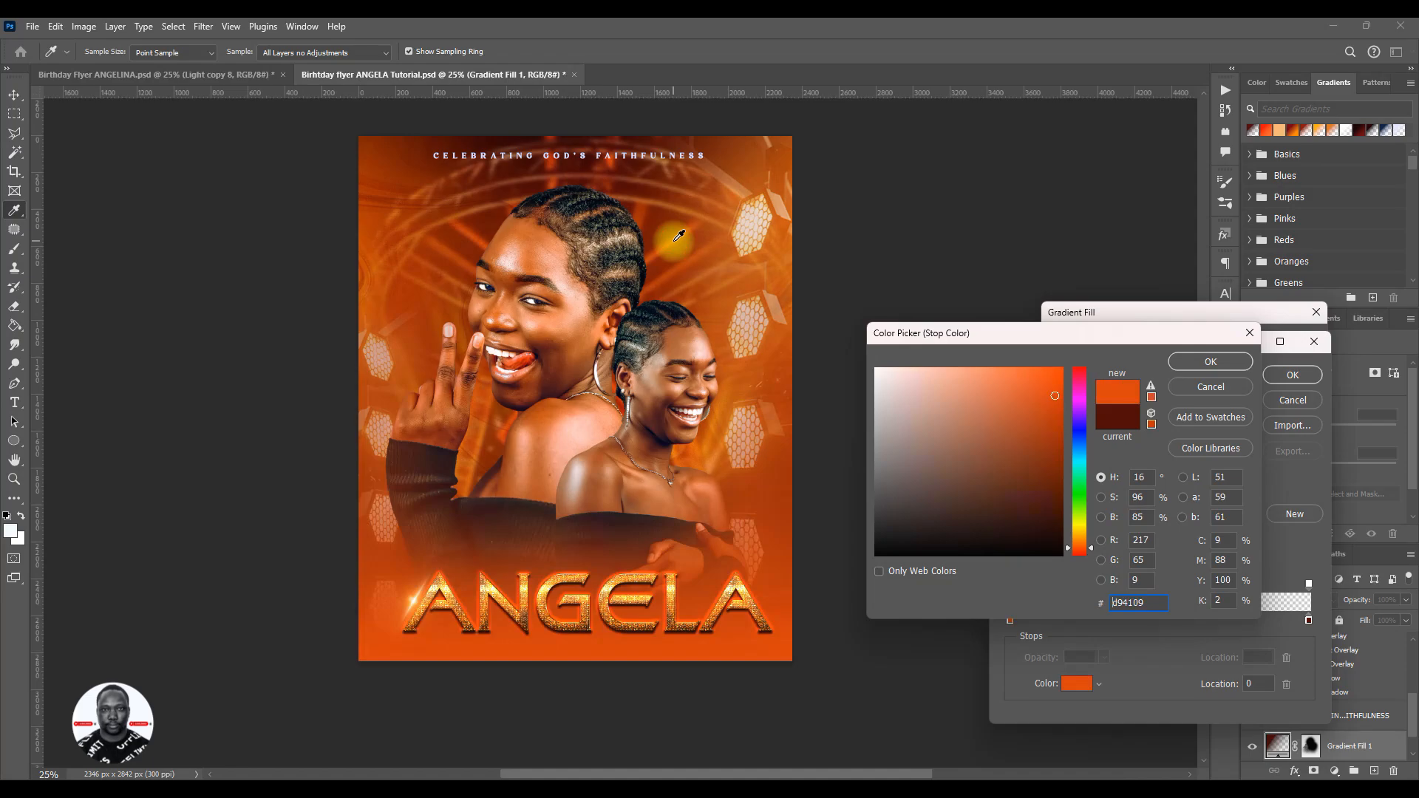
{"action": "left_click", "coordinate": [533, 452]}
{"action": "left_click", "coordinate": [469, 238]}
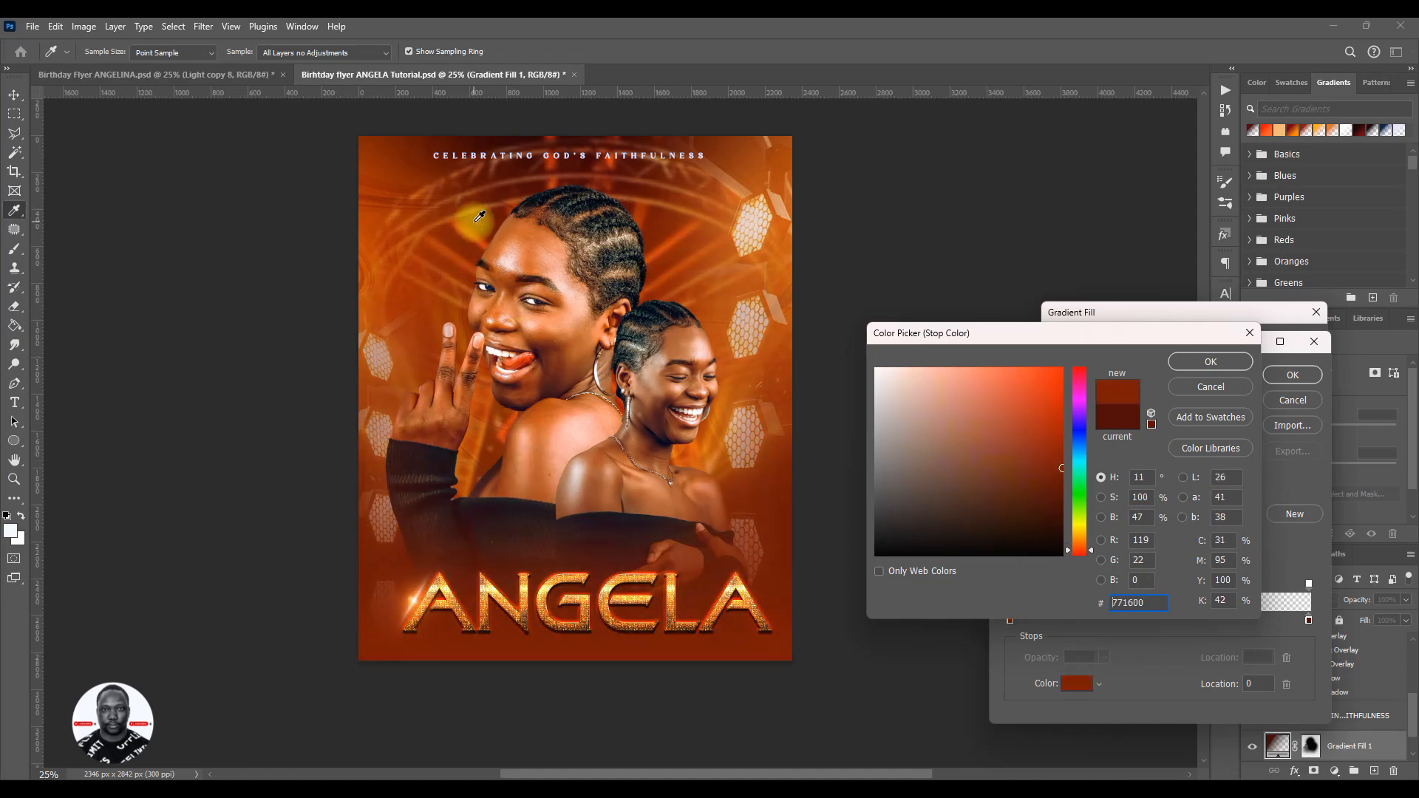
{"action": "left_click_drag", "start_coordinate": [475, 235], "coordinate": [662, 210]}
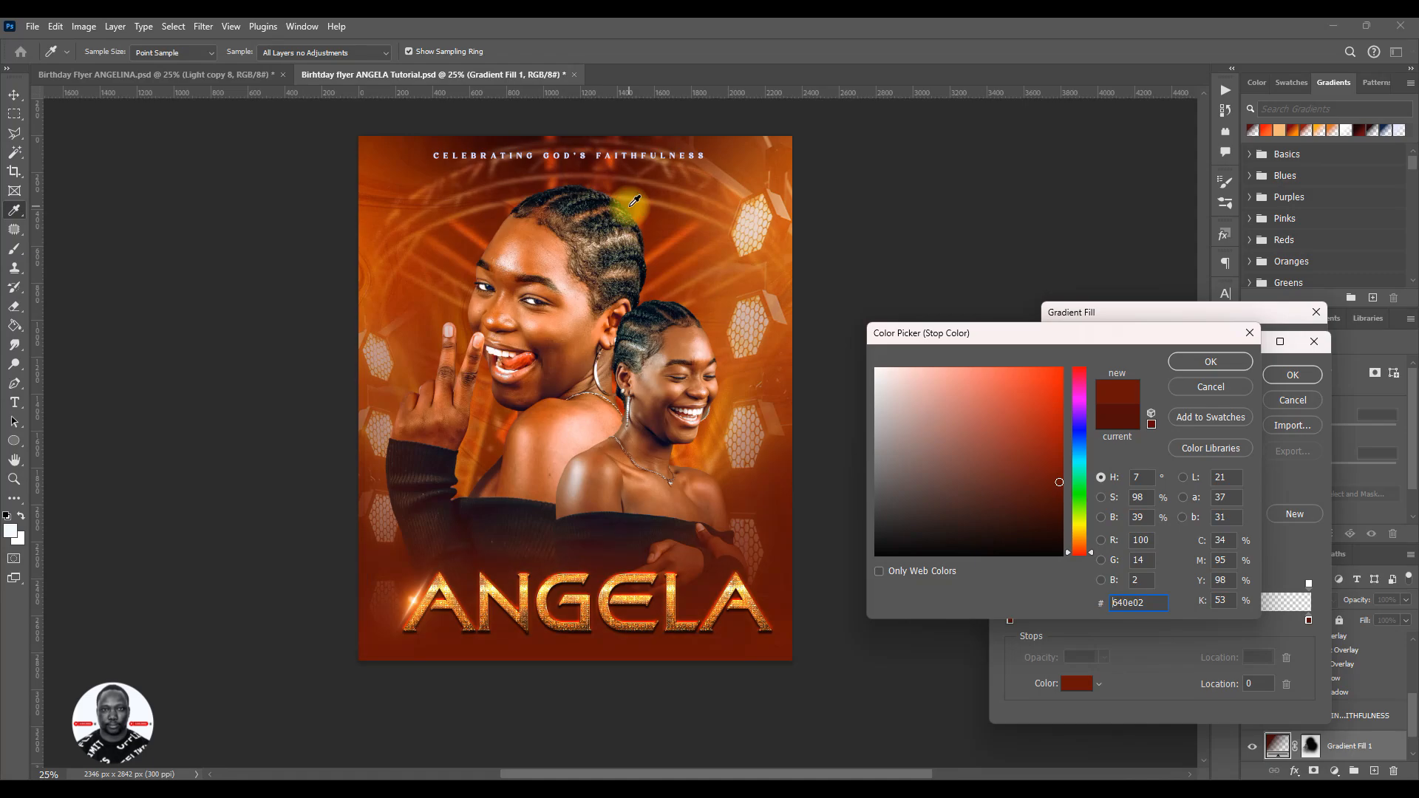
{"action": "left_click", "coordinate": [654, 225]}
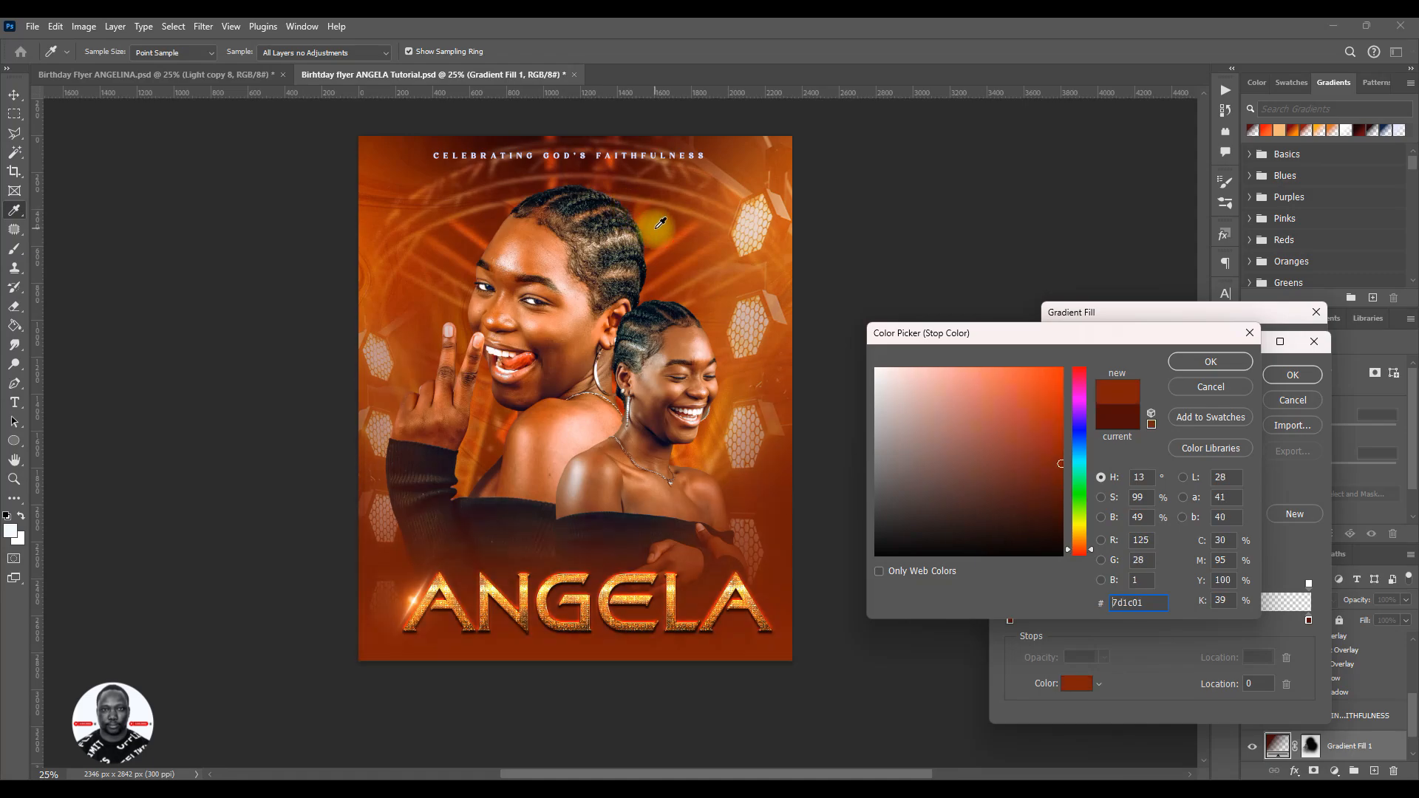
{"action": "left_click", "coordinate": [1249, 333]}
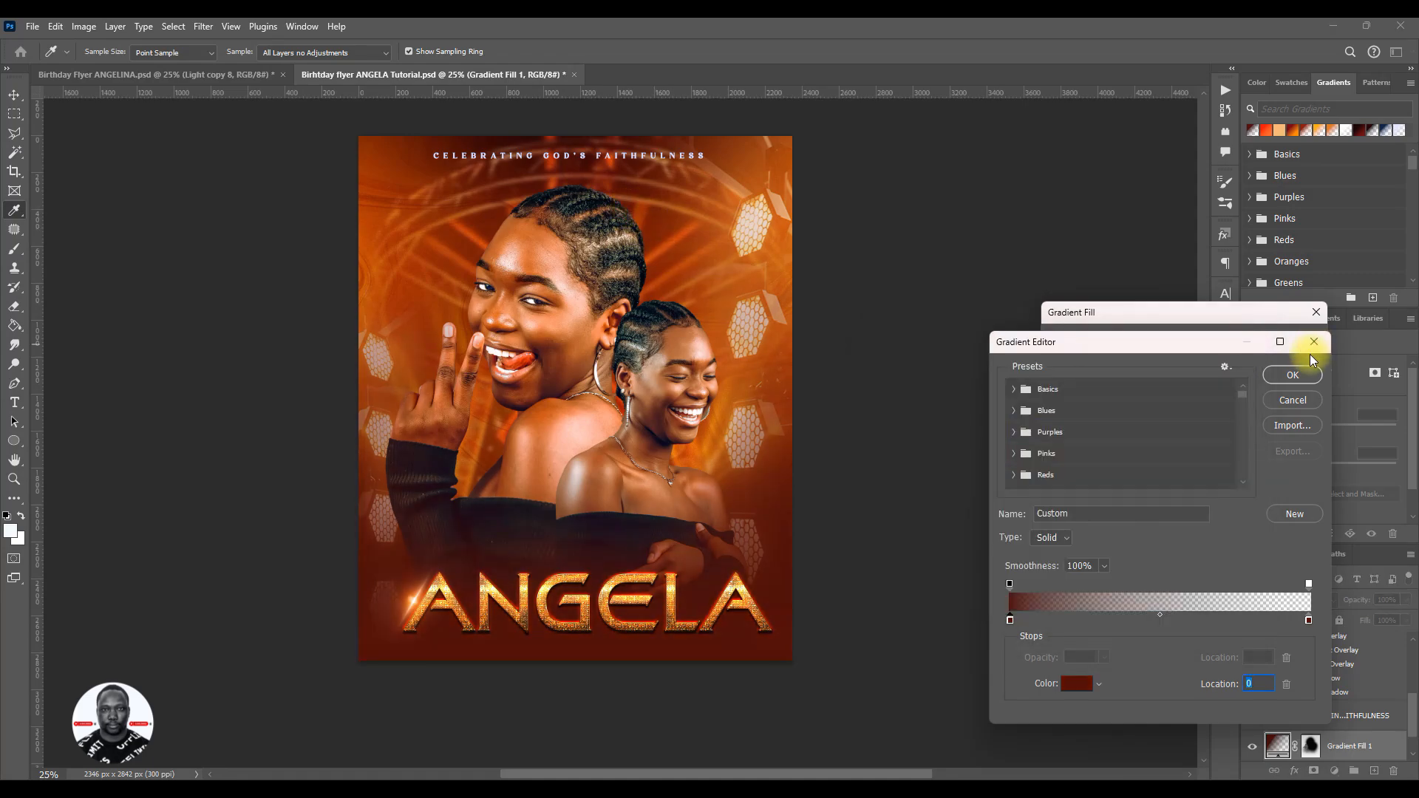
{"action": "left_click", "coordinate": [1314, 341]}
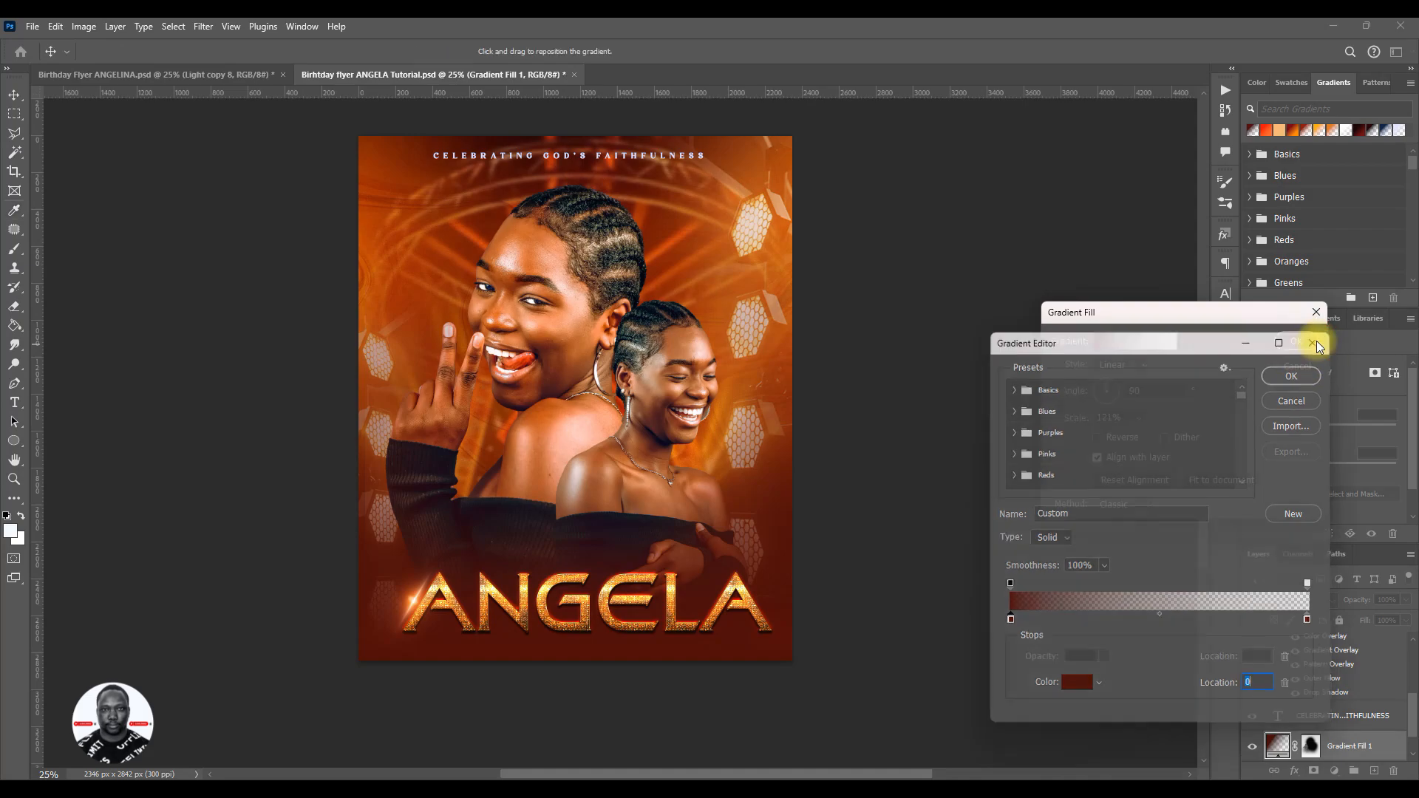
{"action": "left_click", "coordinate": [1283, 343]}
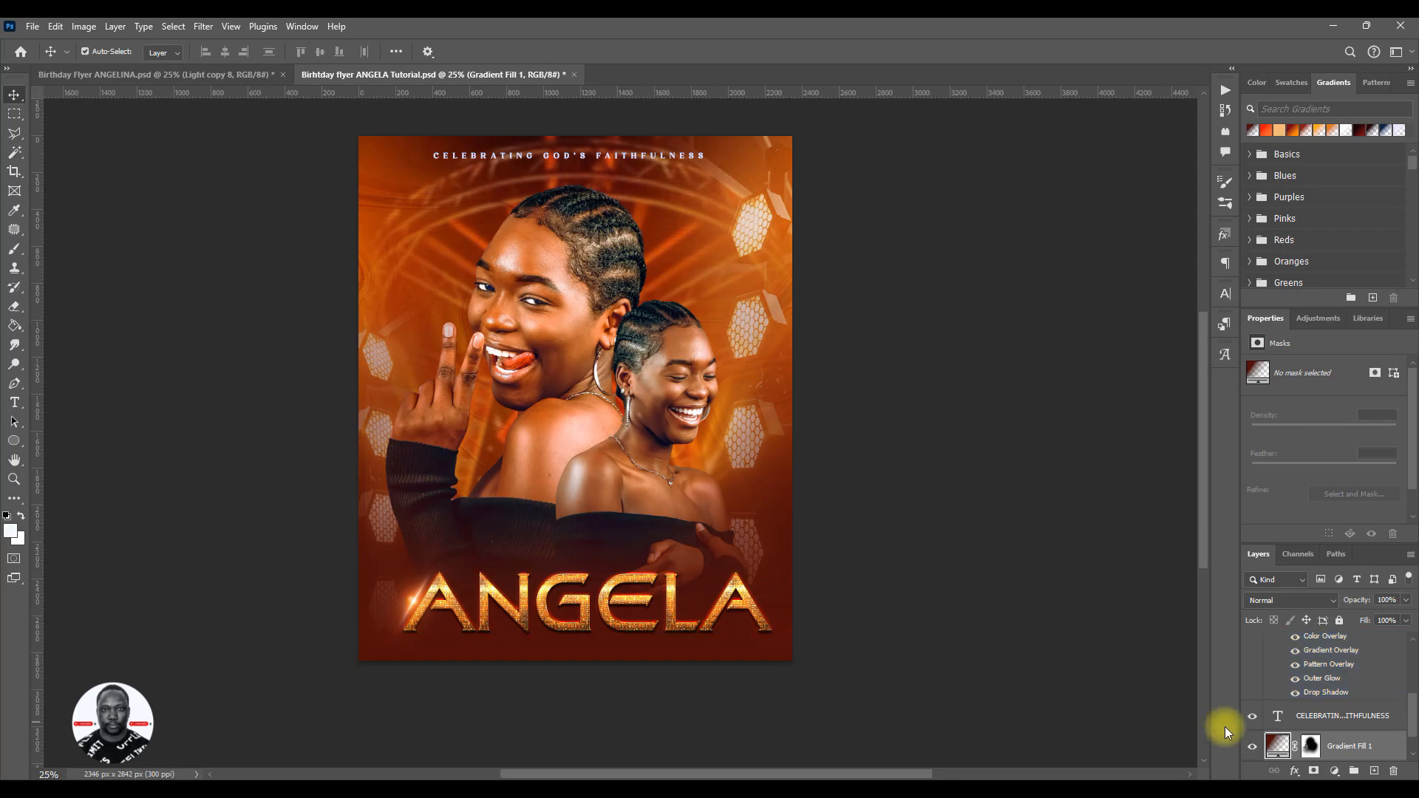
- Try painting on the Gradient Fill 1 mask with a 1700 px black brush, reducing the flow to 6%, and undo the strokes
{"action": "left_click", "coordinate": [1312, 748]}
{"action": "key", "text": "b"}
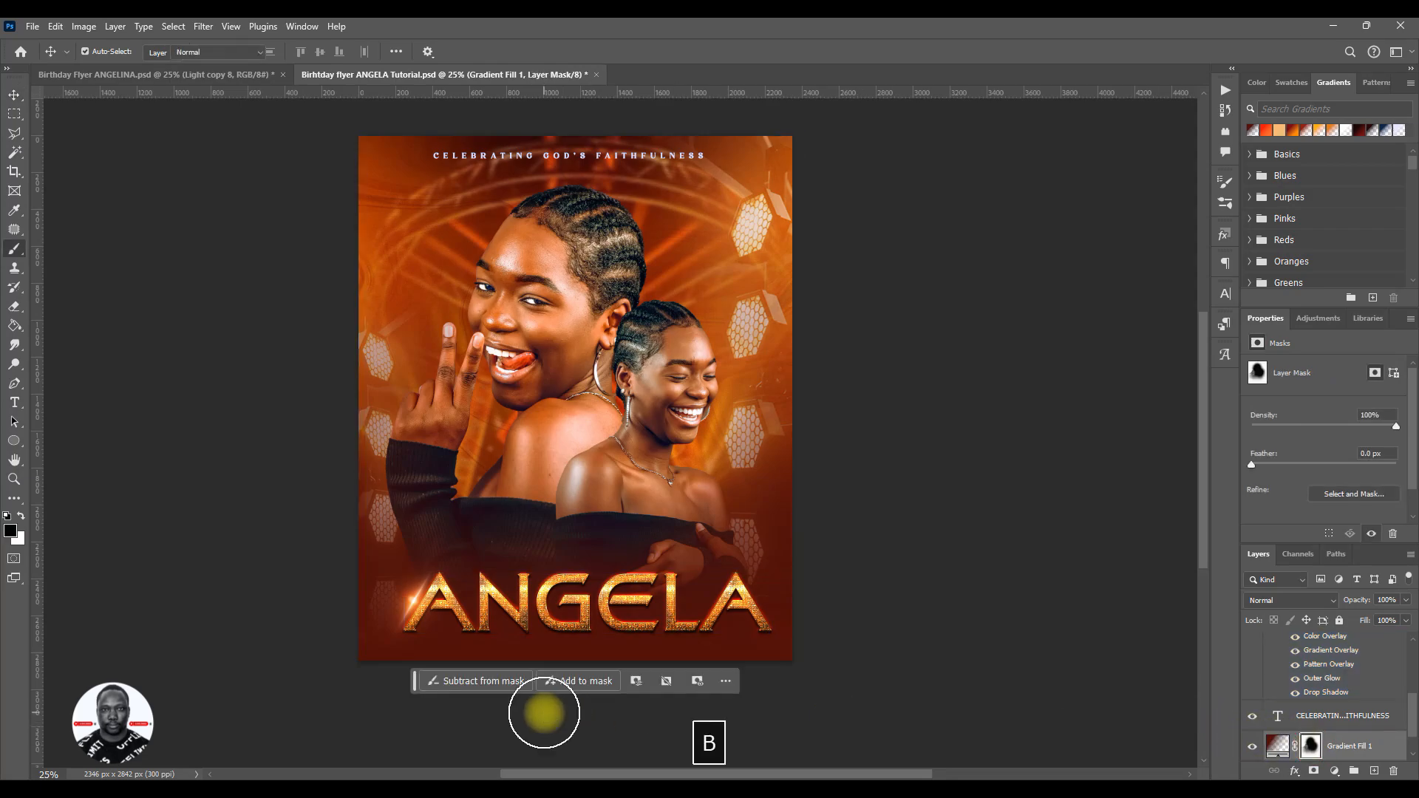
{"action": "key", "text": "bracketright"}
{"action": "key", "text": "bracketright"}
{"action": "key", "text": "bracketright"}
{"action": "key", "text": "bracketright"}
{"action": "key", "text": "bracketright"}
{"action": "key", "text": "bracketright"}
{"action": "key", "text": "bracketright"}
{"action": "key", "text": "bracketright"}
{"action": "key", "text": "bracketright"}
{"action": "key", "text": "bracketright"}
{"action": "key", "text": "bracketright"}
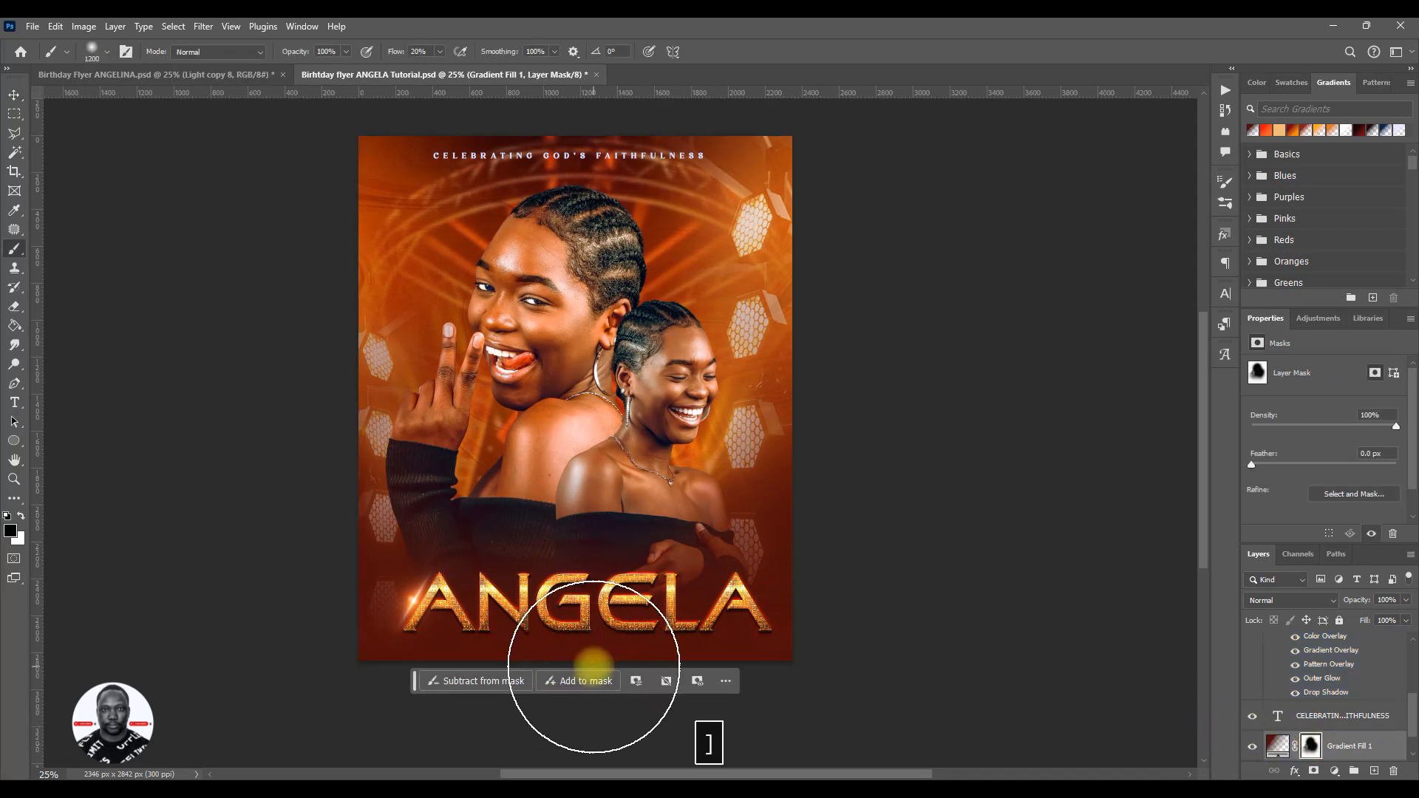
{"action": "key", "text": "bracketright"}
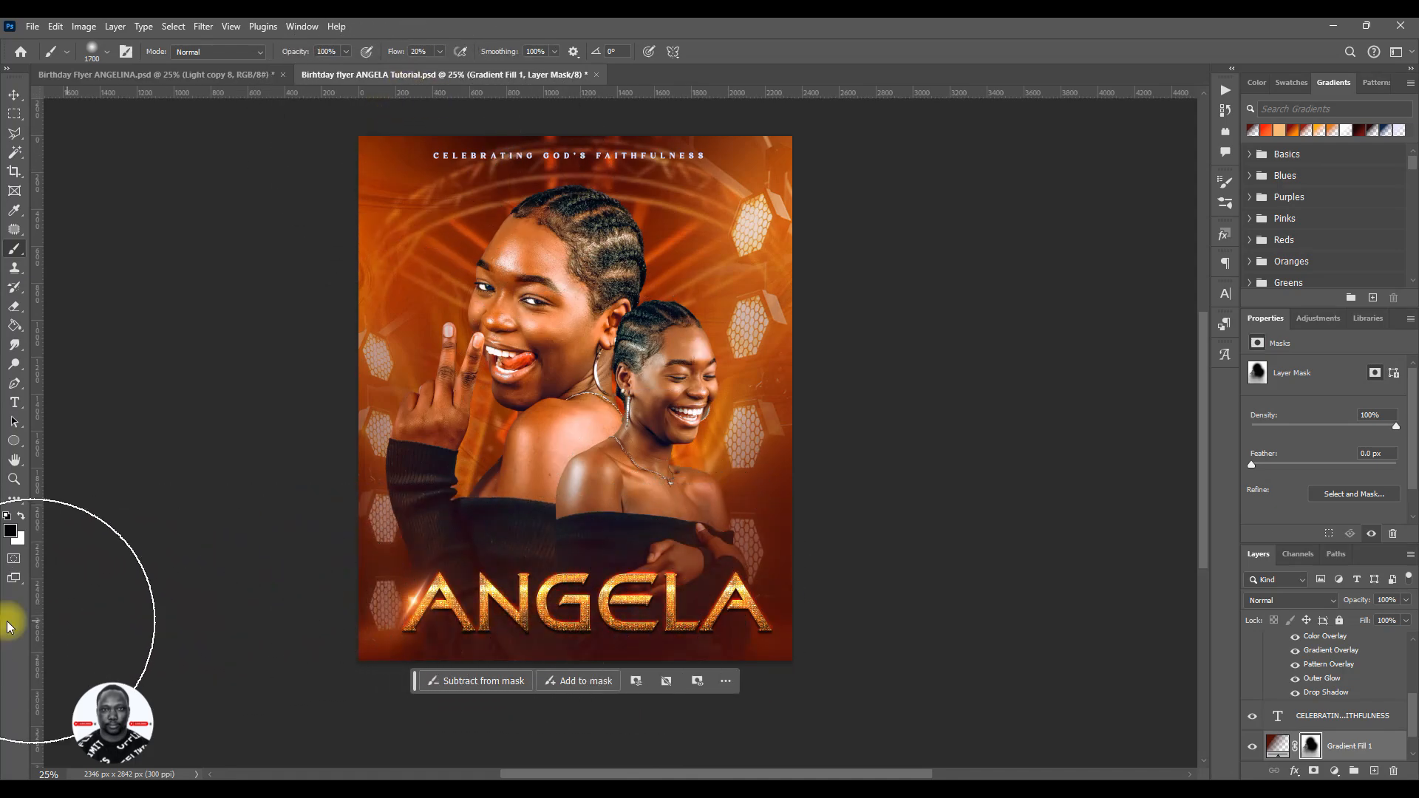
{"action": "key", "text": "ctrl+z"}
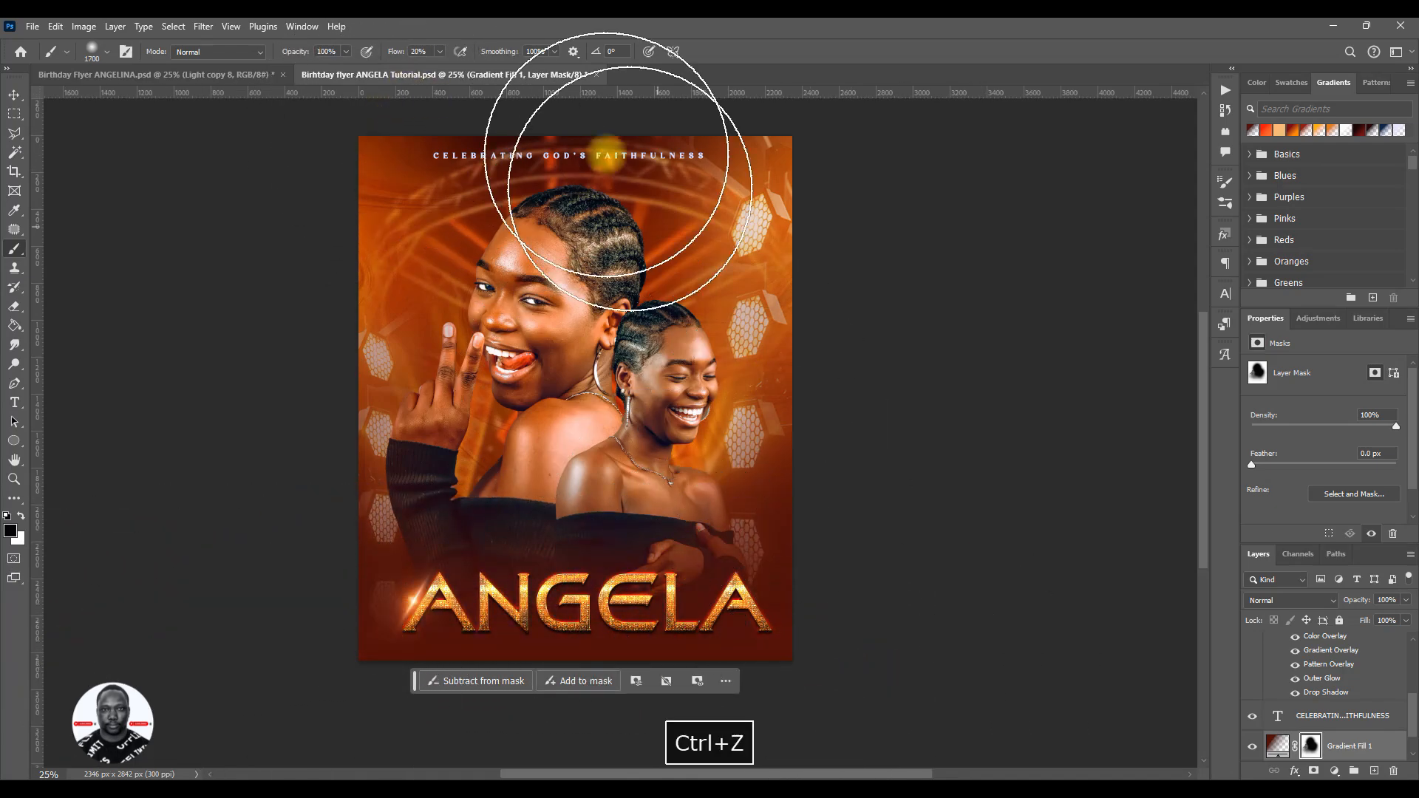
{"action": "left_click_drag", "start_coordinate": [399, 54], "coordinate": [384, 57]}
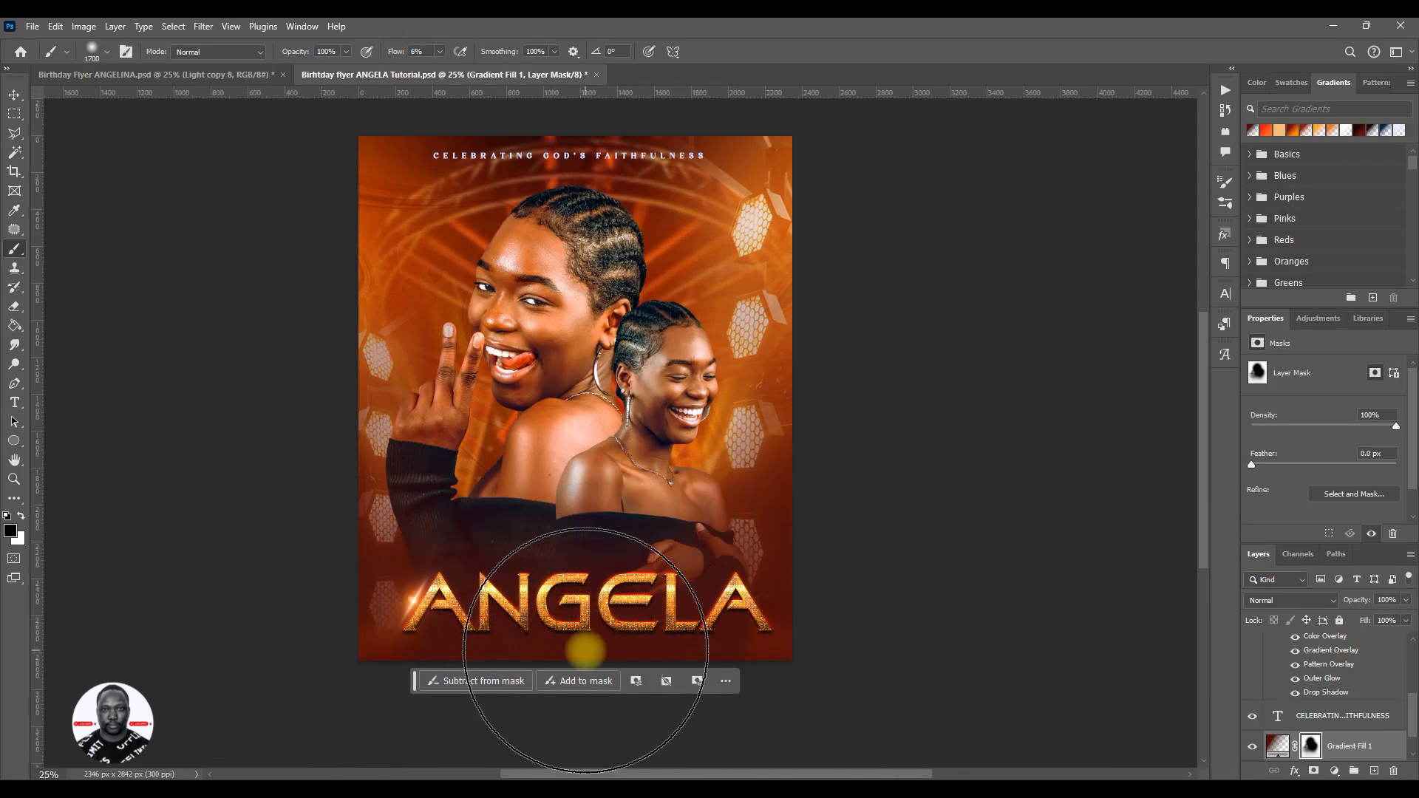
{"action": "key", "text": "ctrl+z"}
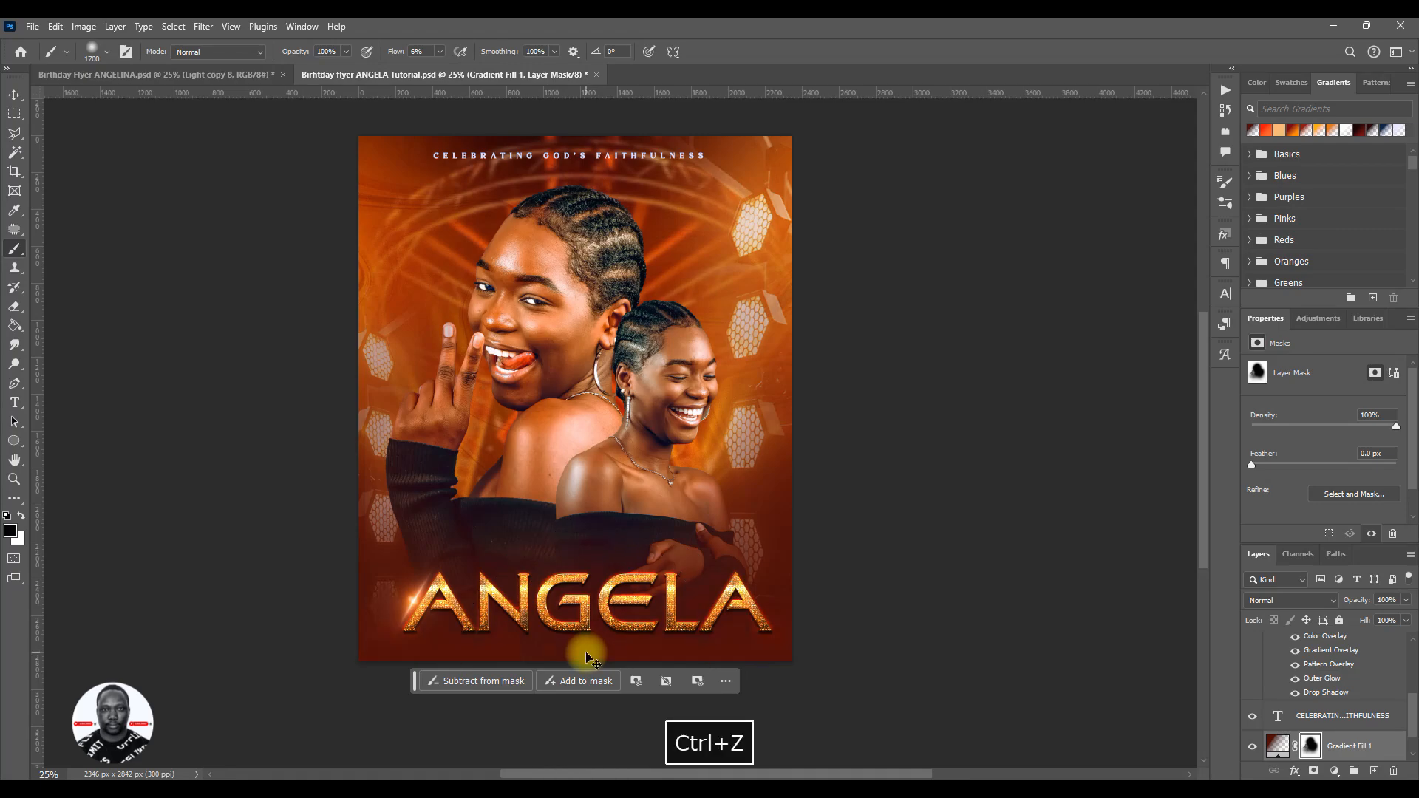
{"action": "key", "text": "v"}
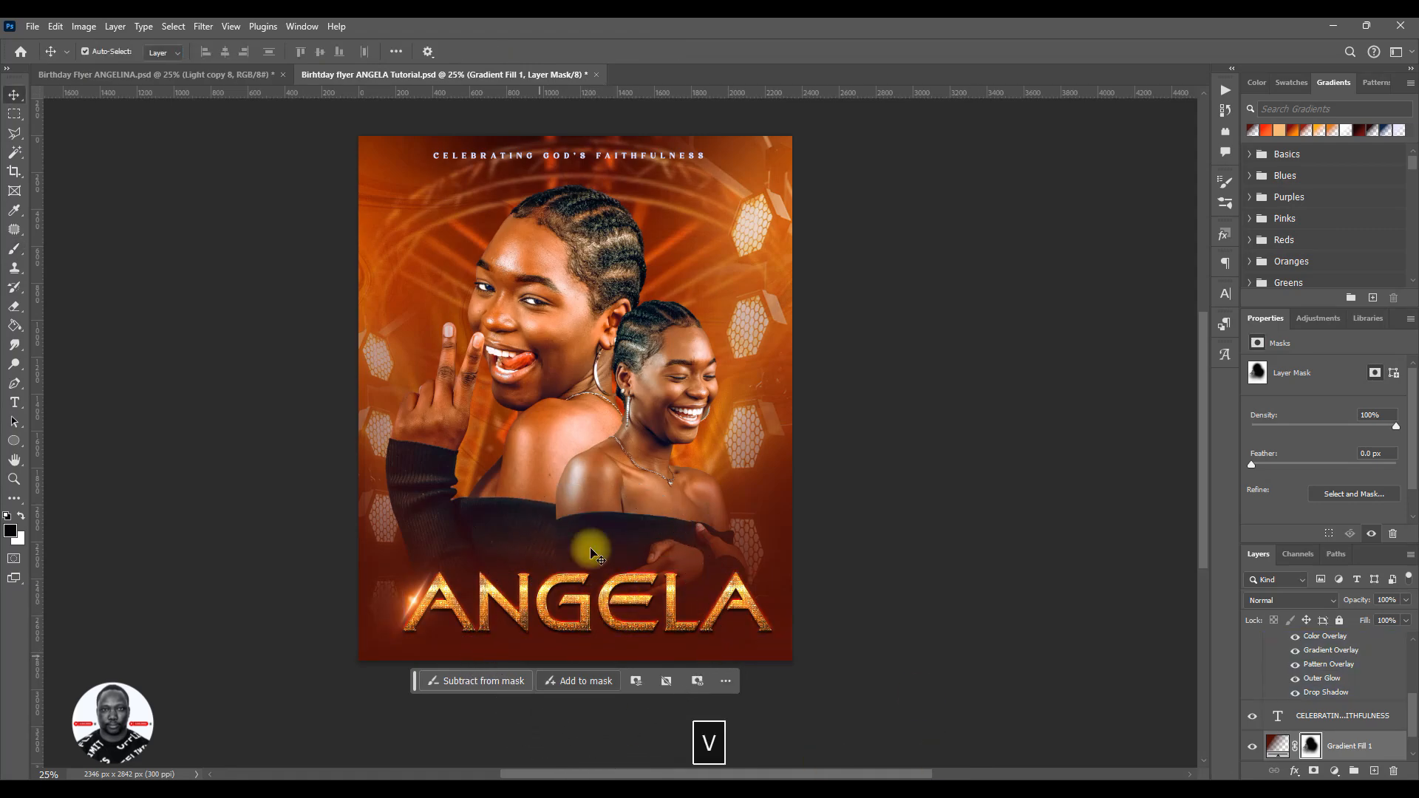
- Collapse the name text's effects list and nudge the Light copy 8 flare to X 60 px, Y 2226 px on the first letter
{"action": "left_click", "coordinate": [1339, 684]}
{"action": "scroll", "coordinate": [1340, 688], "scroll_direction": "up", "scroll_amount": 5}
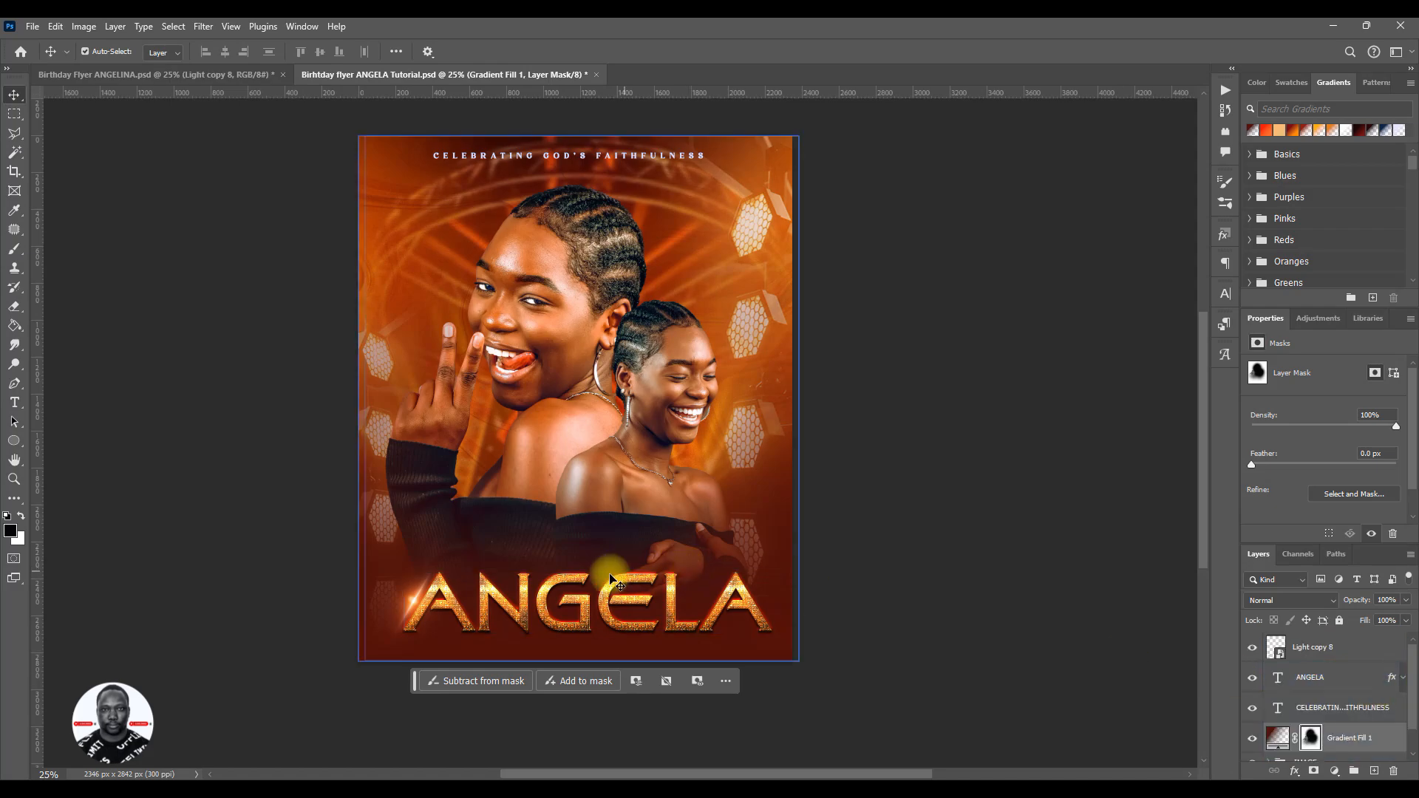
{"action": "left_click", "coordinate": [428, 604]}
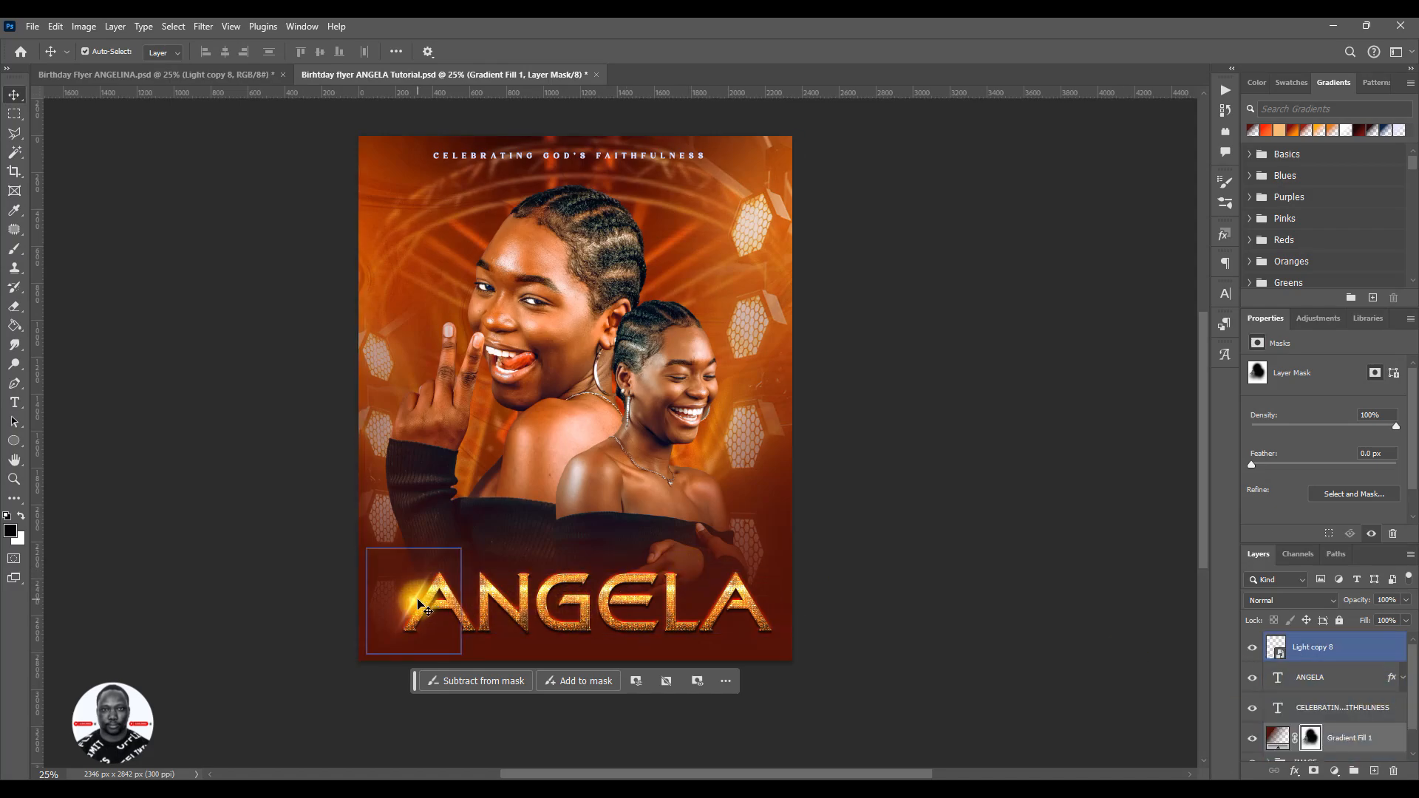
{"action": "left_click_drag", "start_coordinate": [418, 605], "coordinate": [419, 603]}
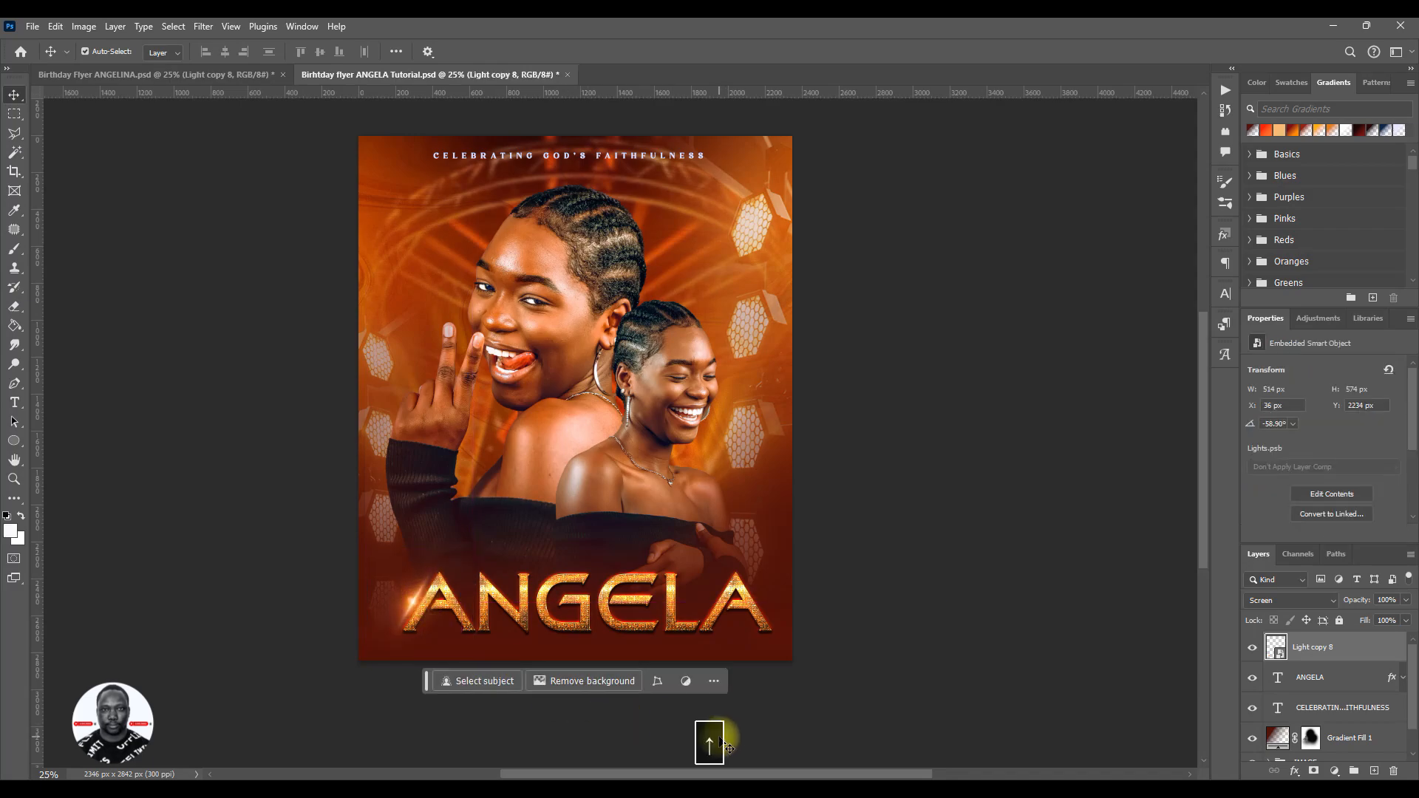
{"action": "key", "text": "Right"}
{"action": "key", "text": "Right"}
{"action": "key", "text": "Right"}
{"action": "key", "text": "Right"}
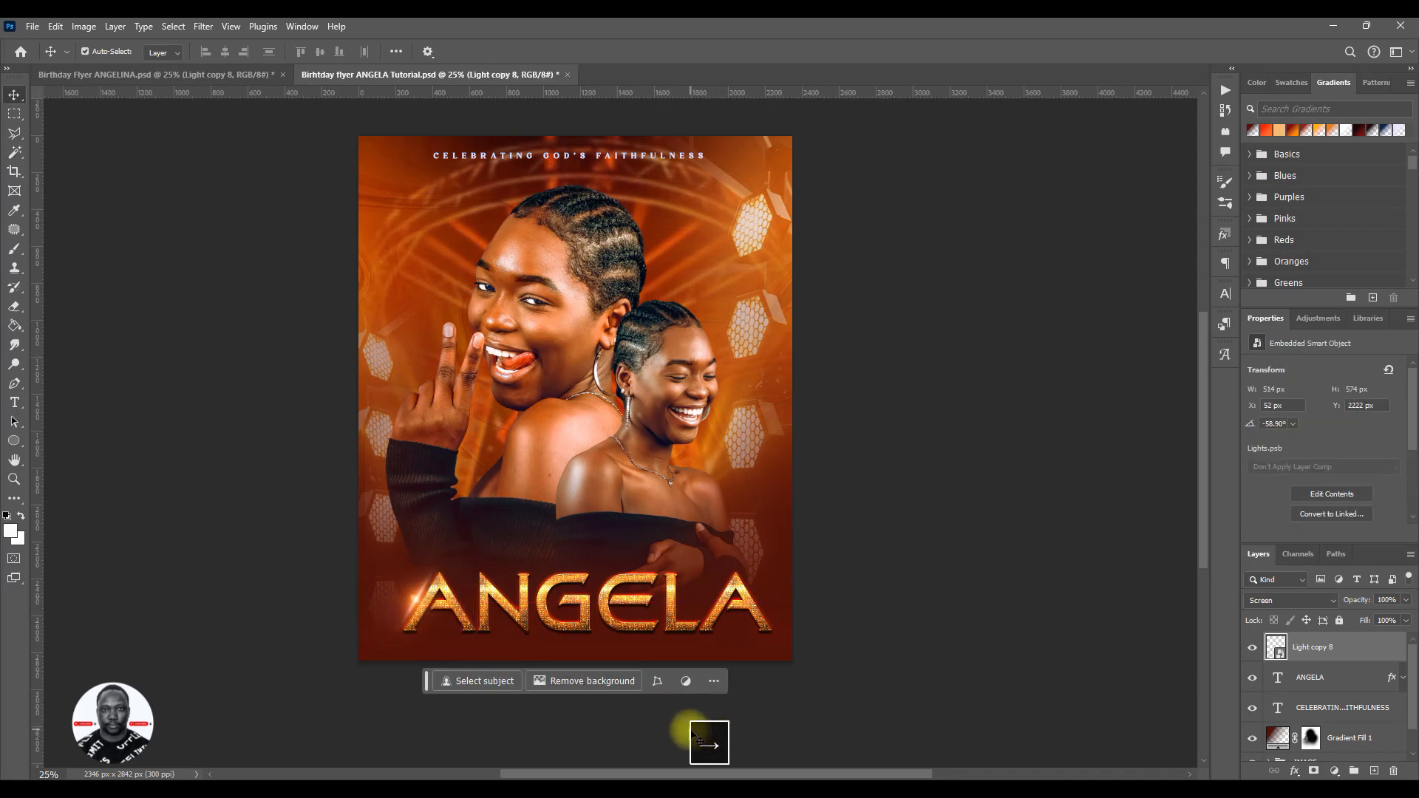
{"action": "key", "text": "Right"}
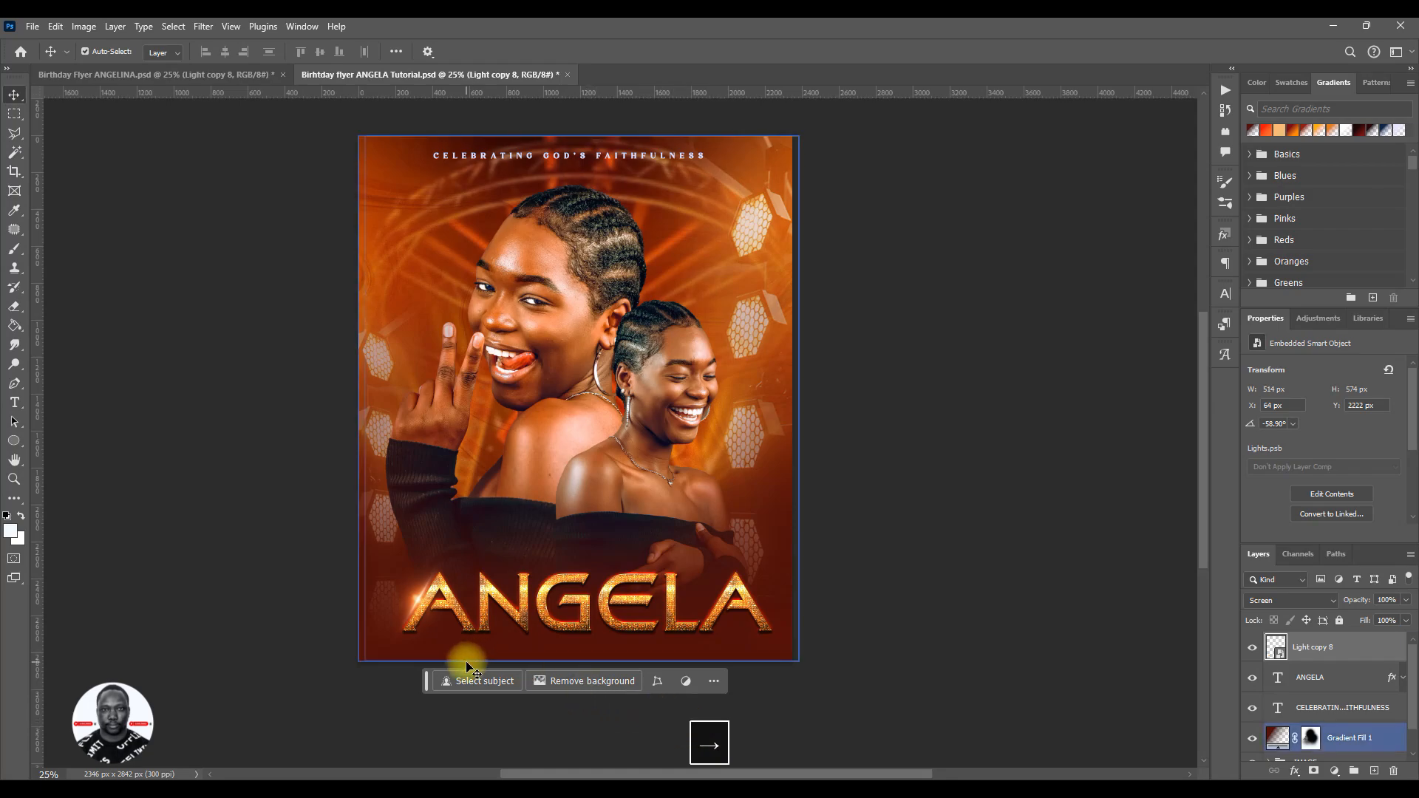
{"action": "key", "text": "Left"}
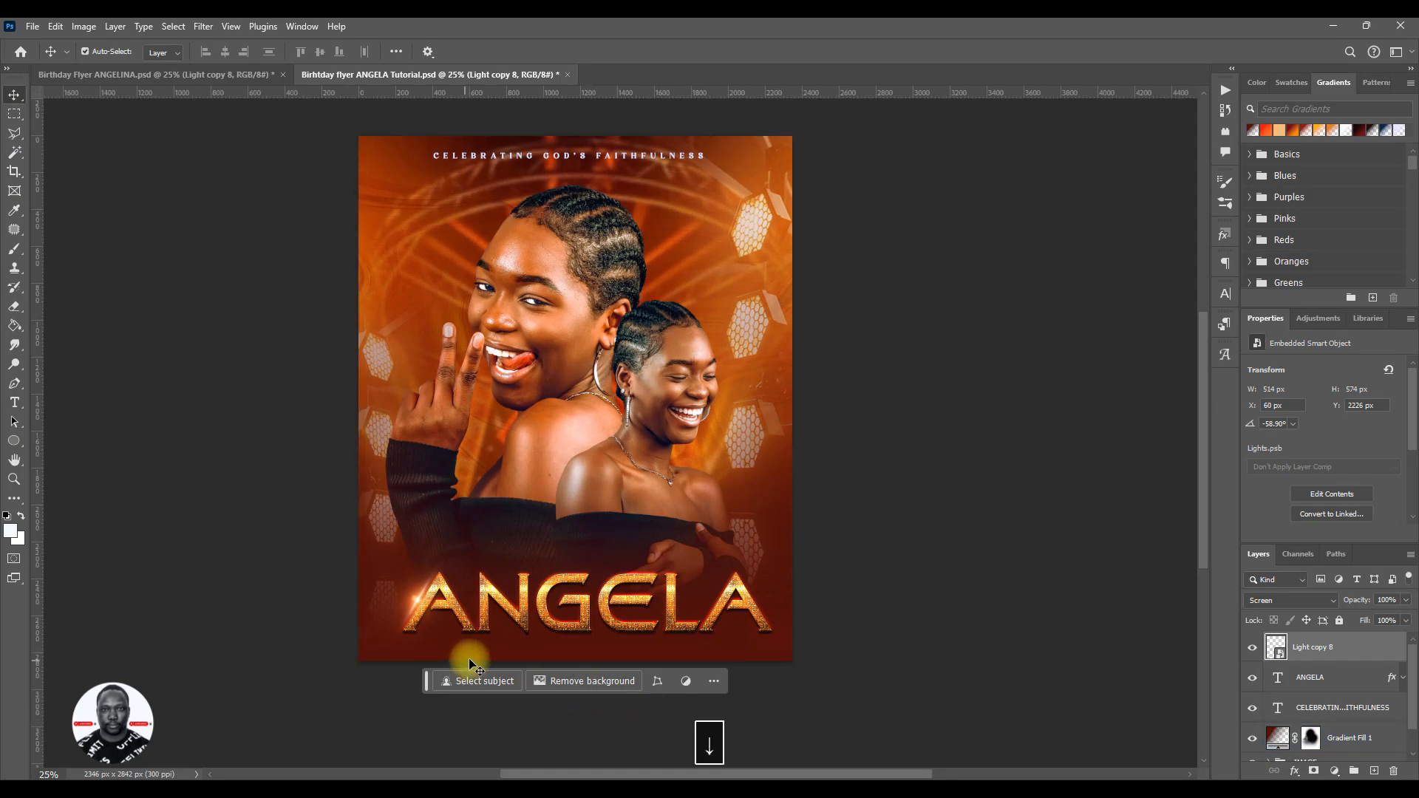
- Duplicate the light flare layer in place over the name's first letter
{"action": "key", "text": "Caps_Lock"}
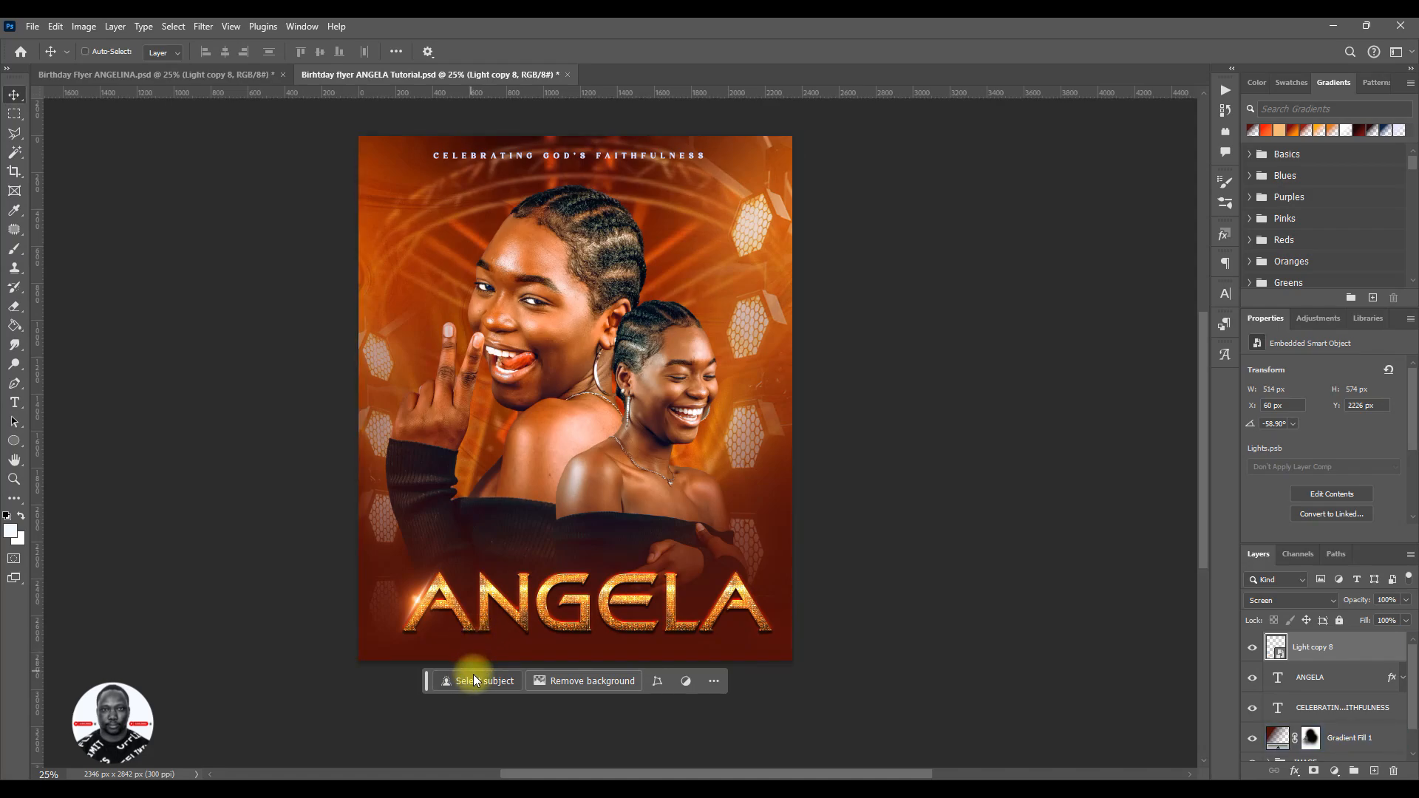
{"action": "key", "text": "ctrl+j"}
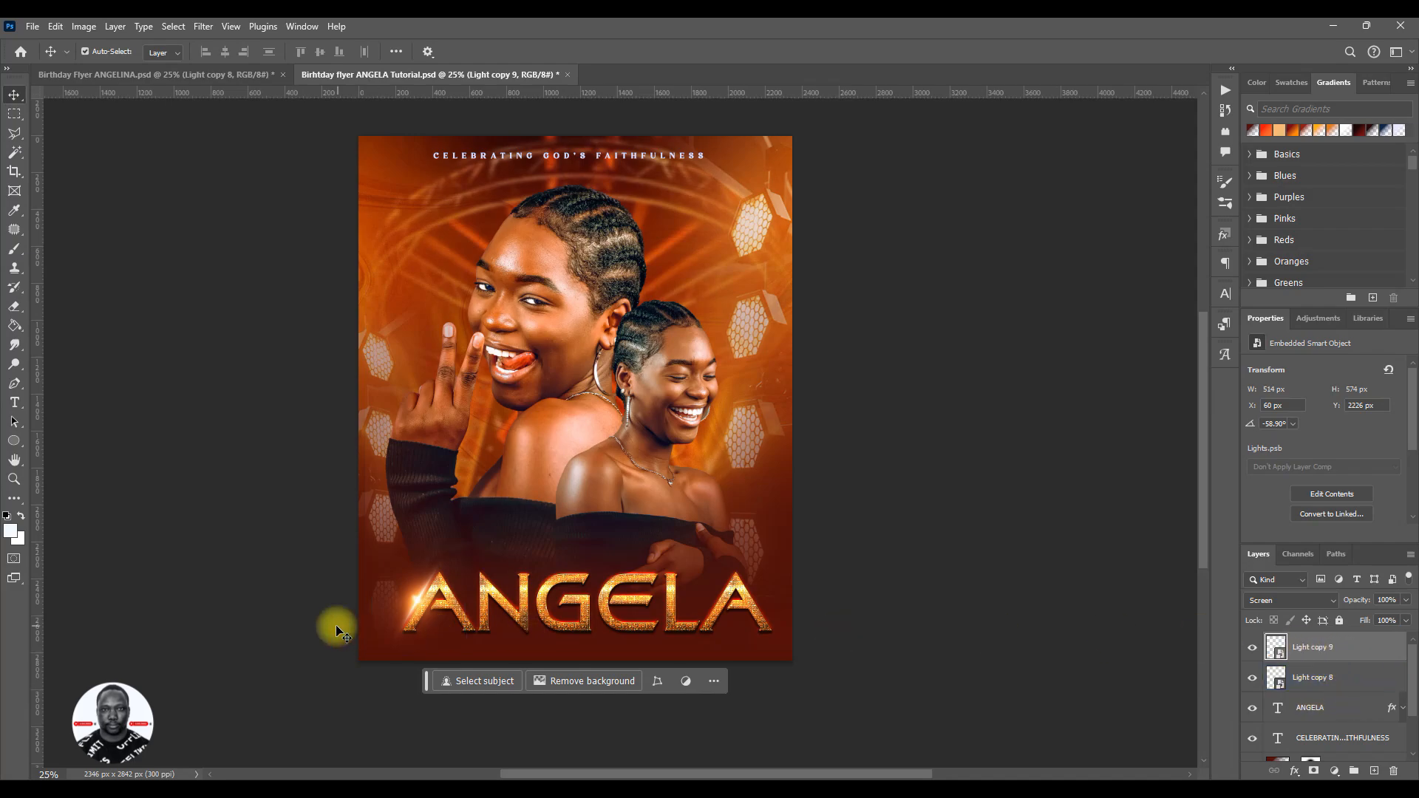
{"action": "left_click", "coordinate": [477, 625]}
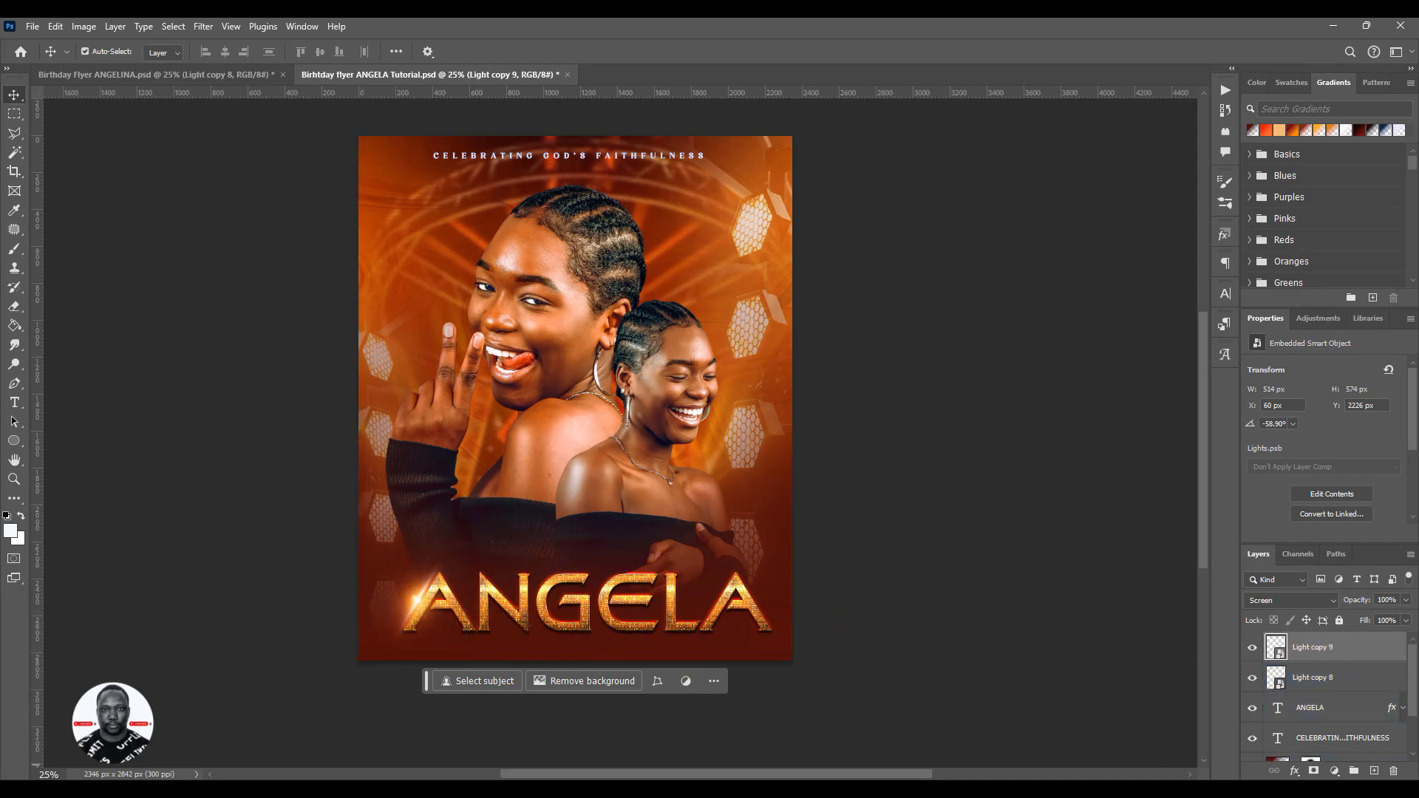
- Flip the duplicated light flare horizontally over the name's first letter
{"action": "left_click", "coordinate": [1136, 692]}
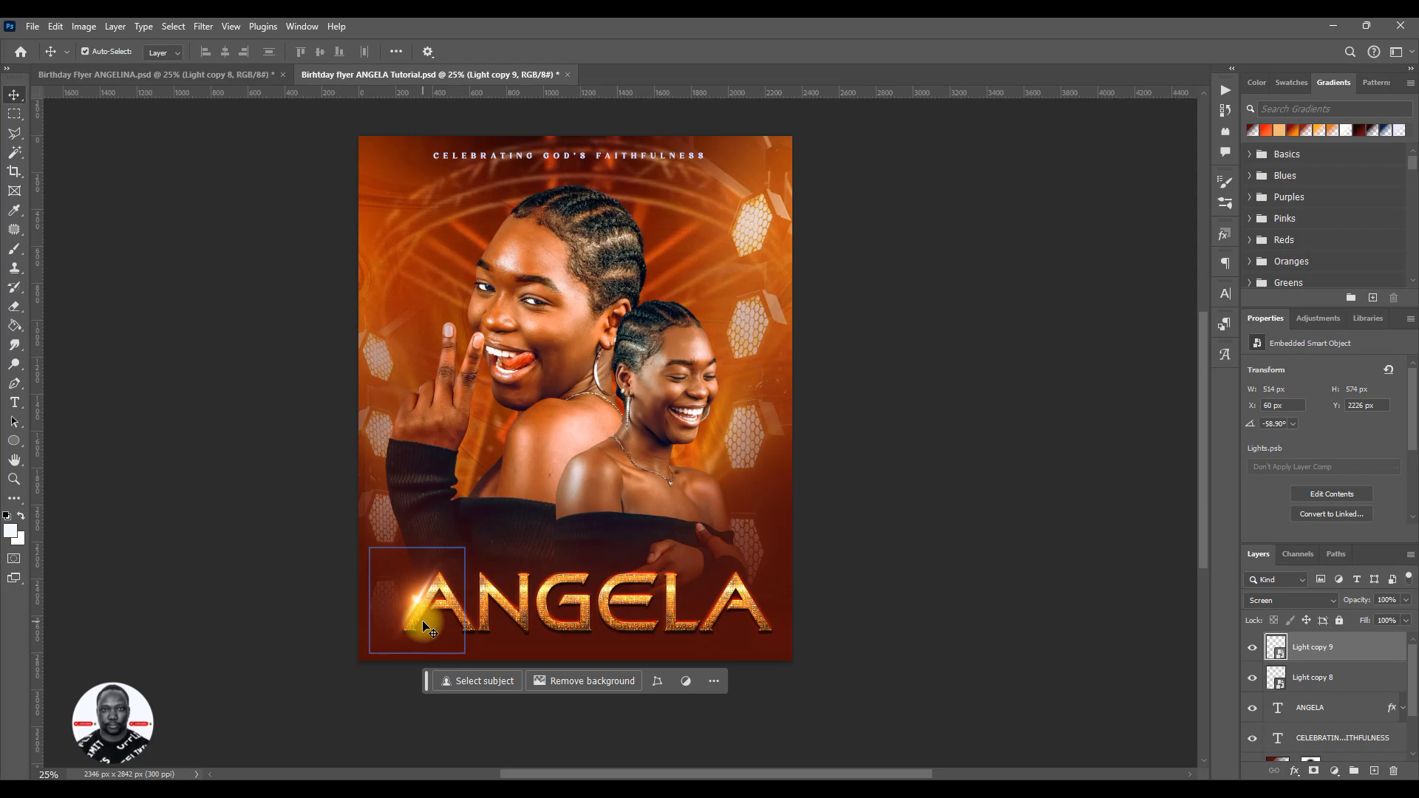
{"action": "key", "text": "ctrl+t"}
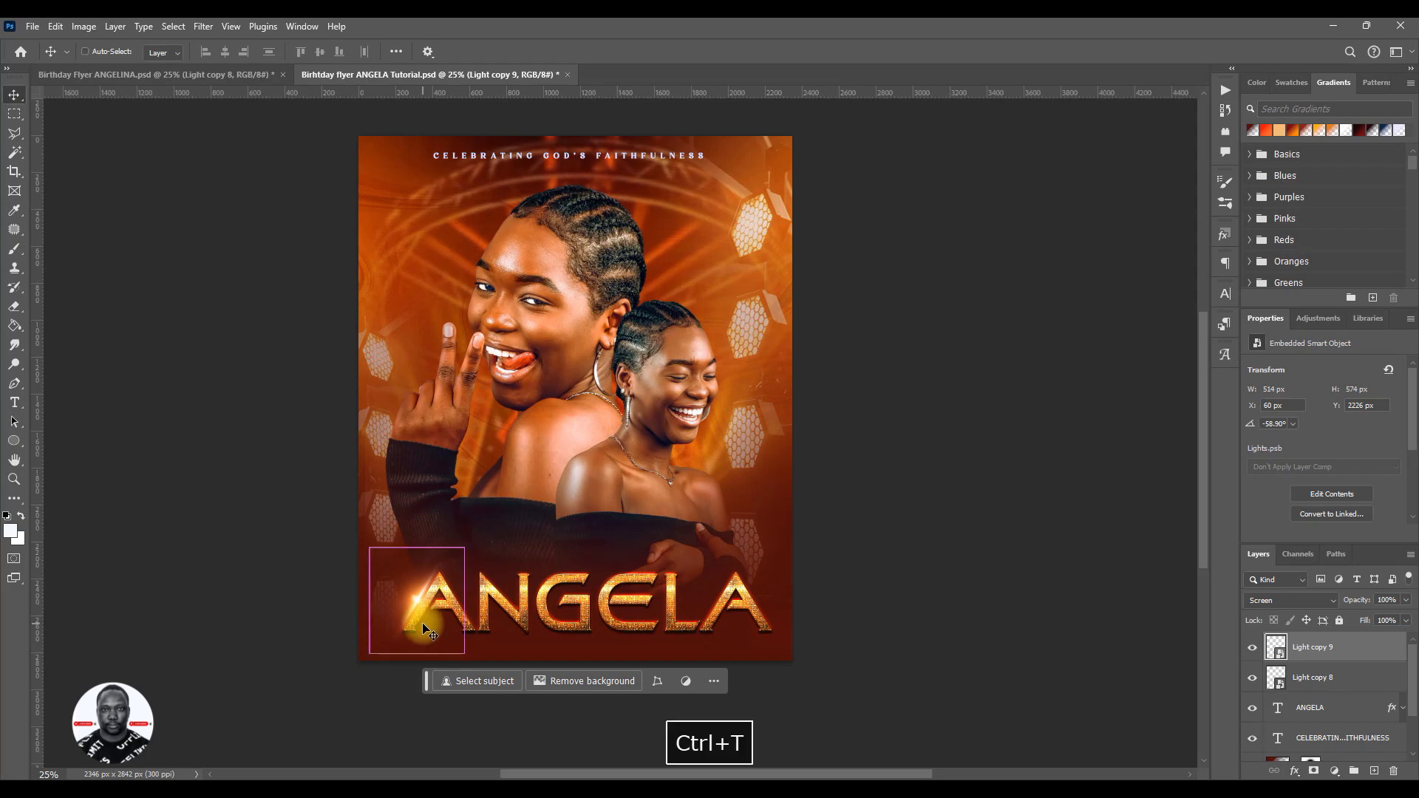
{"action": "right_click", "coordinate": [418, 604]}
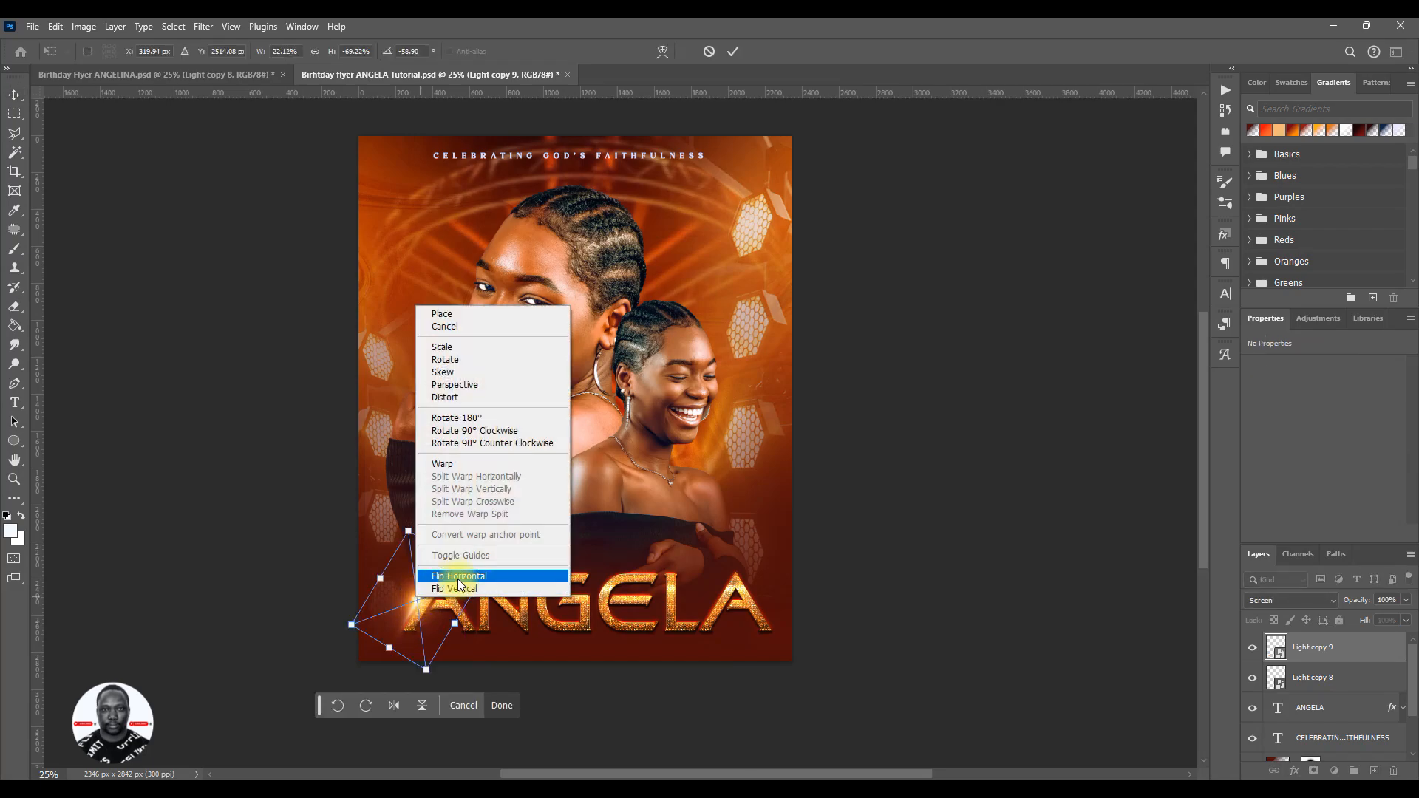
{"action": "left_click", "coordinate": [453, 576]}
{"action": "right_click", "coordinate": [406, 621]}
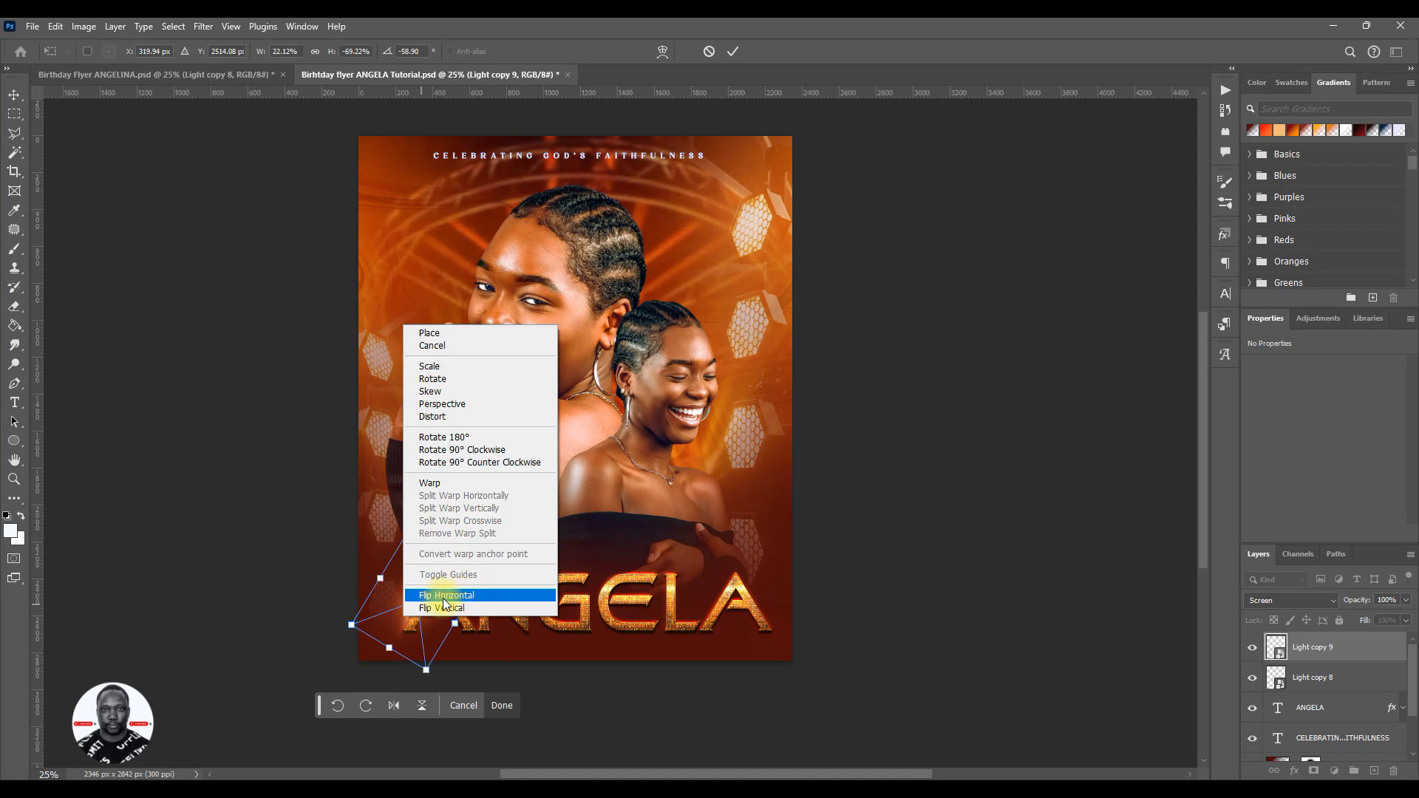
{"action": "left_click", "coordinate": [448, 596]}
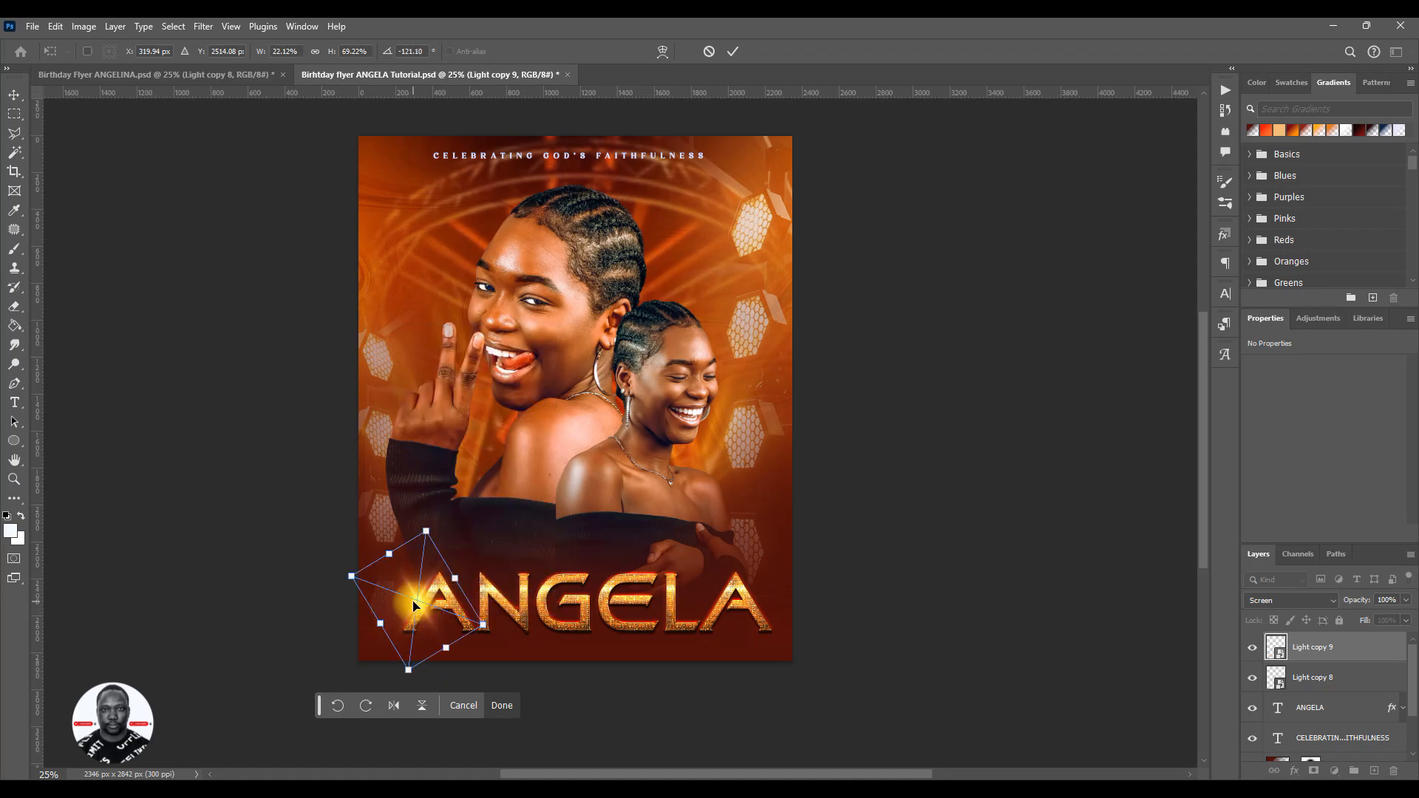
- Move the flipped flare to the other side of the first letter, at X 291 px, Y 2222 px
{"action": "left_click_drag", "start_coordinate": [418, 606], "coordinate": [462, 612]}
{"action": "key", "text": "Left"}
{"action": "key", "text": "Left"}
{"action": "key", "text": "Left"}
{"action": "key", "text": "Left"}
{"action": "key", "text": "Left"}
{"action": "key", "text": "Left"}
{"action": "key", "text": "Left"}
{"action": "key", "text": "Left"}
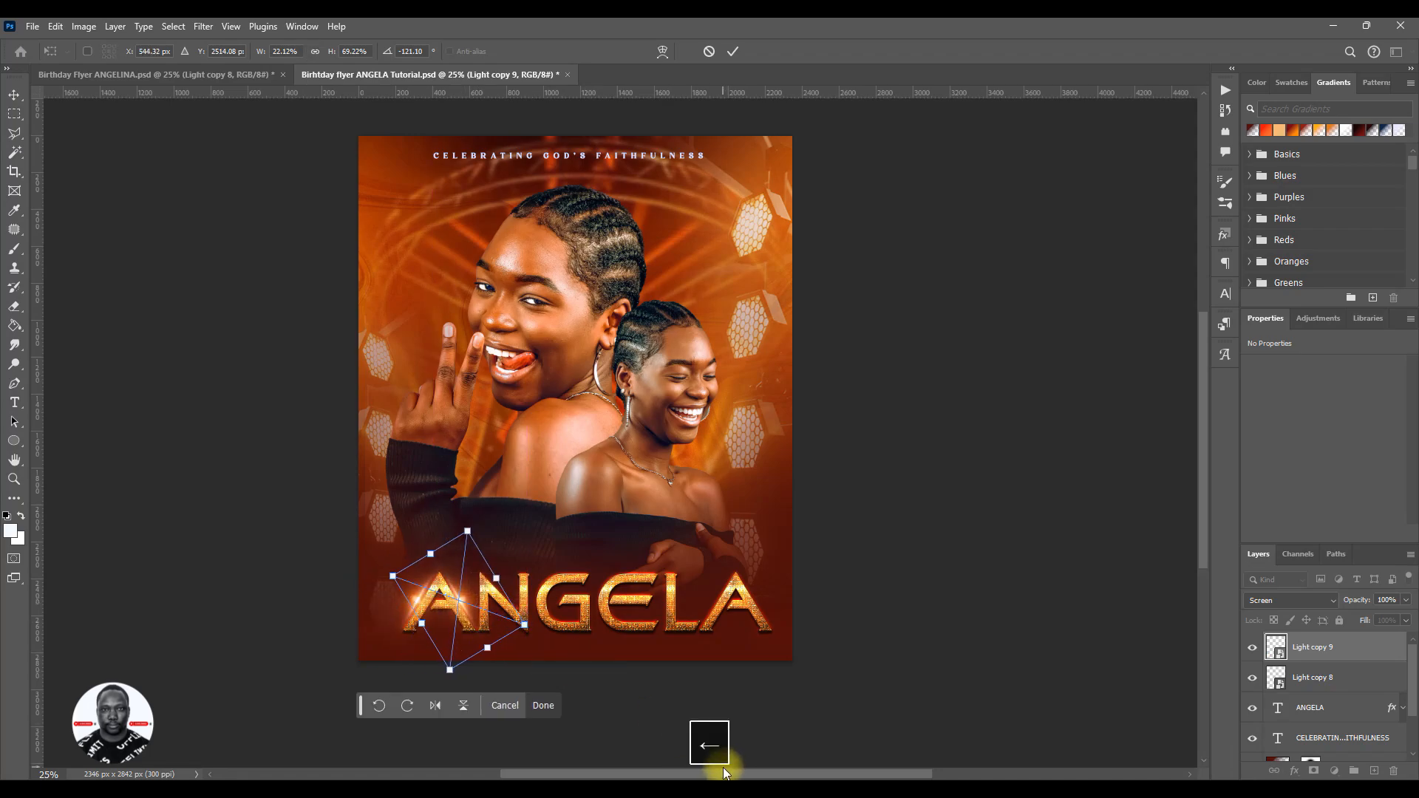
{"action": "key", "text": "Up"}
{"action": "key", "text": "Up"}
{"action": "key", "text": "Up"}
{"action": "key", "text": "Up"}
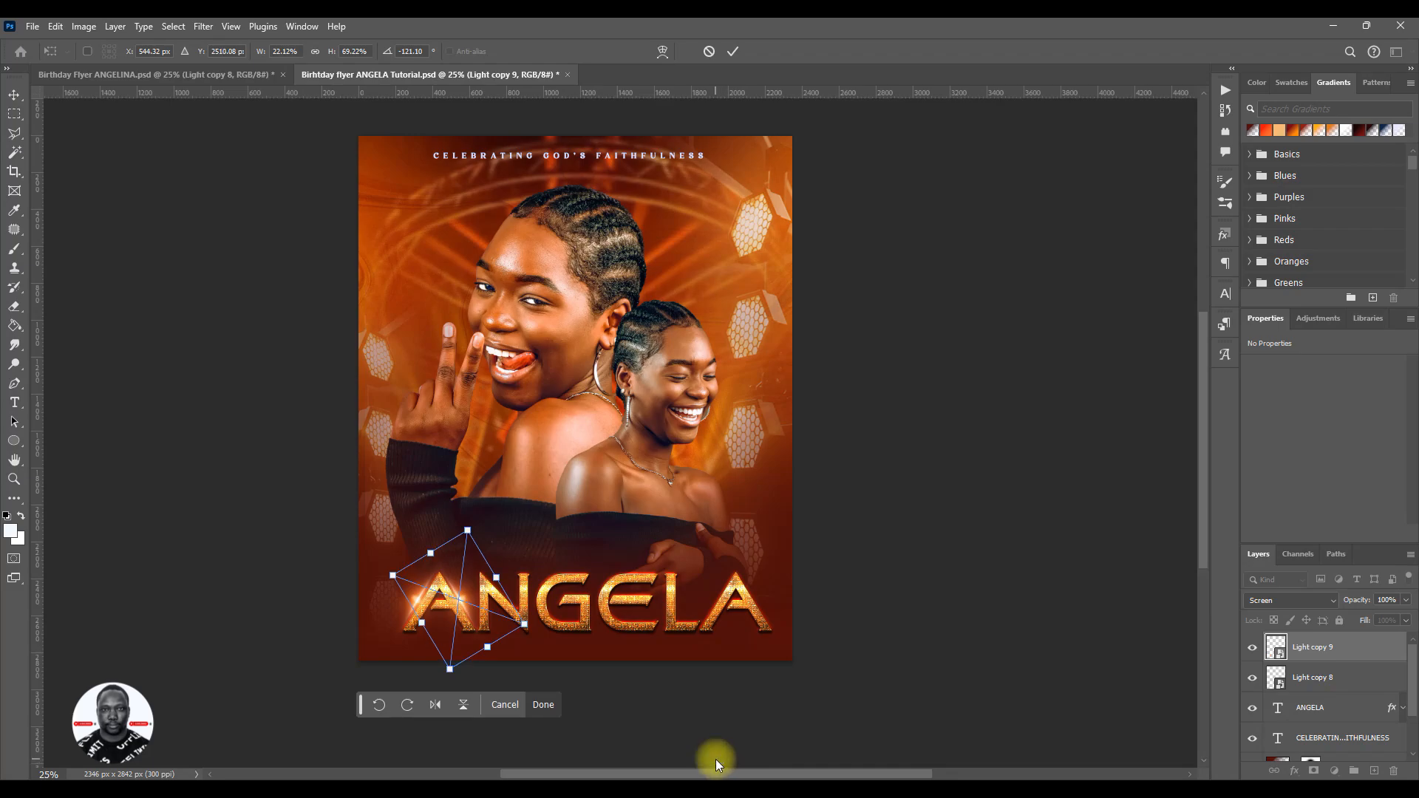
{"action": "key", "text": "Return"}
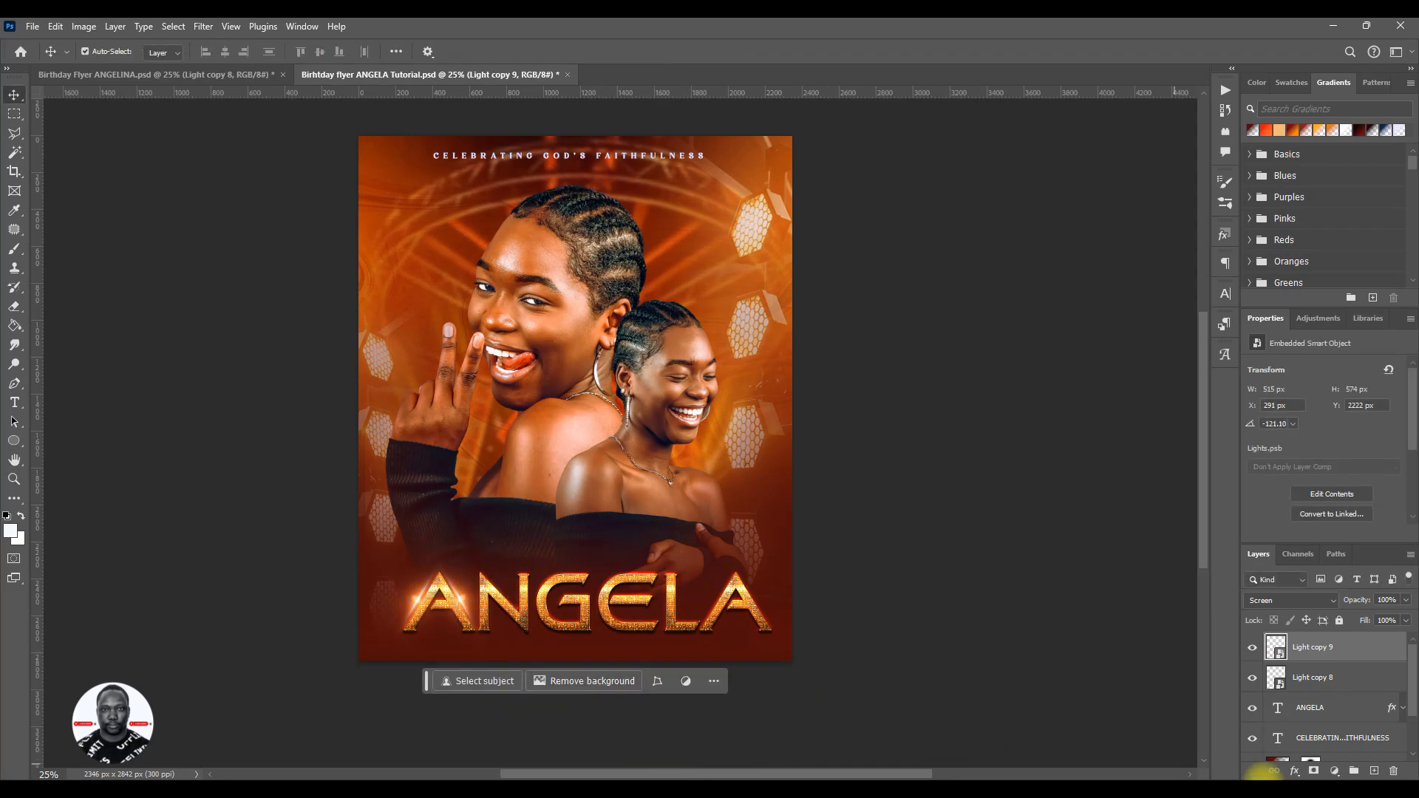
- Group Light copy 8 and Light copy 9 into a group named light, and save the document
{"action": "left_click", "coordinate": [1336, 694], "text": "ctrl"}
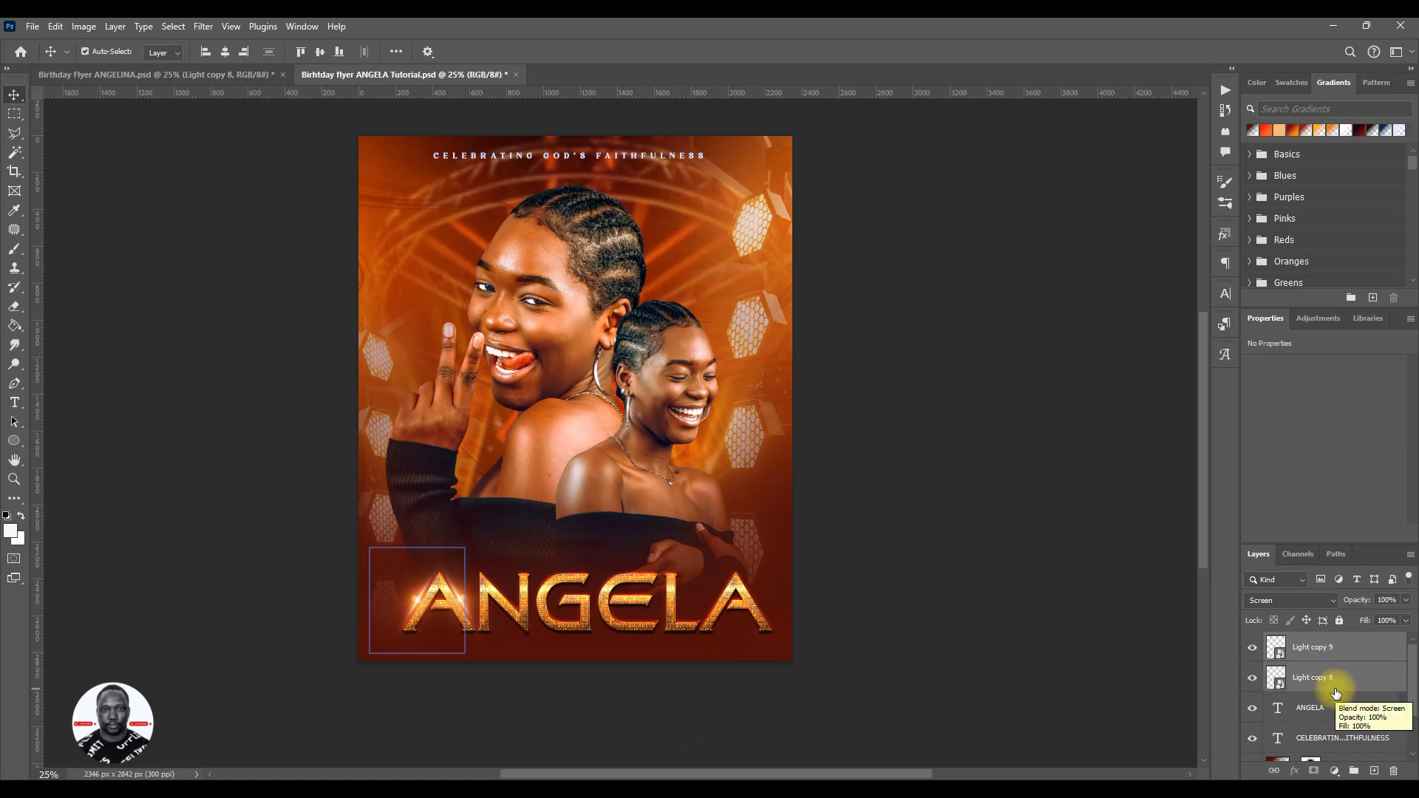
{"action": "key", "text": "ctrl+g"}
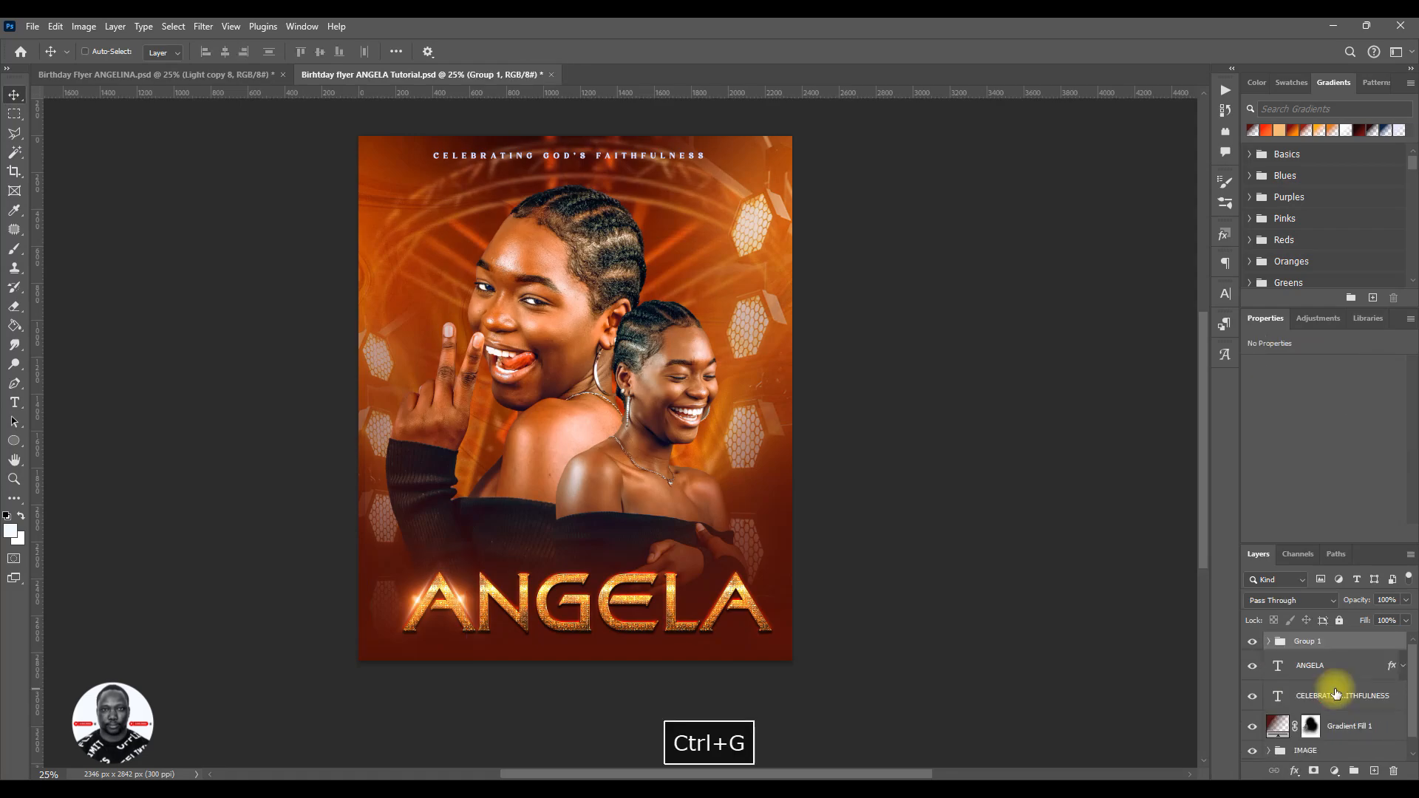
{"action": "left_click", "coordinate": [1304, 645]}
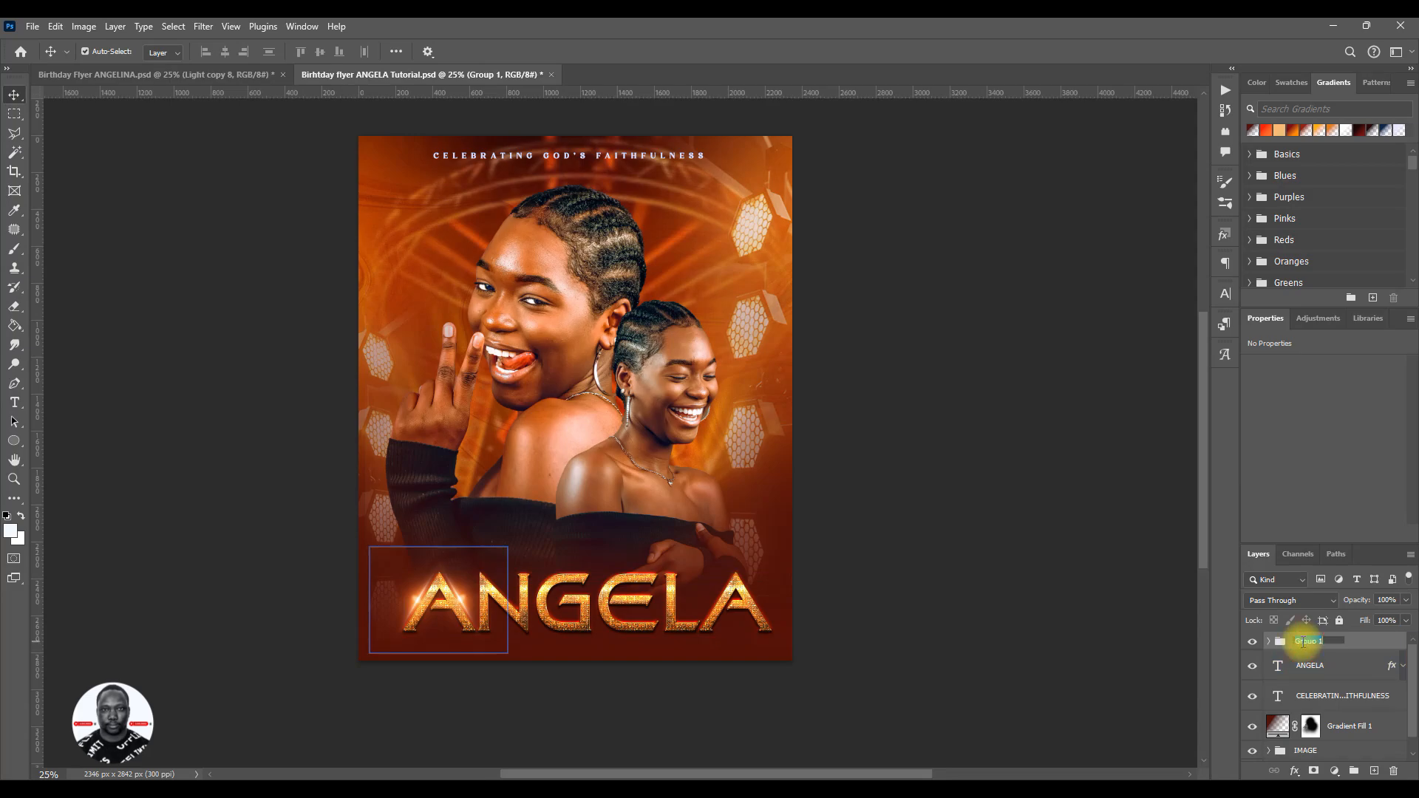
{"action": "type", "text": "light"}
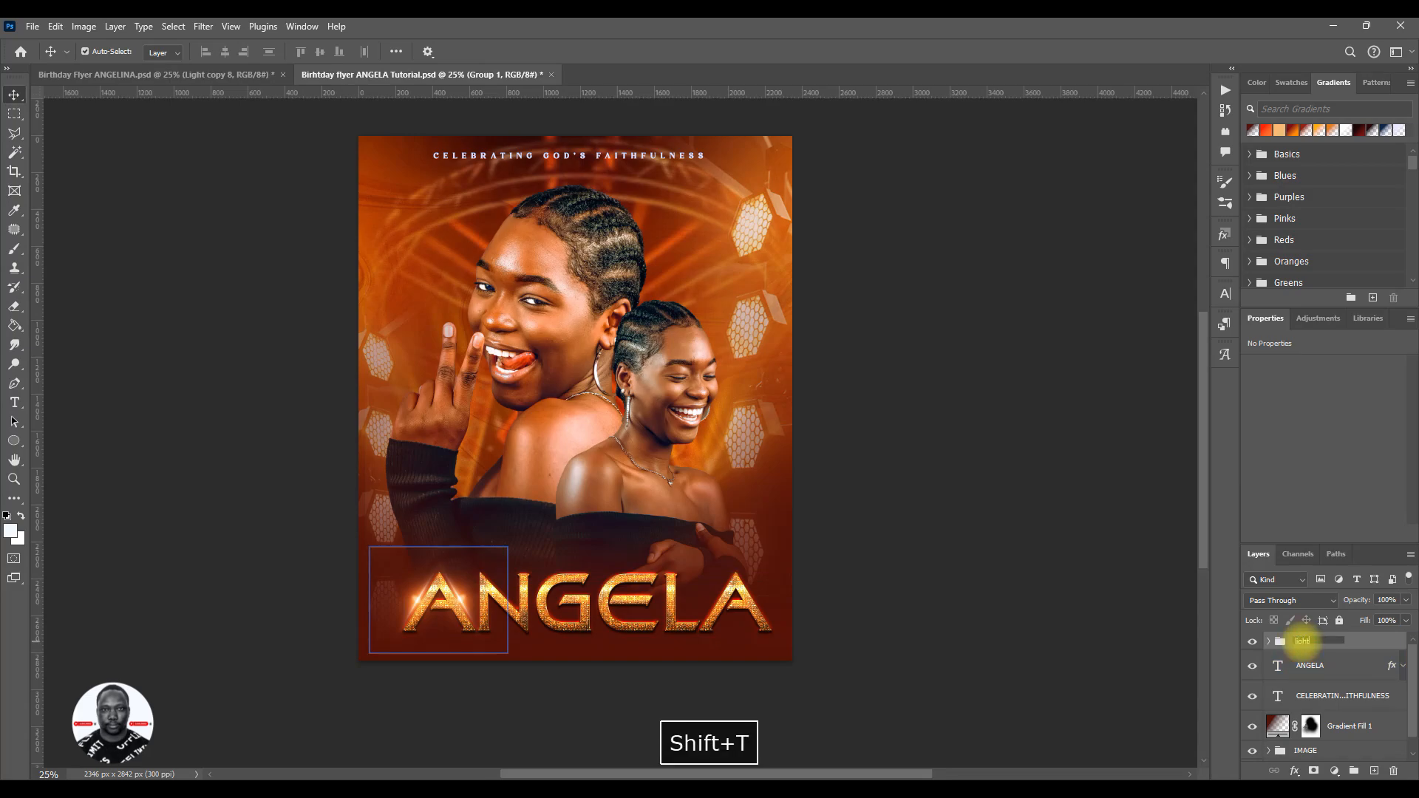
{"action": "key", "text": "Return"}
{"action": "key", "text": "ctrl+s"}
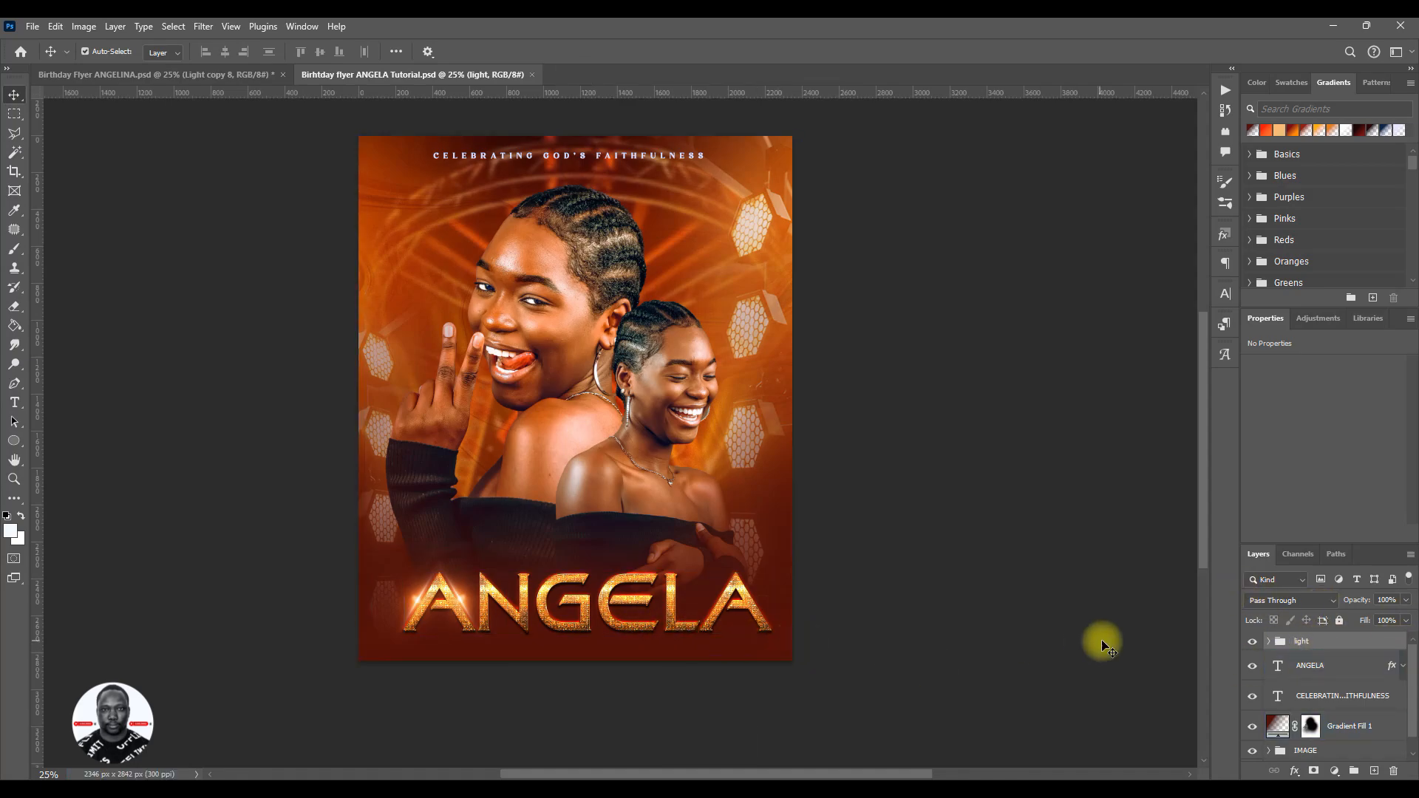
{"action": "key", "text": "ctrl"}
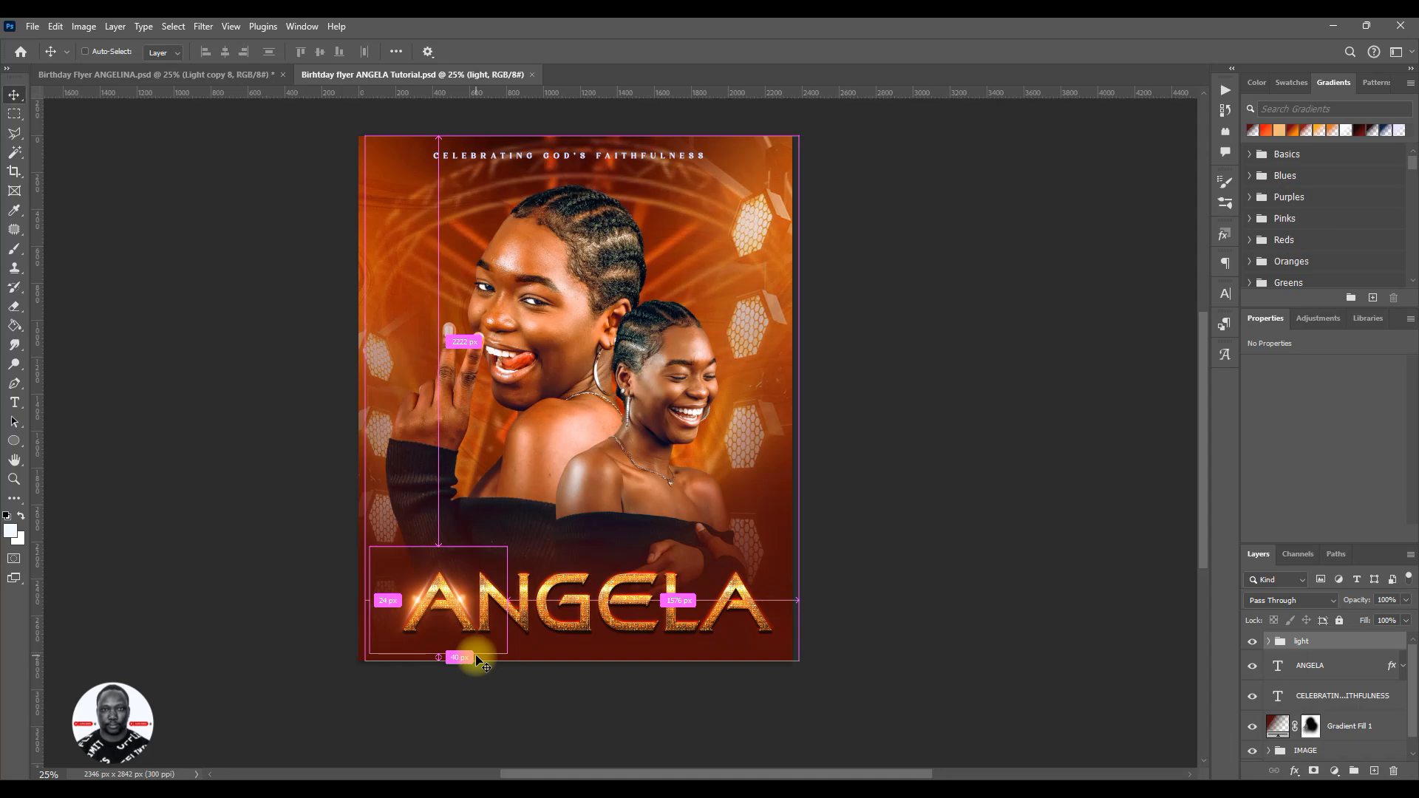
{"action": "left_click_drag", "start_coordinate": [460, 605], "coordinate": [449, 614]}
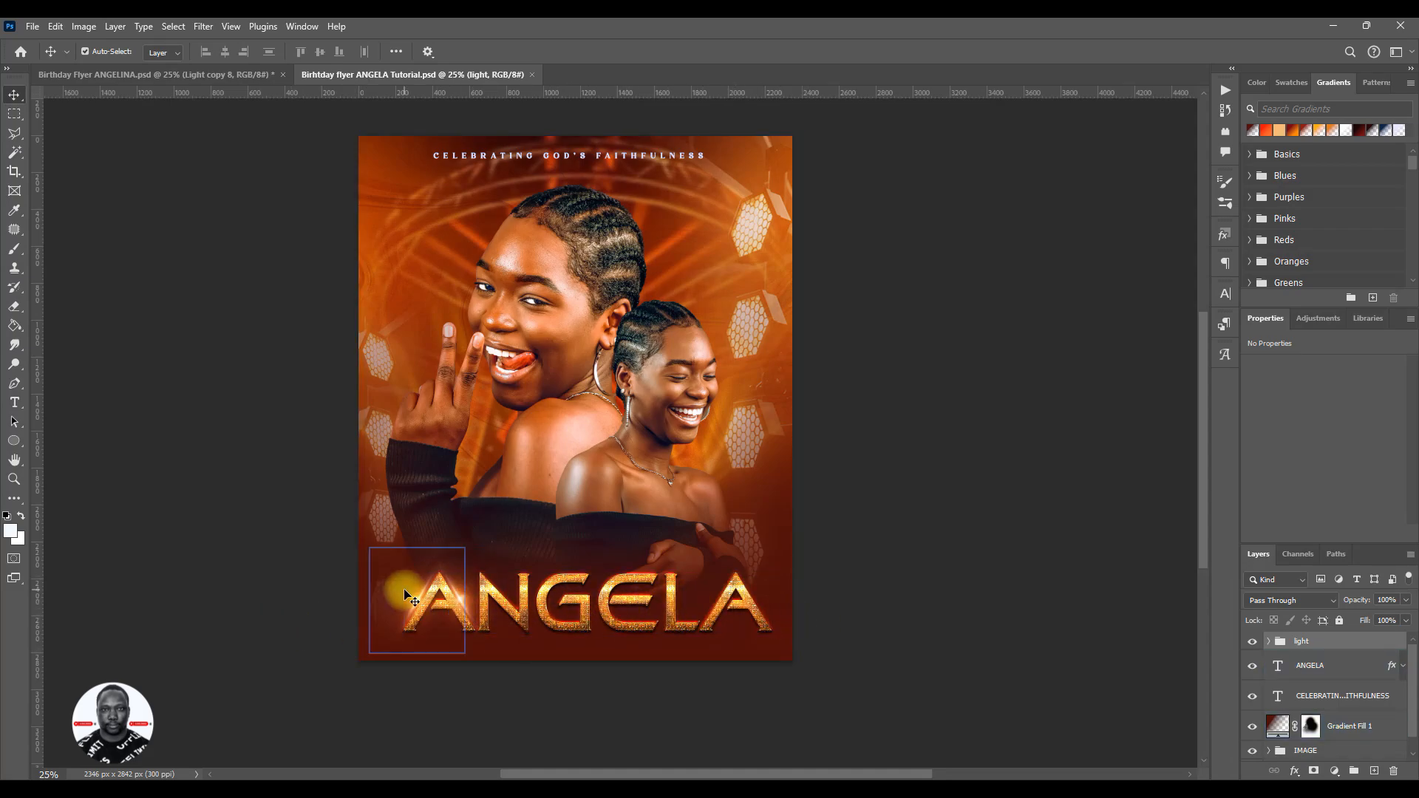
{"action": "left_click", "coordinate": [510, 617]}
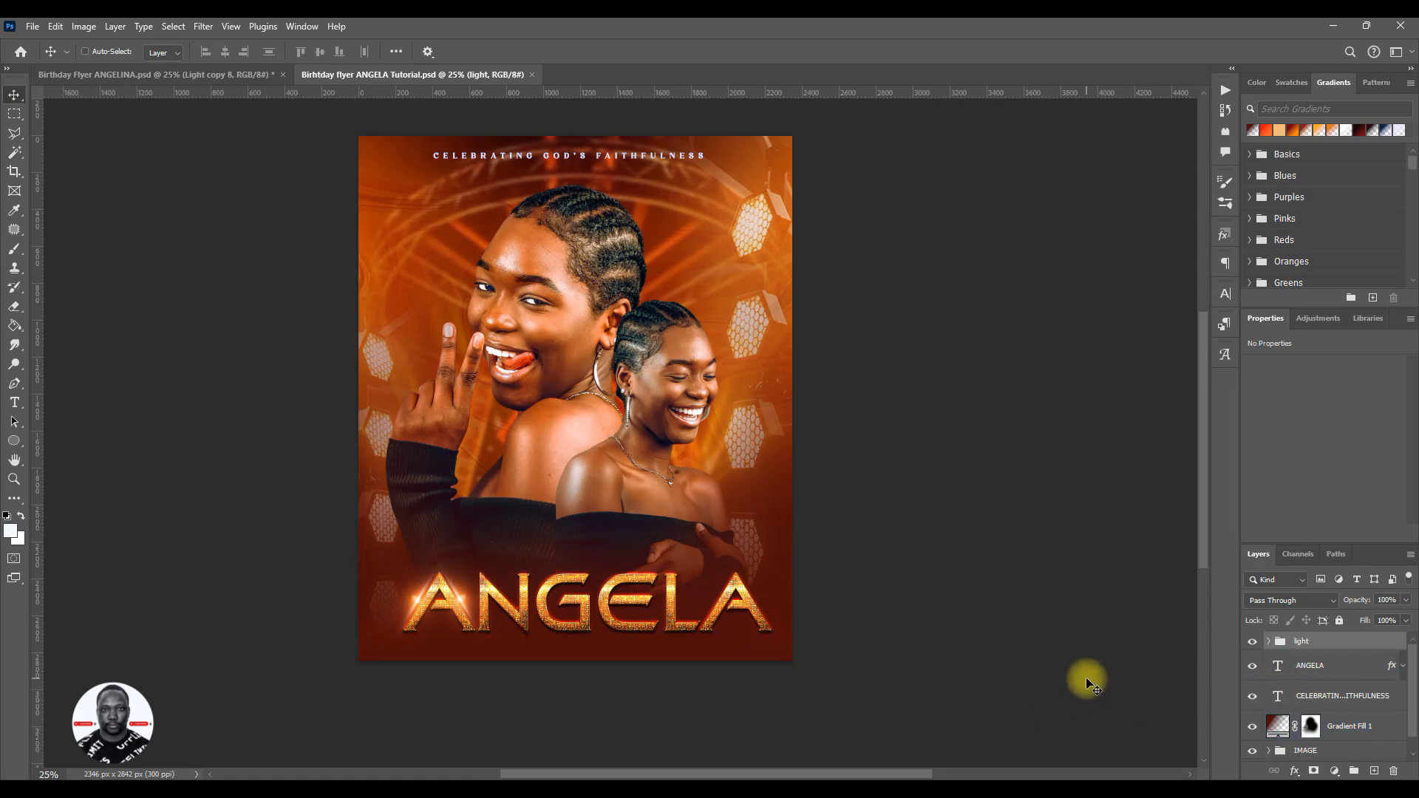
- Duplicate the light group and move the copy horizontally onto the name's last letter, centred at about X 2005 px, Y 2511 px
{"action": "key", "text": "ctrl+j"}
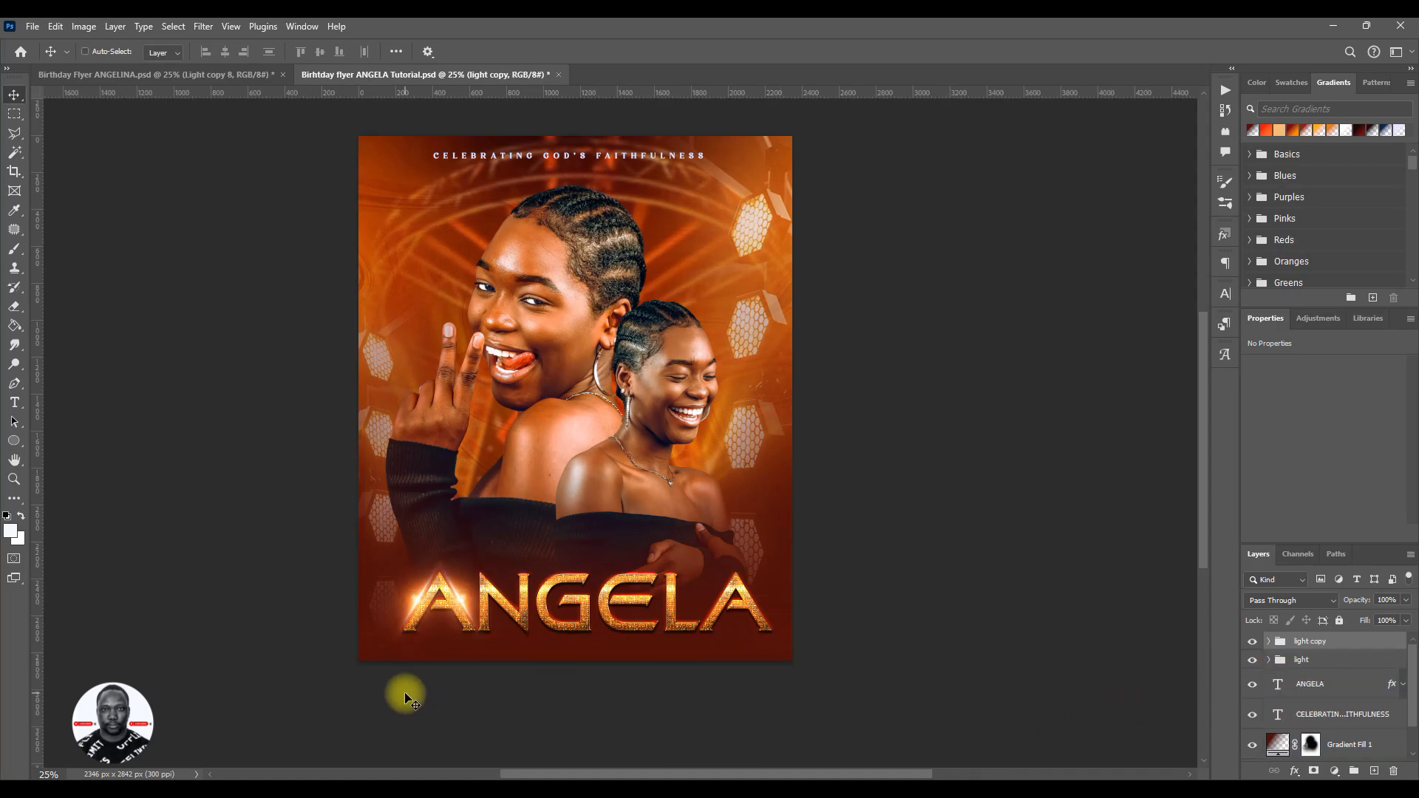
{"action": "key", "text": "ctrl+t"}
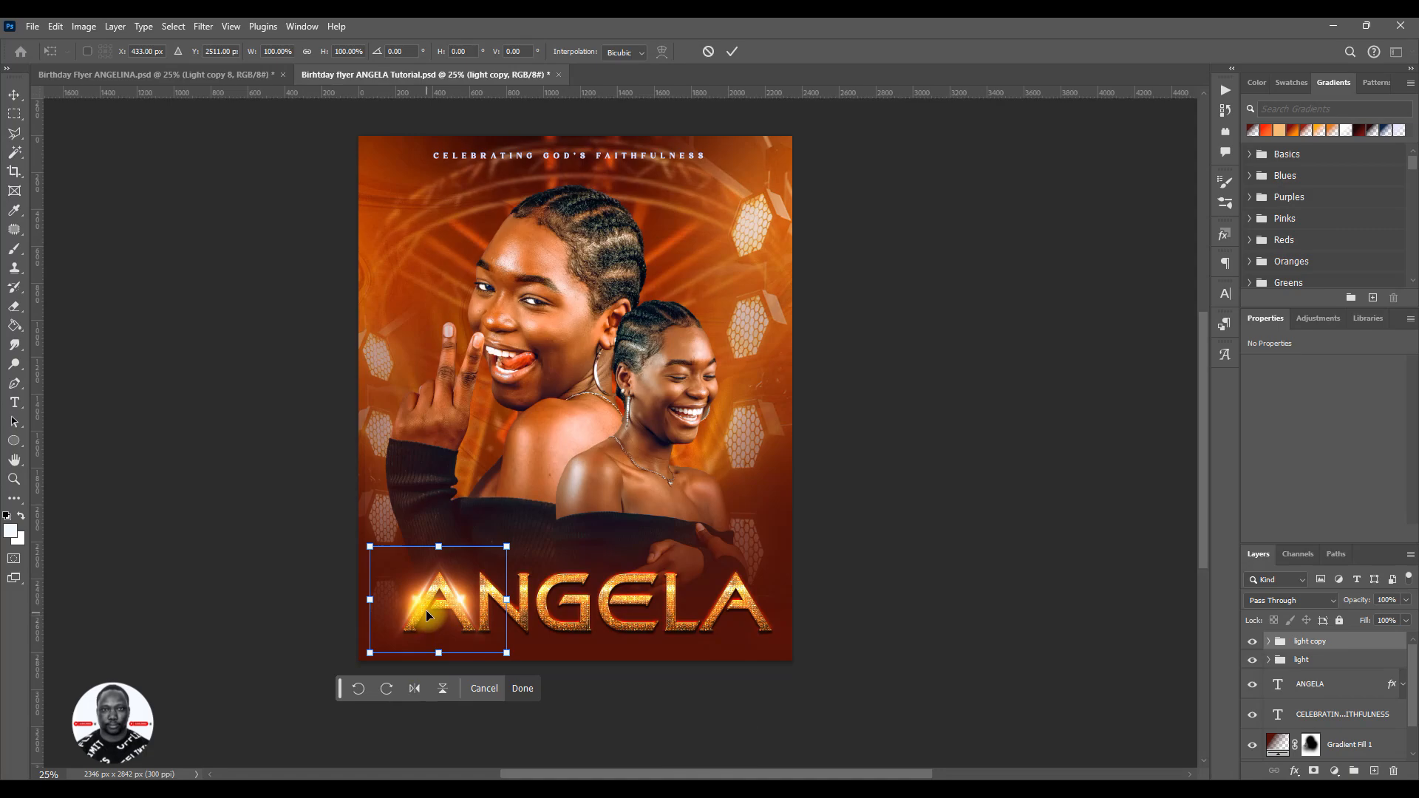
{"action": "left_click_drag", "start_coordinate": [428, 619], "coordinate": [721, 632]}
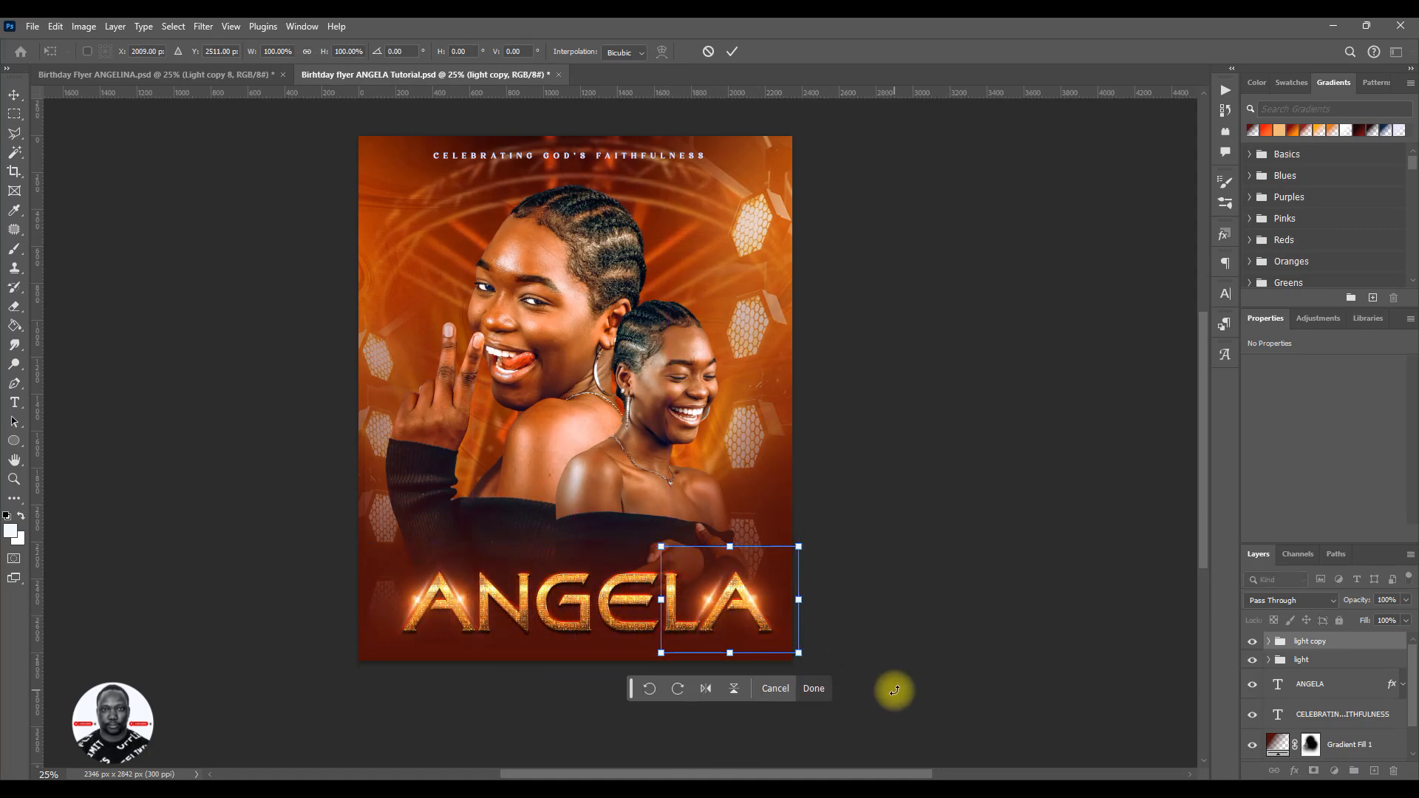
- Fine-tune the copied light group's position on the last letter to about X 2037 px and apply the transform
{"action": "key", "text": "Right"}
{"action": "key", "text": "Right"}
{"action": "key", "text": "Right"}
{"action": "key", "text": "Right"}
{"action": "key", "text": "Right"}
{"action": "key", "text": "Right"}
{"action": "key", "text": "Right"}
{"action": "key", "text": "Right"}
{"action": "key", "text": "Right"}
{"action": "key", "text": "Right"}
{"action": "key", "text": "Right"}
{"action": "key", "text": "Right"}
{"action": "key", "text": "Right"}
{"action": "key", "text": "Right"}
{"action": "key", "text": "Right"}
{"action": "key", "text": "Right"}
{"action": "key", "text": "Right"}
{"action": "key", "text": "Right"}
{"action": "key", "text": "Right"}
{"action": "key", "text": "Right"}
{"action": "key", "text": "Right"}
{"action": "key", "text": "Right"}
{"action": "key", "text": "Right"}
{"action": "key", "text": "Right"}
{"action": "key", "text": "Right"}
{"action": "key", "text": "Right"}
{"action": "key", "text": "Right"}
{"action": "key", "text": "Right"}
{"action": "key", "text": "Right"}
{"action": "key", "text": "Right"}
{"action": "key", "text": "Right"}
{"action": "key", "text": "Right"}
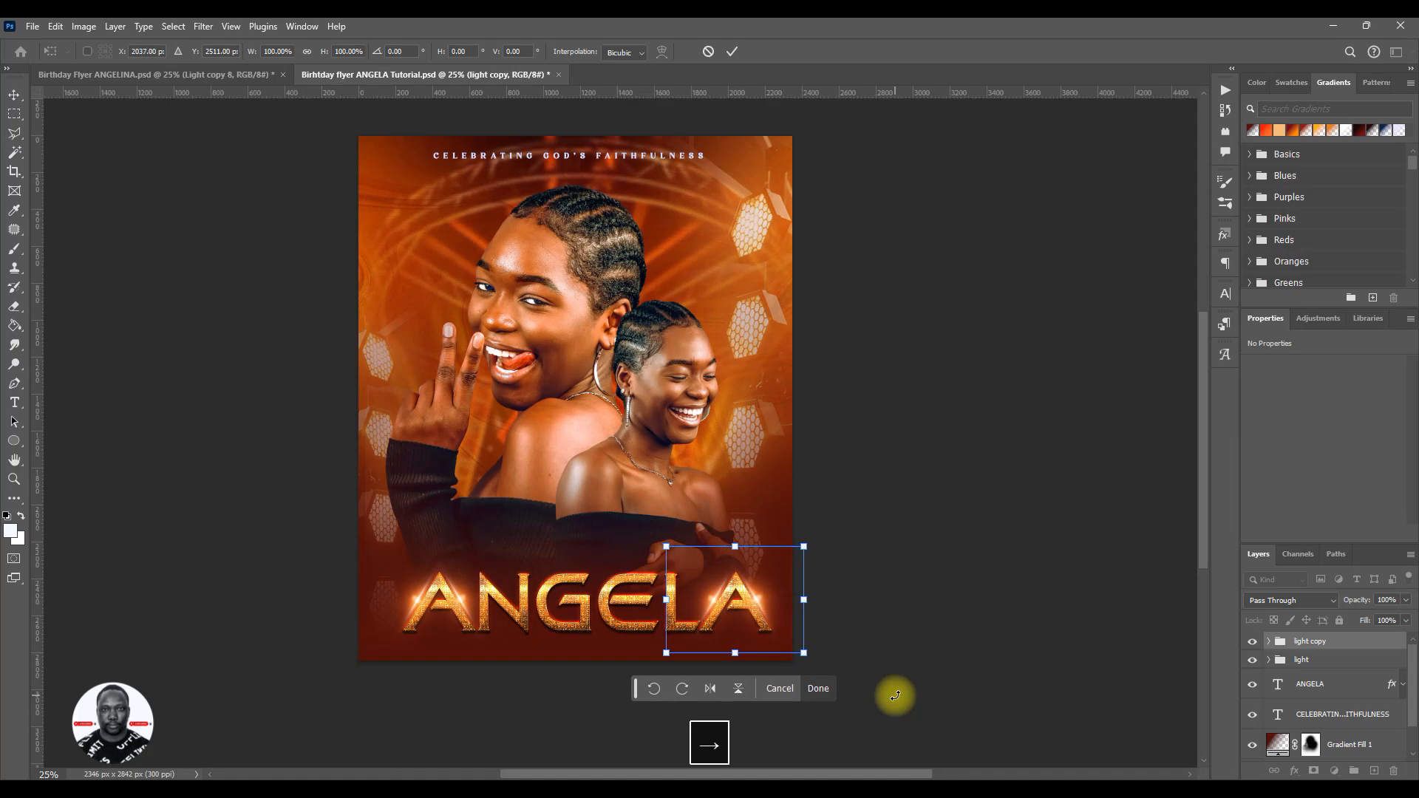
{"action": "key", "text": "Left"}
{"action": "key", "text": "Left"}
{"action": "key", "text": "Left"}
{"action": "key", "text": "Left"}
{"action": "key", "text": "Right"}
{"action": "key", "text": "Right"}
{"action": "key", "text": "Right"}
{"action": "key", "text": "Right"}
{"action": "left_click", "coordinate": [731, 59]}
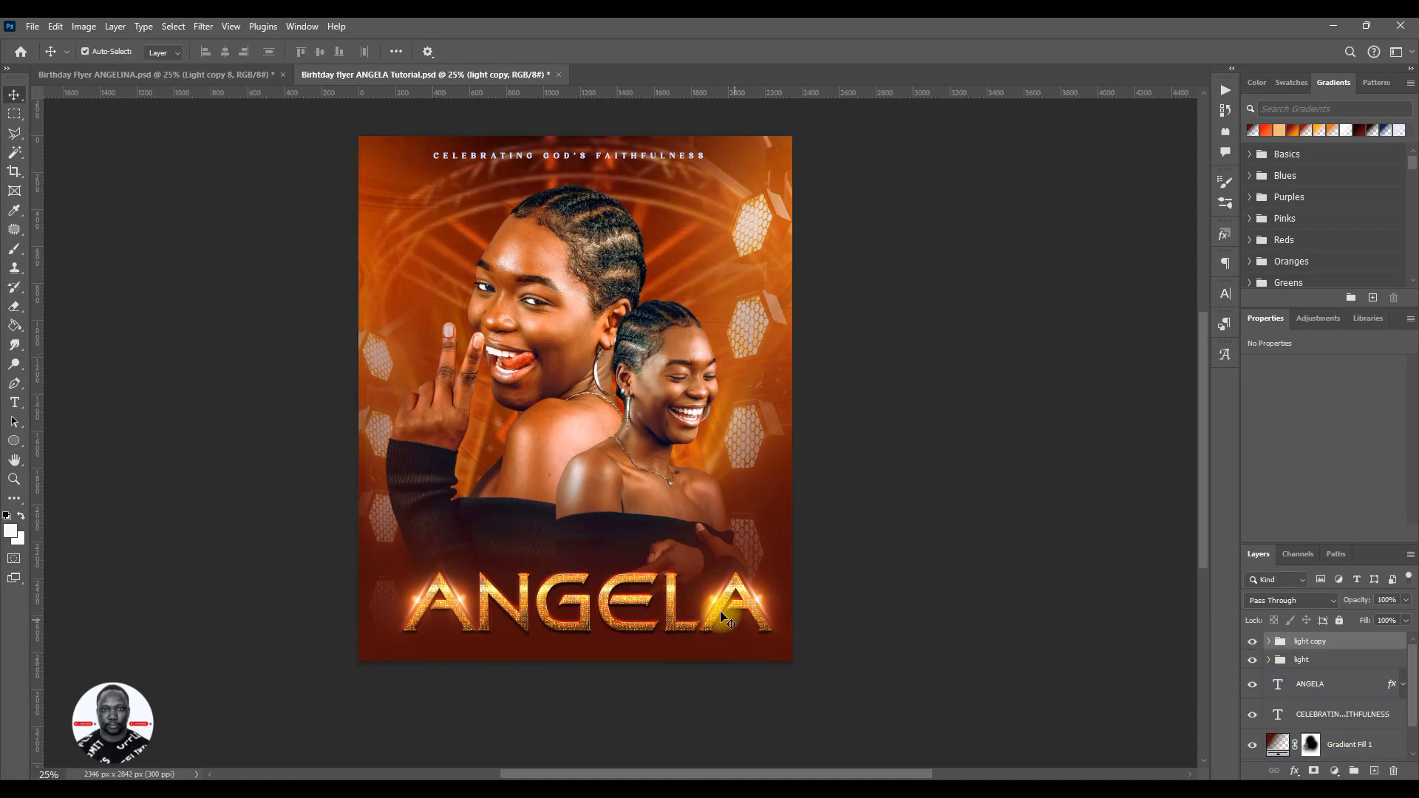
- Duplicate the Light copy 9 flare, rotate the copy to -135.5° and place it low on the name's second letter at X 497 px, Y 2294 px
{"action": "left_click_drag", "start_coordinate": [415, 607], "coordinate": [460, 598]}
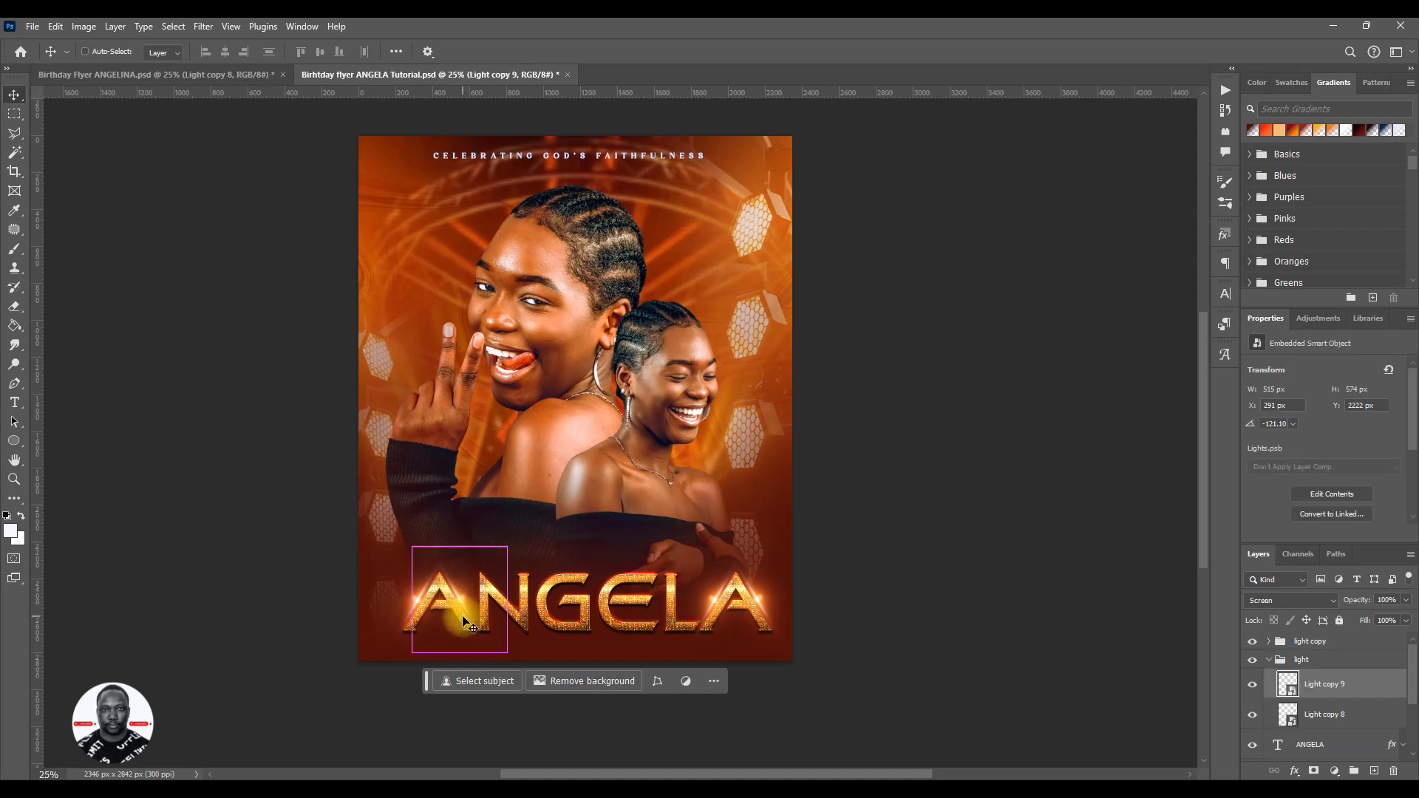
{"action": "key", "text": "ctrl+j"}
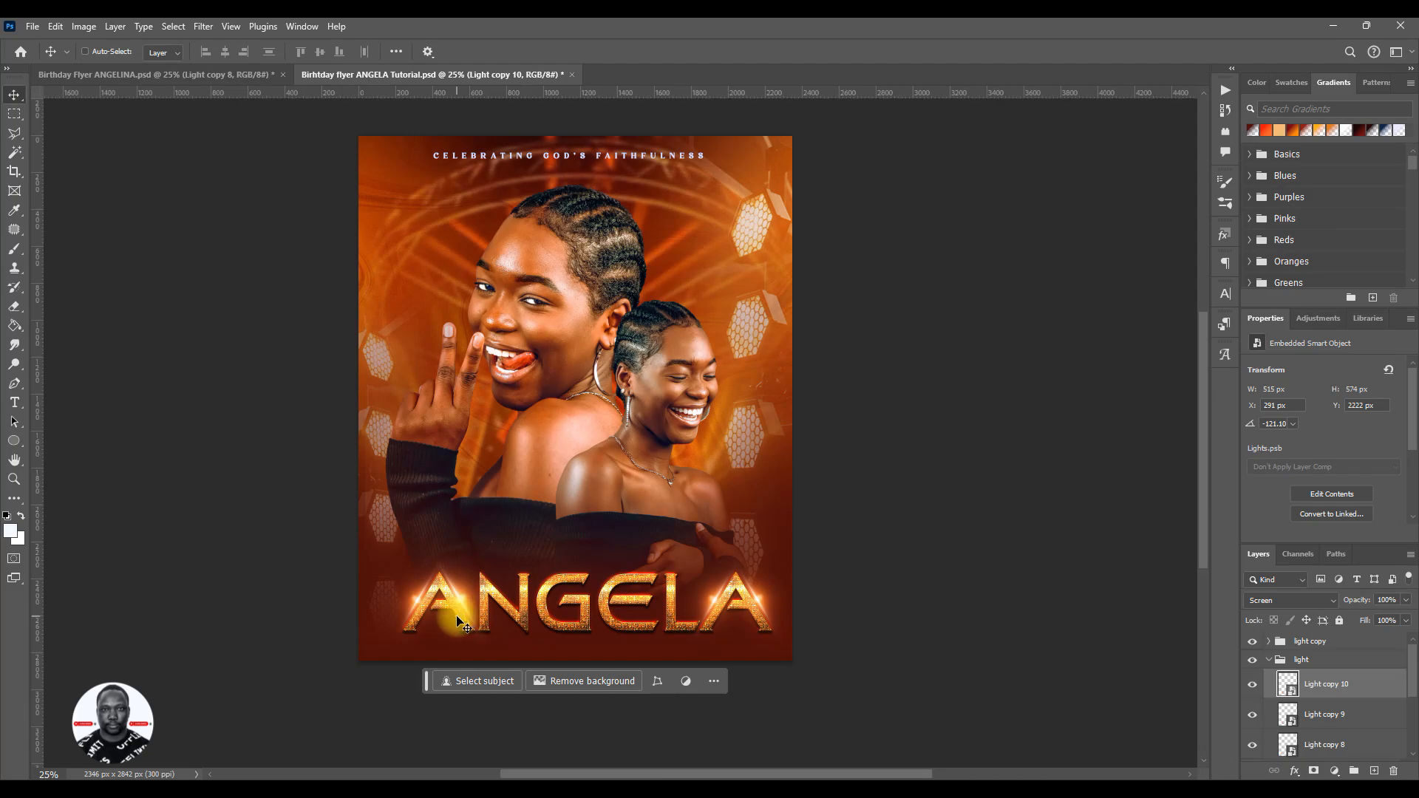
{"action": "key", "text": "ctrl+t"}
{"action": "left_click_drag", "start_coordinate": [460, 621], "coordinate": [508, 619]}
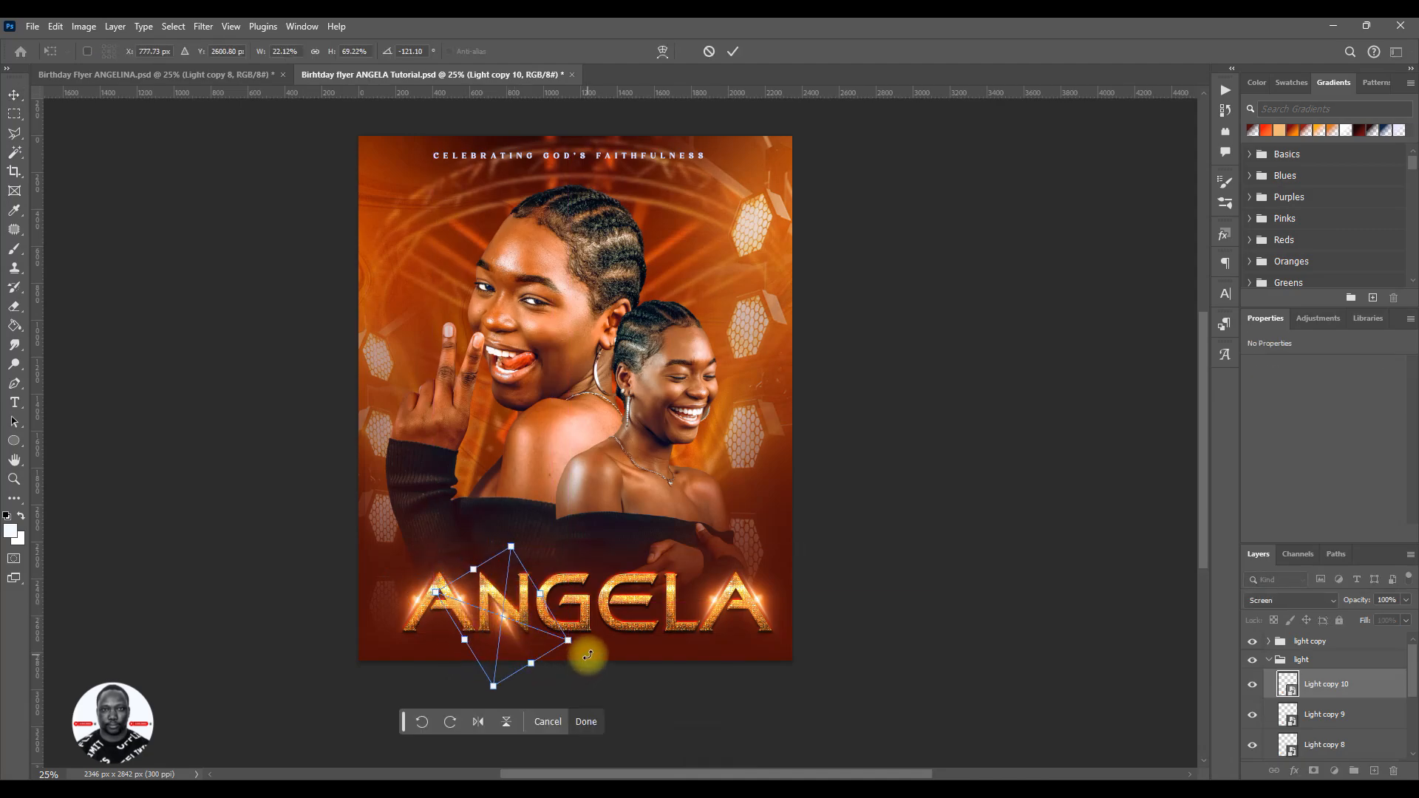
{"action": "left_click_drag", "start_coordinate": [586, 656], "coordinate": [602, 633]}
{"action": "left_click_drag", "start_coordinate": [522, 651], "coordinate": [517, 647]}
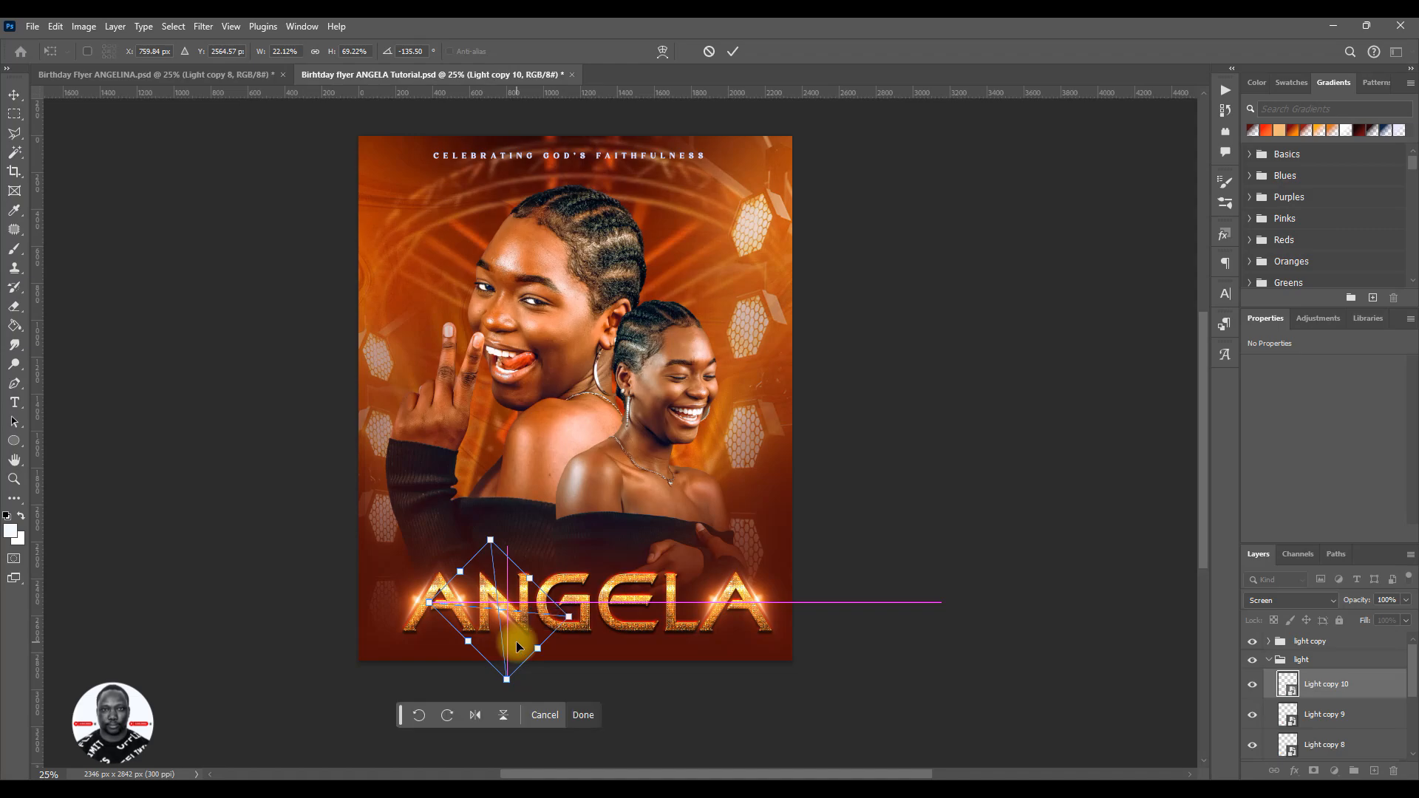
{"action": "left_click", "coordinate": [733, 51]}
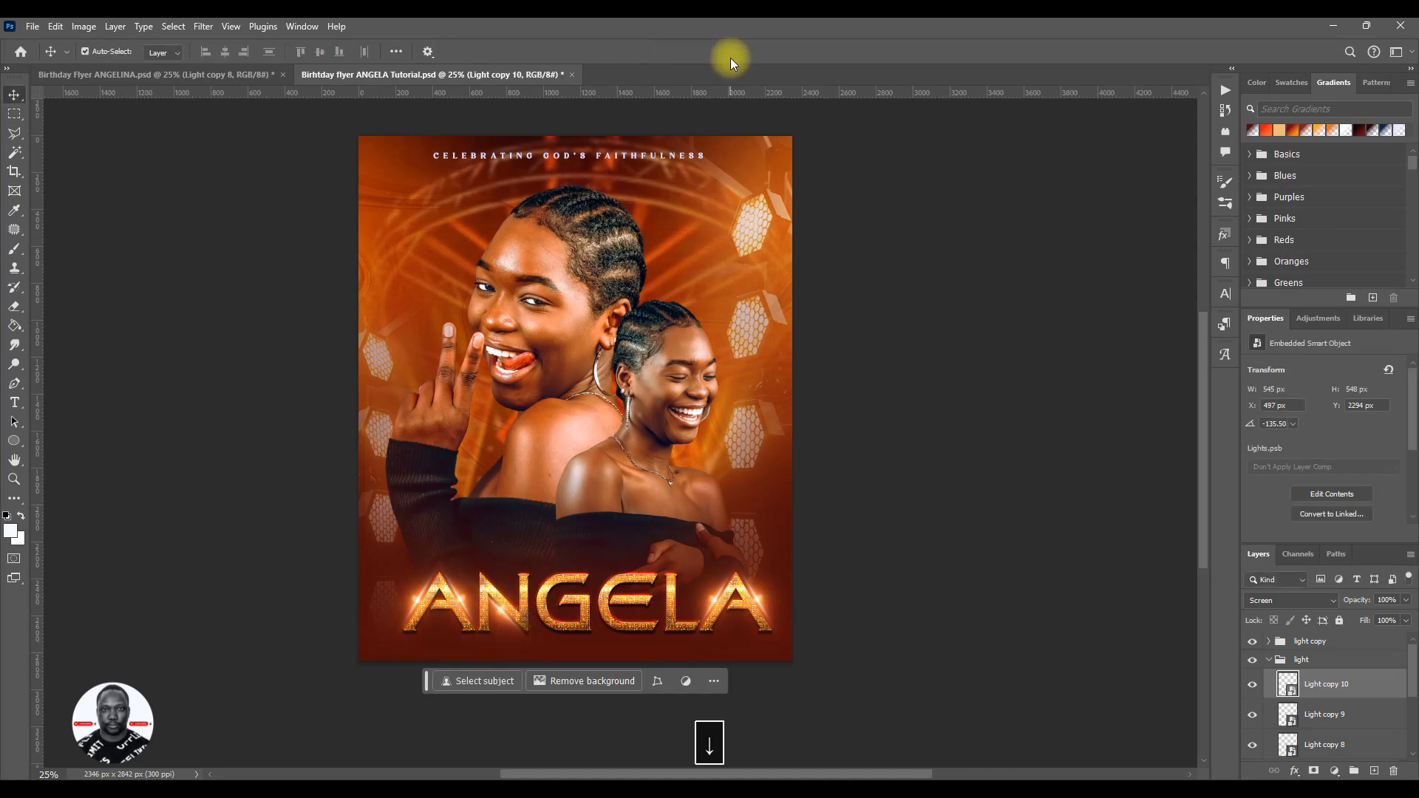
- Duplicate the rotated flare and nudge the copy to X 537 px, Y 2226 px on the second letter
{"action": "key", "text": "ctrl+j"}
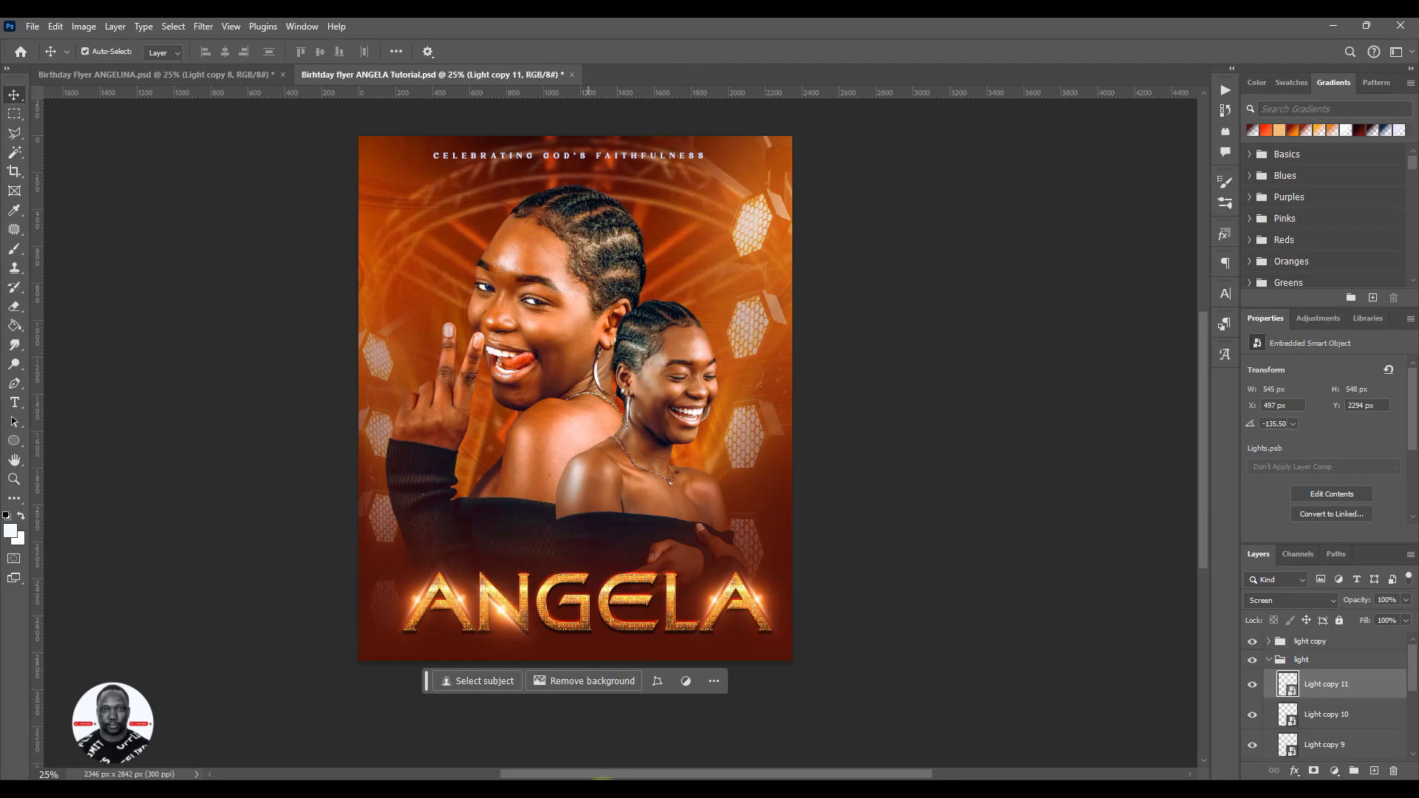
{"action": "key", "text": "Up"}
{"action": "key", "text": "Up"}
{"action": "key", "text": "Up"}
{"action": "key", "text": "Up"}
{"action": "key", "text": "Up"}
{"action": "key", "text": "Up"}
{"action": "key", "text": "Up"}
{"action": "key", "text": "Up"}
{"action": "key", "text": "Up"}
{"action": "key", "text": "Up"}
{"action": "key", "text": "Up"}
{"action": "key", "text": "Up"}
{"action": "key", "text": "Up"}
{"action": "key", "text": "Up"}
{"action": "key", "text": "Up"}
{"action": "key", "text": "Up"}
{"action": "key", "text": "Up"}
{"action": "key", "text": "Up"}
{"action": "key", "text": "Up"}
{"action": "key", "text": "Up"}
{"action": "key", "text": "Up"}
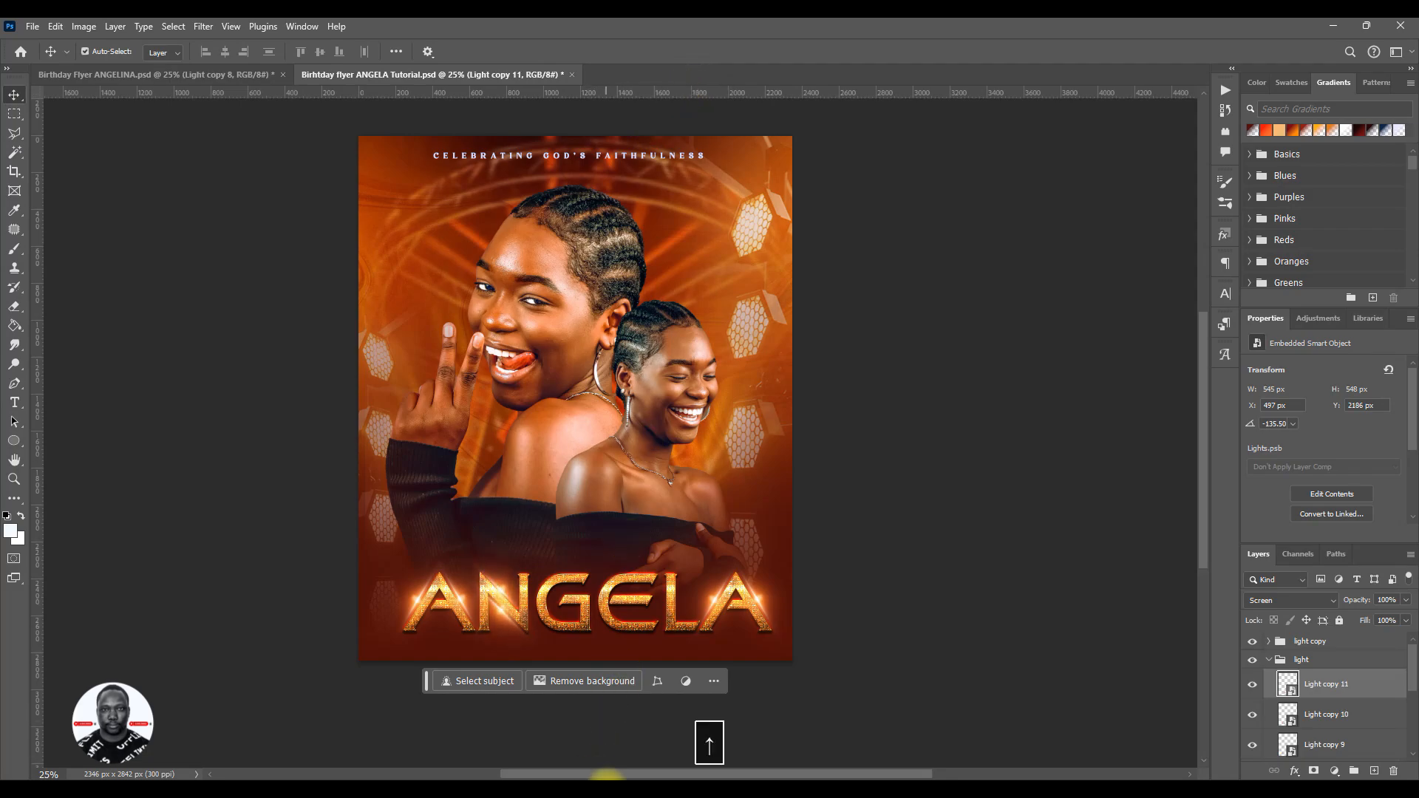
{"action": "key", "text": "Right"}
{"action": "key", "text": "Right"}
{"action": "key", "text": "Right"}
{"action": "key", "text": "Right"}
{"action": "key", "text": "Down"}
{"action": "key", "text": "Down"}
{"action": "key", "text": "Down"}
{"action": "key", "text": "Down"}
{"action": "key", "text": "Down"}
{"action": "key", "text": "Down"}
{"action": "key", "text": "Down"}
{"action": "key", "text": "Down"}
{"action": "key", "text": "Down"}
{"action": "key", "text": "Down"}
{"action": "key", "text": "Down"}
{"action": "key", "text": "Down"}
{"action": "key", "text": "Down"}
{"action": "key", "text": "Down"}
{"action": "key", "text": "Down"}
{"action": "key", "text": "Down"}
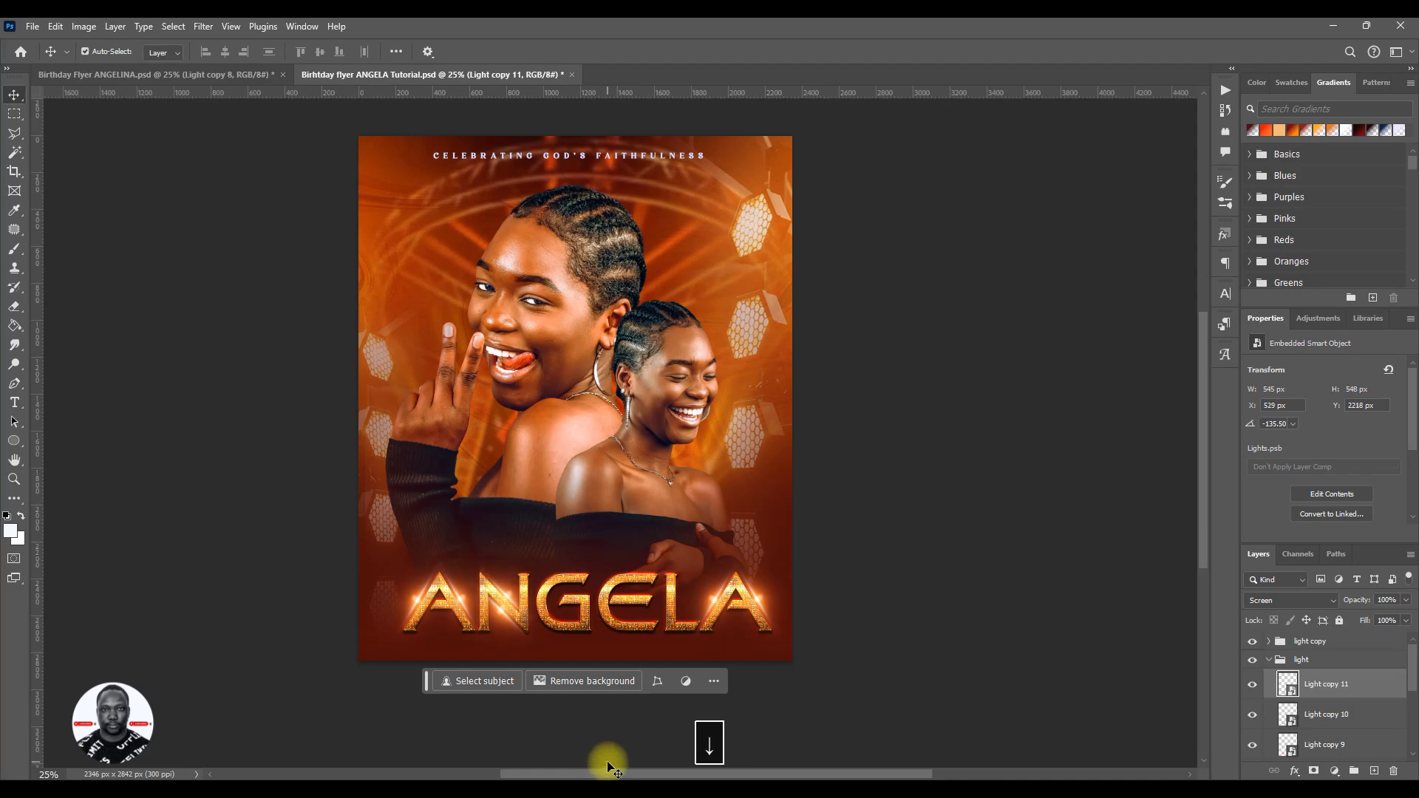
{"action": "key", "text": "Right"}
{"action": "key", "text": "Right"}
{"action": "key", "text": "Right"}
{"action": "key", "text": "Right"}
{"action": "key", "text": "Right"}
{"action": "key", "text": "Right"}
{"action": "key", "text": "Right"}
{"action": "key", "text": "Right"}
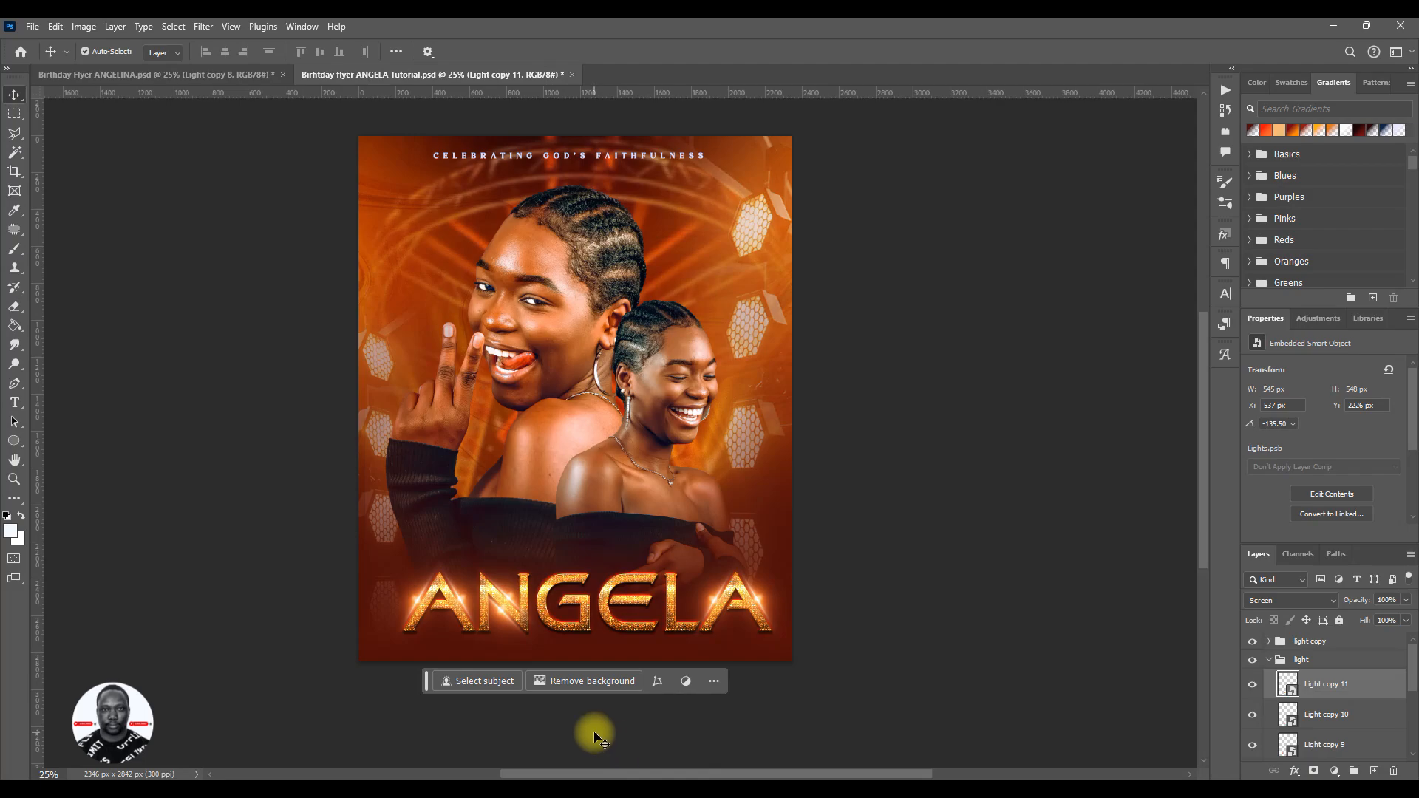
- Collapse the light group and save the document
{"action": "left_click", "coordinate": [1268, 663]}
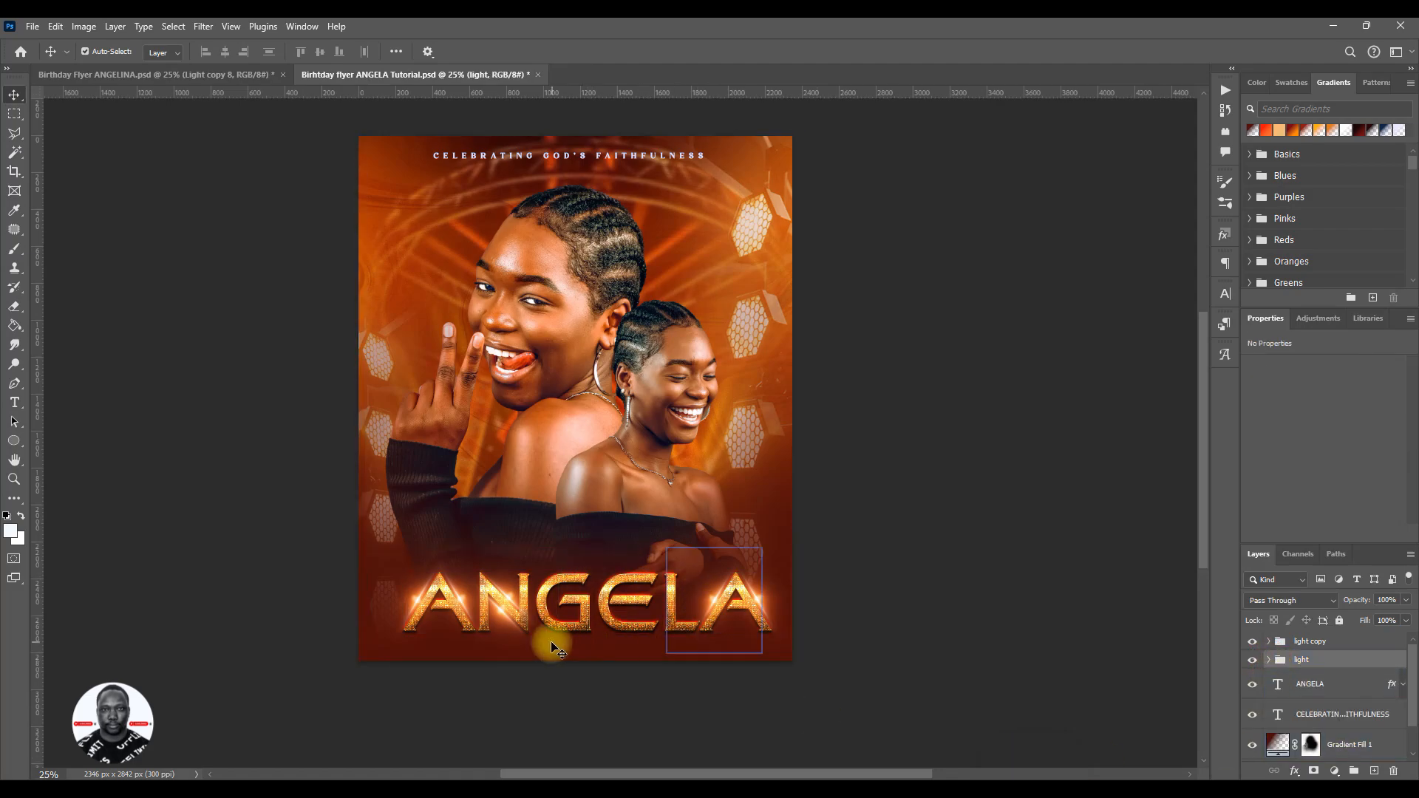
{"action": "key", "text": "ctrl+s"}
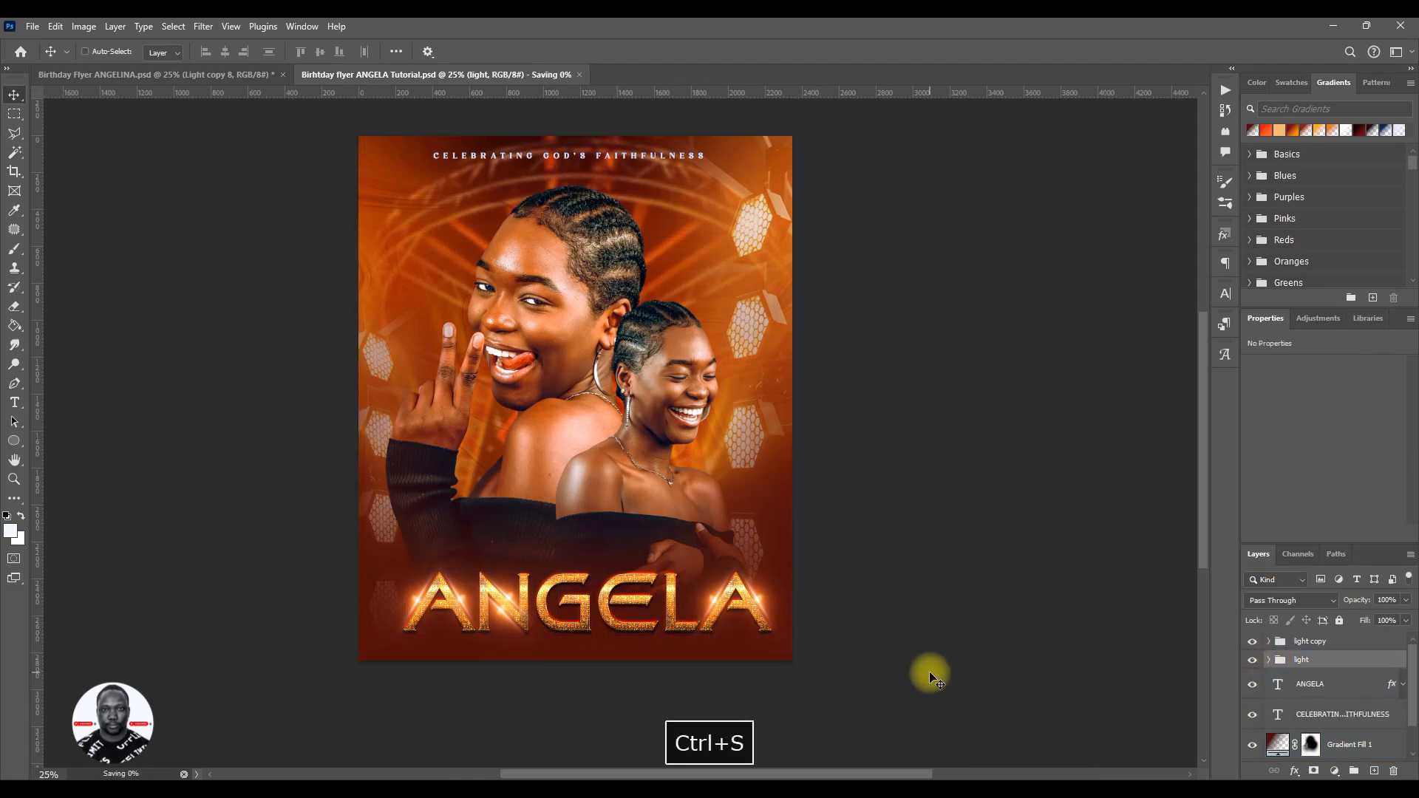
{"action": "scroll", "coordinate": [734, 556], "scroll_direction": "up", "scroll_amount": 2}
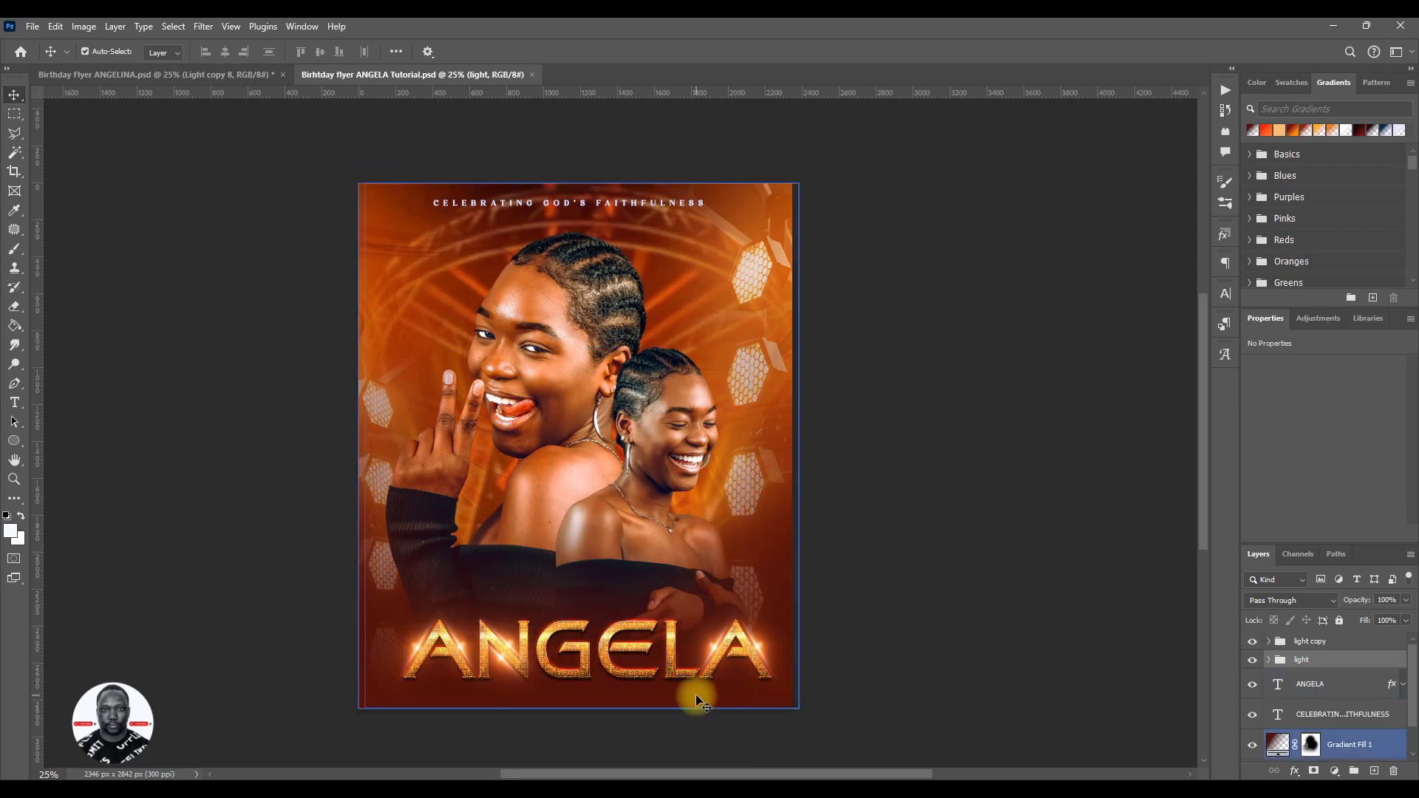
{"action": "left_click", "coordinate": [647, 673]}
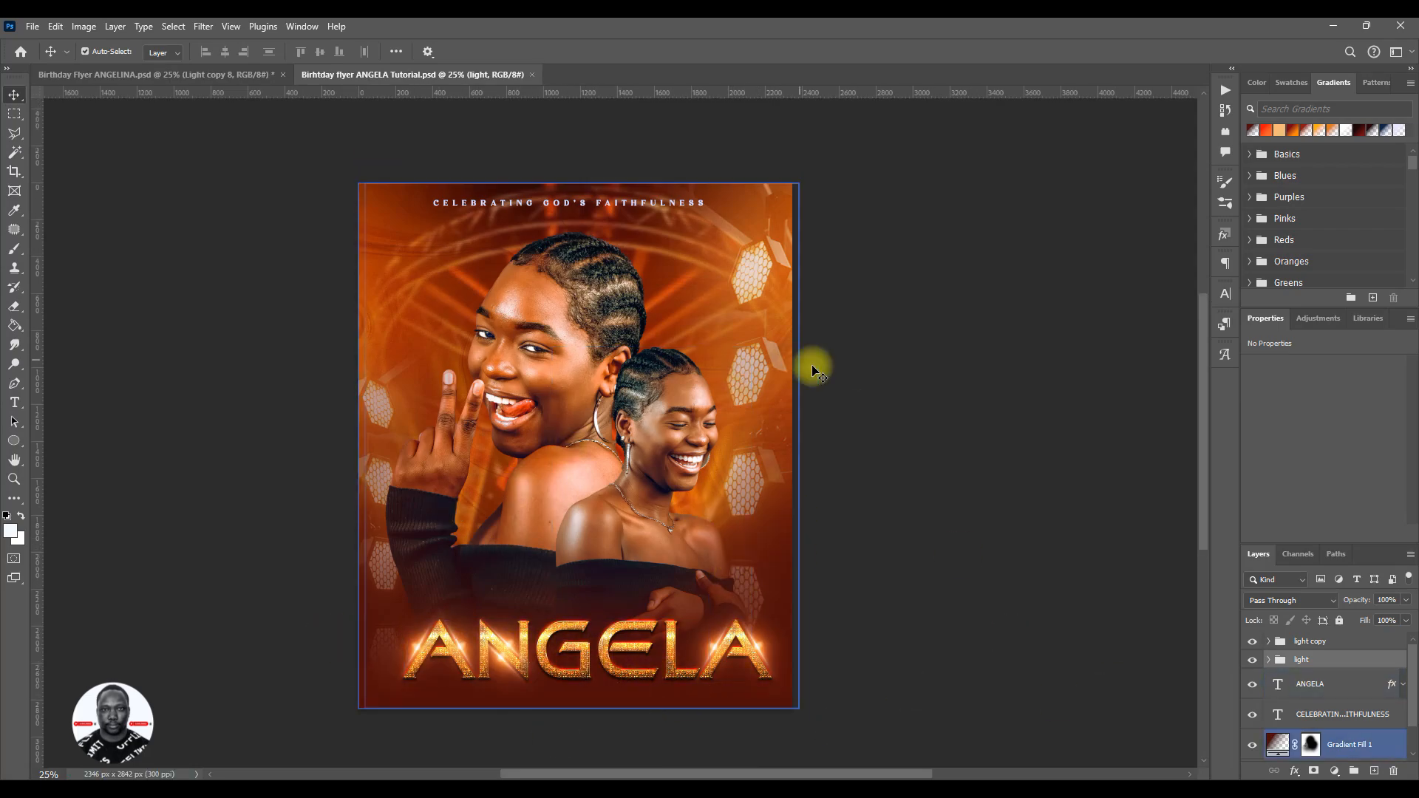
{"action": "left_click_drag", "start_coordinate": [493, 288], "coordinate": [642, 637]}
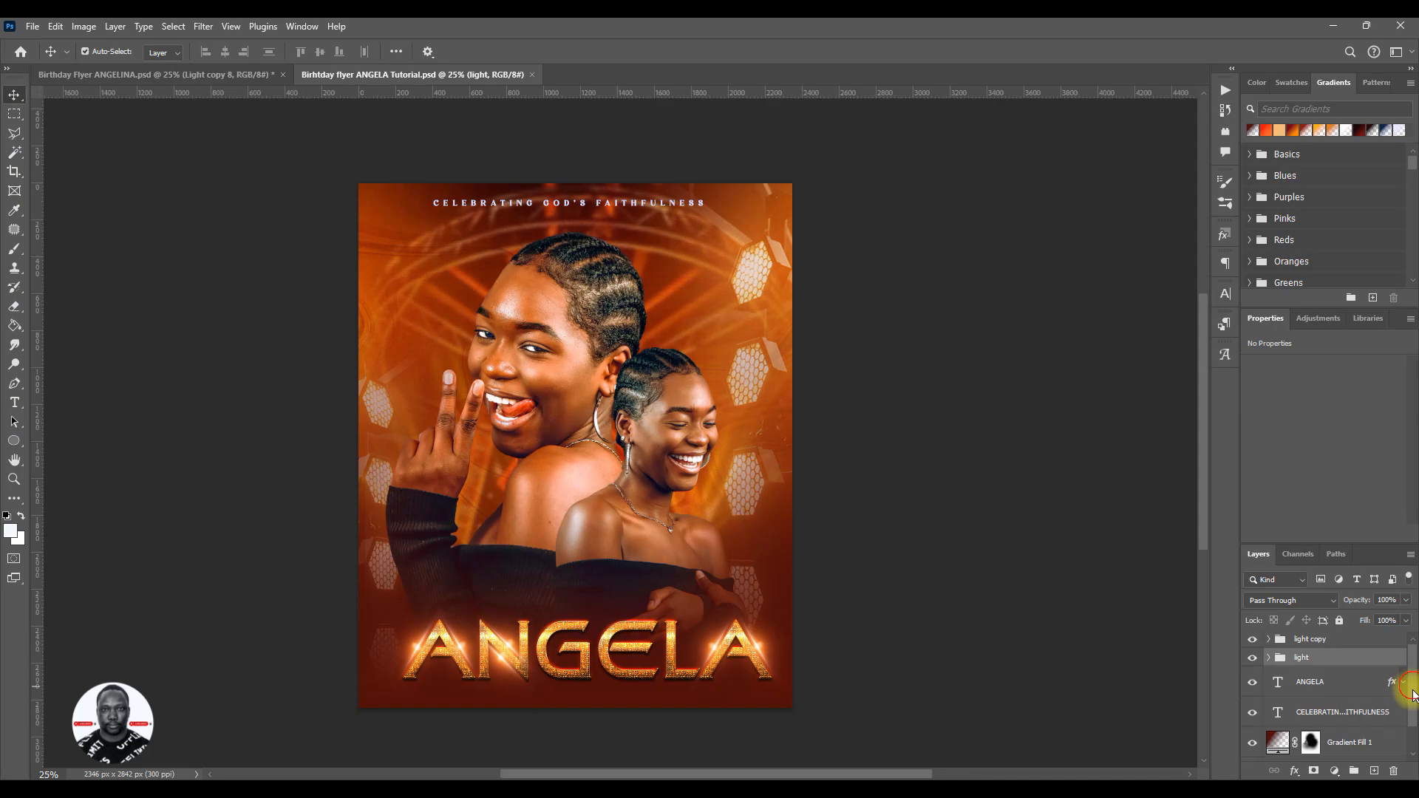
- Start a new text layer above the light copy group, over the dark blouse, and set its font size to 44 pt
{"action": "left_click", "coordinate": [1307, 641]}
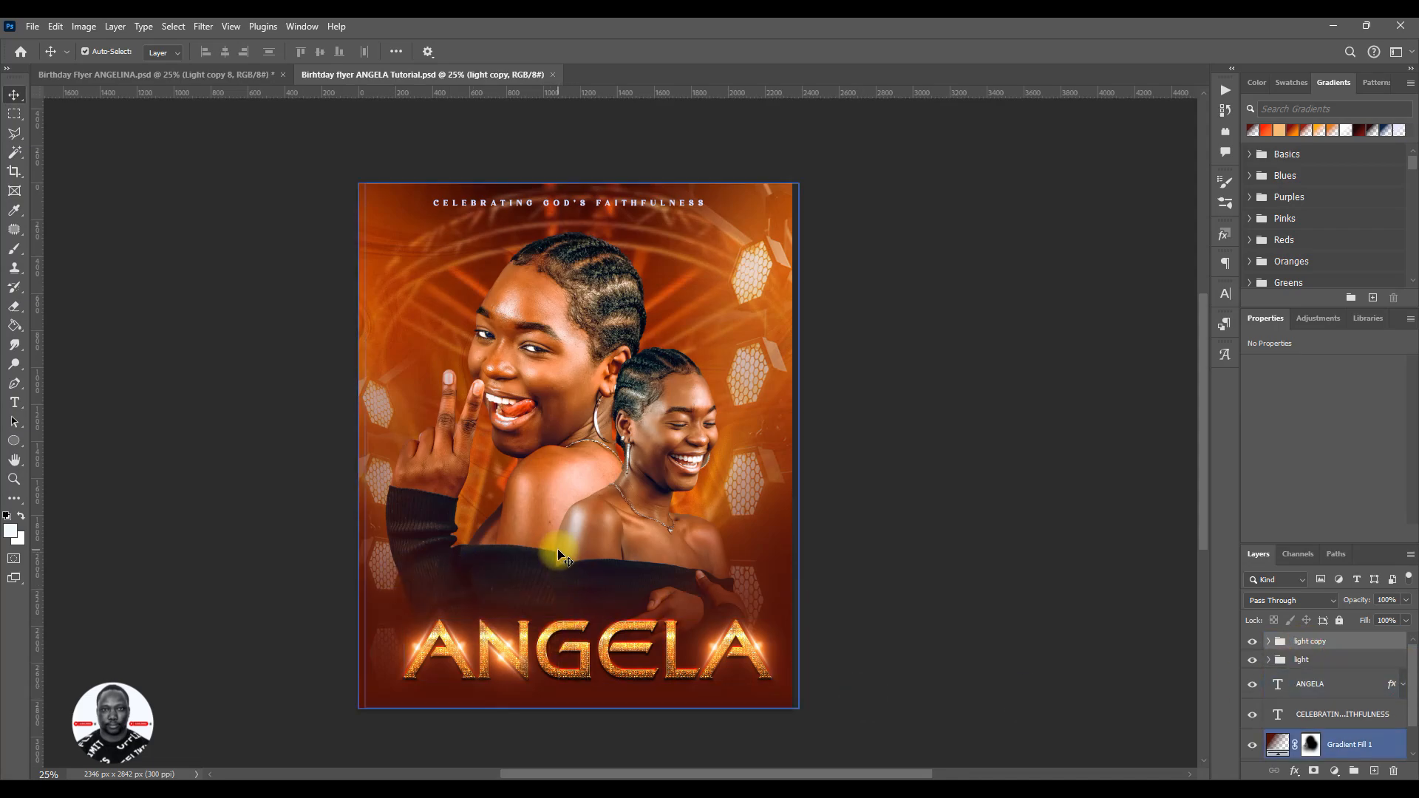
{"action": "key", "text": "t"}
{"action": "left_click", "coordinate": [524, 561]}
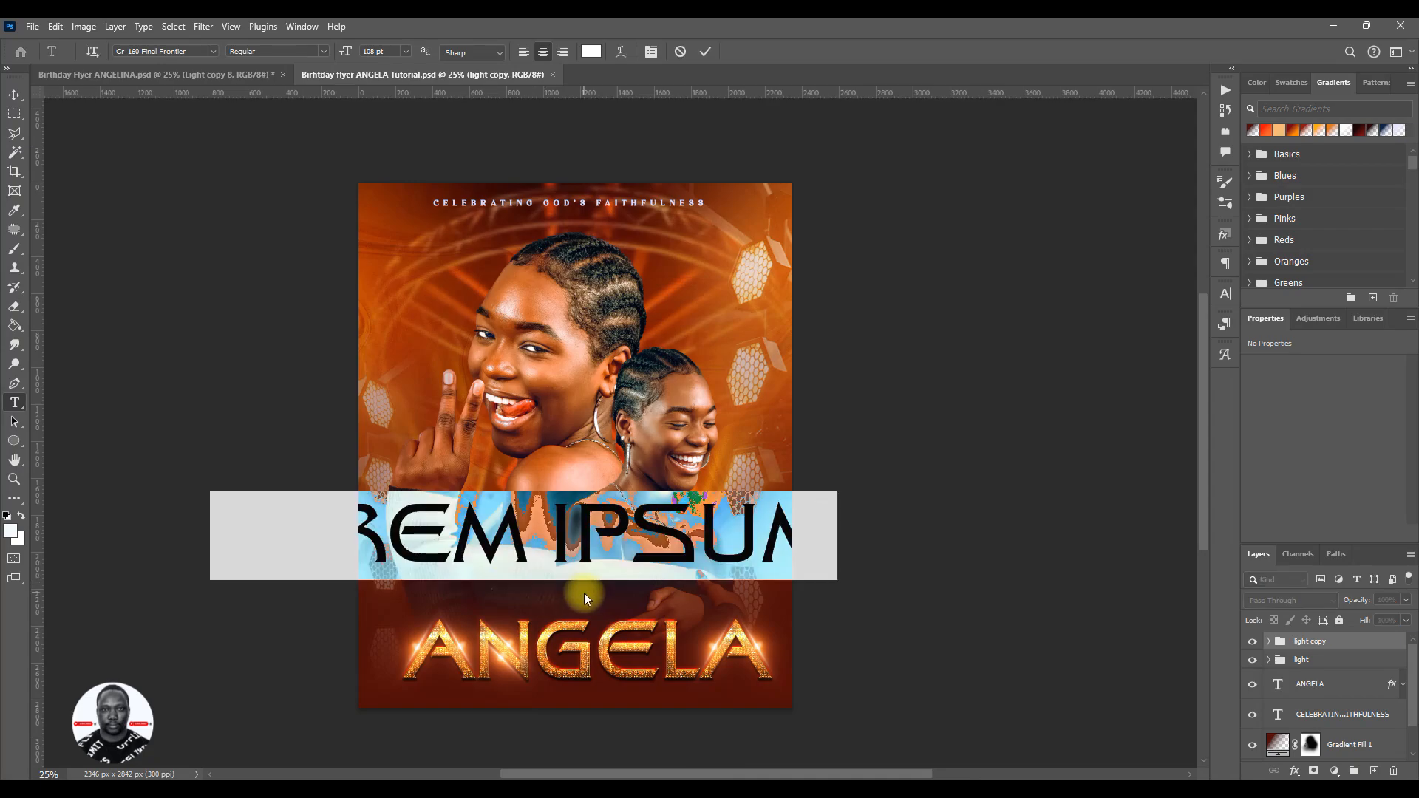
{"action": "left_click", "coordinate": [1227, 295]}
{"action": "left_click_drag", "start_coordinate": [1060, 332], "coordinate": [1018, 338]}
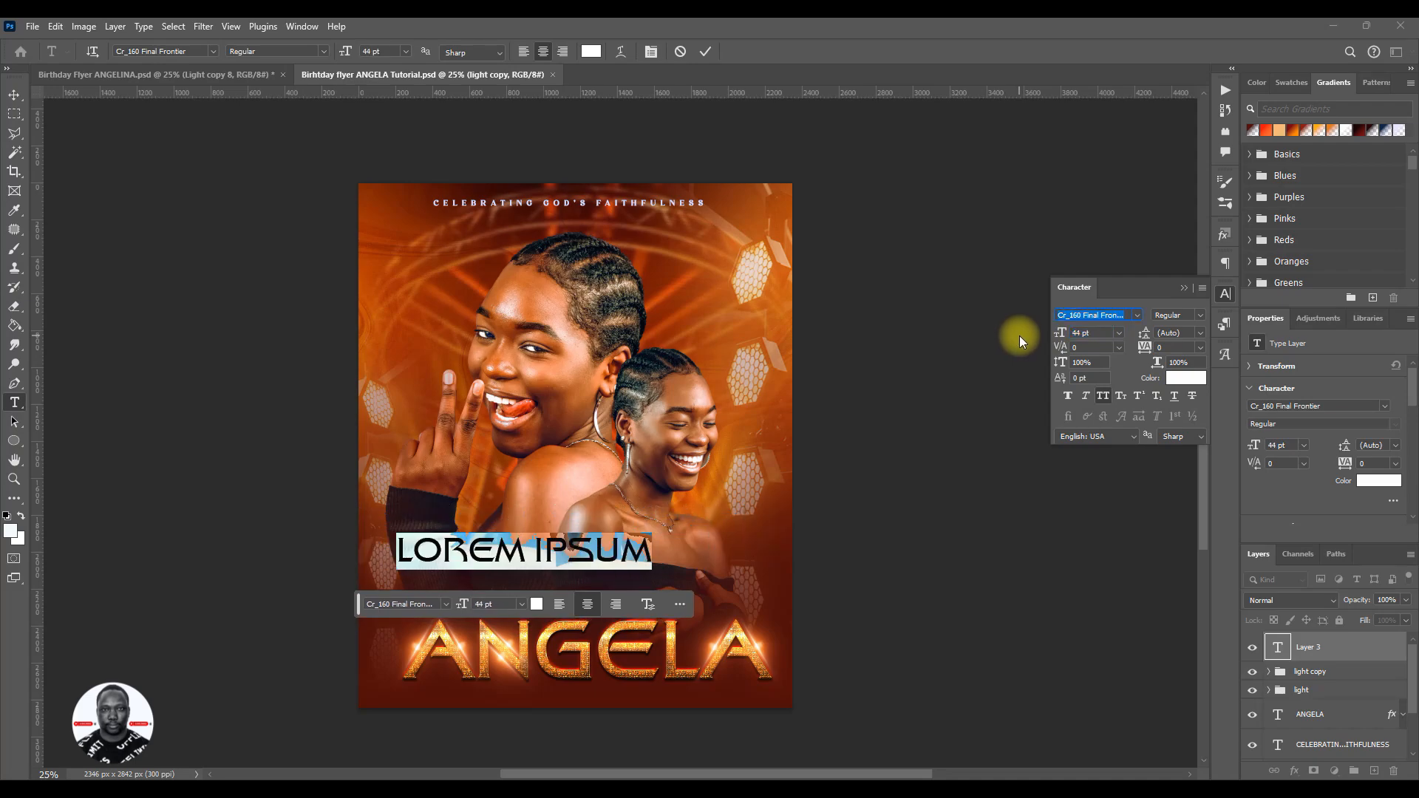
- Enter HAPPY BIRTHDAY as the new layer's text and place it just above the celebrant's name
{"action": "type", "text": "H"}
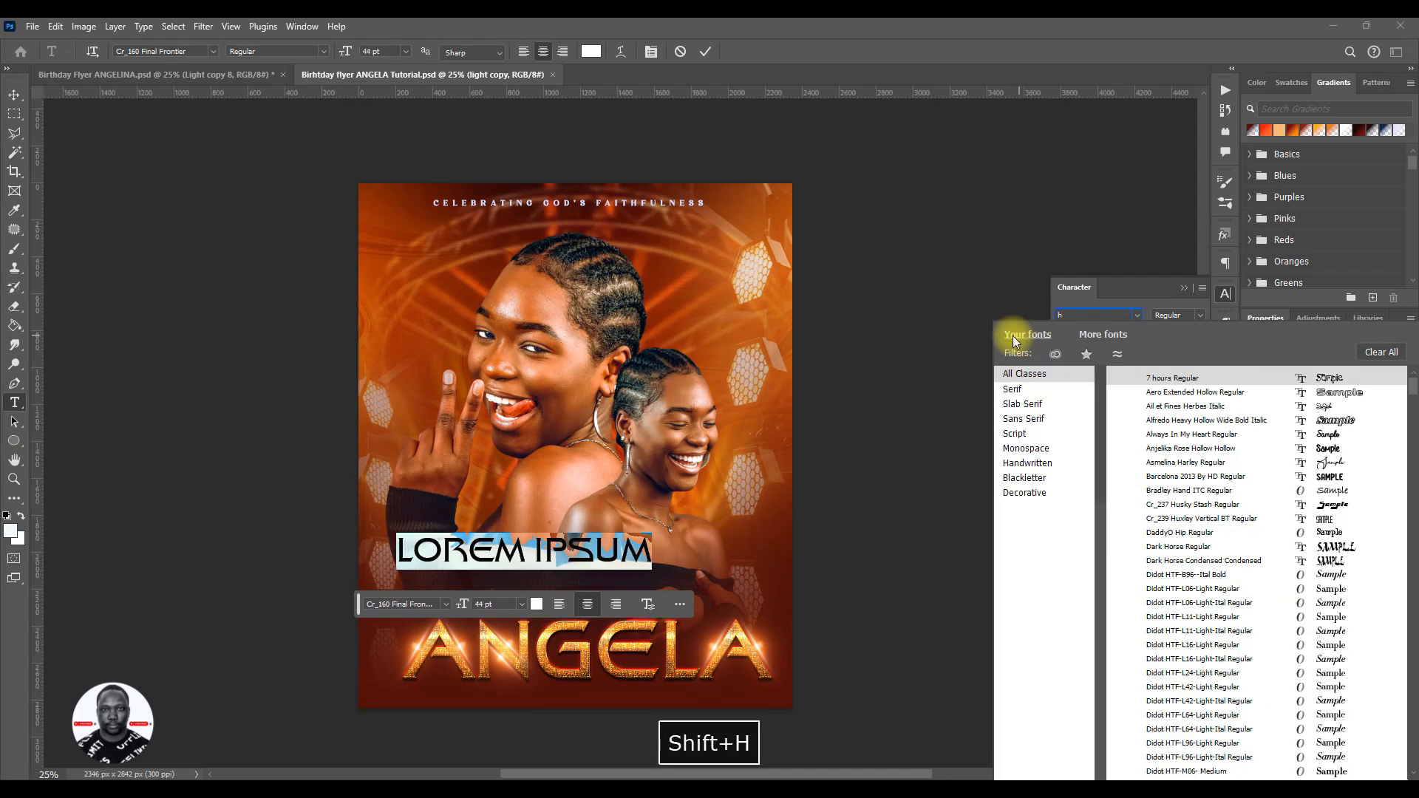
{"action": "left_click", "coordinate": [1148, 298]}
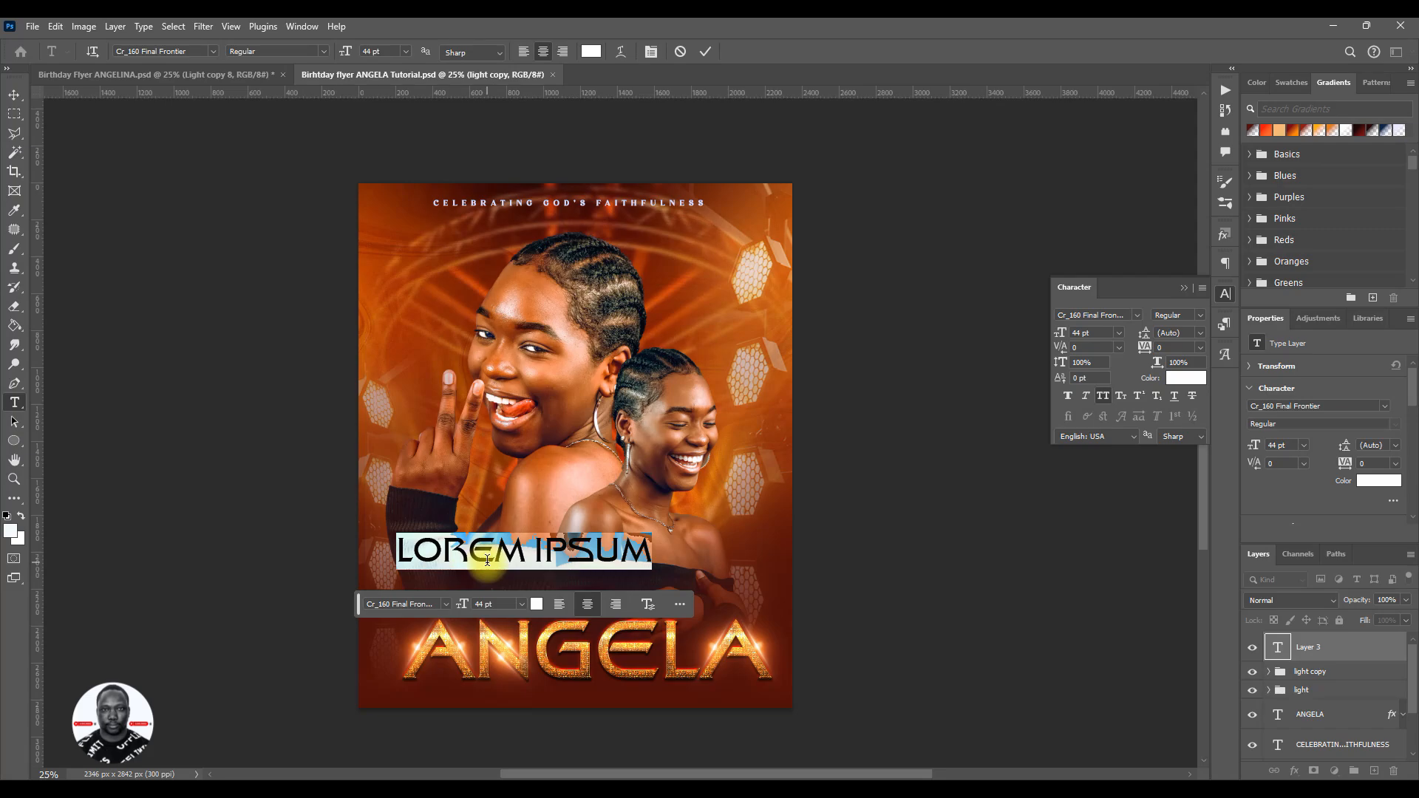
{"action": "type", "text": "H"}
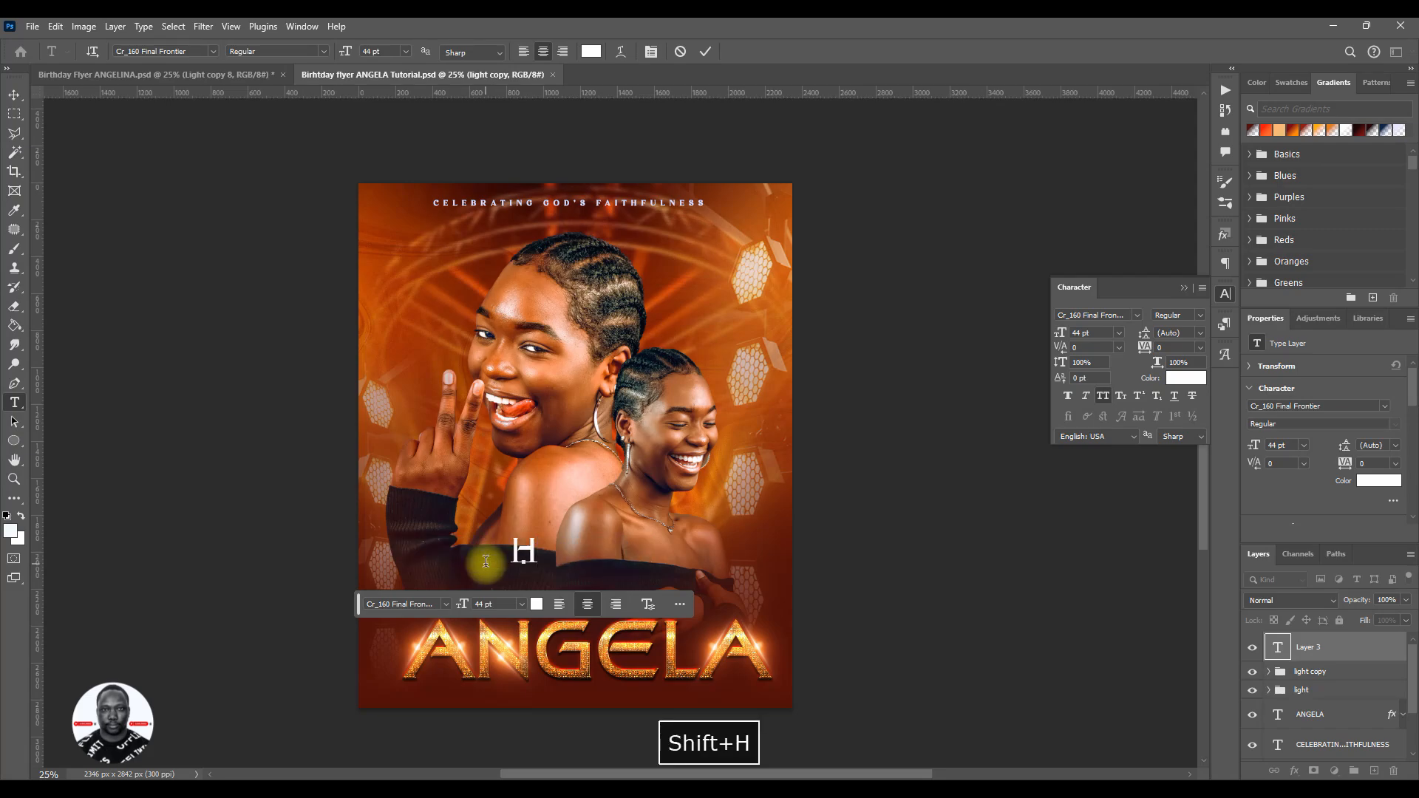
{"action": "type", "text": "APP"}
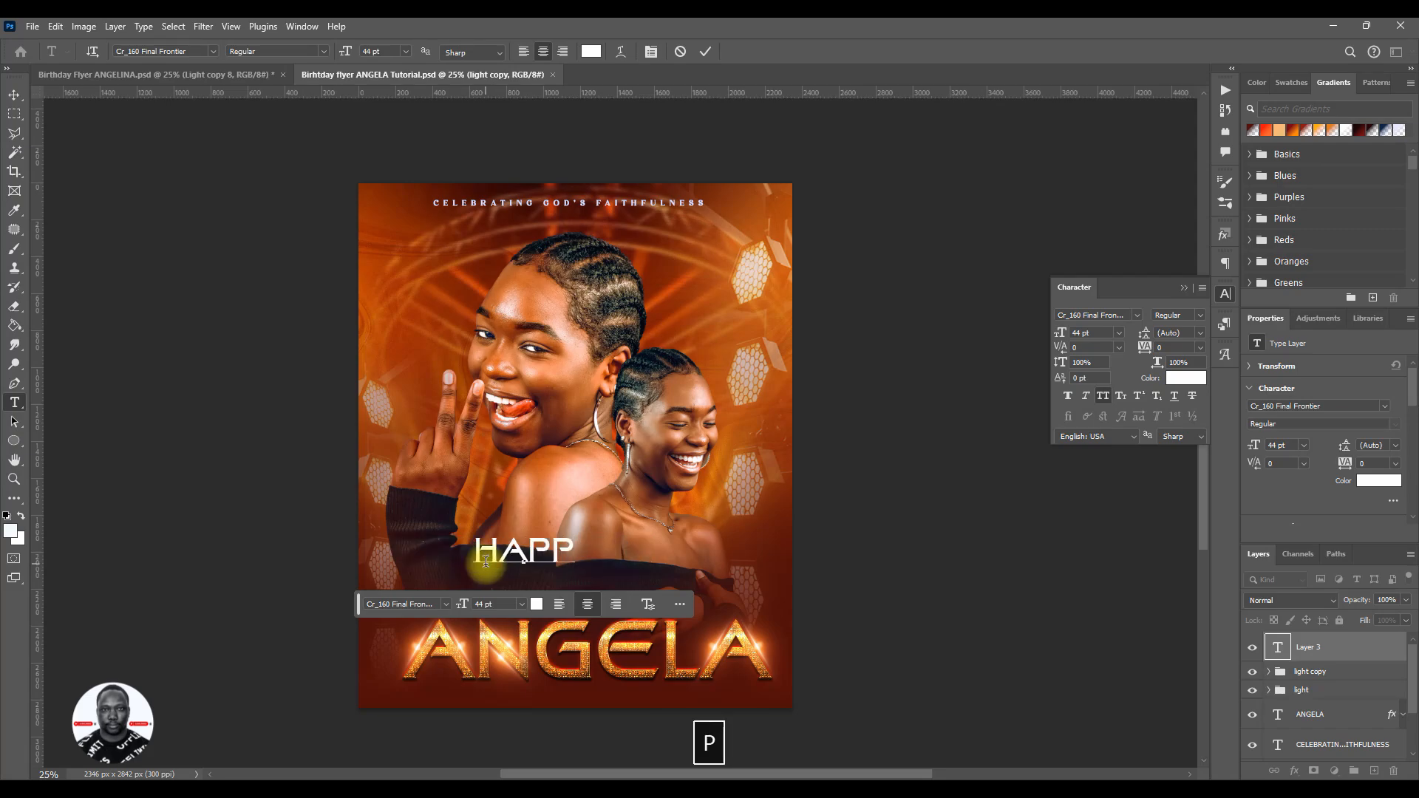
{"action": "type", "text": "Y BI"}
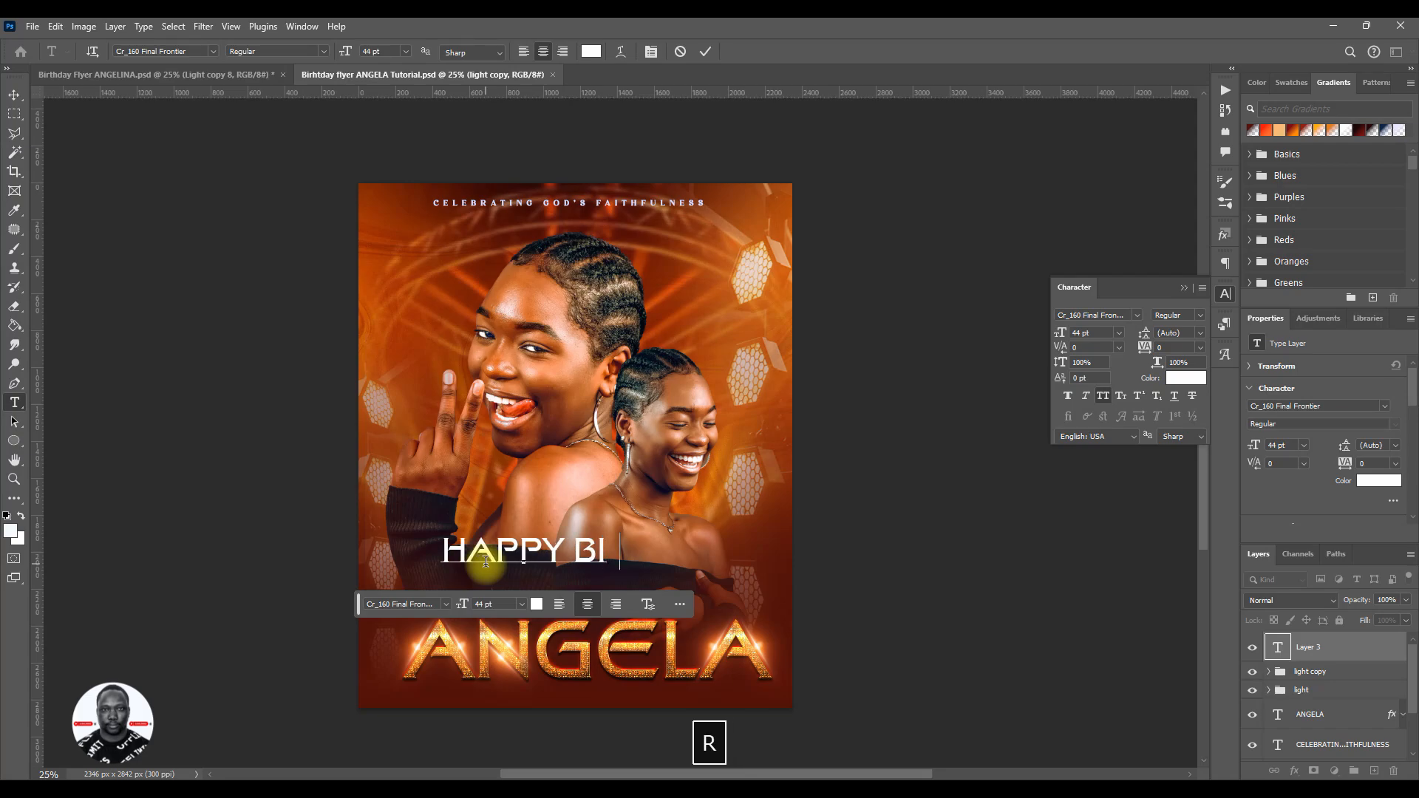
{"action": "type", "text": "RTHDA"}
{"action": "type", "text": "Y"}
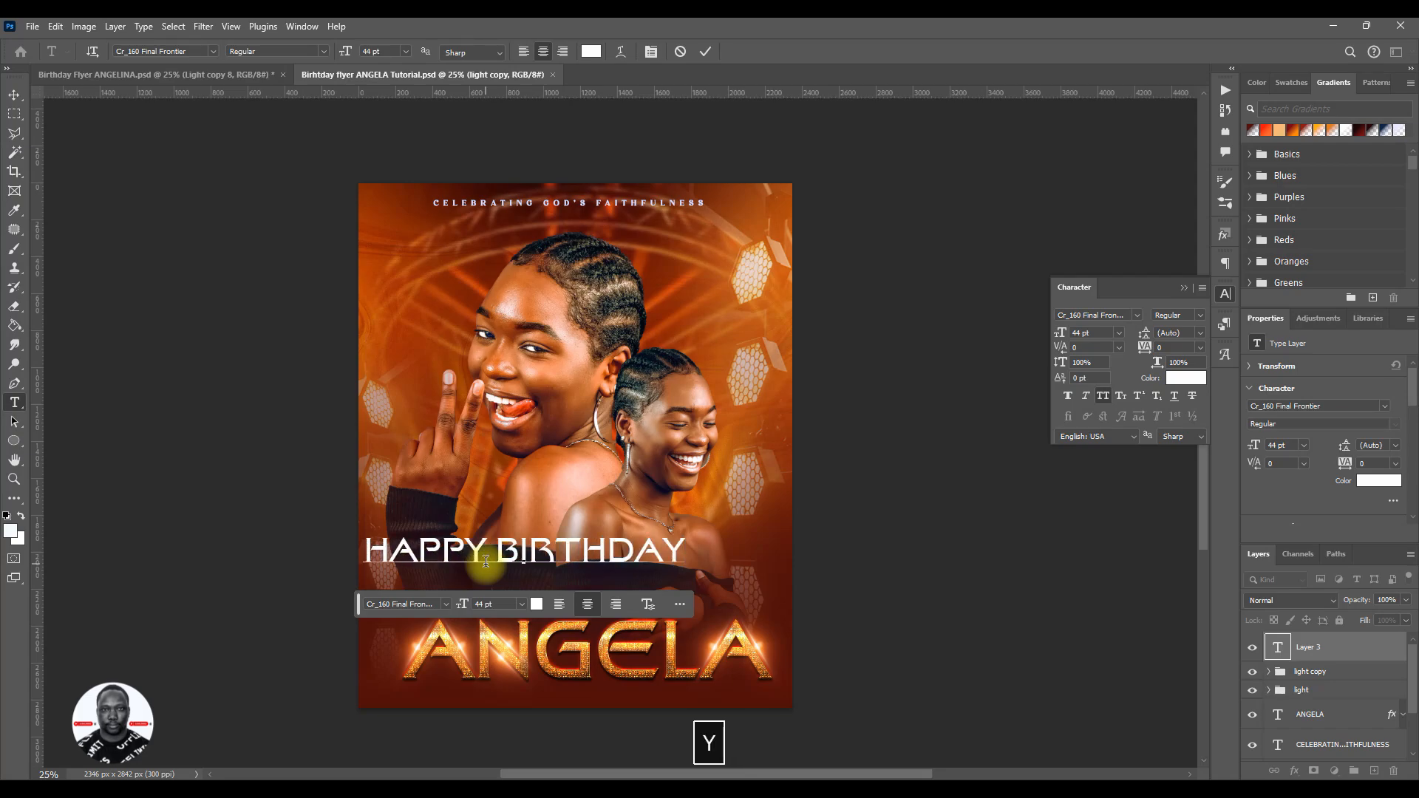
{"action": "left_click", "coordinate": [707, 51]}
{"action": "key", "text": "v"}
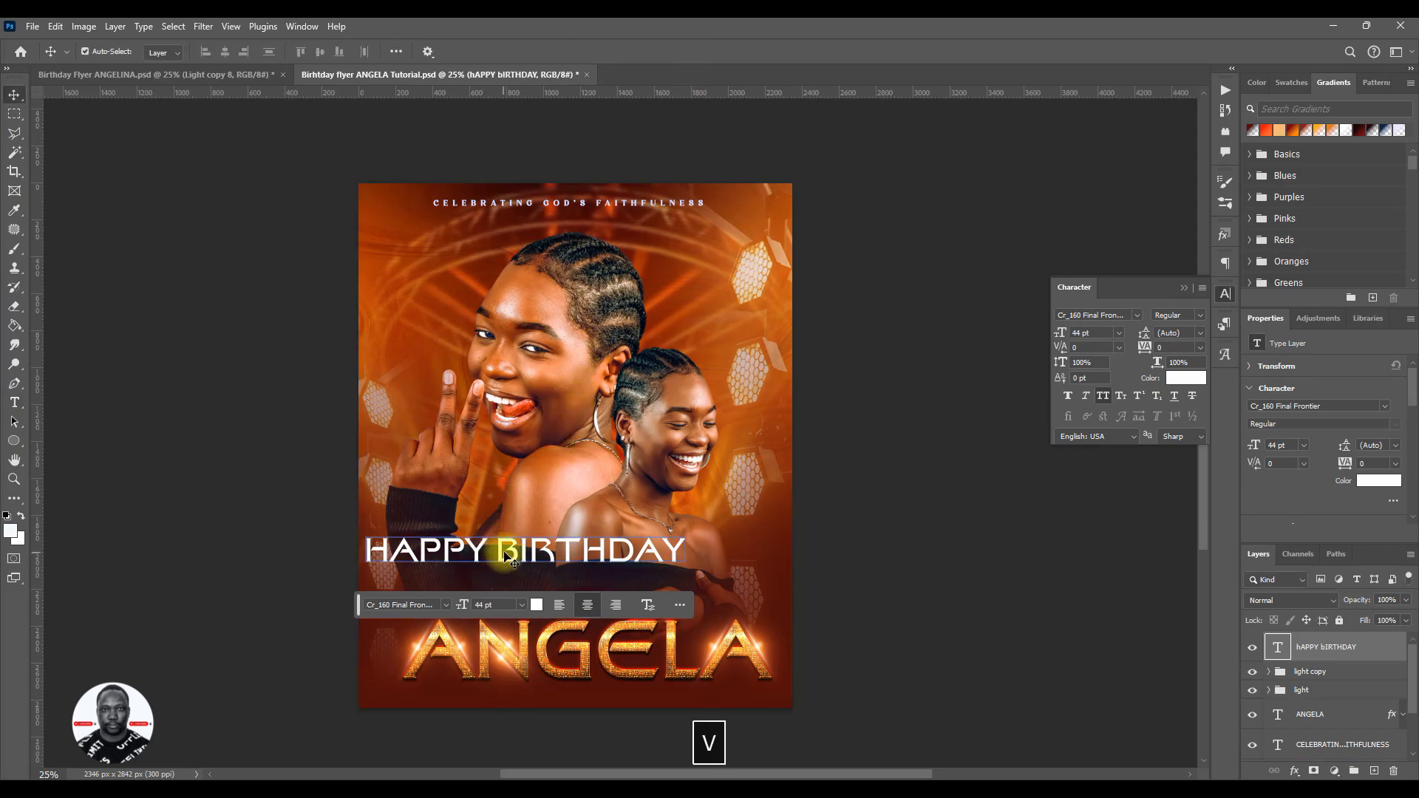
{"action": "left_click_drag", "start_coordinate": [510, 562], "coordinate": [572, 596]}
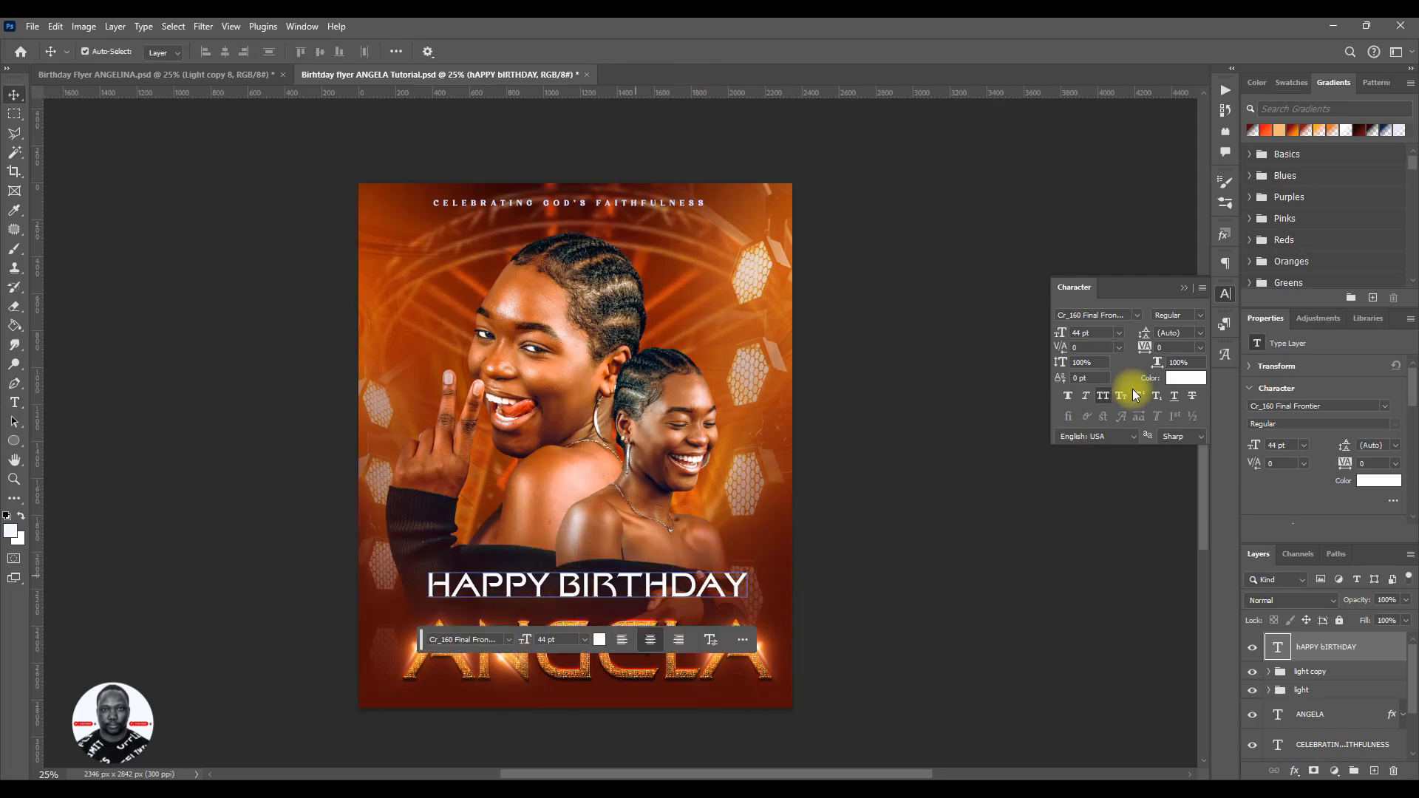
- Change the birthday greeting's font to Batters Regular and turn off All Caps
{"action": "left_click", "coordinate": [1140, 316]}
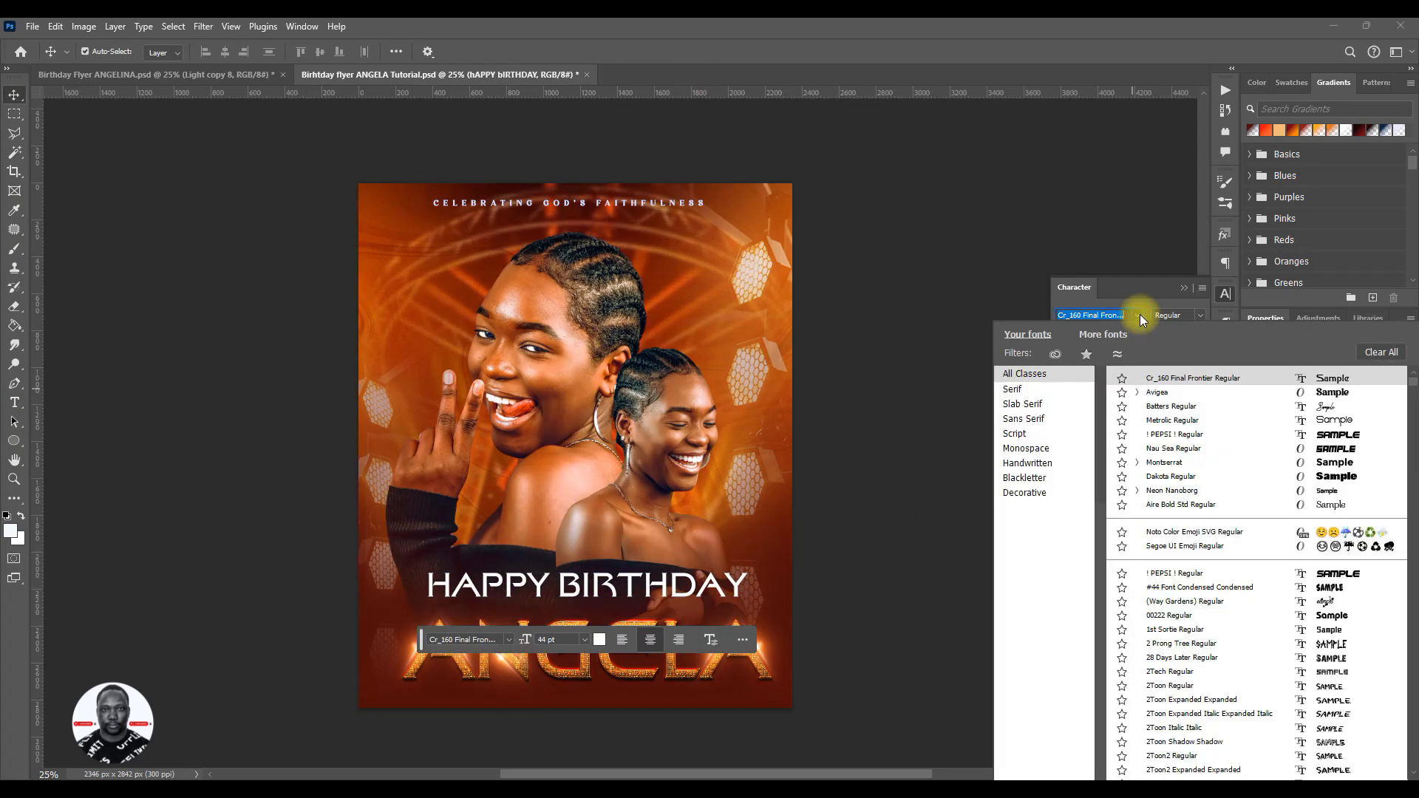
{"action": "left_click", "coordinate": [1307, 409]}
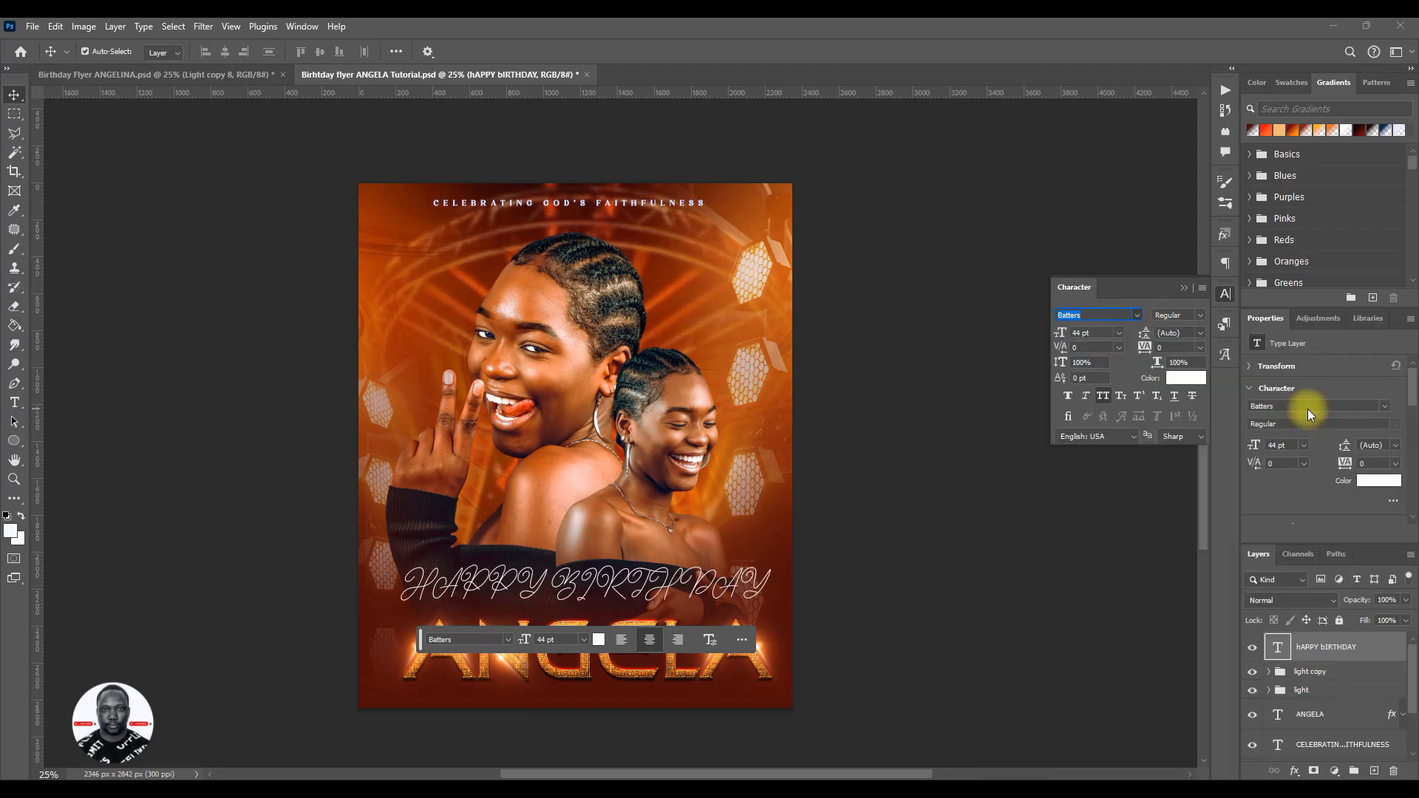
{"action": "left_click", "coordinate": [1106, 395]}
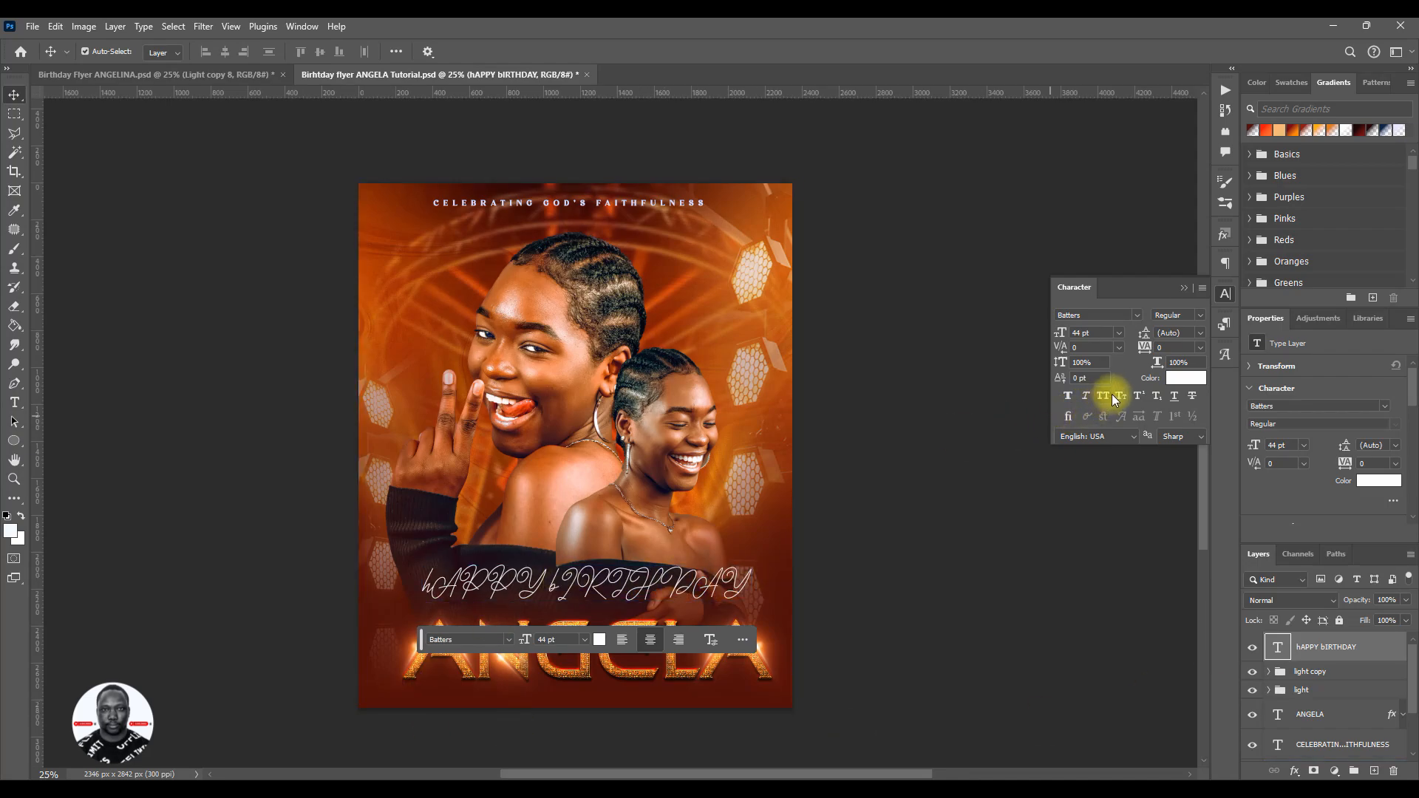
- Retype the greeting in title case as Happy Birthday and commit the text
{"action": "double_click", "coordinate": [589, 586]}
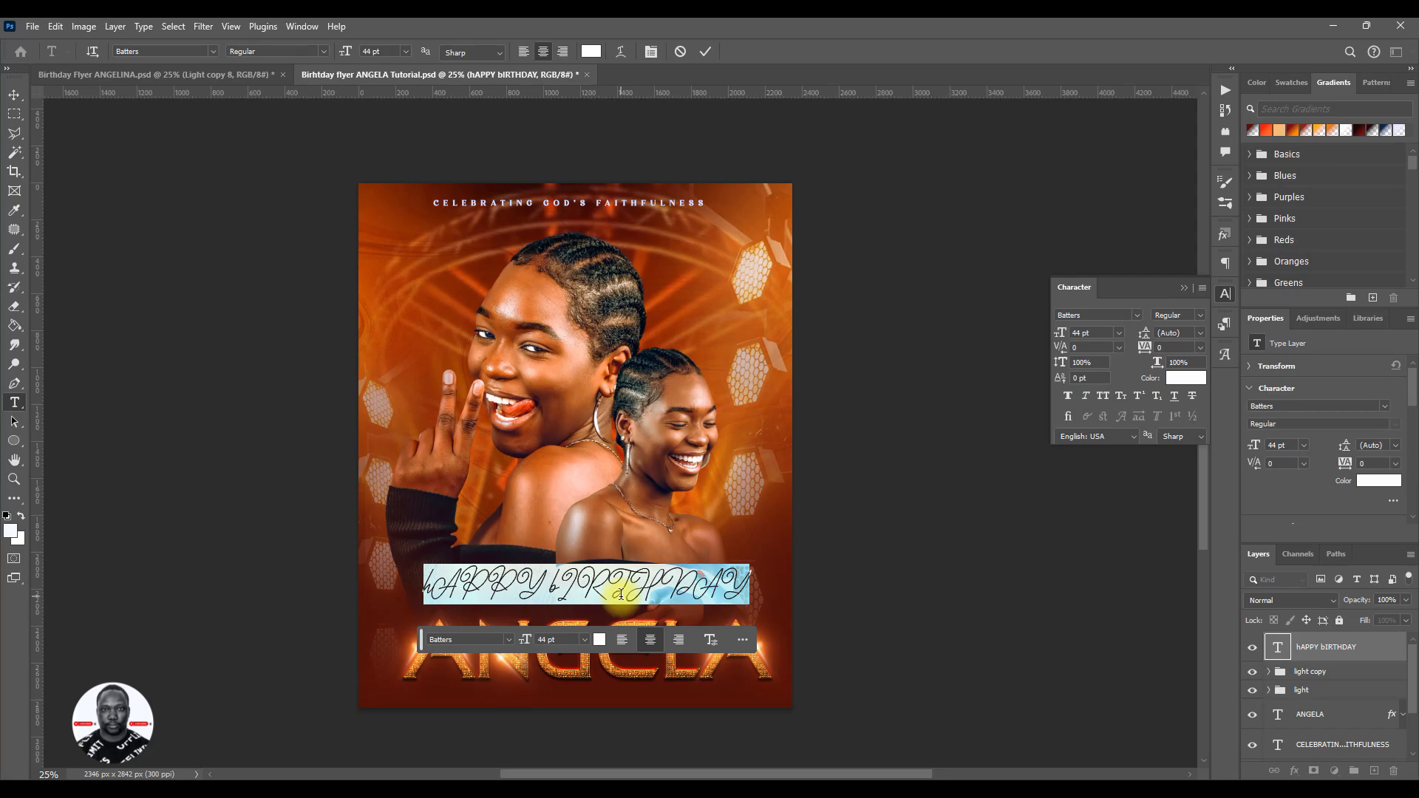
{"action": "type", "text": "H"}
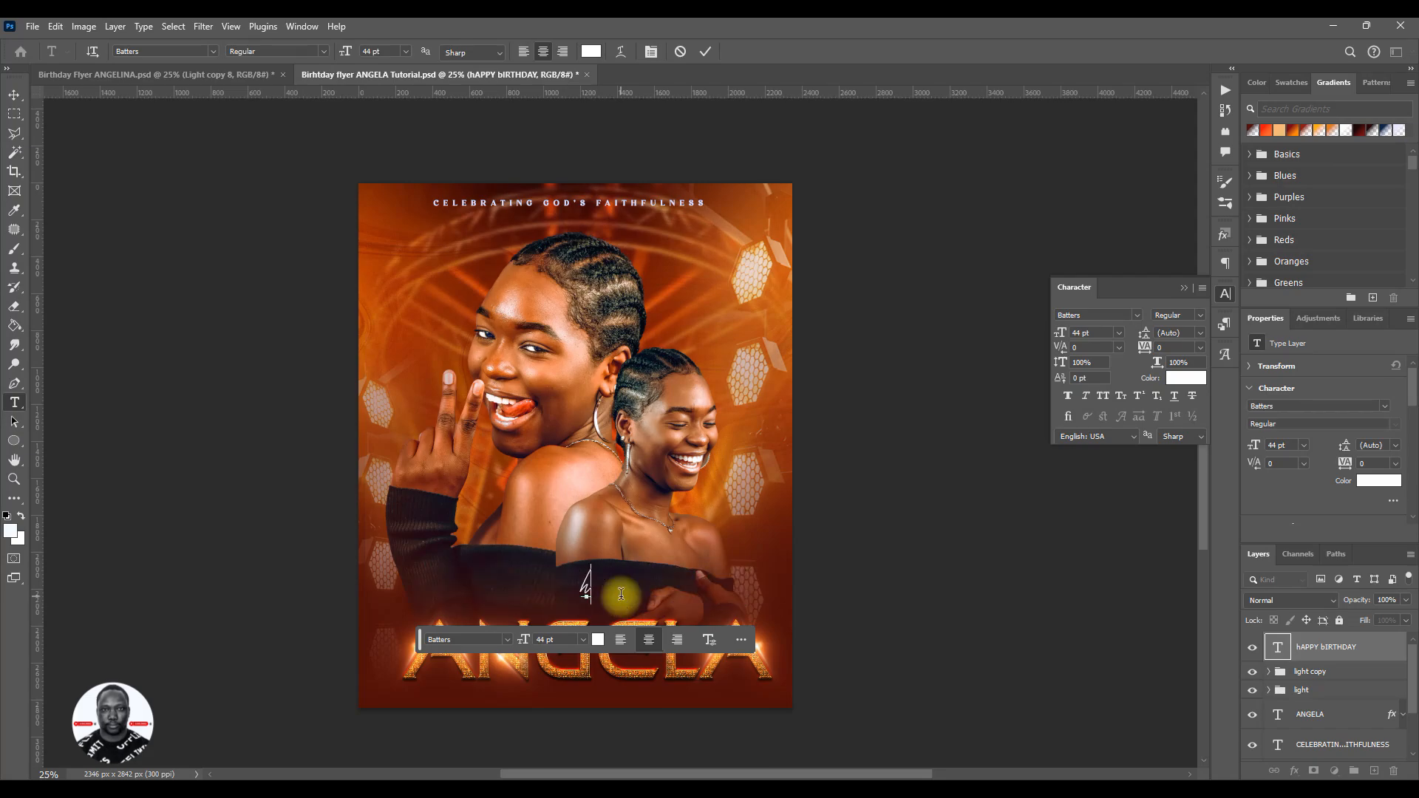
{"action": "key", "text": "BackSpace"}
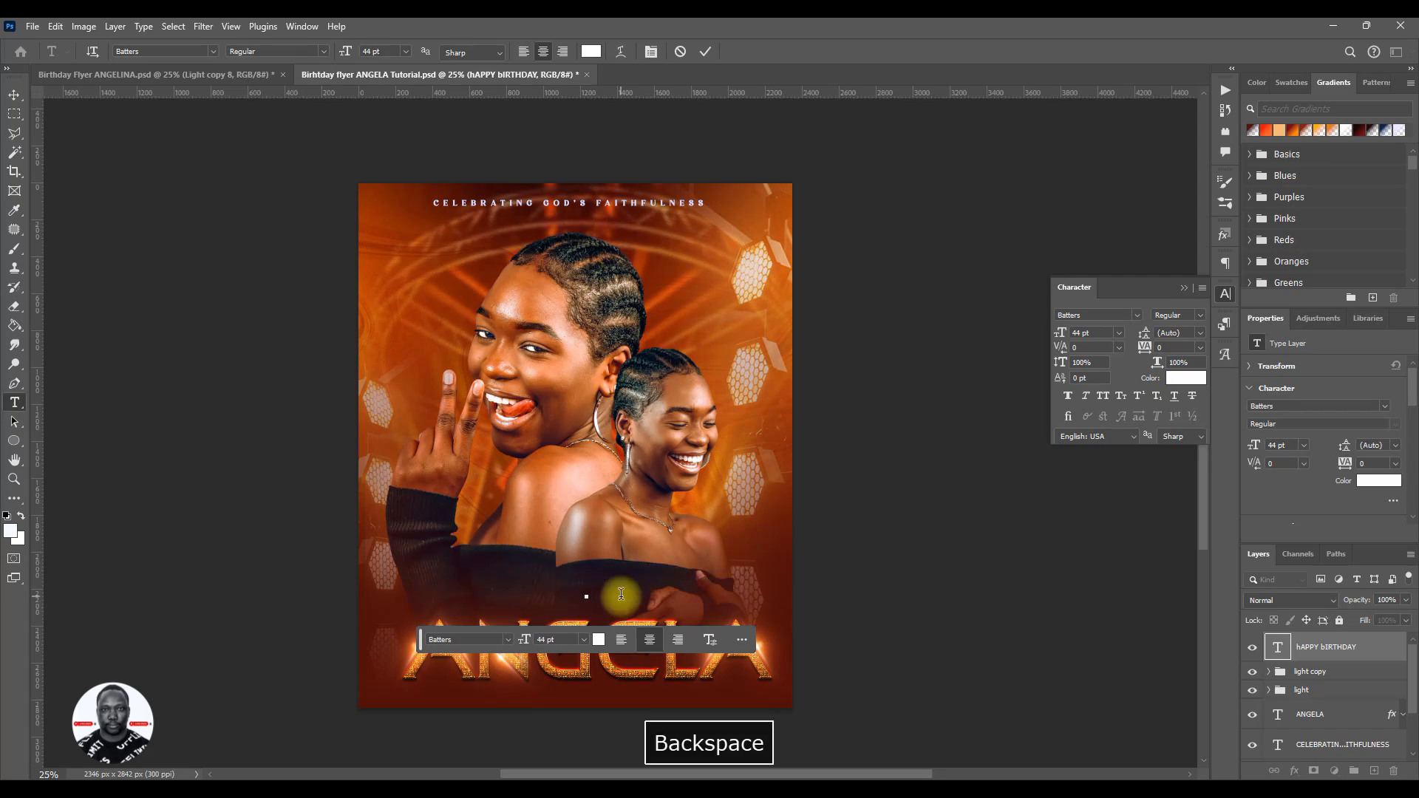
{"action": "key", "text": "Caps_Lock"}
{"action": "type", "text": "H"}
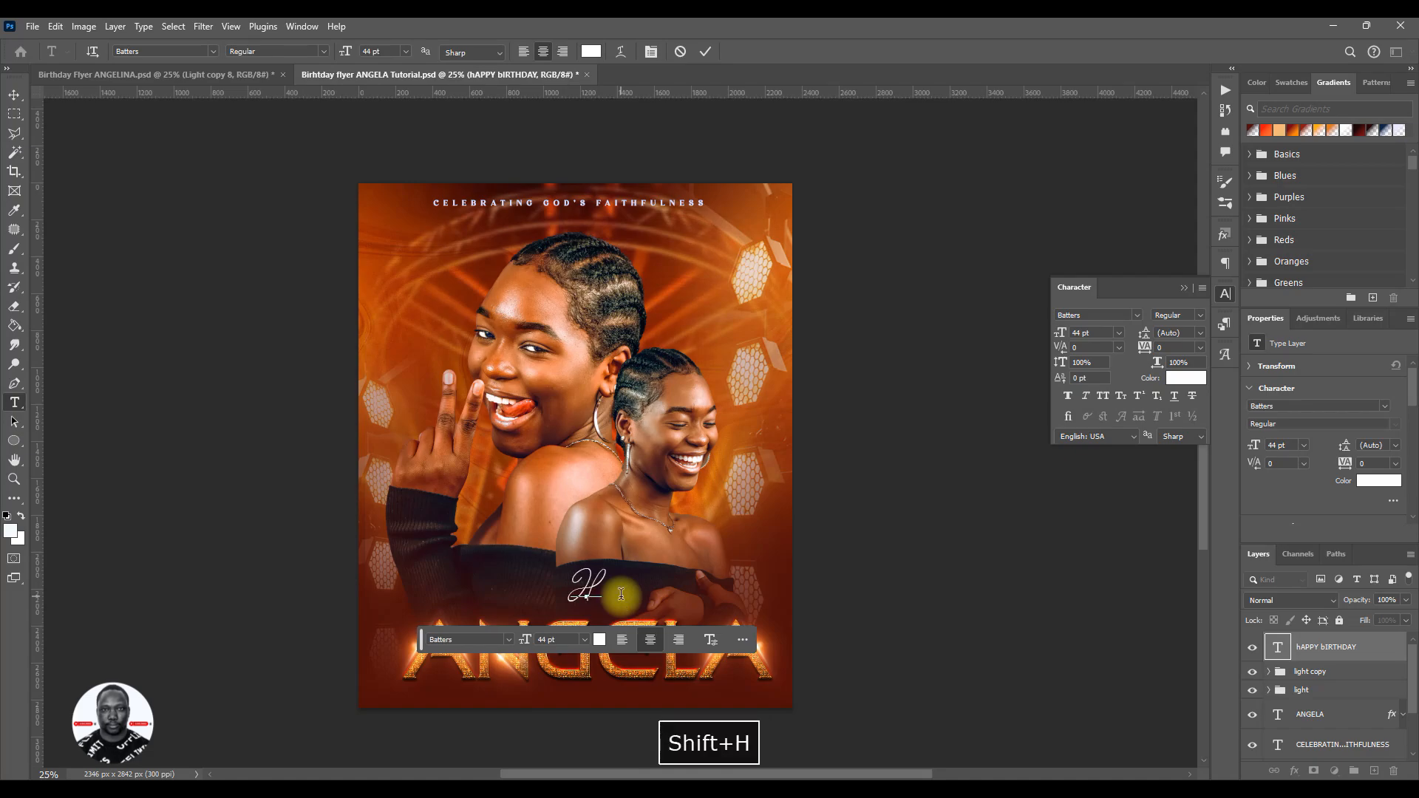
{"action": "type", "text": "app"}
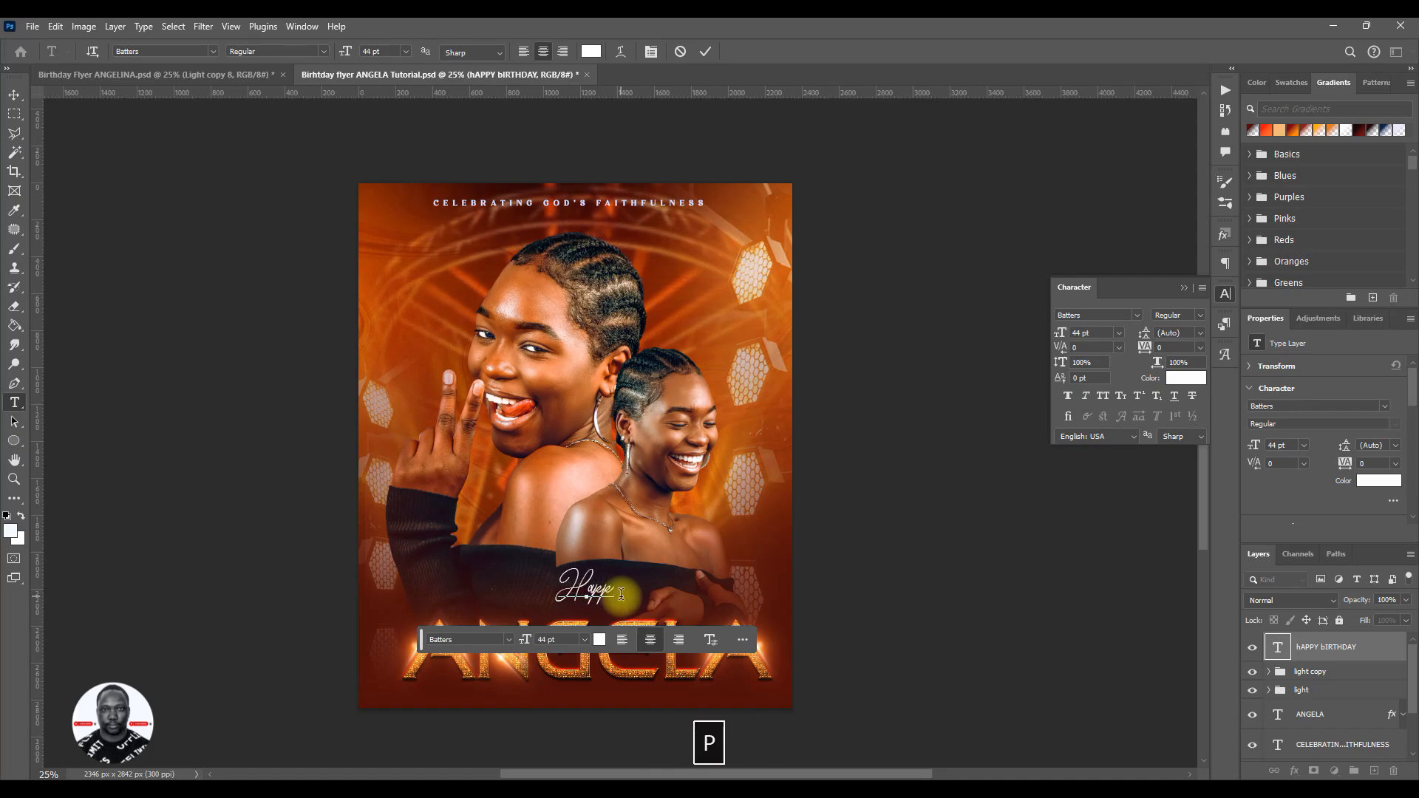
{"action": "type", "text": "y Bi"}
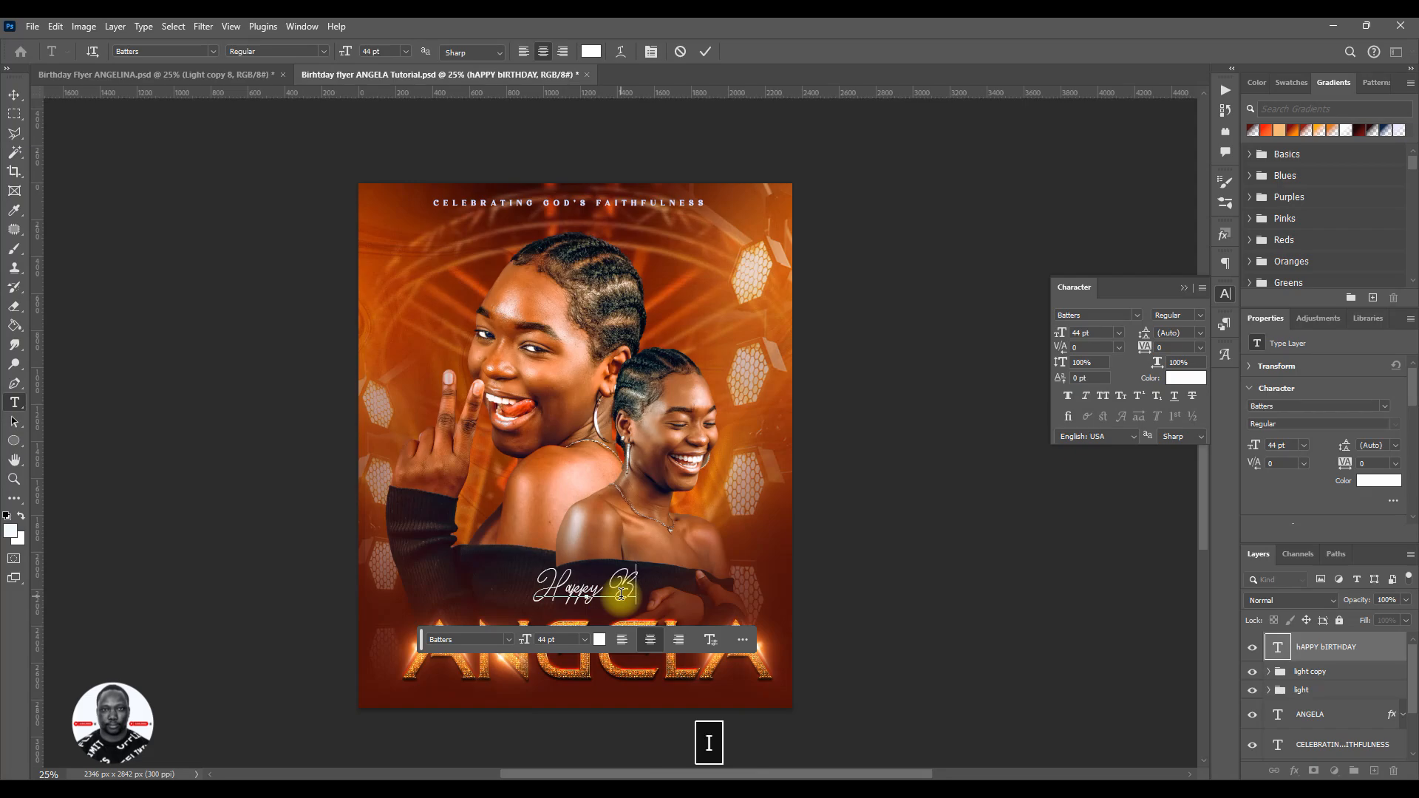
{"action": "type", "text": "rthda"}
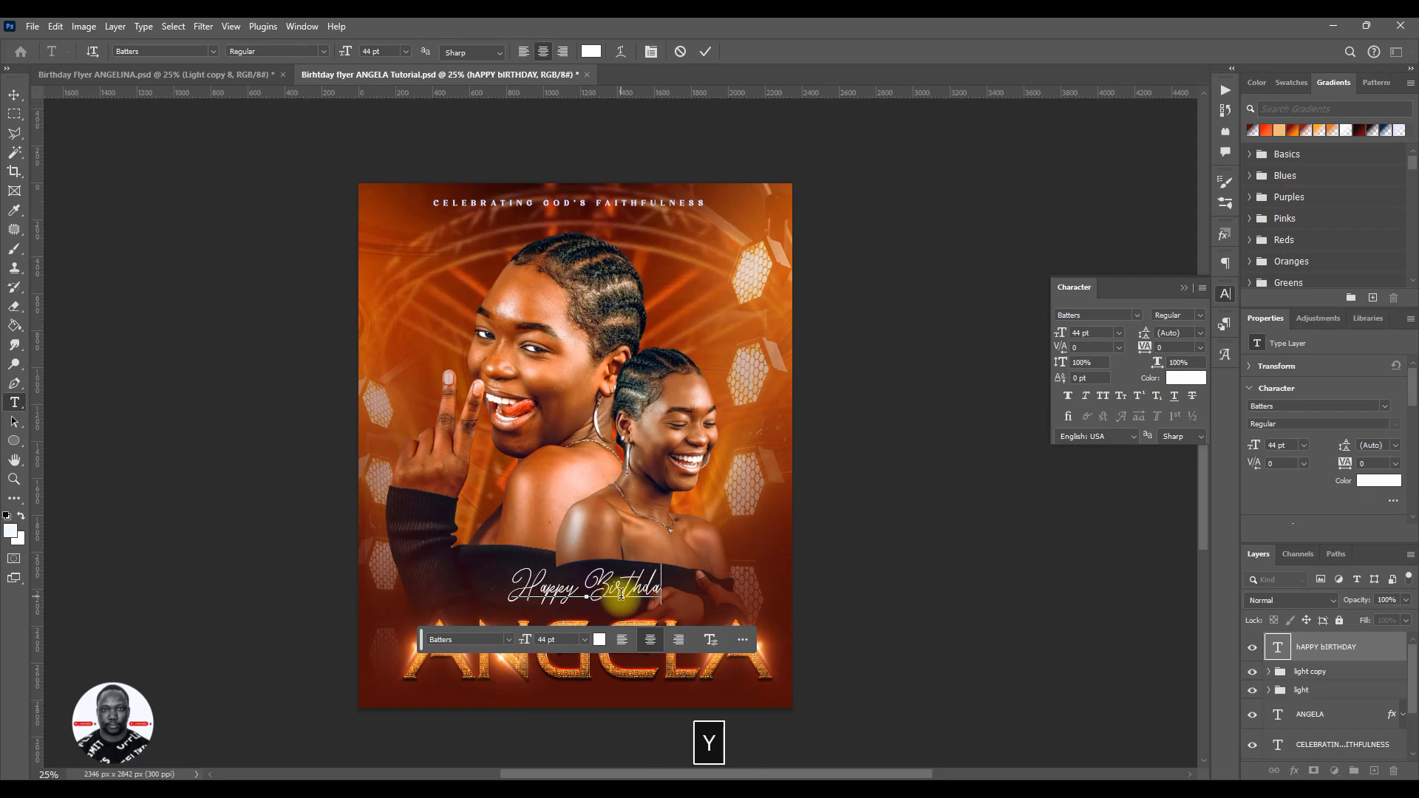
{"action": "type", "text": "y"}
{"action": "left_click", "coordinate": [706, 51]}
{"action": "key", "text": "v"}
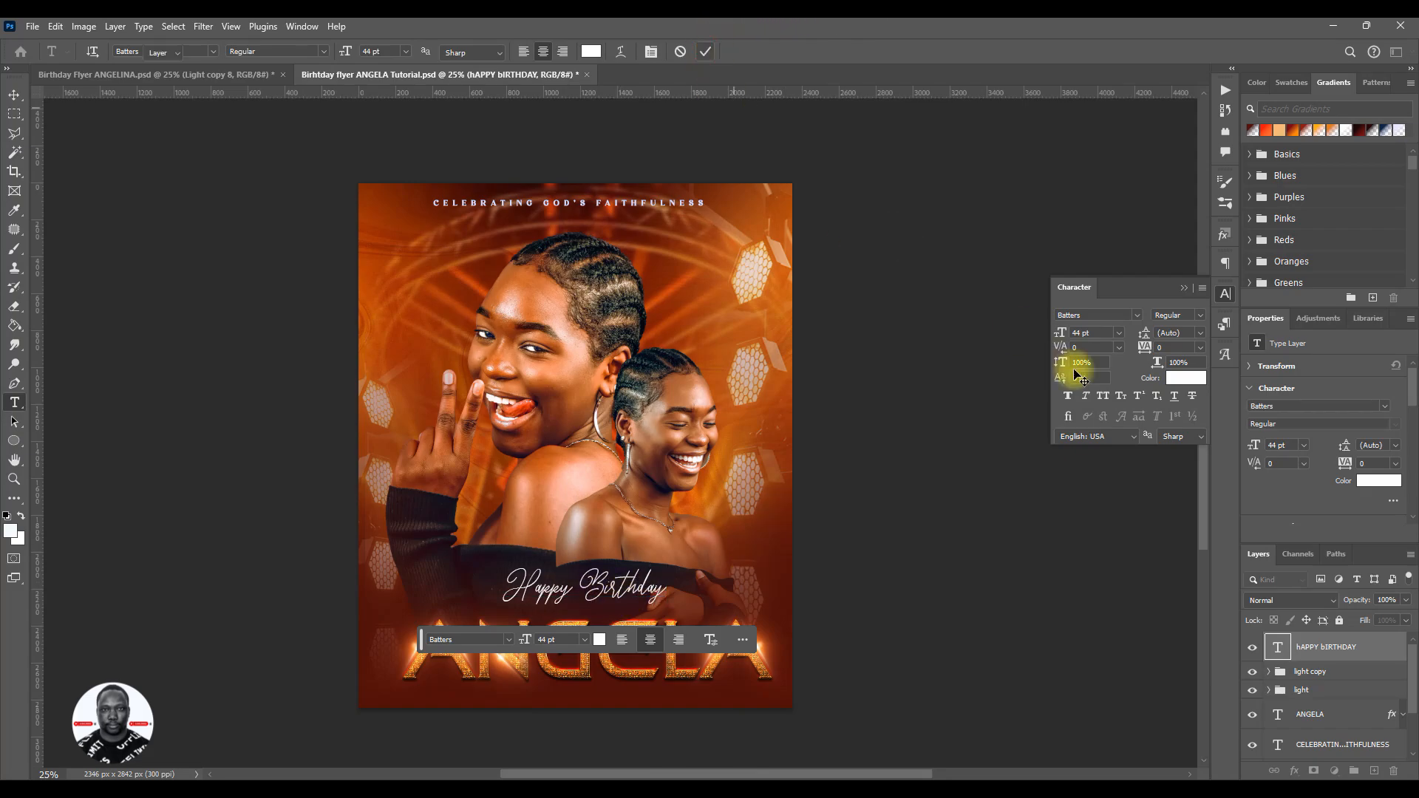
- Enlarge the Happy Birthday text to 75 pt and position it close above the celebrant's name, near the flyer's horizontal centre
{"action": "mouse_move", "coordinate": [1059, 333]}
{"action": "left_mouse_down"}
{"action": "mouse_move", "coordinate": [1092, 337]}
{"action": "mouse_move", "coordinate": [1078, 333]}
{"action": "left_mouse_up"}
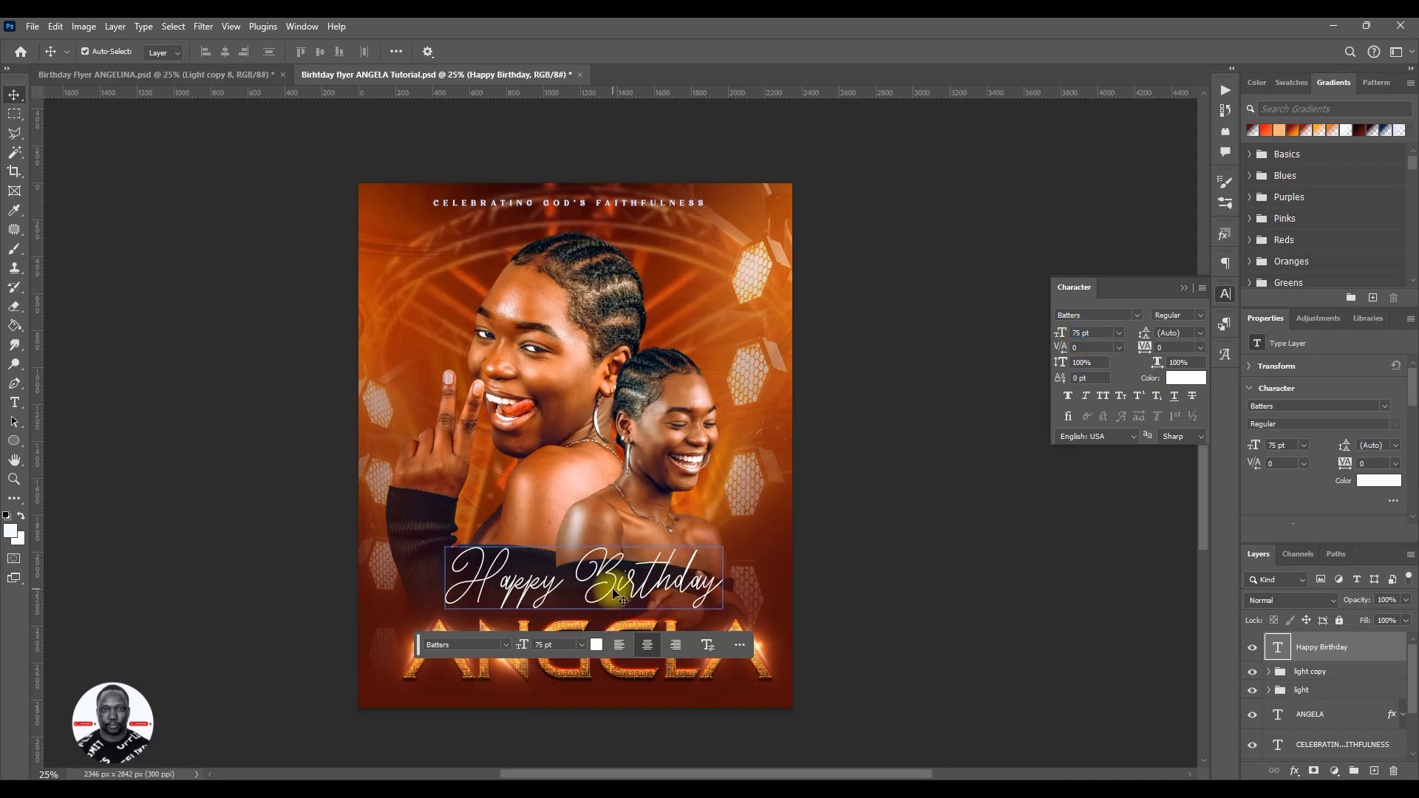
{"action": "left_click_drag", "start_coordinate": [612, 592], "coordinate": [606, 598]}
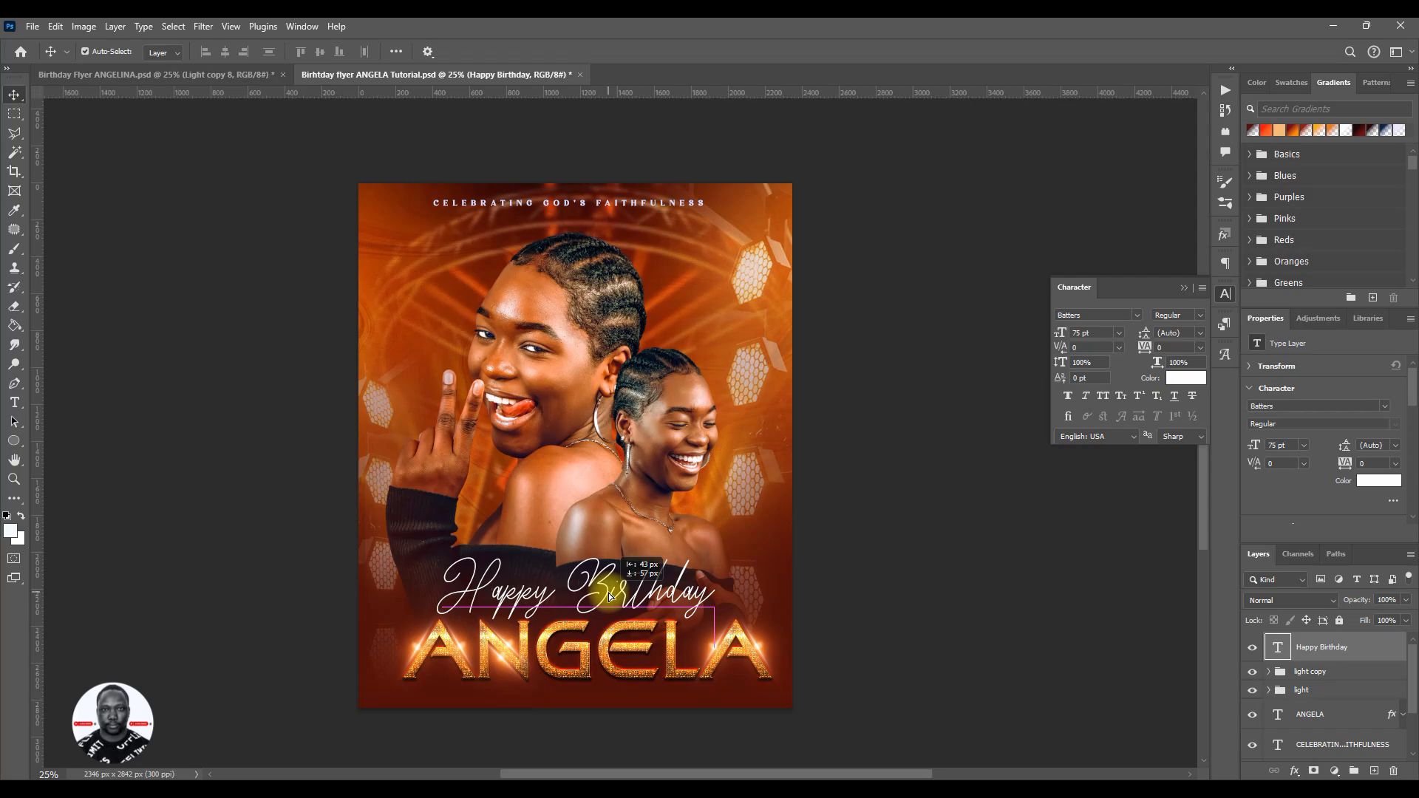
{"action": "left_click", "coordinate": [665, 644]}
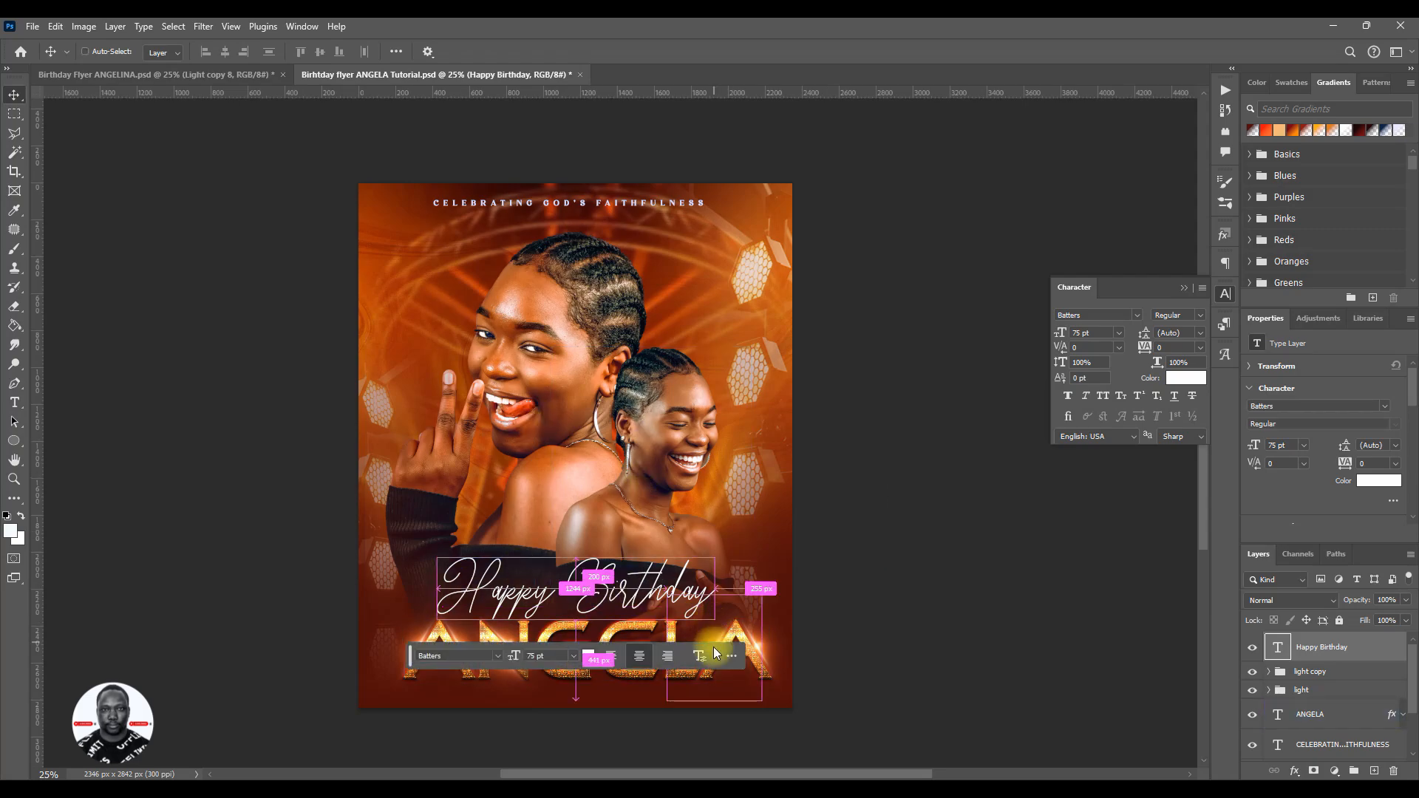
{"action": "key", "text": "ctrl+s"}
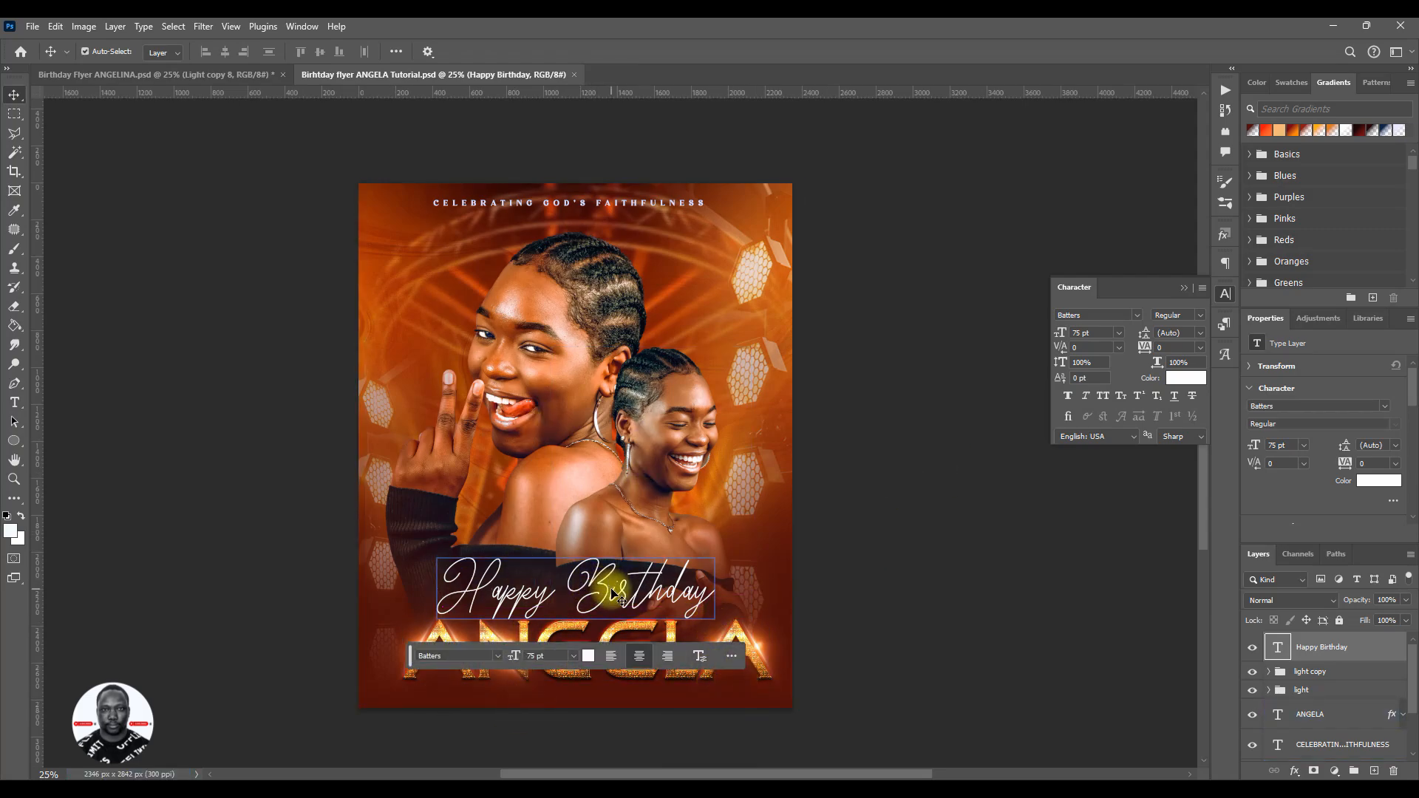
{"action": "left_click_drag", "start_coordinate": [593, 584], "coordinate": [610, 595]}
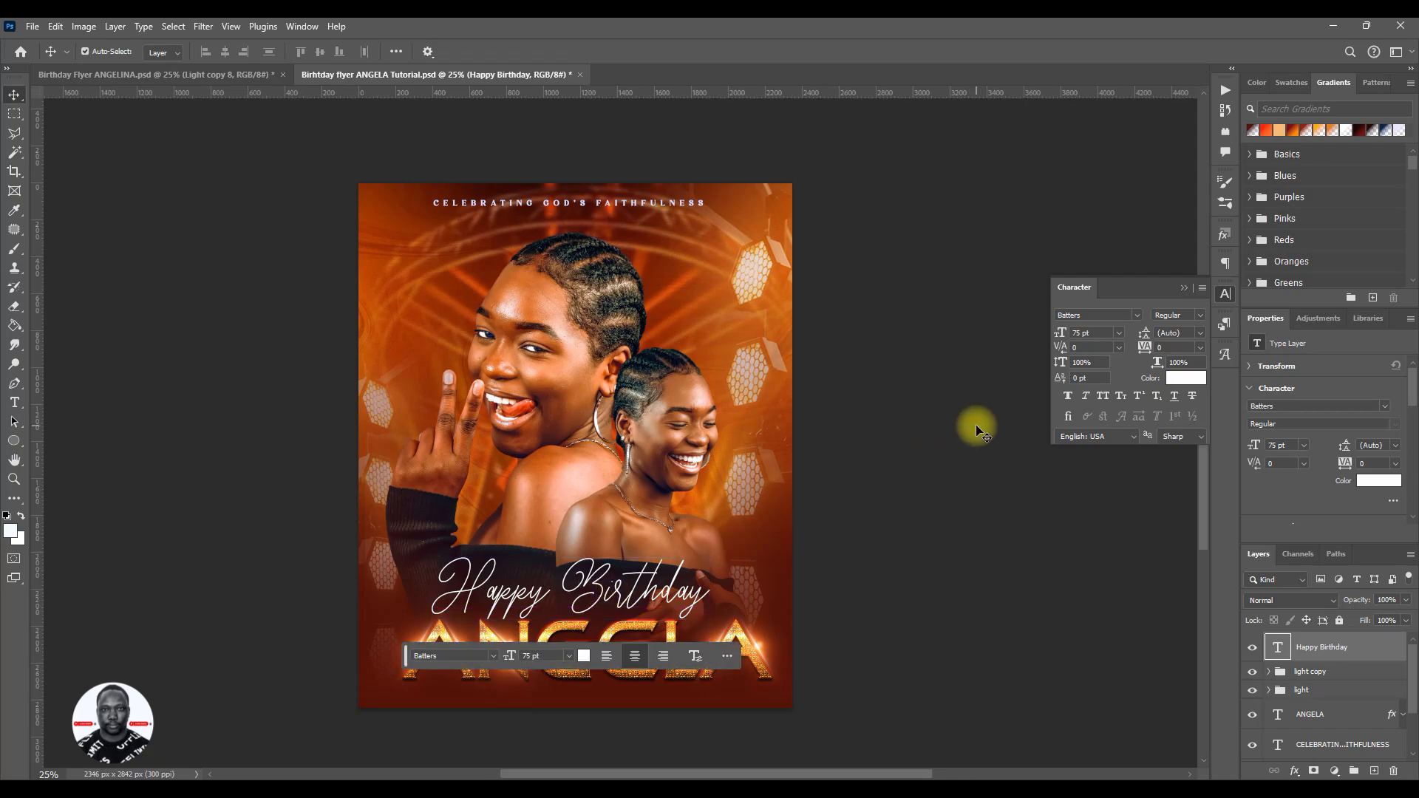
- Recolor the Happy Birthday text to a pale blue-white tint
{"action": "left_click", "coordinate": [1175, 377]}
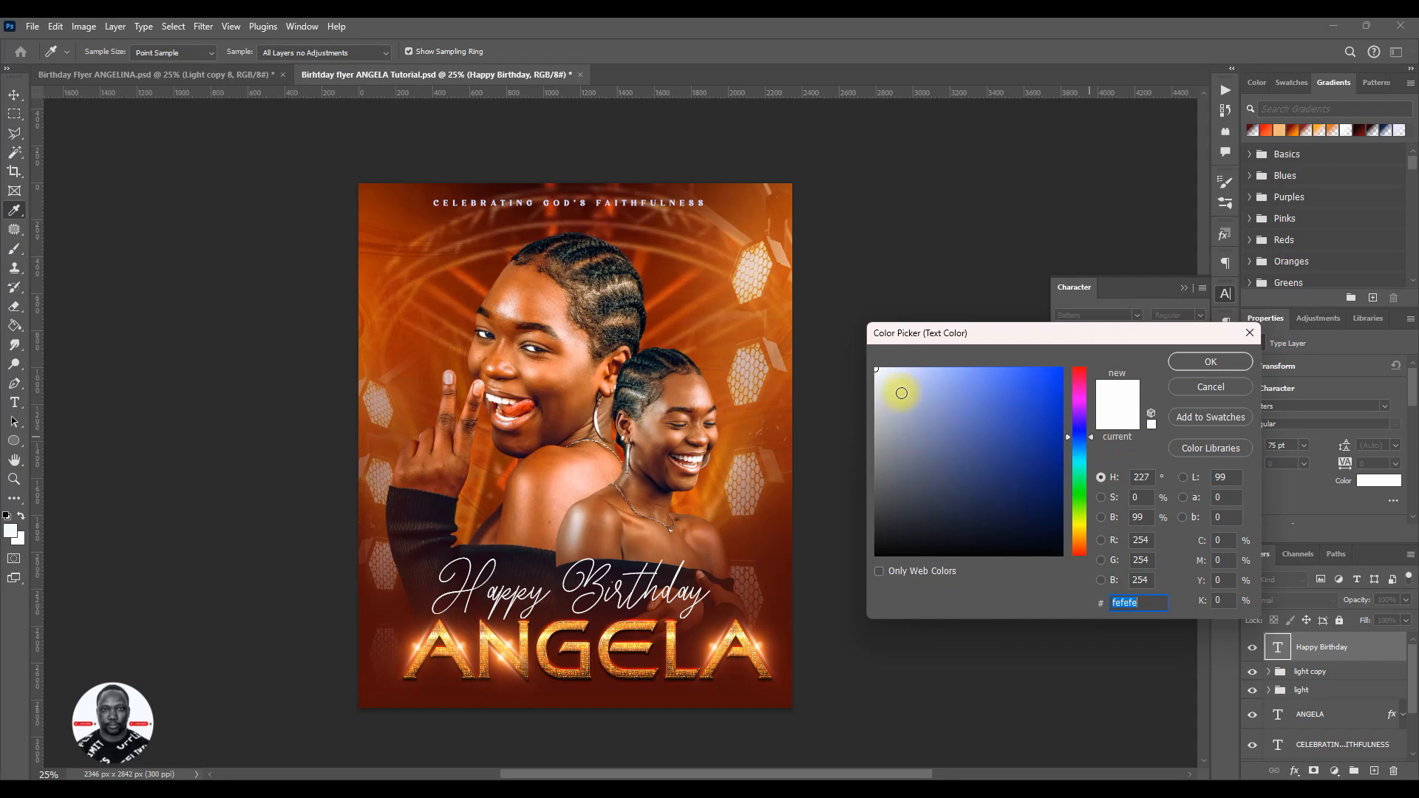
{"action": "left_click", "coordinate": [884, 369]}
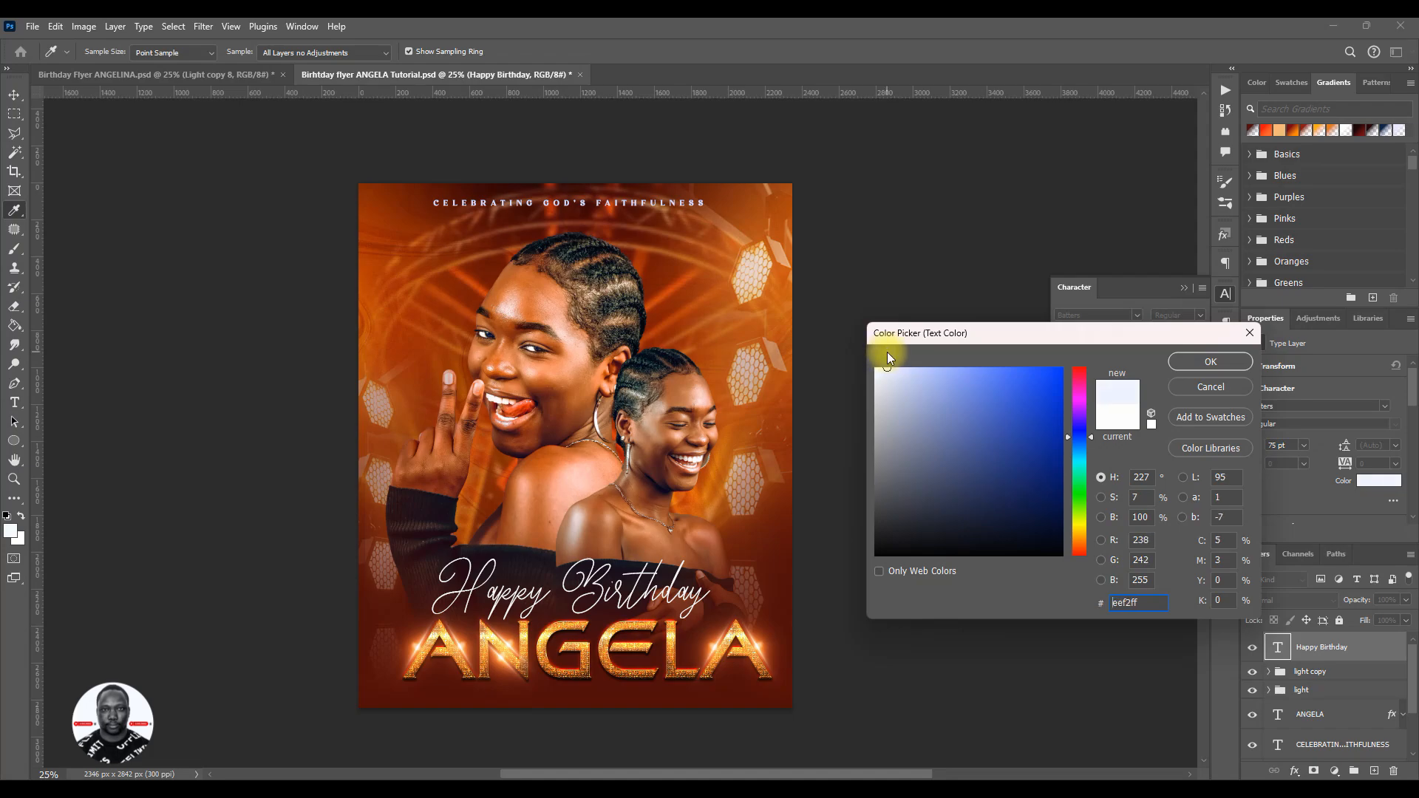
{"action": "left_click", "coordinate": [888, 367]}
{"action": "left_click_drag", "start_coordinate": [1131, 603], "coordinate": [1096, 603]}
{"action": "left_click", "coordinate": [1222, 363]}
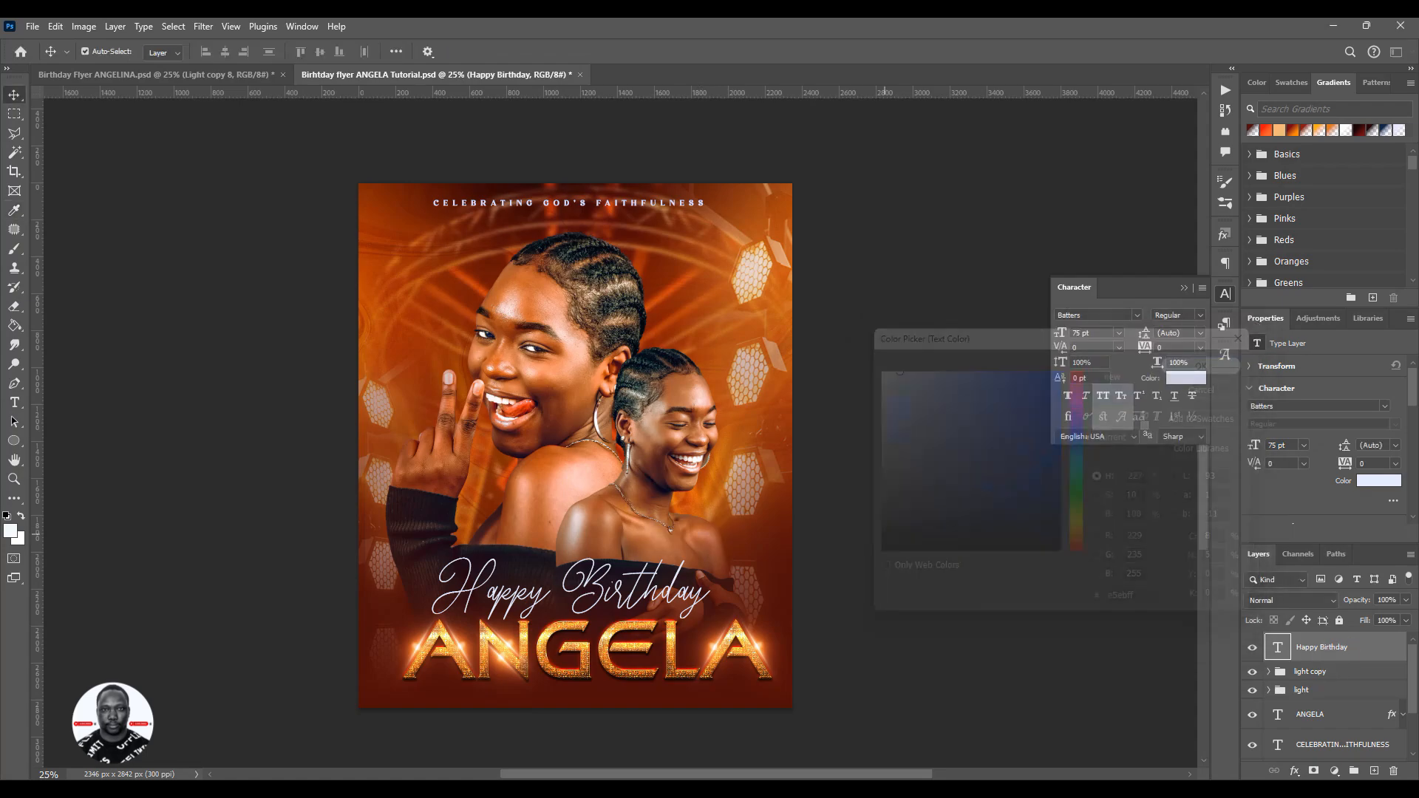
- Move the contextual task bar clear of the artwork and save the document
{"action": "left_click_drag", "start_coordinate": [406, 658], "coordinate": [809, 721]}
{"action": "key", "text": "ctrl+s"}
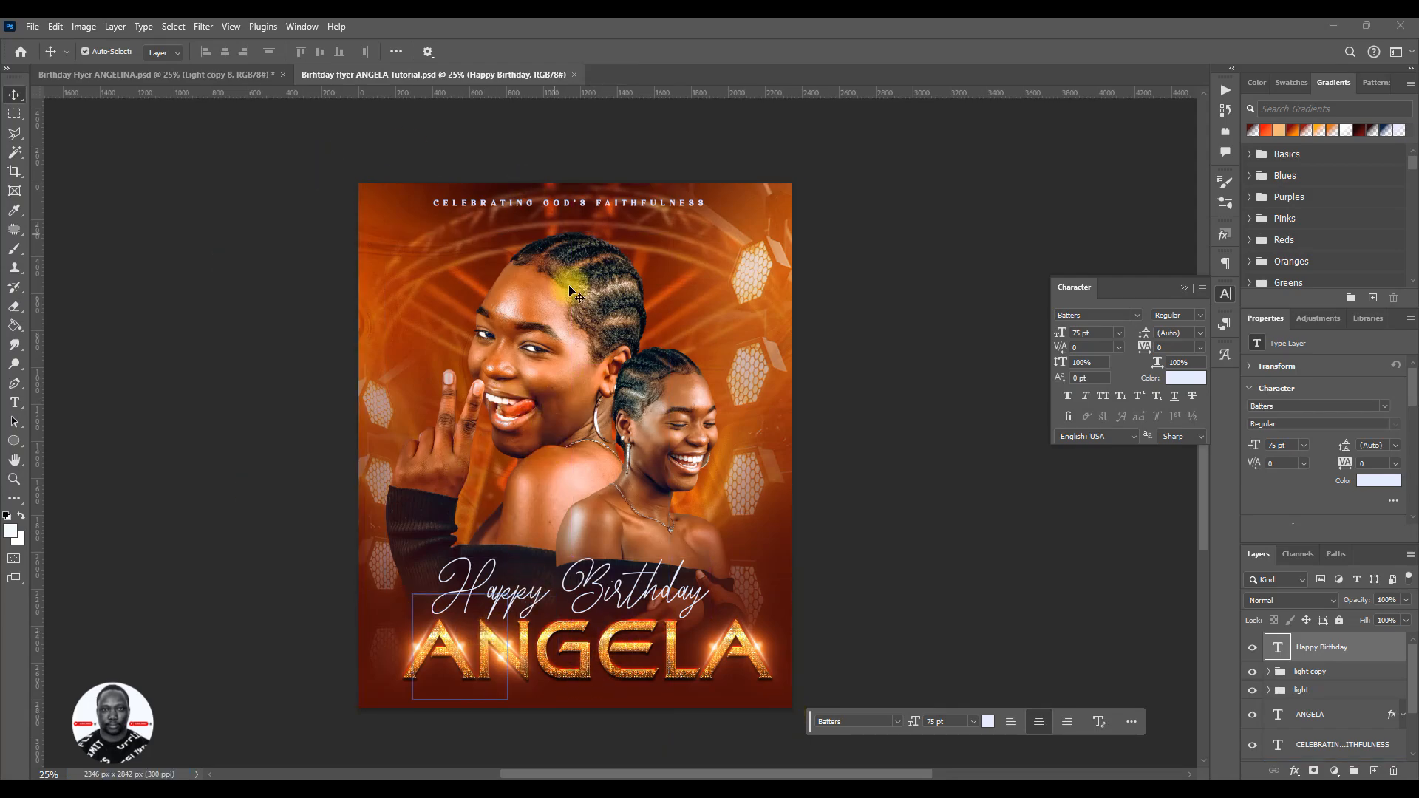
{"action": "scroll", "coordinate": [1328, 665], "scroll_direction": "down", "scroll_amount": 3}
{"action": "left_click", "coordinate": [1329, 663]}
{"action": "scroll", "coordinate": [1340, 663], "scroll_direction": "up", "scroll_amount": 3}
{"action": "left_click", "coordinate": [1336, 652]}
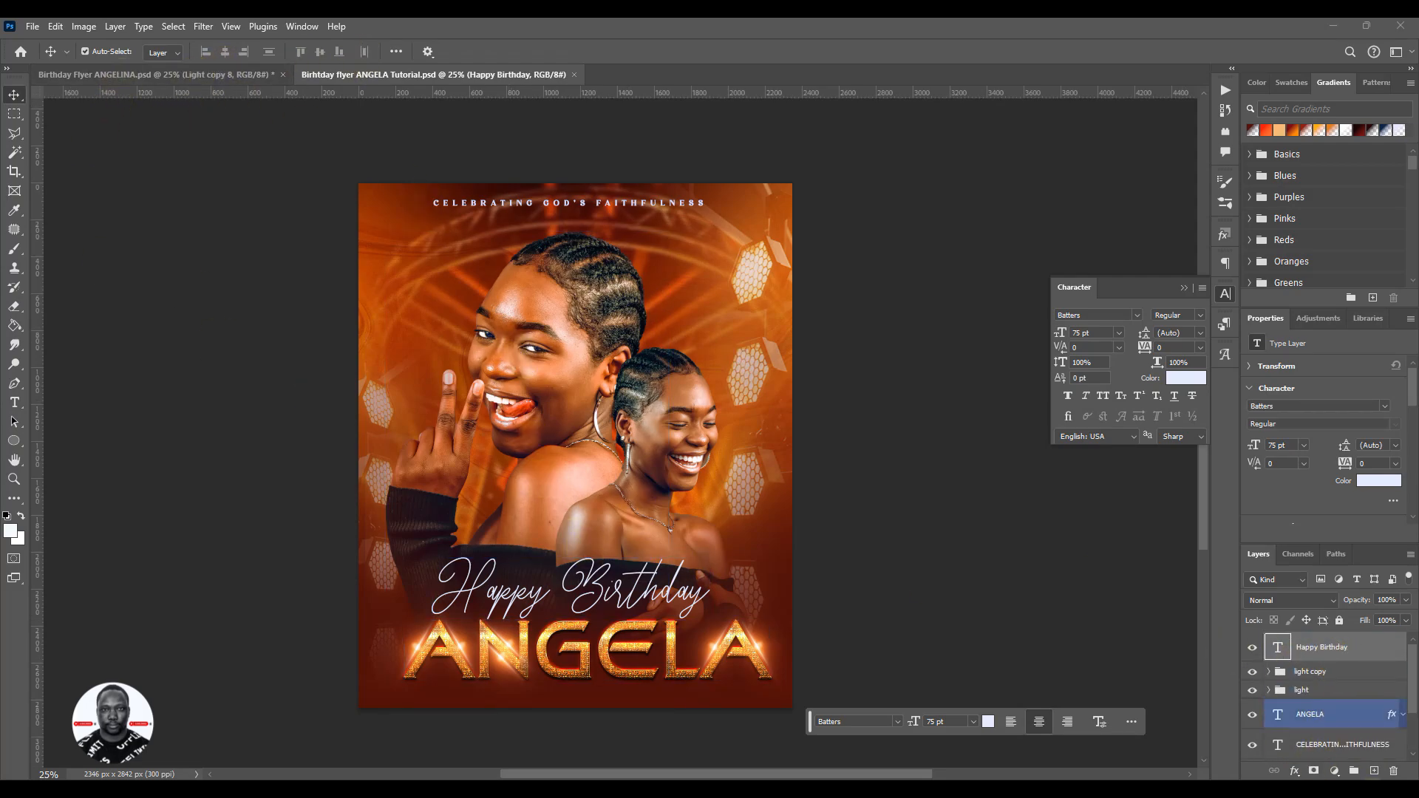
{"action": "scroll", "coordinate": [1363, 713], "scroll_direction": "down", "scroll_amount": 3}
{"action": "left_click", "coordinate": [1360, 711]}
{"action": "scroll", "coordinate": [1360, 711], "scroll_direction": "up", "scroll_amount": 3}
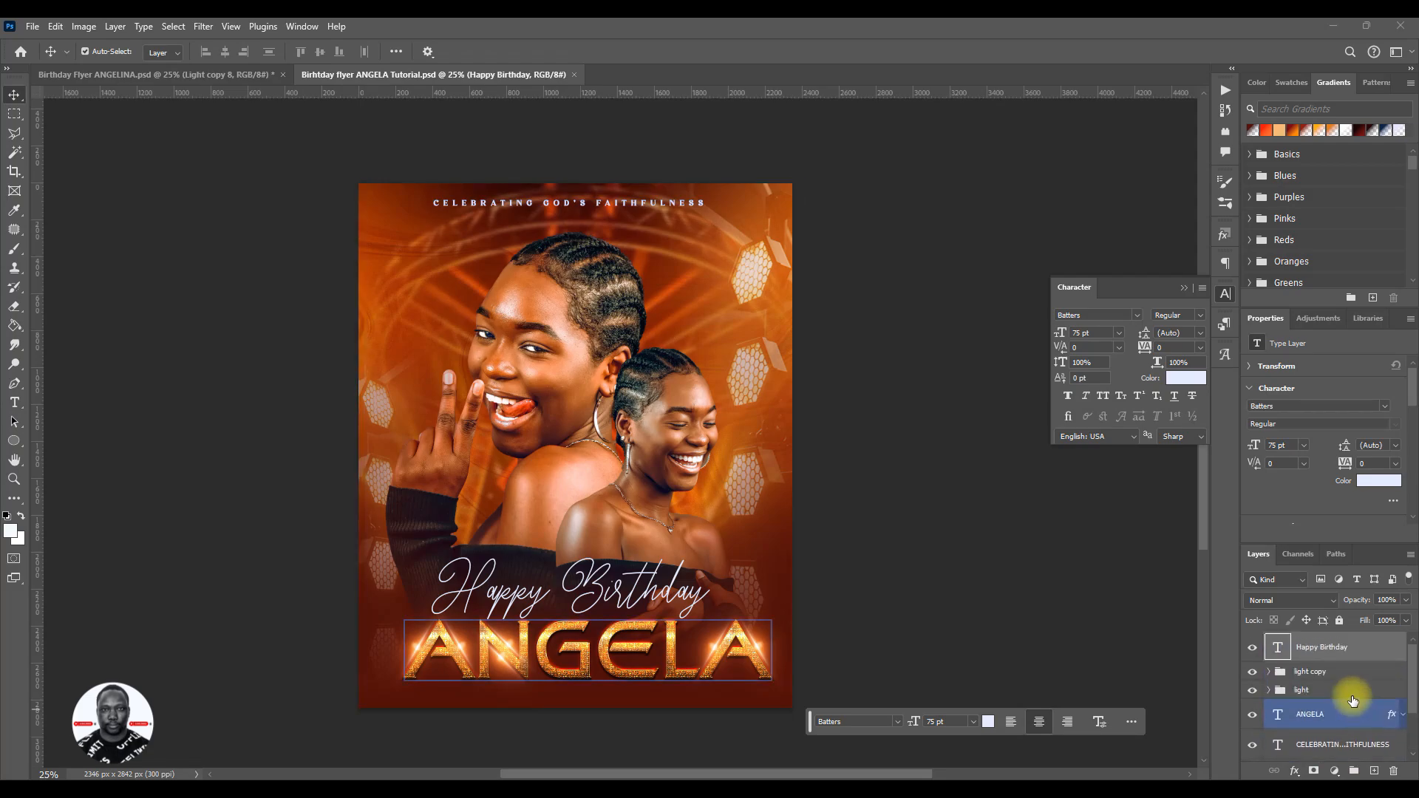
- Select the Happy Birthday text layer and switch to the finished reference flyer document
{"action": "left_click", "coordinate": [1356, 649]}
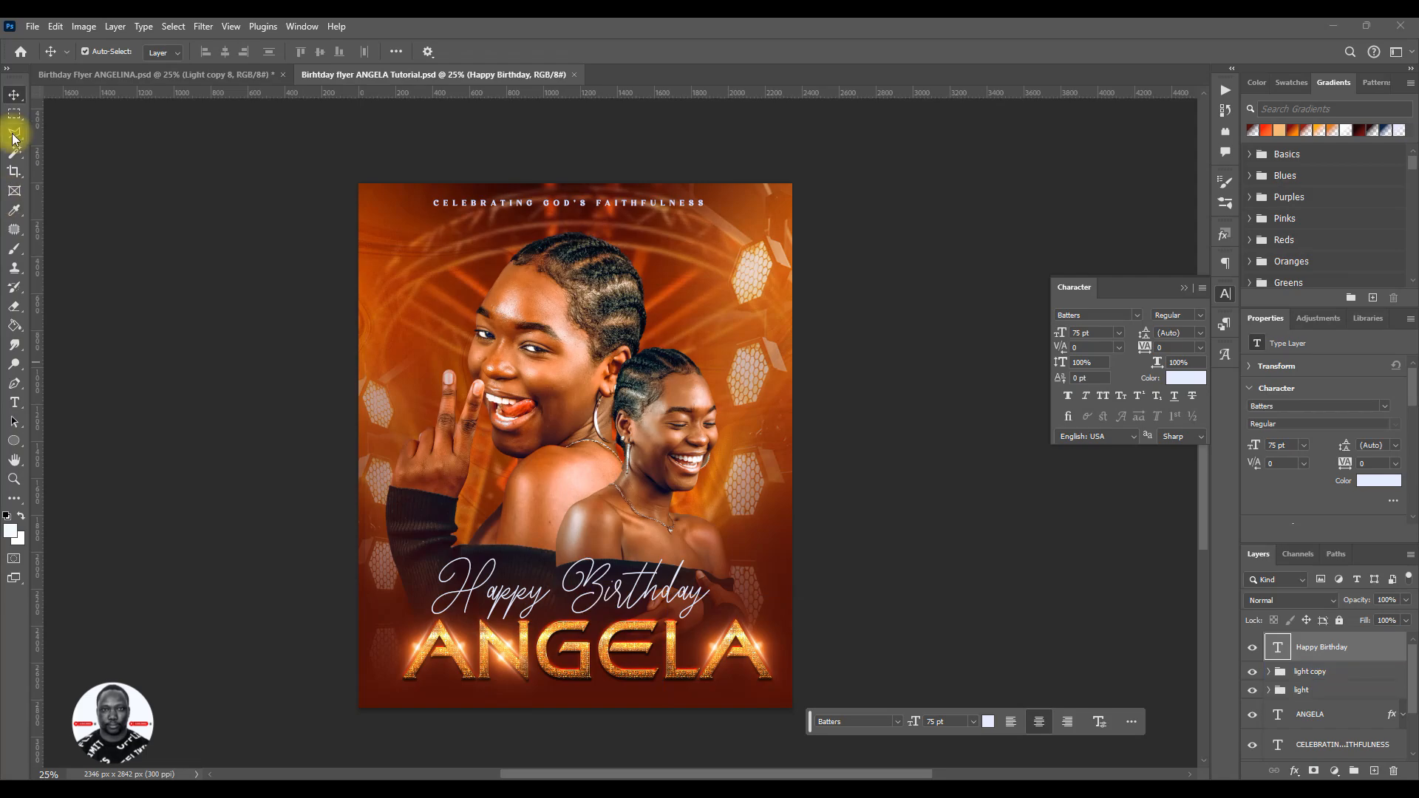
{"action": "left_click", "coordinate": [140, 74]}
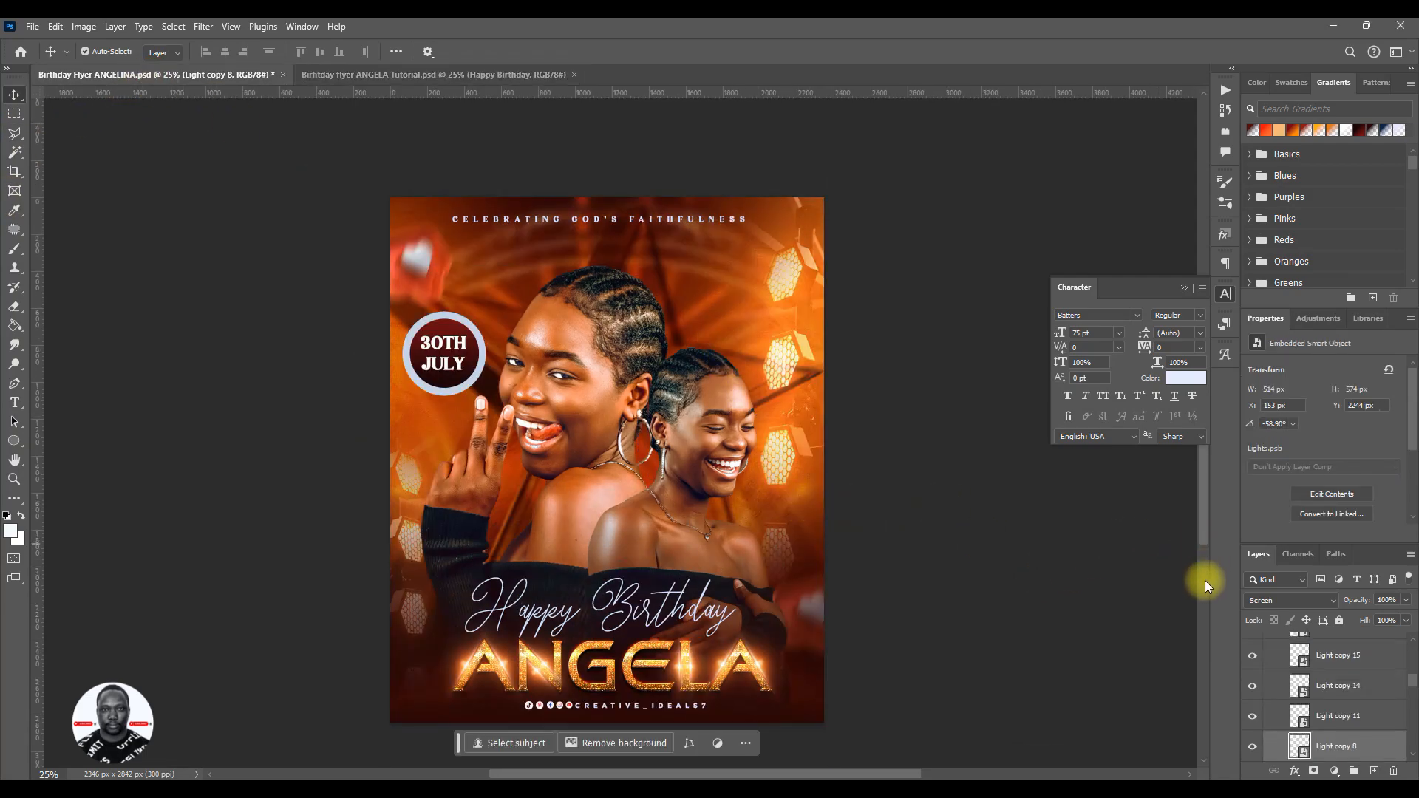
- Copy the SOCIAL MEDIA group from the reference flyer into the working flyer and place it centred just below the celebrant's name
{"action": "left_click", "coordinate": [1312, 665]}
{"action": "scroll", "coordinate": [1316, 675], "scroll_direction": "up", "scroll_amount": 6}
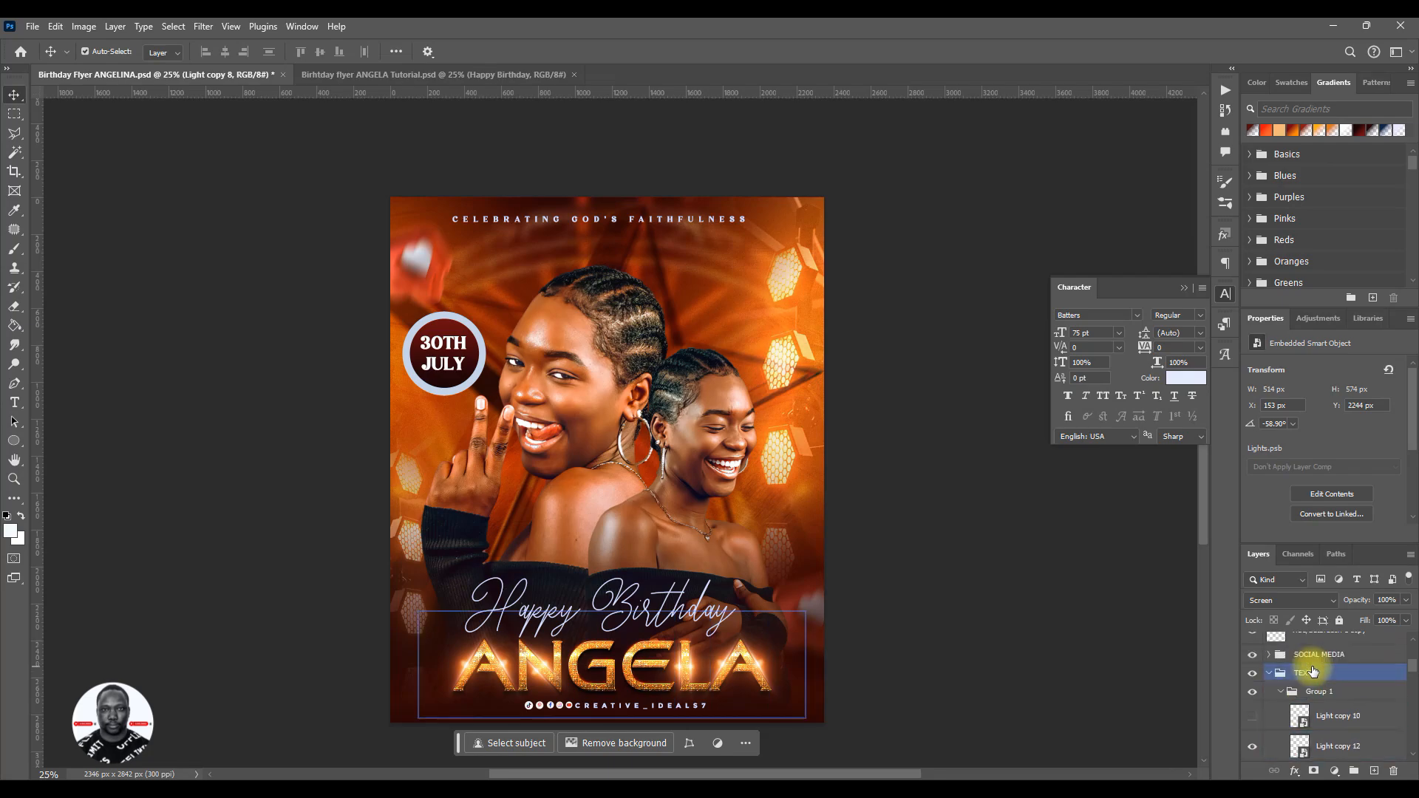
{"action": "left_click", "coordinate": [1316, 691]}
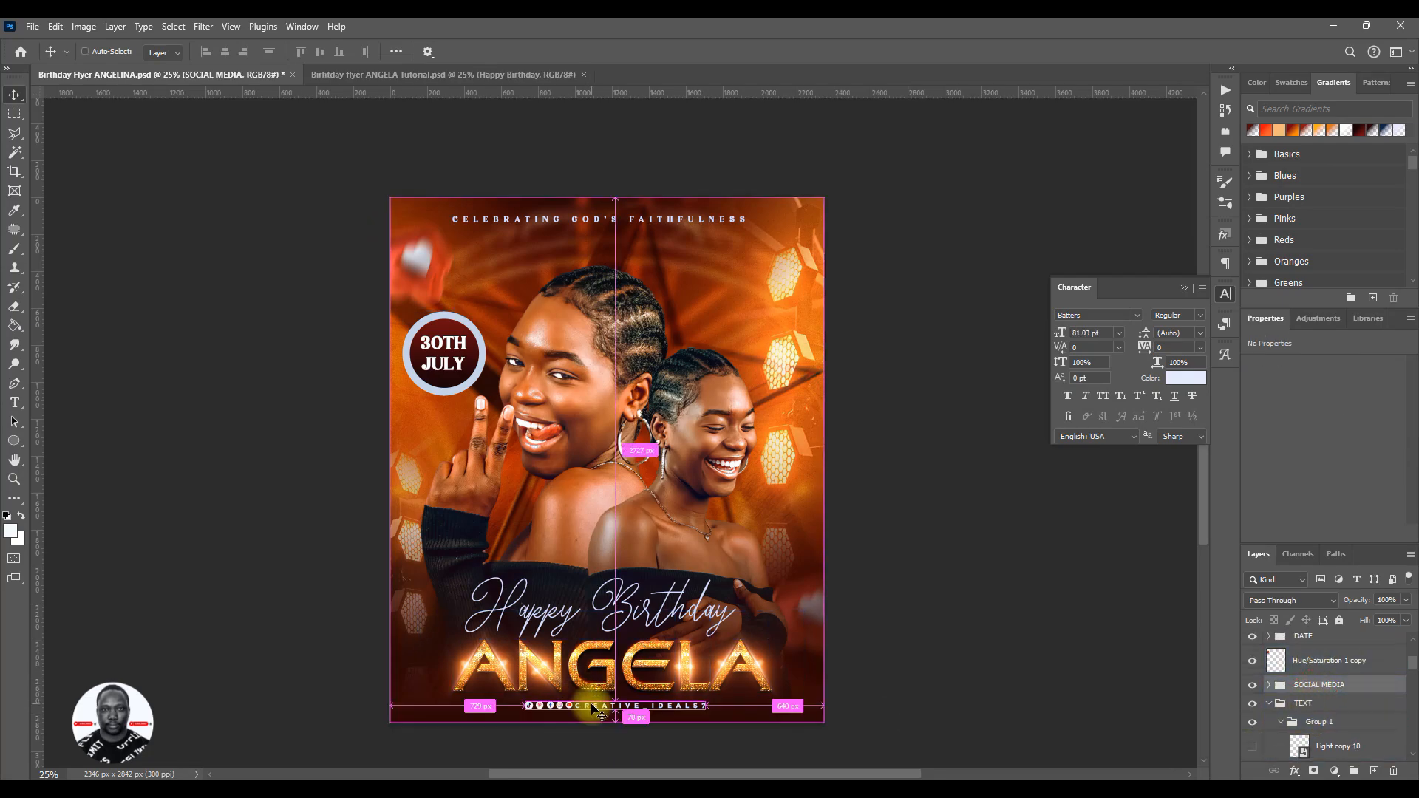
{"action": "left_click_drag", "start_coordinate": [595, 707], "coordinate": [535, 473]}
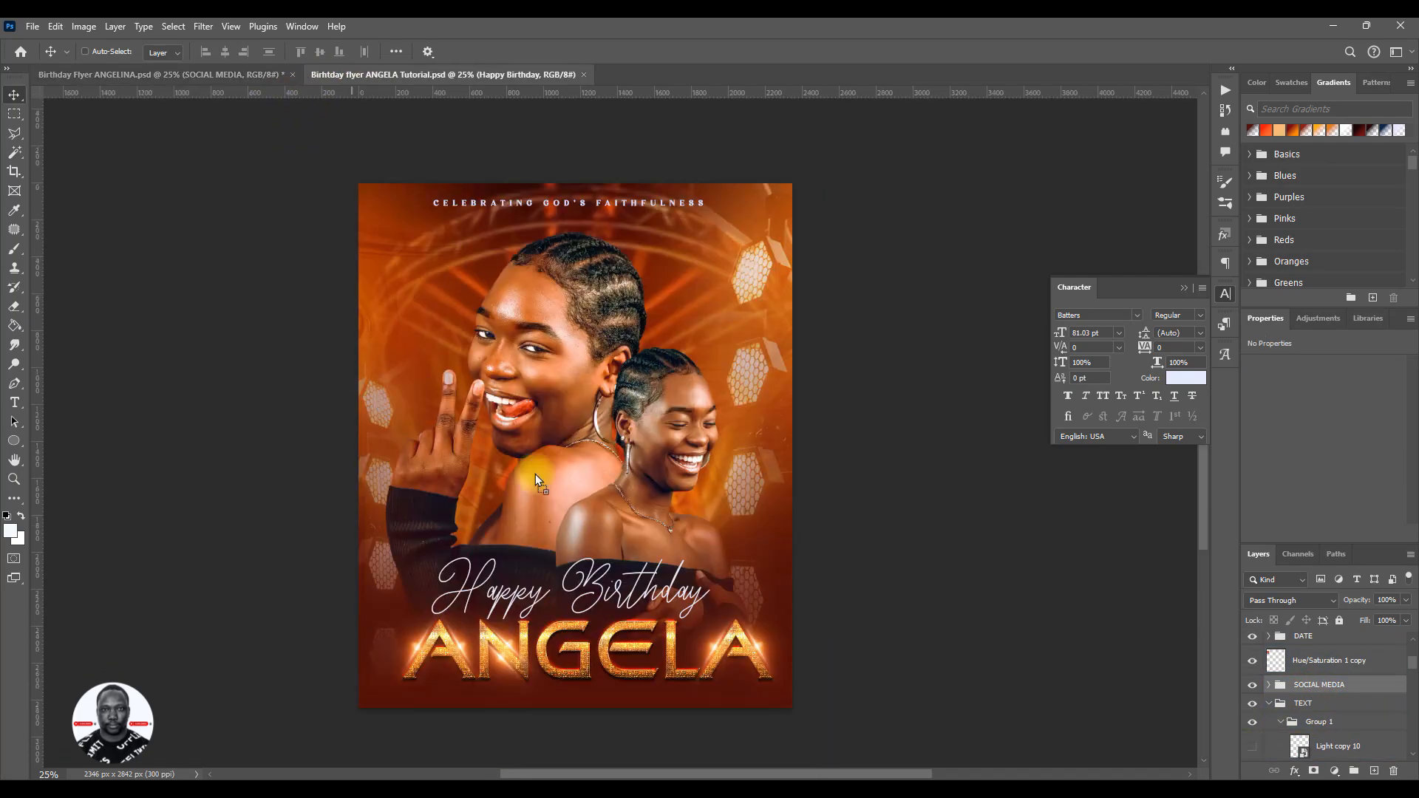
{"action": "mouse_move", "coordinate": [566, 702]}
{"action": "left_mouse_down"}
{"action": "mouse_move", "coordinate": [565, 690]}
{"action": "mouse_move", "coordinate": [585, 700]}
{"action": "left_mouse_up"}
- Recolor the social media handle text to the paler blue-white #dde2ff
{"action": "left_click", "coordinate": [629, 694], "text": "ctrl"}
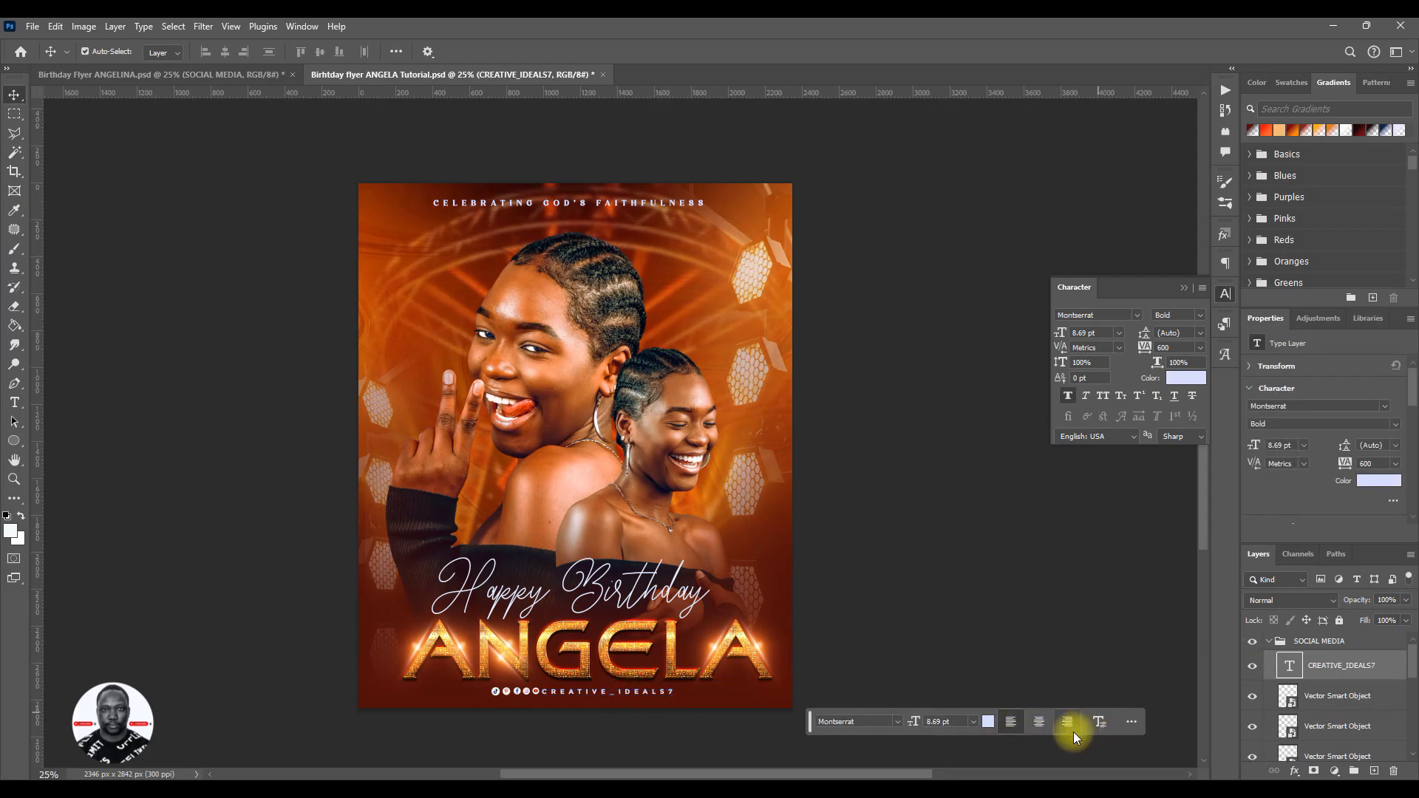
{"action": "left_click", "coordinate": [989, 722]}
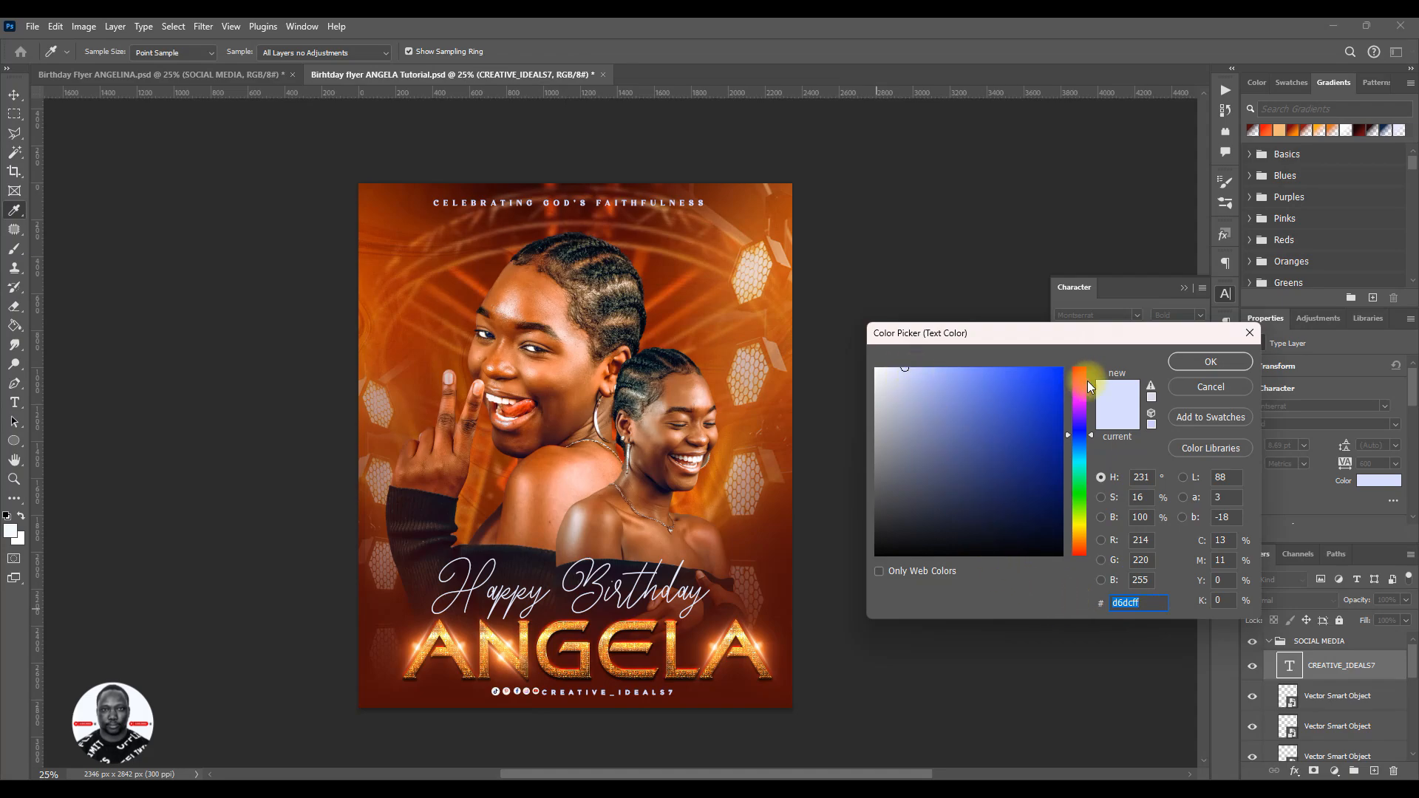
{"action": "left_click_drag", "start_coordinate": [902, 374], "coordinate": [902, 358]}
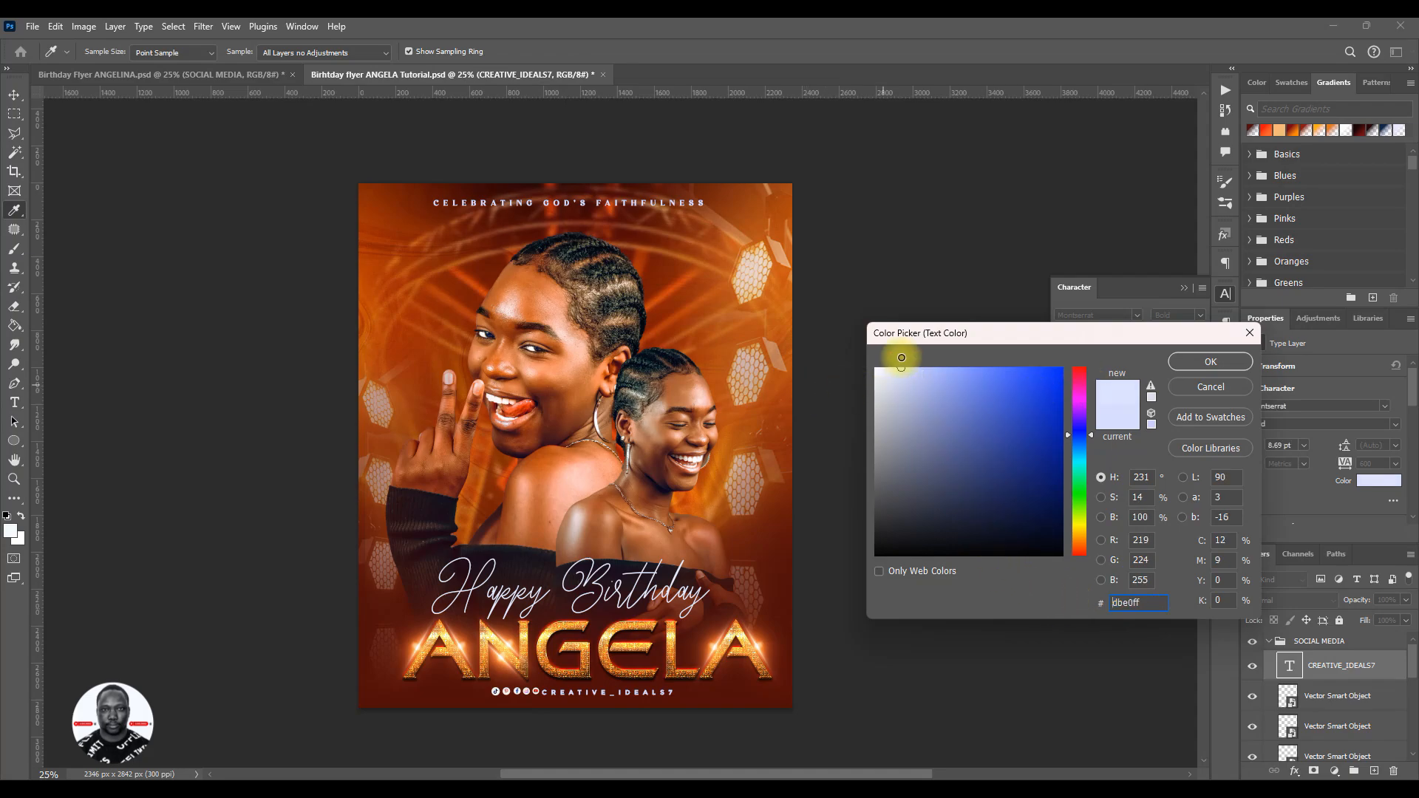
{"action": "left_click", "coordinate": [1182, 365]}
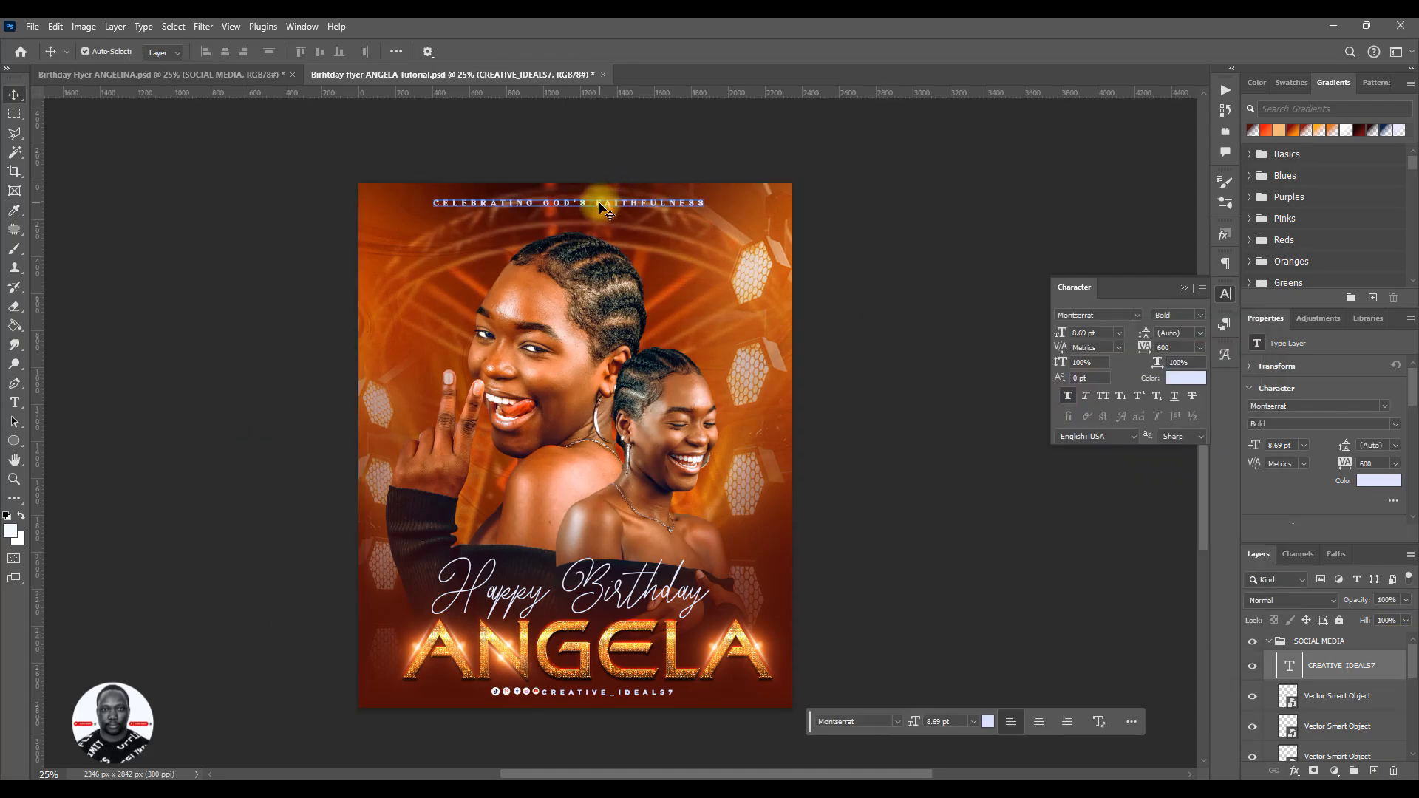
- Check the text color of the CELEBRATING GOD'S FAITHFULNESS heading and keep it as it is
{"action": "left_click", "coordinate": [604, 208]}
{"action": "left_click", "coordinate": [990, 729]}
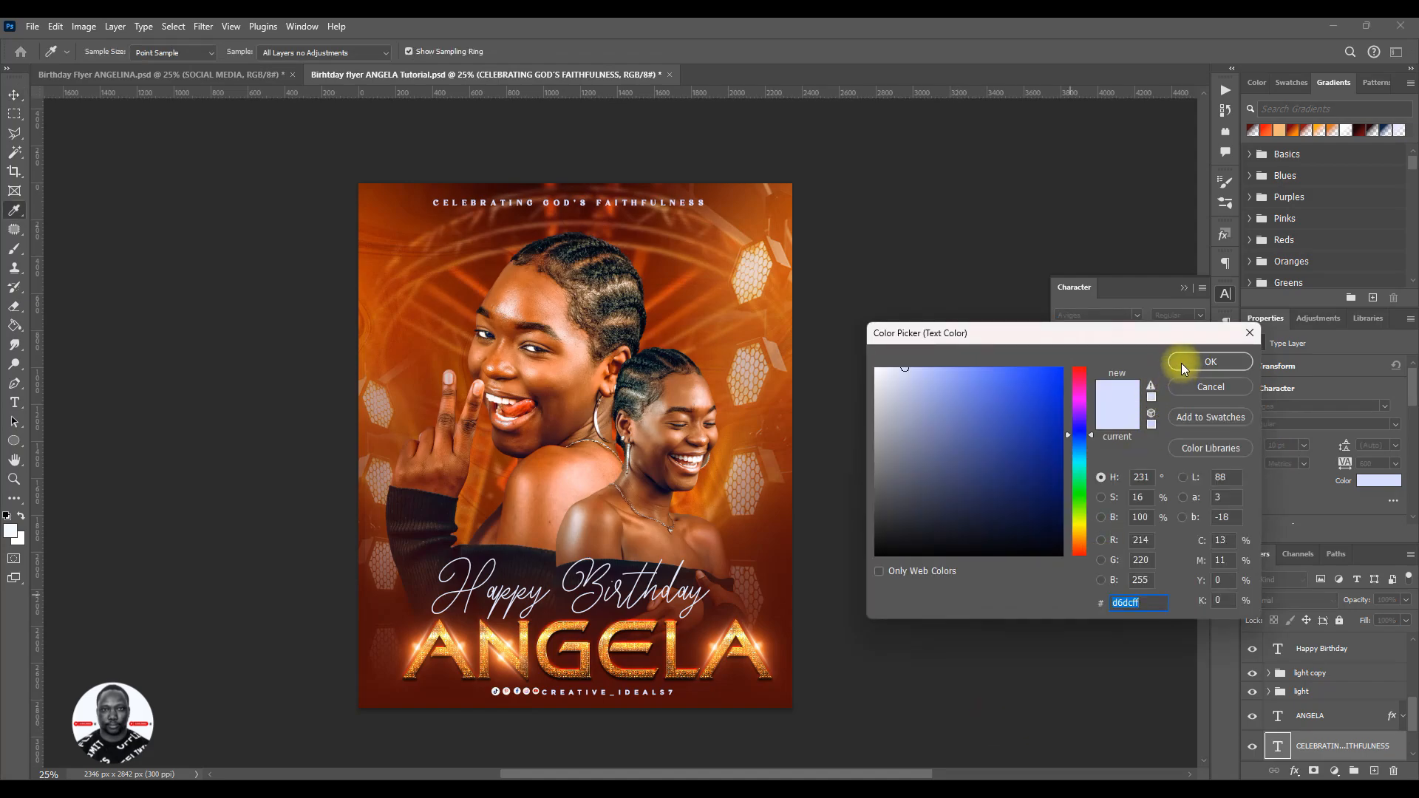
{"action": "left_click", "coordinate": [1182, 362]}
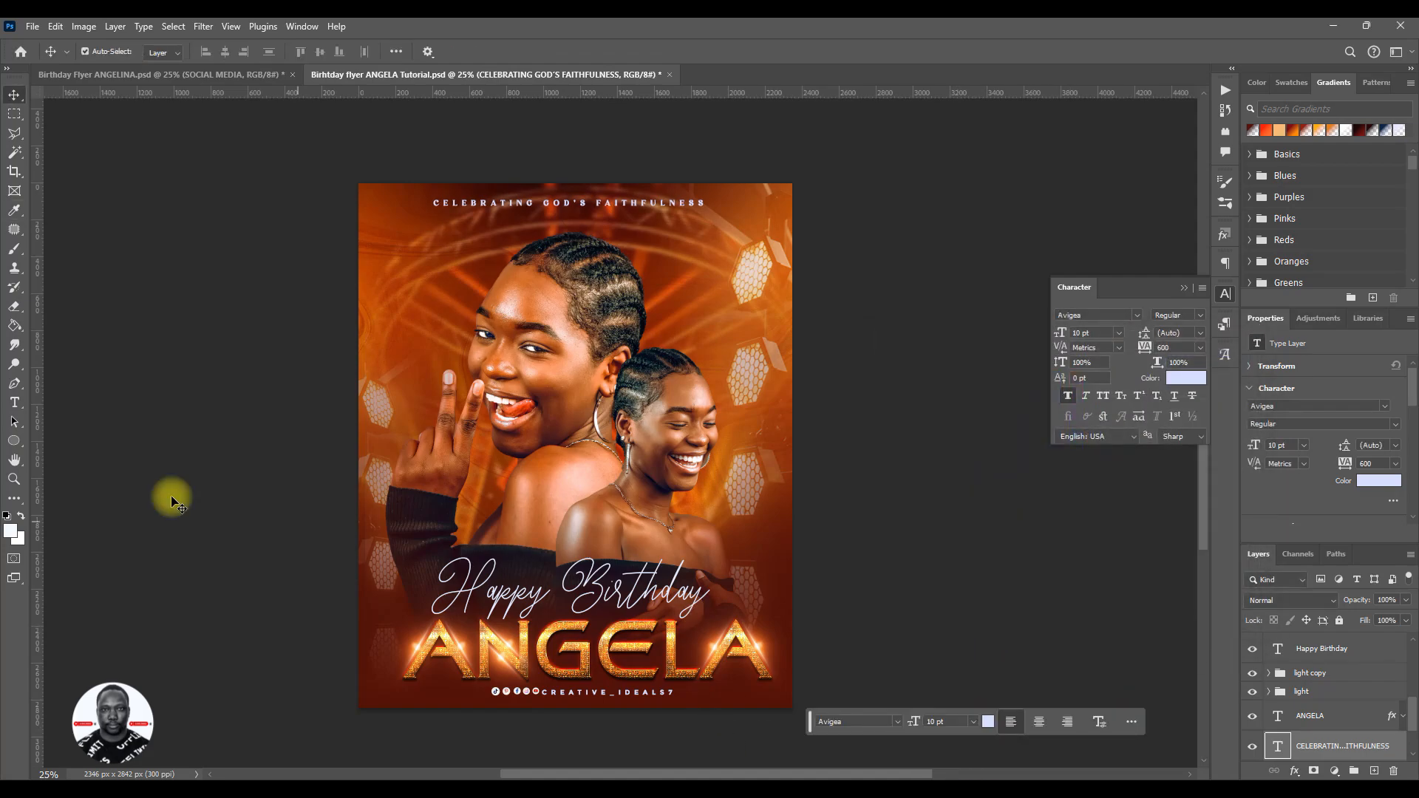
- Save the working flyer and switch to the finished reference flyer document
{"action": "key", "text": "ctrl"}
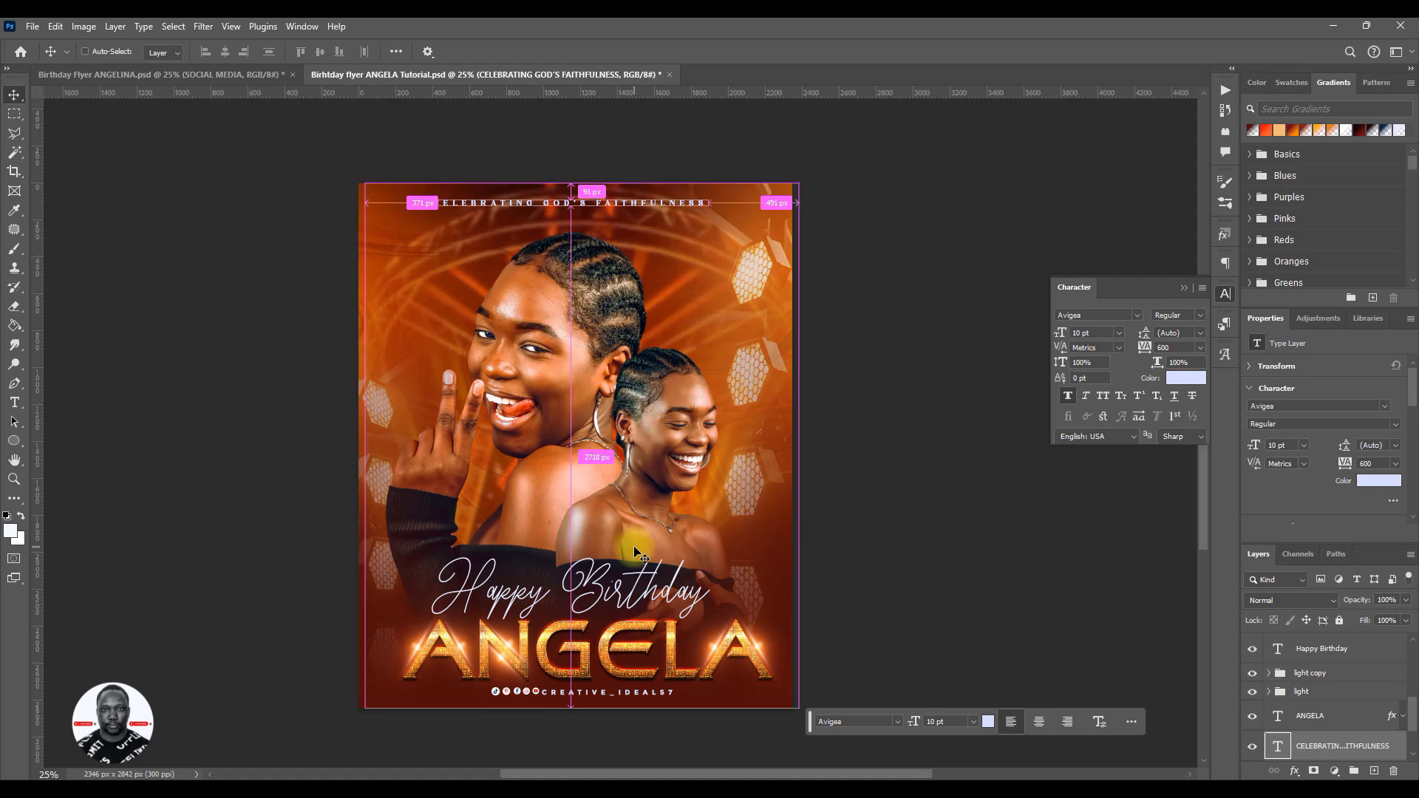
{"action": "key", "text": "ctrl+s"}
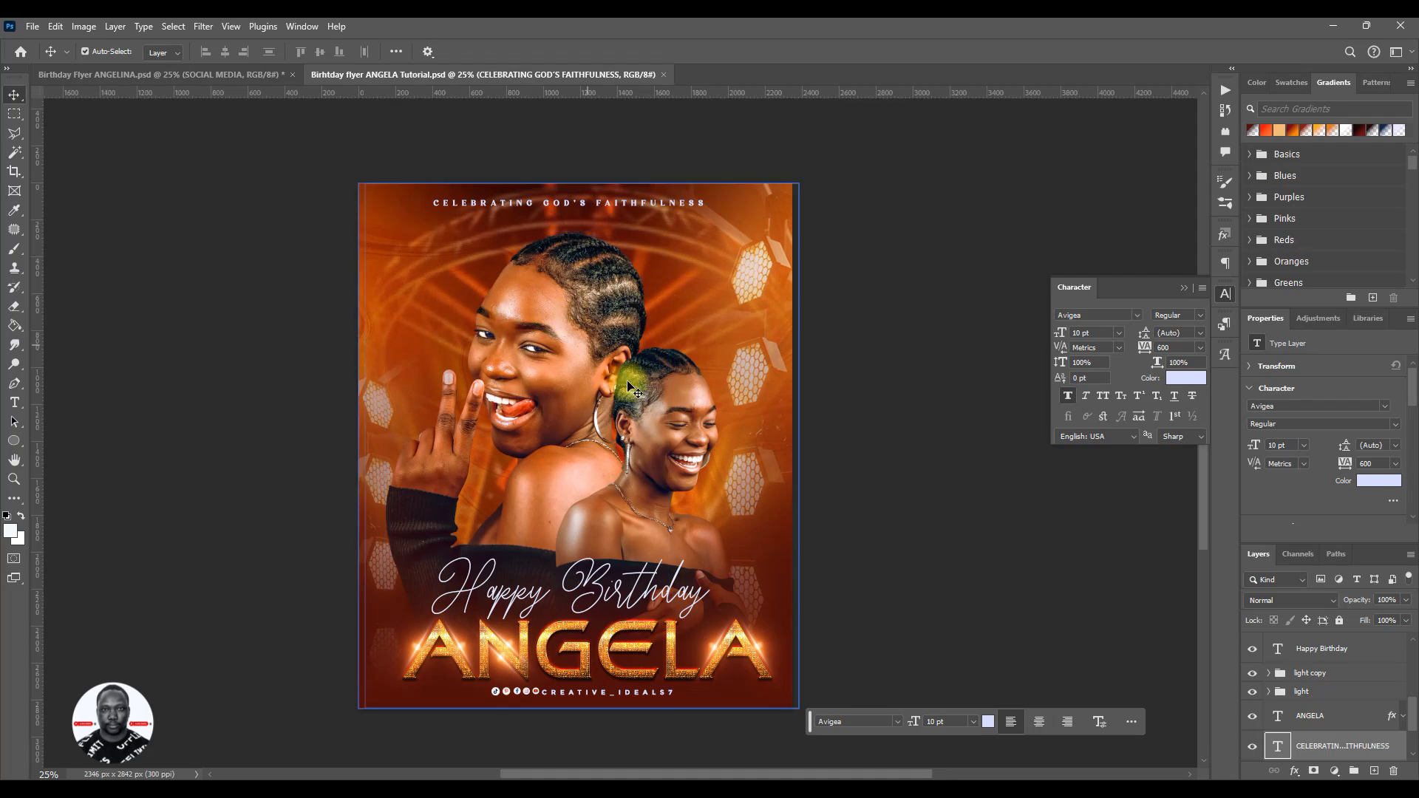
{"action": "left_click", "coordinate": [240, 74]}
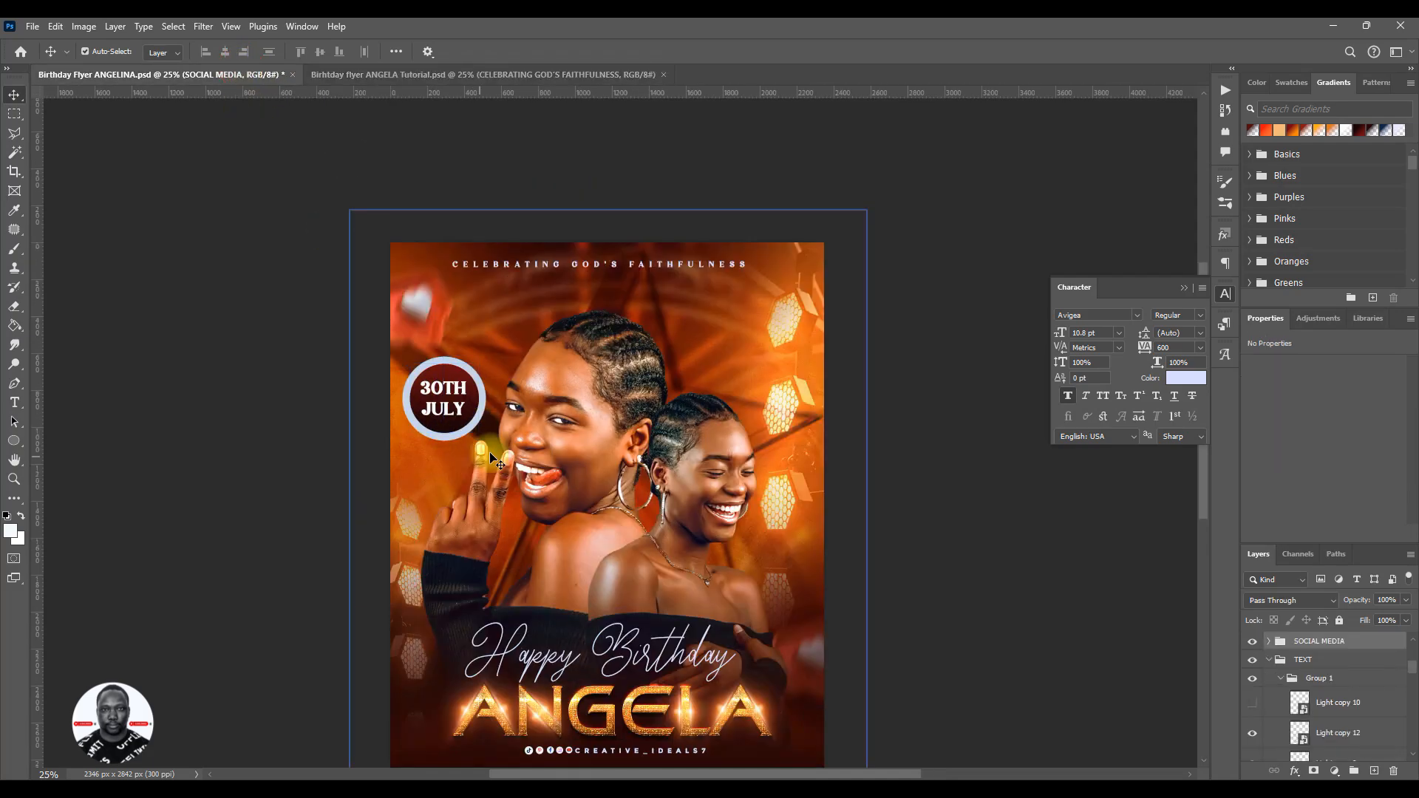
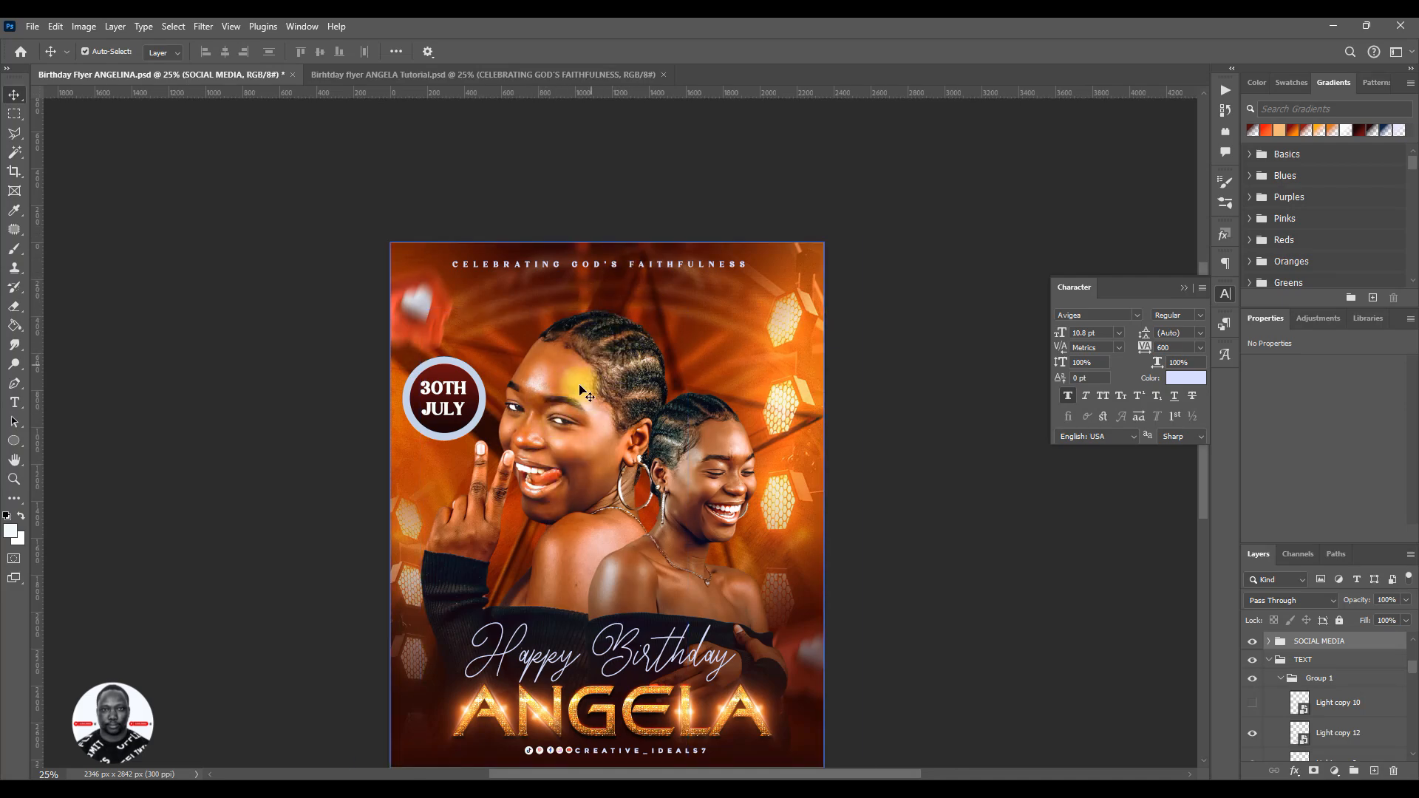
- Switch to the tutorial reference flyer, expand its BG group and select the gold-textured Layer 1
{"action": "left_click", "coordinate": [508, 81]}
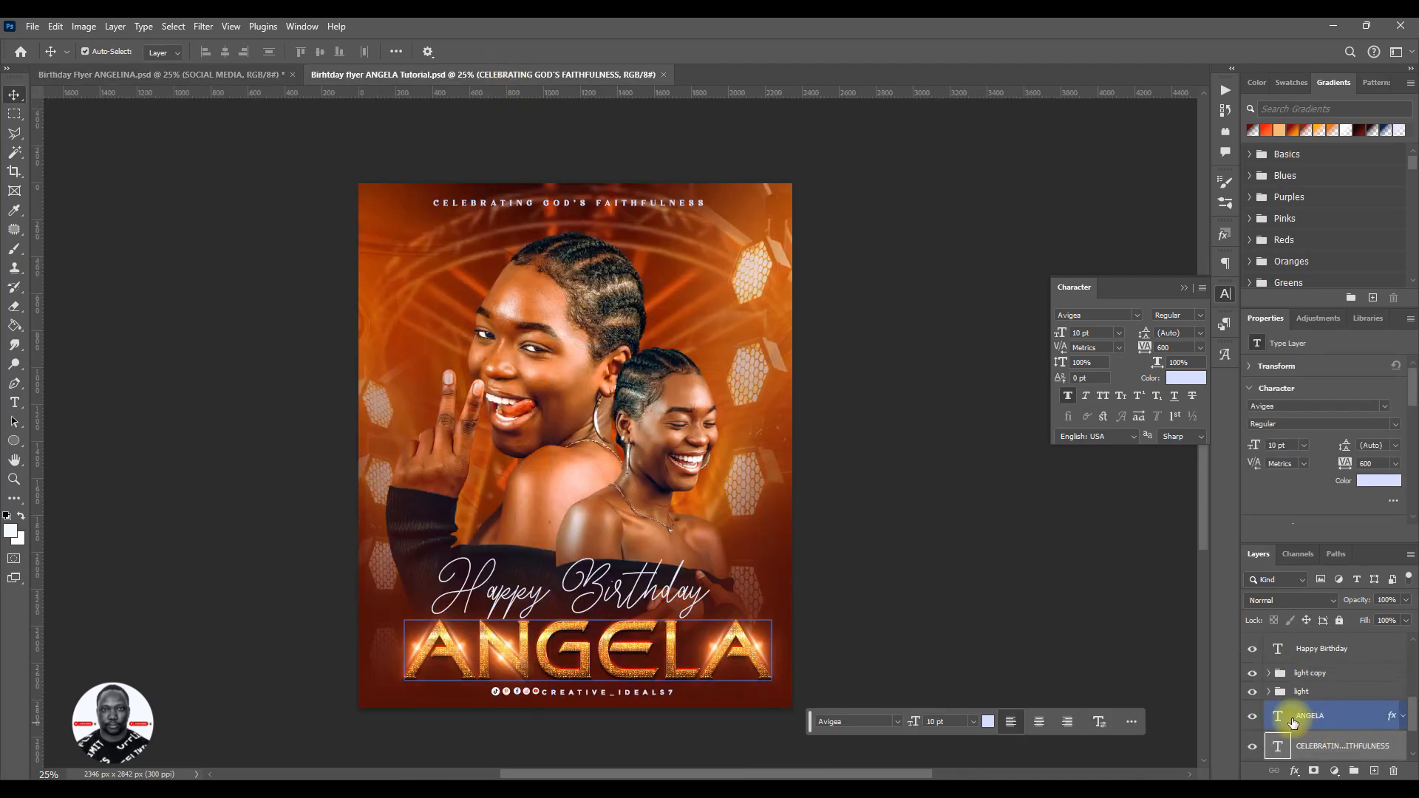
{"action": "scroll", "coordinate": [1408, 736], "scroll_direction": "down", "scroll_amount": 3}
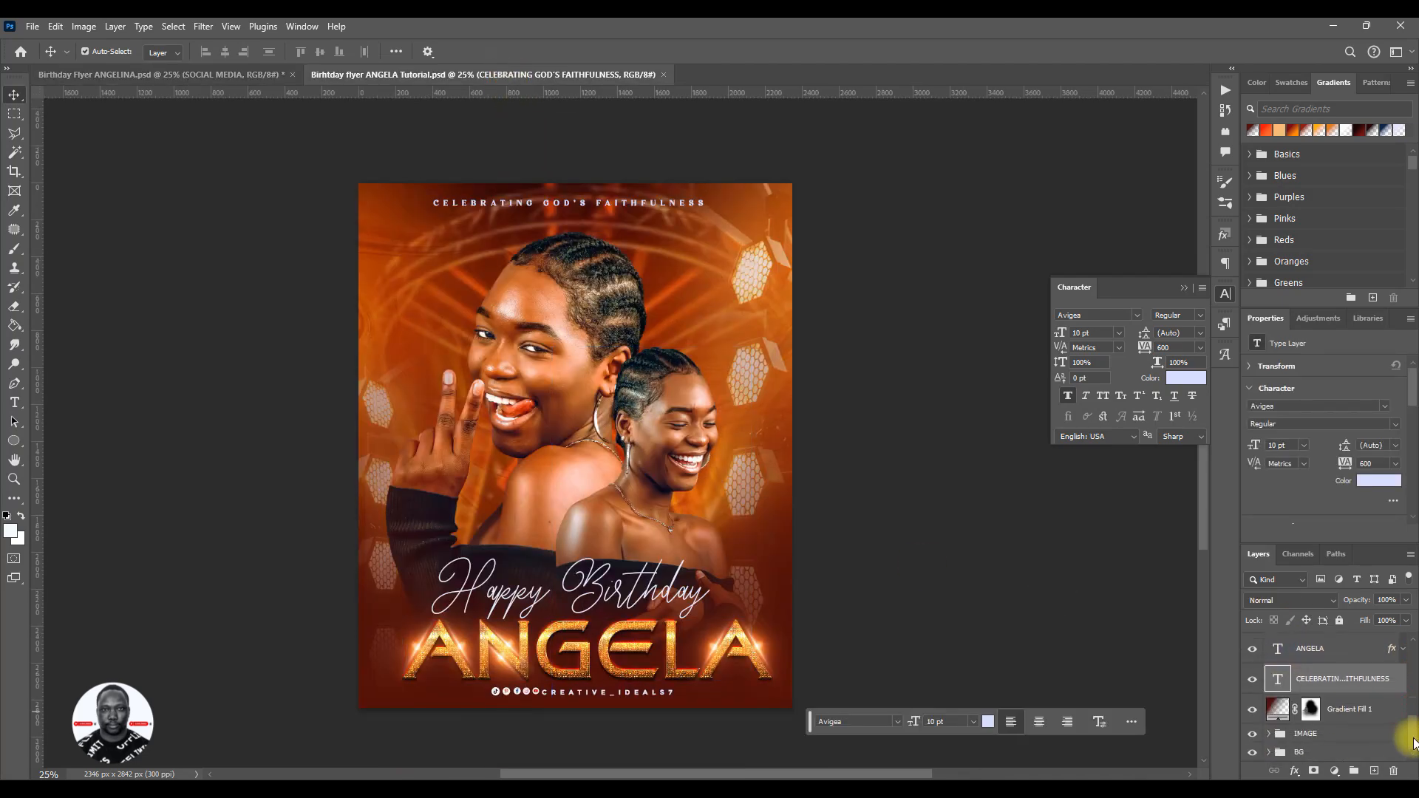
{"action": "left_click", "coordinate": [1275, 754]}
{"action": "left_click", "coordinate": [1269, 753]}
{"action": "scroll", "coordinate": [1302, 740], "scroll_direction": "down", "scroll_amount": 1}
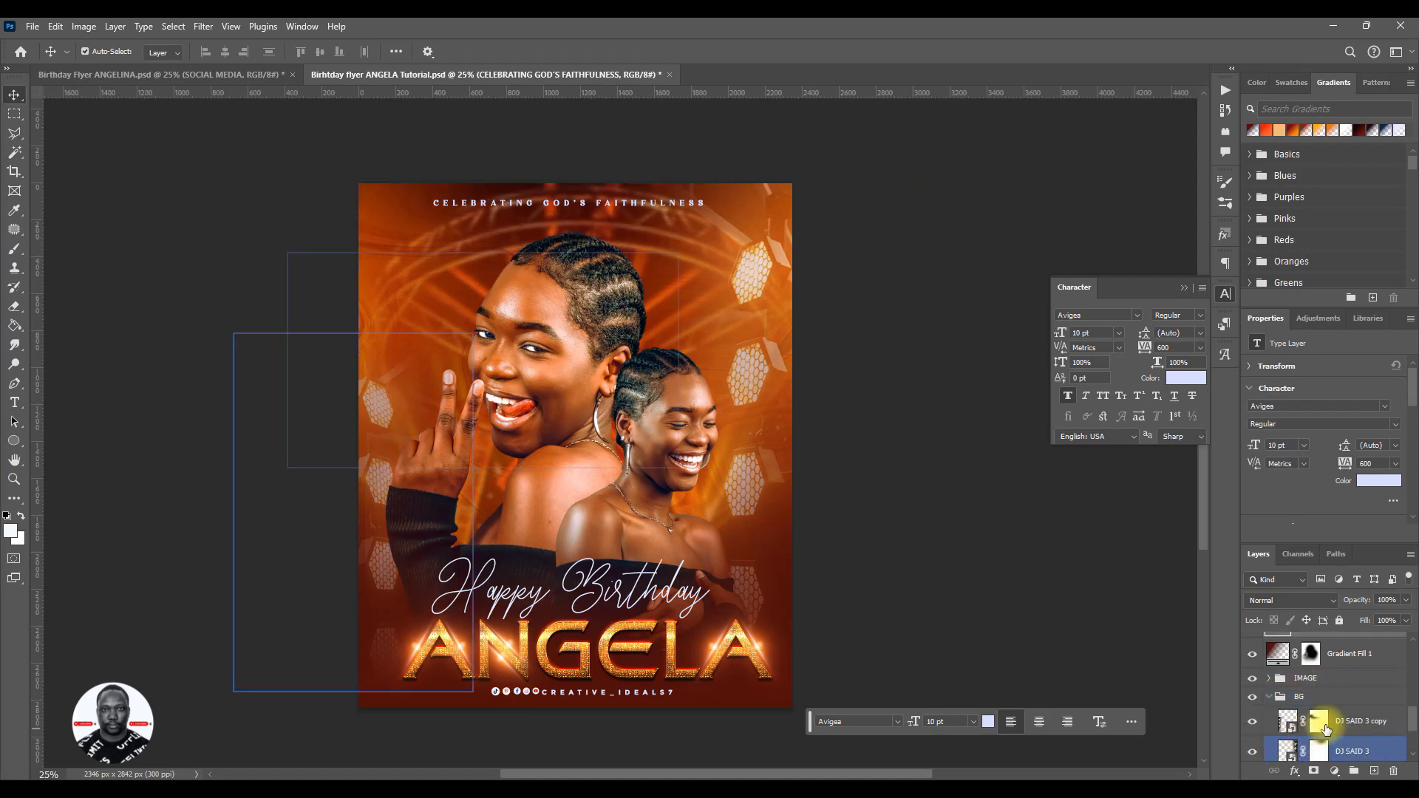
{"action": "scroll", "coordinate": [1319, 738], "scroll_direction": "down", "scroll_amount": 1}
{"action": "left_click", "coordinate": [1321, 741]}
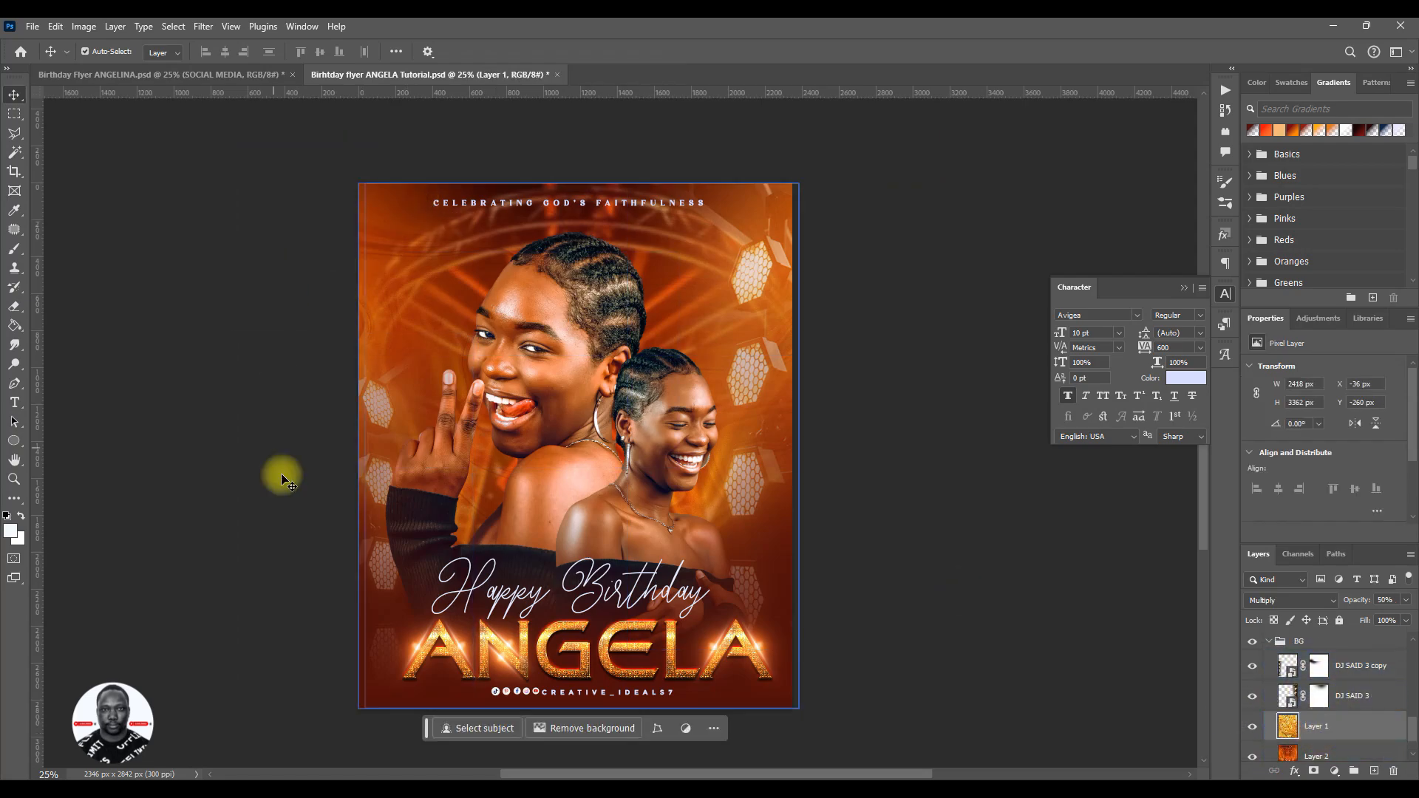
- Switch to File Explorer, find the golden stereo stars image in PSD > PNG FILES and place it in the flyer above Layer 1
{"action": "left_click", "coordinate": [216, 791]}
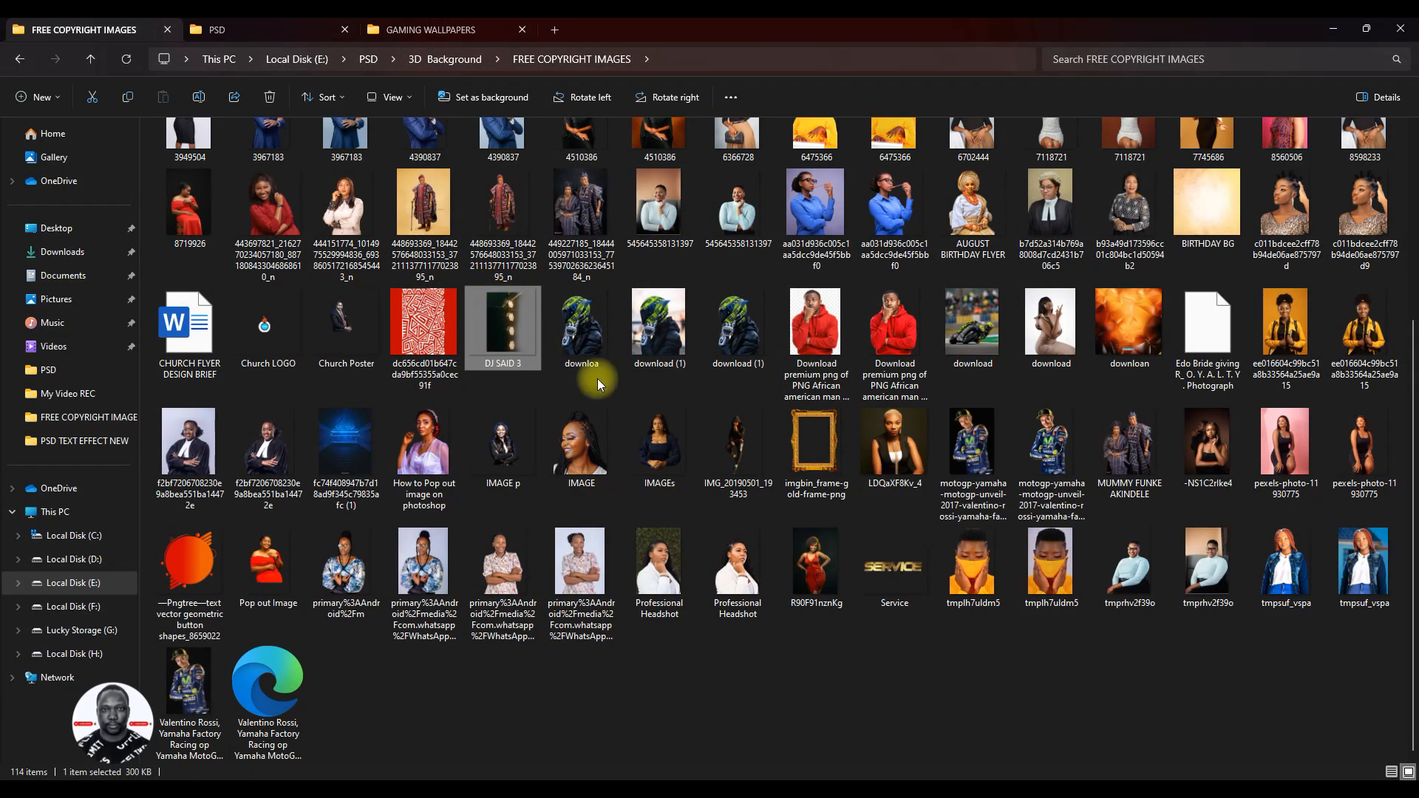
{"action": "scroll", "coordinate": [607, 378], "scroll_direction": "up", "scroll_amount": 4}
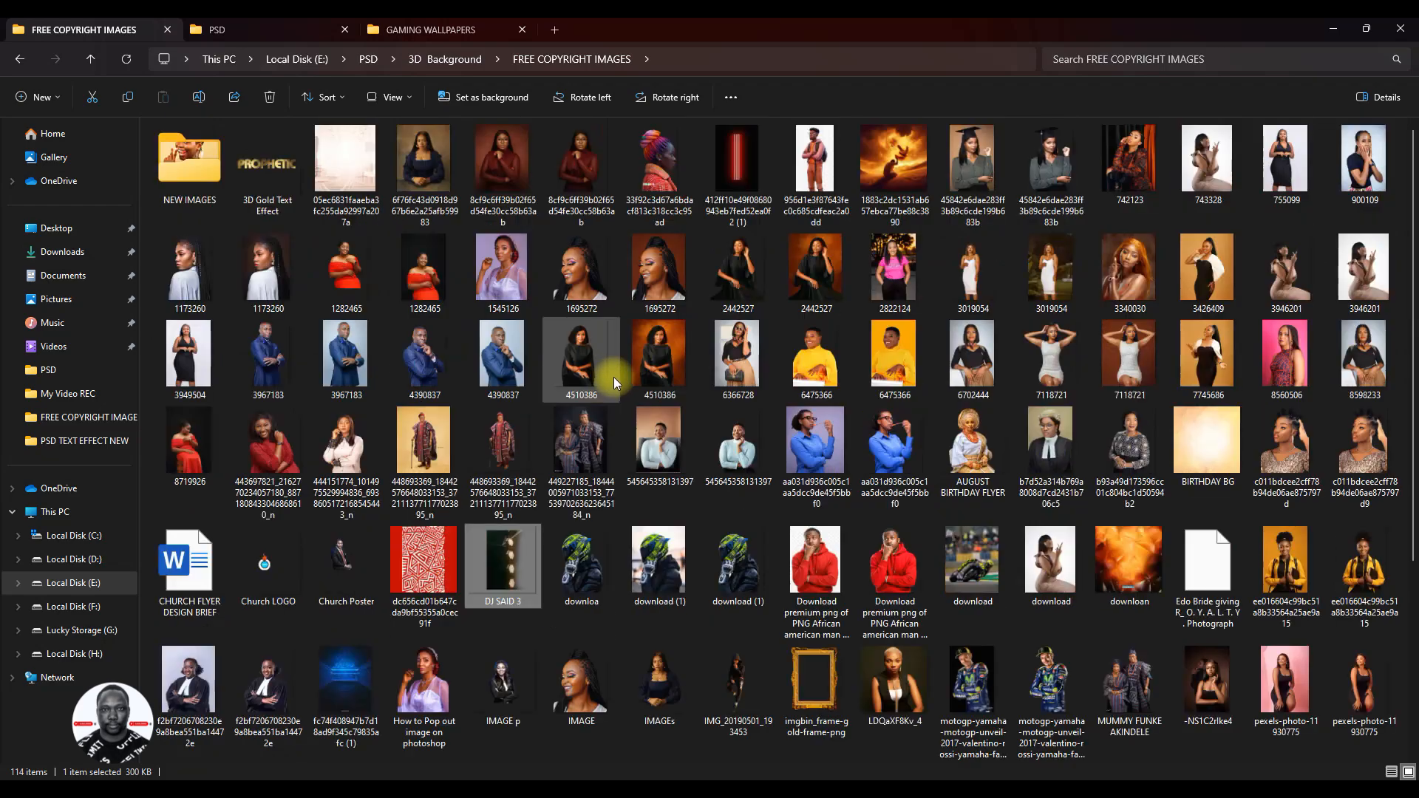
{"action": "left_click", "coordinate": [295, 28]}
{"action": "scroll", "coordinate": [390, 158], "scroll_direction": "up", "scroll_amount": 3}
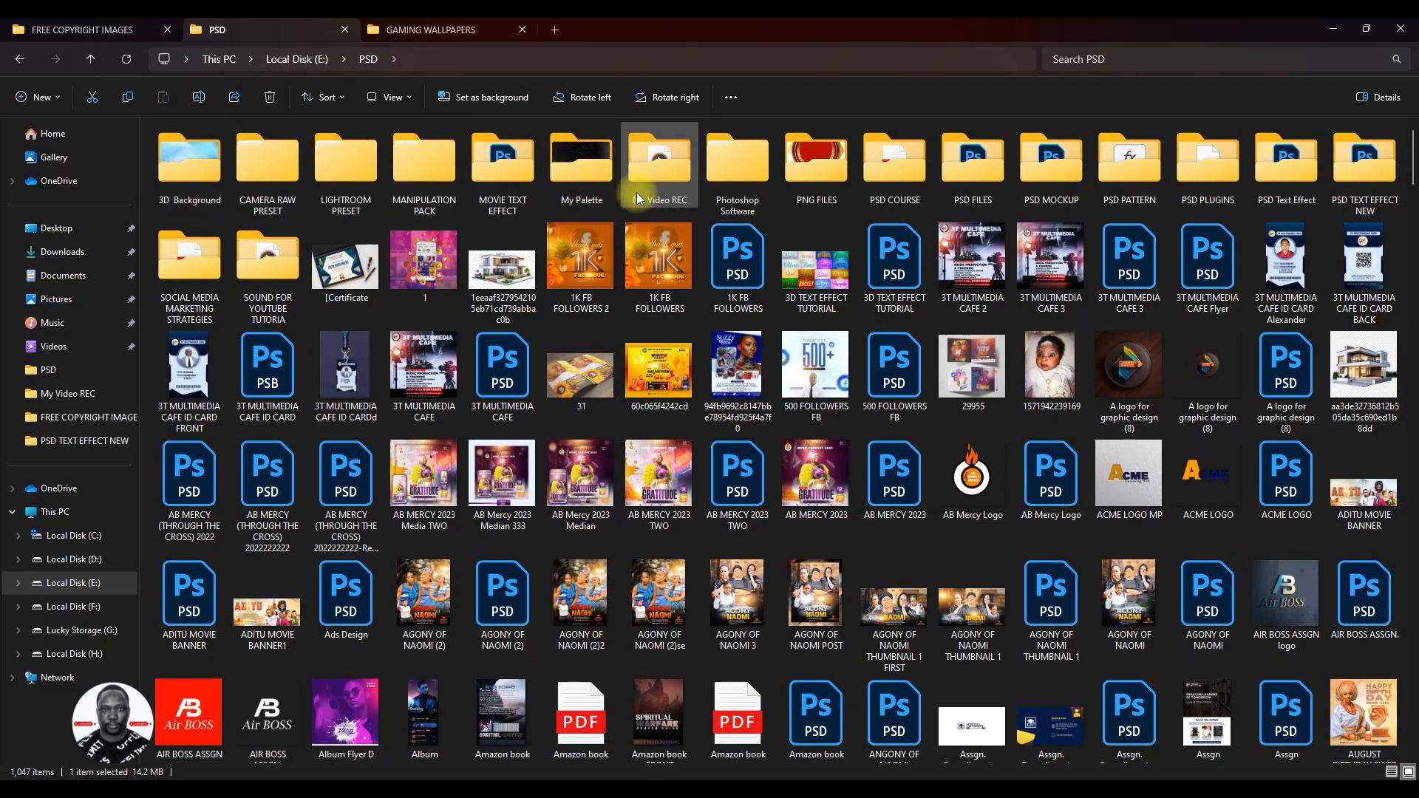
{"action": "double_click", "coordinate": [843, 177]}
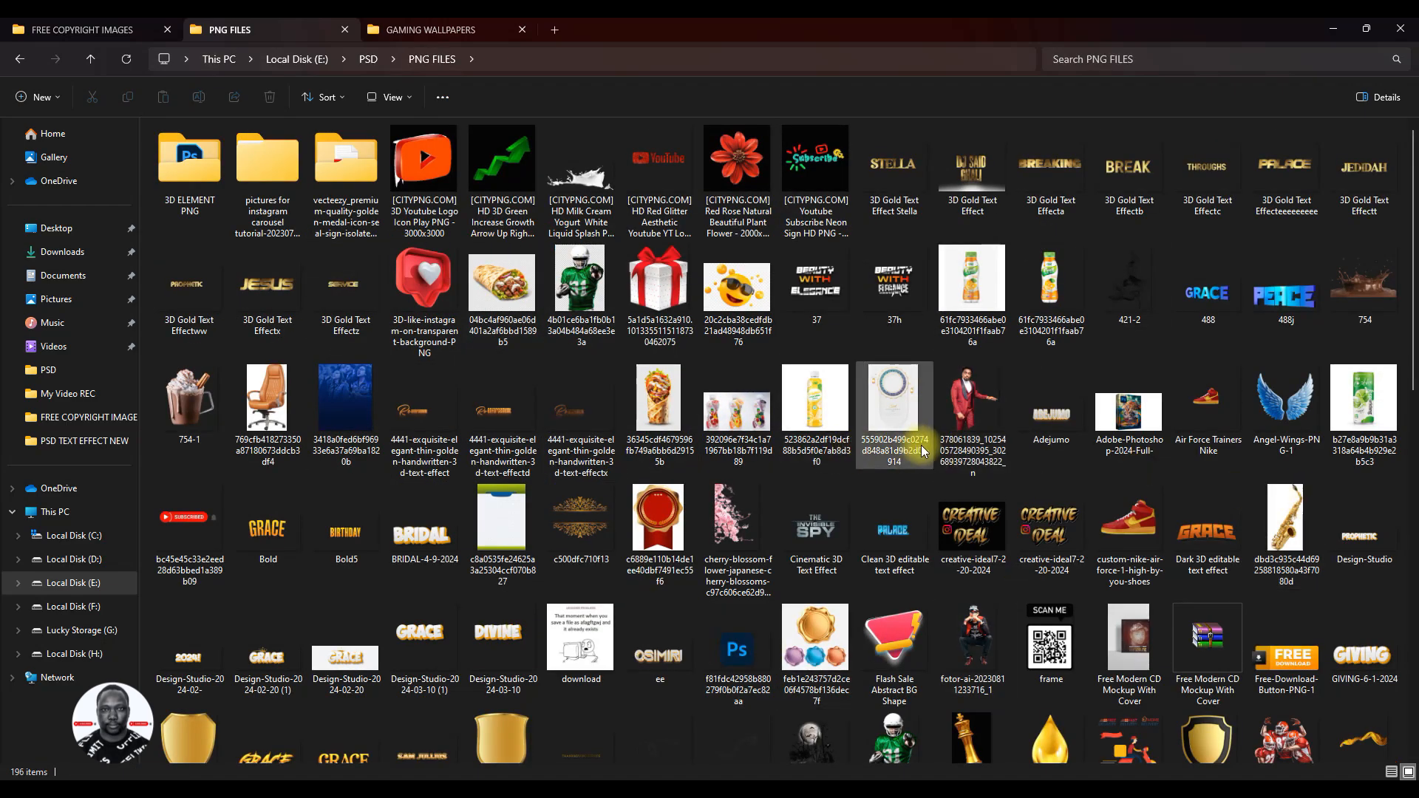
{"action": "scroll", "coordinate": [910, 444], "scroll_direction": "down", "scroll_amount": 10}
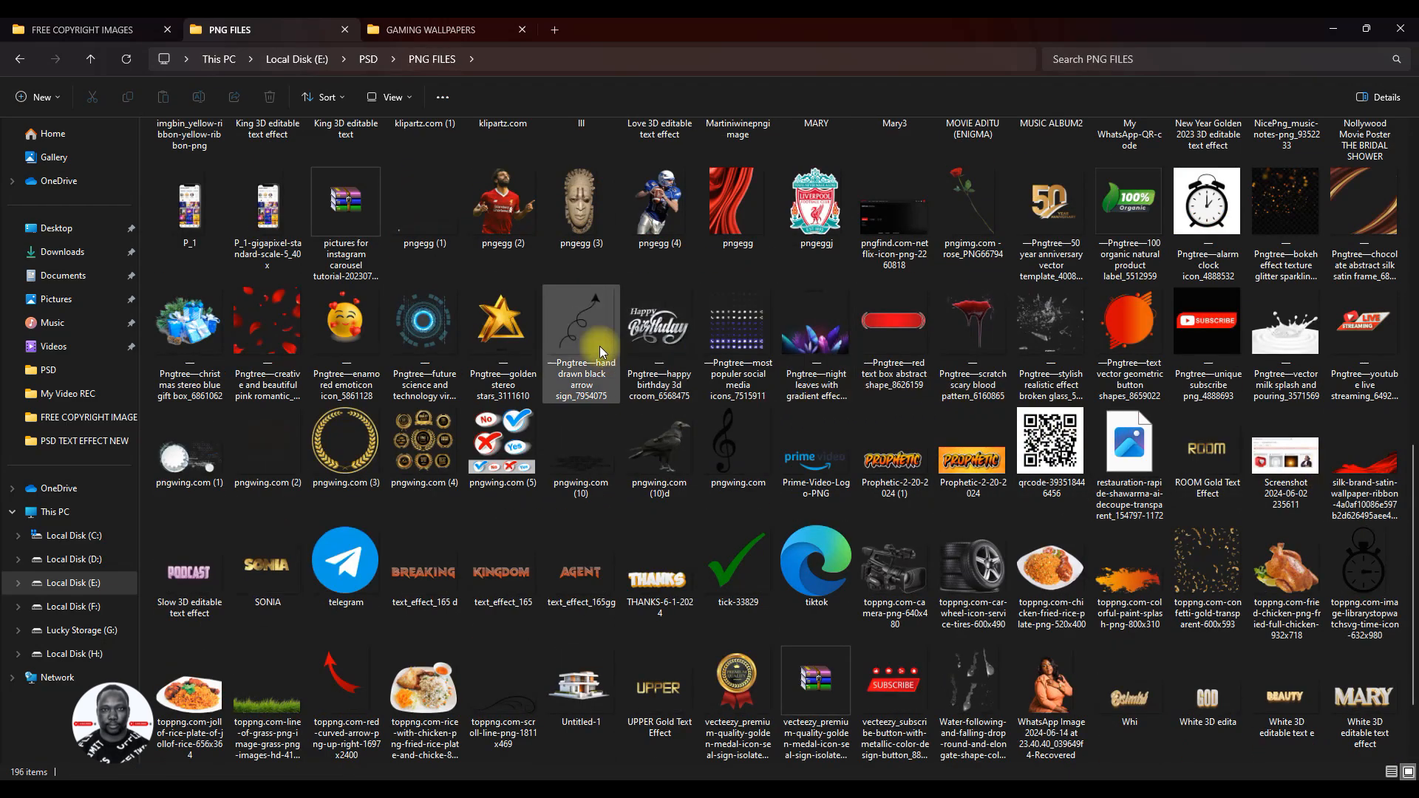
{"action": "left_click", "coordinate": [501, 326]}
{"action": "left_click_drag", "start_coordinate": [500, 325], "coordinate": [557, 489]}
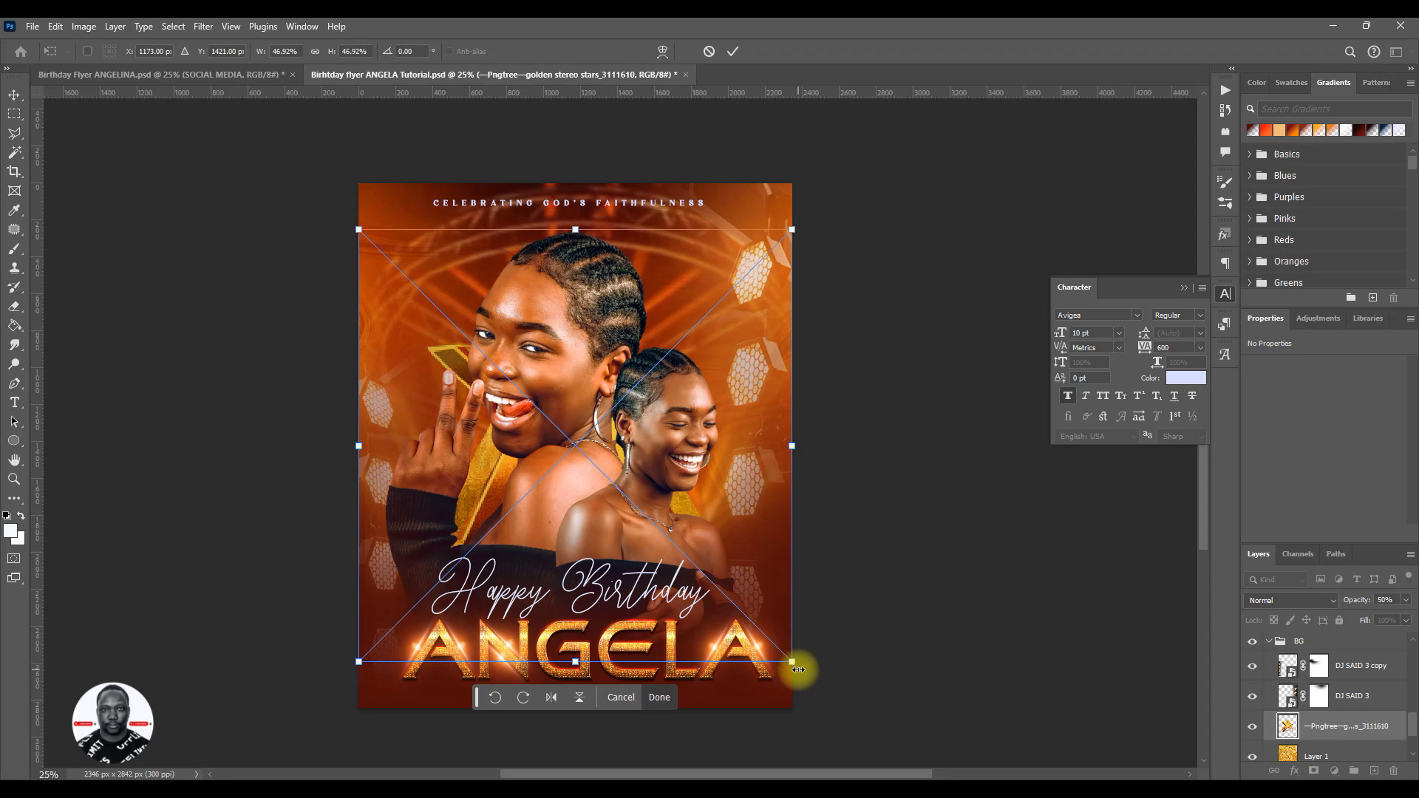
- Scale the placed golden star to about 67%, centre it behind the portraits, commit the placement and save the flyer
{"action": "left_click_drag", "start_coordinate": [793, 664], "coordinate": [895, 750]}
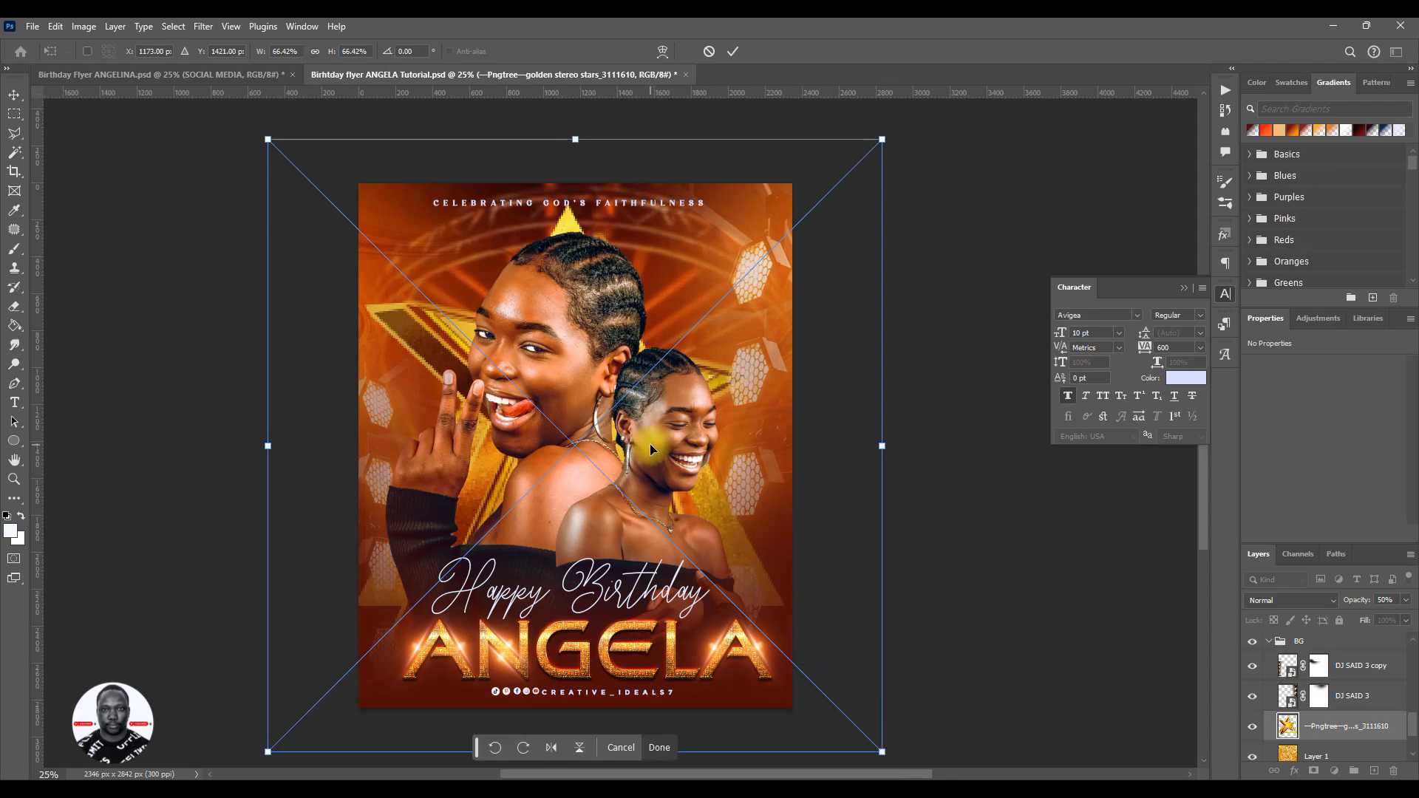
{"action": "left_click_drag", "start_coordinate": [650, 444], "coordinate": [662, 436]}
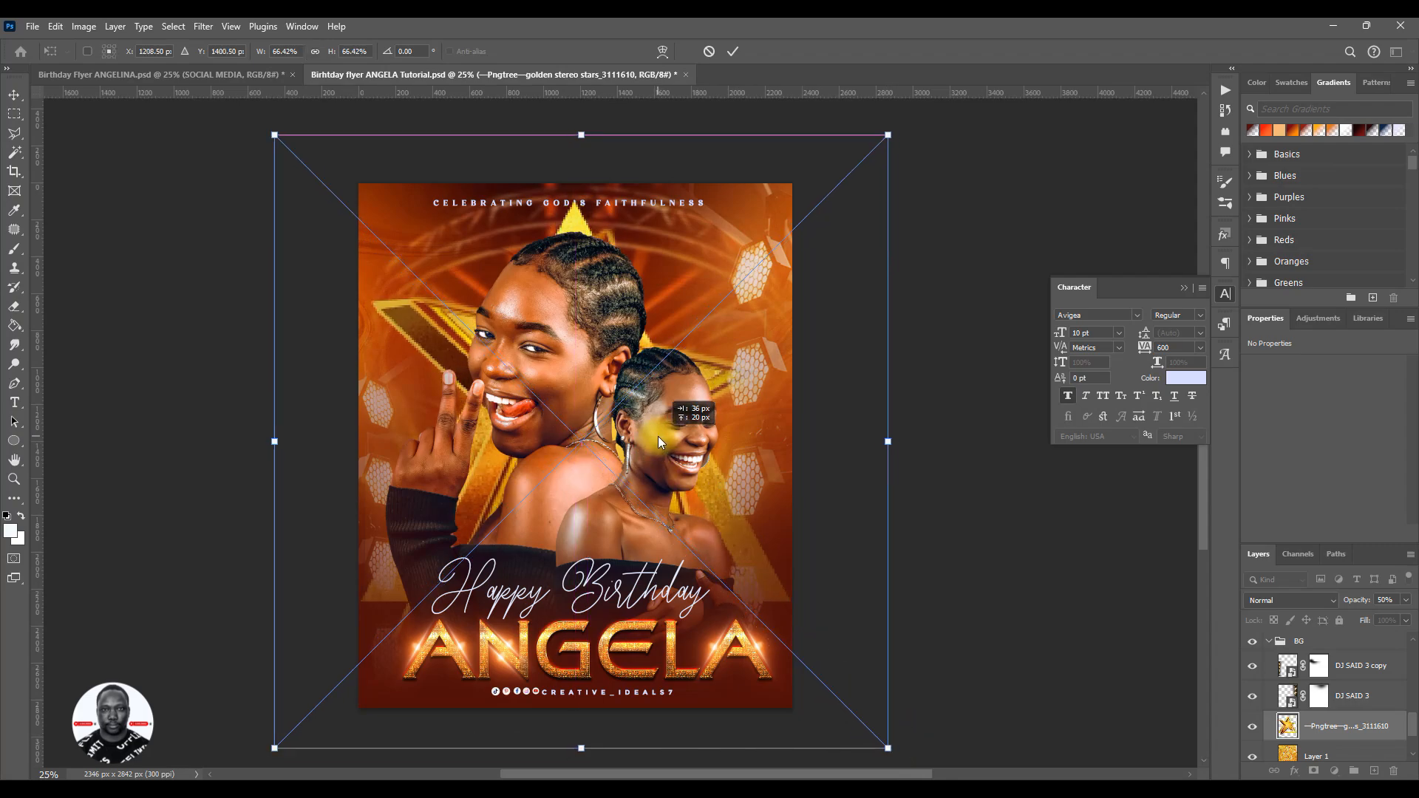
{"action": "left_click_drag", "start_coordinate": [659, 439], "coordinate": [652, 439]}
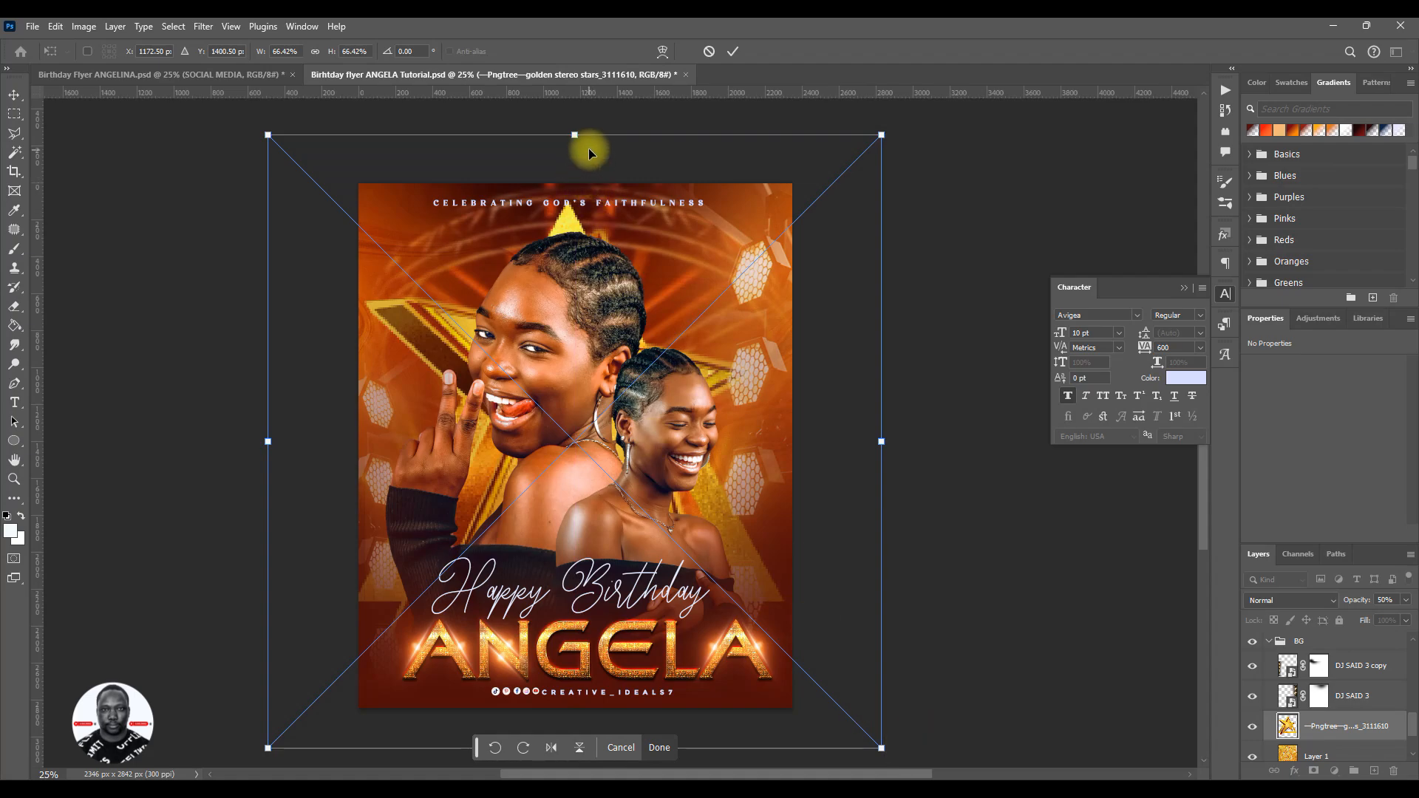
{"action": "left_click_drag", "start_coordinate": [579, 137], "coordinate": [578, 140]}
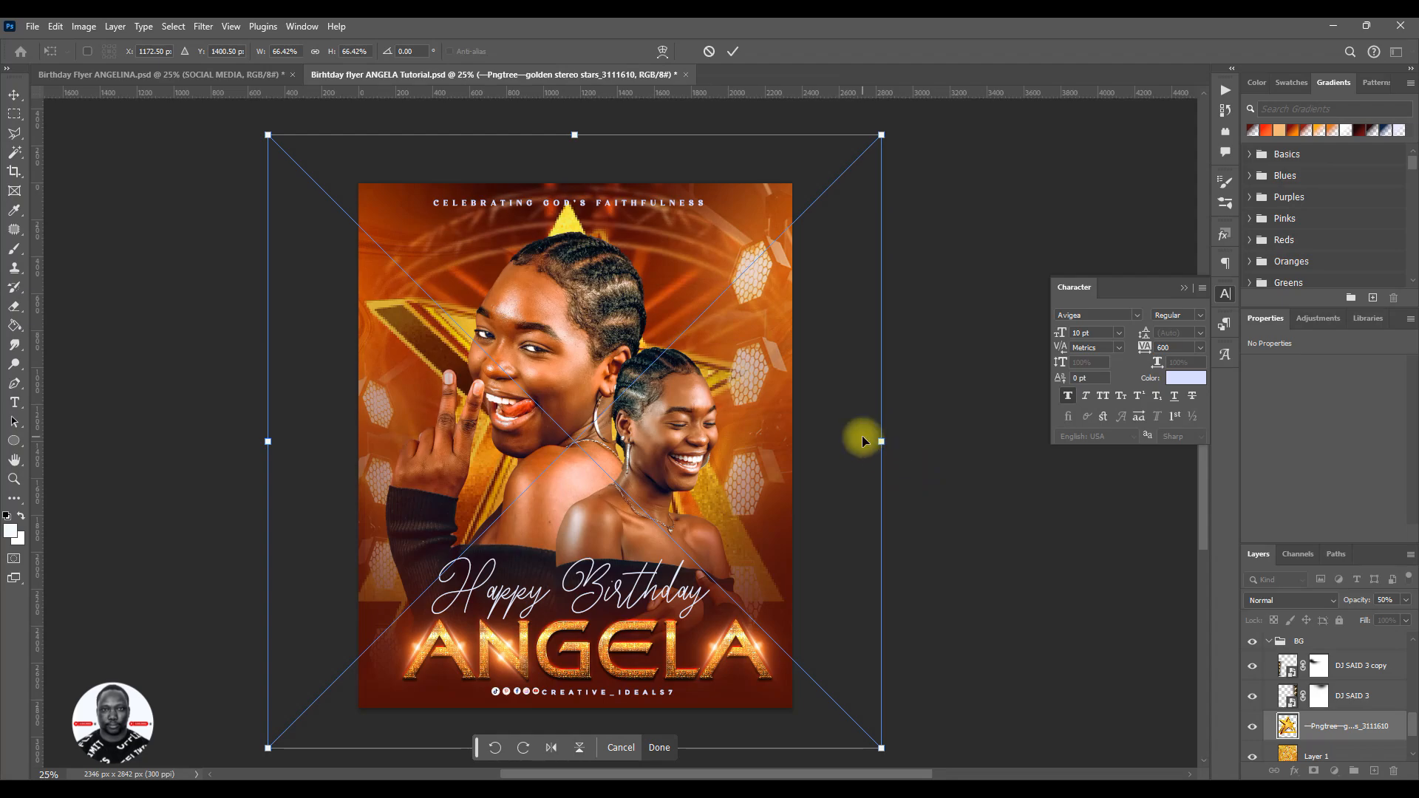
{"action": "left_click_drag", "start_coordinate": [883, 441], "coordinate": [890, 441]}
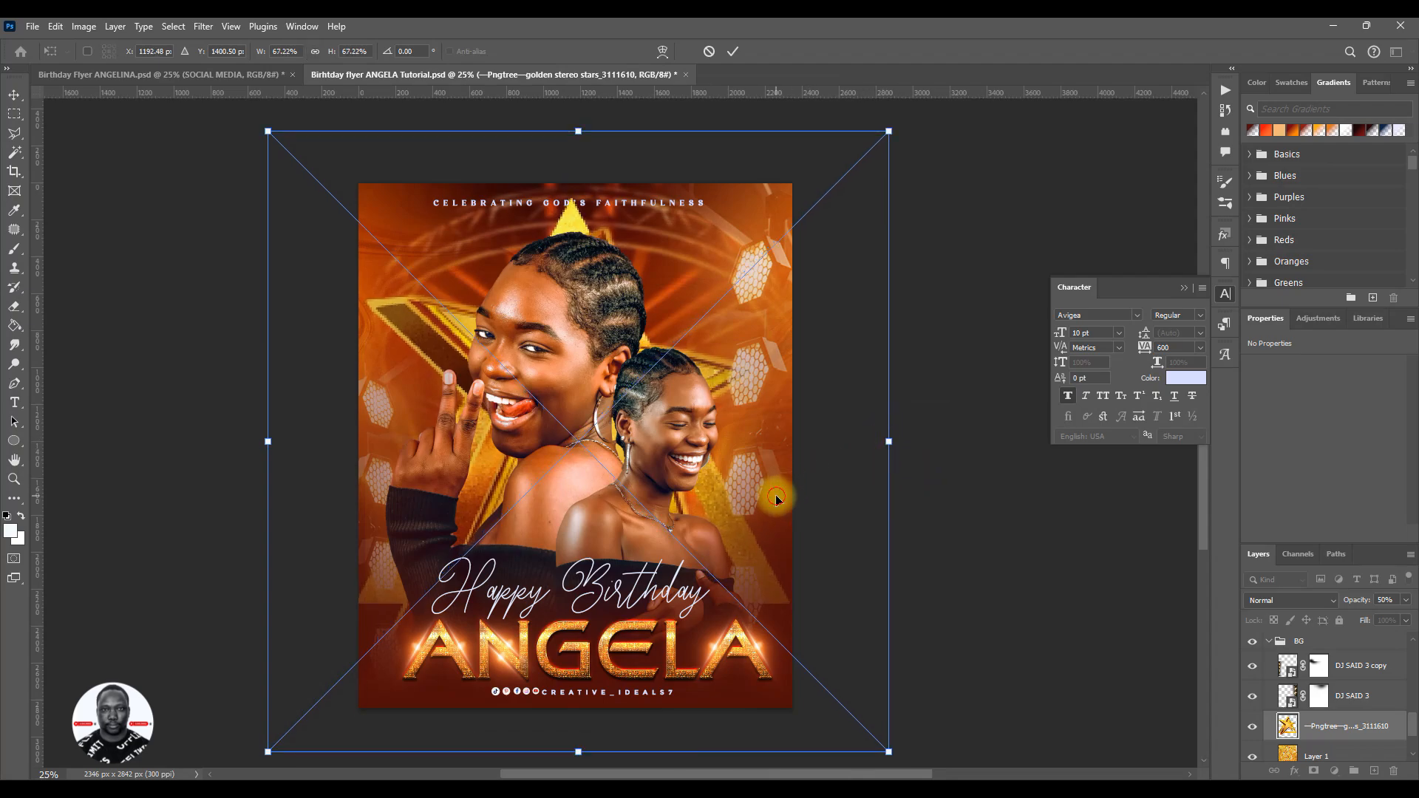
{"action": "left_click_drag", "start_coordinate": [769, 493], "coordinate": [776, 507]}
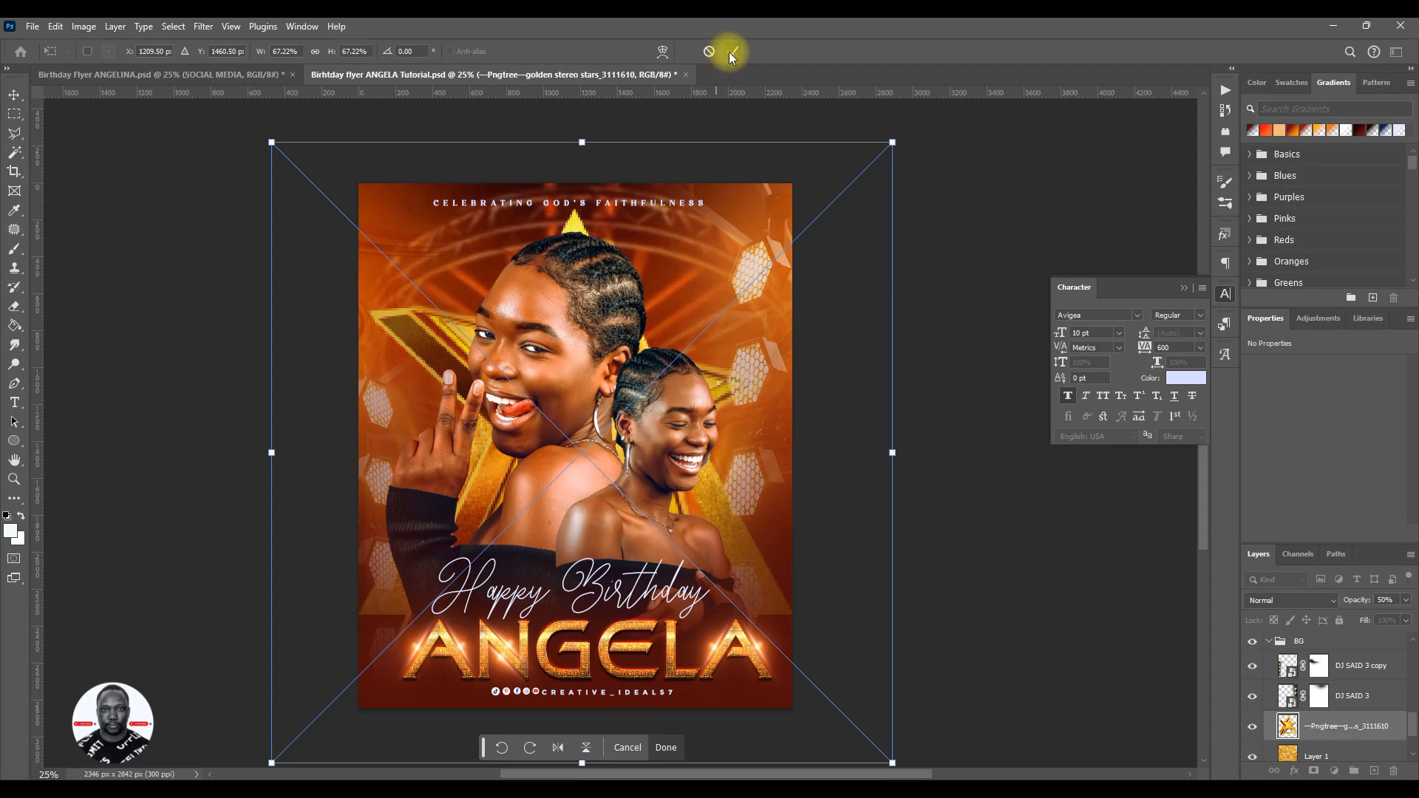
{"action": "left_click", "coordinate": [730, 51]}
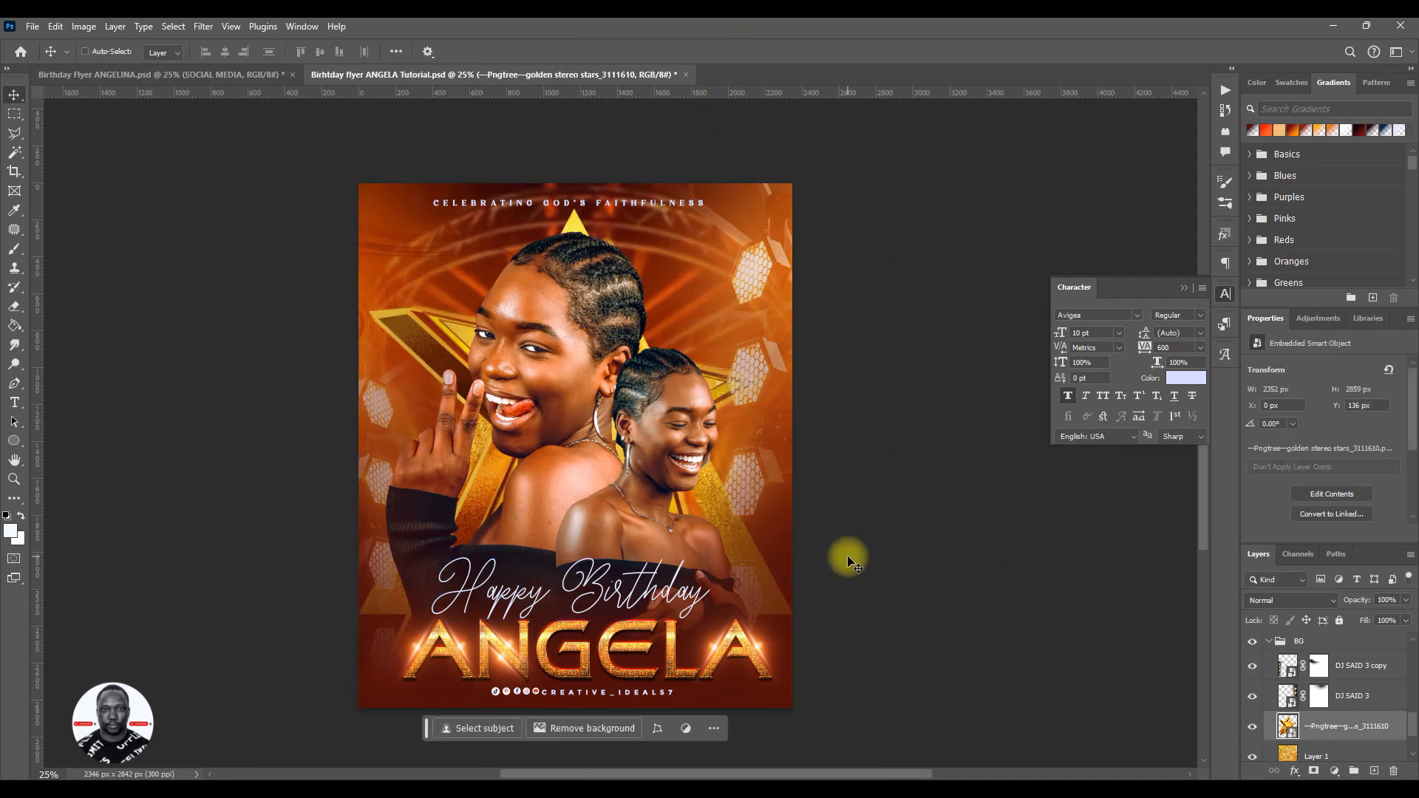
{"action": "key", "text": "ctrl+s"}
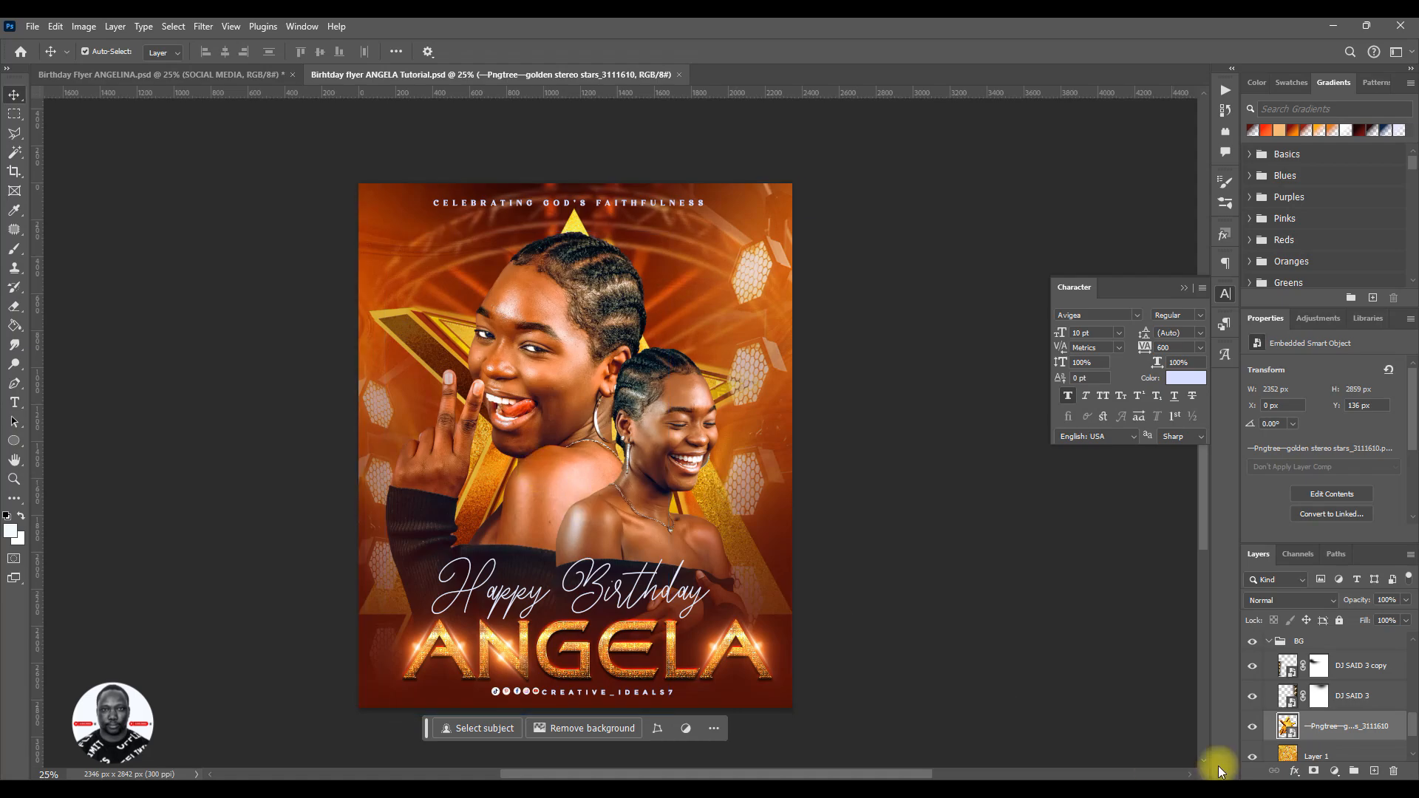
- Hide the IMAGE group and set the golden star layer's blend mode to Multiply
{"action": "scroll", "coordinate": [1316, 695], "scroll_direction": "up", "scroll_amount": 1}
{"action": "left_click", "coordinate": [1283, 696]}
{"action": "scroll", "coordinate": [1268, 717], "scroll_direction": "up", "scroll_amount": 1}
{"action": "left_click", "coordinate": [1257, 699]}
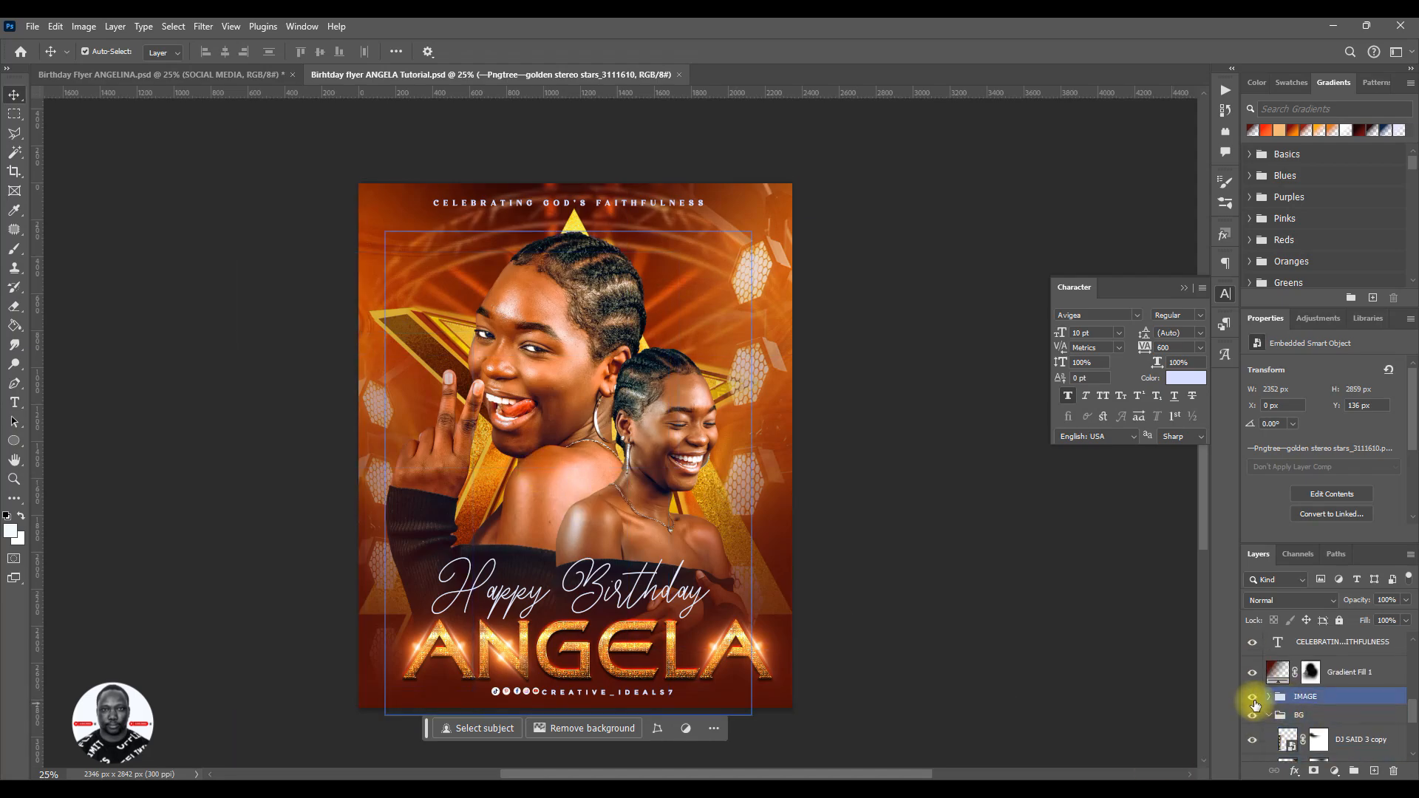
{"action": "left_click", "coordinate": [1252, 699]}
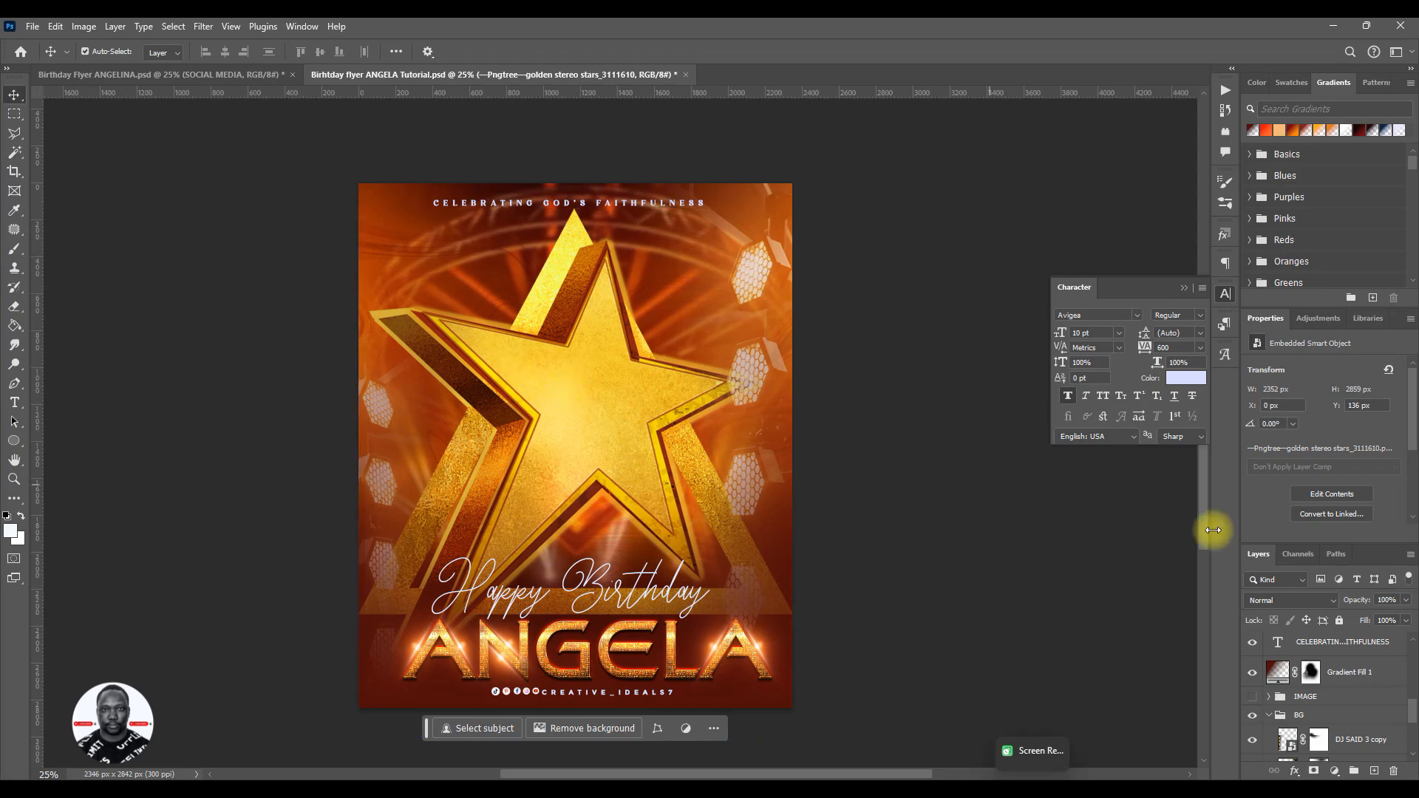
{"action": "left_click", "coordinate": [1277, 600]}
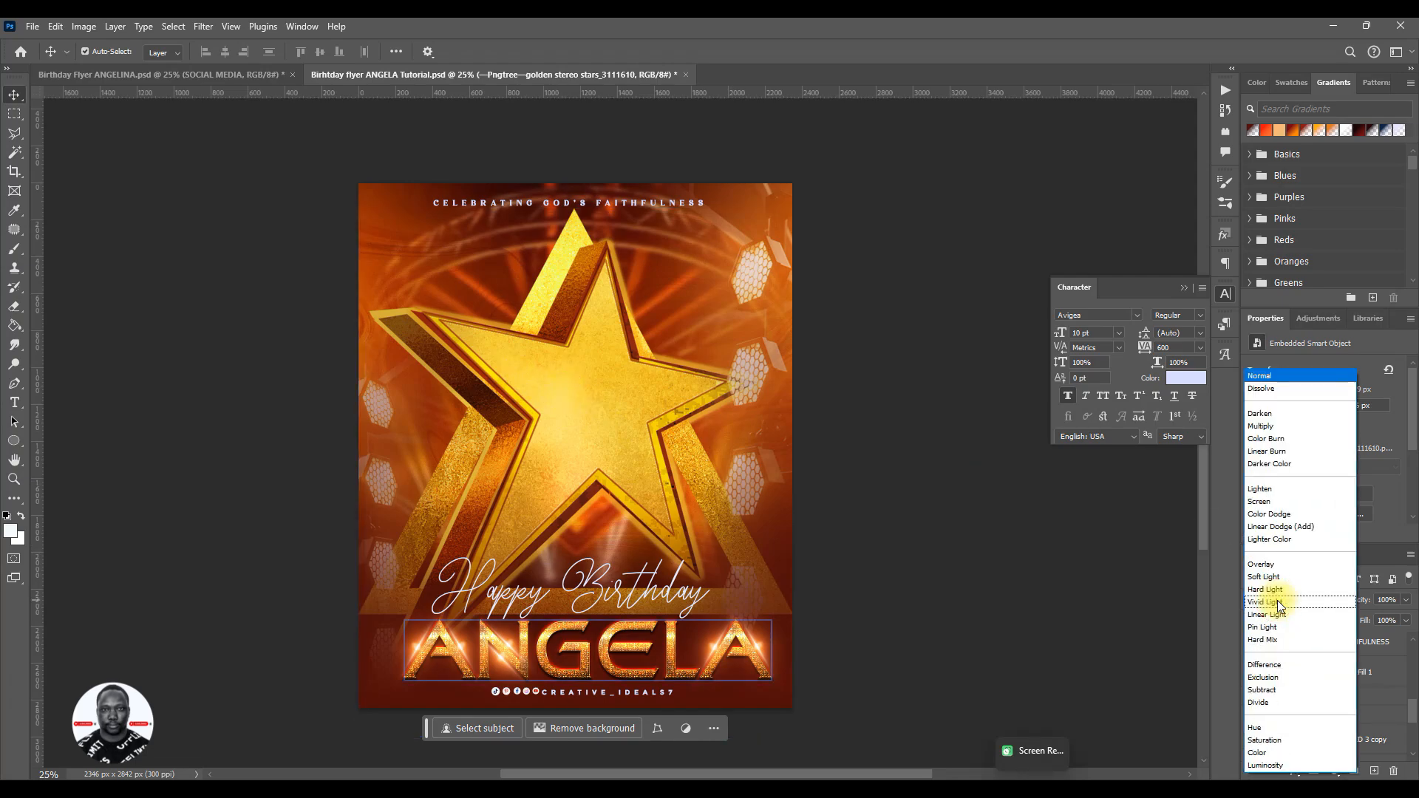
{"action": "left_click", "coordinate": [1272, 427]}
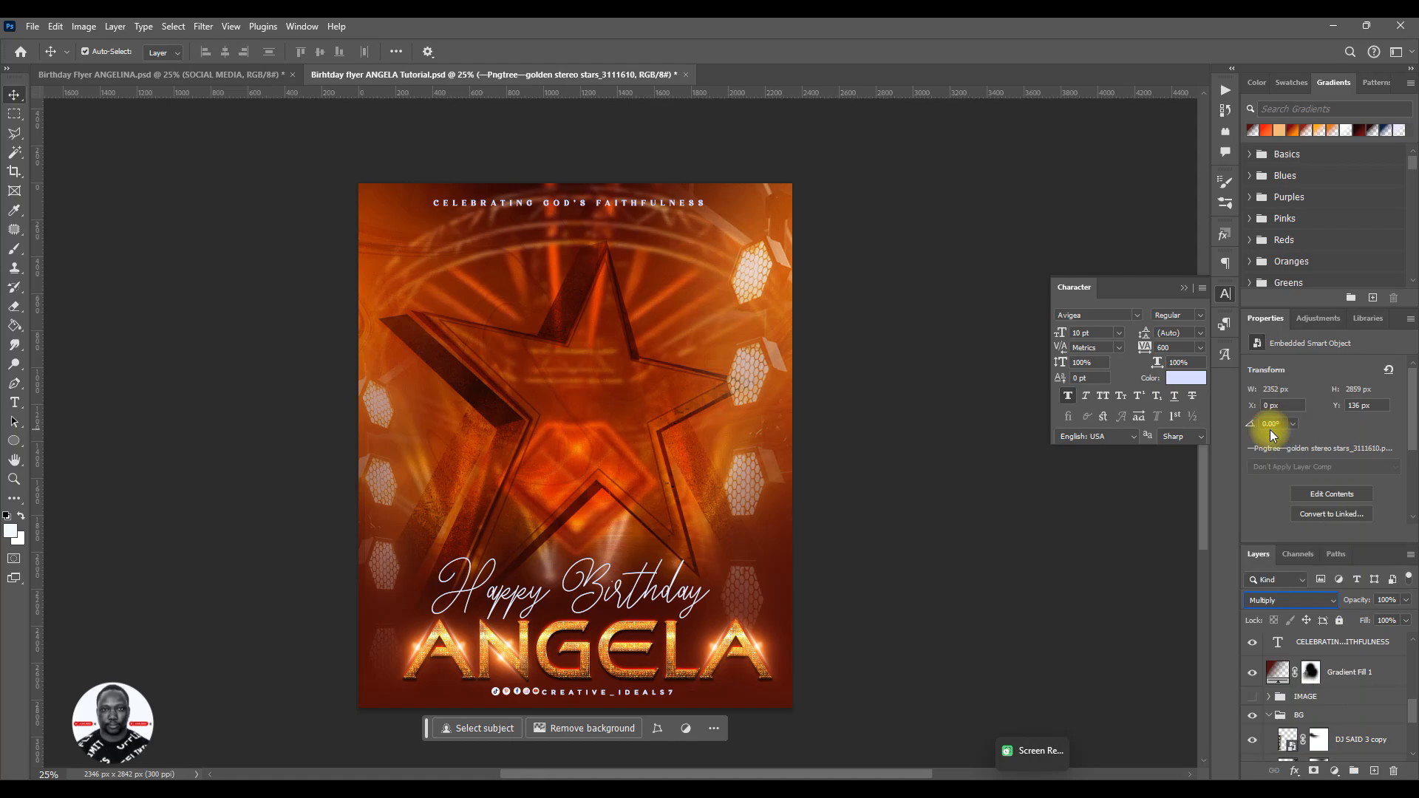
- Apply a Gaussian Blur with a 10.0 pixel radius to the golden star layer
{"action": "left_click", "coordinate": [1283, 685]}
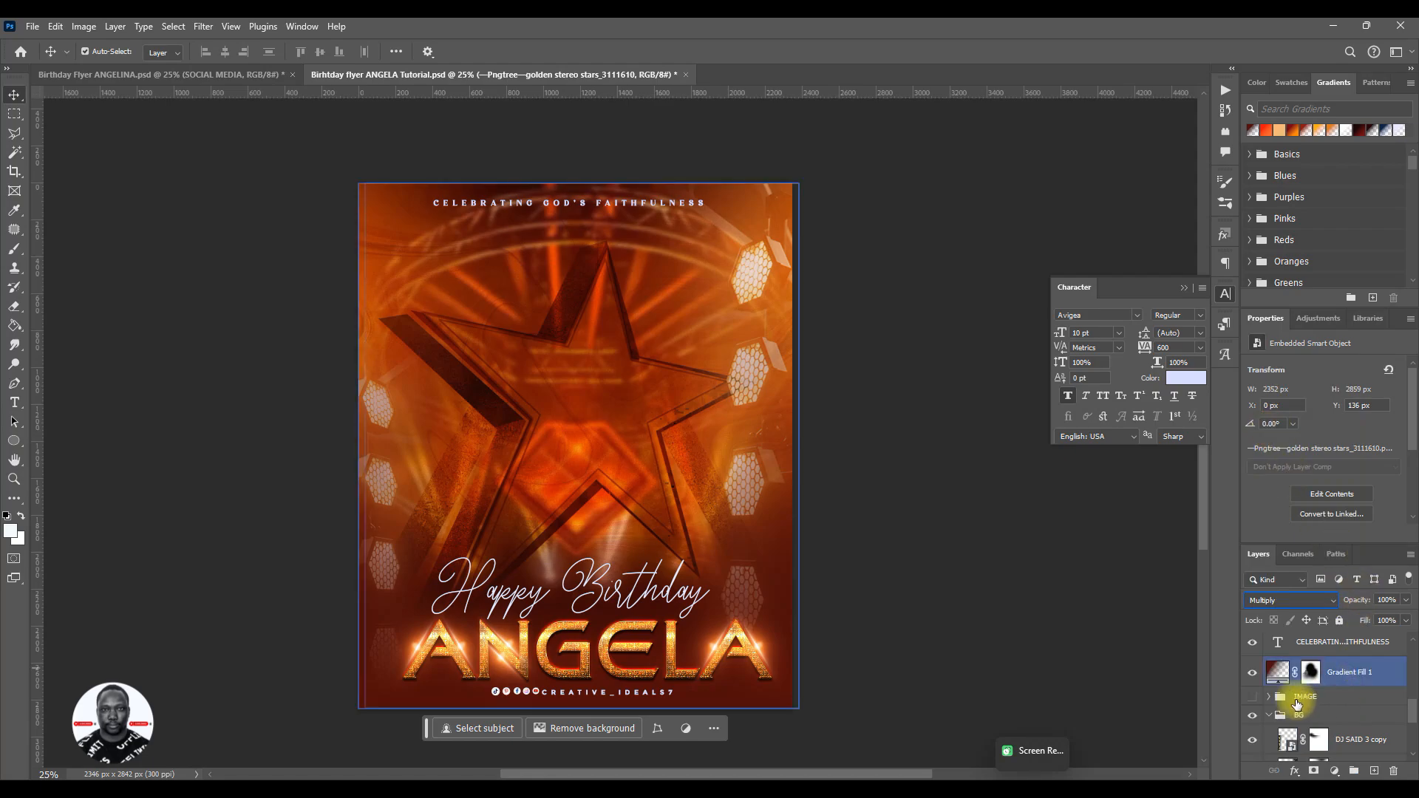
{"action": "left_click", "coordinate": [843, 397]}
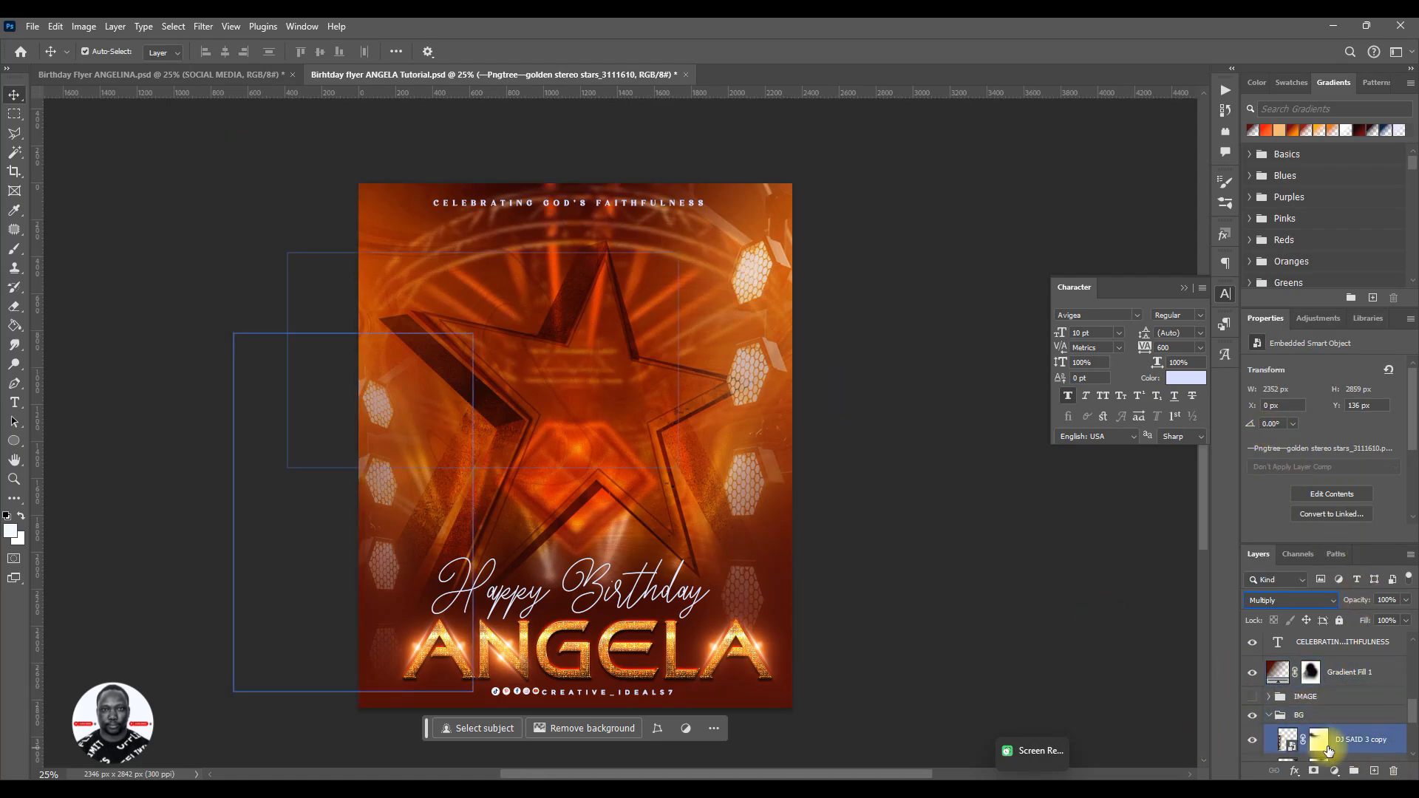
{"action": "scroll", "coordinate": [1332, 730], "scroll_direction": "down", "scroll_amount": 3}
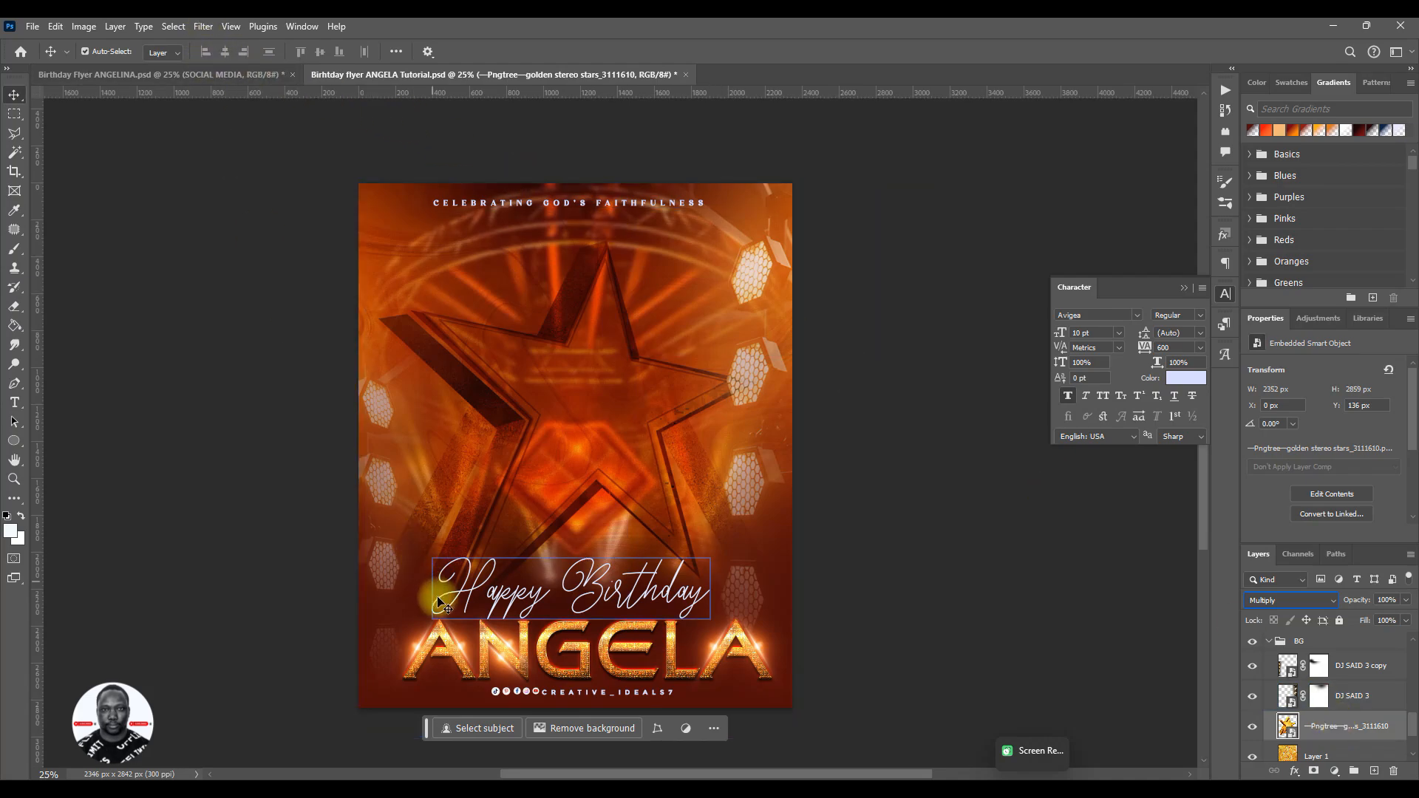
{"action": "left_click", "coordinate": [204, 27]}
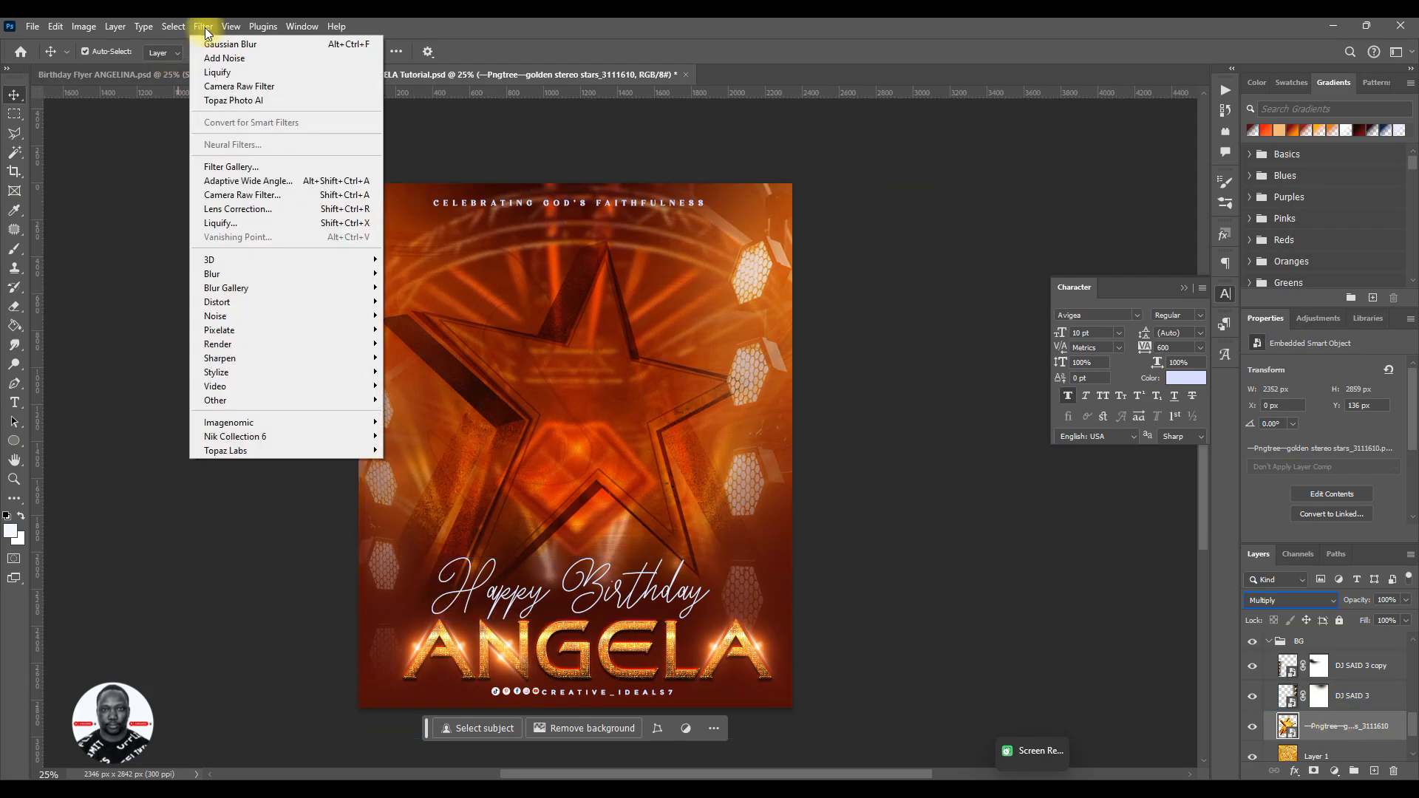
{"action": "mouse_move", "coordinate": [330, 274]}
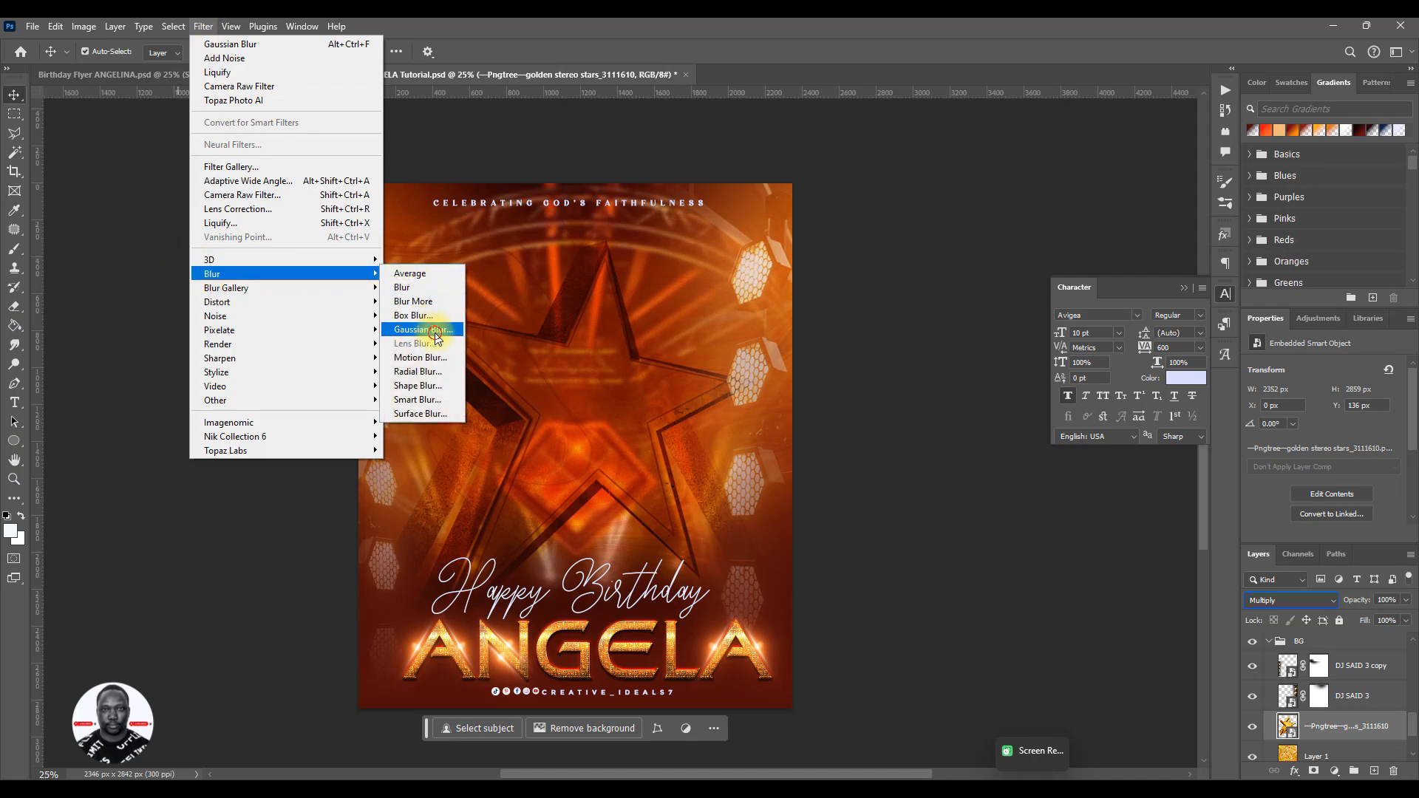
{"action": "left_click", "coordinate": [422, 330]}
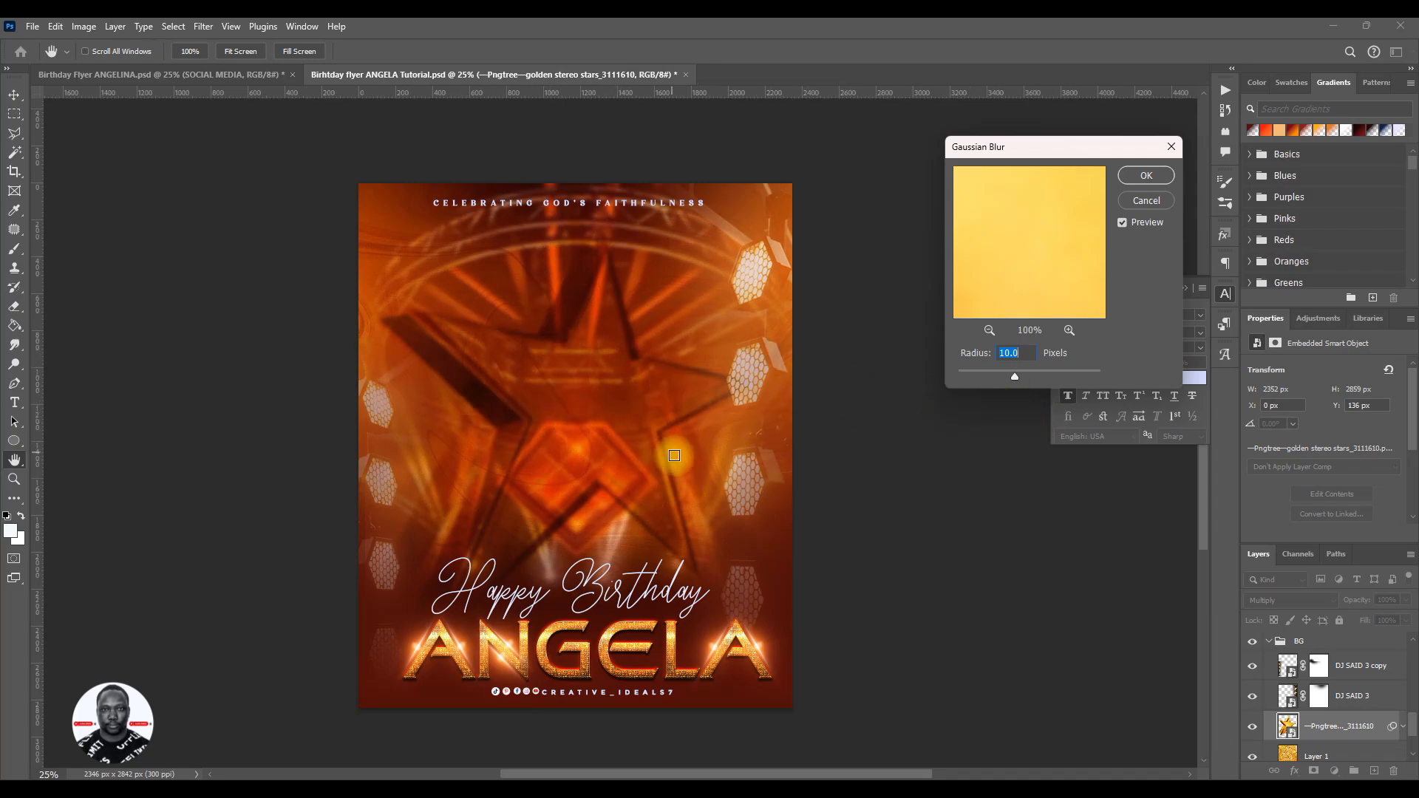
{"action": "left_click", "coordinate": [1156, 178]}
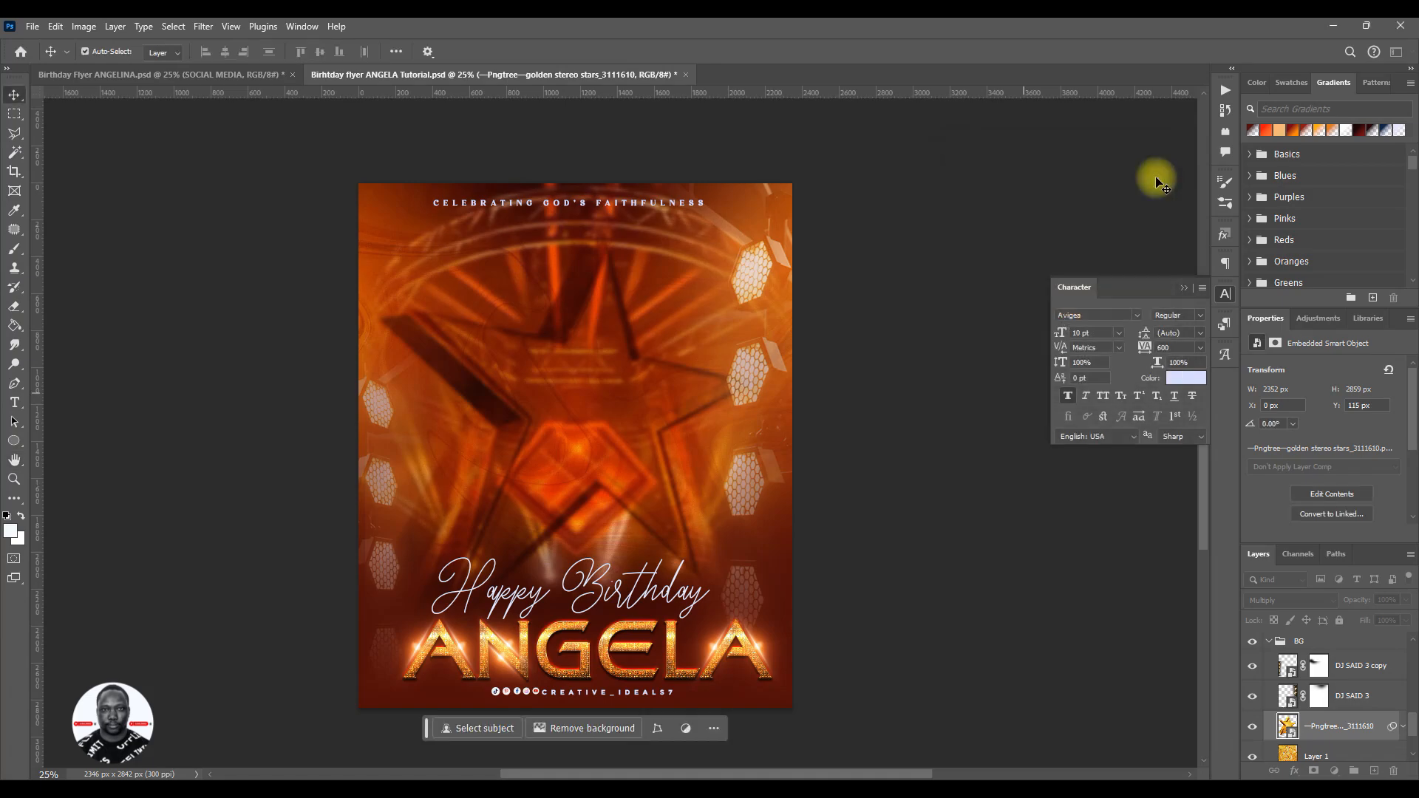
- Select Layer 1 beneath the star and turn Layer 2 off and back on to compare the background
{"action": "scroll", "coordinate": [603, 457], "scroll_direction": "down", "scroll_amount": 1}
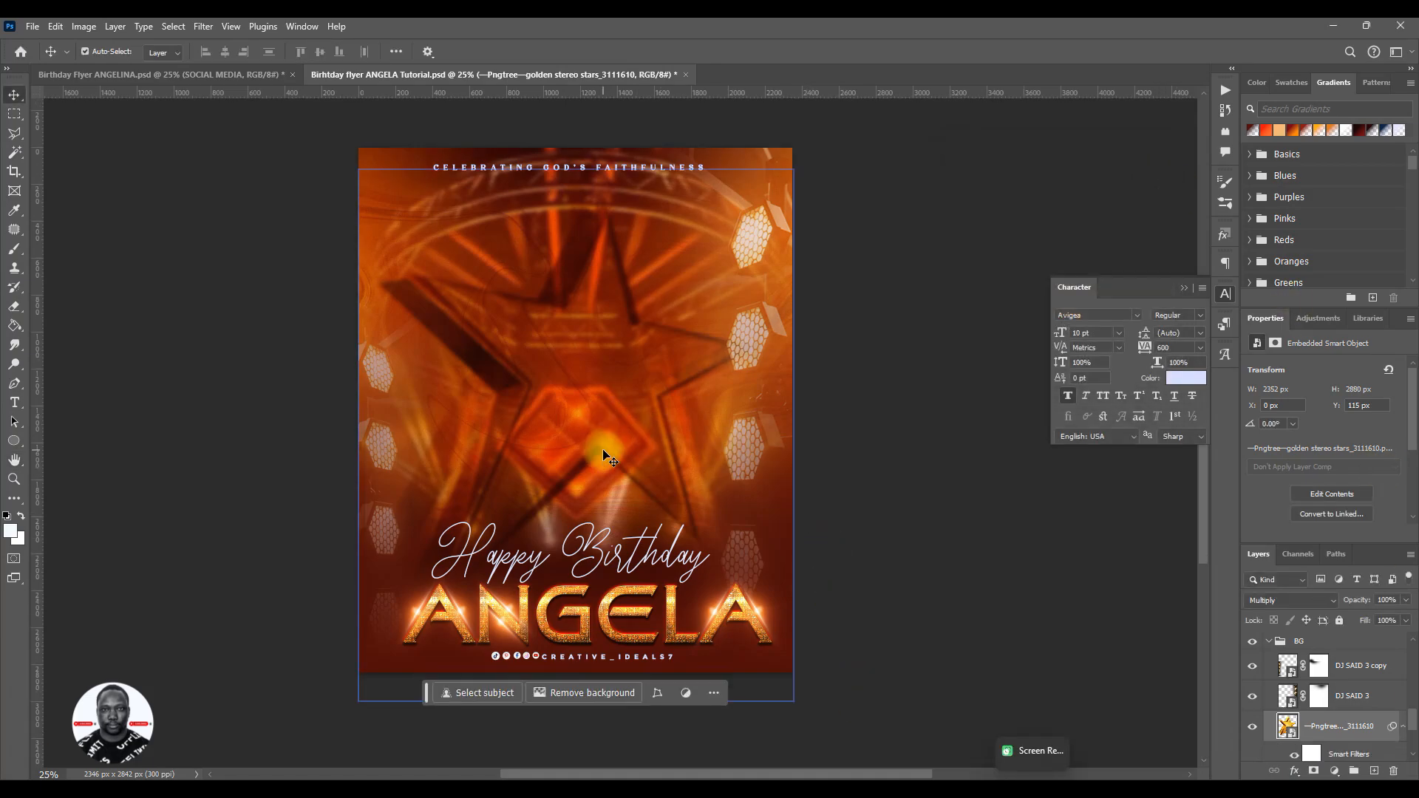
{"action": "scroll", "coordinate": [604, 457], "scroll_direction": "down", "scroll_amount": 1}
{"action": "scroll", "coordinate": [1277, 732], "scroll_direction": "down", "scroll_amount": 3}
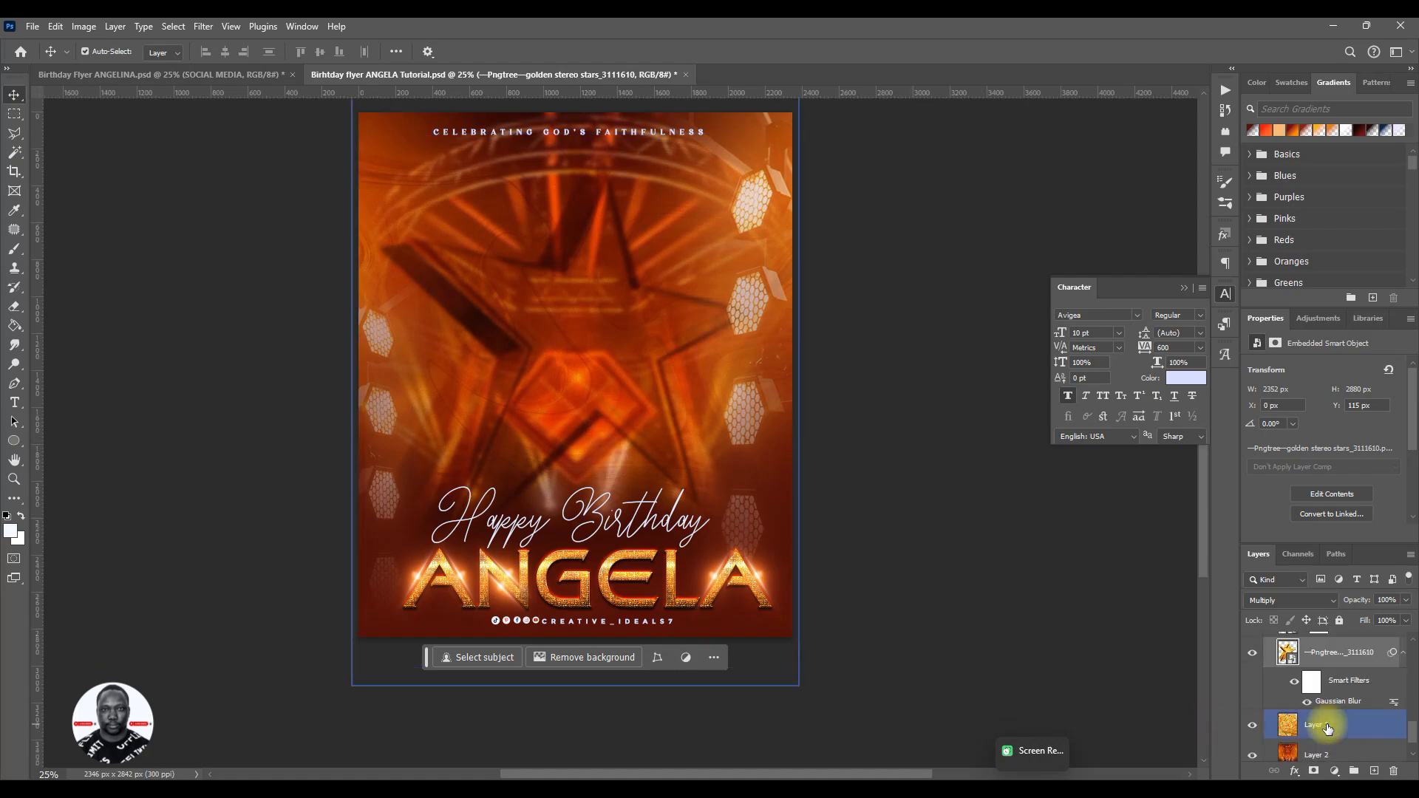
{"action": "left_click", "coordinate": [1327, 728]}
{"action": "left_click", "coordinate": [1335, 686]}
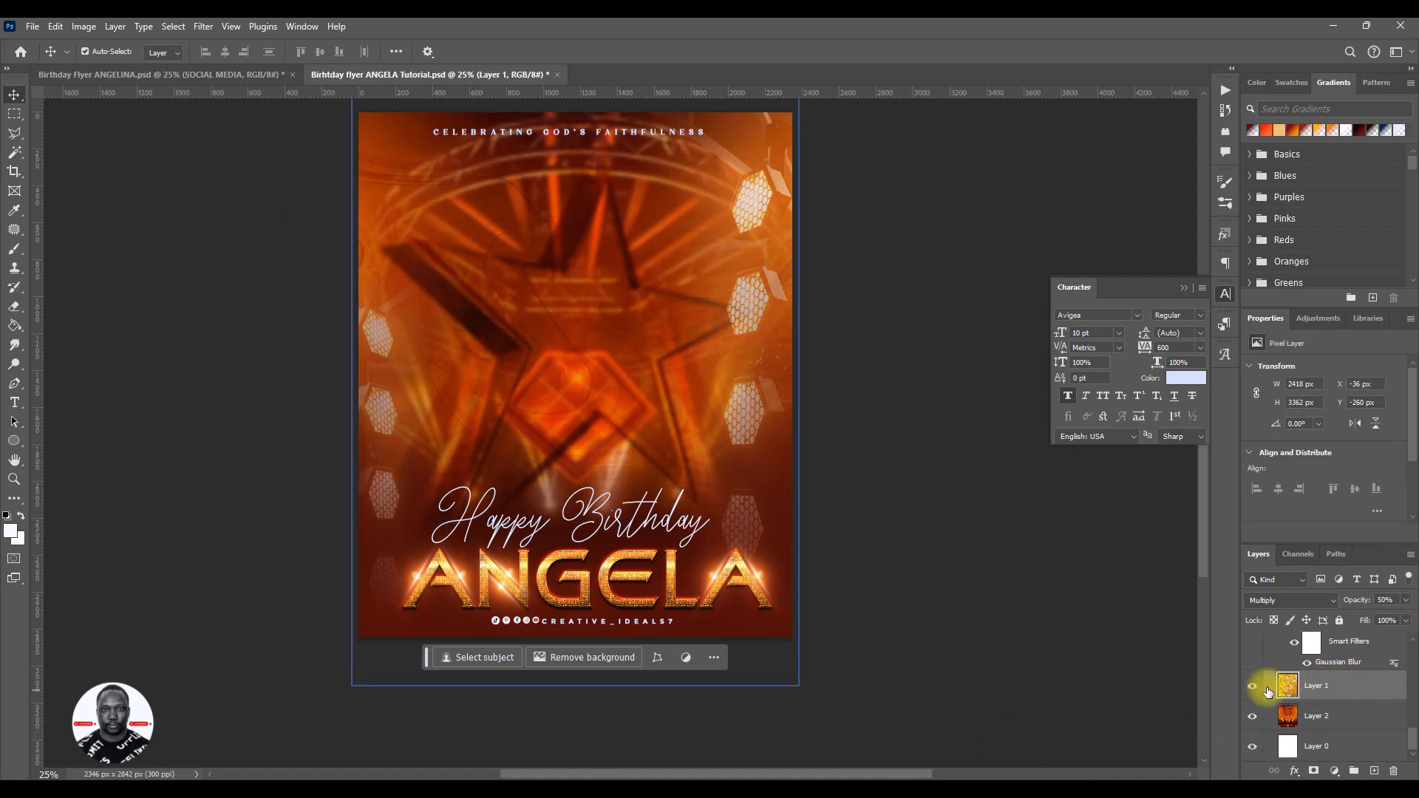
{"action": "left_click", "coordinate": [1252, 717]}
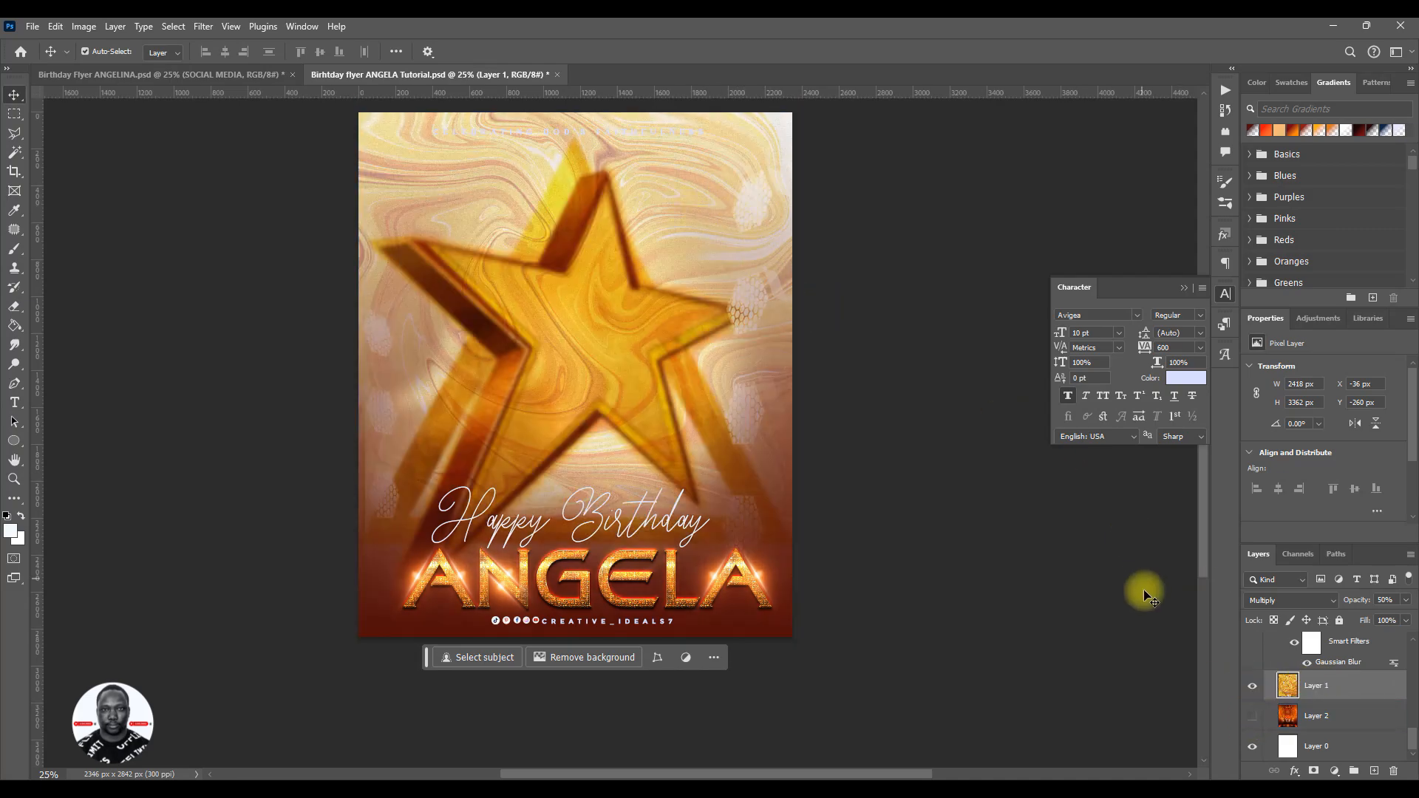
{"action": "left_click", "coordinate": [1253, 717]}
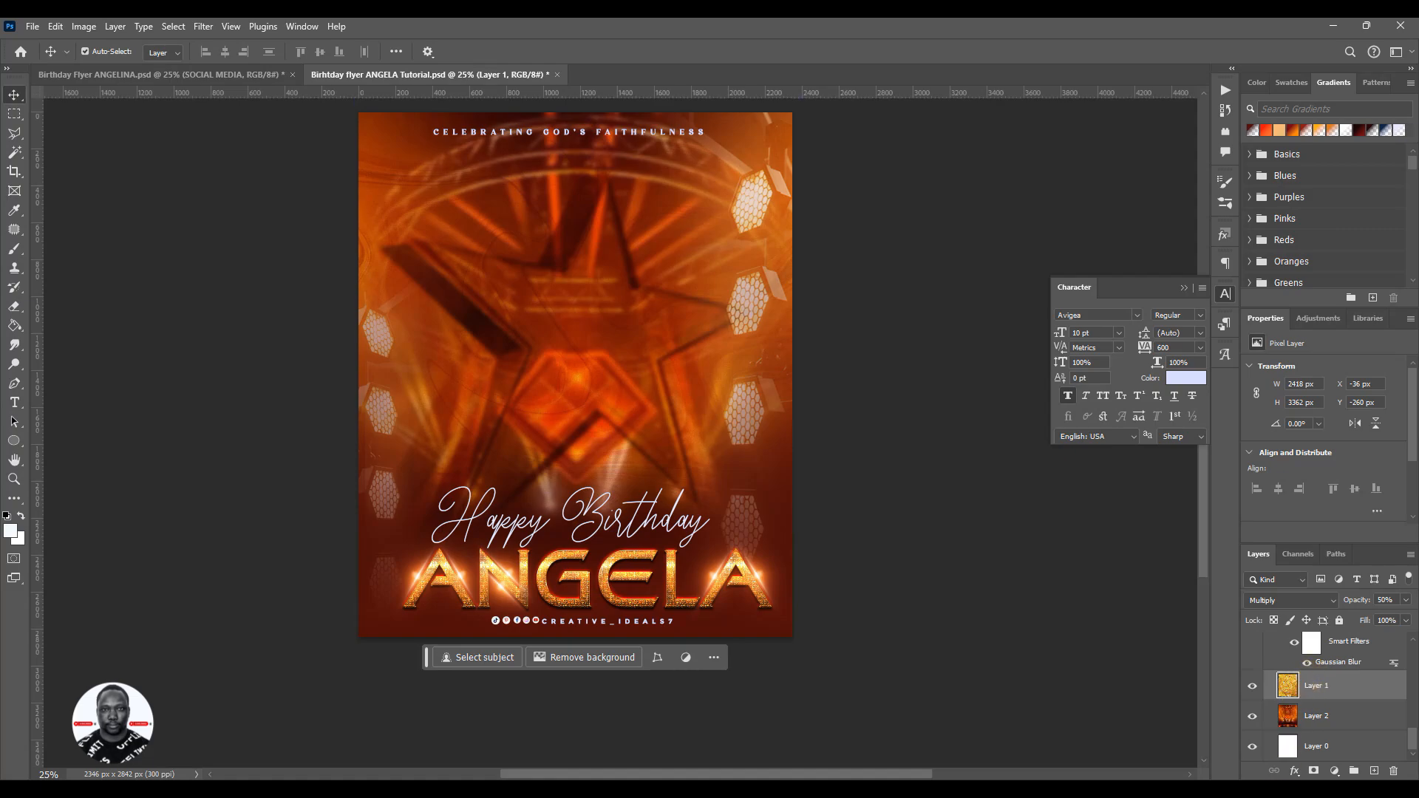
- Apply the Add Noise filter to Layer 1 six times in succession using its last settings
{"action": "left_click", "coordinate": [203, 26]}
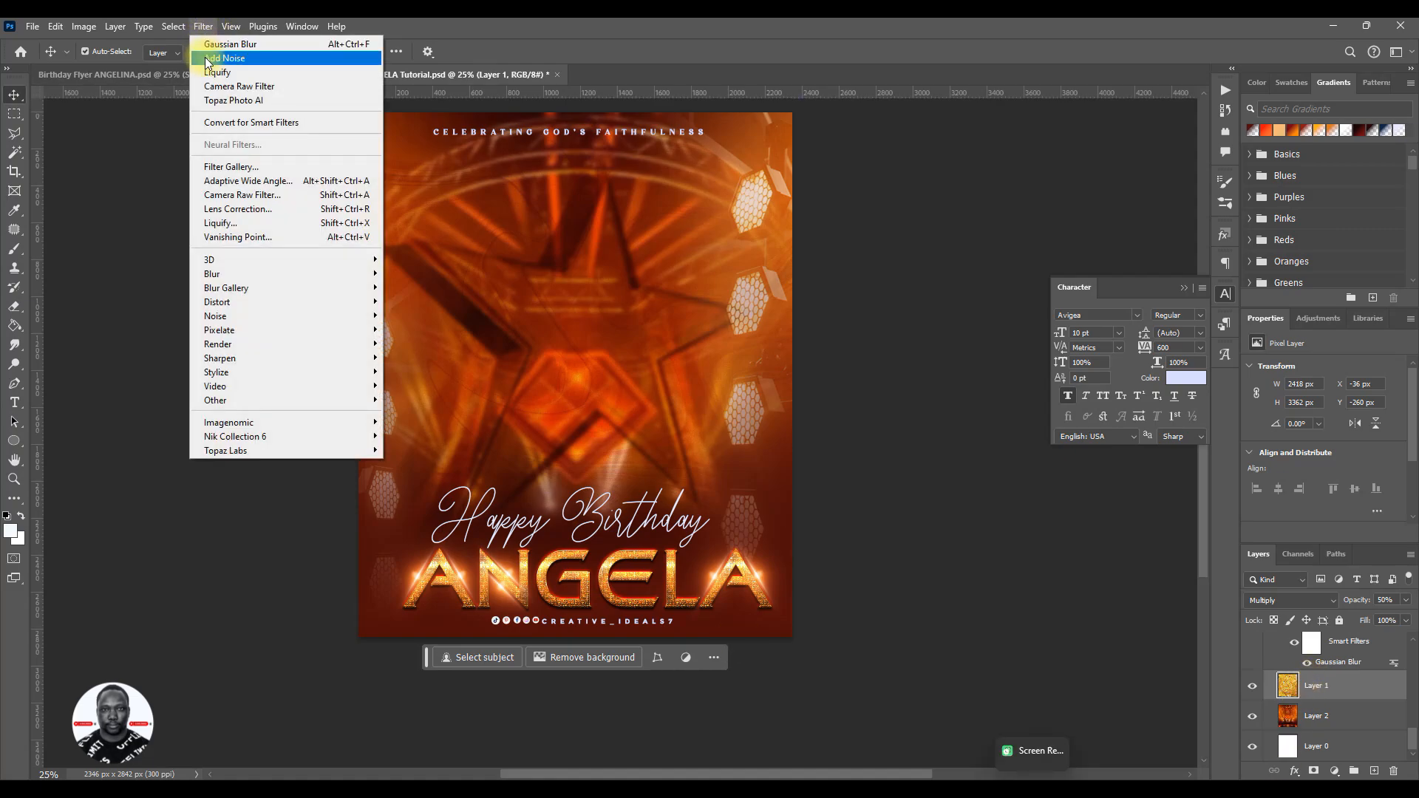
{"action": "left_click", "coordinate": [207, 57]}
{"action": "left_click", "coordinate": [204, 27]}
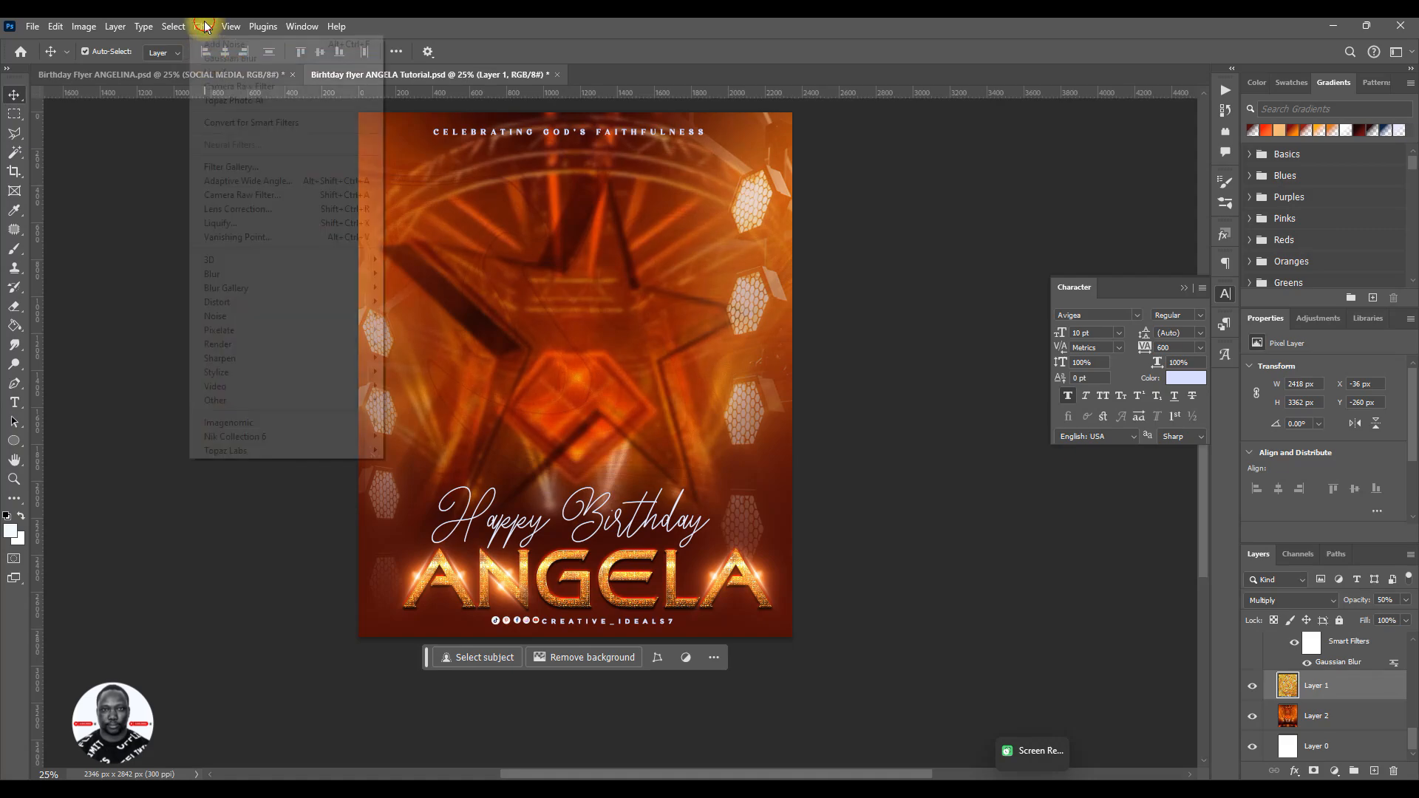
{"action": "left_click", "coordinate": [208, 46]}
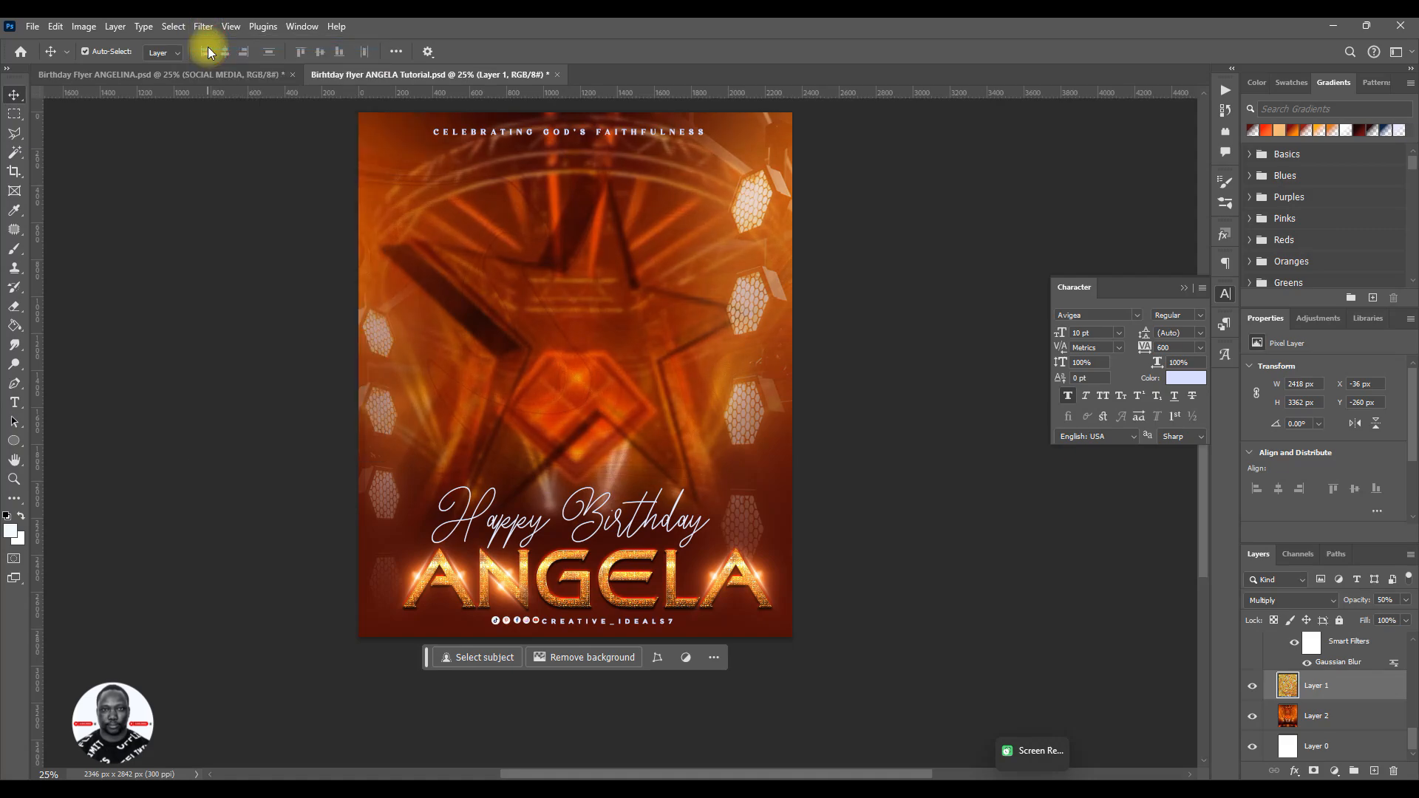
{"action": "left_click", "coordinate": [207, 28]}
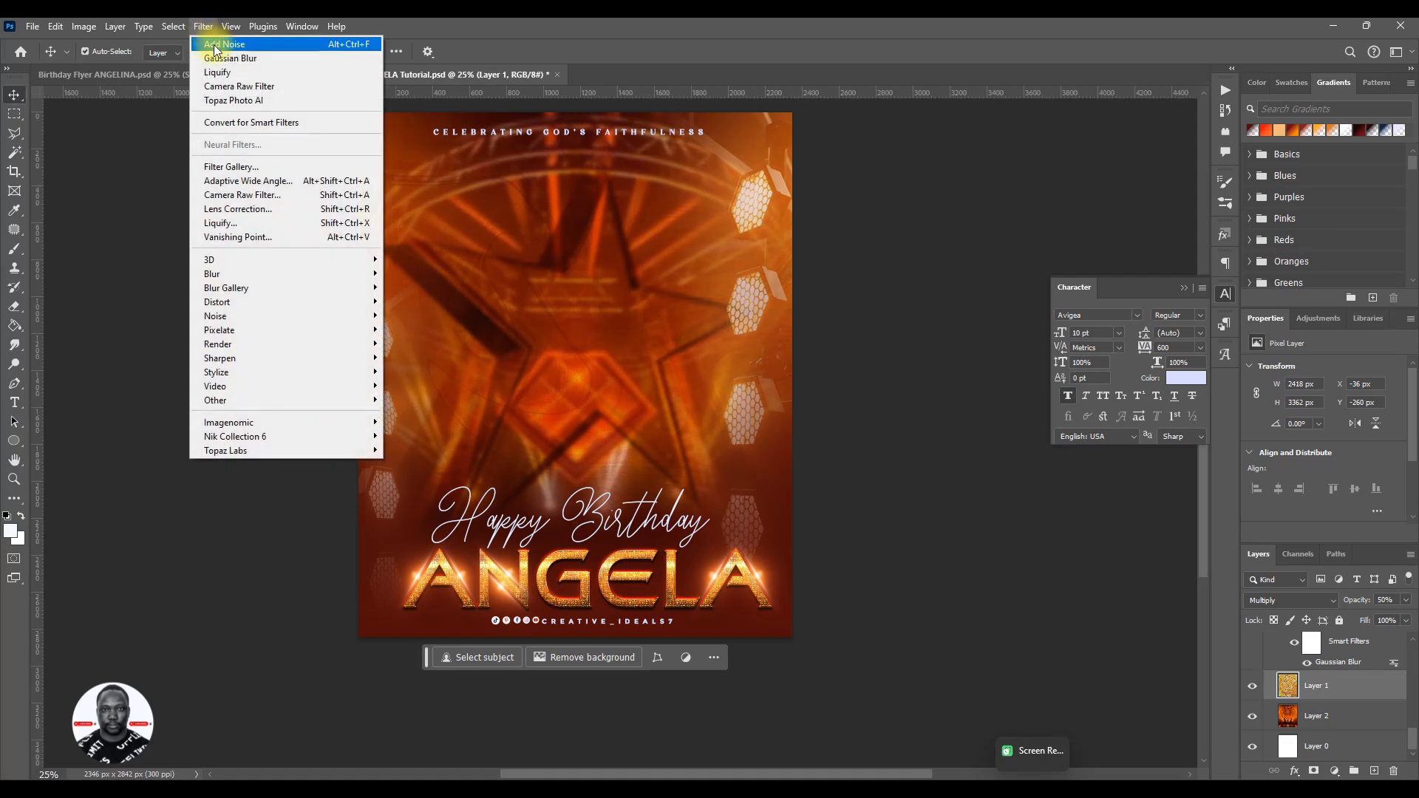
{"action": "left_click", "coordinate": [215, 46]}
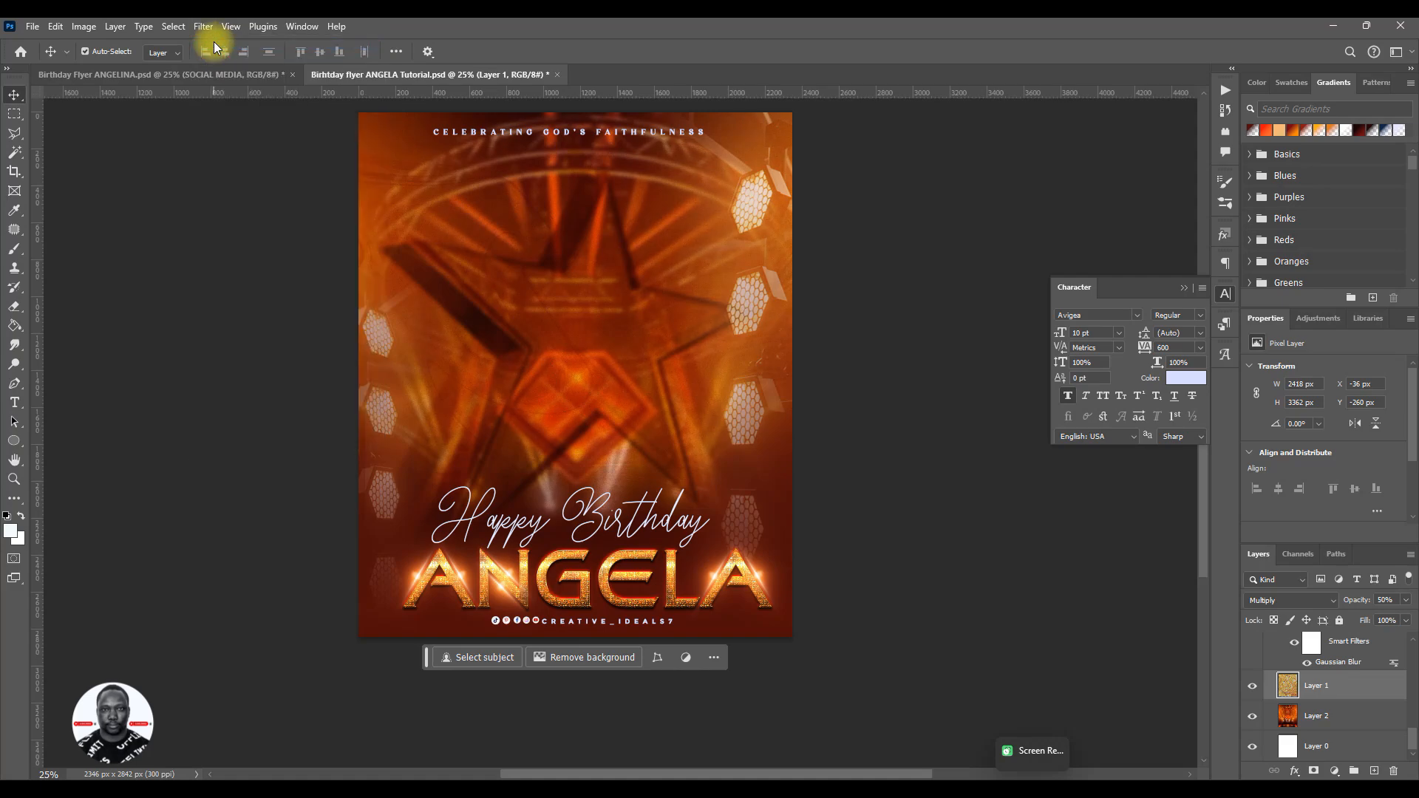
{"action": "left_click", "coordinate": [210, 33]}
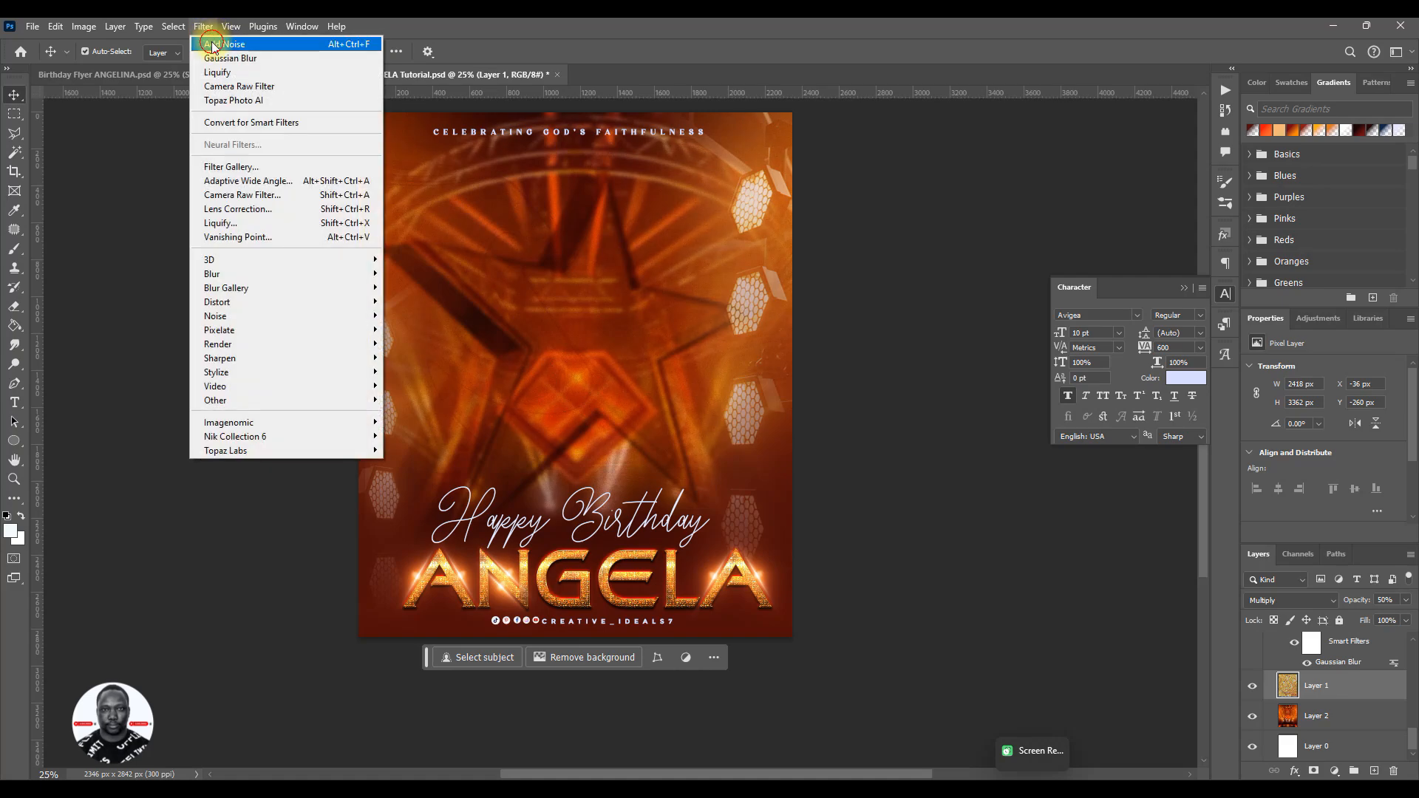
{"action": "left_click", "coordinate": [212, 46]}
{"action": "left_click", "coordinate": [207, 30]}
{"action": "left_click", "coordinate": [213, 42]}
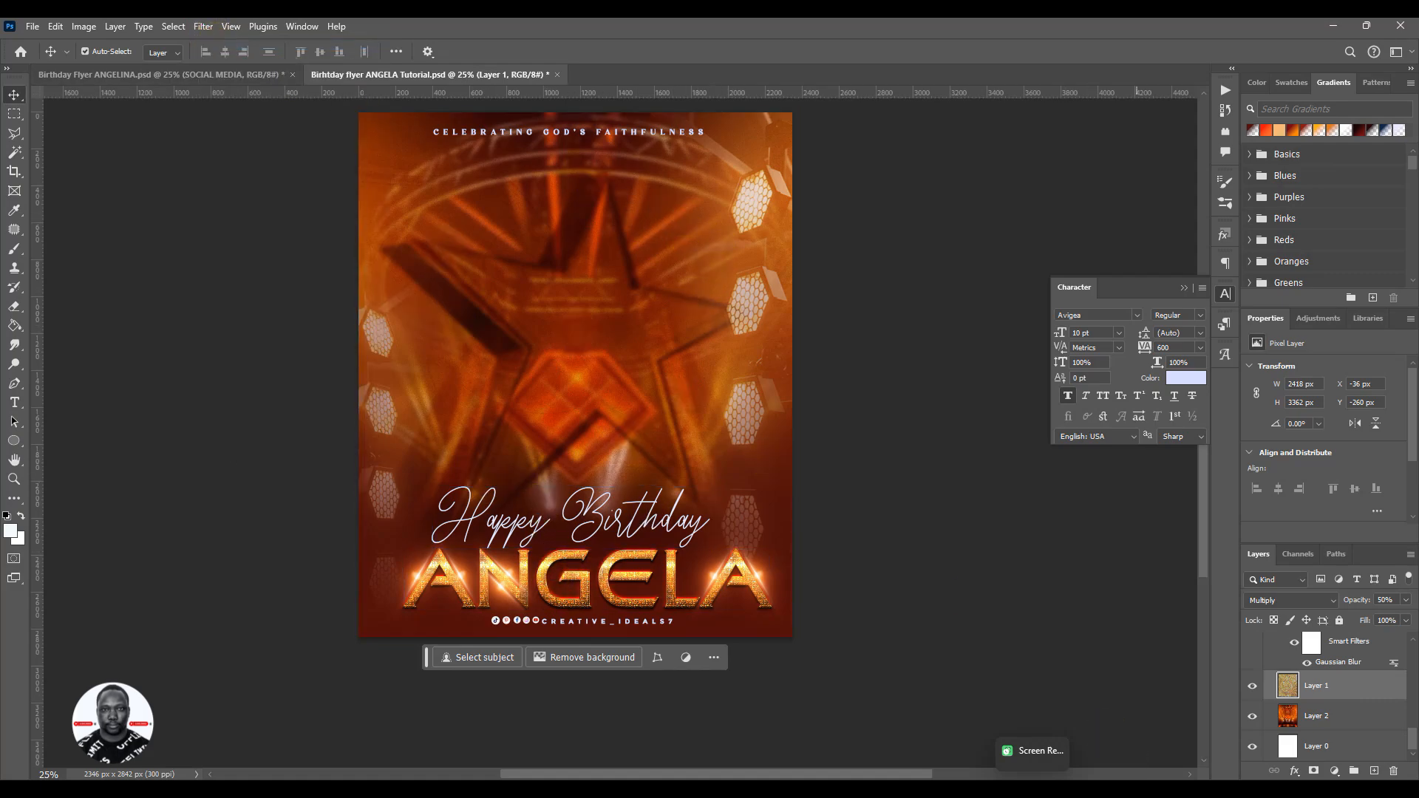
{"action": "left_click", "coordinate": [203, 29]}
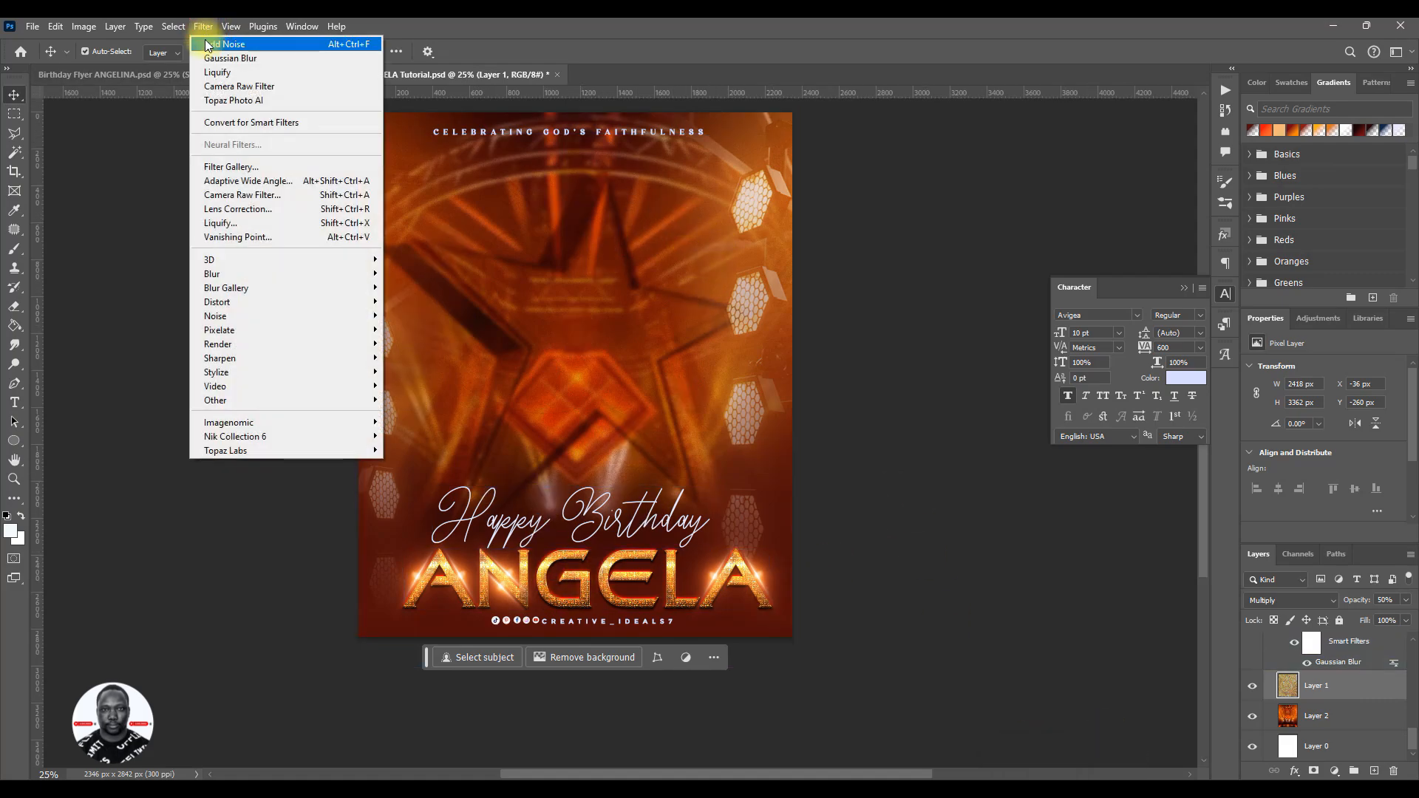
{"action": "left_click", "coordinate": [209, 42]}
- Collapse the BG group, make the IMAGE group visible again and save the flyer
{"action": "scroll", "coordinate": [1301, 691], "scroll_direction": "up", "scroll_amount": 2}
{"action": "left_click", "coordinate": [1307, 689]}
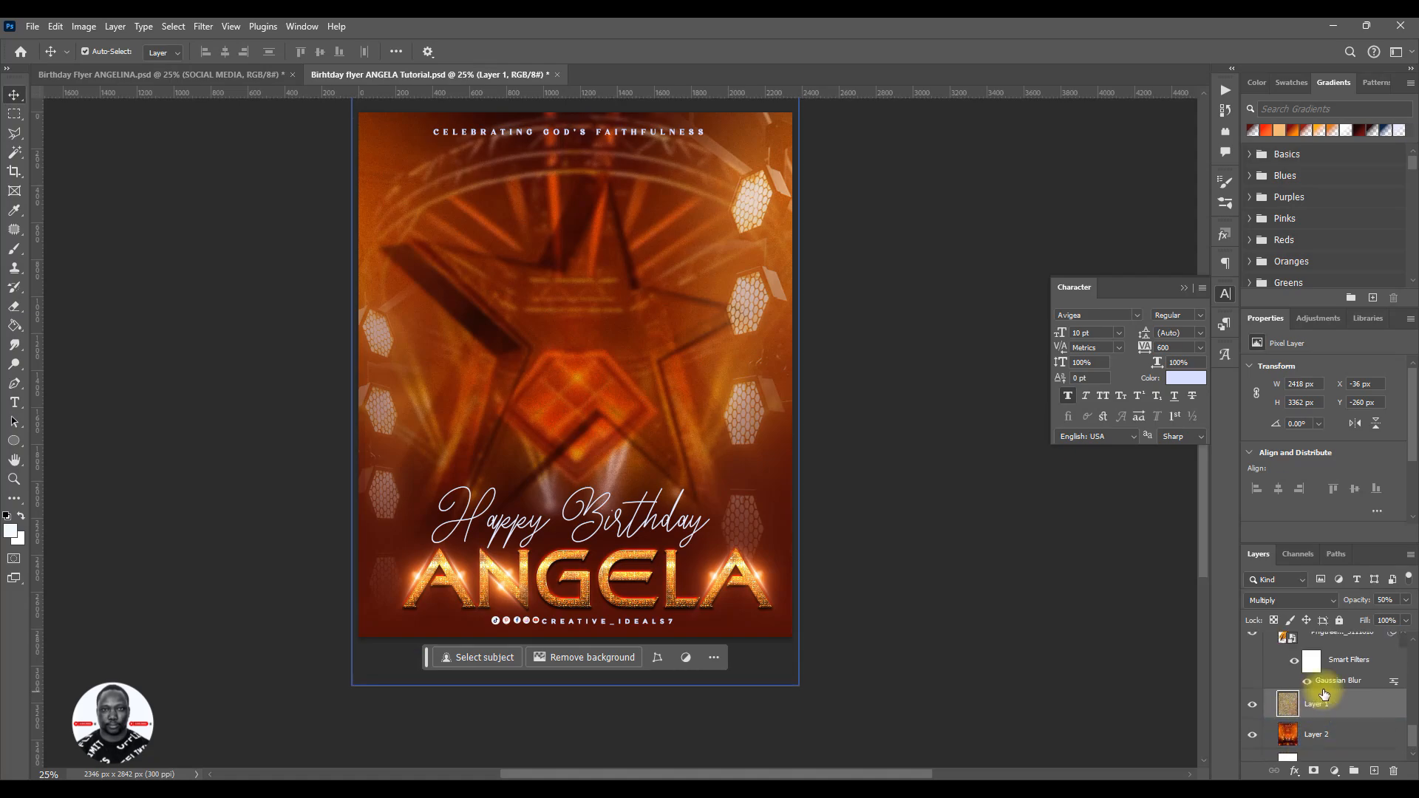
{"action": "scroll", "coordinate": [1395, 695], "scroll_direction": "up", "scroll_amount": 5}
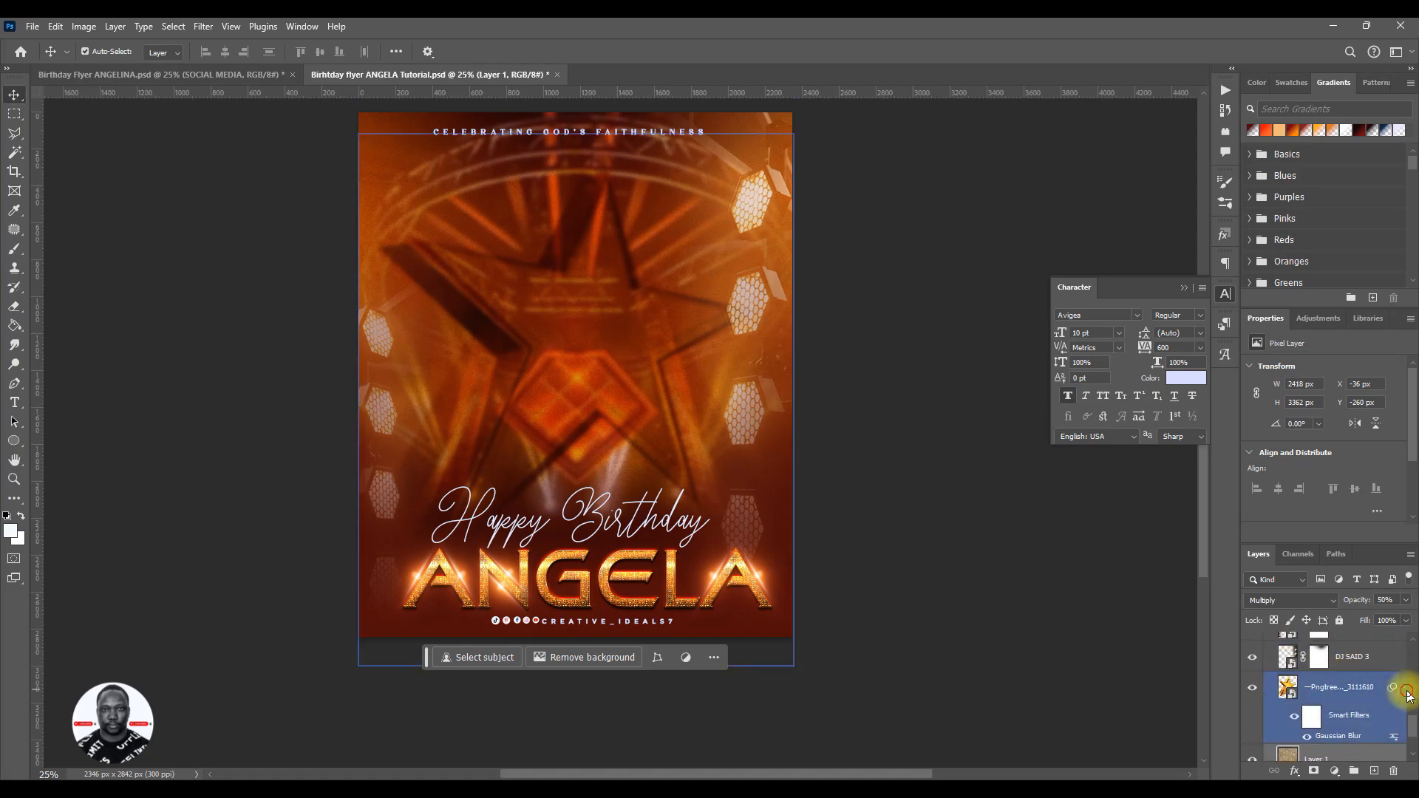
{"action": "left_click", "coordinate": [1273, 715]}
{"action": "left_click", "coordinate": [1270, 713]}
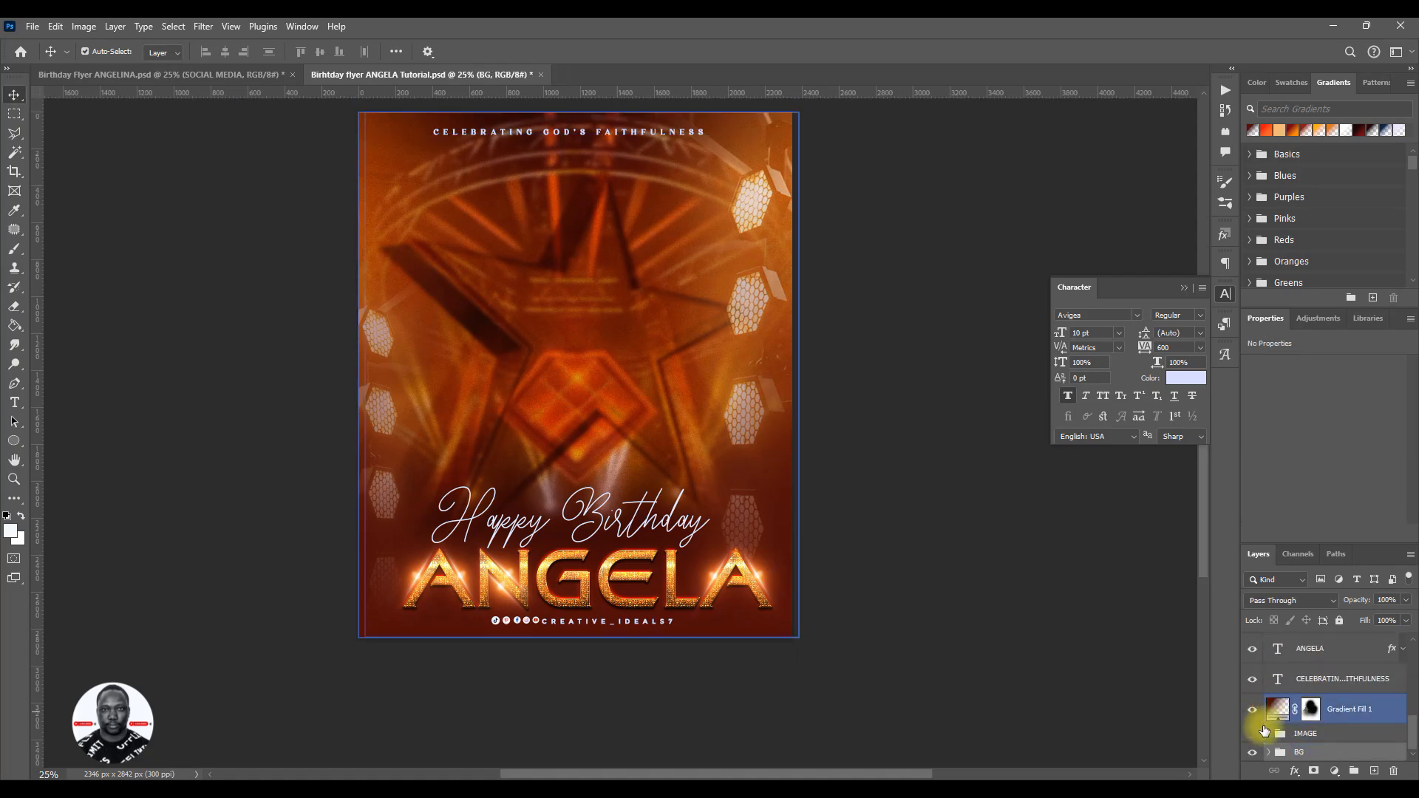
{"action": "left_click", "coordinate": [1252, 735]}
{"action": "left_click", "coordinate": [972, 553]}
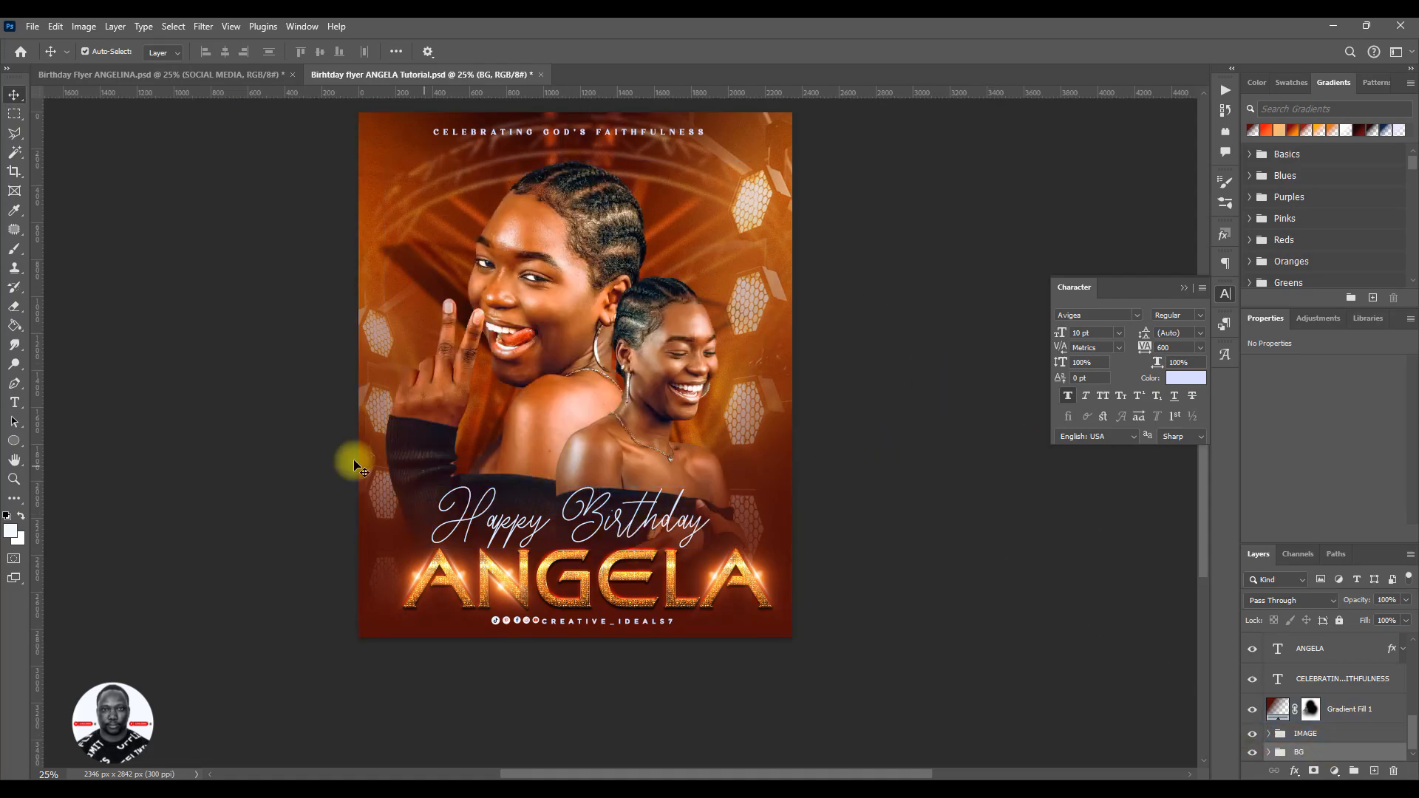
{"action": "key", "text": "ctrl+s"}
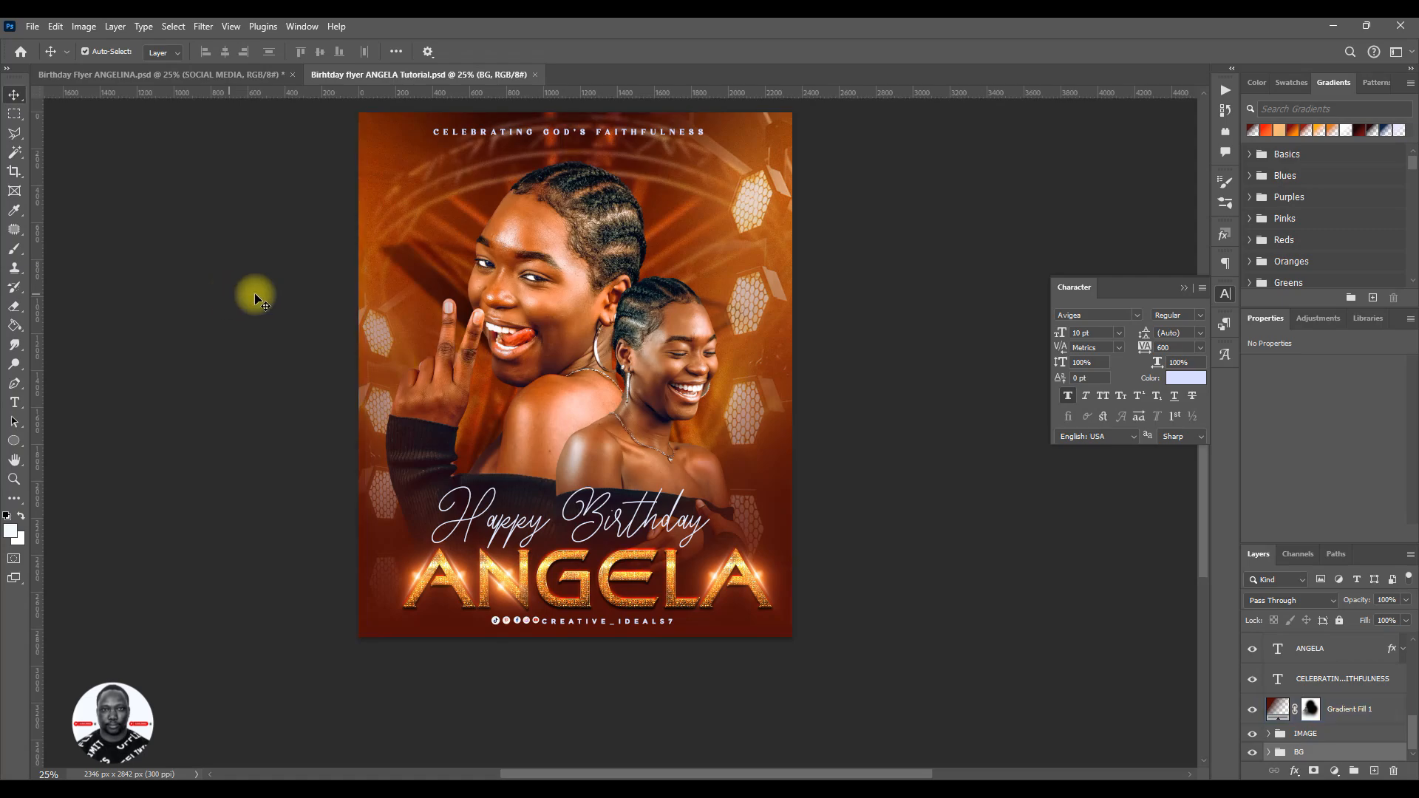
- Compare the flyer with the Birthday Flyer ANGELINA.psd reference and nudge the IMAGE group slightly down
{"action": "scroll", "coordinate": [629, 488], "scroll_direction": "up", "scroll_amount": 2}
{"action": "key", "text": "space"}
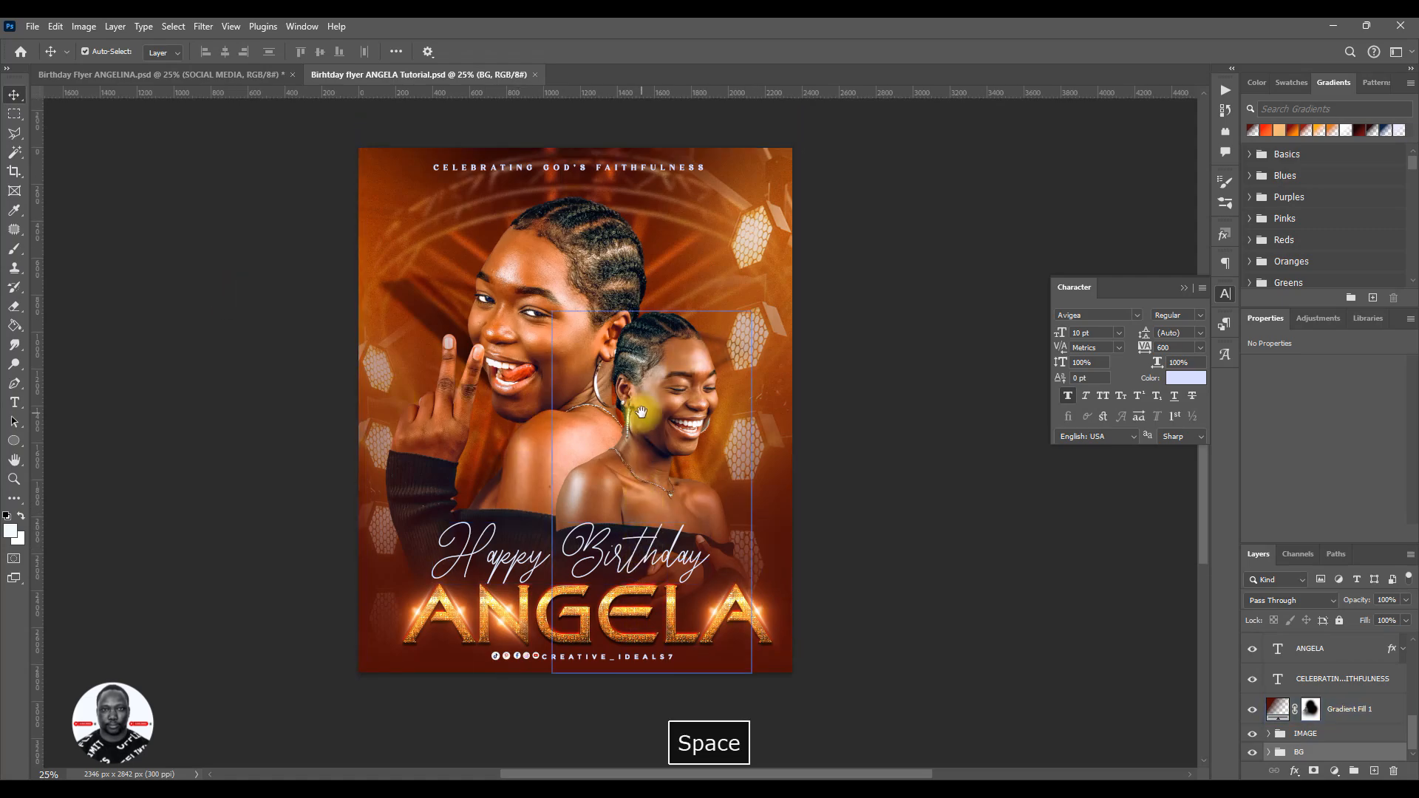
{"action": "mouse_move", "coordinate": [641, 412]}
{"action": "left_mouse_down"}
{"action": "mouse_move", "coordinate": [574, 413]}
{"action": "mouse_move", "coordinate": [646, 419]}
{"action": "left_mouse_up"}
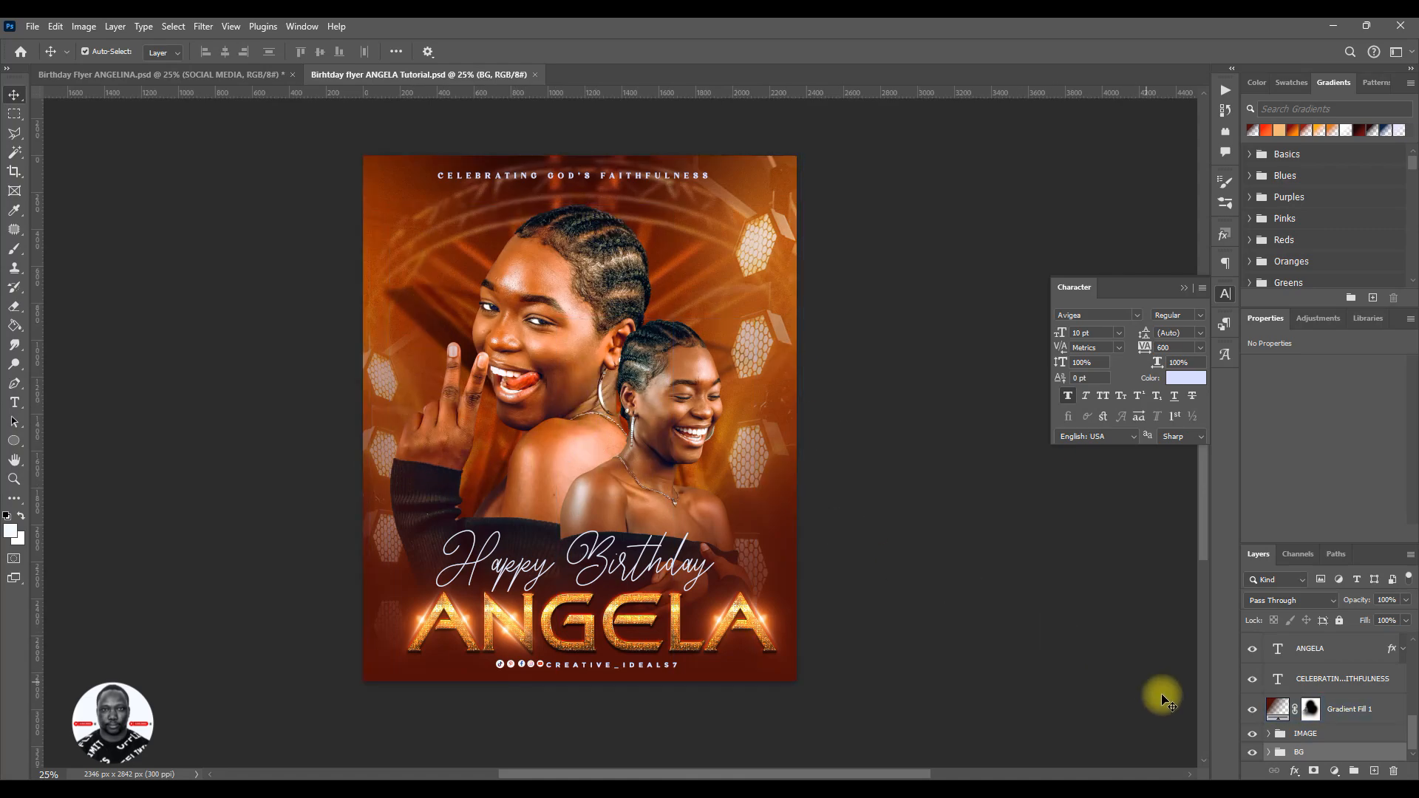
{"action": "left_click", "coordinate": [245, 76]}
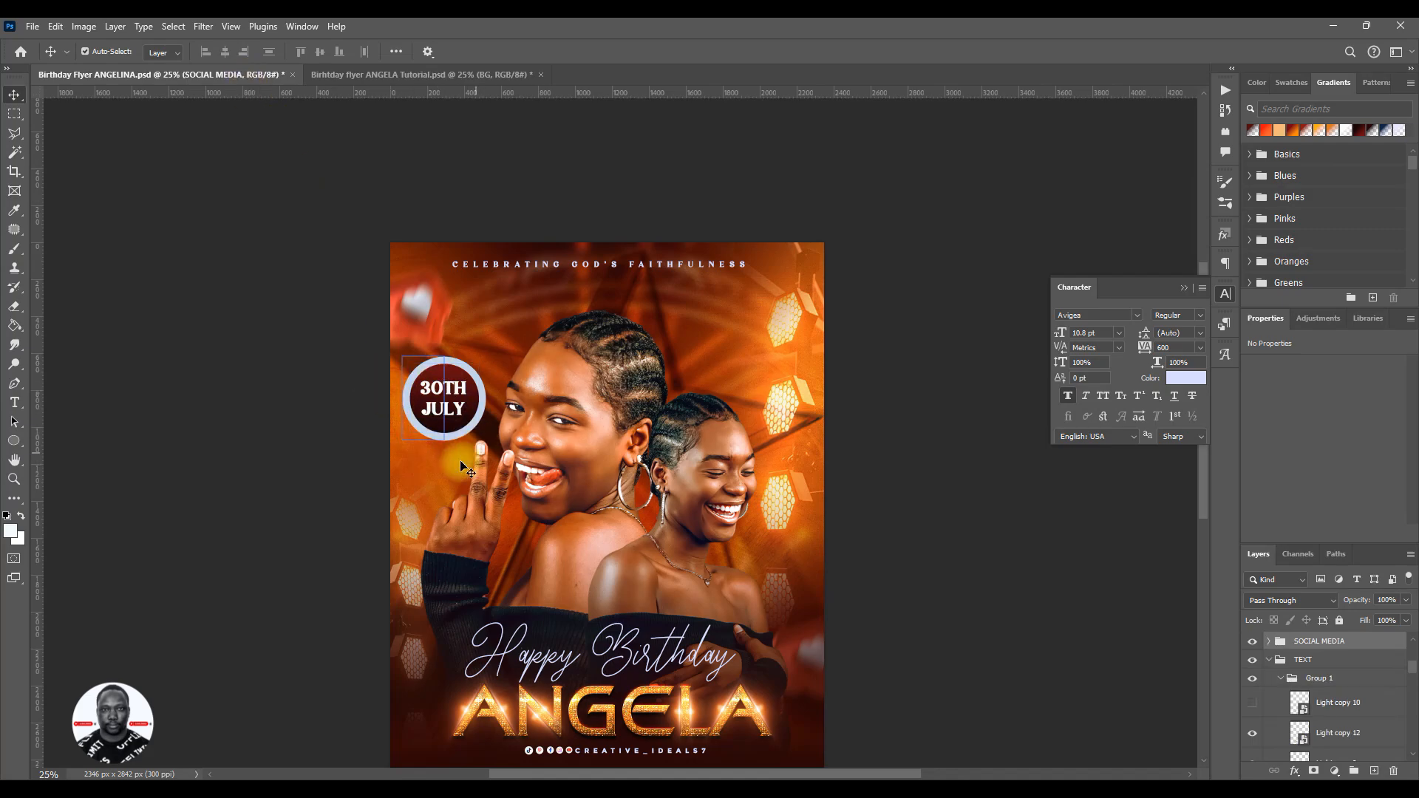
{"action": "left_click", "coordinate": [367, 74]}
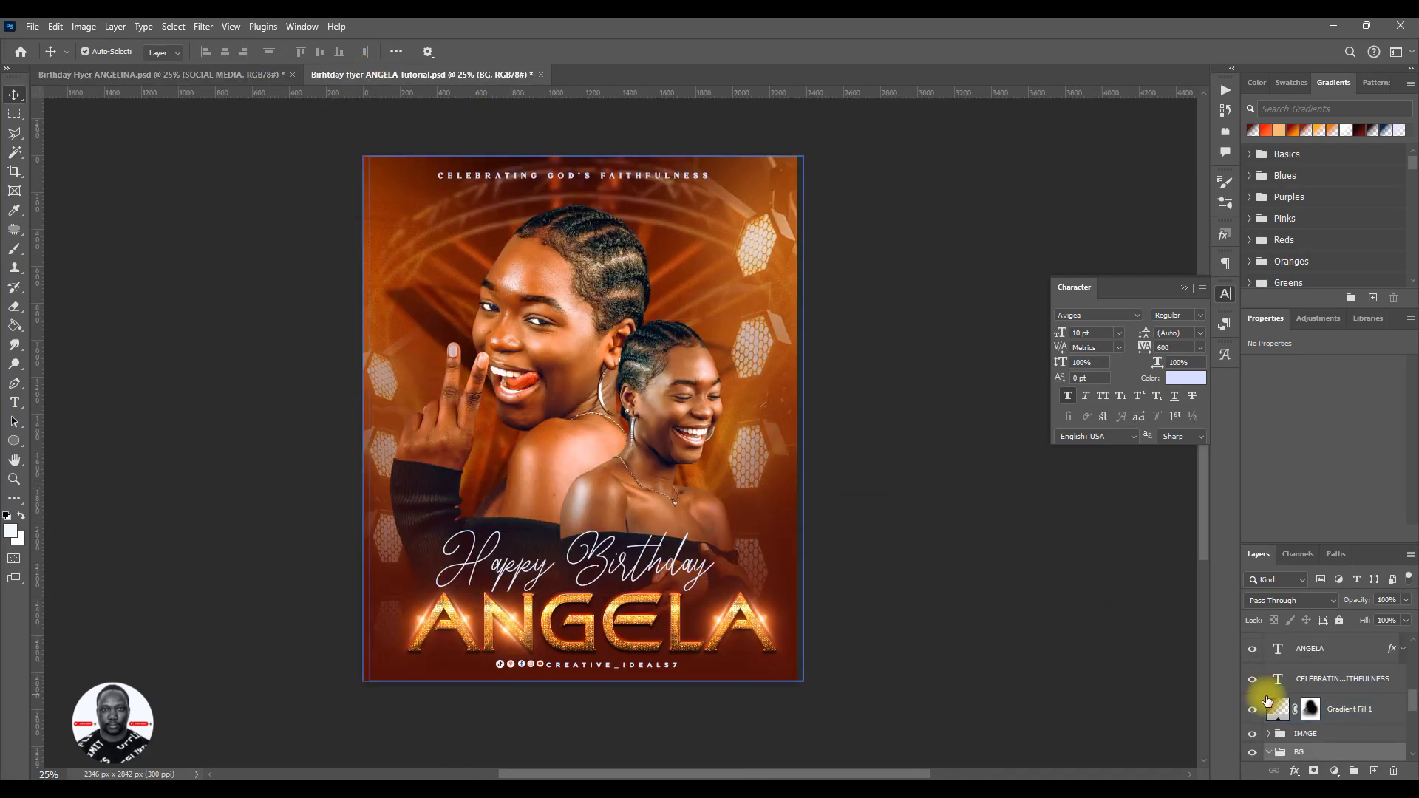
{"action": "left_click", "coordinate": [1307, 737]}
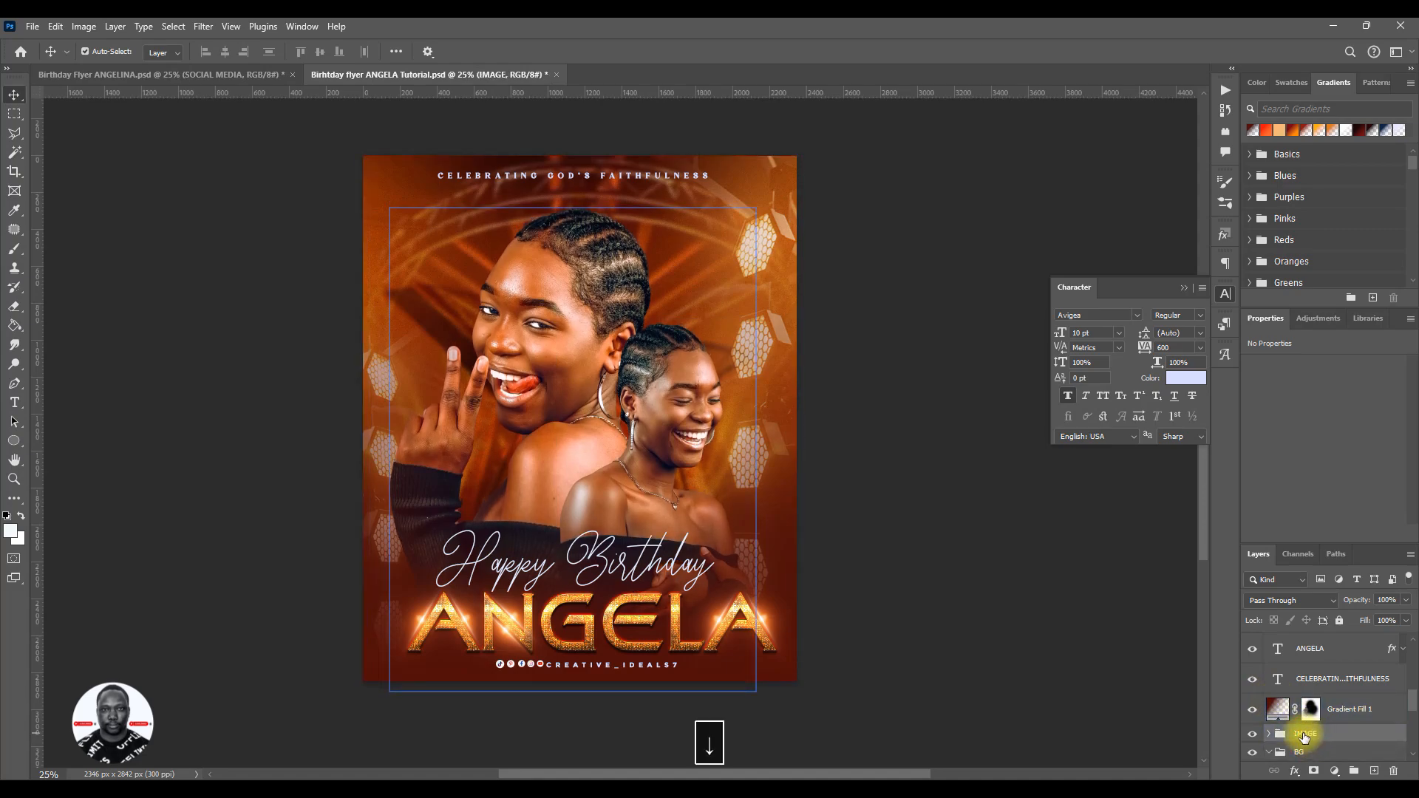
- Enlarge the golden star layer in the BG group to about 81% and shift it slightly left behind the portraits
{"action": "left_click", "coordinate": [1323, 752]}
{"action": "scroll", "coordinate": [1308, 720], "scroll_direction": "down", "scroll_amount": 1}
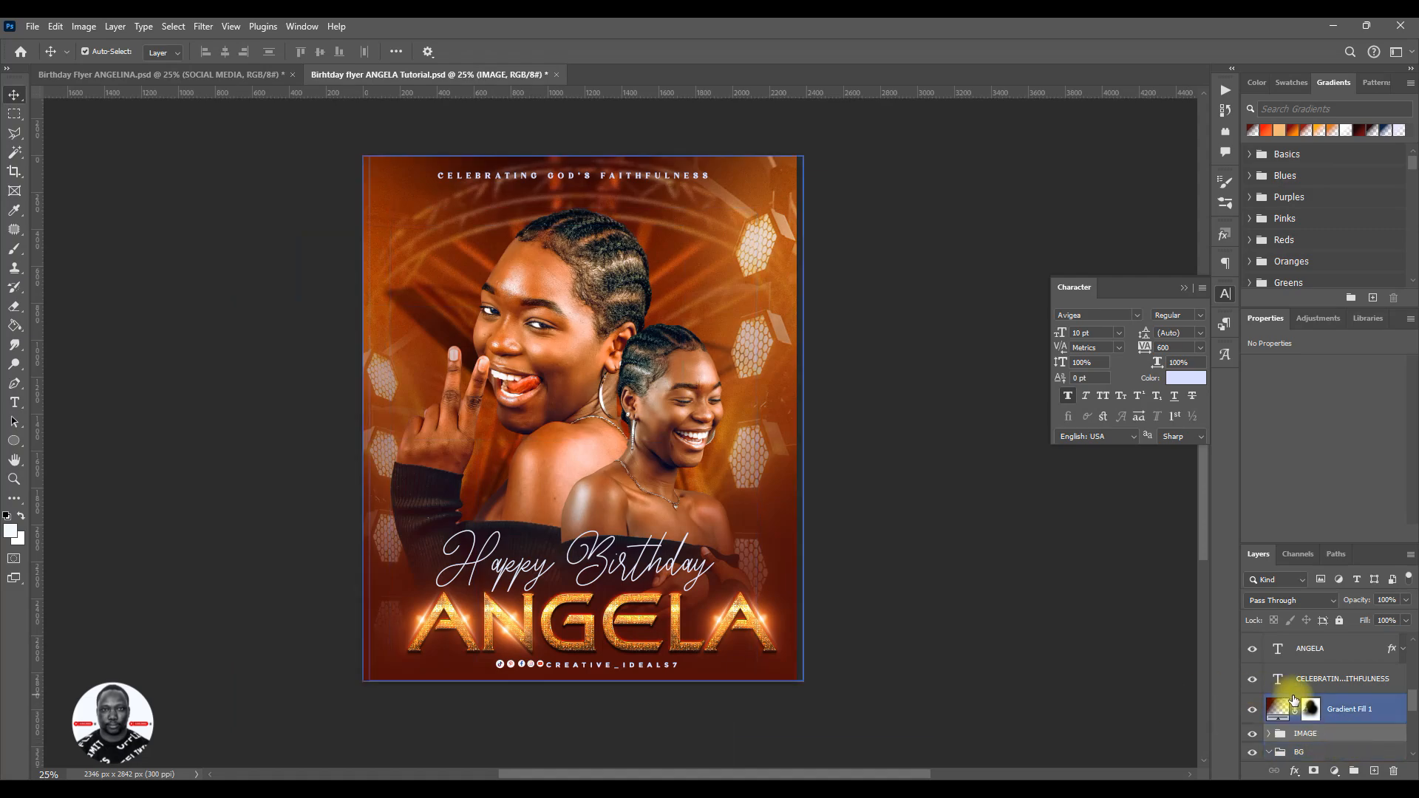
{"action": "scroll", "coordinate": [1304, 725], "scroll_direction": "down", "scroll_amount": 3}
{"action": "left_click", "coordinate": [1356, 706]}
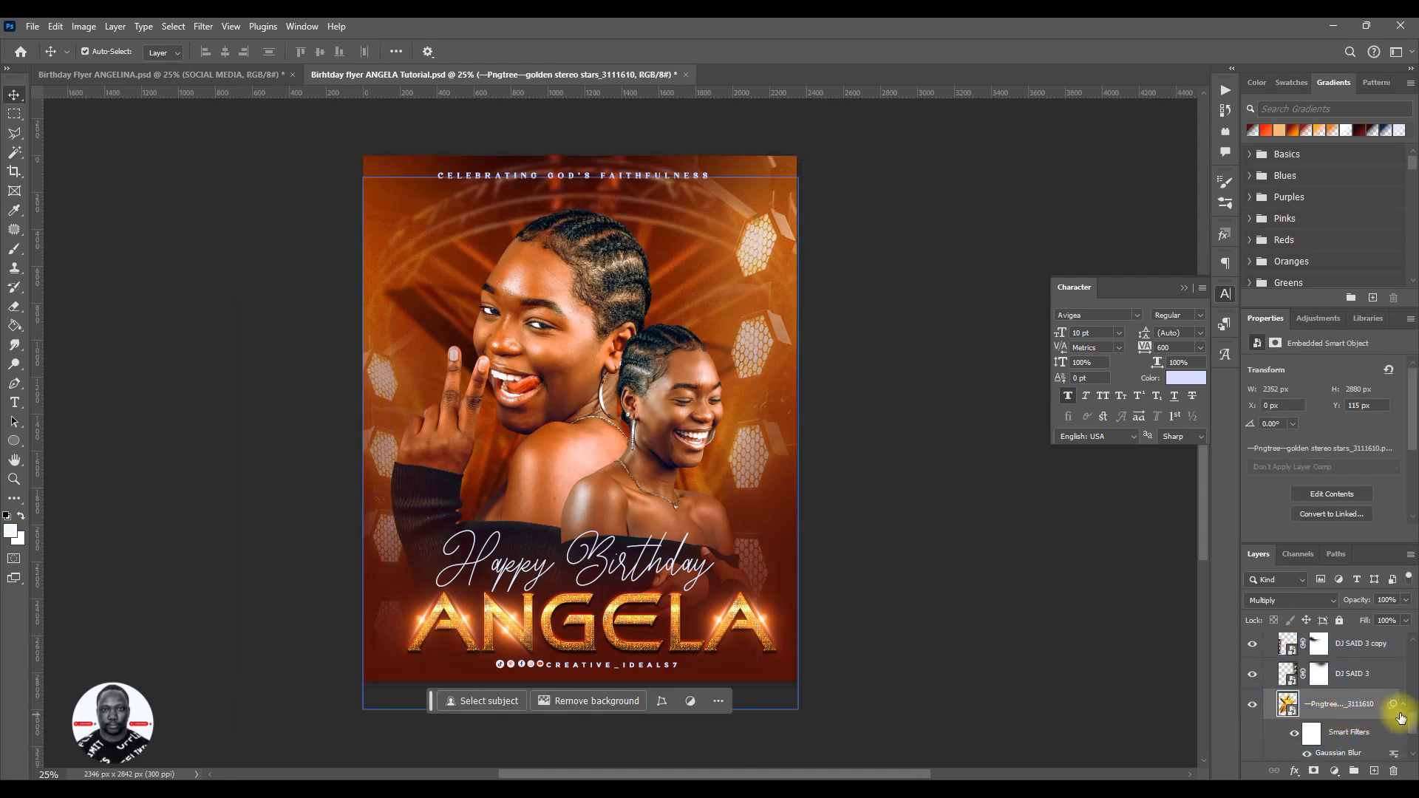
{"action": "key", "text": "ctrl+t"}
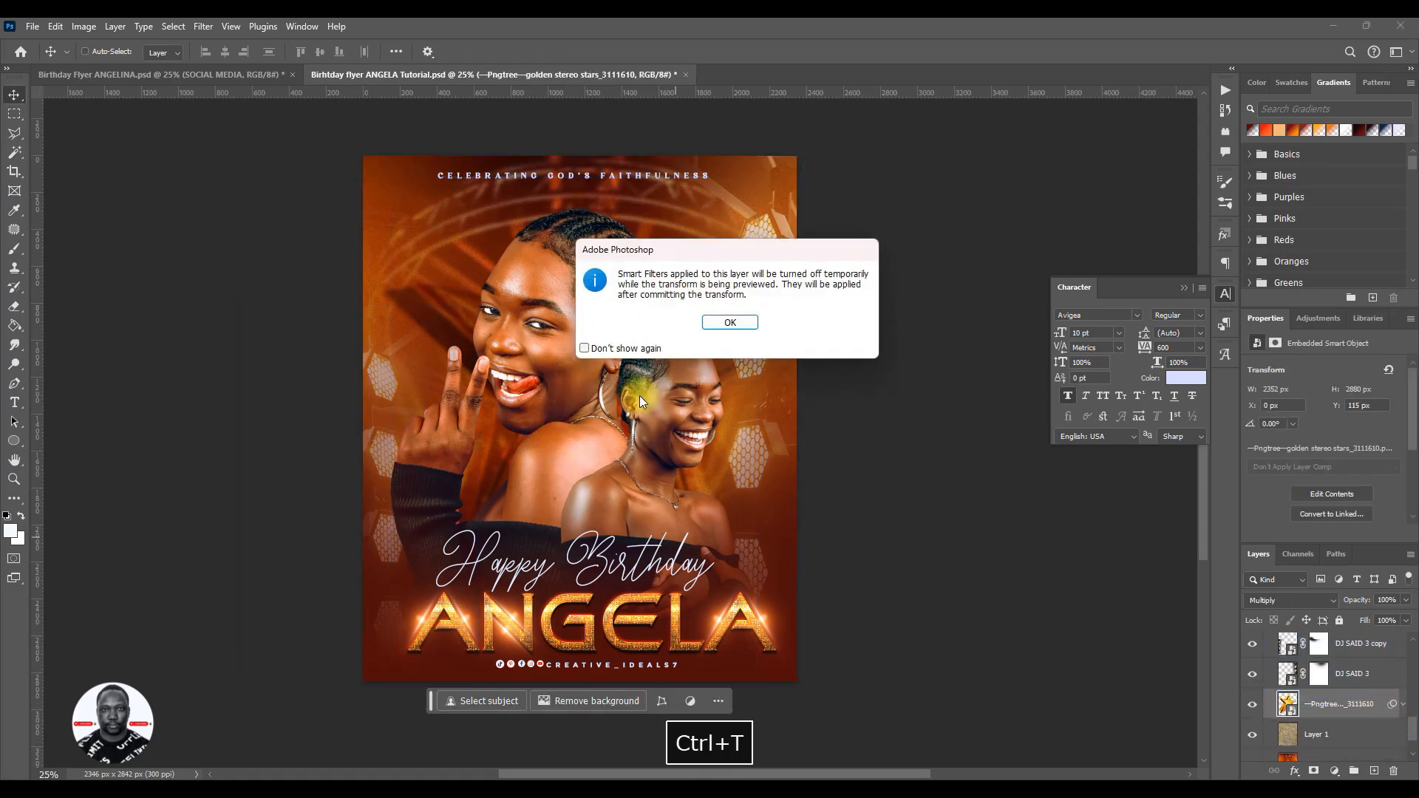
{"action": "left_click", "coordinate": [737, 323]}
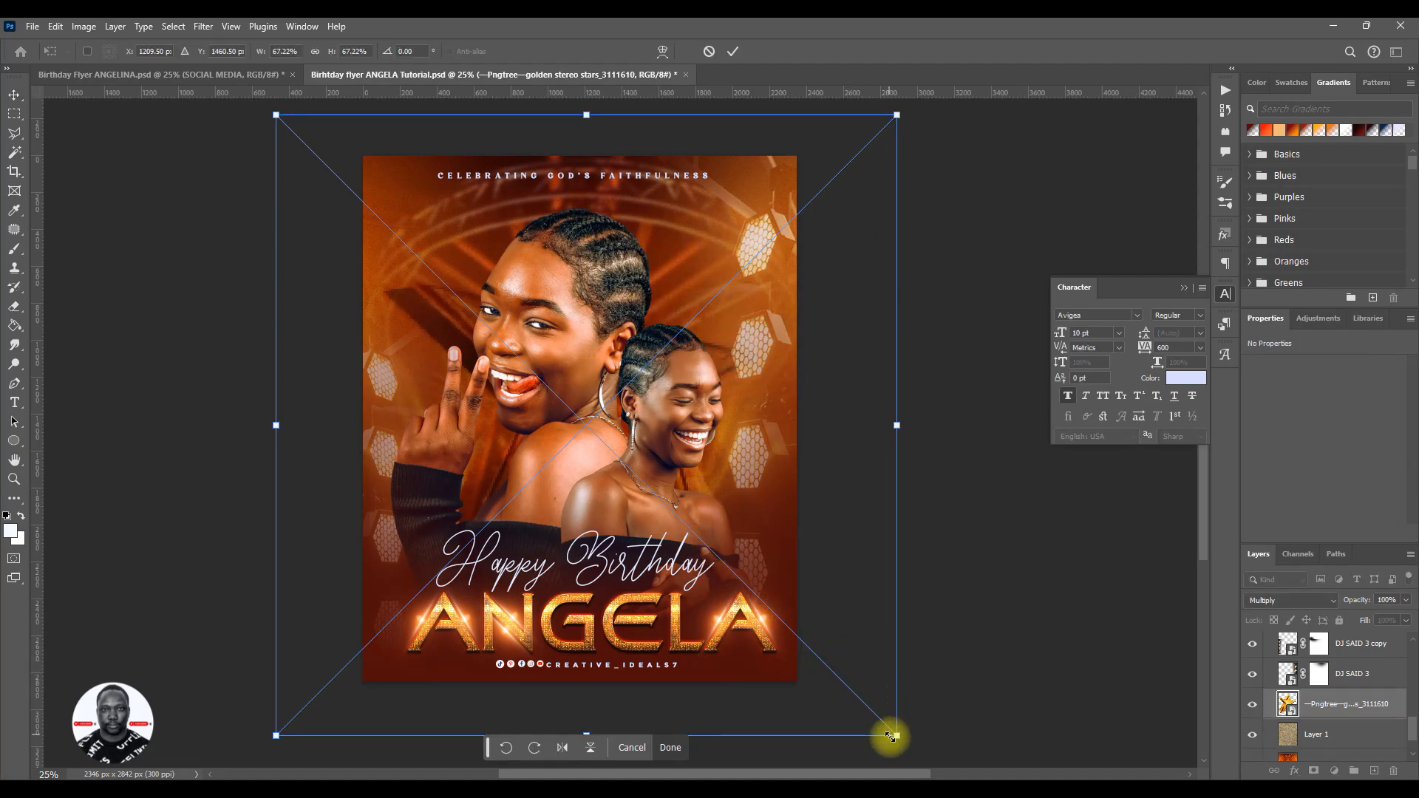
{"action": "left_click_drag", "start_coordinate": [899, 737], "coordinate": [1001, 761]}
{"action": "mouse_move", "coordinate": [856, 645]}
{"action": "left_mouse_down"}
{"action": "mouse_move", "coordinate": [872, 644]}
{"action": "mouse_move", "coordinate": [831, 645]}
{"action": "left_mouse_up"}
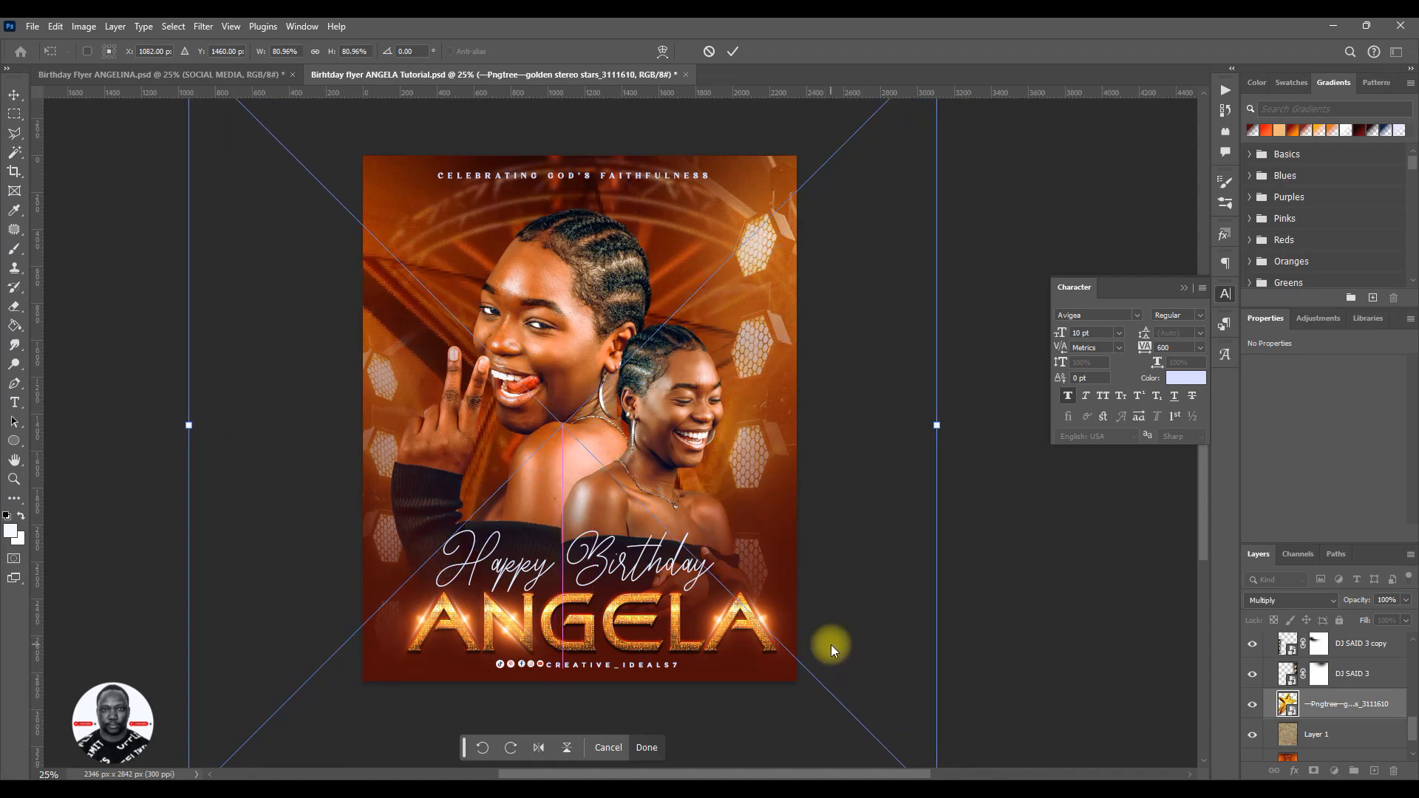
- Check the reference flyer and move the golden star slightly right and up to about X 1173 px, Y 1421 px
{"action": "left_click", "coordinate": [219, 77]}
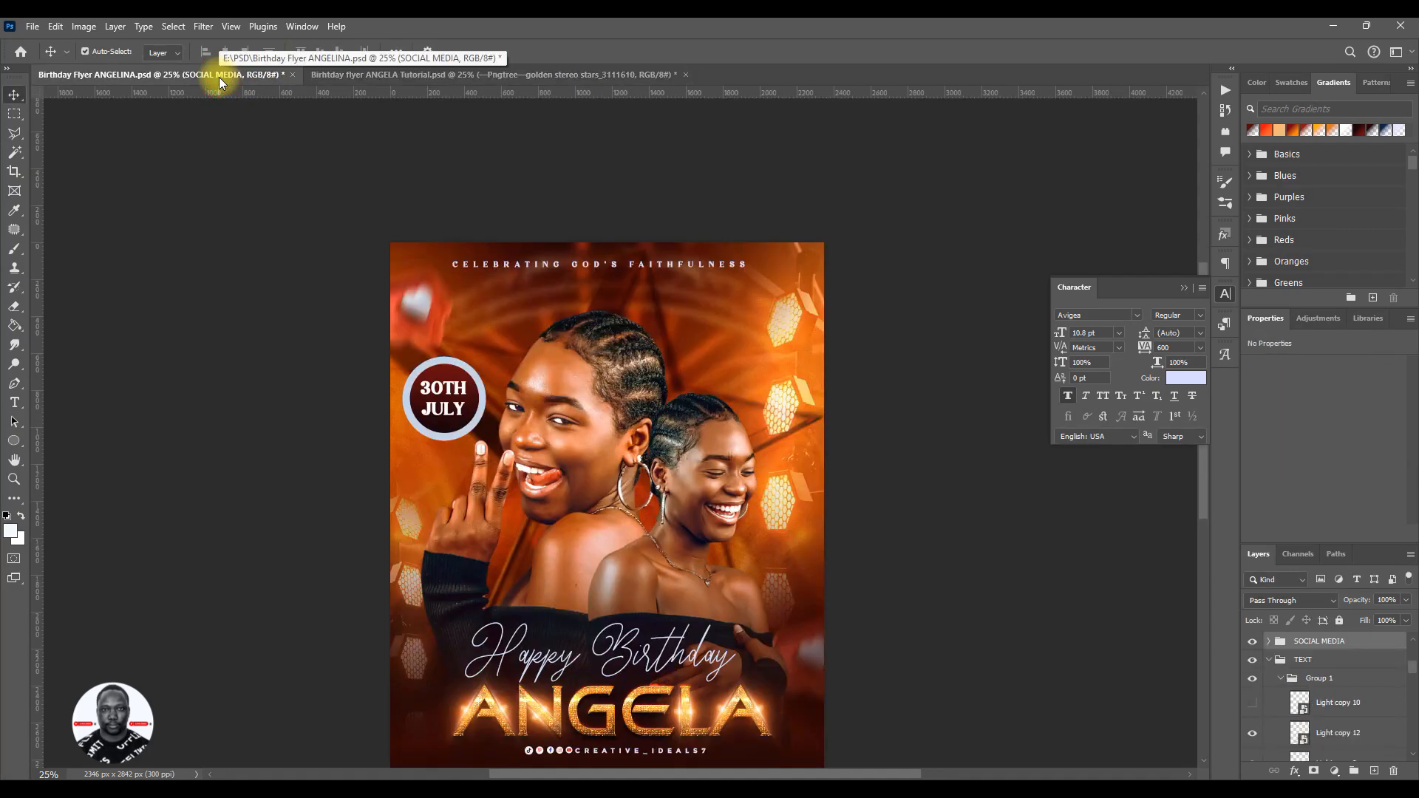
{"action": "left_click", "coordinate": [356, 74]}
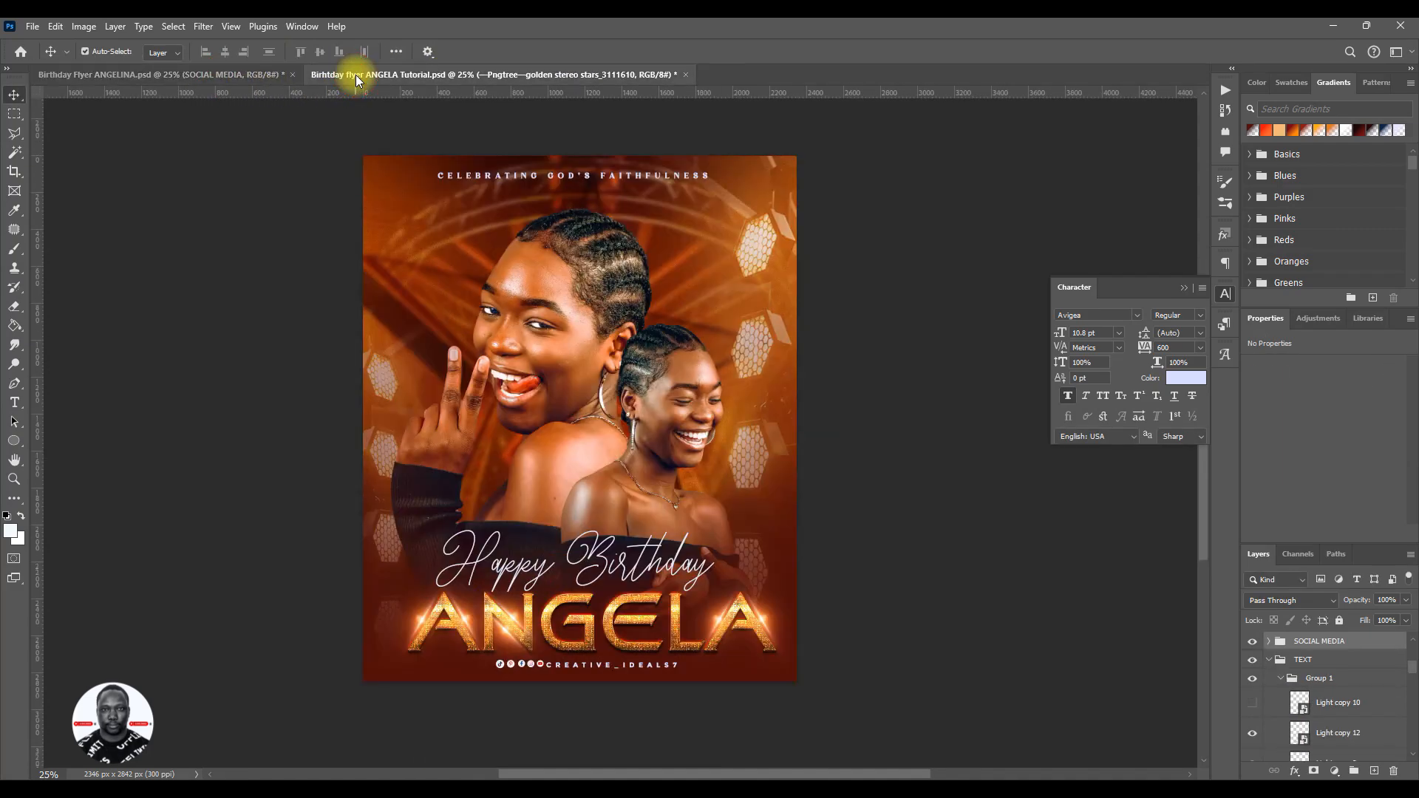
{"action": "key", "text": "ctrl+t"}
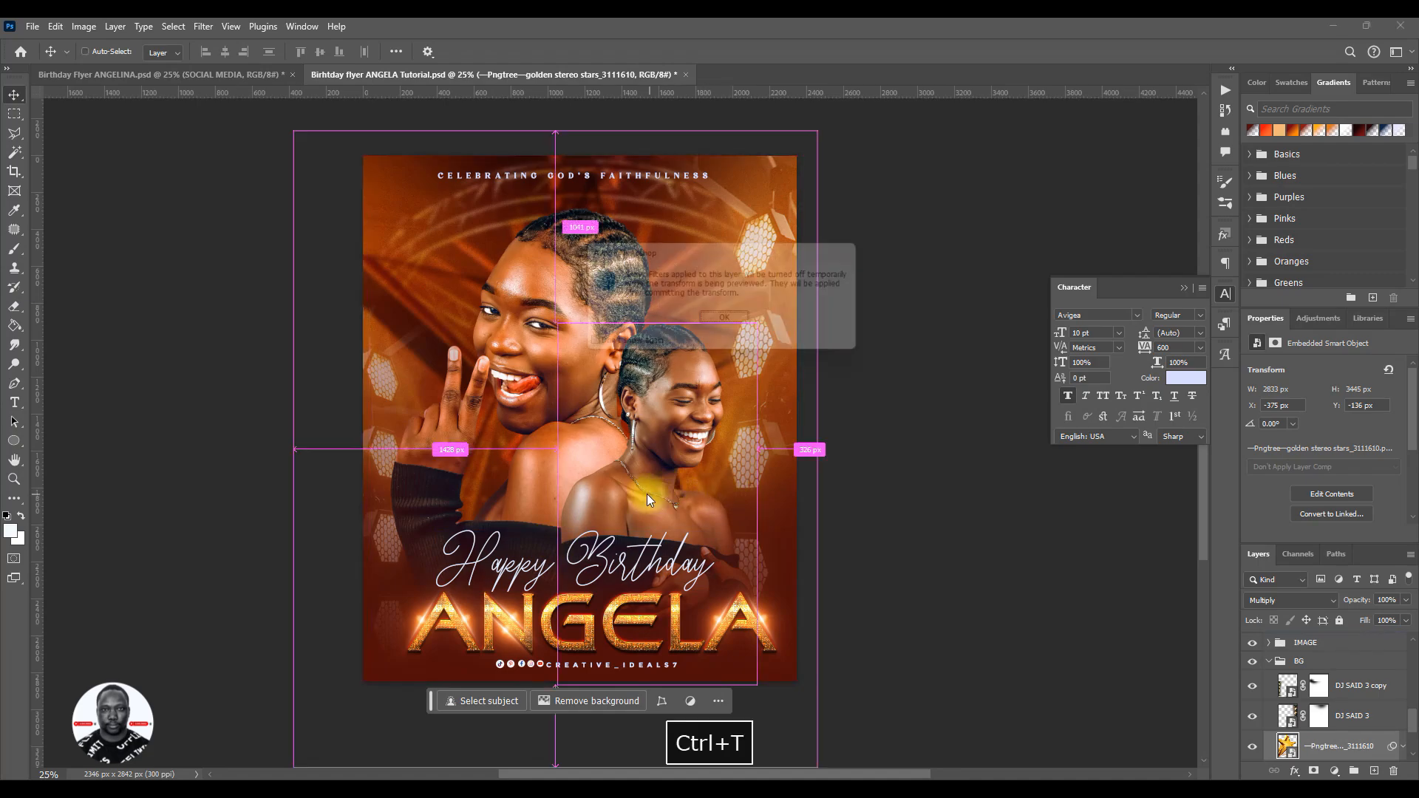
{"action": "left_click", "coordinate": [723, 324]}
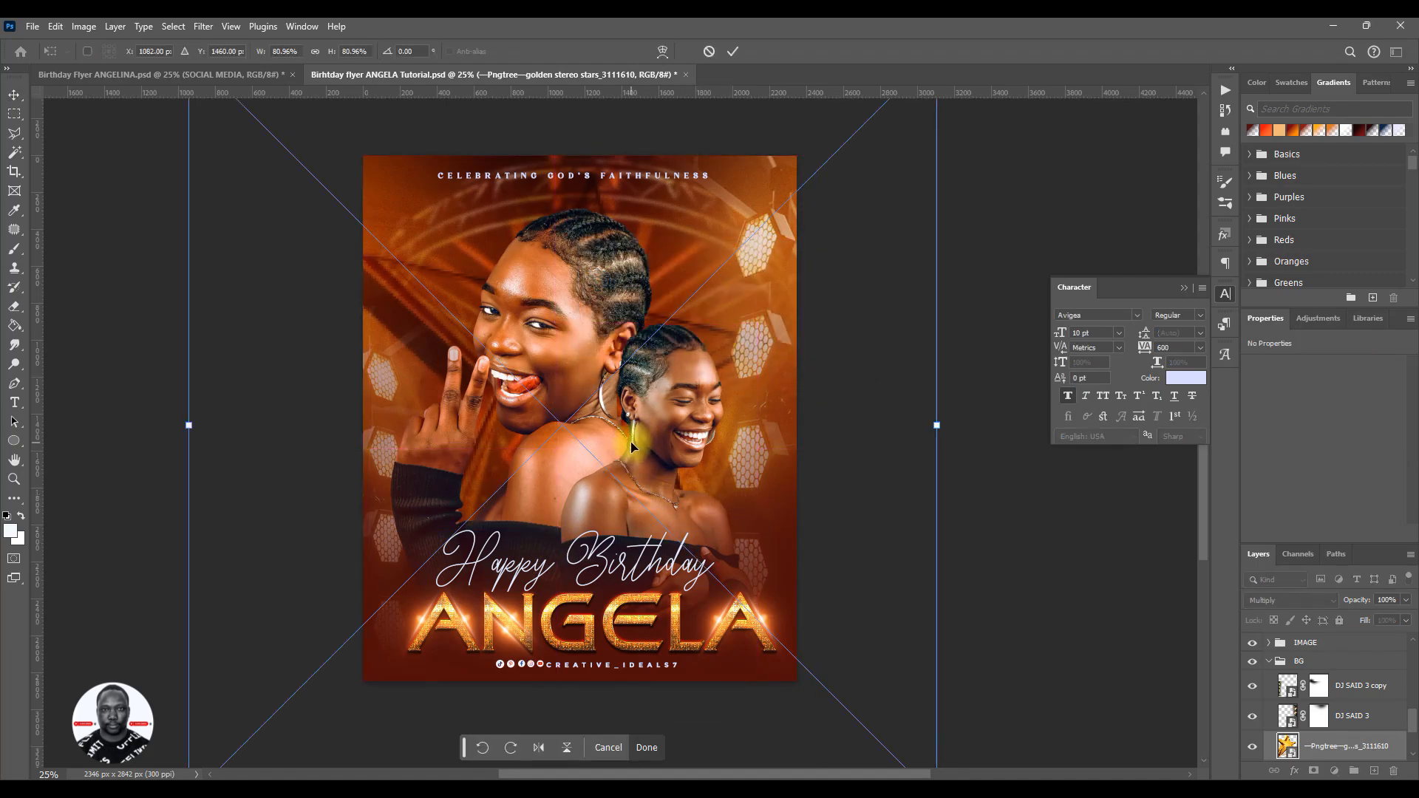
{"action": "left_click_drag", "start_coordinate": [663, 442], "coordinate": [651, 441]}
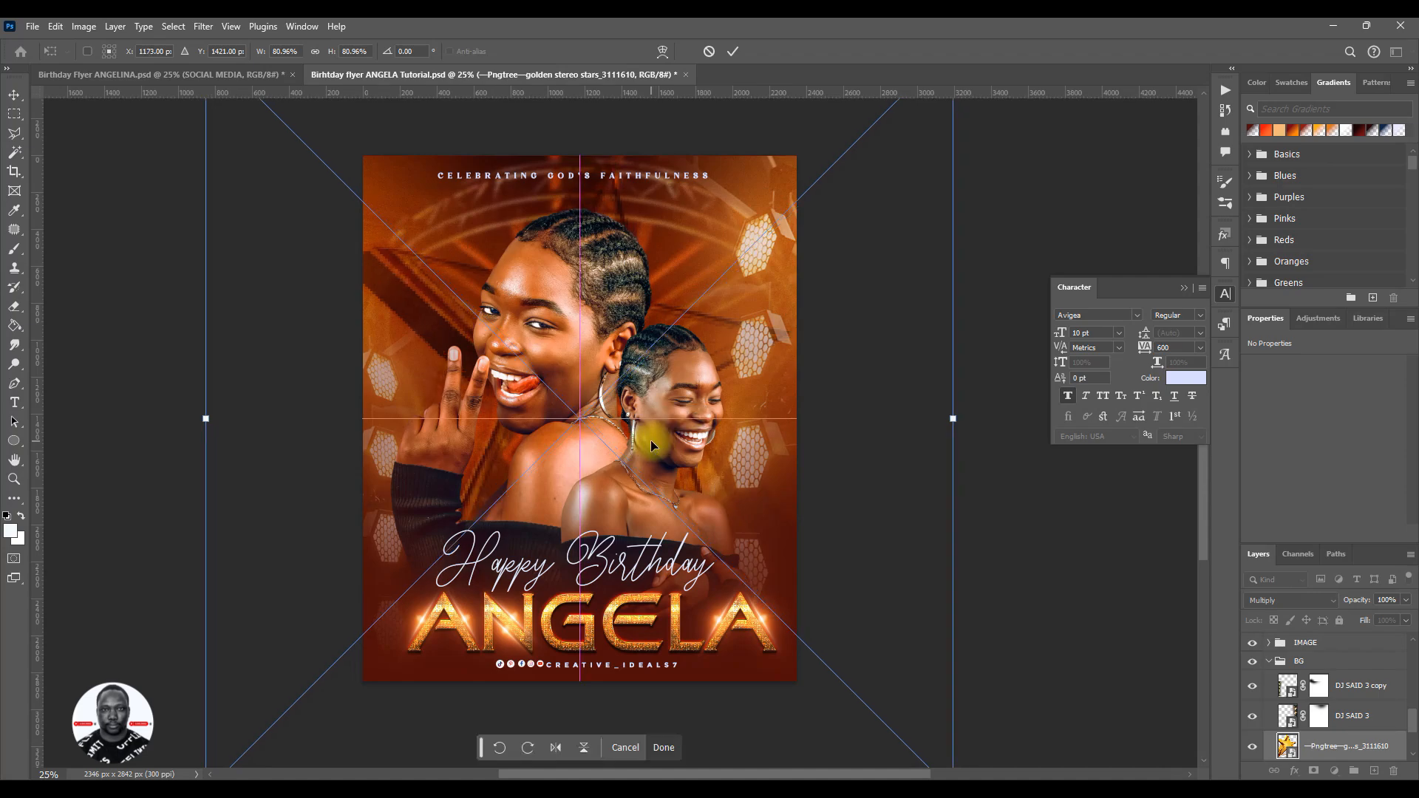
{"action": "left_click", "coordinate": [732, 51]}
- Collapse the BG group, nudge the IMAGE group slightly right and save the flyer
{"action": "left_click", "coordinate": [1273, 668]}
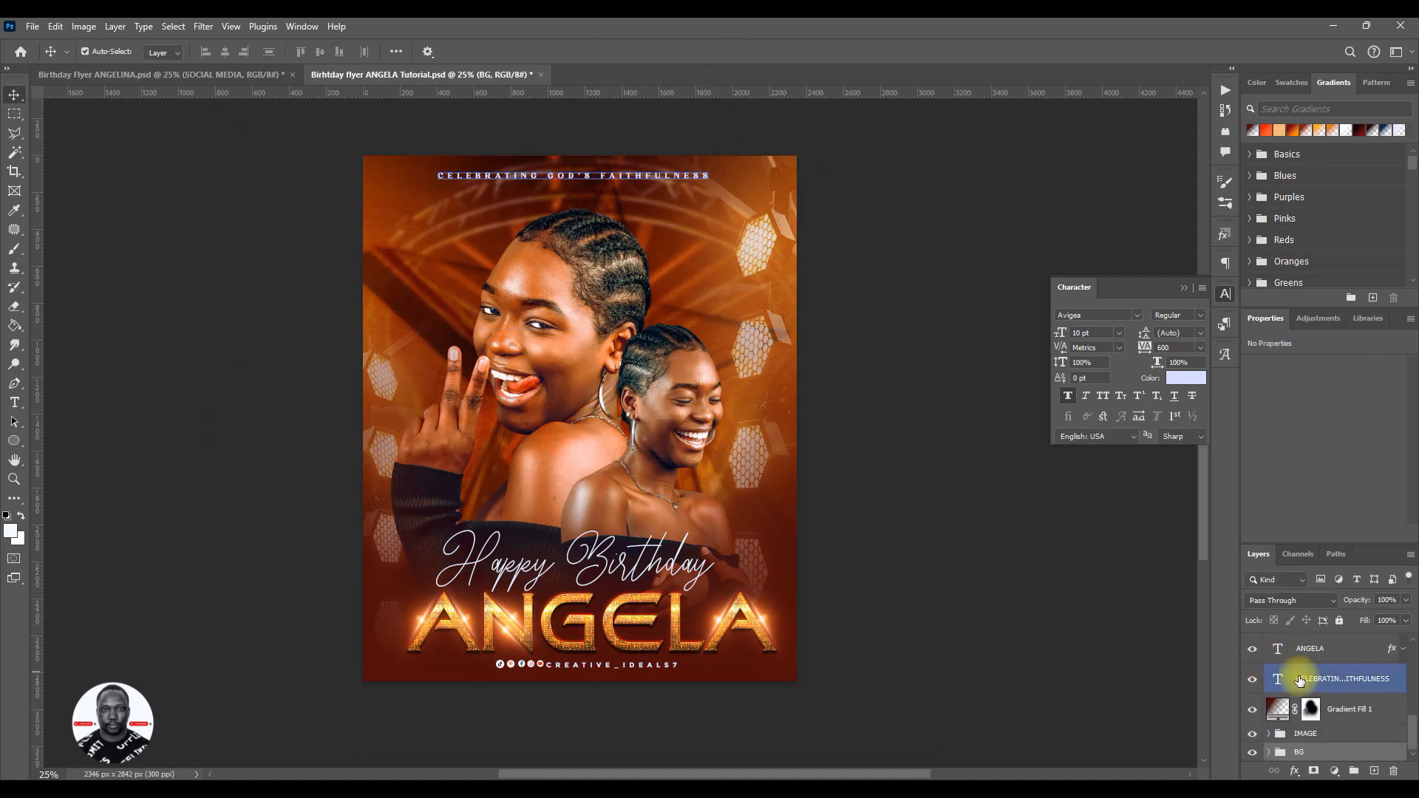
{"action": "left_click", "coordinate": [1269, 662]}
{"action": "left_click", "coordinate": [1307, 734]}
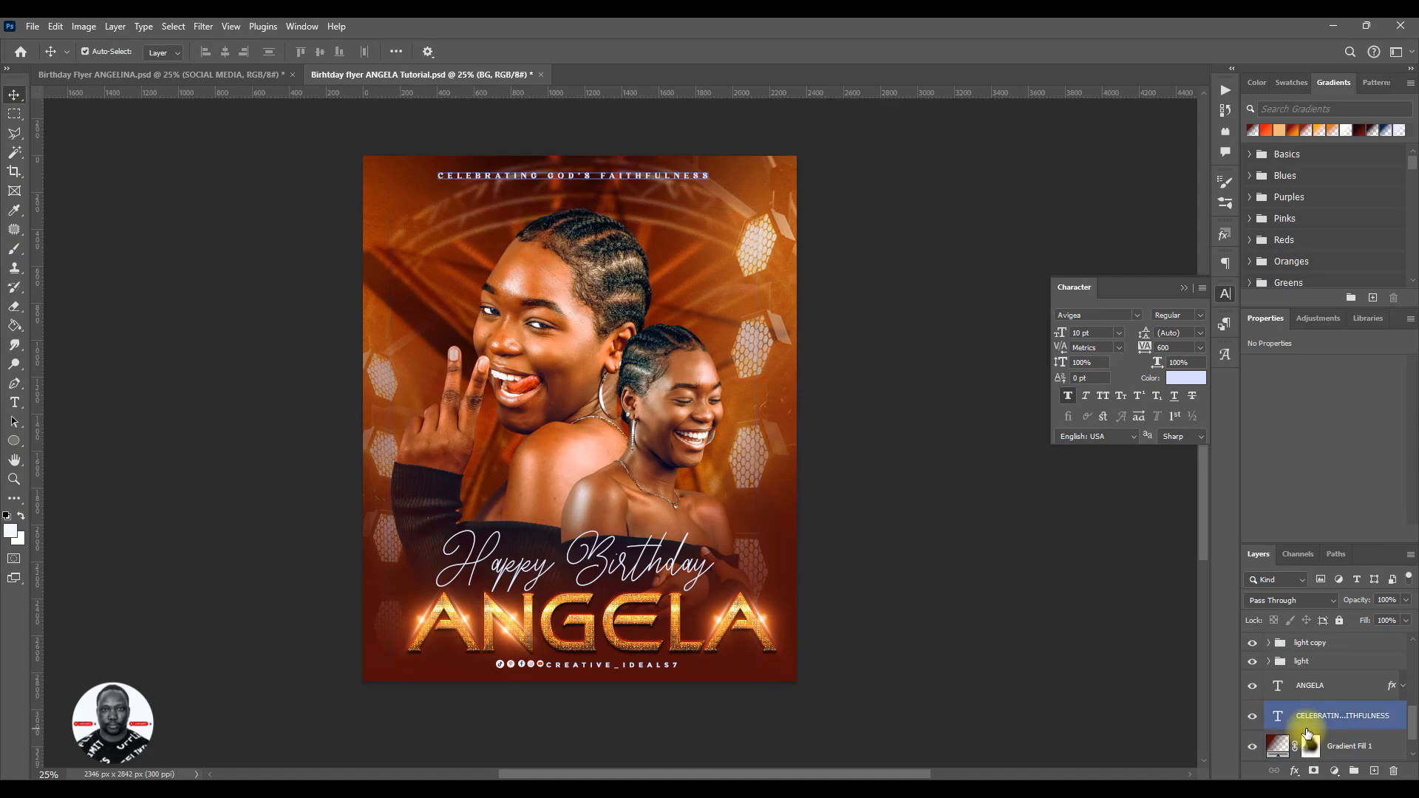
{"action": "key", "text": "Right"}
{"action": "key", "text": "Right"}
{"action": "key", "text": "Right"}
{"action": "key", "text": "Right"}
{"action": "key", "text": "Right"}
{"action": "key", "text": "Right"}
{"action": "key", "text": "Right"}
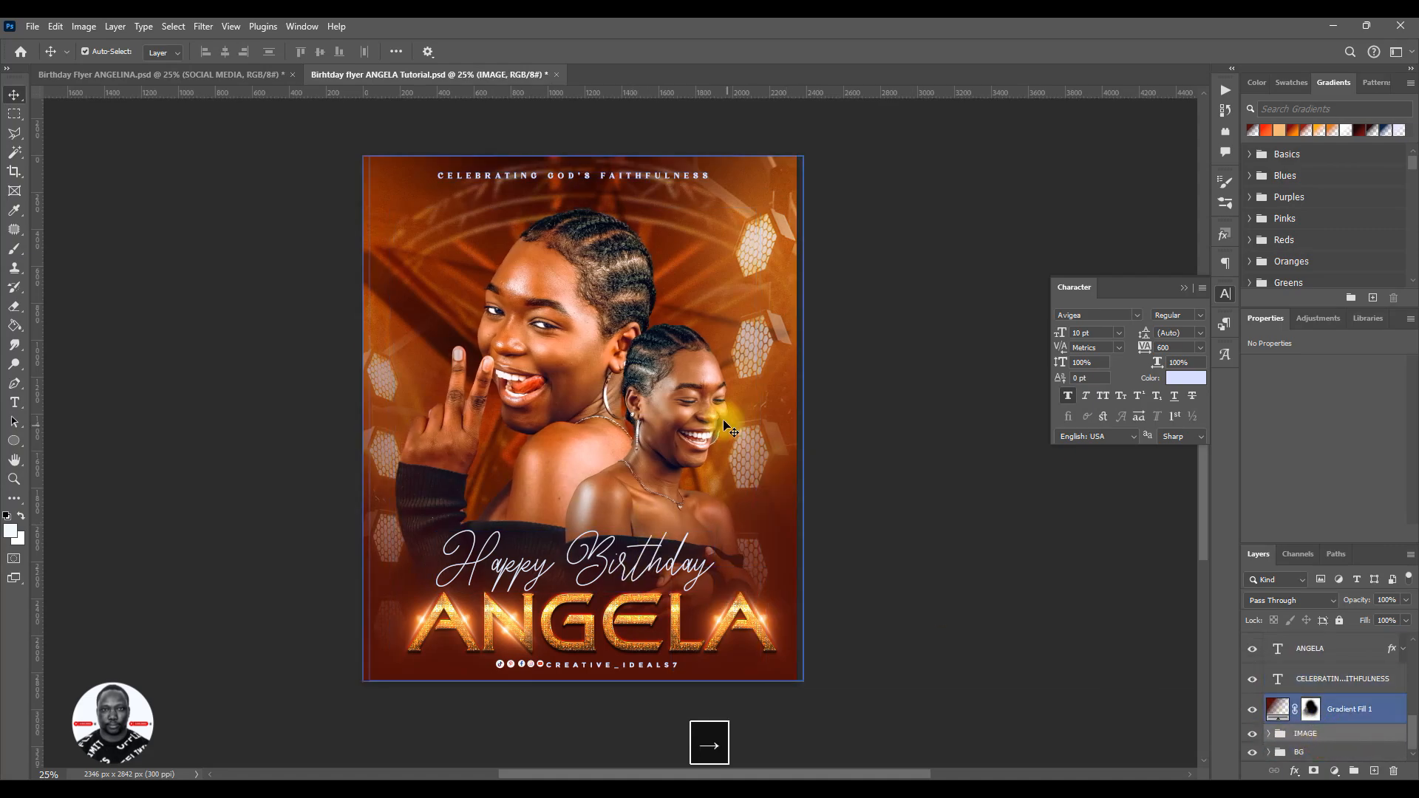
{"action": "key", "text": "ctrl+s"}
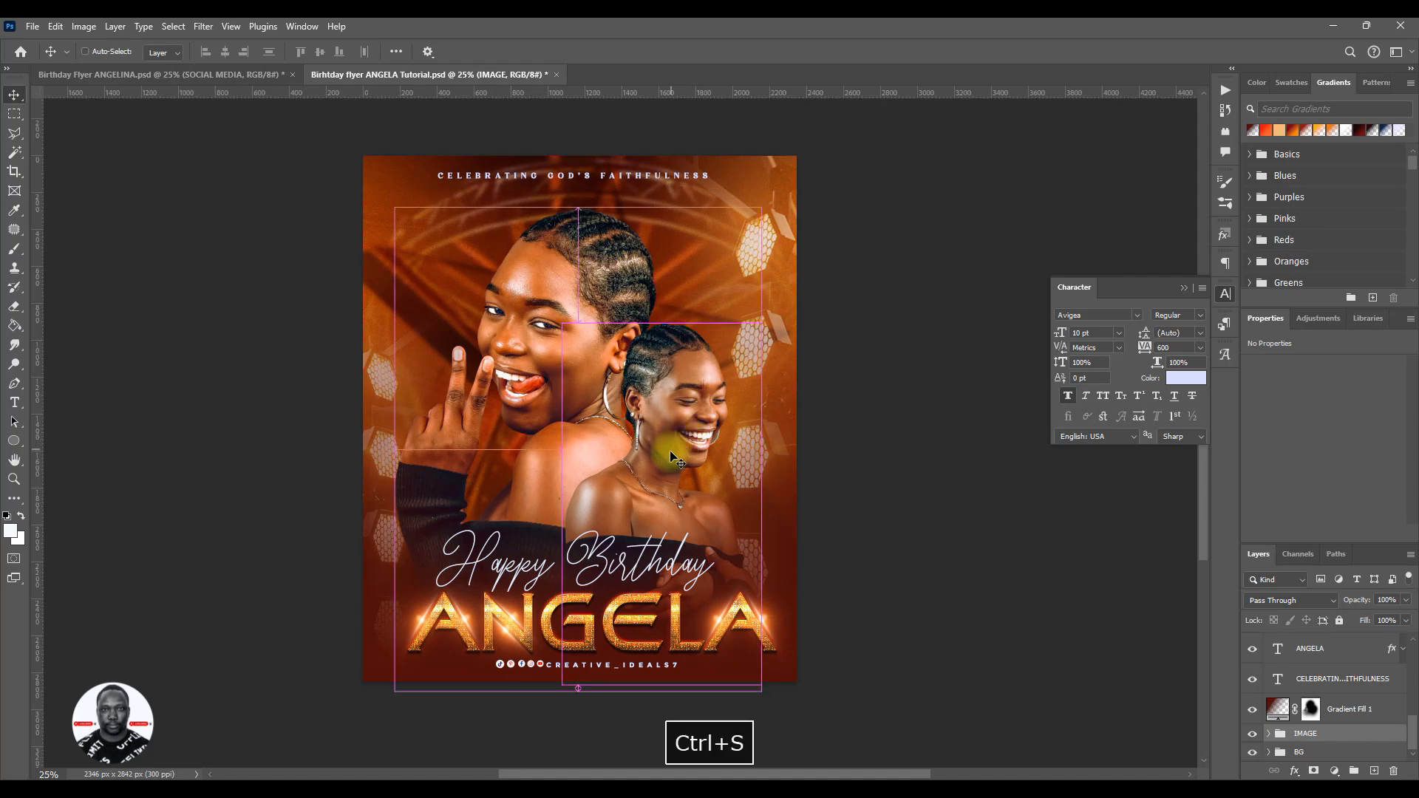
- Collapse the SOCIAL MEDIA group at the top of the layer stack
{"action": "scroll", "coordinate": [1346, 729], "scroll_direction": "up", "scroll_amount": 1}
{"action": "left_click", "coordinate": [1347, 729]}
{"action": "scroll", "coordinate": [1322, 702], "scroll_direction": "up", "scroll_amount": 7}
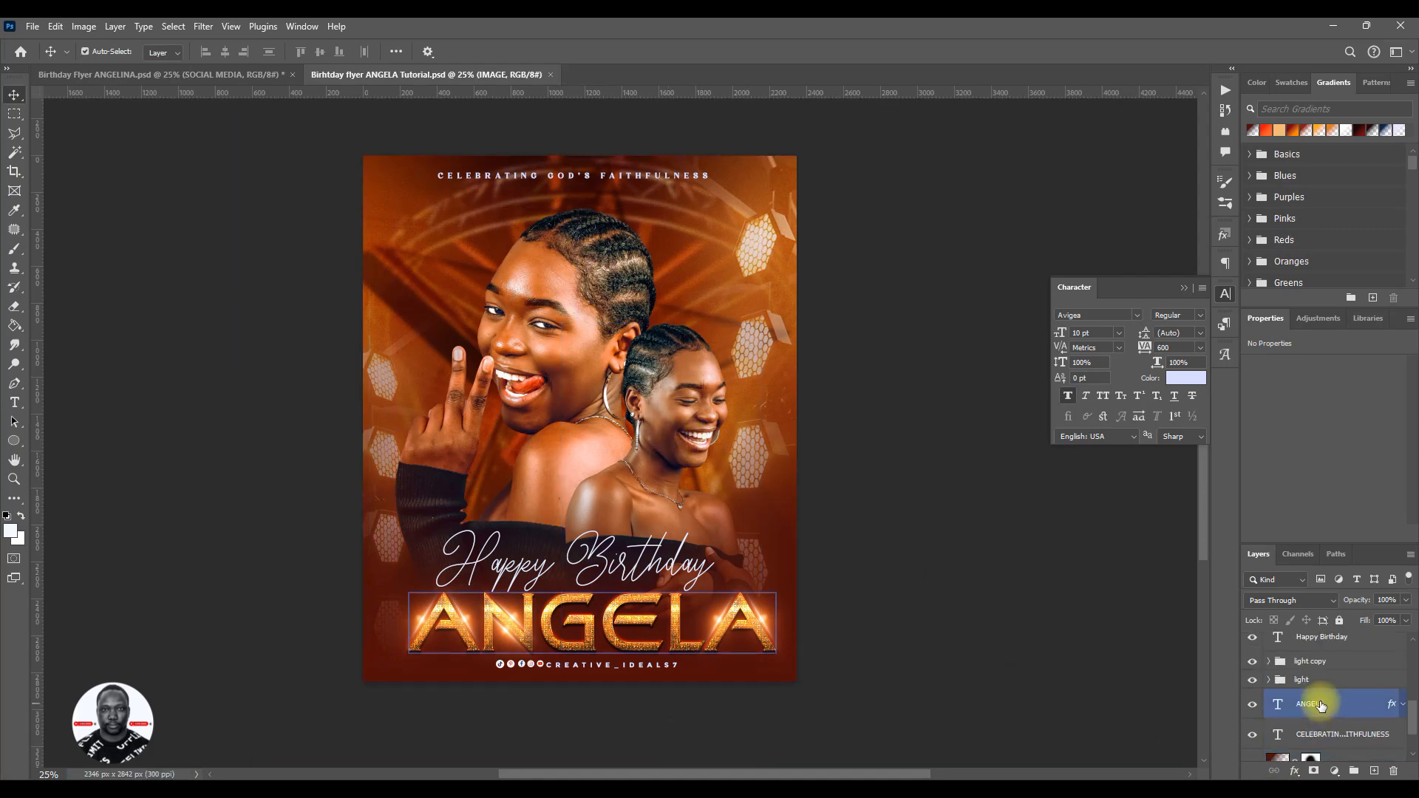
{"action": "left_click", "coordinate": [1269, 642]}
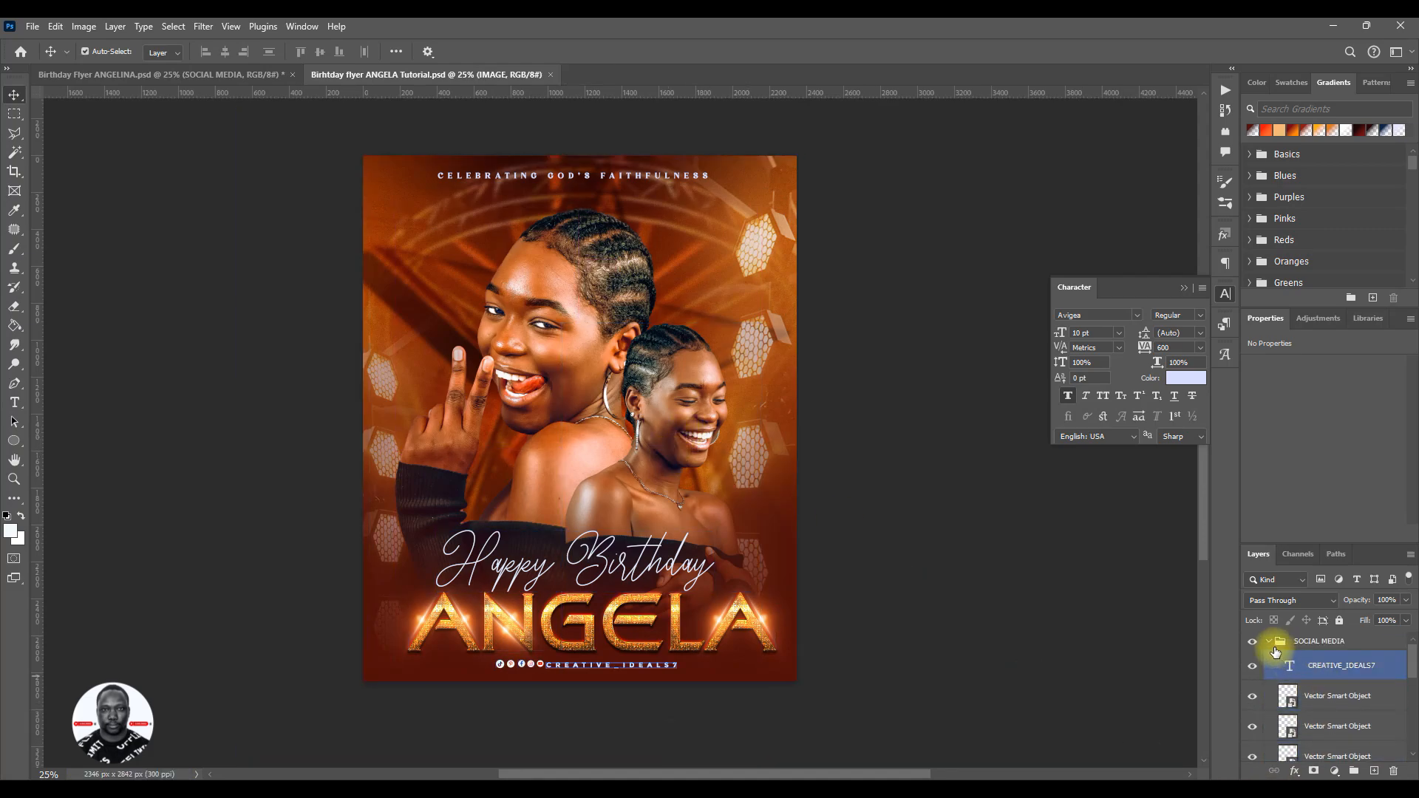
{"action": "left_click", "coordinate": [1272, 643]}
{"action": "left_click", "coordinate": [689, 691]}
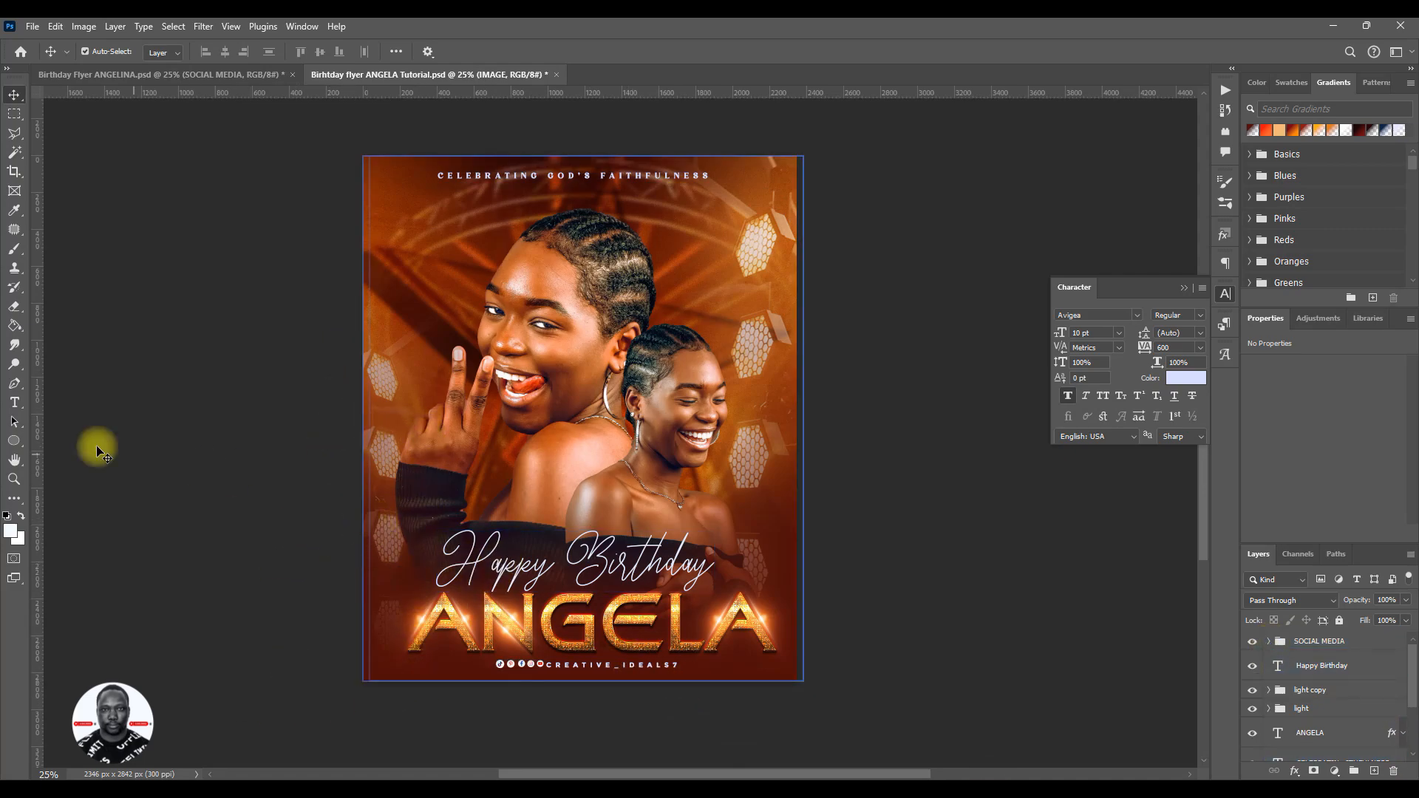
- Draw a white circle about 556 px wide beside the large portrait's face and move its layer above the SOCIAL MEDIA group
{"action": "left_click", "coordinate": [16, 447]}
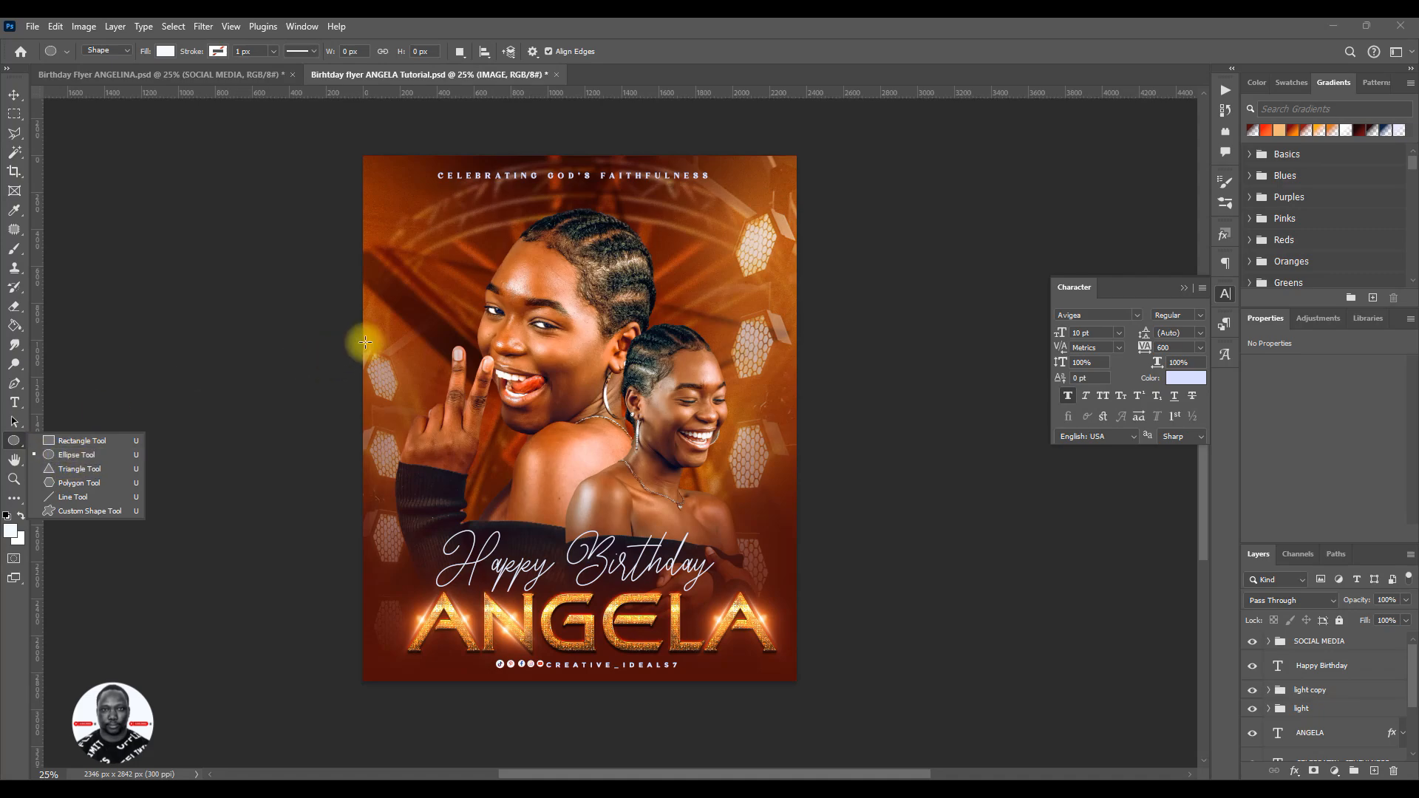
{"action": "left_click_drag", "start_coordinate": [401, 297], "coordinate": [544, 497]}
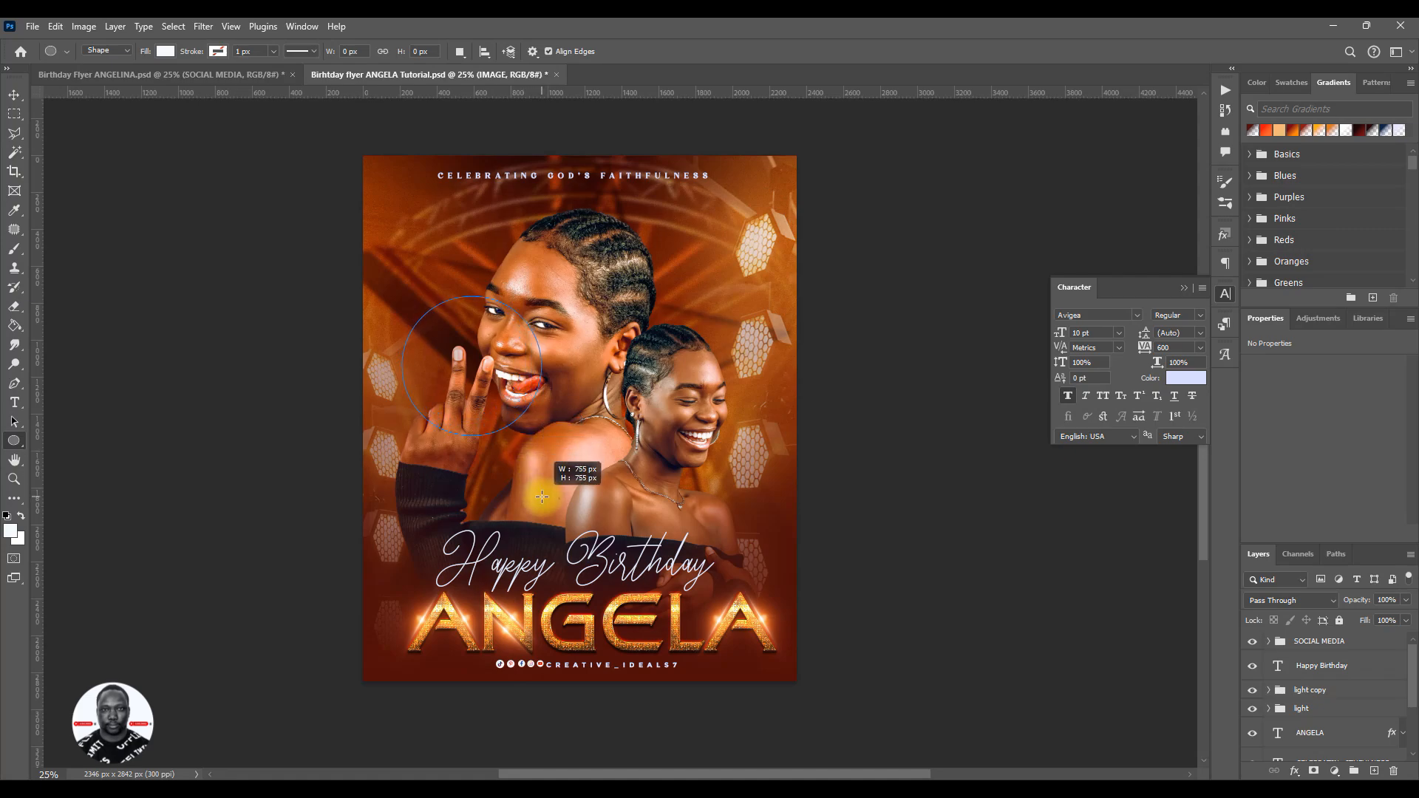
{"action": "left_click_drag", "start_coordinate": [542, 496], "coordinate": [509, 464]}
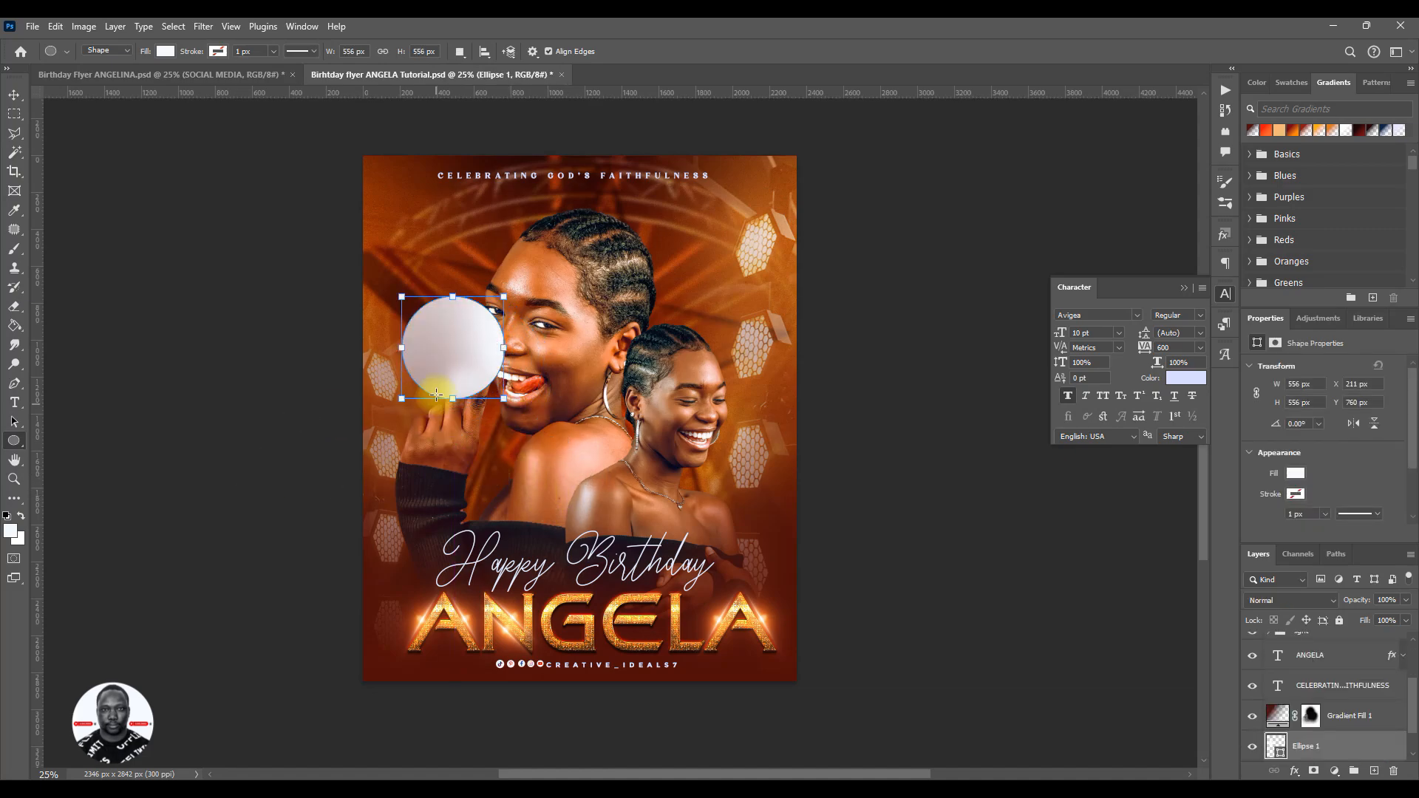
{"action": "left_click", "coordinate": [12, 98]}
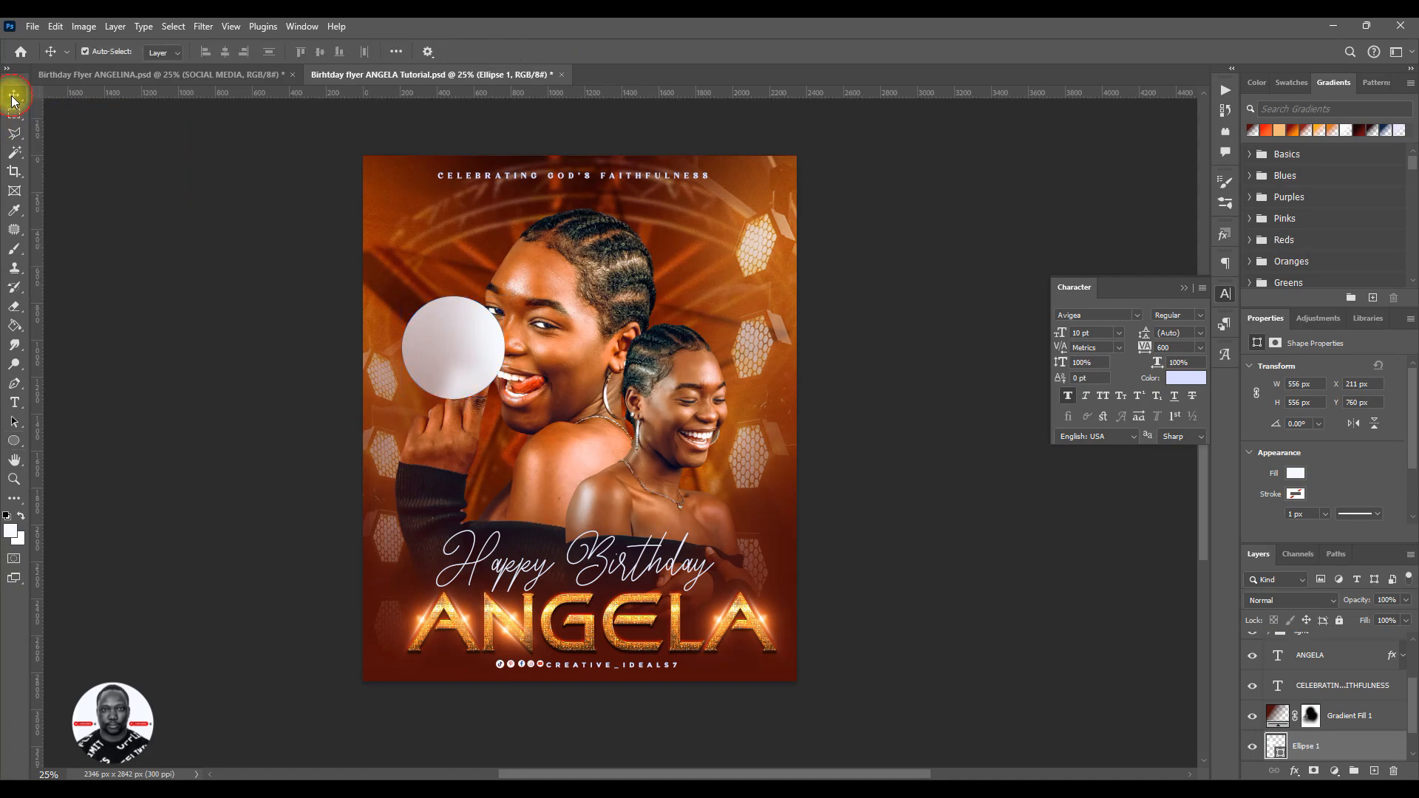
{"action": "left_click_drag", "start_coordinate": [1381, 761], "coordinate": [1324, 636]}
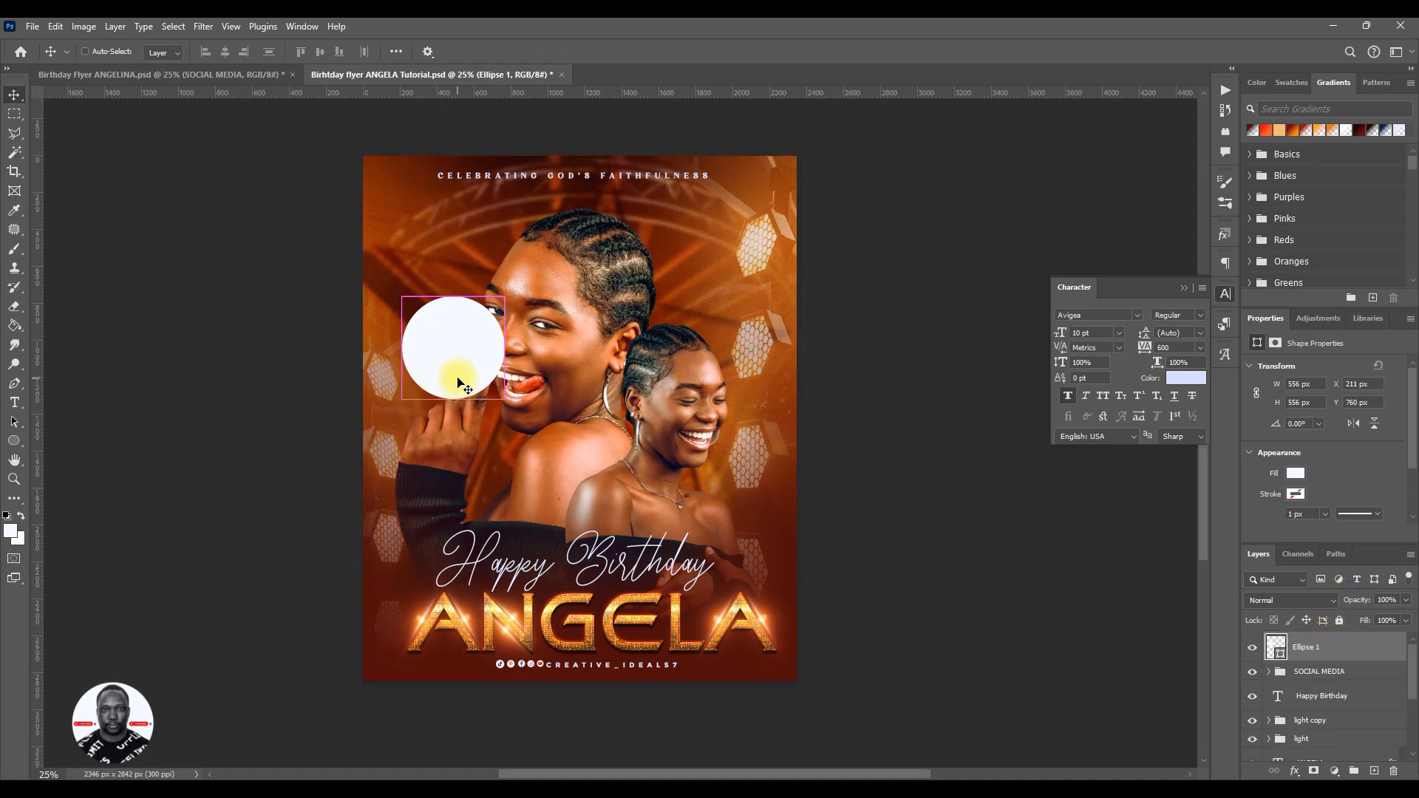
- Duplicate the white circle and enlarge the original underneath from its centre to about 112%
{"action": "key", "text": "ctrl"}
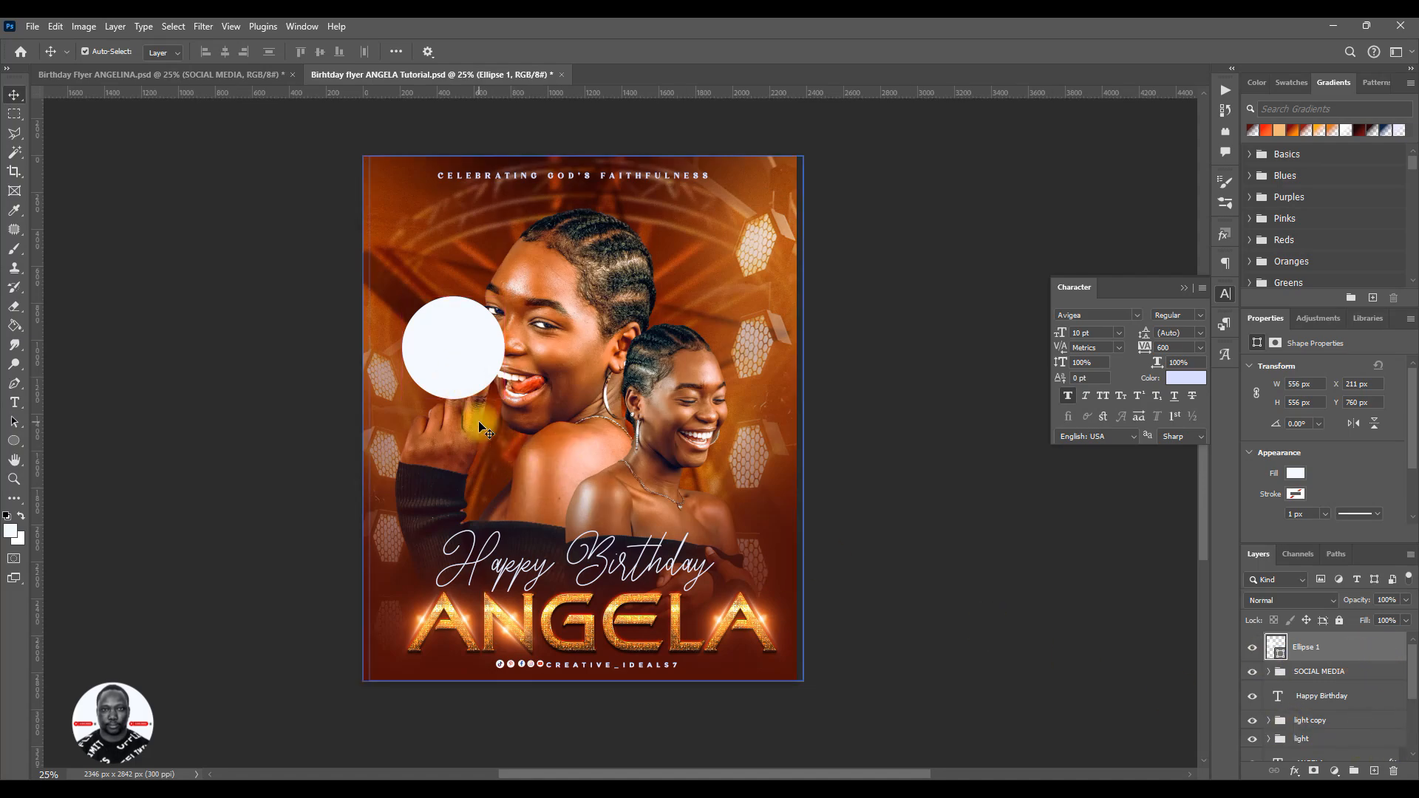
{"action": "key", "text": "ctrl"}
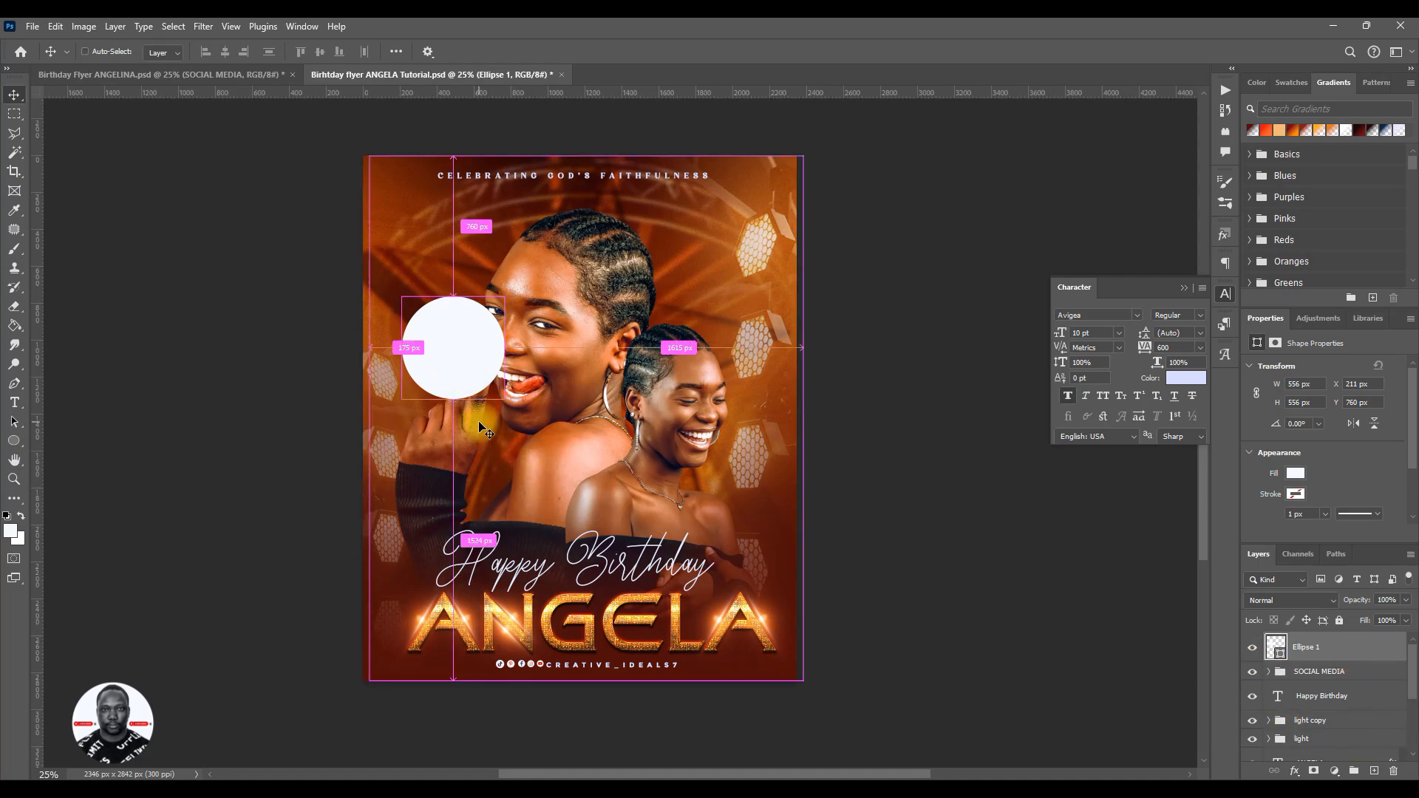
{"action": "key", "text": "ctrl+j"}
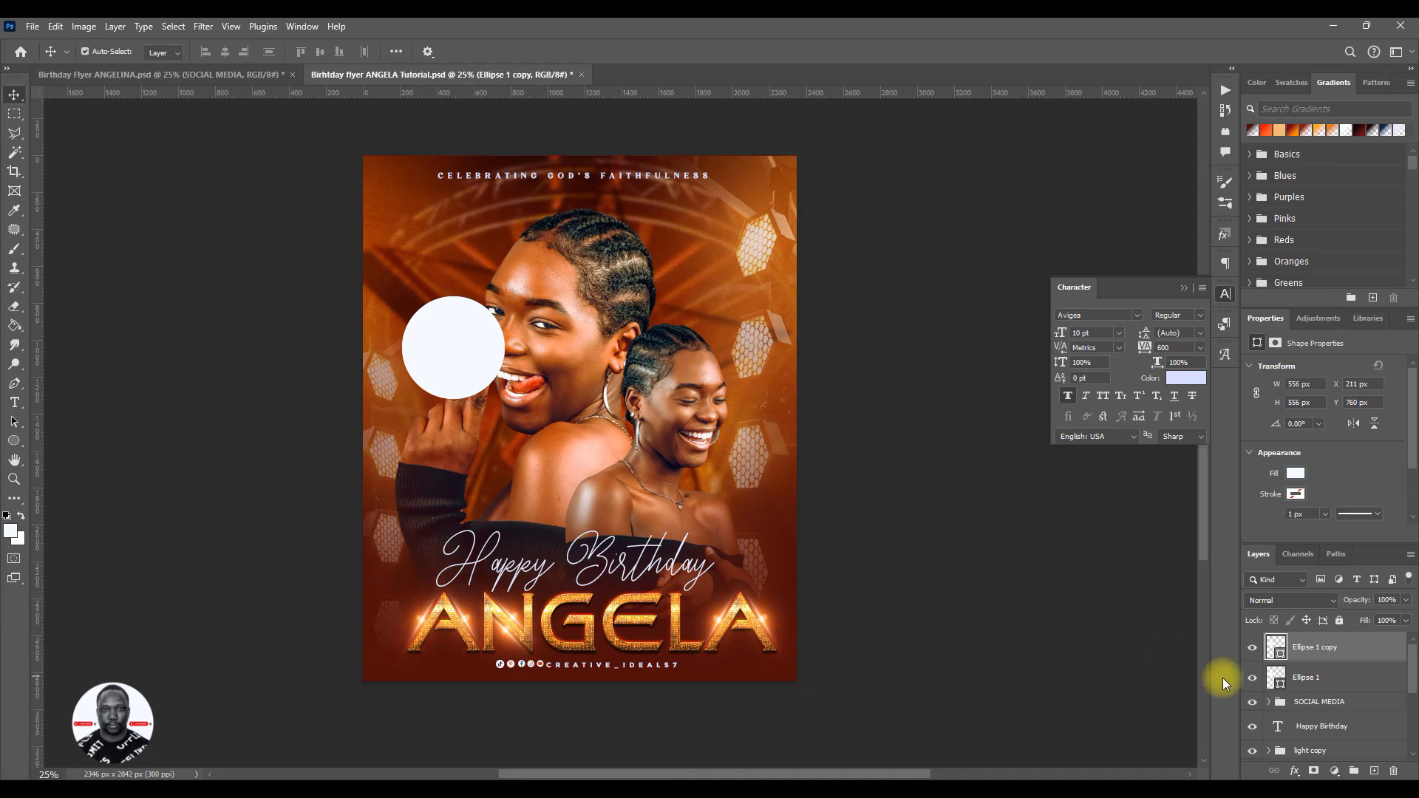
{"action": "left_click", "coordinate": [1331, 684]}
{"action": "key", "text": "ctrl"}
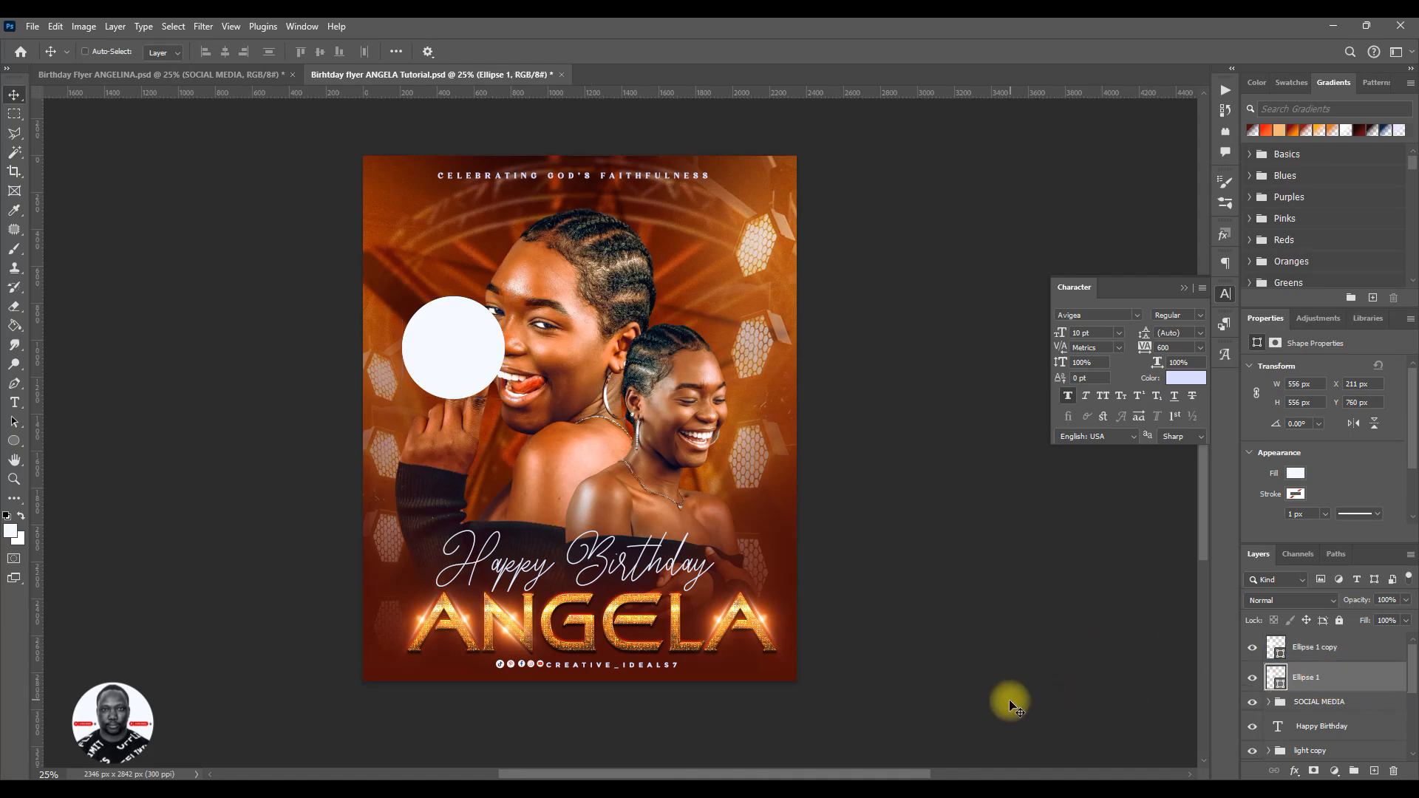
{"action": "key", "text": "ctrl+t"}
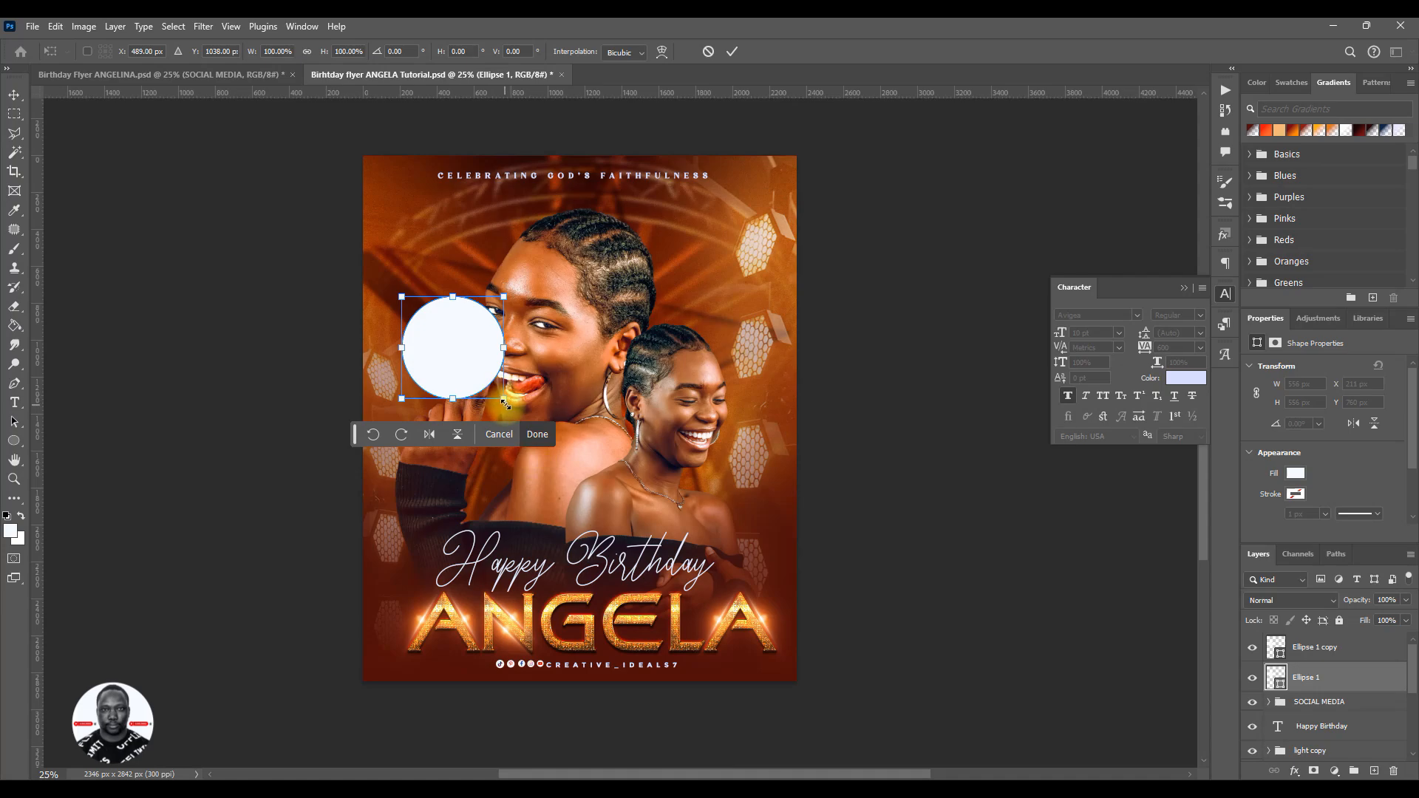
{"action": "left_click_drag", "start_coordinate": [505, 403], "coordinate": [518, 403]}
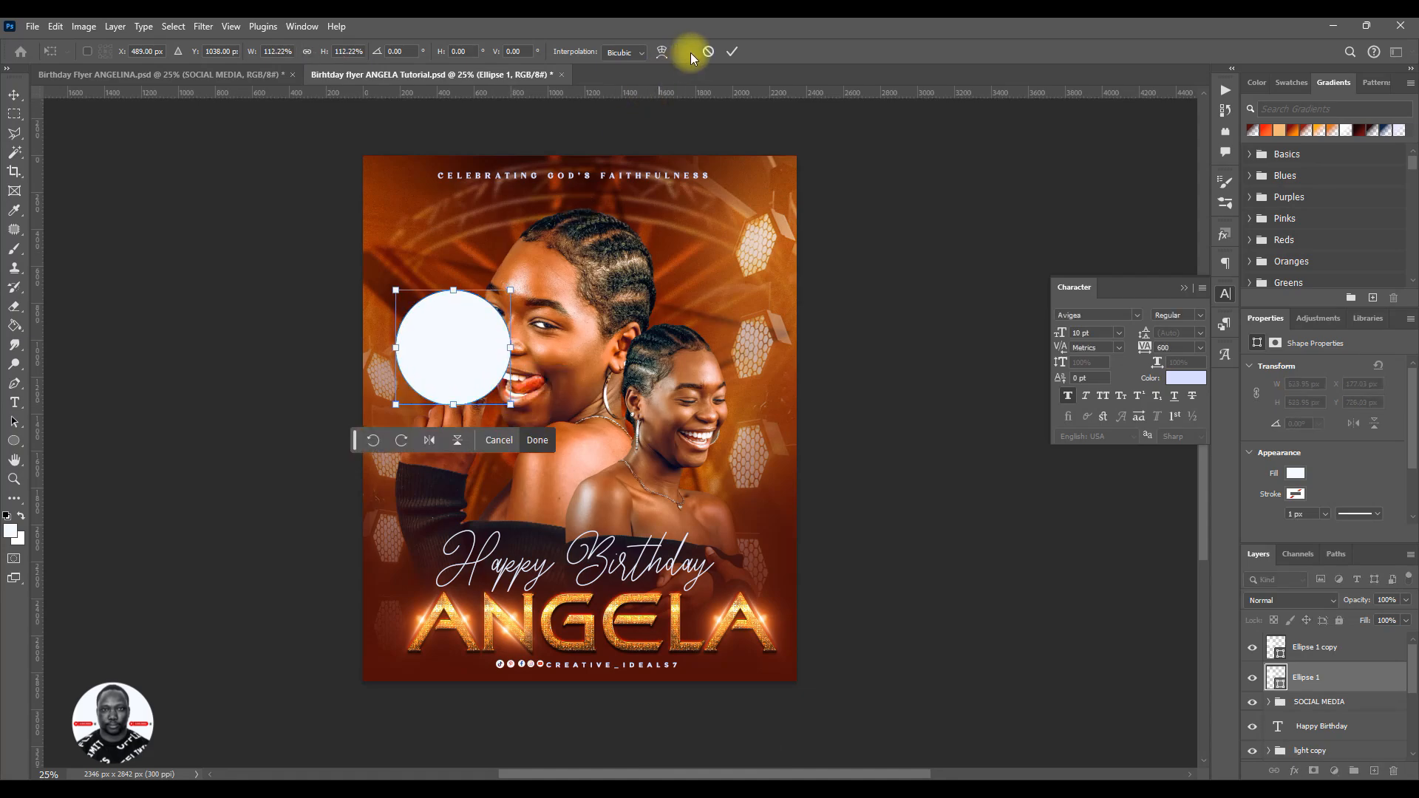
{"action": "left_click", "coordinate": [731, 52]}
- Try gradient presets on the upper circle copy, check the reference flyer's date badge and apply the dark red to black gradient
{"action": "left_click", "coordinate": [1352, 657]}
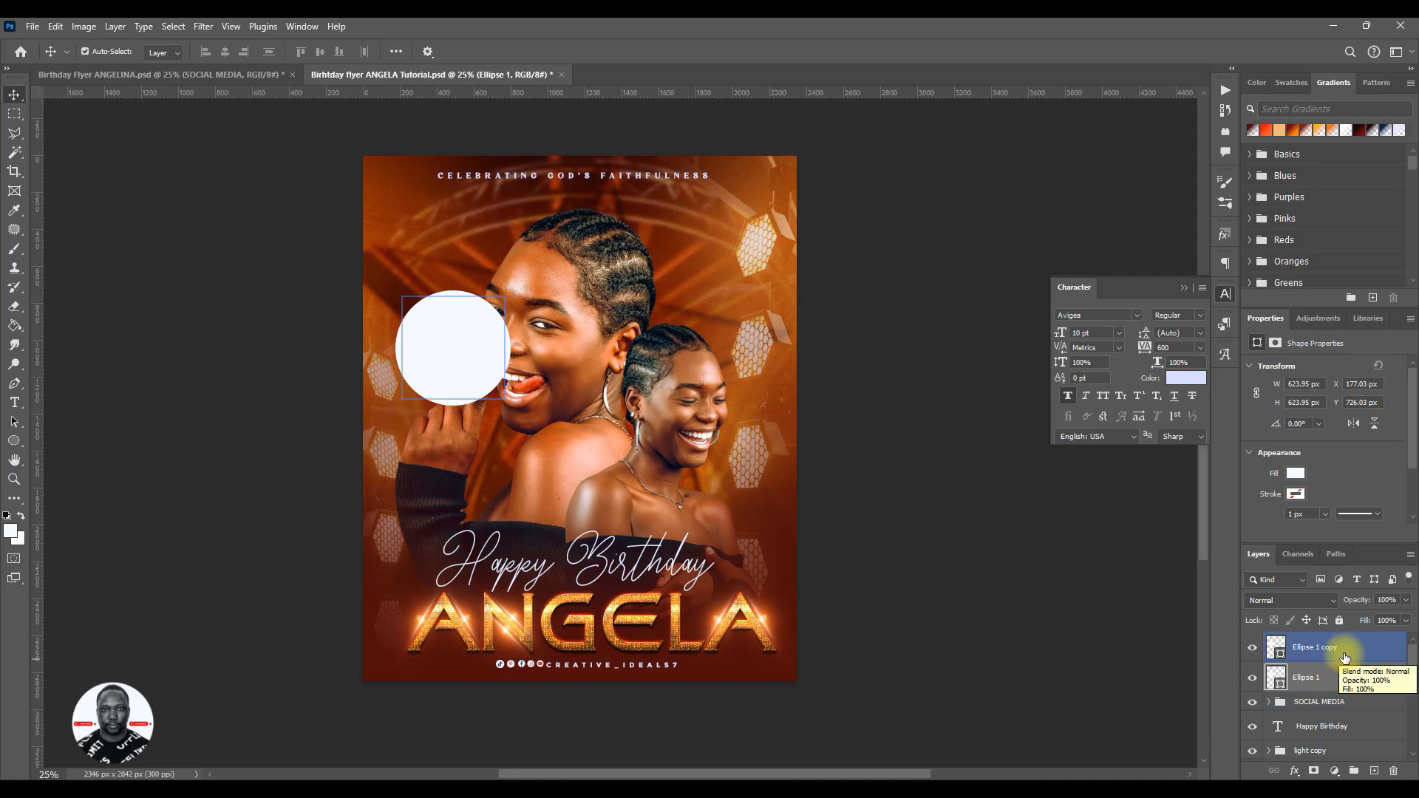
{"action": "left_click", "coordinate": [1345, 657]}
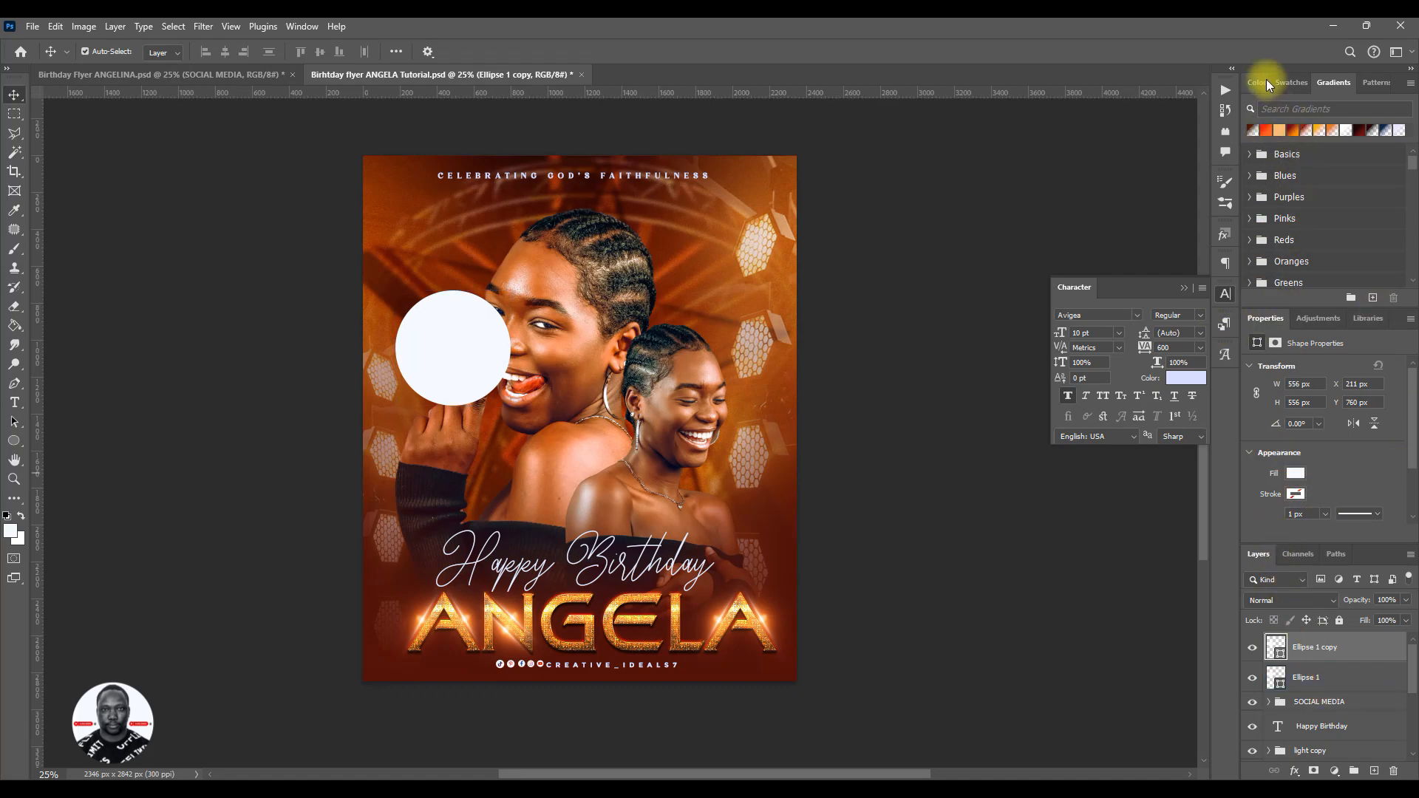
{"action": "left_click", "coordinate": [1265, 131]}
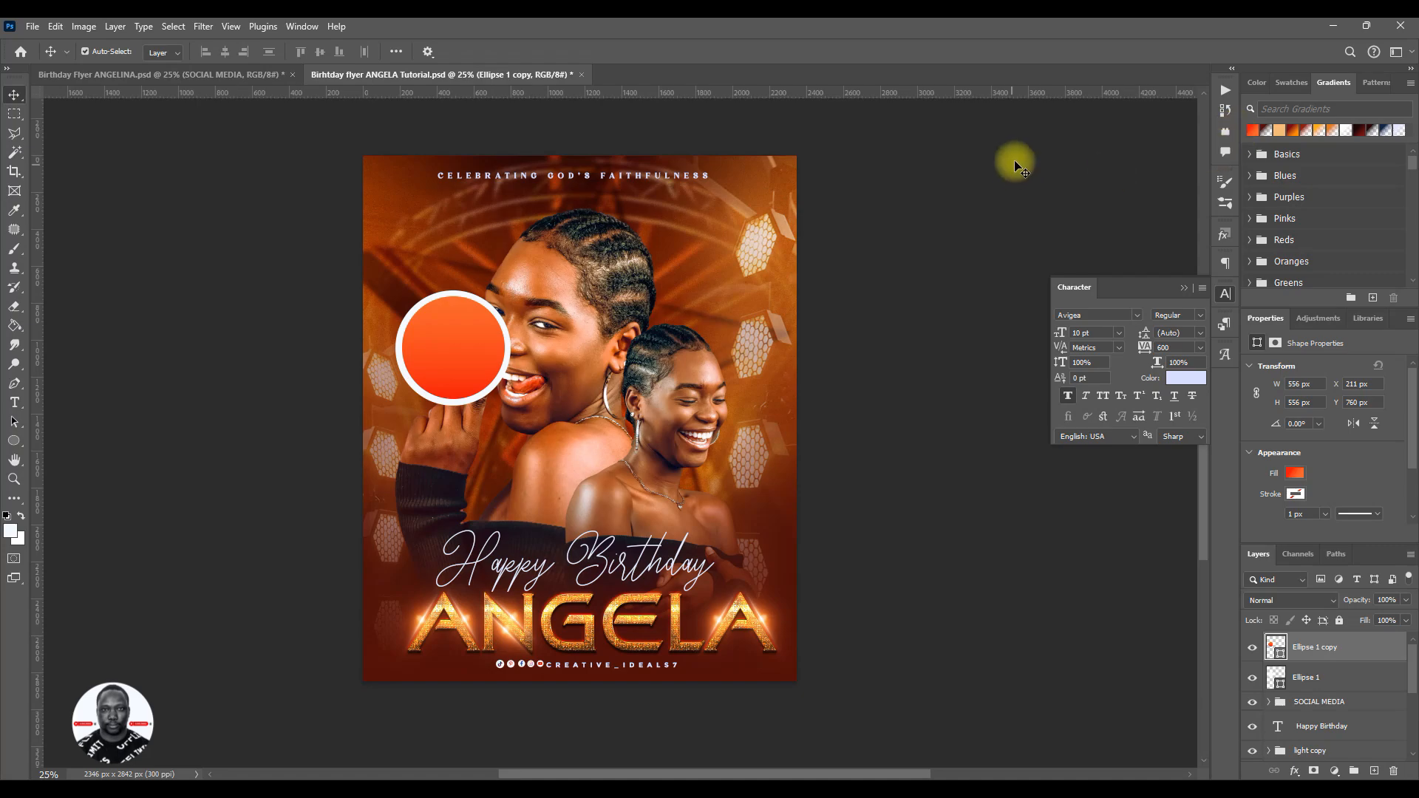
{"action": "left_click", "coordinate": [1292, 133]}
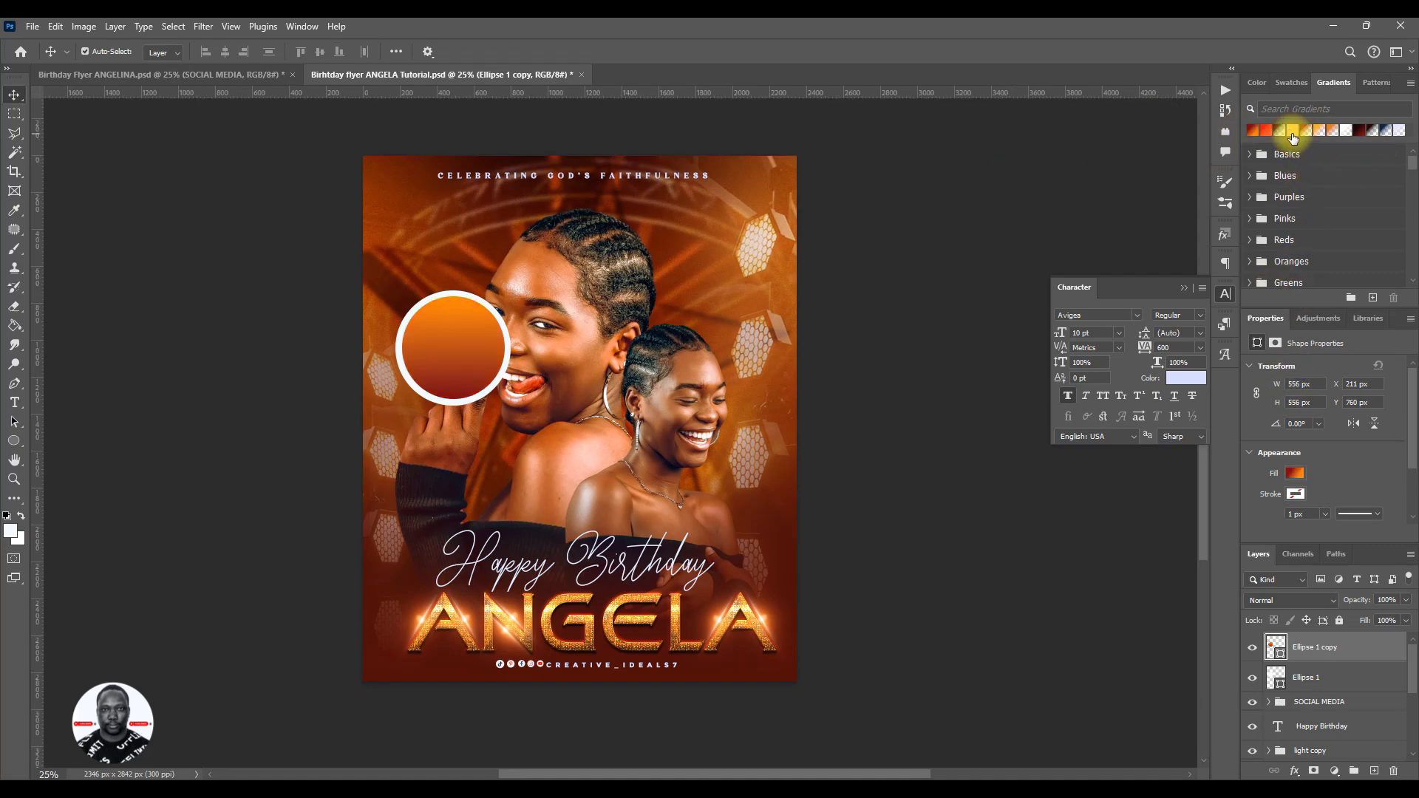
{"action": "left_click", "coordinate": [238, 75]}
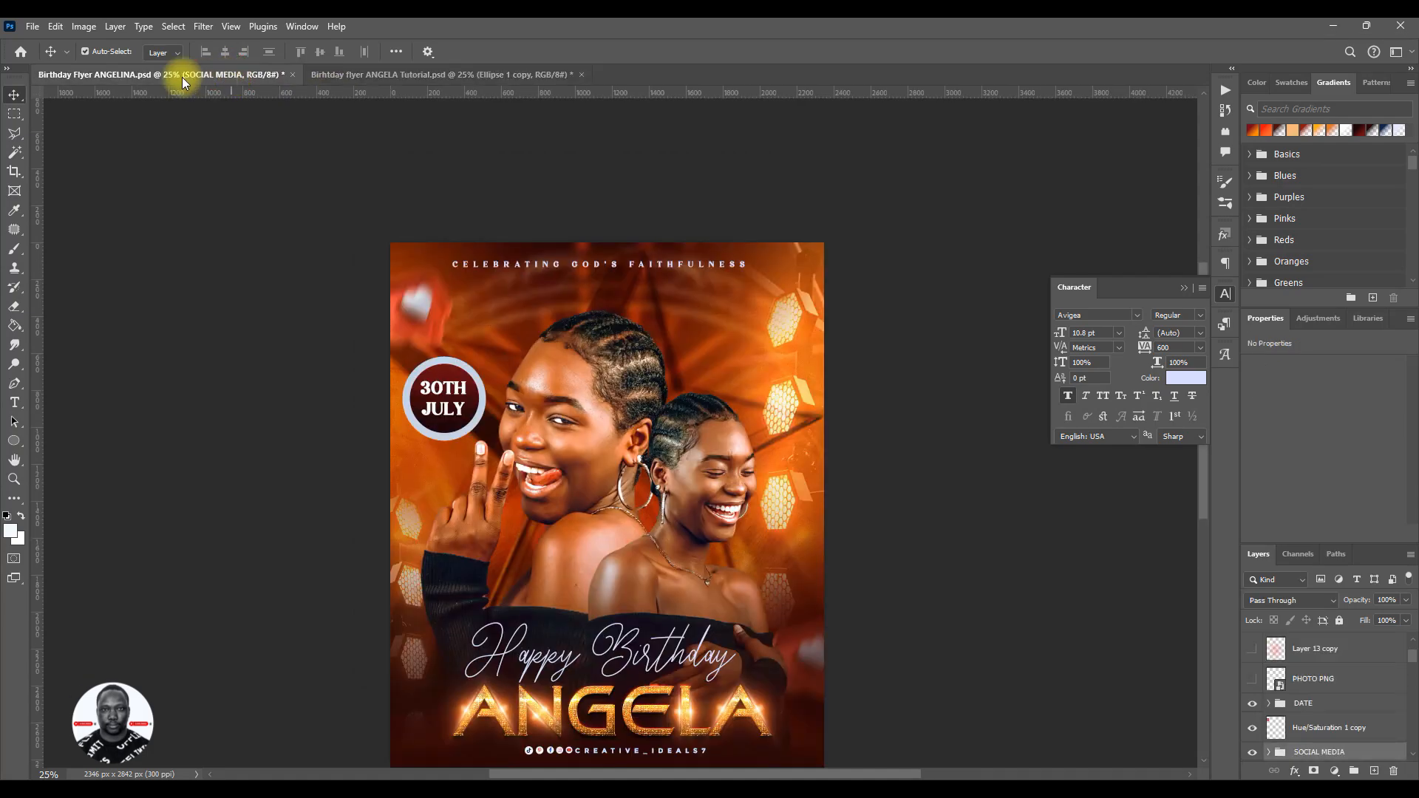
{"action": "left_click", "coordinate": [476, 73]}
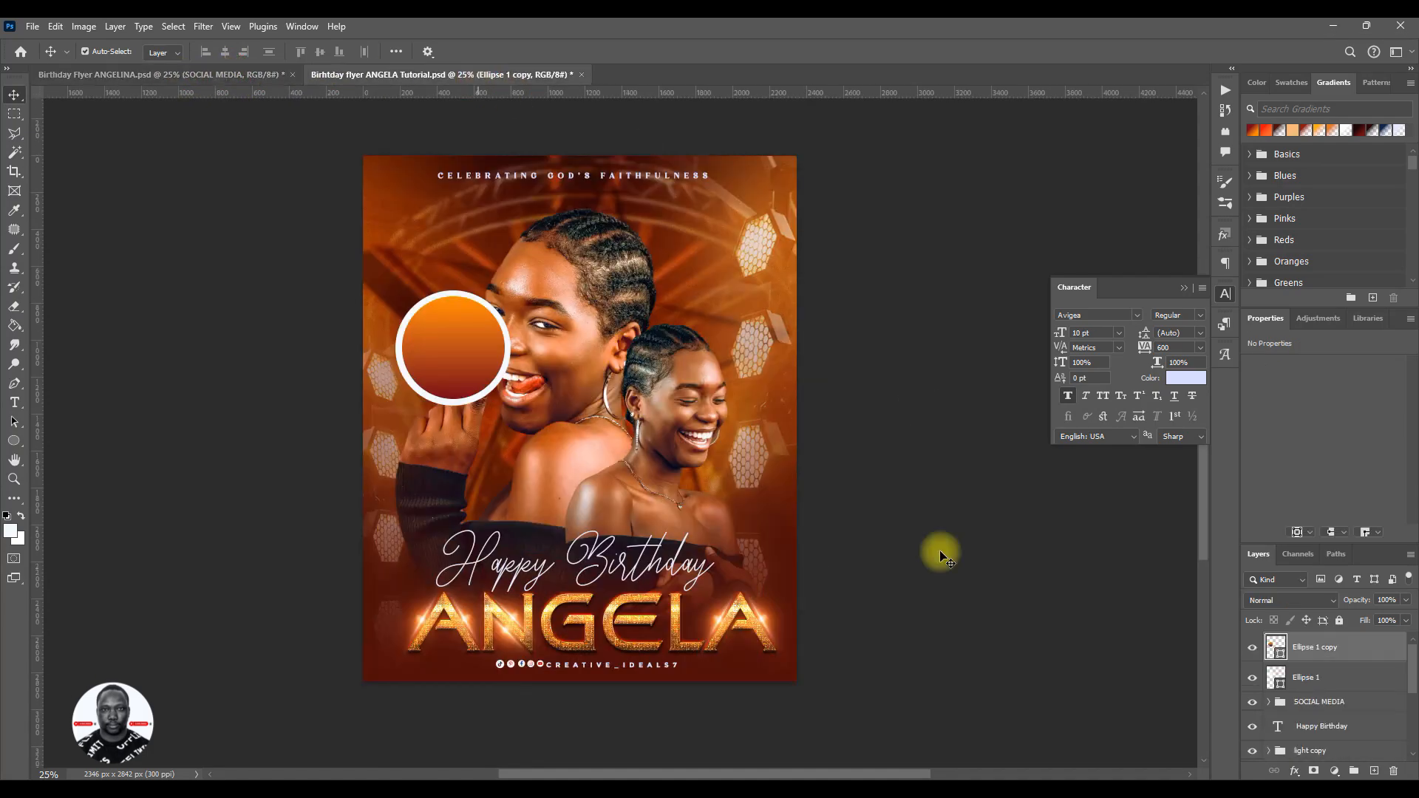
{"action": "left_click", "coordinate": [1360, 131]}
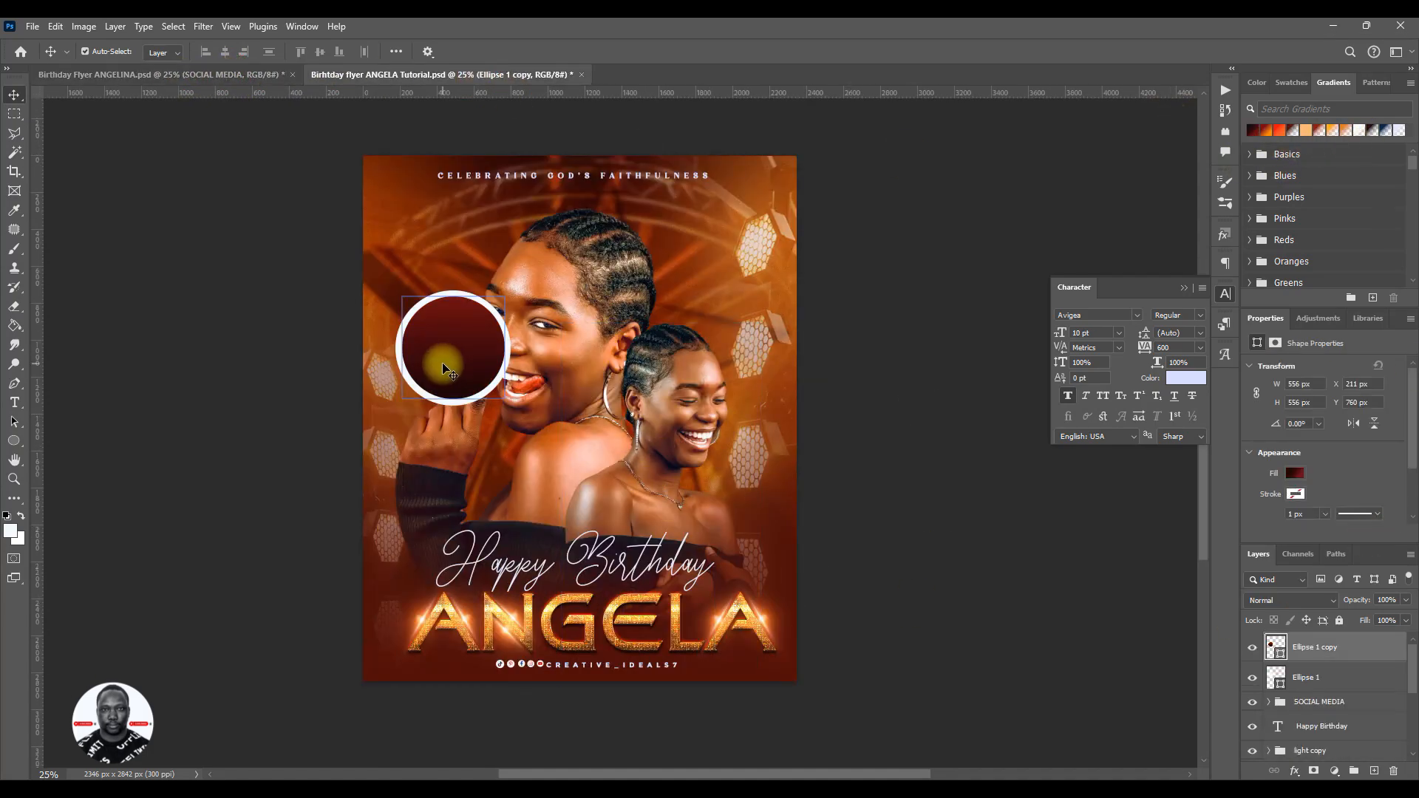
- Enlarge the white circle behind the dark red one from its centre to about 106% to thicken the ring
{"action": "left_click", "coordinate": [477, 401]}
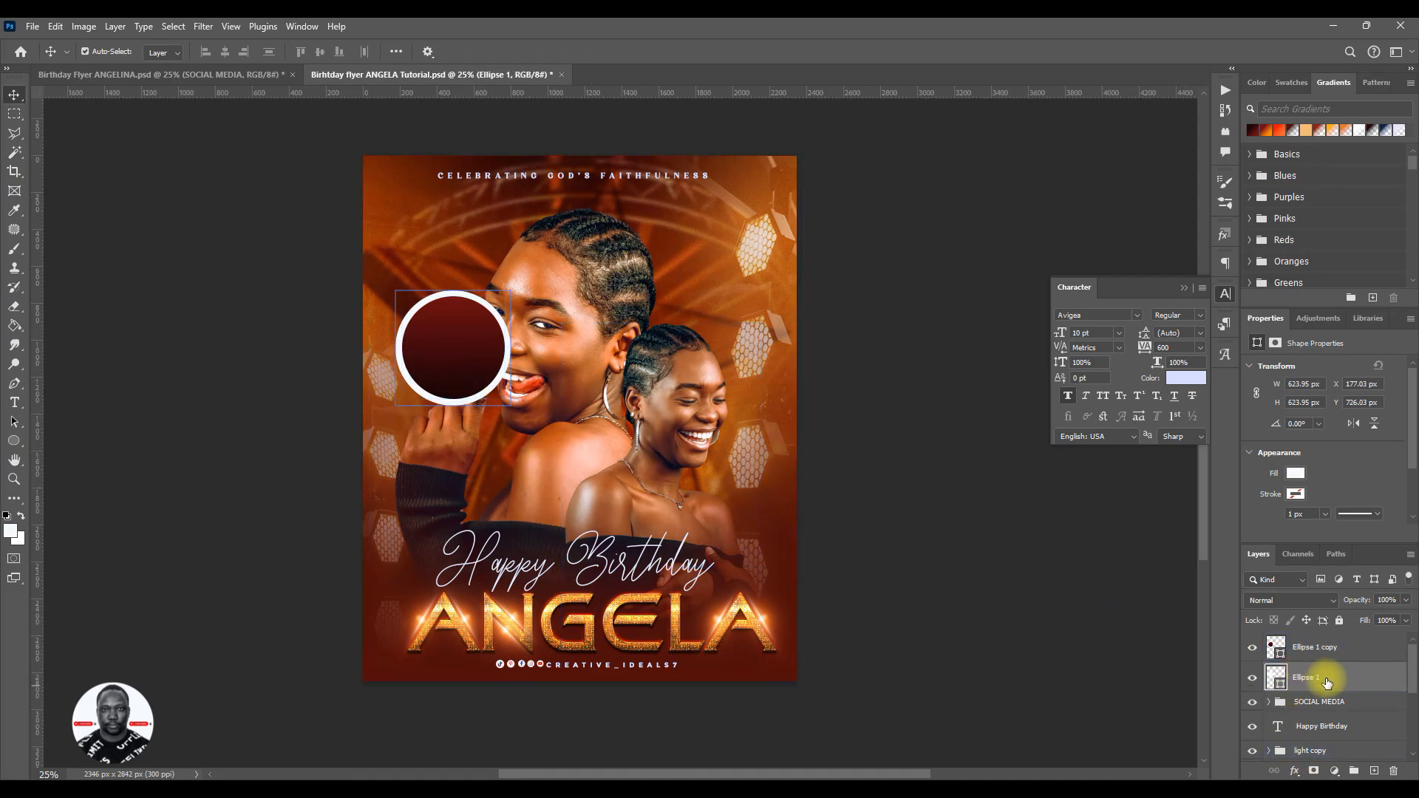
{"action": "key", "text": "ctrl+t"}
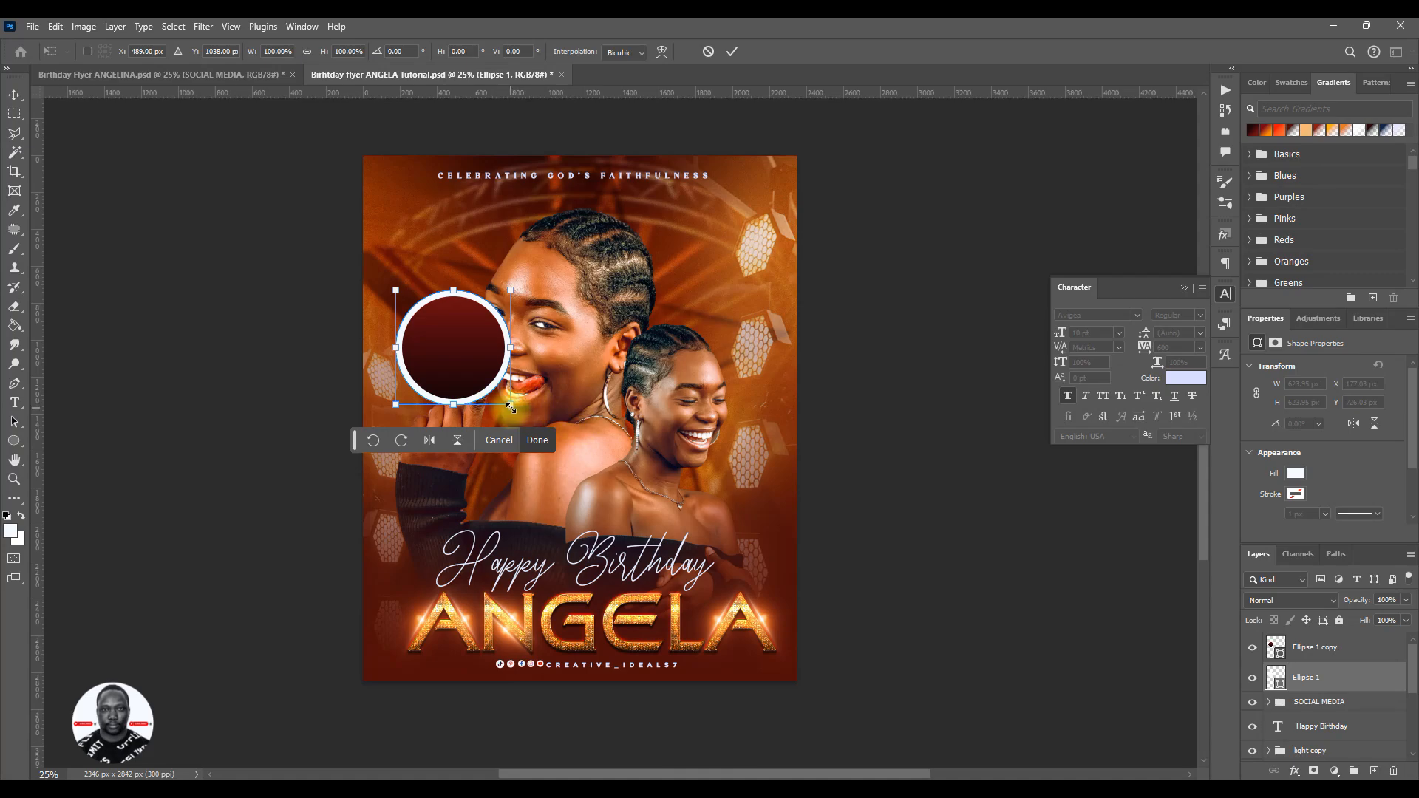
{"action": "left_click_drag", "start_coordinate": [511, 407], "coordinate": [517, 408]}
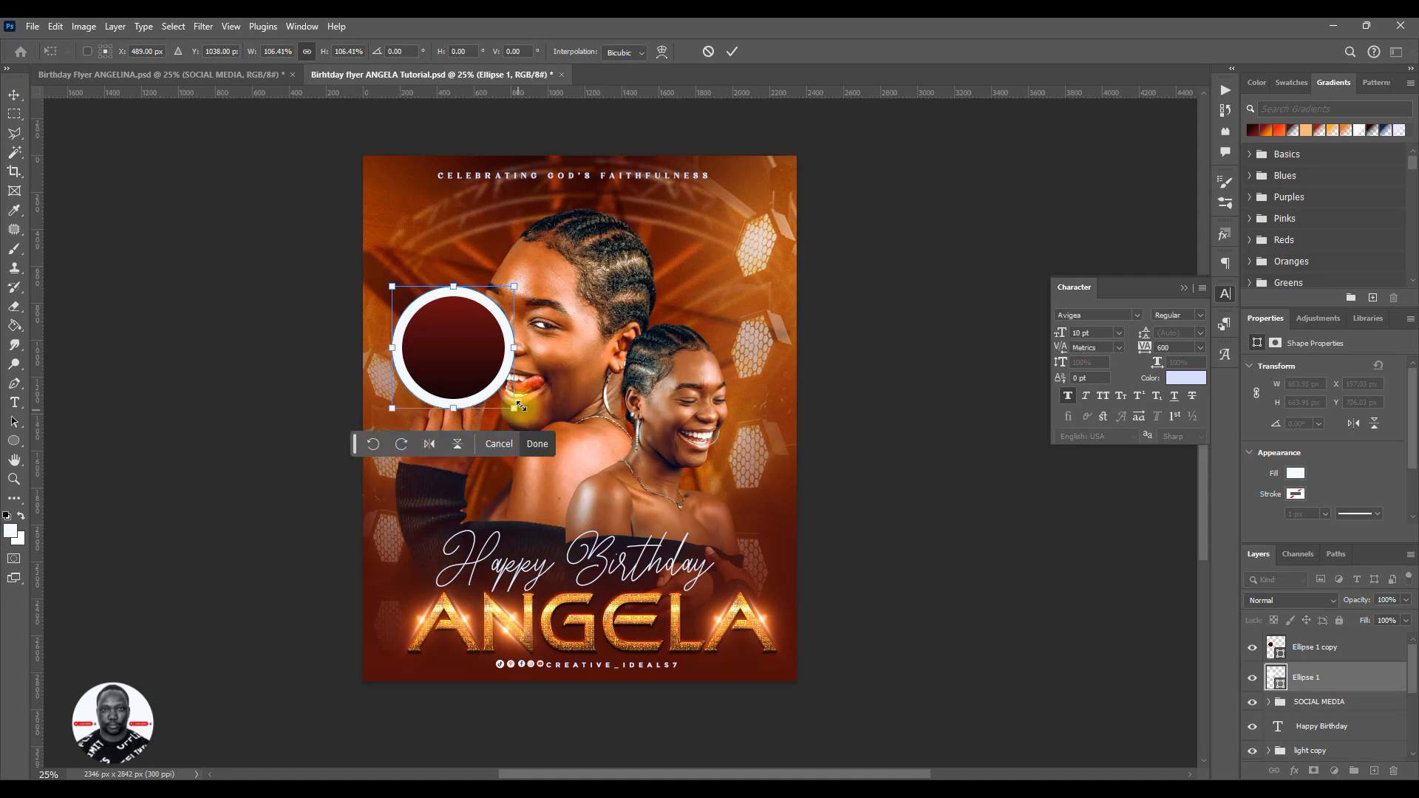
{"action": "left_click", "coordinate": [733, 51]}
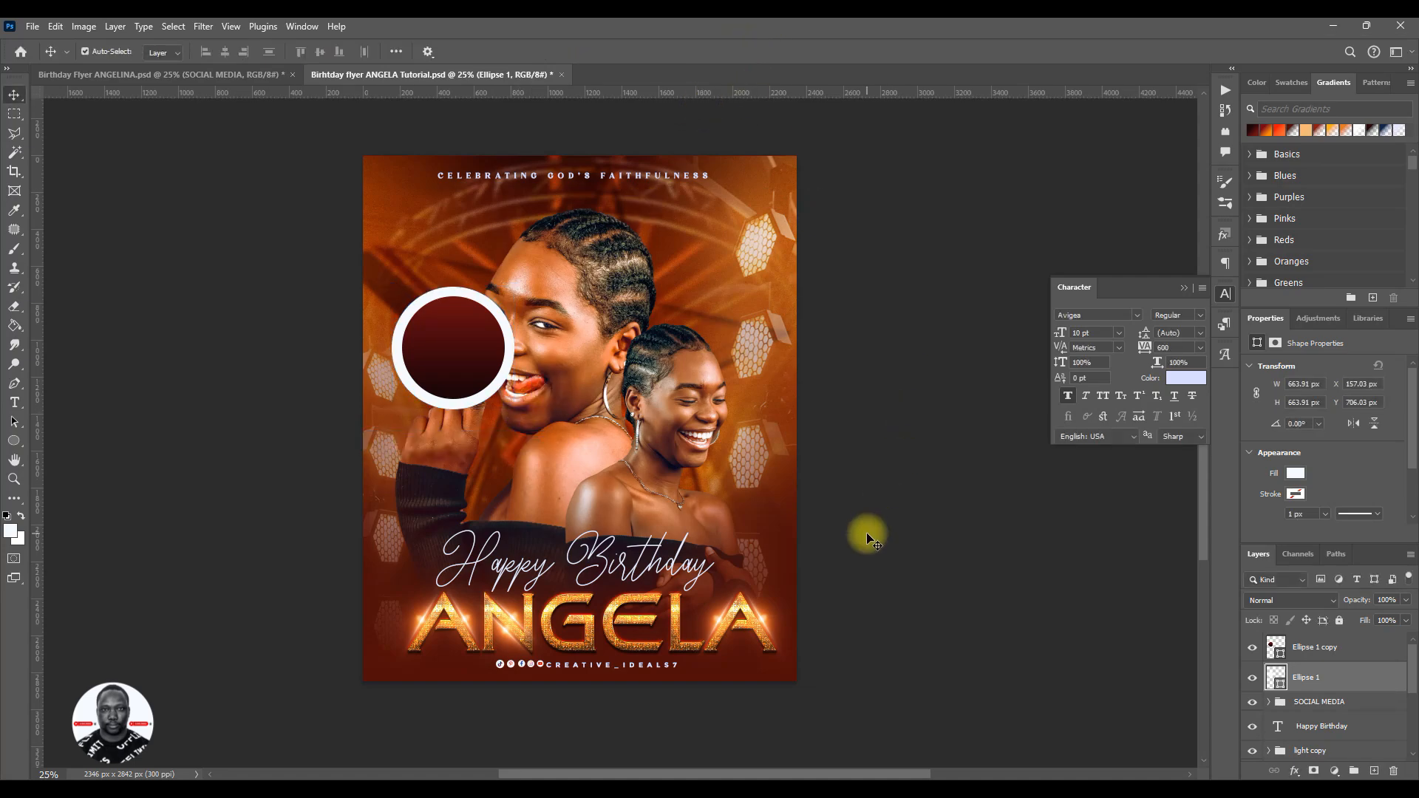
- Group the two circle layers, name the group DATE and save the flyer
{"action": "left_click", "coordinate": [1325, 648], "text": "ctrl"}
{"action": "key", "text": "ctrl+g"}
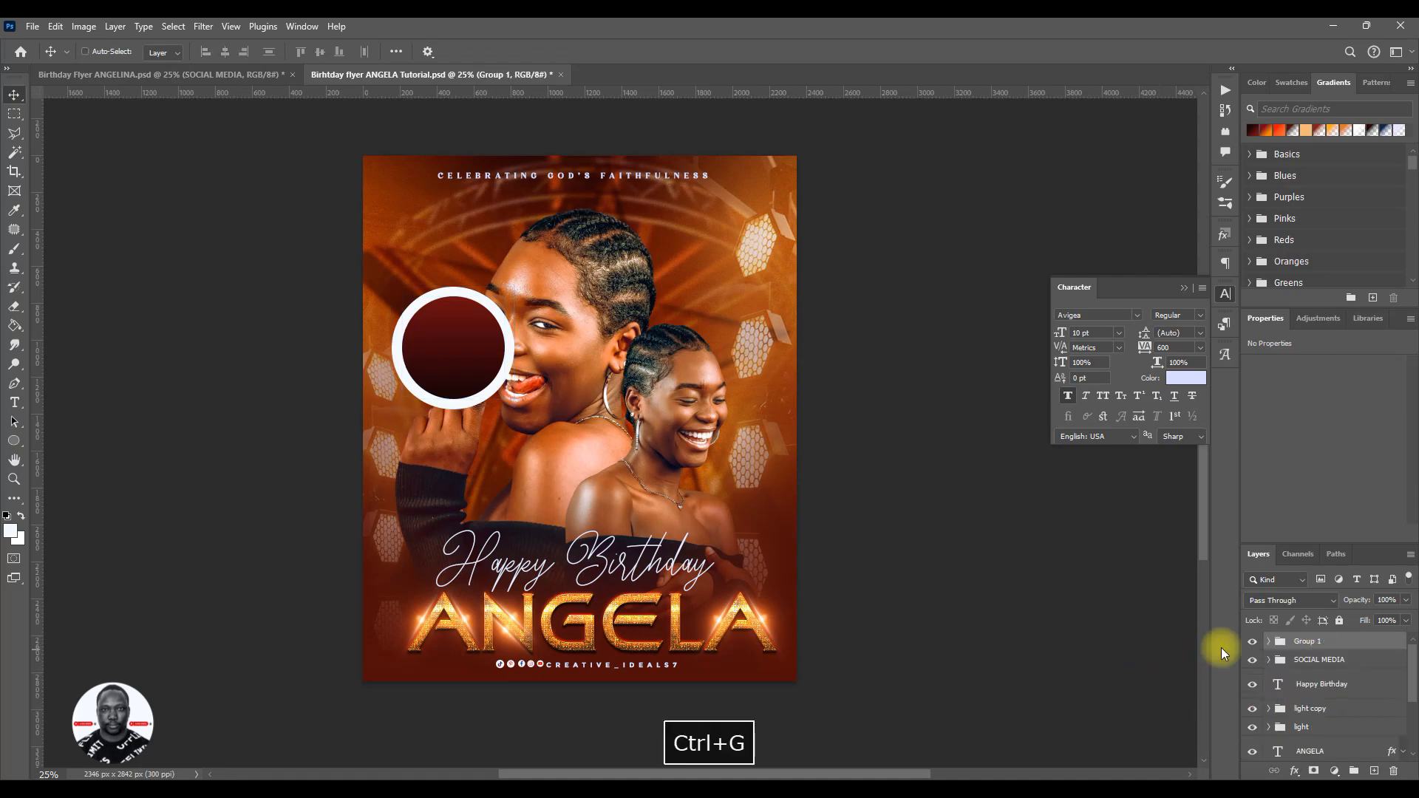
{"action": "double_click", "coordinate": [1299, 641]}
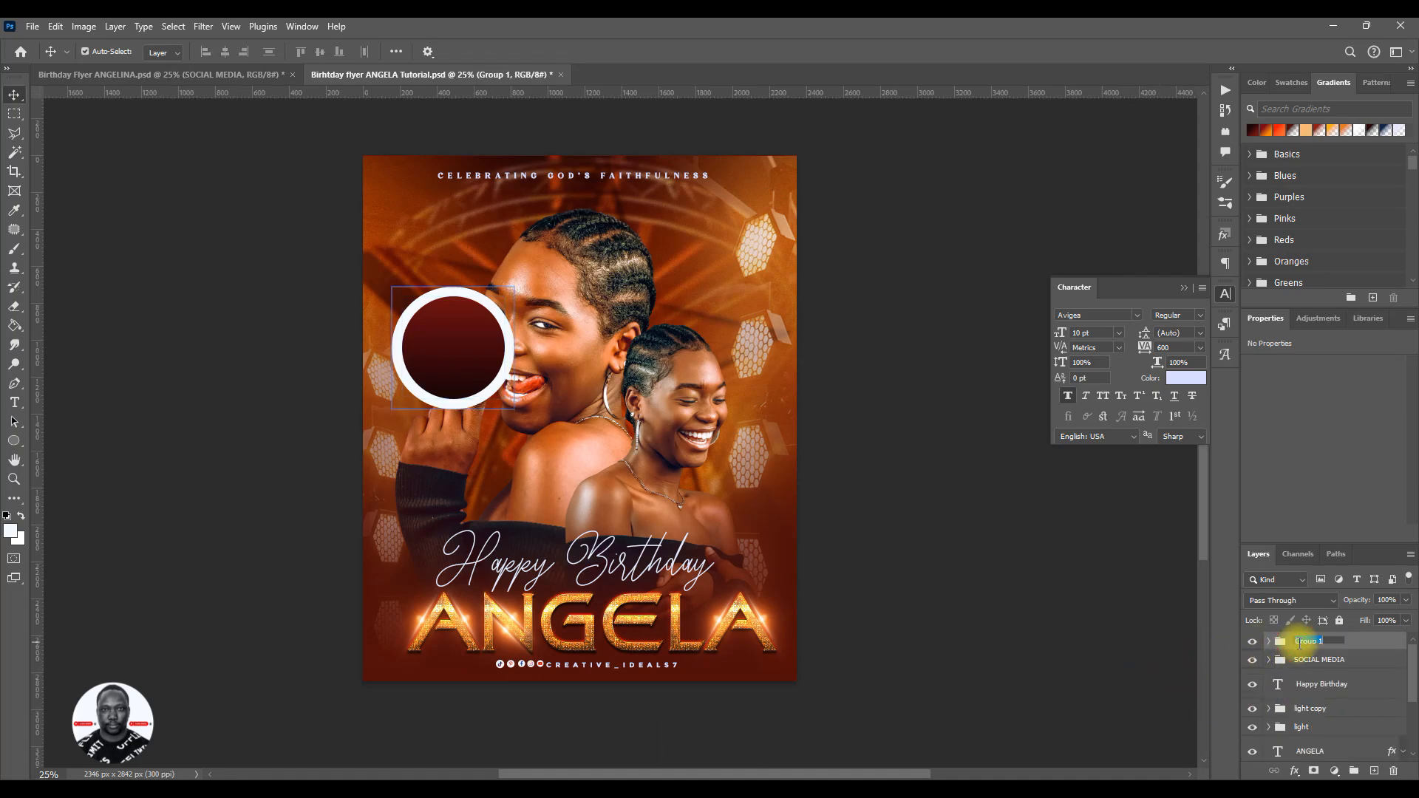
{"action": "type", "text": "DATE"}
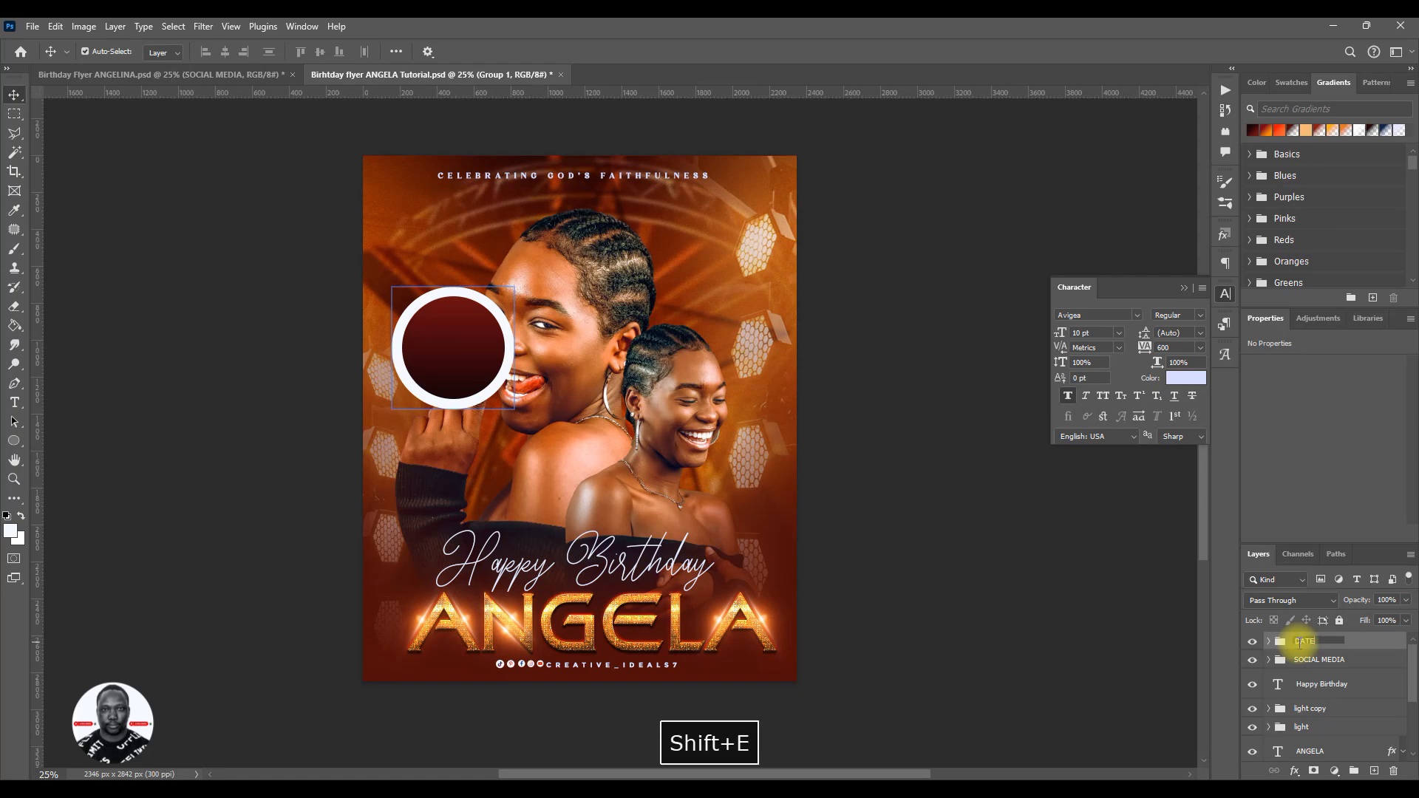
{"action": "key", "text": "Return"}
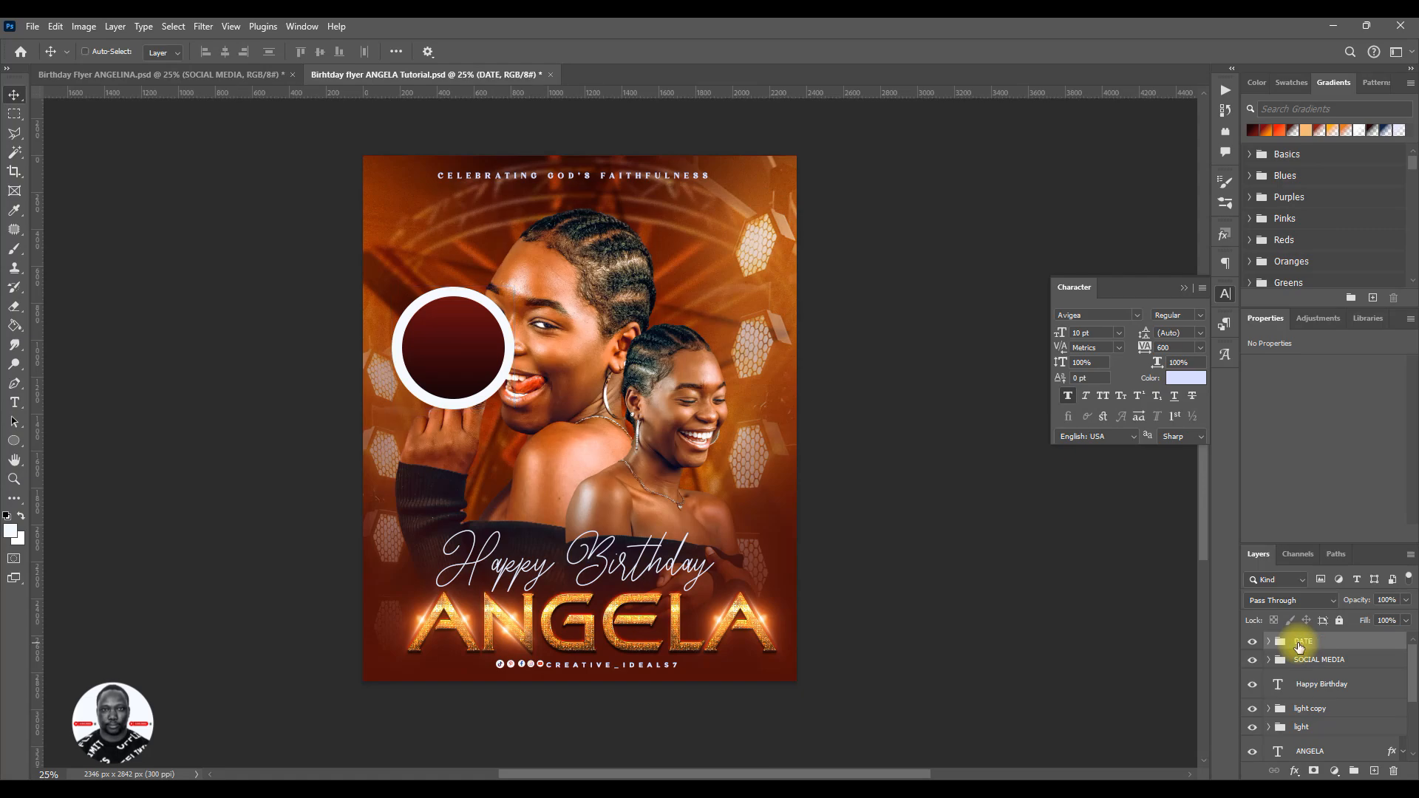
{"action": "key", "text": "ctrl+s"}
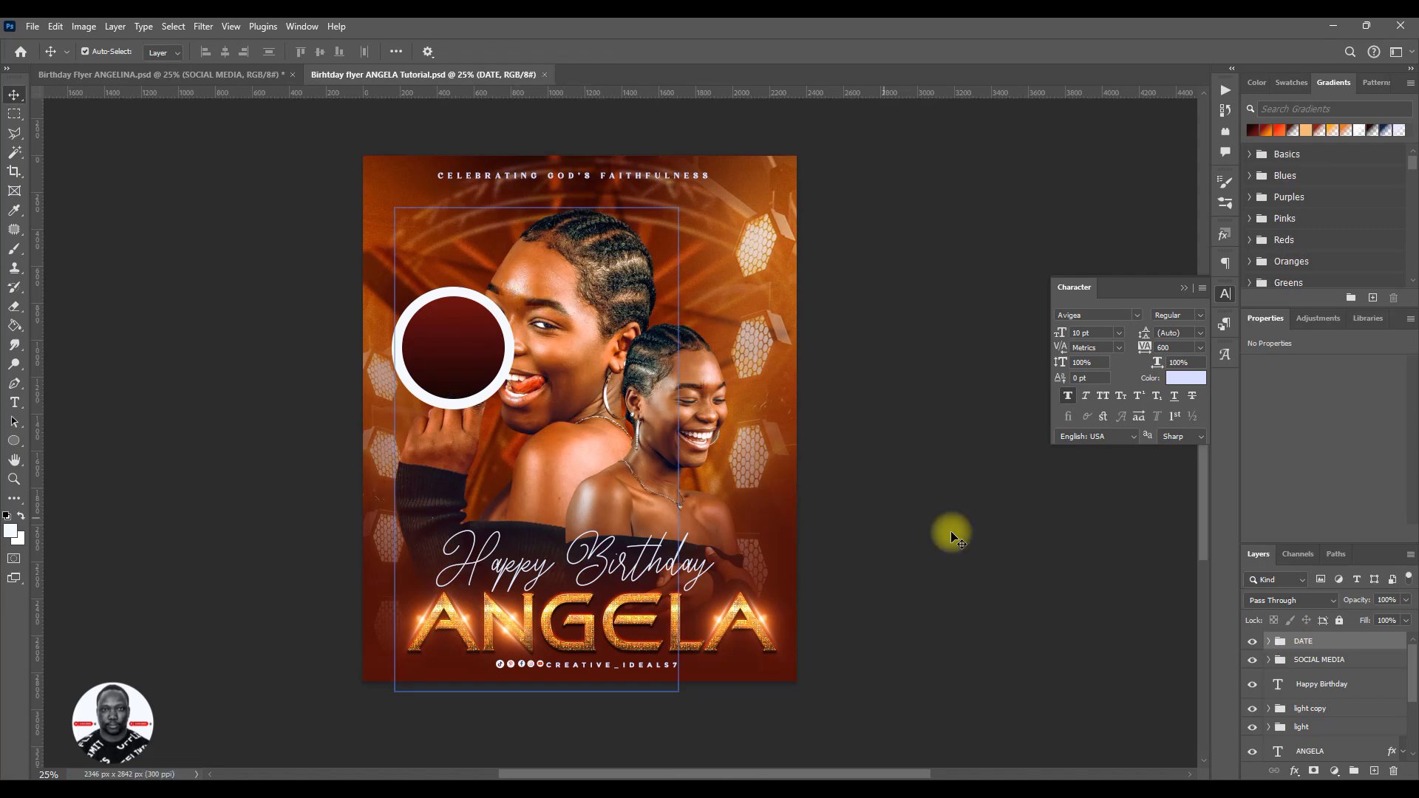
- Rasterize the larger white circle layer in the DATE group and activate the Rectangular Marquee tool
{"action": "left_click", "coordinate": [475, 399]}
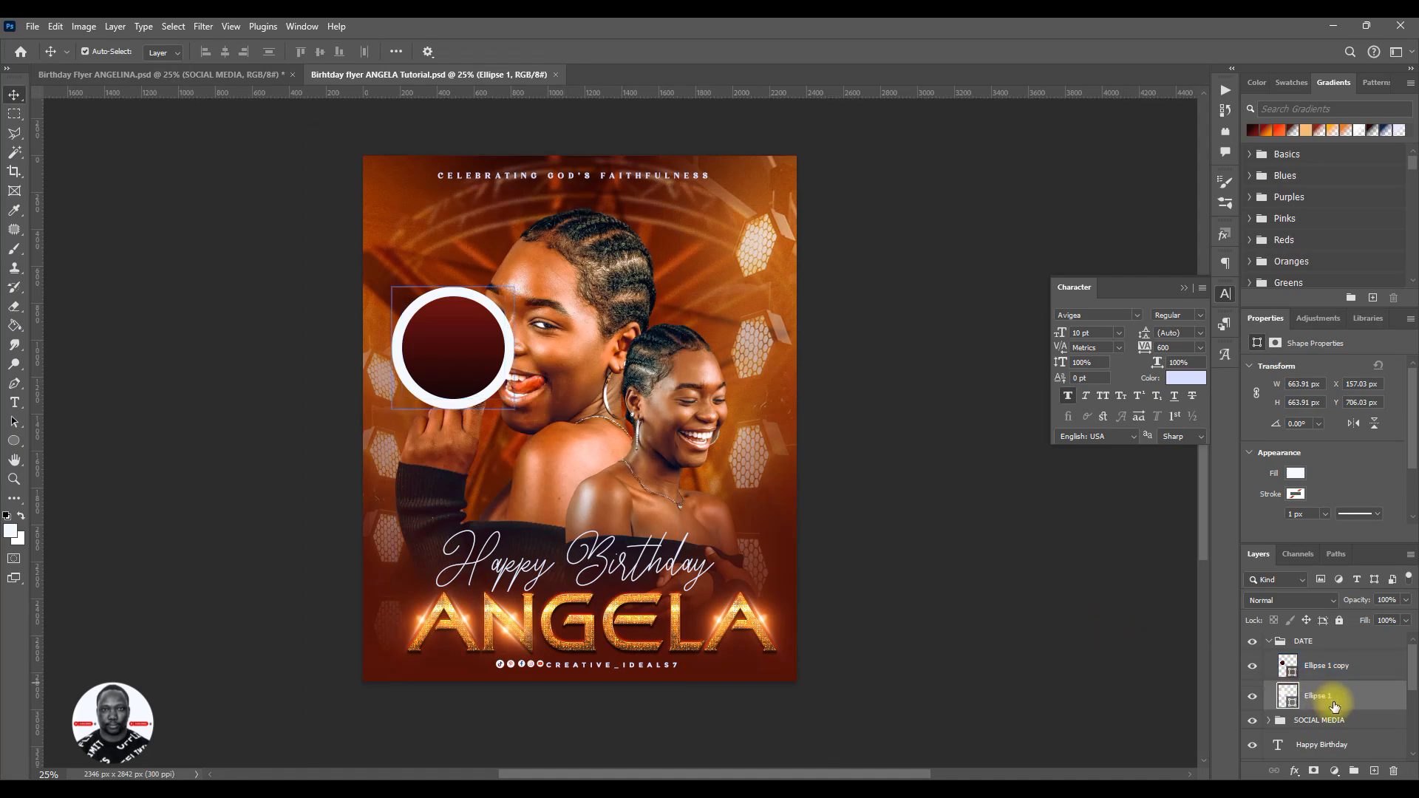
{"action": "right_click", "coordinate": [1339, 698]}
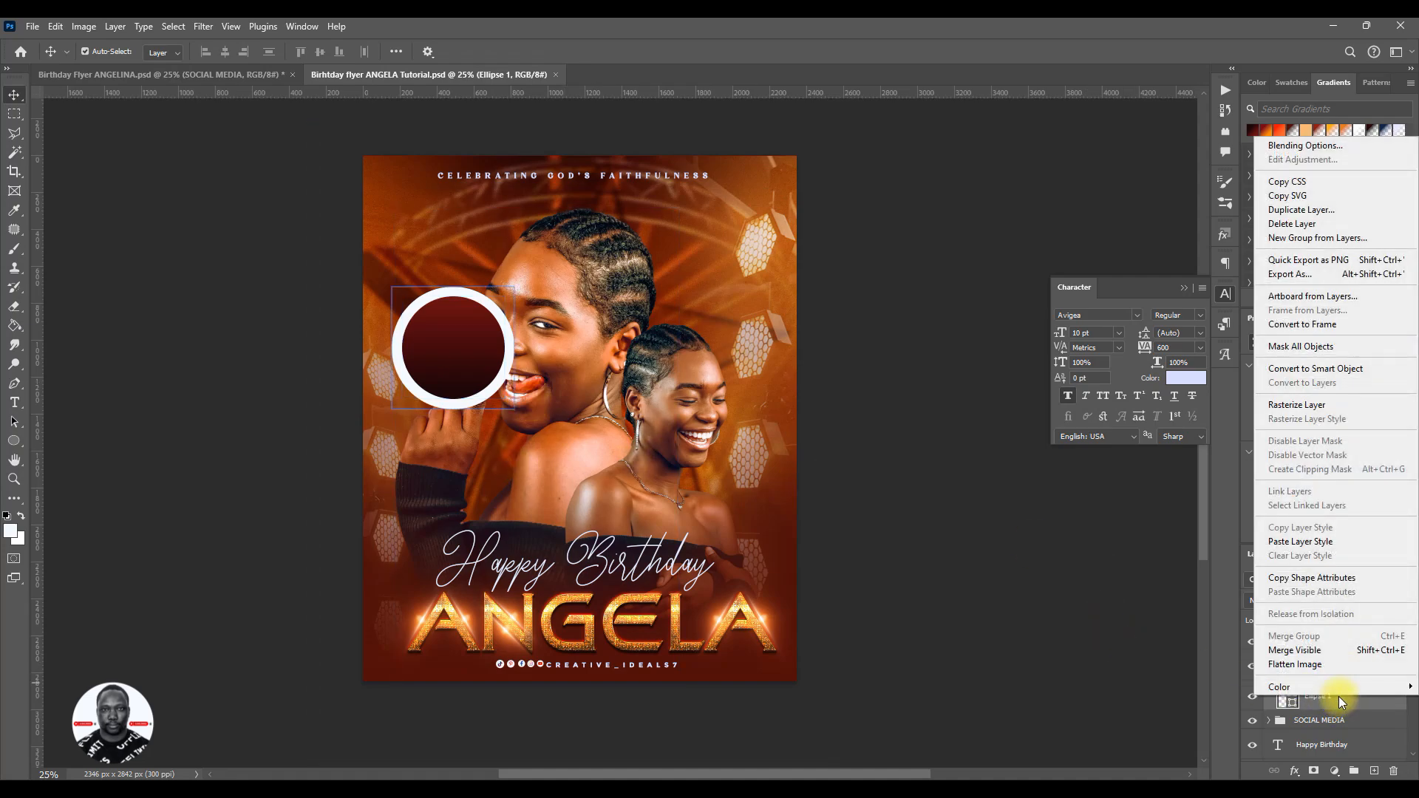
{"action": "left_click", "coordinate": [1301, 406]}
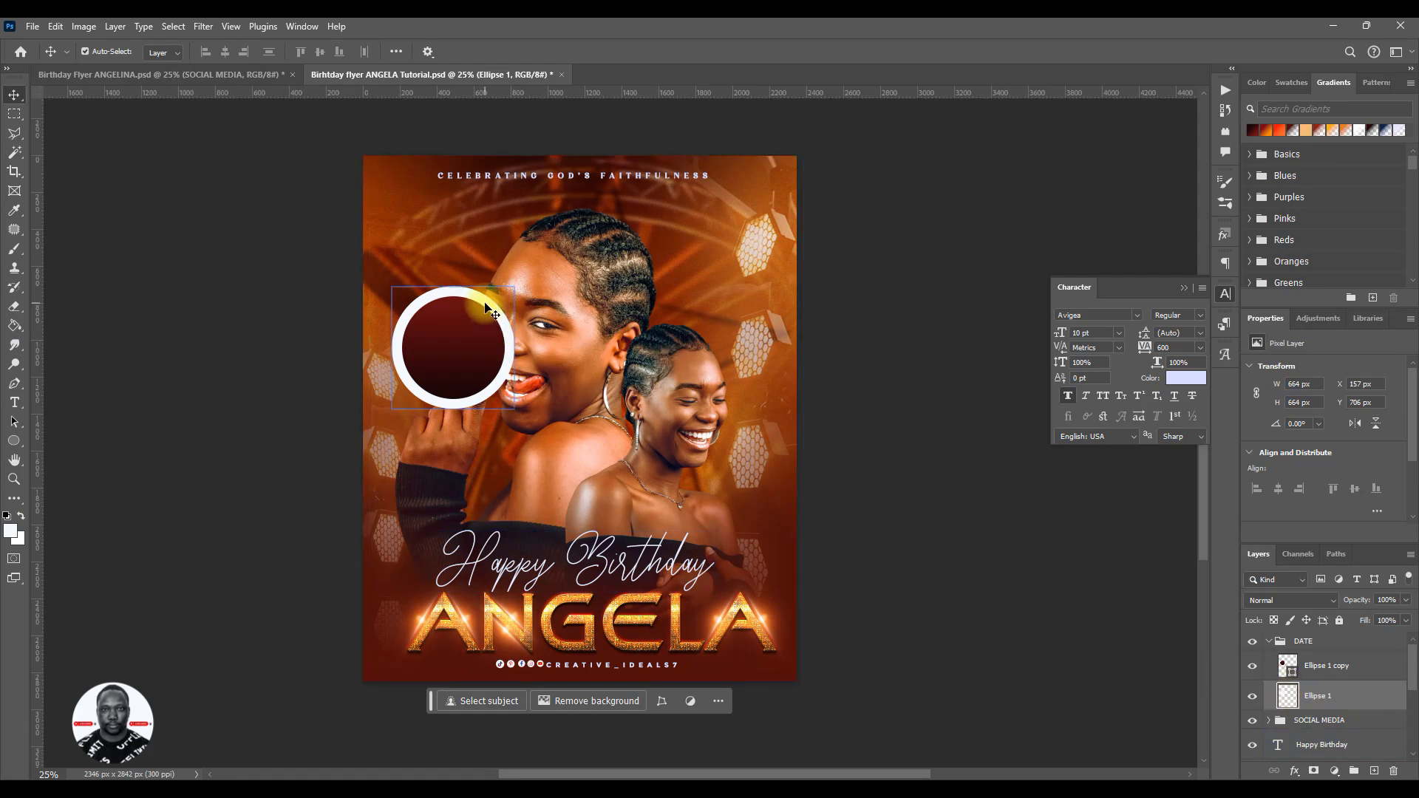
{"action": "left_click", "coordinate": [14, 113]}
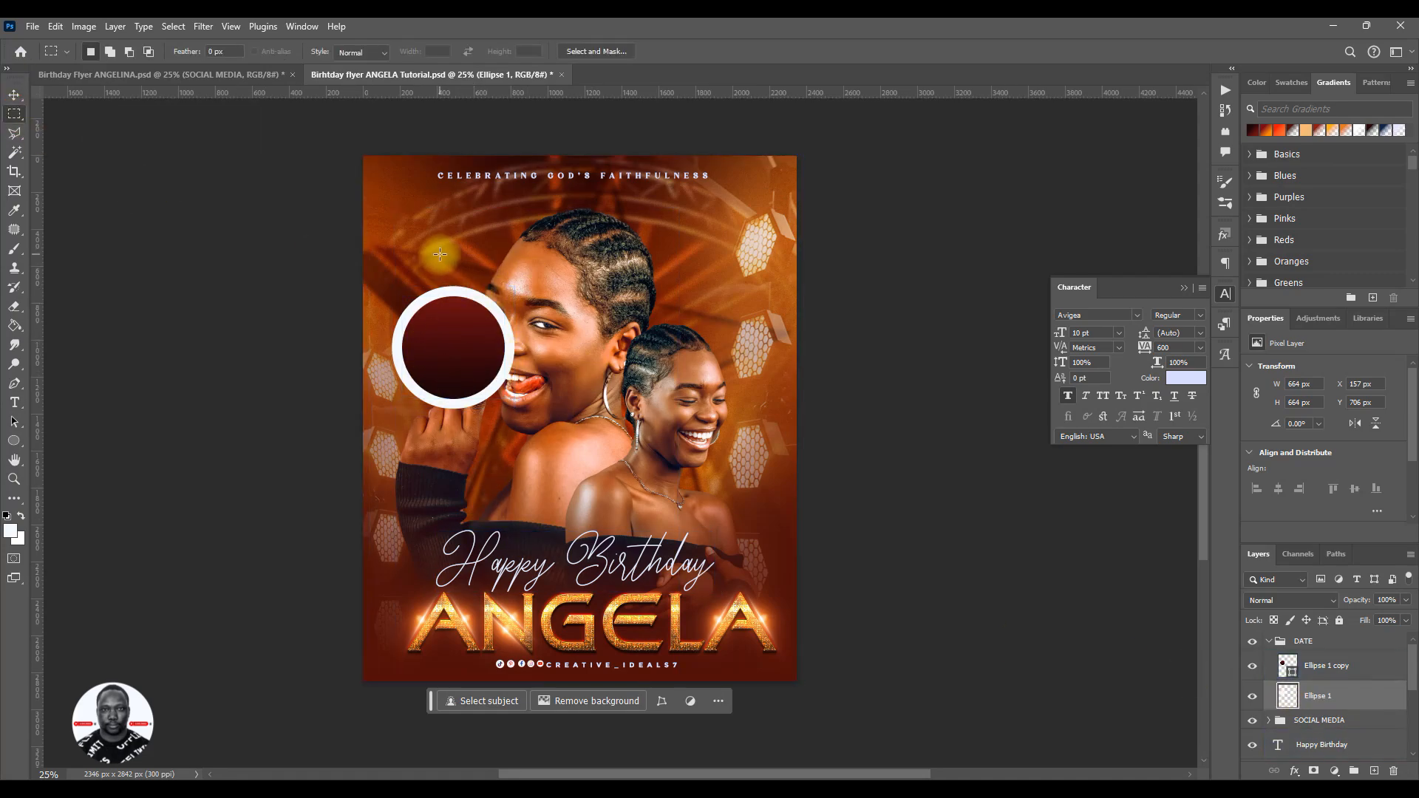
{"action": "left_click_drag", "start_coordinate": [444, 257], "coordinate": [584, 437]}
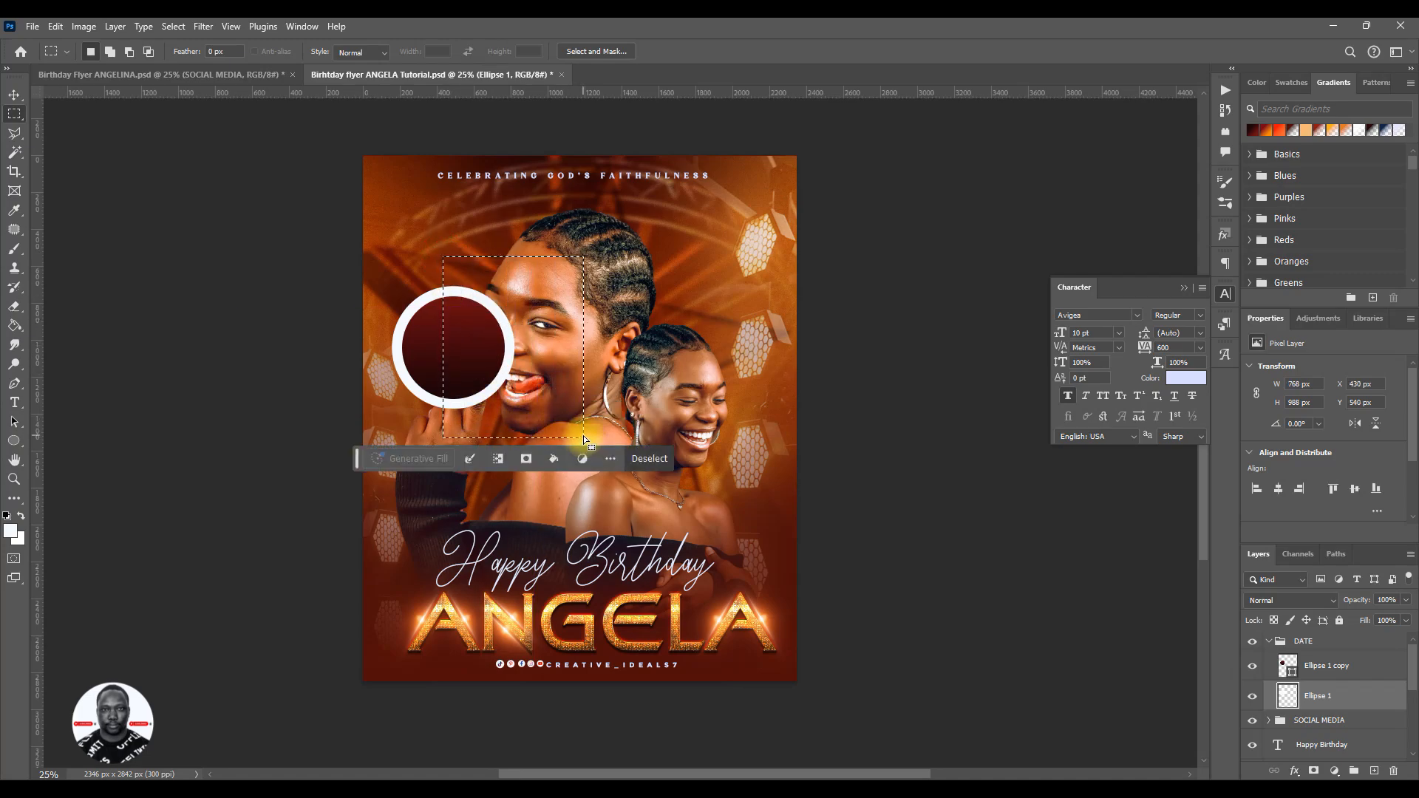
{"action": "key", "text": "Delete"}
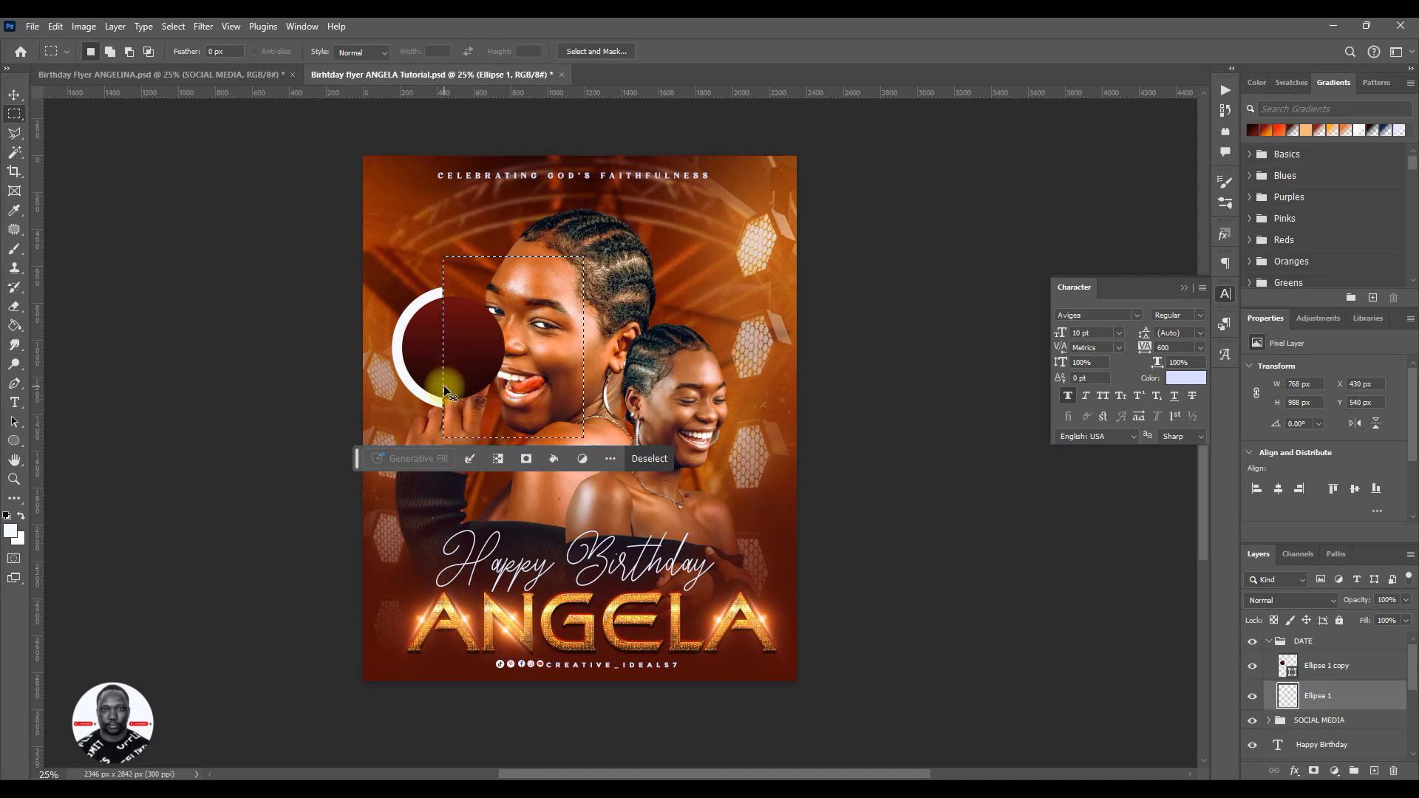
{"action": "key", "text": "ctrl+z"}
{"action": "key", "text": "ctrl+d"}
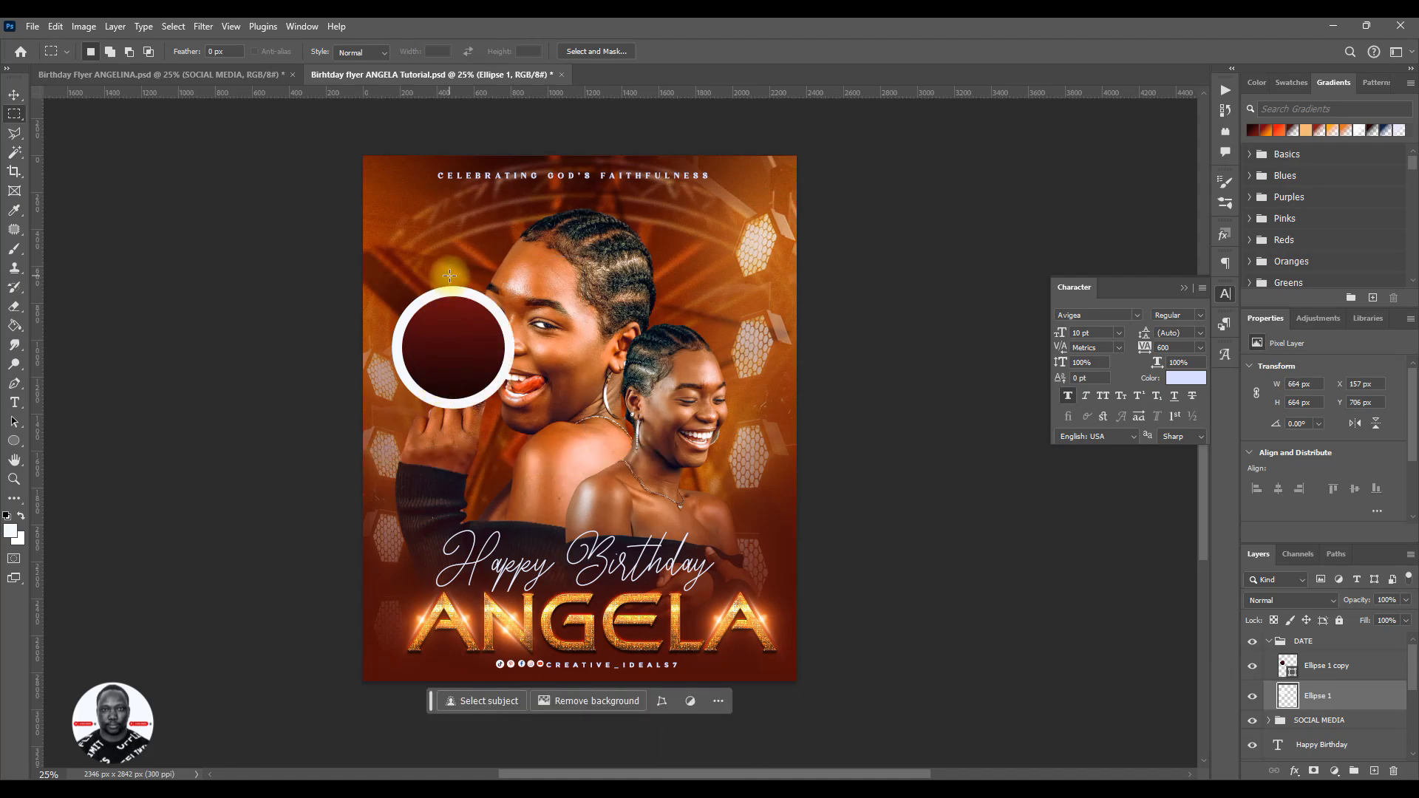
- Cut the right half of the white circle onto its own layer with a rectangular selection and delete that half
{"action": "left_click_drag", "start_coordinate": [453, 276], "coordinate": [581, 441]}
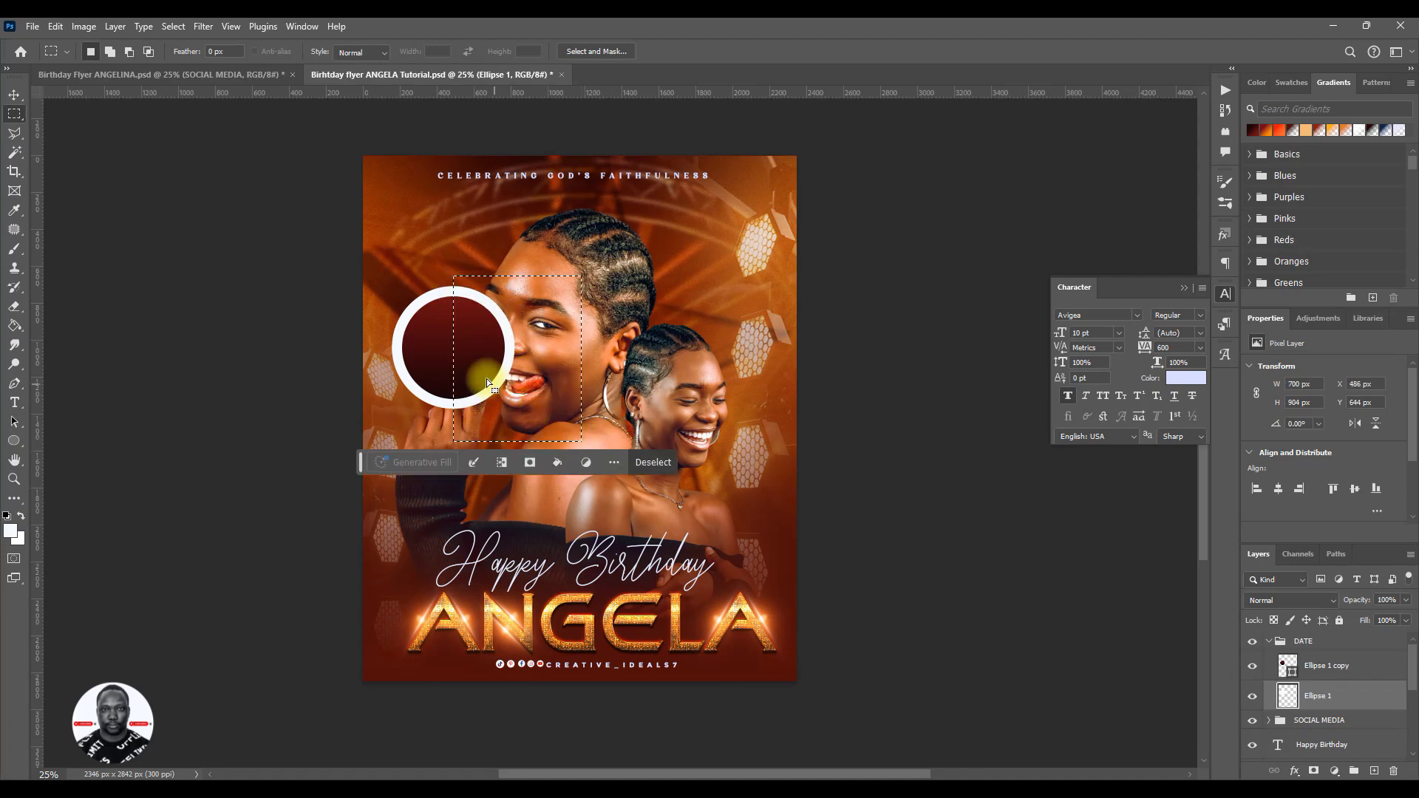
{"action": "right_click", "coordinate": [464, 344]}
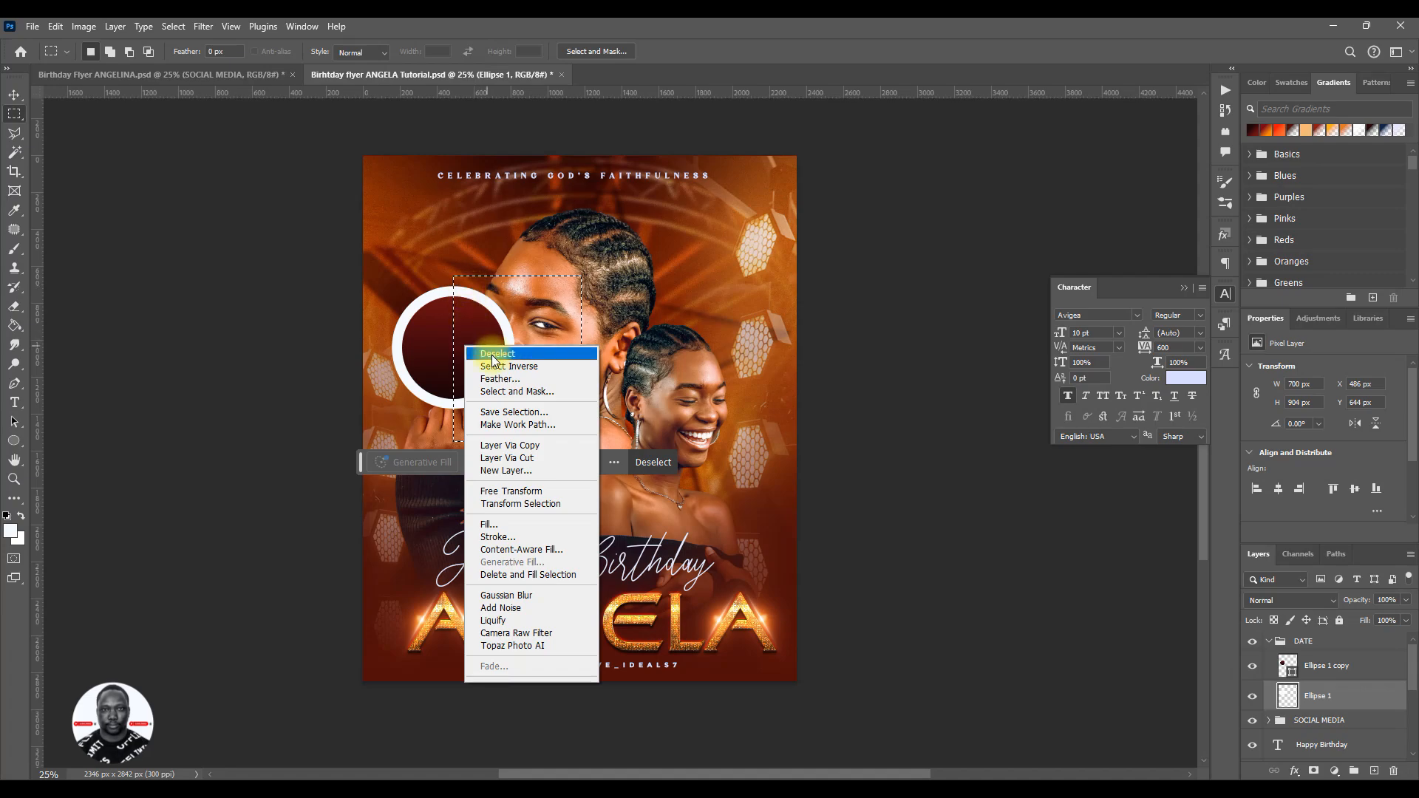
{"action": "left_click", "coordinate": [510, 464]}
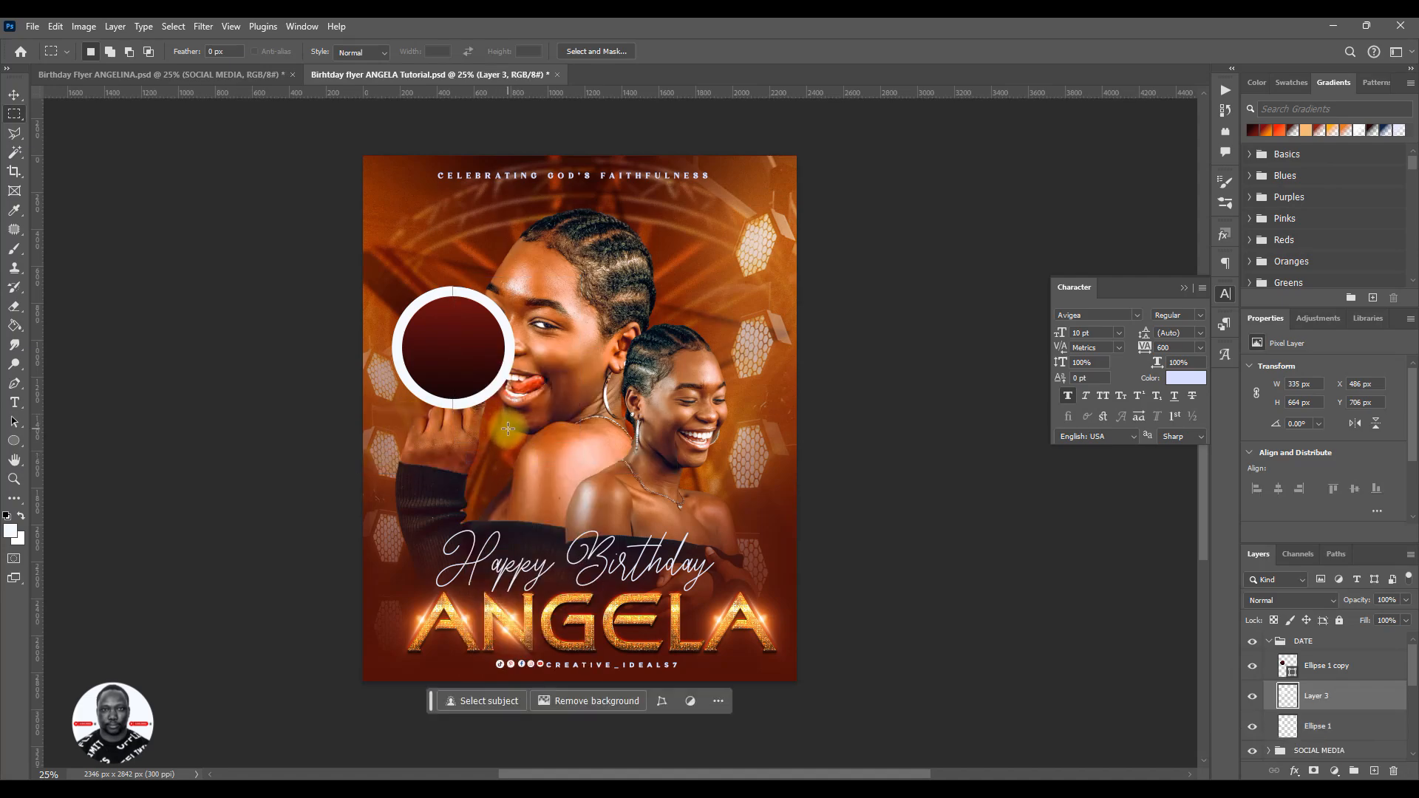
{"action": "key", "text": "v"}
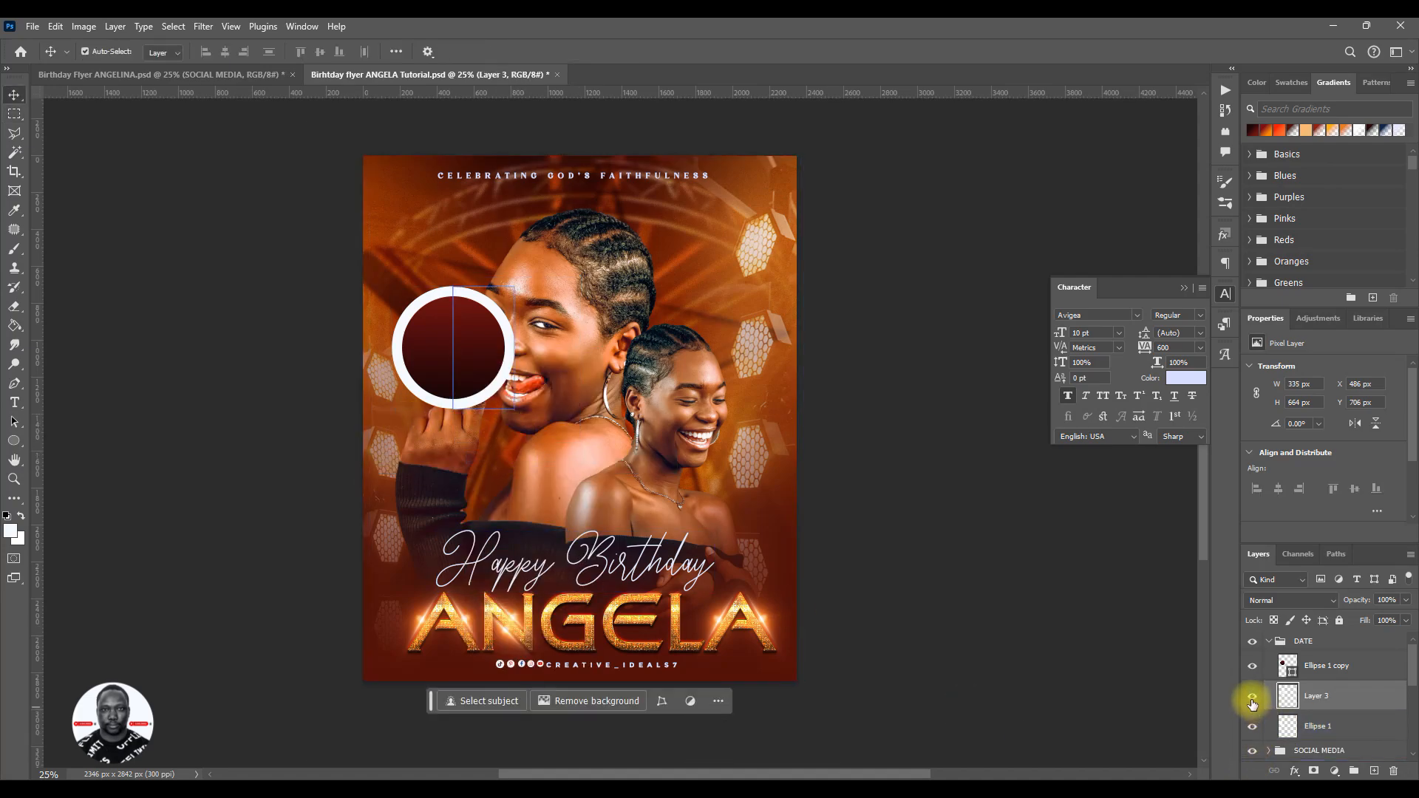
{"action": "left_click", "coordinate": [1252, 700]}
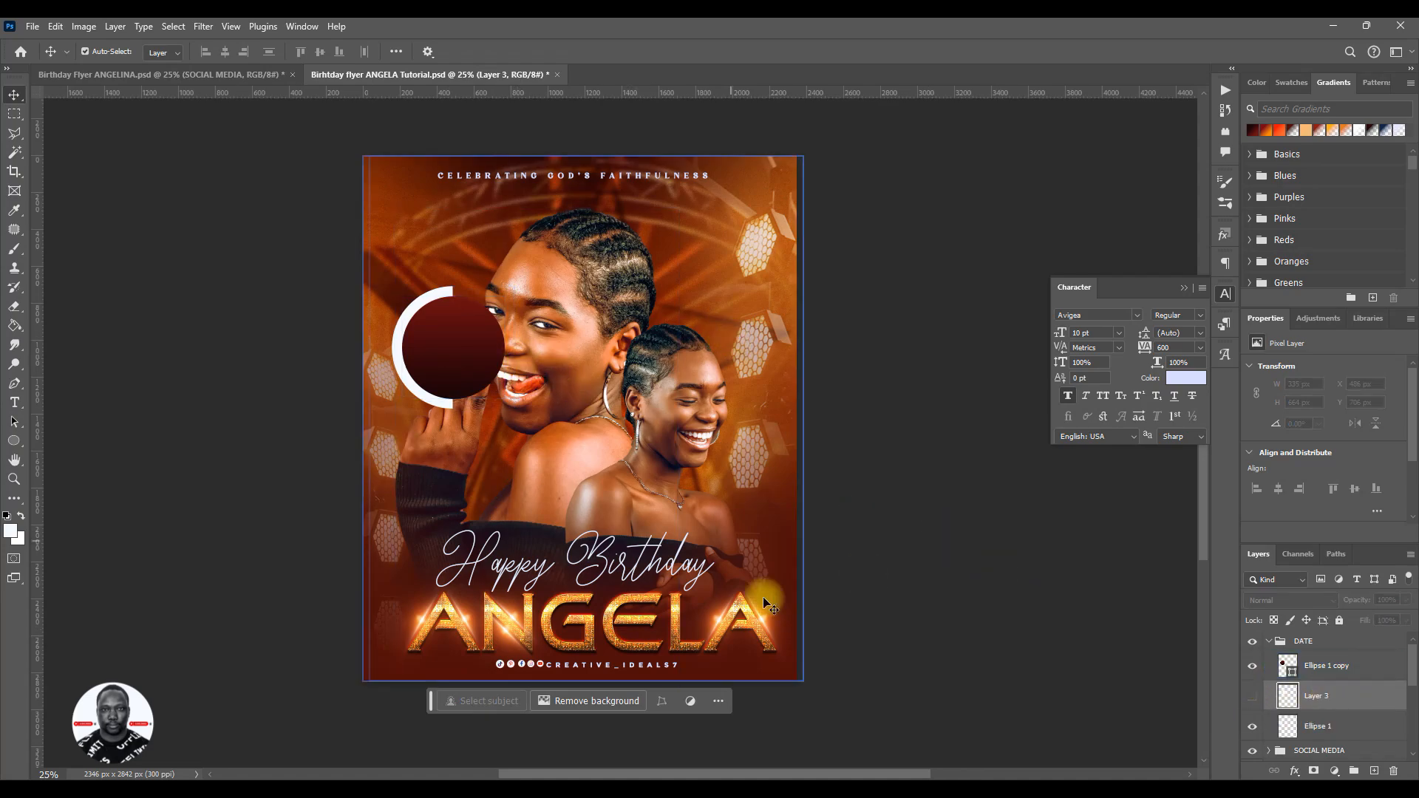
{"action": "key", "text": "Delete"}
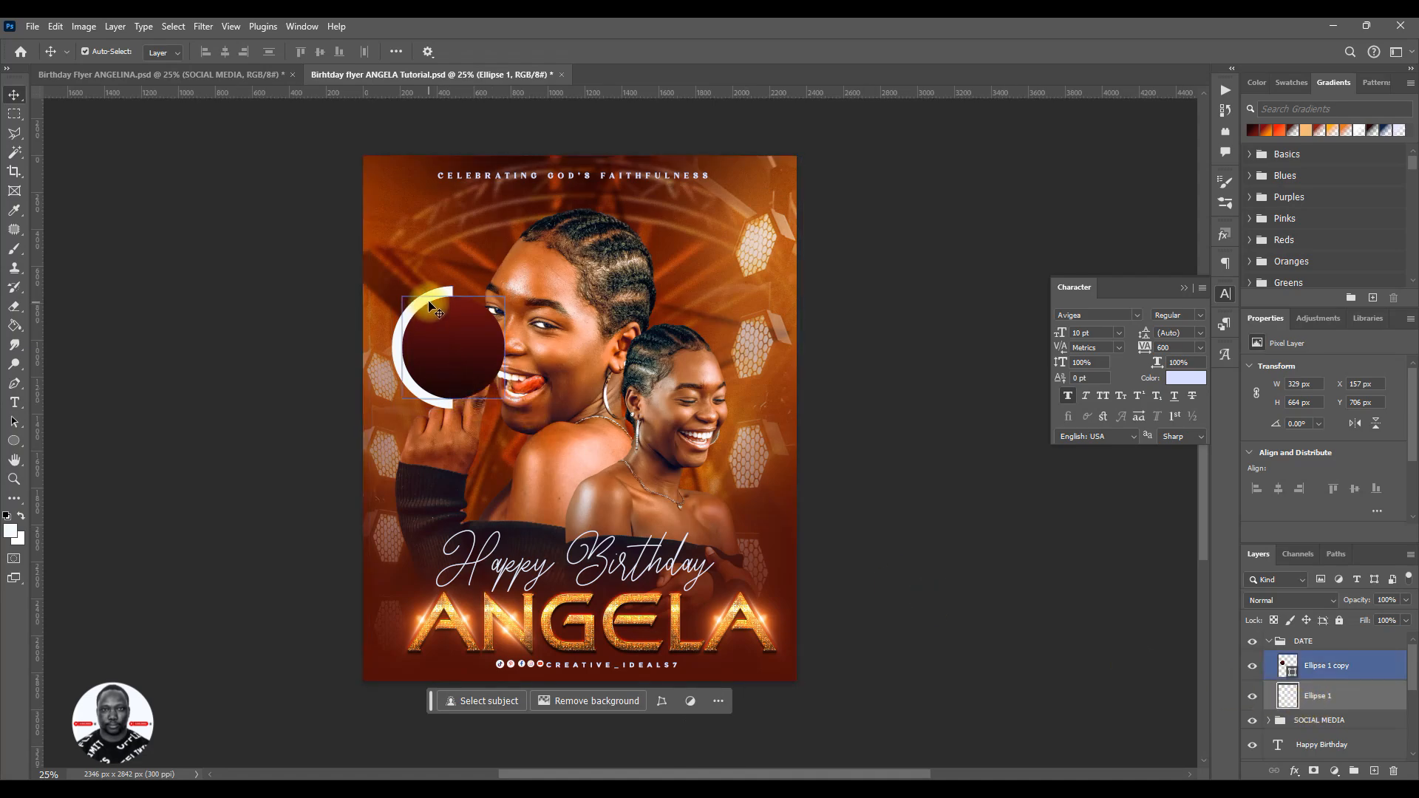
- Enlarge the remaining white half ring from its centre to about 108%
{"action": "key", "text": "ctrl"}
{"action": "key", "text": "ctrl+t"}
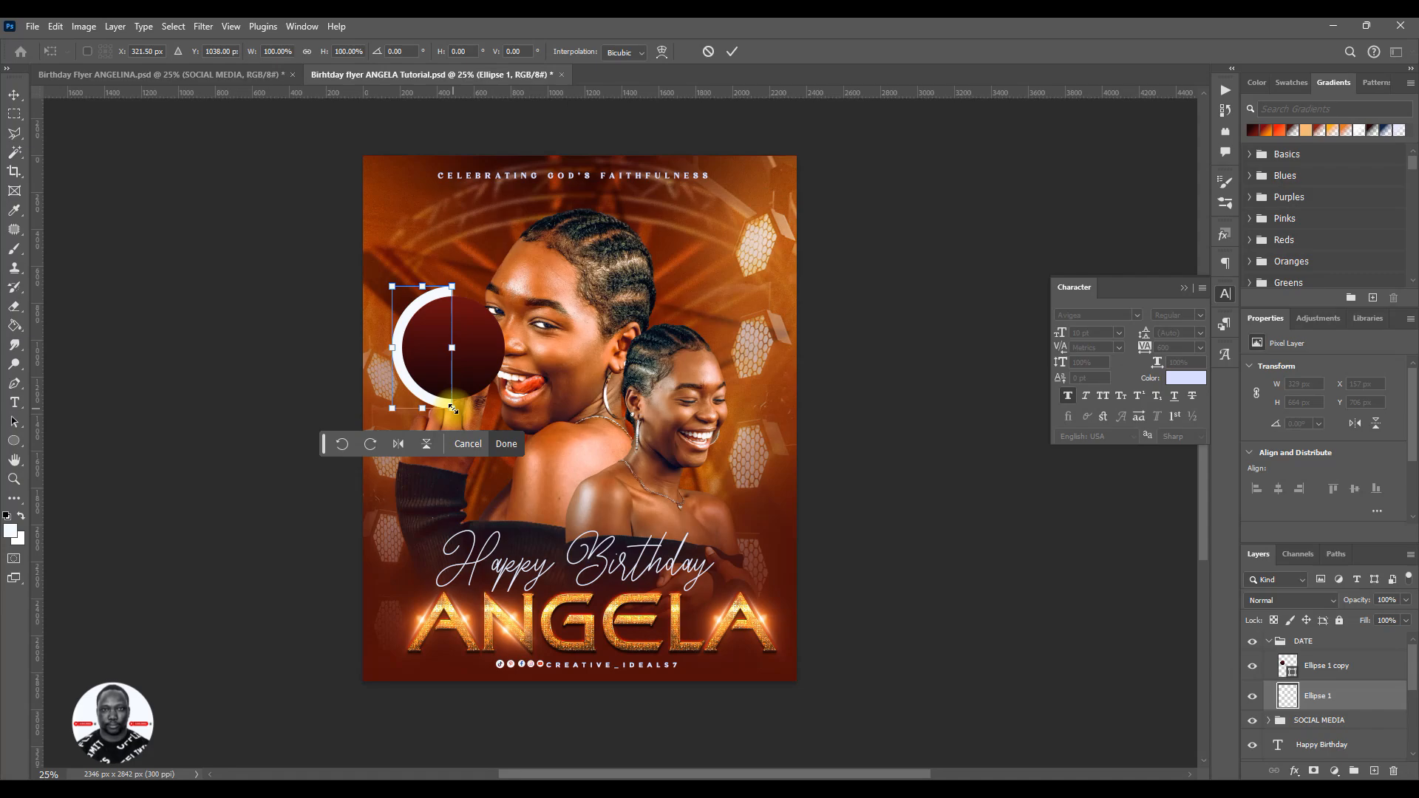
{"action": "left_click_drag", "start_coordinate": [453, 408], "coordinate": [456, 413]}
{"action": "left_click", "coordinate": [732, 51]}
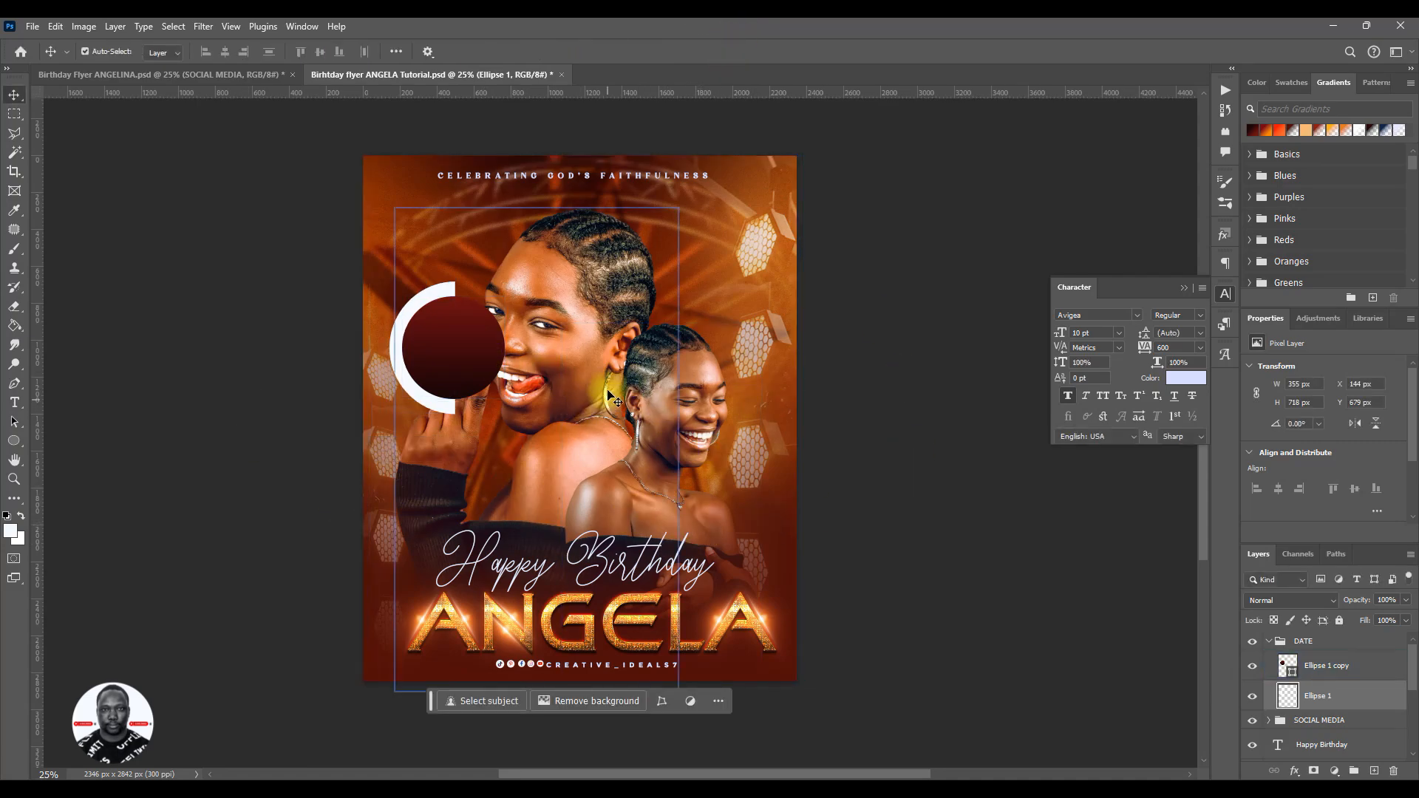
- Compare with the reference flyer's badge, then scale the DATE group to about 95% and move it up and left, clear of the large face
{"action": "left_click", "coordinate": [207, 76]}
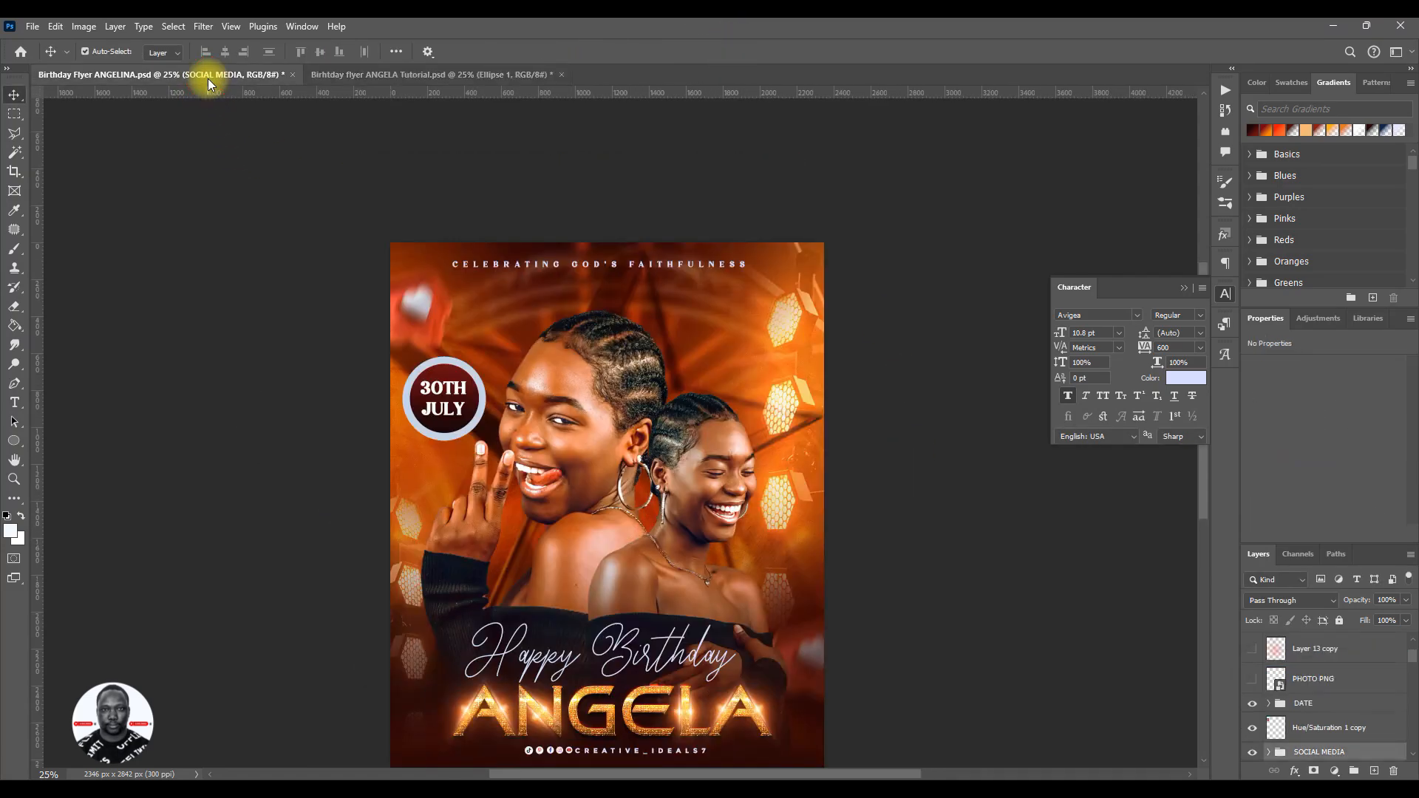
{"action": "left_click", "coordinate": [324, 77]}
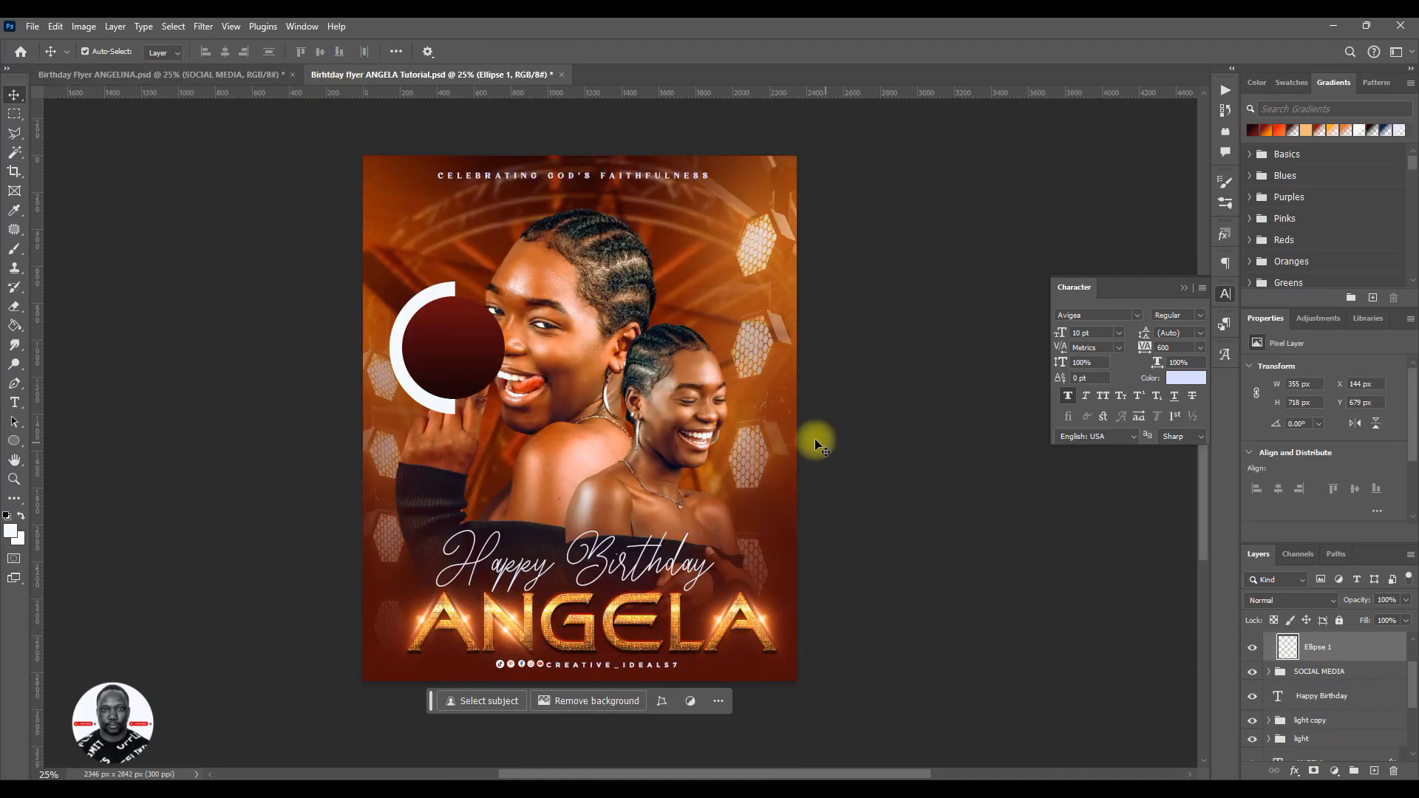
{"action": "left_click_drag", "start_coordinate": [477, 377], "coordinate": [377, 323]}
{"action": "scroll", "coordinate": [1306, 674], "scroll_direction": "up", "scroll_amount": 2}
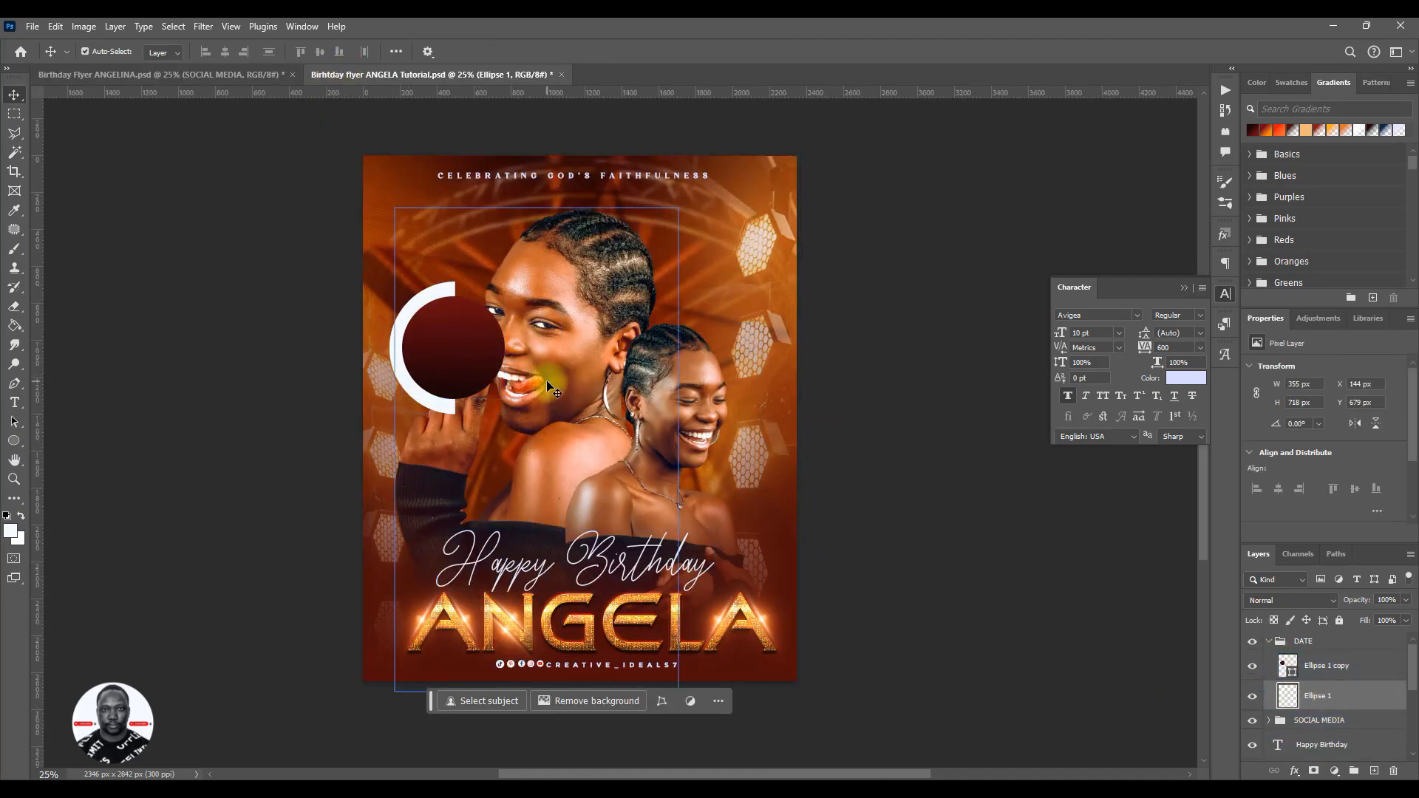
{"action": "left_click", "coordinate": [1262, 644]}
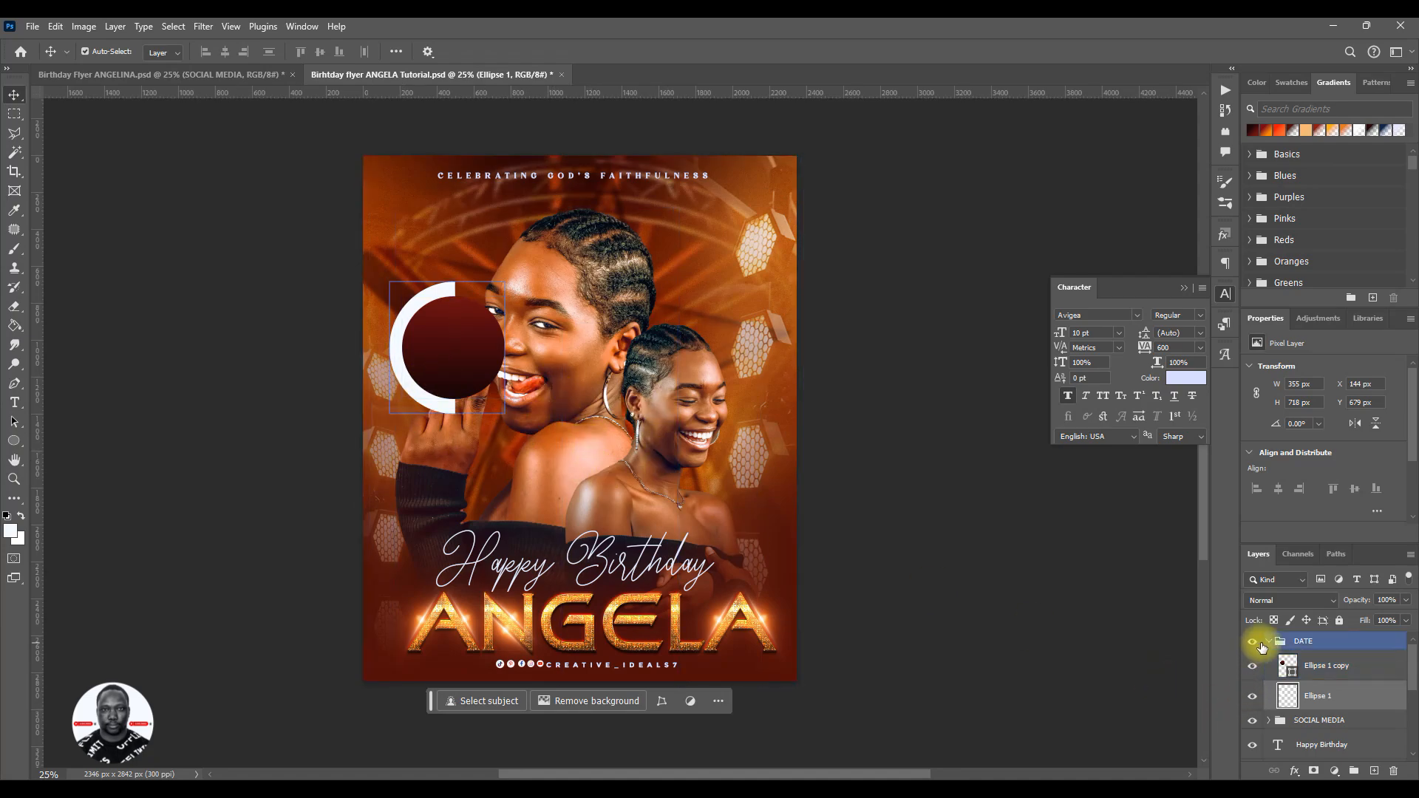
{"action": "left_click", "coordinate": [1268, 642]}
{"action": "key", "text": "ctrl+t"}
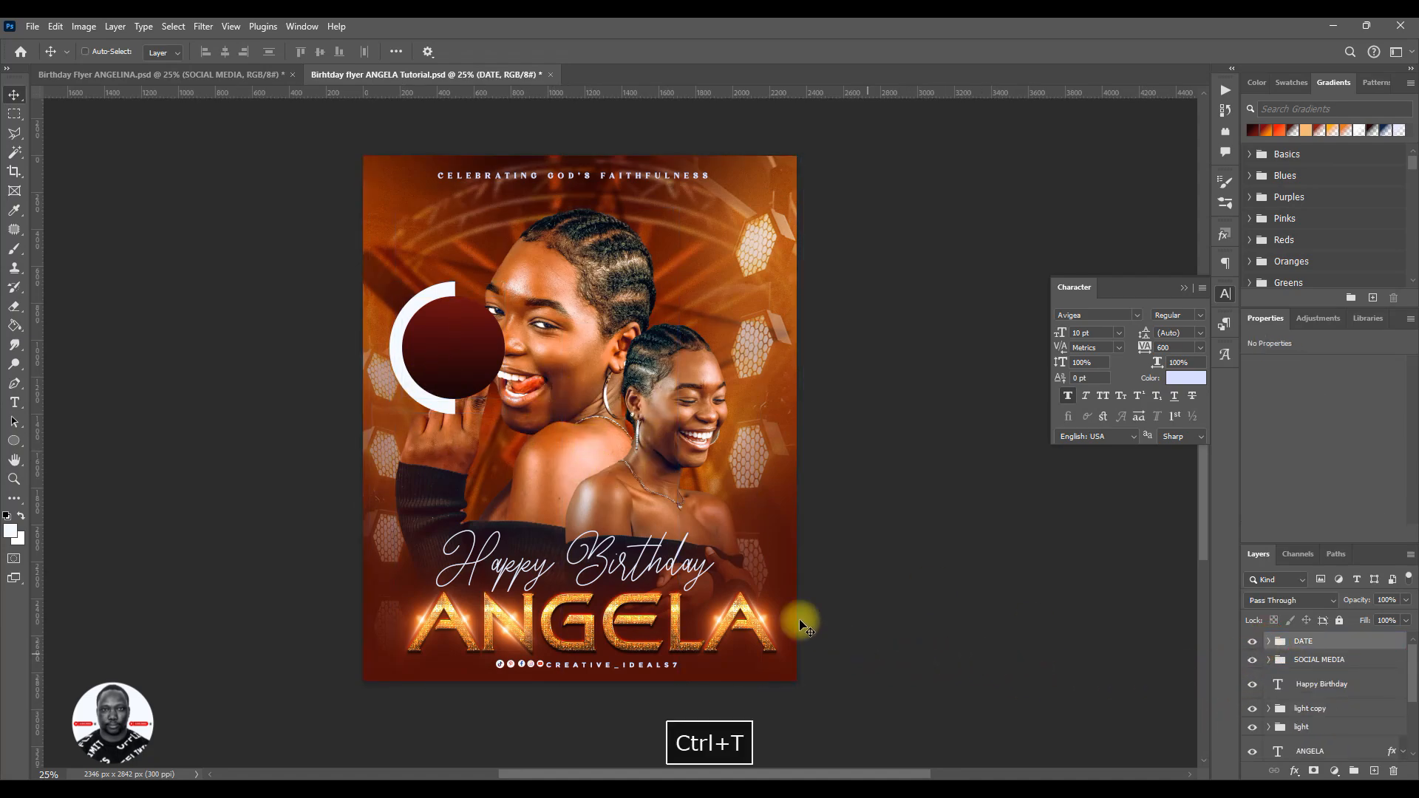
{"action": "left_click_drag", "start_coordinate": [504, 282], "coordinate": [499, 288]}
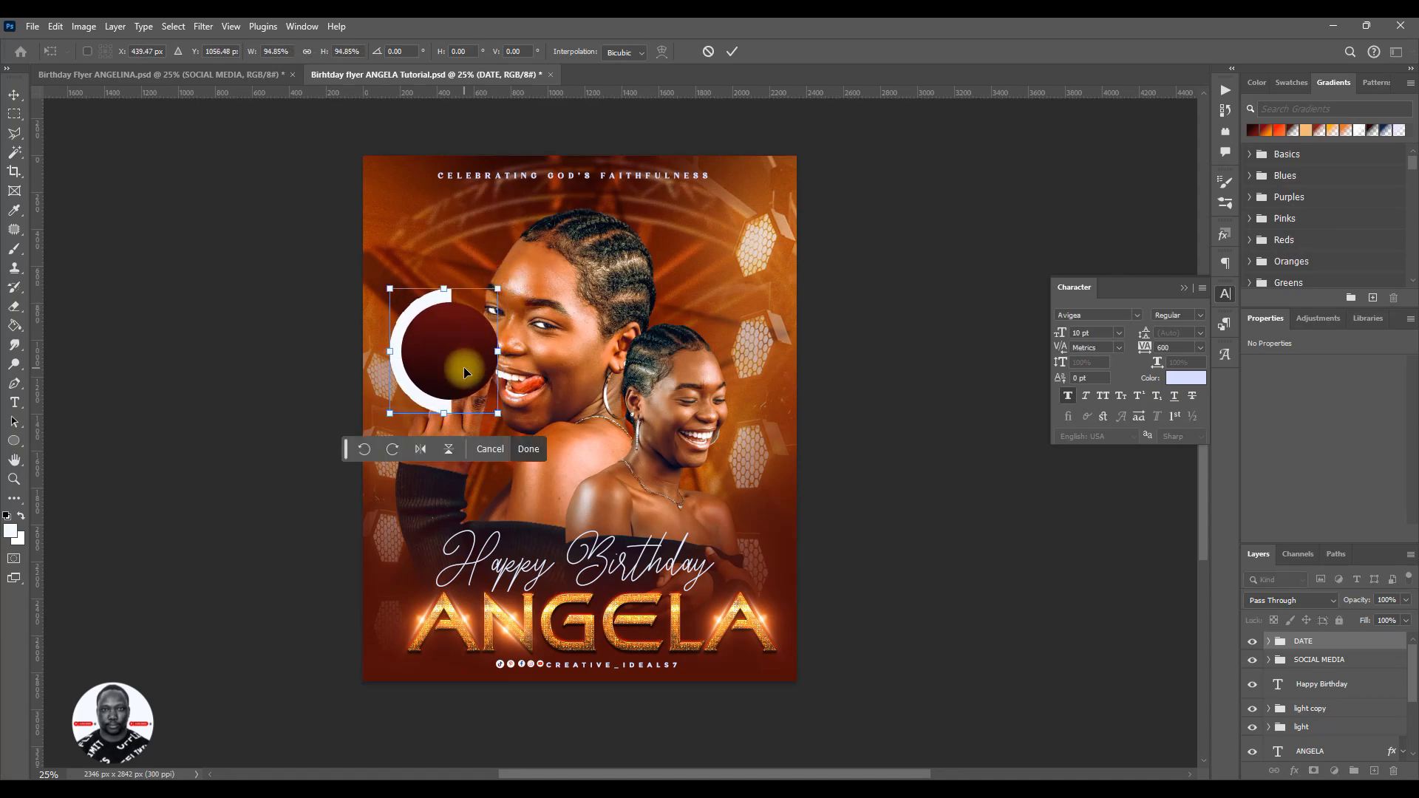
{"action": "left_click_drag", "start_coordinate": [462, 370], "coordinate": [448, 345]}
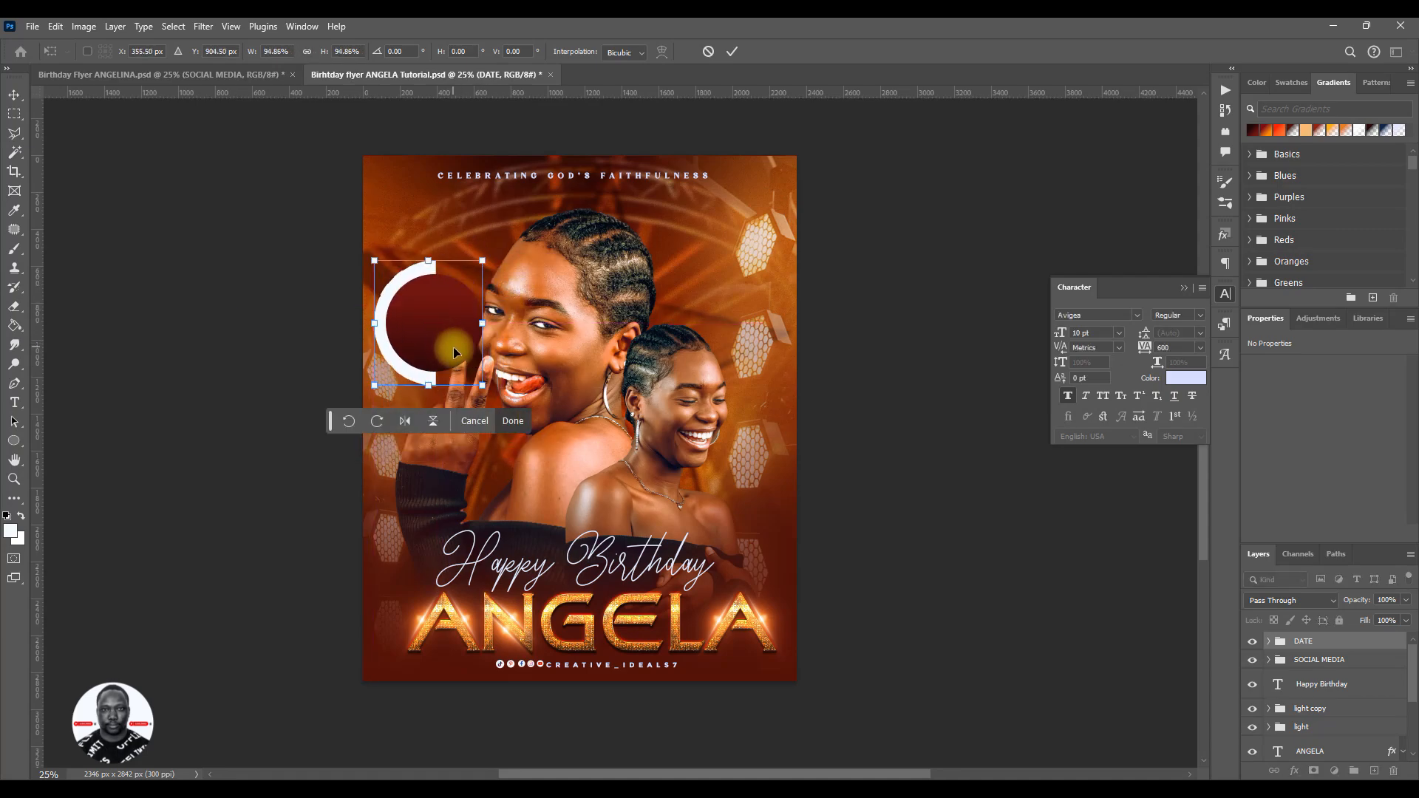
{"action": "left_click", "coordinate": [734, 50]}
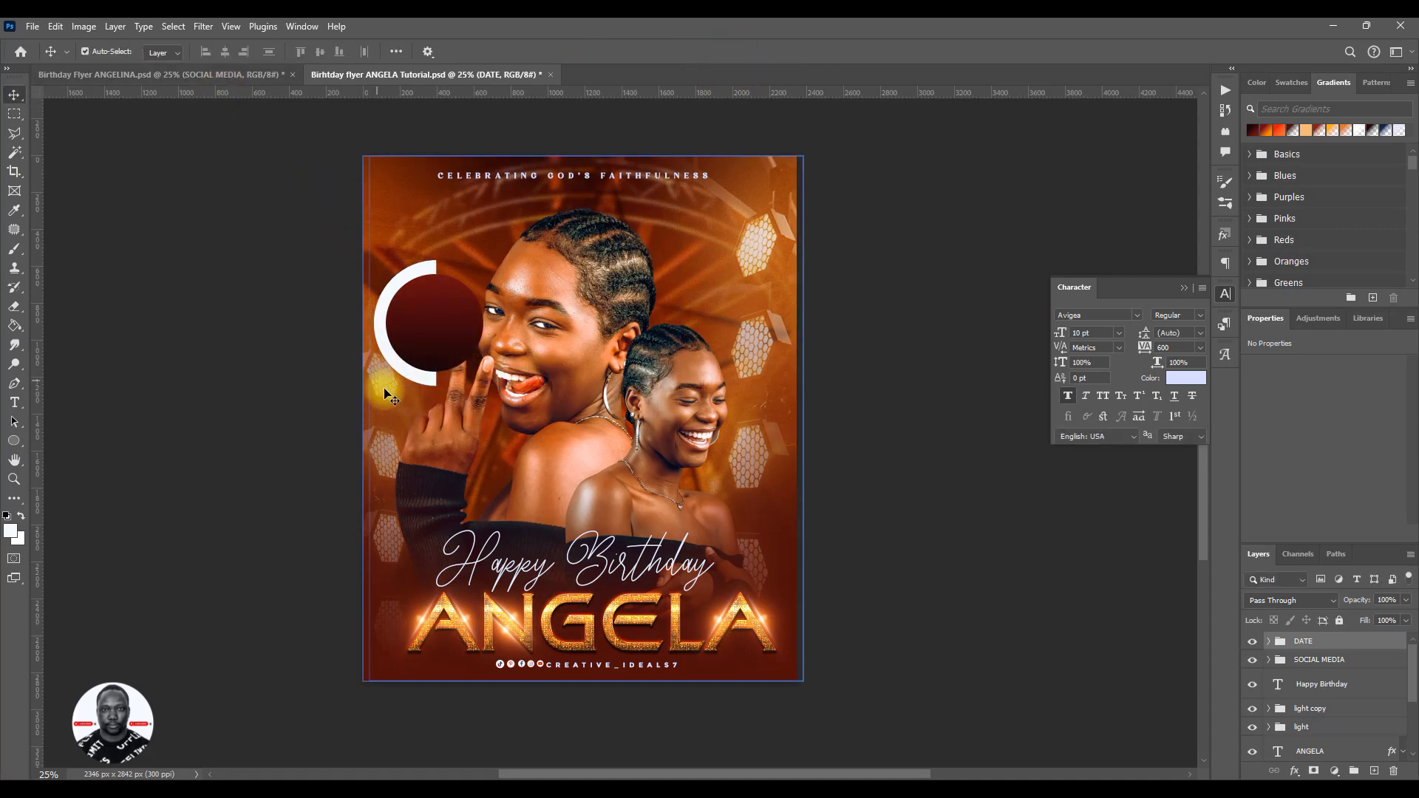
- Check the reference badge again, undo the half-ring edits back to the full white circle and clear the selection
{"action": "left_click", "coordinate": [414, 355]}
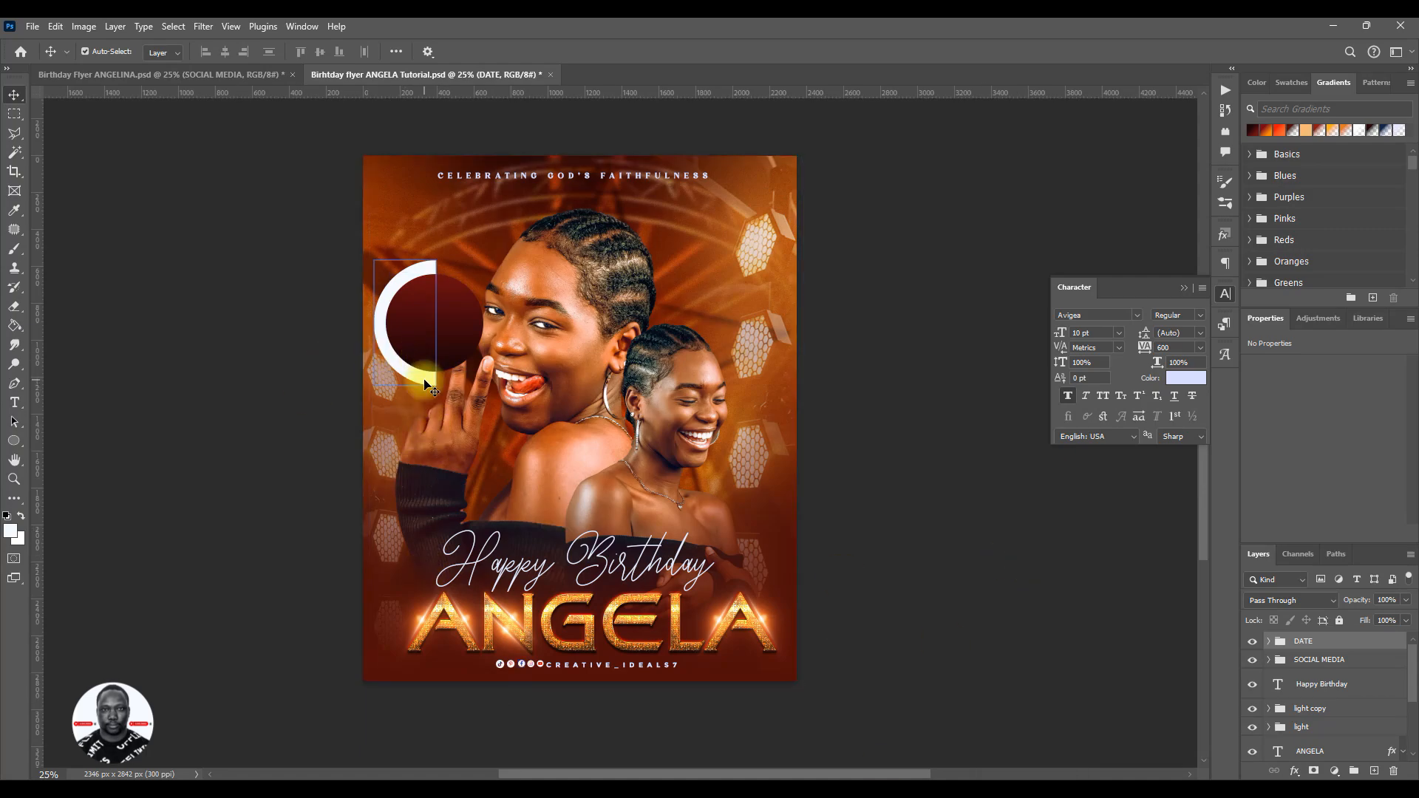
{"action": "left_click", "coordinate": [166, 74]}
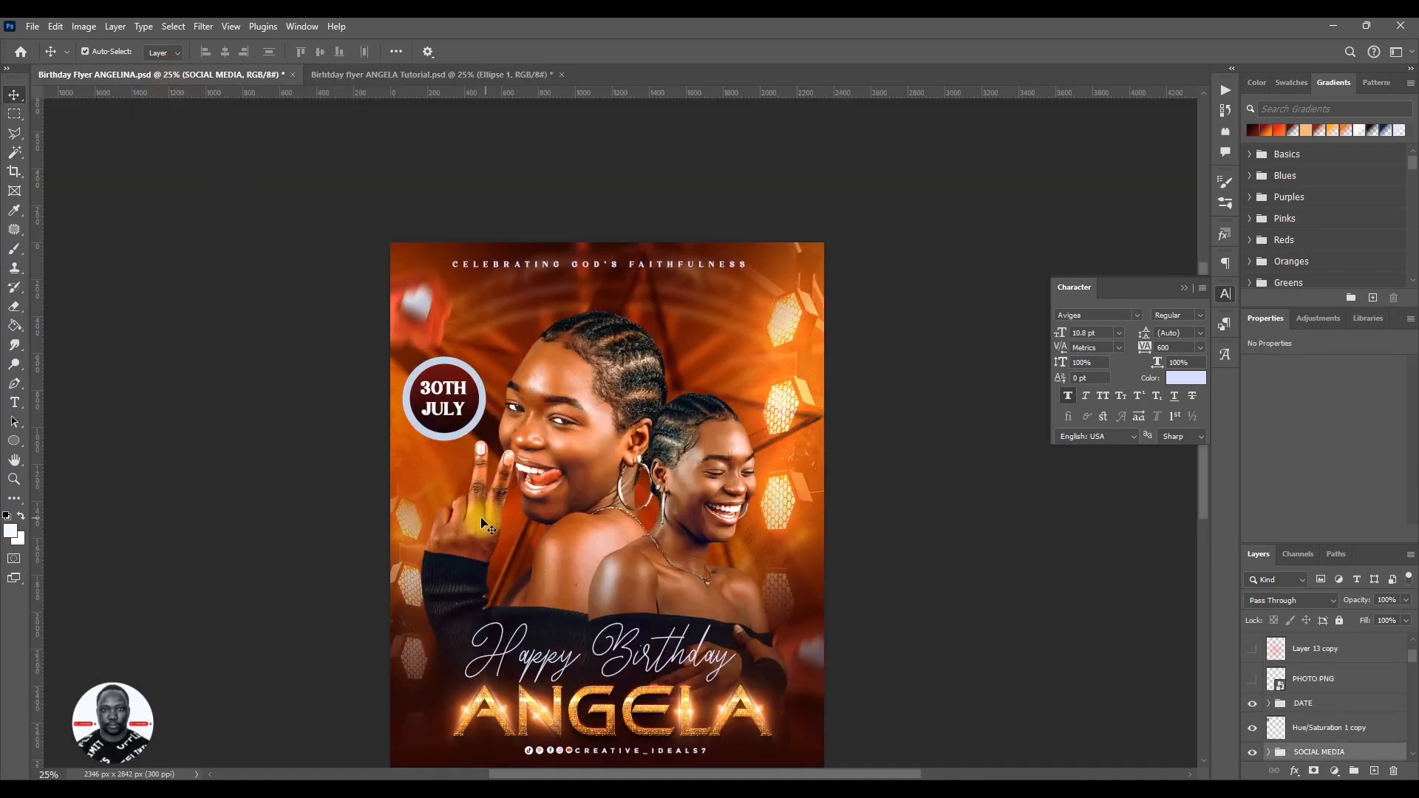
{"action": "left_click", "coordinate": [429, 74]}
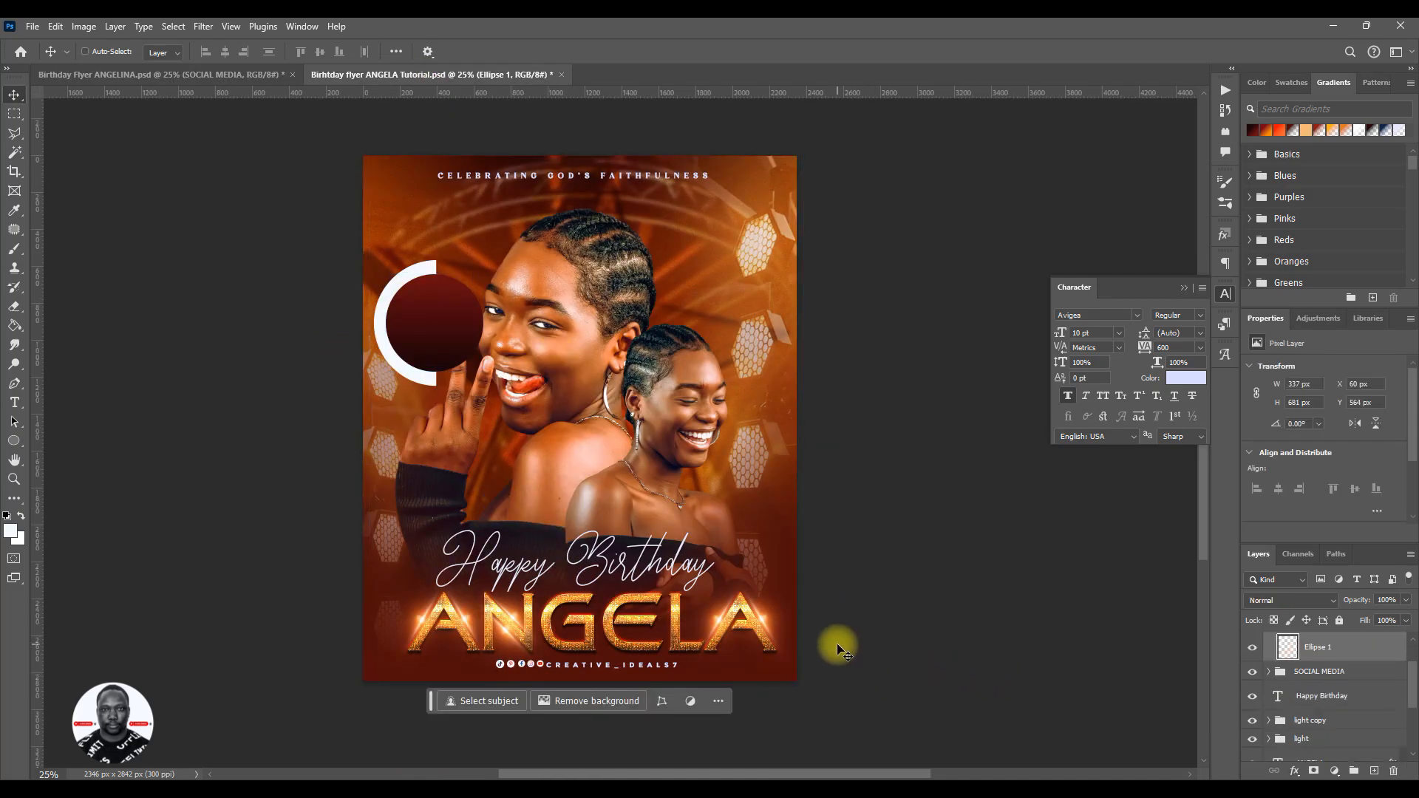
{"action": "key", "text": "ctrl+z"}
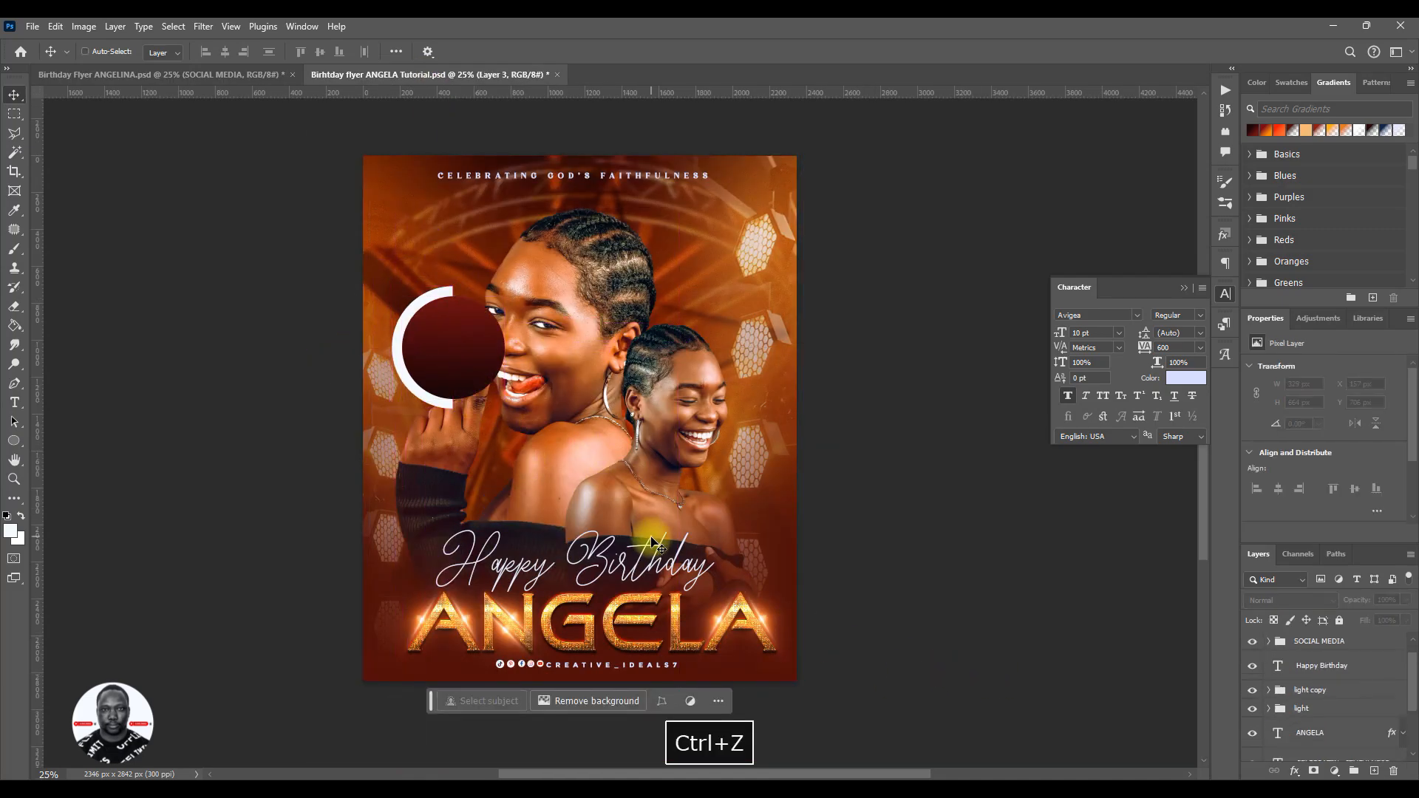
{"action": "key", "text": "ctrl+z"}
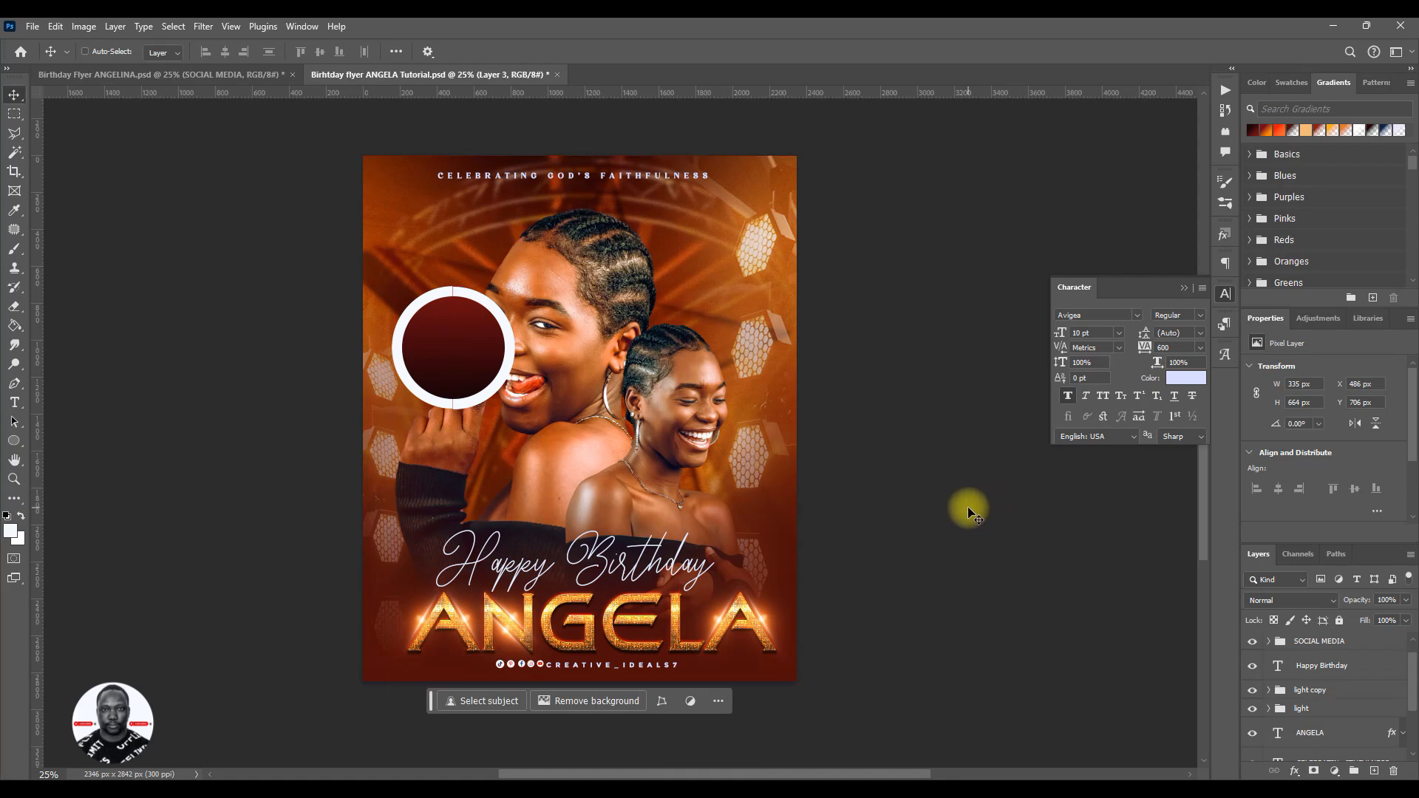
{"action": "key", "text": "ctrl+z"}
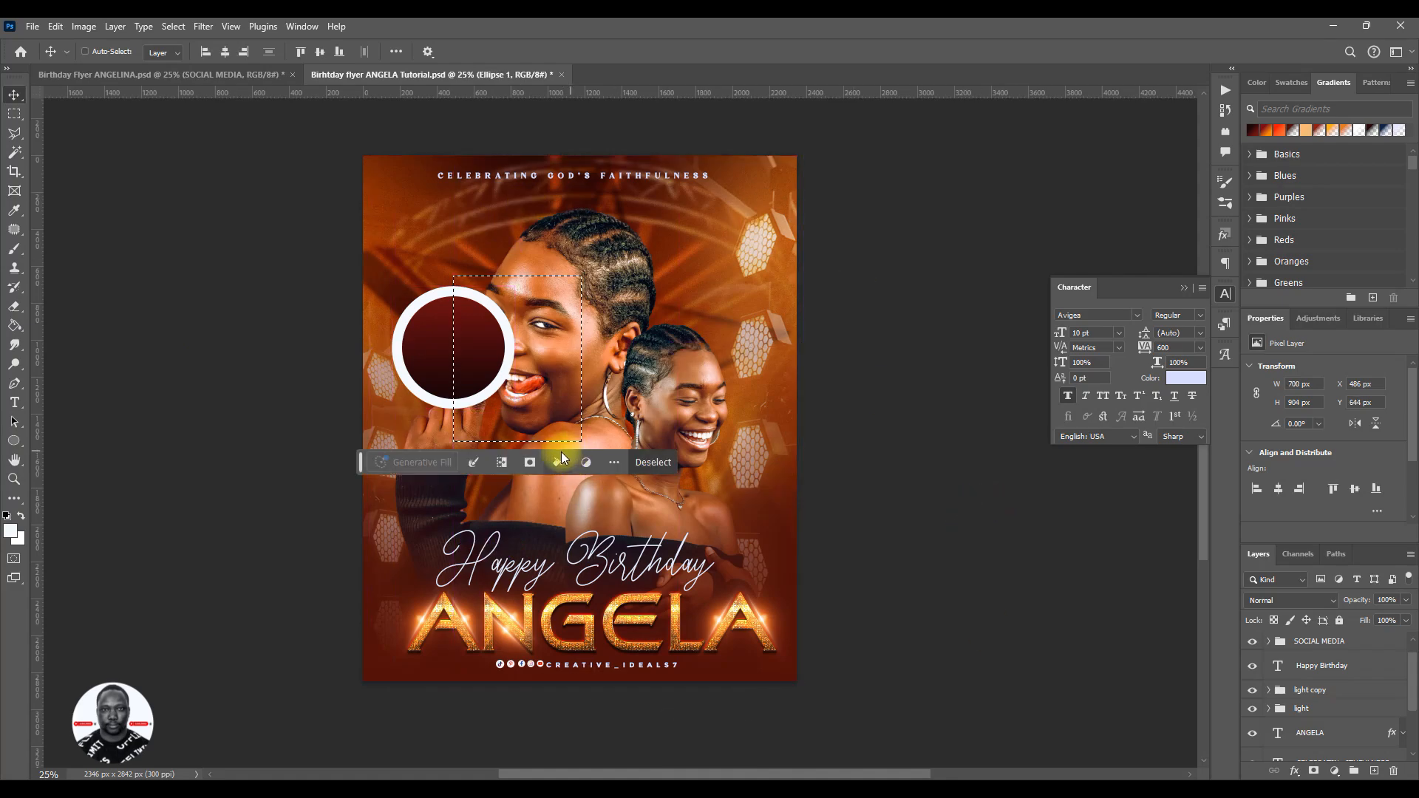
{"action": "key", "text": "ctrl+d"}
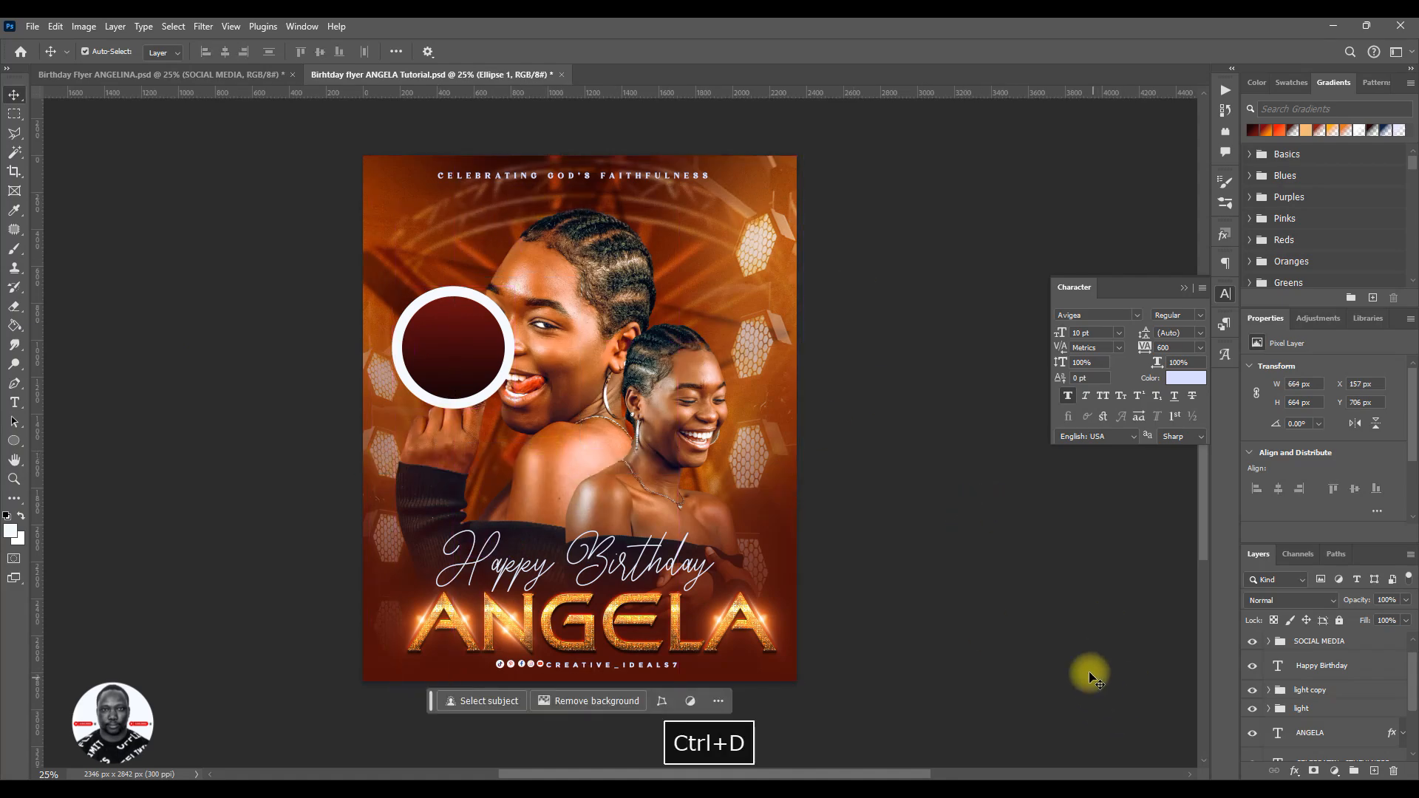
- Scale the DATE group to about 76.5% and move it above the raised fingers beside the large portrait's face
{"action": "scroll", "coordinate": [1310, 645], "scroll_direction": "up", "scroll_amount": 1}
{"action": "left_click", "coordinate": [1315, 644]}
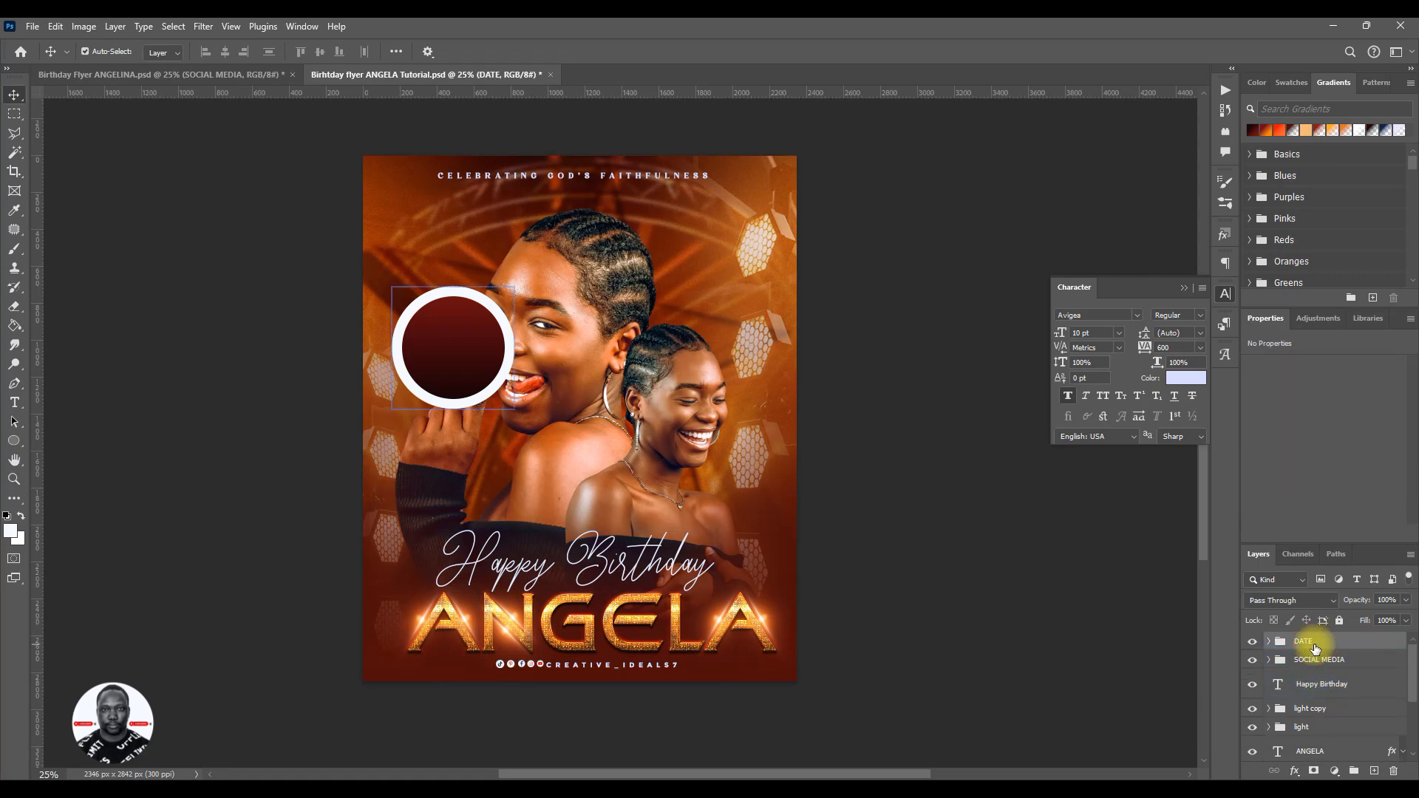
{"action": "key", "text": "ctrl+t"}
{"action": "left_click_drag", "start_coordinate": [523, 411], "coordinate": [485, 379]}
{"action": "left_click_drag", "start_coordinate": [449, 336], "coordinate": [437, 305]}
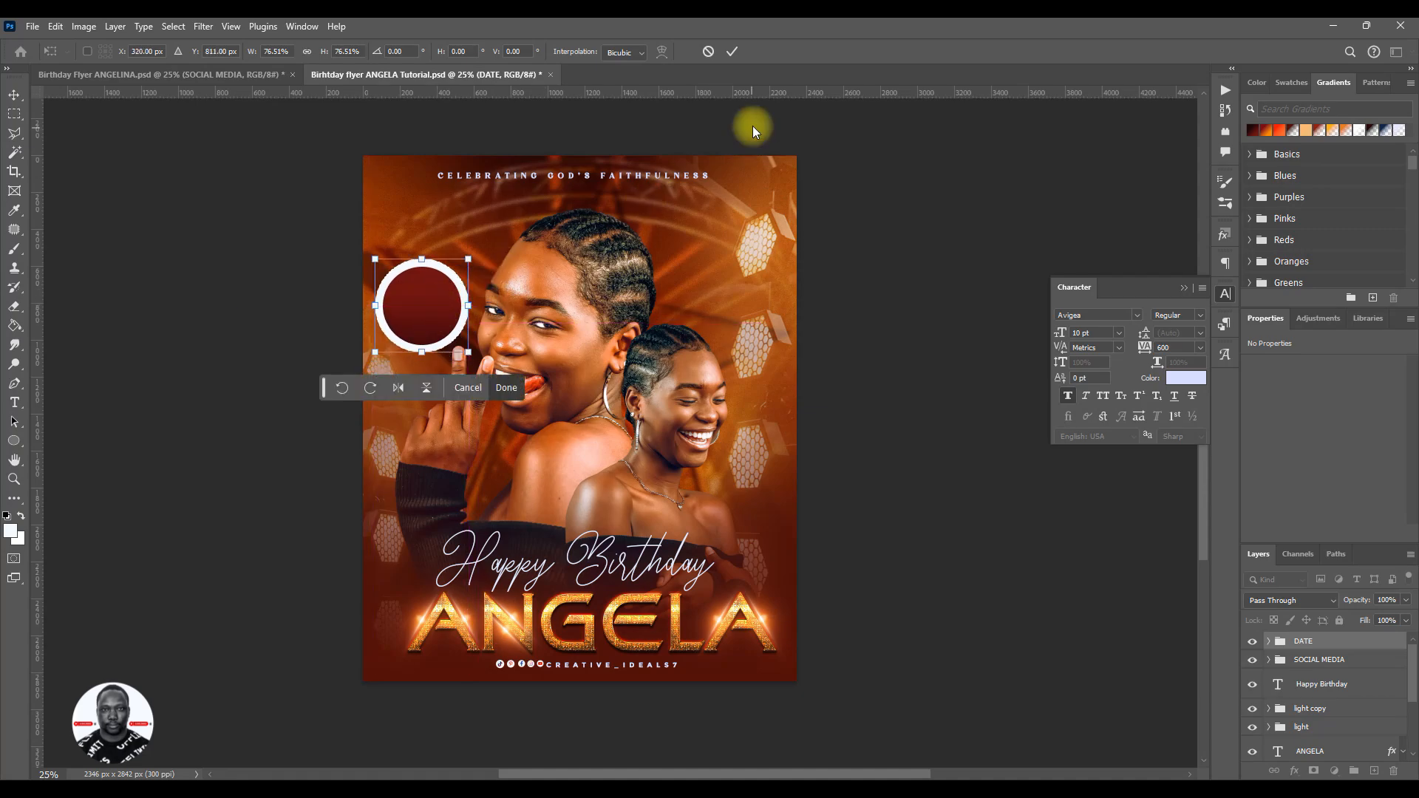
{"action": "left_click", "coordinate": [739, 51]}
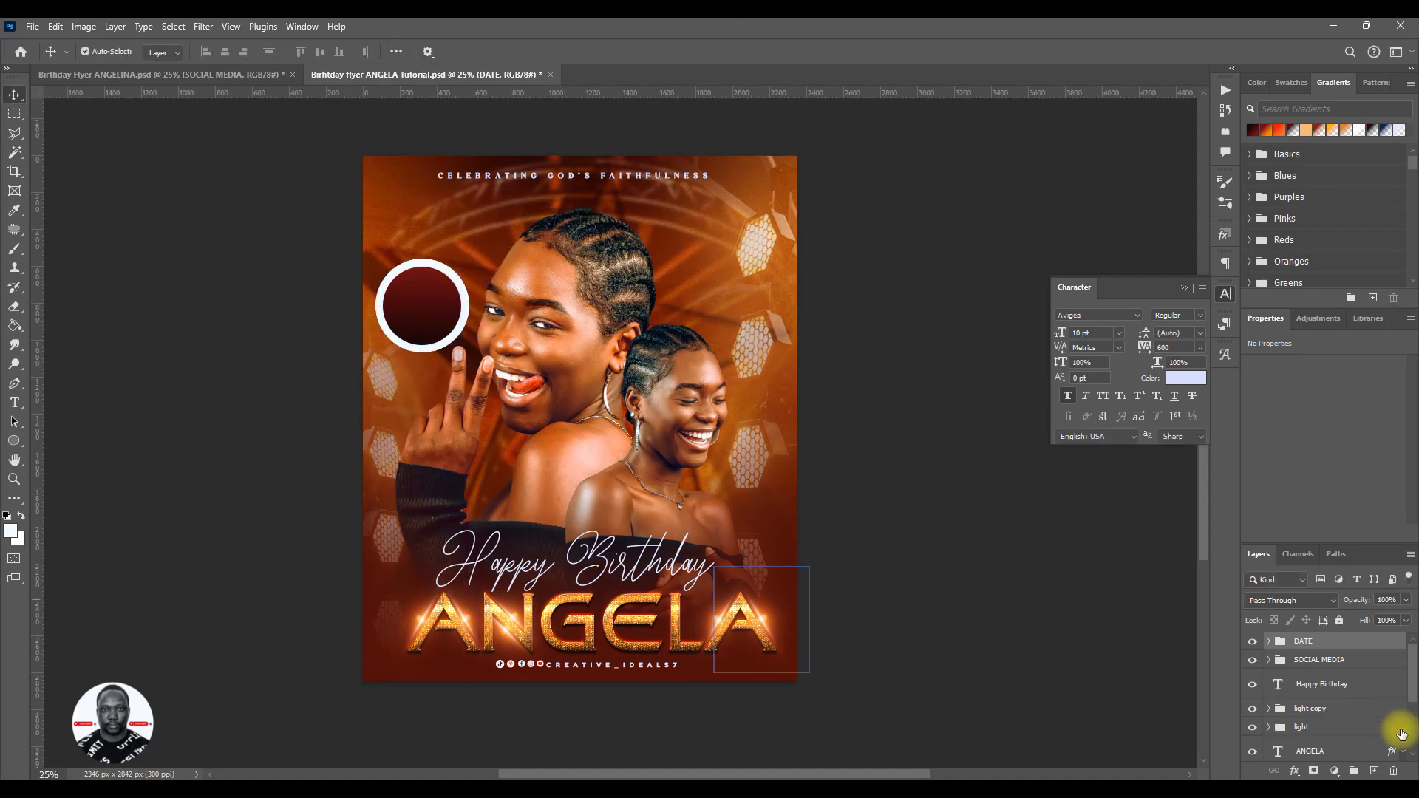
{"action": "left_click", "coordinate": [1264, 703]}
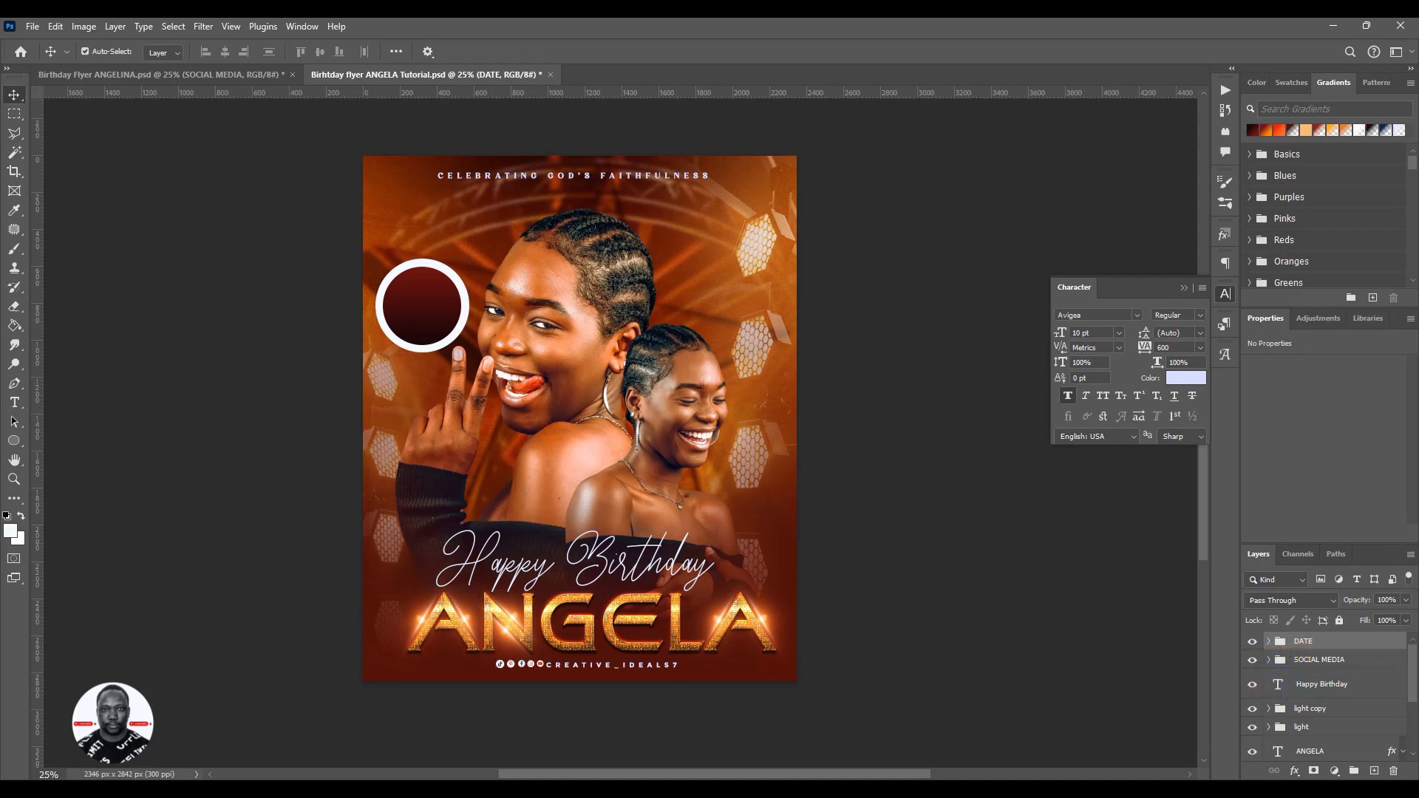
- Select the badge's dark inner circle and check the date lettering on the reference flyer's badge
{"action": "left_click", "coordinate": [415, 306]}
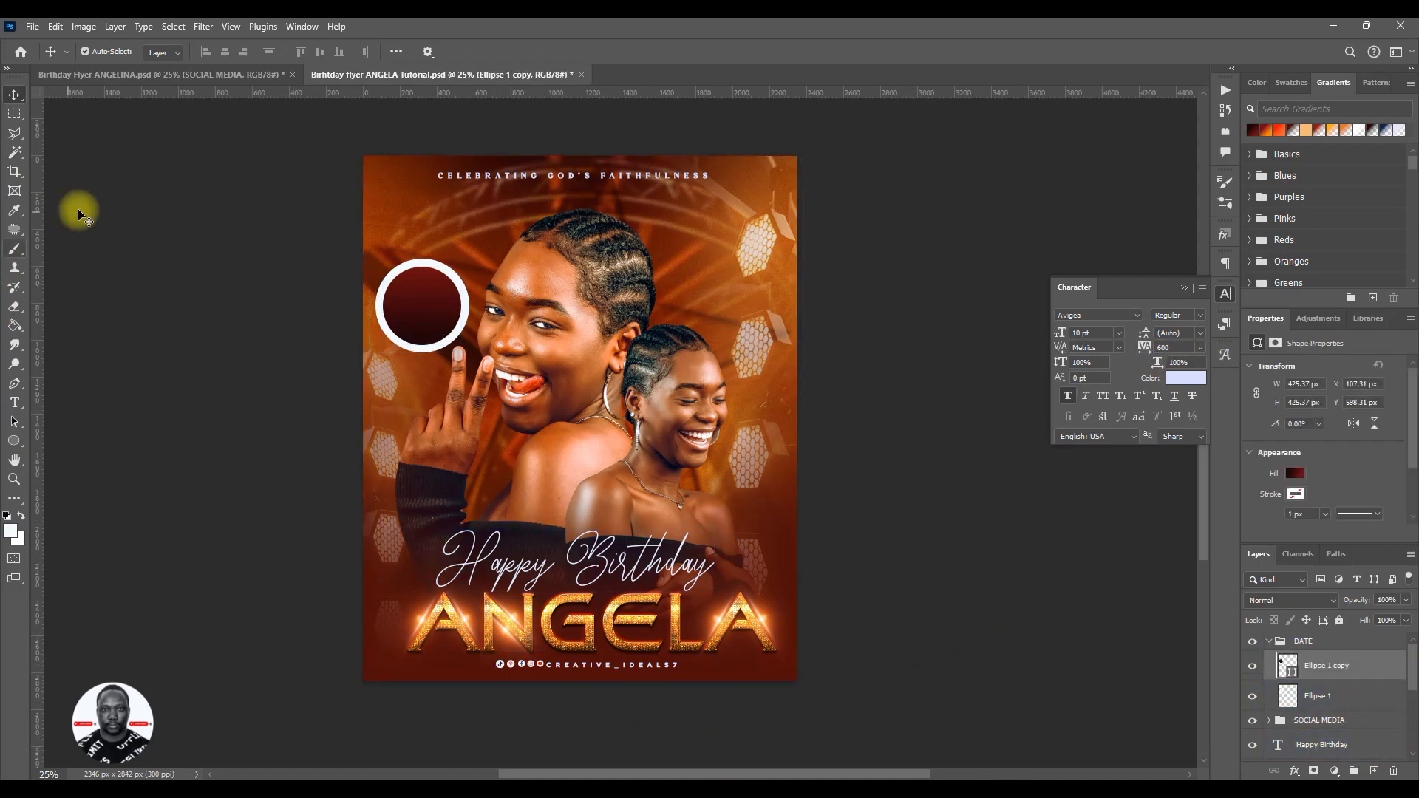
{"action": "left_click", "coordinate": [184, 74]}
{"action": "left_click", "coordinate": [388, 133]}
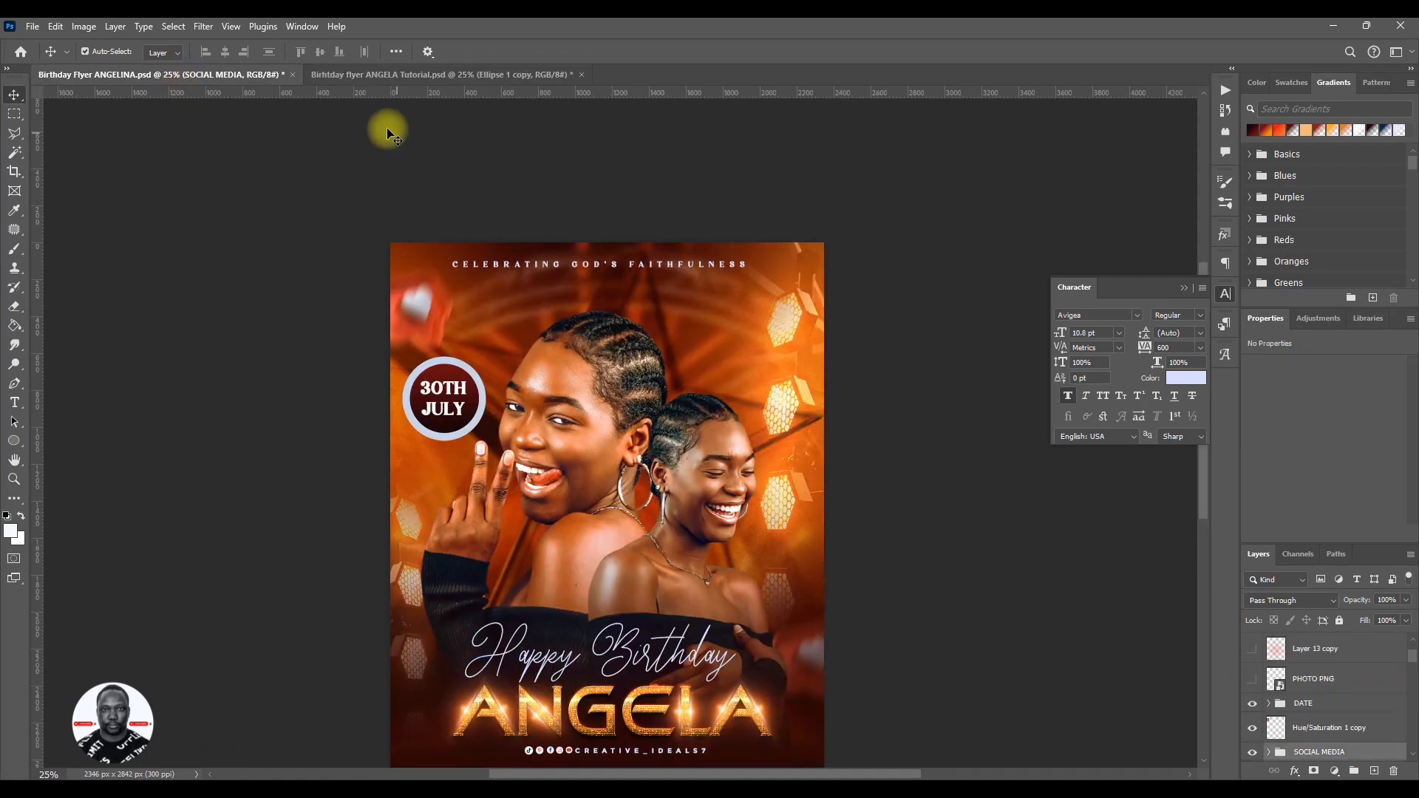
{"action": "left_click", "coordinate": [344, 77]}
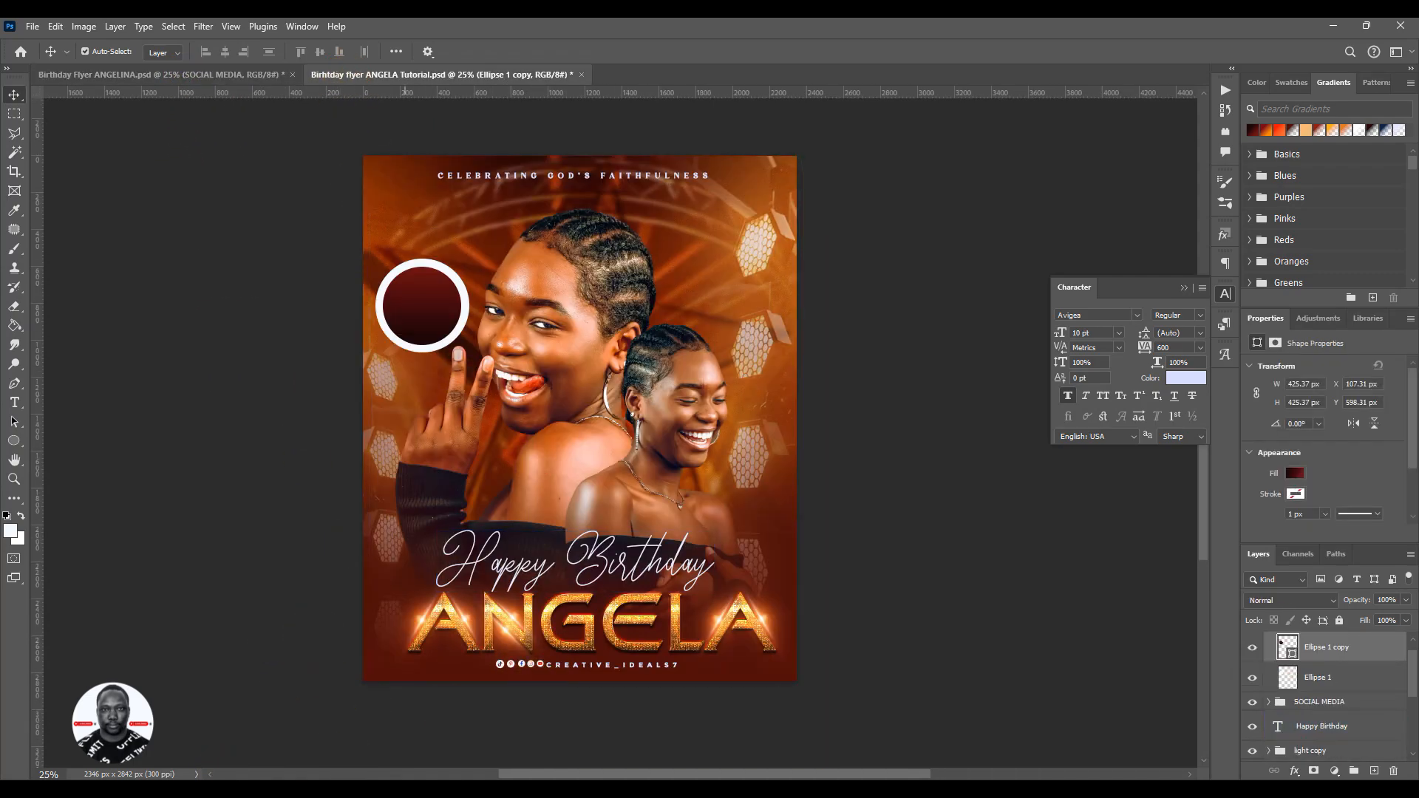
- Add the two-line text "30TH" and "JULY" over the large portrait's arm, above the inner circle in the layer order
{"action": "key", "text": "t"}
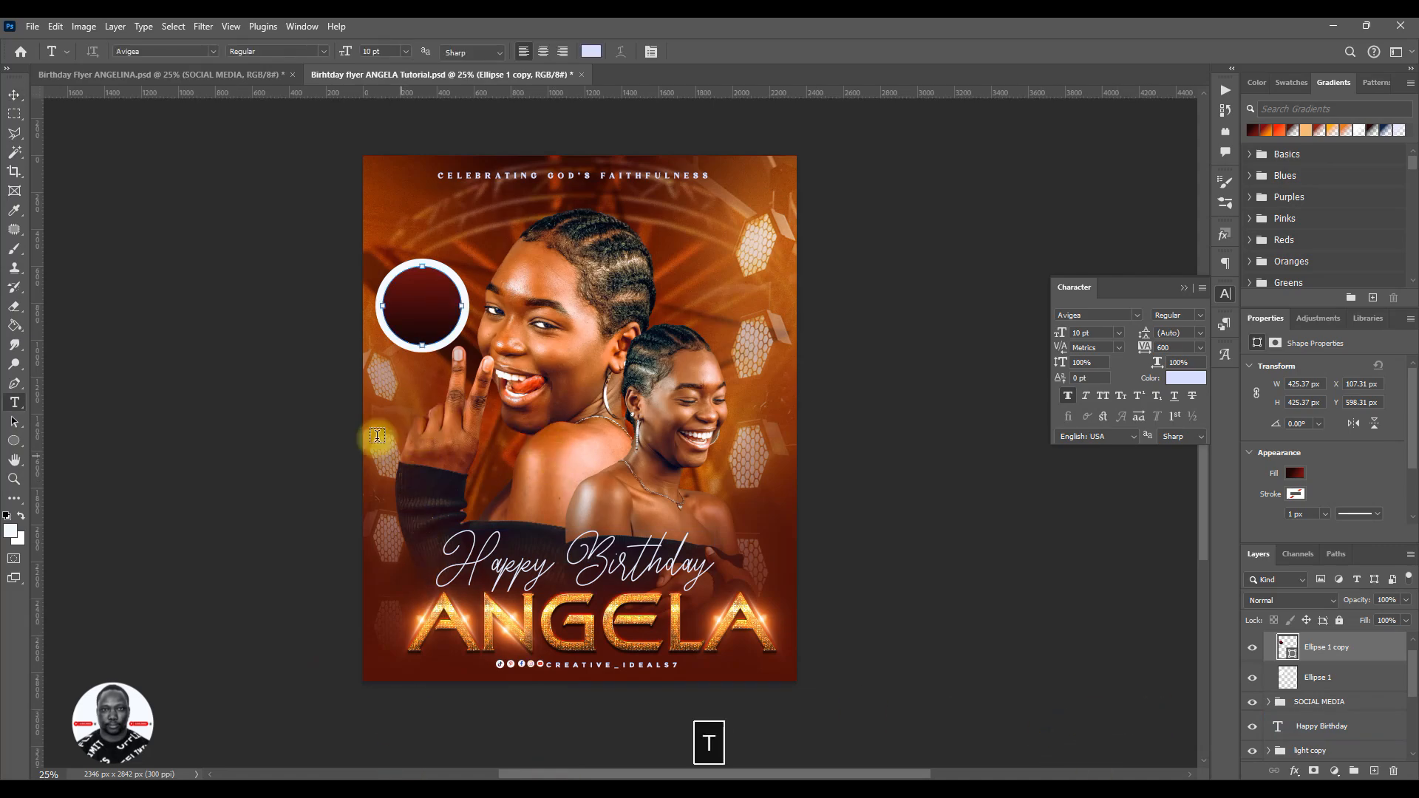
{"action": "left_click", "coordinate": [565, 510]}
{"action": "type", "text": "0T"}
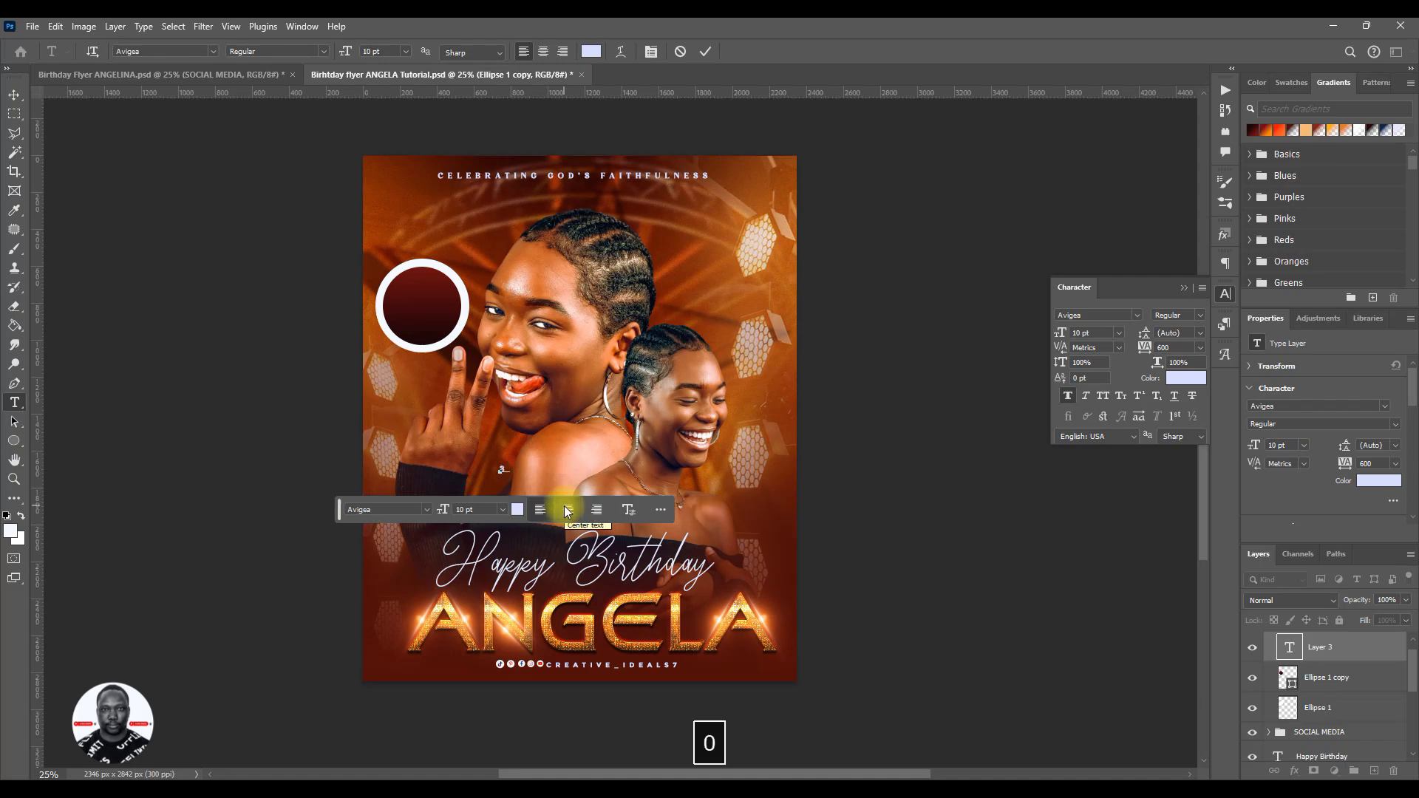
{"action": "type", "text": "H"}
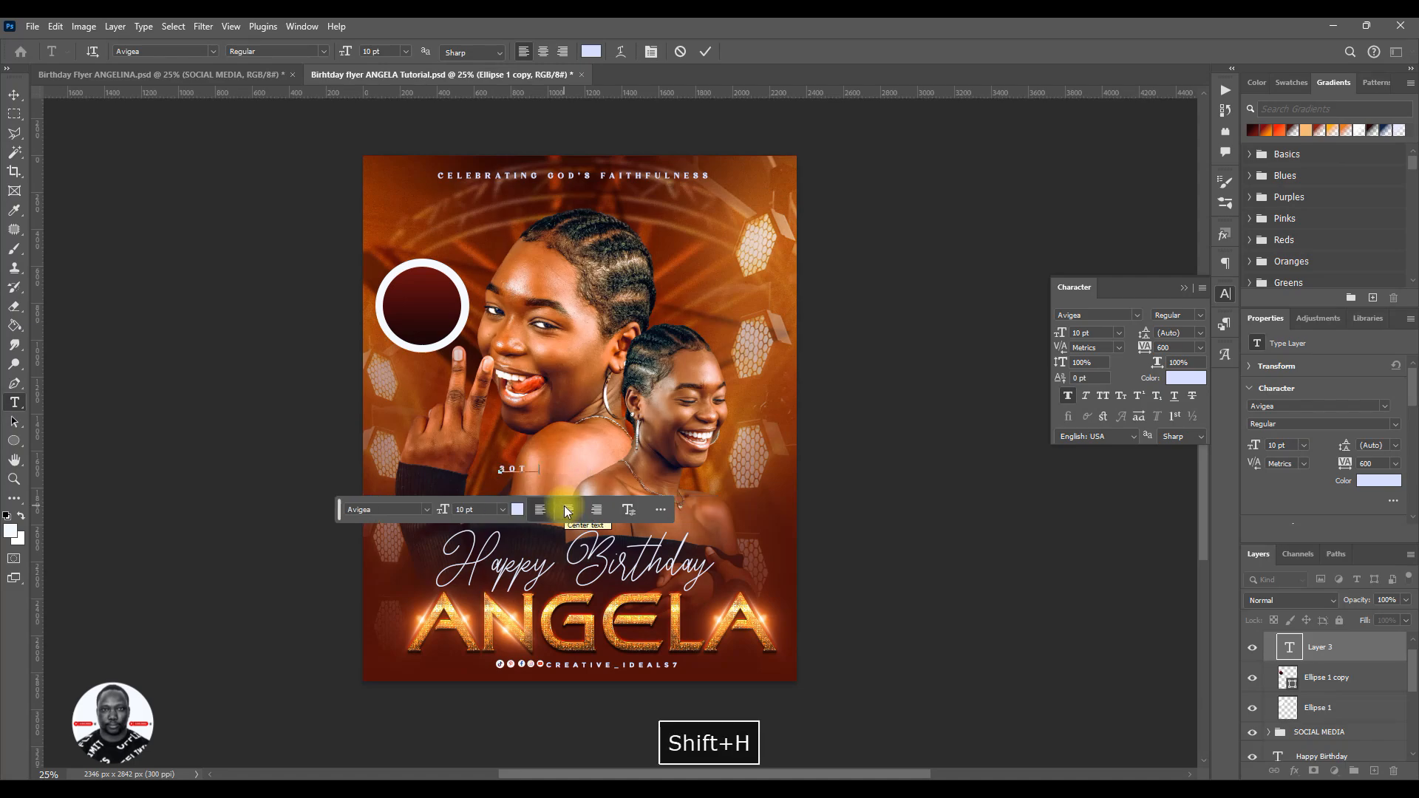
{"action": "key", "text": "Return"}
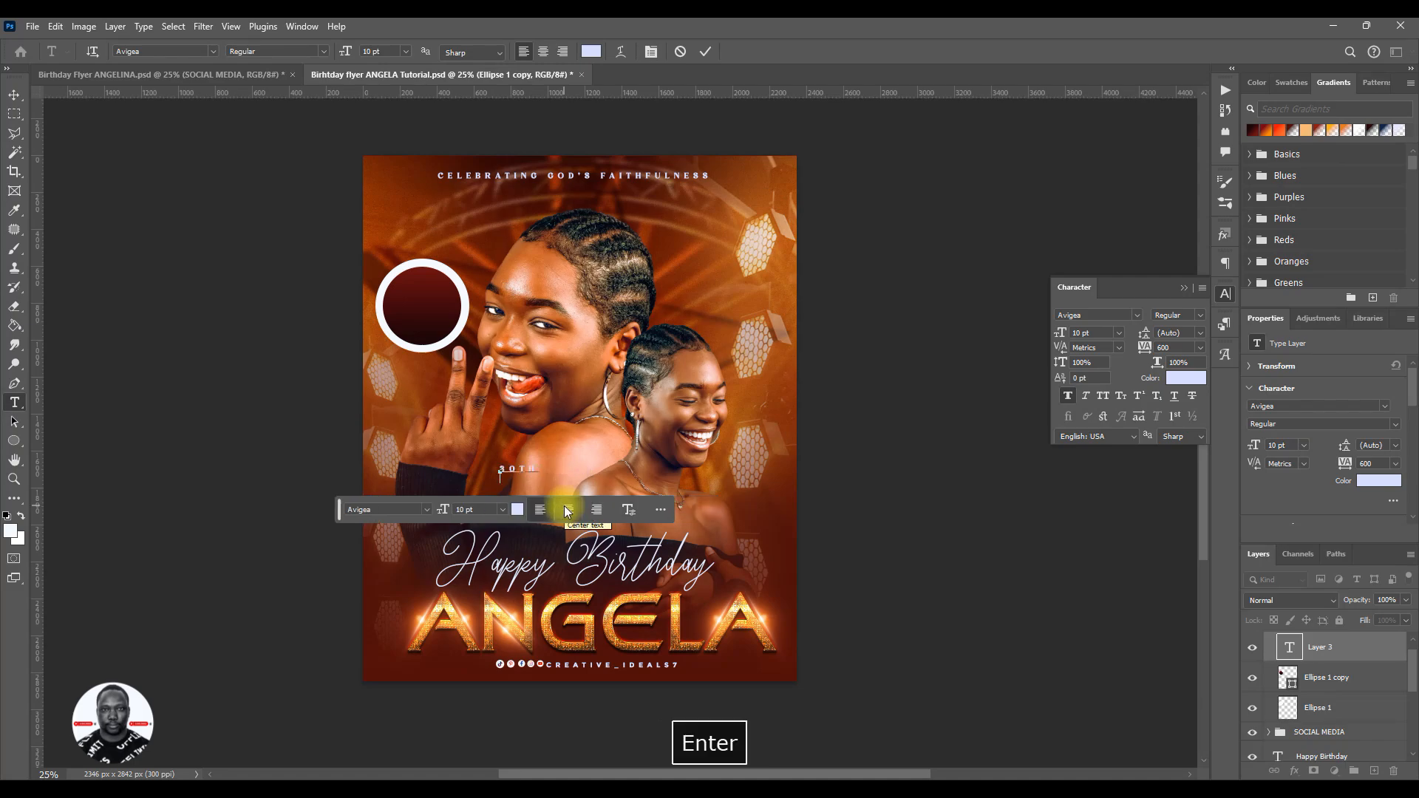
{"action": "type", "text": "J"}
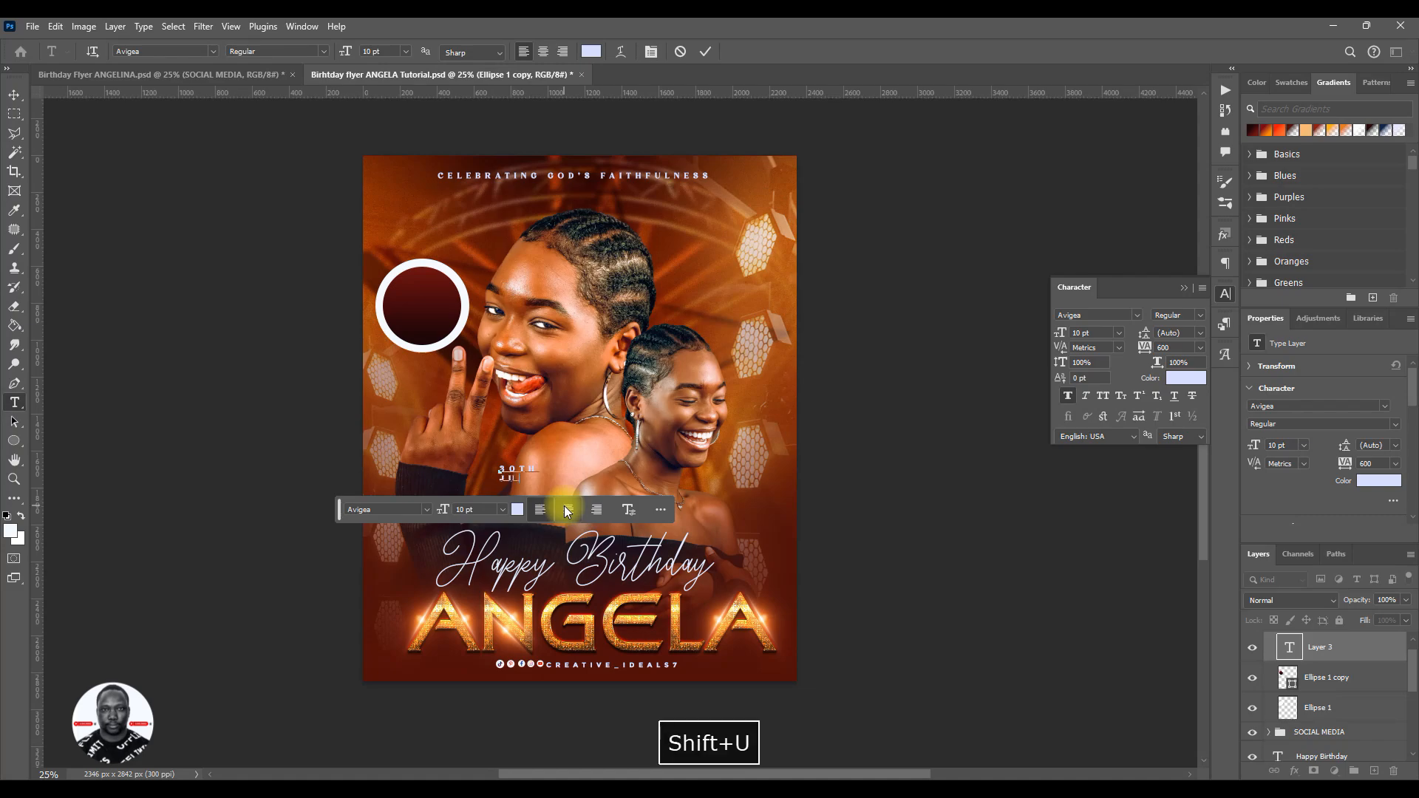
{"action": "type", "text": "ULY"}
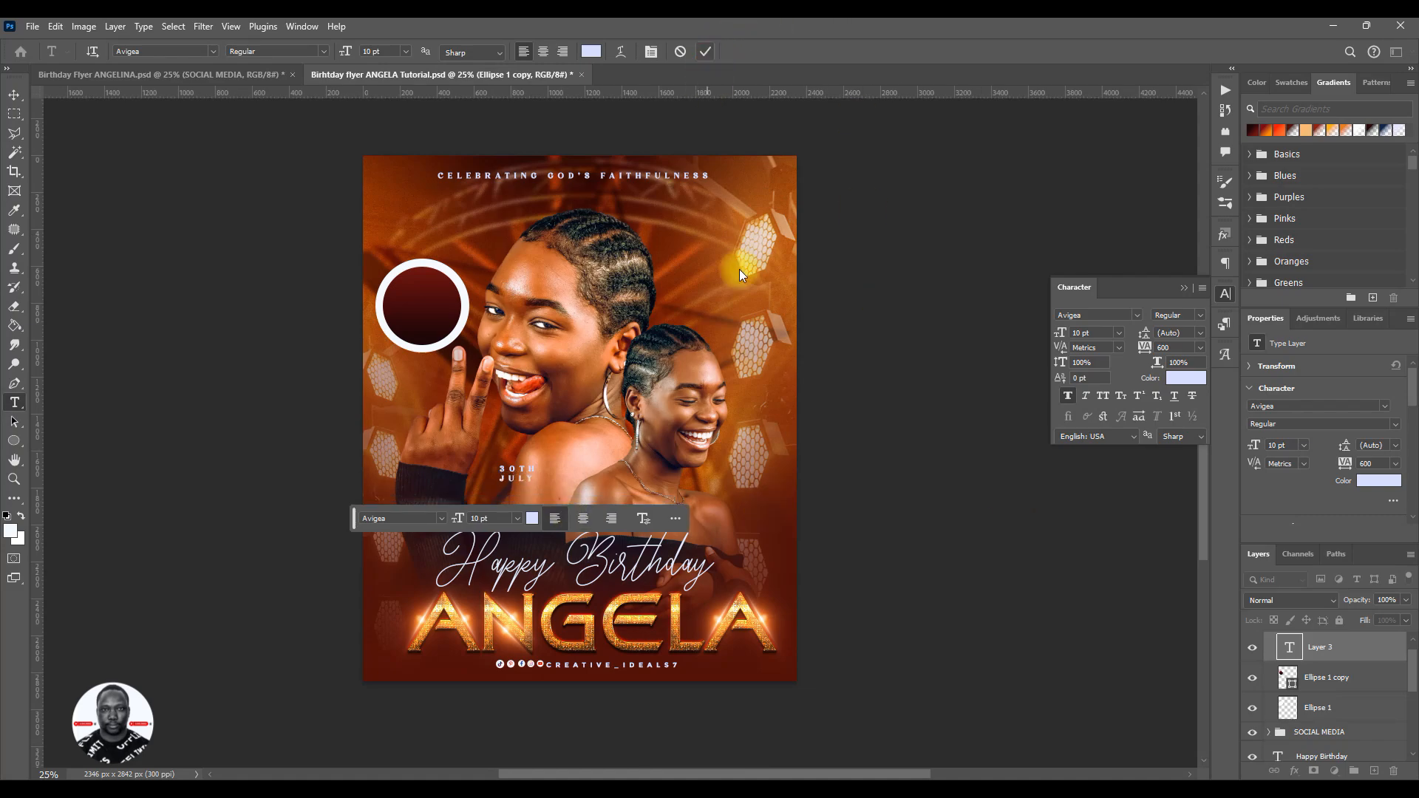
{"action": "key", "text": "ctrl+Return"}
- Set the date text to the Avigea font with 0 tracking and a size of 21 pt
{"action": "left_click", "coordinate": [1138, 316]}
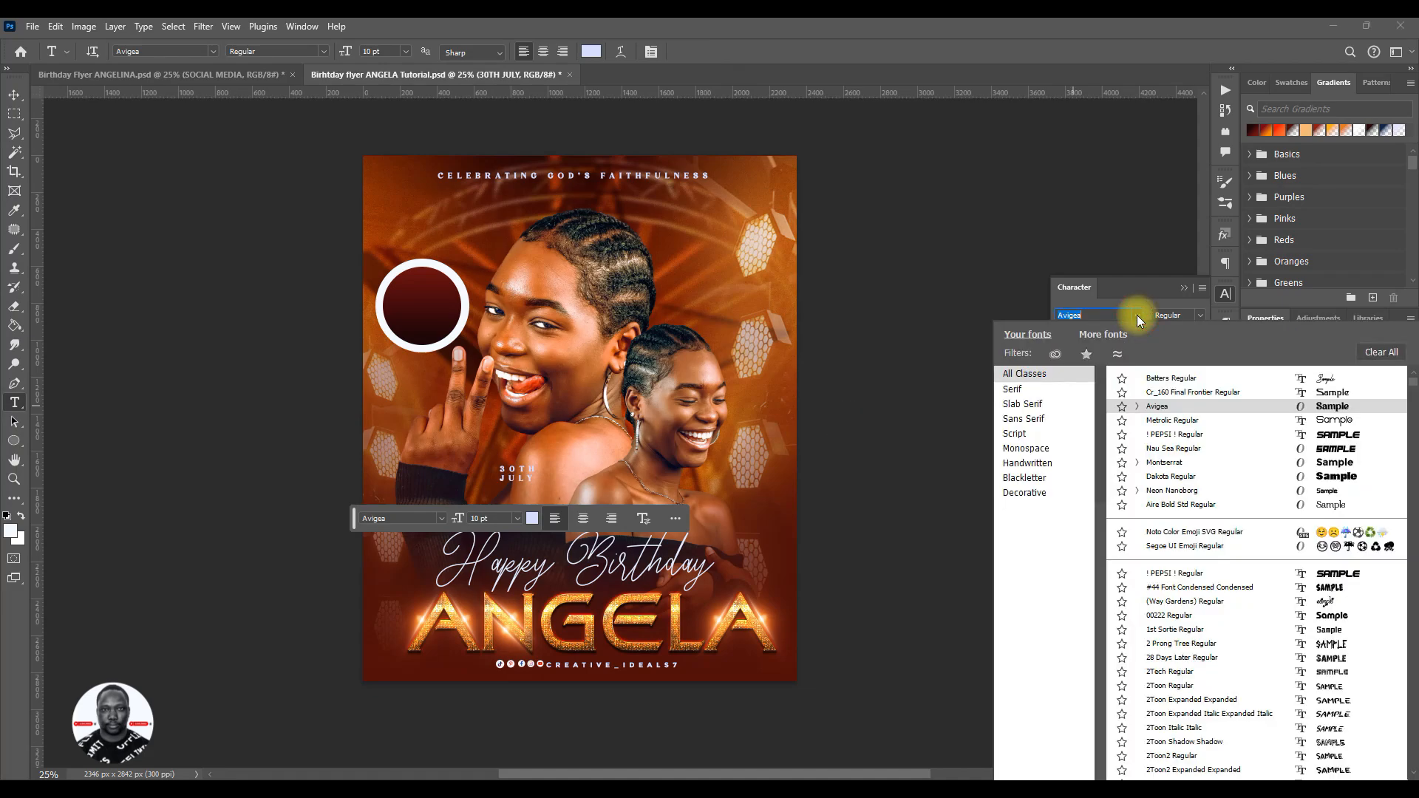
{"action": "left_click", "coordinate": [1307, 374]}
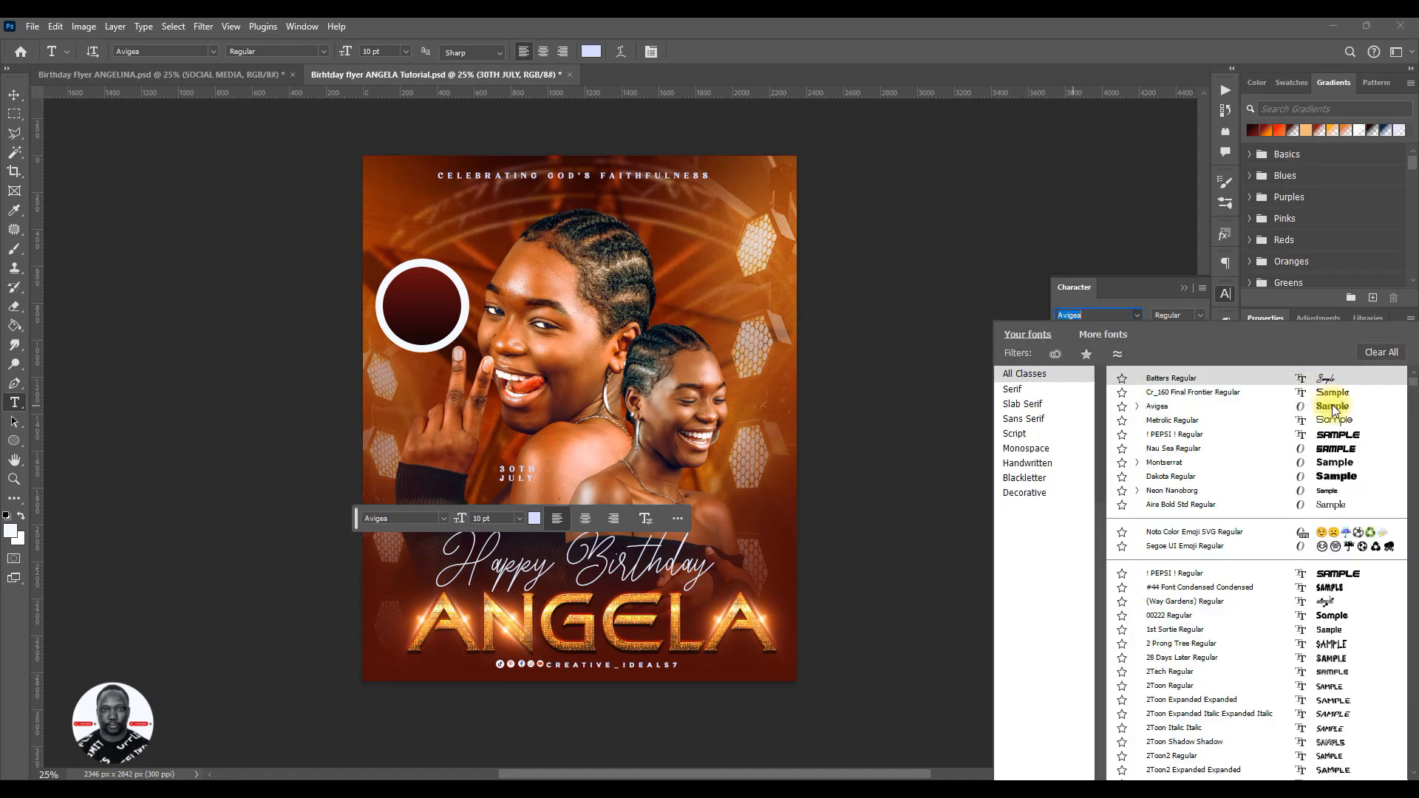
{"action": "left_click", "coordinate": [1333, 406]}
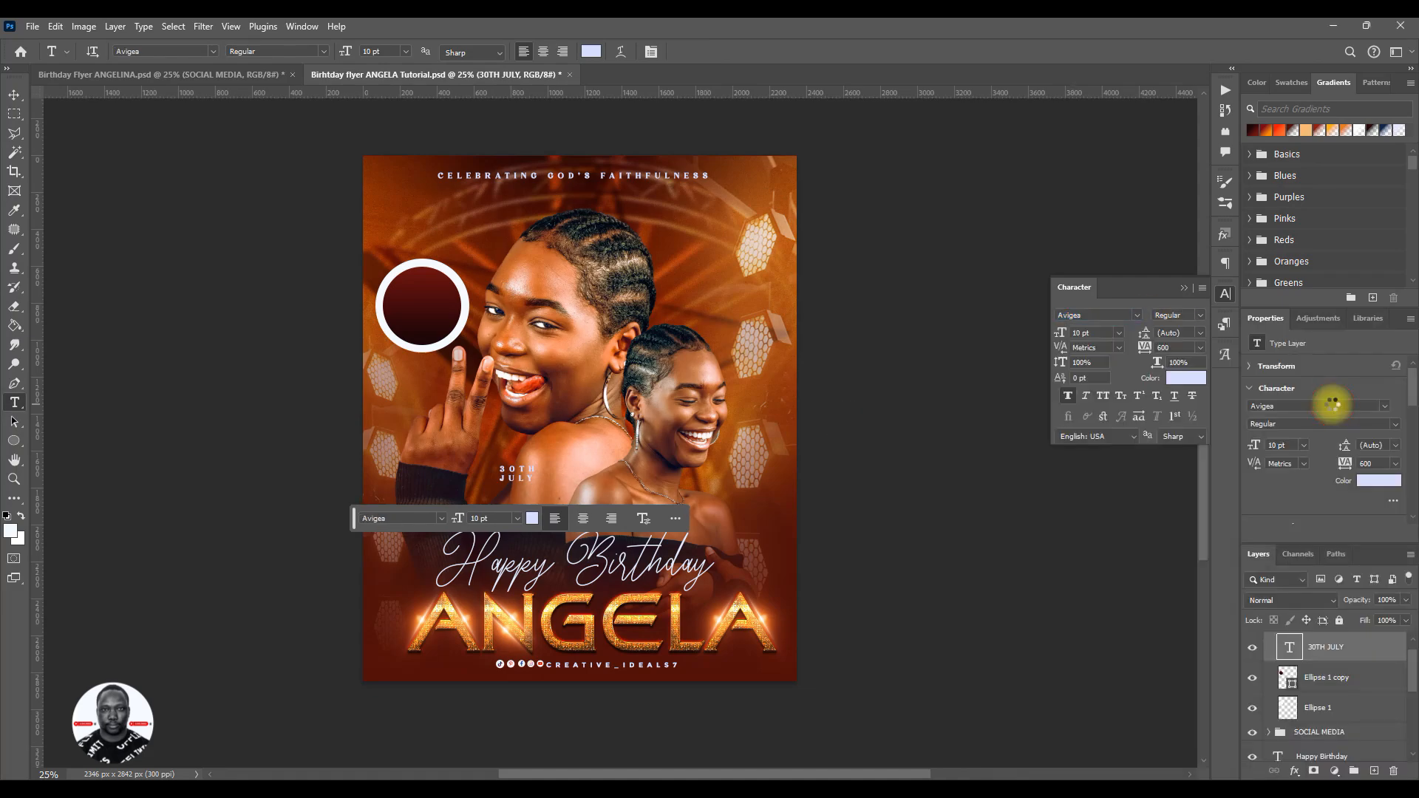
{"action": "left_click", "coordinate": [1200, 348]}
{"action": "left_click", "coordinate": [1184, 446]}
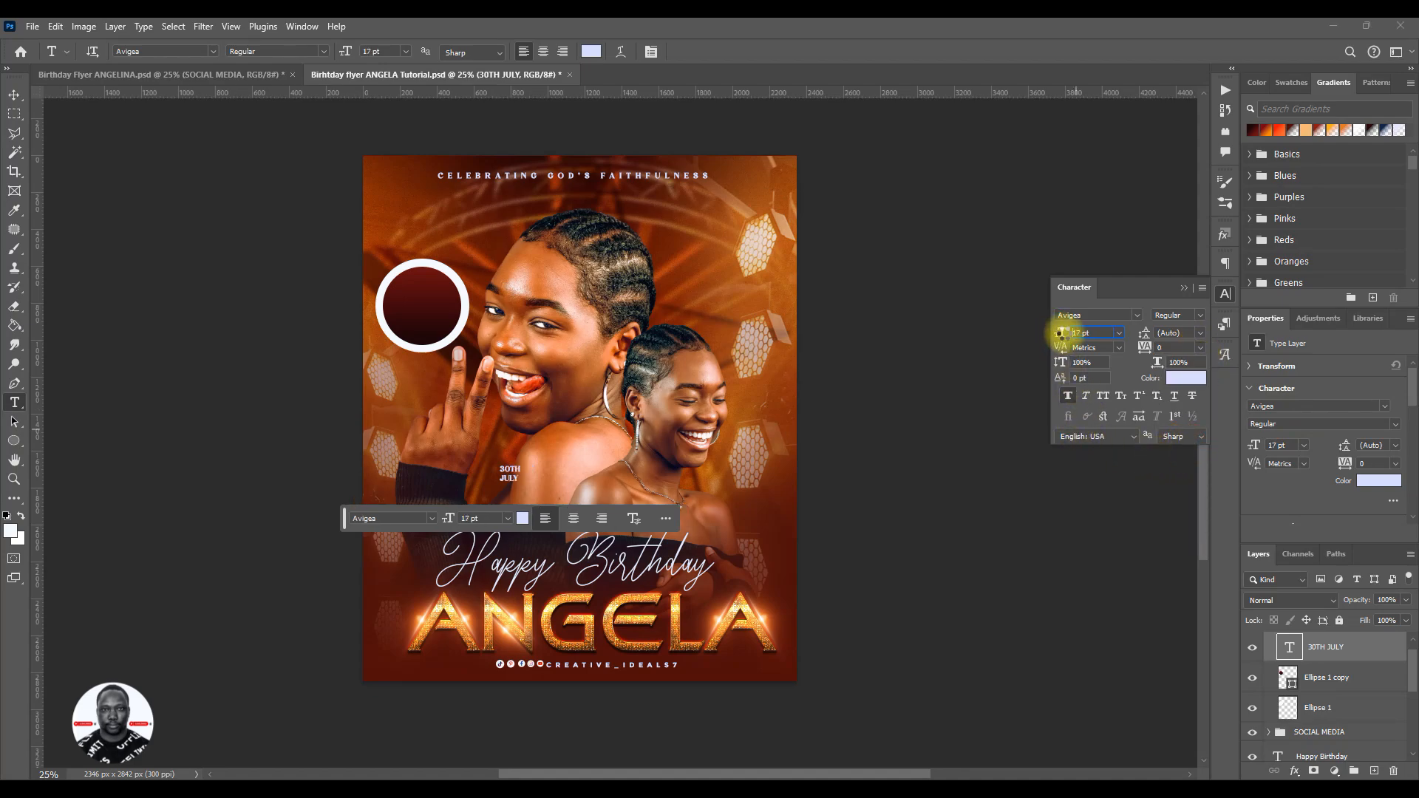
{"action": "left_click_drag", "start_coordinate": [1063, 334], "coordinate": [1065, 334]}
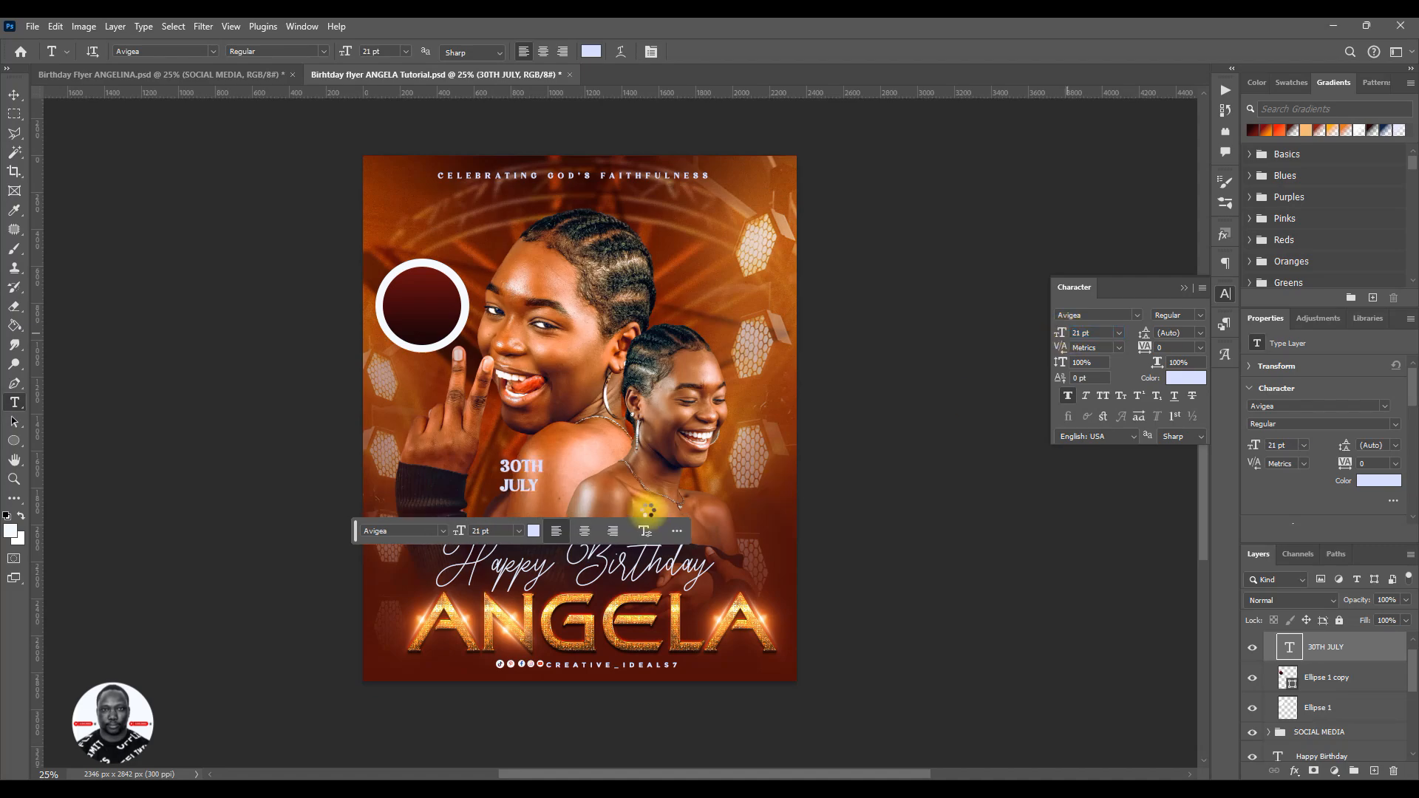
- Move the date text into the dark circle, enlarge it to 24 pt and centre it in the badge
{"action": "key", "text": "v"}
{"action": "left_click_drag", "start_coordinate": [527, 491], "coordinate": [425, 321]}
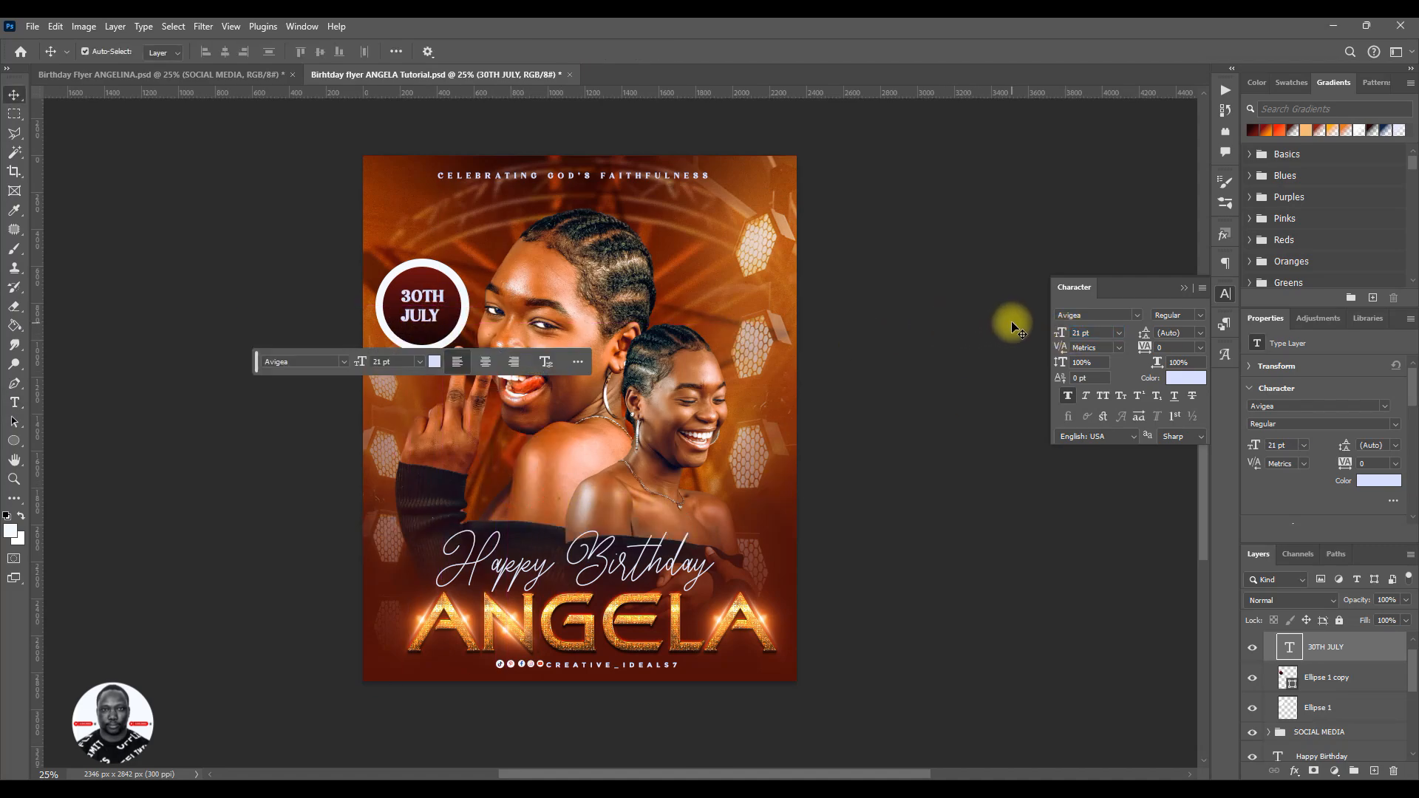
{"action": "left_click", "coordinate": [1083, 332]}
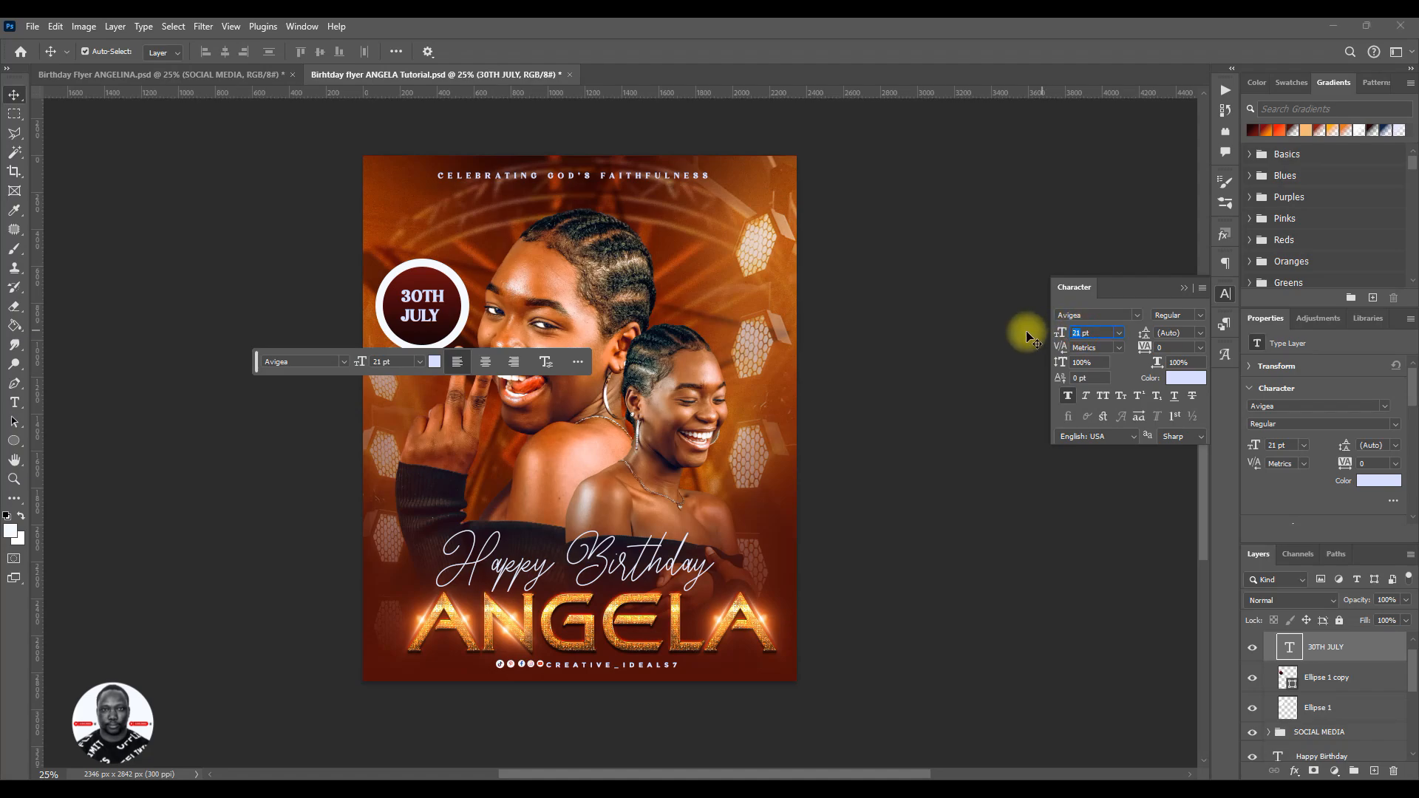
{"action": "key", "text": "Return"}
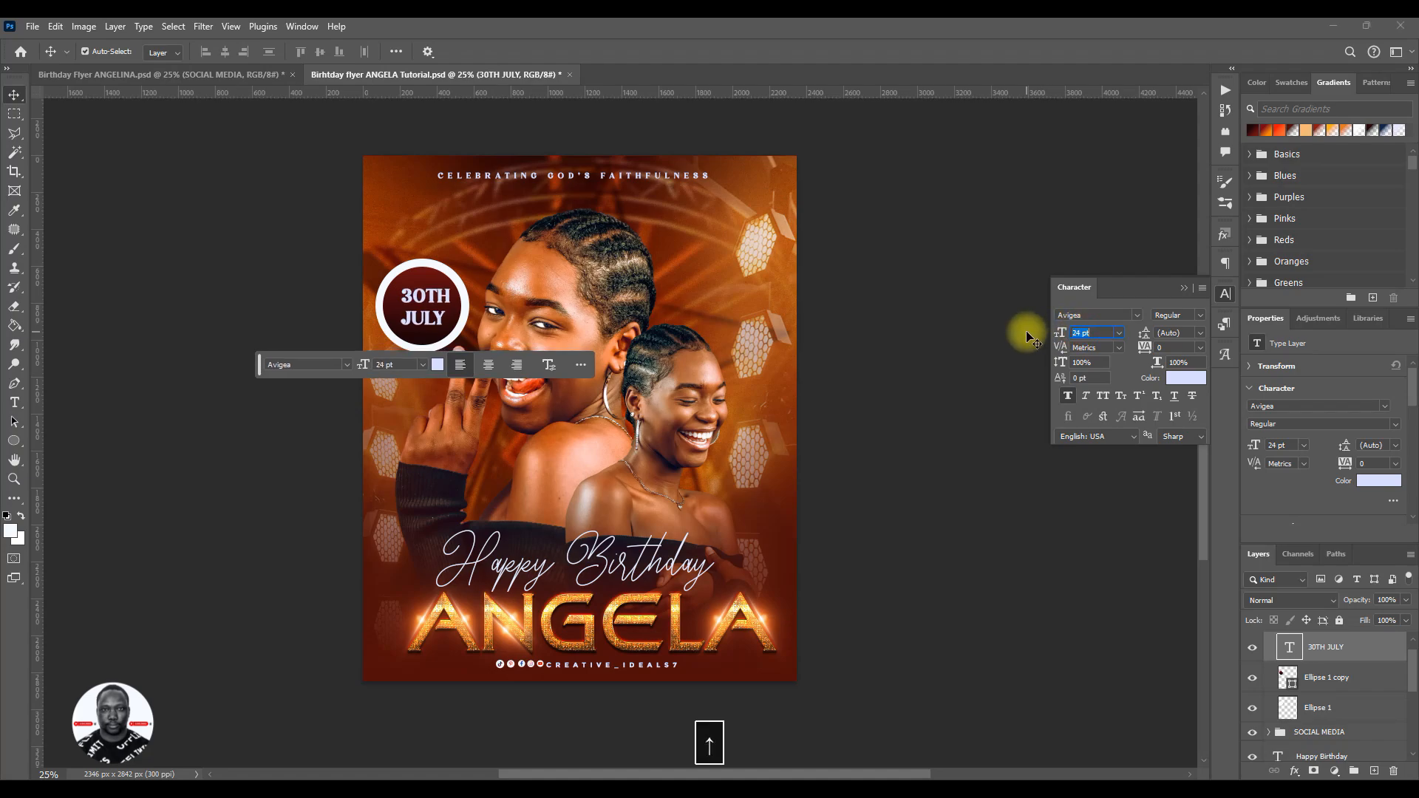
{"action": "left_click", "coordinate": [1185, 287]}
{"action": "left_click_drag", "start_coordinate": [454, 326], "coordinate": [440, 320]}
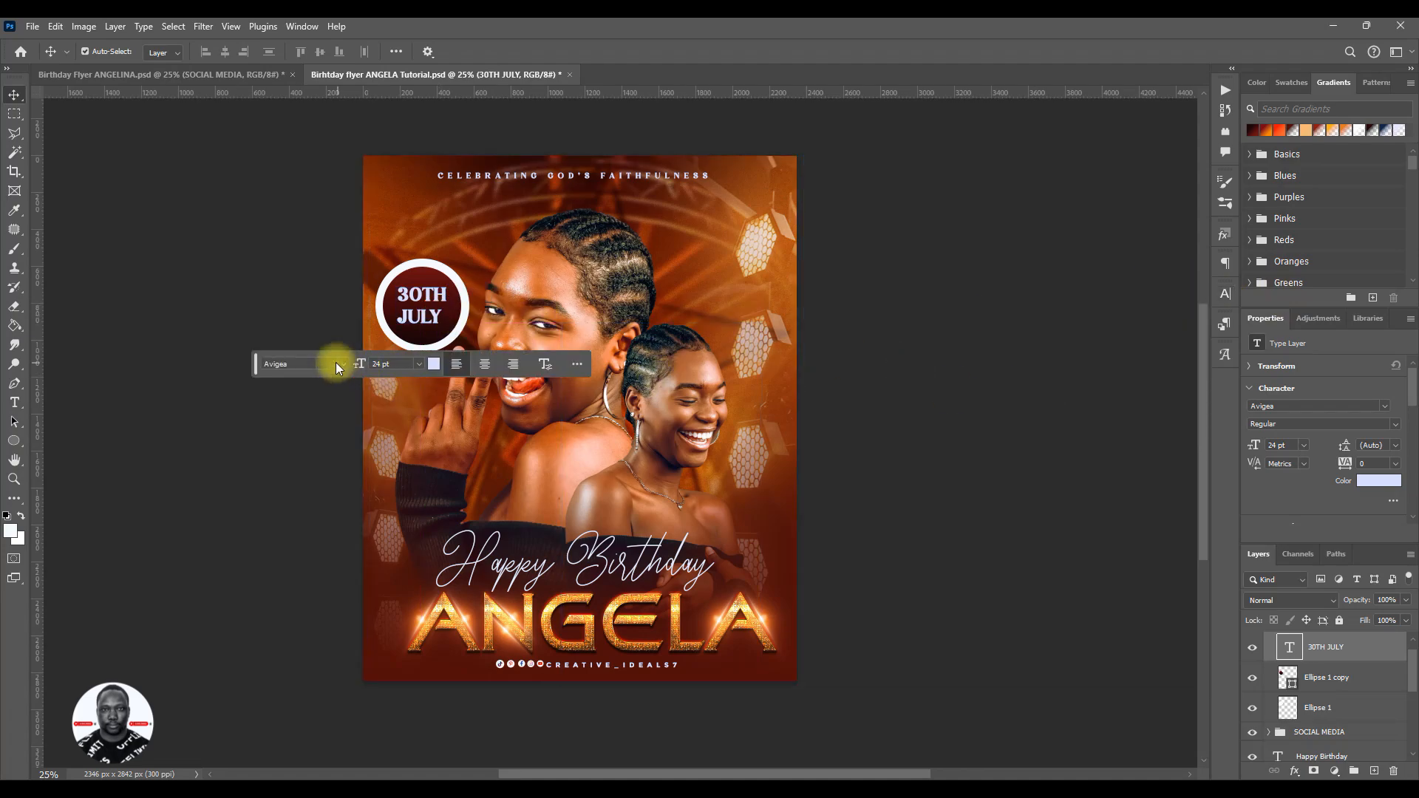
- Save the flyer with the DATE group collapsed, then move the group about 45 px right and 160 px up
{"action": "left_click_drag", "start_coordinate": [260, 371], "coordinate": [838, 273]}
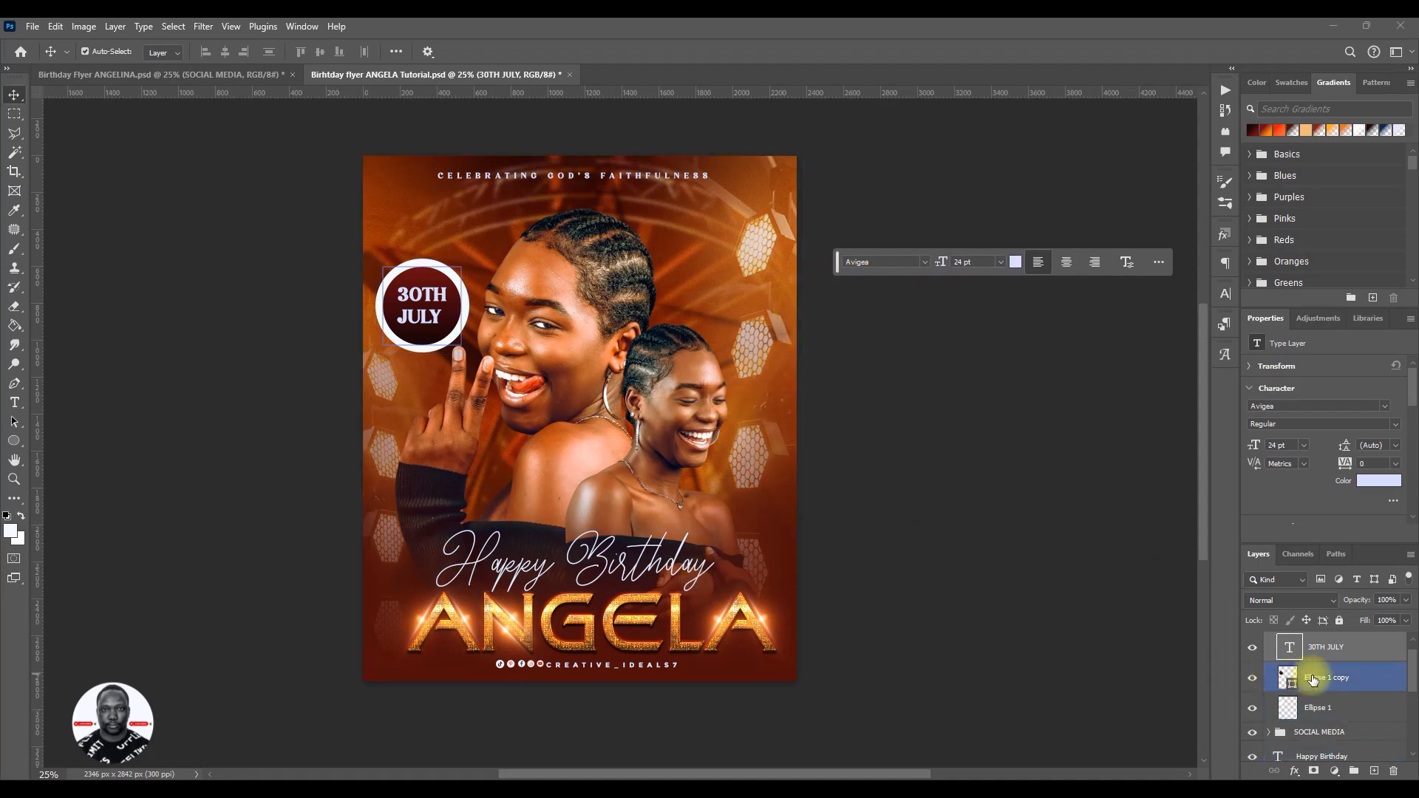
{"action": "scroll", "coordinate": [1303, 678], "scroll_direction": "up", "scroll_amount": 1}
{"action": "left_click", "coordinate": [1275, 643]}
{"action": "left_click", "coordinate": [1273, 643]}
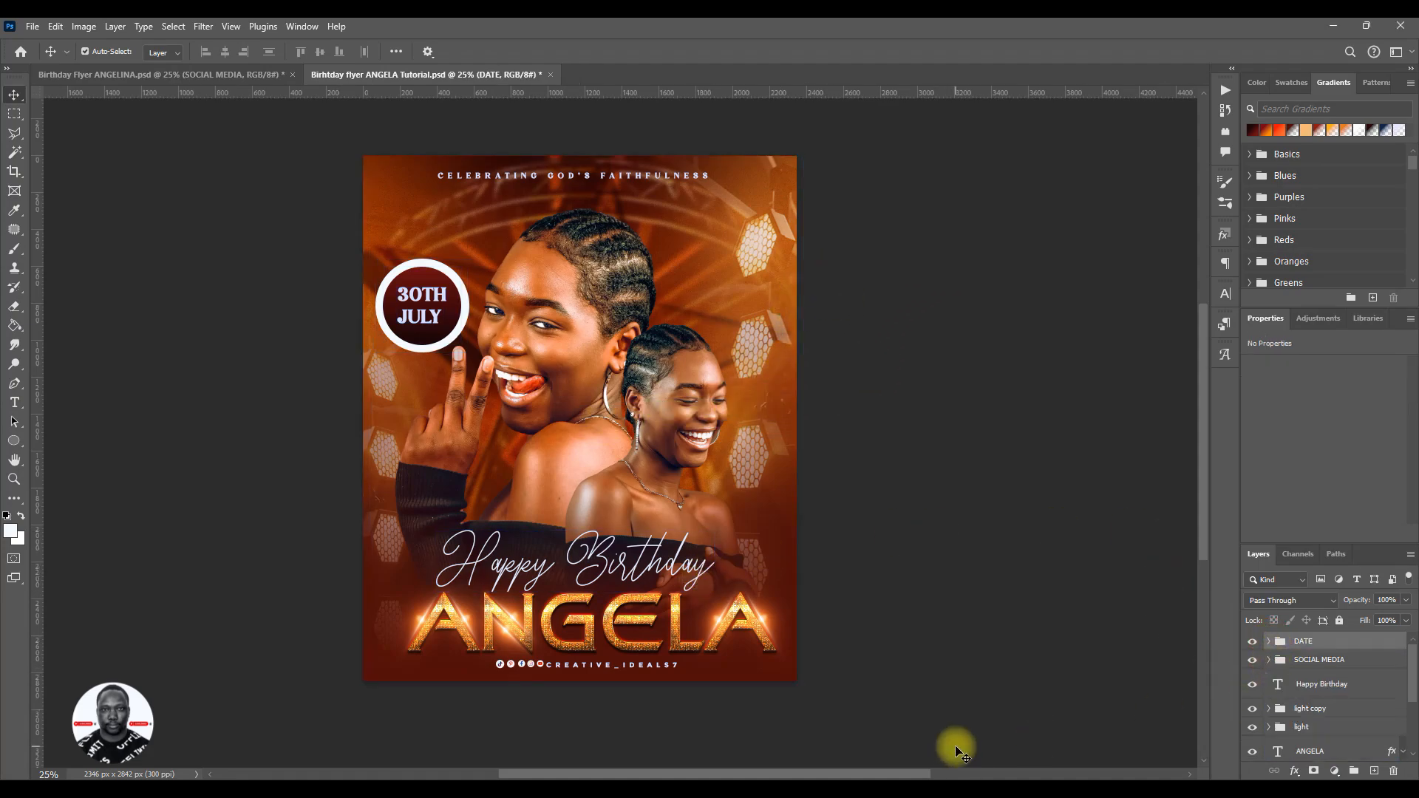
{"action": "key", "text": "ctrl+s"}
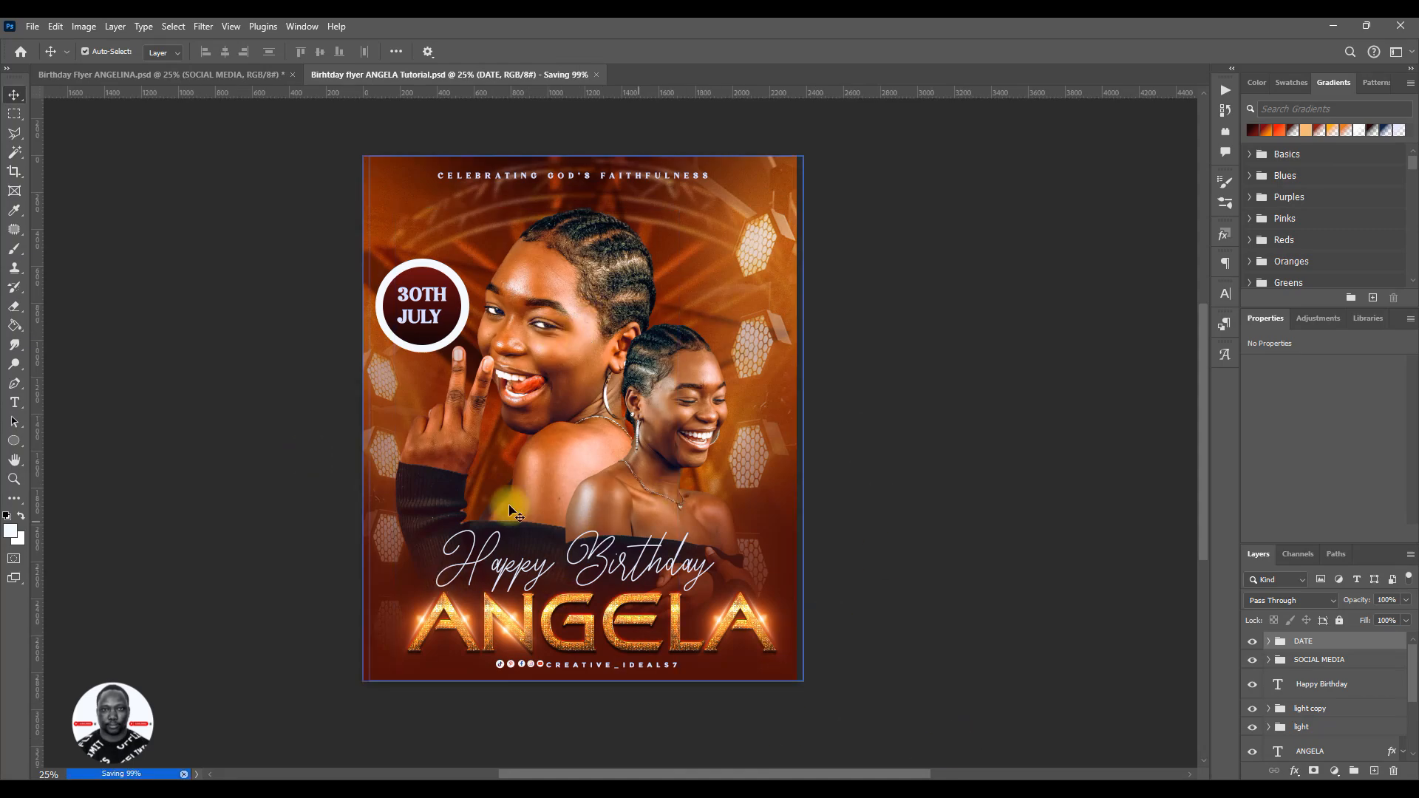
{"action": "key", "text": "ctrl"}
{"action": "left_click_drag", "start_coordinate": [454, 403], "coordinate": [460, 372]}
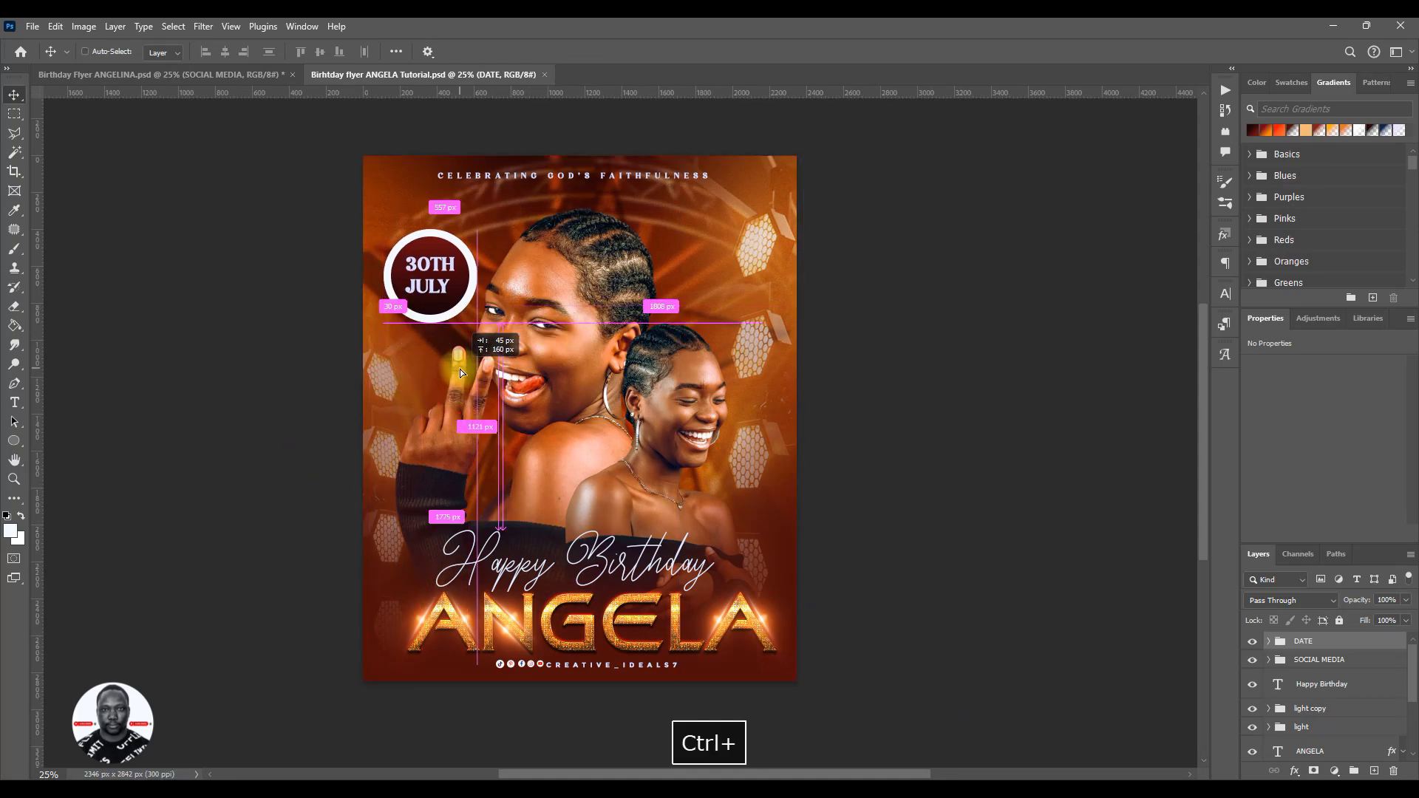
- Copy the blurred red heart from the reference flyer into the upper-left corner at about X -213 px, Y -23 px, and save
{"action": "left_click", "coordinate": [228, 77]}
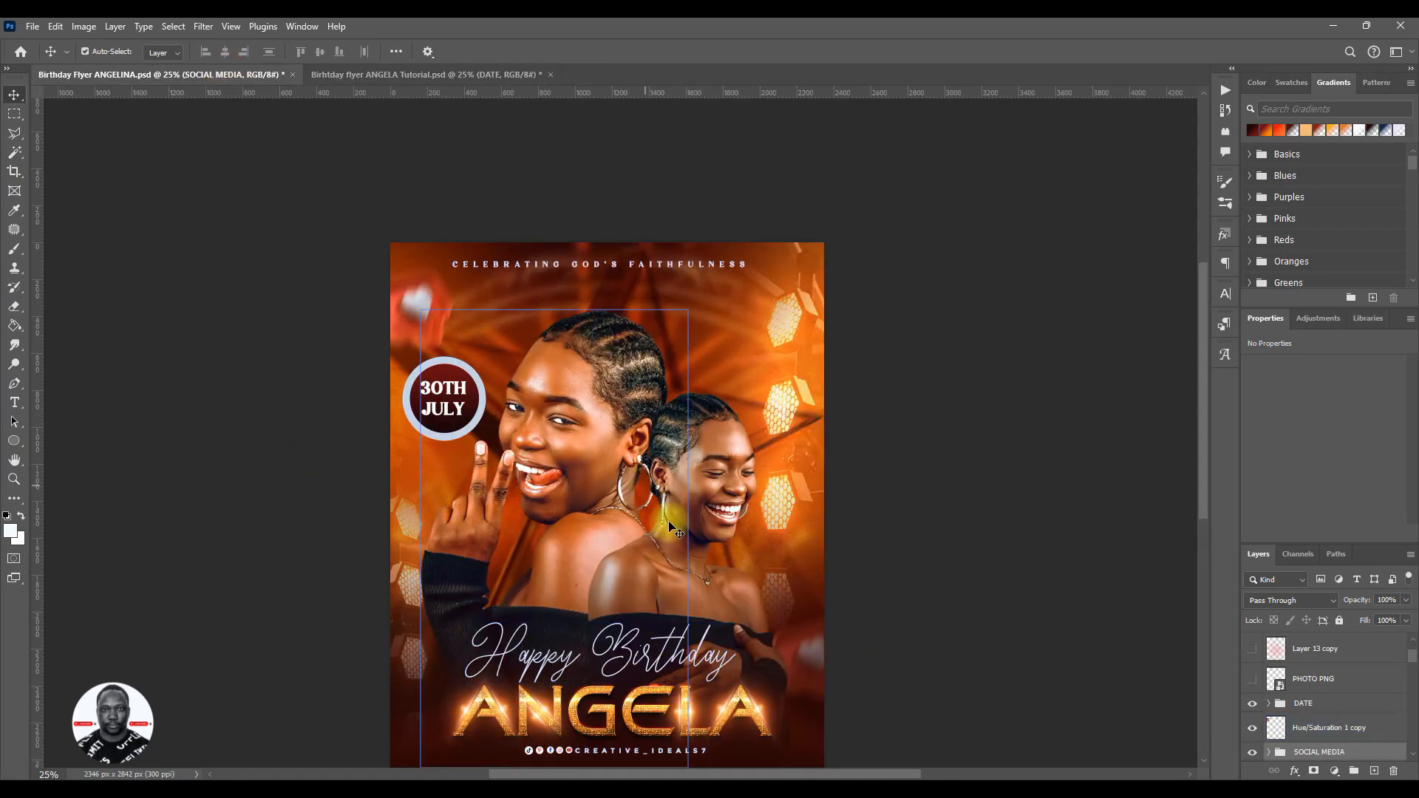
{"action": "scroll", "coordinate": [676, 531], "scroll_direction": "down", "scroll_amount": 3}
{"action": "scroll", "coordinate": [674, 529], "scroll_direction": "up", "scroll_amount": 1}
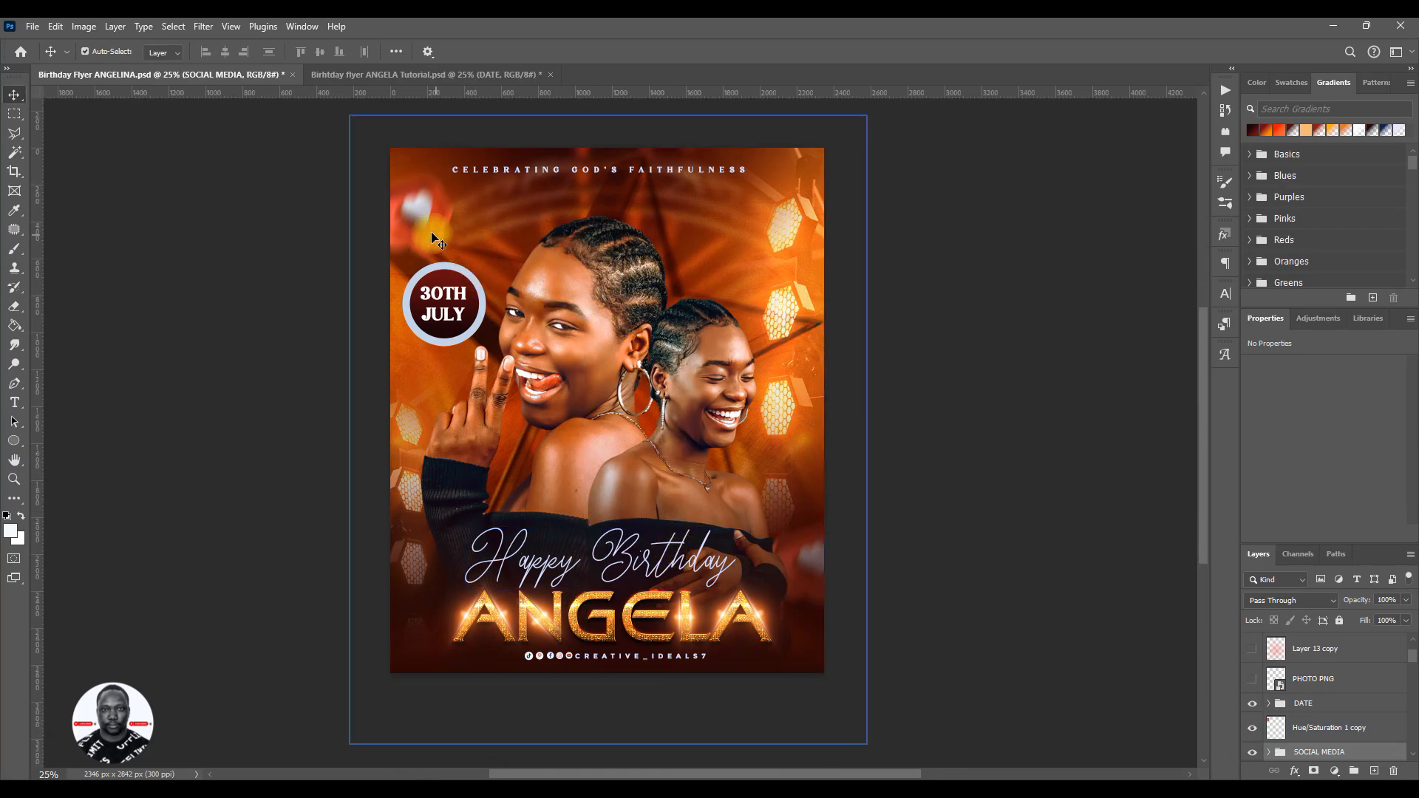
{"action": "left_click_drag", "start_coordinate": [421, 222], "coordinate": [399, 81]}
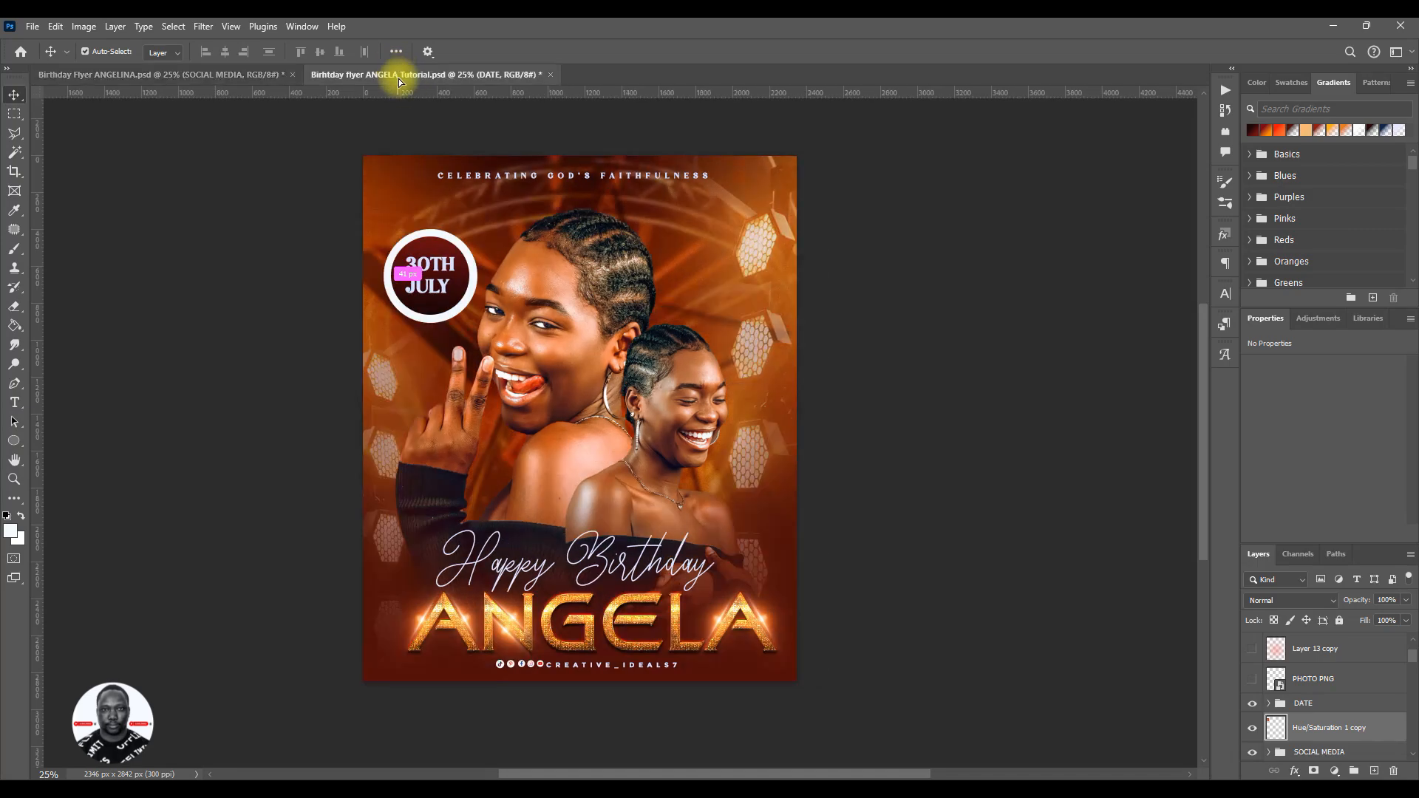
{"action": "left_click_drag", "start_coordinate": [810, 374], "coordinate": [730, 304]}
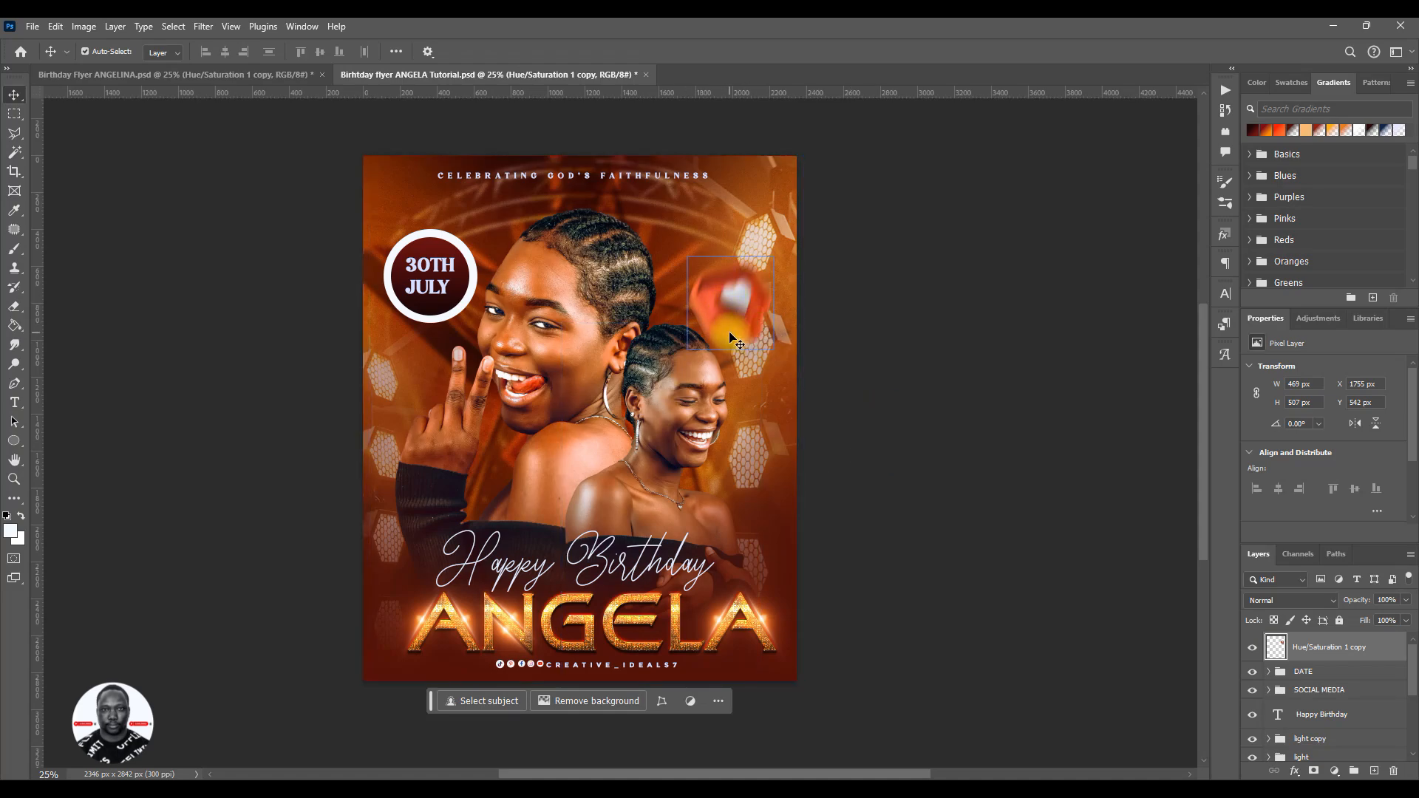
{"action": "left_click_drag", "start_coordinate": [737, 327], "coordinate": [365, 211]}
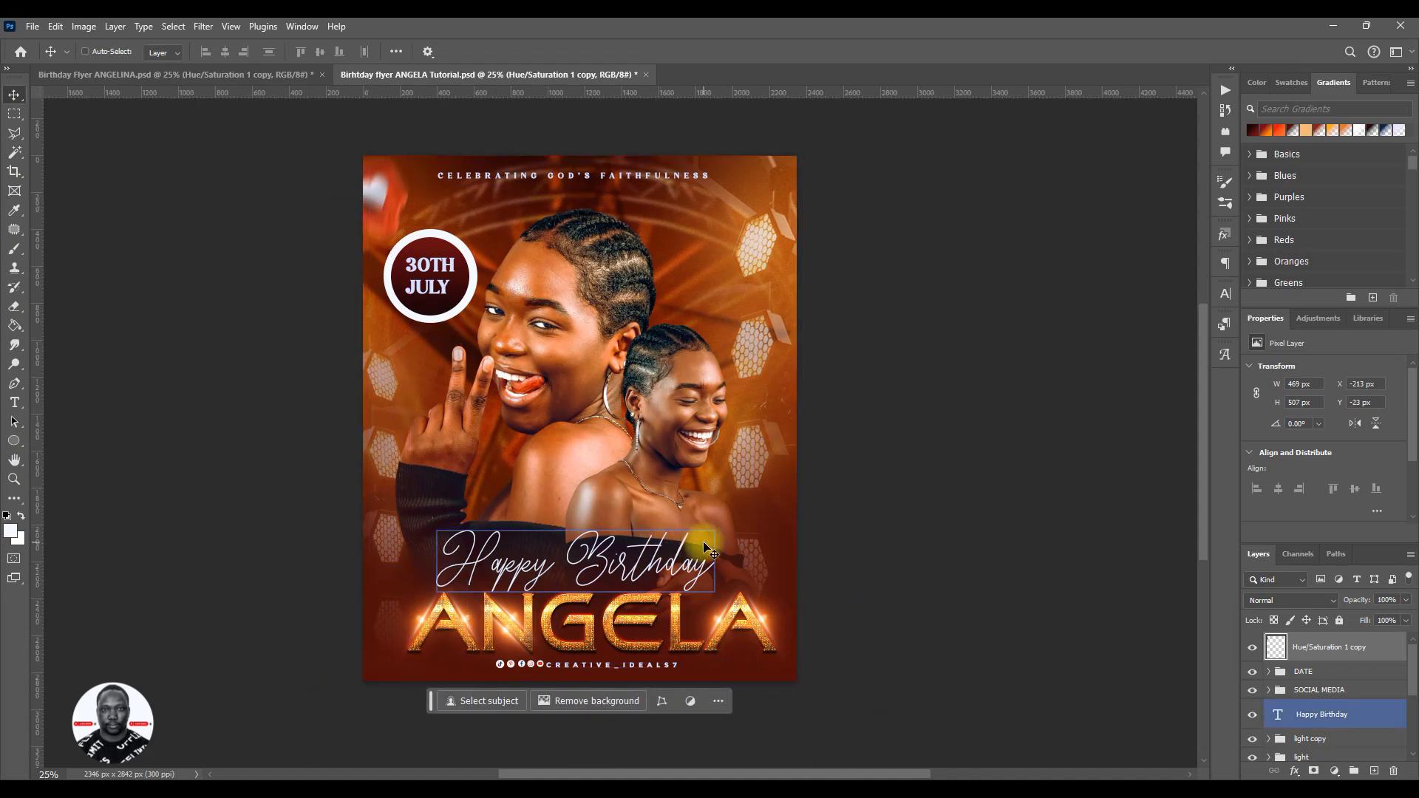
{"action": "key", "text": "ctrl+s"}
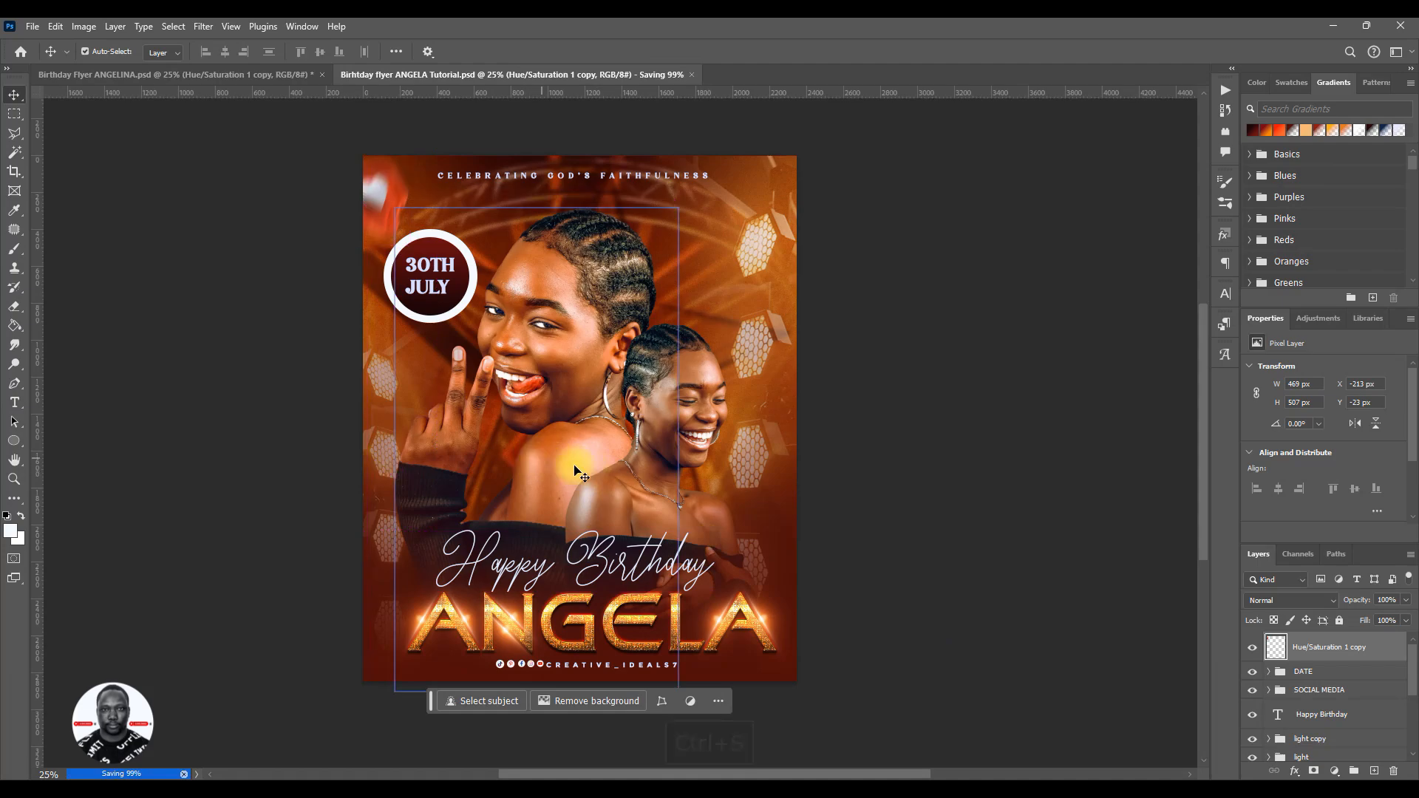
- Save the flyer again and compare its layout and layers with the reference flyer for elements still missing
{"action": "left_click", "coordinate": [1328, 673]}
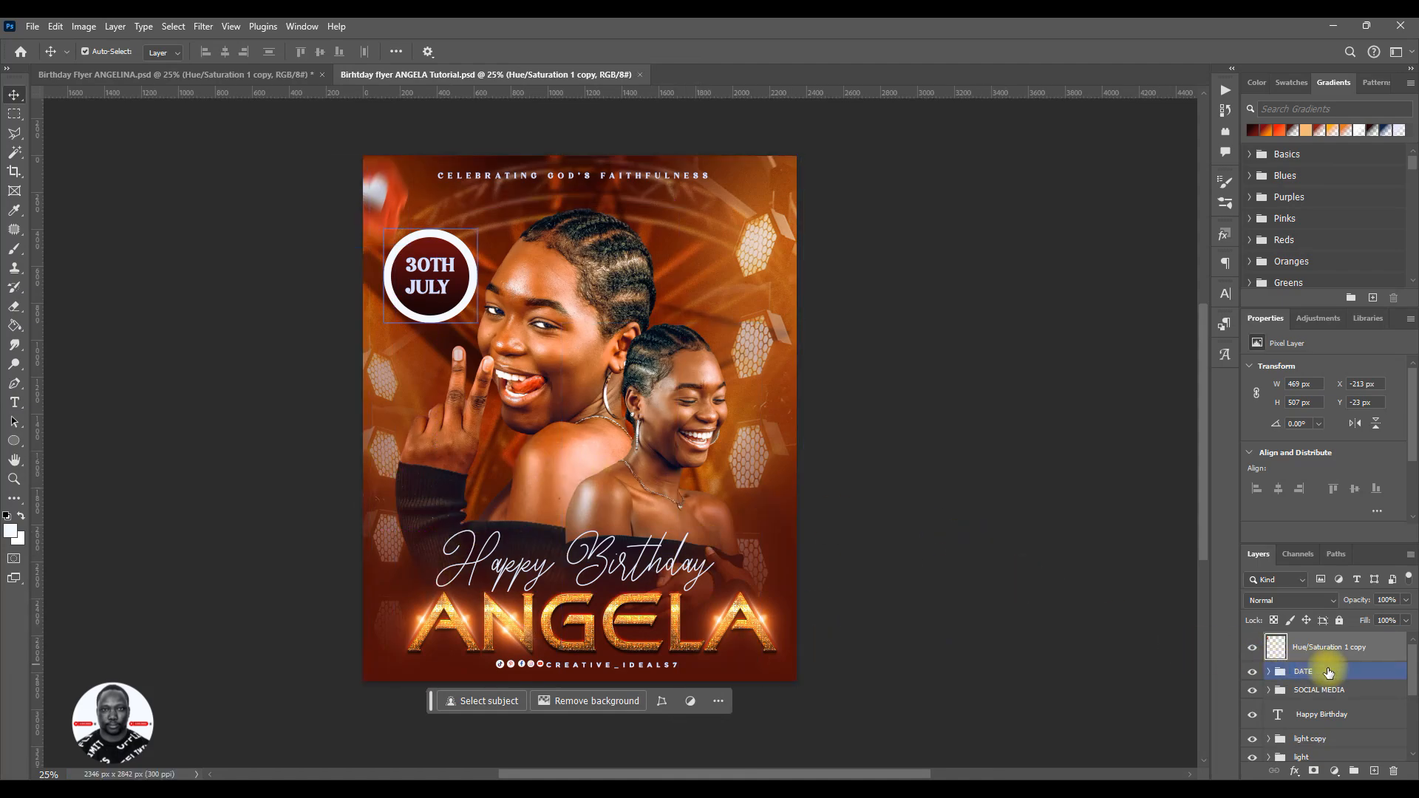
{"action": "key", "text": "ctrl+s"}
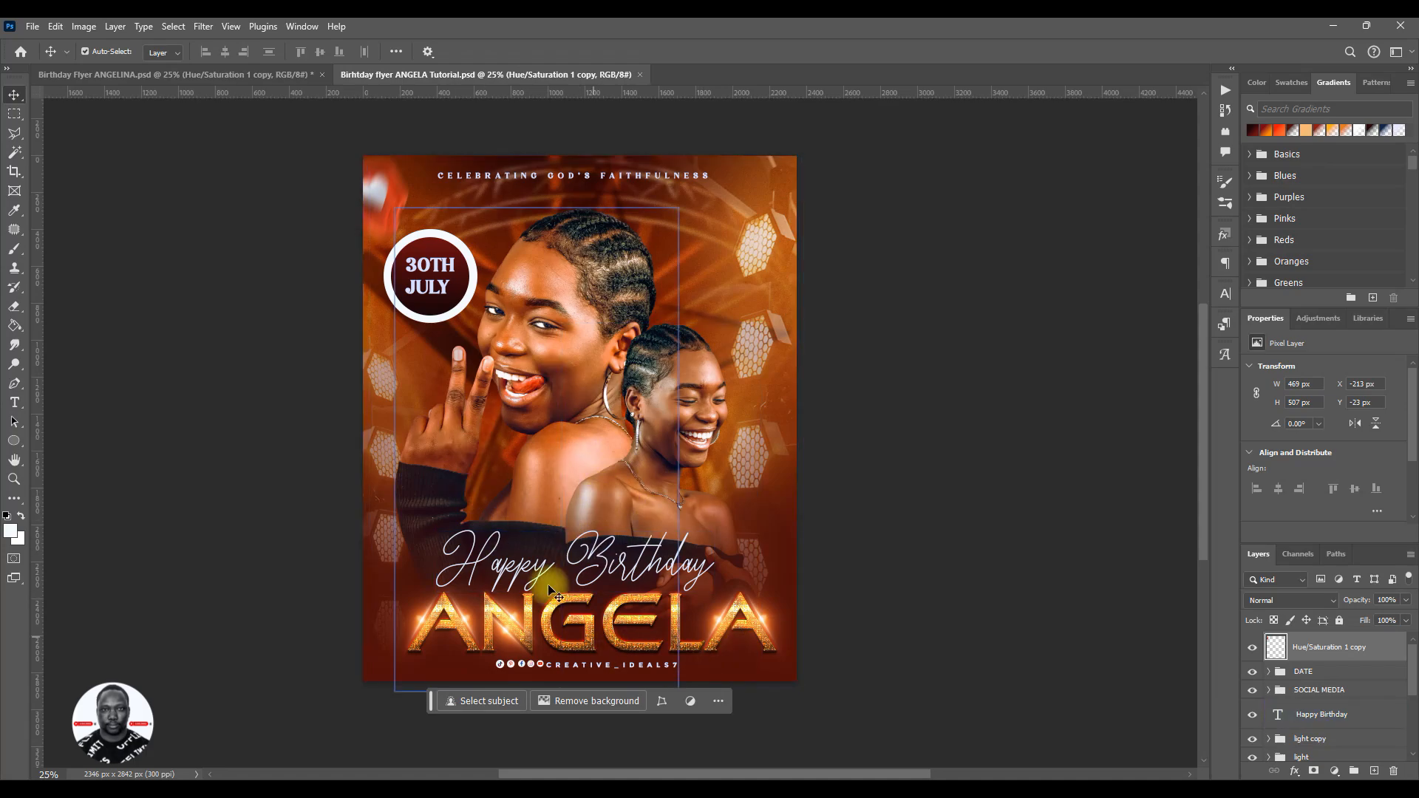
{"action": "left_click", "coordinate": [202, 75]}
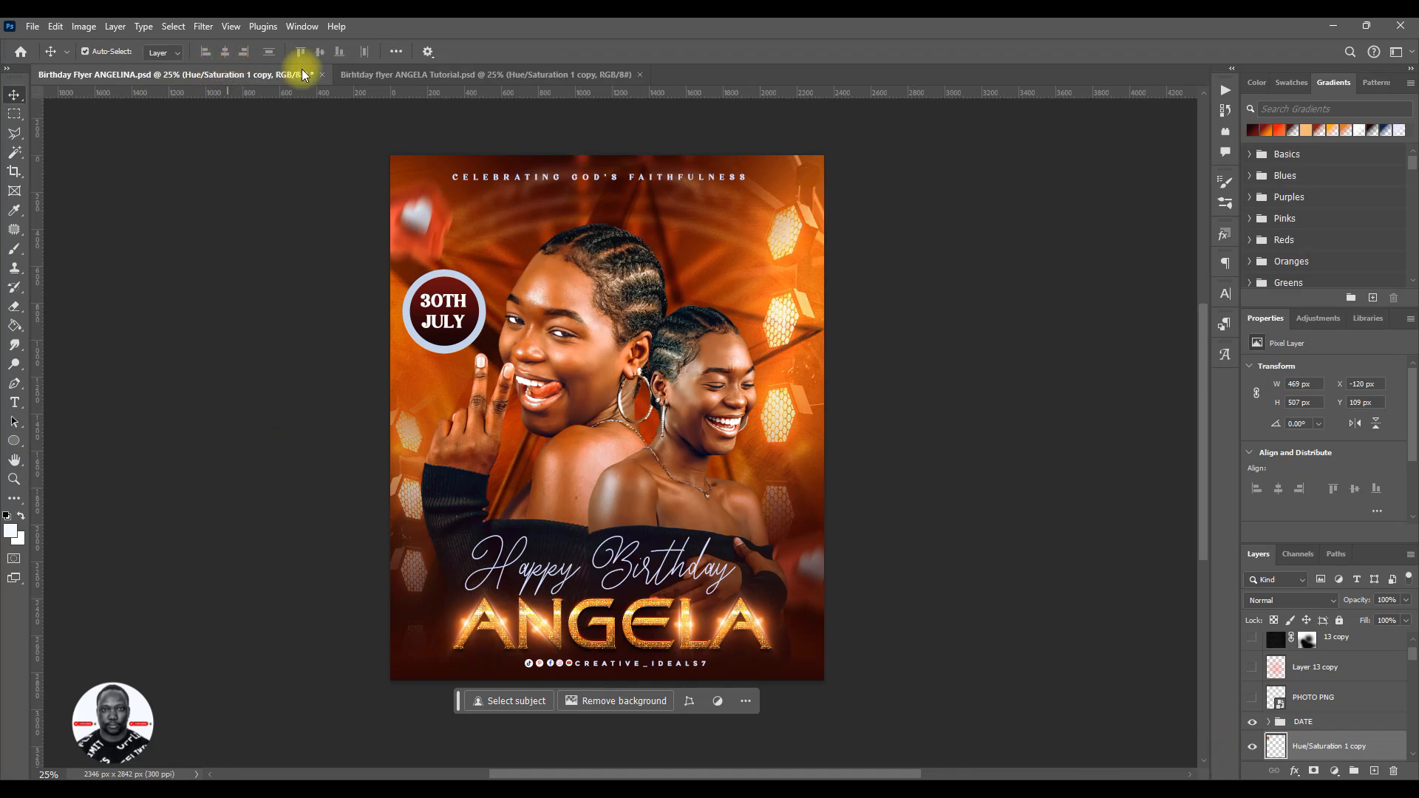
{"action": "left_click", "coordinate": [414, 74]}
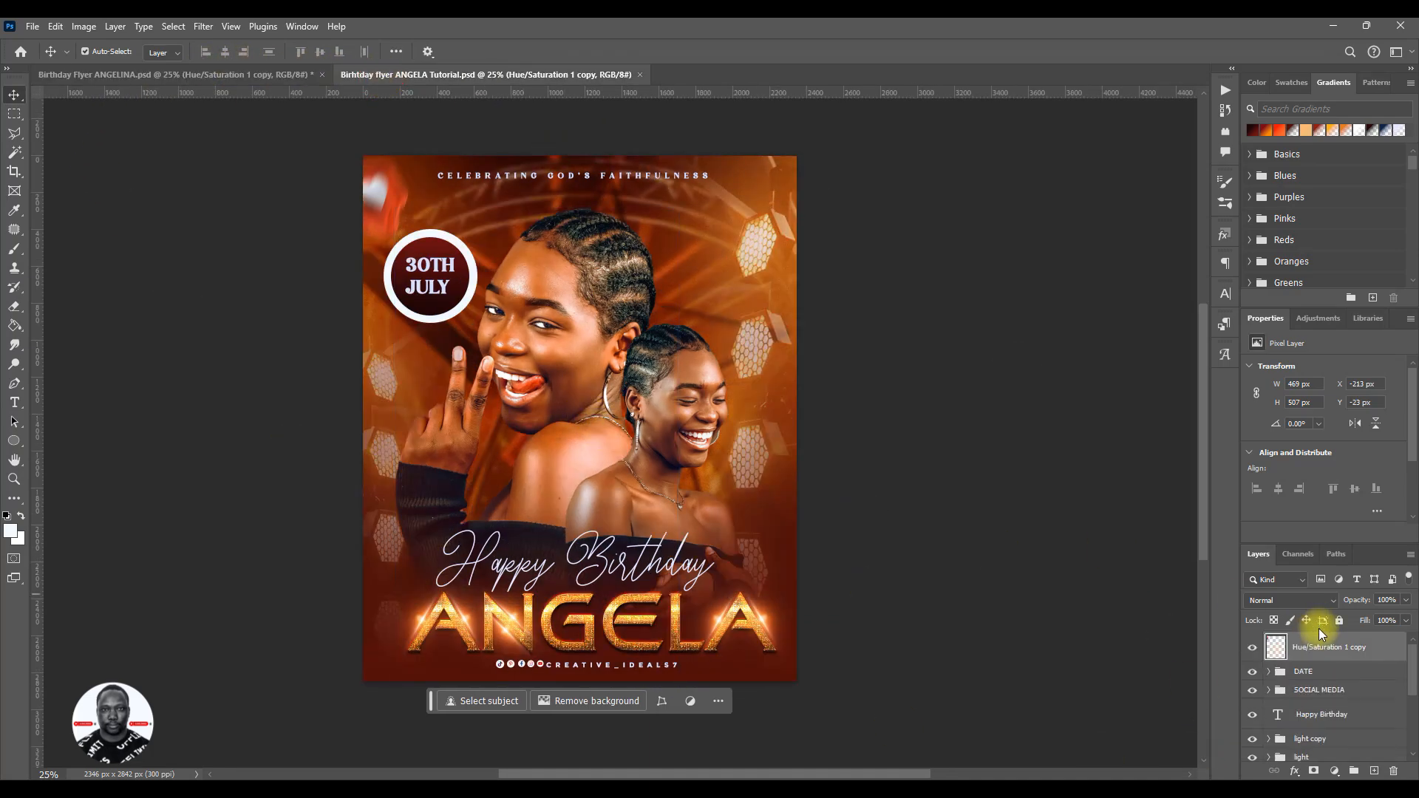
{"action": "left_click", "coordinate": [1362, 721]}
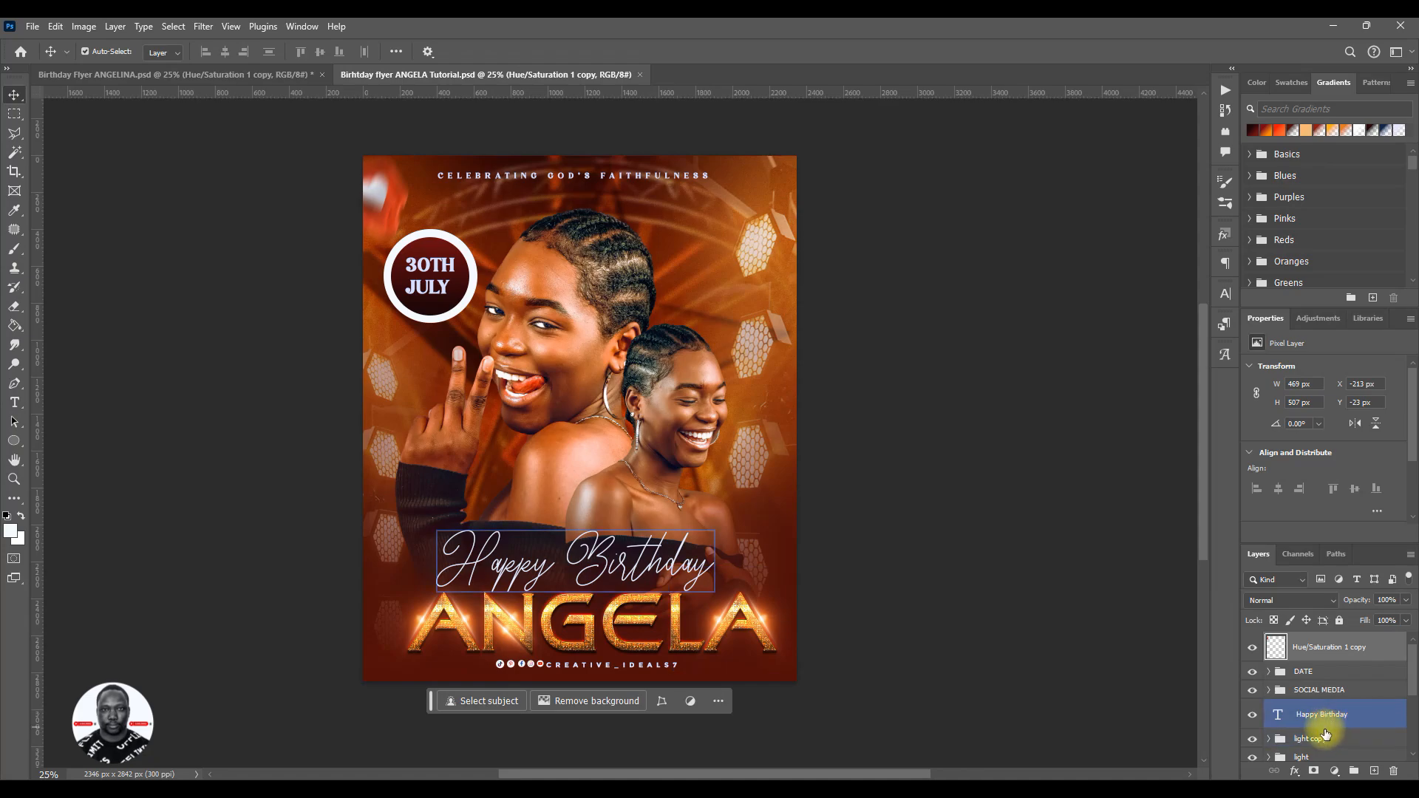
{"action": "key", "text": "ctrl+s"}
{"action": "left_click", "coordinate": [688, 569]}
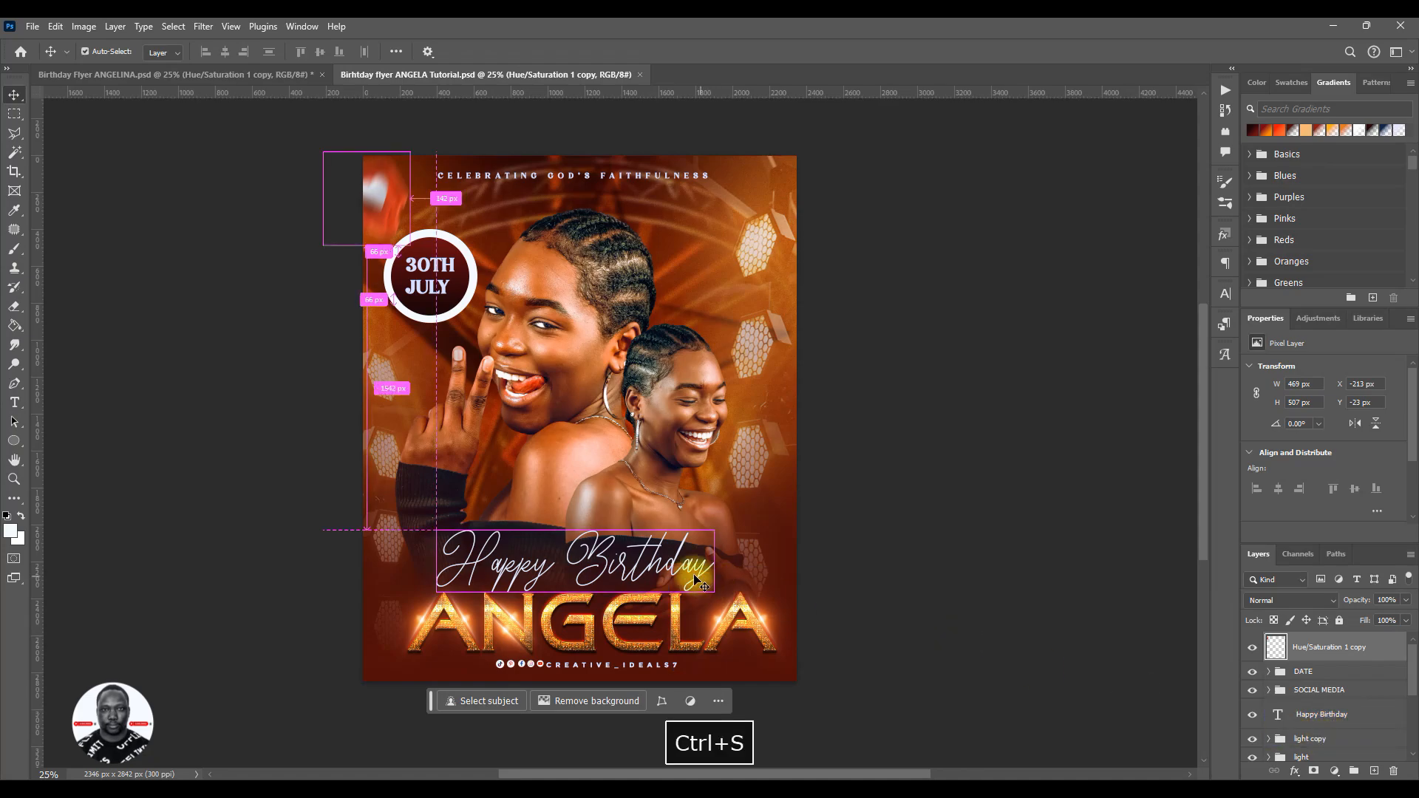
{"action": "scroll", "coordinate": [688, 569], "scroll_direction": "up", "scroll_amount": 1}
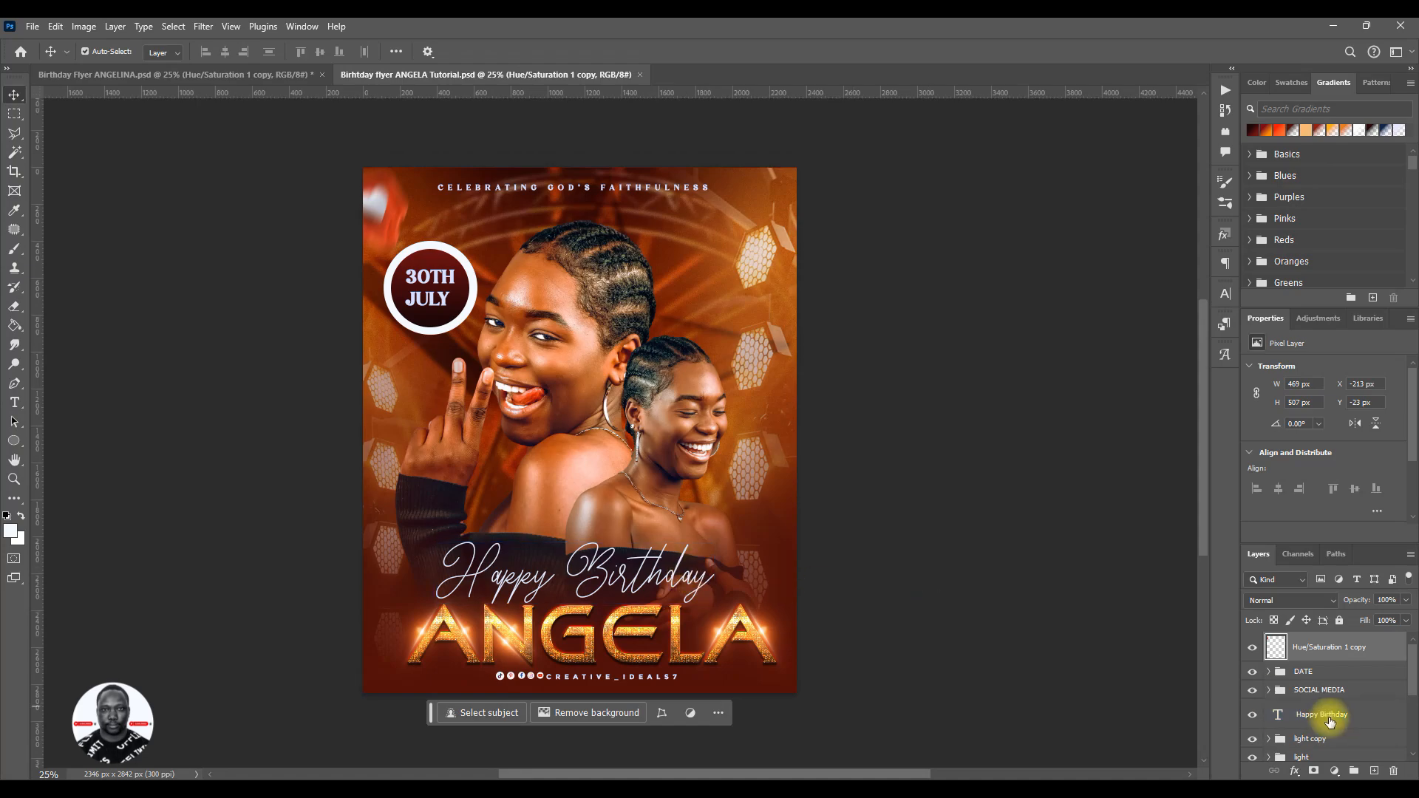
{"action": "left_click", "coordinate": [226, 75]}
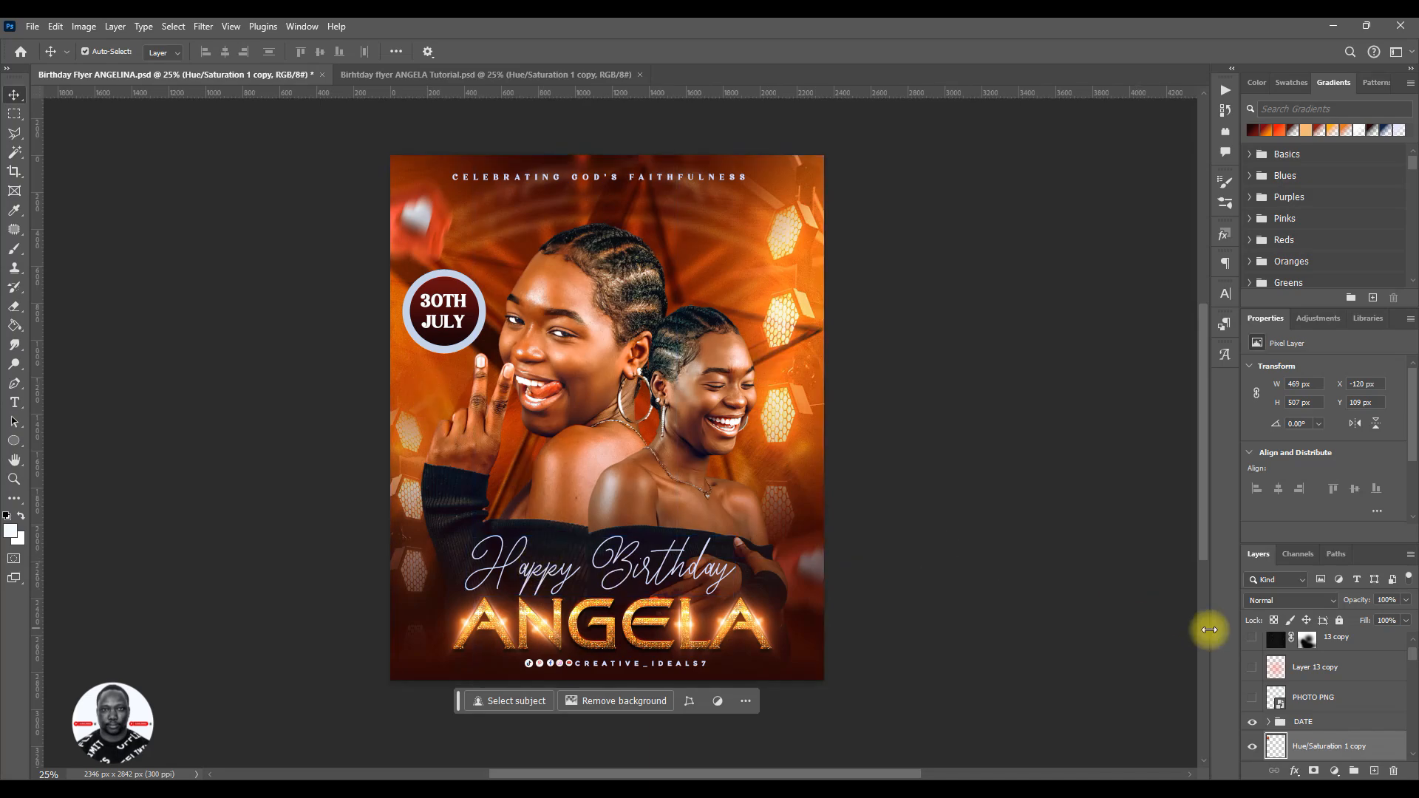
- Show the 13 copy overlay layer in the reference flyer
{"action": "scroll", "coordinate": [1264, 680], "scroll_direction": "up", "scroll_amount": 1}
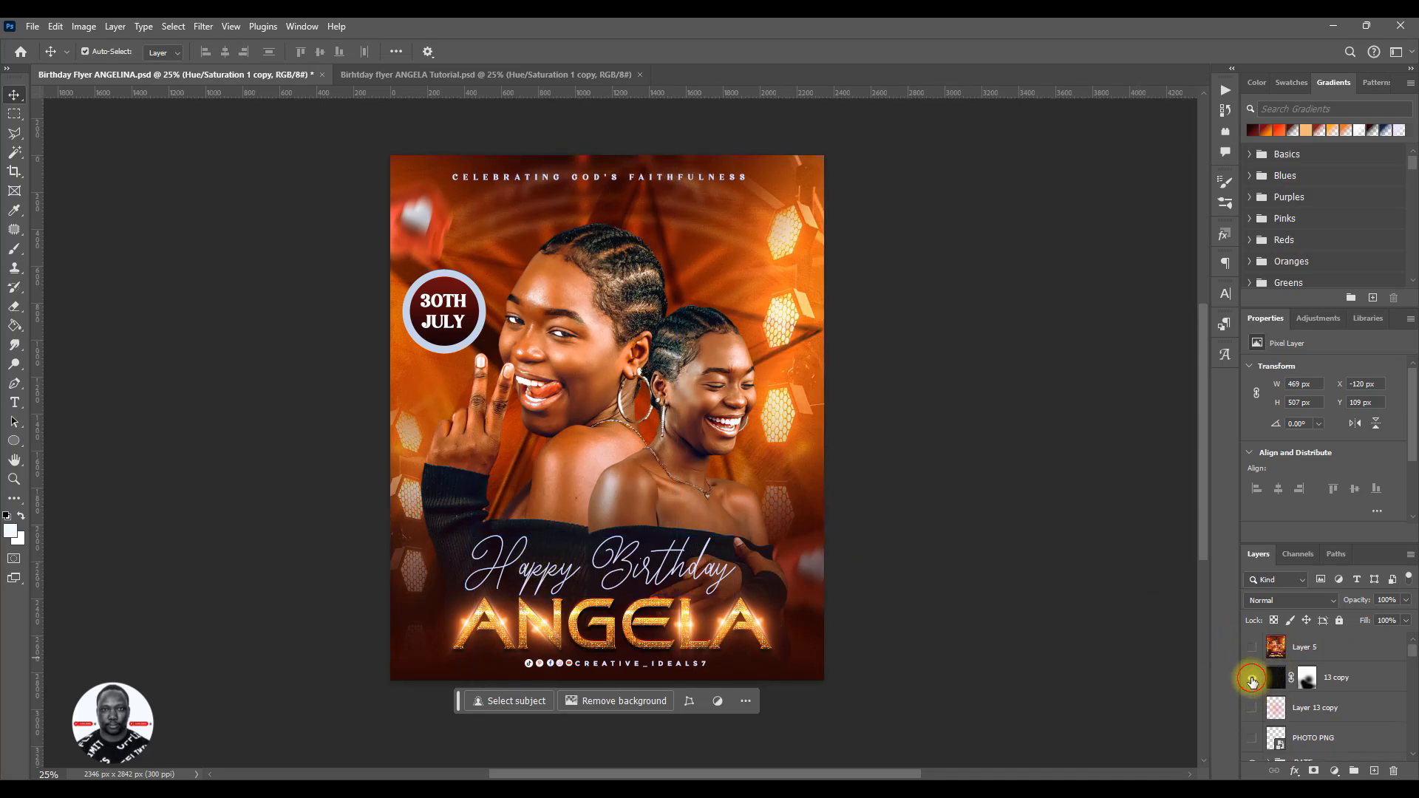
{"action": "left_click", "coordinate": [1252, 678]}
{"action": "left_click", "coordinate": [1251, 678]}
{"action": "left_click", "coordinate": [1350, 679]}
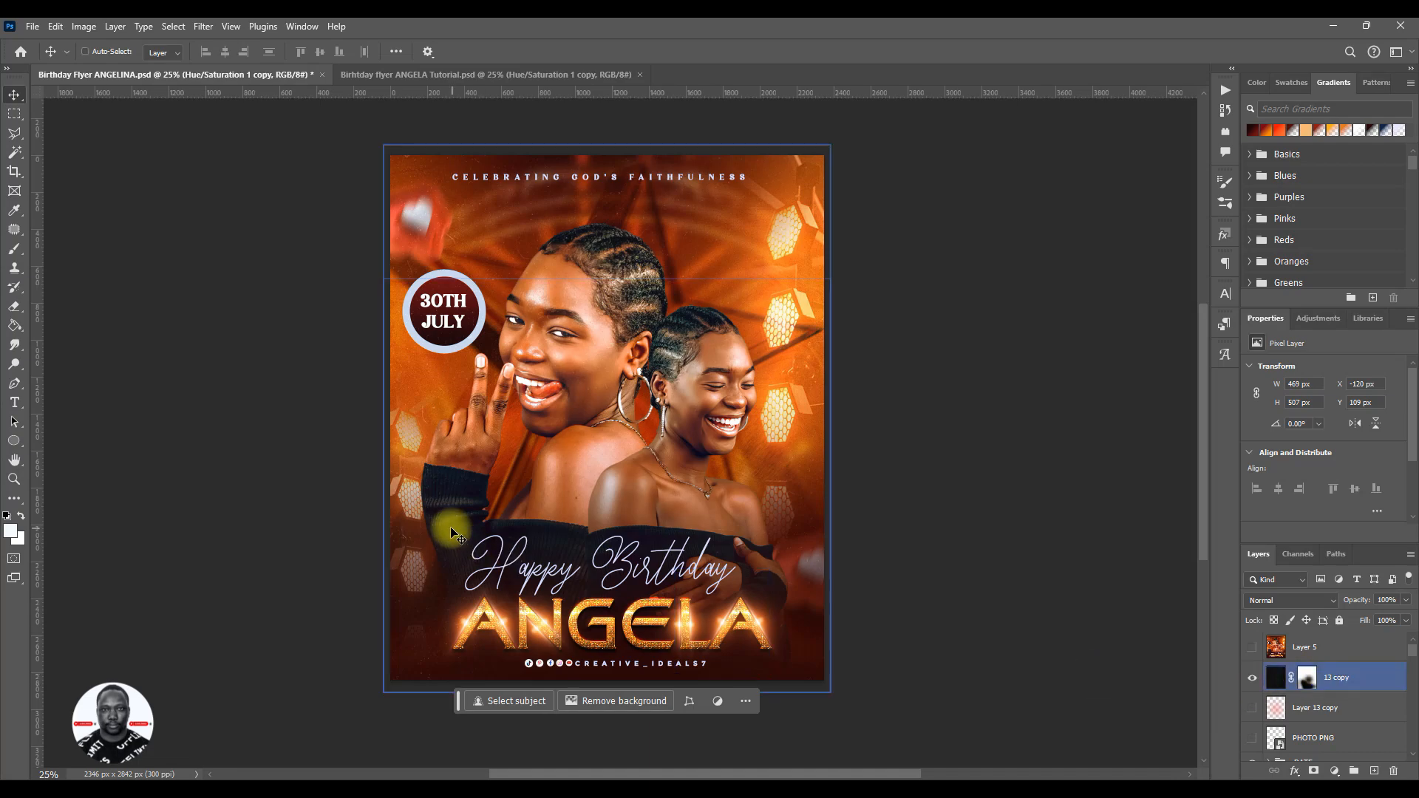
{"action": "scroll", "coordinate": [482, 148], "scroll_direction": "up", "scroll_amount": 5}
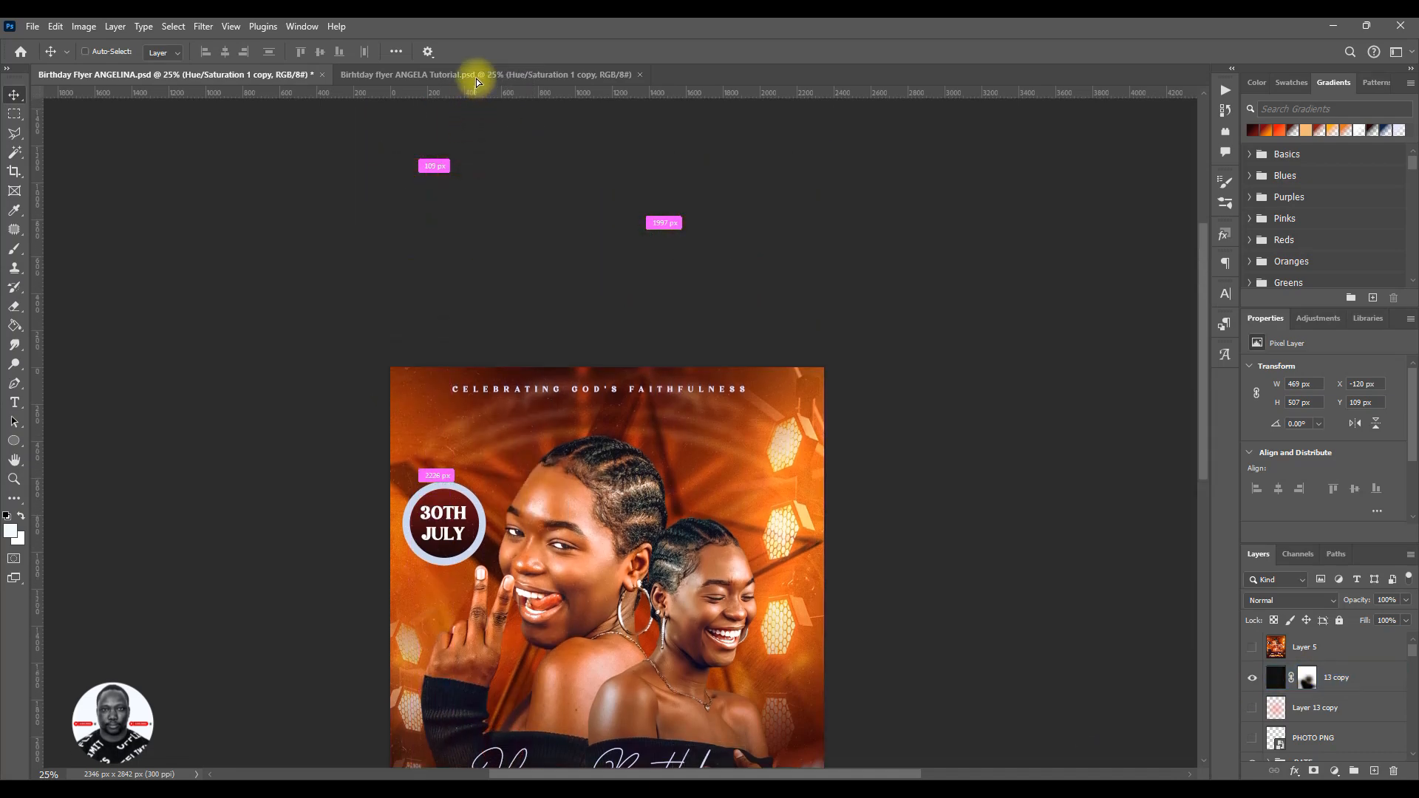
{"action": "left_click", "coordinate": [476, 77]}
{"action": "left_click_drag", "start_coordinate": [568, 471], "coordinate": [568, 472]}
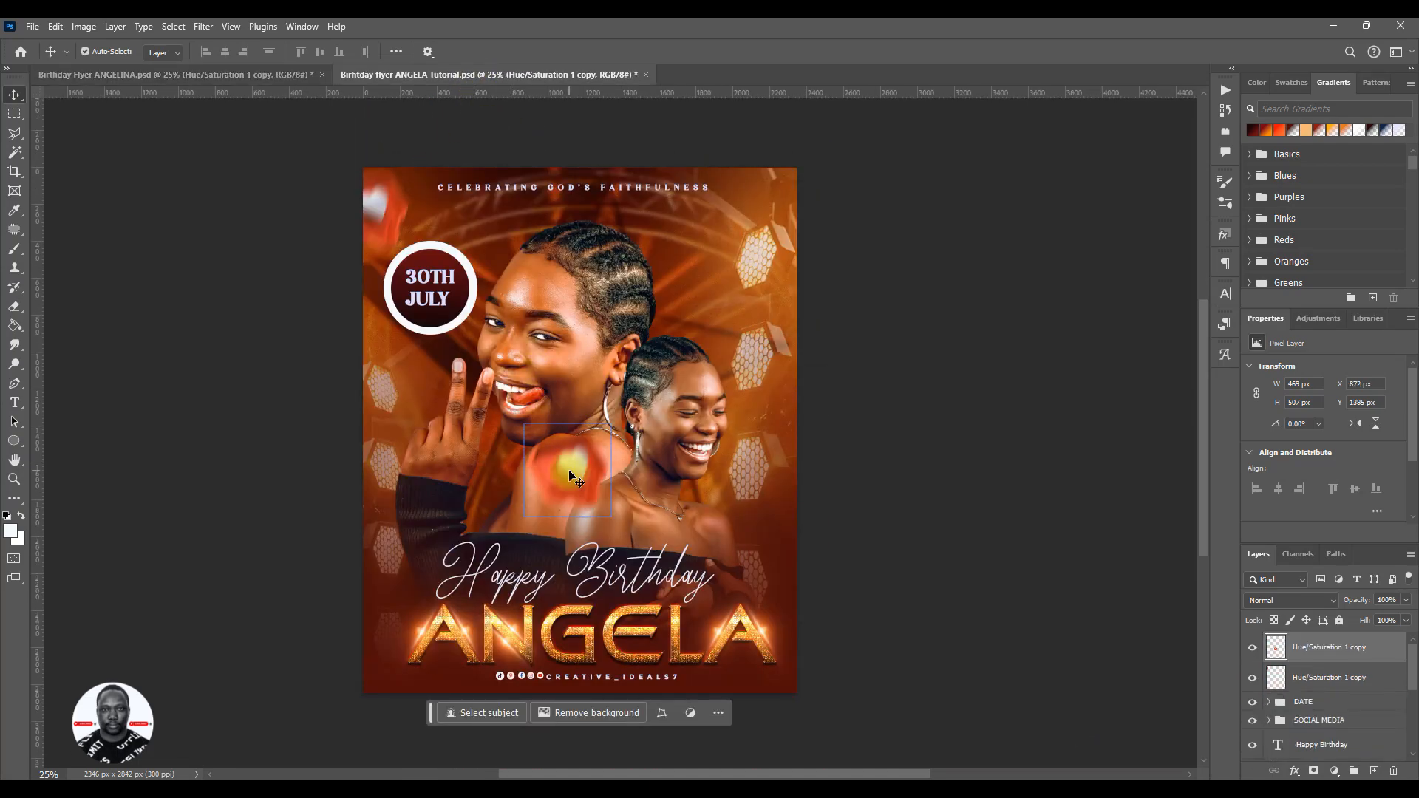
{"action": "key", "text": "ctrl+z"}
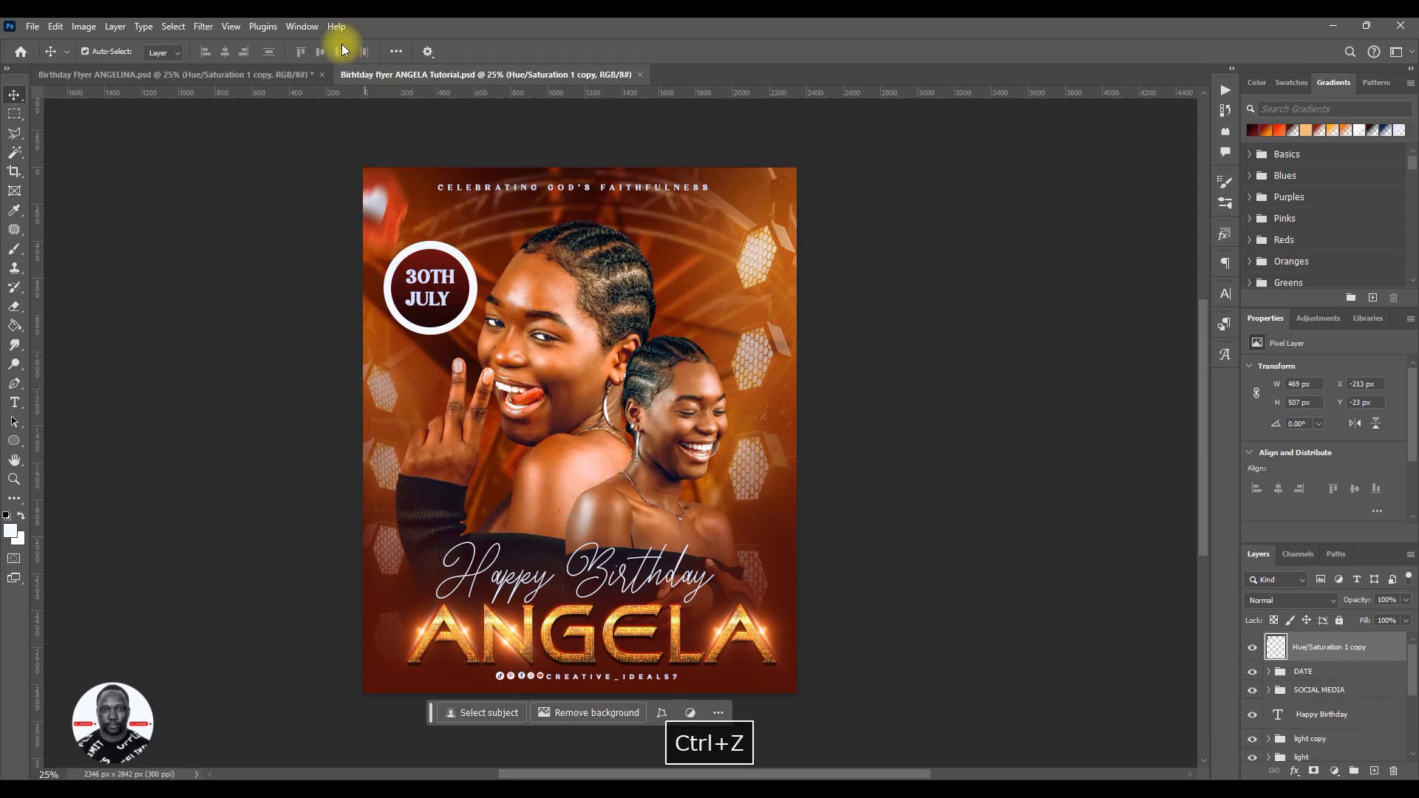
- Copy the 13 copy overlay from the reference flyer over the whole tutorial flyer at about X -27 px, Y -36 px, and save
{"action": "left_click", "coordinate": [272, 74]}
{"action": "scroll", "coordinate": [739, 428], "scroll_direction": "down", "scroll_amount": 3}
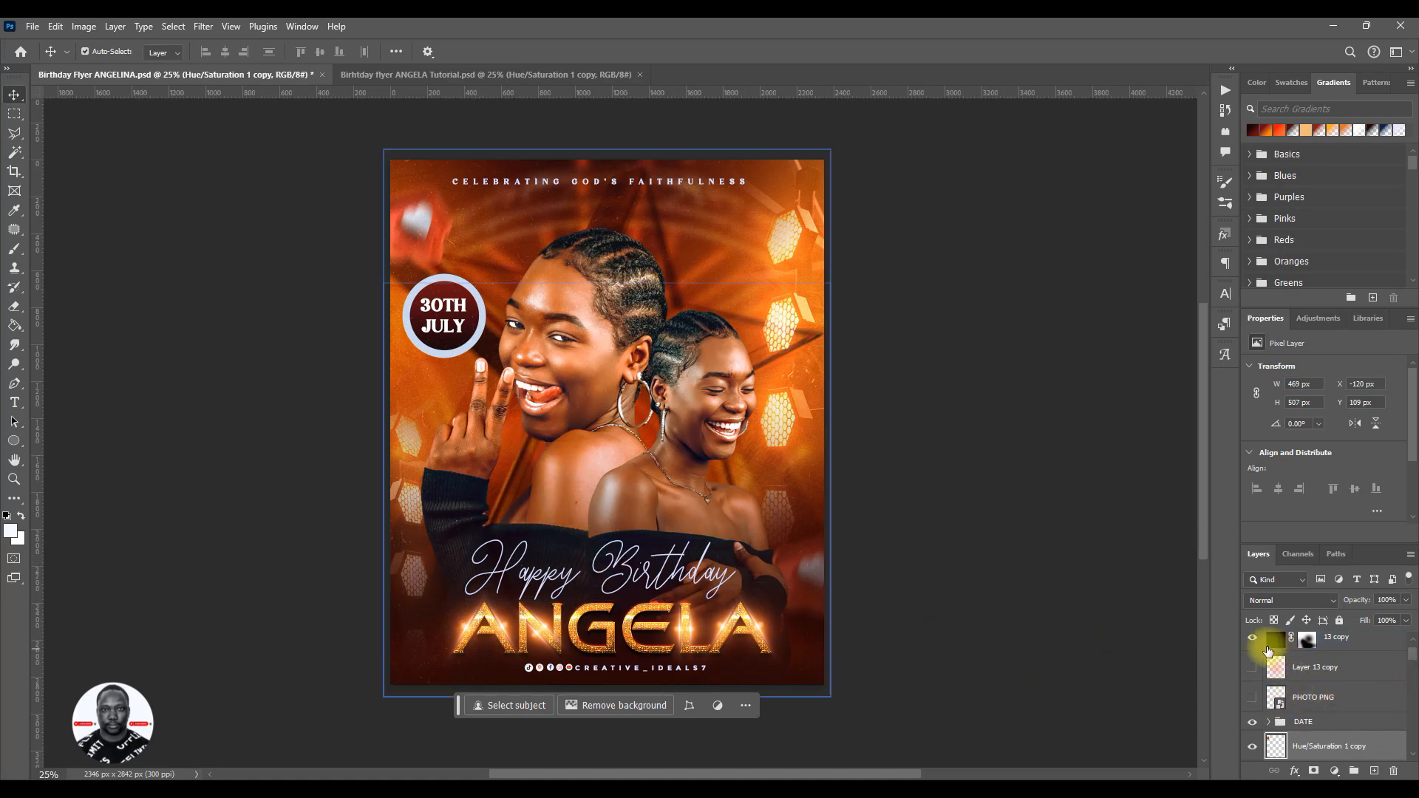
{"action": "left_click", "coordinate": [1337, 650]}
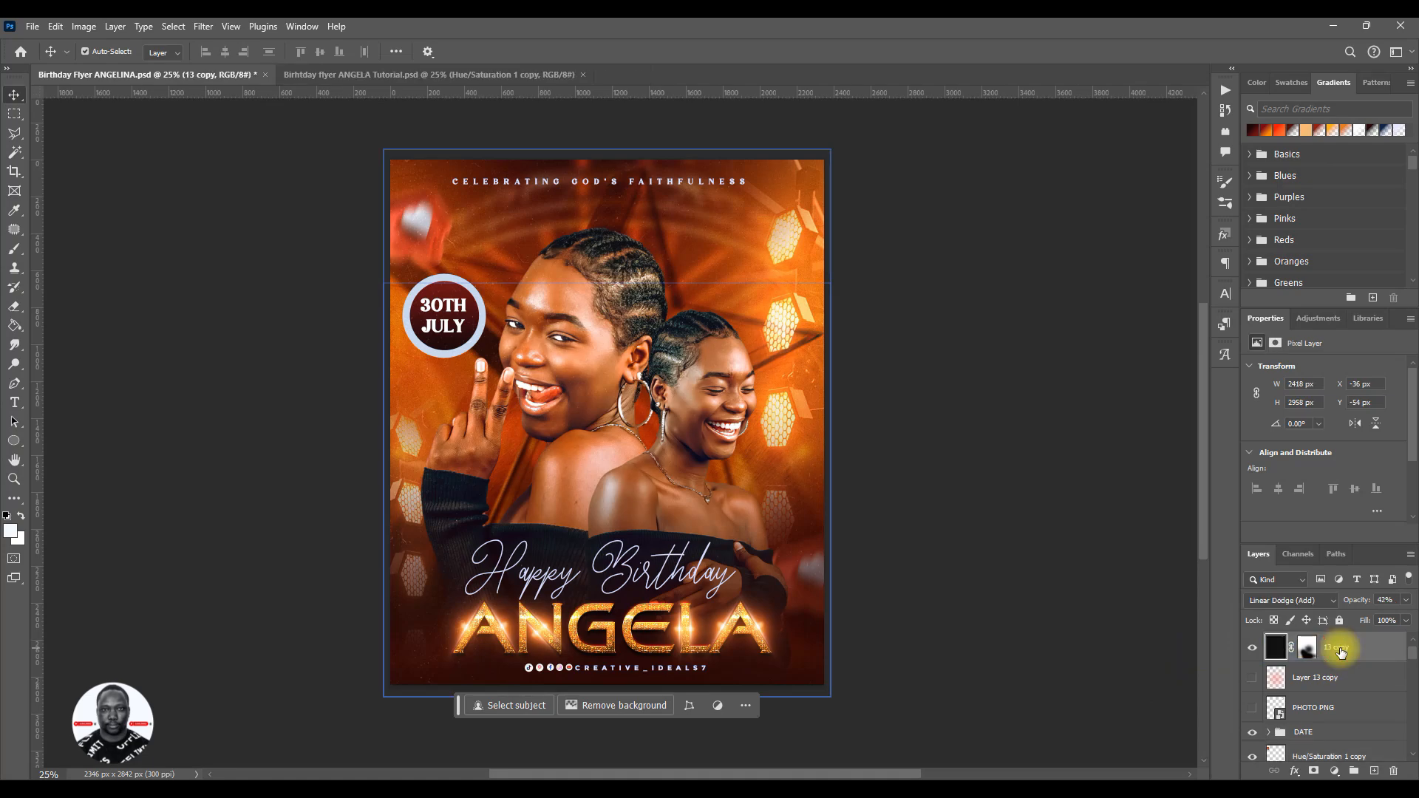
{"action": "left_click_drag", "start_coordinate": [402, 675], "coordinate": [352, 85]}
{"action": "mouse_move", "coordinate": [561, 489]}
{"action": "left_mouse_down"}
{"action": "mouse_move", "coordinate": [542, 504]}
{"action": "mouse_move", "coordinate": [553, 471]}
{"action": "mouse_move", "coordinate": [569, 480]}
{"action": "left_mouse_up"}
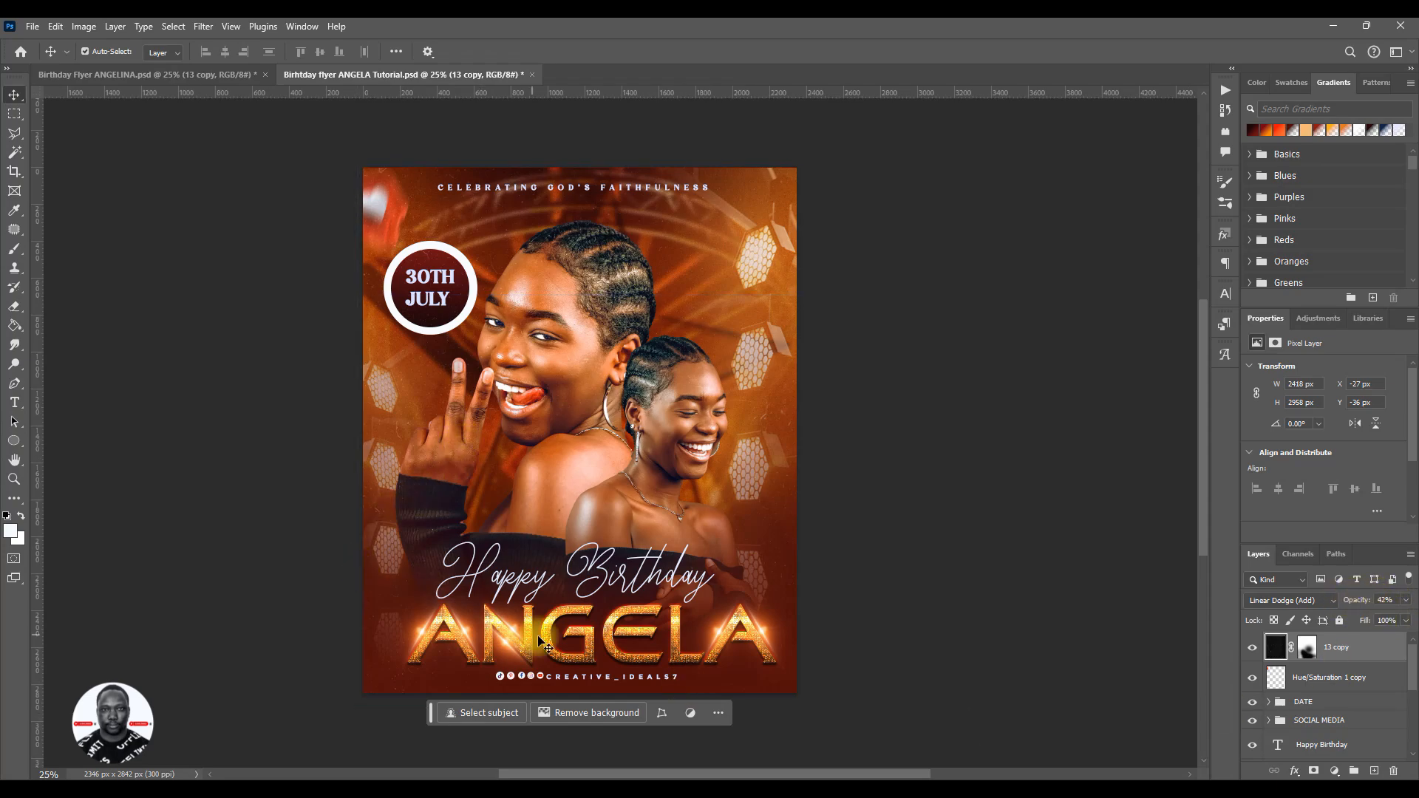
{"action": "key", "text": "ctrl+s"}
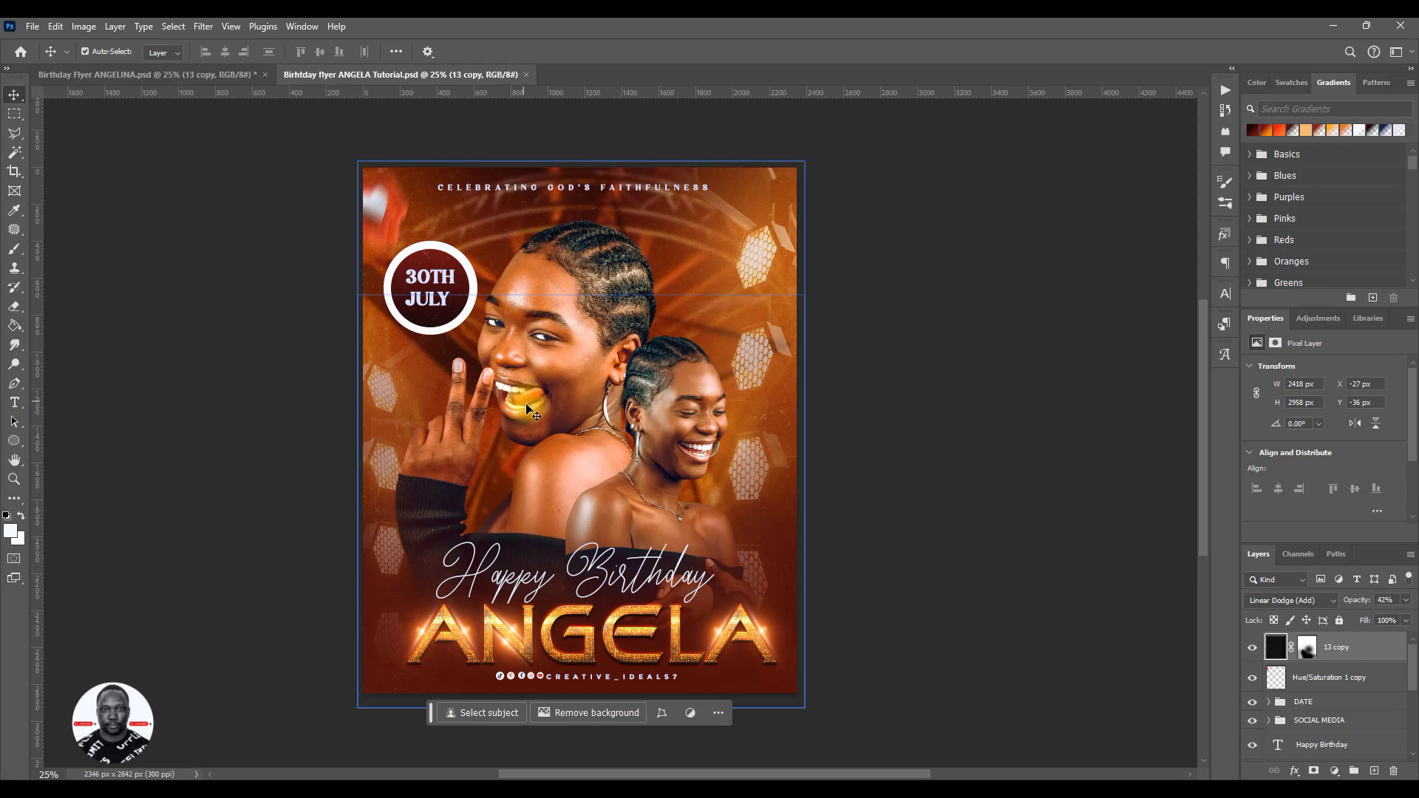
- Scale the DATE group down to about 90%, move the badge slightly right and down, and save the flyer
{"action": "left_click", "coordinate": [1314, 705]}
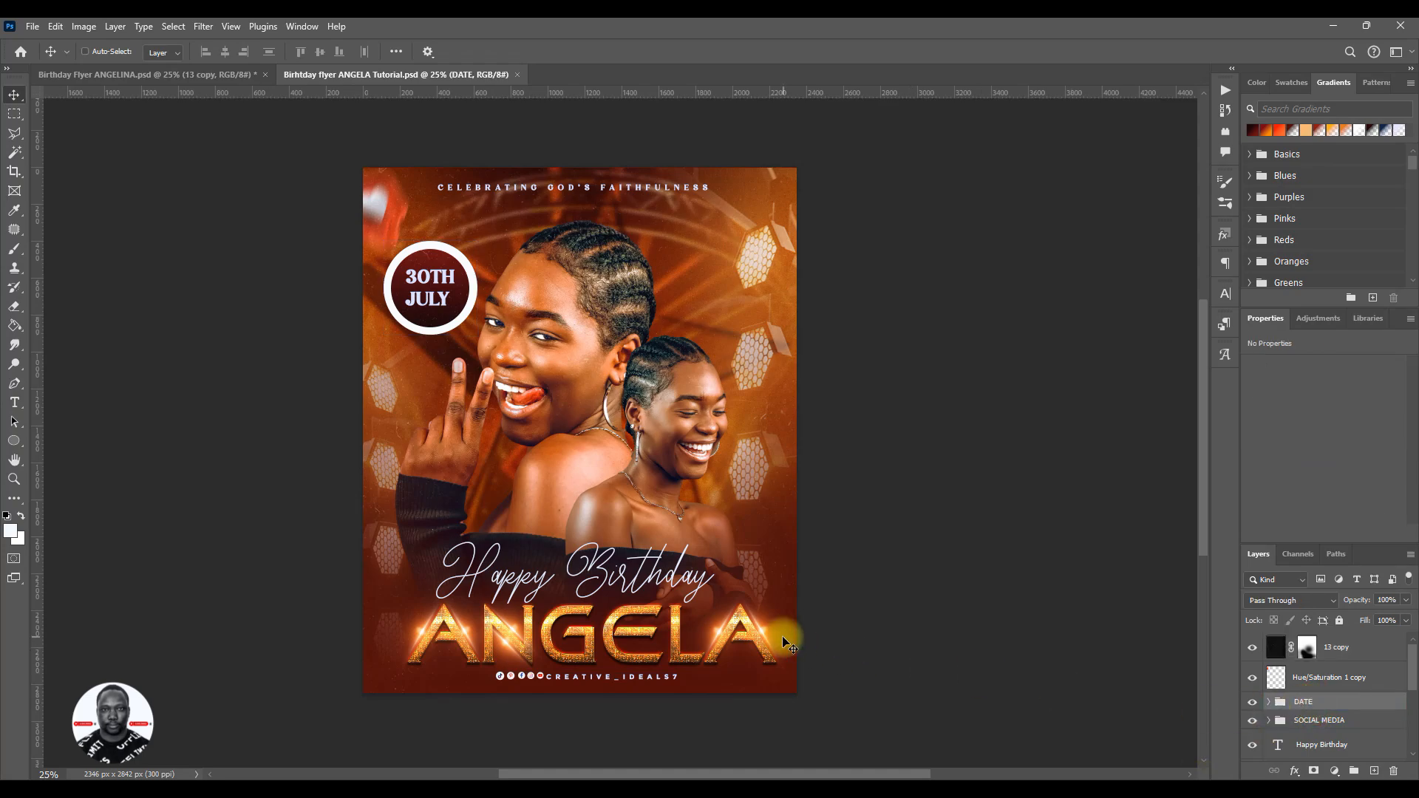
{"action": "key", "text": "ctrl+t"}
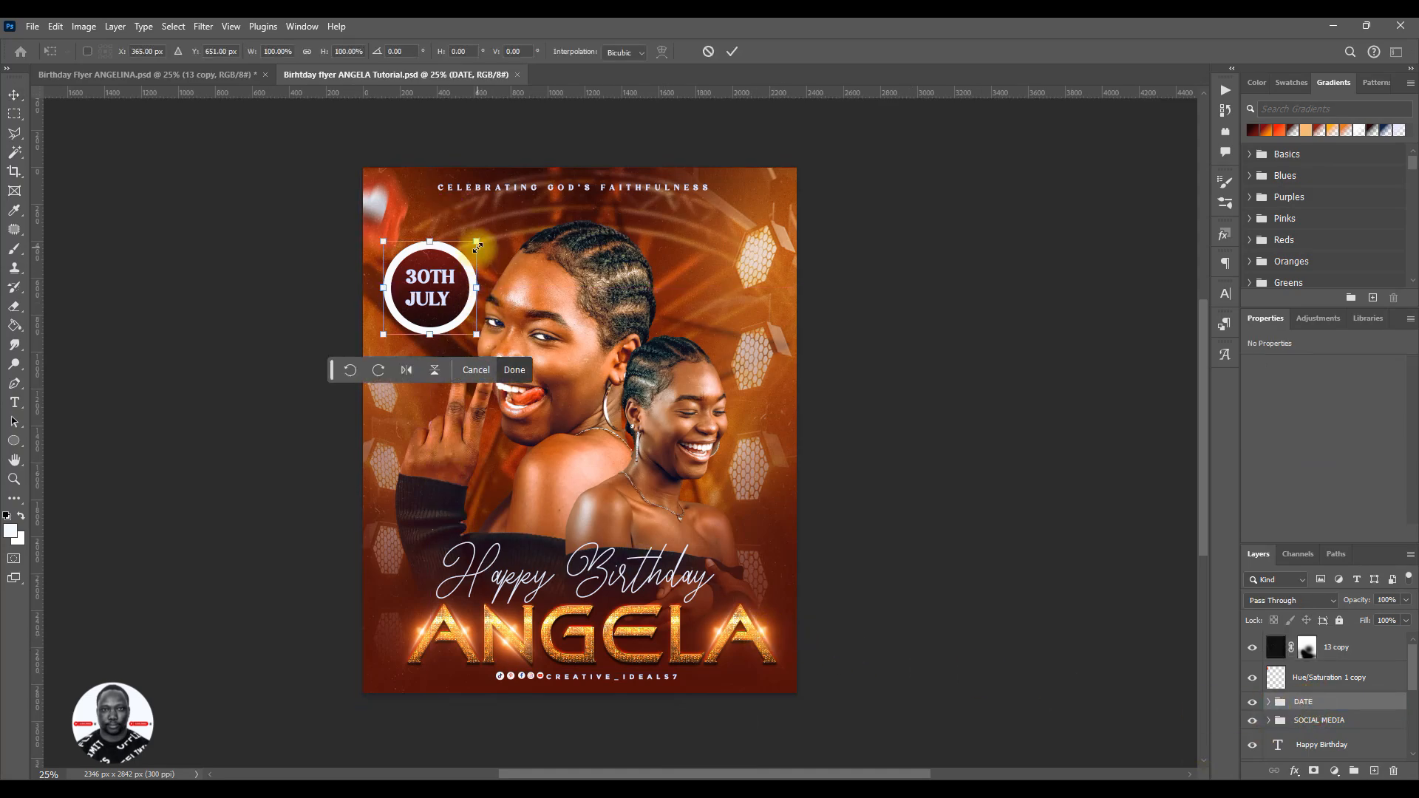
{"action": "left_click_drag", "start_coordinate": [478, 244], "coordinate": [470, 261]}
{"action": "left_click", "coordinate": [732, 51]}
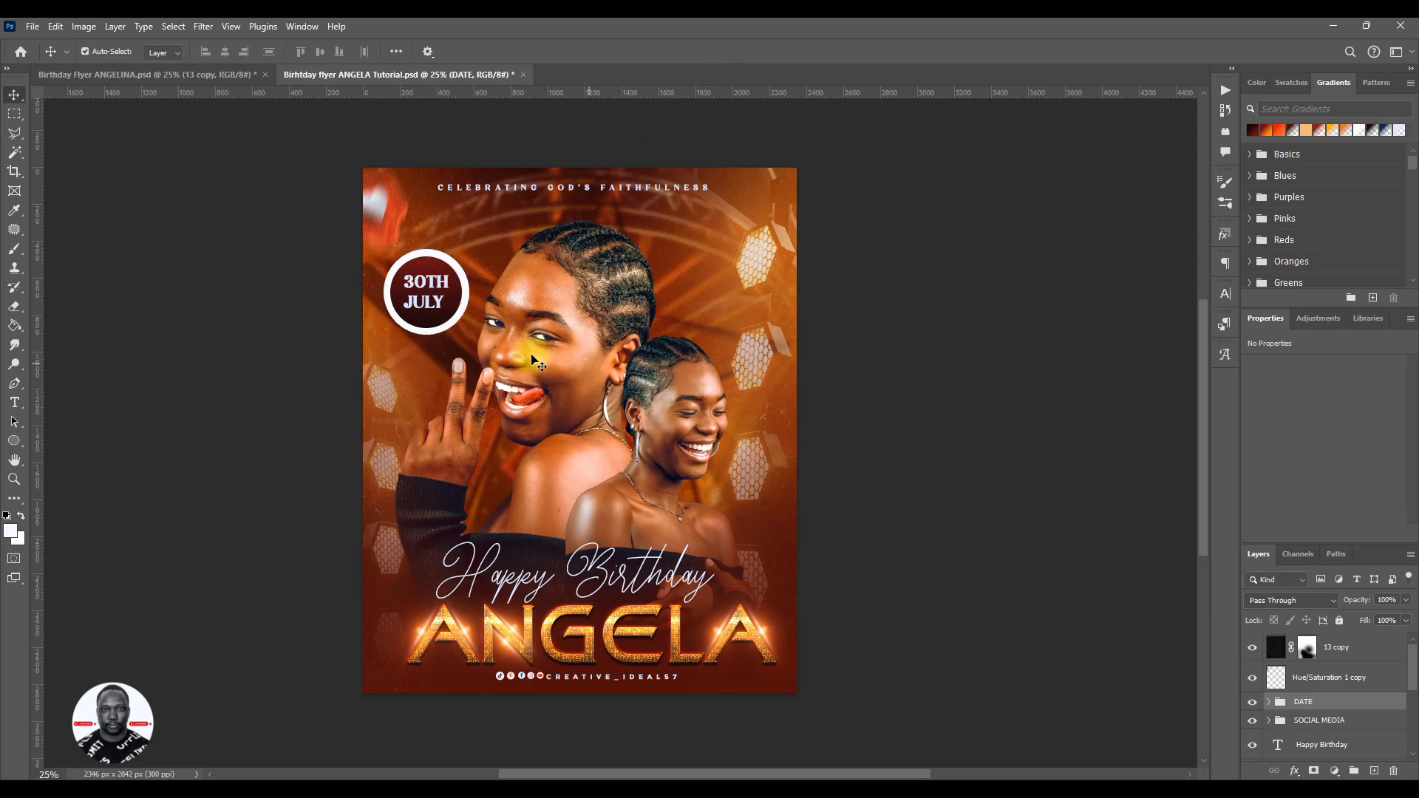
{"action": "mouse_move", "coordinate": [466, 348]}
{"action": "left_mouse_down"}
{"action": "mouse_move", "coordinate": [601, 567]}
{"action": "mouse_move", "coordinate": [754, 343]}
{"action": "mouse_move", "coordinate": [468, 362]}
{"action": "left_mouse_up"}
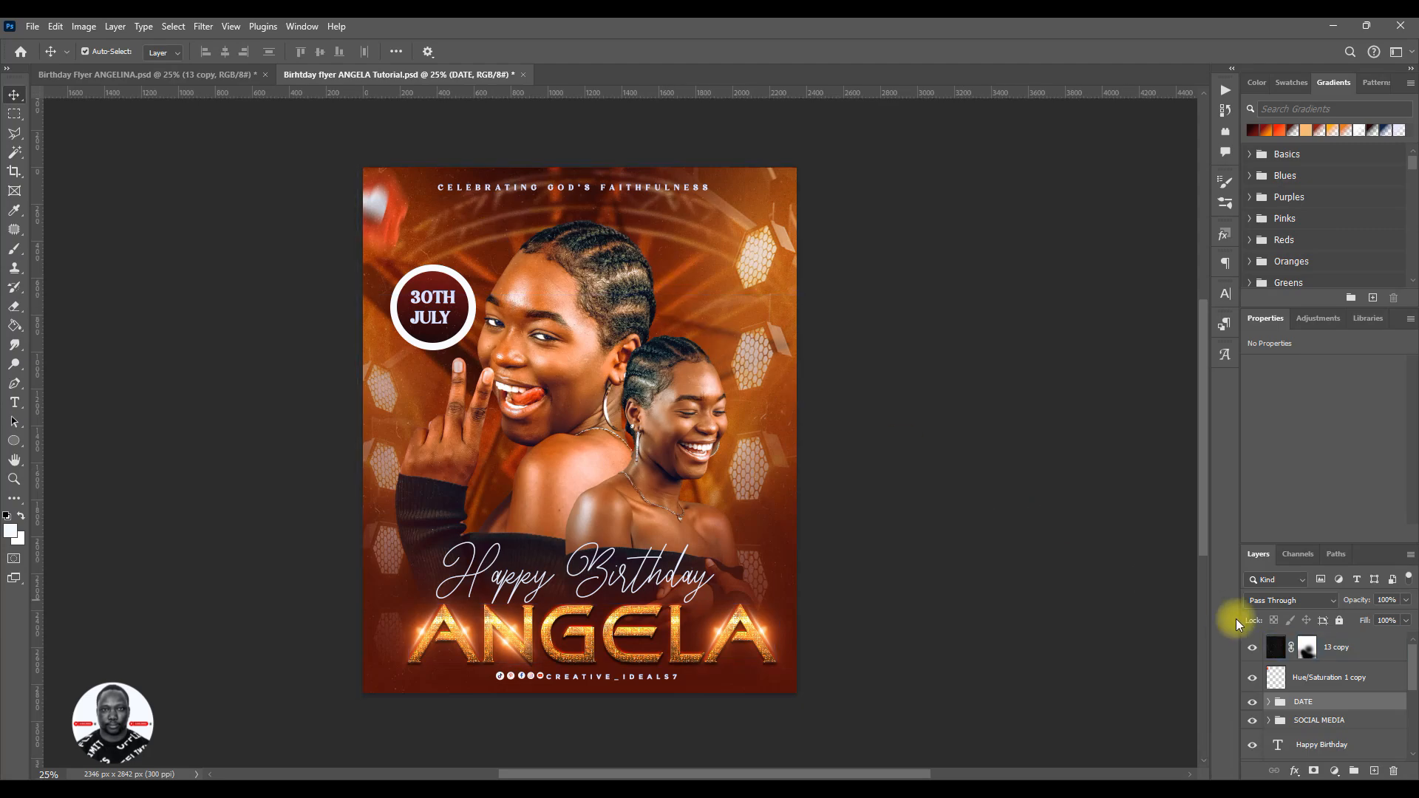
{"action": "key", "text": "ctrl+s"}
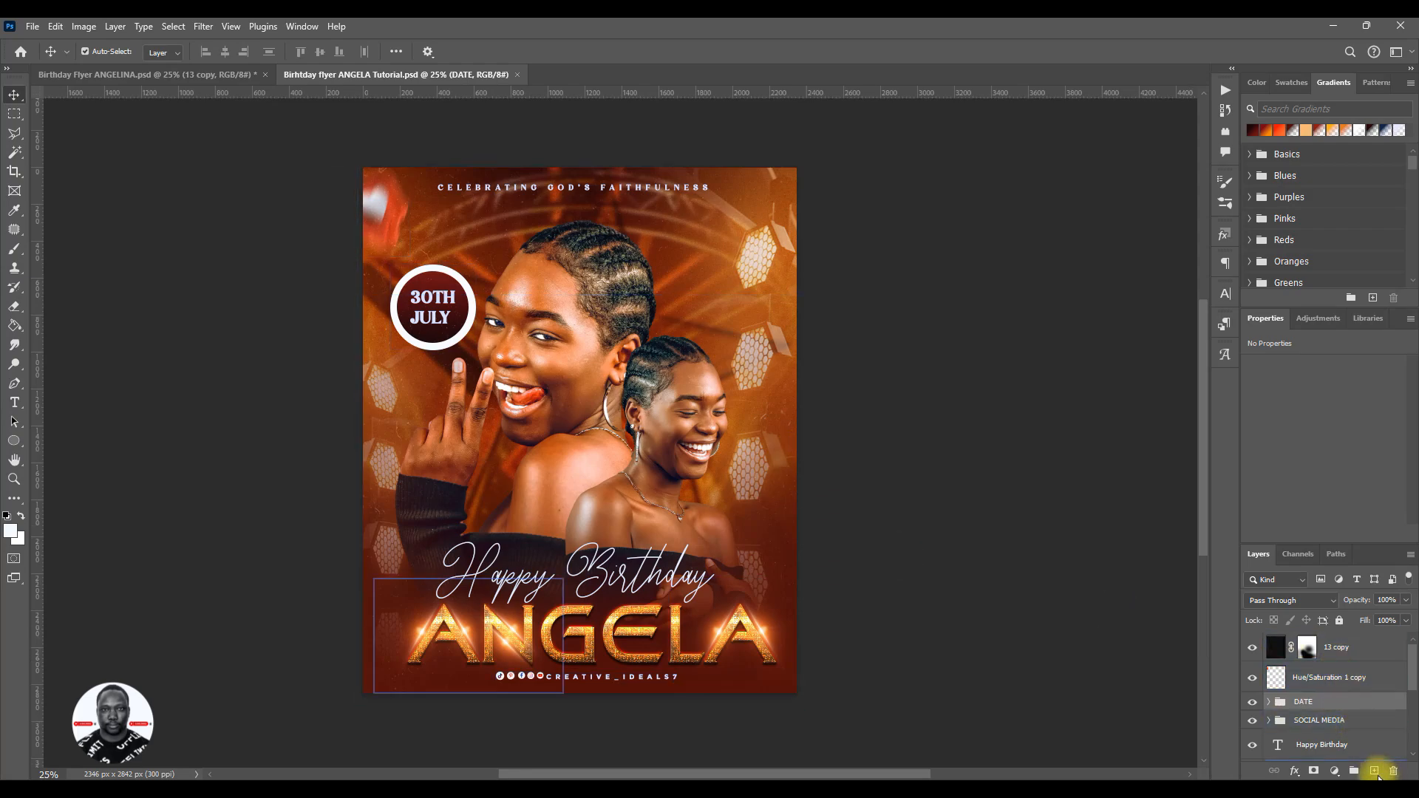
- Show the Layer 13 copy glow in the reference flyer and copy it into the tutorial flyer directly above the blurred heart layer
{"action": "left_click", "coordinate": [1345, 677]}
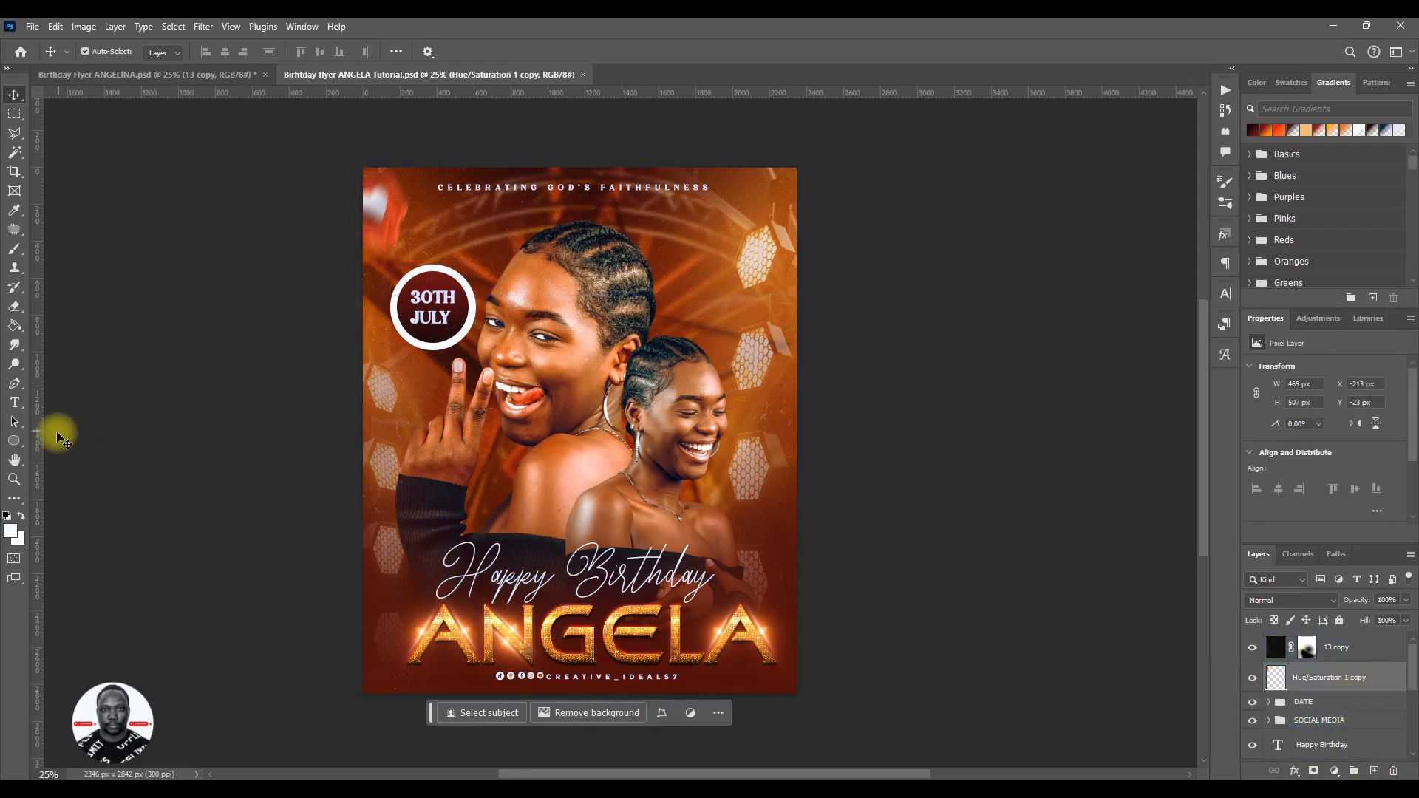
{"action": "left_click", "coordinate": [151, 74]}
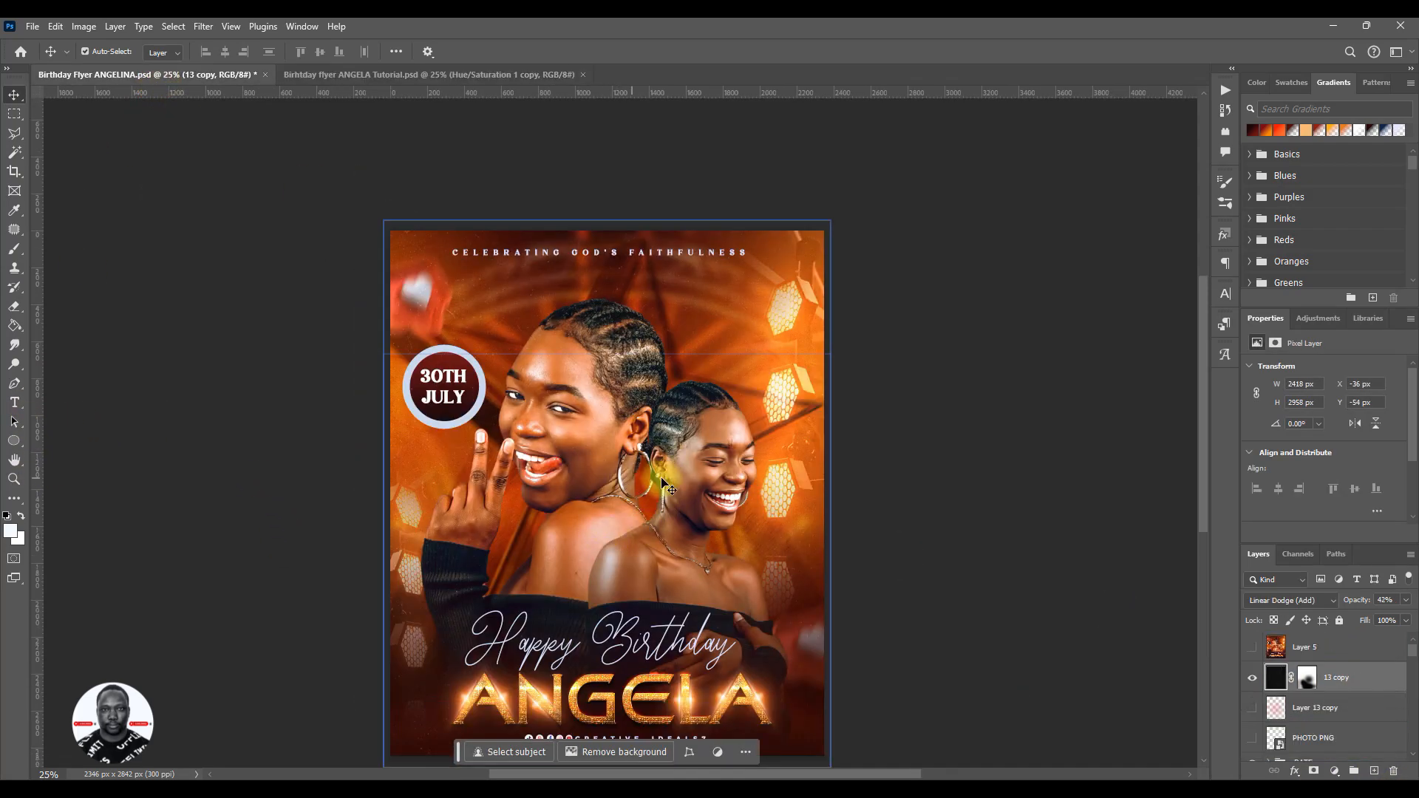
{"action": "left_click", "coordinate": [1252, 709]}
{"action": "left_click", "coordinate": [1301, 721]}
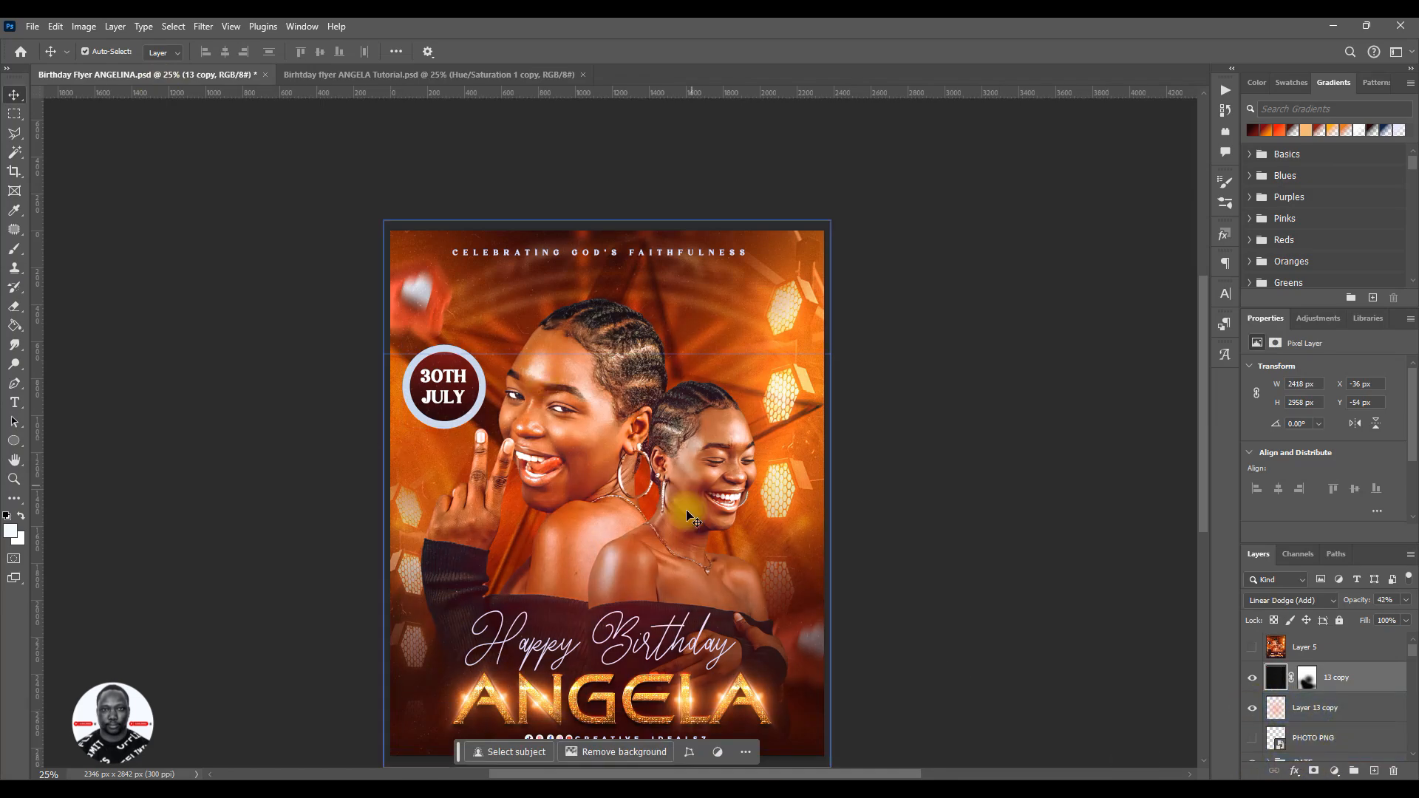
{"action": "left_click", "coordinate": [1304, 715]}
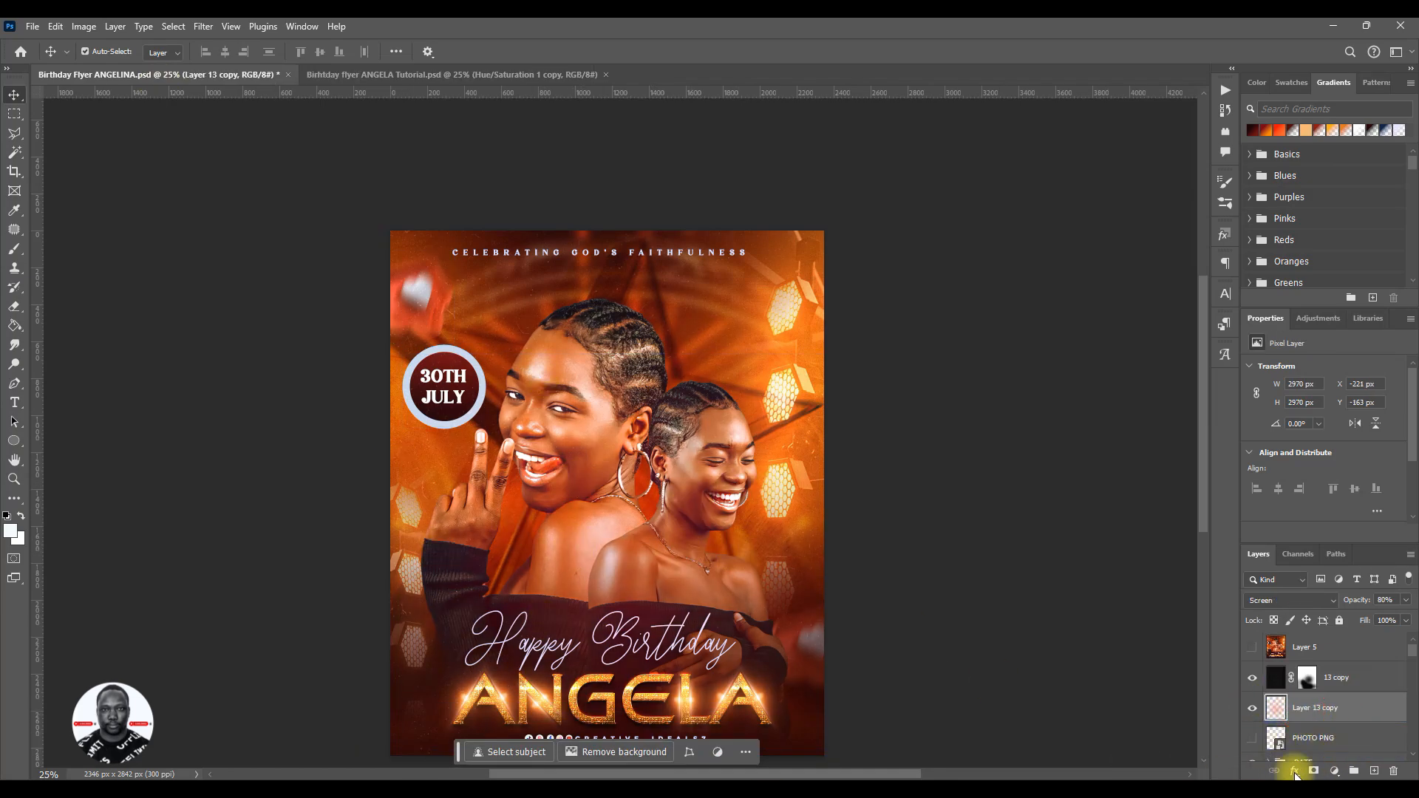
{"action": "left_click_drag", "start_coordinate": [649, 494], "coordinate": [562, 423]}
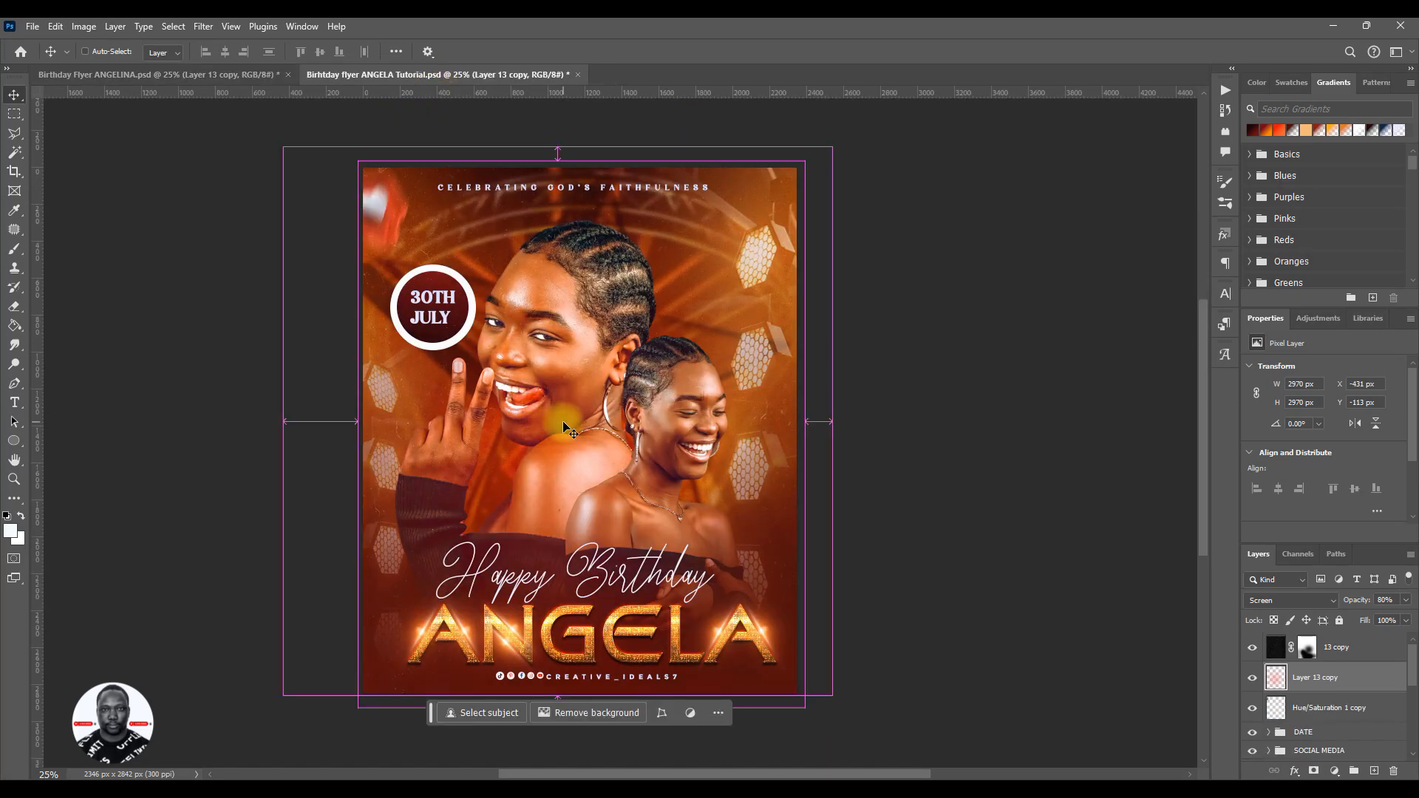
{"action": "left_click_drag", "start_coordinate": [566, 484], "coordinate": [614, 399]}
- Hide the 13 copy and Layer 13 copy layers, and add a new empty layer above the blurred heart layer
{"action": "left_click_drag", "start_coordinate": [1253, 678], "coordinate": [1252, 648]}
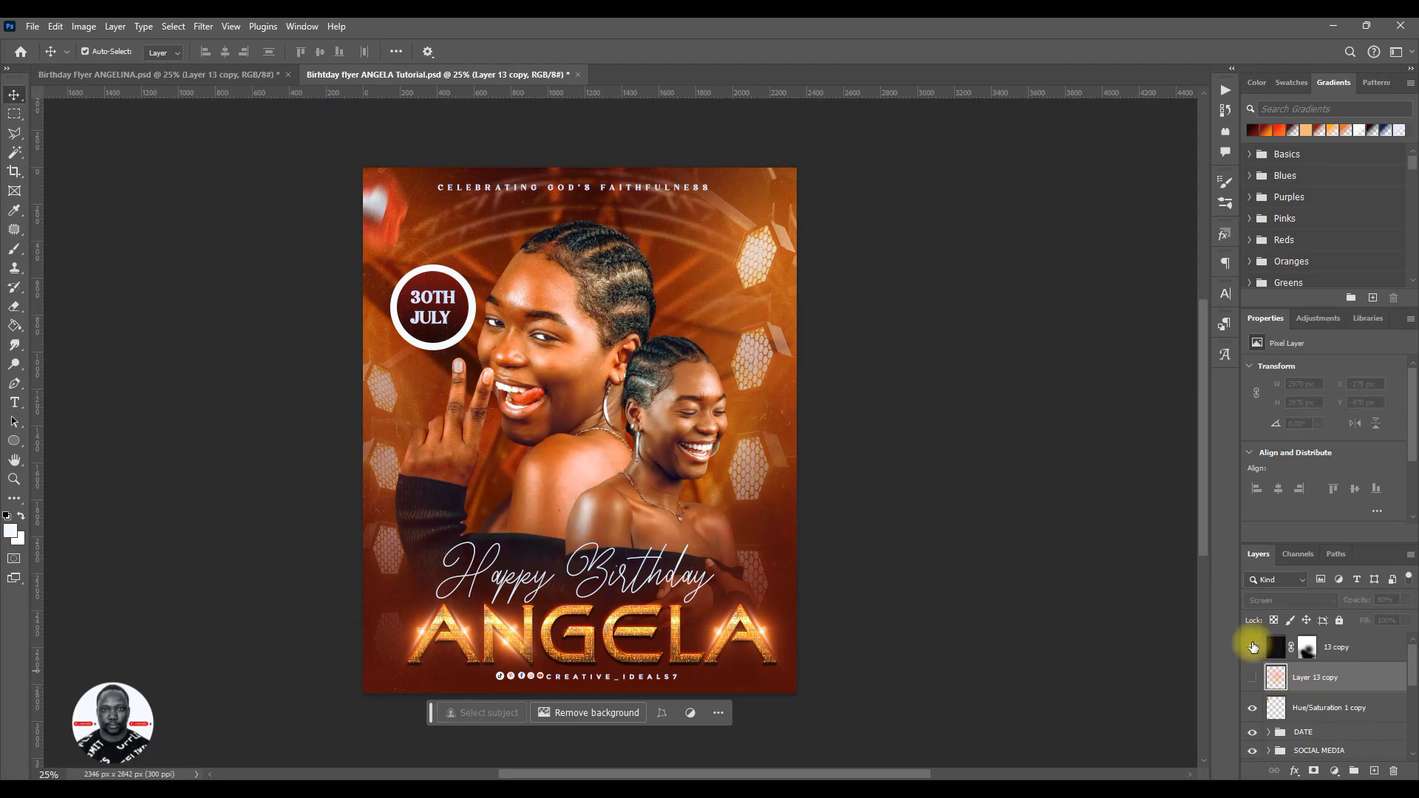
{"action": "left_click", "coordinate": [1301, 731]}
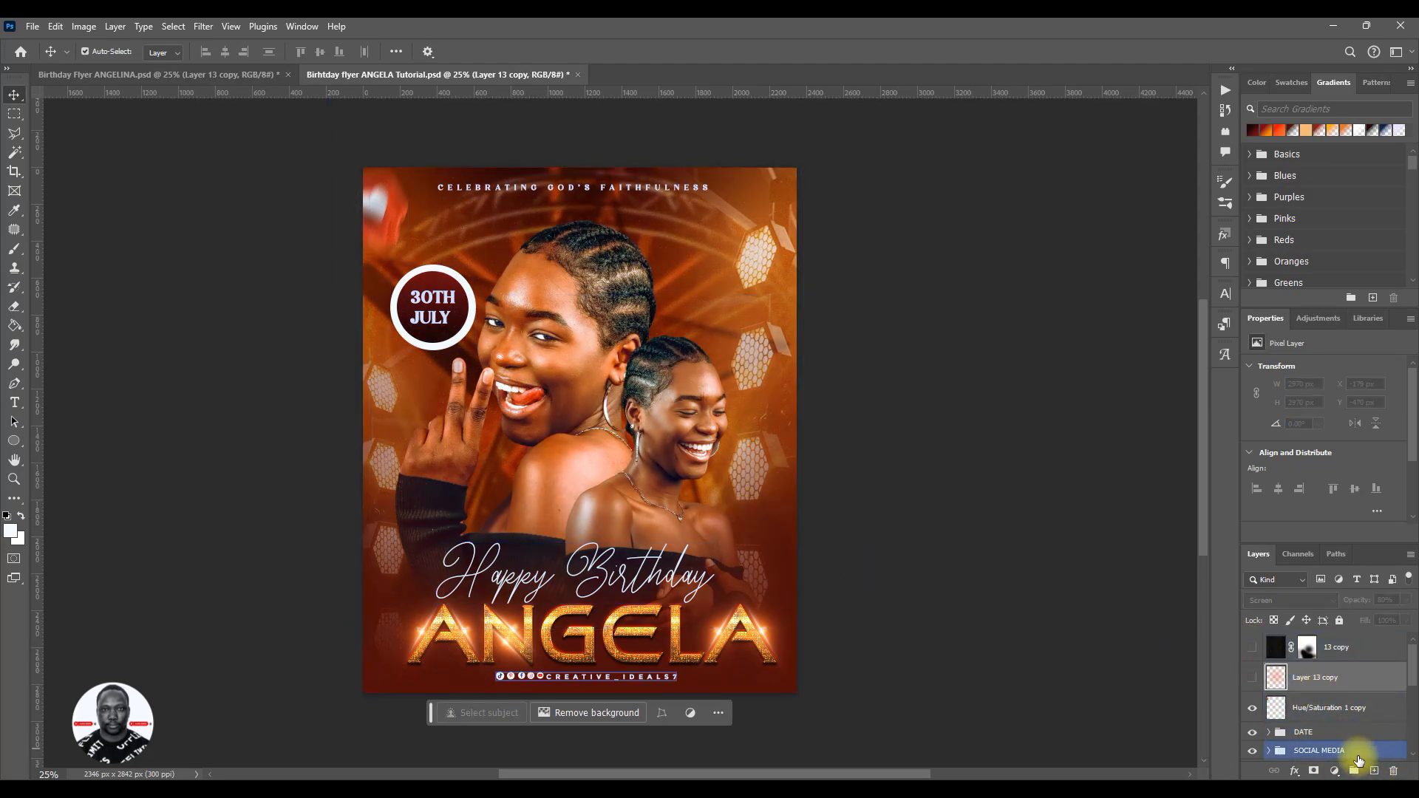
{"action": "left_click", "coordinate": [1324, 708]}
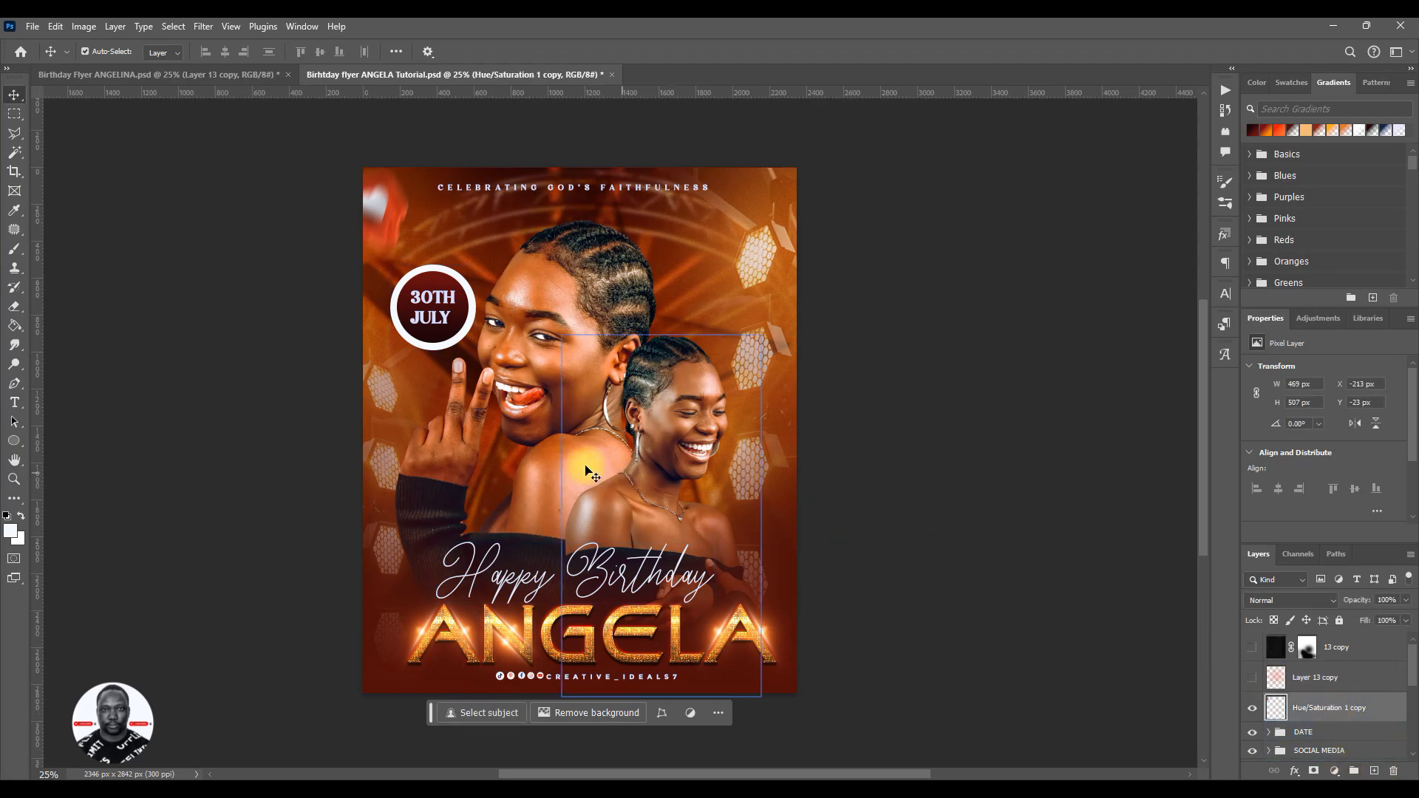
{"action": "left_click", "coordinate": [1375, 771]}
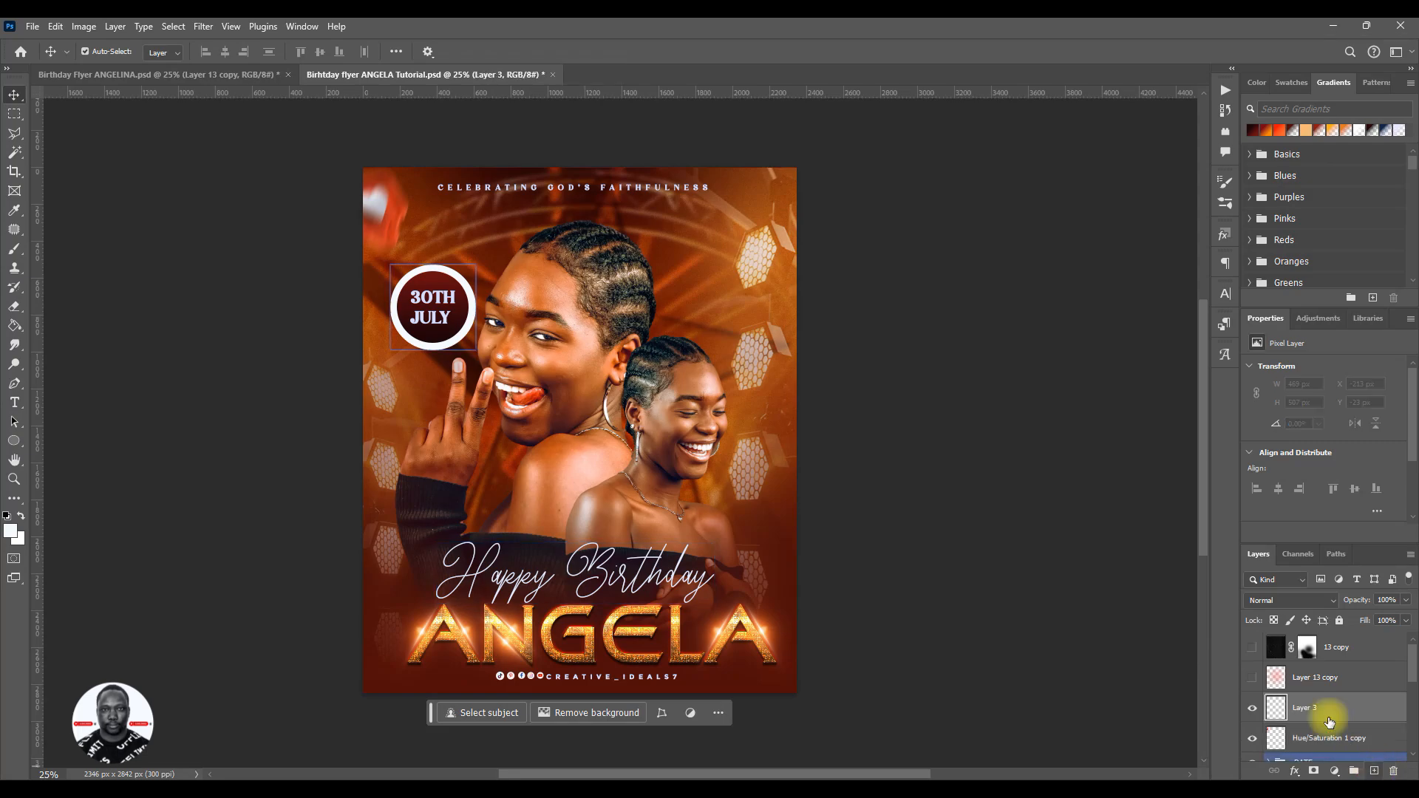
- Set up a soft round brush with size 2200 px, flow 100% and hardness 0%
{"action": "left_click", "coordinate": [15, 255]}
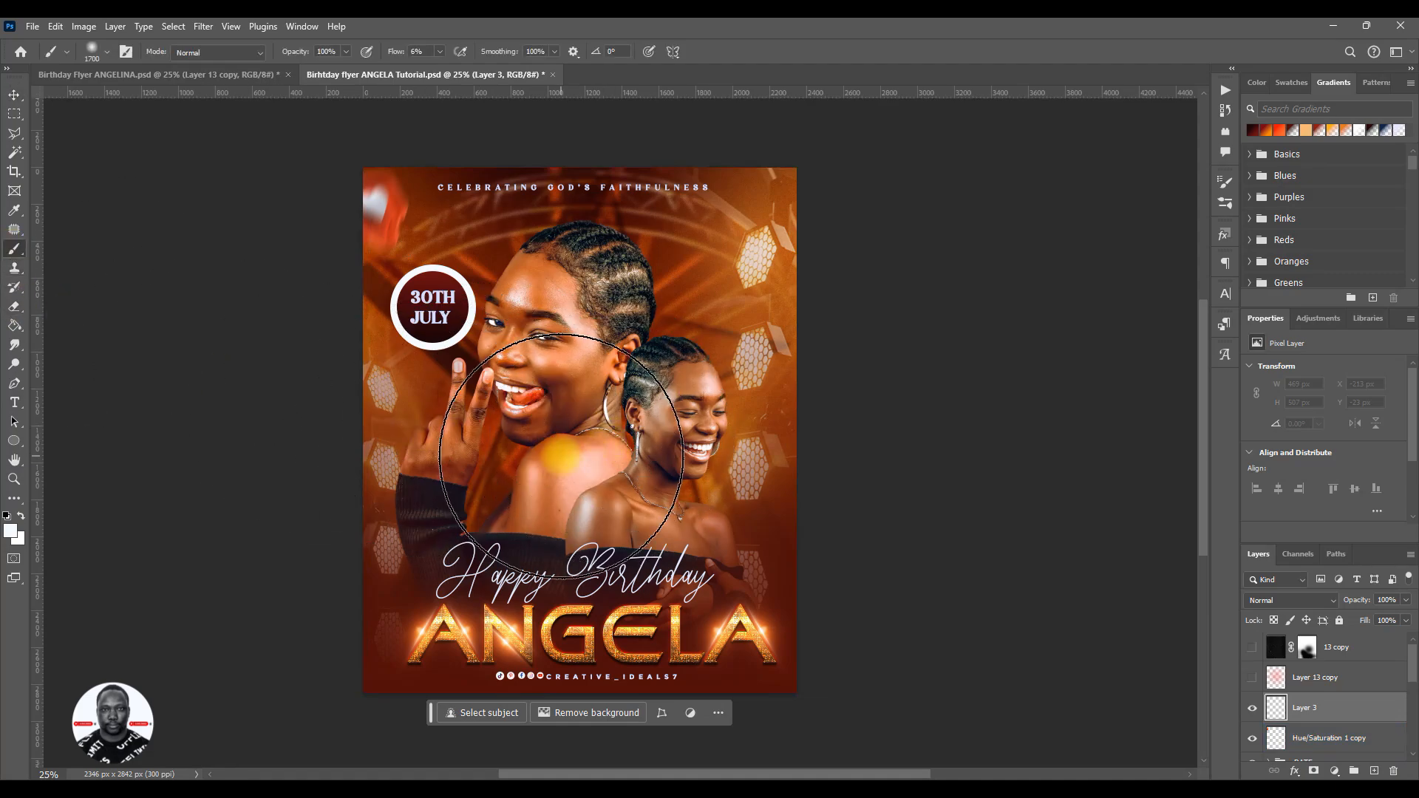
{"action": "key", "text": "bracketright"}
{"action": "key", "text": "bracketright"}
{"action": "key", "text": "bracketright"}
{"action": "key", "text": "bracketright"}
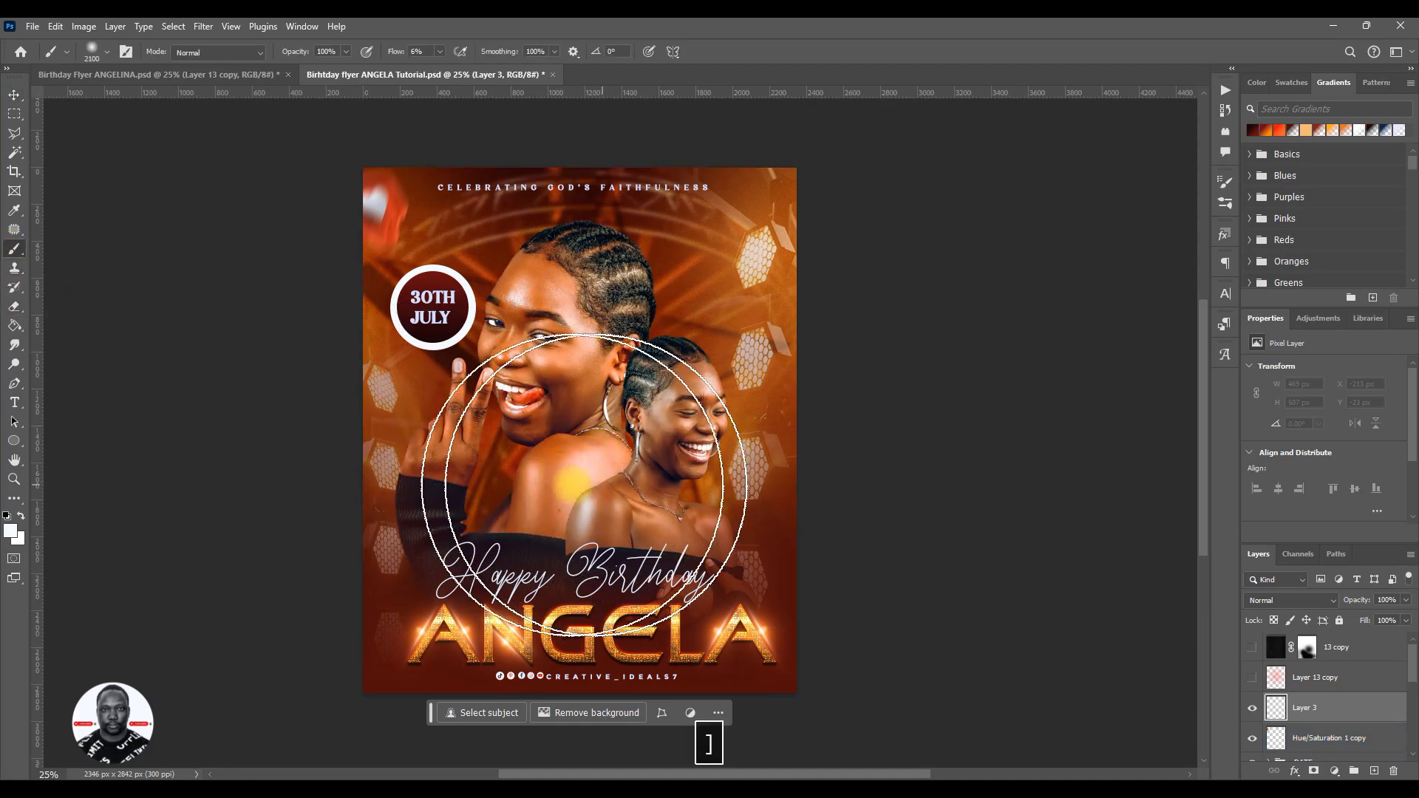
{"action": "key", "text": "bracketright"}
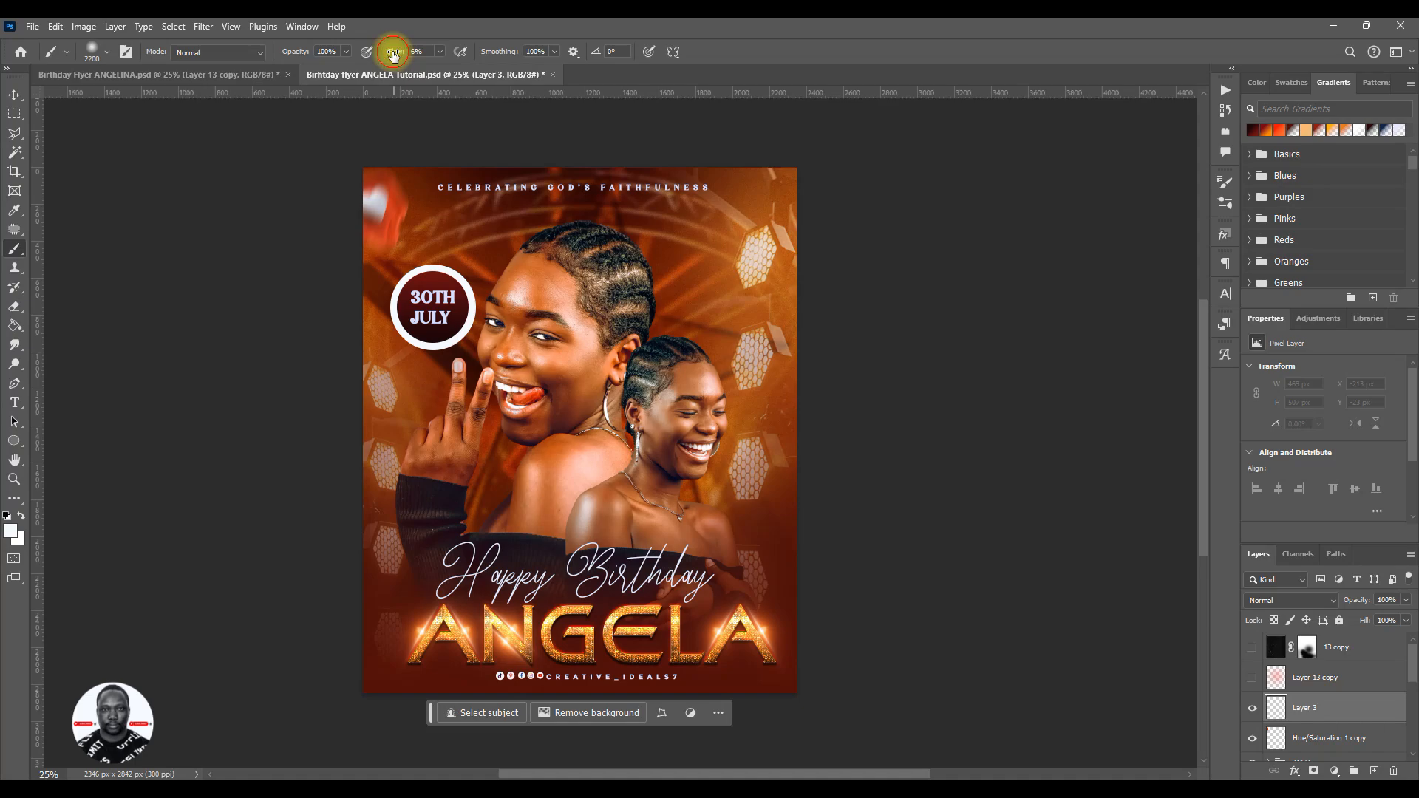
{"action": "left_click_drag", "start_coordinate": [394, 54], "coordinate": [551, 69]}
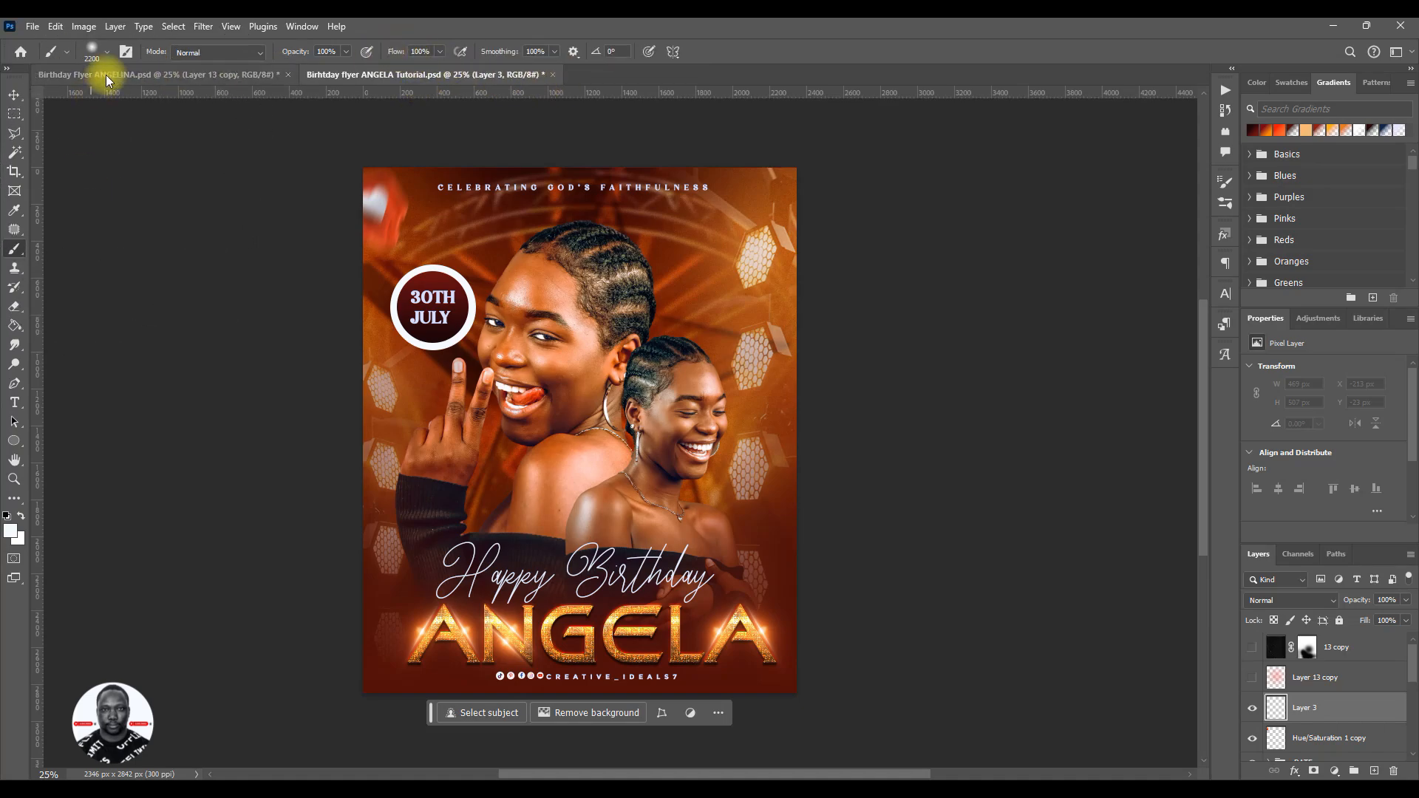
{"action": "left_click", "coordinate": [108, 56]}
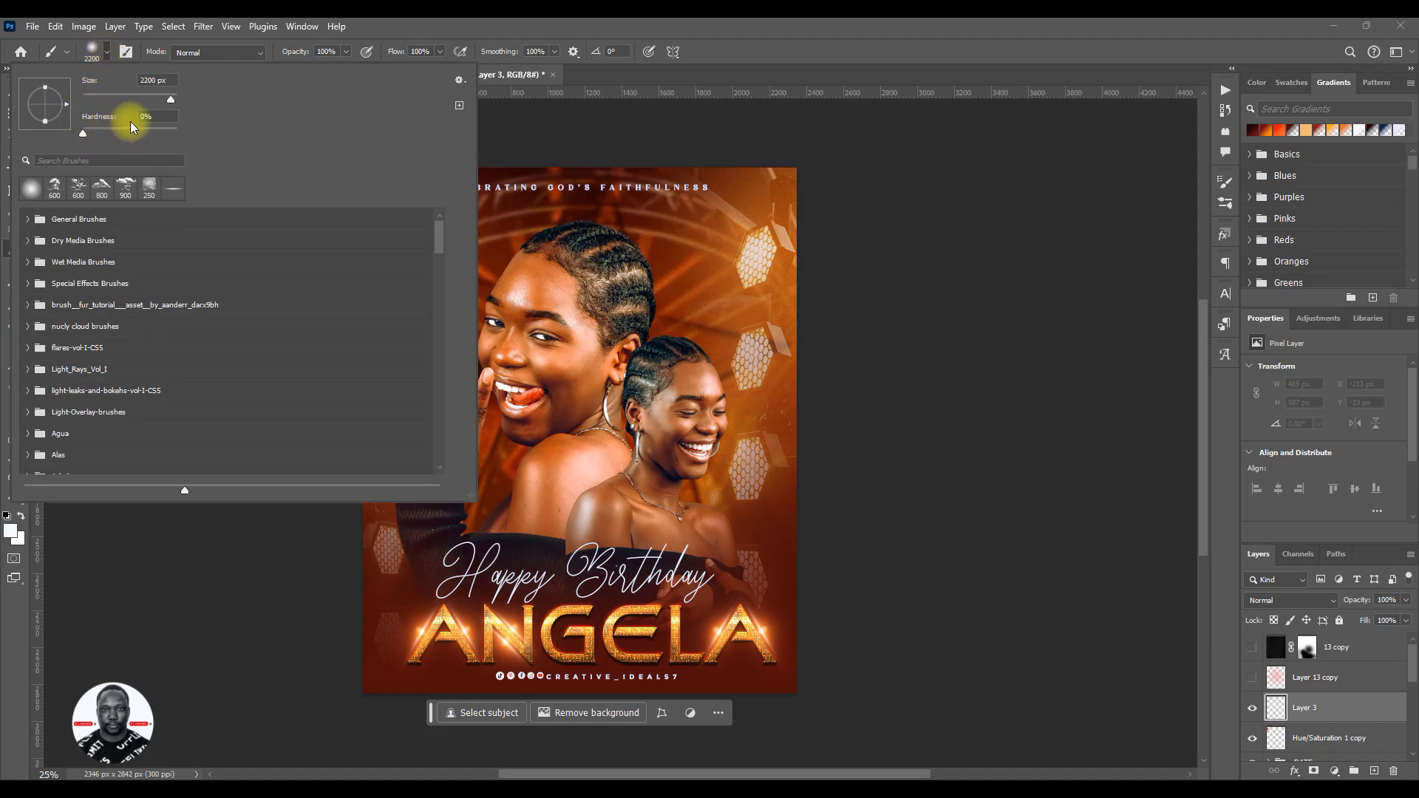
{"action": "left_click", "coordinate": [151, 117]}
{"action": "mouse_move", "coordinate": [89, 131]}
{"action": "left_mouse_down"}
{"action": "mouse_move", "coordinate": [167, 139]}
{"action": "mouse_move", "coordinate": [97, 139]}
{"action": "left_mouse_up"}
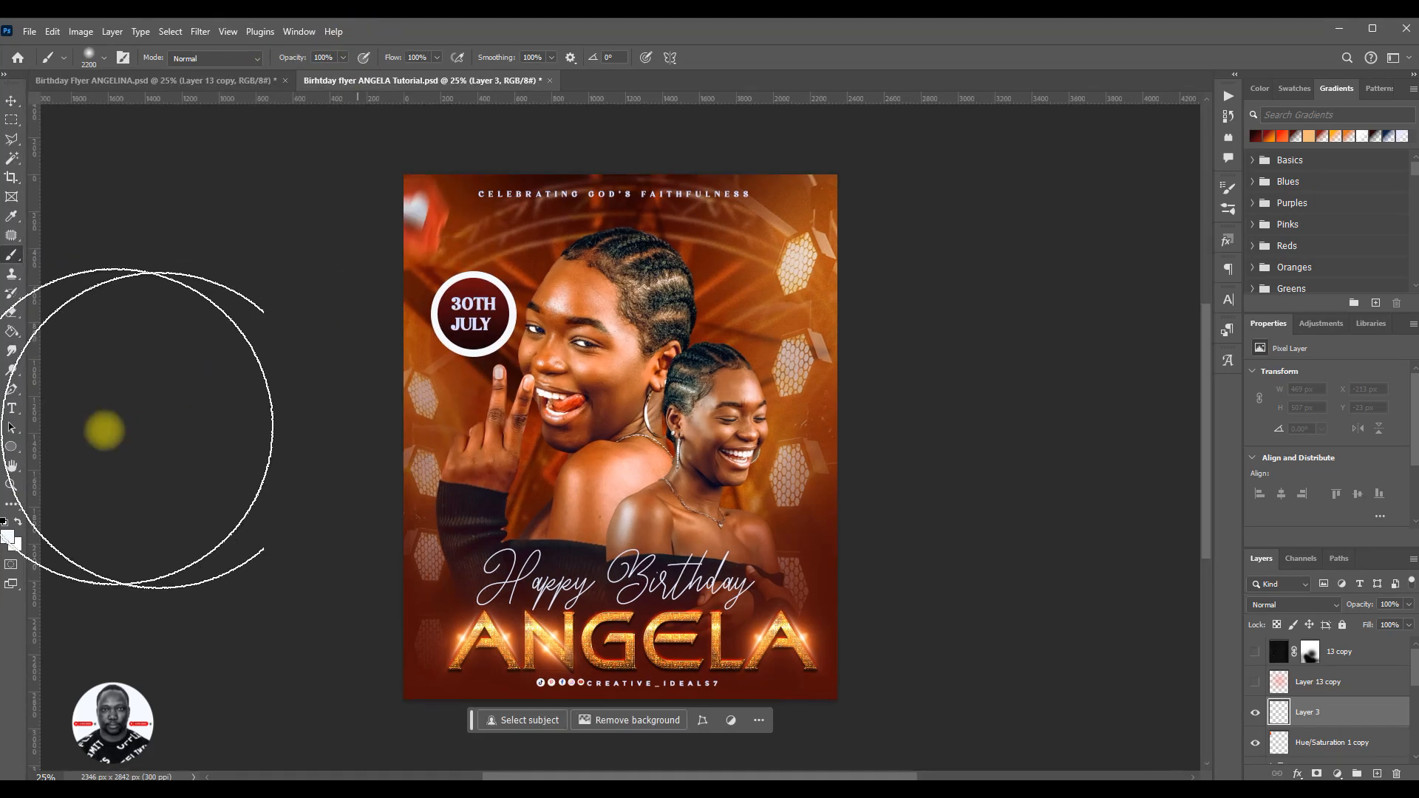
- Set the foreground colour to #ff003c and paint one large soft red dab near the flyer's centre on the new layer
{"action": "left_click", "coordinate": [1373, 28]}
{"action": "left_click", "coordinate": [10, 530]}
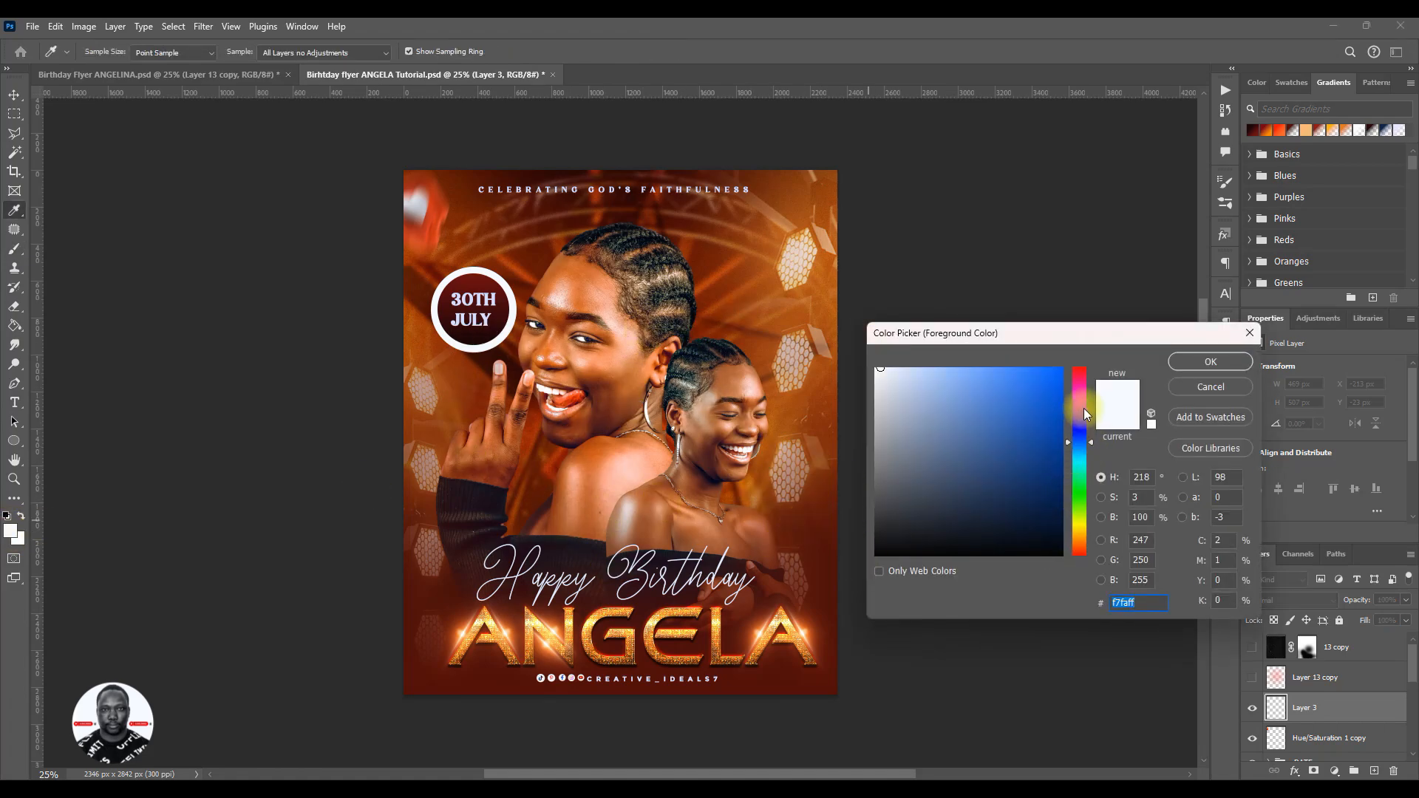
{"action": "left_click_drag", "start_coordinate": [1092, 445], "coordinate": [1098, 387]}
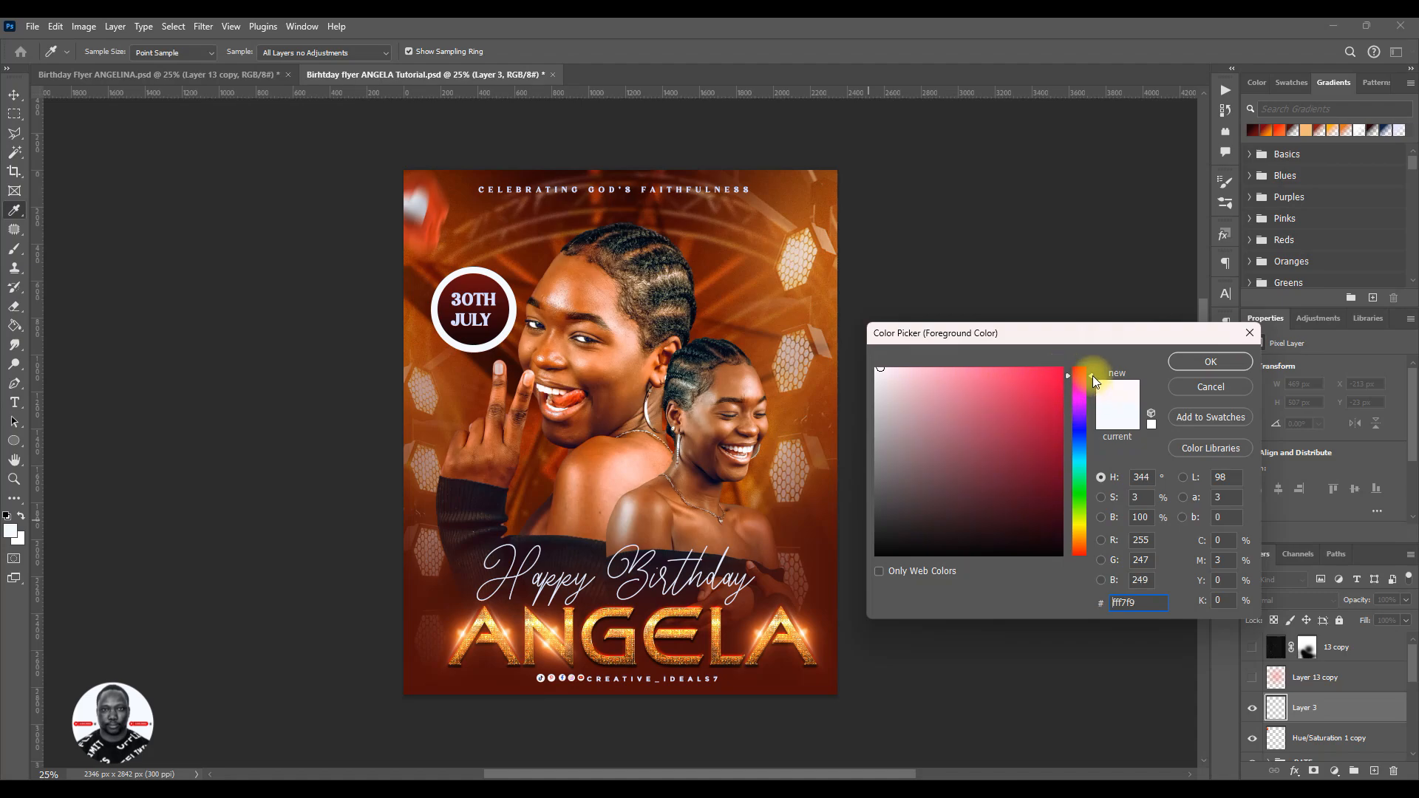
{"action": "left_click_drag", "start_coordinate": [1061, 373], "coordinate": [1072, 361]}
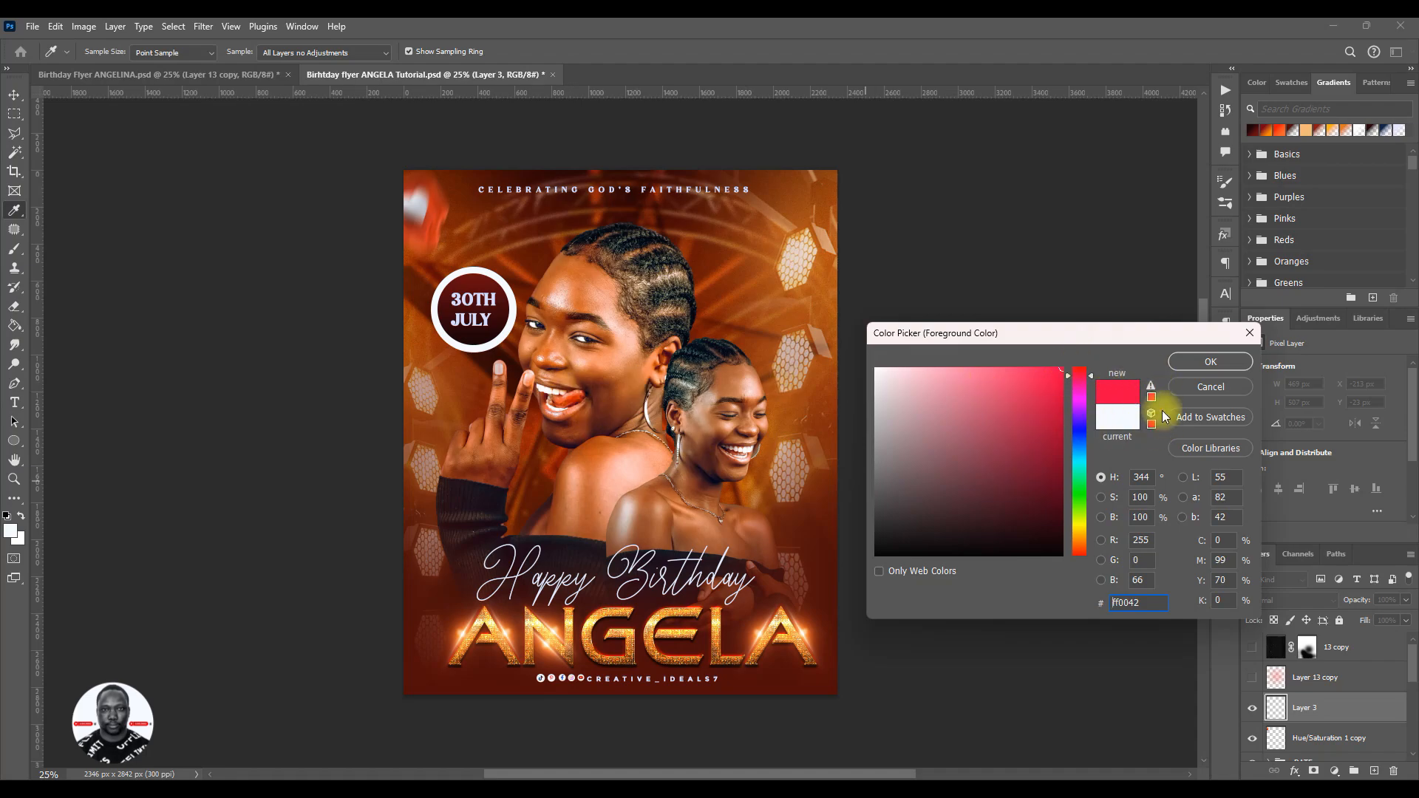
{"action": "left_click_drag", "start_coordinate": [1093, 377], "coordinate": [1096, 375]}
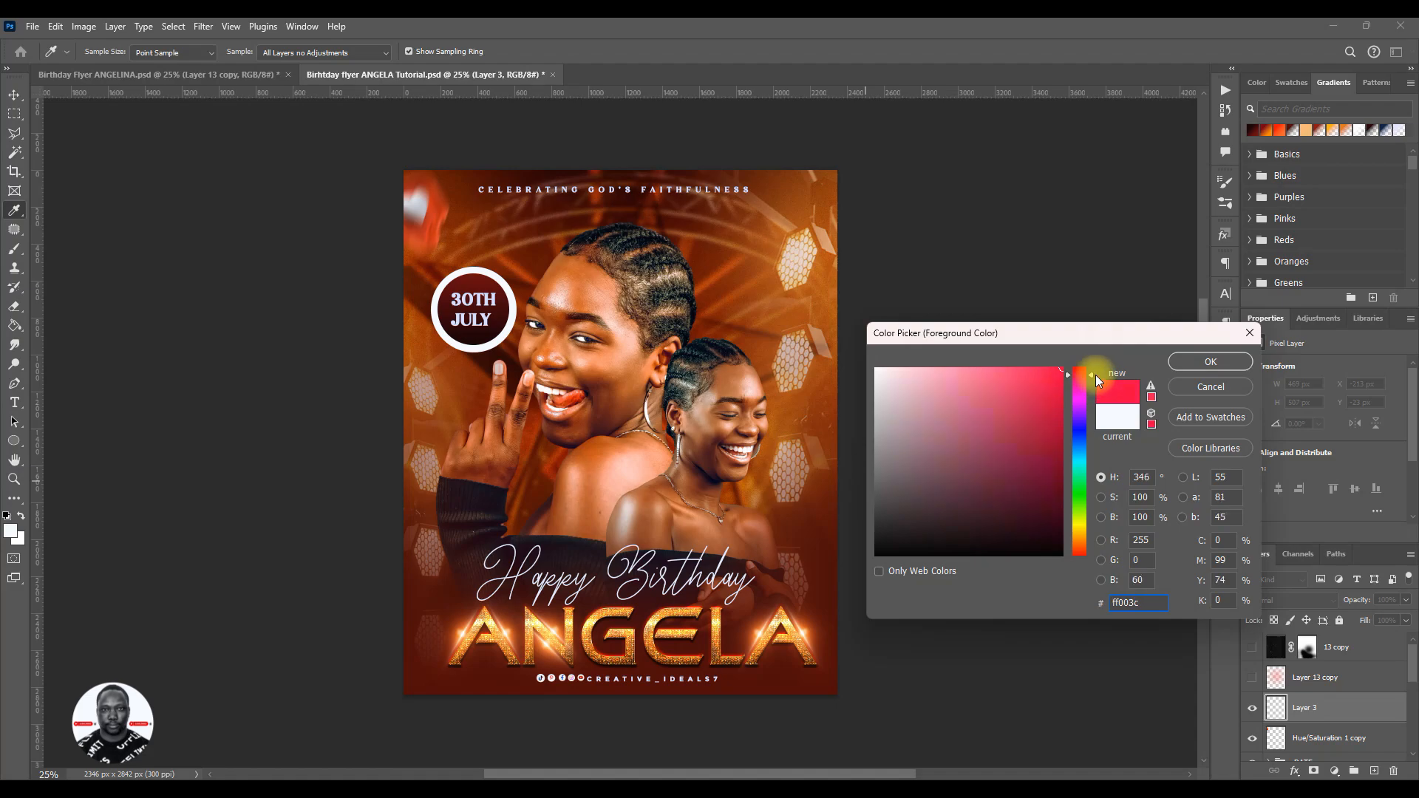
{"action": "left_click", "coordinate": [1190, 362]}
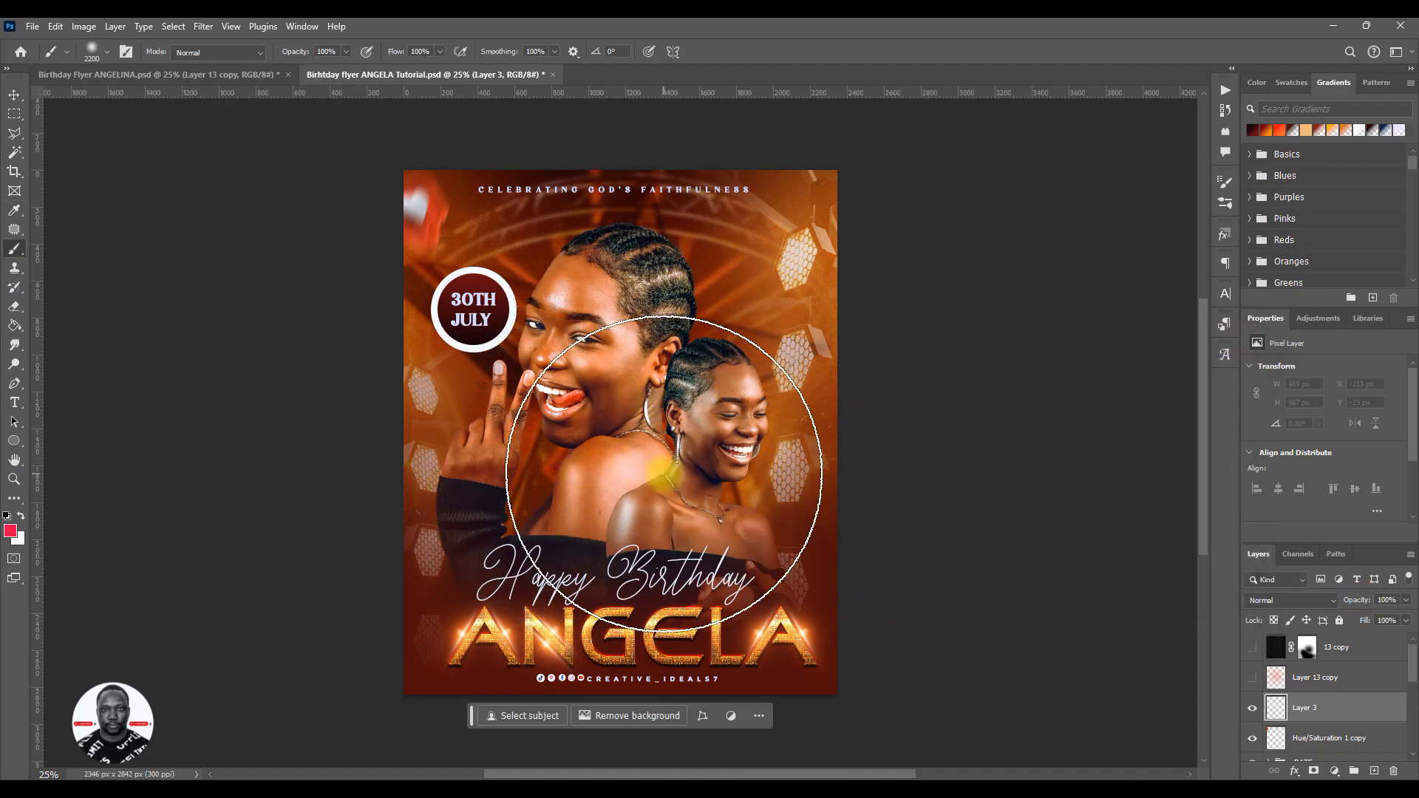
{"action": "left_click", "coordinate": [615, 444]}
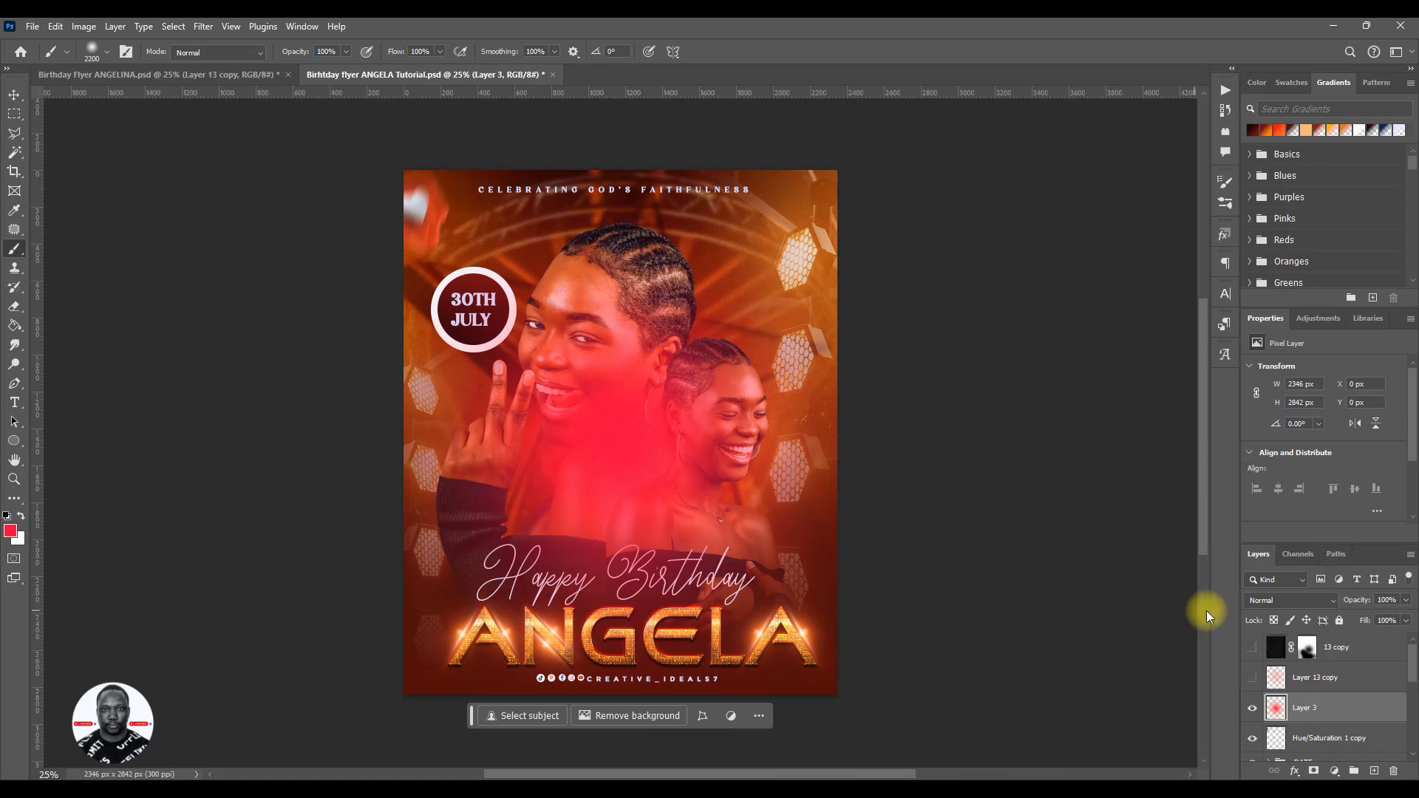
- Blend the red glow layer in Screen mode at 74% opacity and move it up over the larger portrait's face
{"action": "left_click", "coordinate": [1288, 602]}
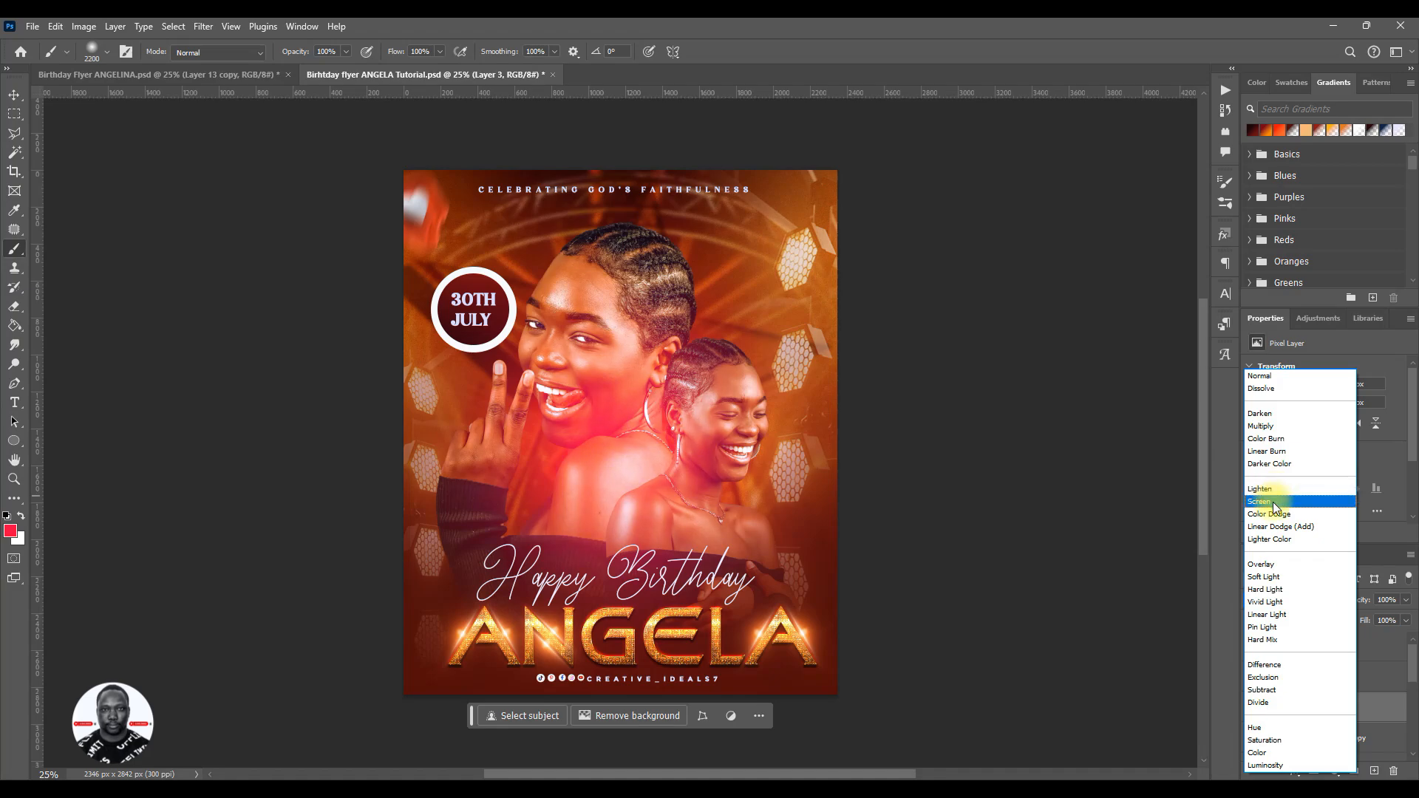
{"action": "left_click", "coordinate": [1273, 502]}
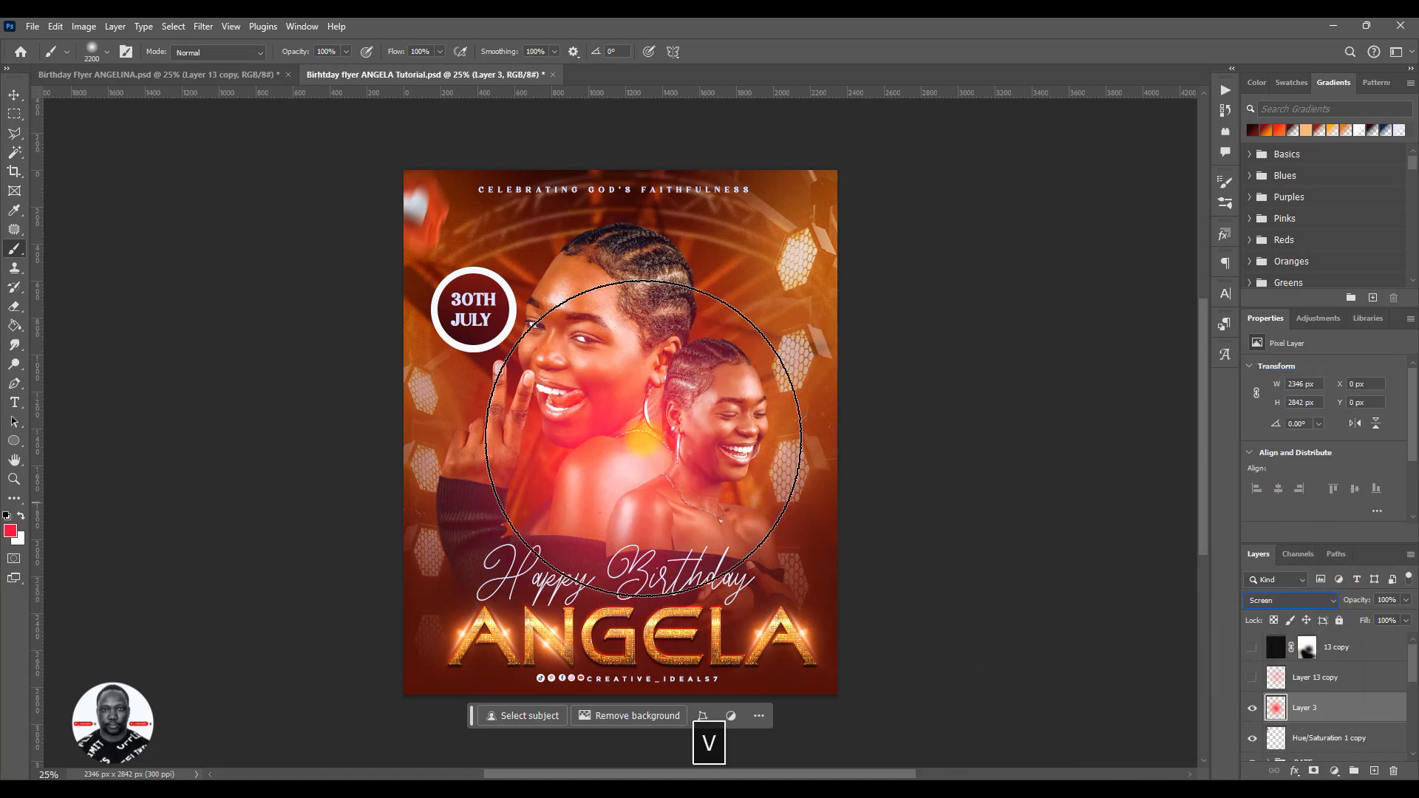
{"action": "left_click", "coordinate": [12, 95]}
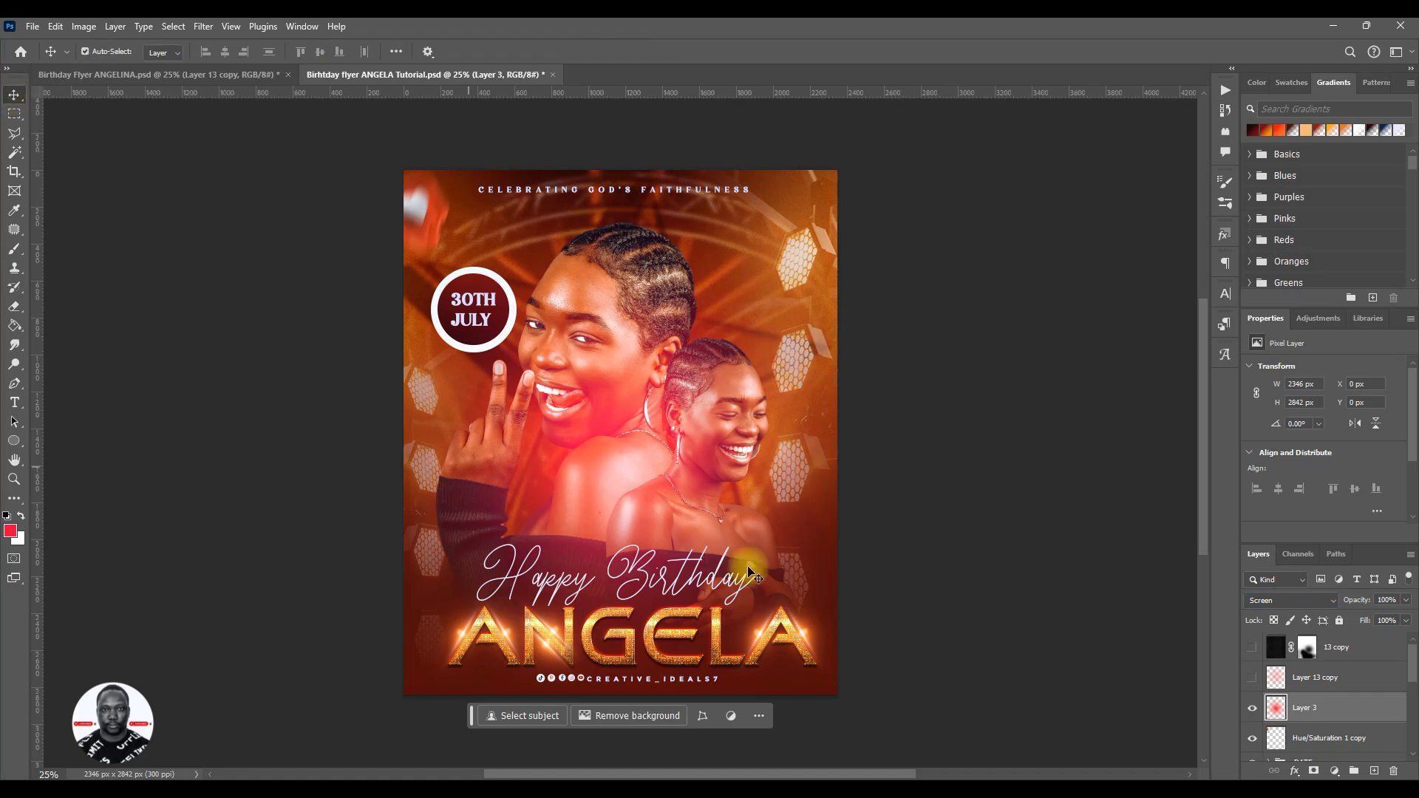
{"action": "left_click_drag", "start_coordinate": [634, 434], "coordinate": [645, 375]}
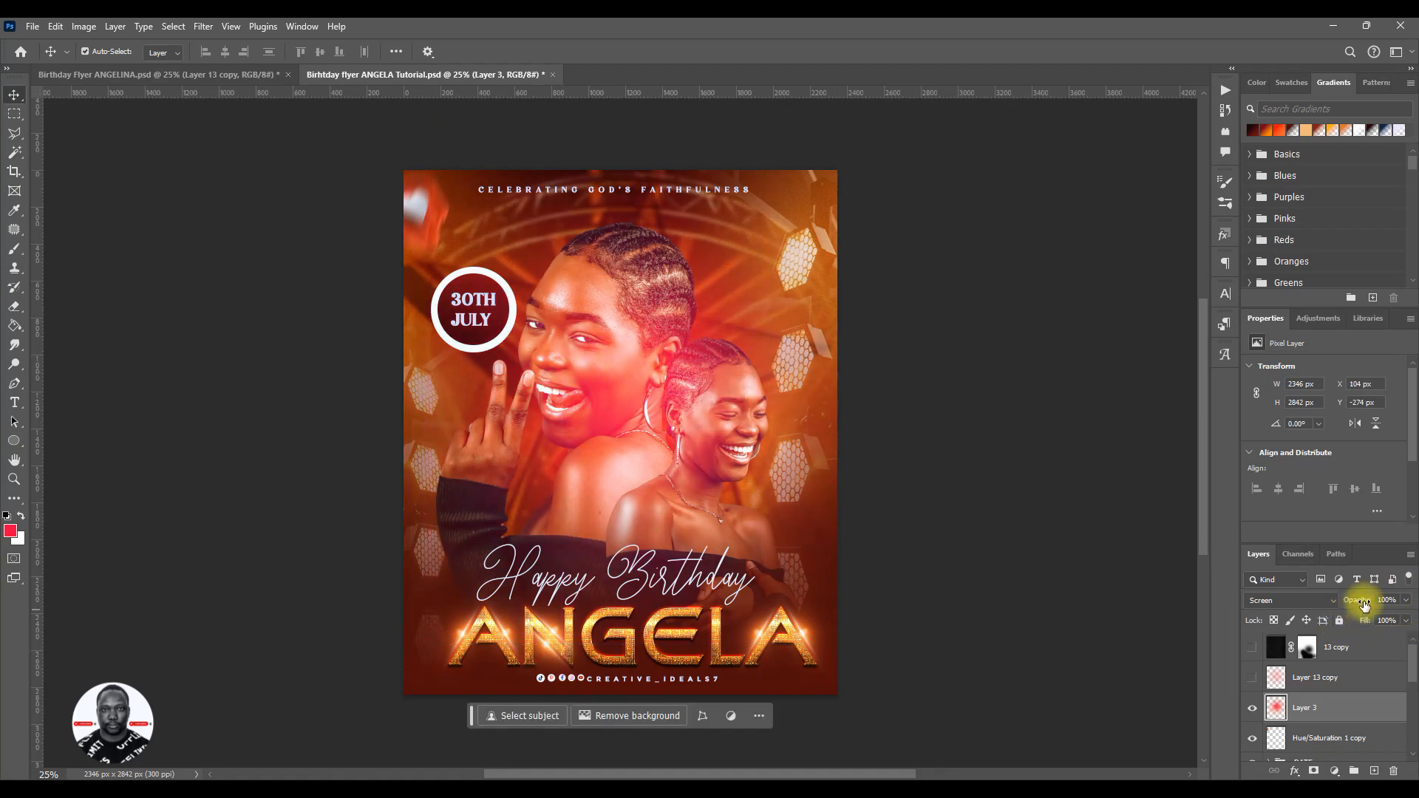
{"action": "left_click_drag", "start_coordinate": [1365, 604], "coordinate": [1344, 606]}
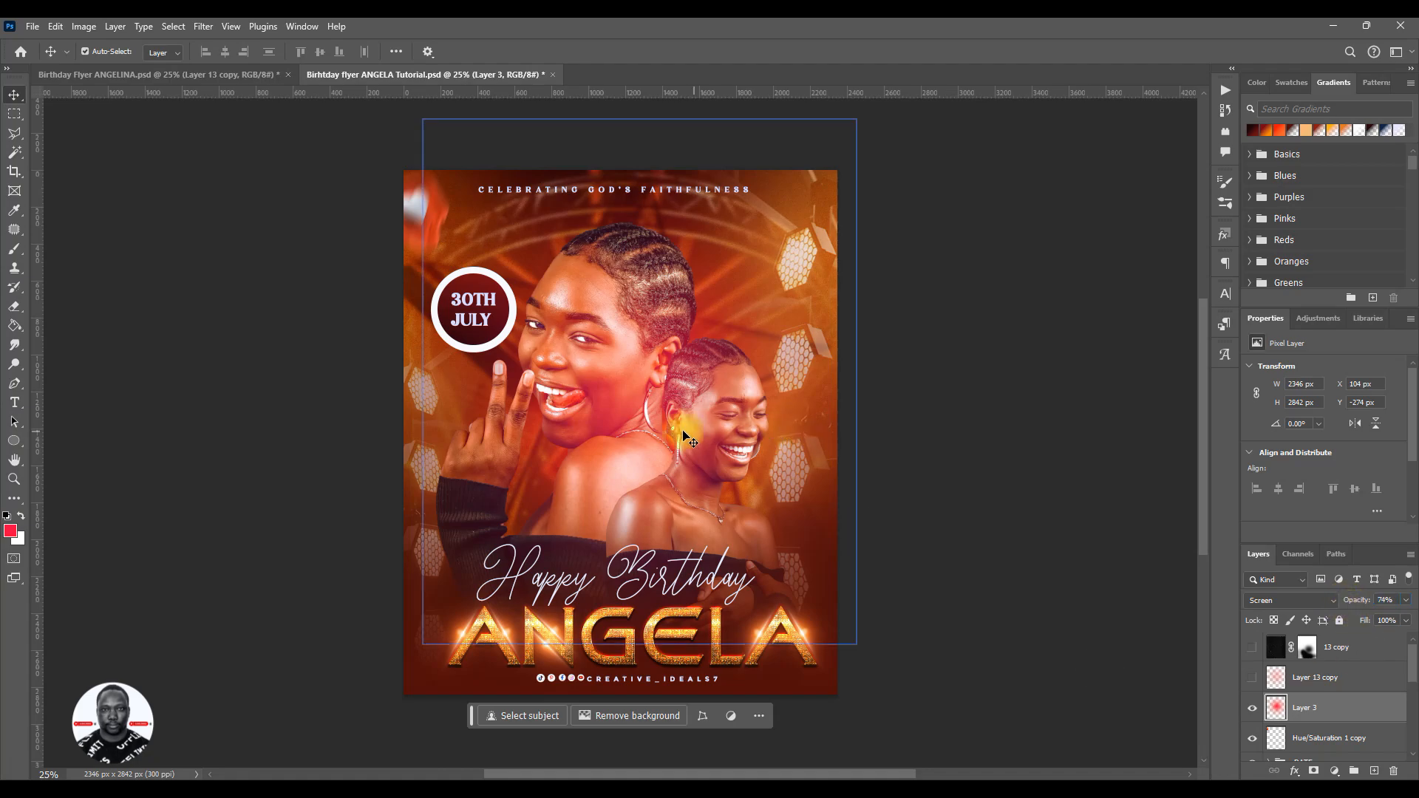
{"action": "mouse_move", "coordinate": [626, 398]}
{"action": "left_mouse_down"}
{"action": "mouse_move", "coordinate": [627, 418]}
{"action": "mouse_move", "coordinate": [633, 402]}
{"action": "mouse_move", "coordinate": [615, 405]}
{"action": "left_mouse_up"}
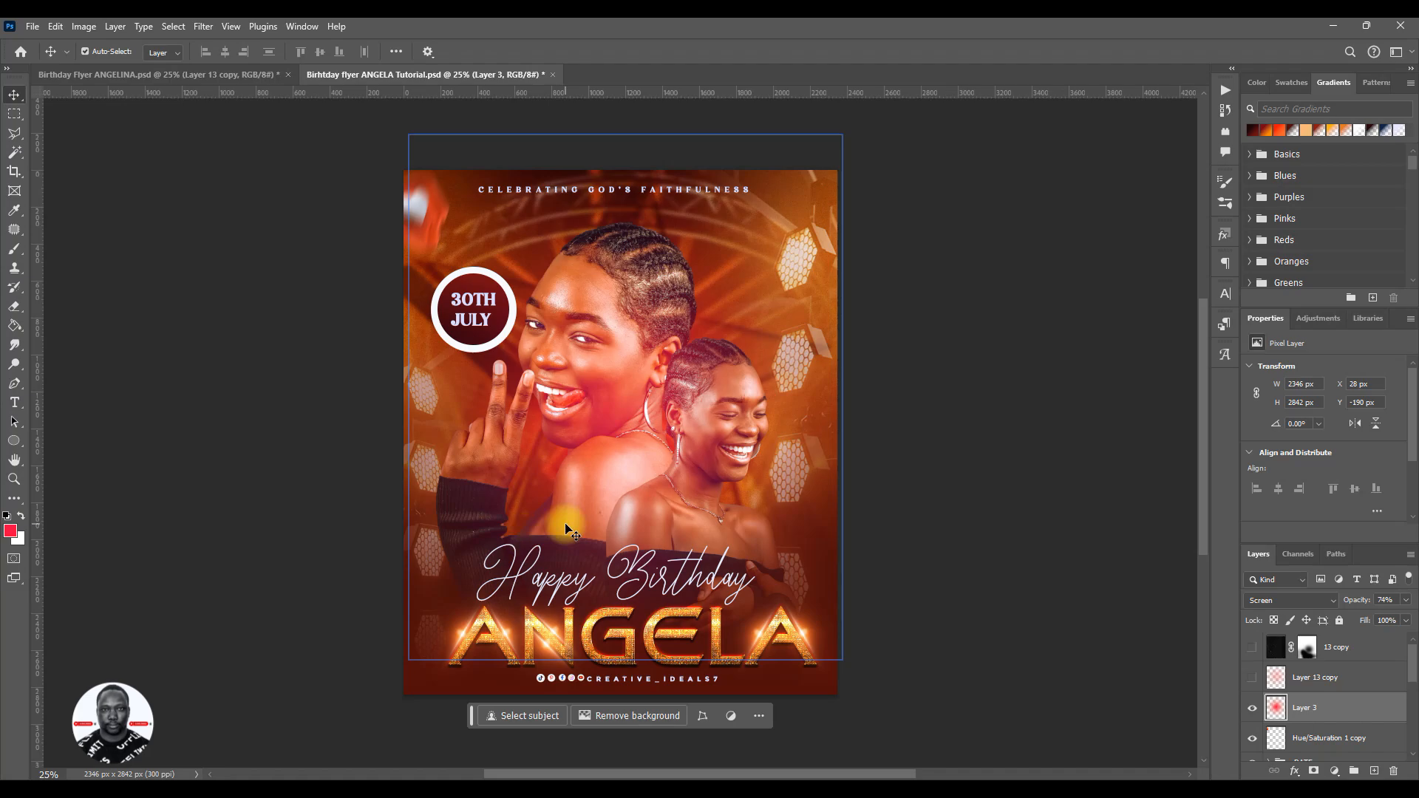
{"action": "left_click_drag", "start_coordinate": [612, 421], "coordinate": [621, 388]}
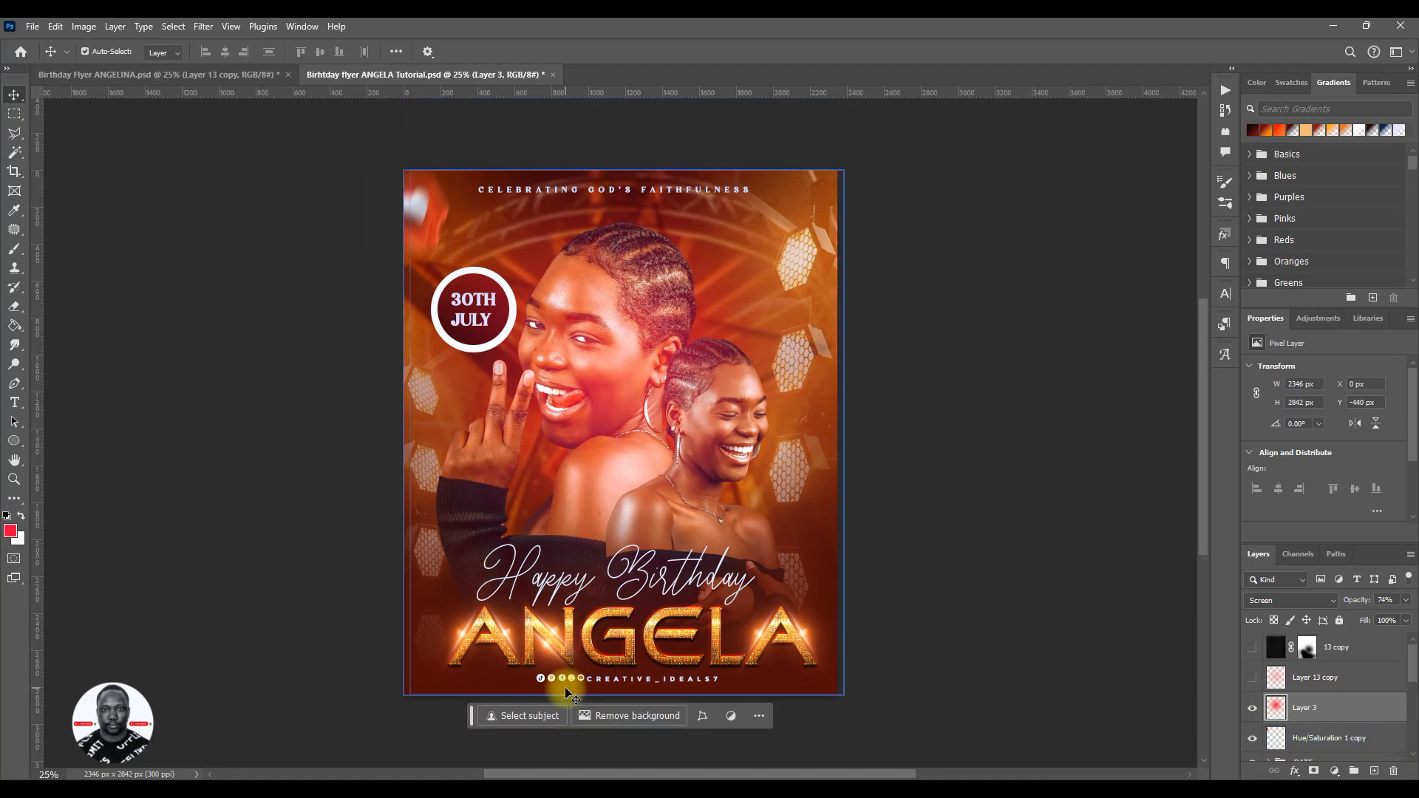
- Adjust the red glow layer's Hue/Saturation to hue +8 and saturation -2
{"action": "key", "text": "ctrl+u"}
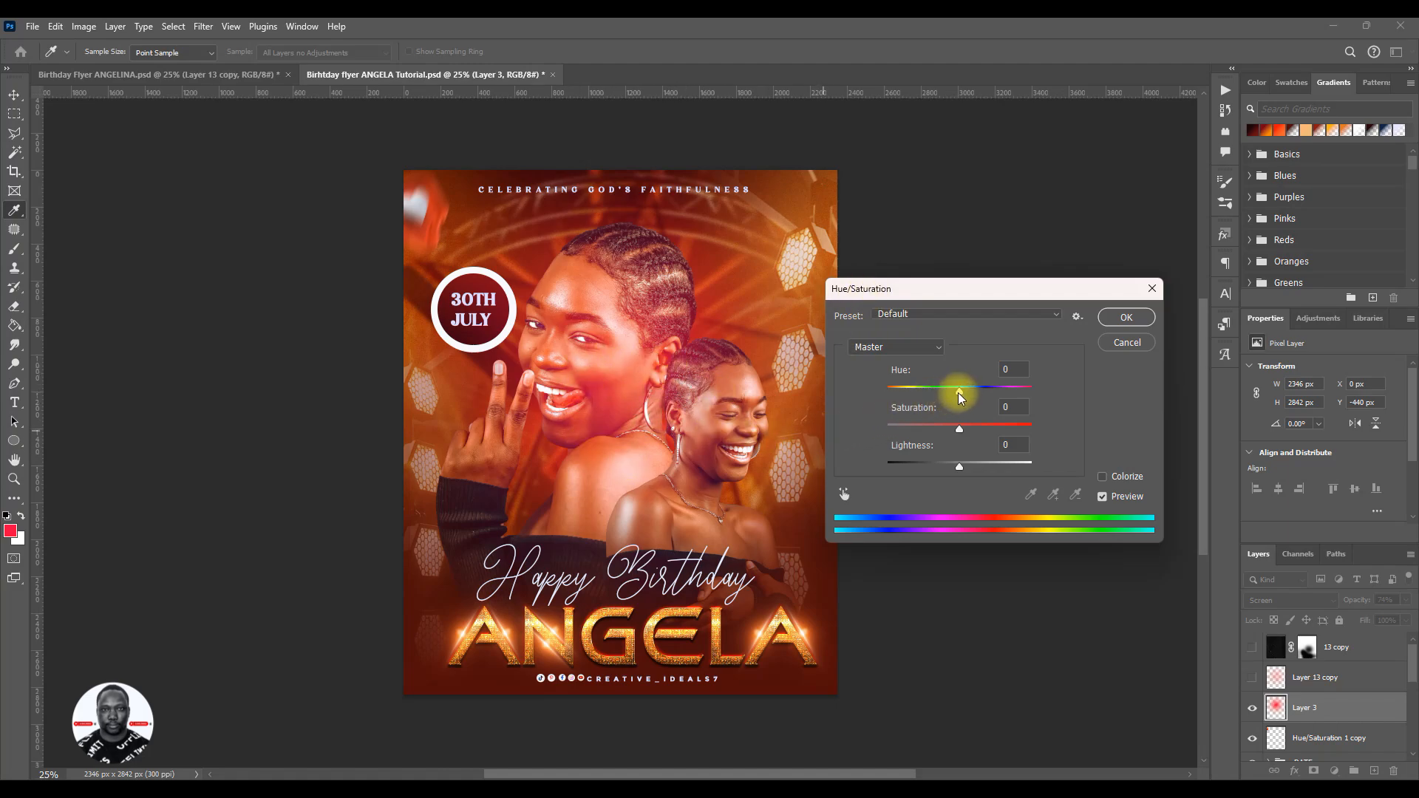
{"action": "left_click_drag", "start_coordinate": [960, 396], "coordinate": [960, 396]}
{"action": "mouse_move", "coordinate": [960, 397]}
{"action": "left_mouse_down"}
{"action": "mouse_move", "coordinate": [891, 395]}
{"action": "mouse_move", "coordinate": [1033, 397]}
{"action": "mouse_move", "coordinate": [968, 394]}
{"action": "left_mouse_up"}
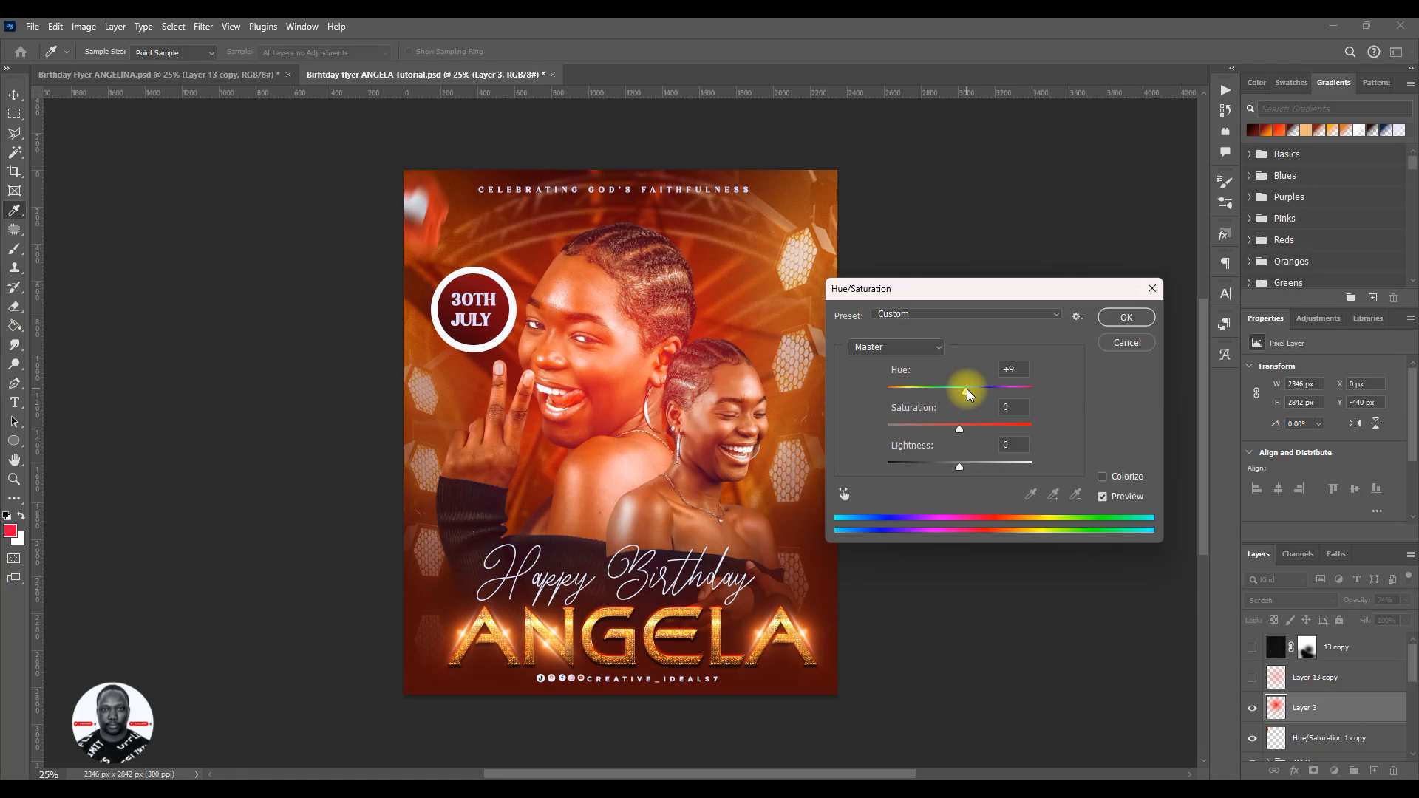
{"action": "left_click_drag", "start_coordinate": [969, 394], "coordinate": [937, 394]}
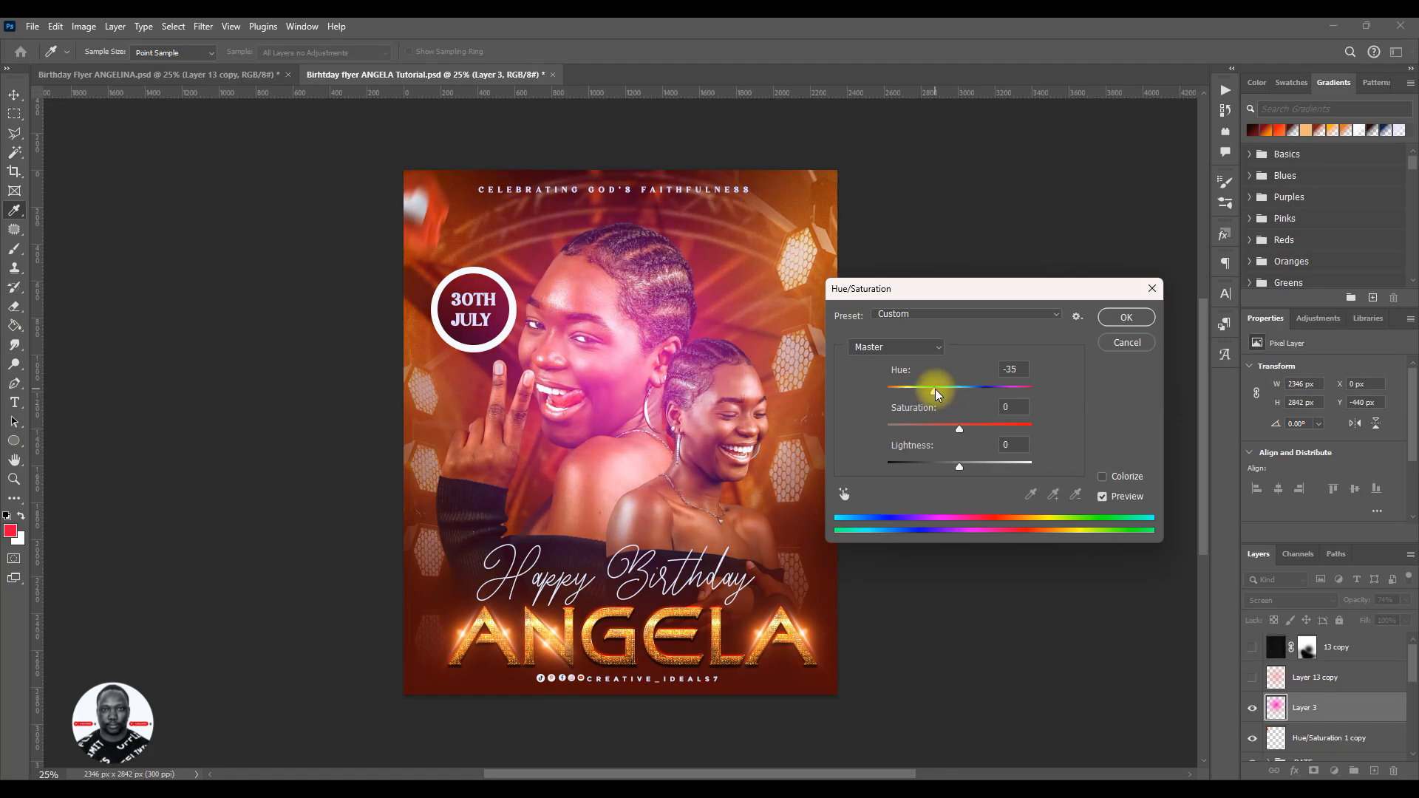
{"action": "left_click_drag", "start_coordinate": [936, 394], "coordinate": [967, 395]}
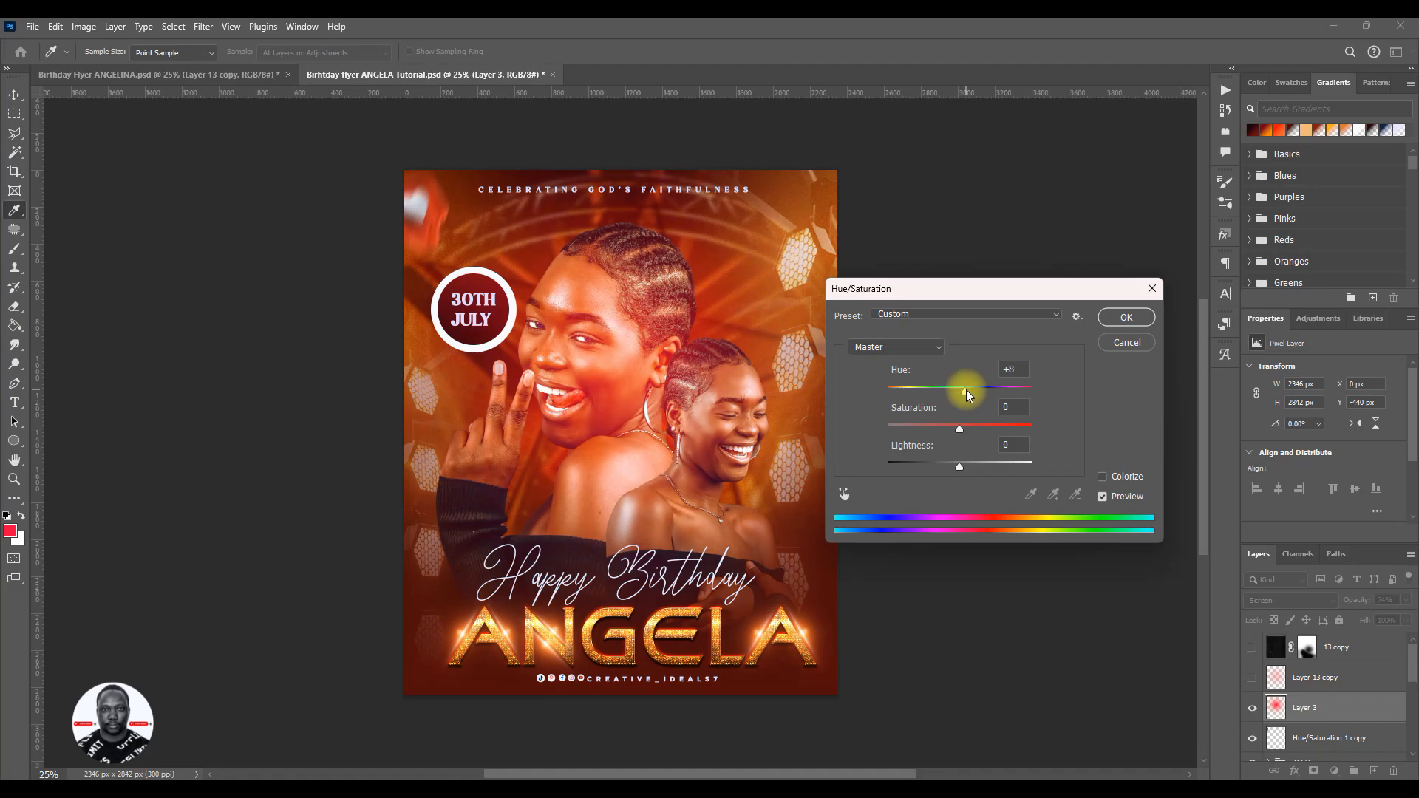
{"action": "left_click_drag", "start_coordinate": [968, 396], "coordinate": [963, 432]}
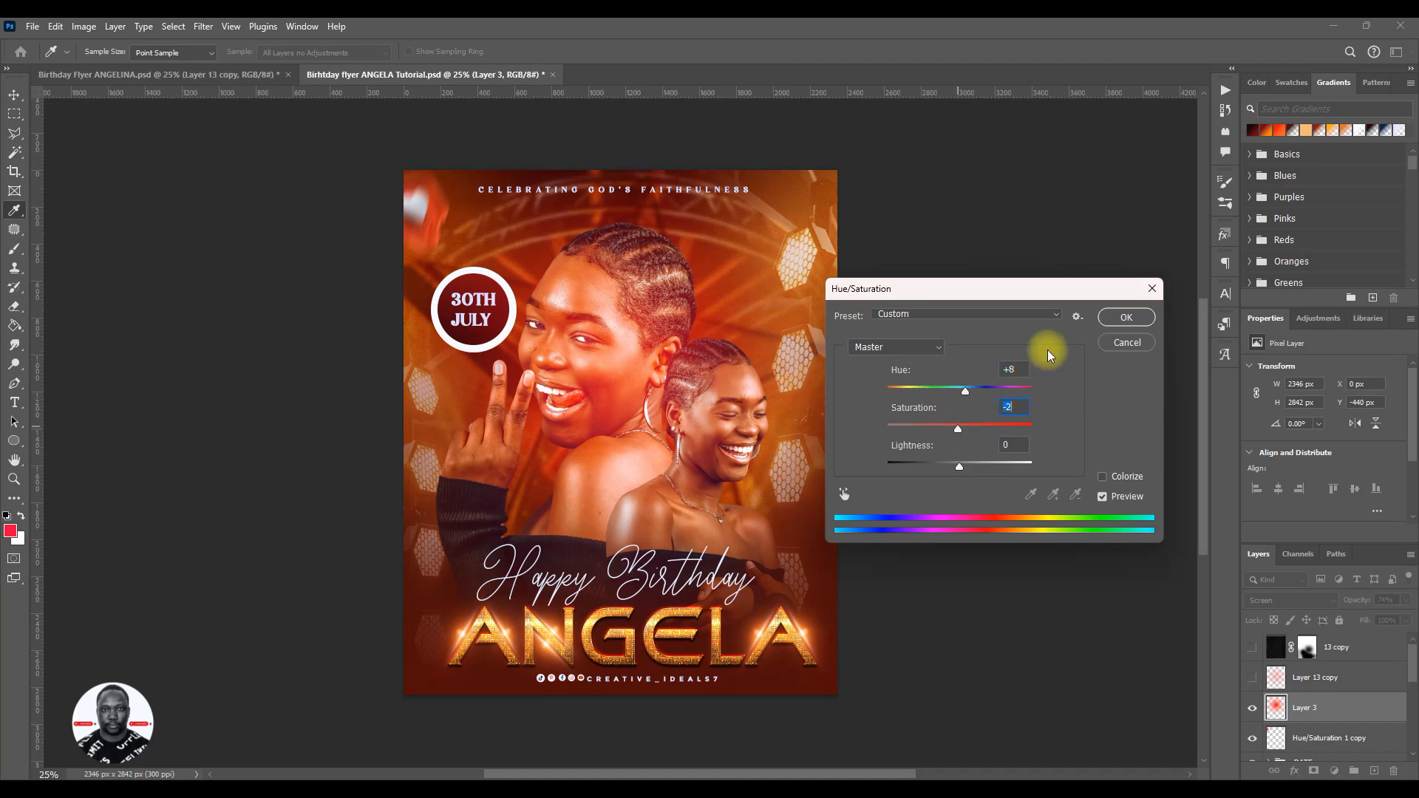
{"action": "left_click", "coordinate": [1123, 317]}
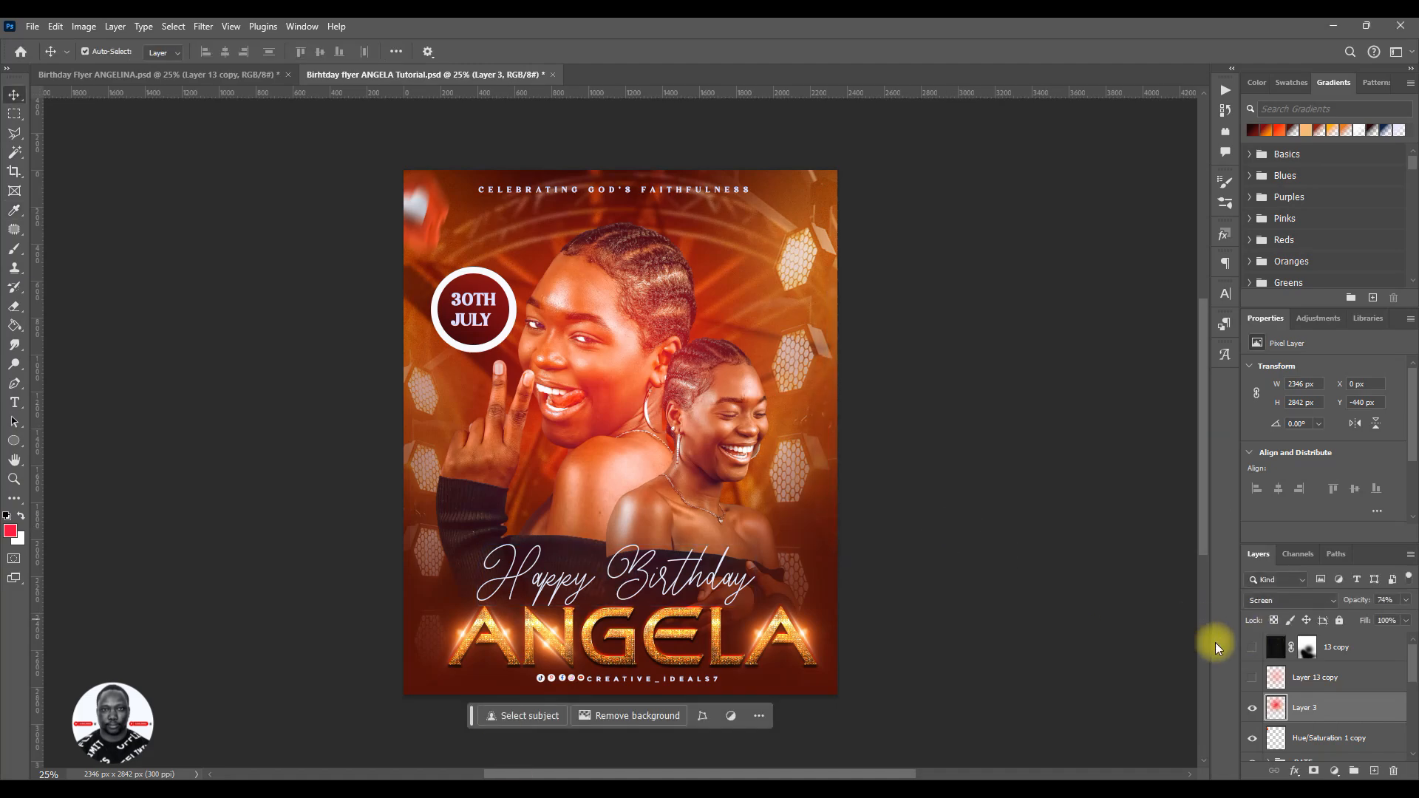
- Nudge the glow slightly over the larger portrait and lower its layer opacity to 60%
{"action": "mouse_move", "coordinate": [613, 378]}
{"action": "left_mouse_down"}
{"action": "mouse_move", "coordinate": [628, 411]}
{"action": "mouse_move", "coordinate": [617, 383]}
{"action": "left_mouse_up"}
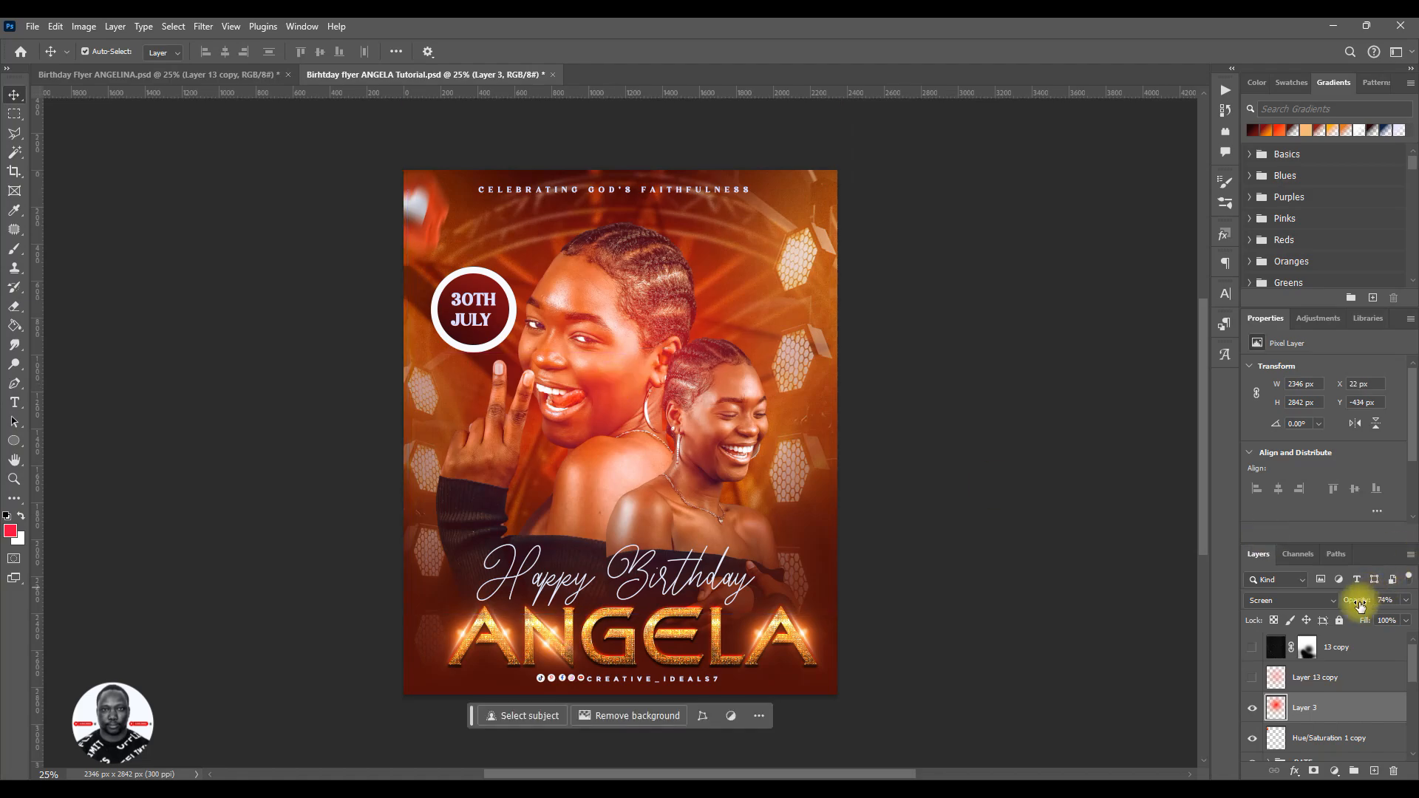
{"action": "left_click_drag", "start_coordinate": [1361, 606], "coordinate": [1352, 607]}
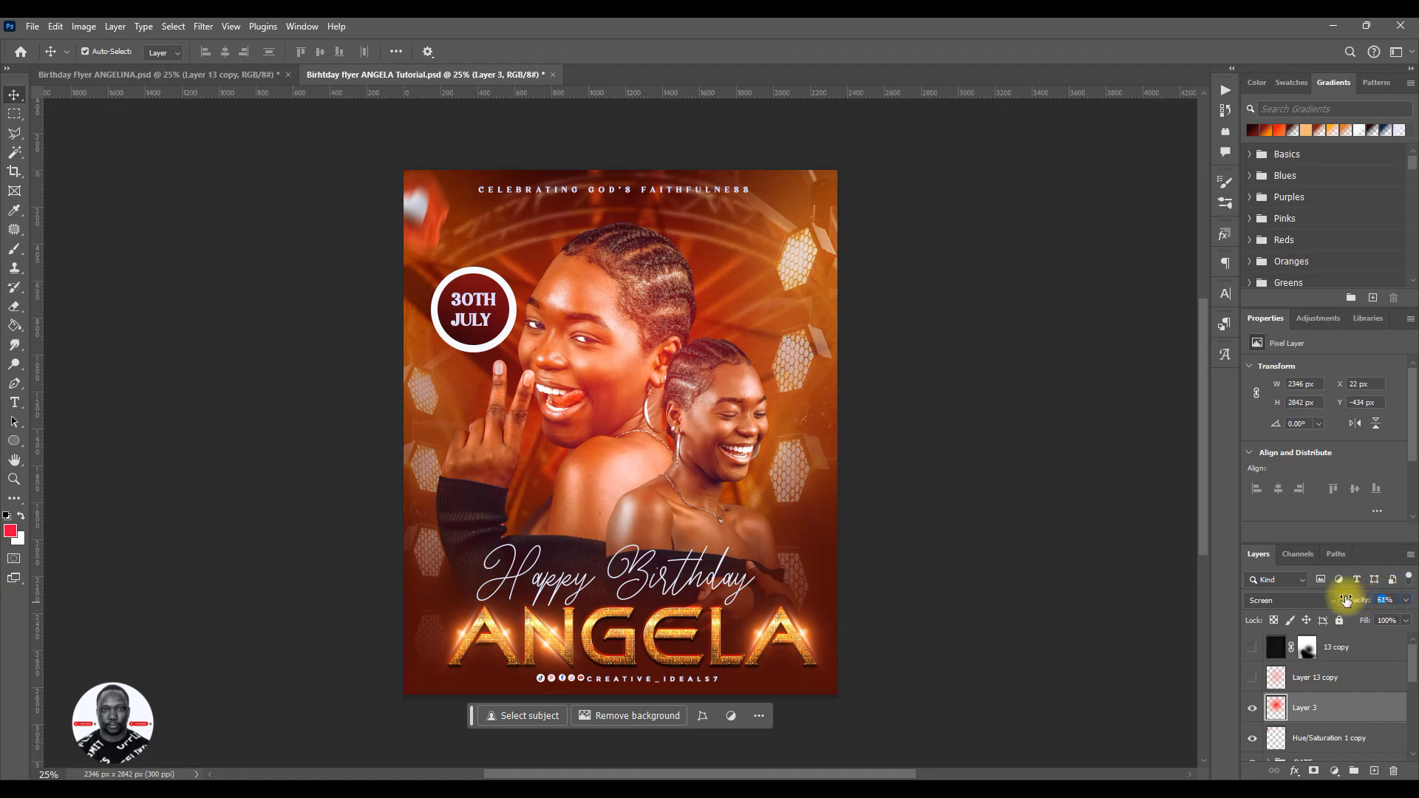
{"action": "left_click_drag", "start_coordinate": [1345, 600], "coordinate": [1344, 599]}
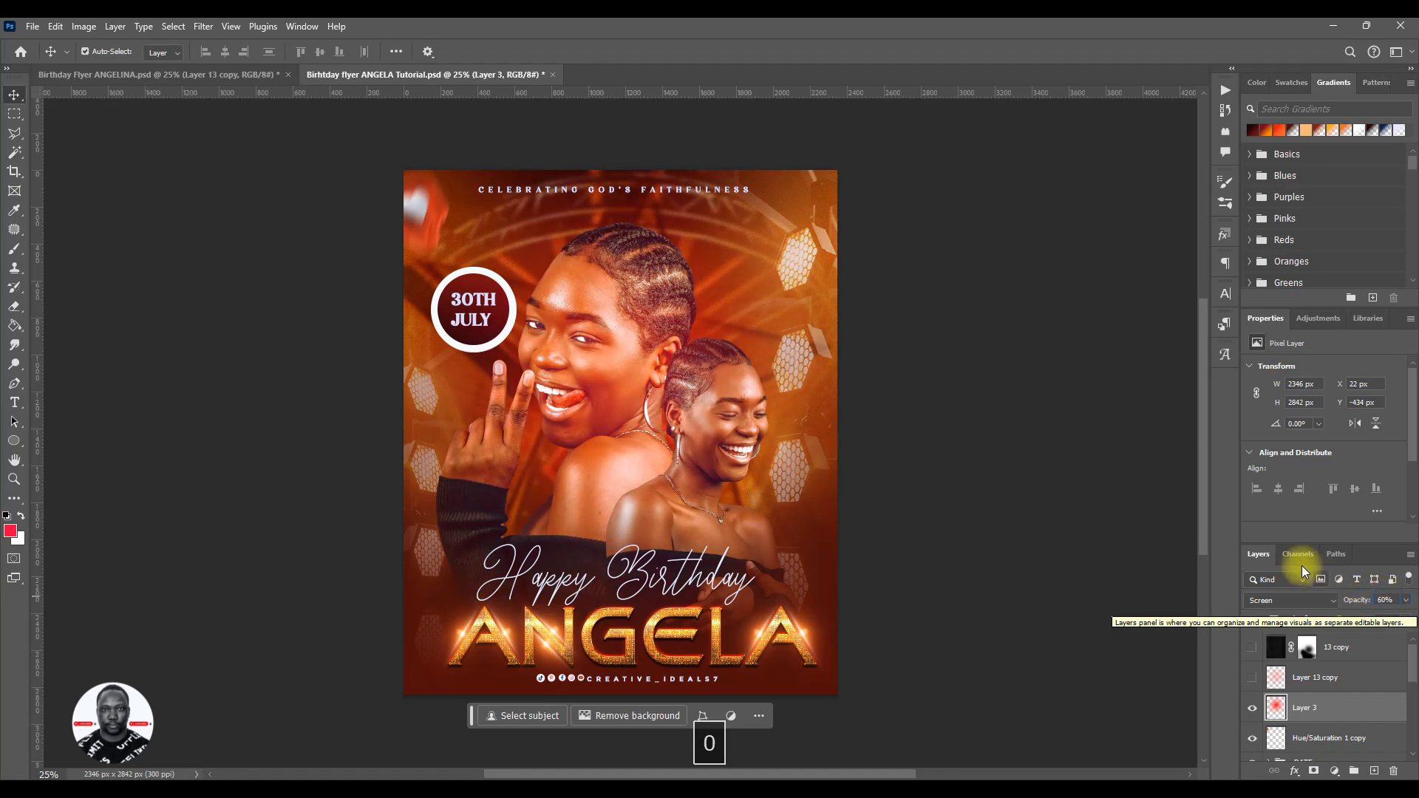
- Scale the glow up to about 108.65% with Free Transform and shift it upward over the portraits
{"action": "key", "text": "ctrl+t"}
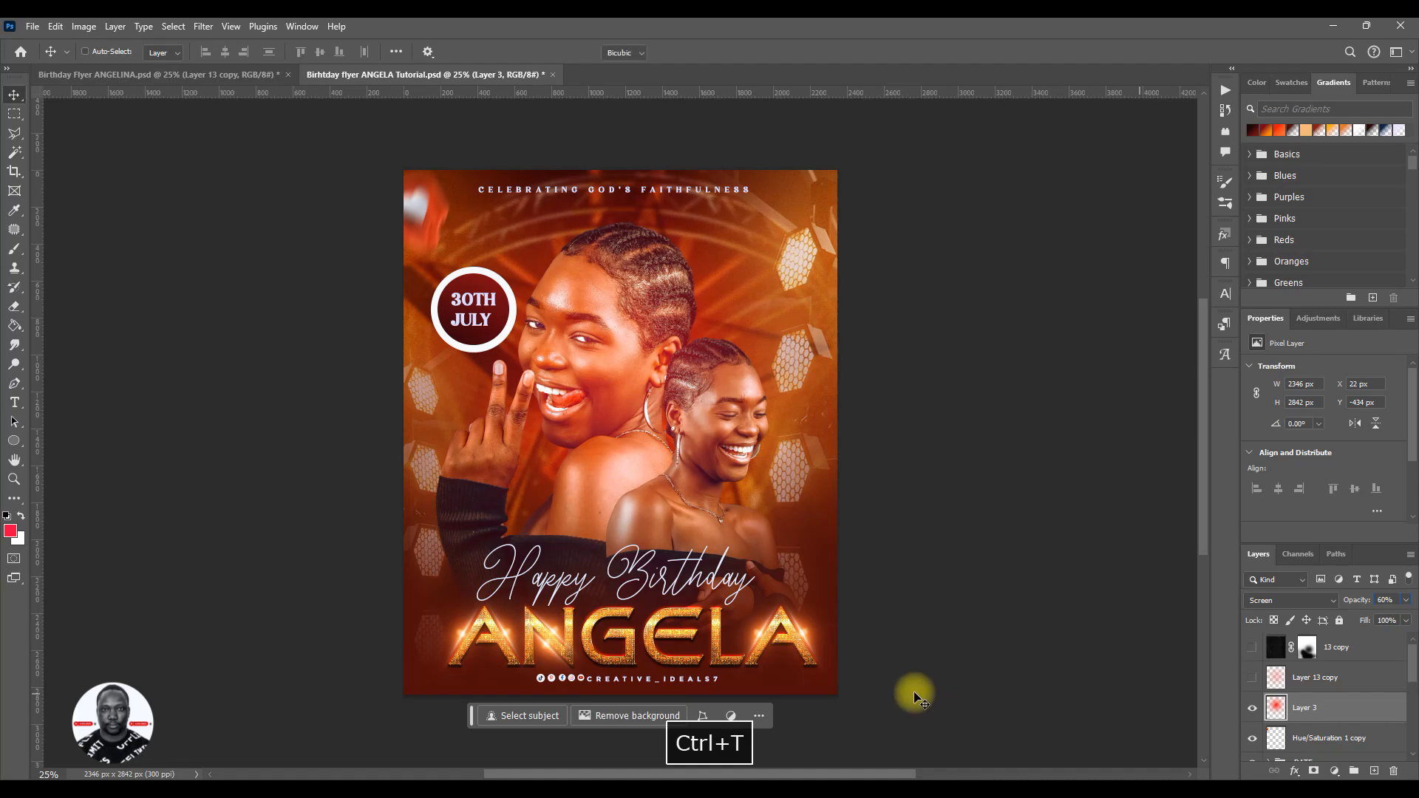
{"action": "left_click_drag", "start_coordinate": [841, 614], "coordinate": [875, 656]}
{"action": "mouse_move", "coordinate": [689, 436]}
{"action": "left_mouse_down"}
{"action": "mouse_move", "coordinate": [534, 431]}
{"action": "mouse_move", "coordinate": [526, 526]}
{"action": "mouse_move", "coordinate": [749, 550]}
{"action": "mouse_move", "coordinate": [678, 418]}
{"action": "mouse_move", "coordinate": [681, 431]}
{"action": "left_mouse_up"}
{"action": "mouse_move", "coordinate": [871, 369]}
{"action": "left_mouse_down"}
{"action": "mouse_move", "coordinate": [855, 365]}
{"action": "mouse_move", "coordinate": [874, 370]}
{"action": "left_mouse_up"}
{"action": "left_click_drag", "start_coordinate": [761, 426], "coordinate": [774, 397]}
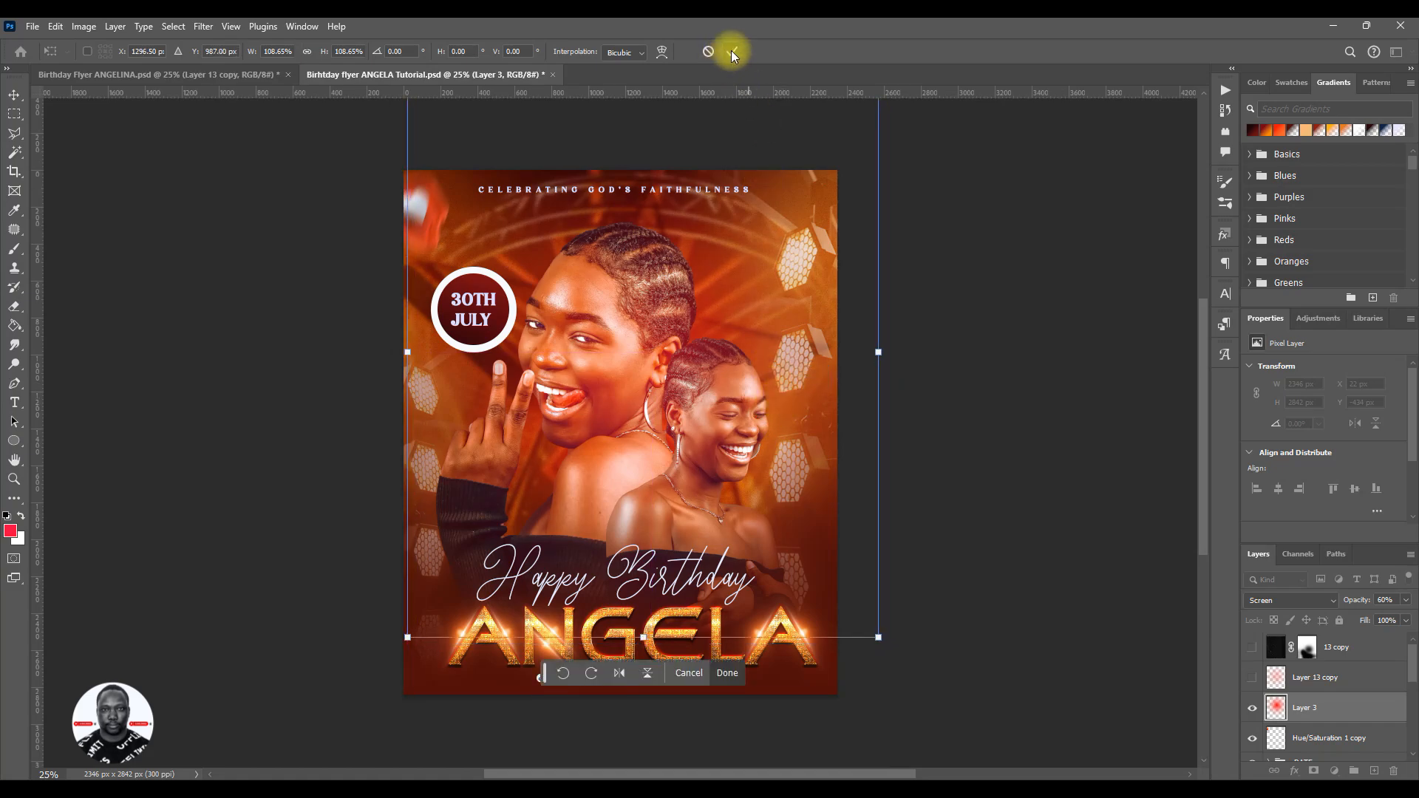
{"action": "left_click", "coordinate": [732, 52]}
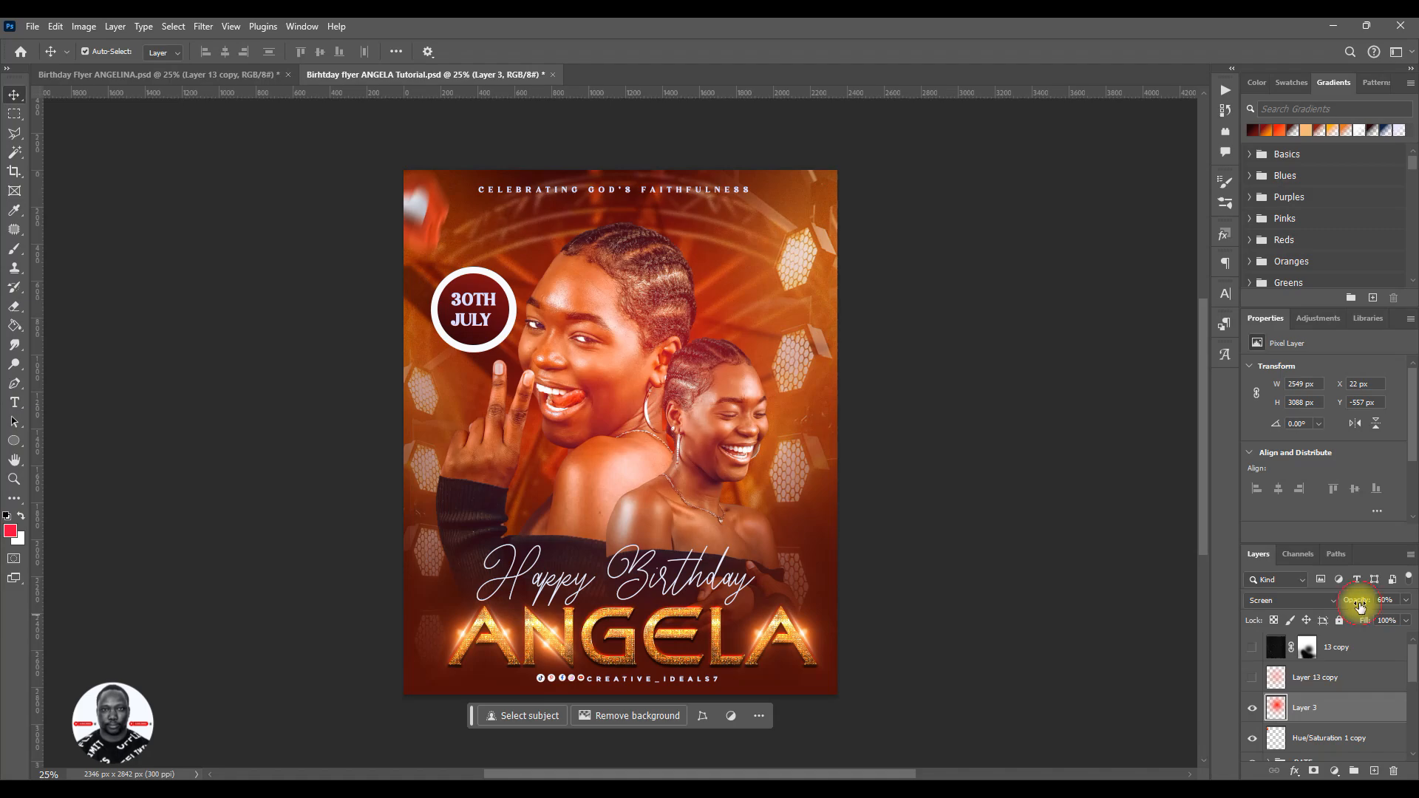
{"action": "left_click_drag", "start_coordinate": [1360, 606], "coordinate": [1361, 605]}
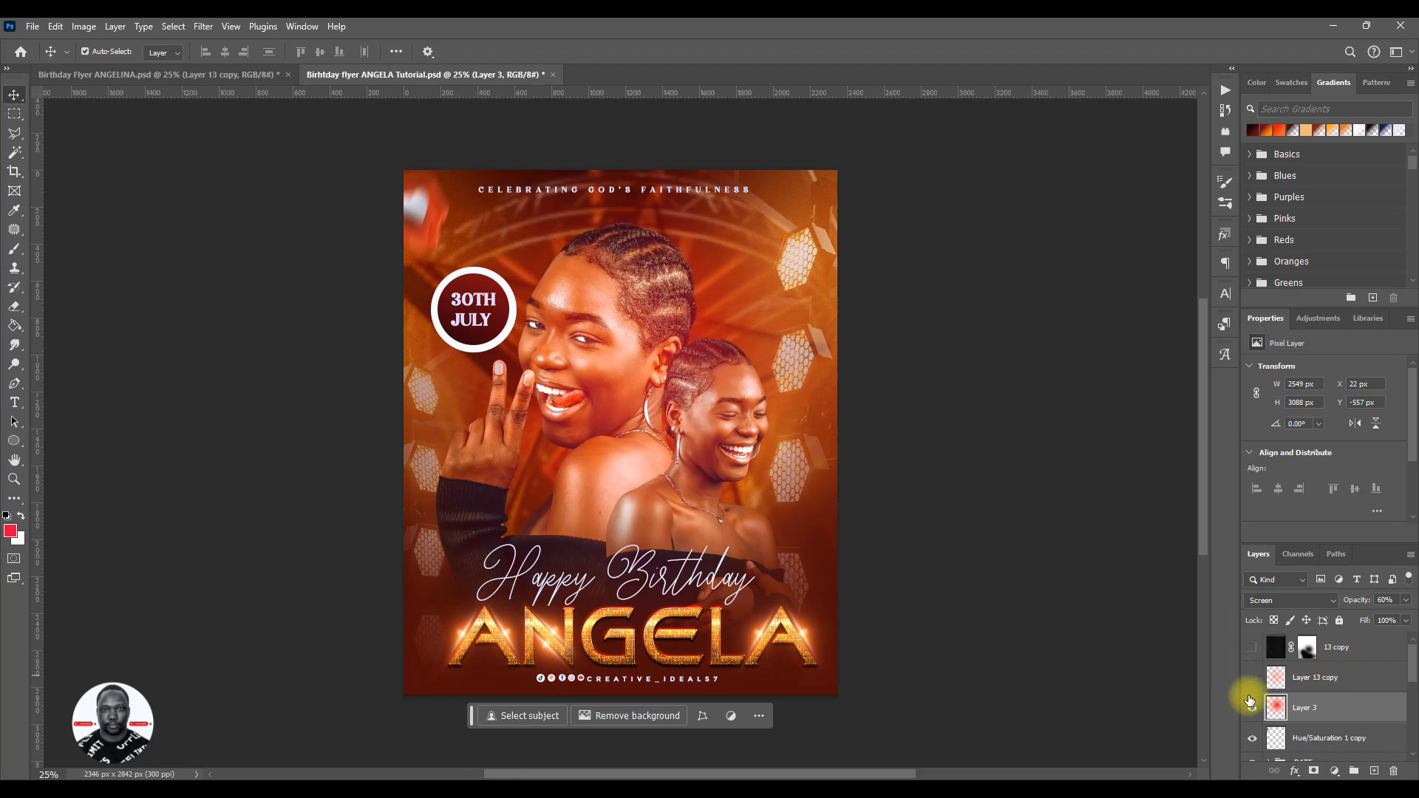
- Compare the new glow on Layer 3 with the reference glow on Layer 13 copy by toggling their visibility
{"action": "left_click", "coordinate": [1252, 680]}
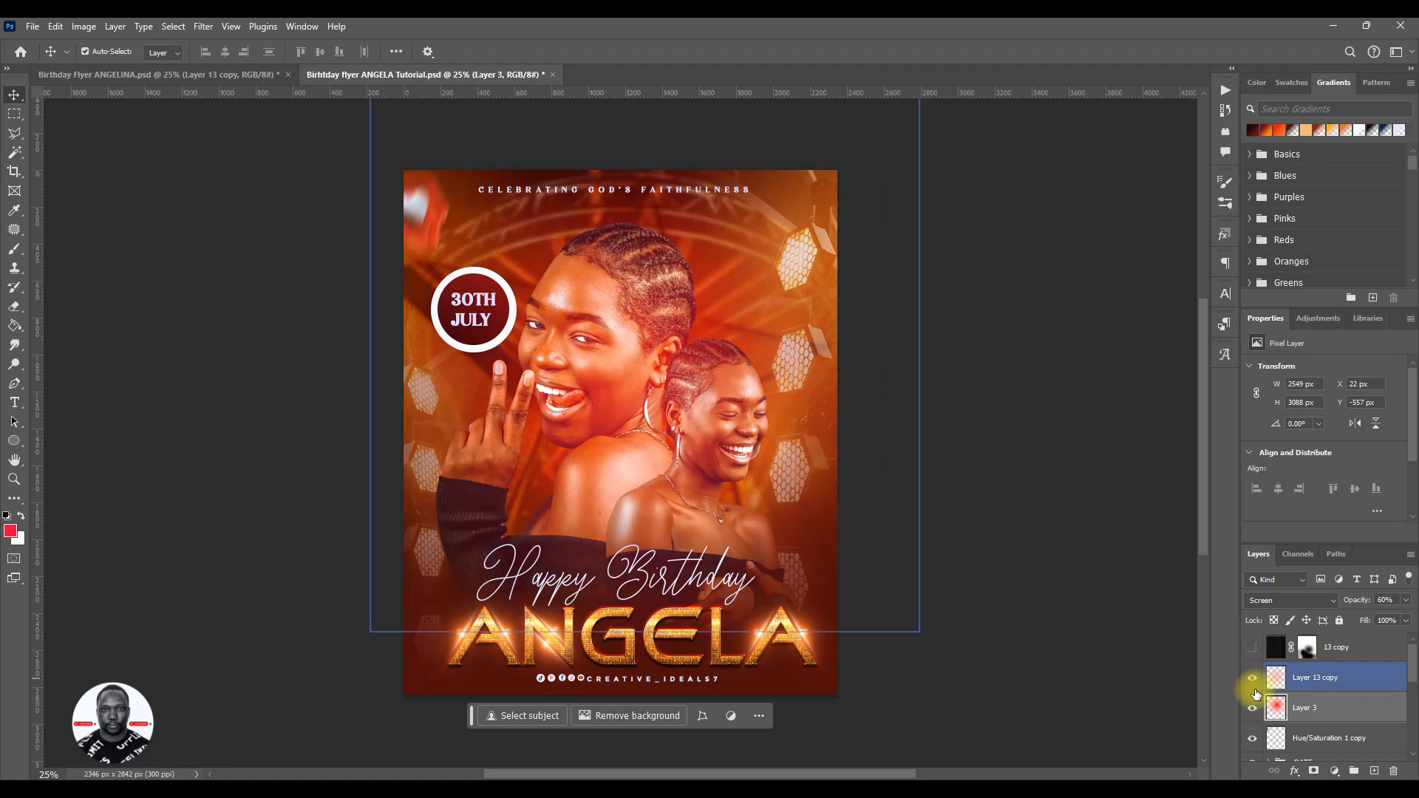
{"action": "left_click", "coordinate": [1254, 710]}
{"action": "left_click", "coordinate": [1254, 710]}
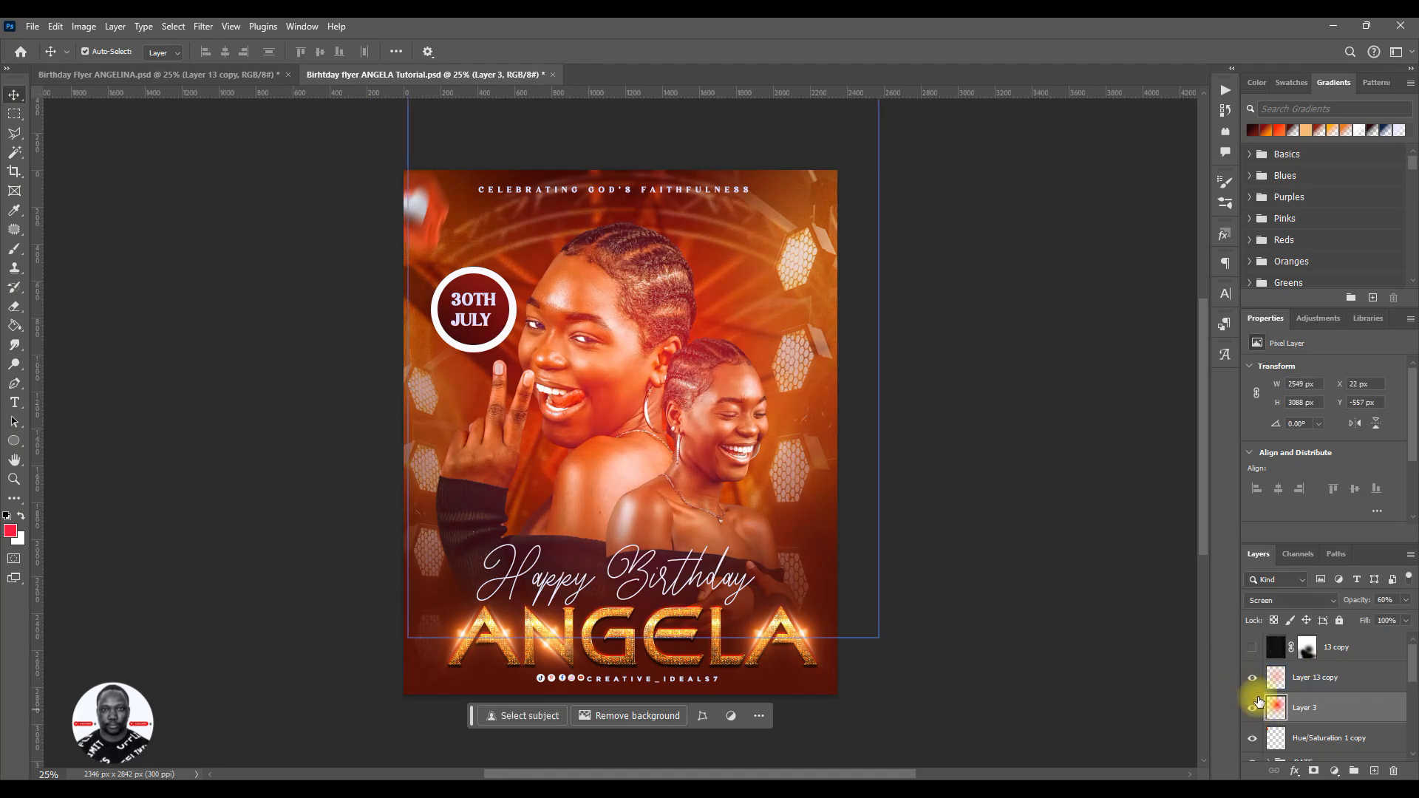
{"action": "left_click", "coordinate": [1257, 680]}
{"action": "left_click", "coordinate": [1252, 678]}
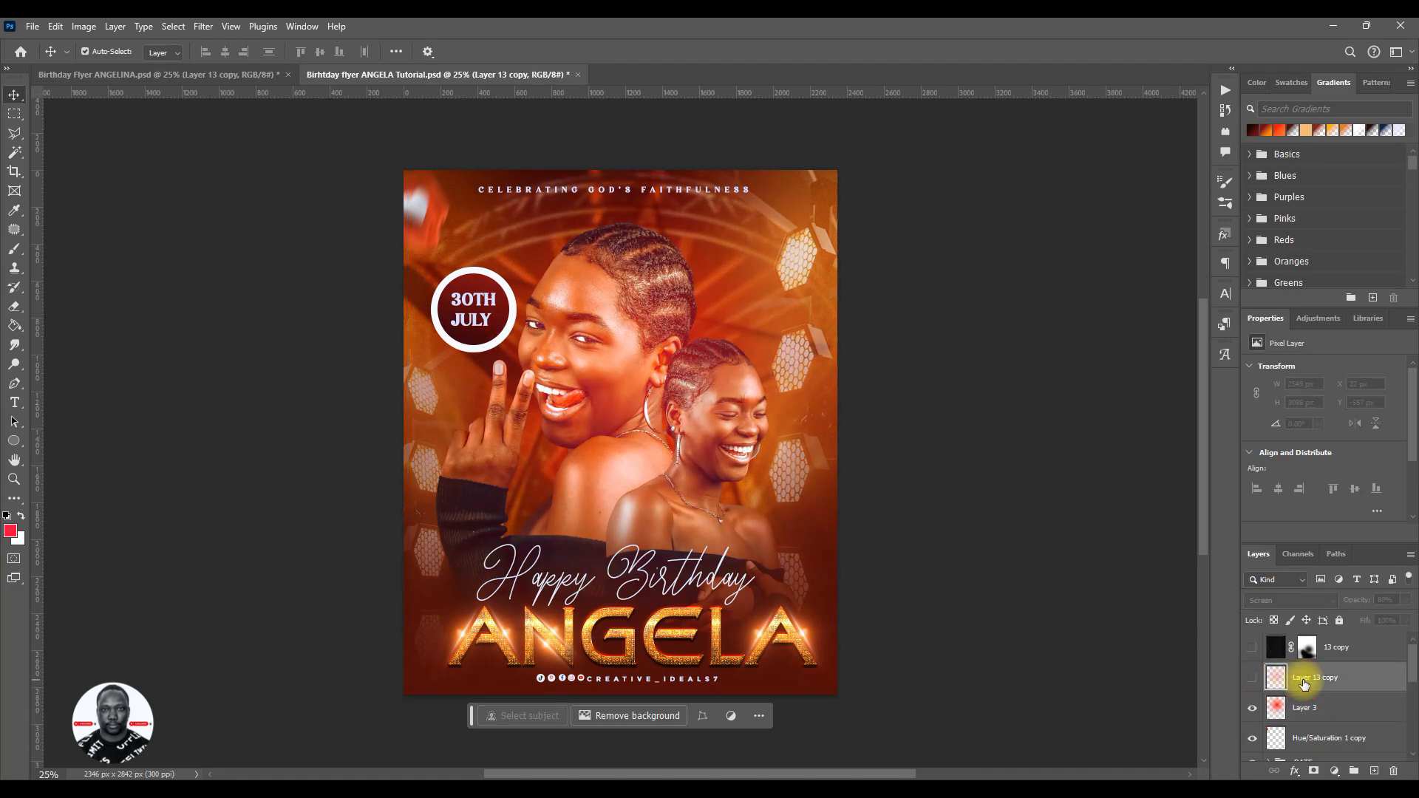
{"action": "left_click", "coordinate": [1308, 708]}
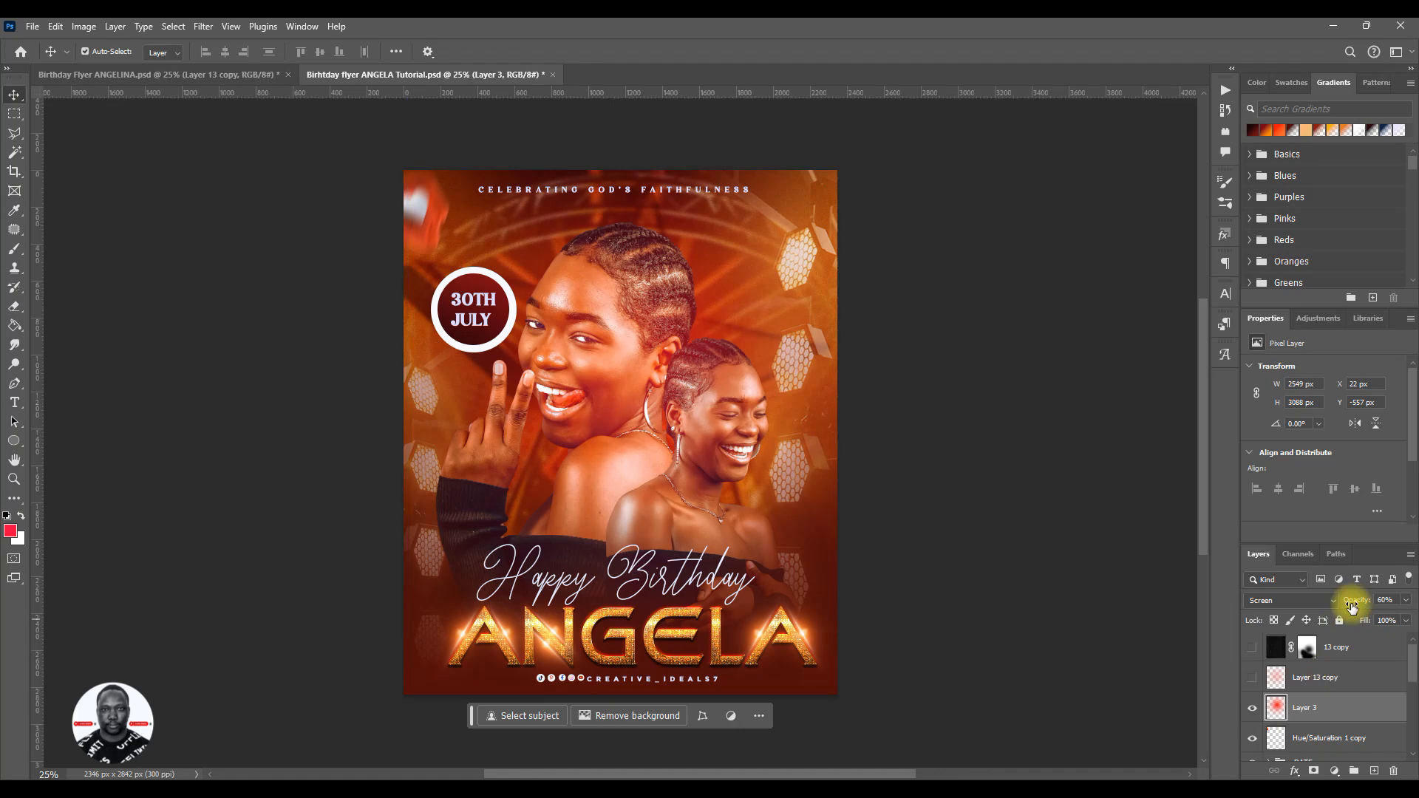
{"action": "left_click_drag", "start_coordinate": [1352, 607], "coordinate": [1352, 607]}
- Show the 13 copy texture layer again and save the flyer
{"action": "key", "text": "ctrl+s"}
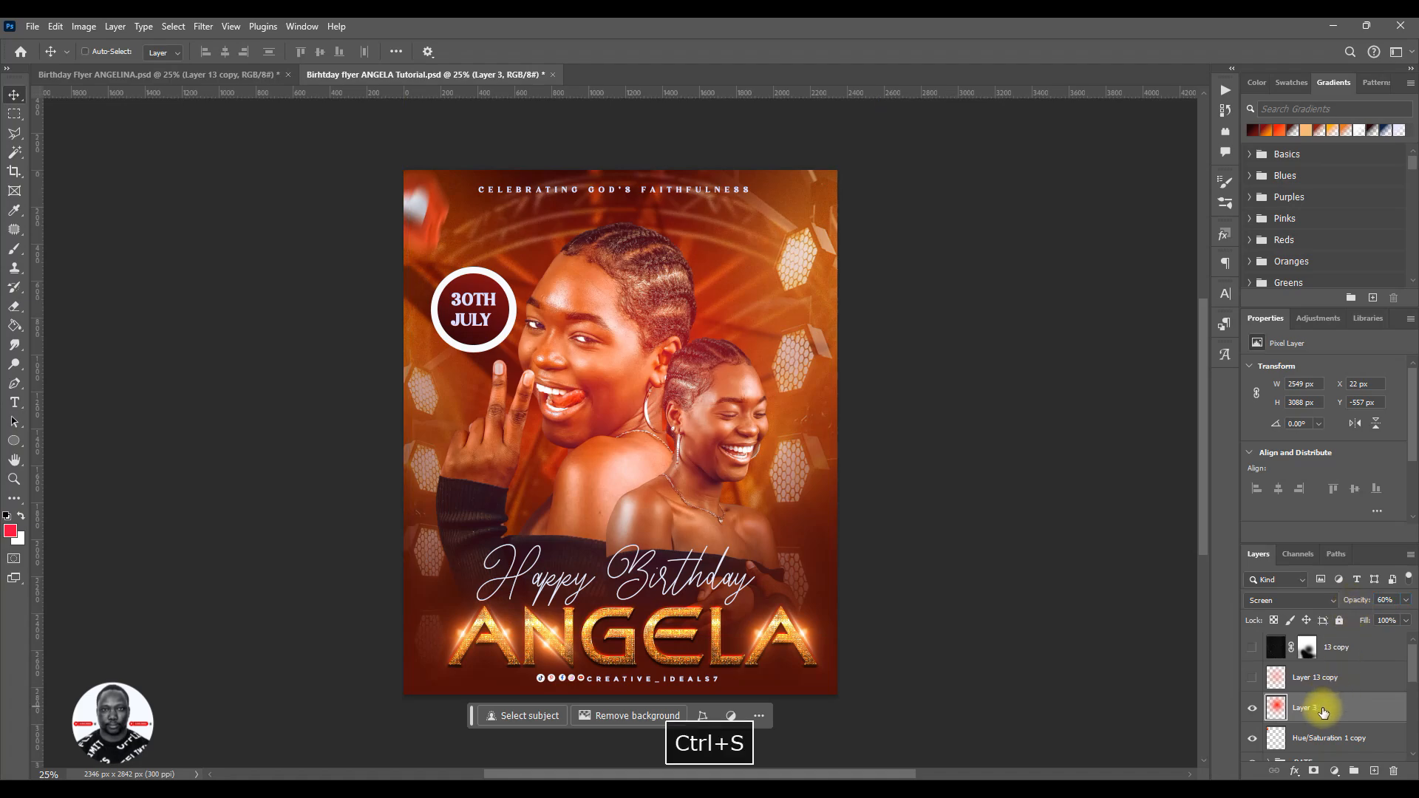
{"action": "left_click", "coordinate": [1253, 648]}
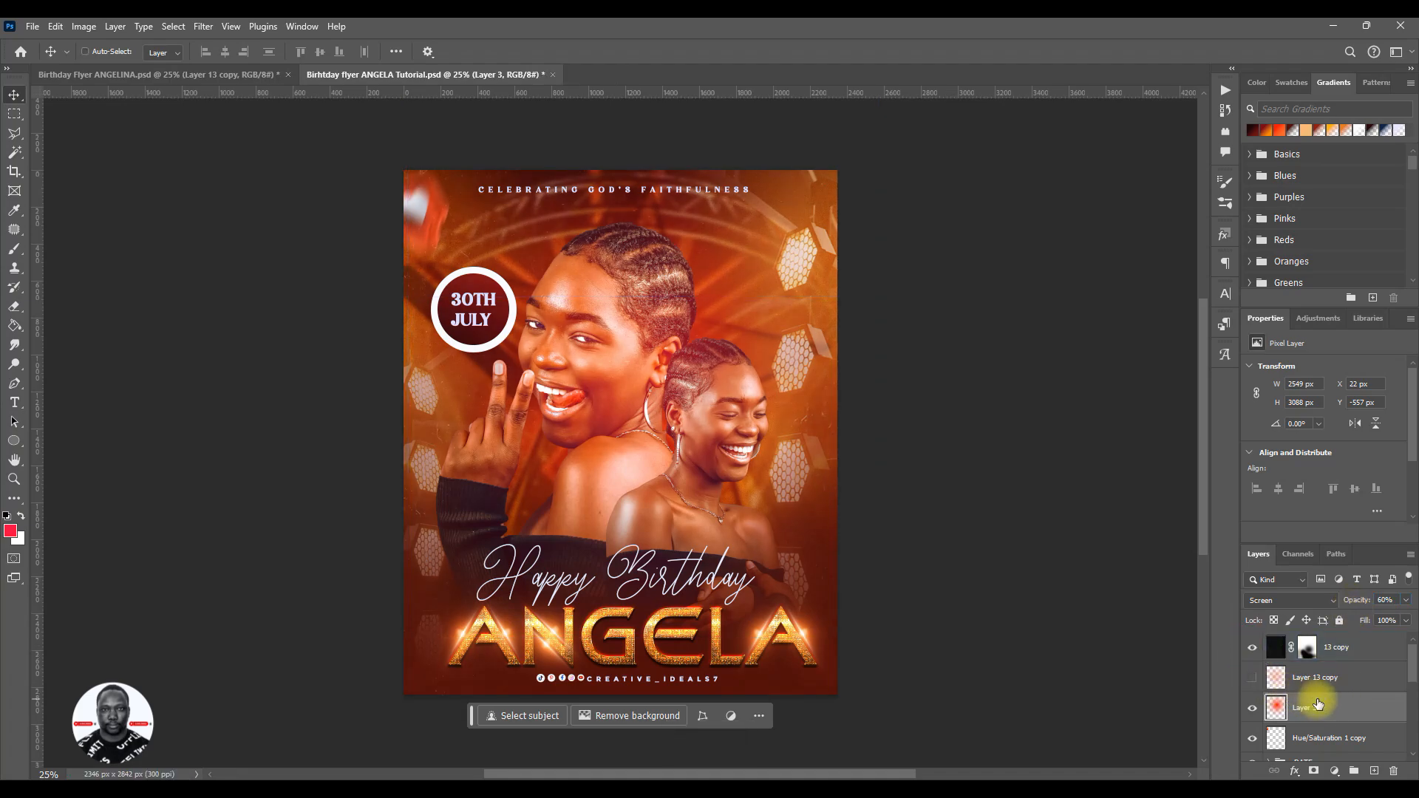
{"action": "key", "text": "ctrl+s"}
{"action": "left_click", "coordinate": [510, 422]}
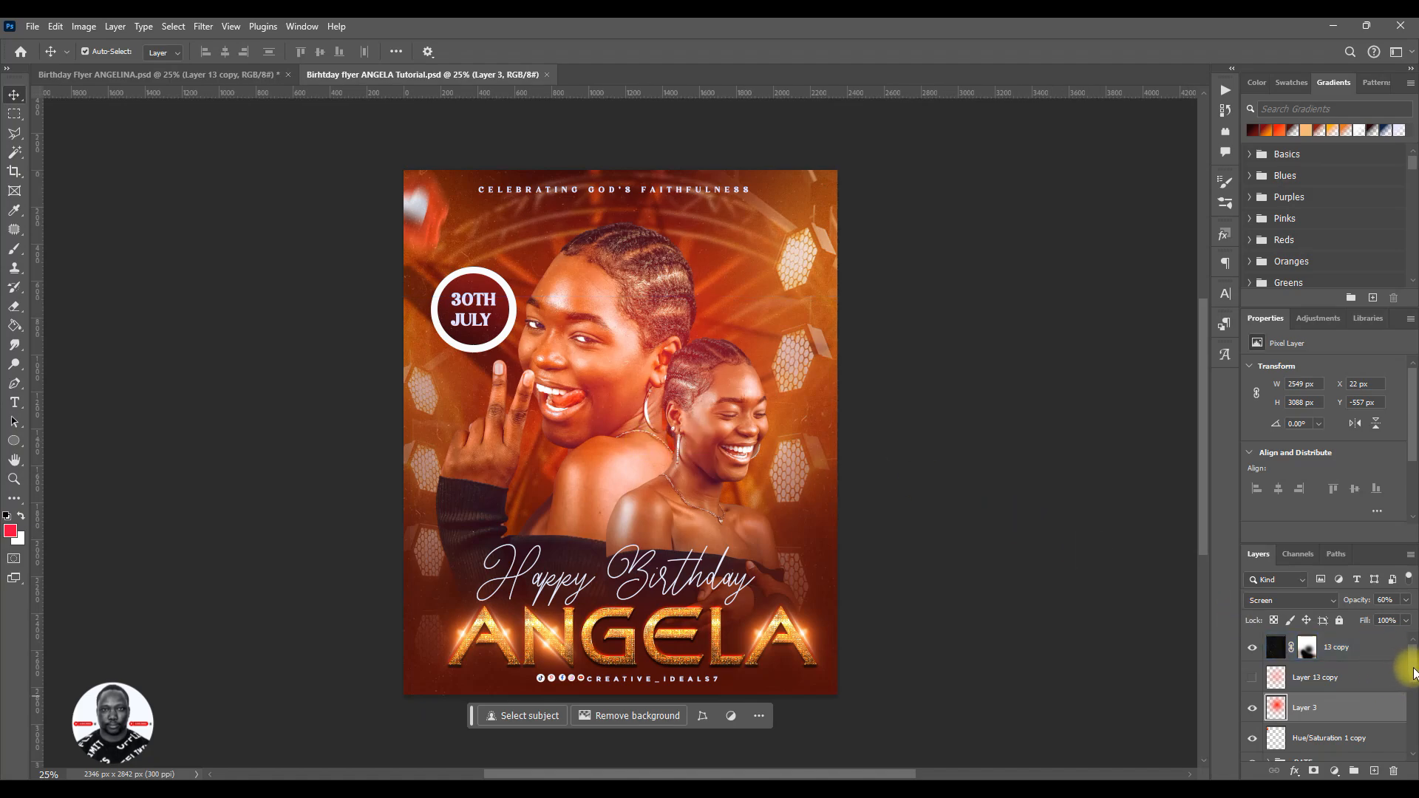
- Stamp all visible layers into a new merged layer directly above the 13 copy layer
{"action": "mouse_move", "coordinate": [1414, 673]}
{"action": "left_mouse_down"}
{"action": "mouse_move", "coordinate": [1414, 691]}
{"action": "mouse_move", "coordinate": [1413, 661]}
{"action": "left_mouse_up"}
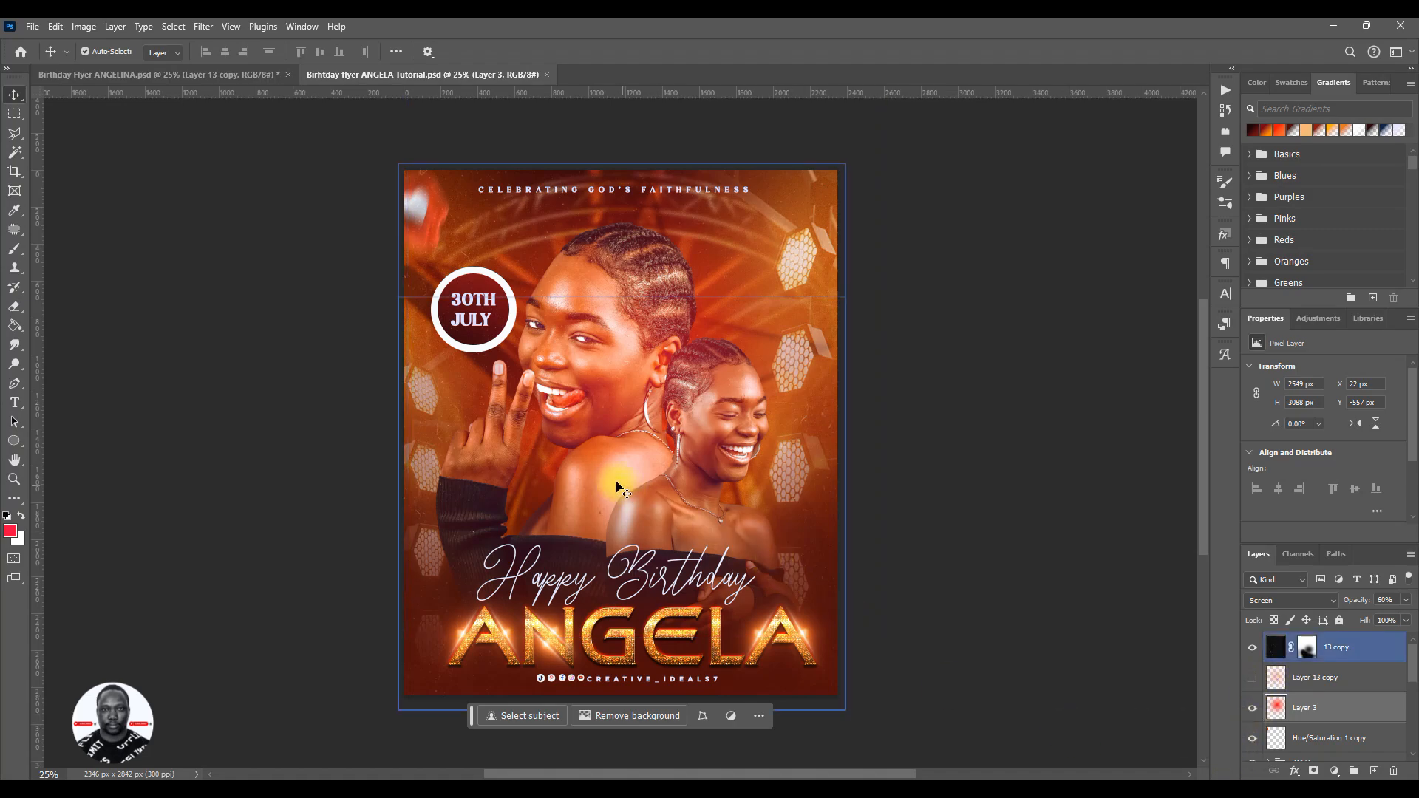
{"action": "left_click", "coordinate": [1260, 677]}
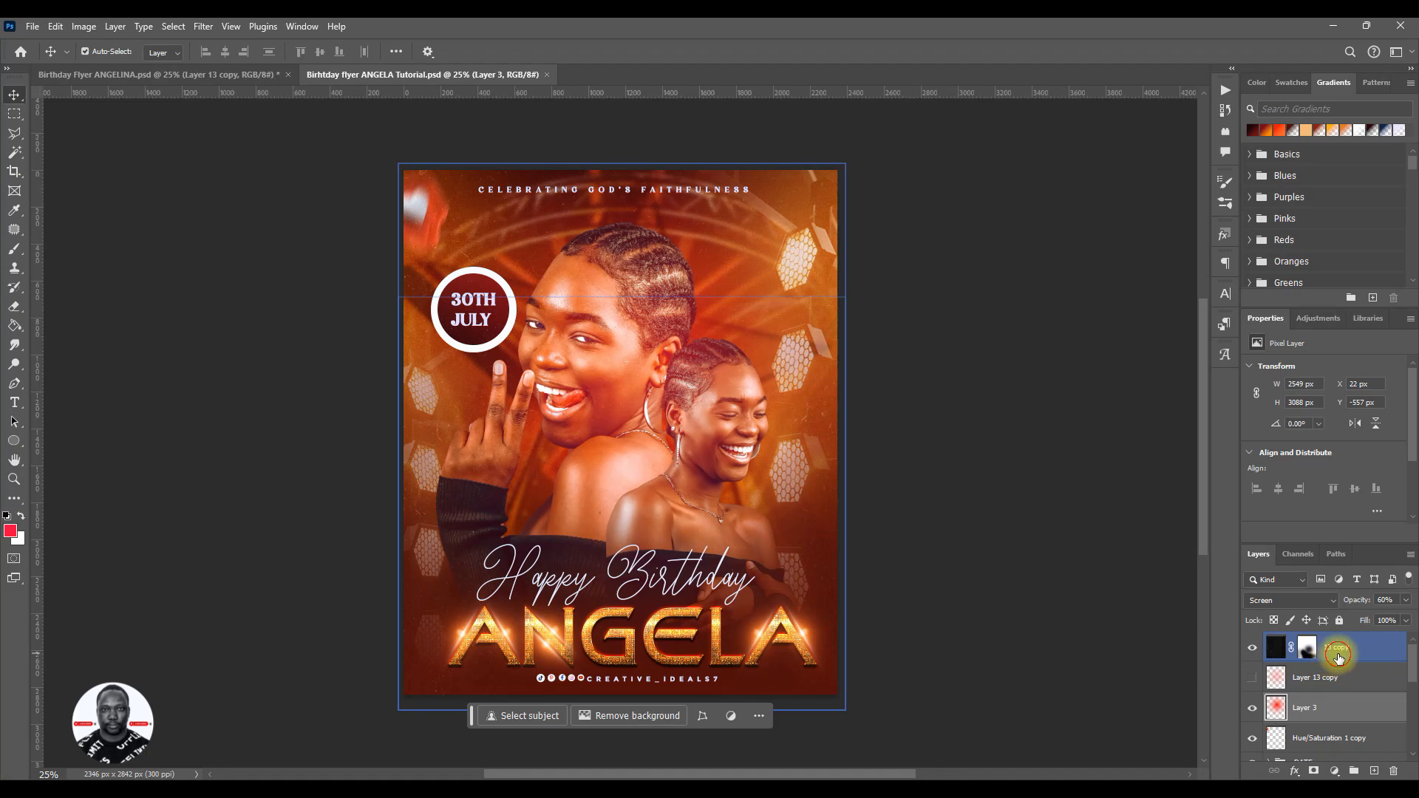
{"action": "left_click", "coordinate": [1338, 656]}
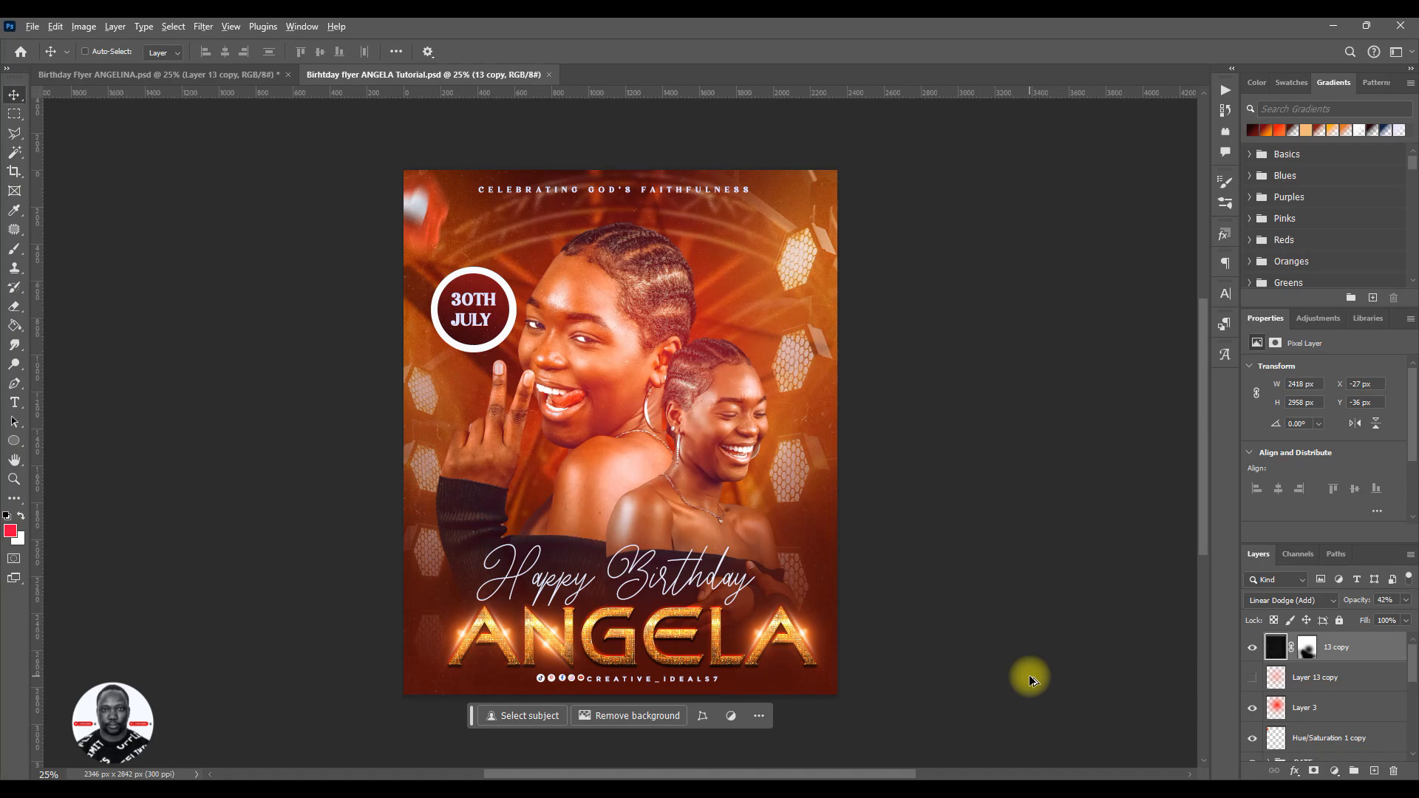
{"action": "key", "text": "ctrl+alt+shift+e"}
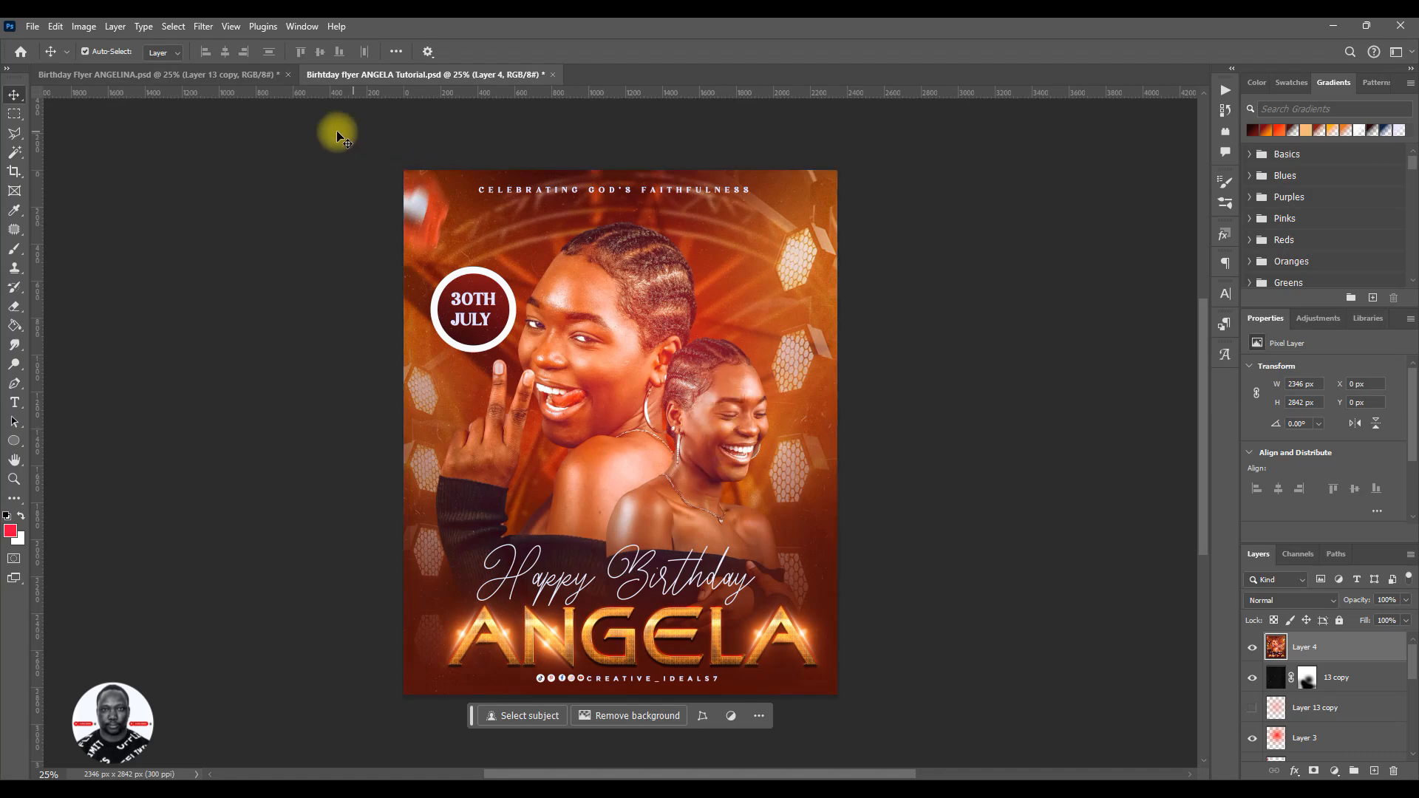
- Try the Camera Raw Filter on the merged layer and undo it
{"action": "left_click", "coordinate": [204, 28]}
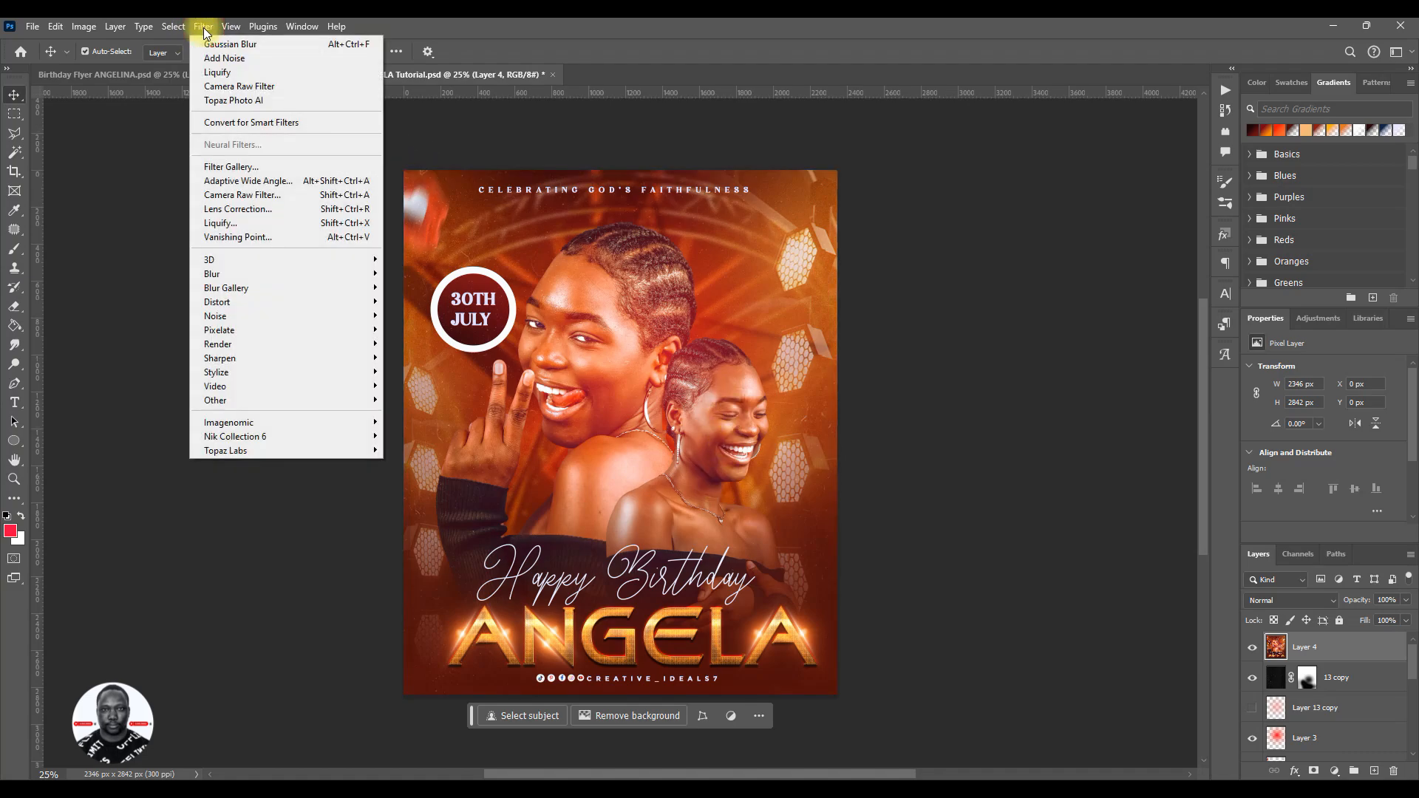
{"action": "left_click", "coordinate": [219, 88]}
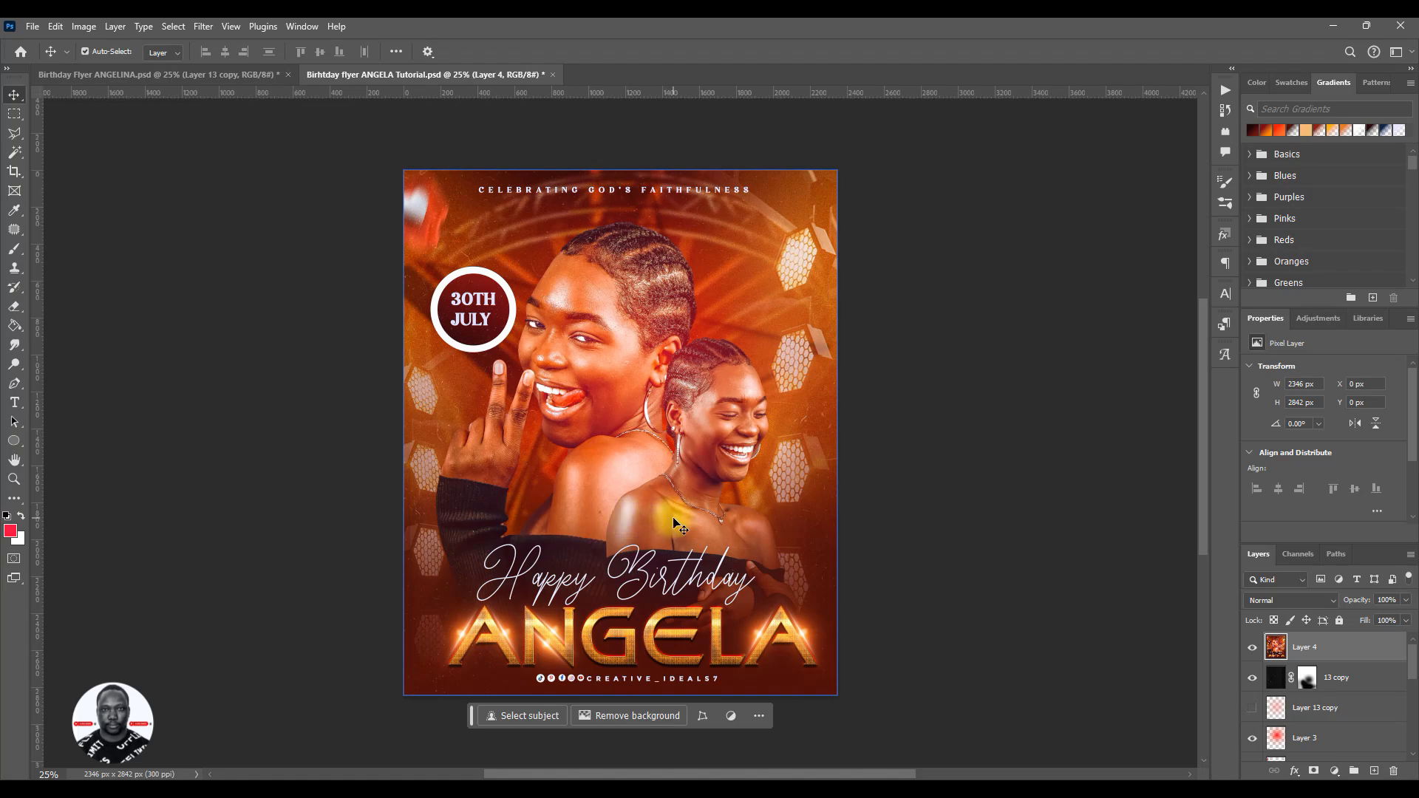
{"action": "key", "text": "ctrl"}
{"action": "key", "text": "ctrl+z"}
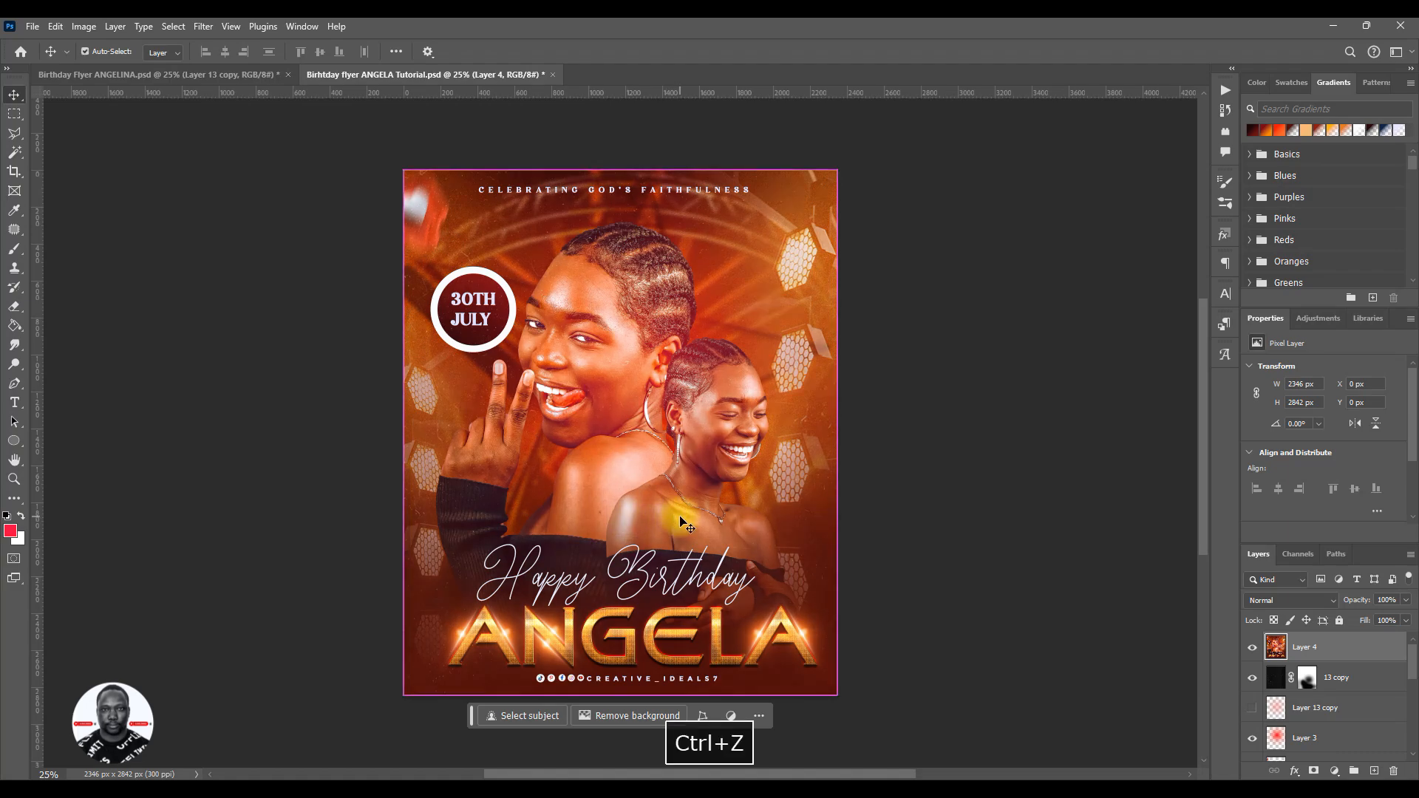
{"action": "left_click", "coordinate": [209, 33]}
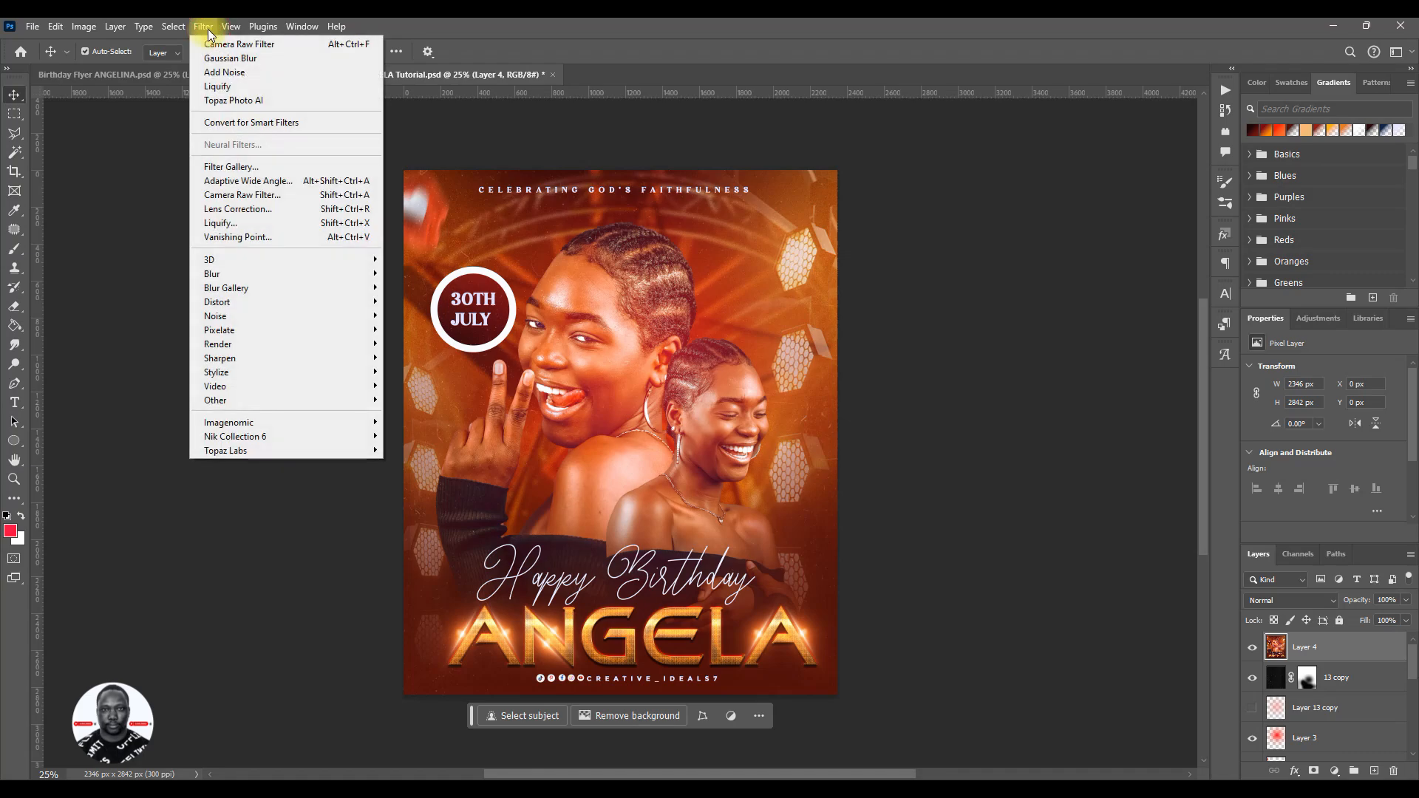
{"action": "left_click", "coordinate": [235, 196]}
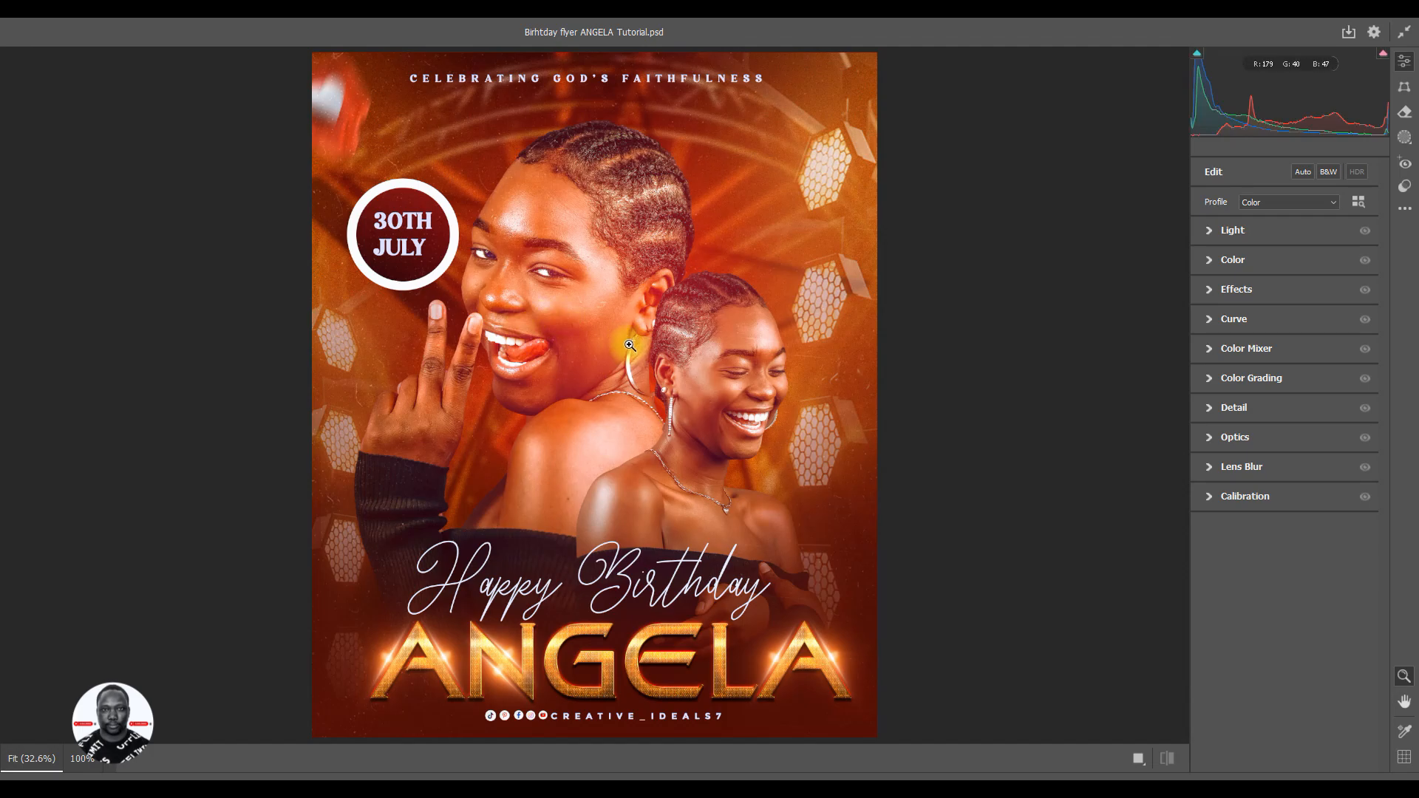
{"action": "mouse_move", "coordinate": [630, 345]}
{"action": "left_mouse_down"}
{"action": "mouse_move", "coordinate": [602, 352]}
{"action": "mouse_move", "coordinate": [618, 352]}
{"action": "left_mouse_up"}
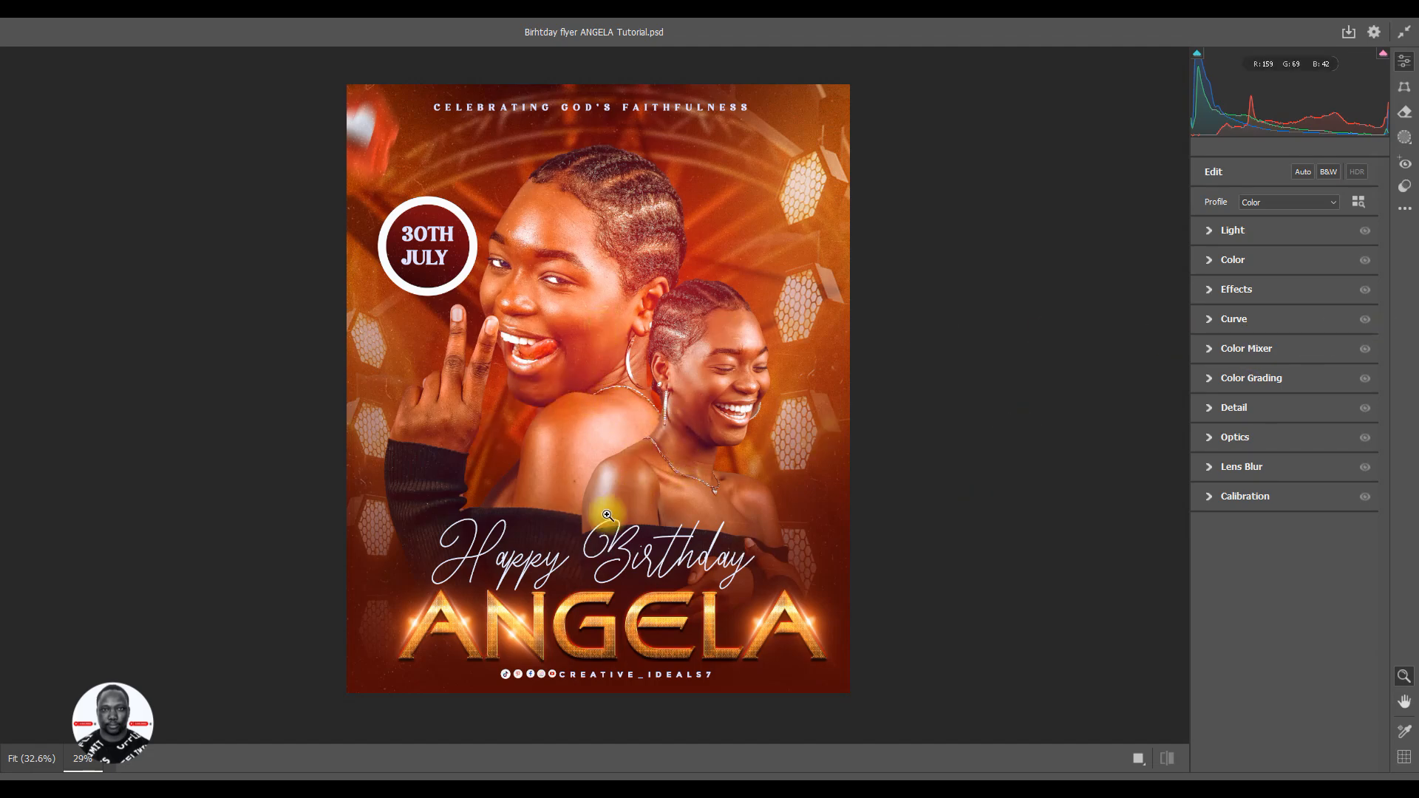
{"action": "left_click", "coordinate": [1366, 791]}
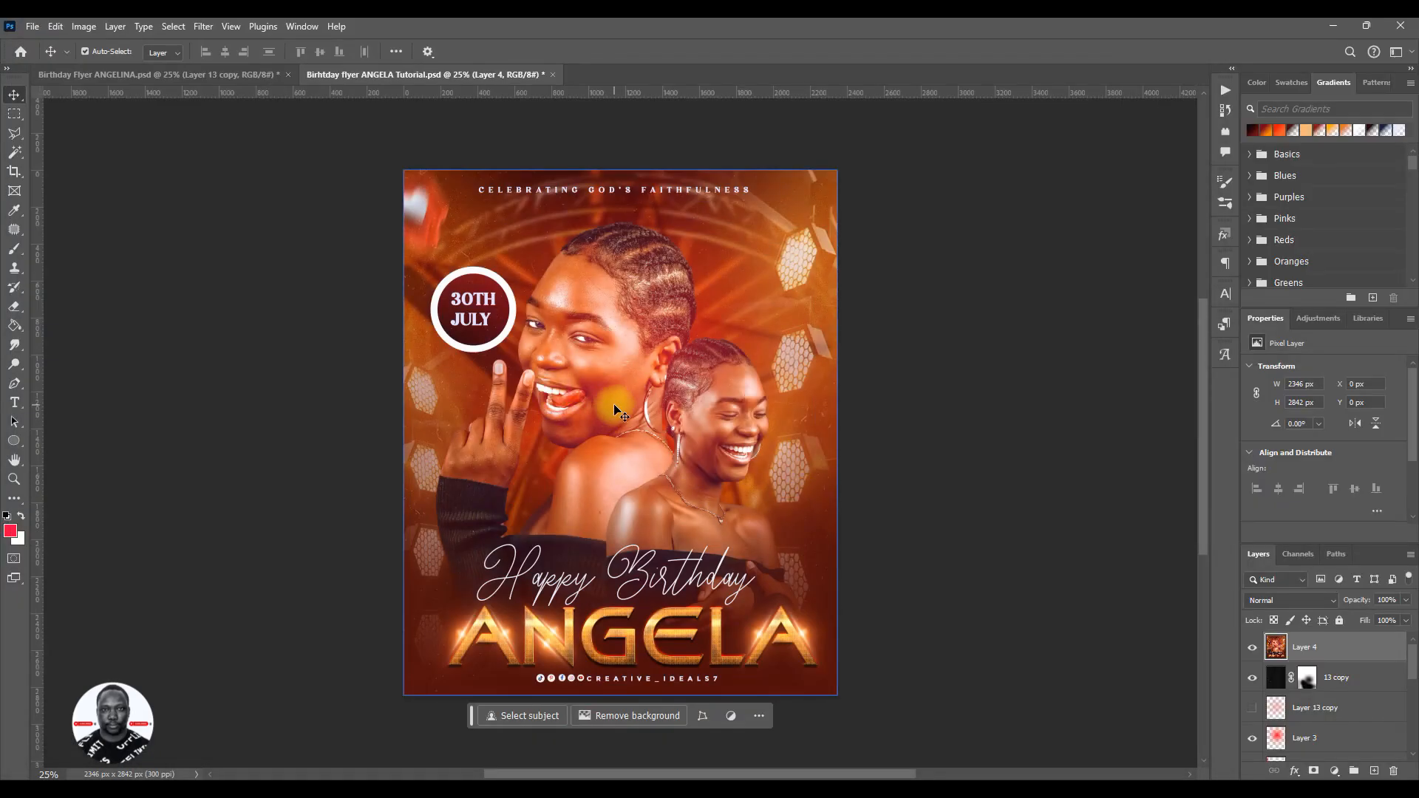
- Delete the merged Layer 4 from above the 13 copy texture layer
{"action": "left_click", "coordinate": [1253, 648]}
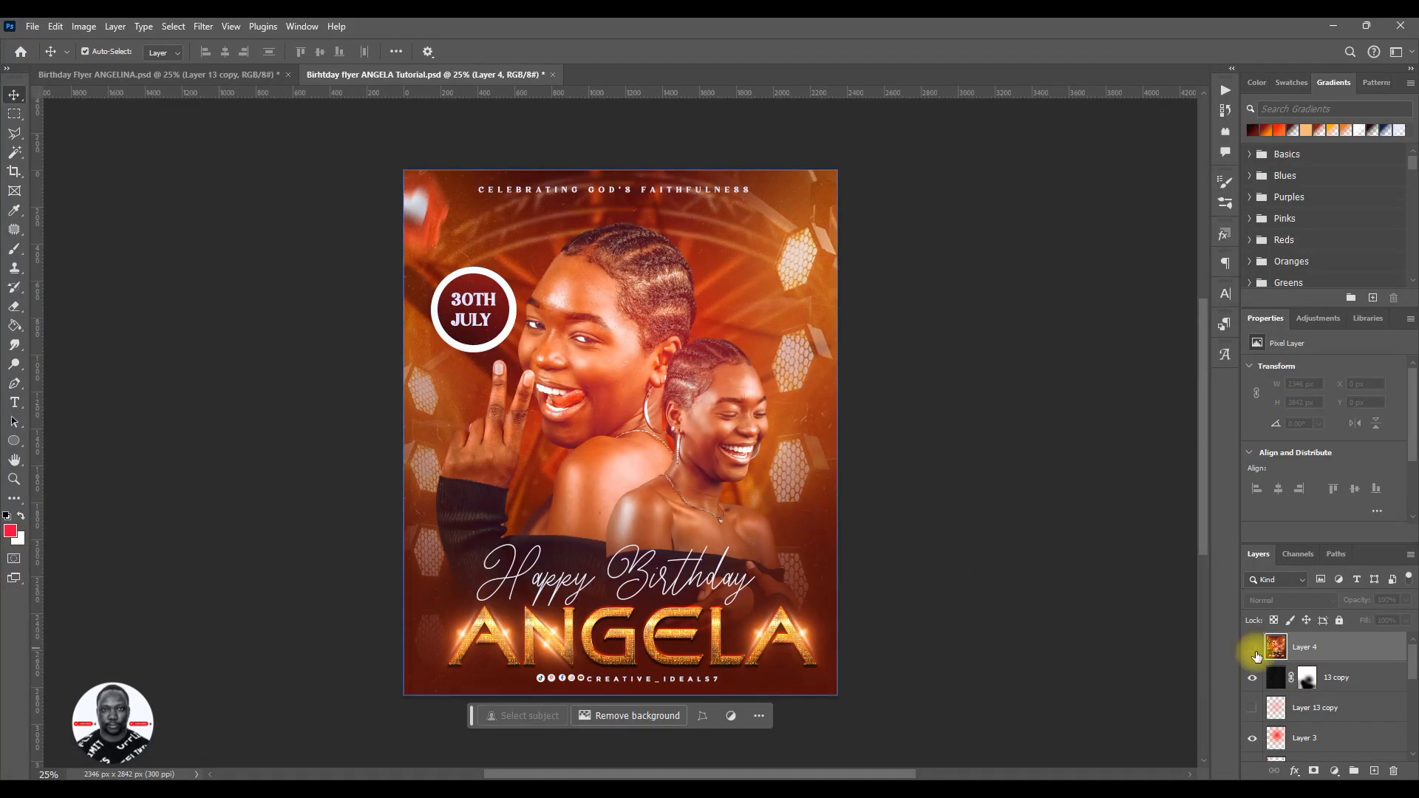
{"action": "left_click", "coordinate": [1320, 672]}
{"action": "left_click", "coordinate": [1319, 648]}
{"action": "key", "text": "Delete"}
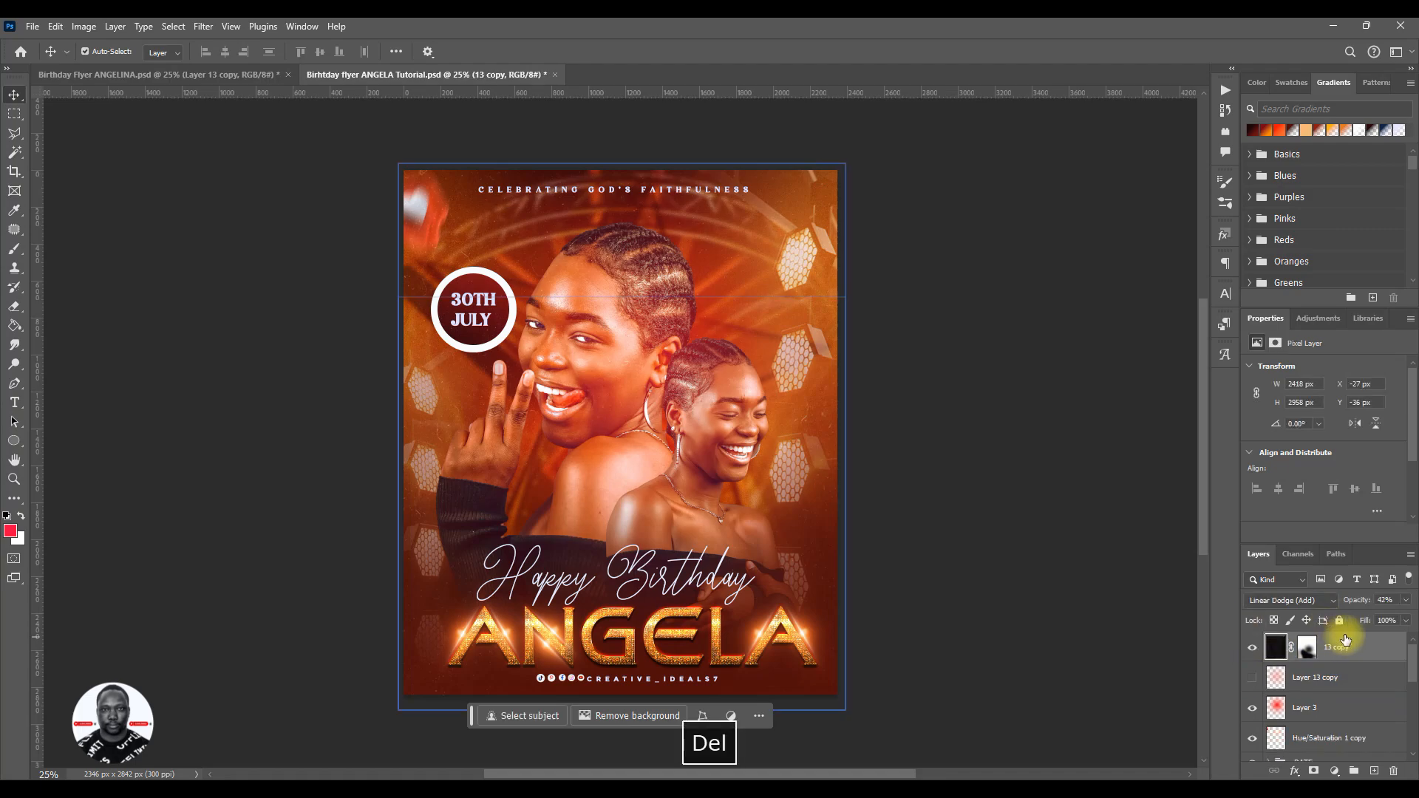
- Set the opacity of the Layer 3 glow to 50% and save the flyer
{"action": "left_click", "coordinate": [1313, 706]}
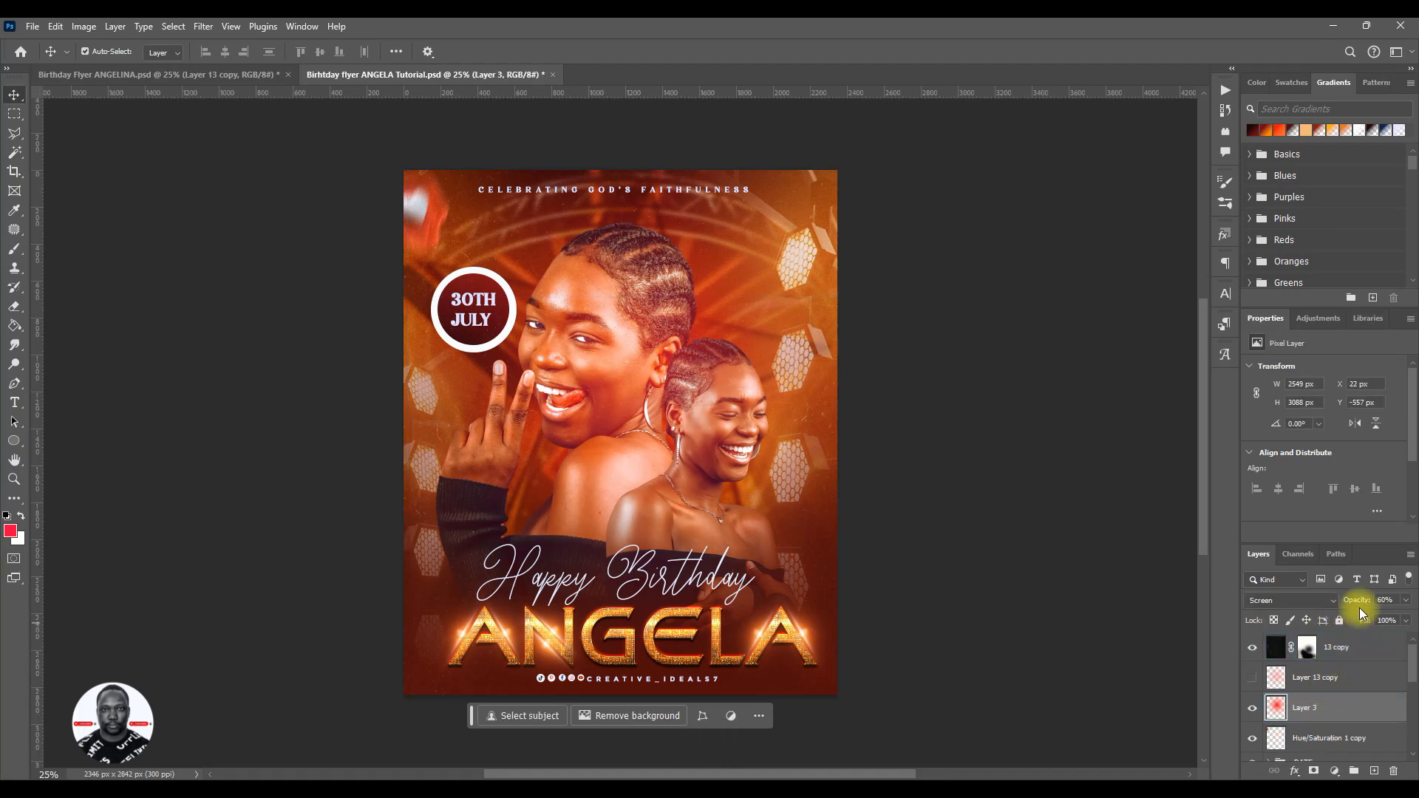
{"action": "mouse_move", "coordinate": [1364, 602]}
{"action": "left_mouse_down"}
{"action": "mouse_move", "coordinate": [1342, 599]}
{"action": "mouse_move", "coordinate": [1355, 604]}
{"action": "left_mouse_up"}
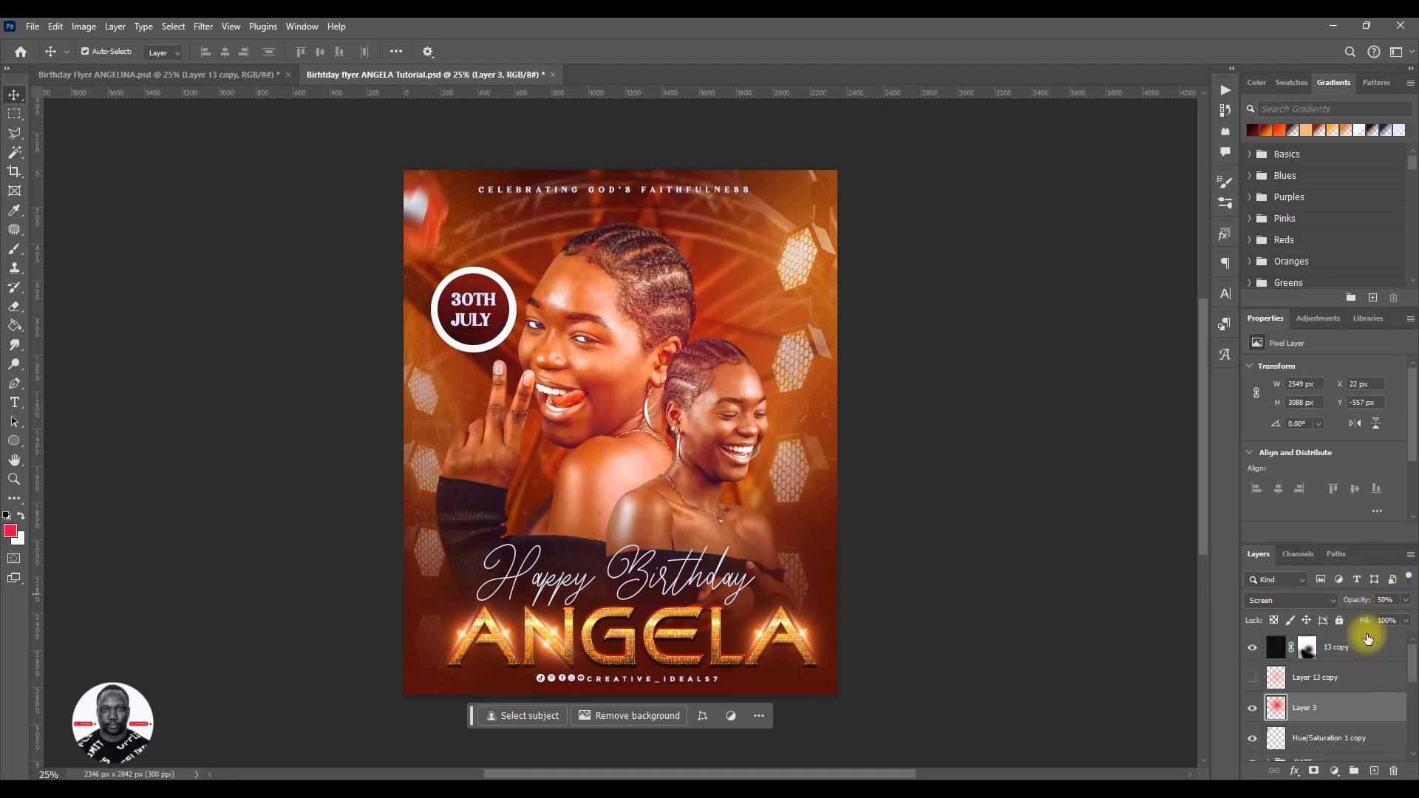
{"action": "key", "text": "ctrl+s"}
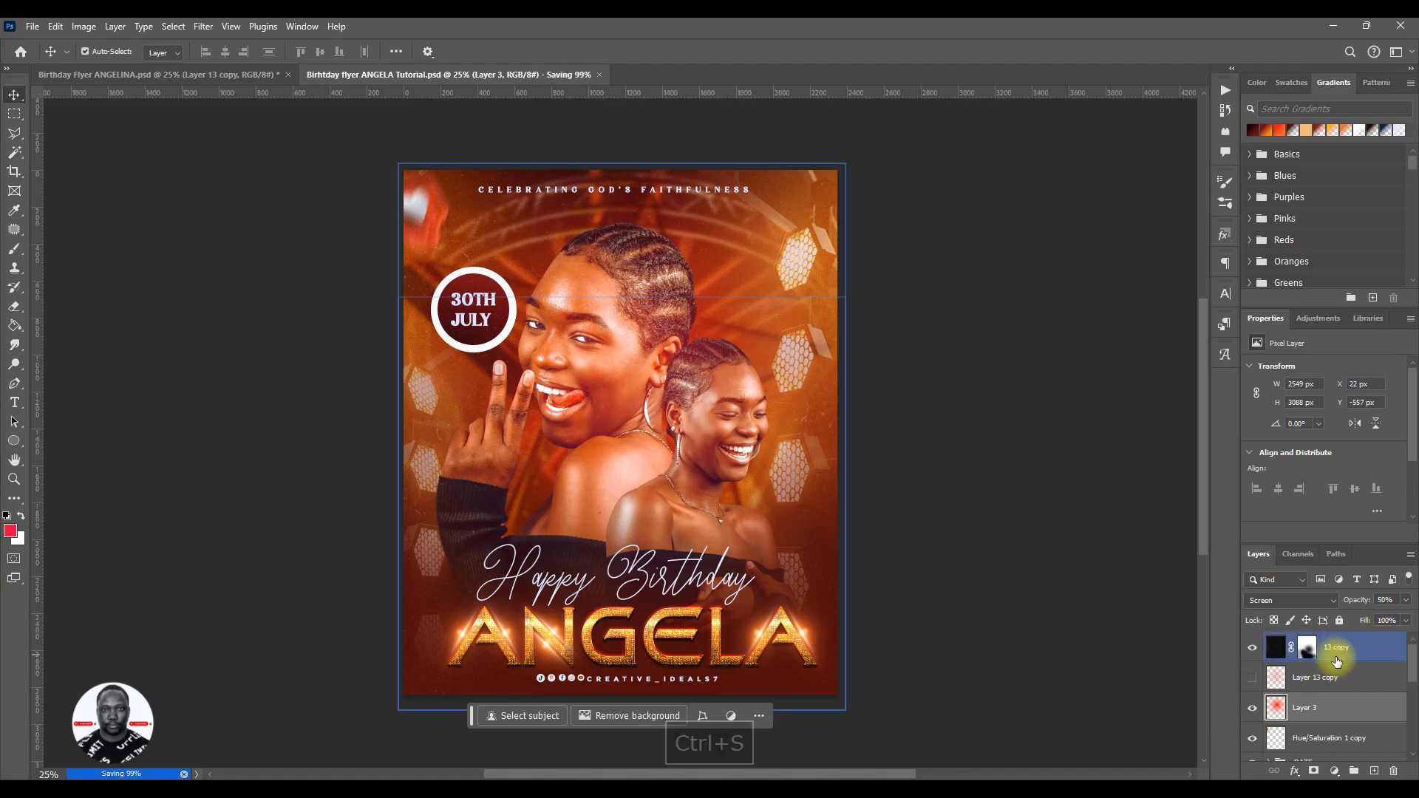
- Stamp all visible layers into a fresh merged layer above the 13 copy layer
{"action": "left_click", "coordinate": [1338, 653]}
{"action": "left_click_drag", "start_coordinate": [1339, 730], "coordinate": [1340, 725]}
{"action": "key", "text": "ctrl+alt+shift+e"}
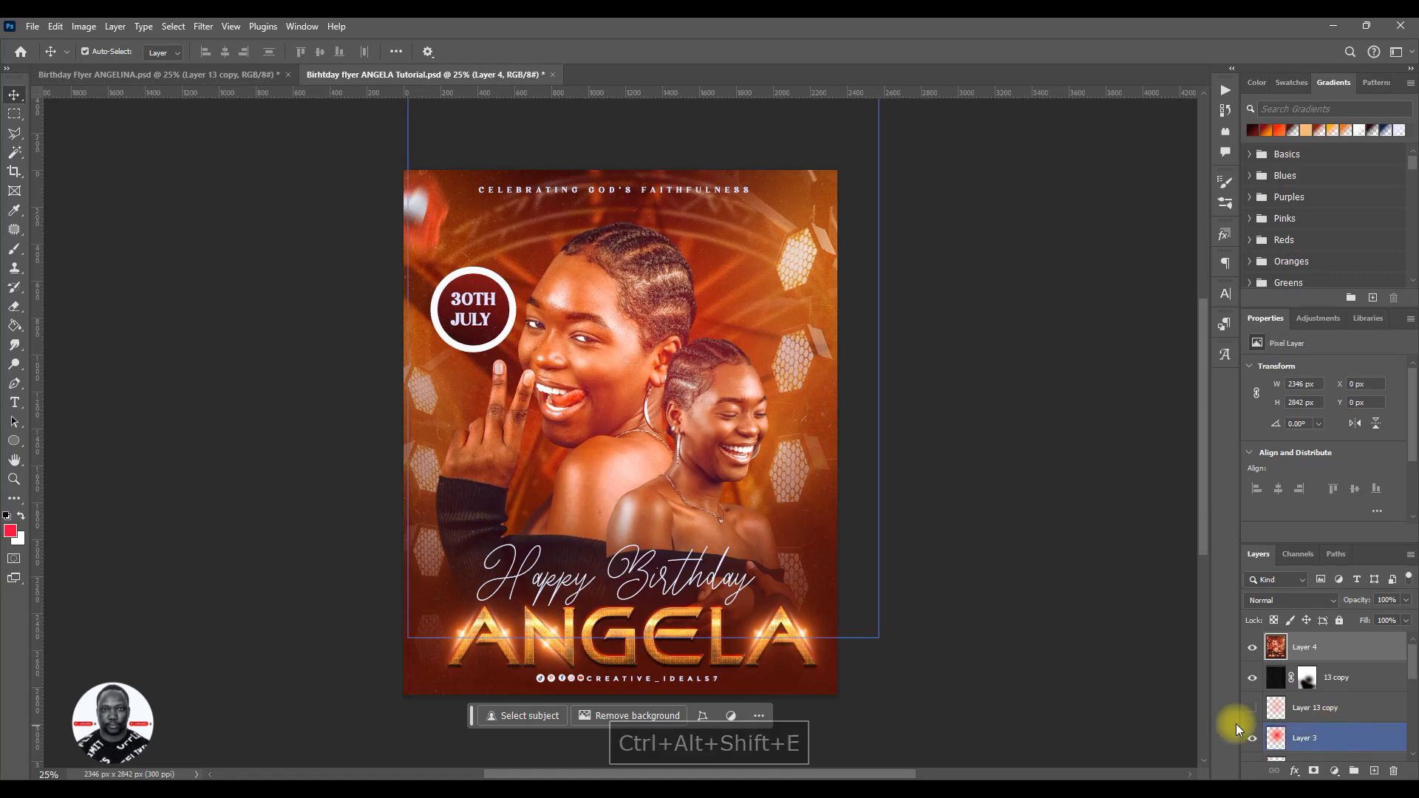
- Start the Camera Raw Filter on the merged layer and set Contrast to +10
{"action": "left_click", "coordinate": [205, 28]}
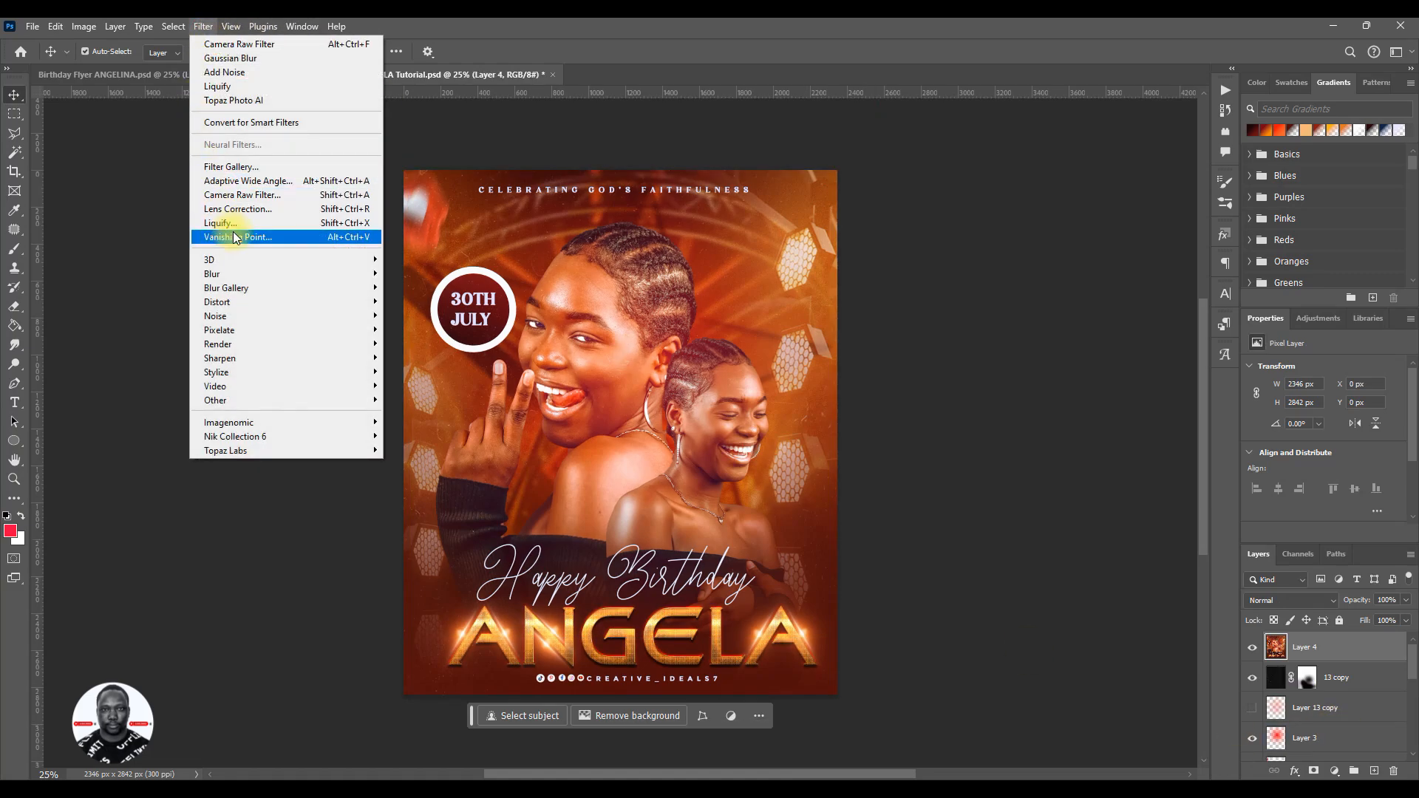
{"action": "left_click", "coordinate": [260, 197]}
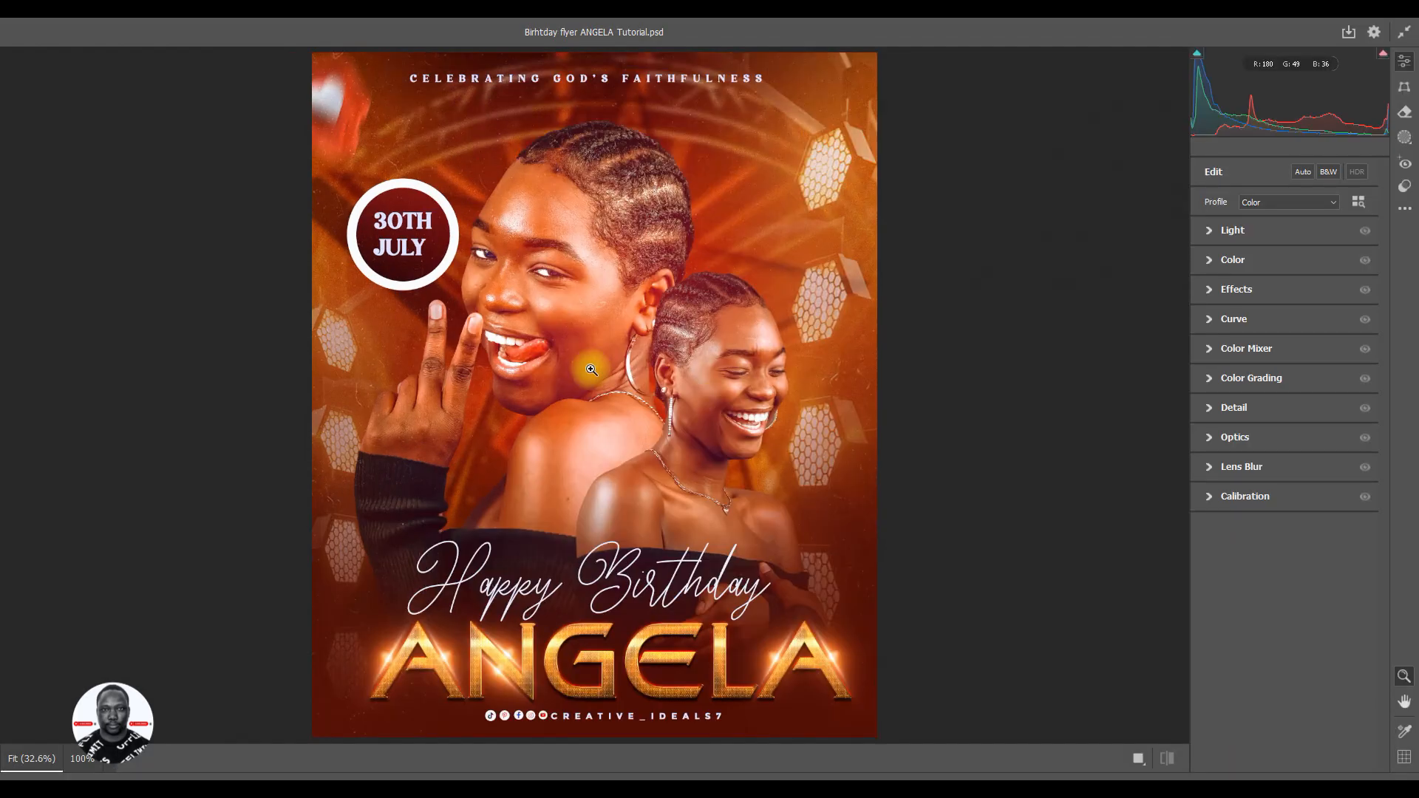
{"action": "left_click_drag", "start_coordinate": [588, 349], "coordinate": [579, 355]}
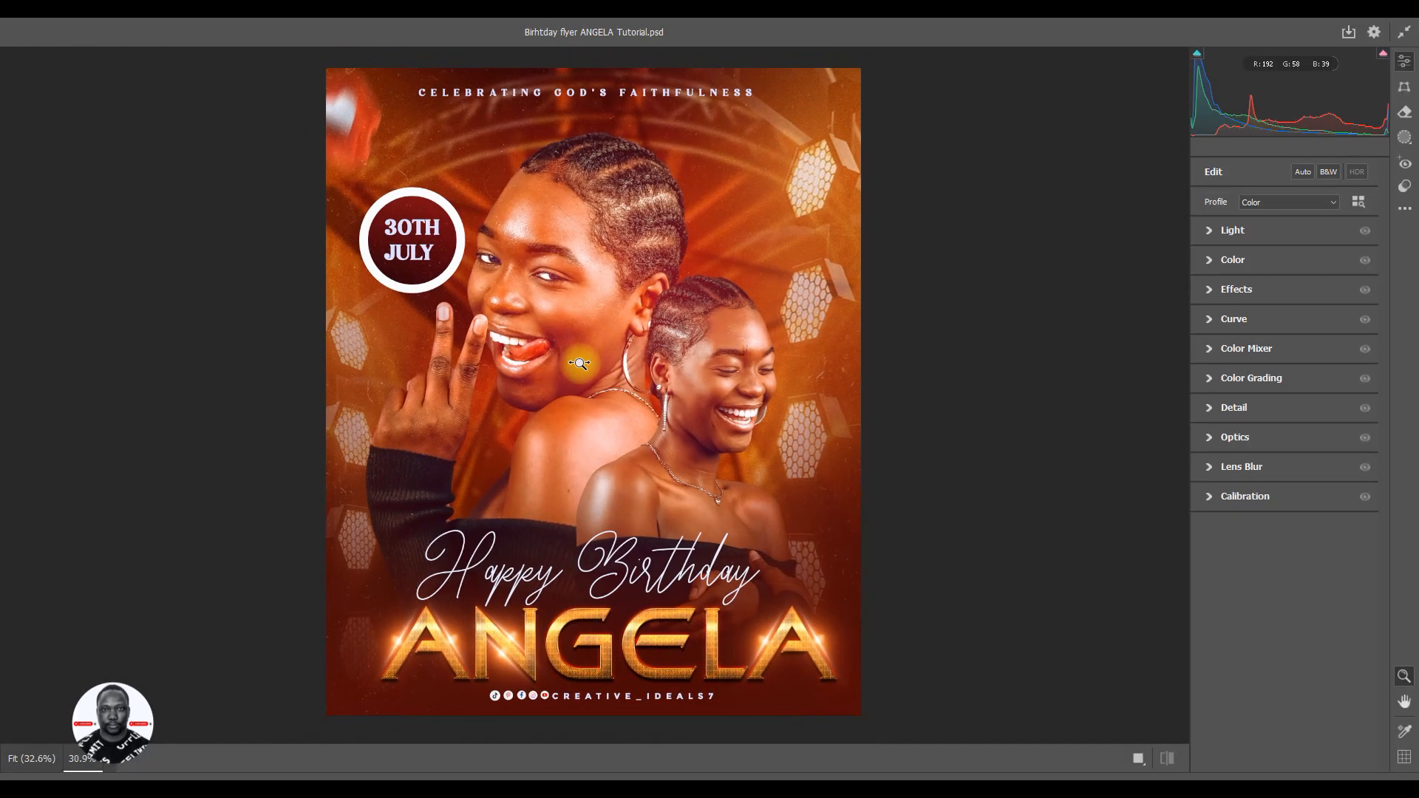
{"action": "left_click", "coordinate": [1208, 230]}
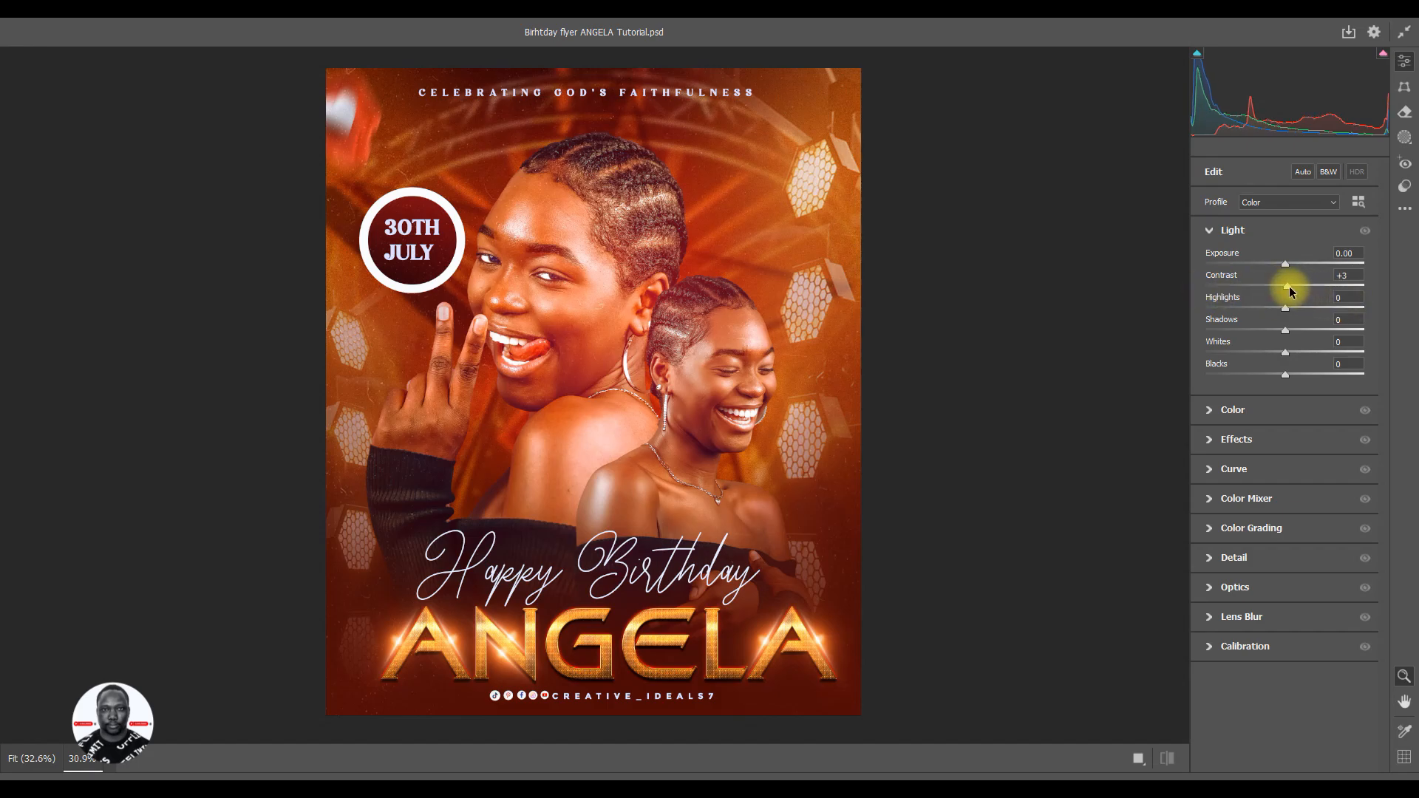
{"action": "left_click_drag", "start_coordinate": [1290, 293], "coordinate": [1292, 293]}
{"action": "left_click_drag", "start_coordinate": [1294, 287], "coordinate": [1293, 288]}
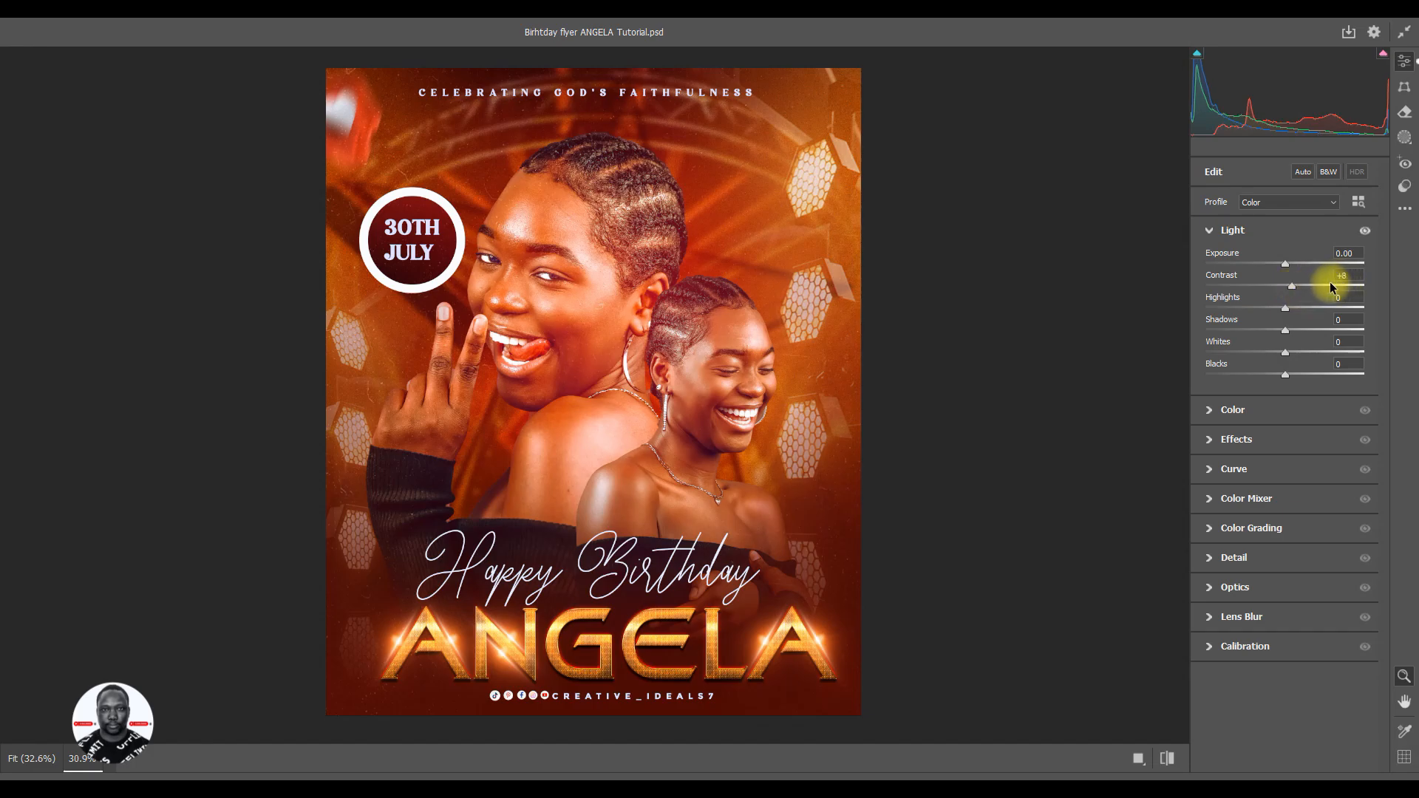
{"action": "left_click_drag", "start_coordinate": [1295, 287], "coordinate": [1299, 290]}
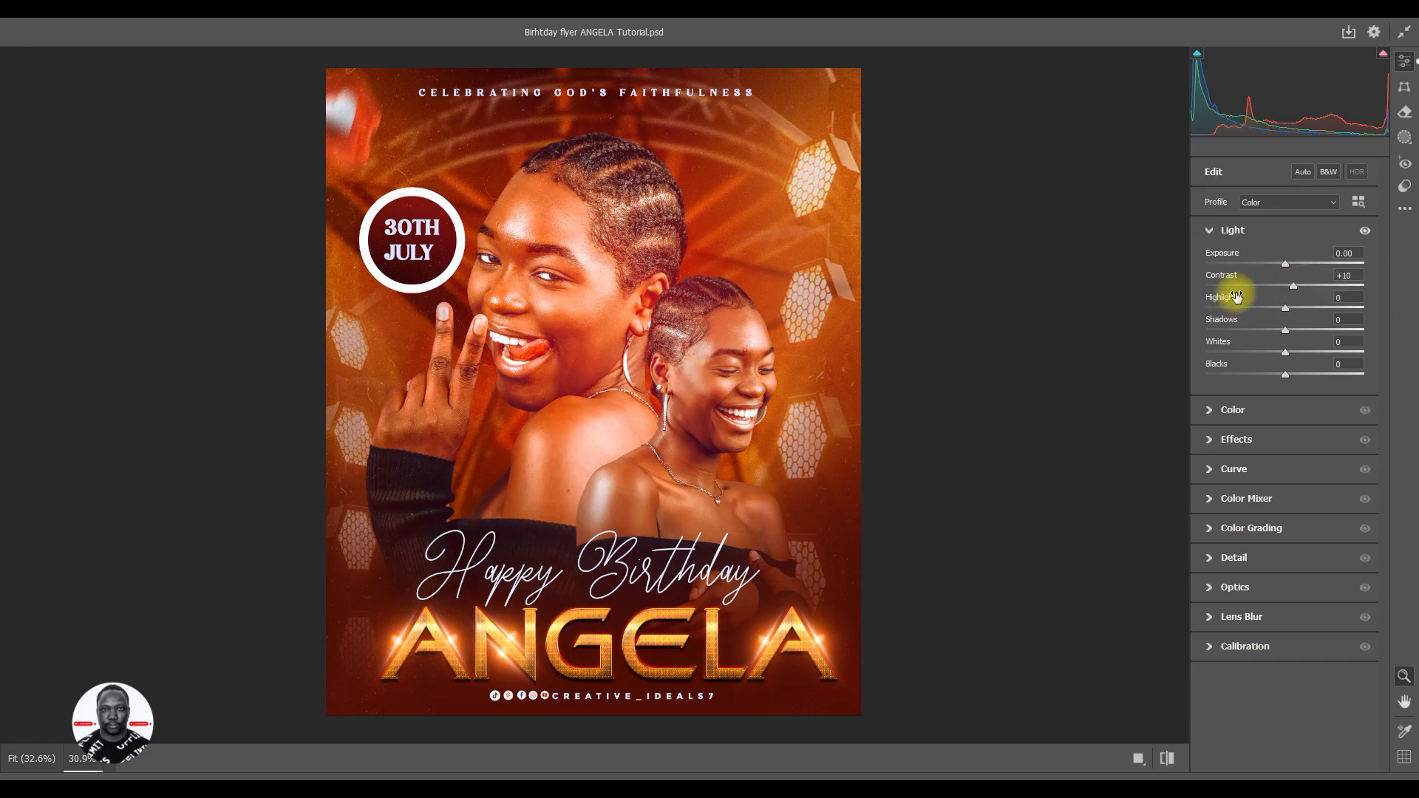
{"action": "left_click", "coordinate": [1212, 231]}
- Set the Vibrance to +4 in the Camera Raw color adjustments
{"action": "left_click", "coordinate": [1209, 261]}
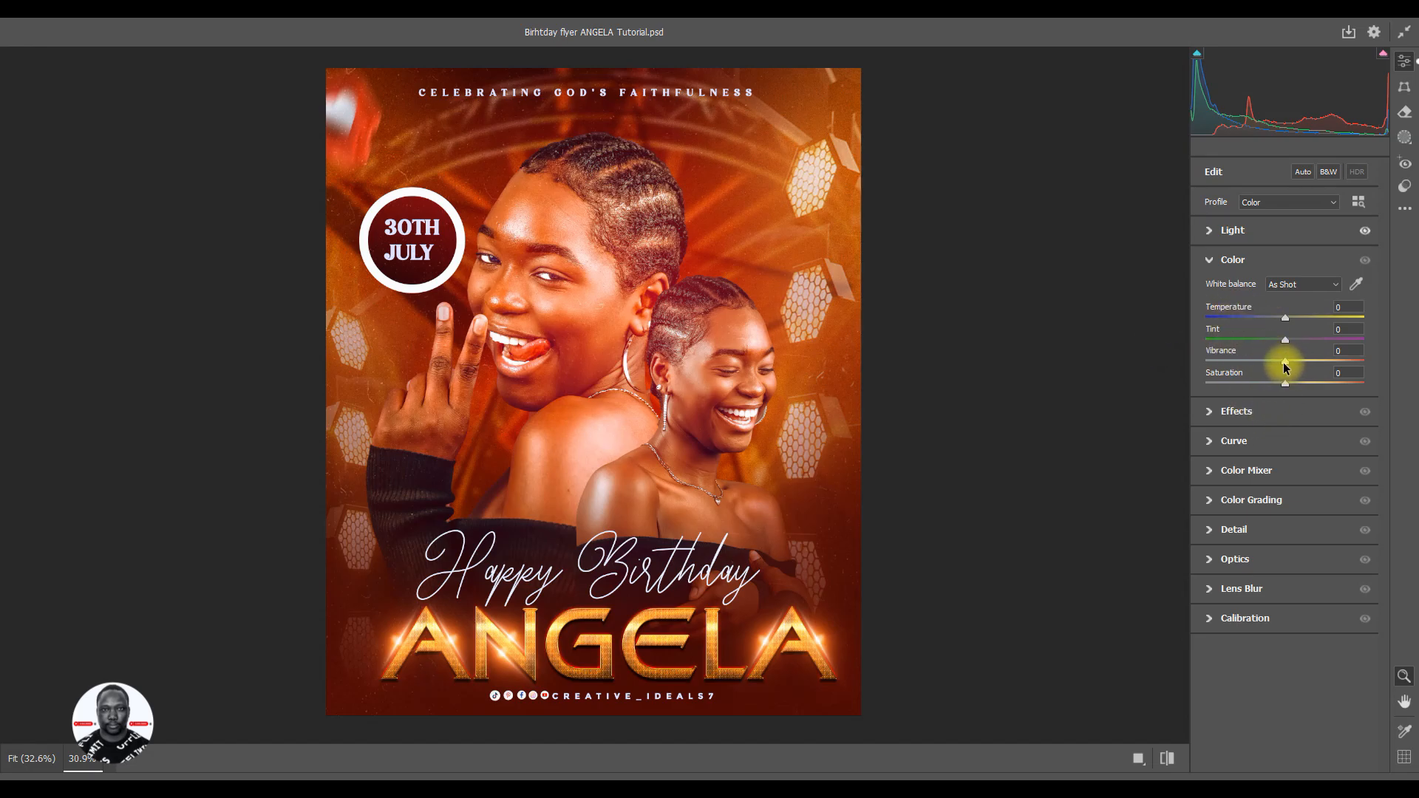
{"action": "left_click_drag", "start_coordinate": [1284, 366], "coordinate": [1286, 367]}
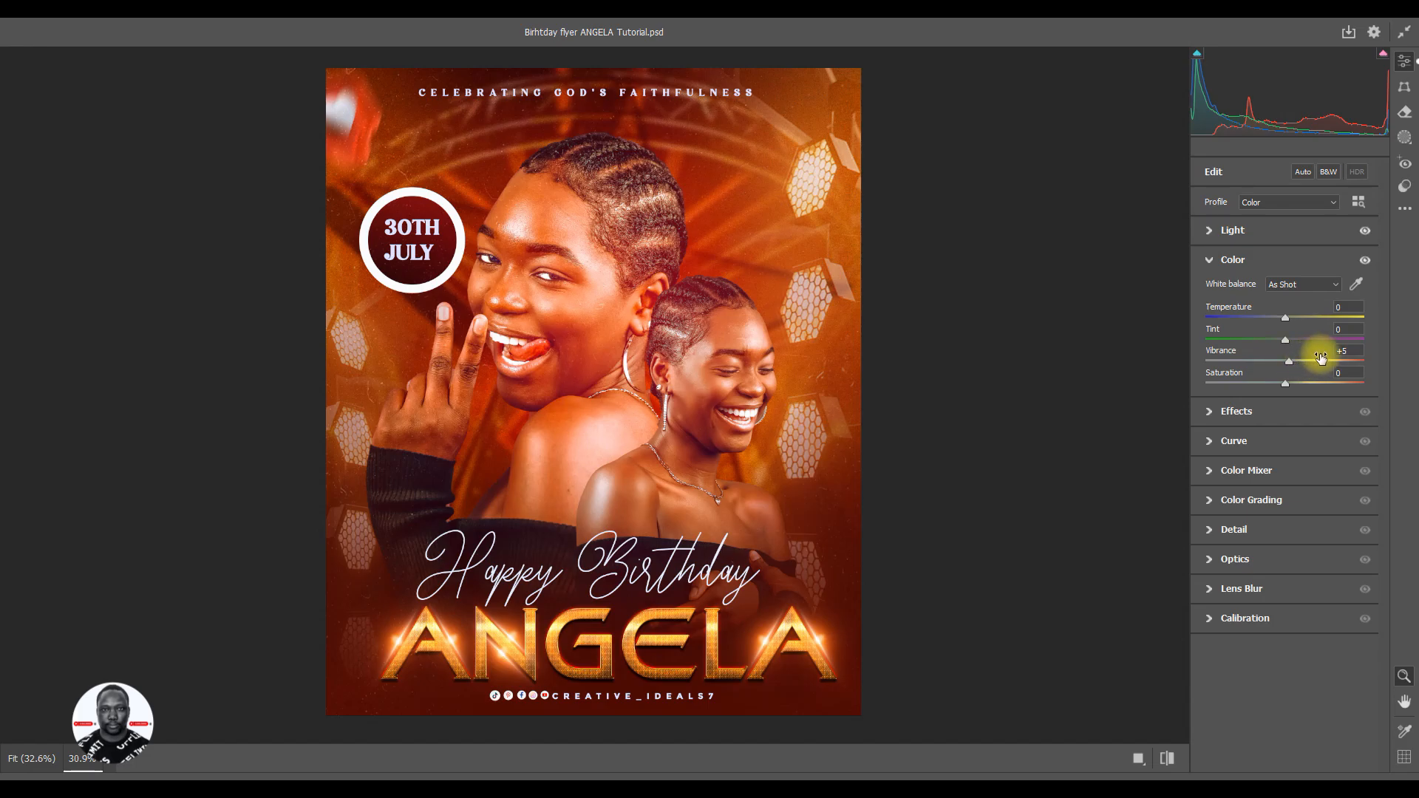
{"action": "left_click", "coordinate": [1357, 353]}
{"action": "type", "text": "+4"}
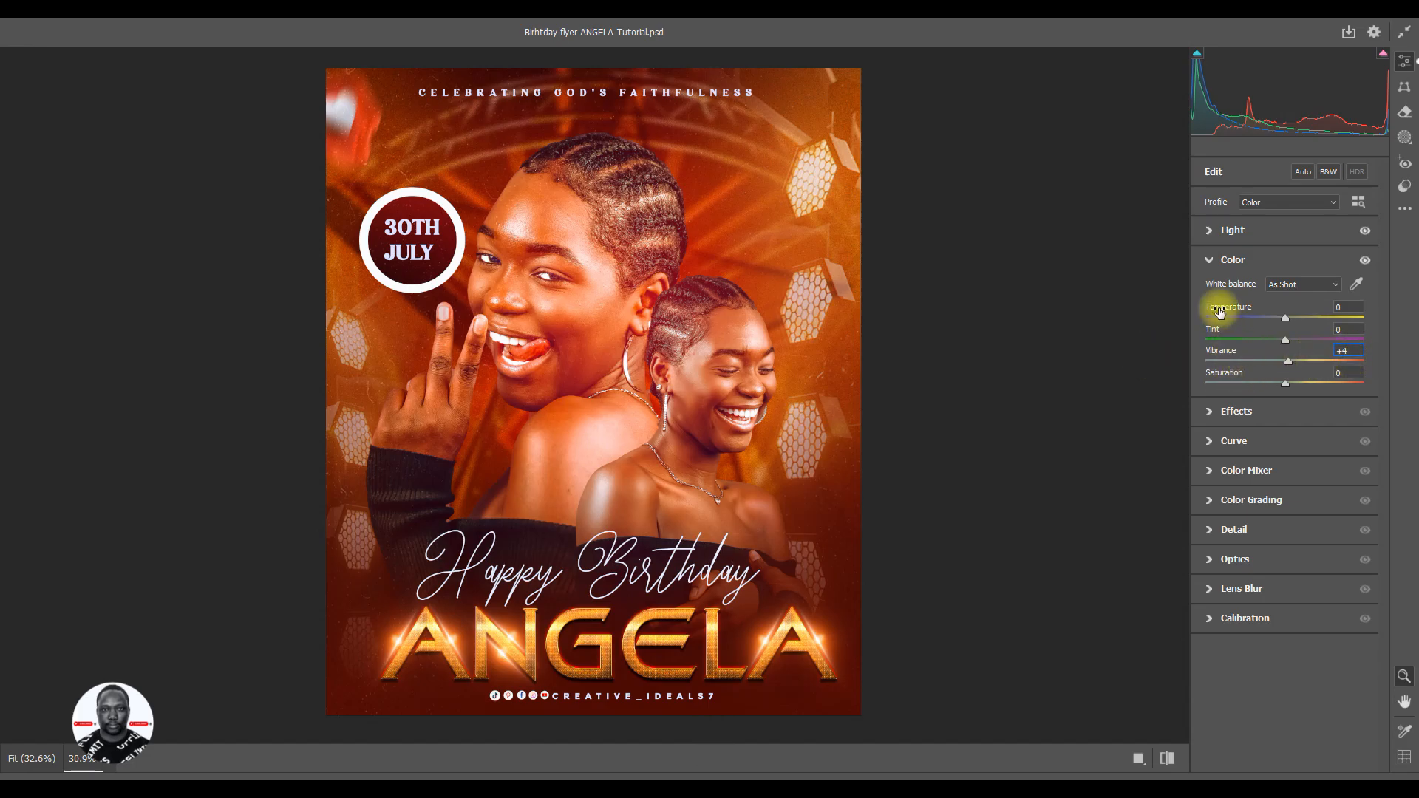
{"action": "left_click", "coordinate": [1209, 261]}
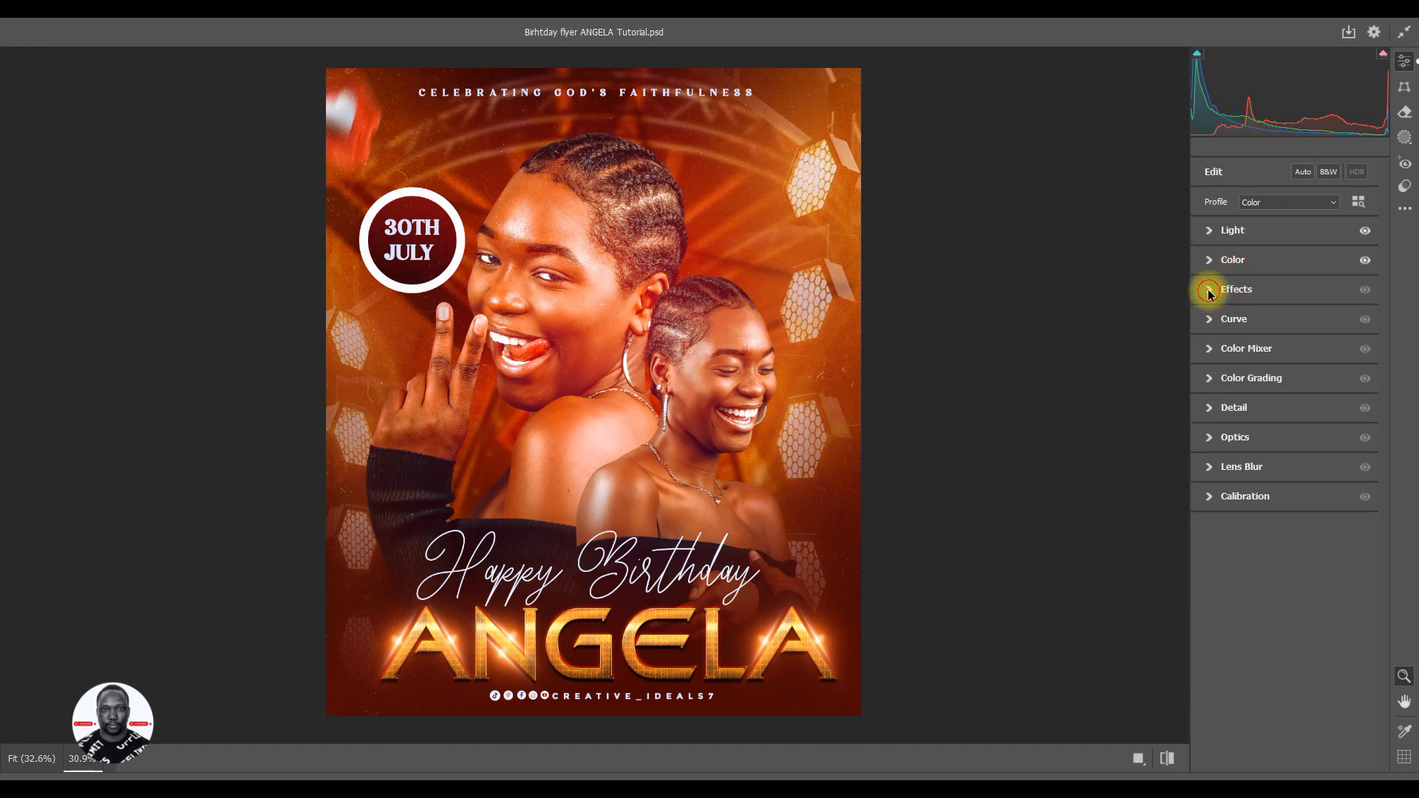
- Set both Texture and Clarity to +10 in the Camera Raw effects
{"action": "left_click", "coordinate": [1210, 292]}
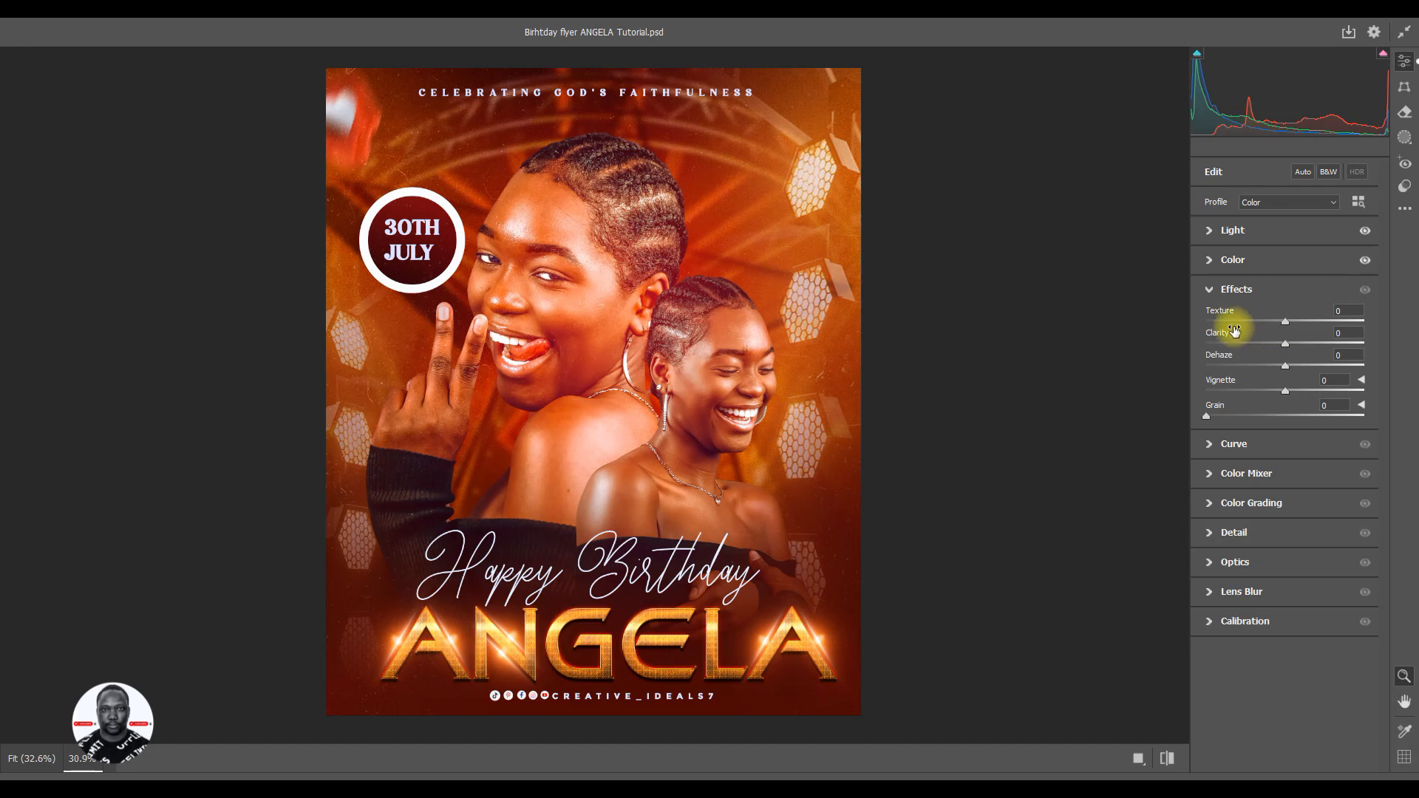
{"action": "left_click", "coordinate": [1285, 322]}
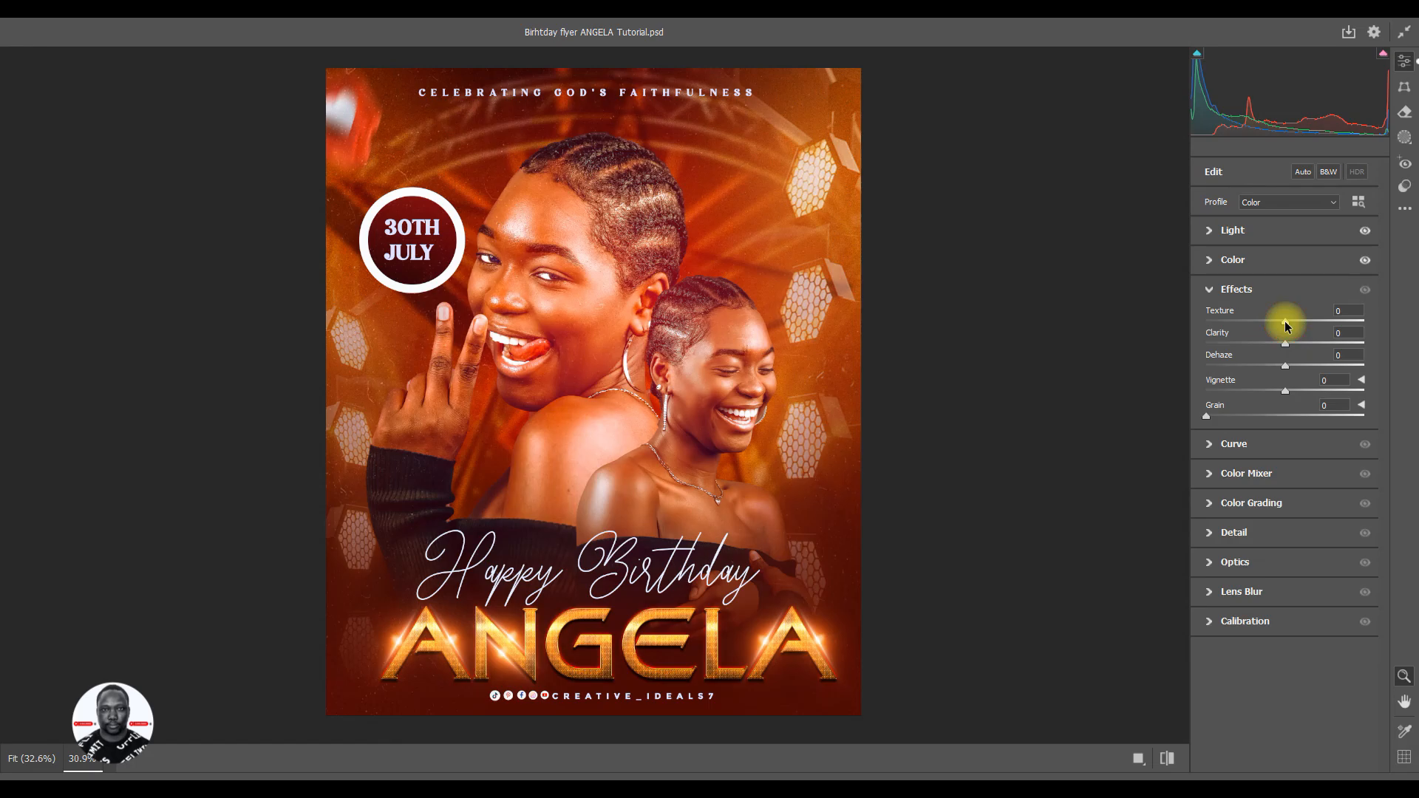
{"action": "left_click_drag", "start_coordinate": [1285, 323], "coordinate": [1295, 326]}
{"action": "left_click_drag", "start_coordinate": [1287, 347], "coordinate": [1295, 350]}
{"action": "left_click_drag", "start_coordinate": [1296, 350], "coordinate": [1296, 351]}
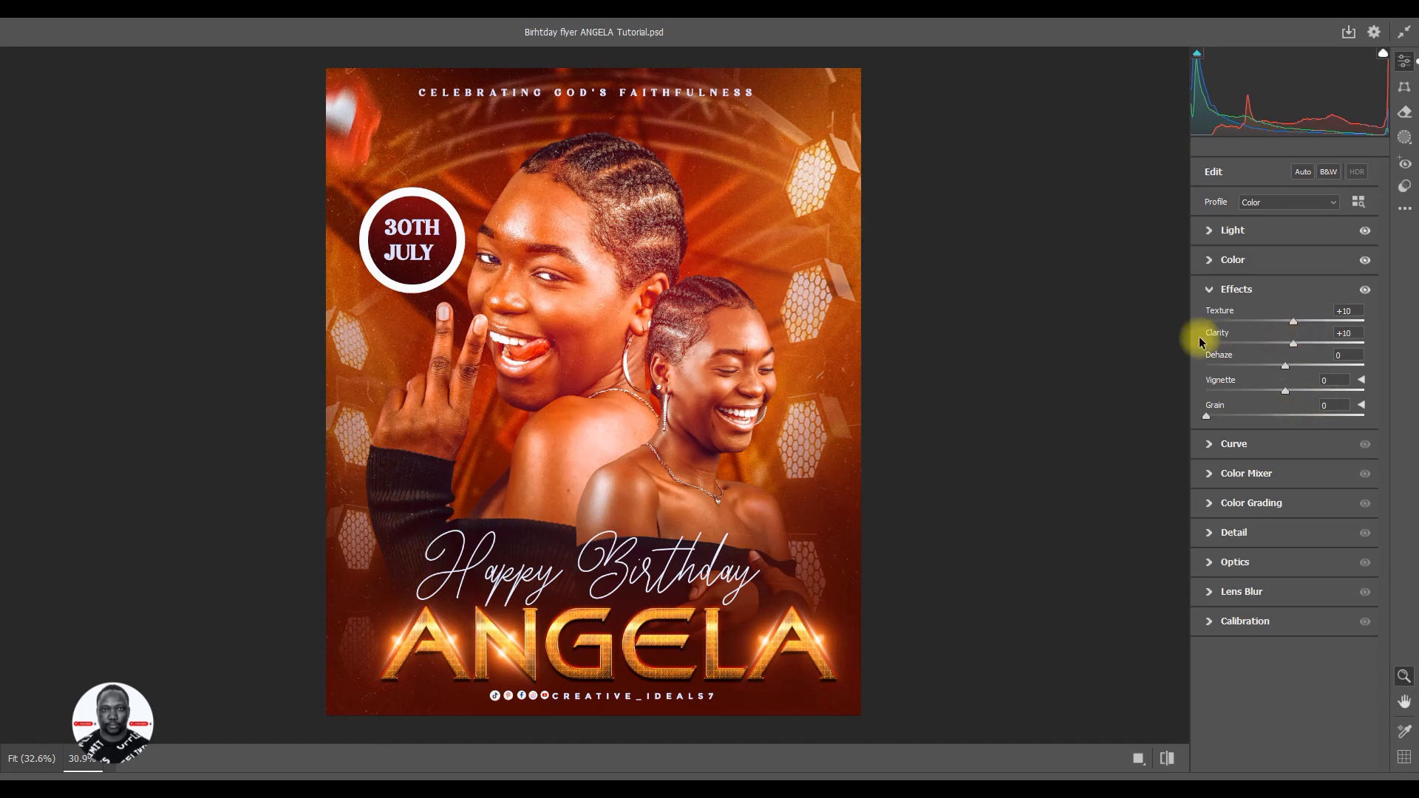
{"action": "left_click", "coordinate": [1209, 290]}
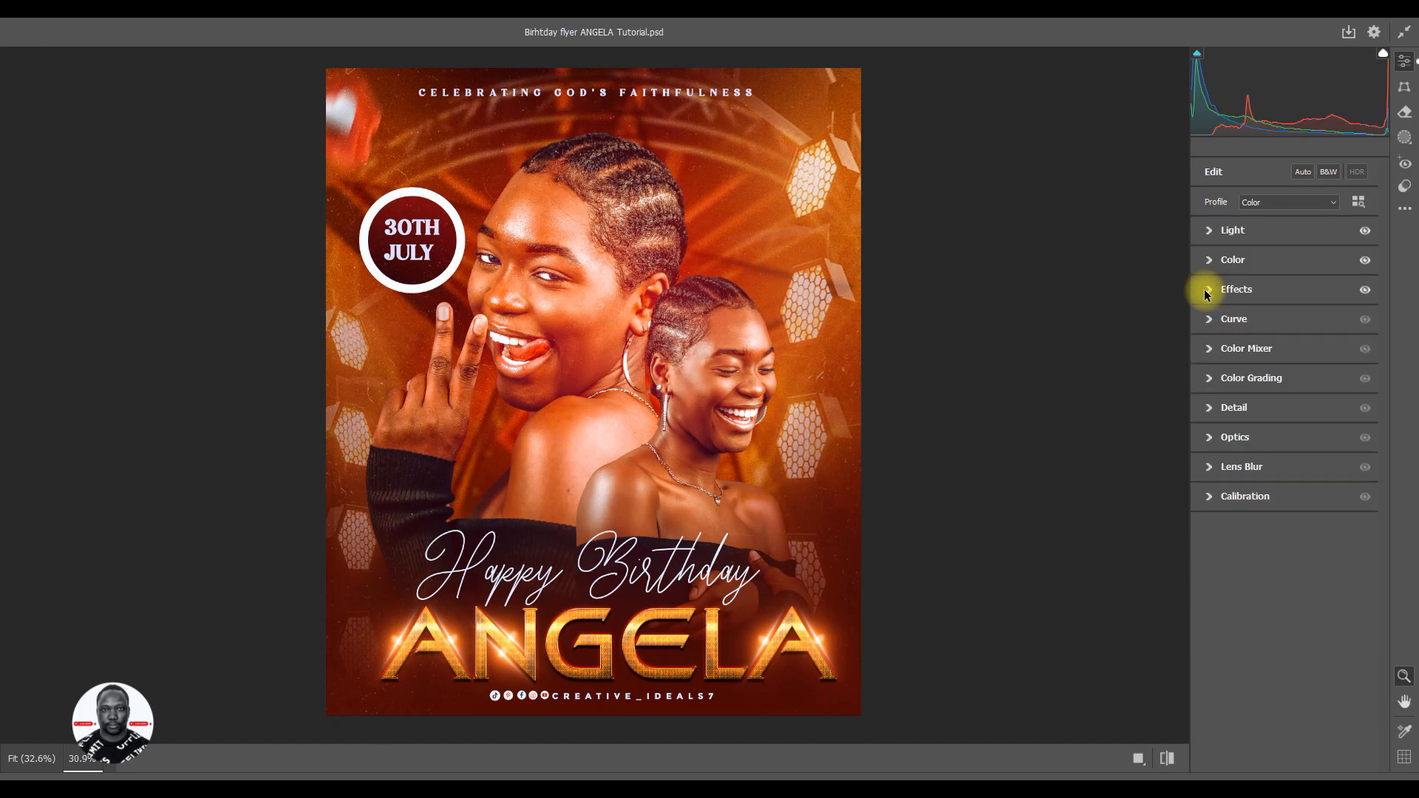
- Set the Sharpening to 20 in the Camera Raw detail adjustments
{"action": "left_click", "coordinate": [1209, 408]}
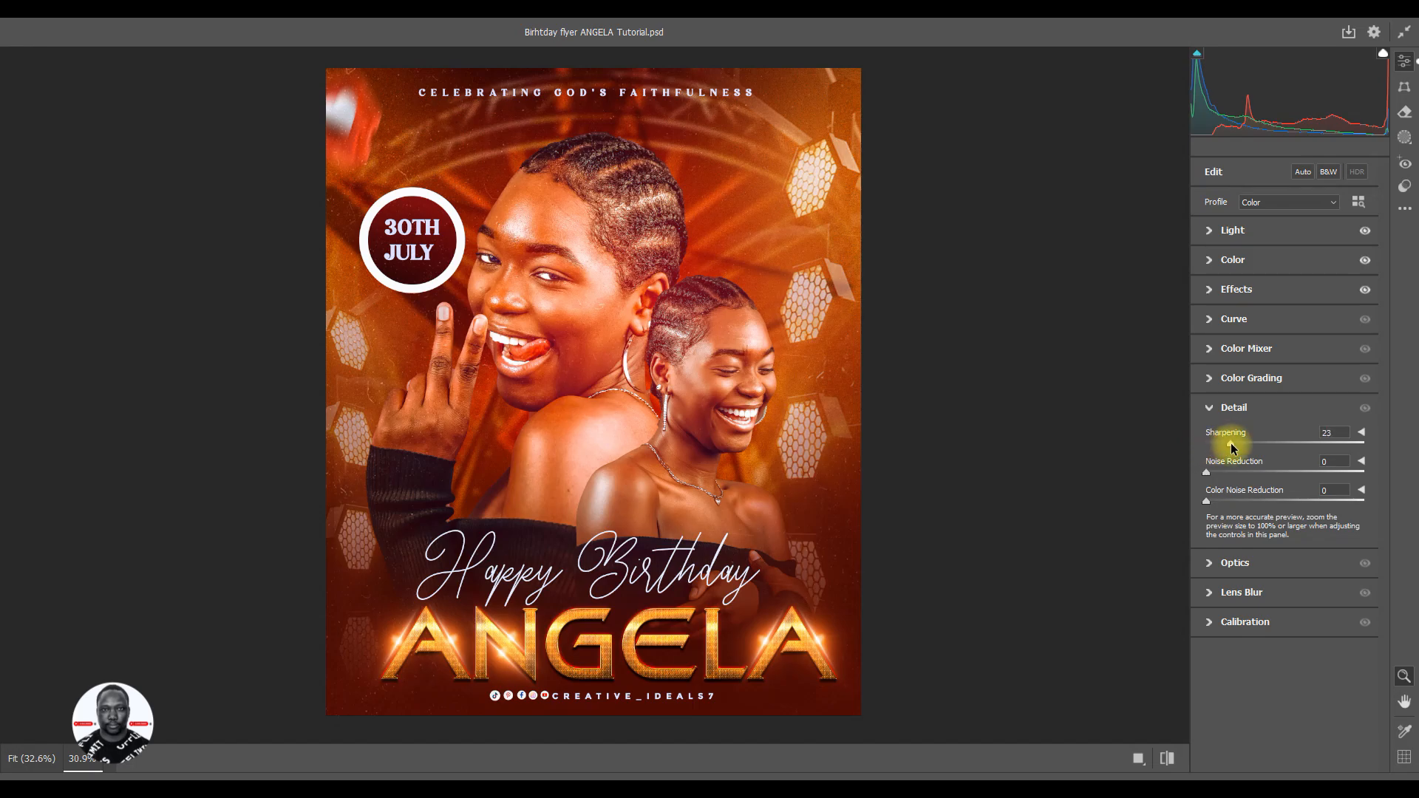
{"action": "left_click_drag", "start_coordinate": [1232, 448], "coordinate": [1231, 447]}
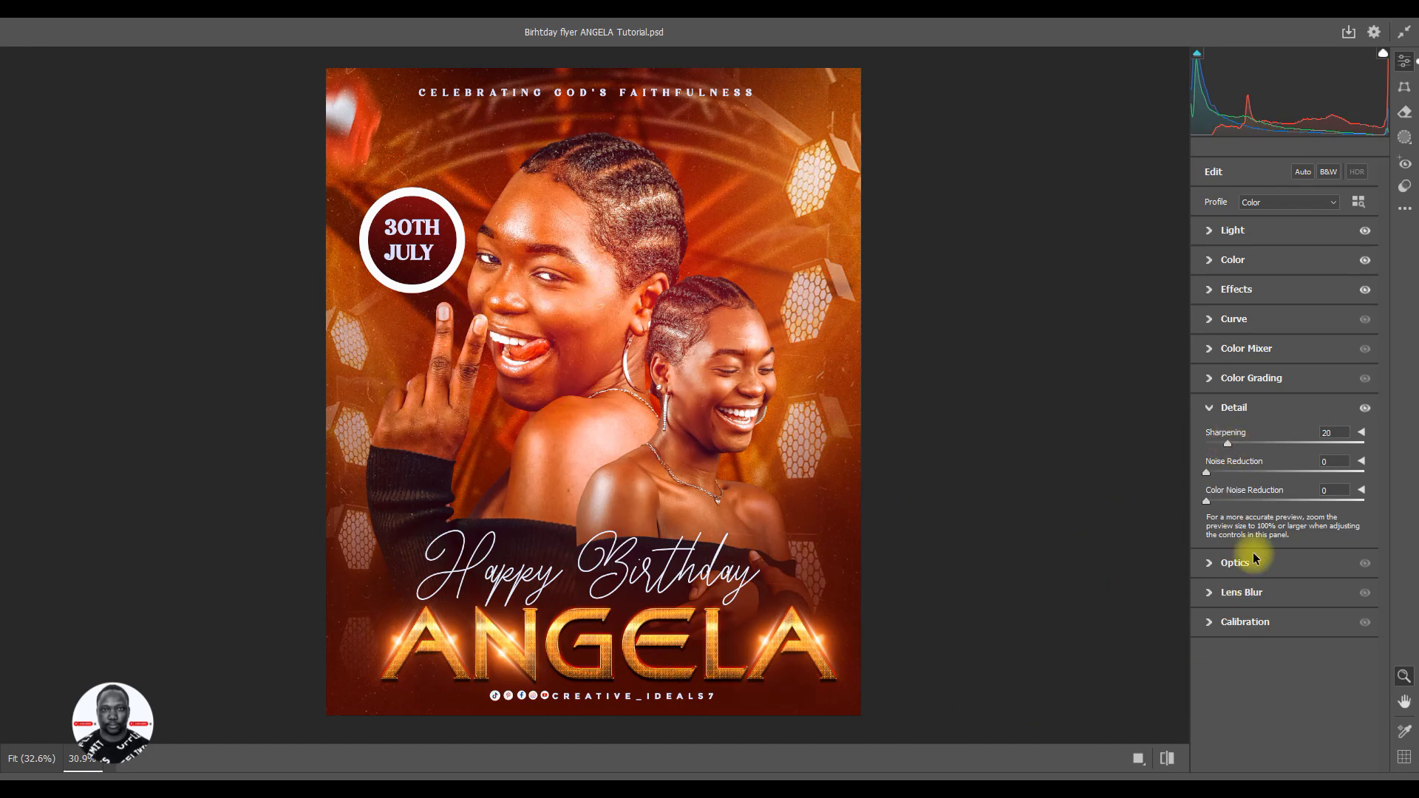
{"action": "left_click", "coordinate": [1207, 409]}
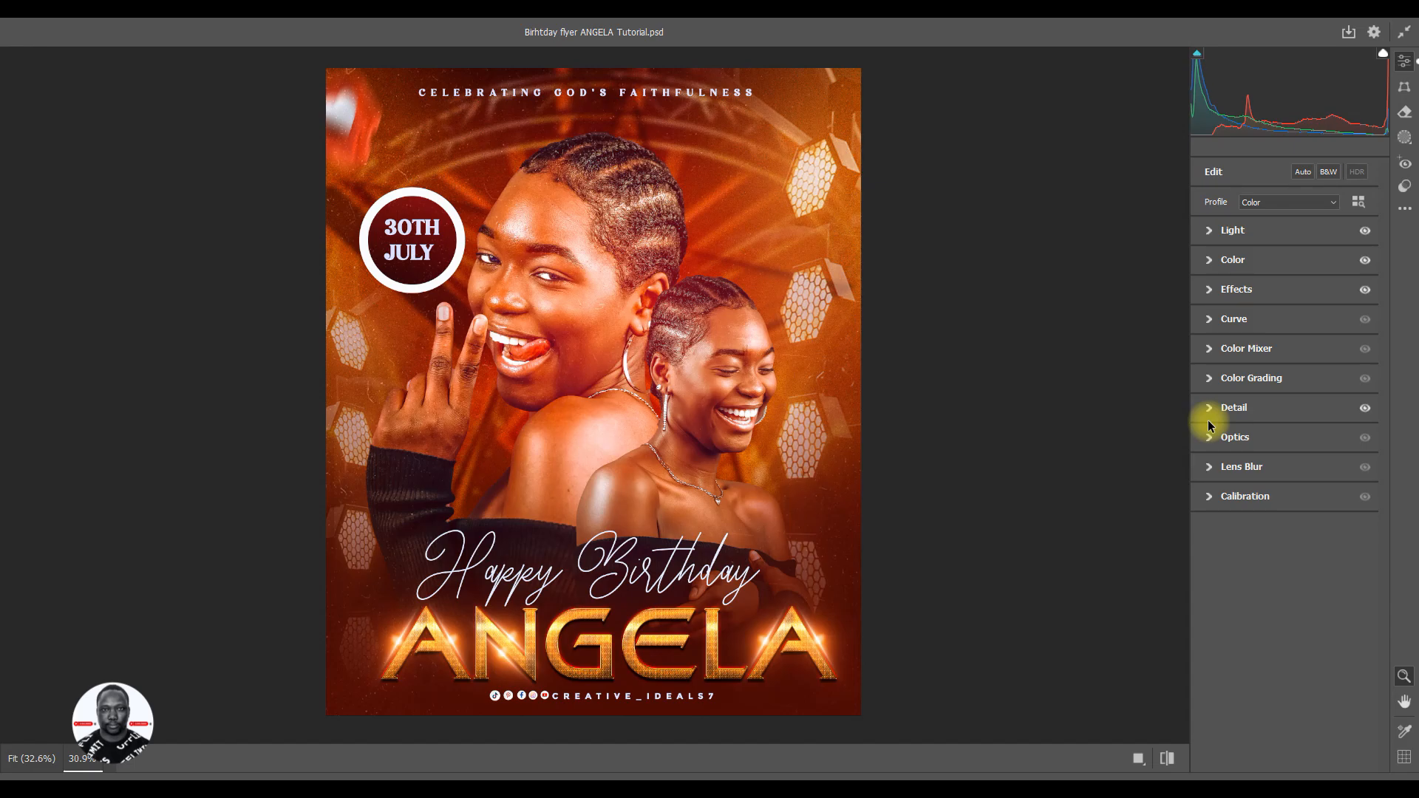
- Recheck the light and color adjustments and apply the Camera Raw Filter to the merged layer
{"action": "left_click", "coordinate": [1209, 233]}
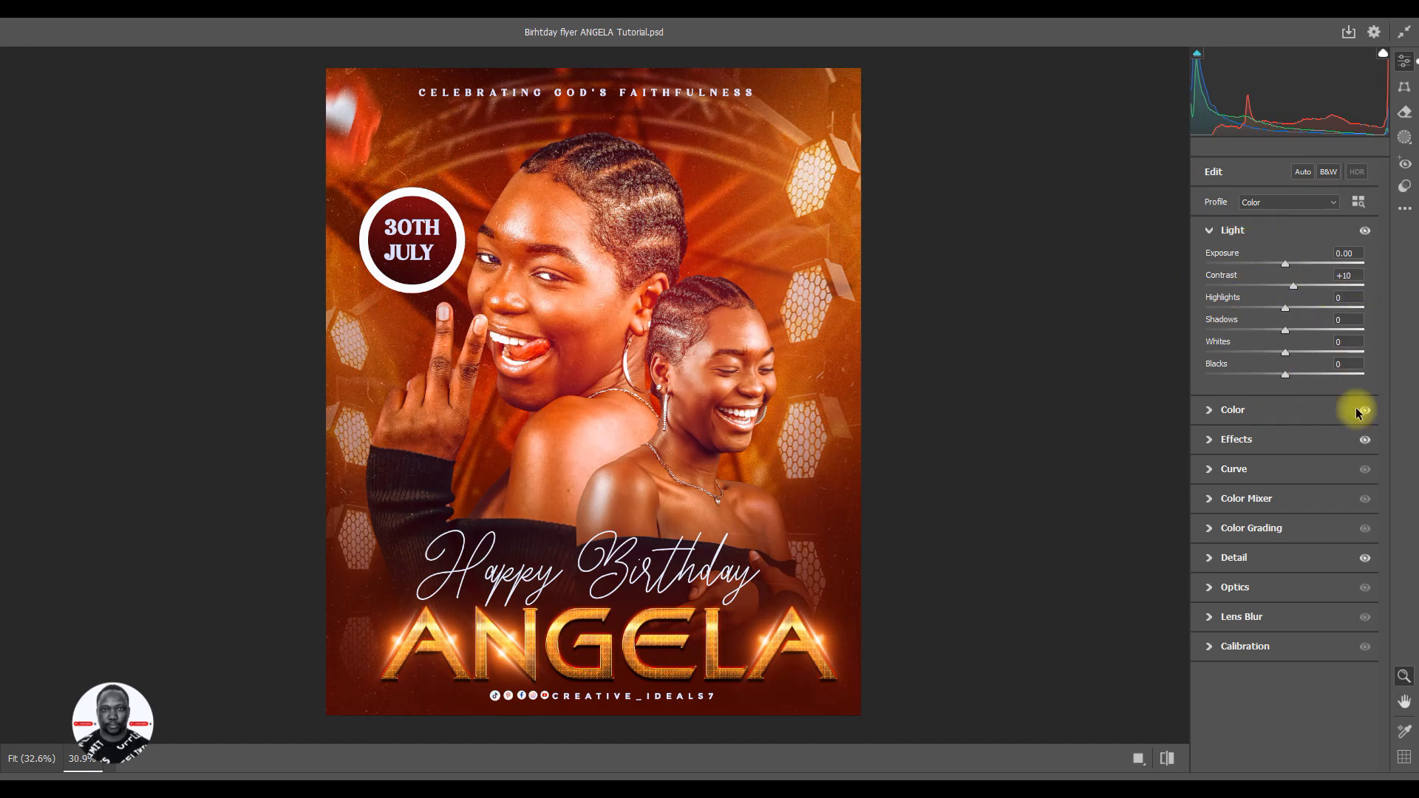
{"action": "left_click", "coordinate": [1210, 231]}
{"action": "left_click", "coordinate": [1212, 261]}
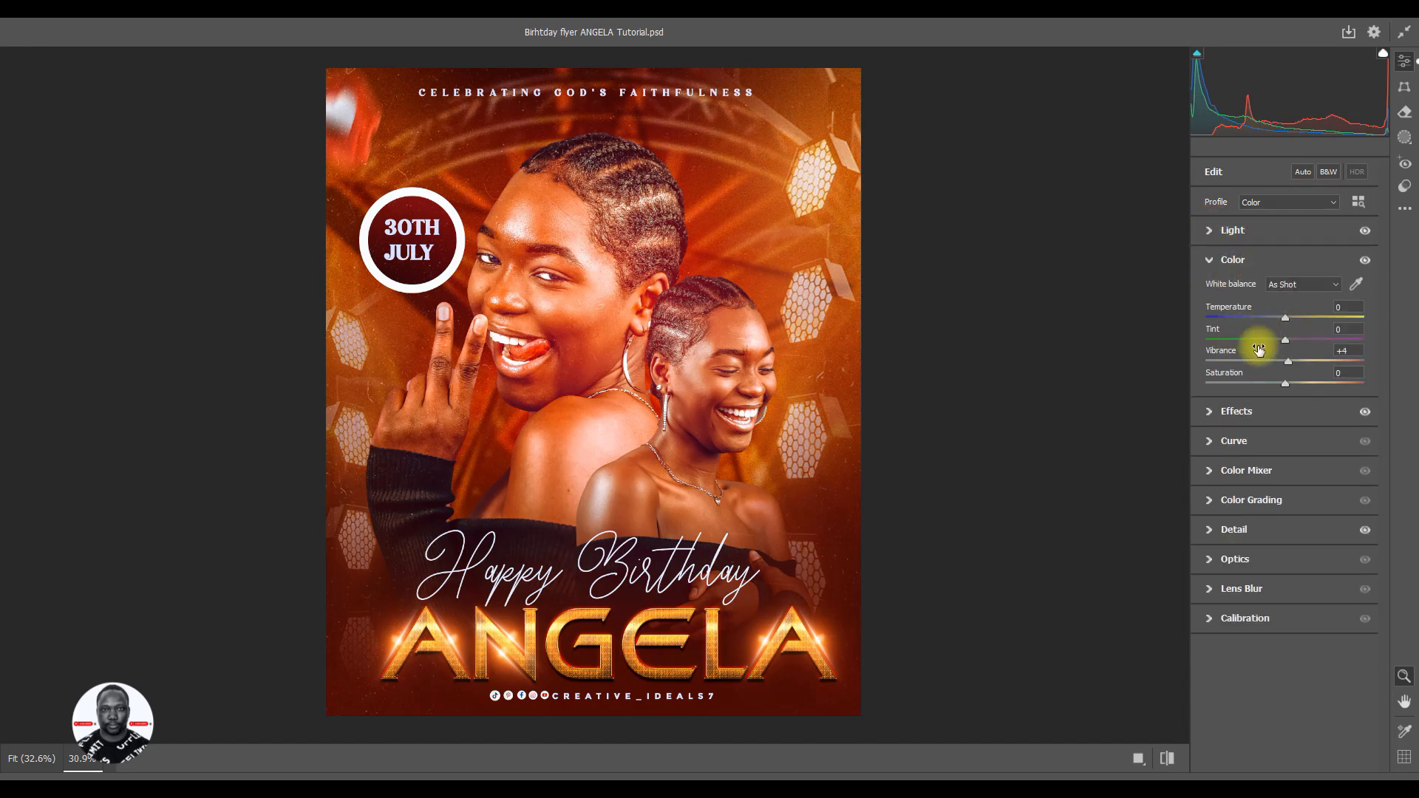
{"action": "left_click", "coordinate": [1212, 259]}
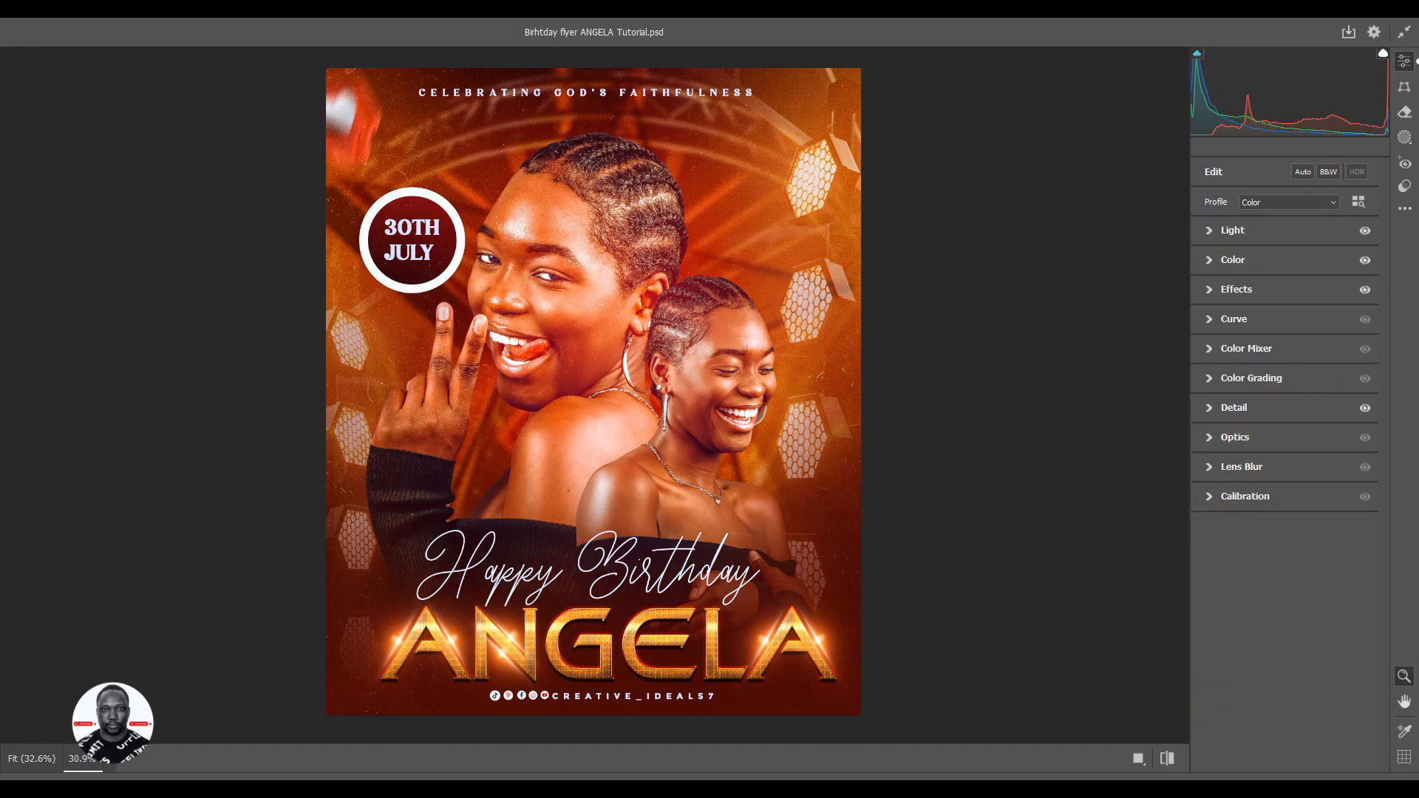
{"action": "left_click", "coordinate": [1307, 793]}
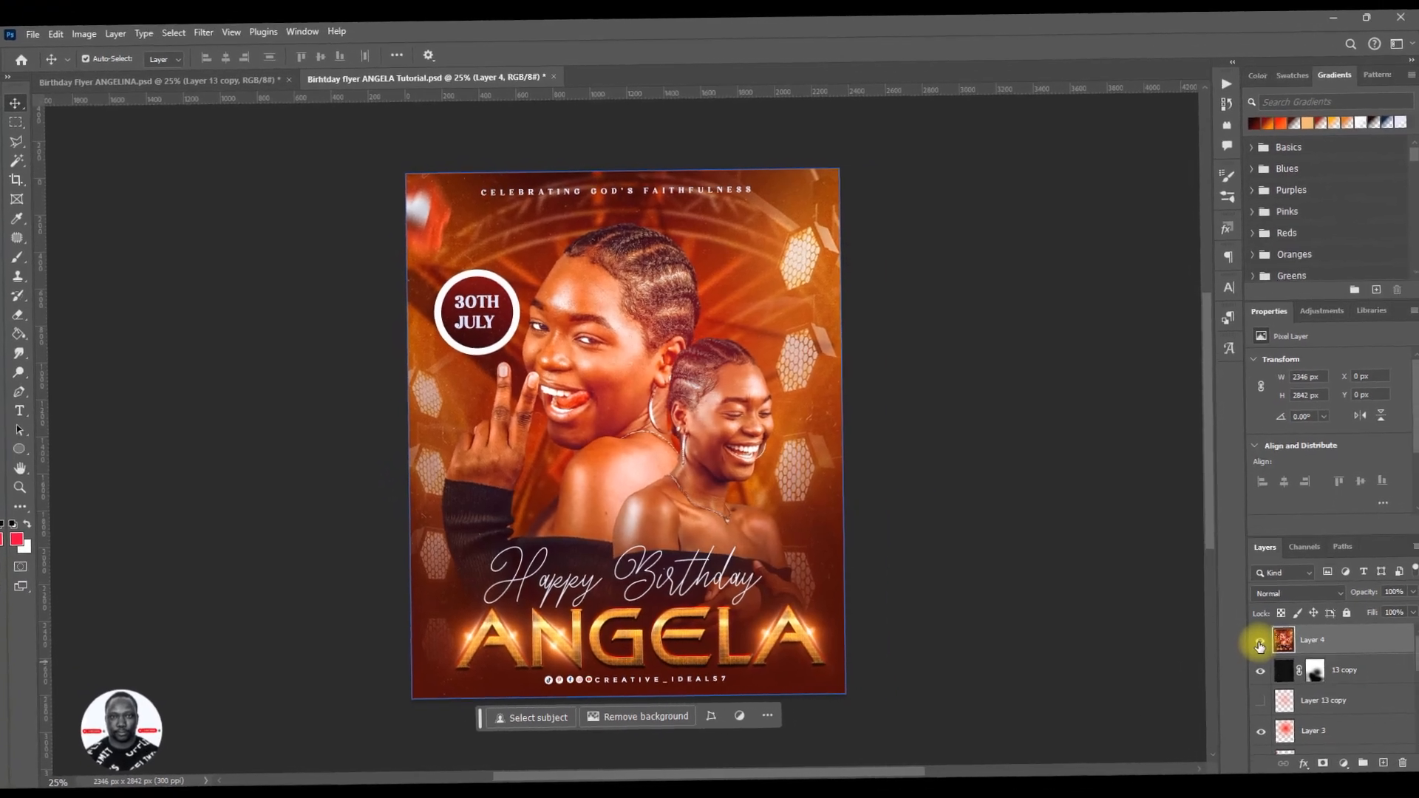
- Compare the flyer with and without the filtered Layer 4, leave the layer shown and save the file
{"action": "left_click", "coordinate": [1252, 651]}
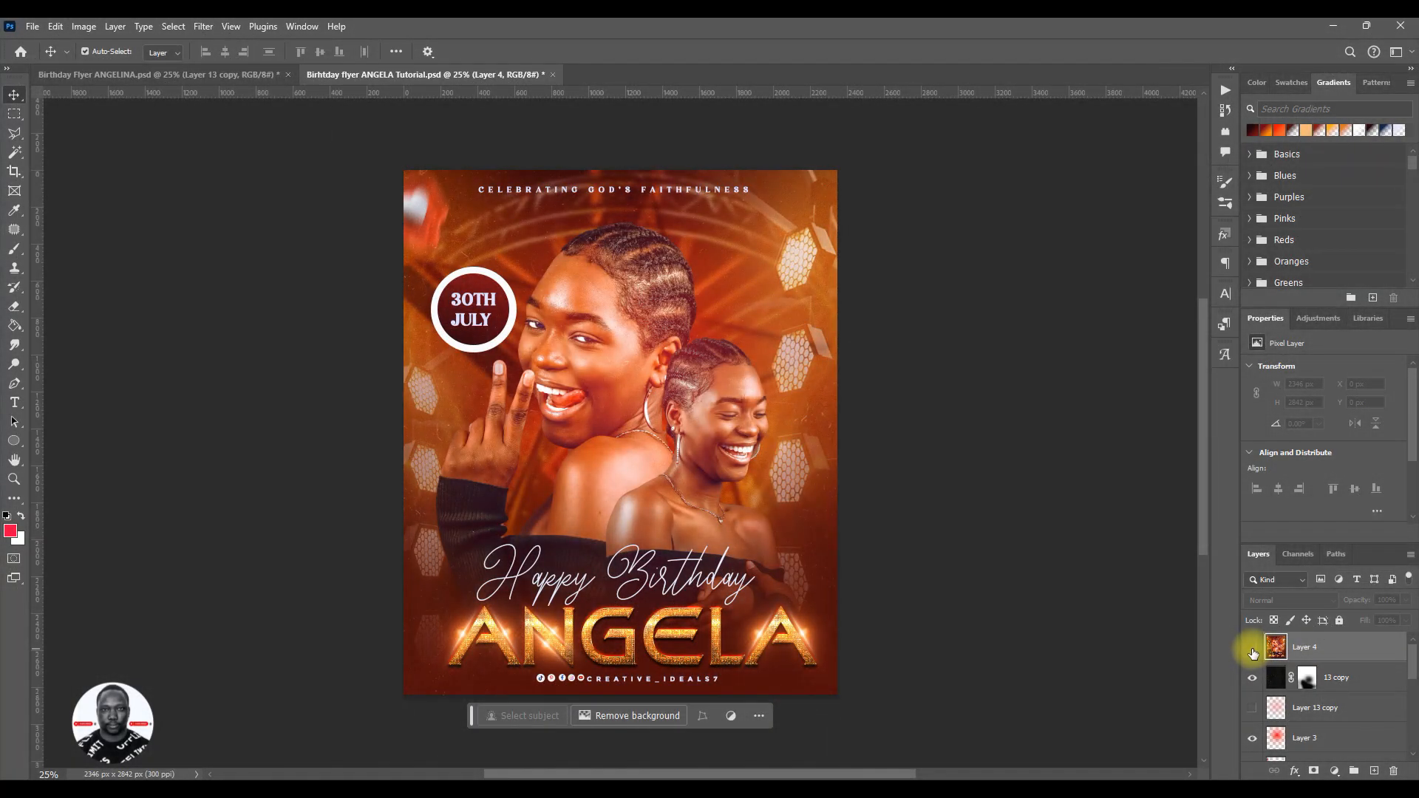
{"action": "left_click", "coordinate": [1252, 651]}
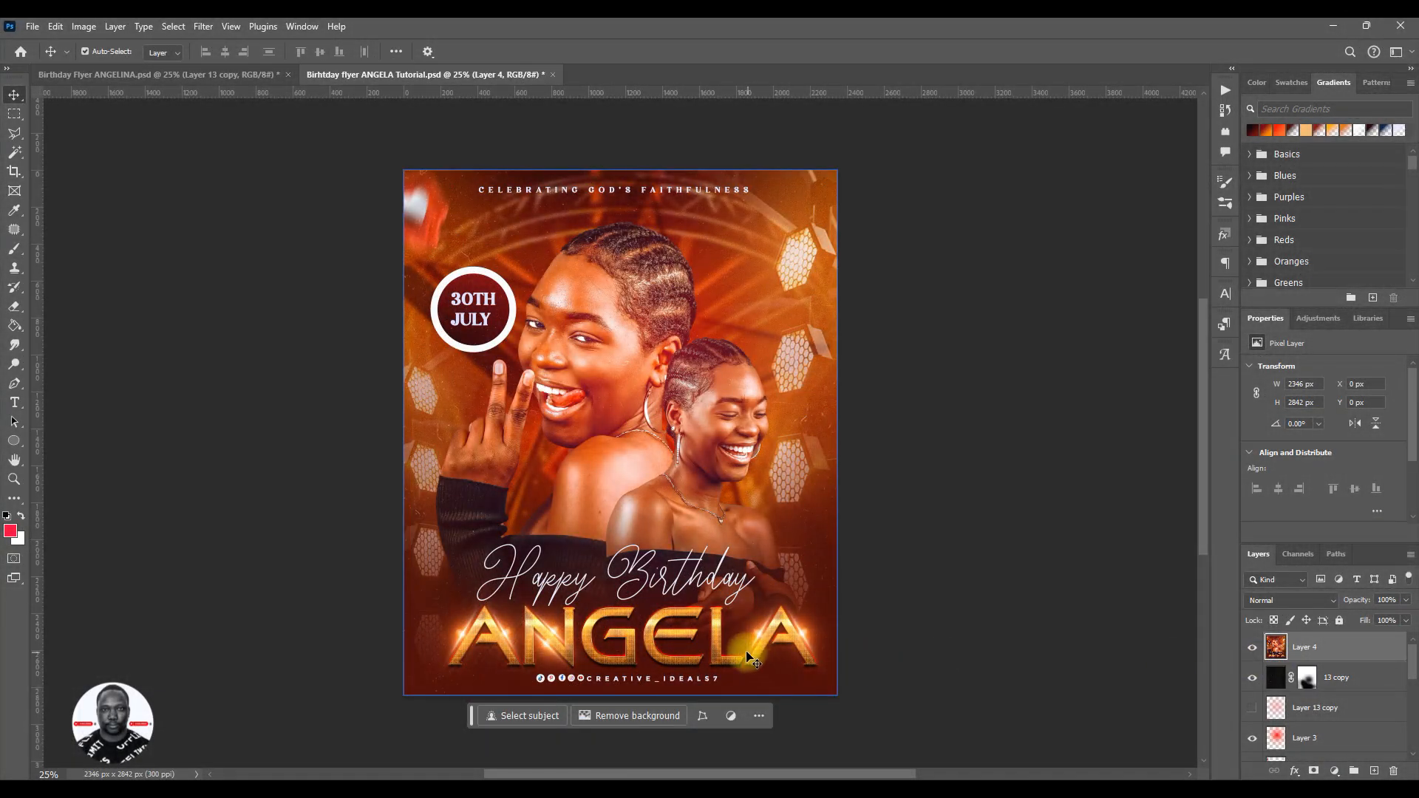
{"action": "key", "text": "ctrl+s"}
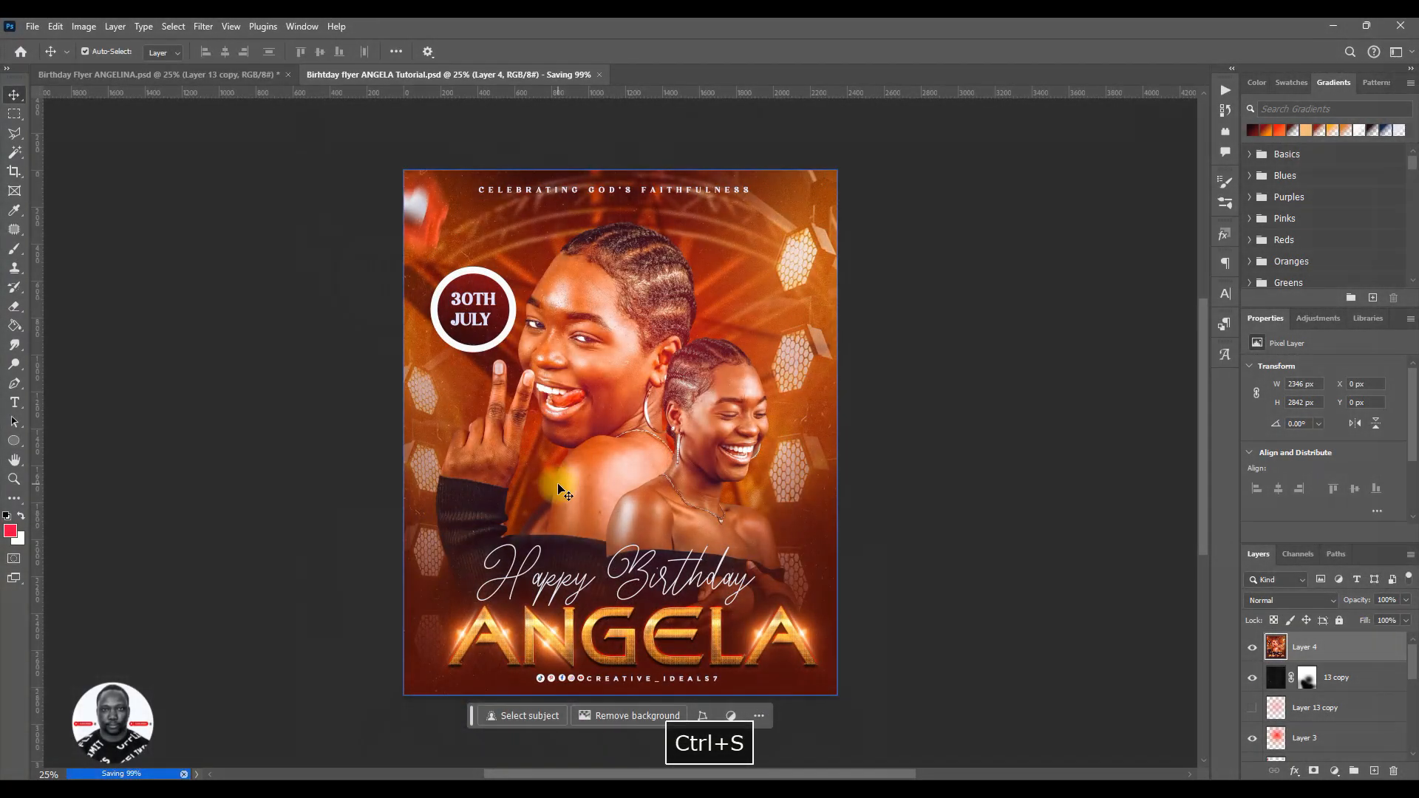